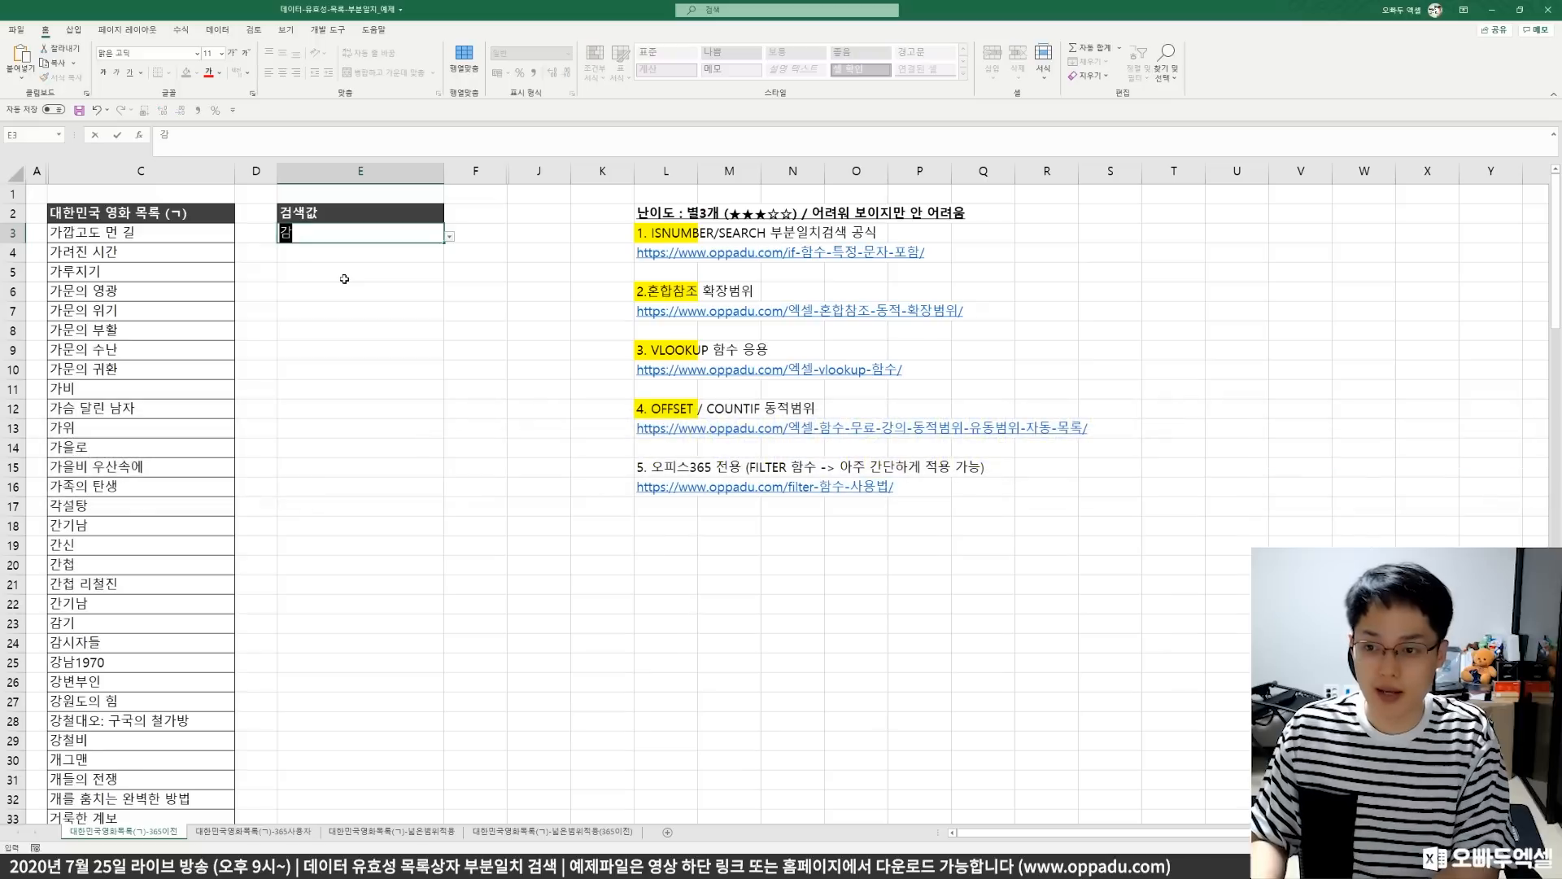
- Enter 가문 as the search value in E3 and view the matching titles in the cell's dropdown list
key("ctrl+Return")
left_click(449, 238)
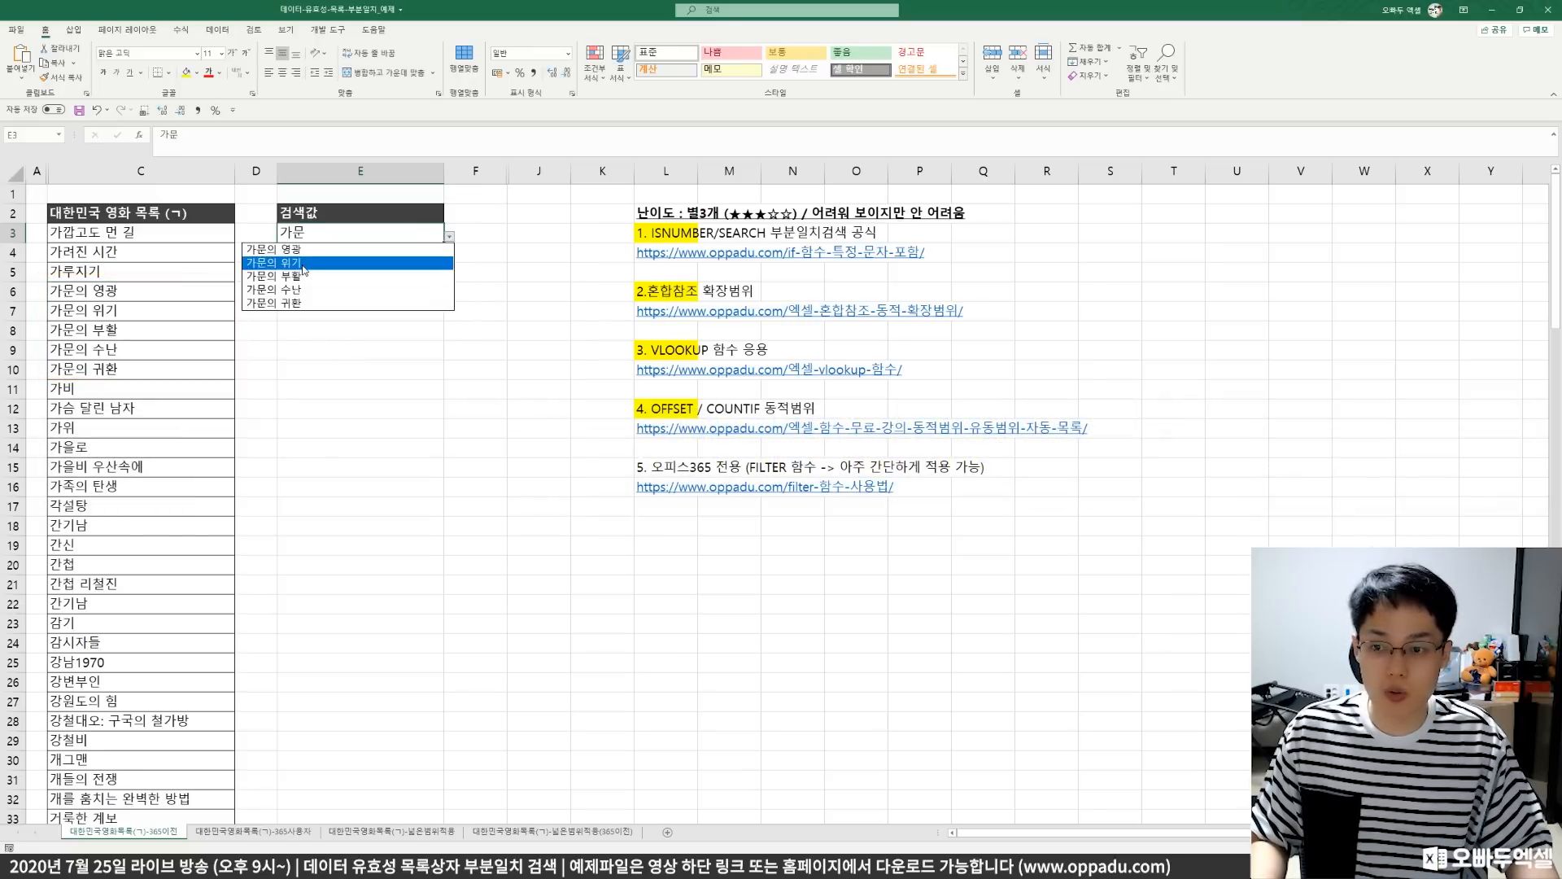
key("Escape")
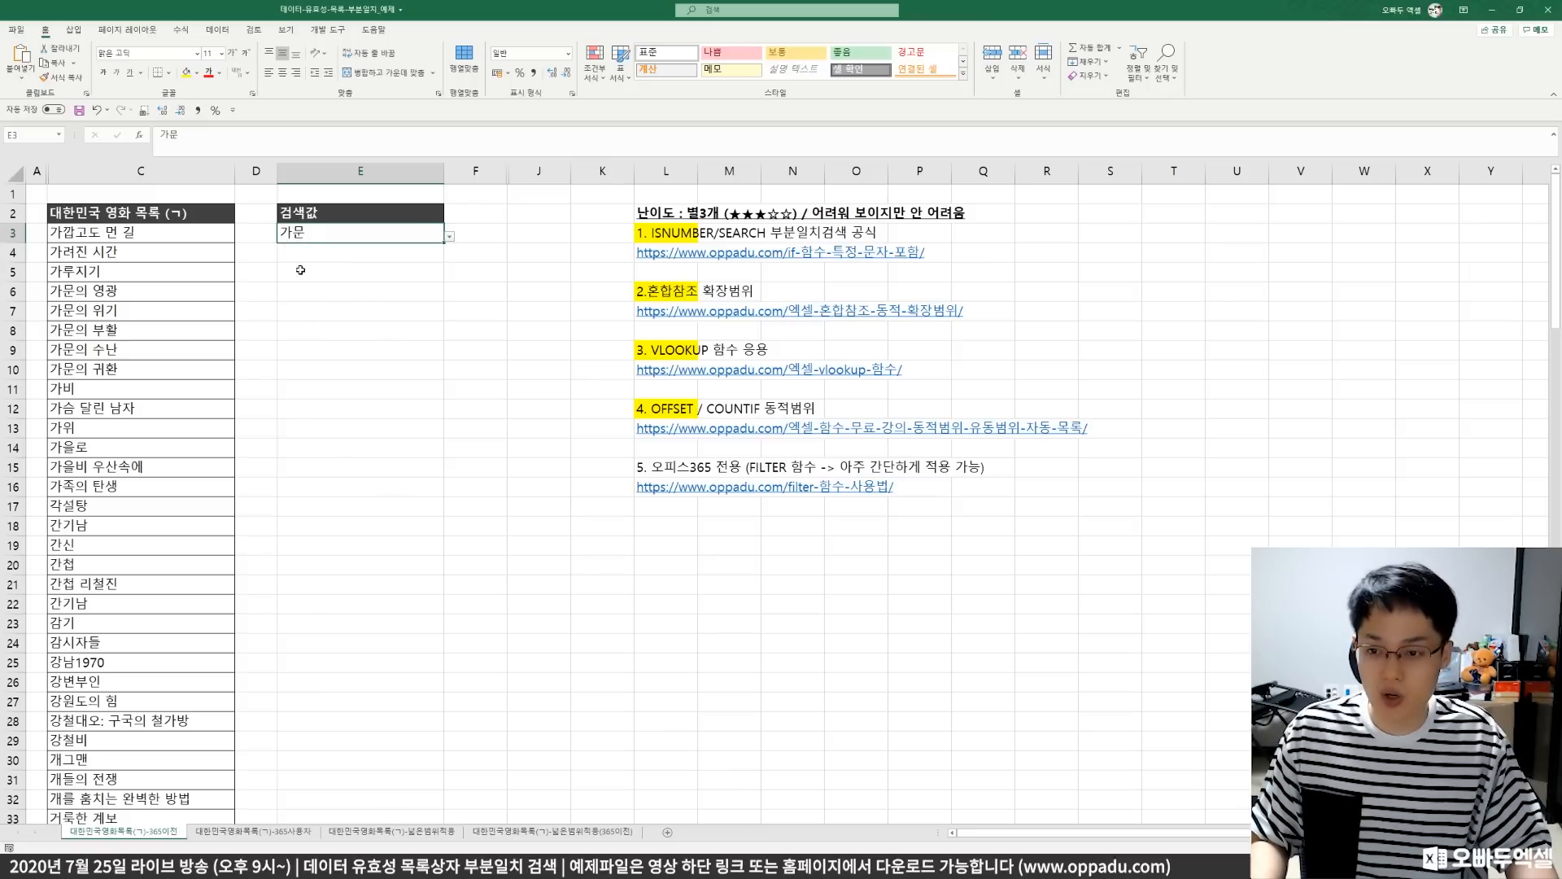
- Switch to the 넓은범위적용 sheet and fill D3 with 간기남 by entering 간 as the search text
left_click(416, 831)
left_click(326, 218)
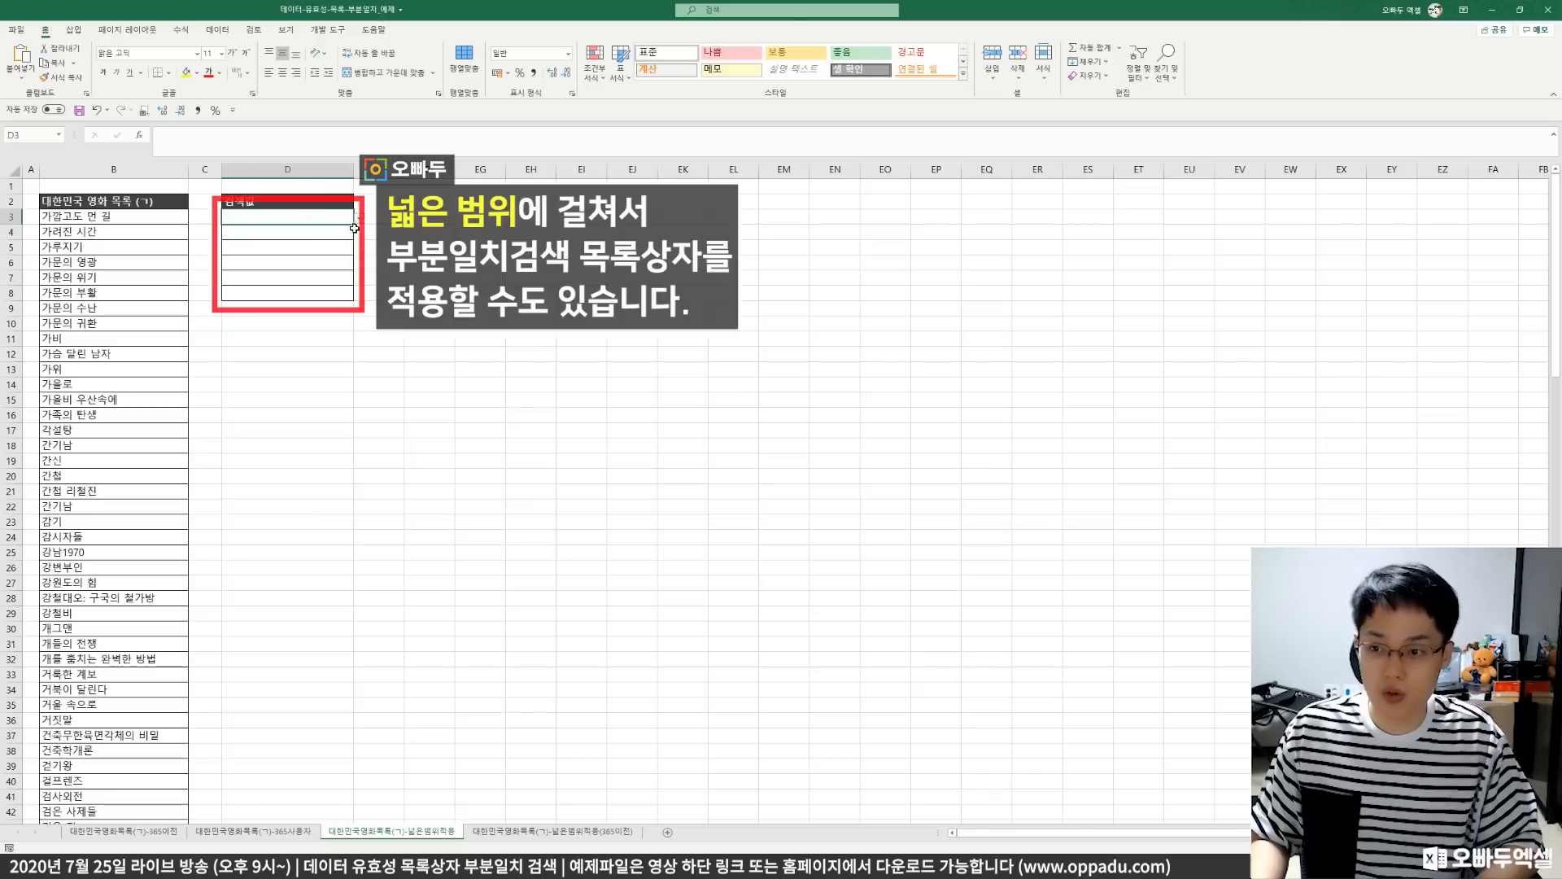
key("alt+r")
type("가")
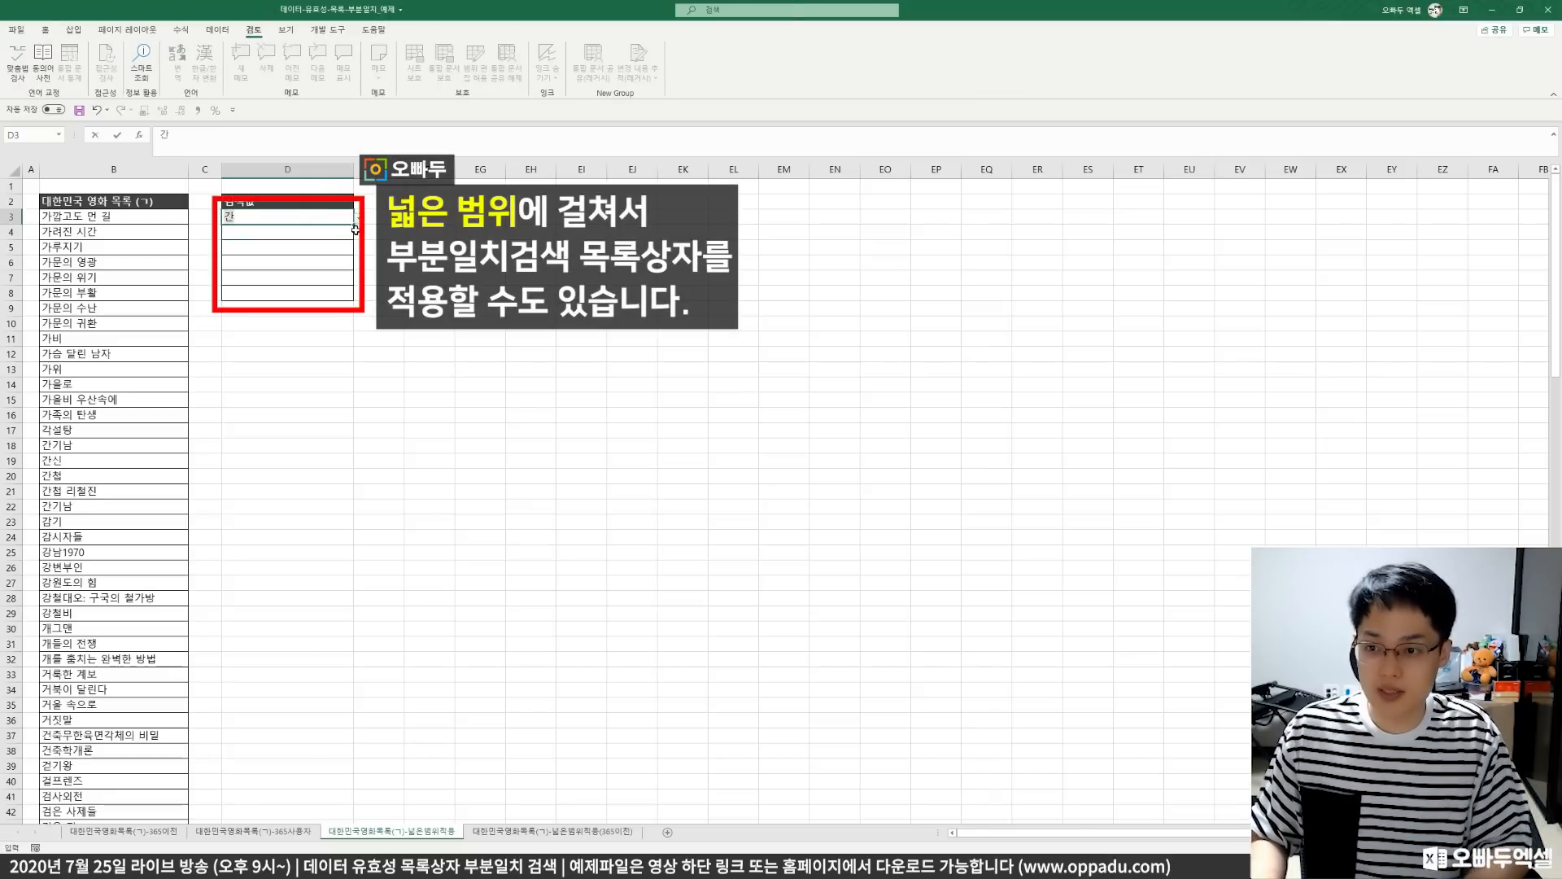
key("Return")
- Enter 가문 in D4 and pick one of the matching titles from the cell's dropdown list
type("가문")
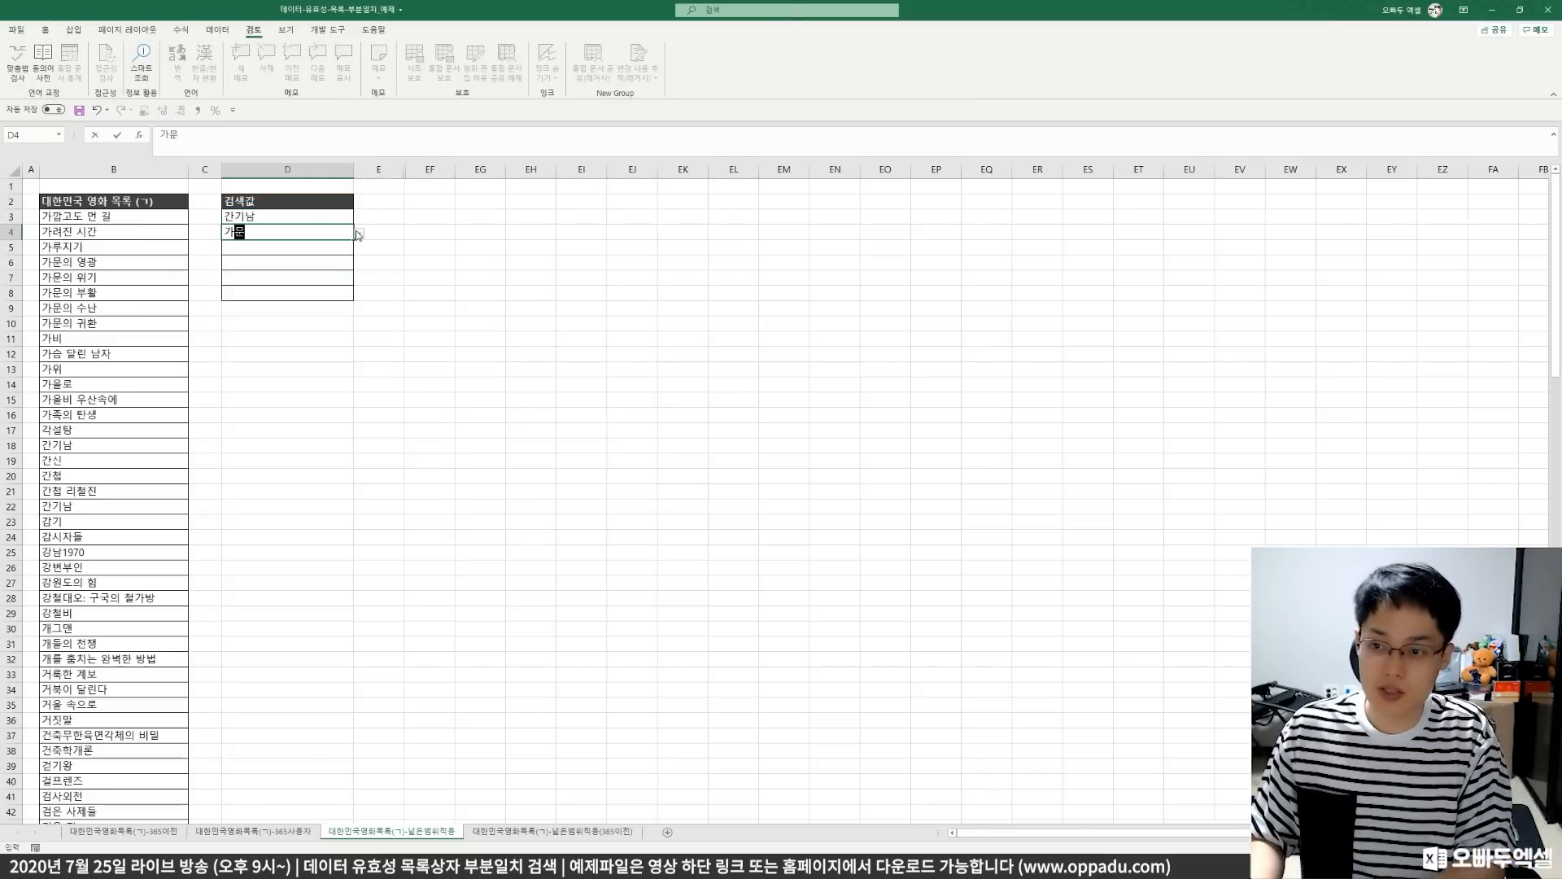
left_click(358, 234)
key("Down")
key("Down")
key("Down")
key("Return")
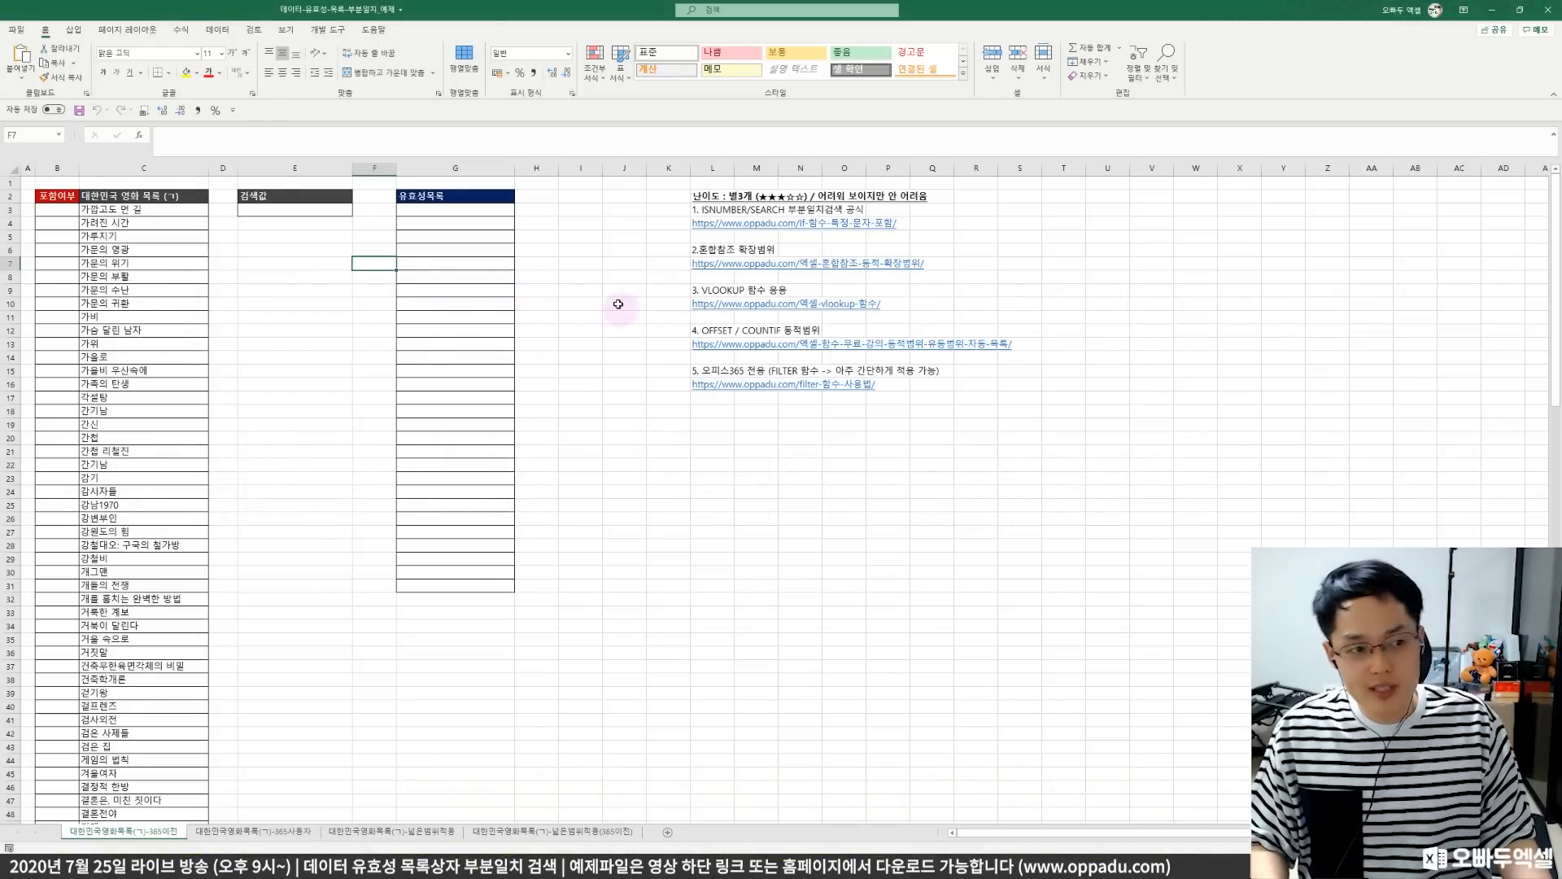
- Enter 가문 as the search value in E3 of the 365이전 sheet
left_click(575, 237)
left_click(337, 222)
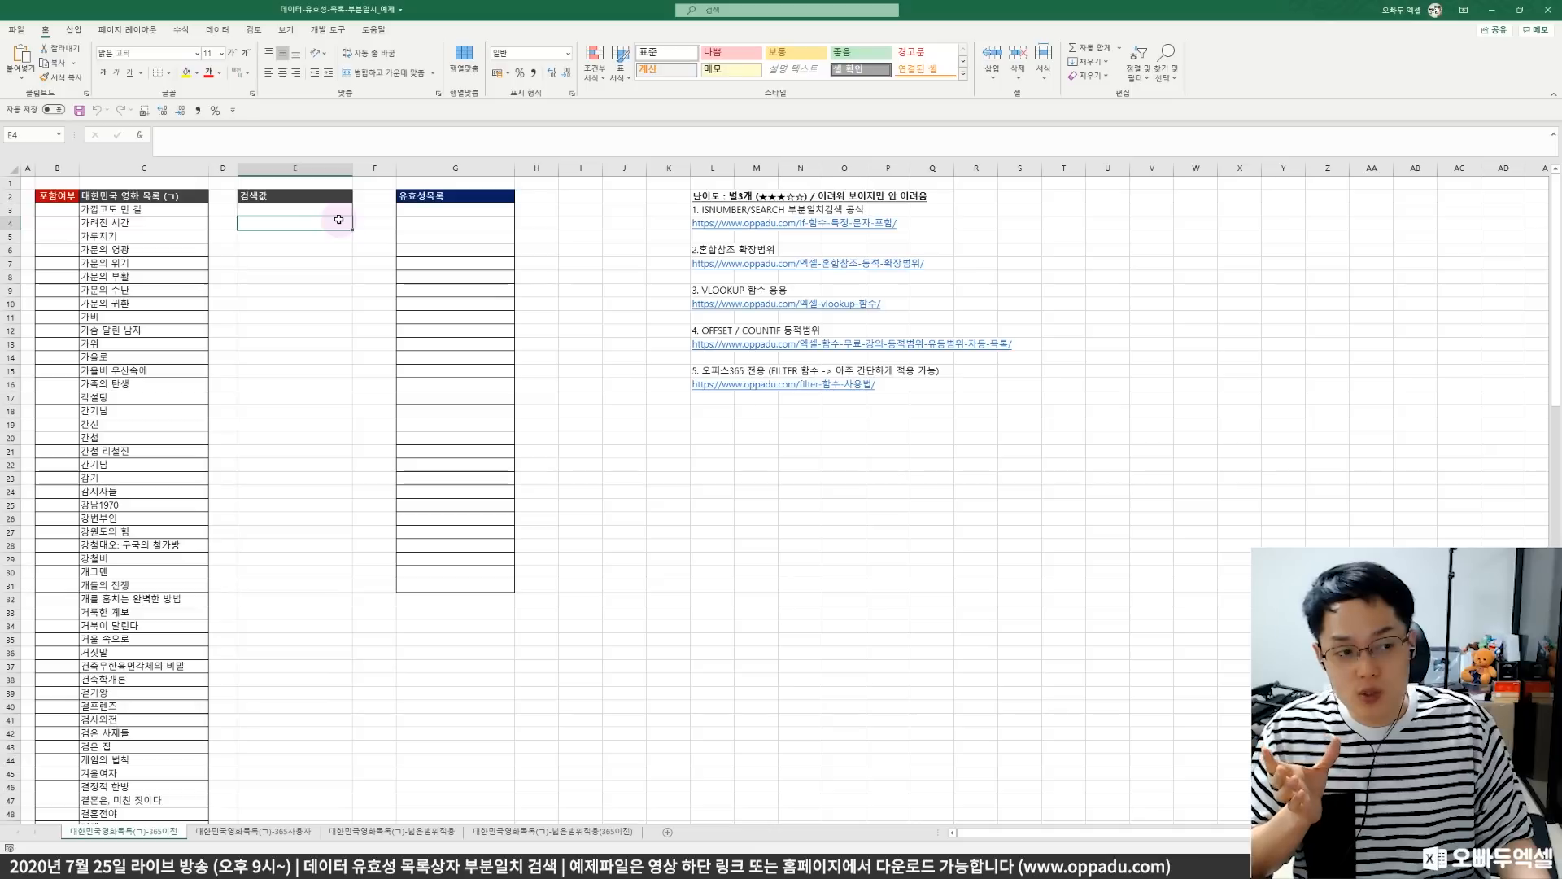
left_click(333, 208)
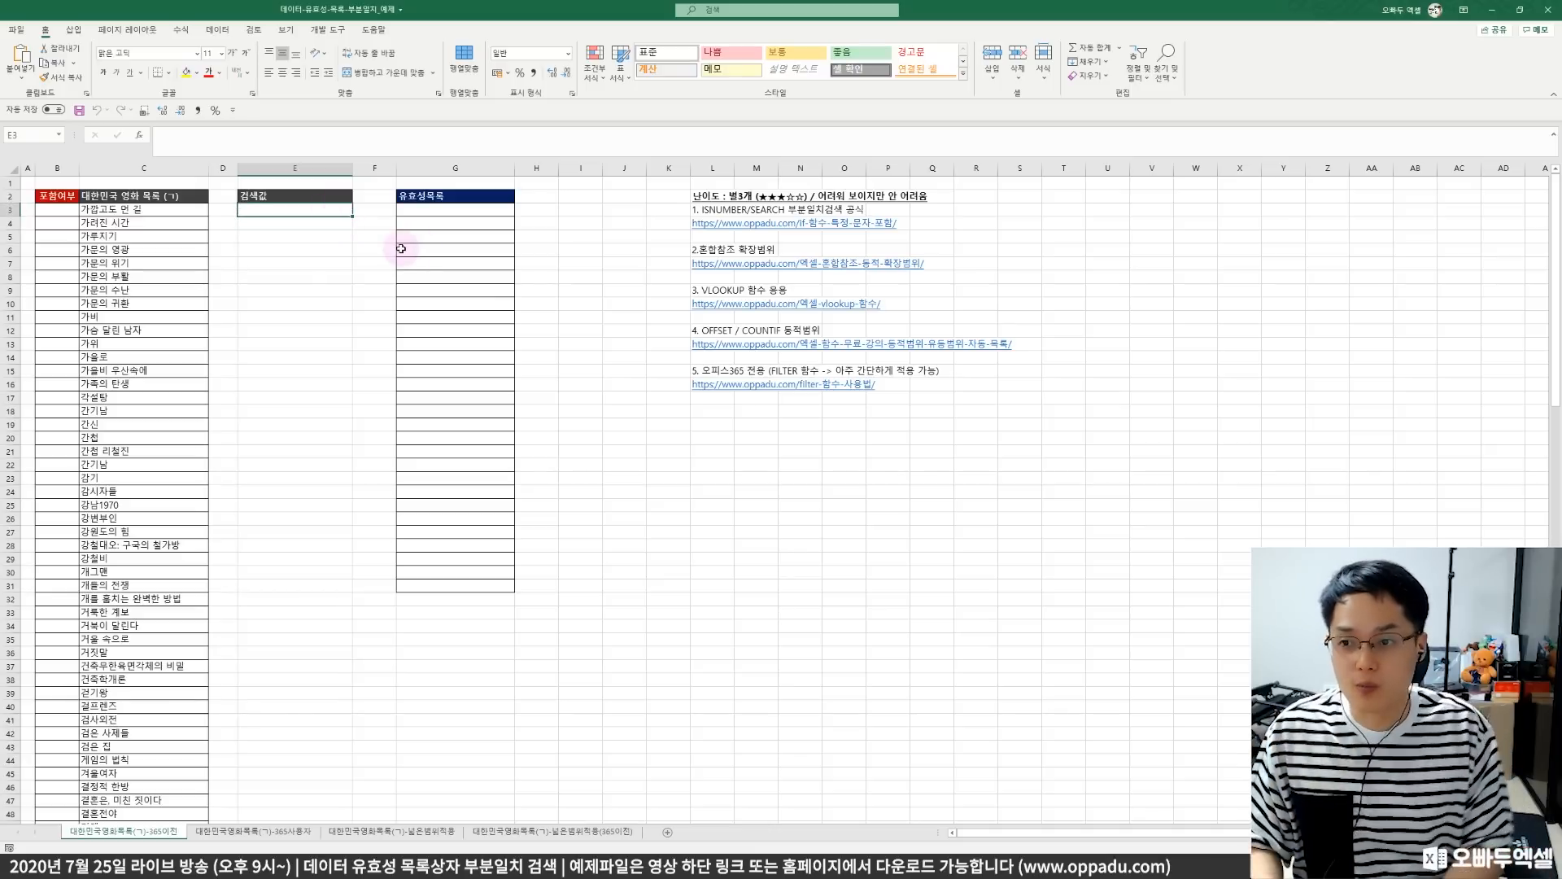
key("F2")
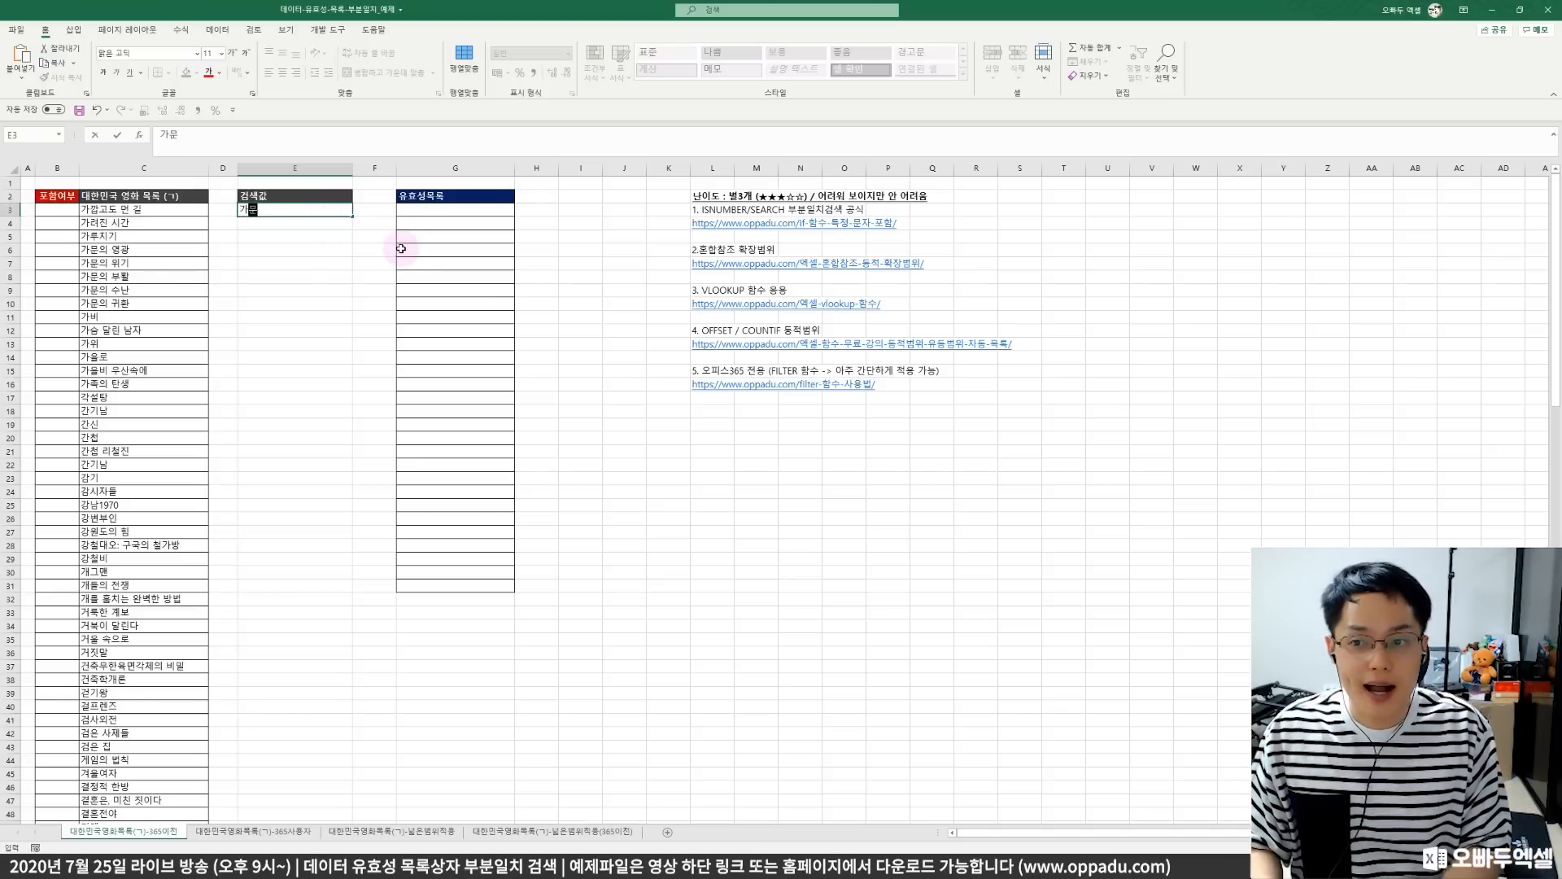
left_click(418, 298)
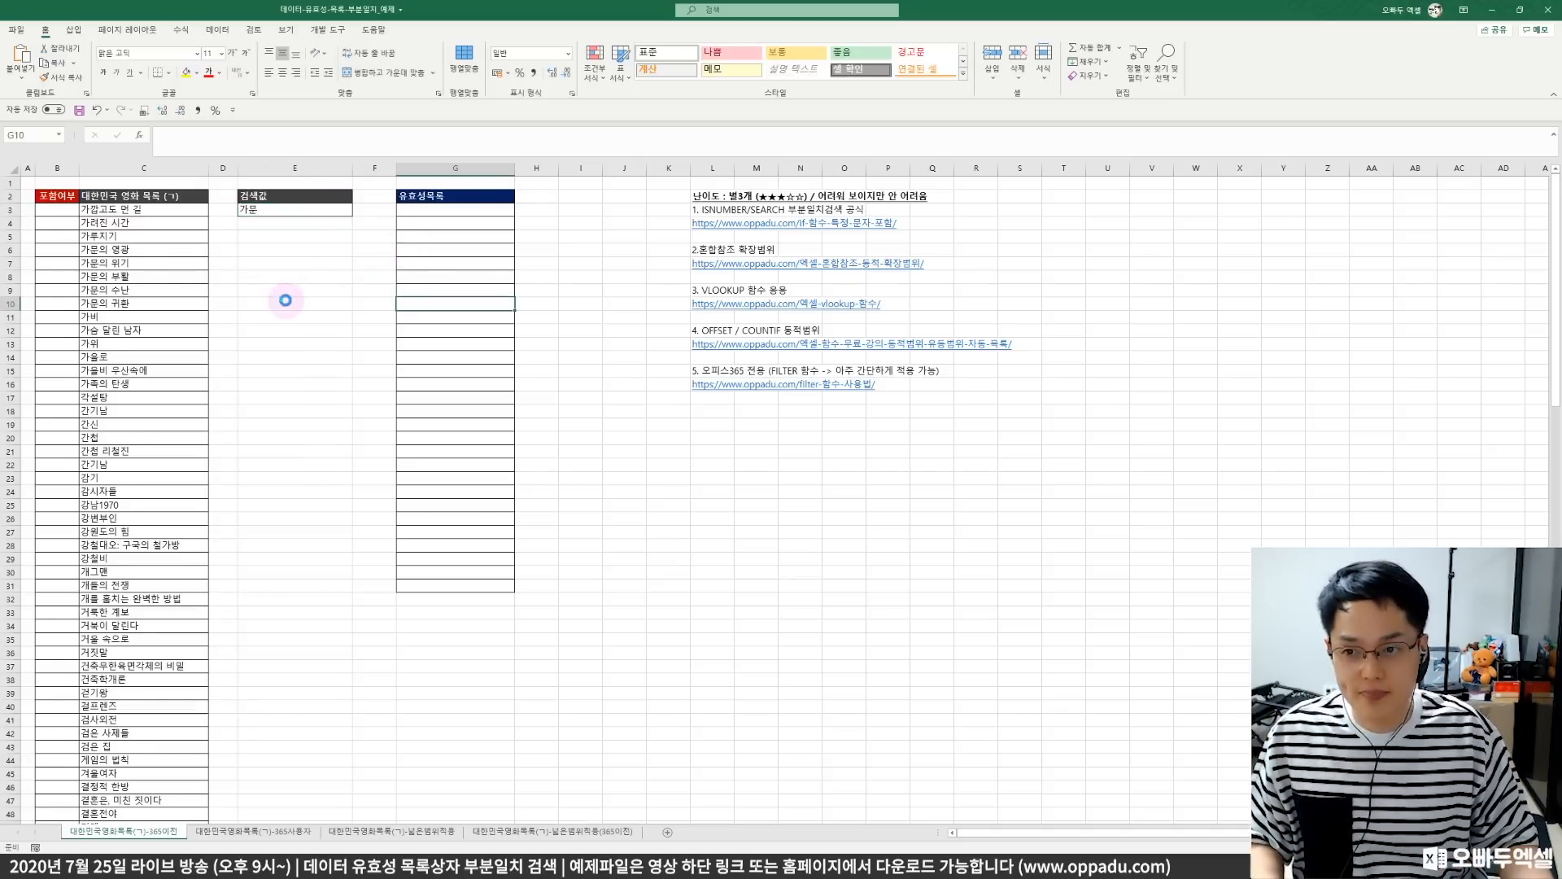
- Examine the titles containing 가문 in C6:C10, the search value in E3 and the first formula topic in L3
scroll(286, 300, "up", 2)
left_click(423, 237)
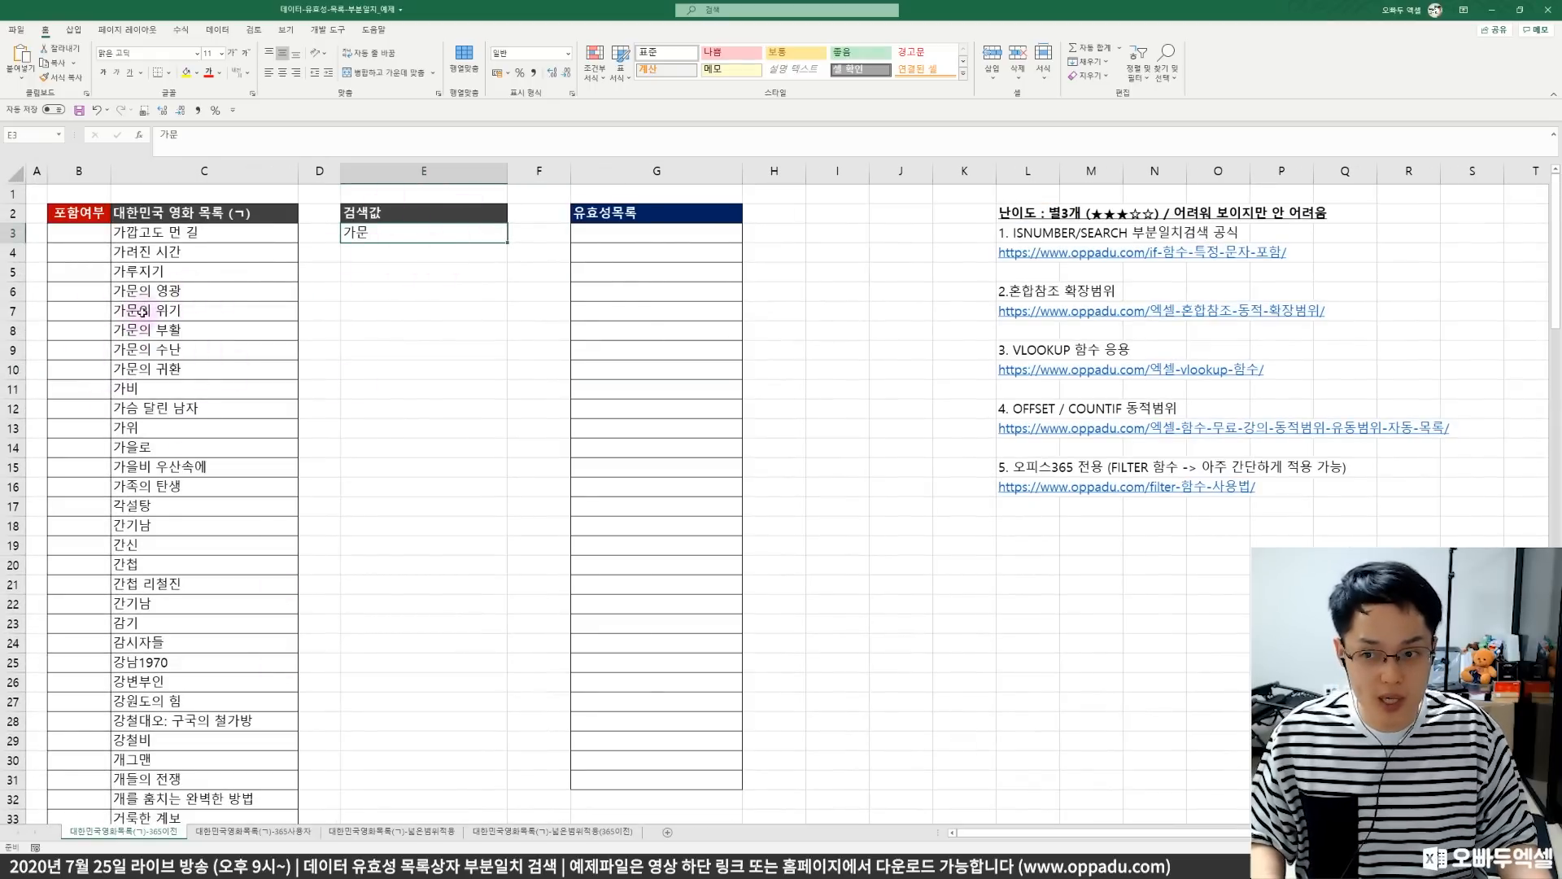
left_click_drag(149, 291, 147, 371)
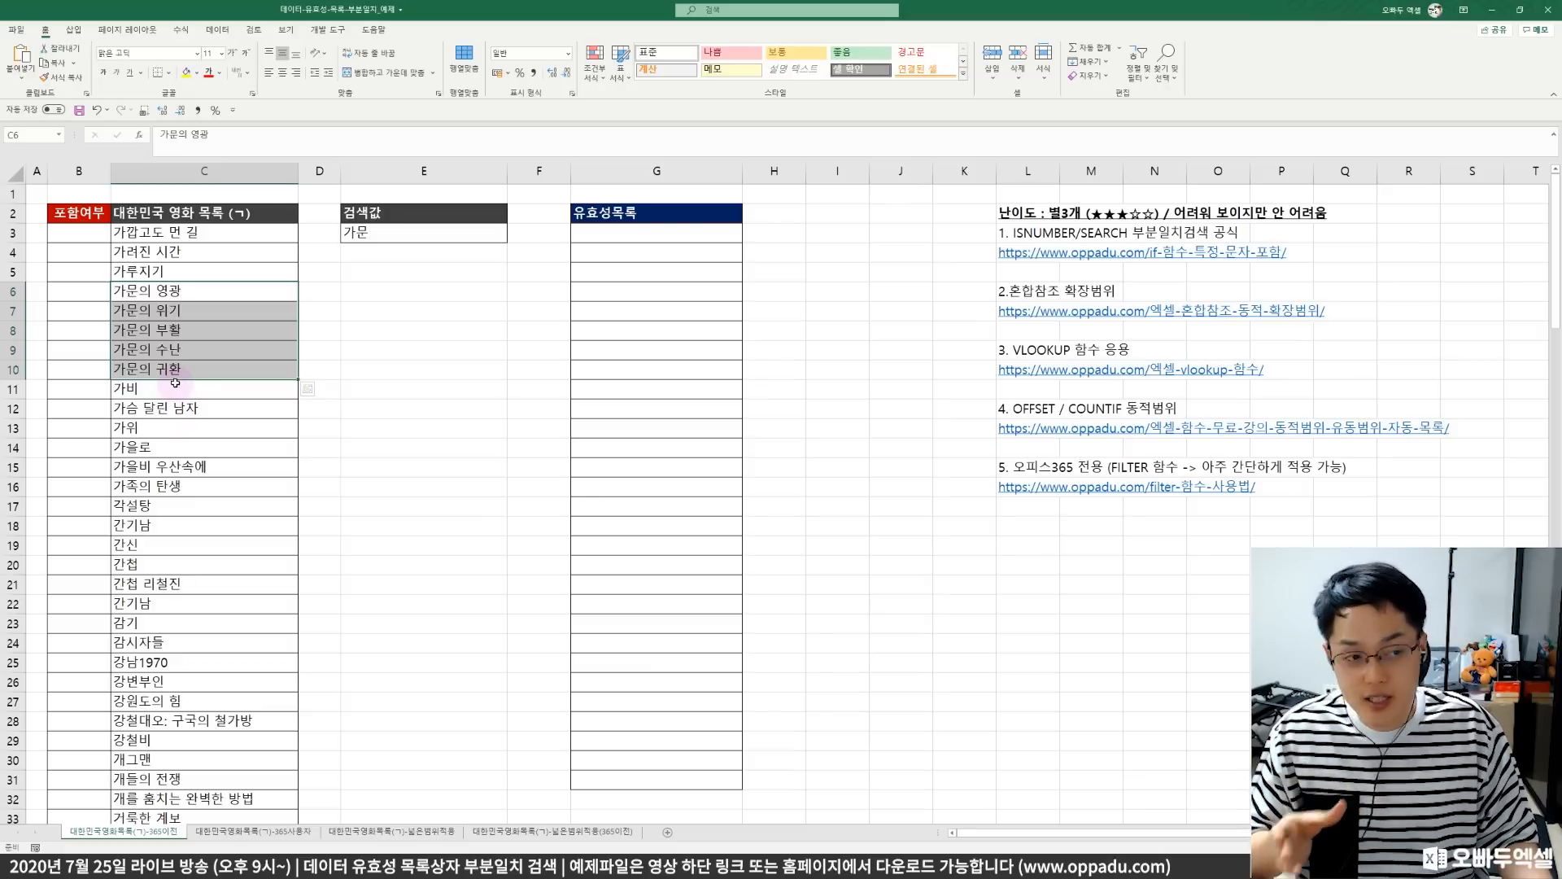
left_click(435, 236)
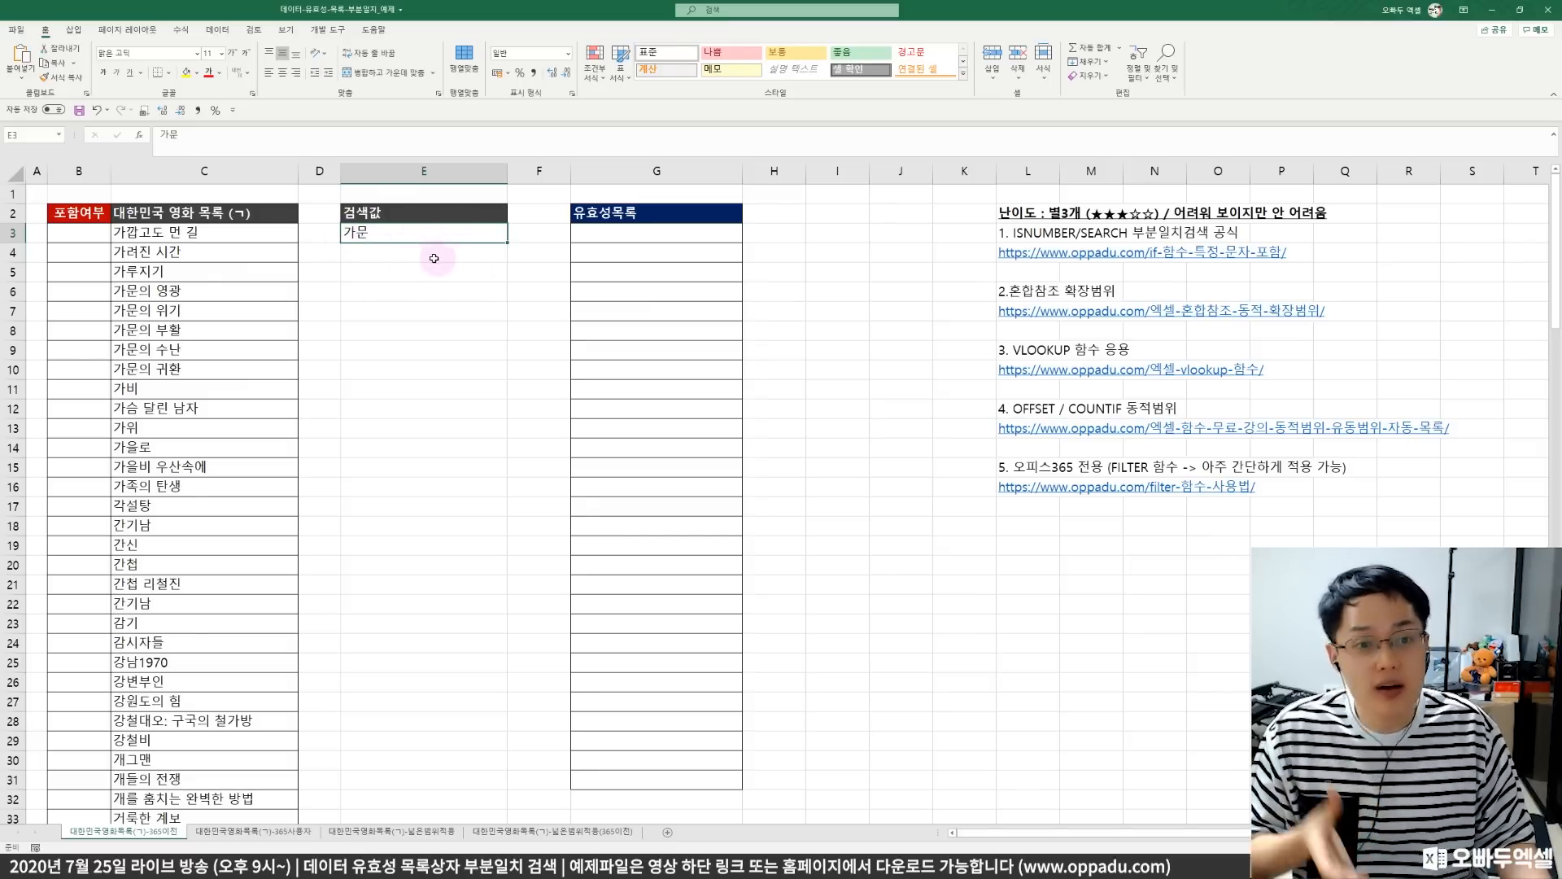
left_click(1027, 234)
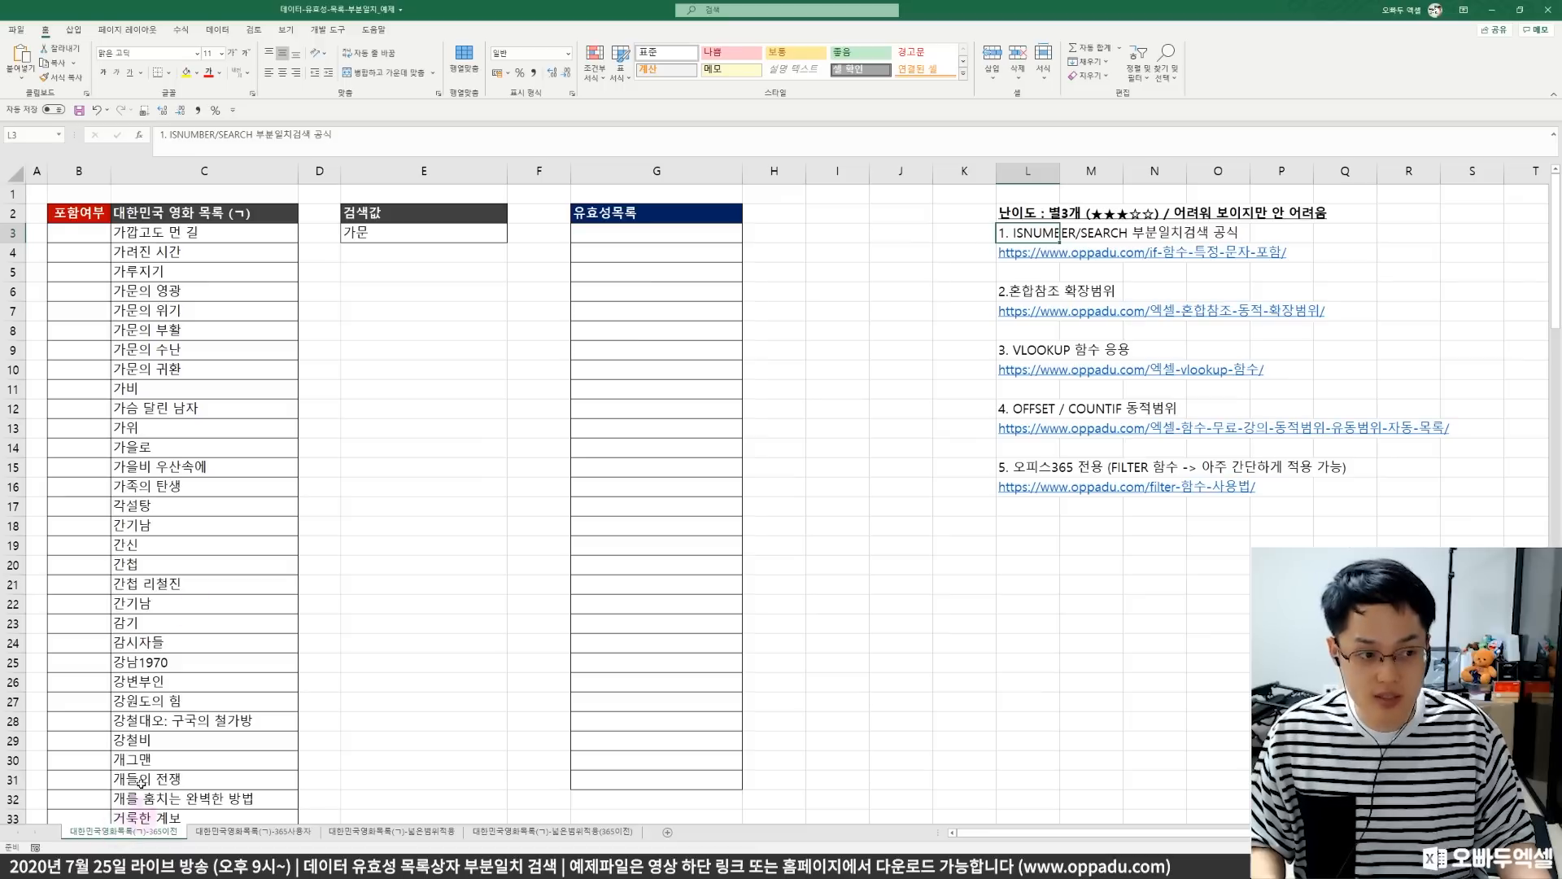
- Enter the formula =SEARCH(E3,C3) in B3 under the 포함여부 header
left_click(82, 215)
left_click(86, 232)
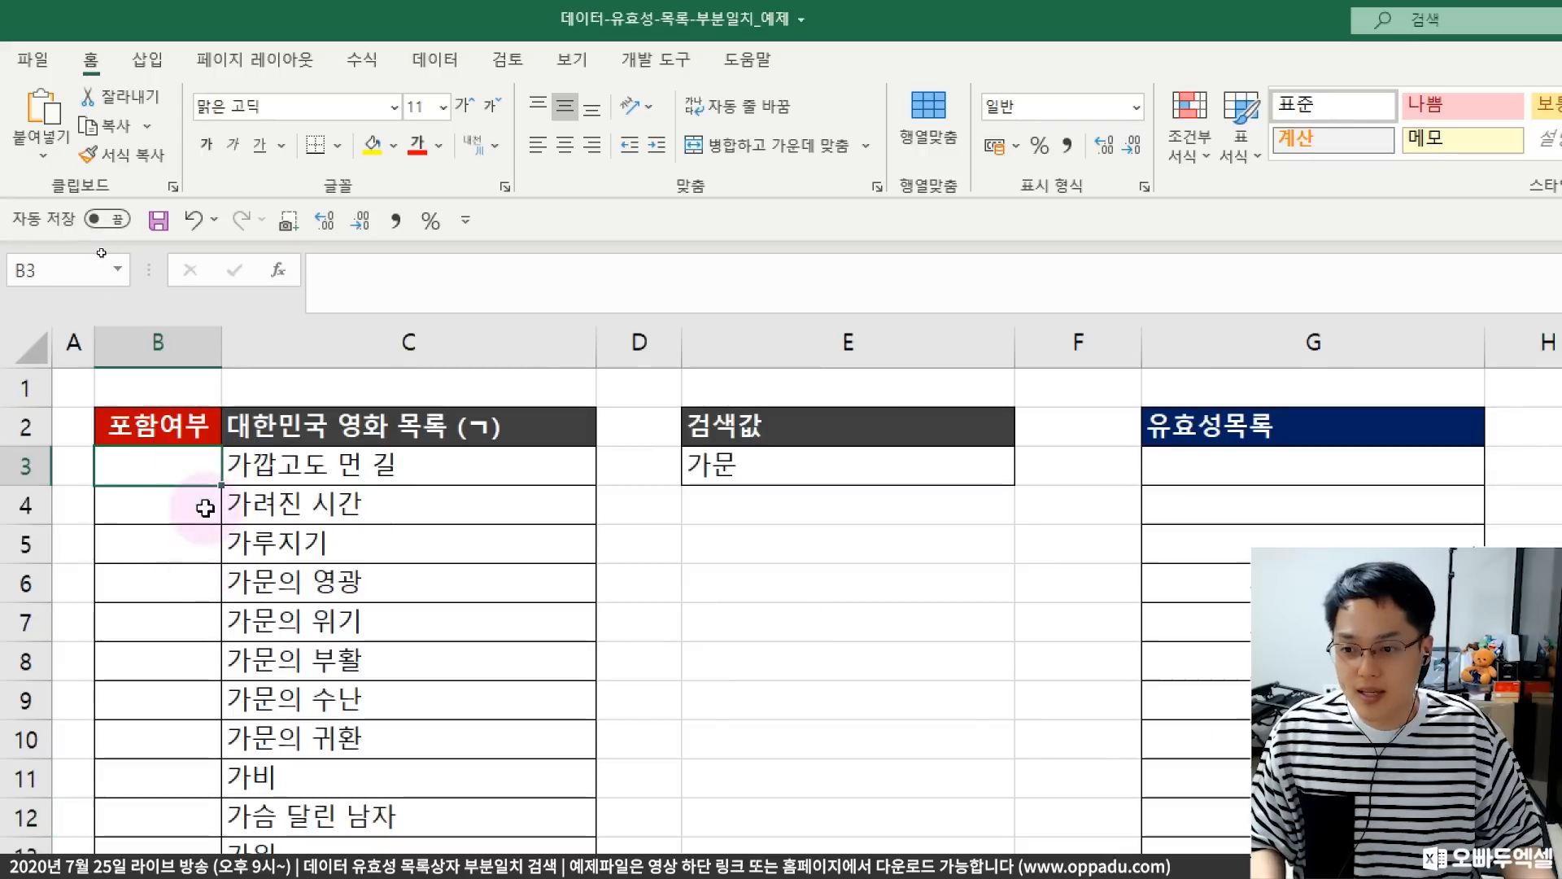
type("-")
key("BackSpace")
type("=se")
key("BackSpace")
key("BackSpace")
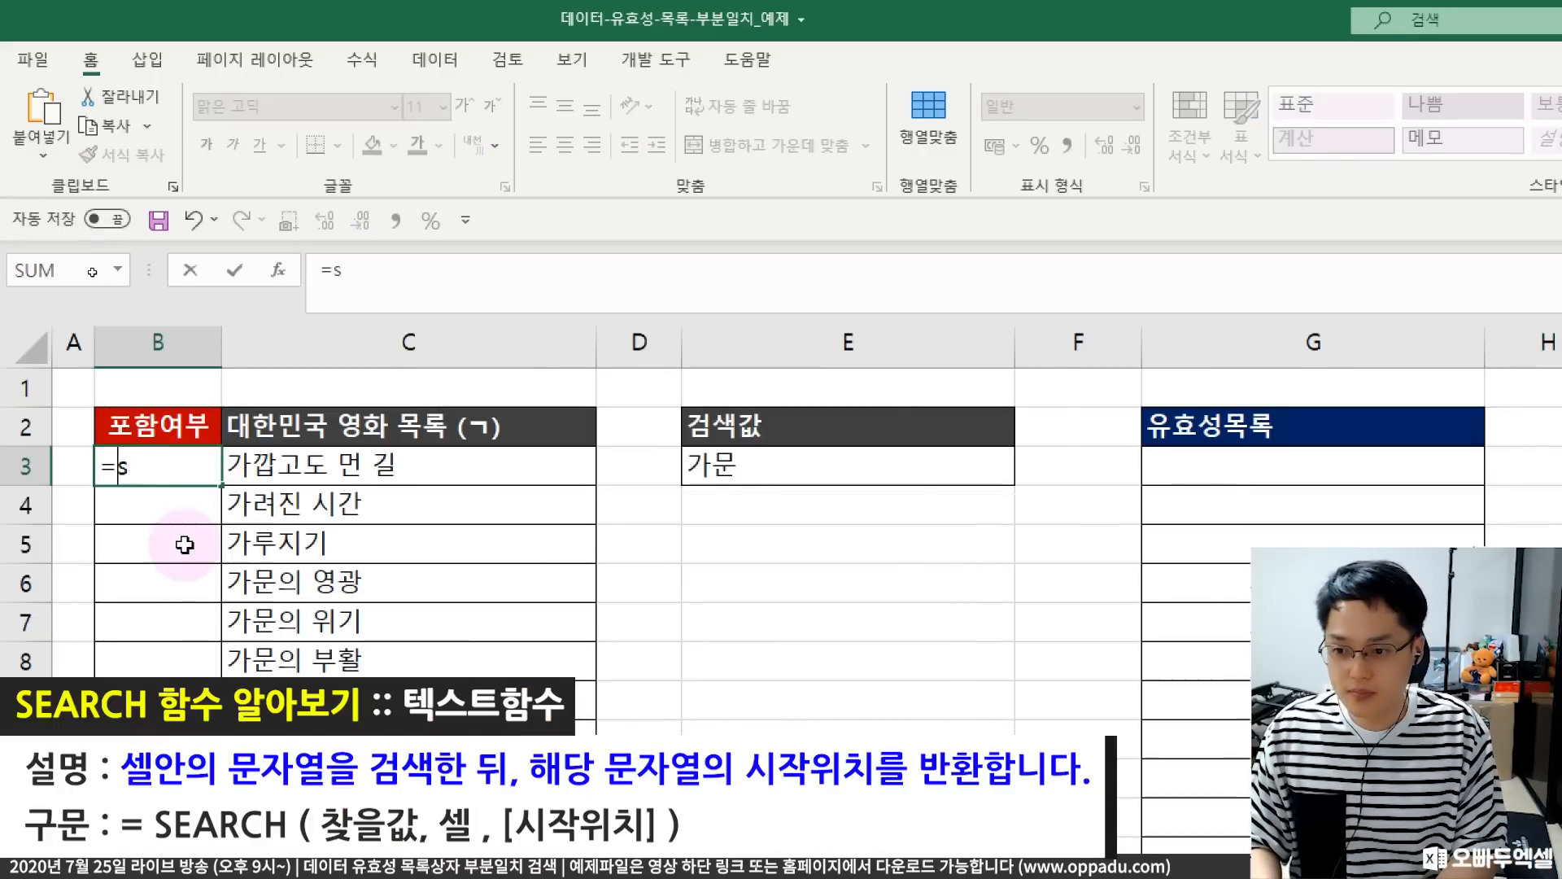
key("Caps_Lock")
type("SEARCH(")
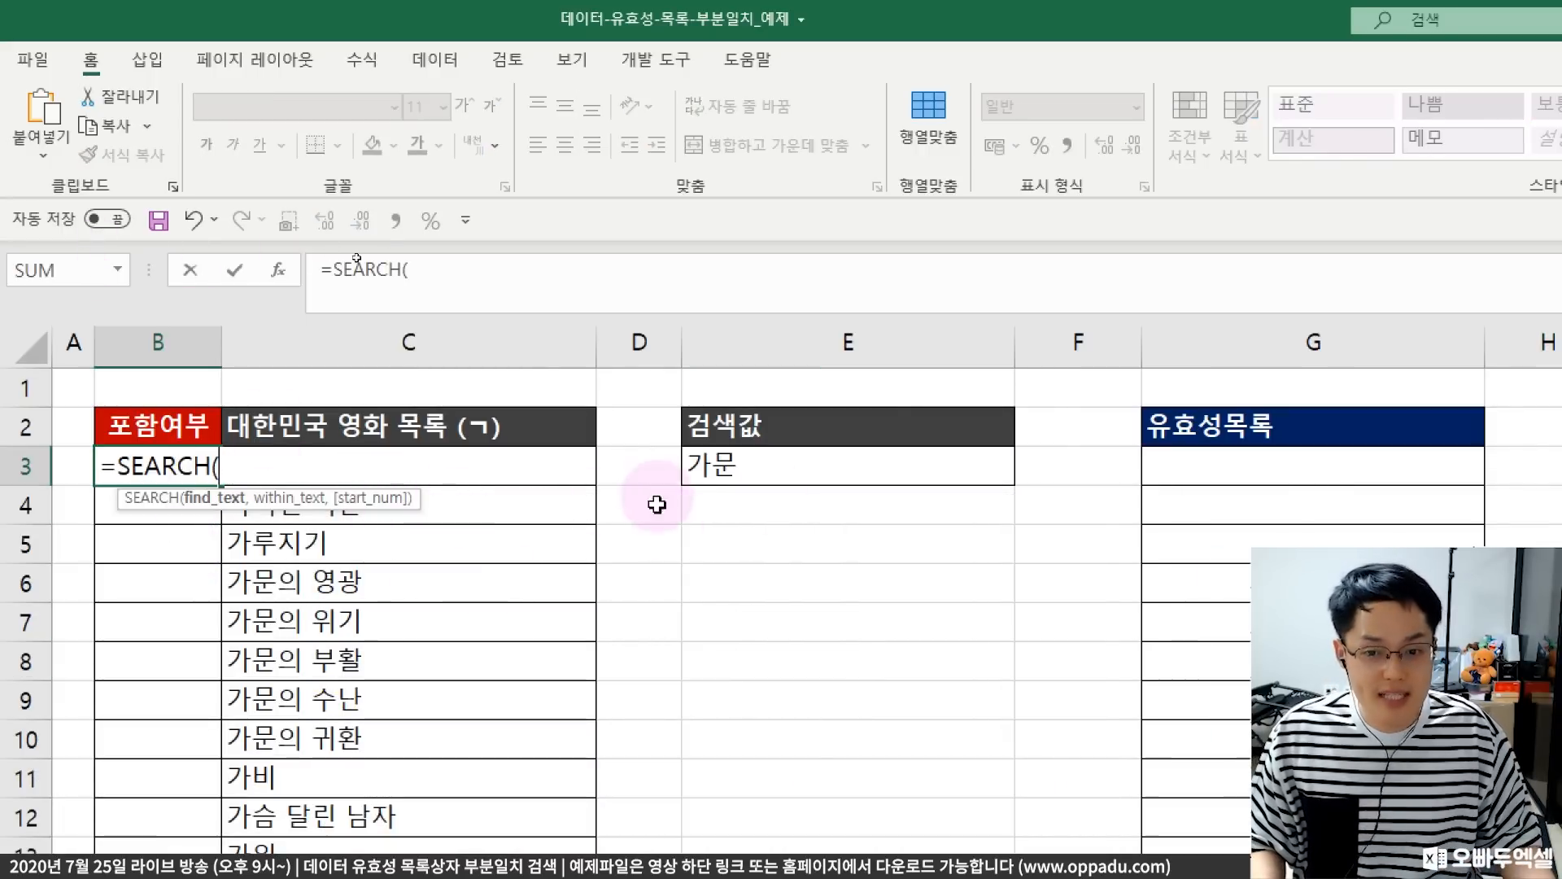
left_click(774, 470)
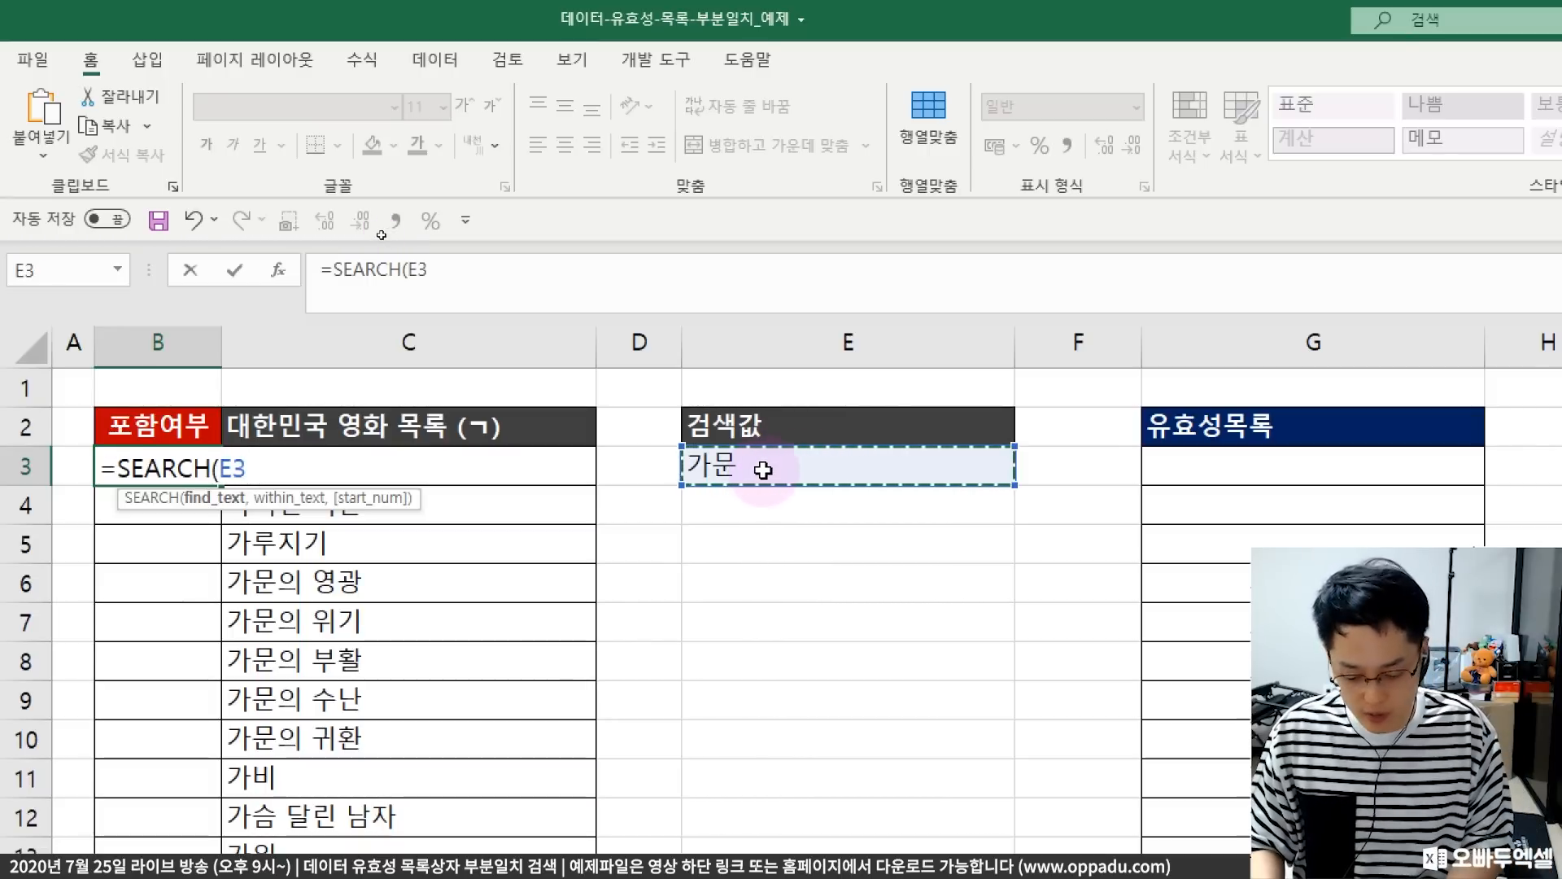
type(",")
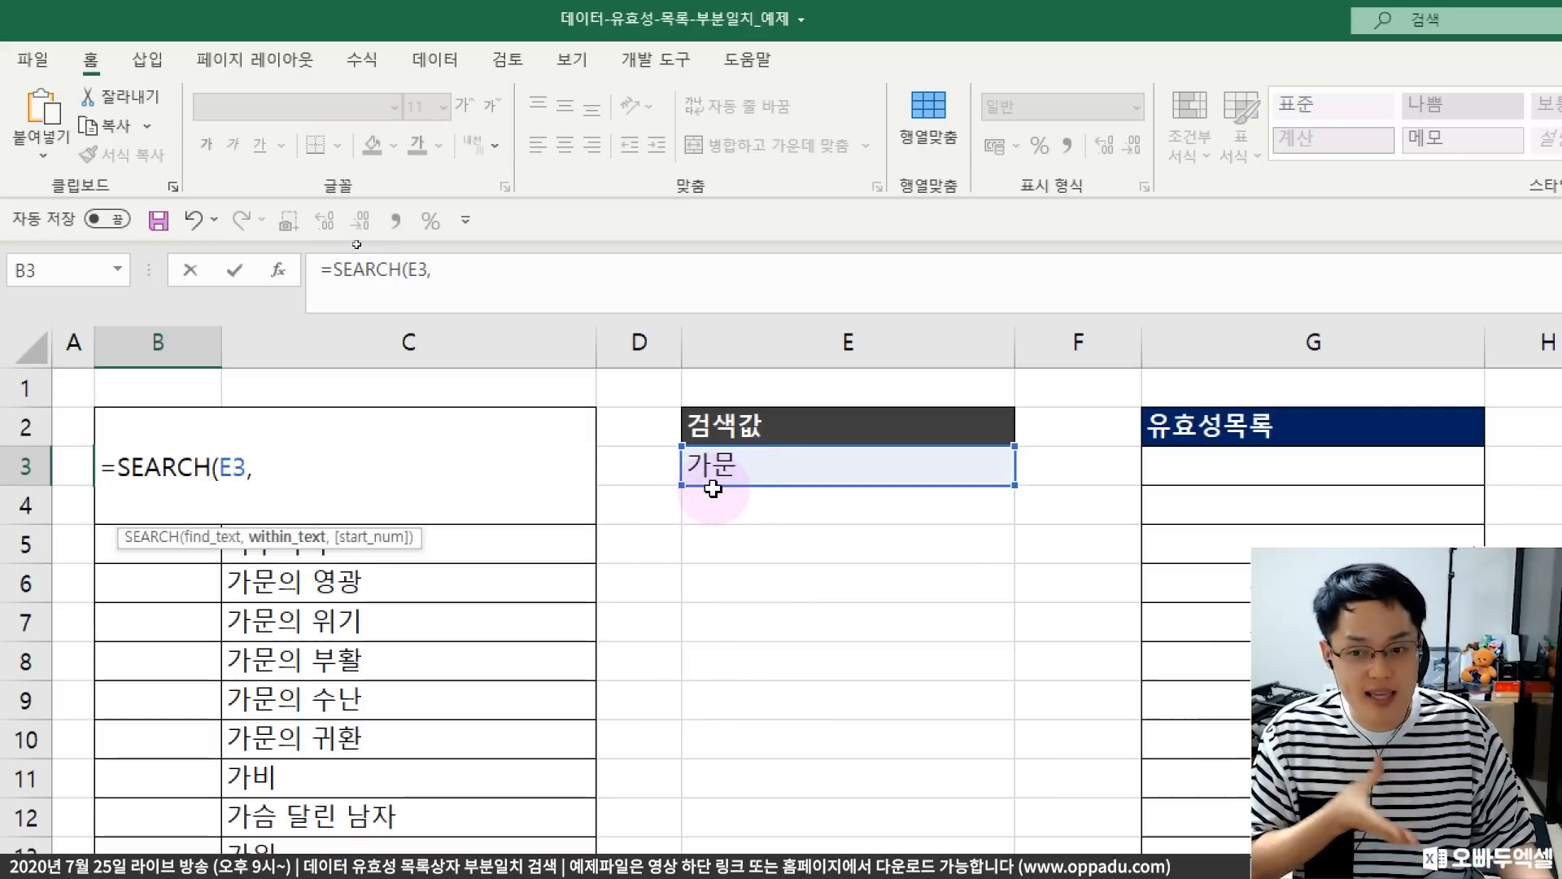
left_click(453, 583)
key("Up")
key("Up")
key("Up")
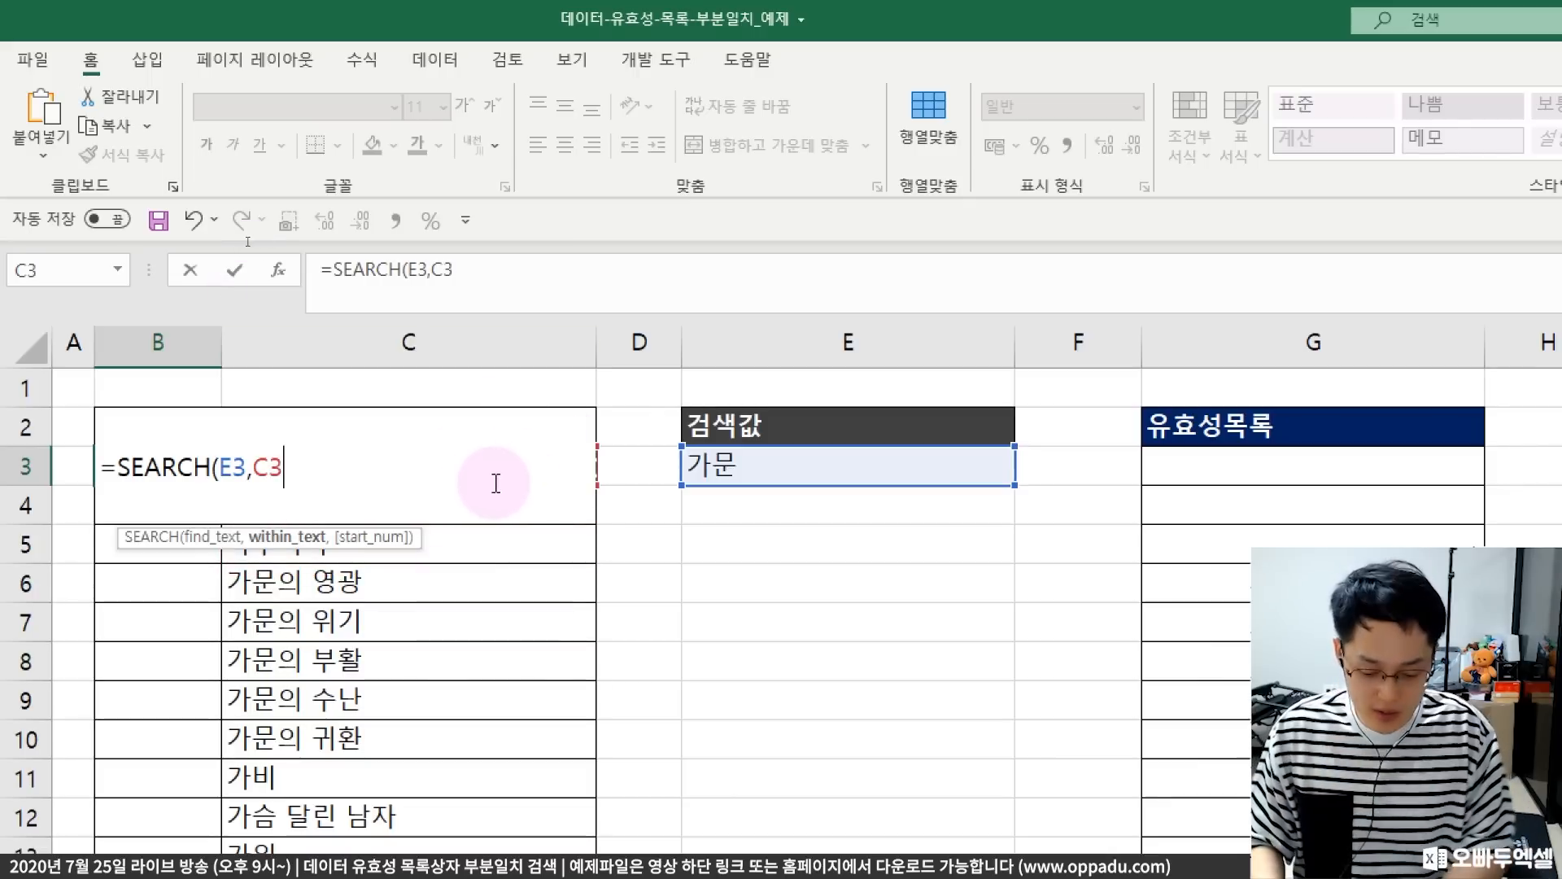
type(")")
key("Return")
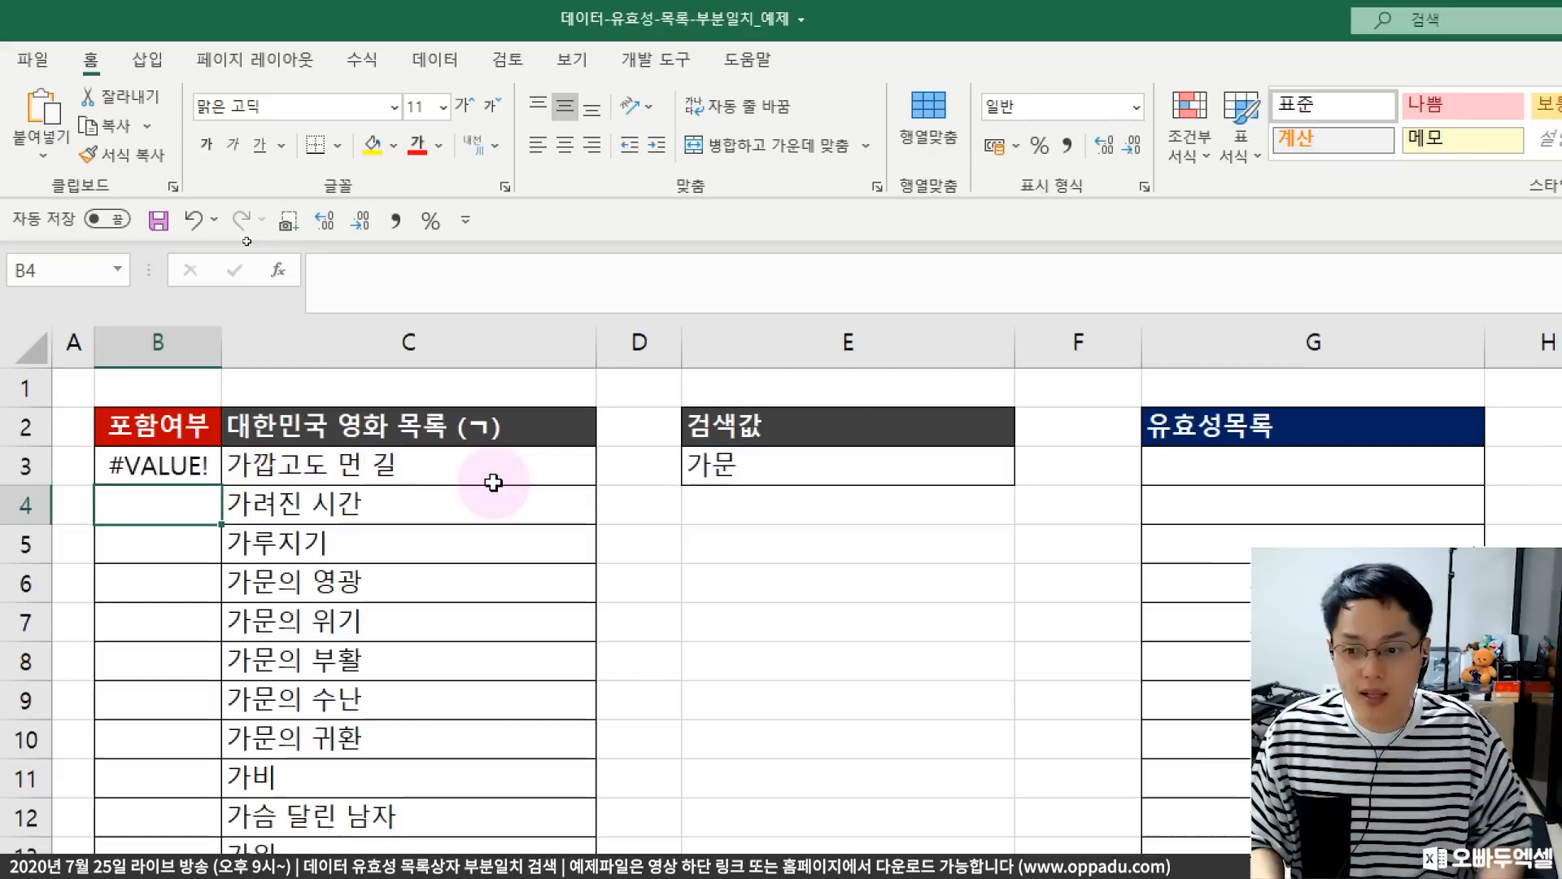
- Make the search value reference absolute in B3's formula so it reads =SEARCH($E$3,C3)
left_click(123, 463)
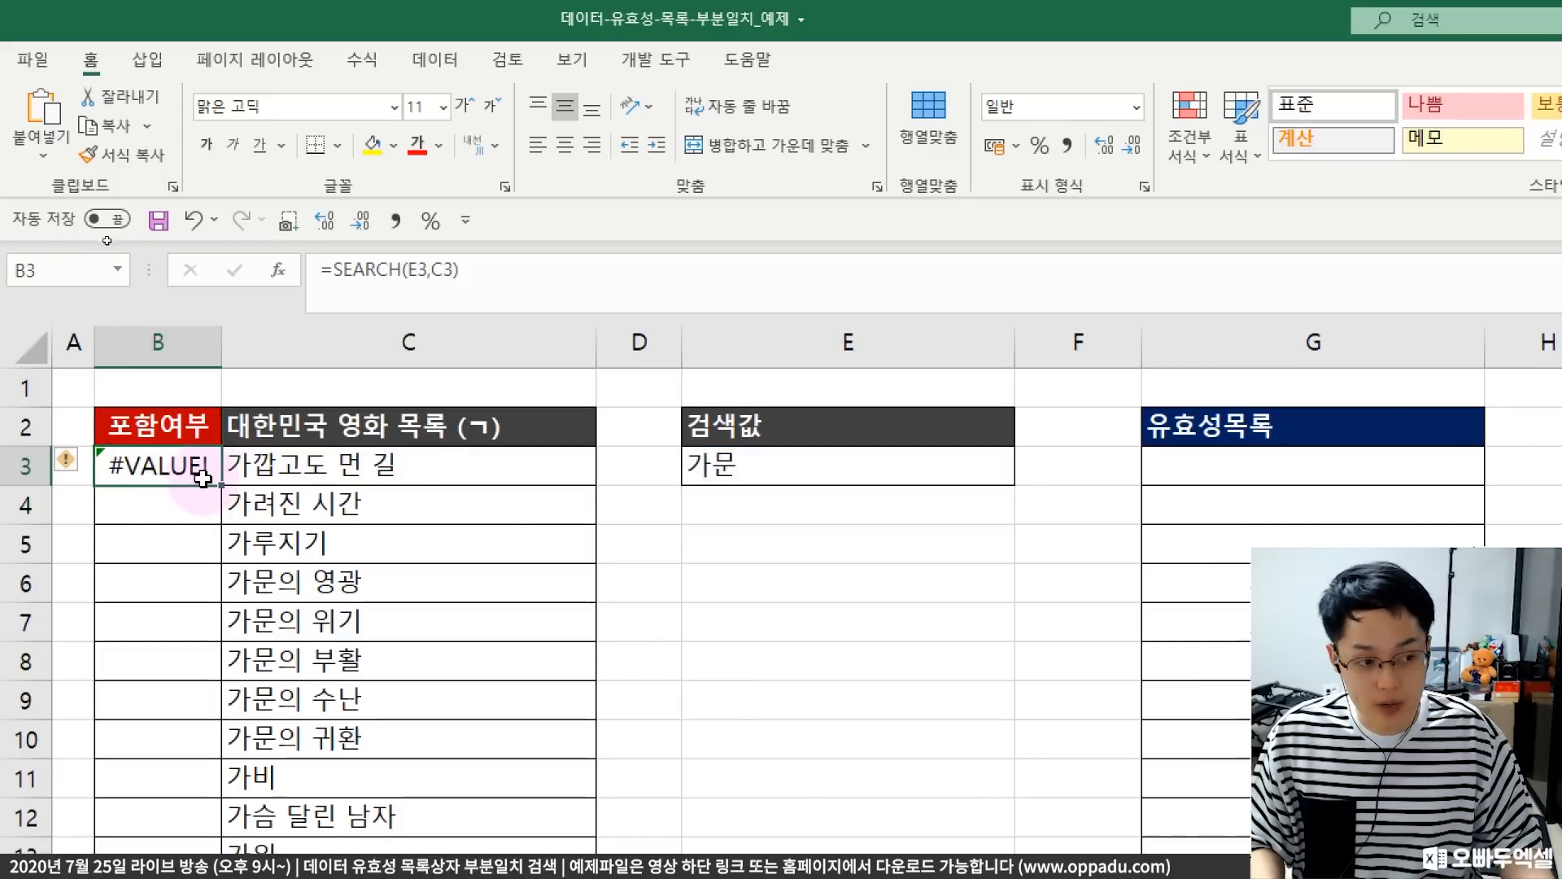
left_click(806, 456)
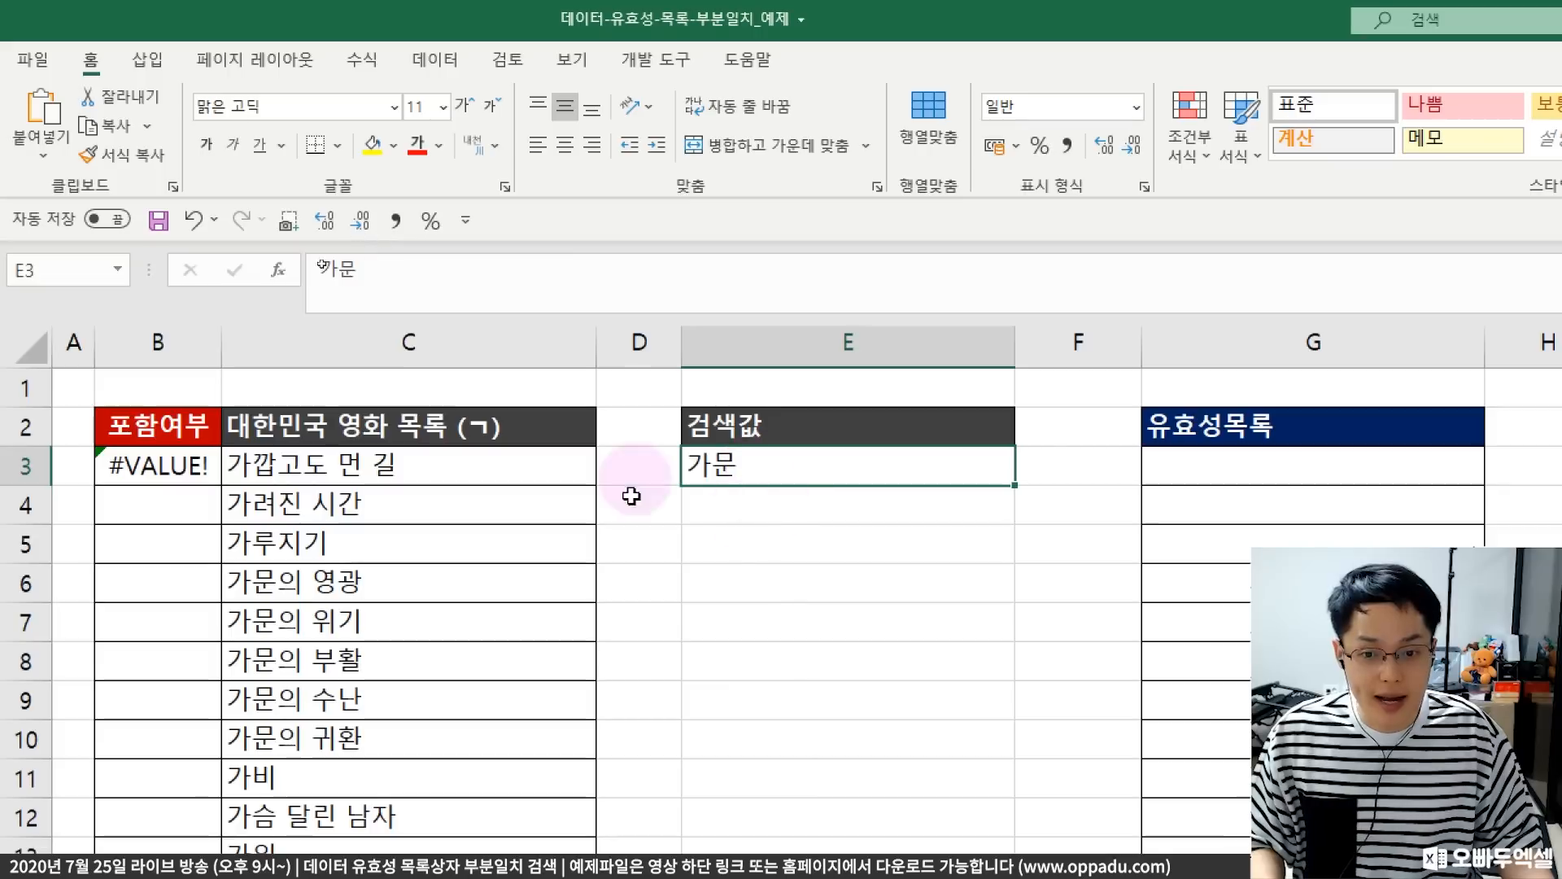
left_click(456, 465)
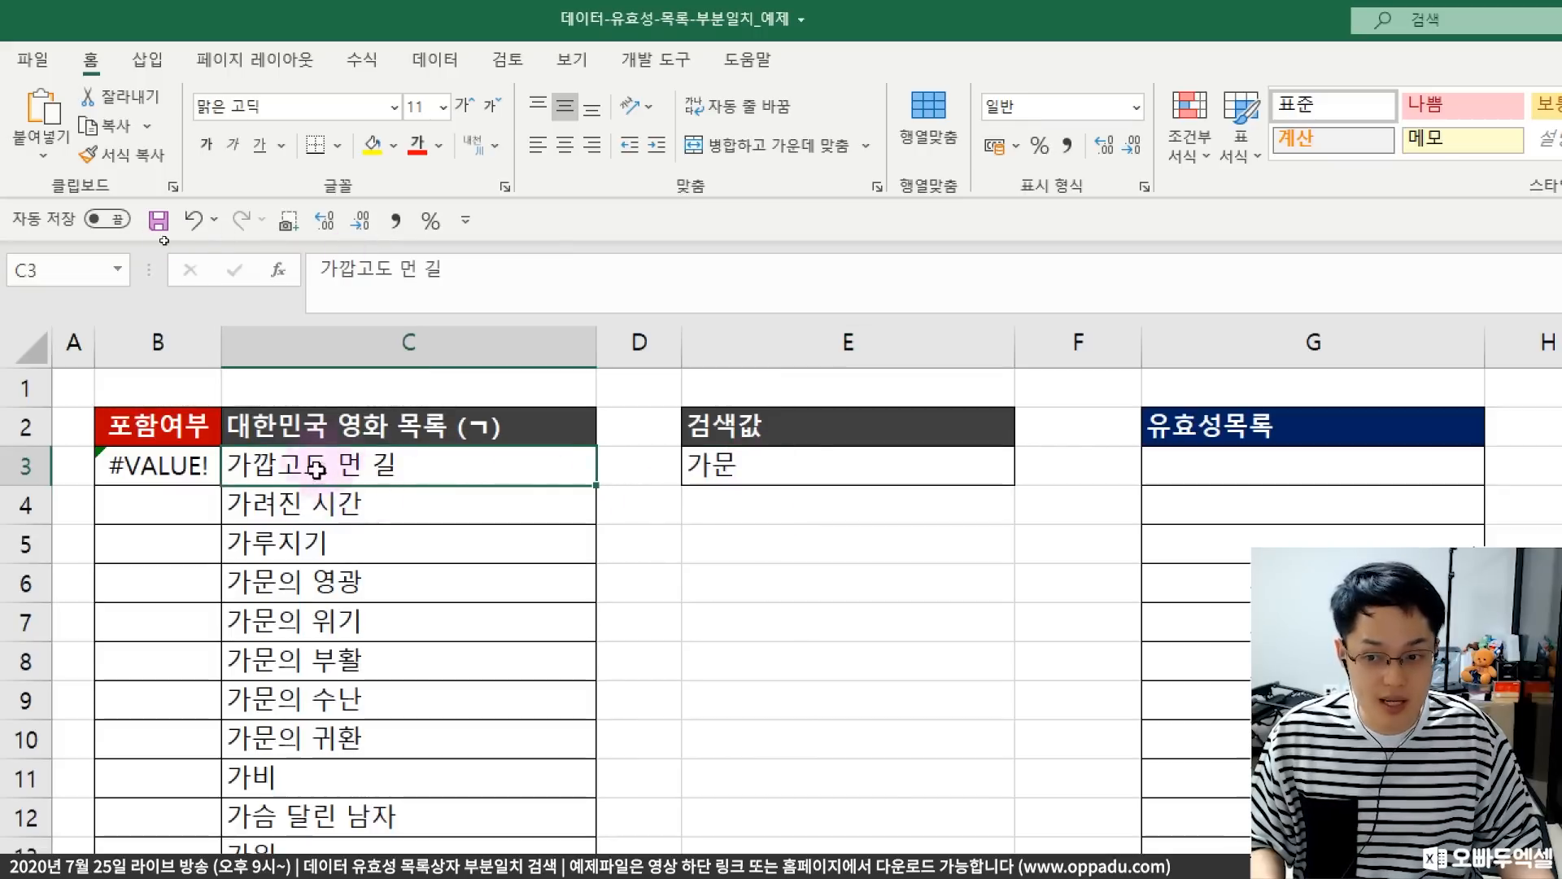
left_click(142, 472)
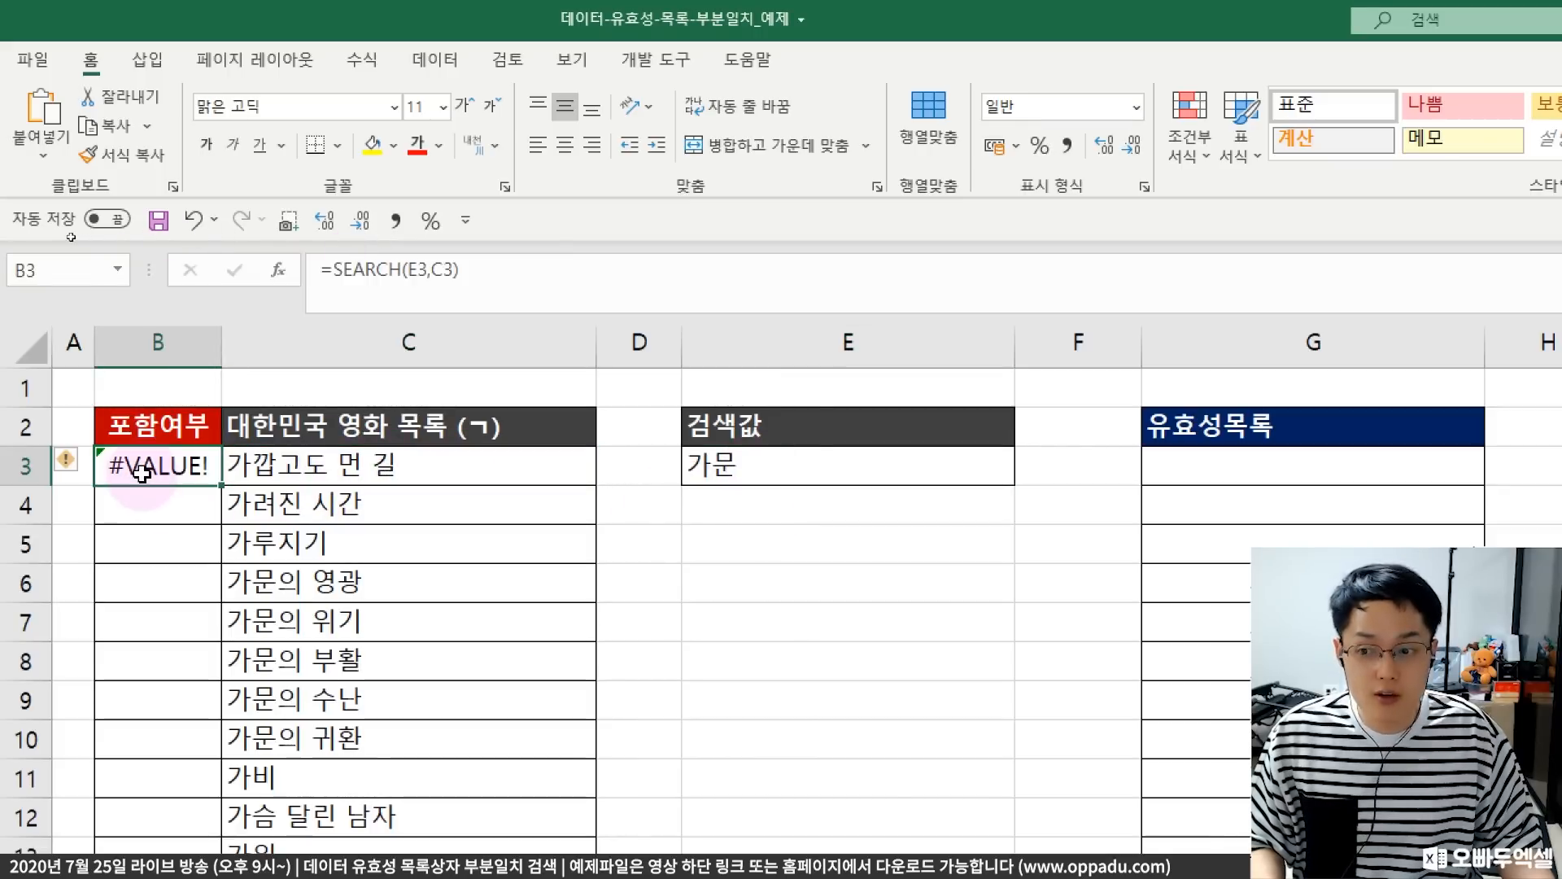
left_click(410, 270)
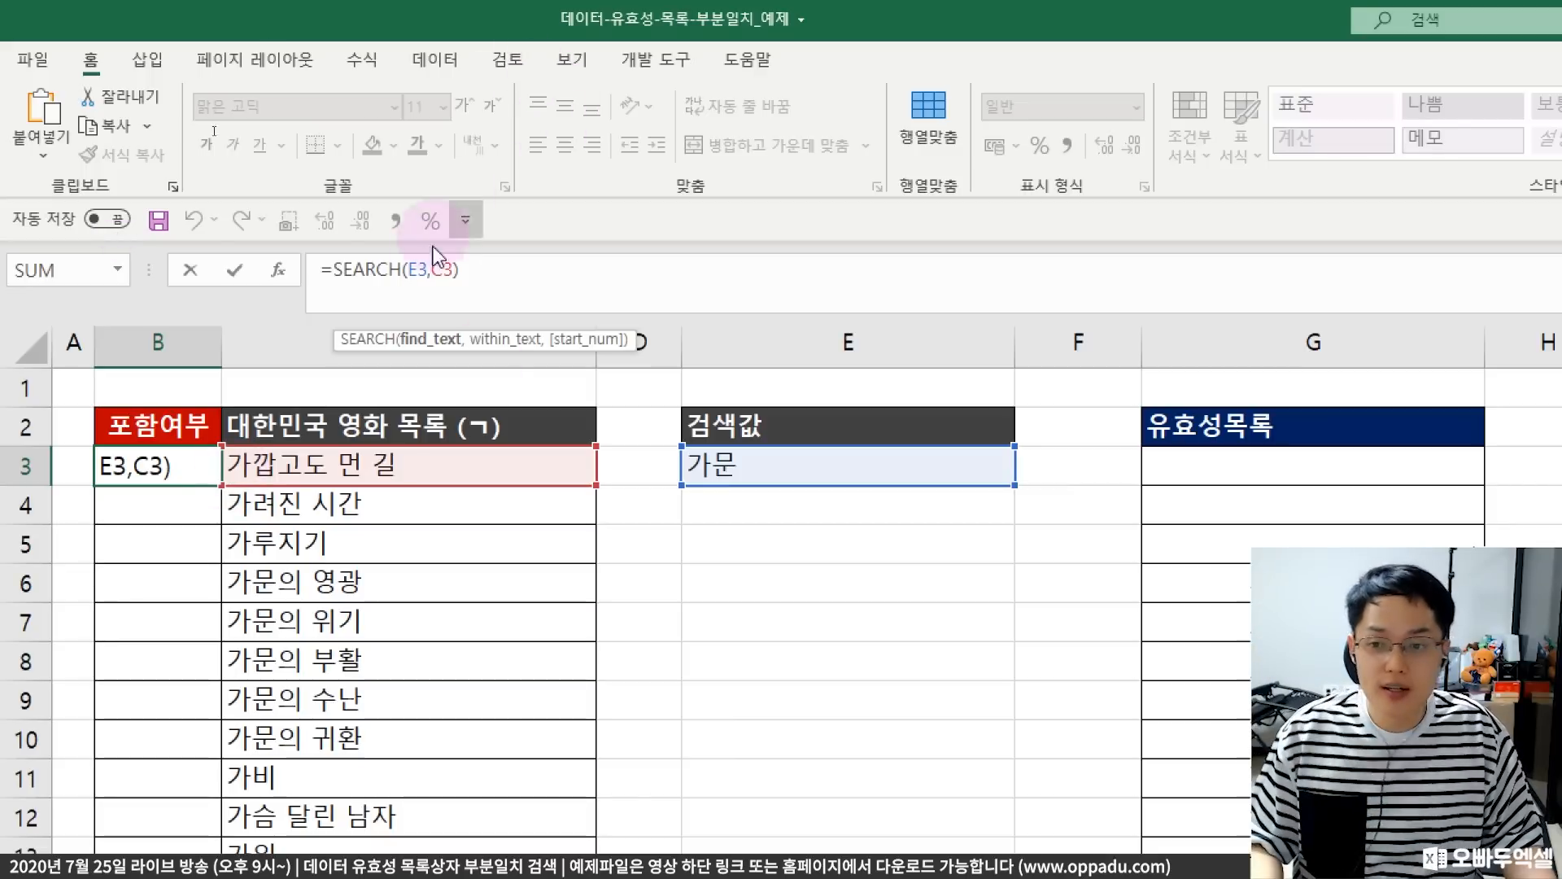
left_click(417, 271)
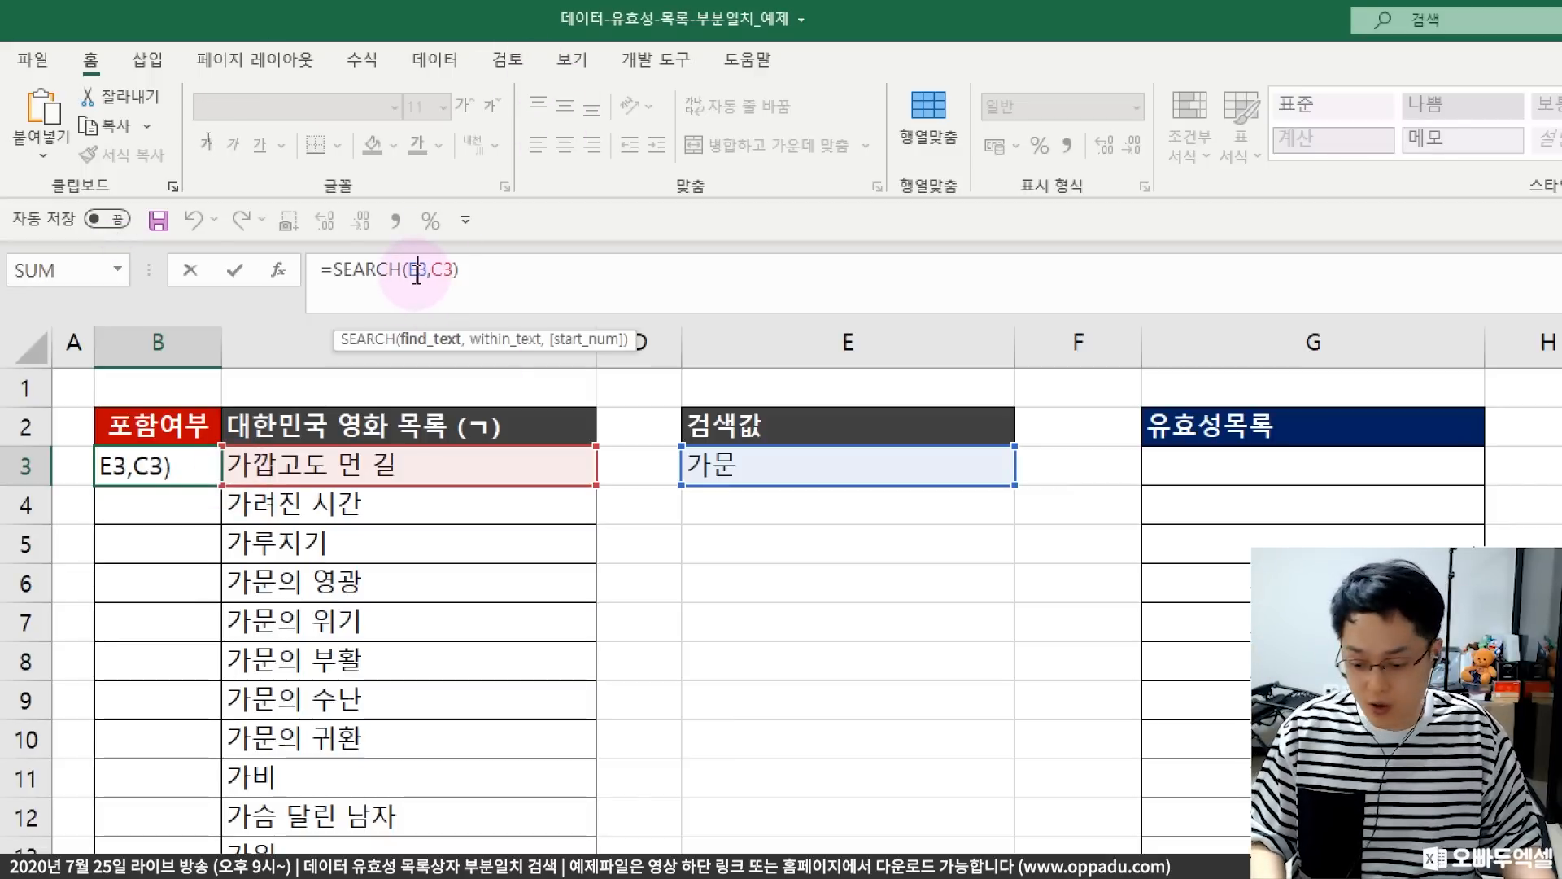
key("F4")
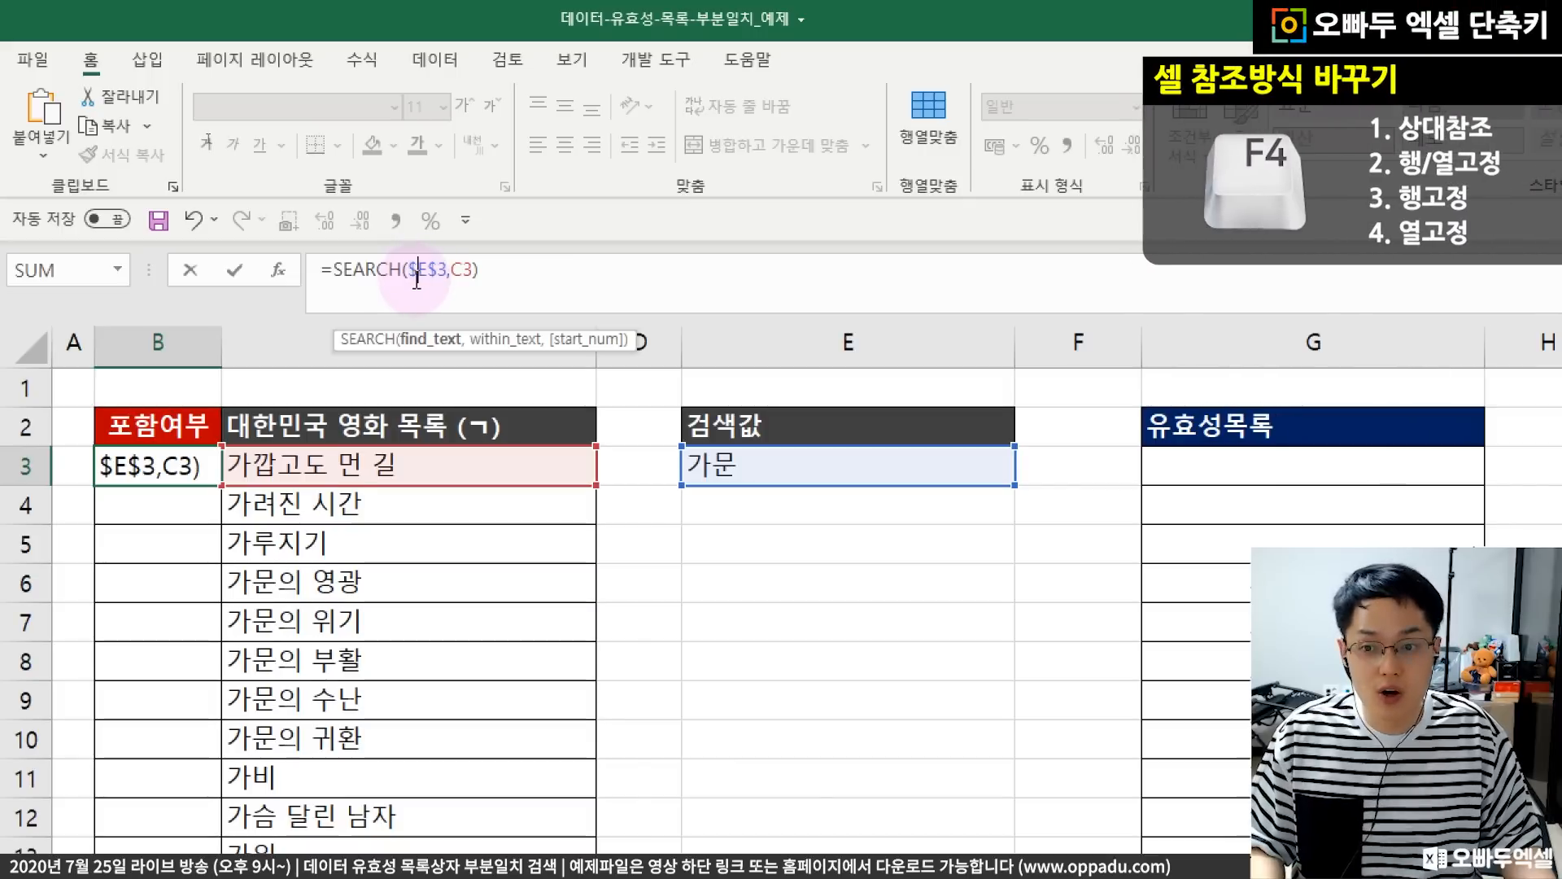
left_click(491, 270)
key("Return")
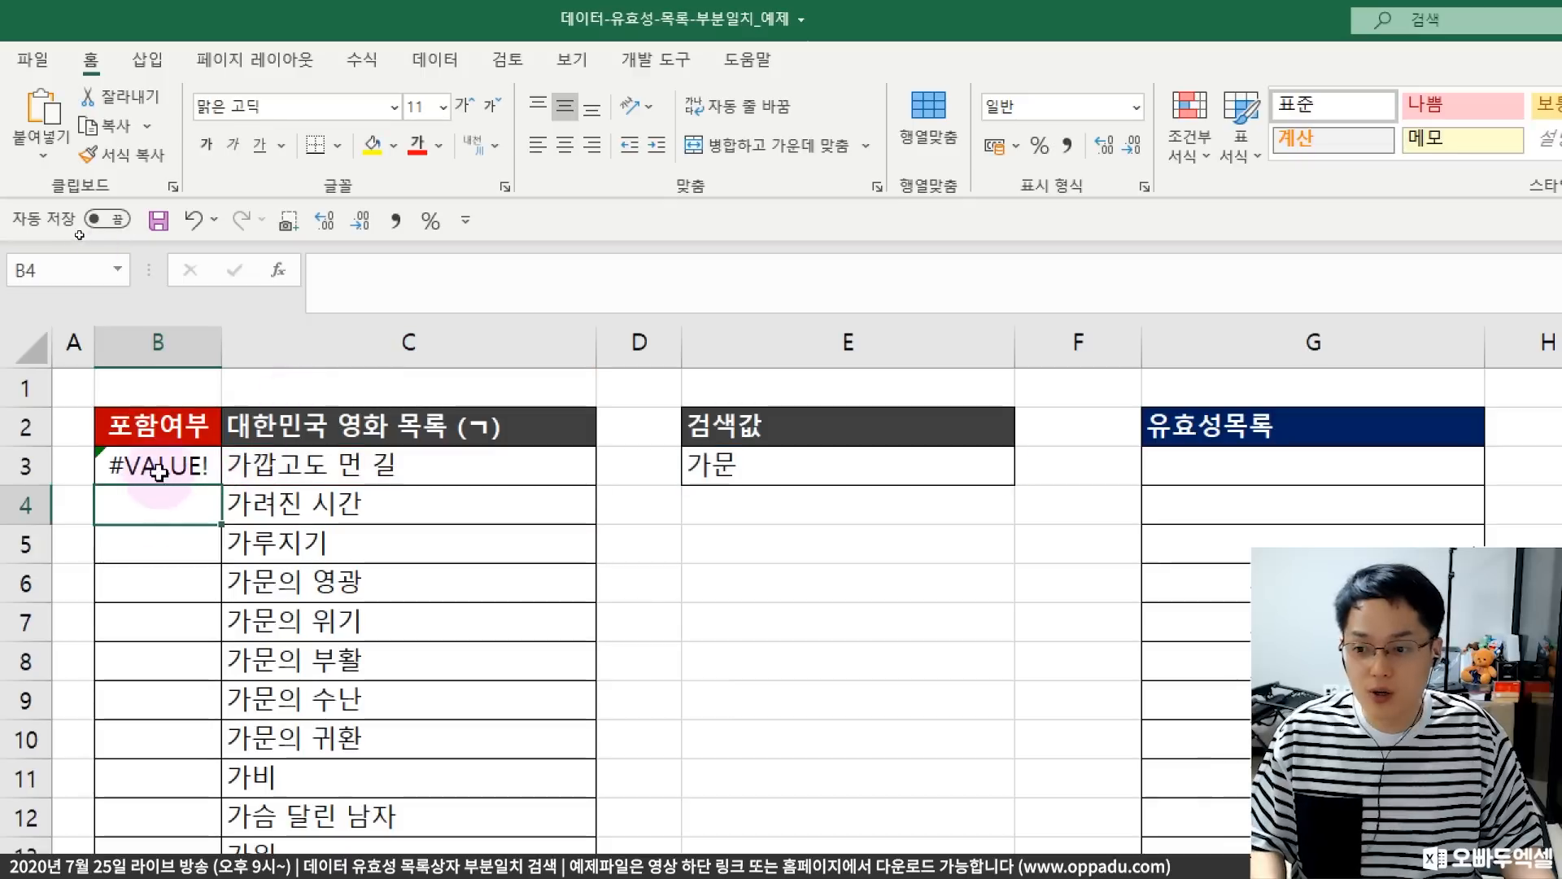
- Fill the SEARCH formula from B3 down the whole 포함여부 column
left_click(196, 476)
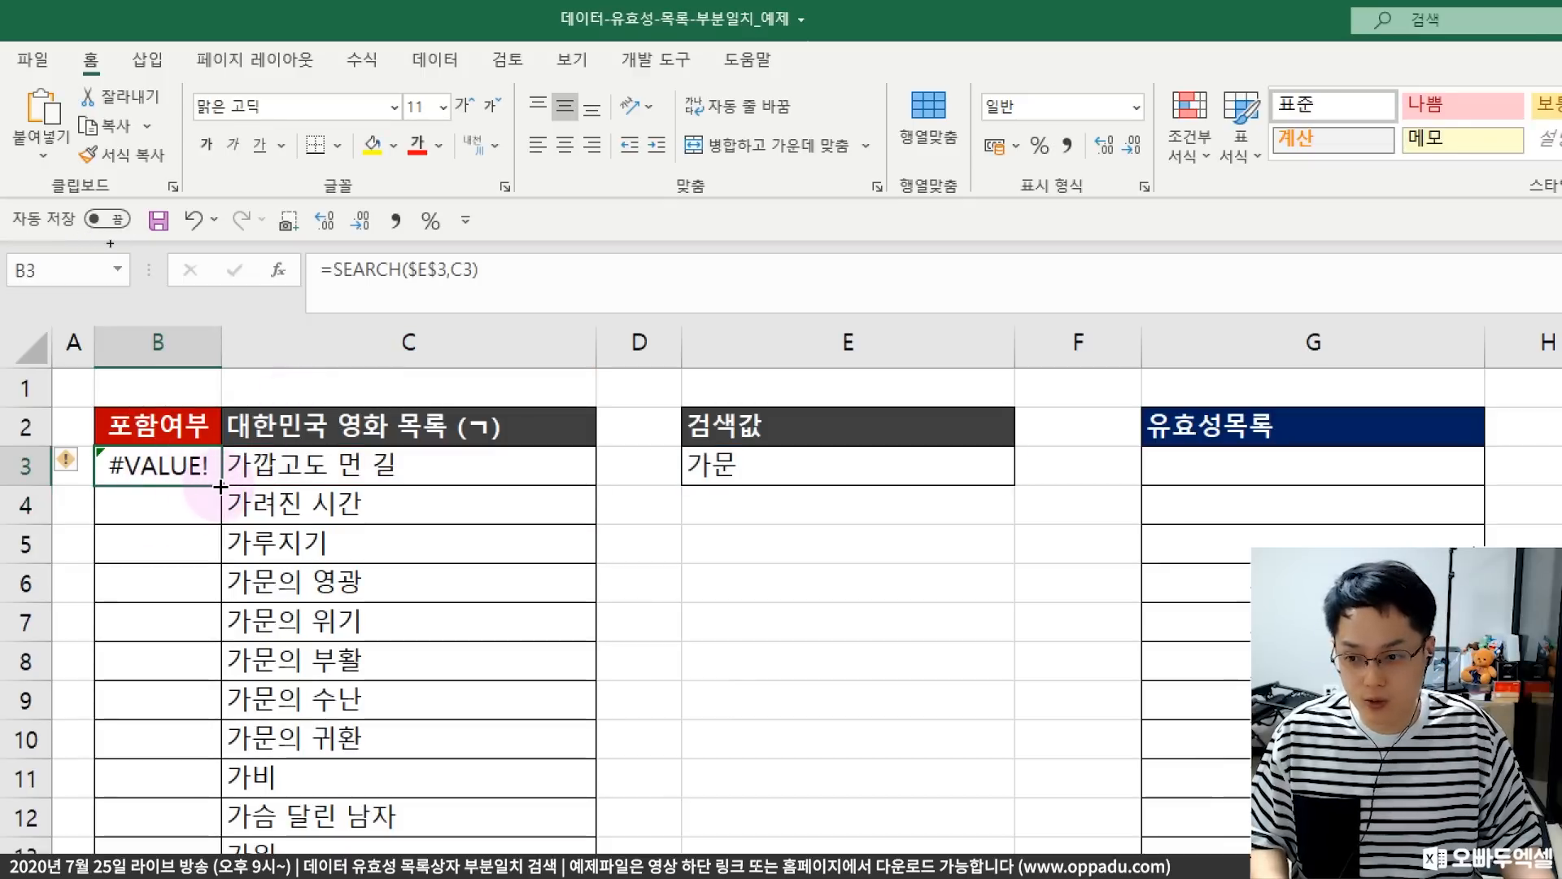
double_click(220, 486)
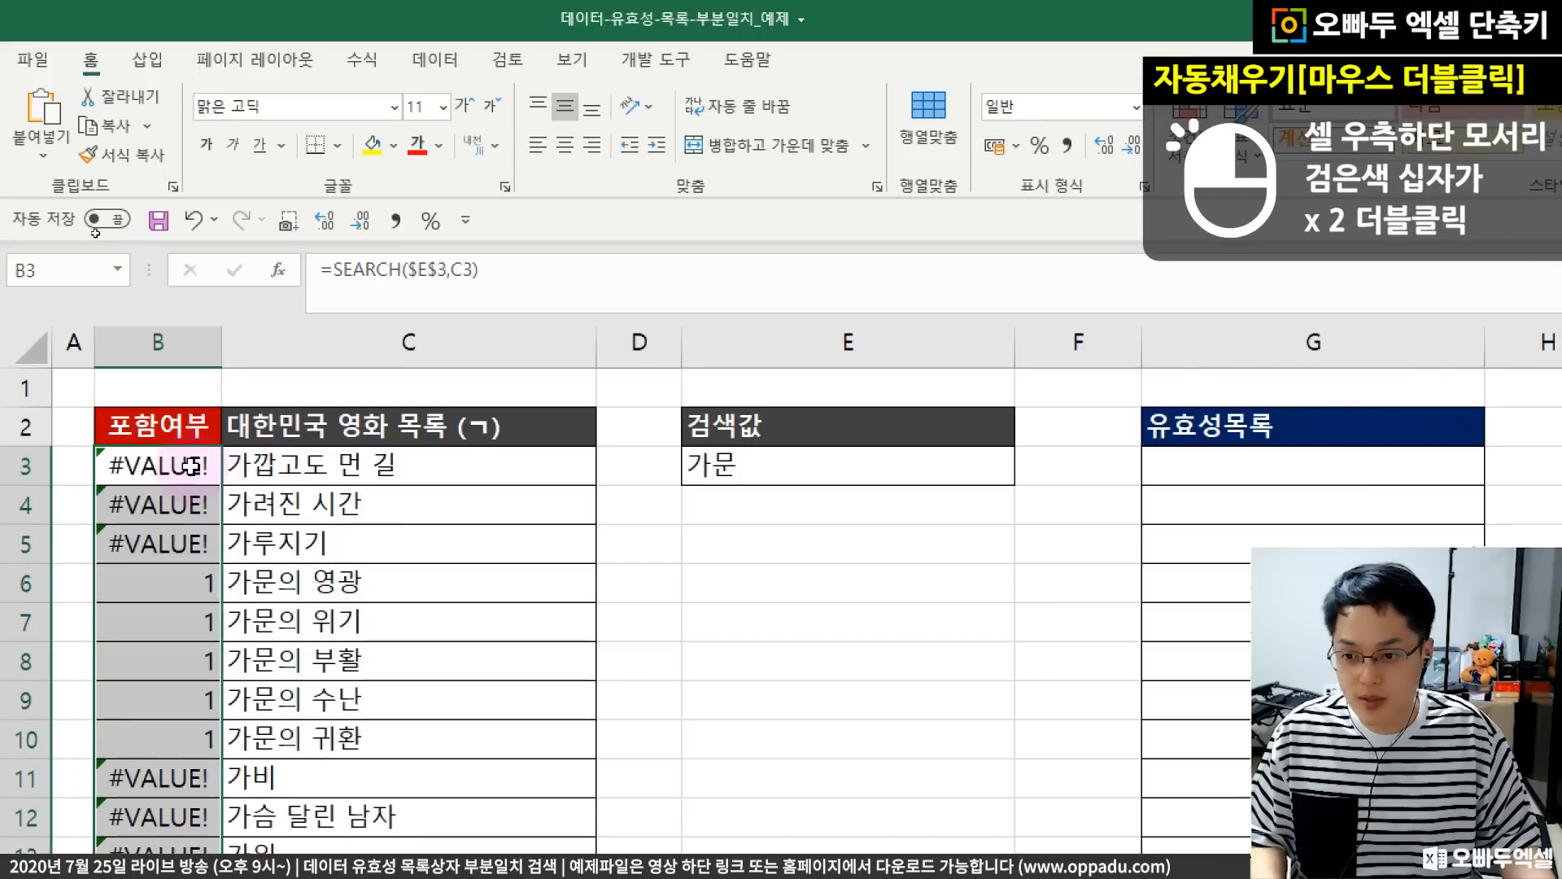
left_click(191, 466)
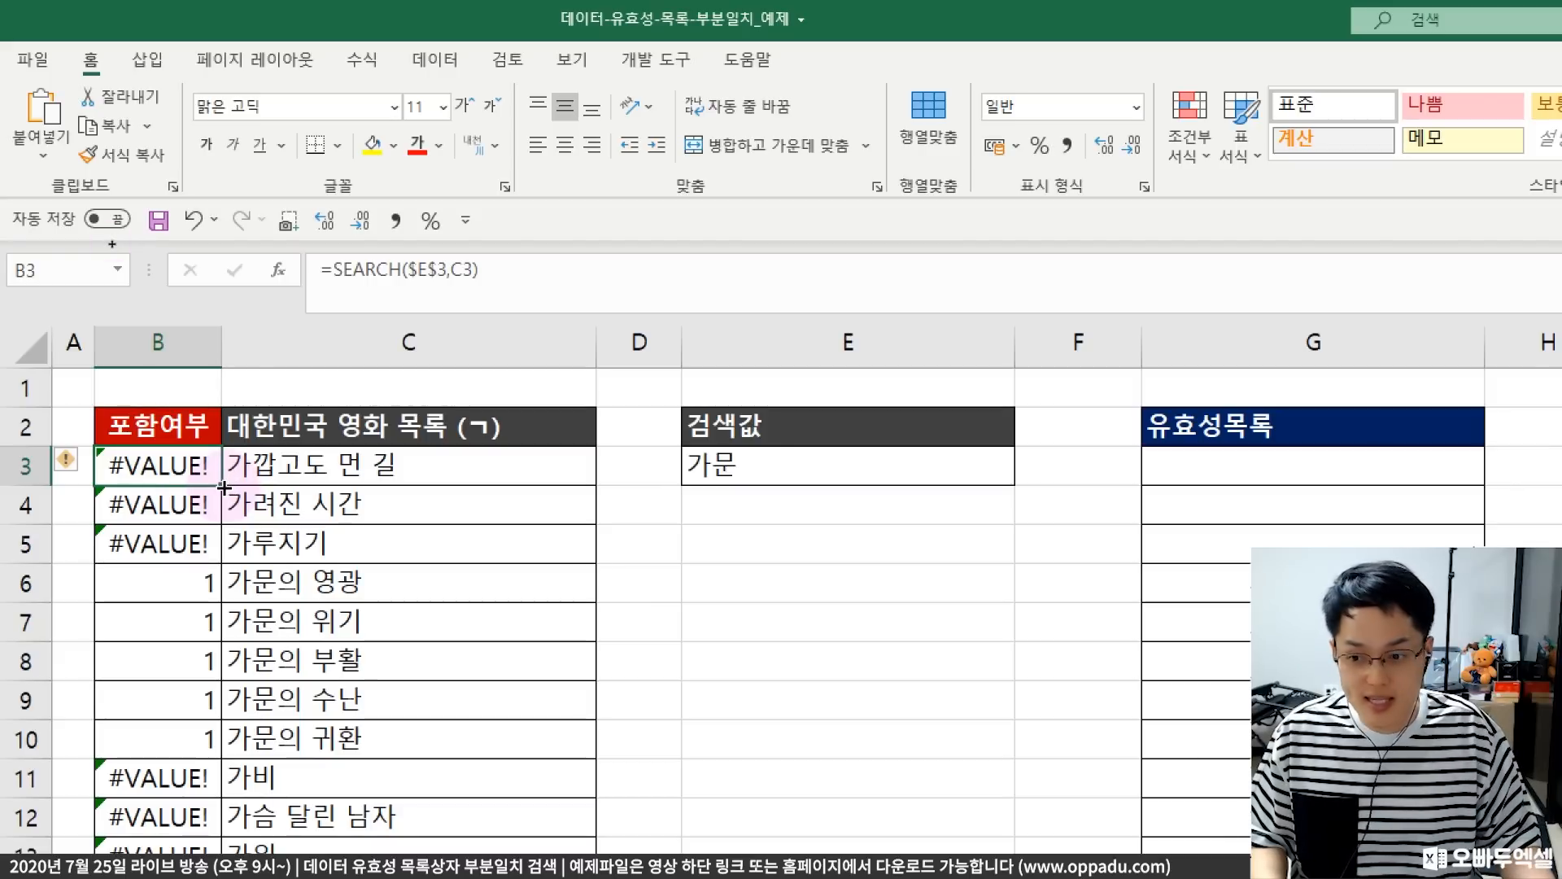
double_click(224, 488)
- Compare the SEARCH results in column B with the 가문 titles in rows 6 to 10
left_click_drag(199, 472, 201, 510)
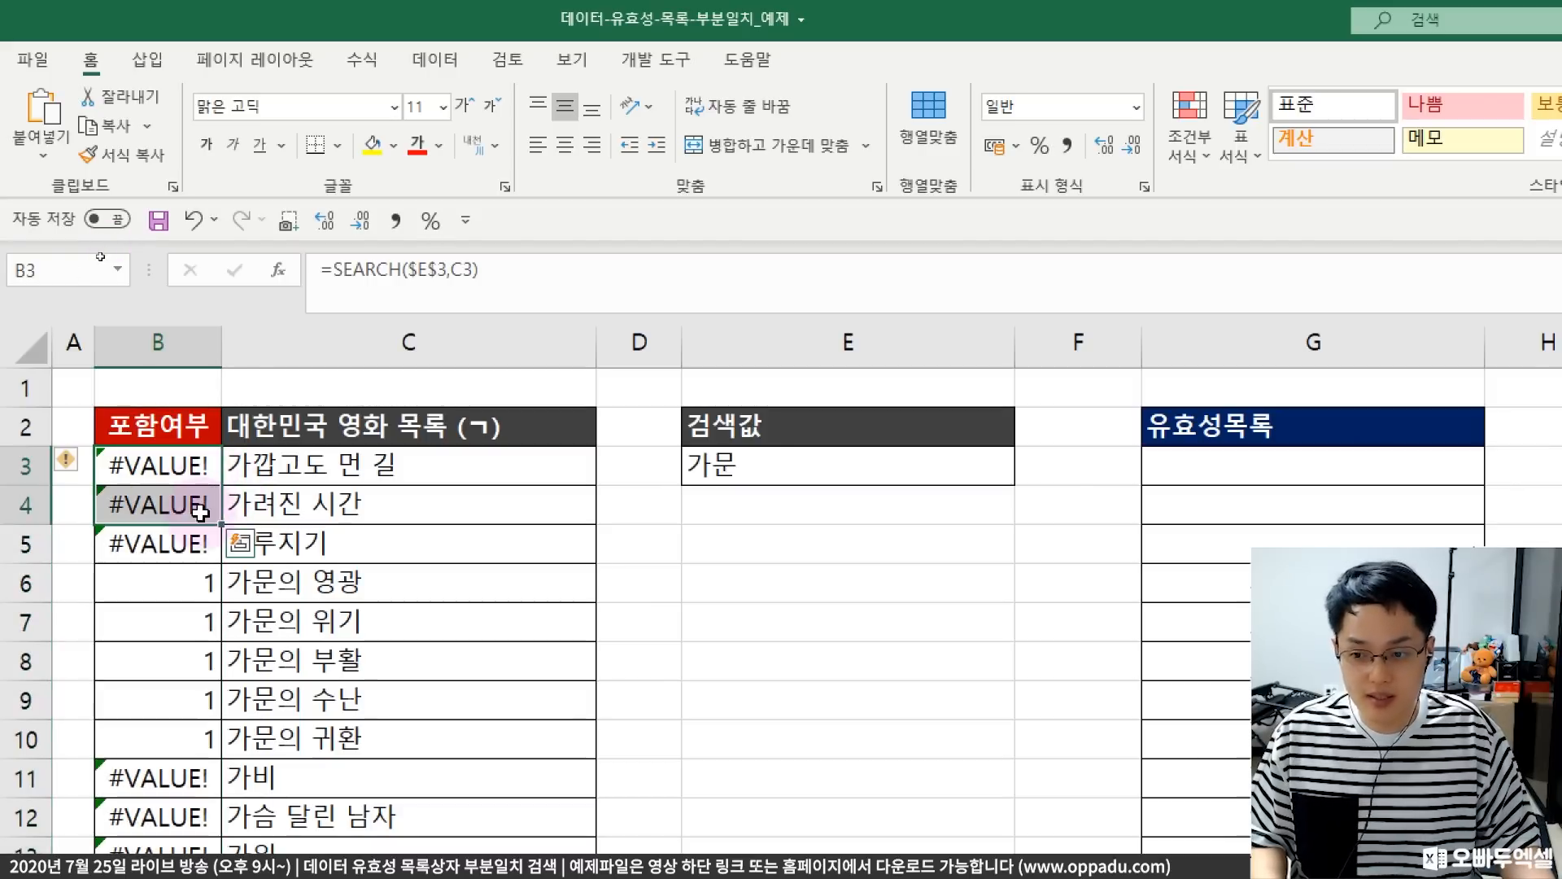
left_click(190, 473)
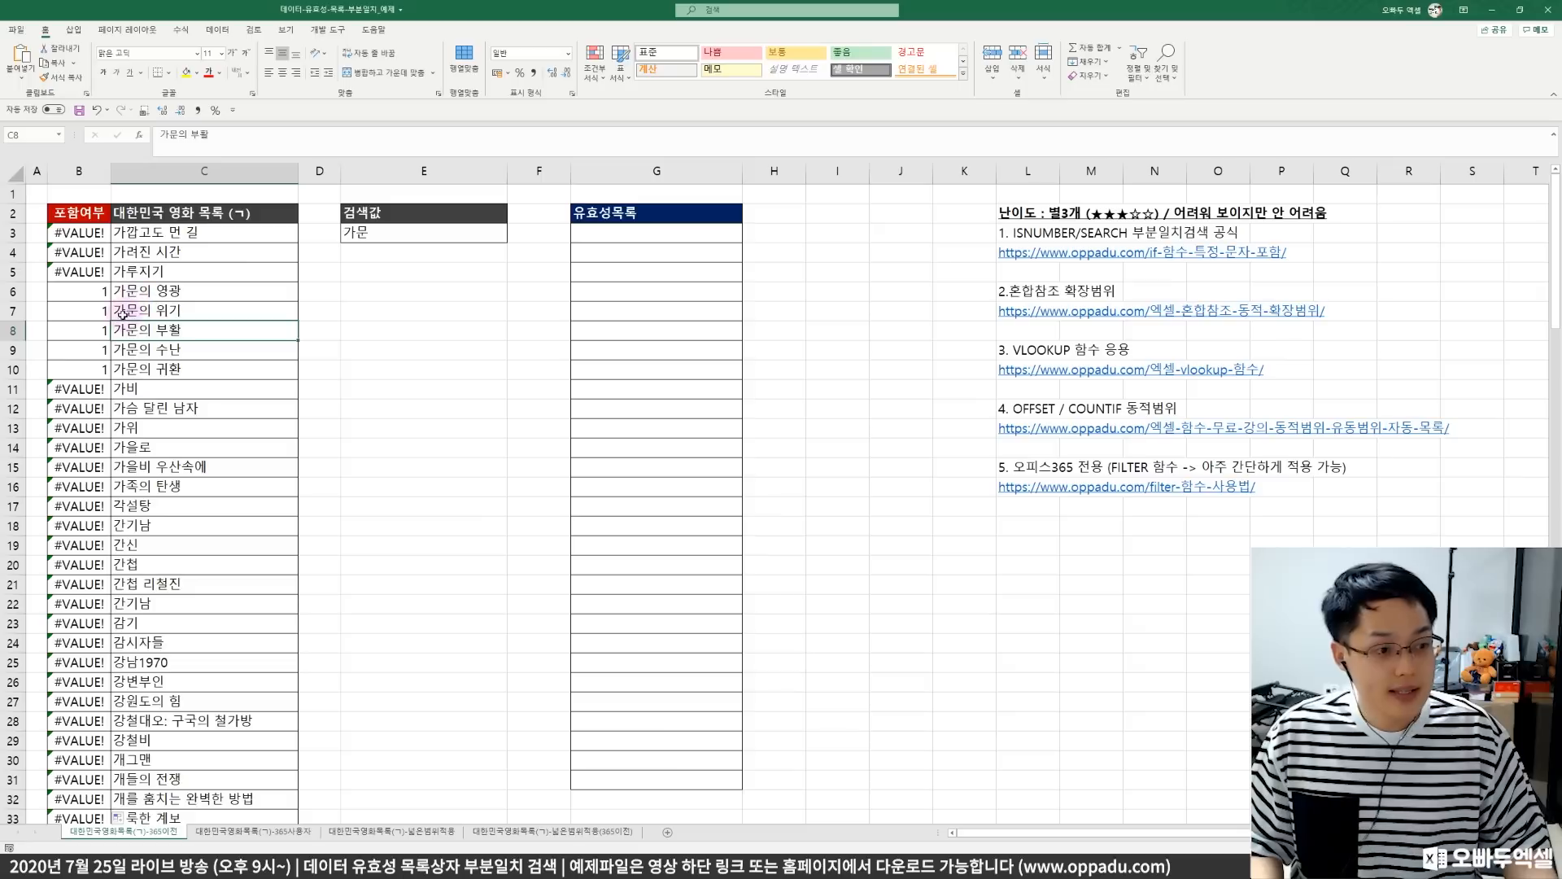
left_click_drag(94, 296, 171, 374)
left_click(169, 407)
left_click_drag(169, 305, 162, 371)
left_click(161, 383)
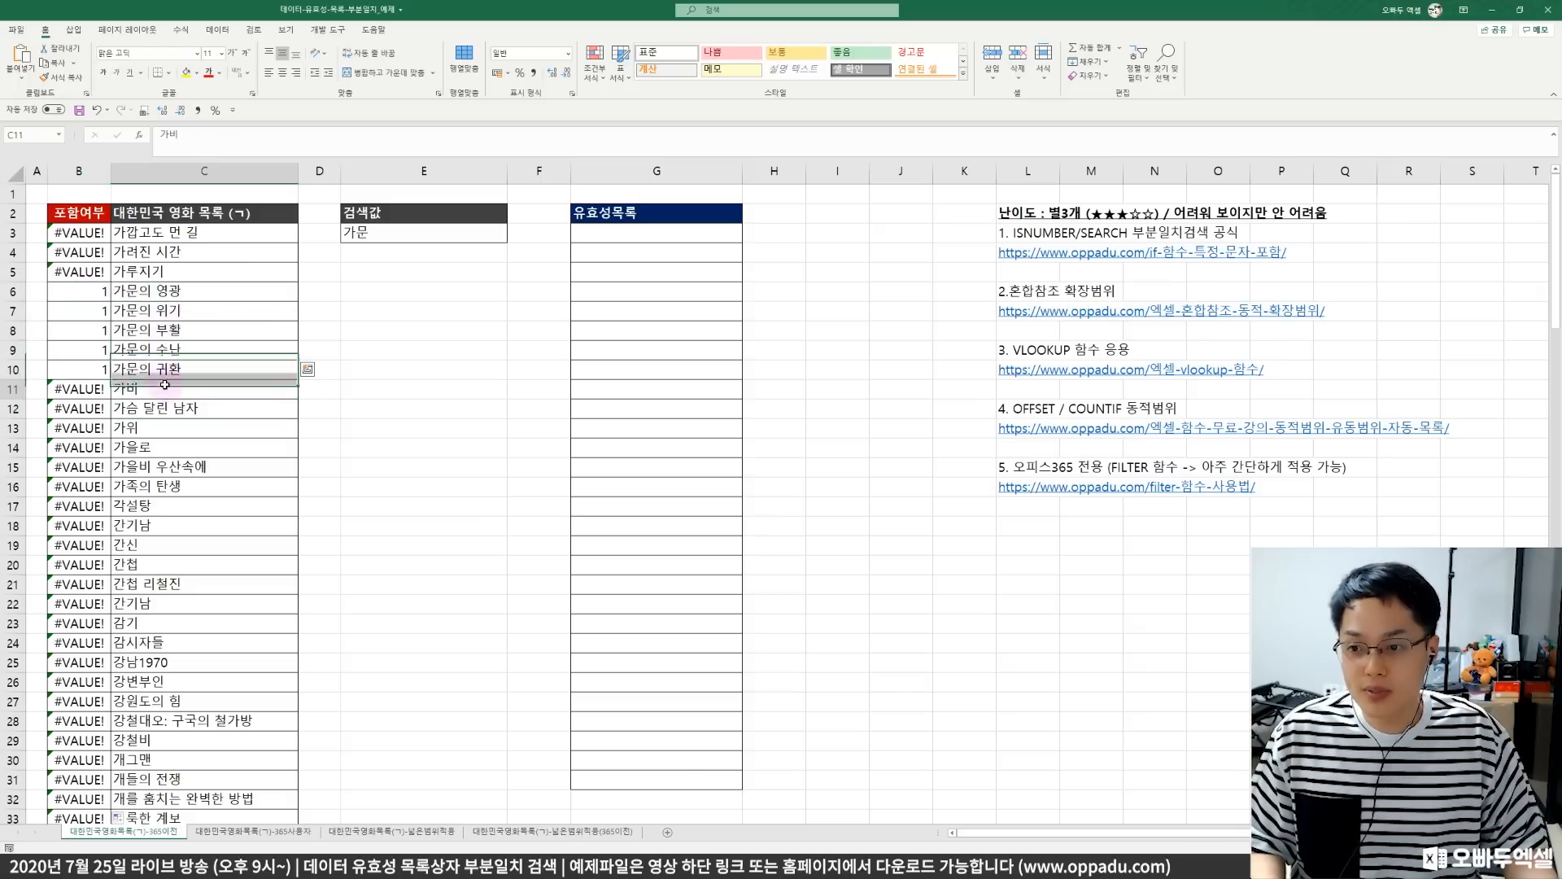
left_click_drag(165, 291, 157, 370)
left_click(154, 375)
left_click(91, 293)
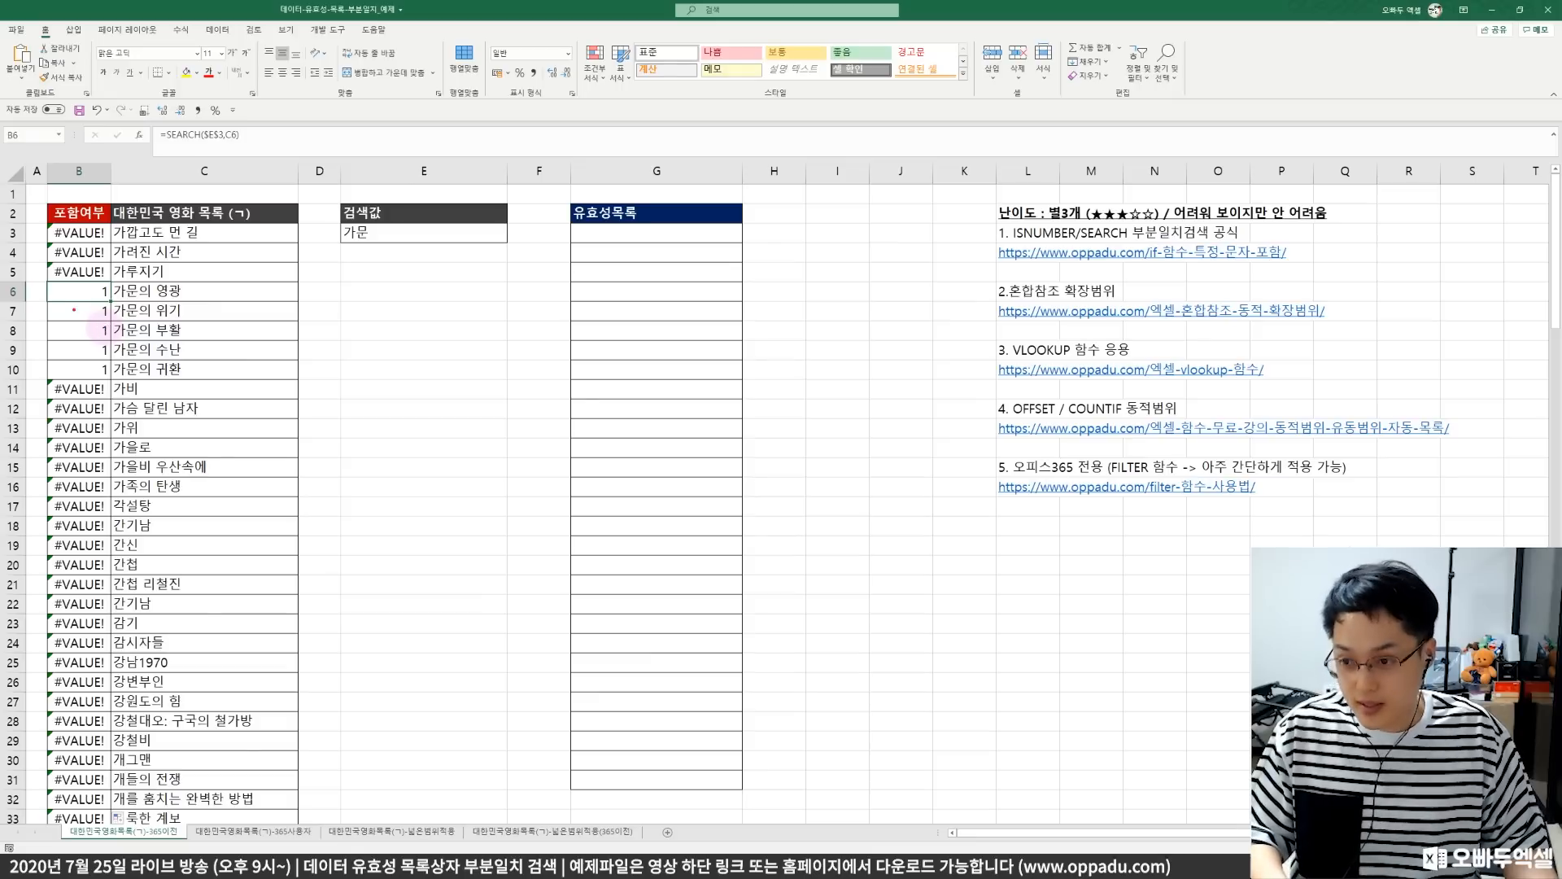
mouse_move(43, 279)
left_mouse_down()
mouse_move(88, 319)
mouse_move(120, 386)
left_mouse_up()
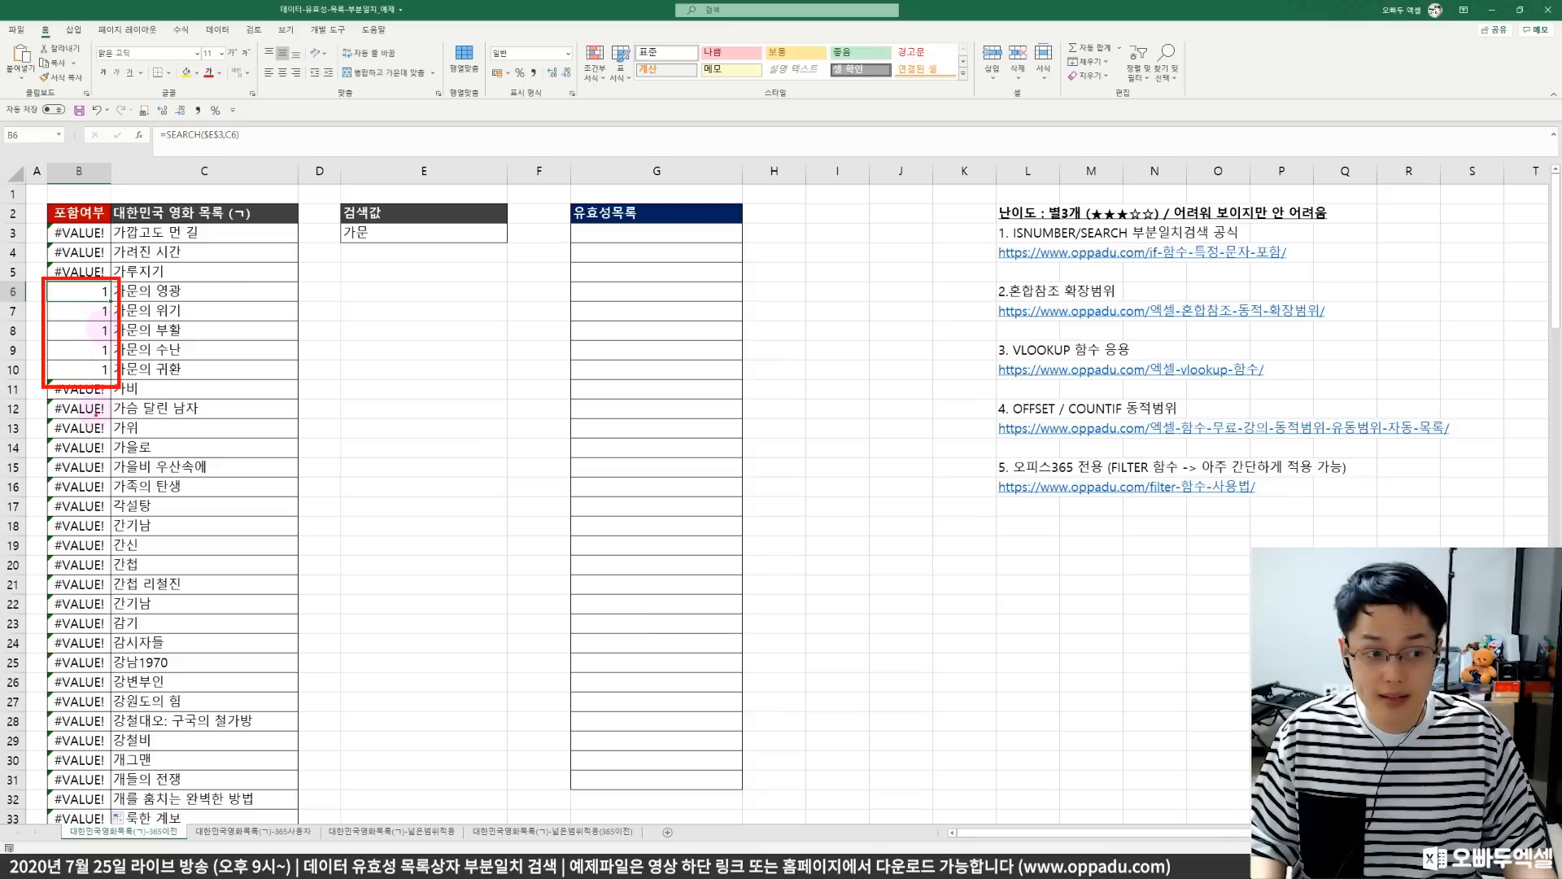
- Change the search value in E3 to 시간
left_click(395, 236)
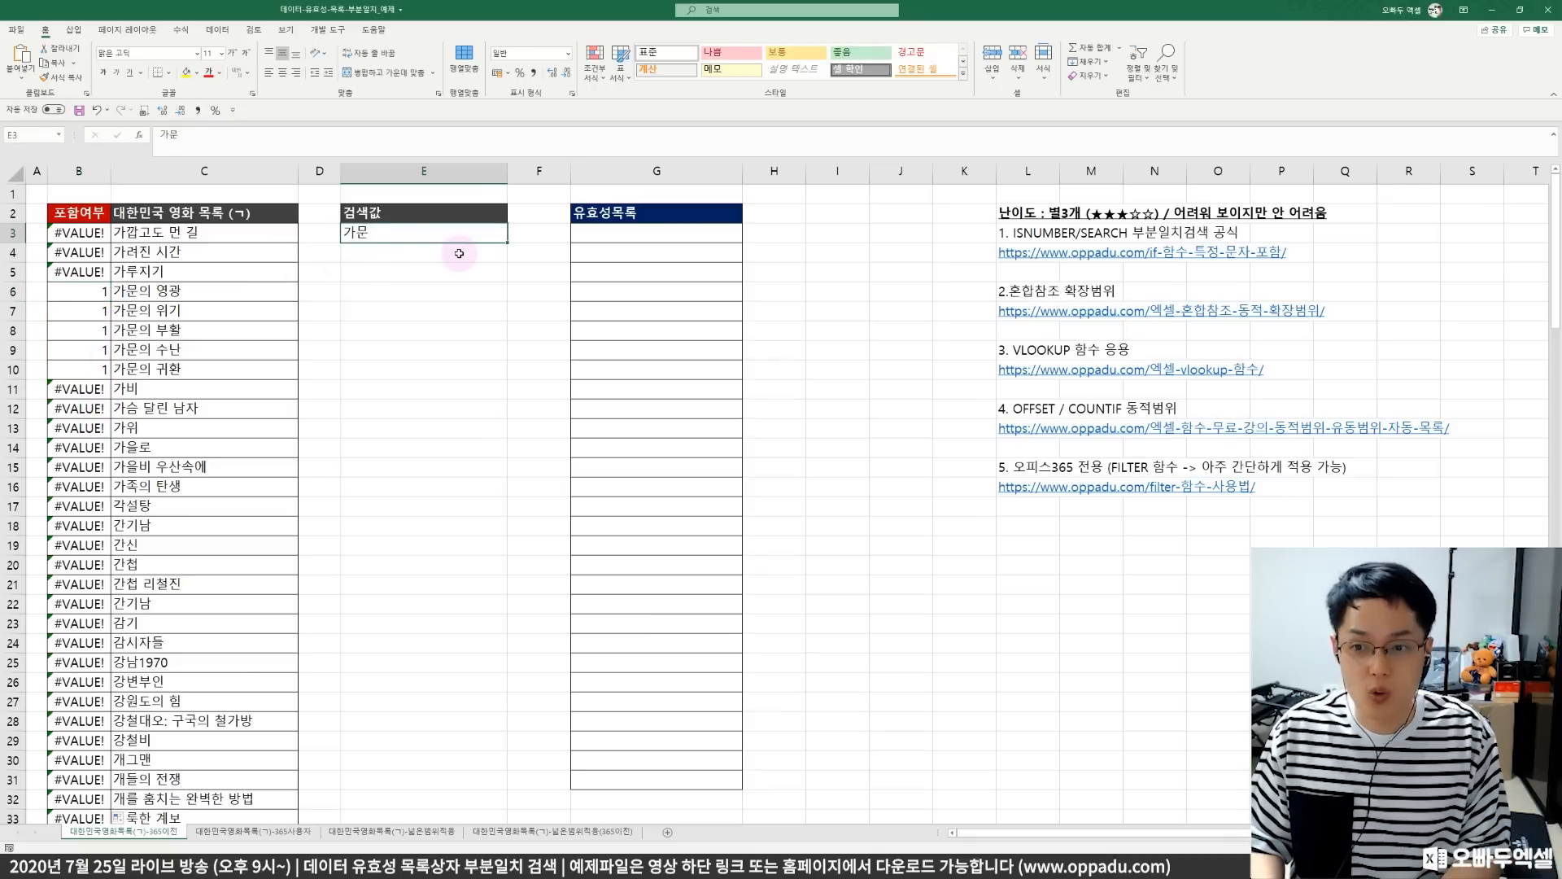
type("T")
type("시간")
key("Return")
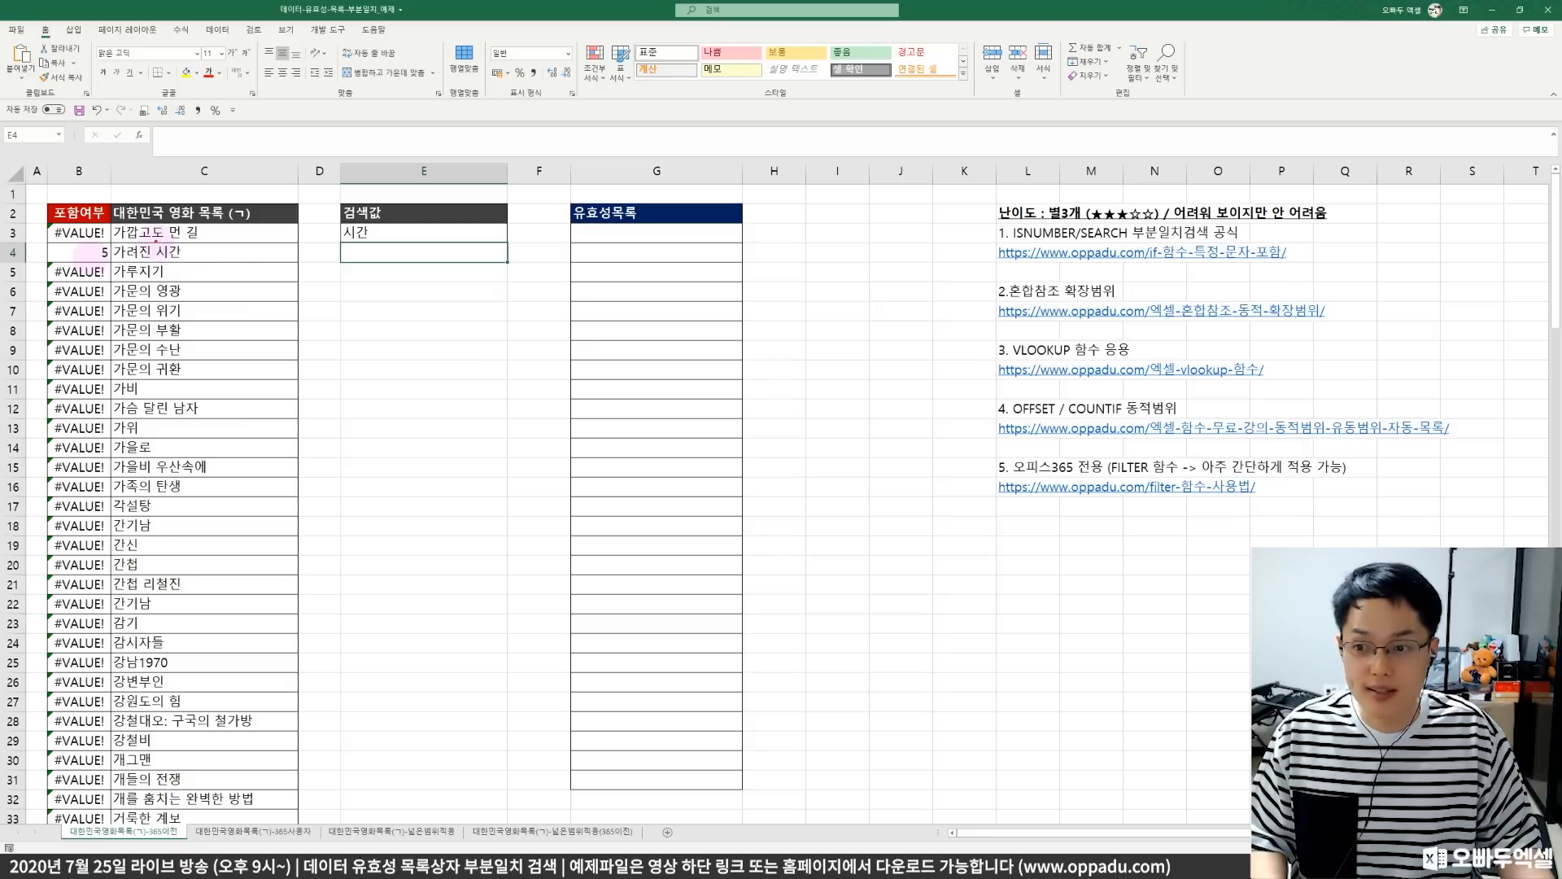
mouse_move(156, 242)
left_mouse_down()
mouse_move(182, 262)
mouse_move(173, 291)
left_mouse_up()
left_click_drag(174, 273, 188, 273)
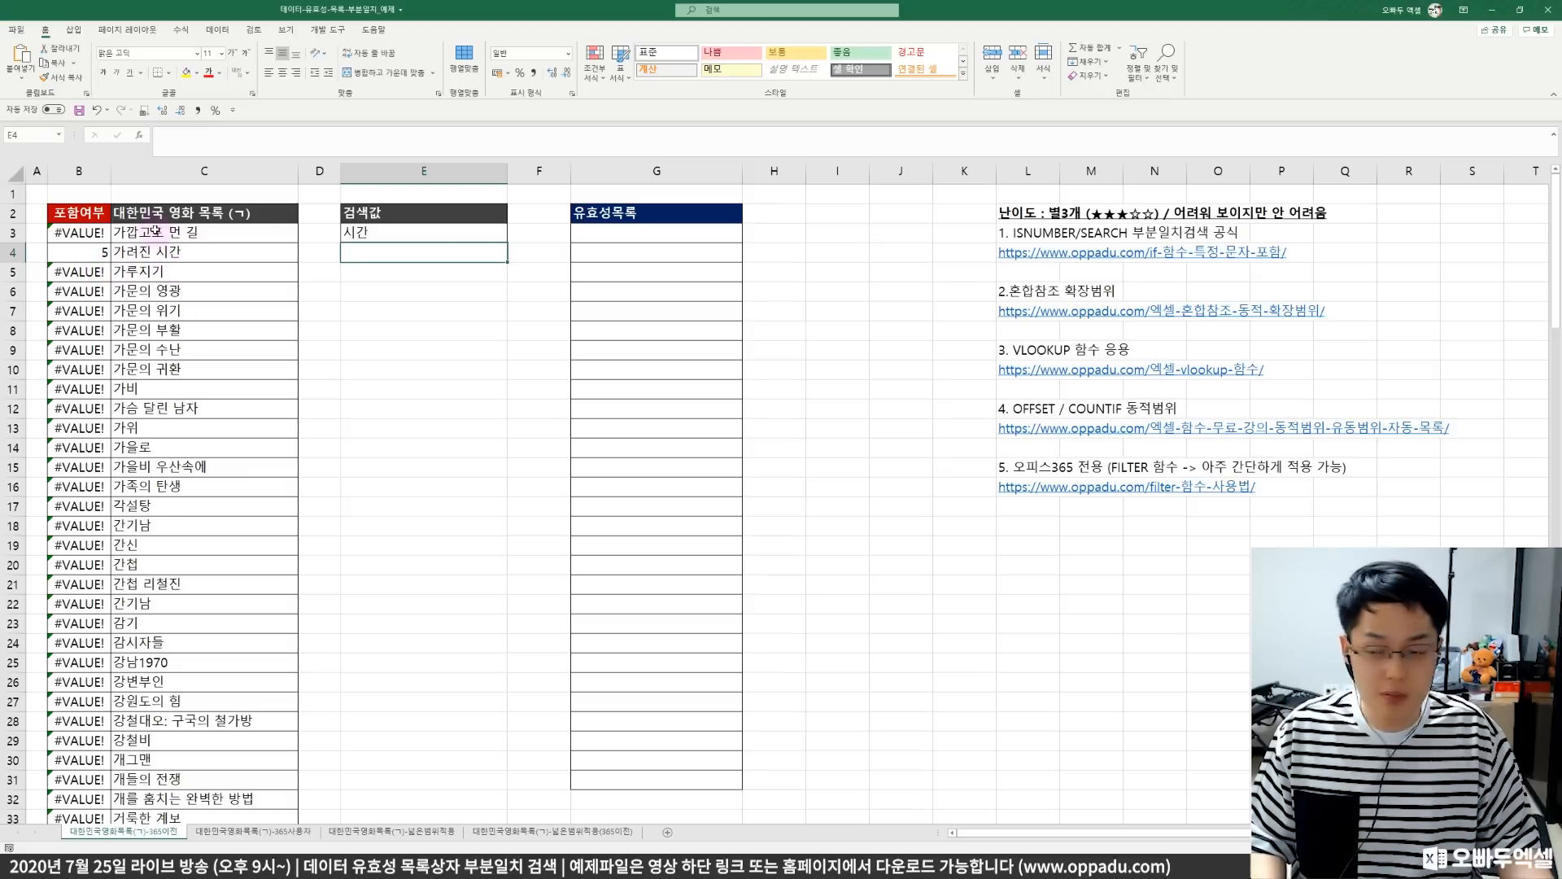
- Wrap B3's formula in ISNUMBER so it reads =ISNUMBER(SEARCH($E$3,C3))
left_click(104, 234)
left_click(164, 133)
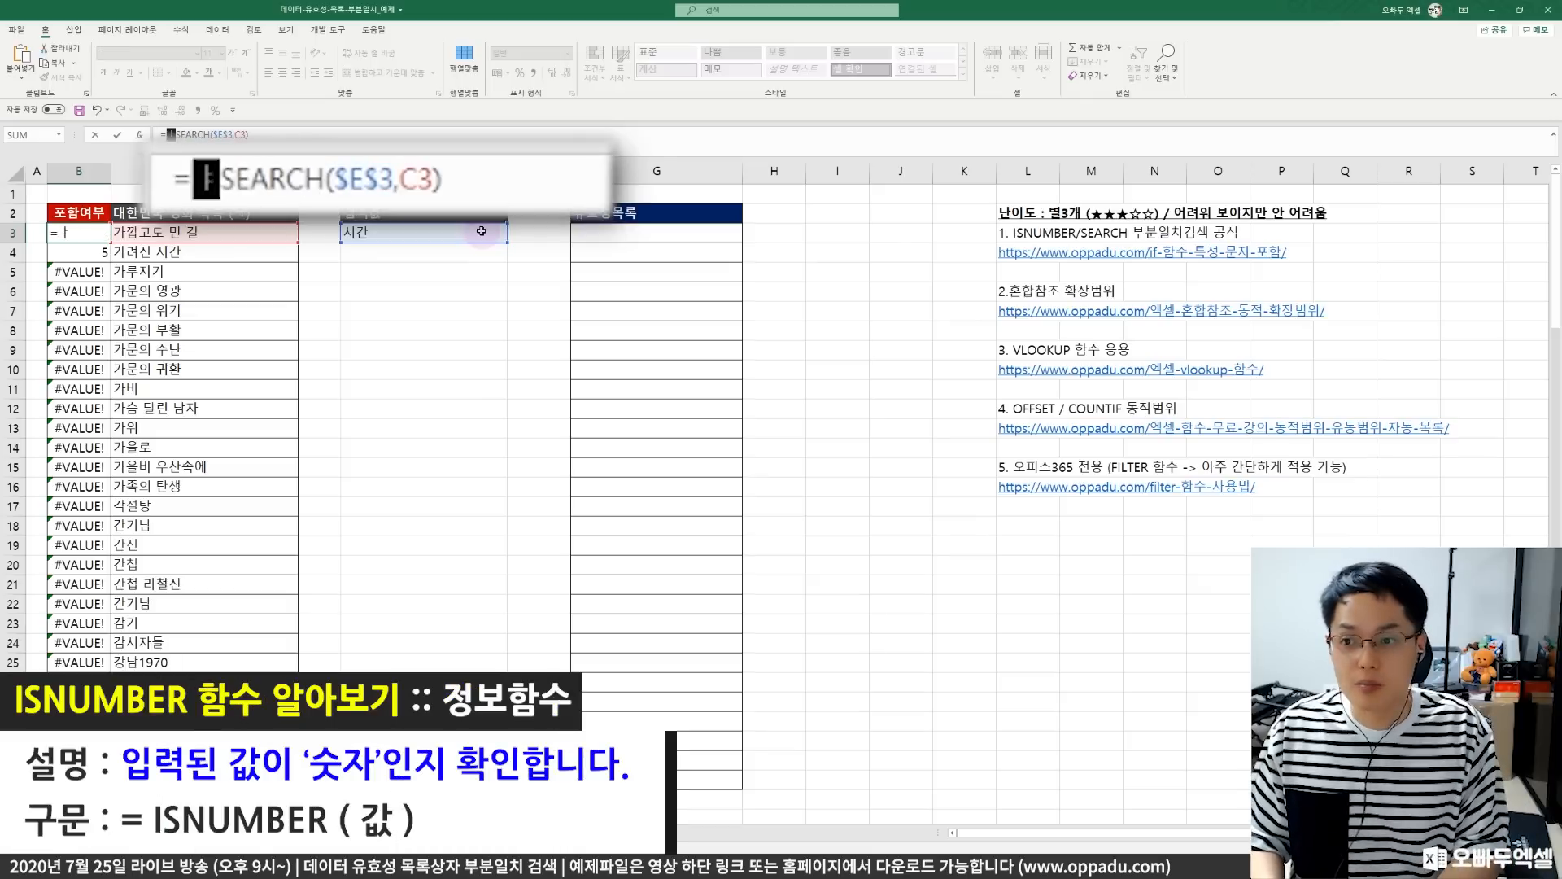
type("ISNUMBER(")
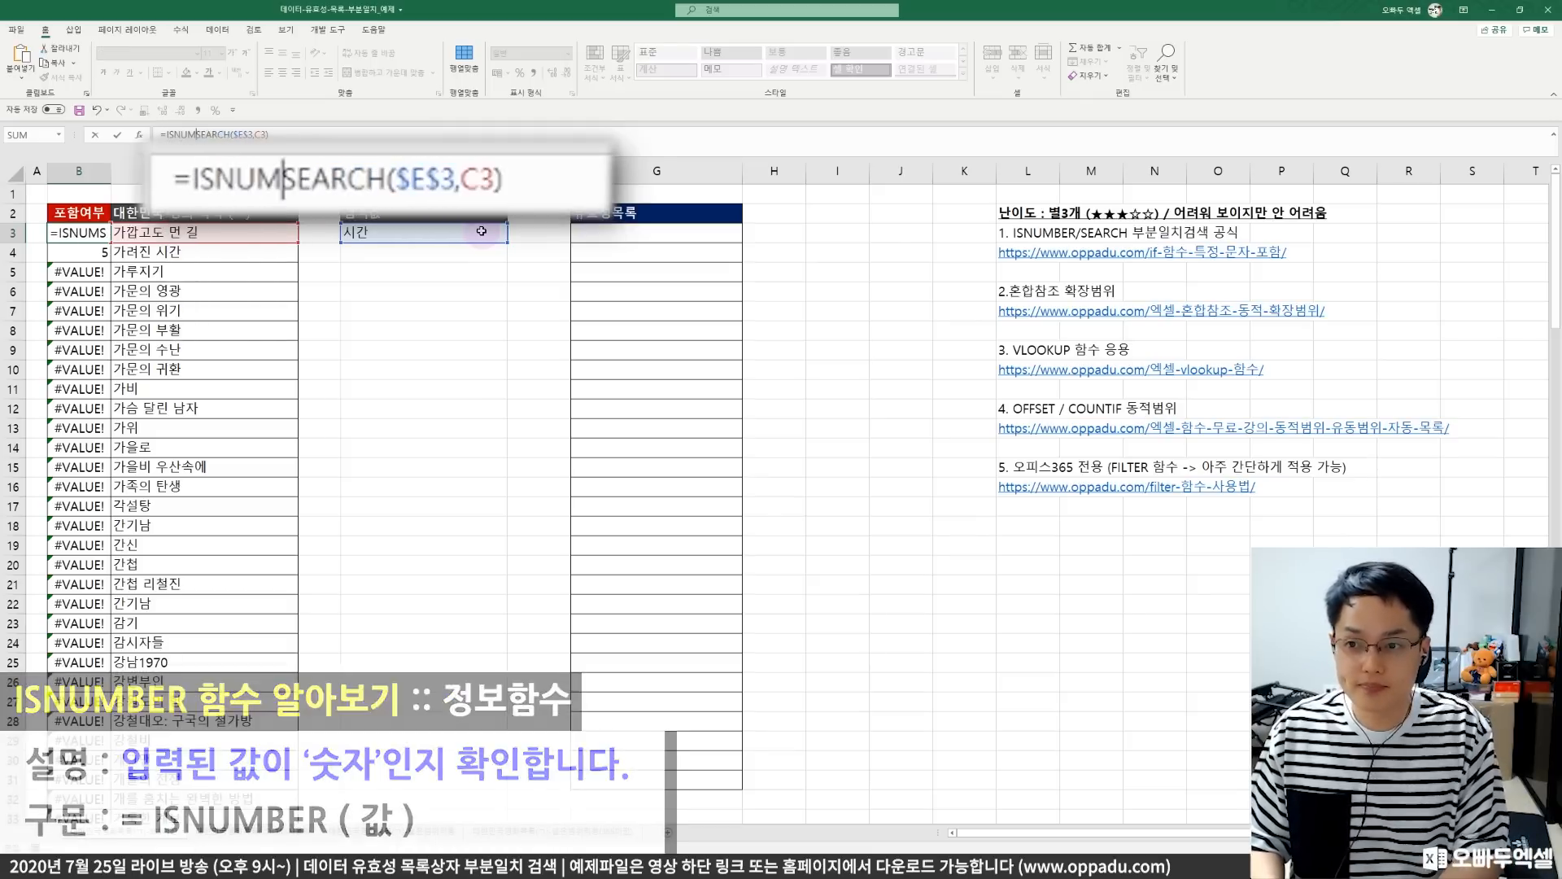
left_click(377, 143)
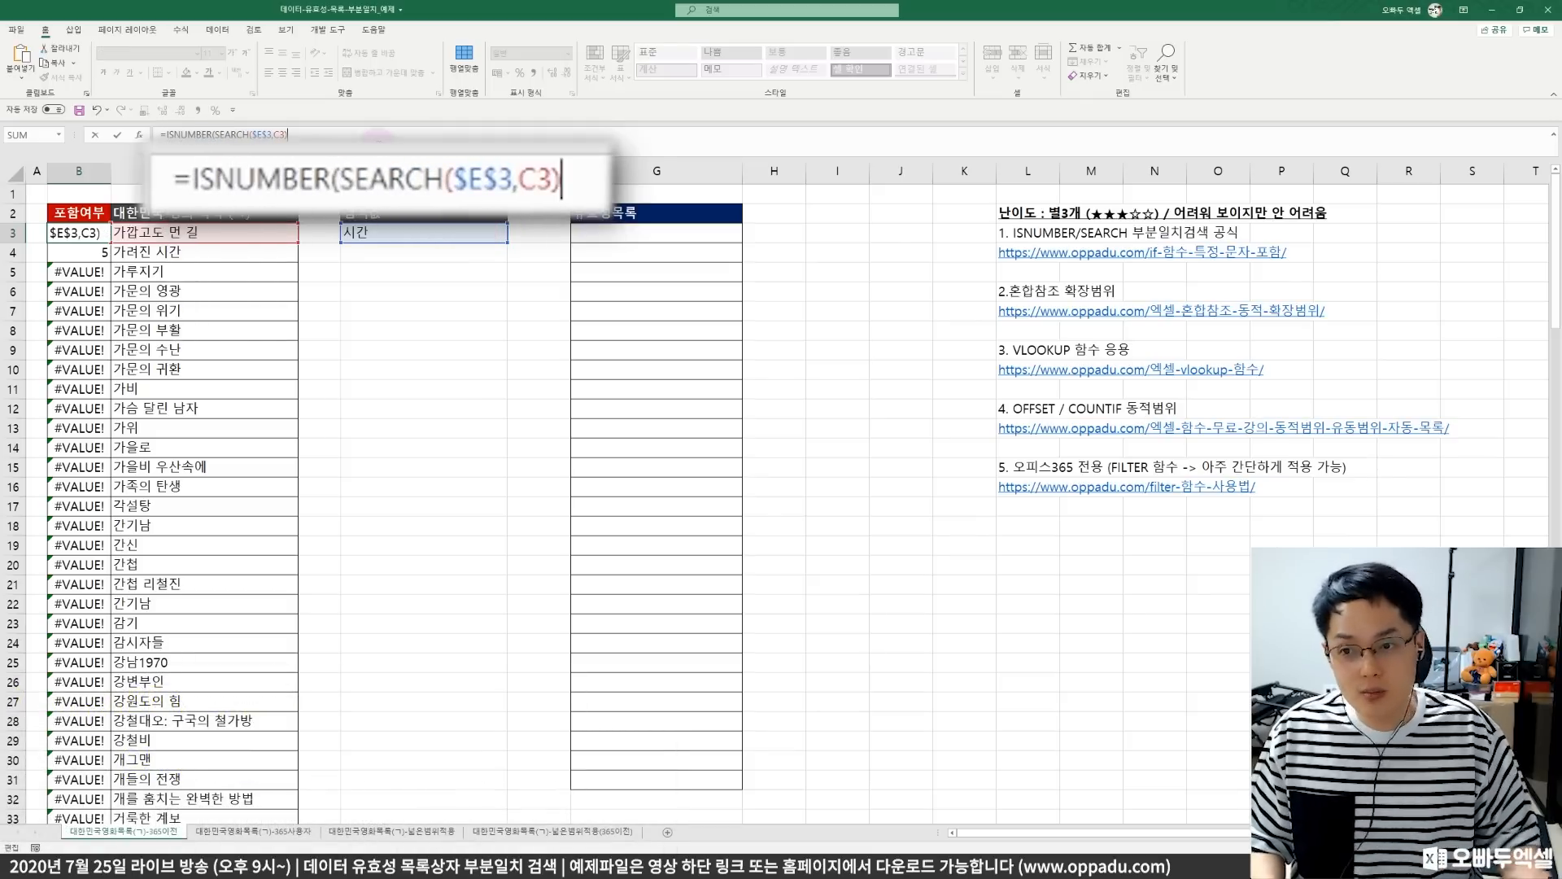
left_click_drag(214, 135, 284, 135)
left_click(285, 134)
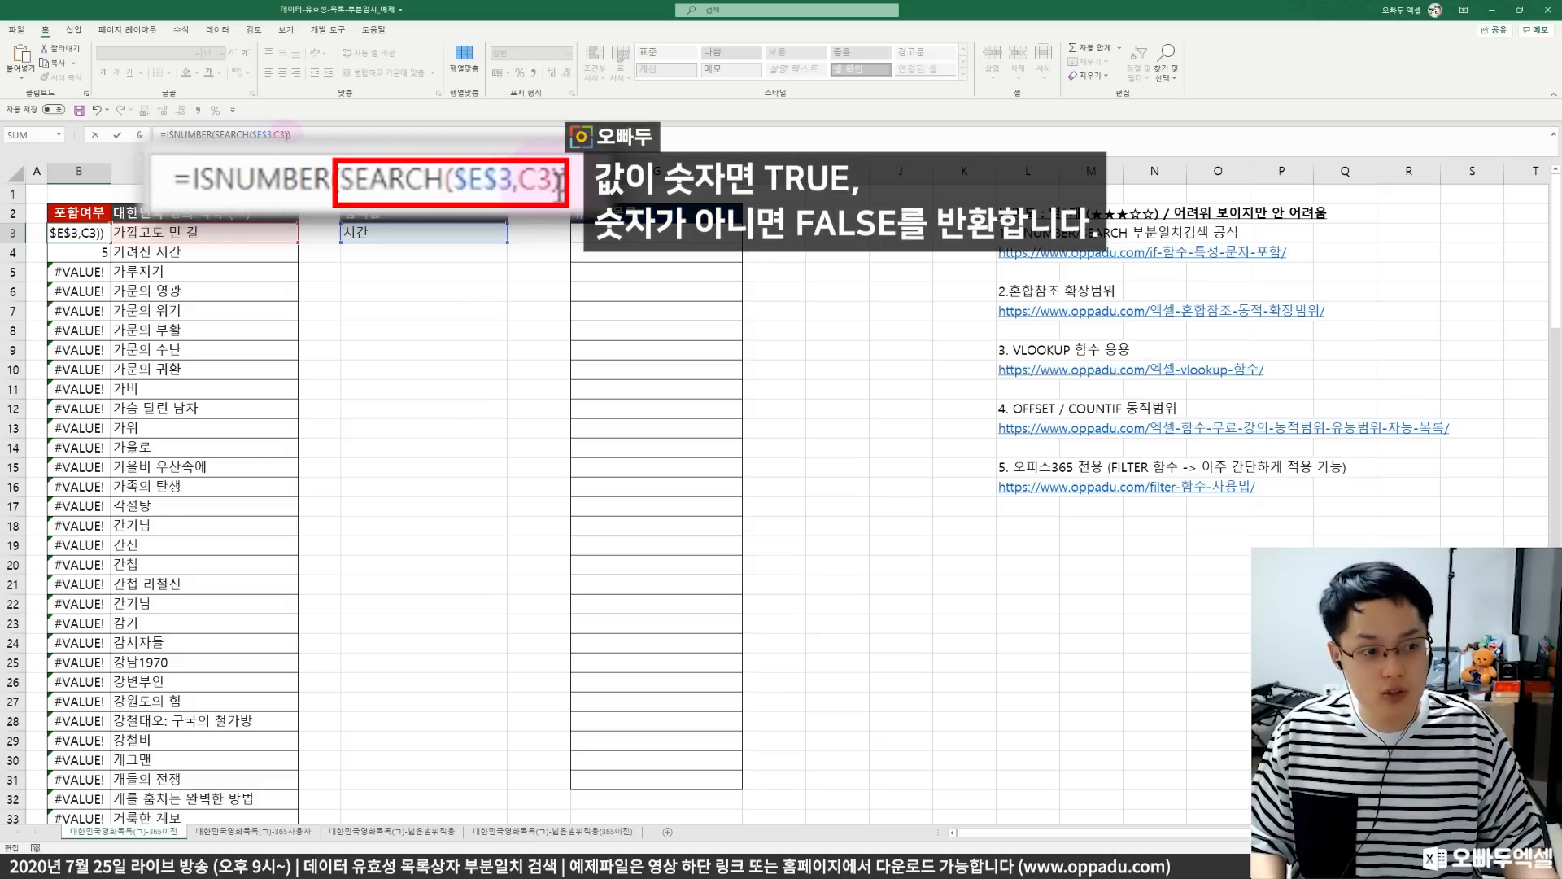
left_click(250, 134)
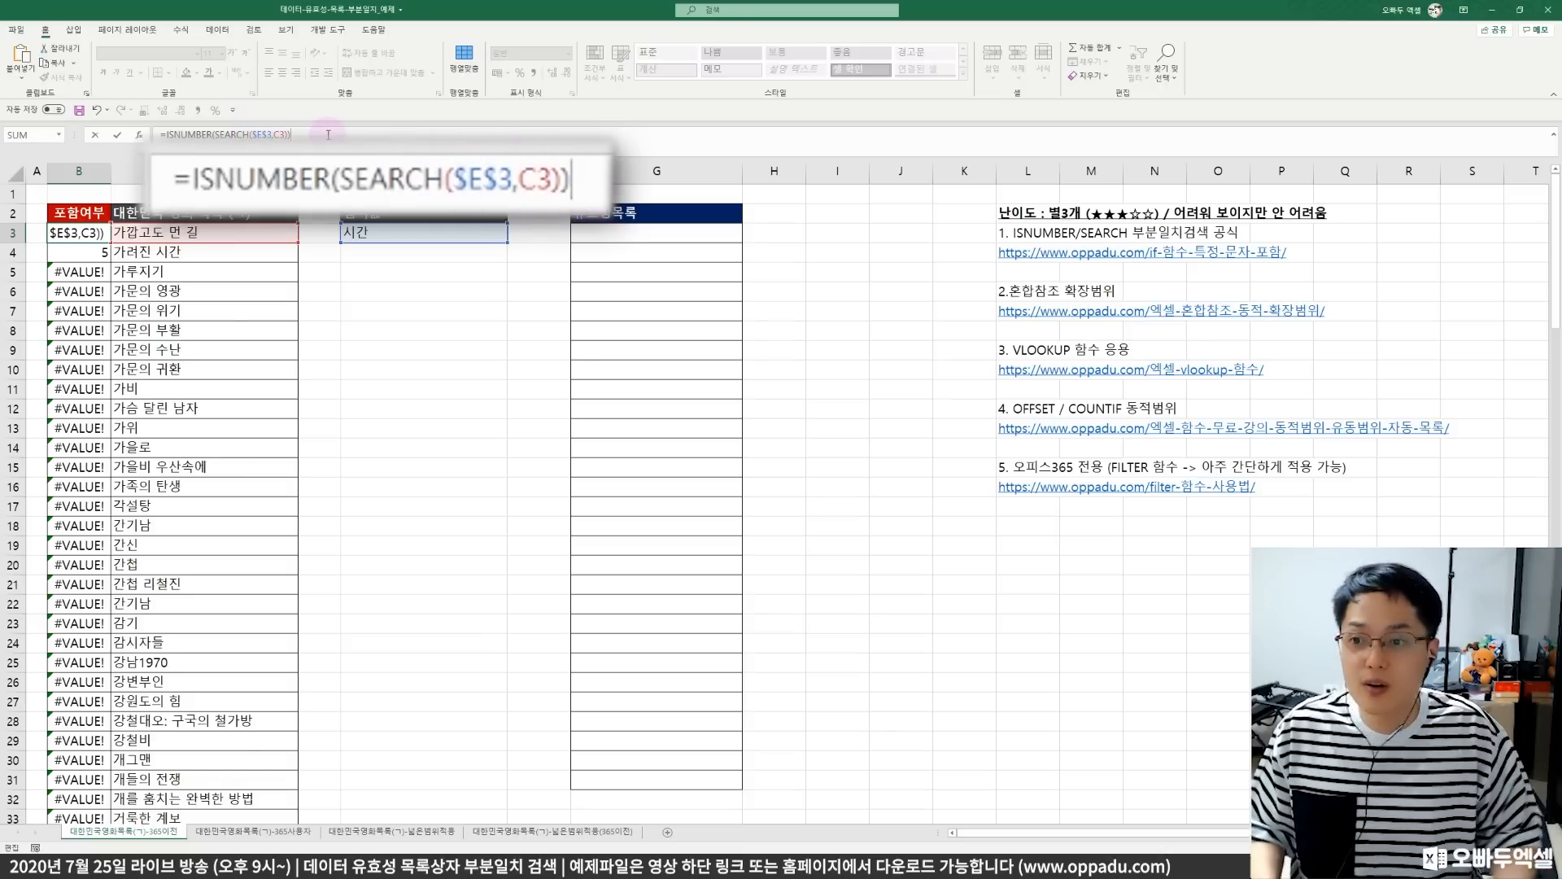
key("Return")
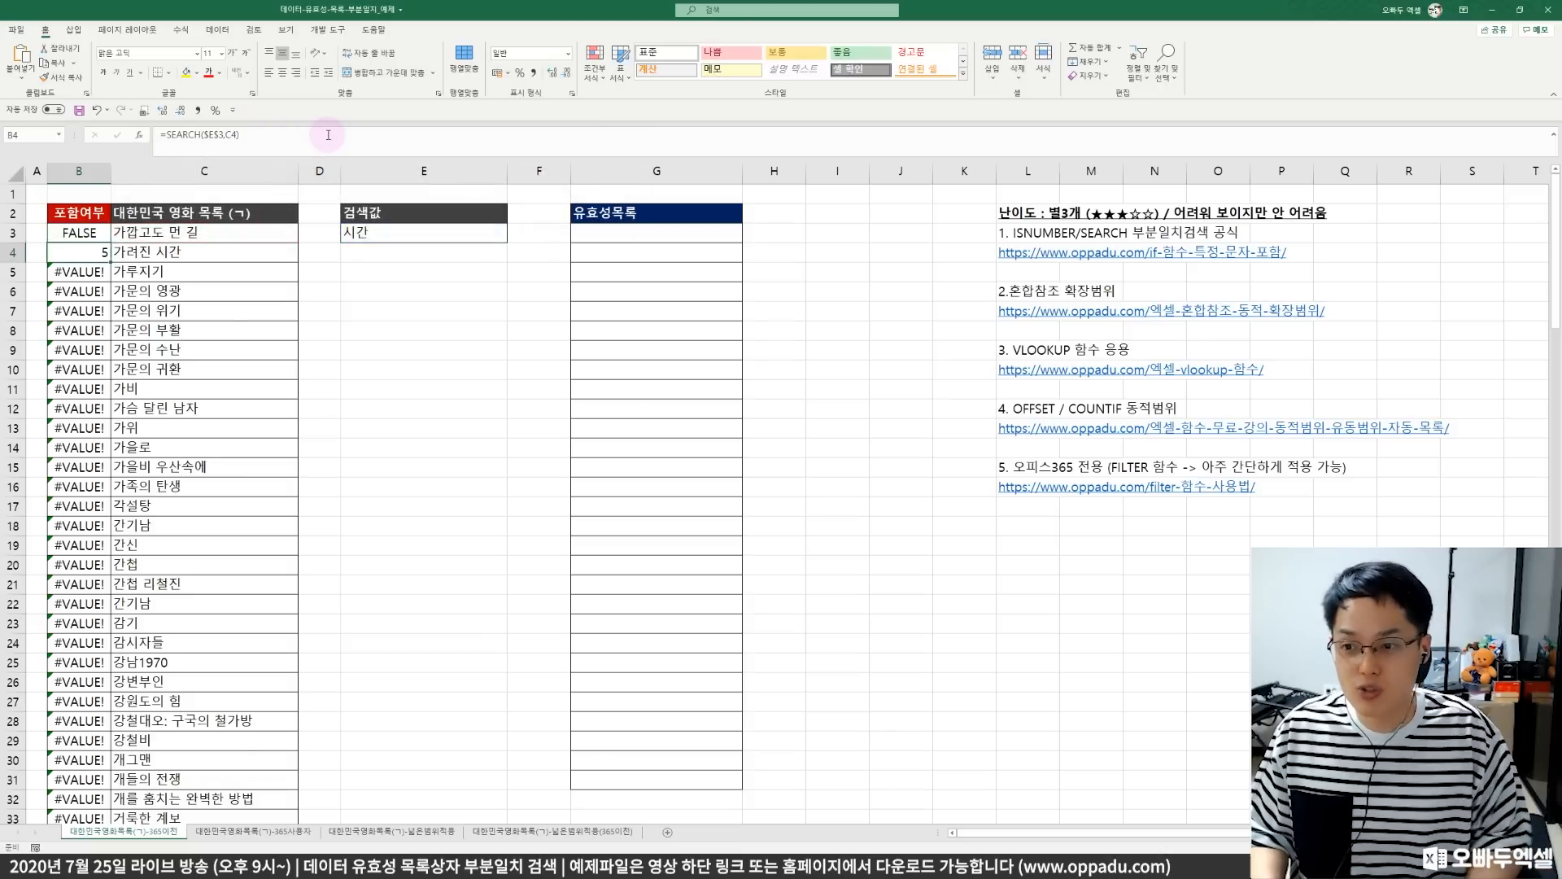
- Fill the ISNUMBER formula from B3 down the whole 포함여부 column
left_click(101, 230)
double_click(110, 242)
scroll(122, 306, "up", 20)
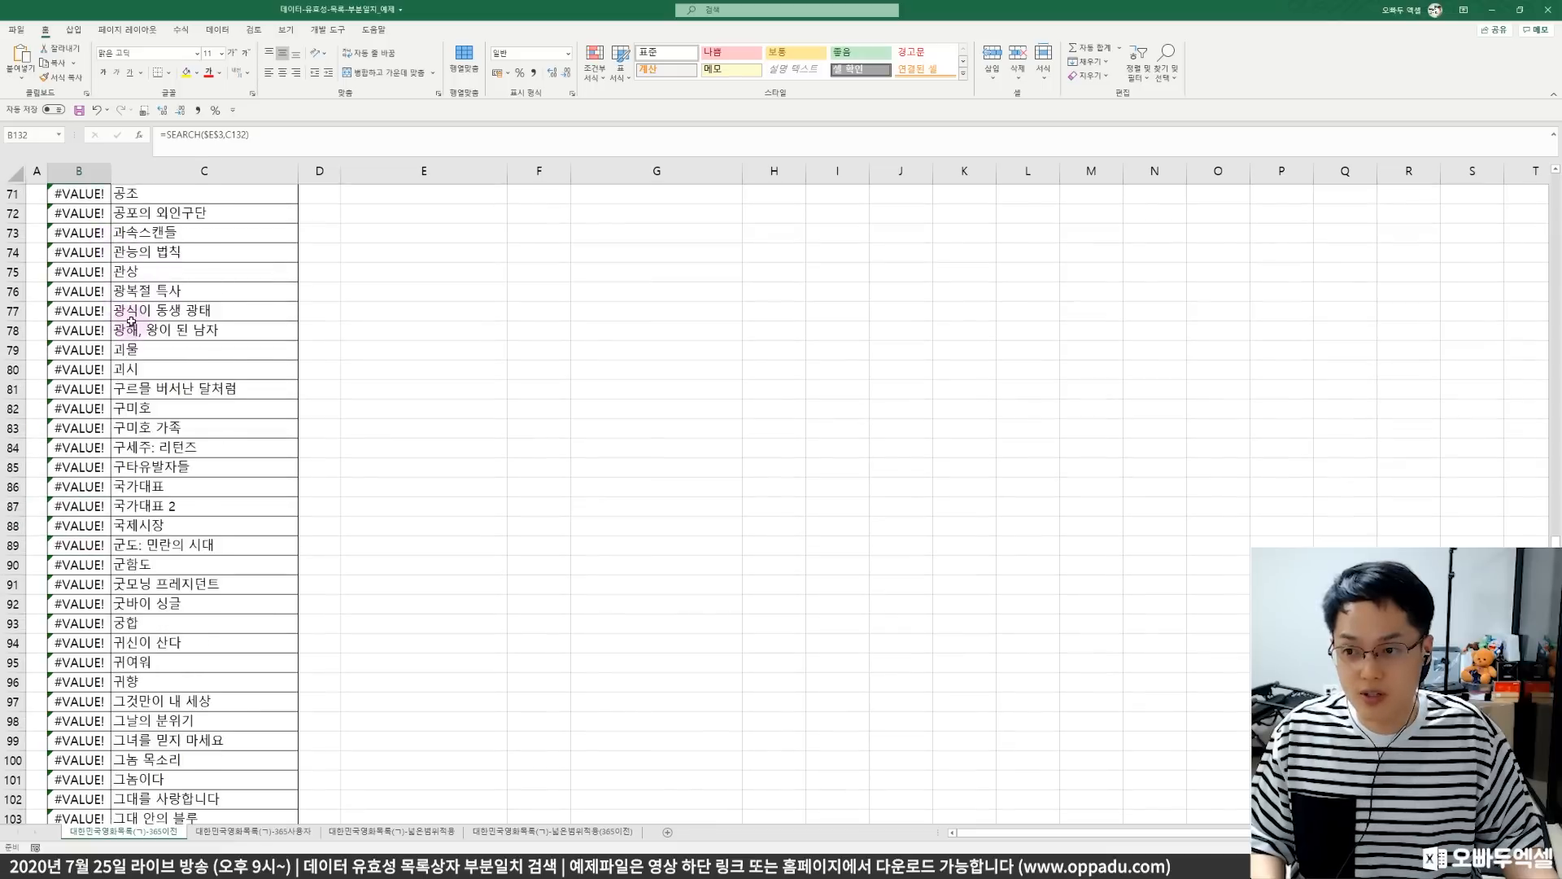
left_click(106, 250)
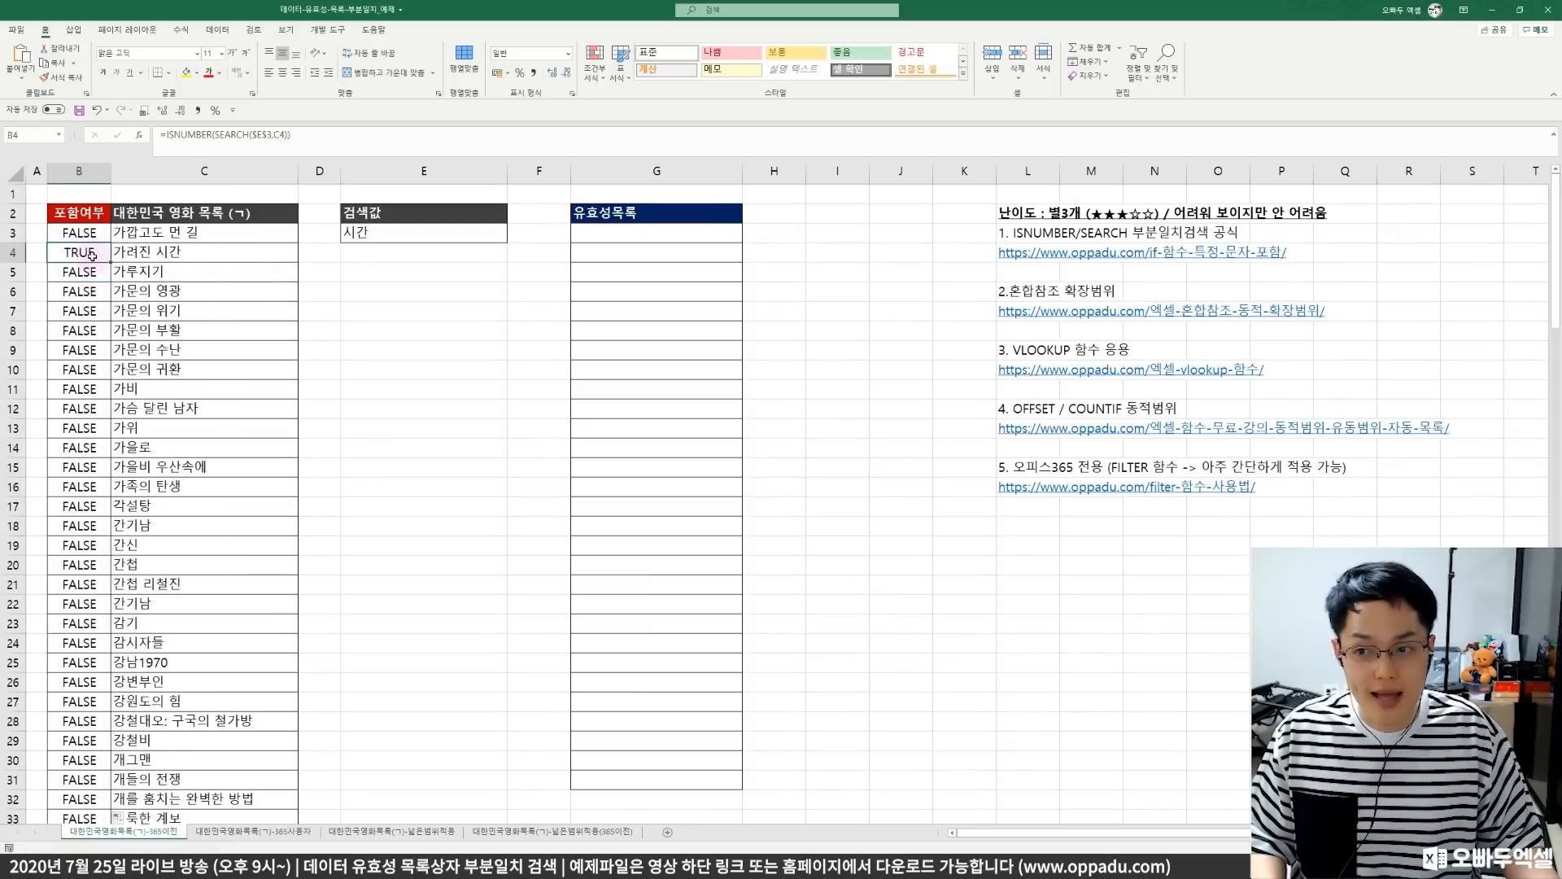
left_click(339, 232)
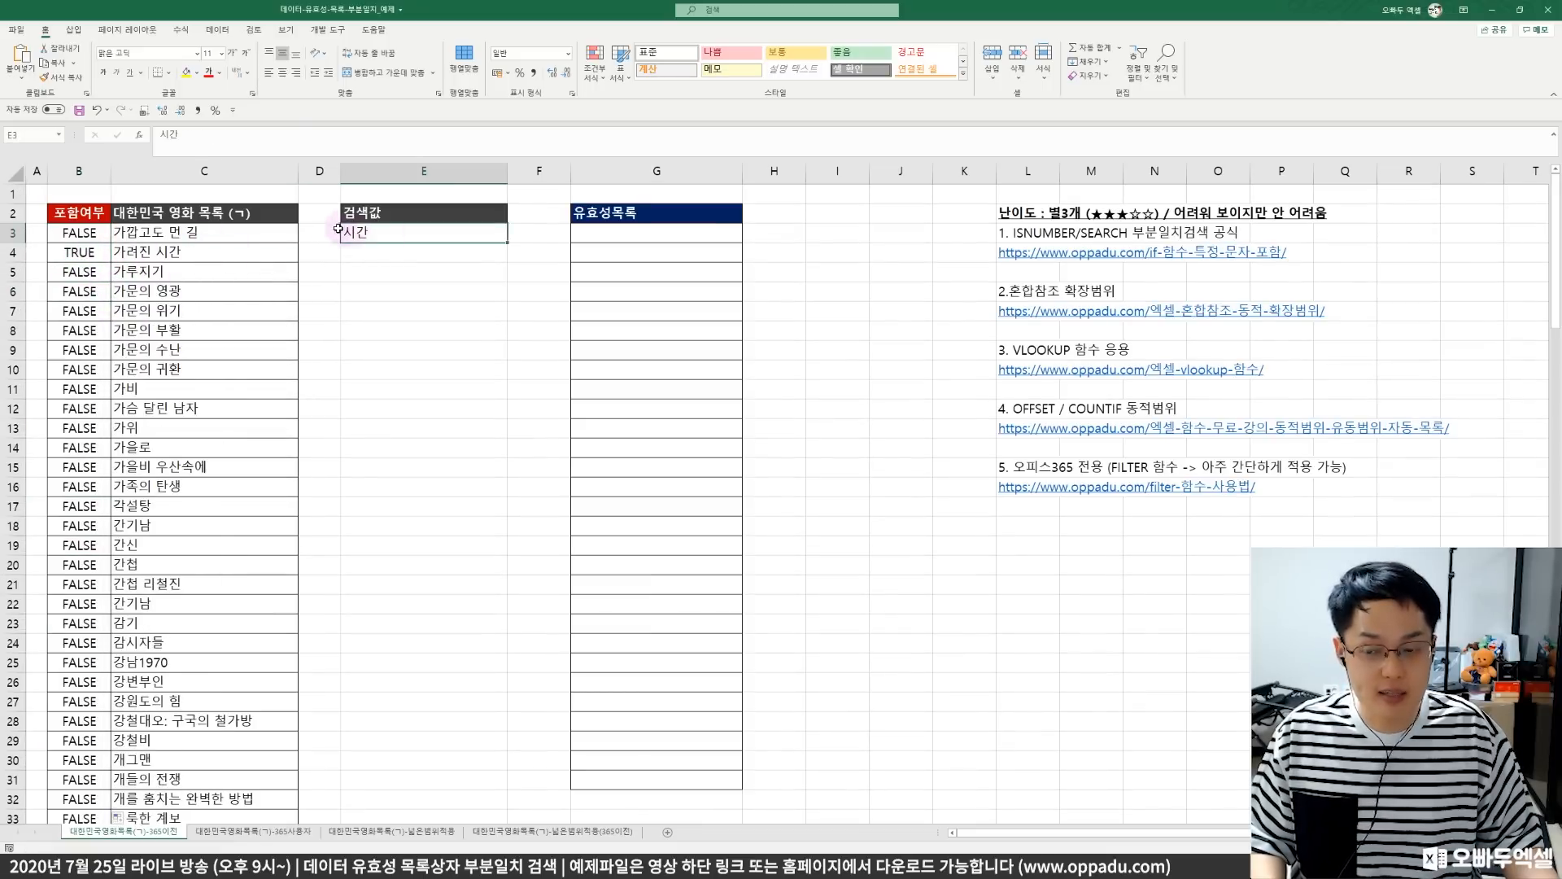
left_click(71, 254)
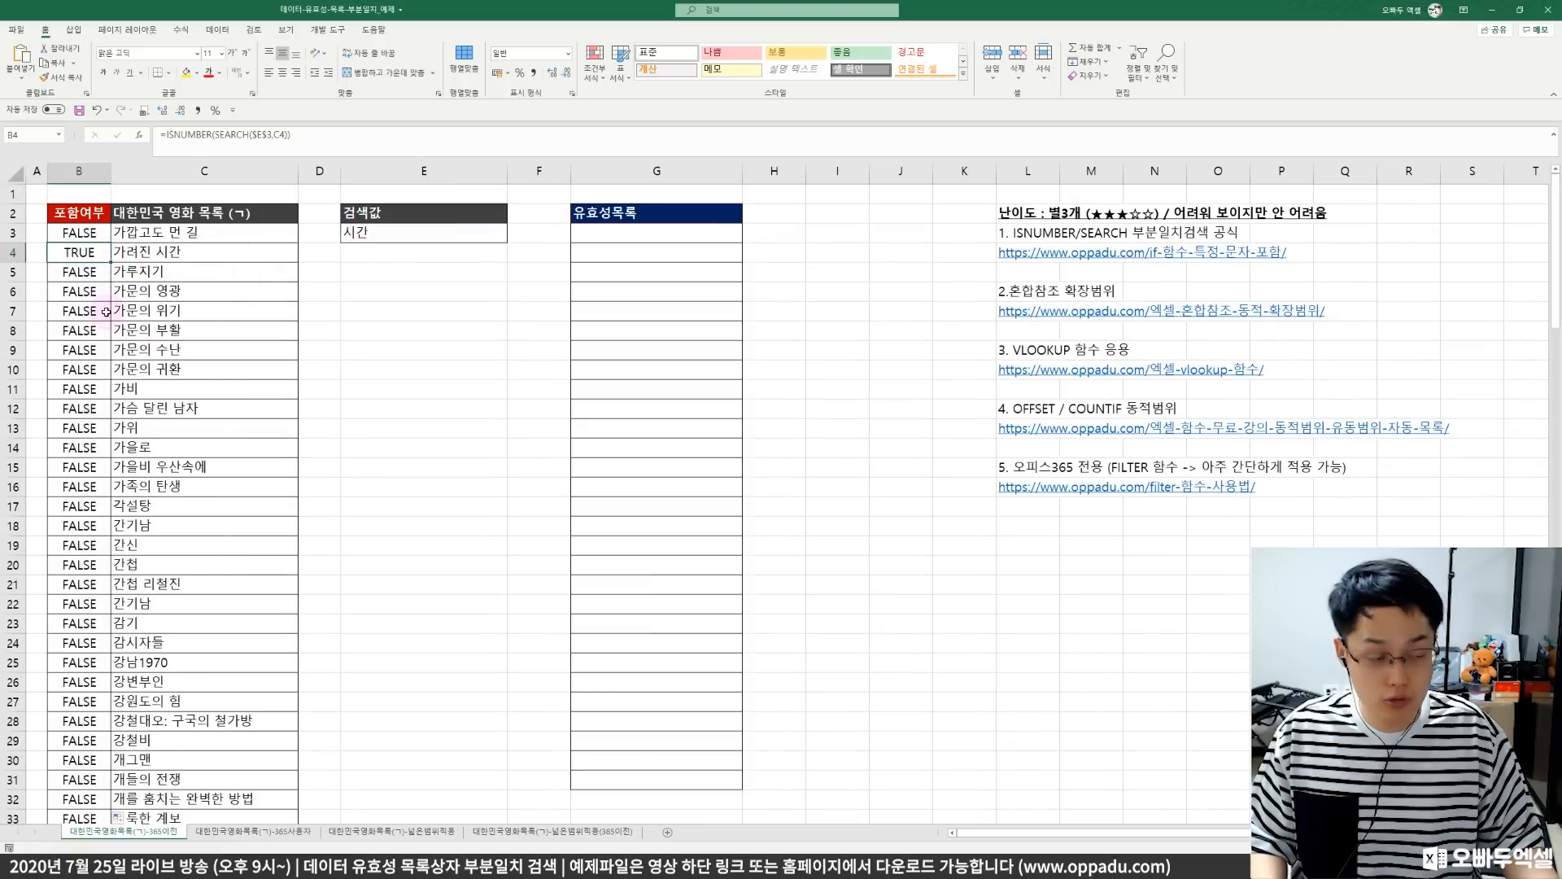
left_click(442, 231)
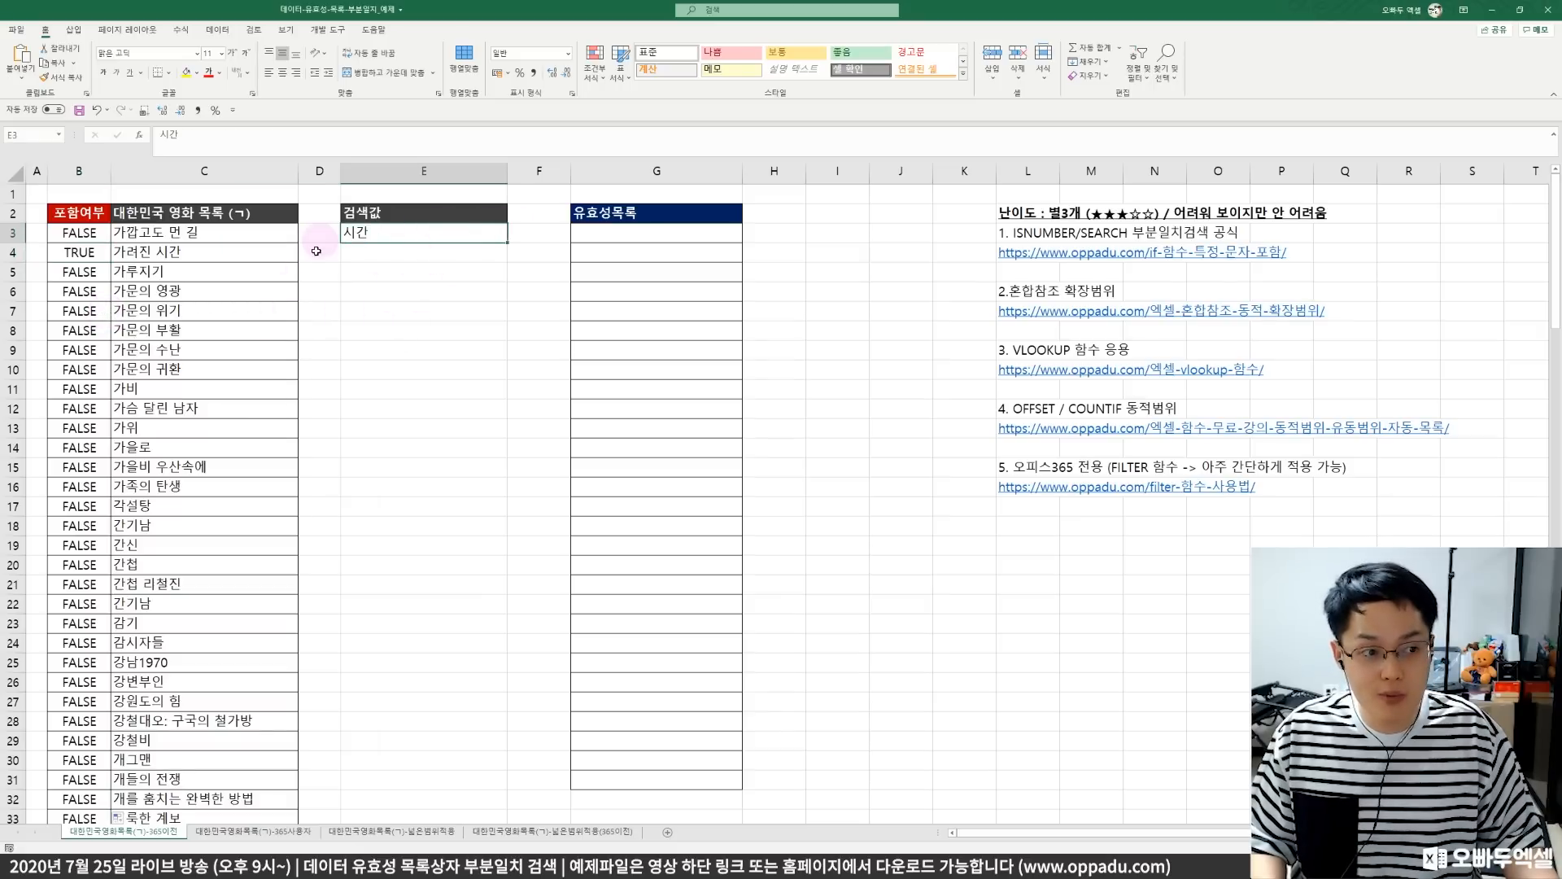
left_click(86, 305)
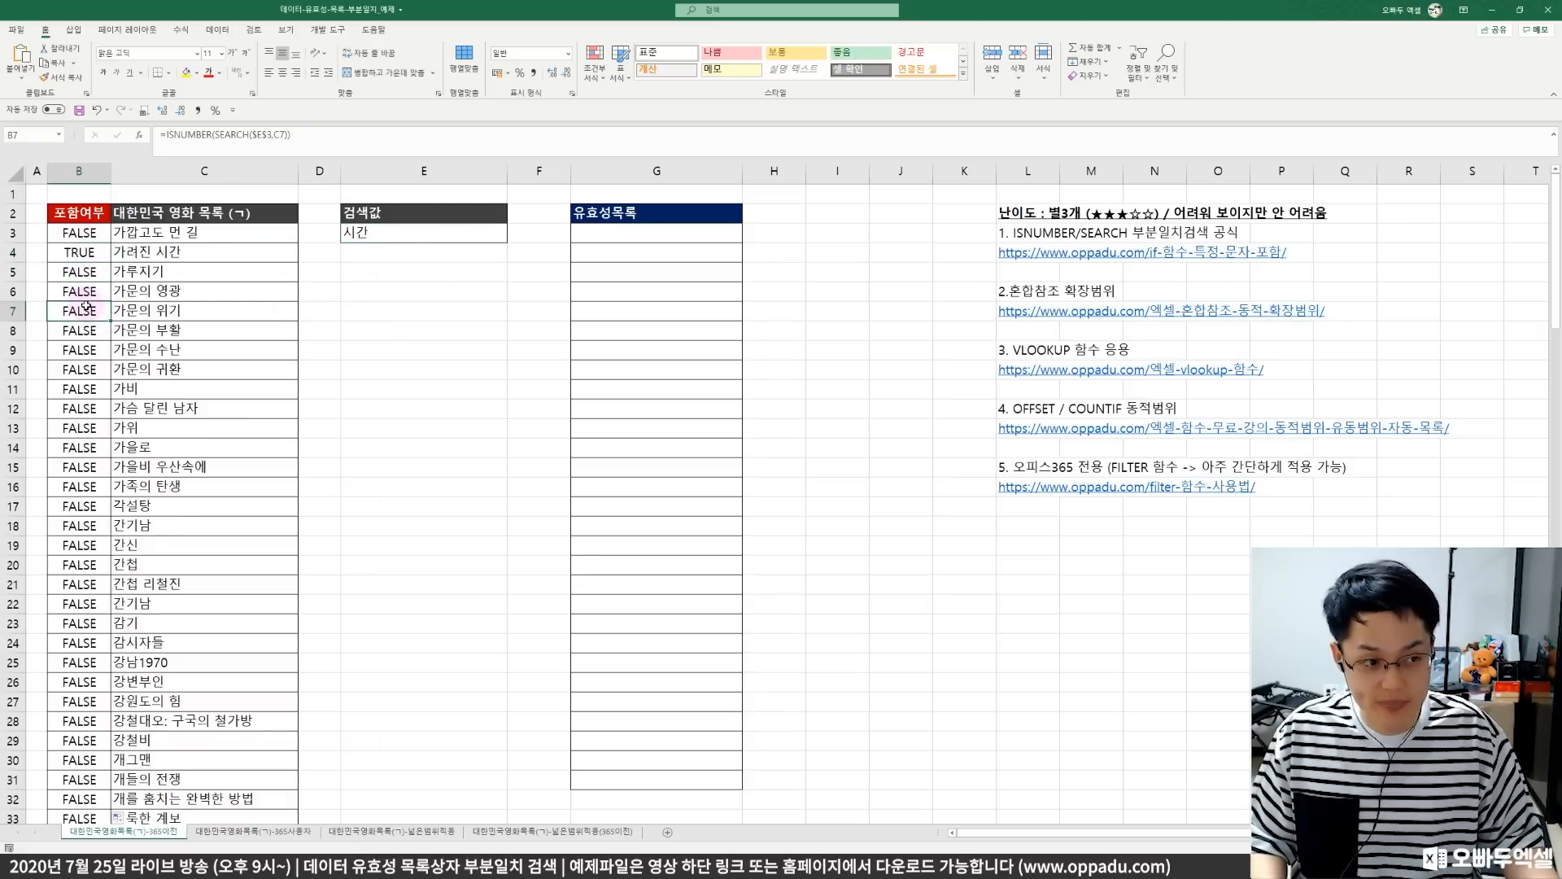
- Wrap B3's formula in an IF function, using ISNUMBER(SEARCH($E$3,C3)) as its logical test
left_click(91, 230)
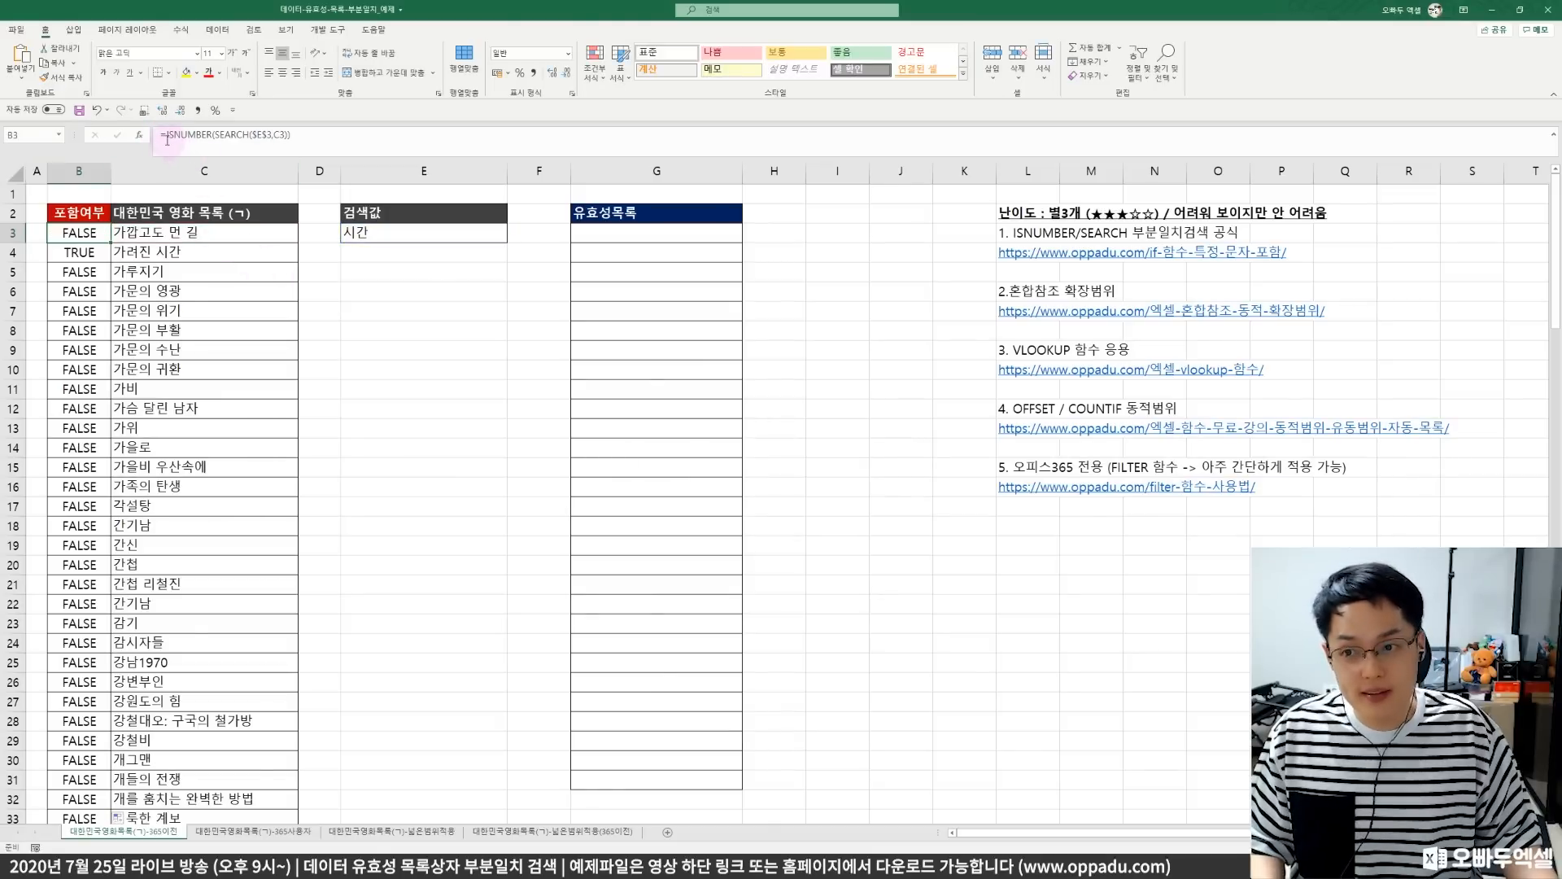
left_click(163, 135)
type("IF(")
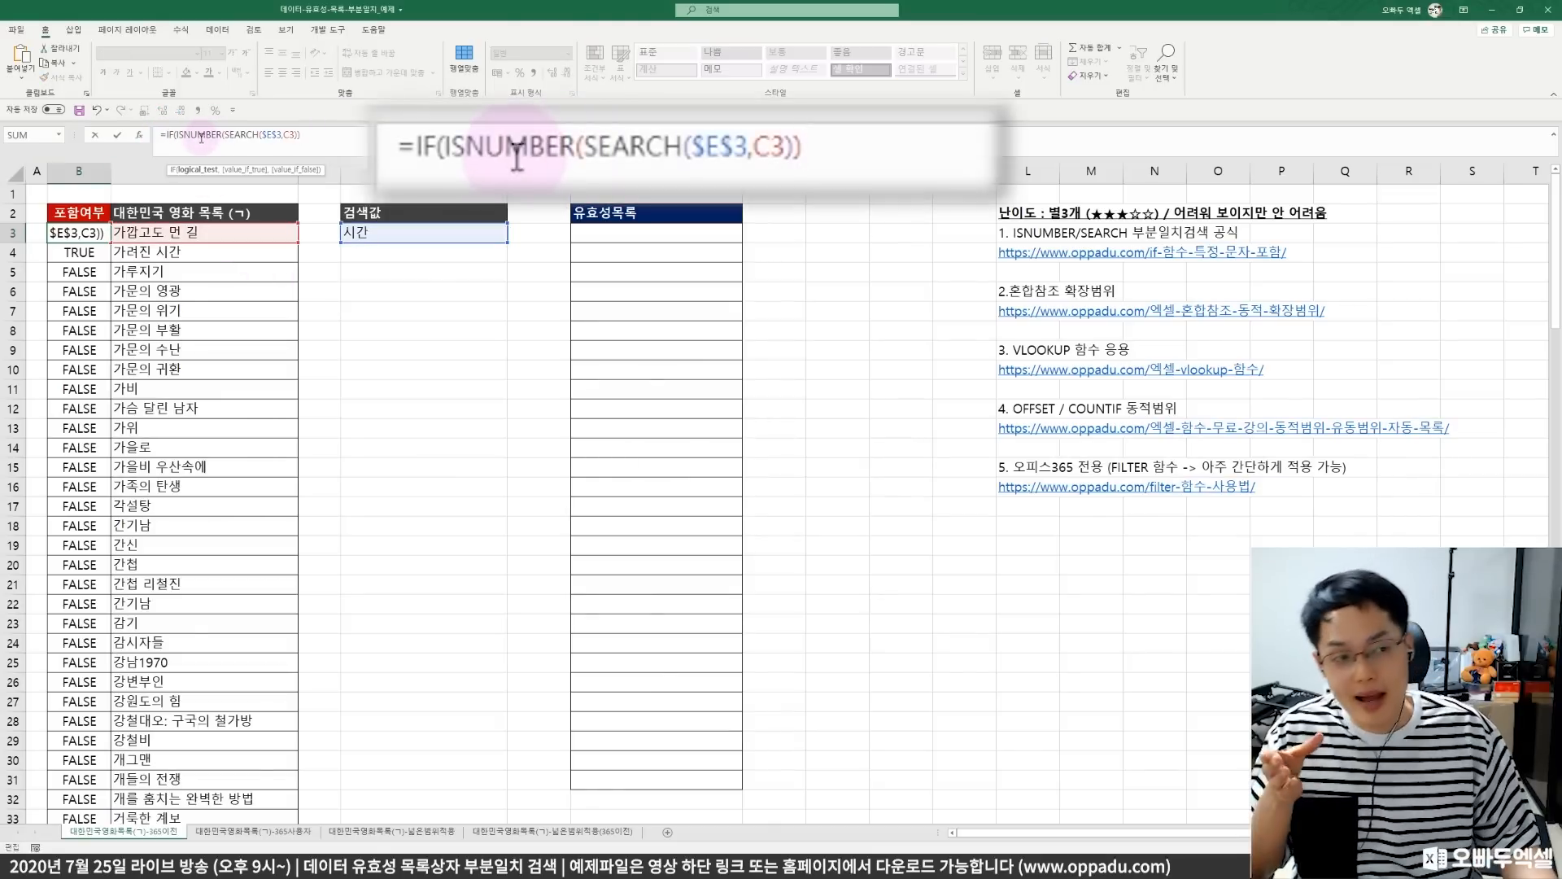
left_click(299, 135)
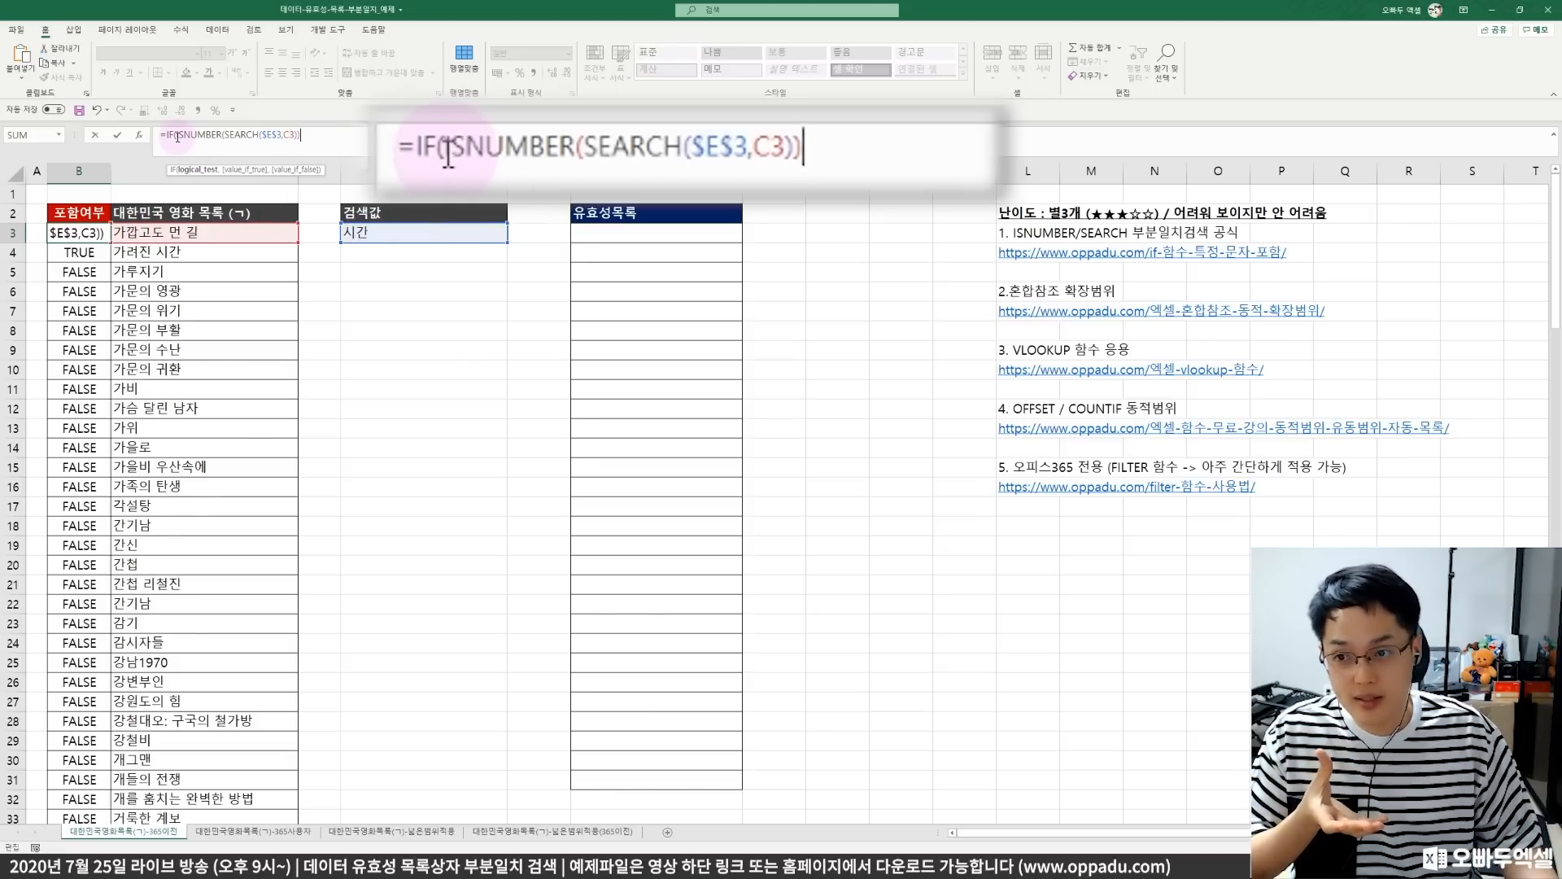
left_click_drag(175, 136, 315, 139)
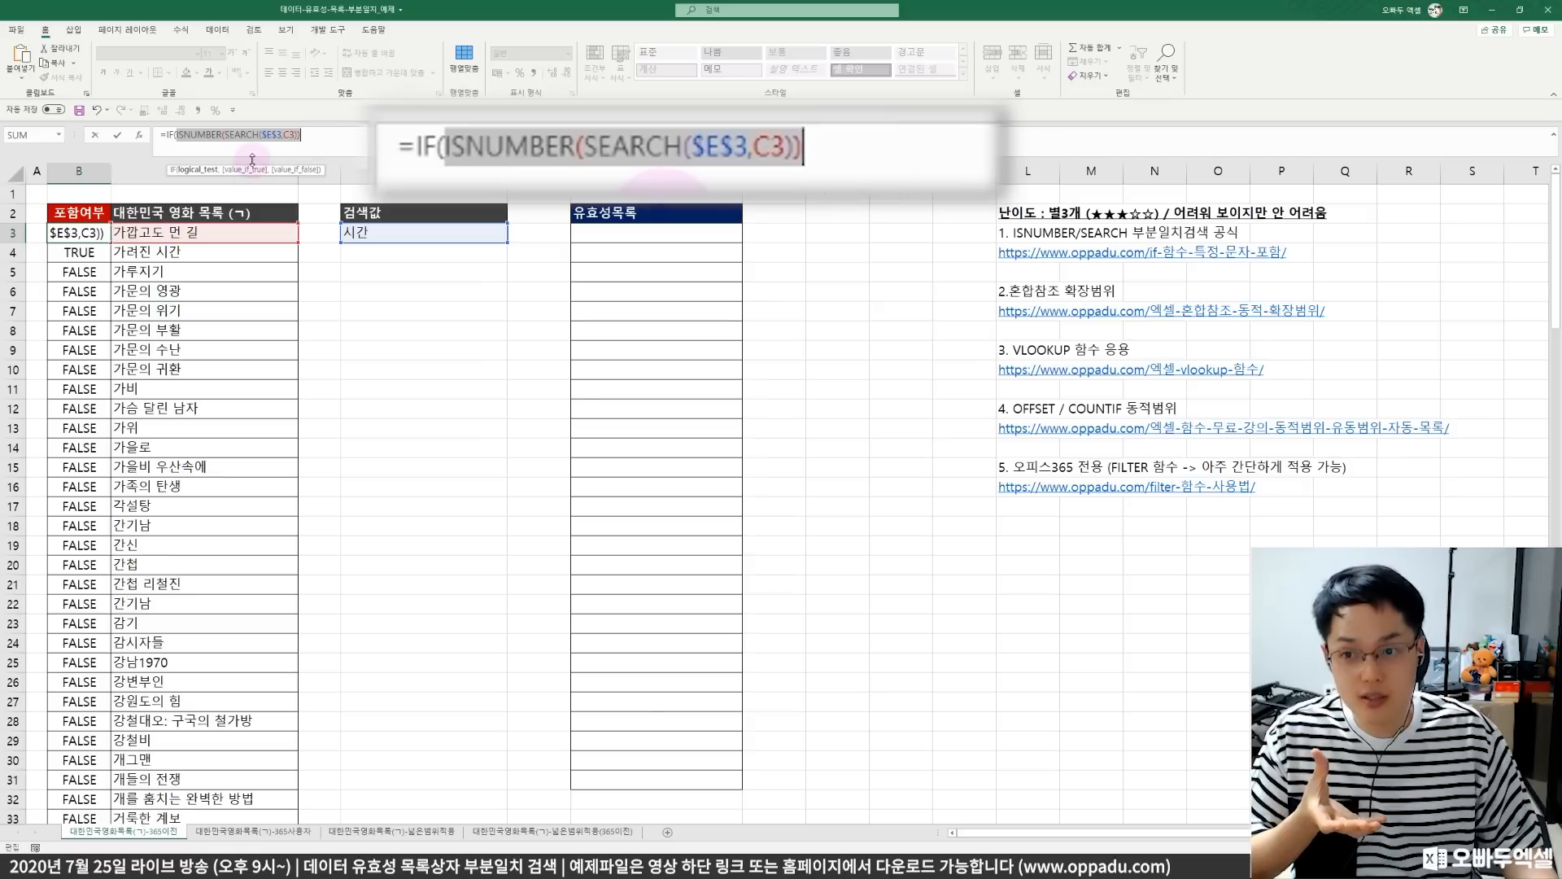
left_click(345, 143)
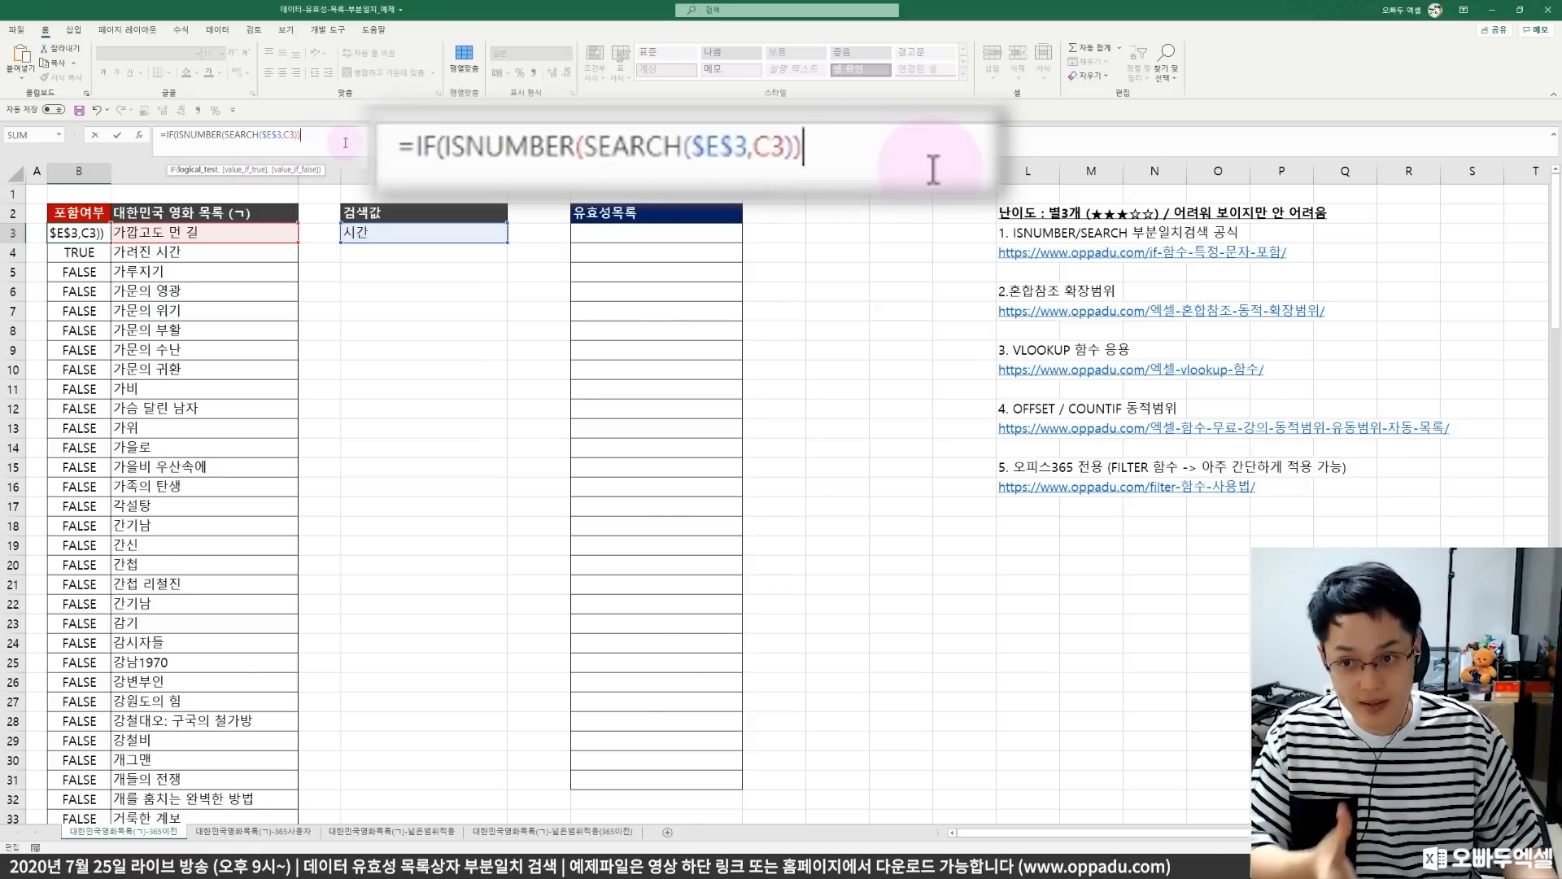
type(",")
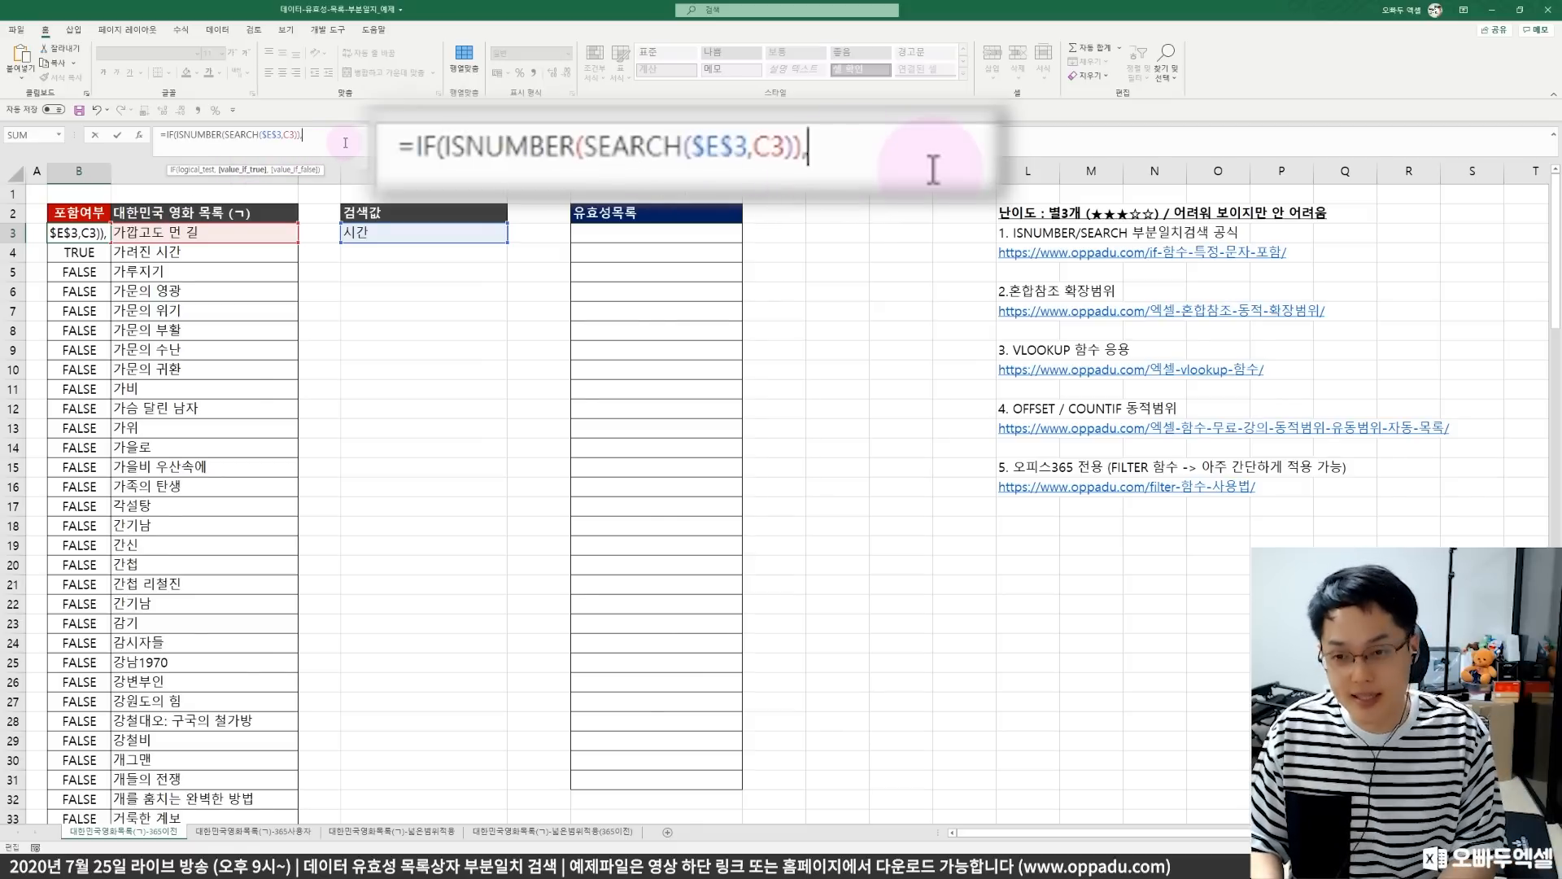
- Begin a MAX function over the range B2:B2 as the IF formula's value if true
type("MAX(")
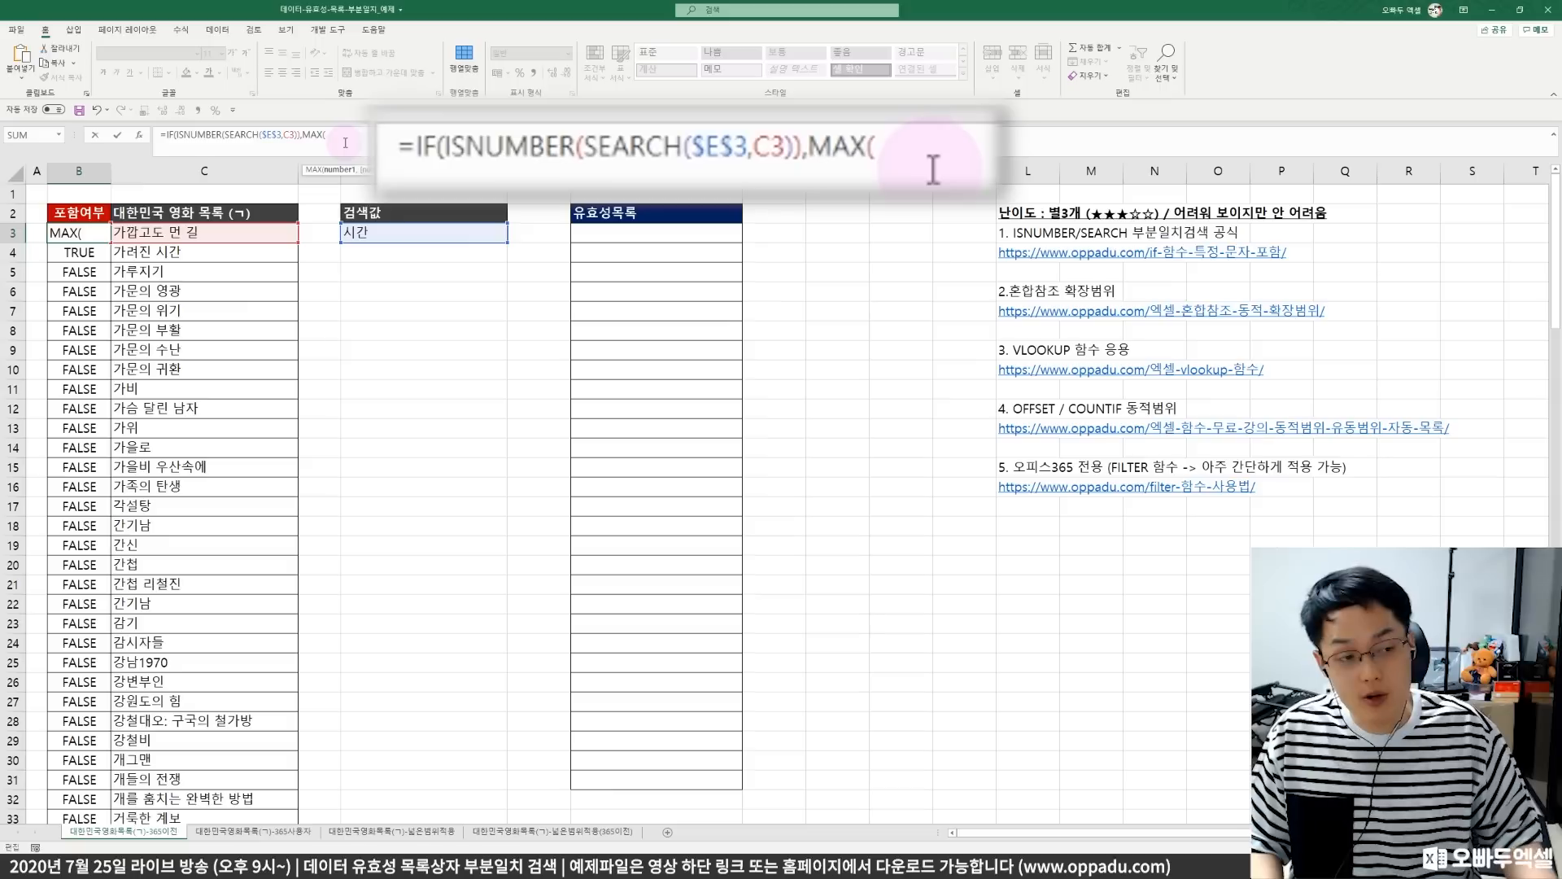
left_click(94, 214)
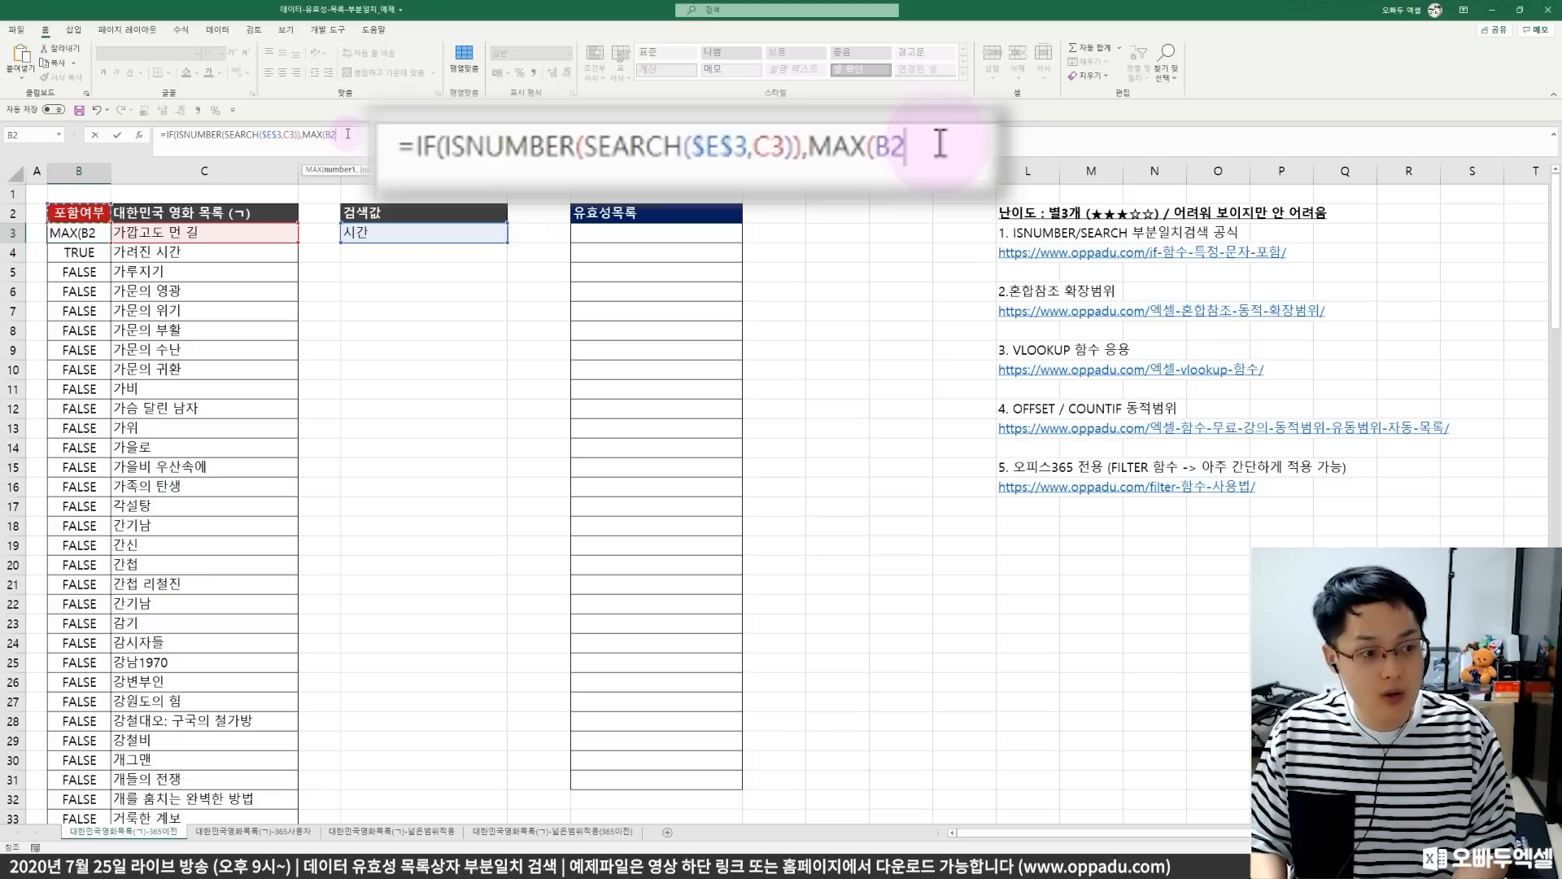
key("F8")
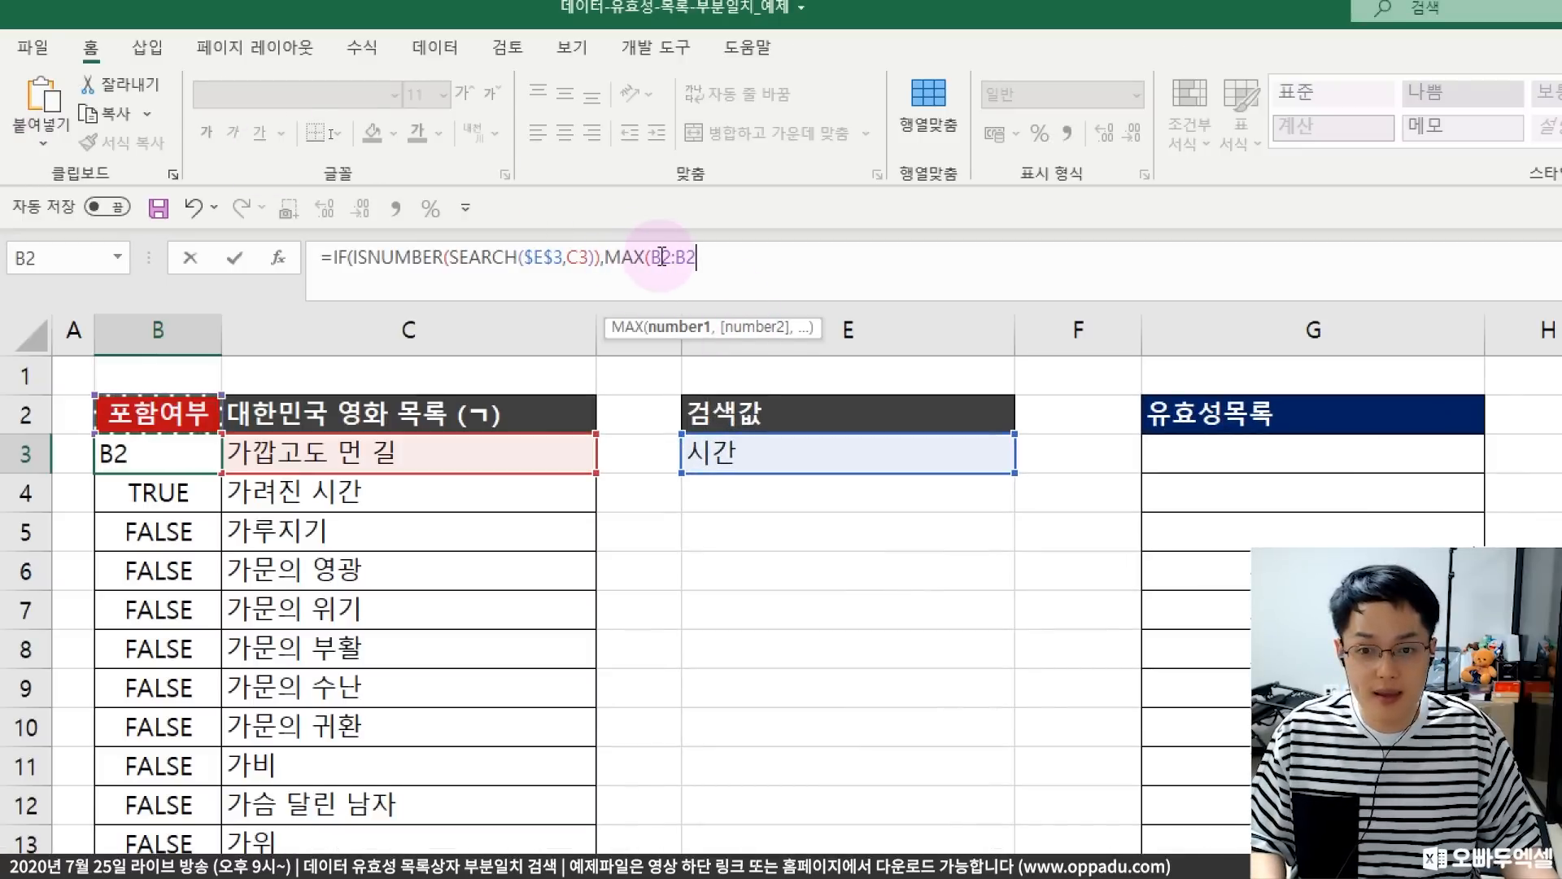
double_click(660, 256)
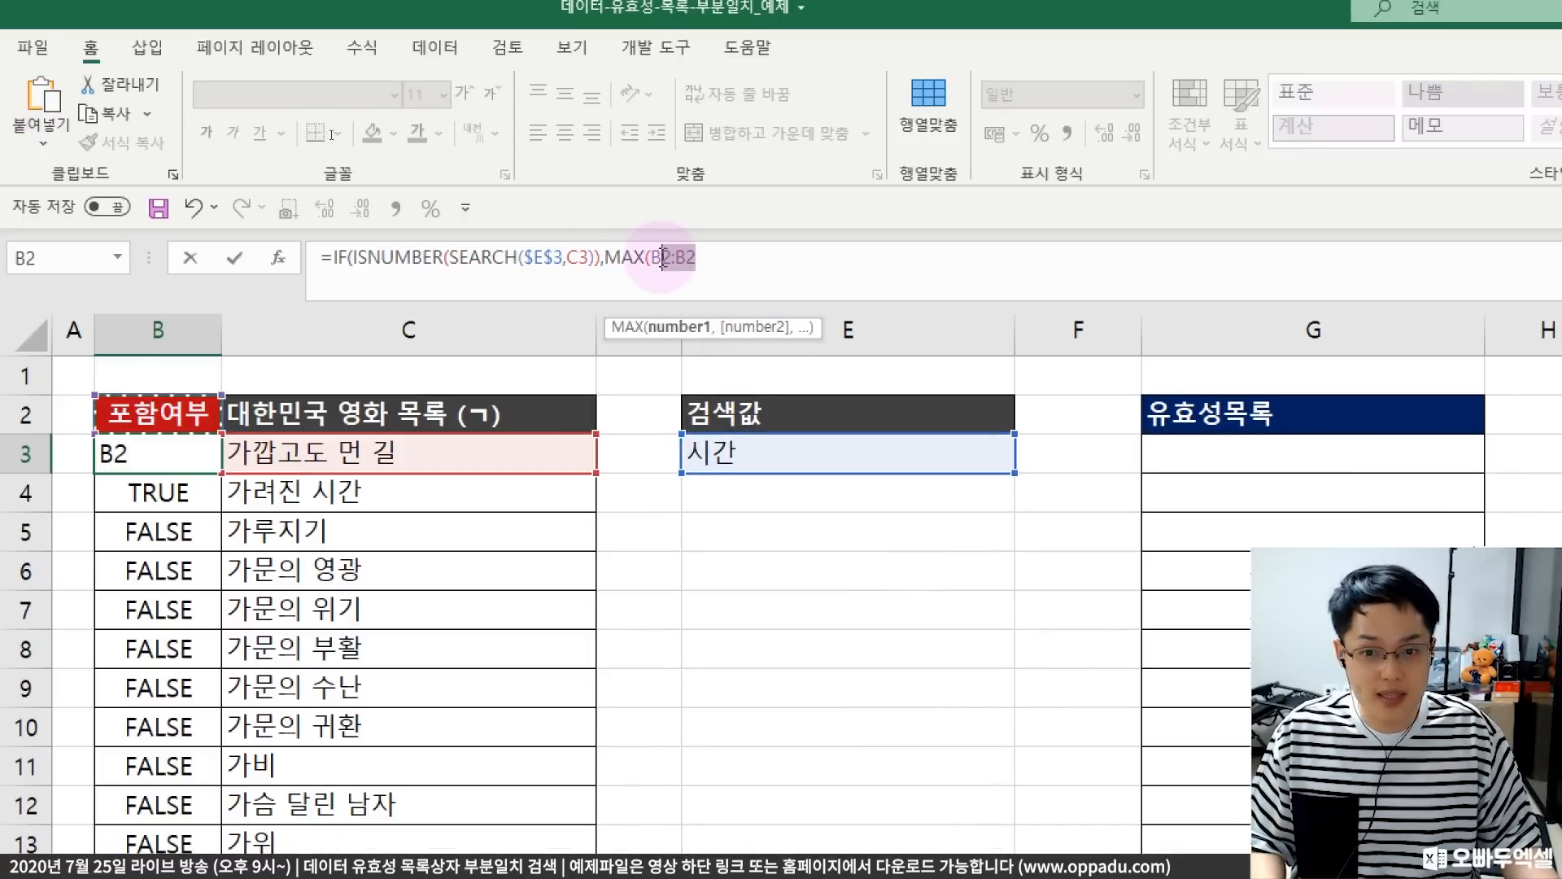
left_click_drag(650, 257, 687, 257)
left_click(715, 258)
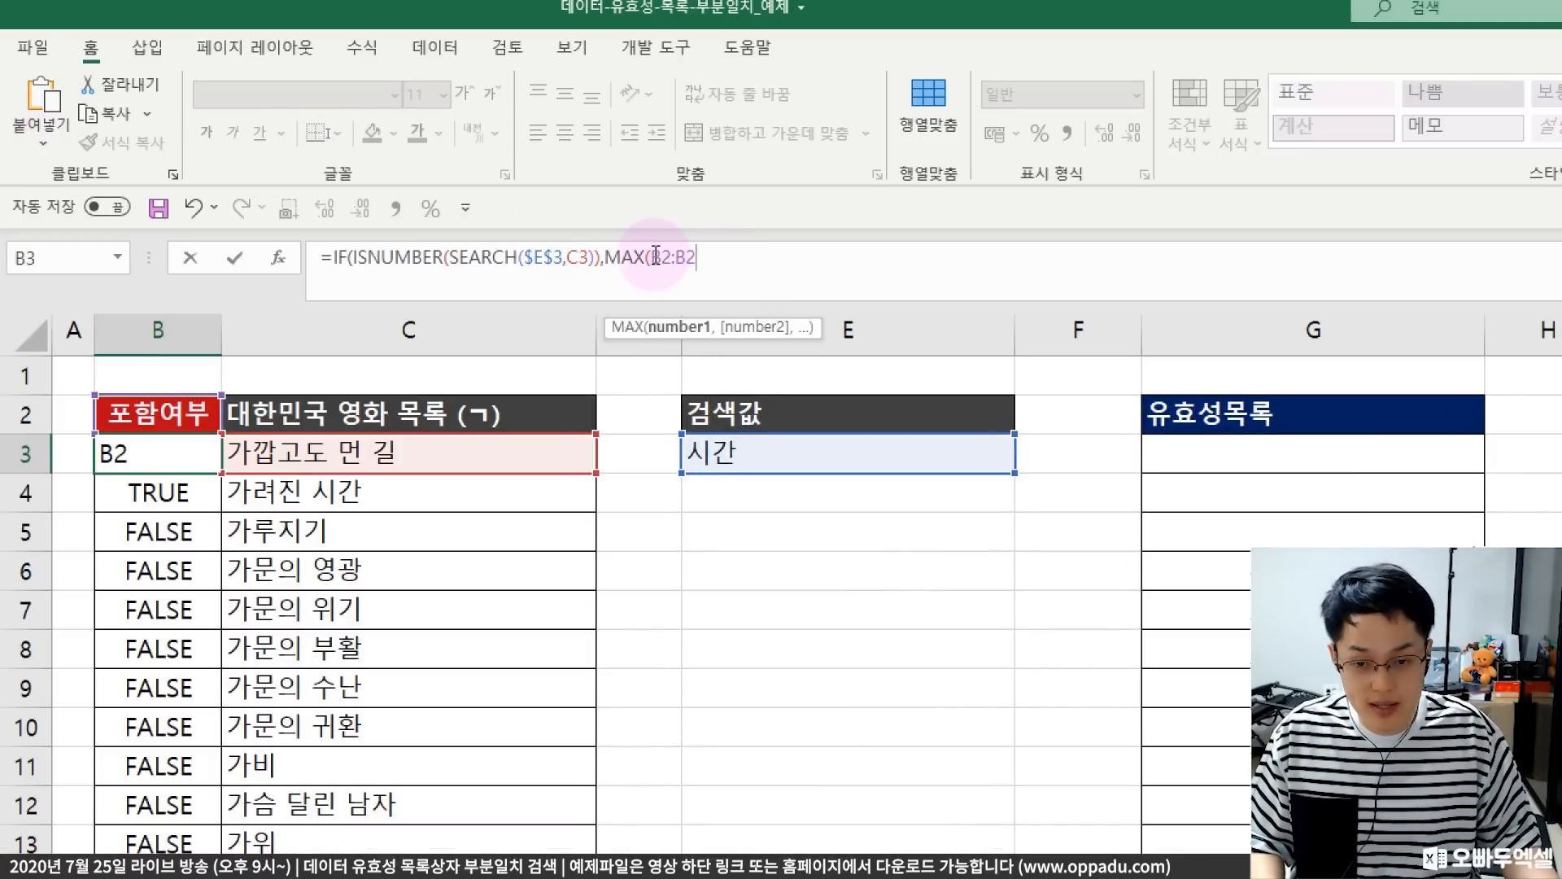
- Make the start of the MAX range absolute so it becomes the expanding range $B$2:B2
left_click(673, 258)
left_click_drag(673, 258, 651, 261)
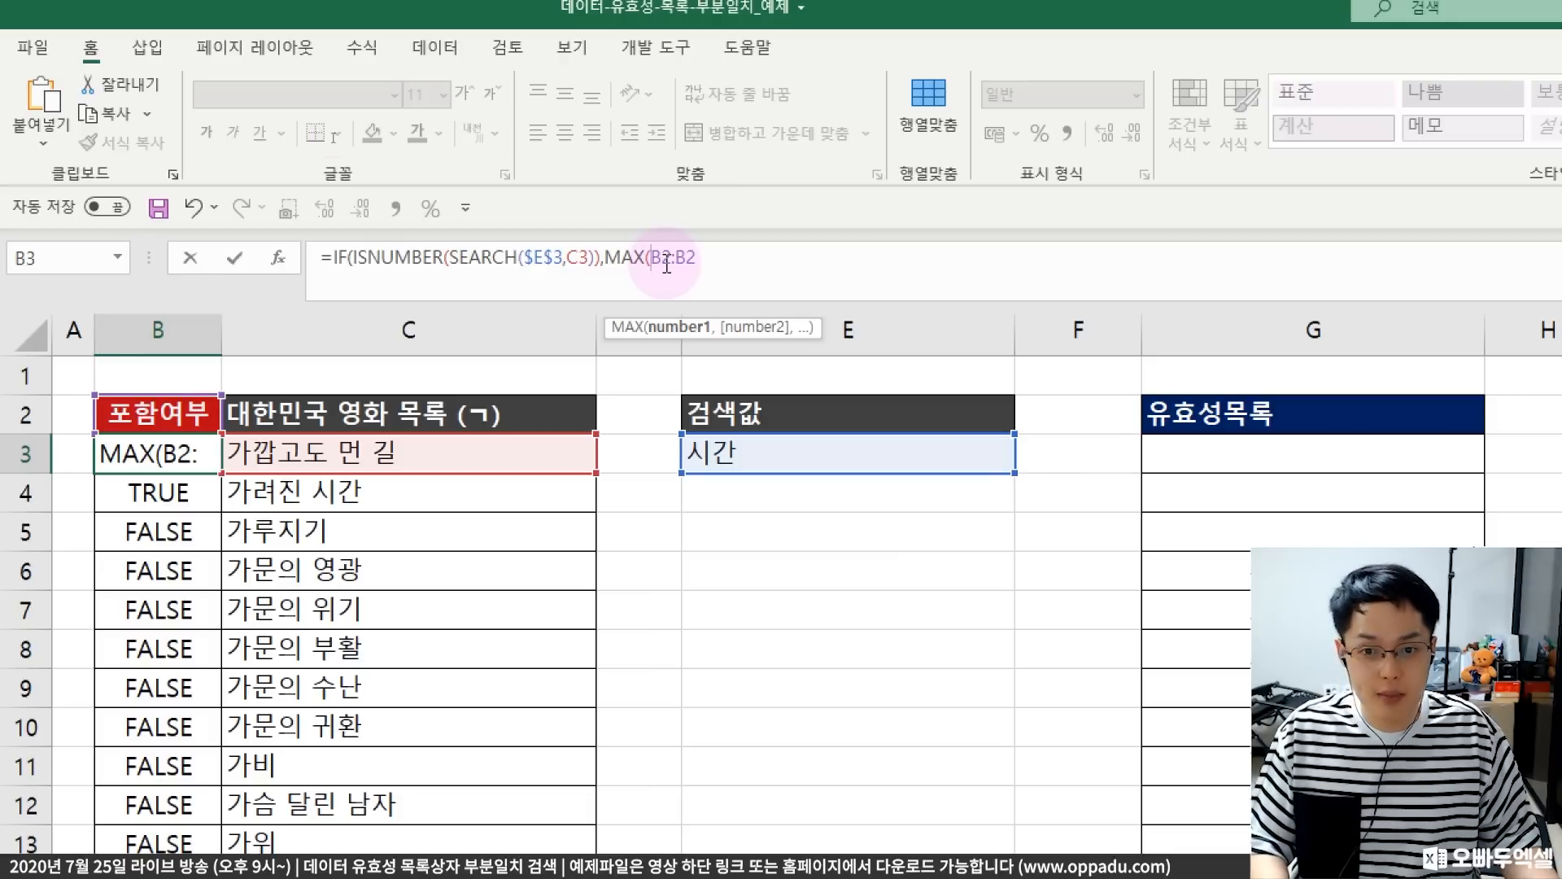
key("F4")
left_click_drag(651, 258, 684, 258)
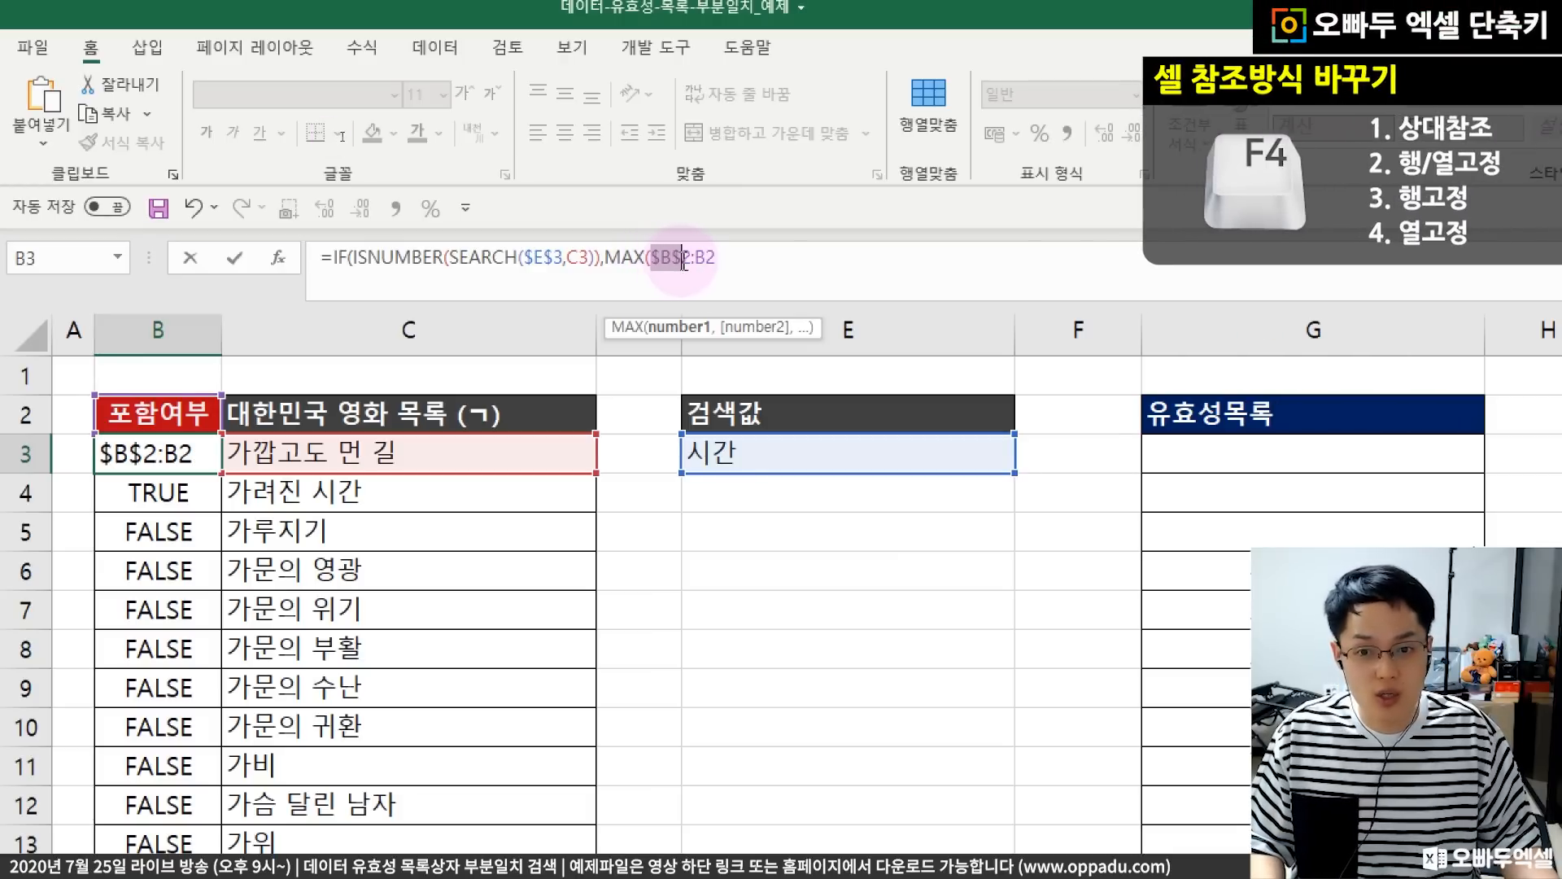
left_click(690, 261)
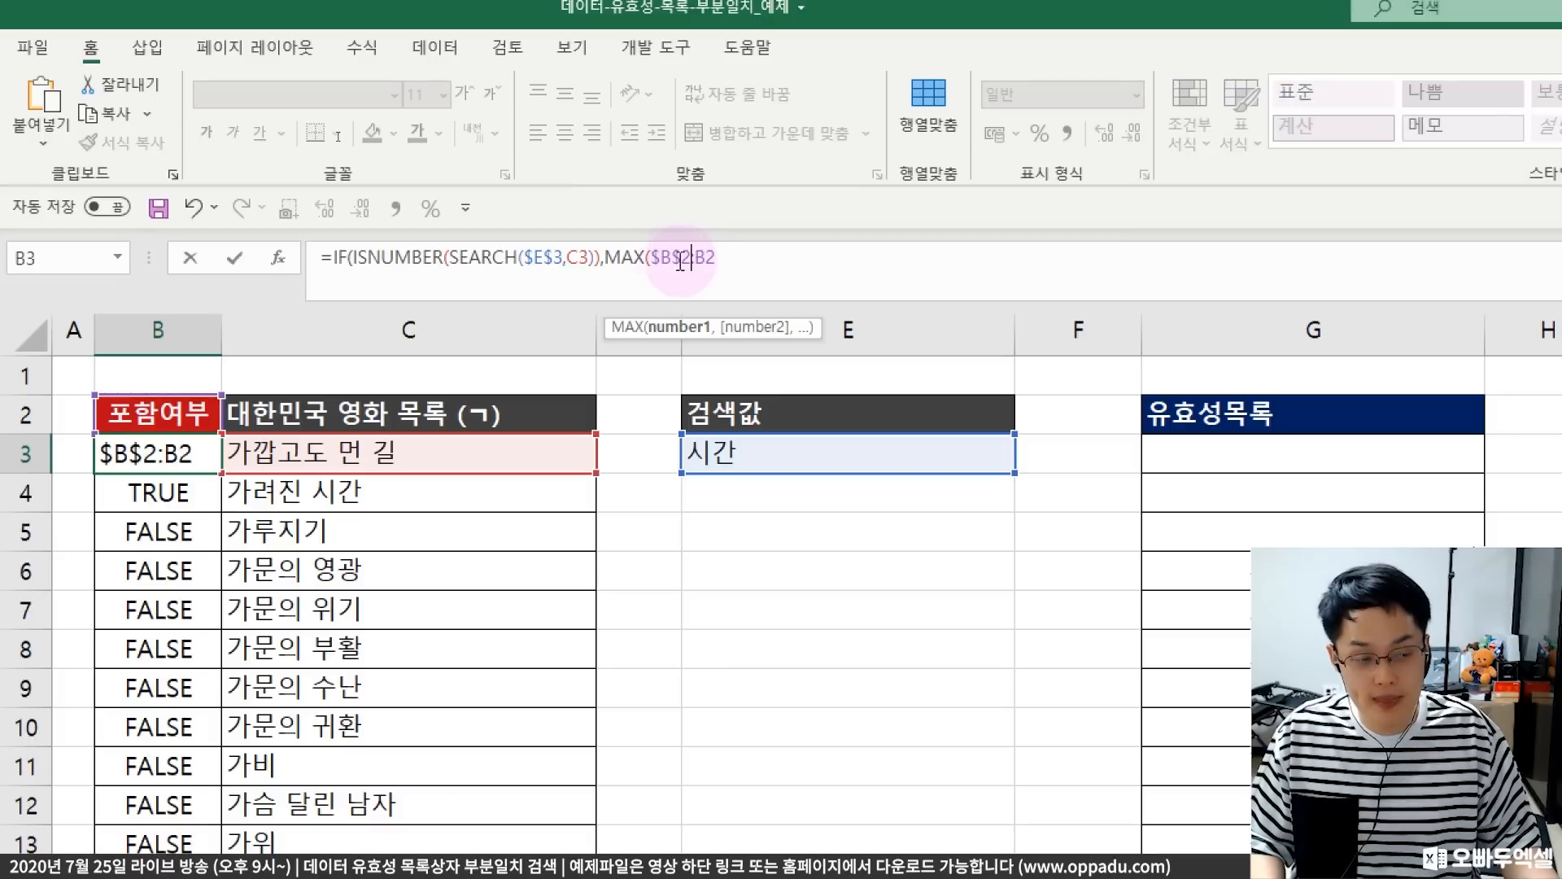
left_click_drag(645, 258, 692, 259)
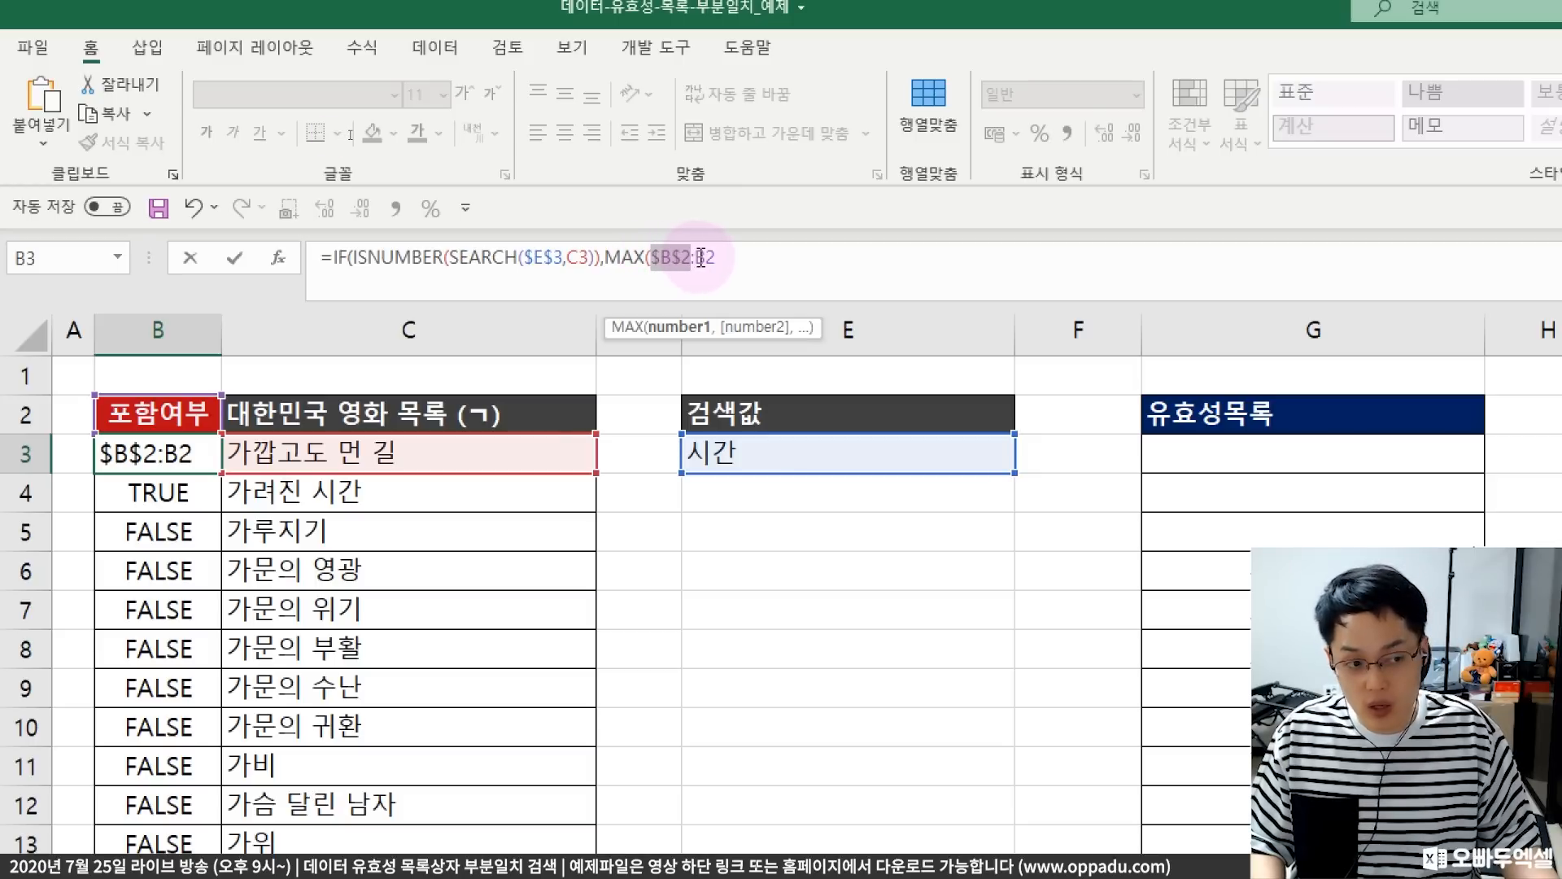
left_click_drag(697, 259, 715, 258)
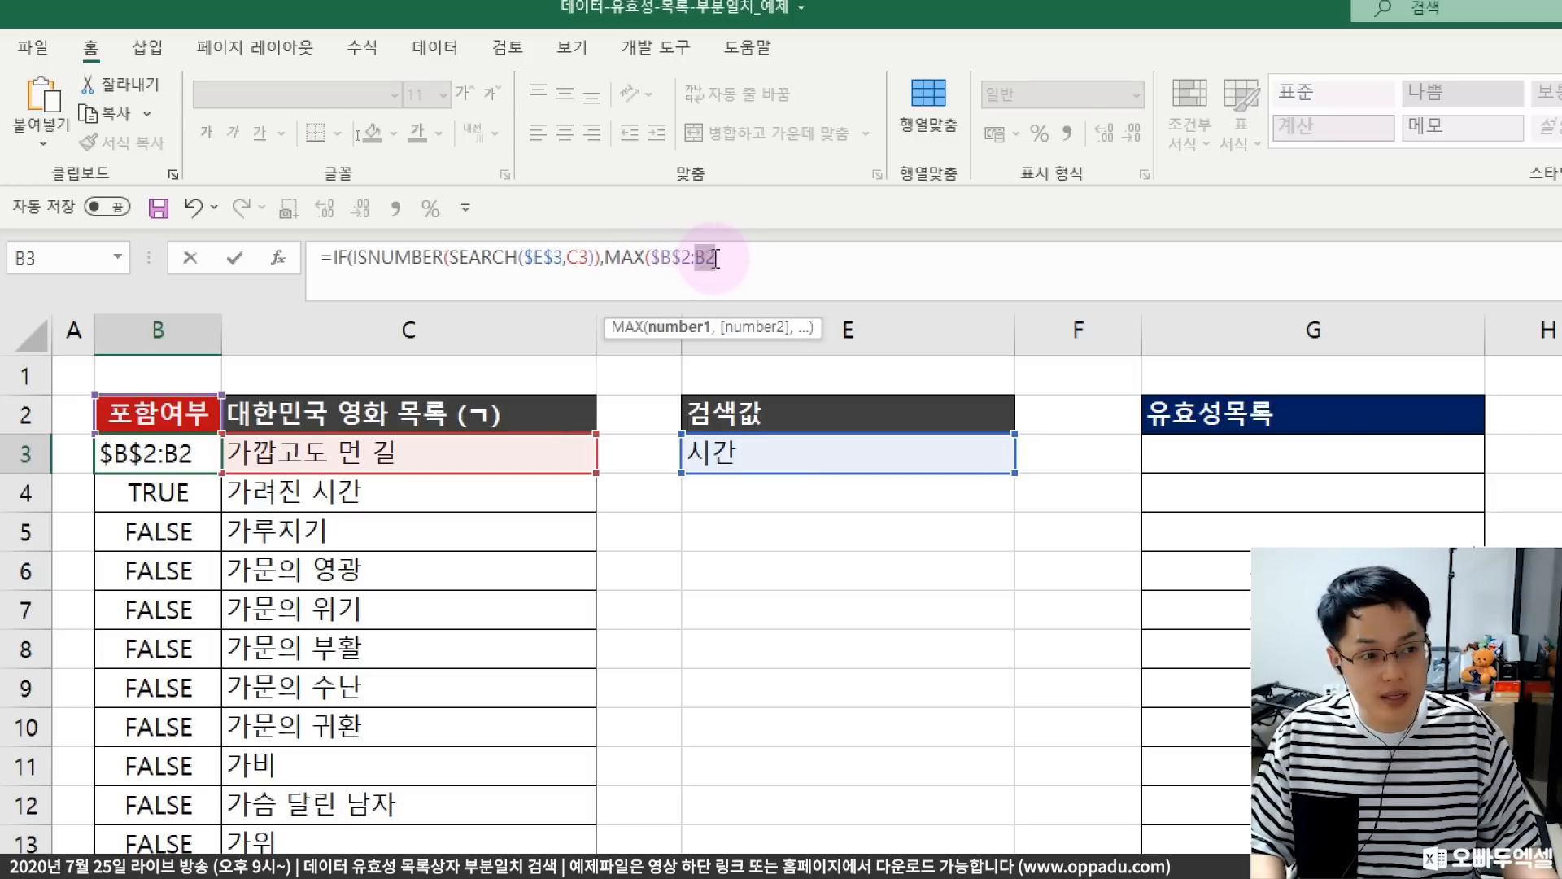
left_click(720, 259)
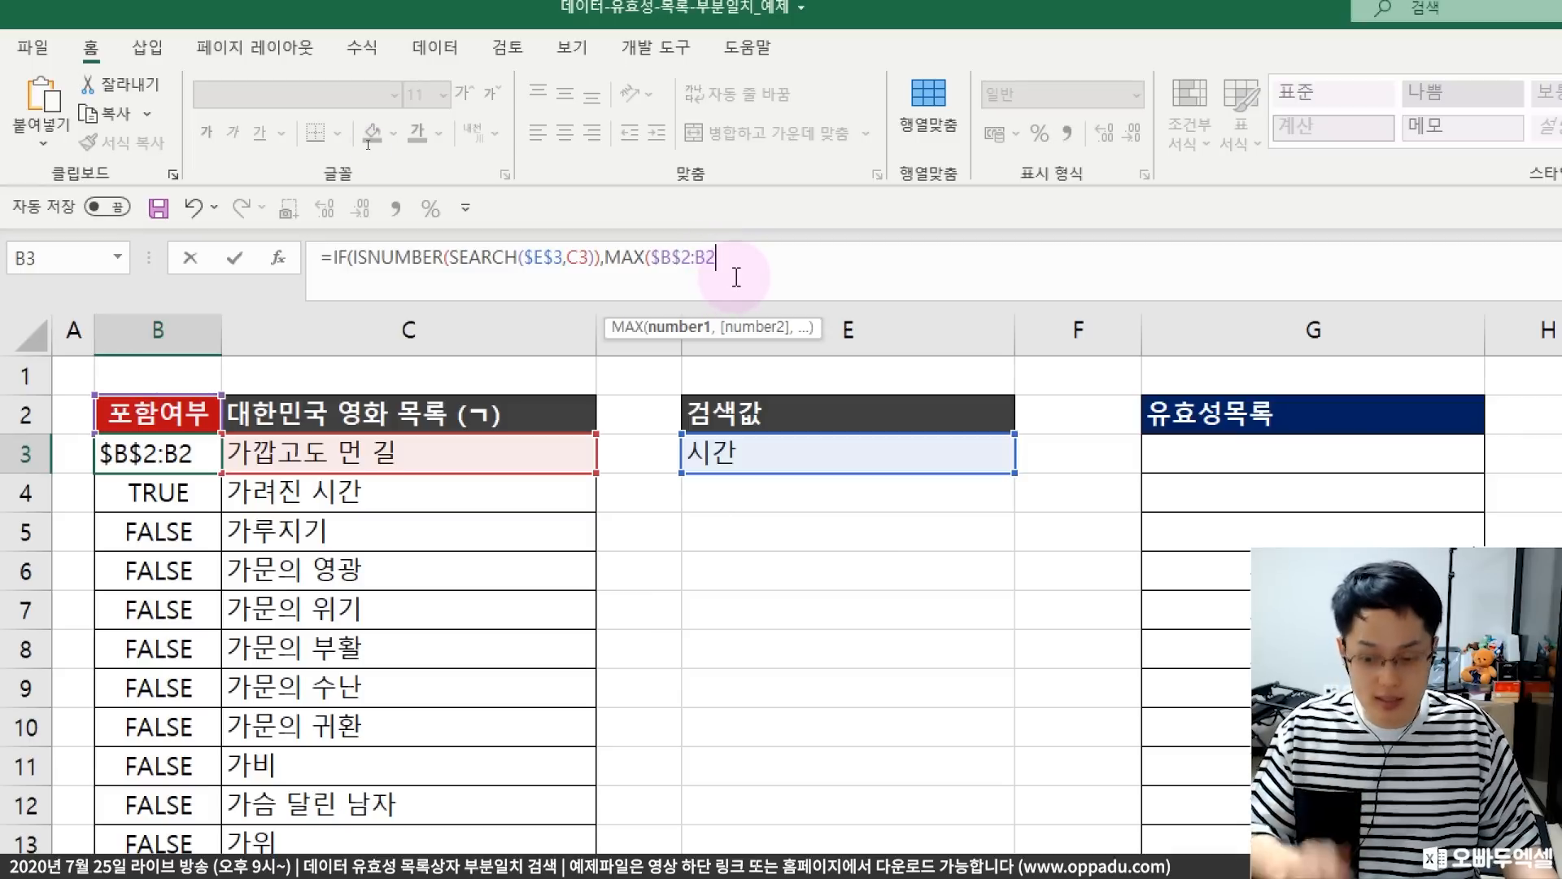
mouse_move(736, 236)
left_mouse_down()
mouse_move(739, 430)
mouse_move(721, 384)
mouse_move(769, 378)
left_mouse_up()
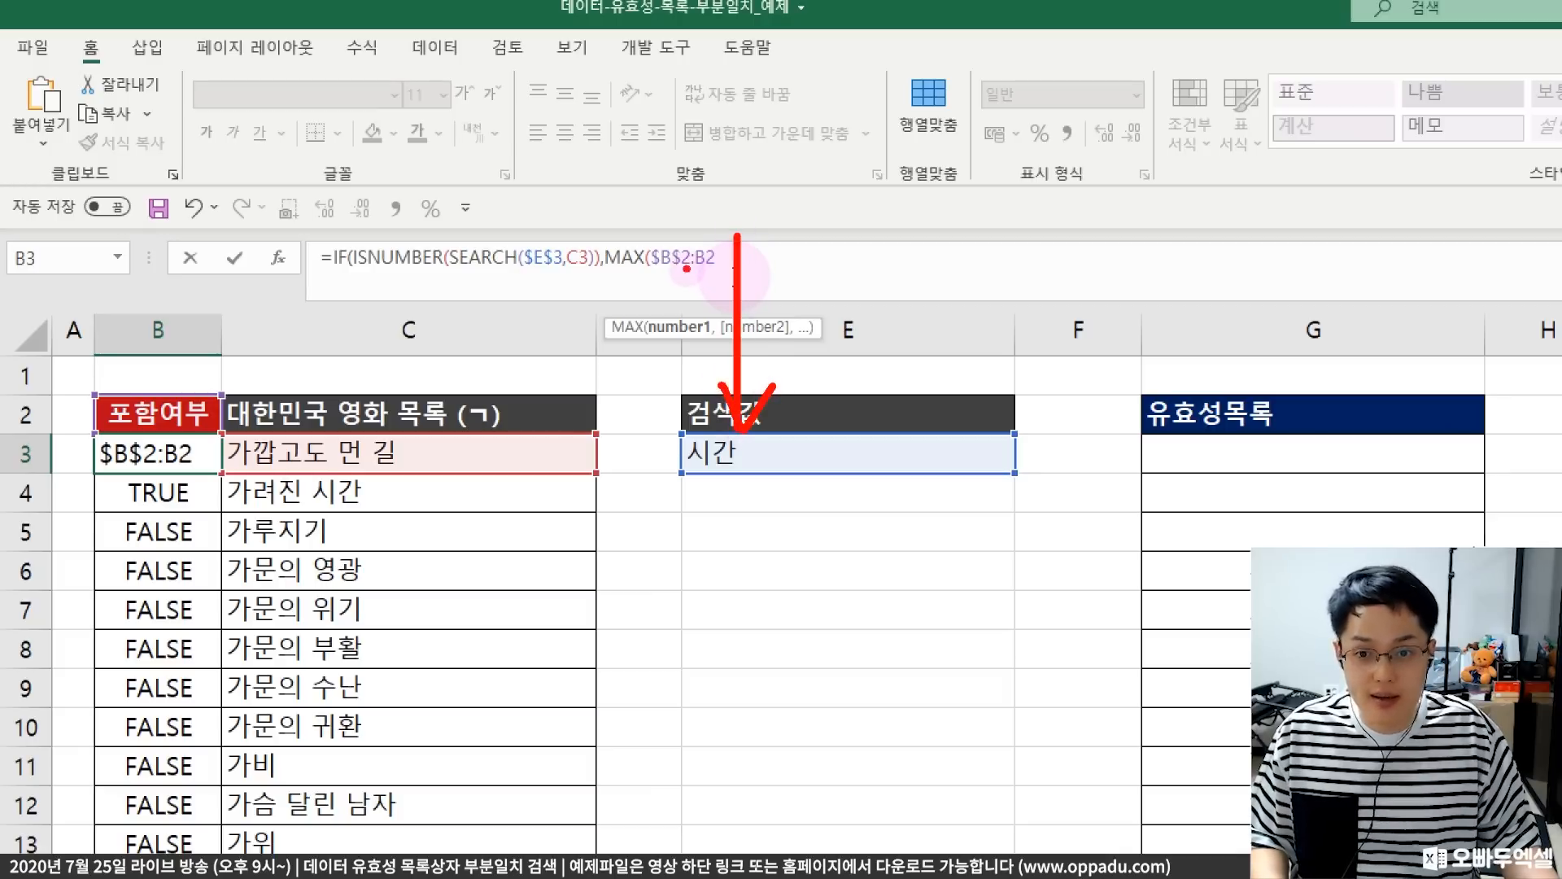
mouse_move(686, 269)
left_mouse_down()
mouse_move(646, 261)
mouse_move(682, 244)
mouse_move(685, 262)
mouse_move(705, 240)
mouse_move(705, 312)
mouse_move(724, 276)
mouse_move(696, 378)
mouse_move(720, 384)
left_mouse_up()
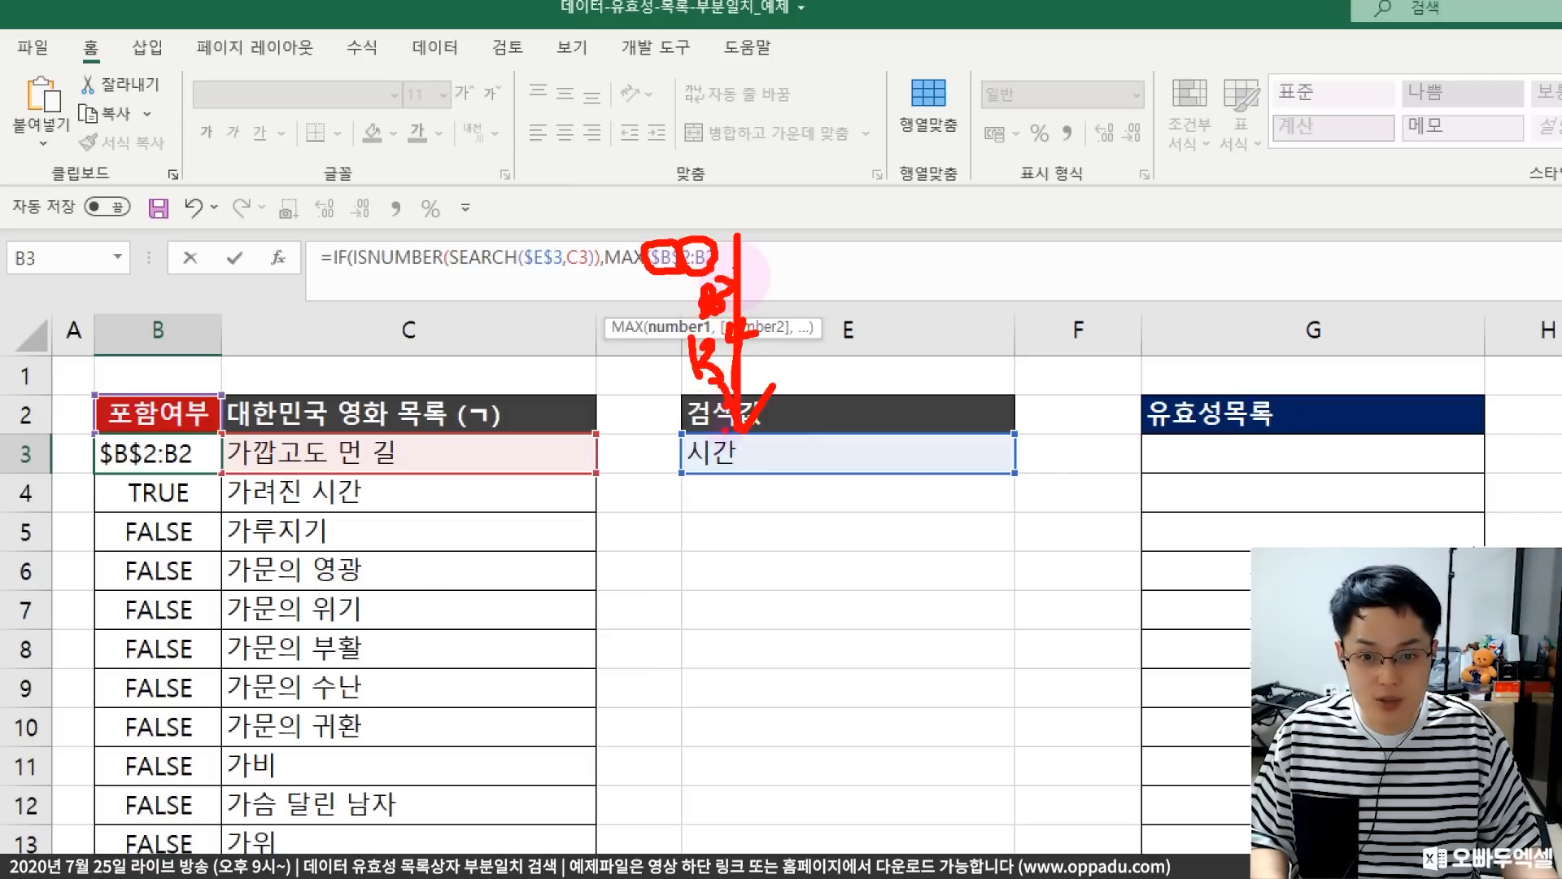
left_click(728, 464)
left_click(728, 496)
left_click(727, 514)
left_click(720, 547)
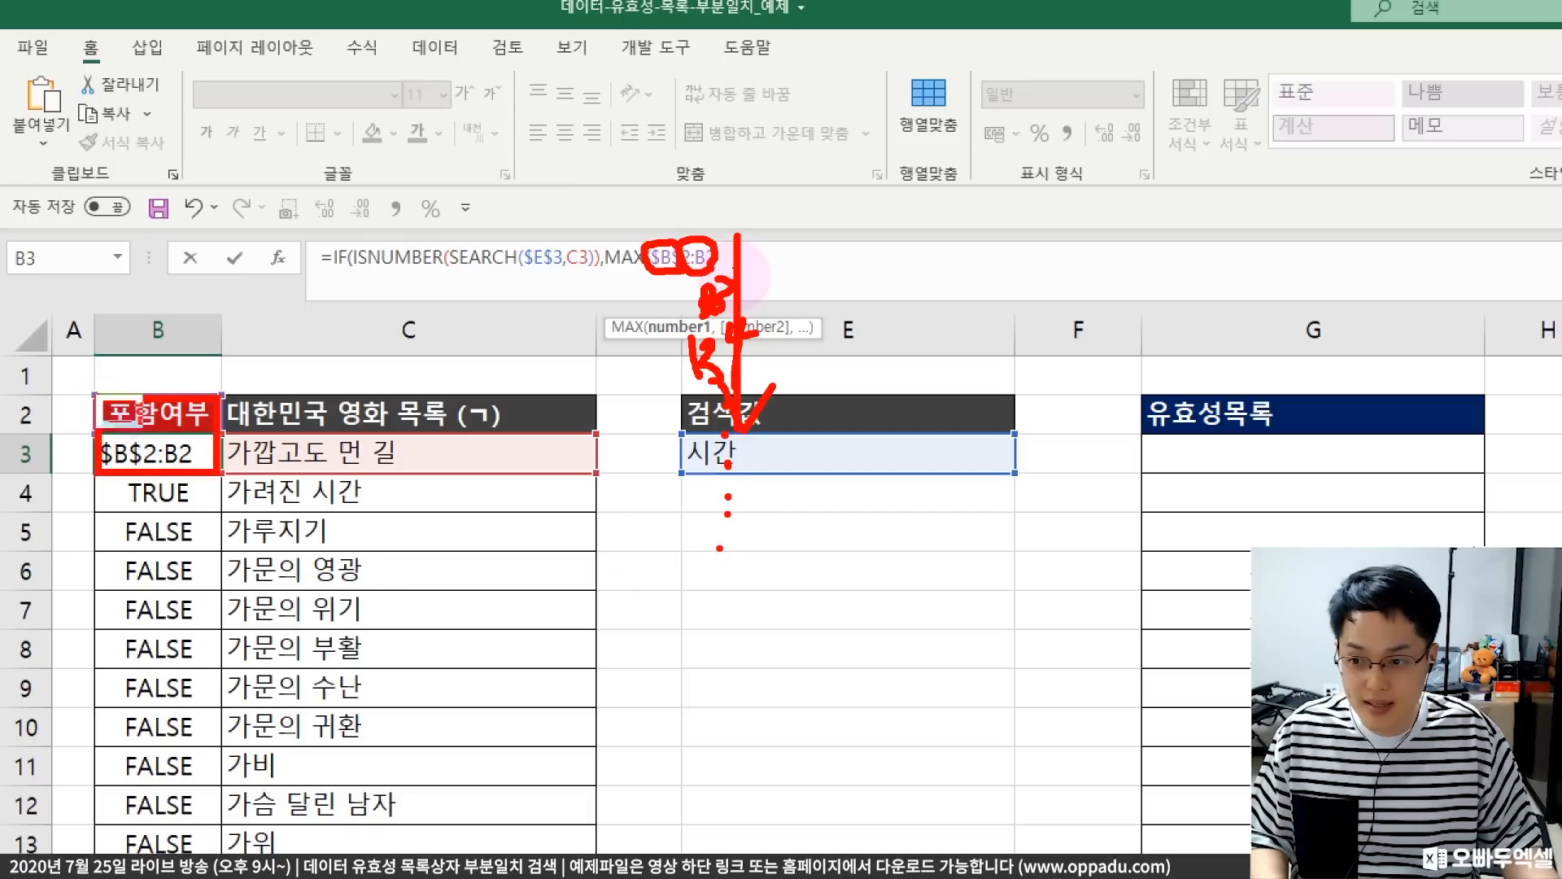
mouse_move(100, 435)
left_mouse_down()
mouse_move(217, 480)
mouse_move(219, 510)
left_mouse_up()
left_click_drag(92, 396, 221, 554)
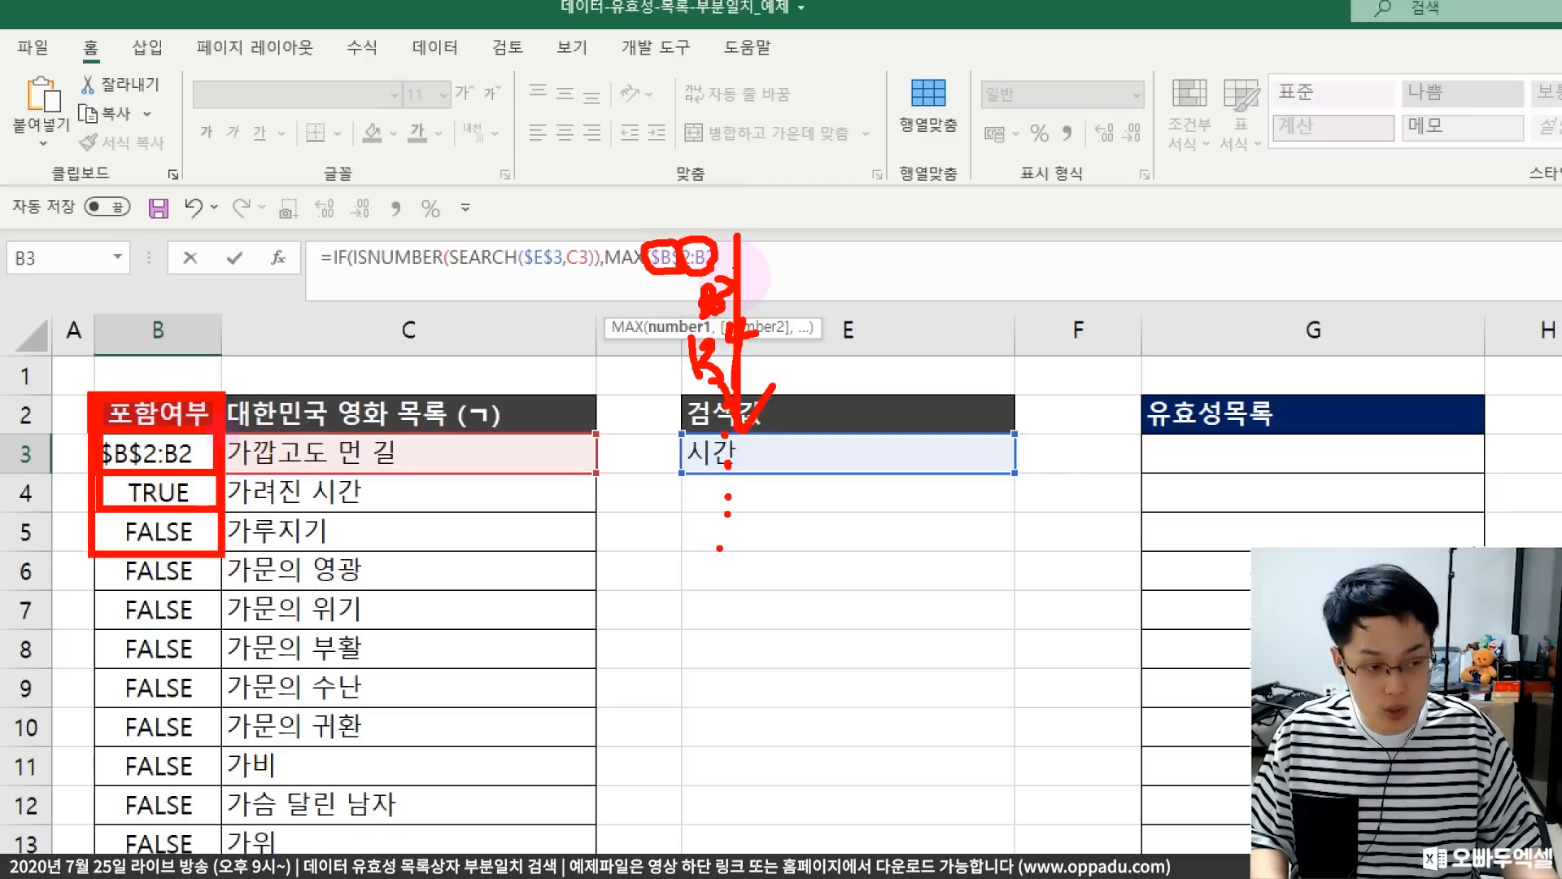
left_click_drag(98, 383, 236, 488)
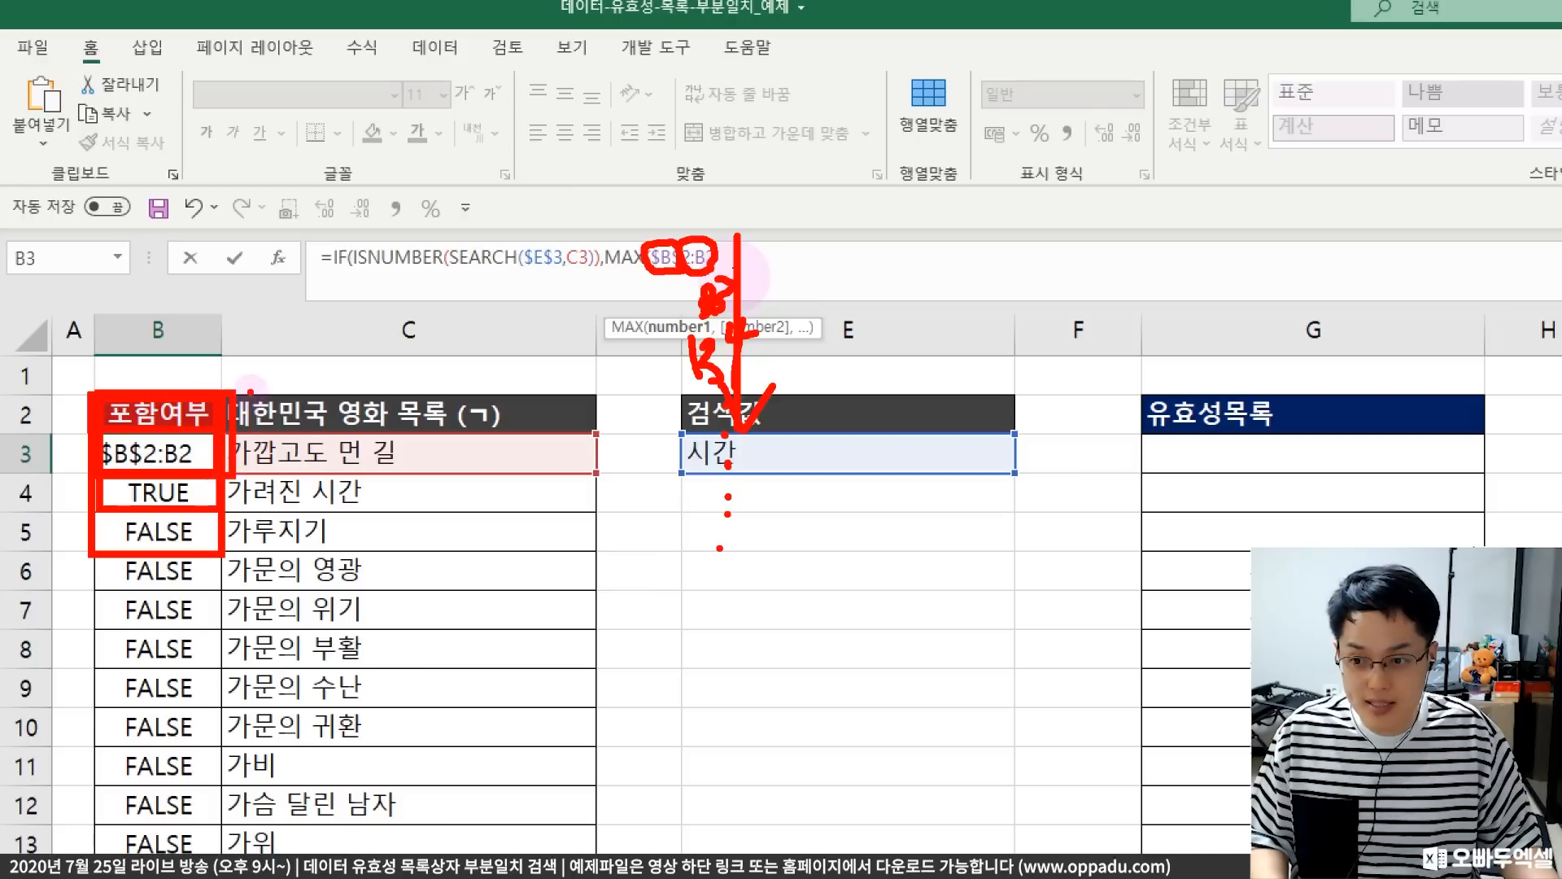
left_click_drag(251, 391, 249, 586)
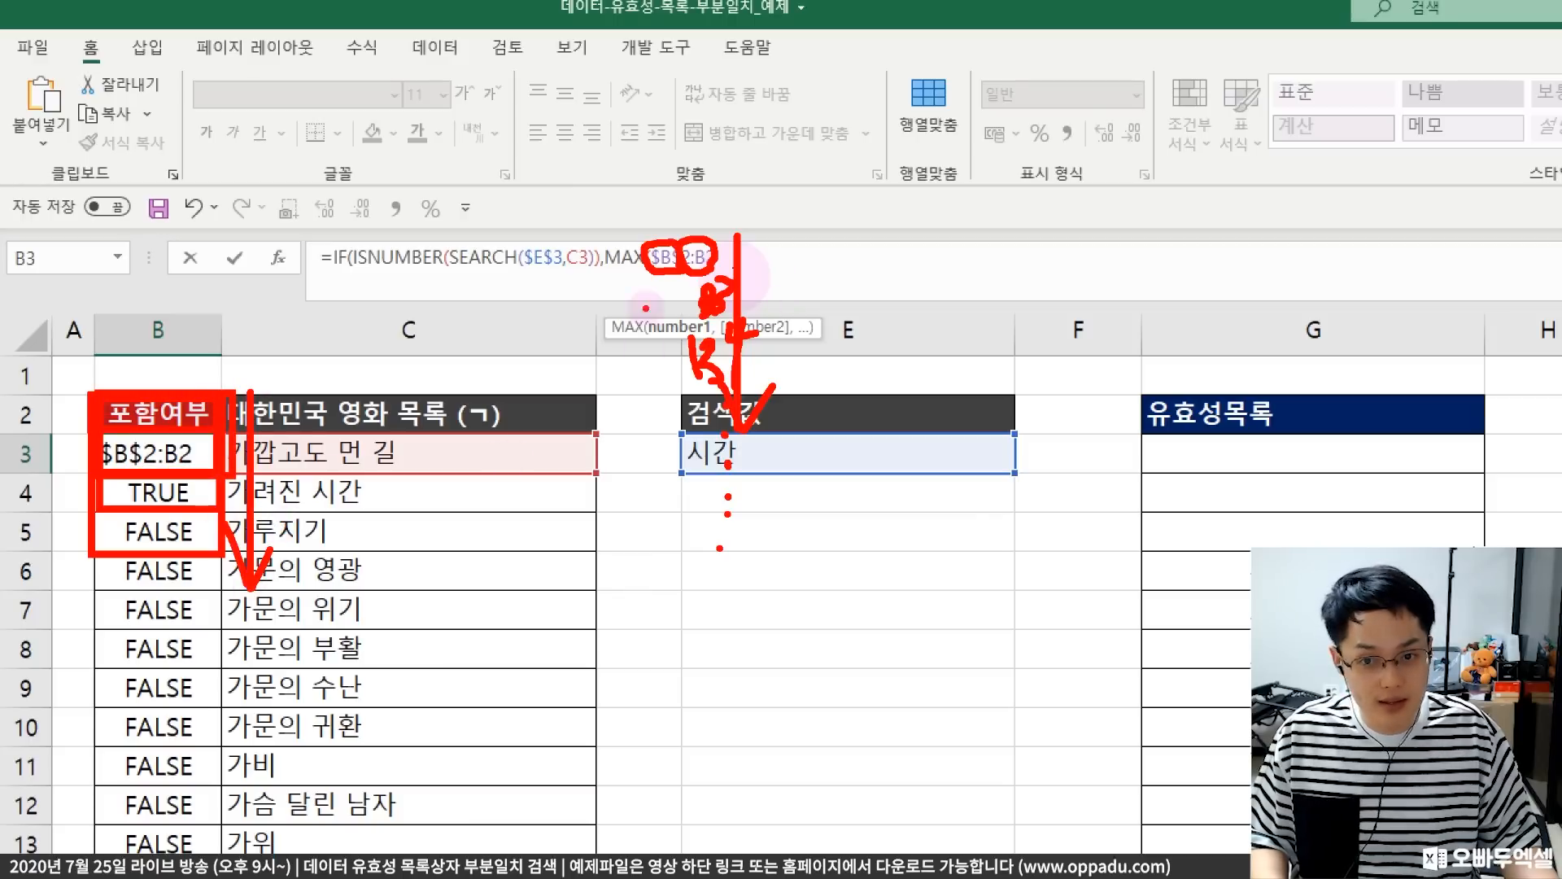
key("Escape")
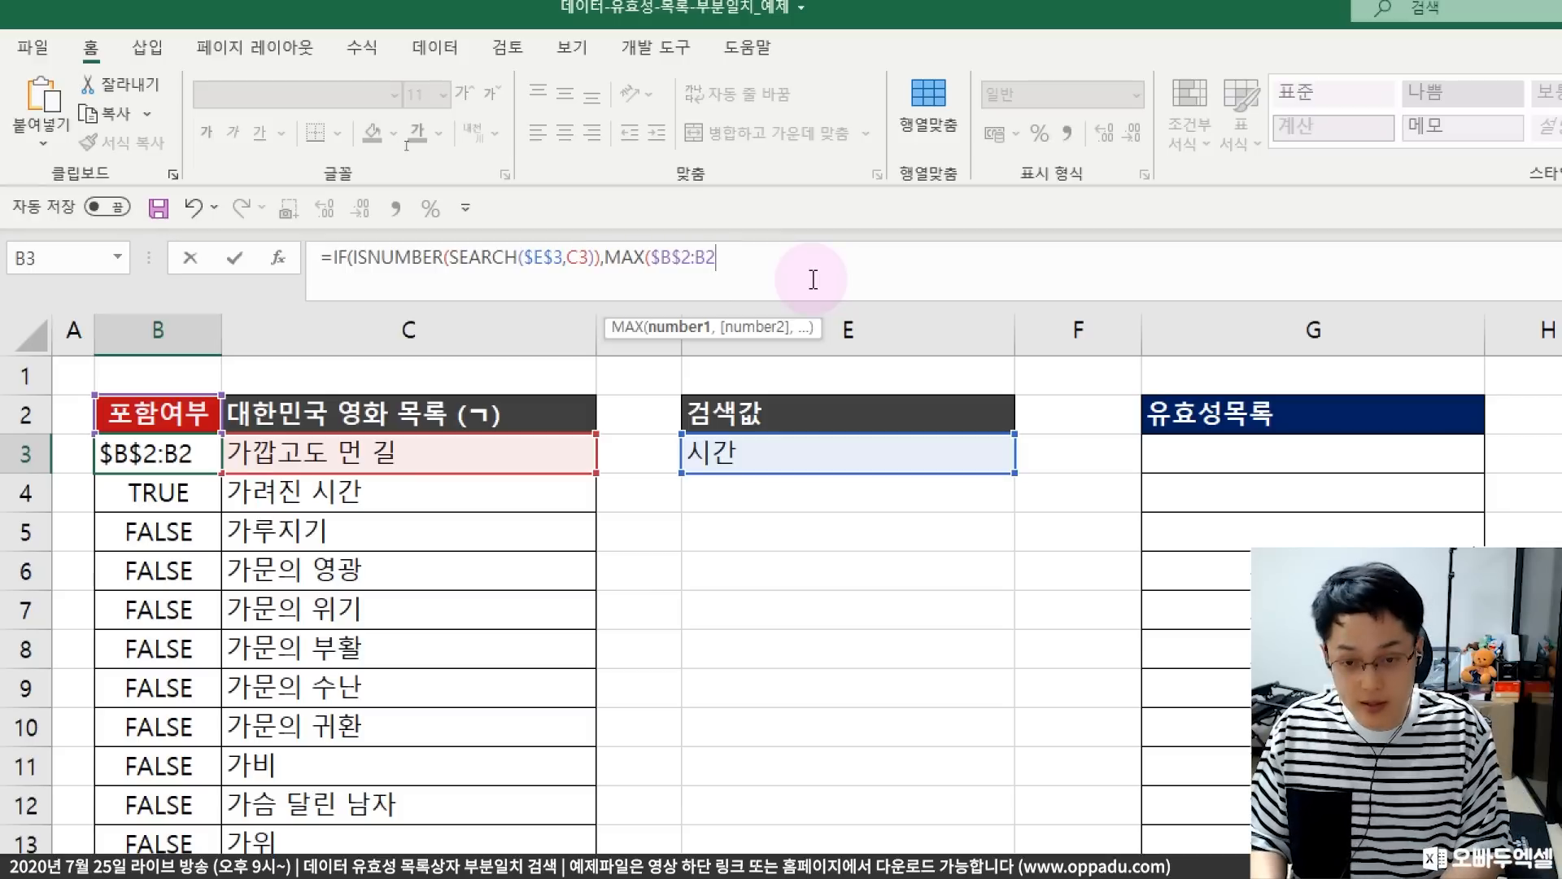
- Close the MAX function, finish B3's IF formula with 0 as its value if false, and fill it down the 포함여부 column
type(",")
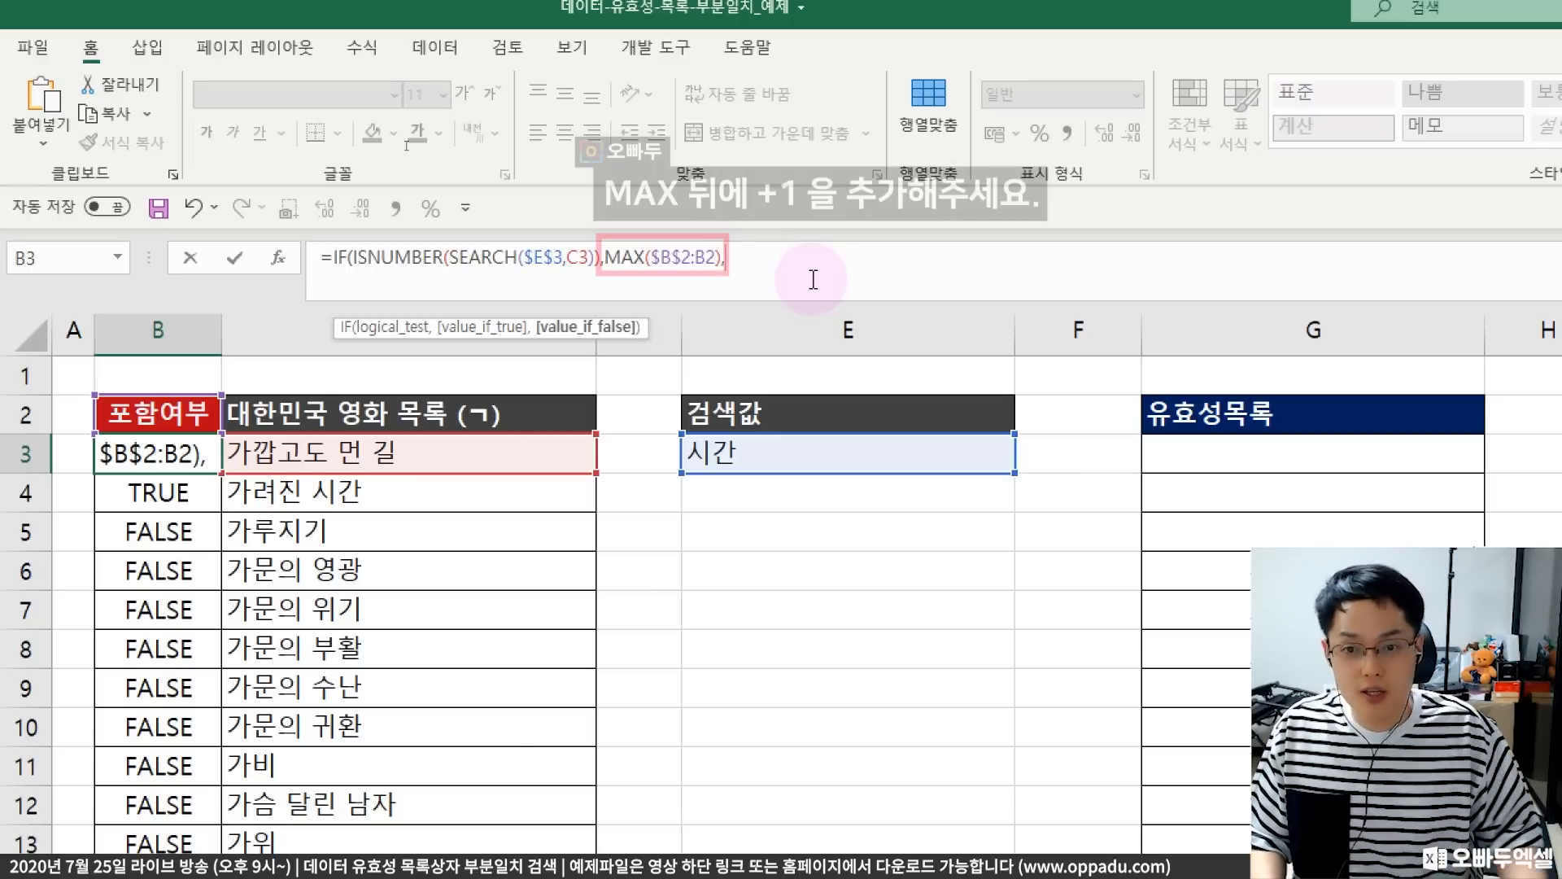
left_click_drag(610, 262, 725, 261)
left_click(779, 268)
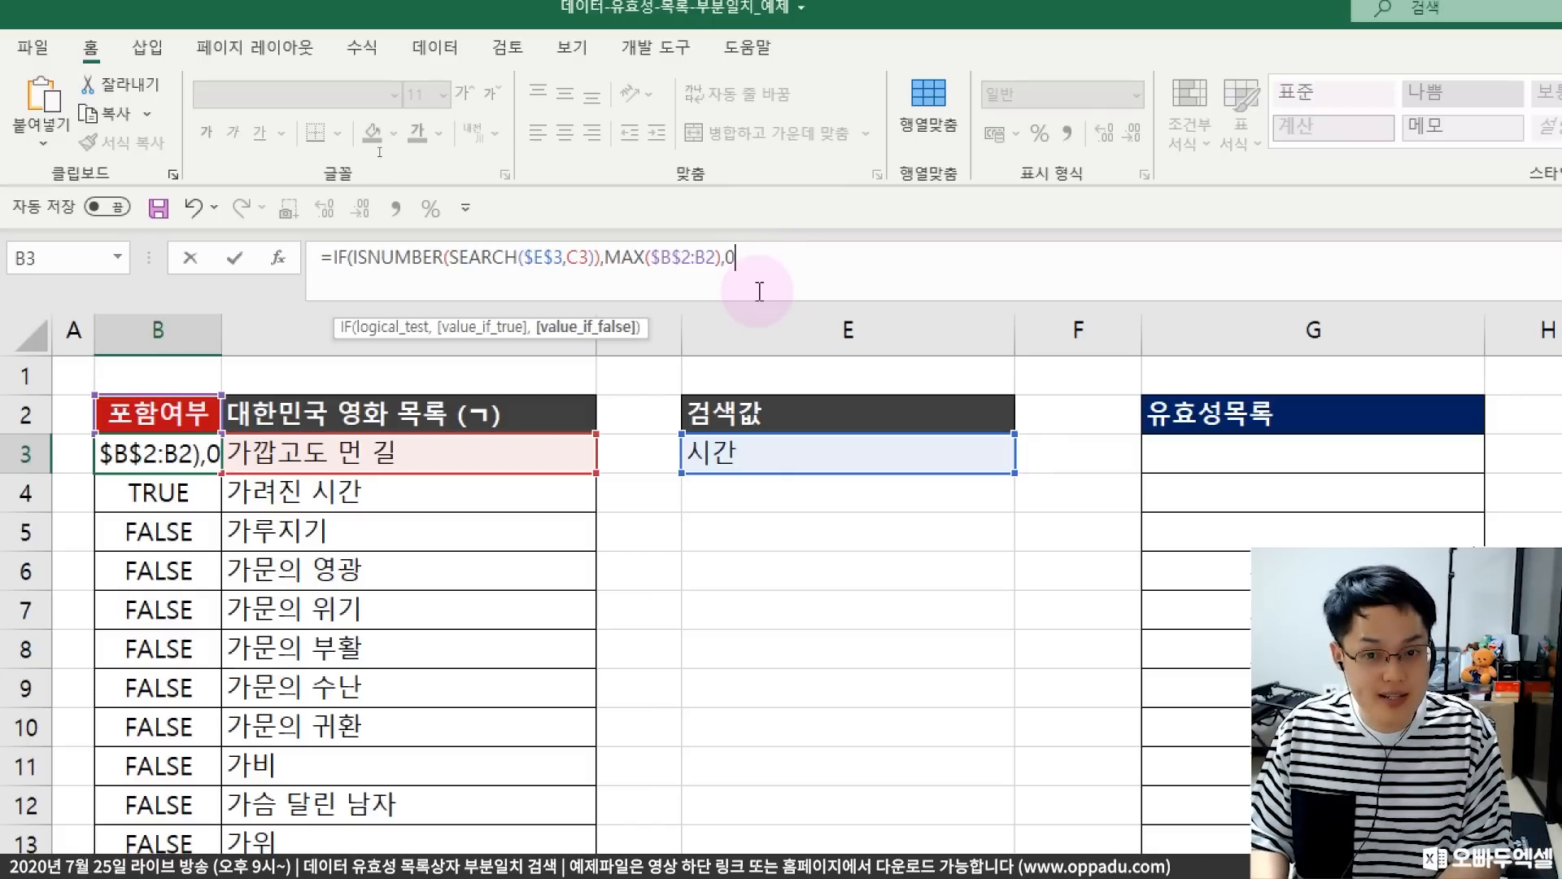
type("0)")
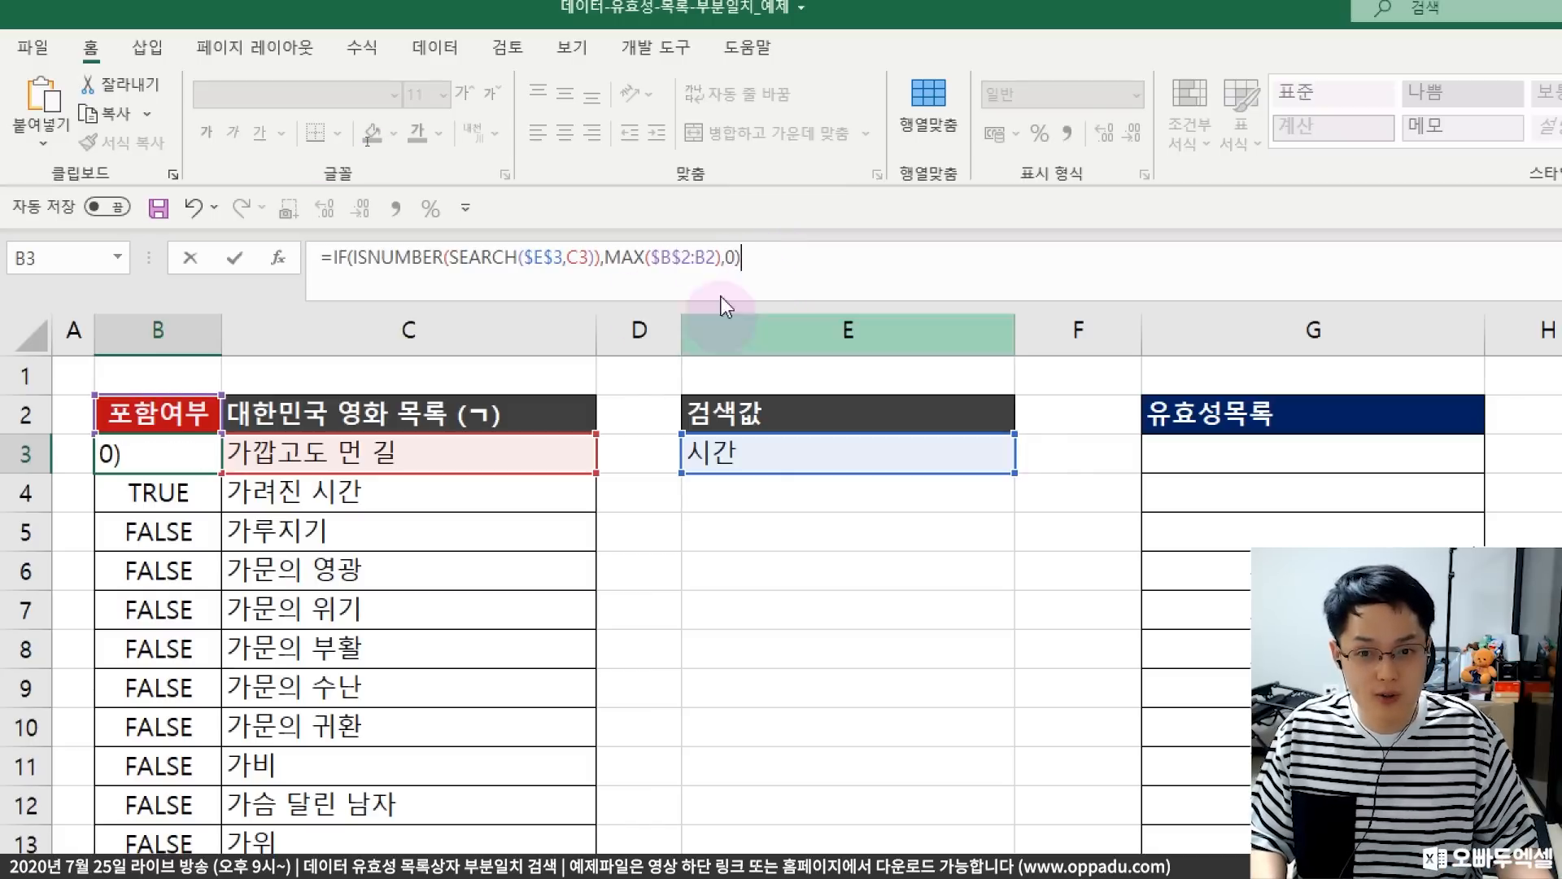
key("Left")
key("Left")
key("Left")
key("Left")
key("Left")
key("Left")
key("Left")
key("Left")
key("Left")
key("Left")
key("Left")
key("Left")
key("Left")
key("Left")
key("Left")
key("Left")
key("Left")
key("Left")
key("Left")
key("Left")
key("End")
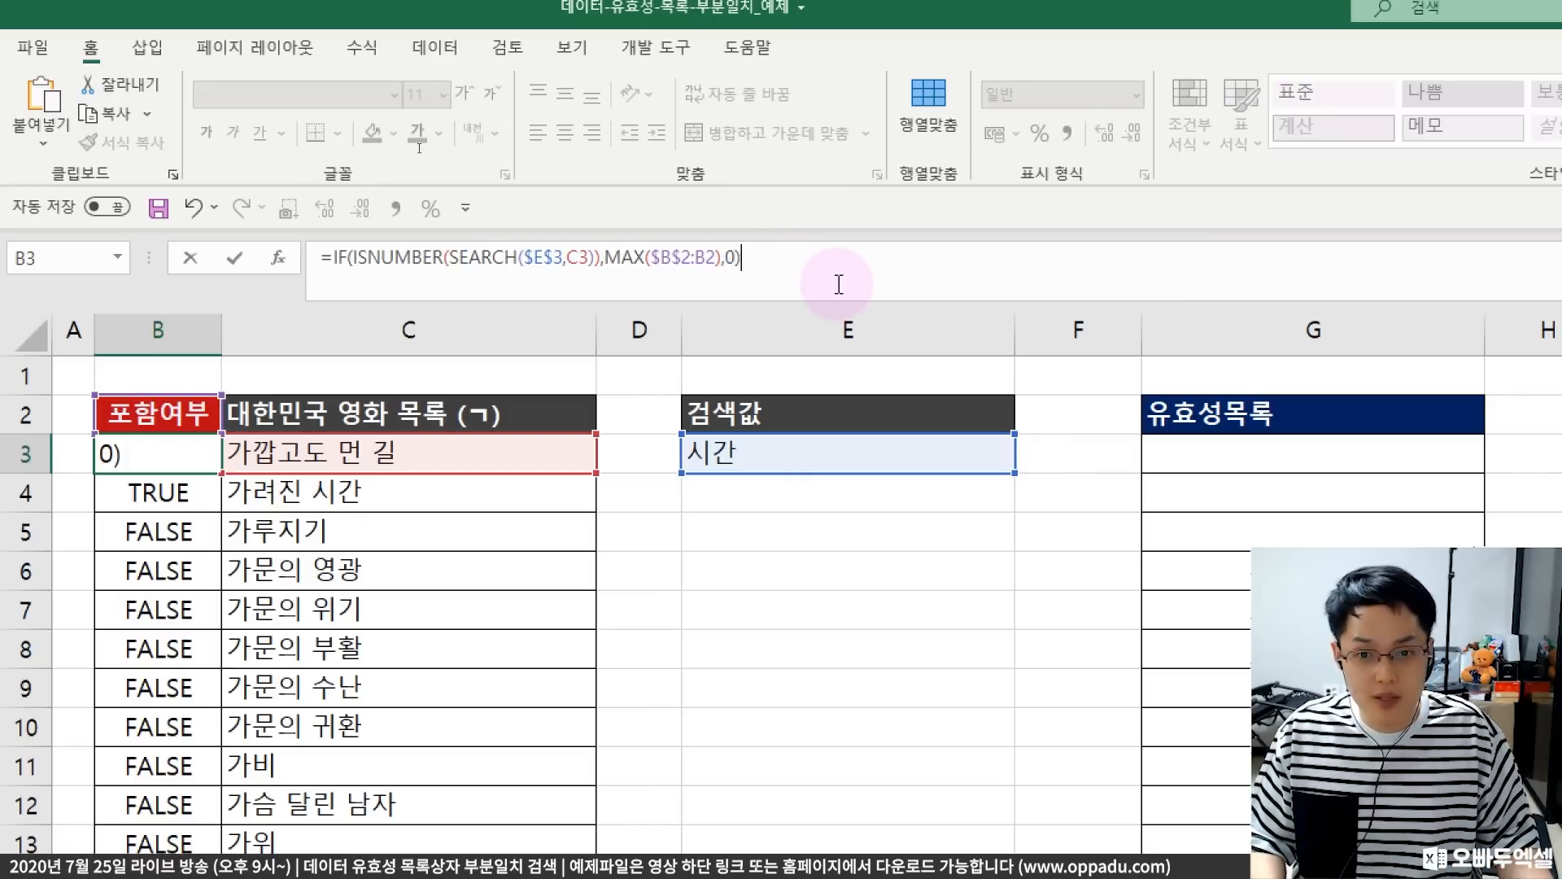
key("Return")
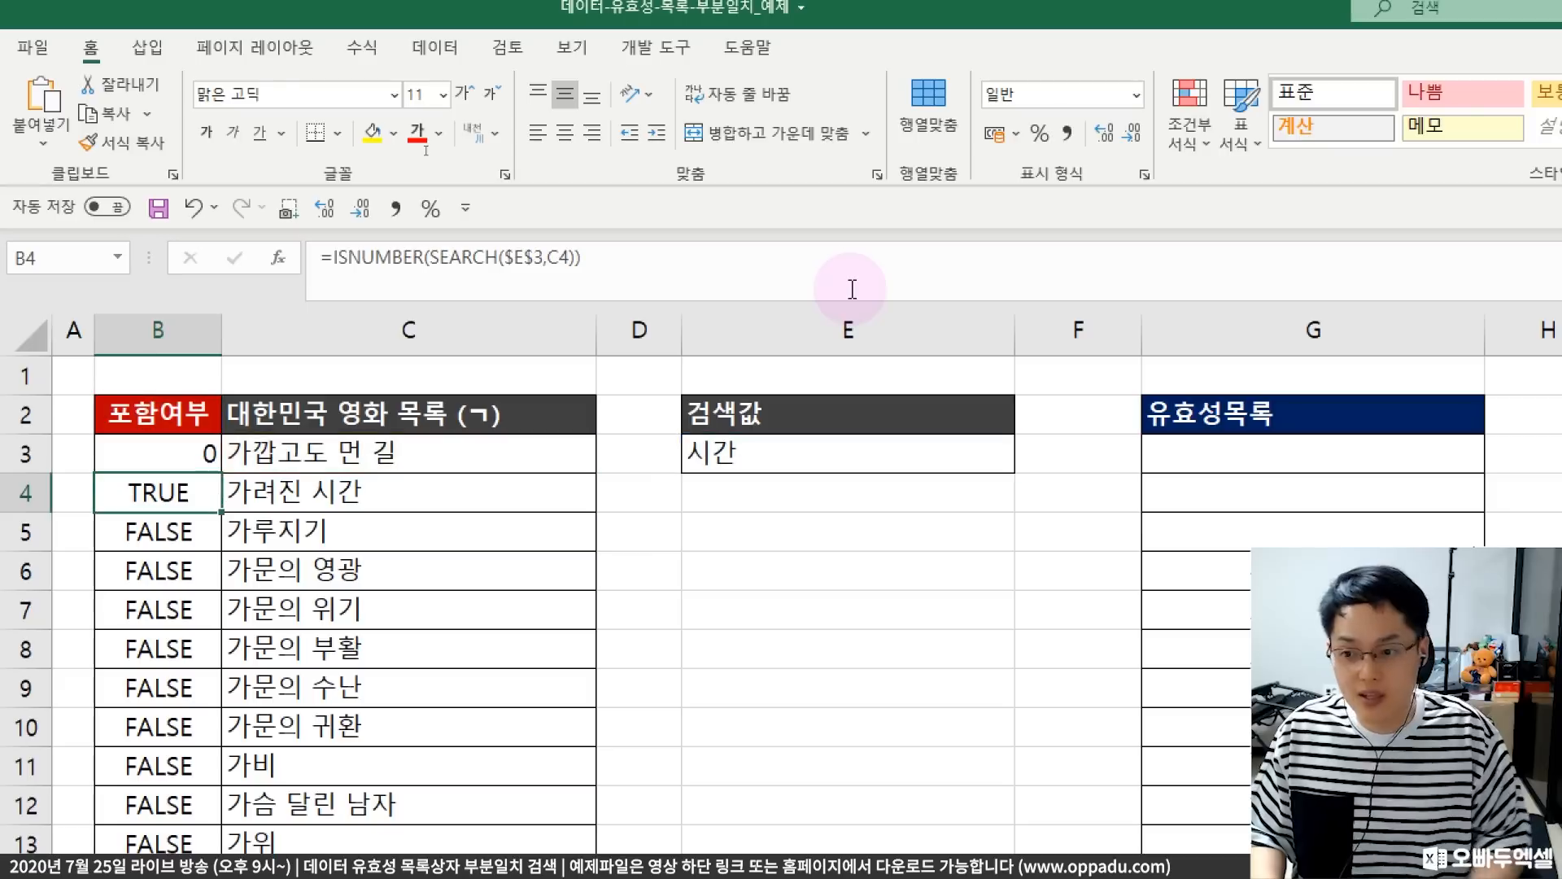
left_click(157, 453)
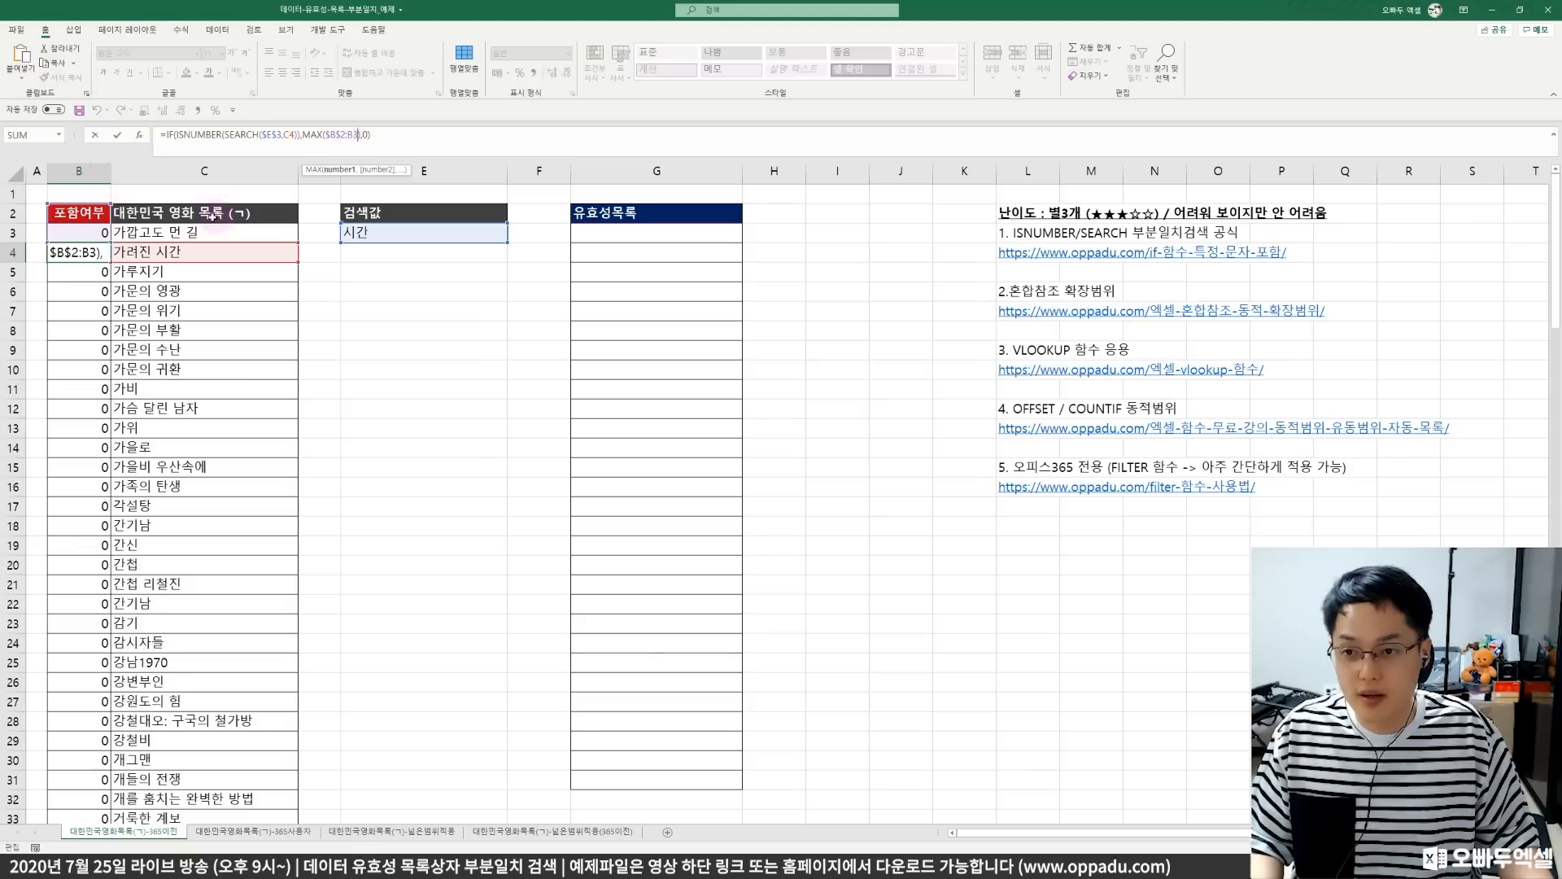
key("Escape")
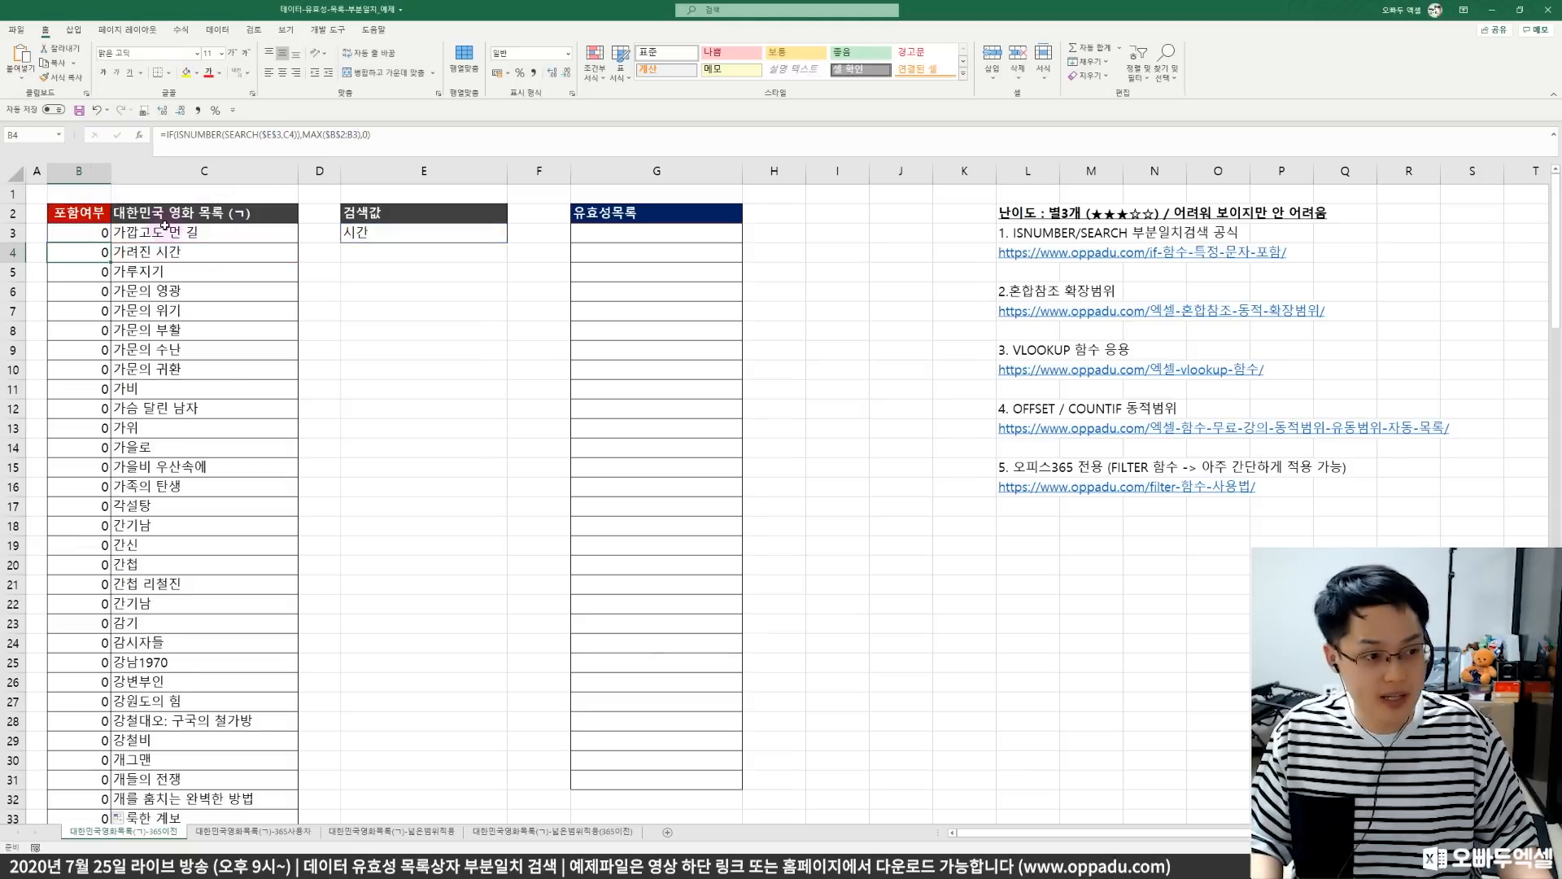
- Add +1 after the MAX function in B3's formula and fill the corrected formula down the 포함여부 column
left_click(102, 234)
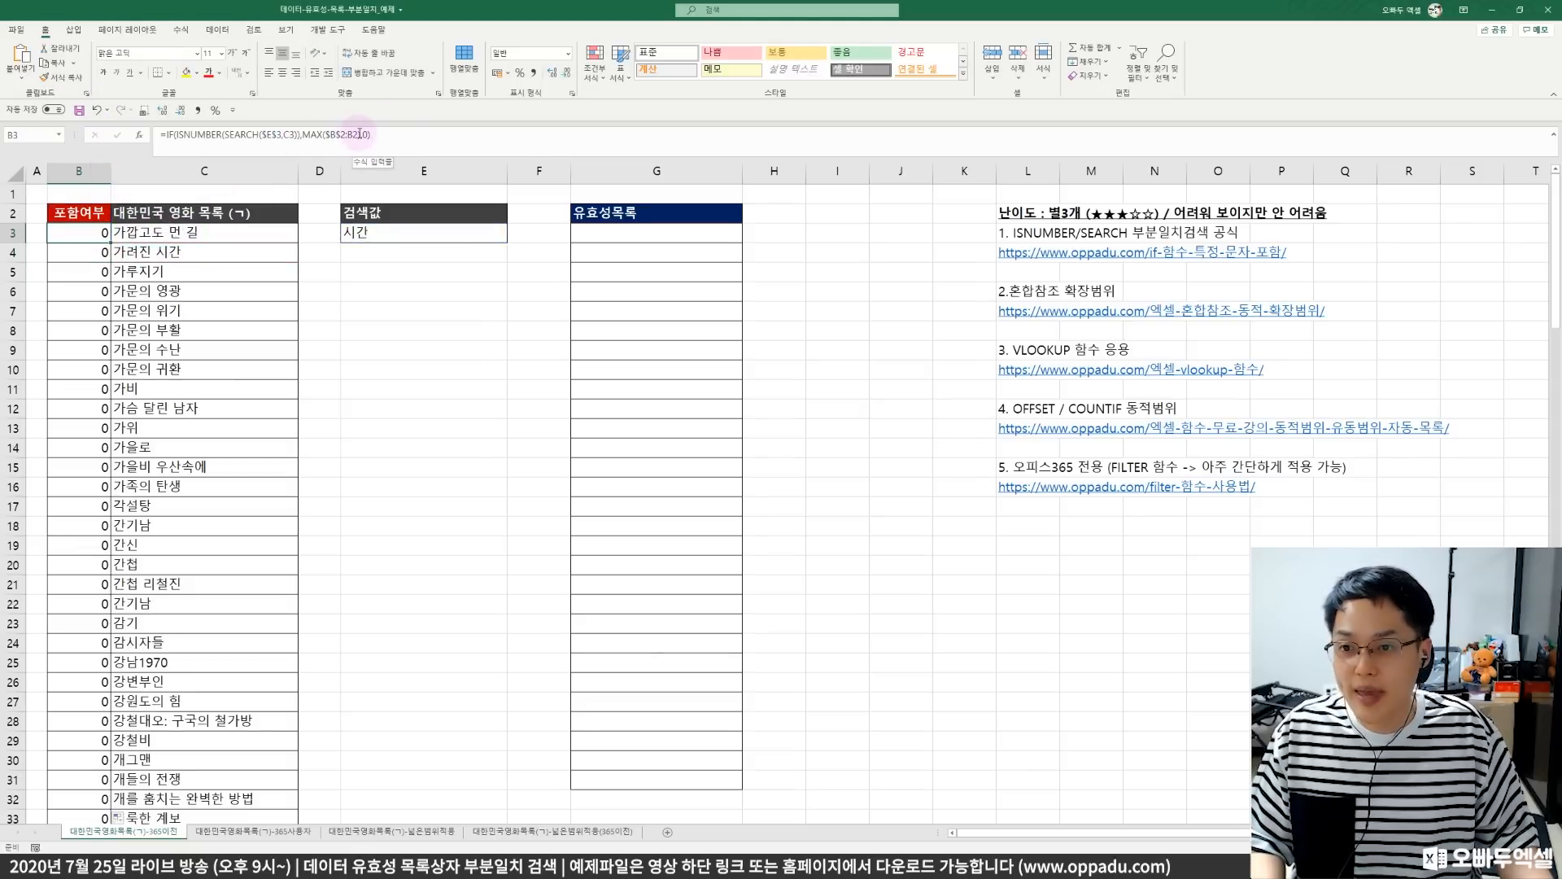
left_click(363, 134)
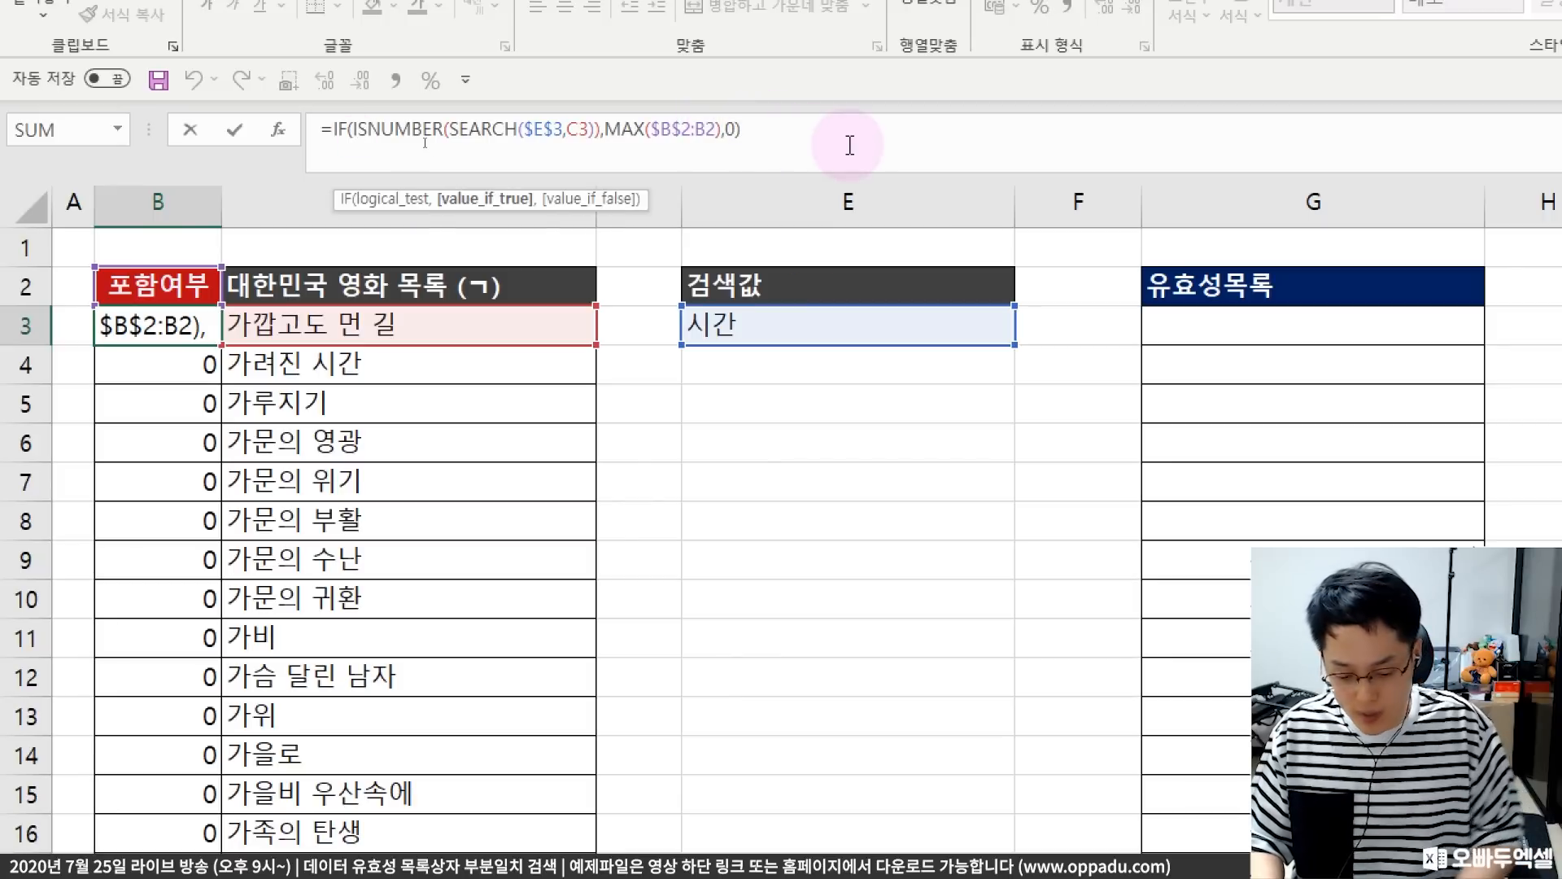
type("+1")
key("Return")
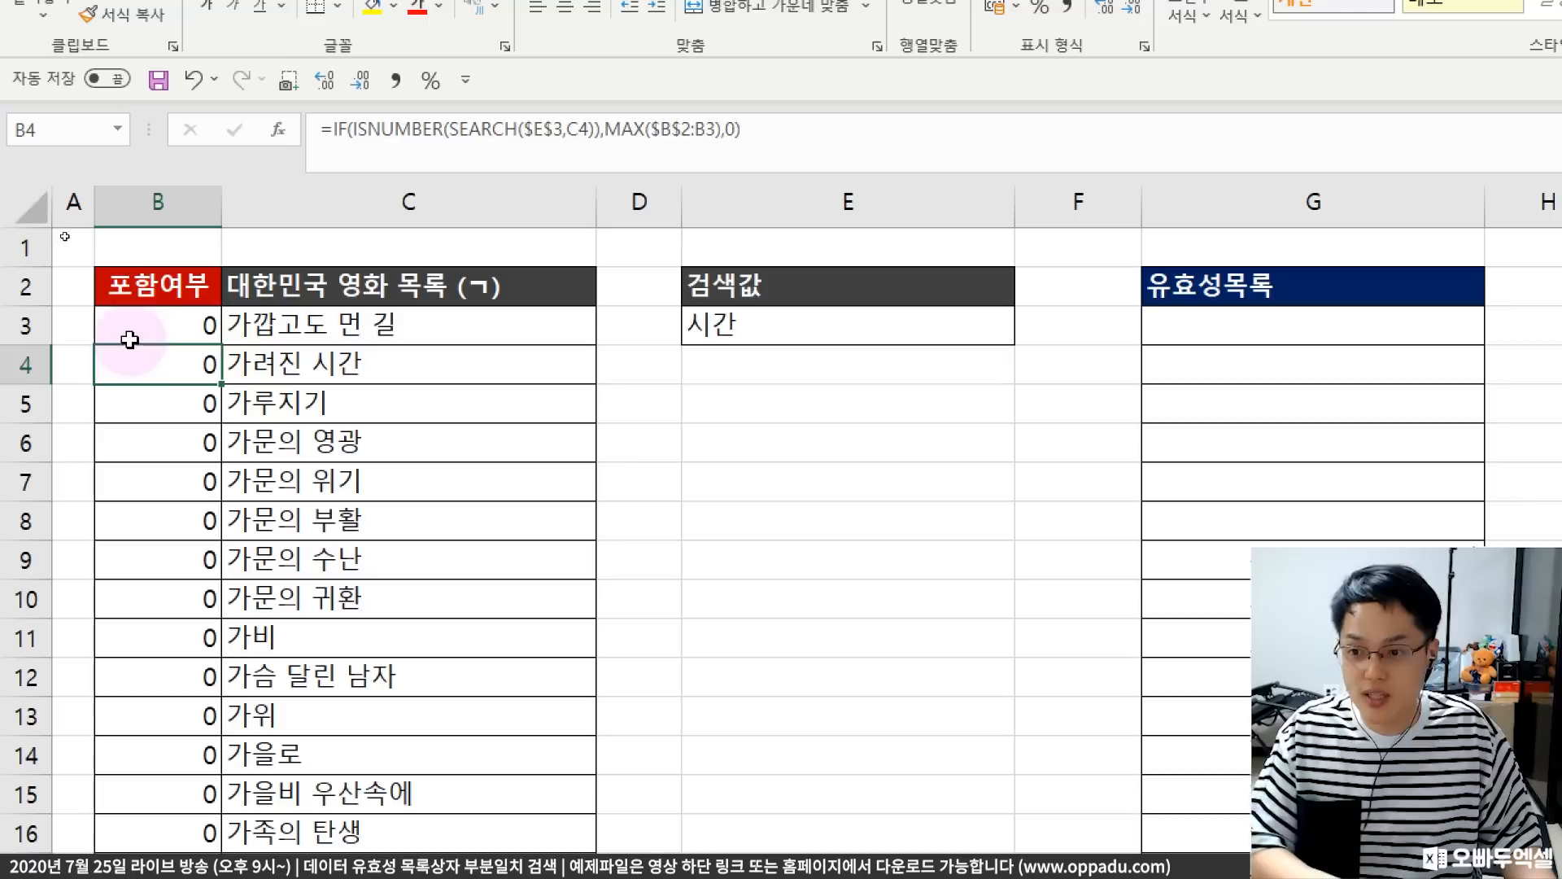
left_click(171, 330)
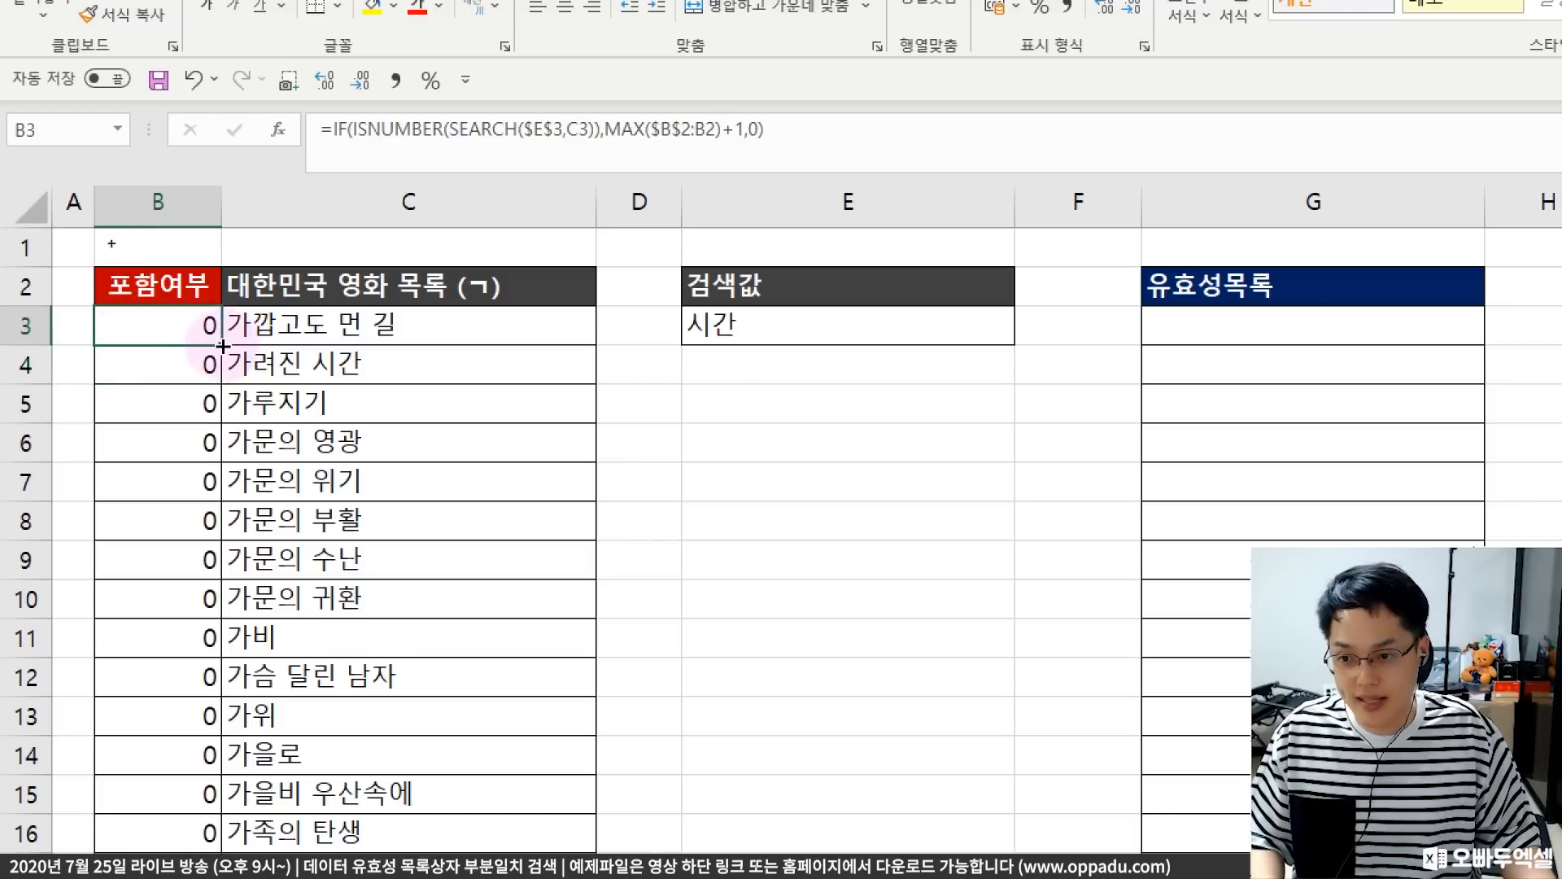
double_click(222, 347)
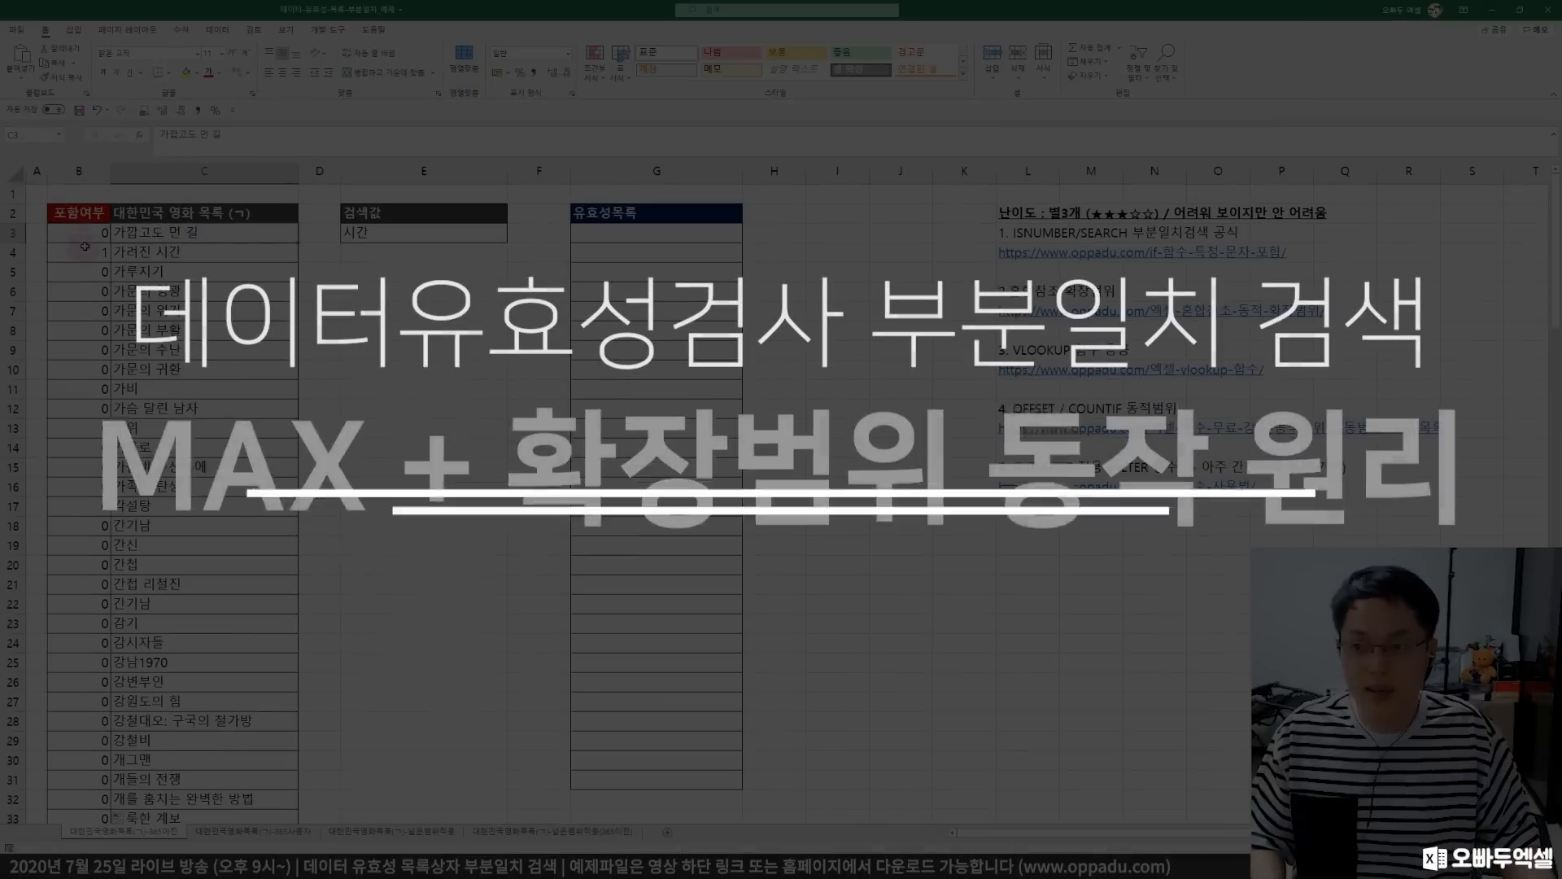
- Check the match number in B4 against the search value, and change the search value in E3 to 가문
left_click(84, 245)
left_click(350, 231)
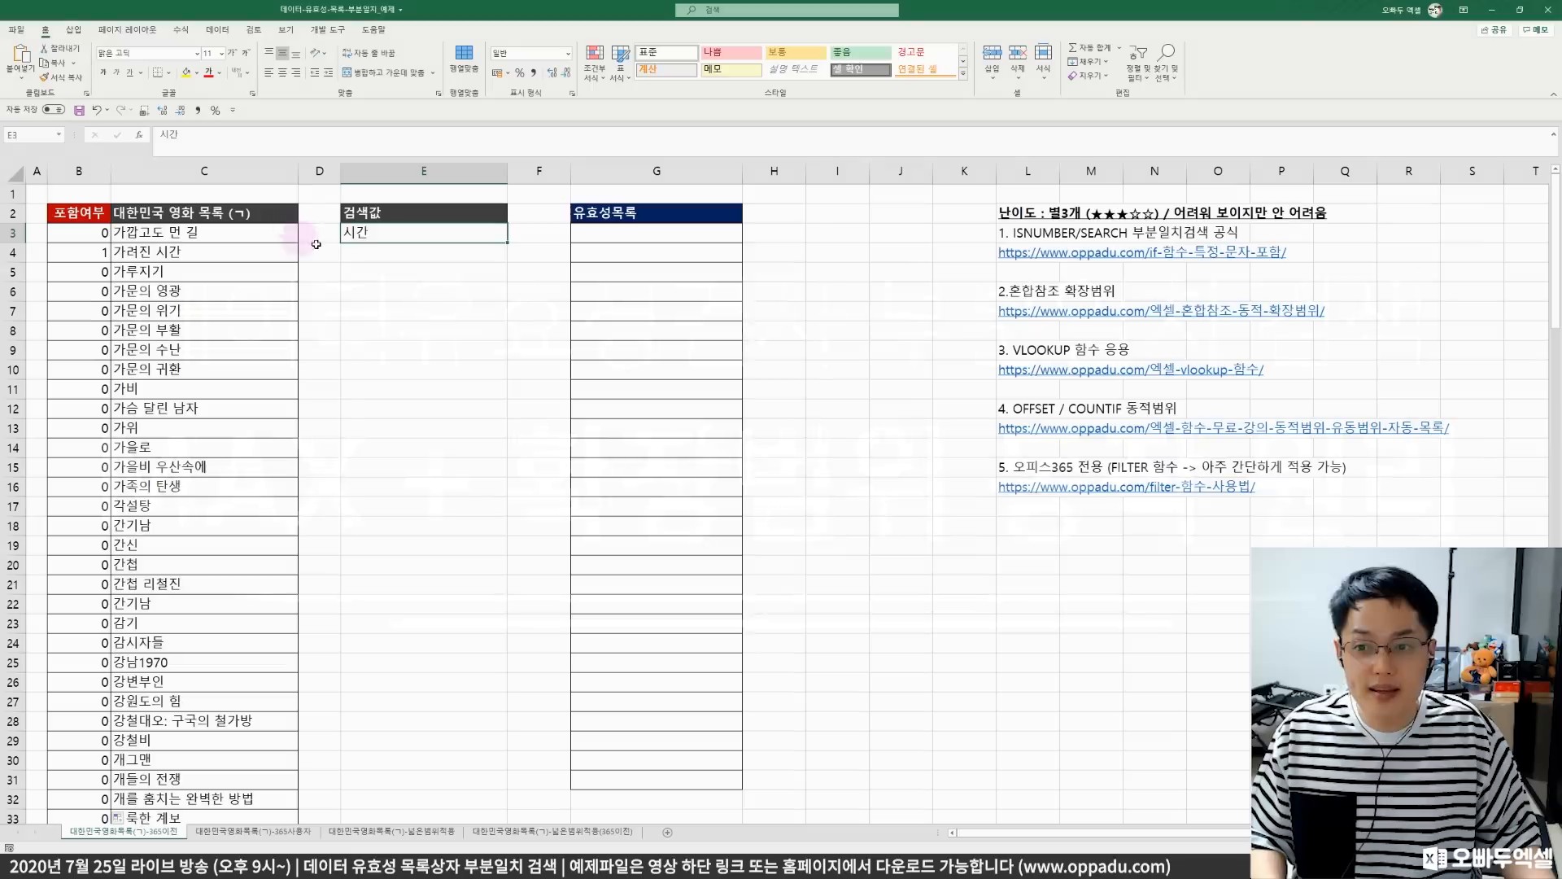
left_click(210, 236)
left_click(91, 254)
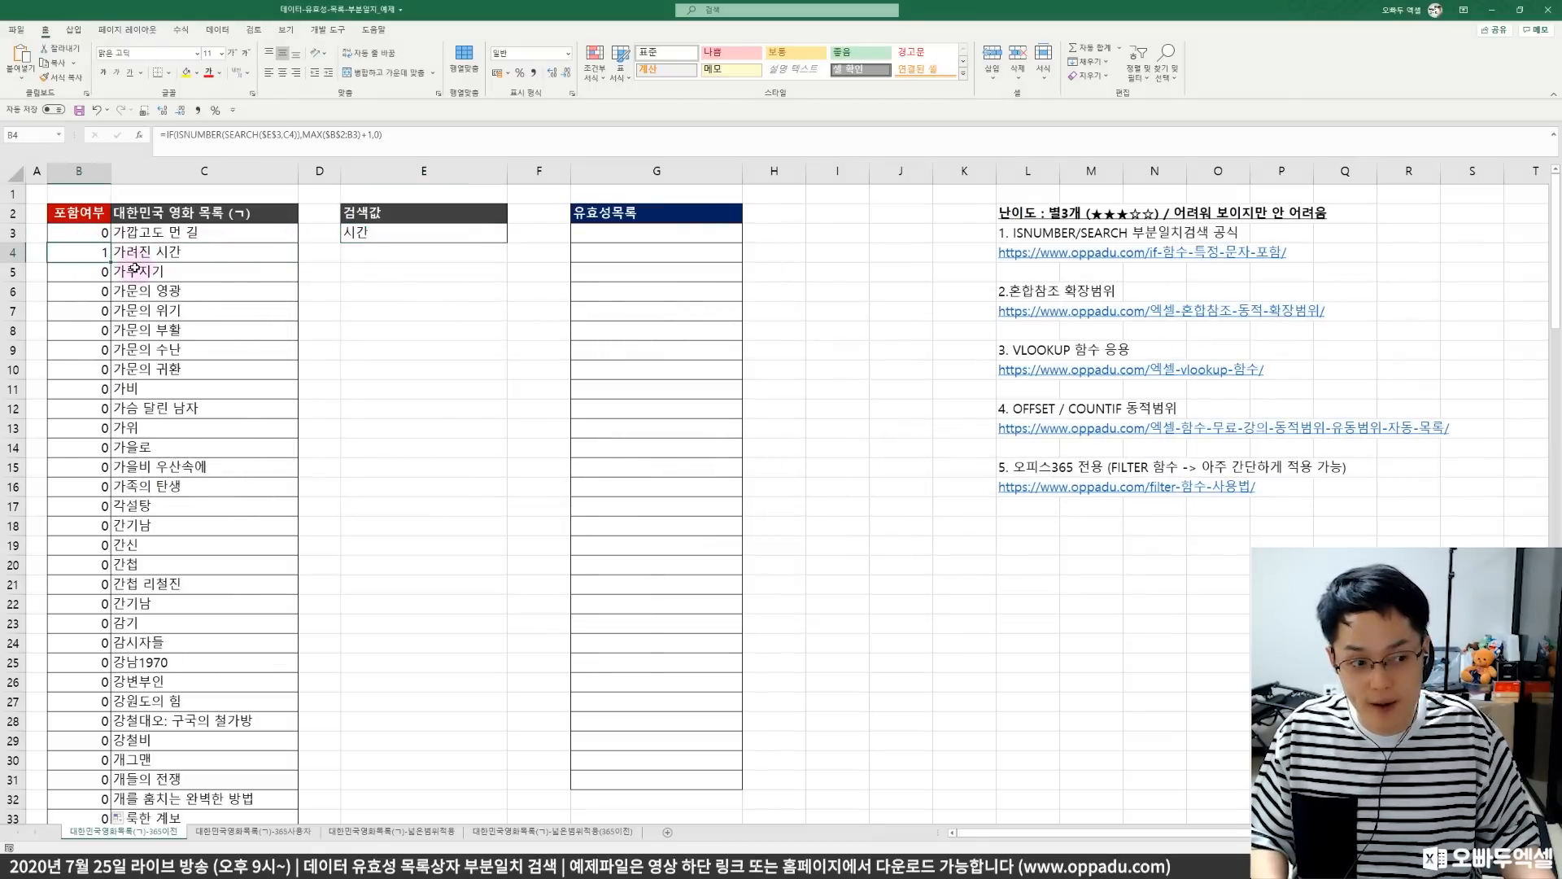
left_click(368, 234)
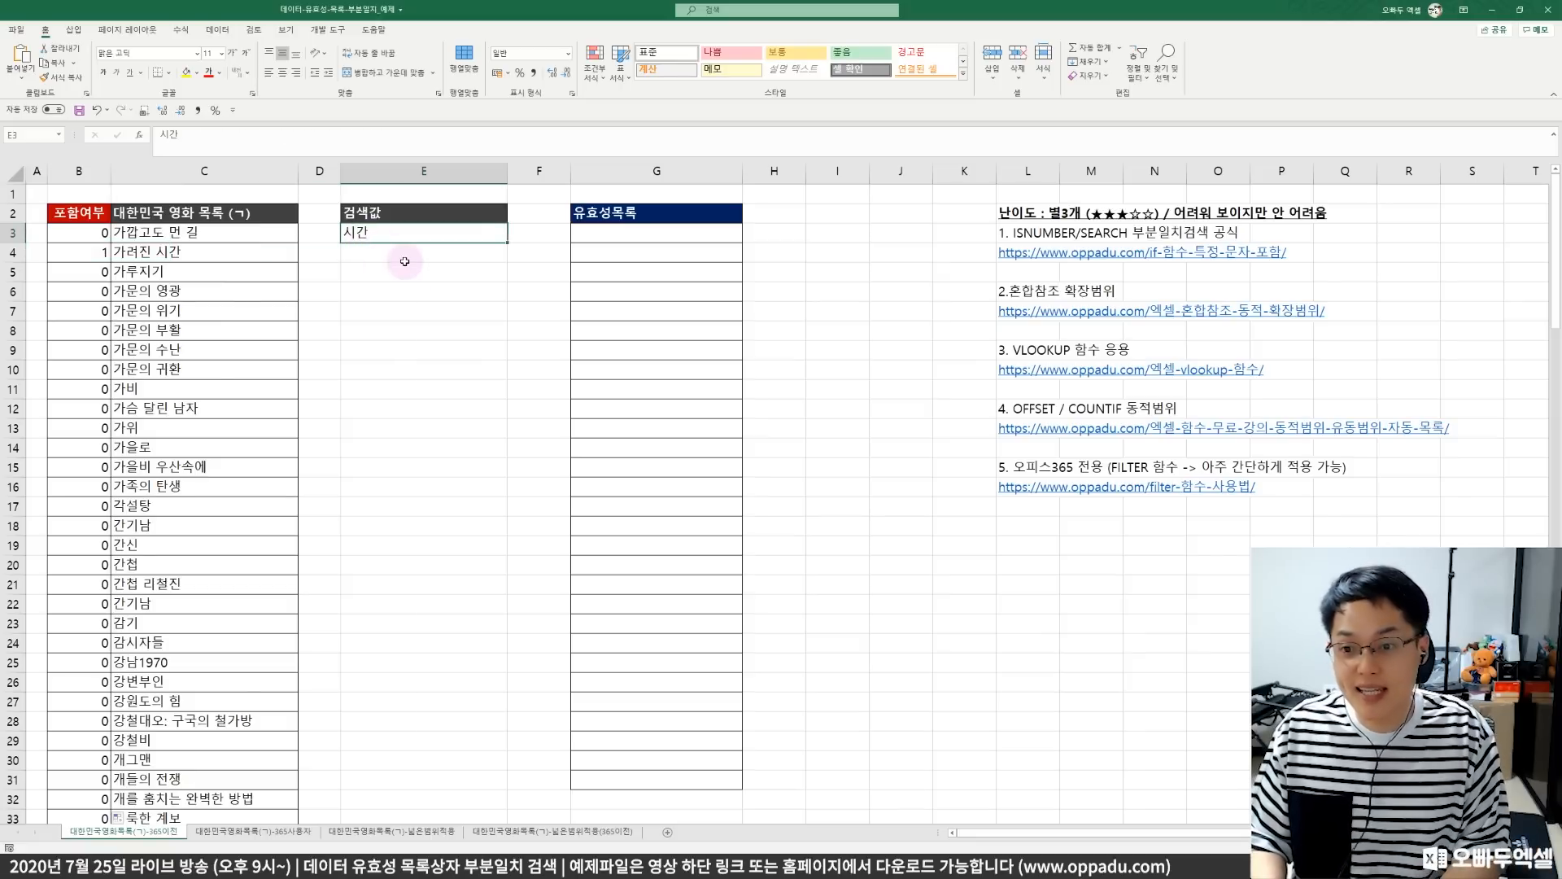
type("RK")
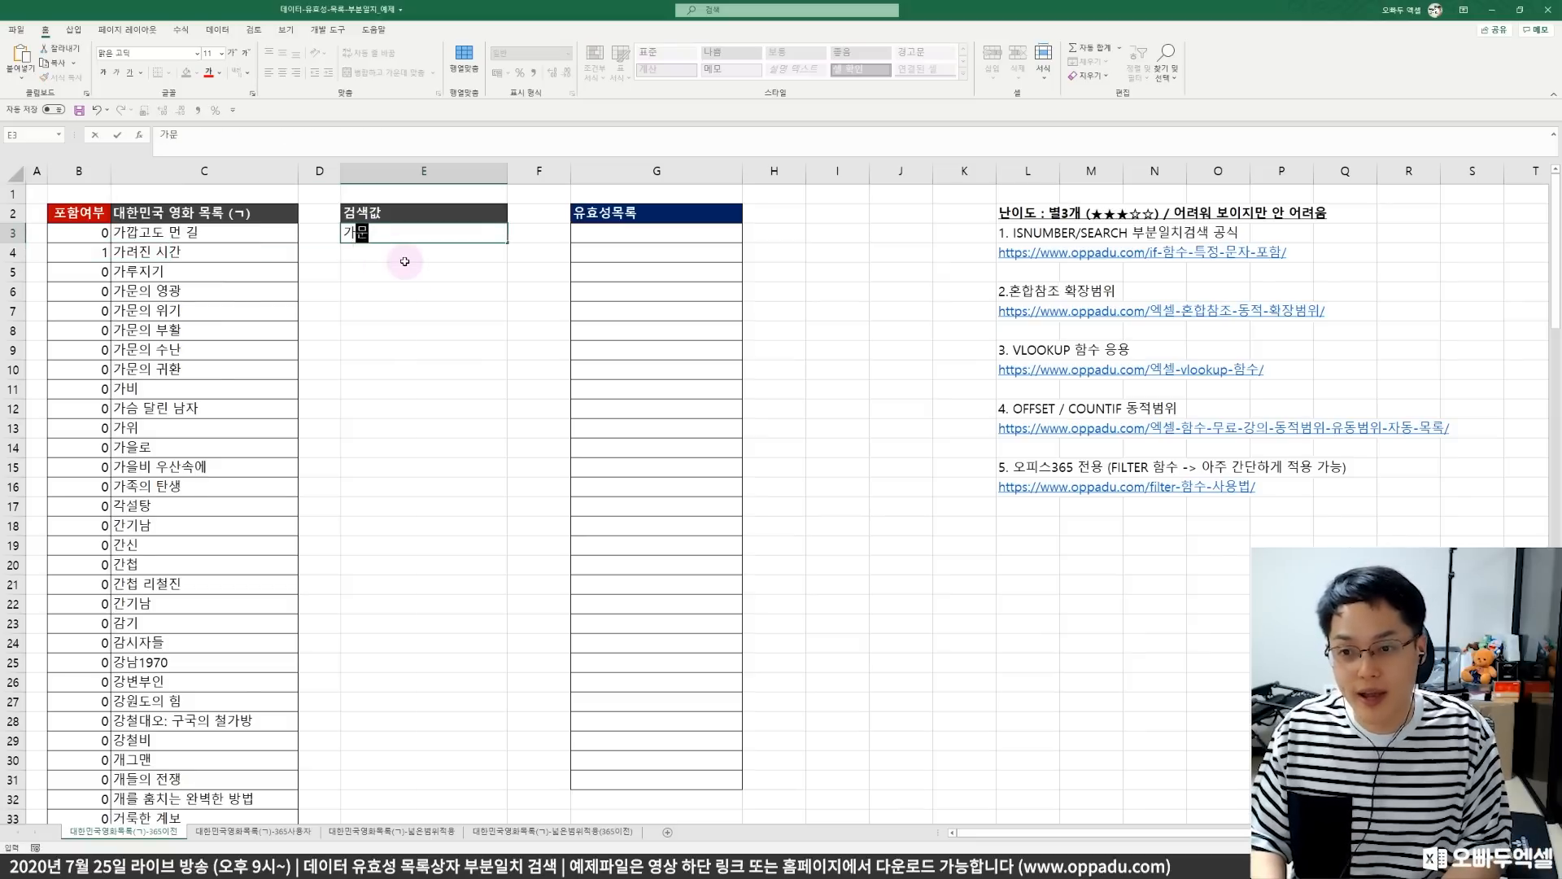
left_click(404, 262)
- Examine the 포함여부 numbers in B6 to B10 beside the titles that contain 가문
left_click(122, 293)
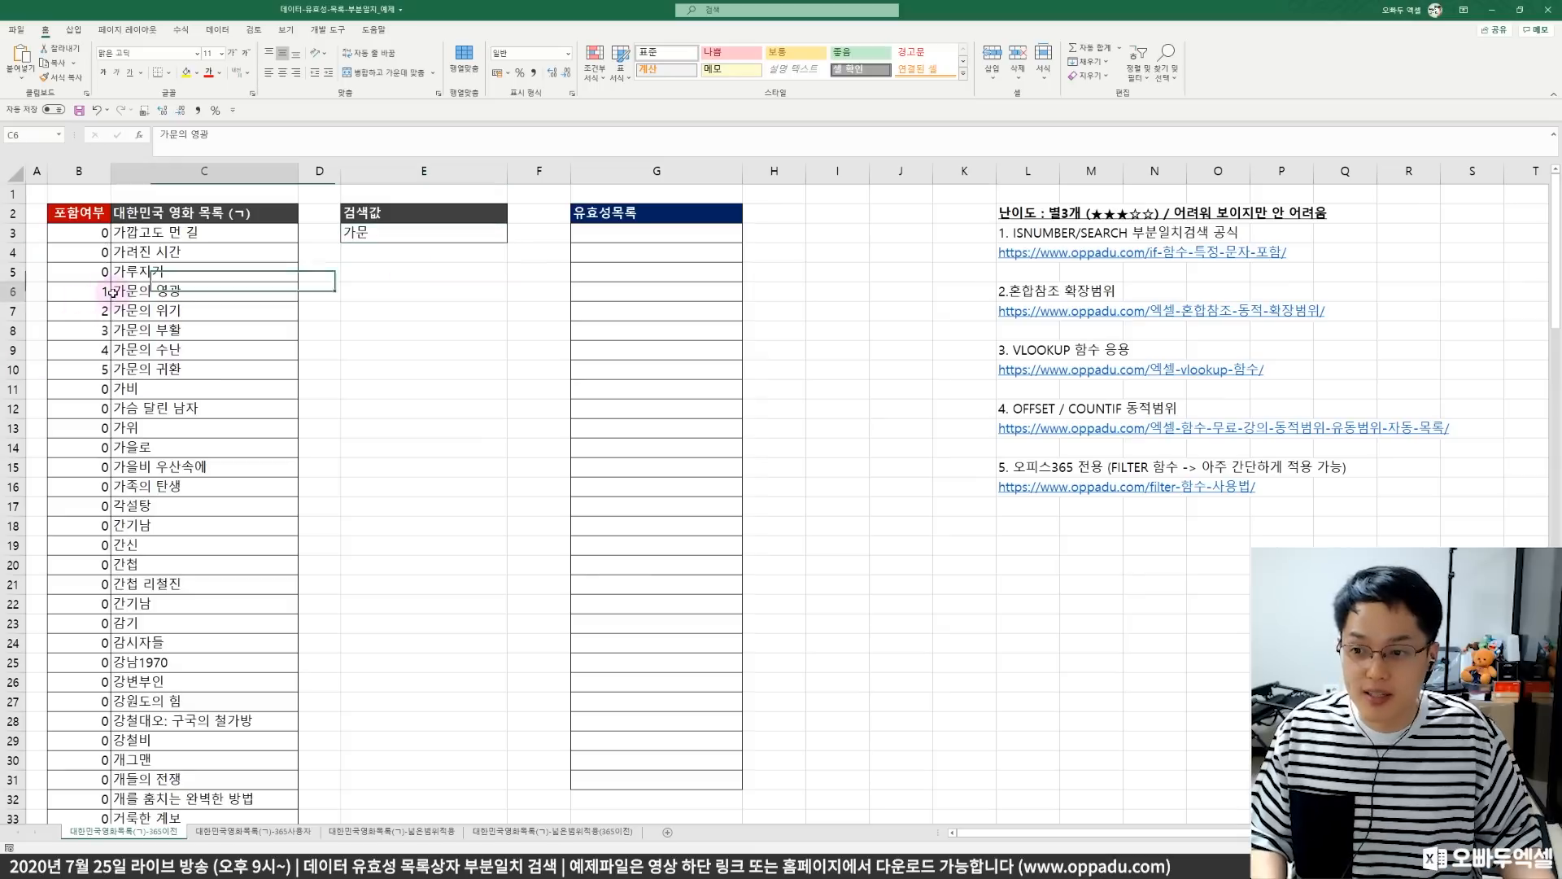
left_click(162, 310)
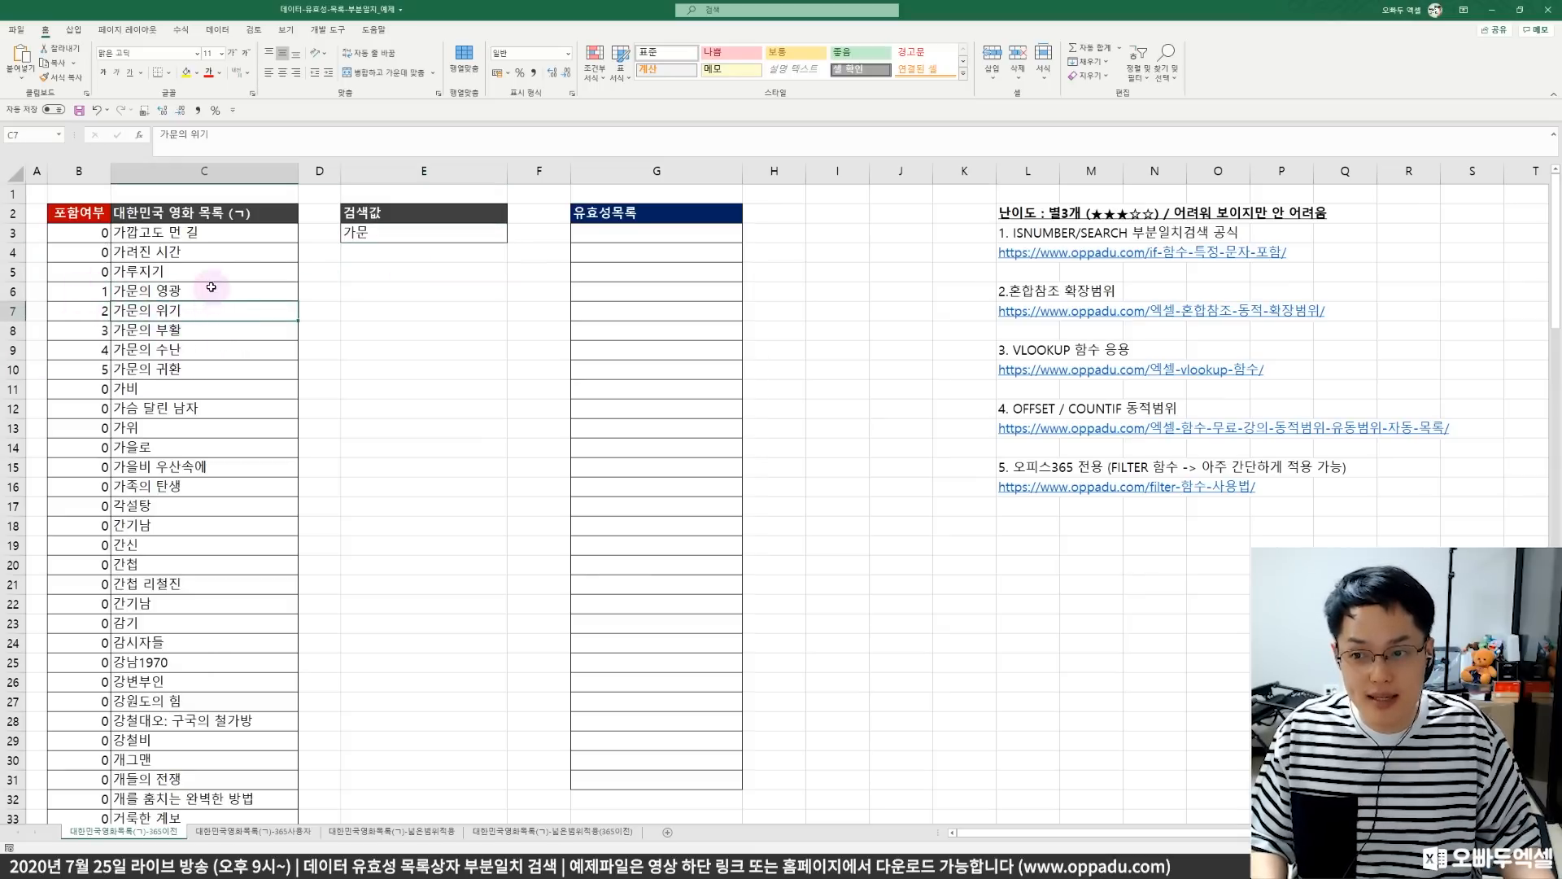
left_click_drag(211, 288, 206, 337)
left_click(149, 291)
left_click(148, 316)
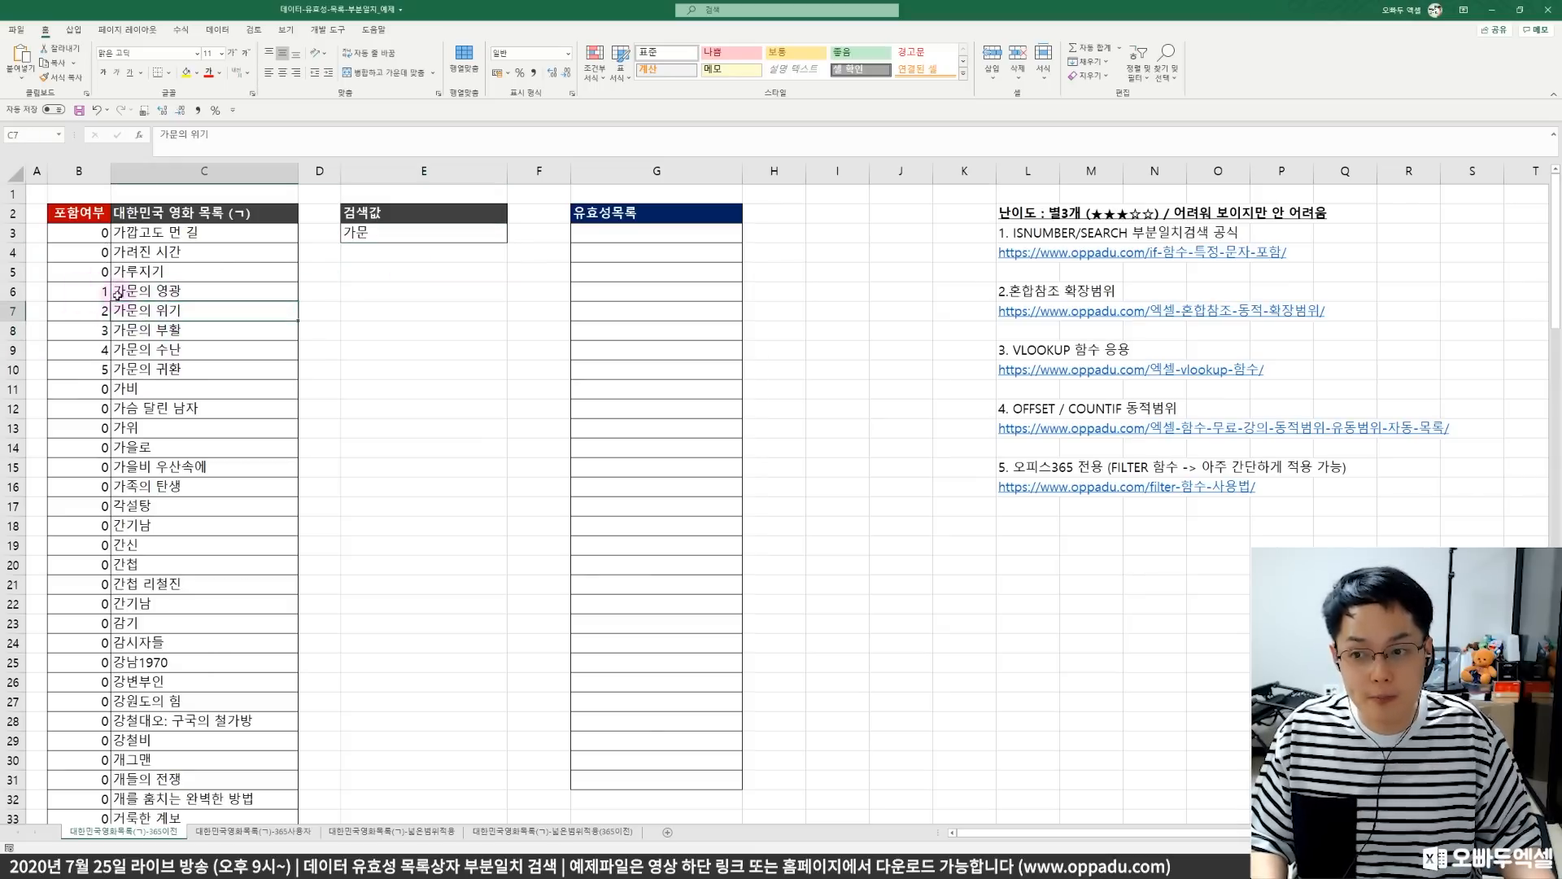
left_click(103, 291)
left_click(102, 310)
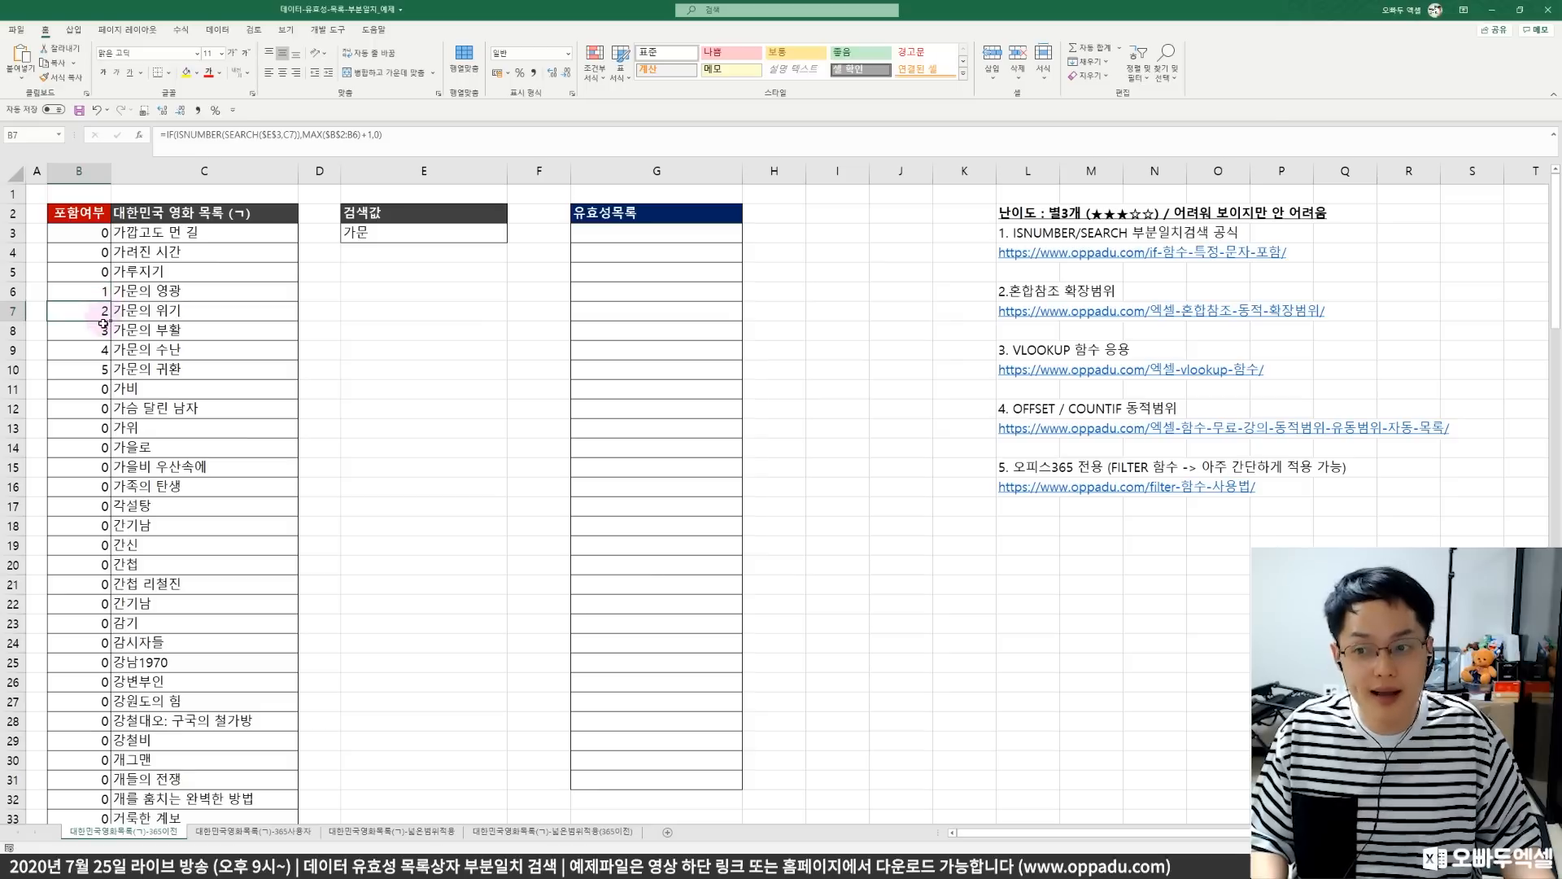
left_click(103, 330)
left_click(103, 349)
left_click(103, 367)
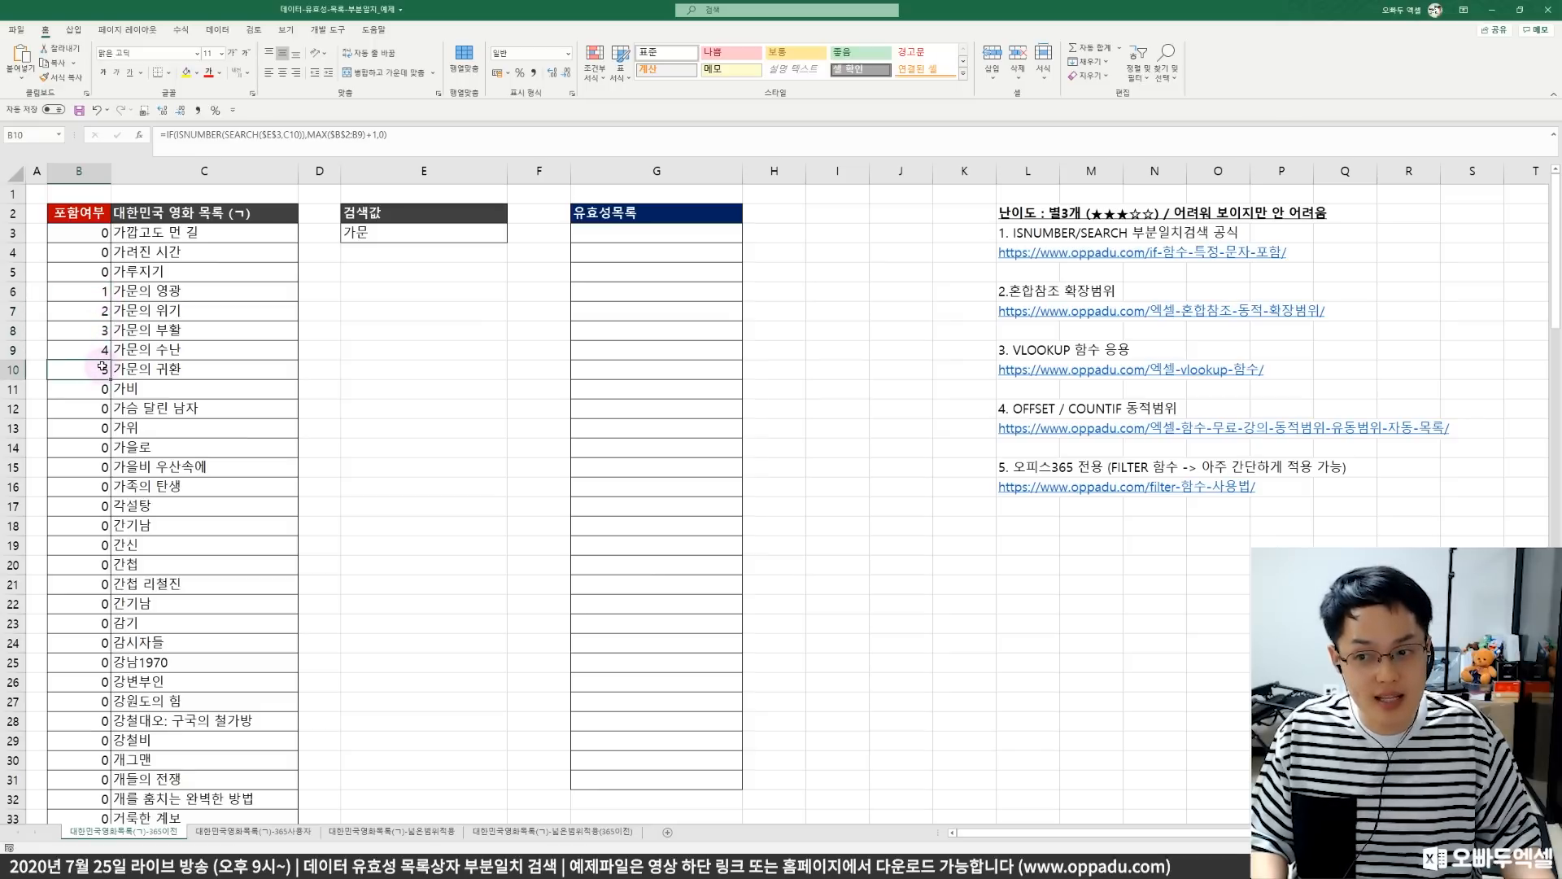
left_click(99, 297)
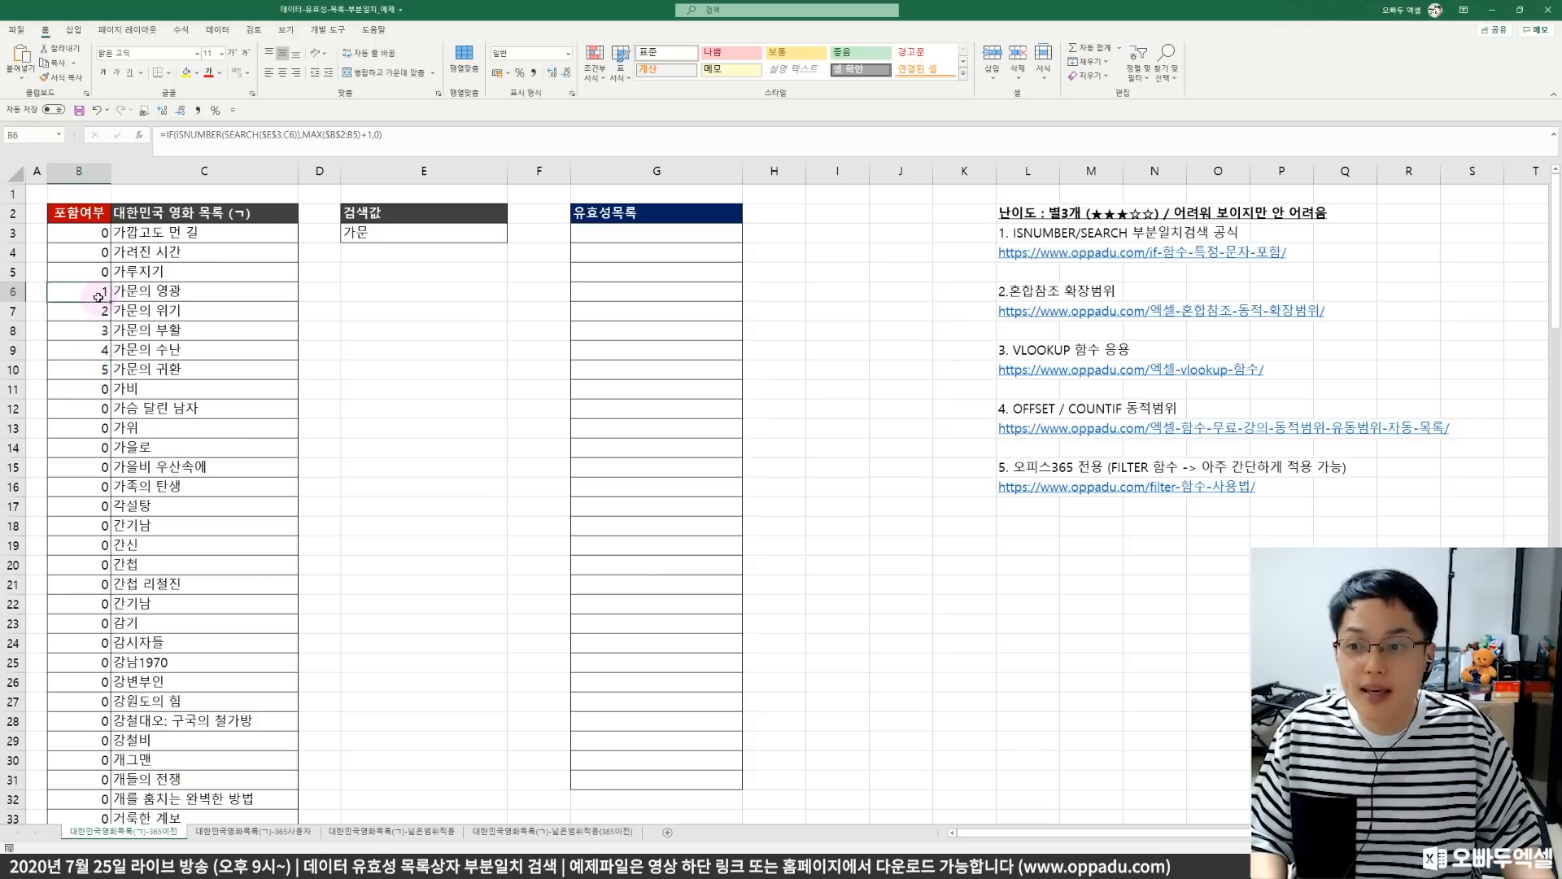
- Examine the MAX($B$2:B5)+1 part of B6's formula and the cells its expanding range covers
double_click(94, 292)
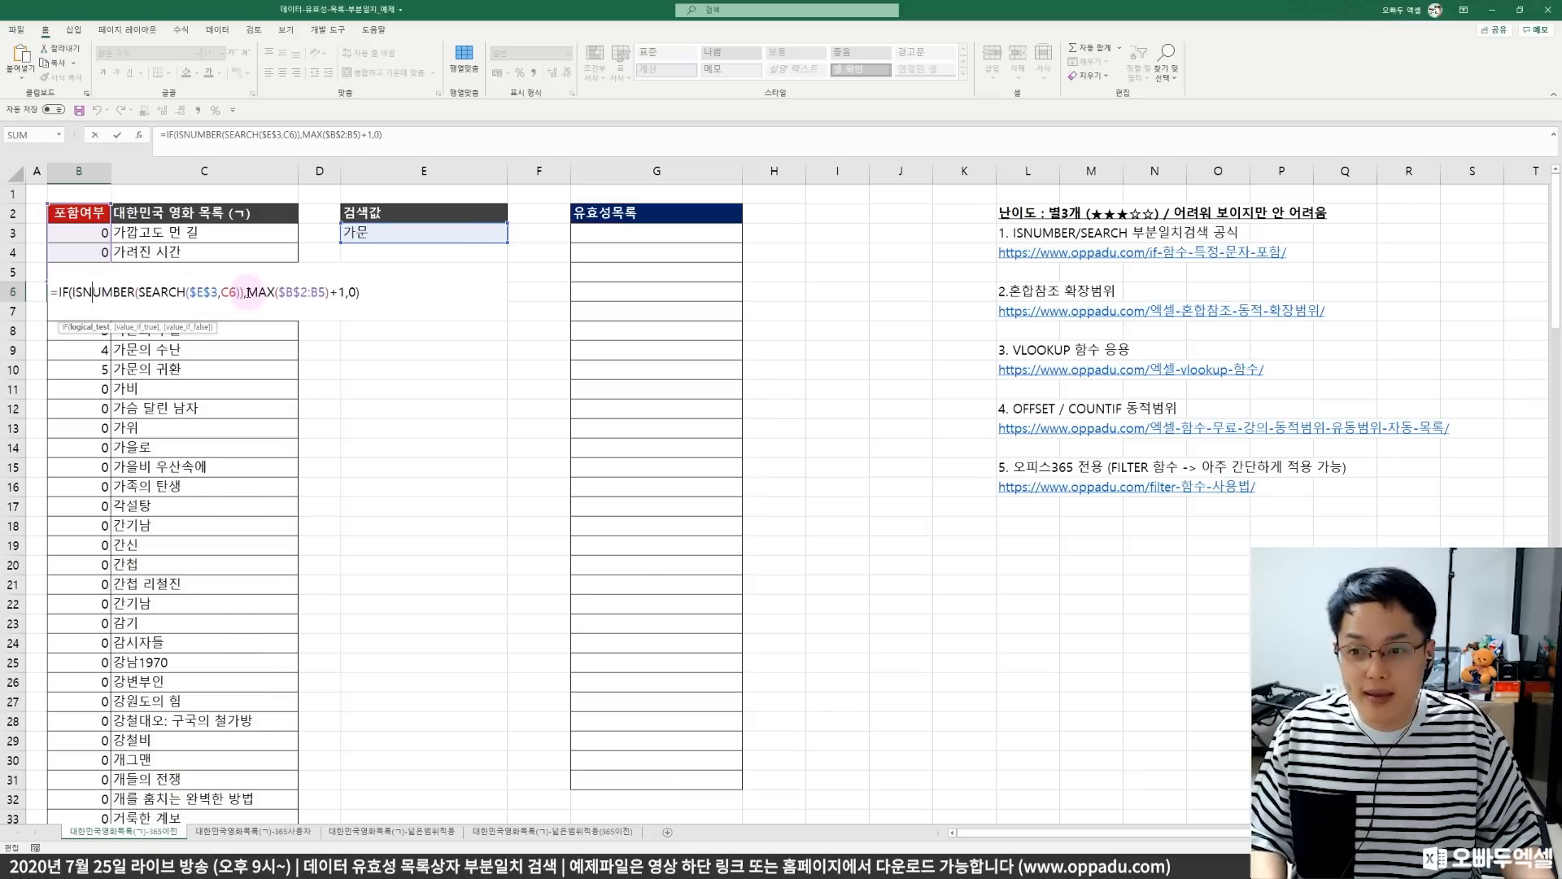
left_click_drag(248, 291, 326, 294)
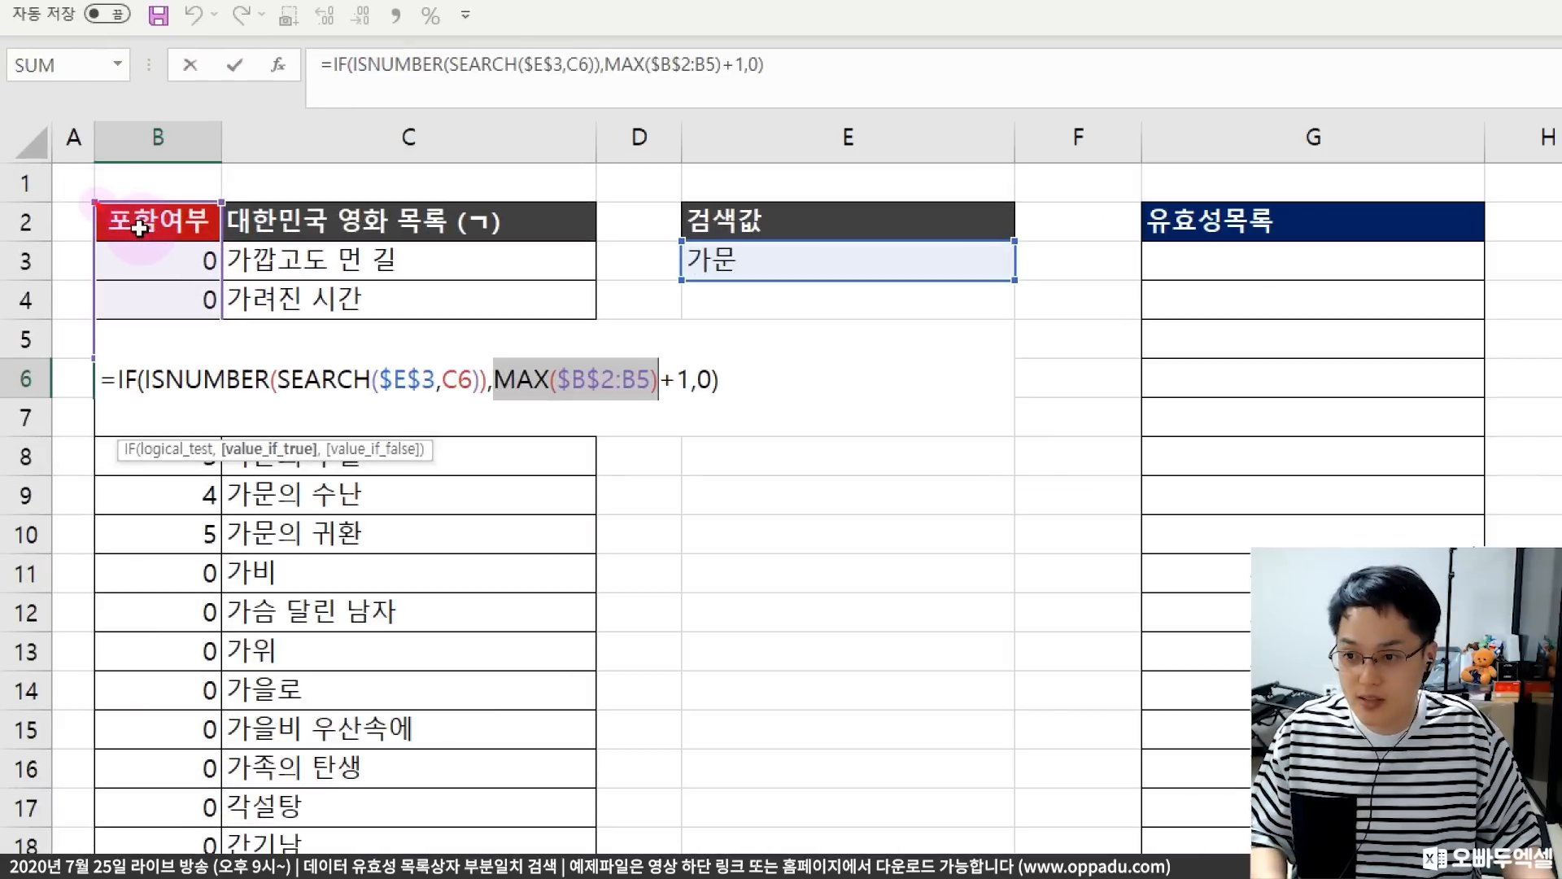
left_click_drag(92, 202, 222, 362)
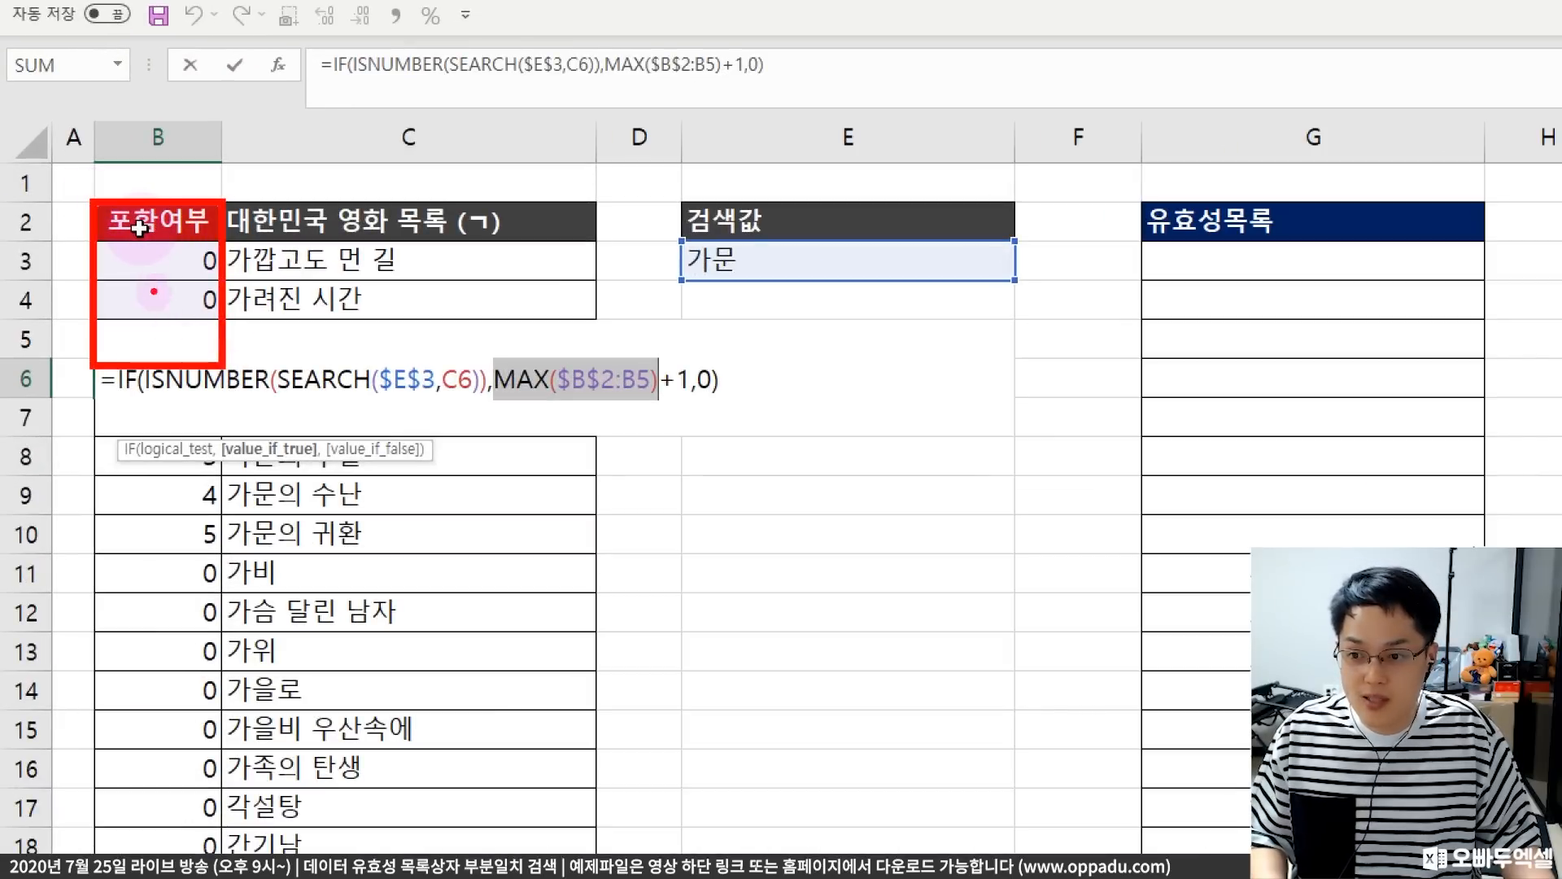
mouse_move(148, 271)
left_mouse_down()
mouse_move(138, 314)
mouse_move(208, 313)
left_mouse_up()
left_click(189, 275)
left_click_drag(181, 301, 210, 311)
left_click_drag(213, 273, 254, 323)
left_click(81, 282)
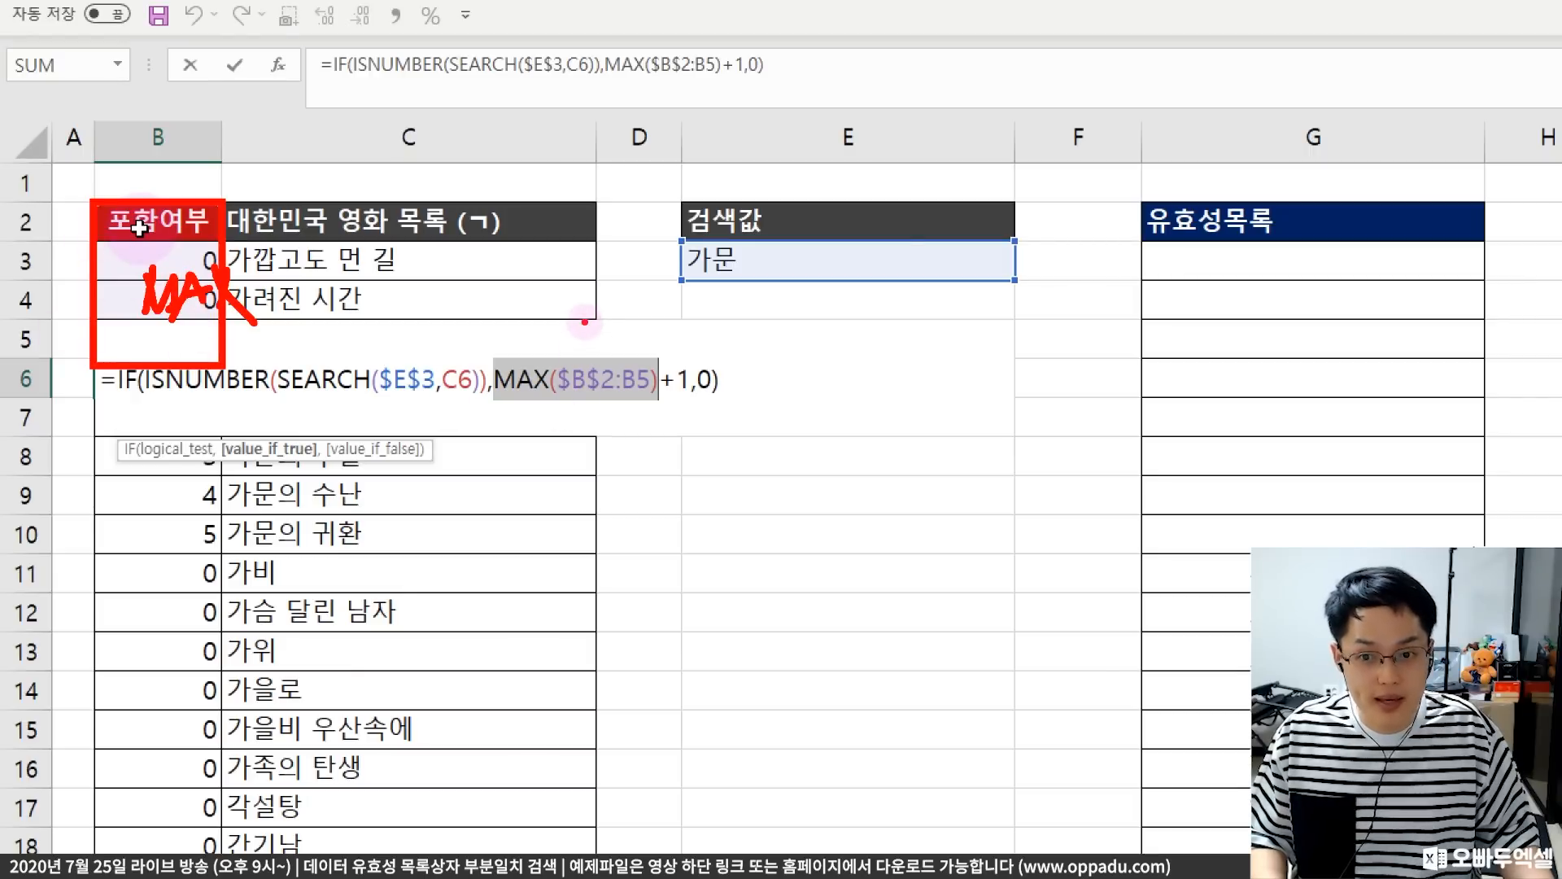
mouse_move(600, 326)
left_mouse_down()
mouse_move(573, 352)
mouse_move(601, 324)
mouse_move(647, 341)
mouse_move(638, 358)
mouse_move(700, 327)
mouse_move(727, 360)
left_mouse_up()
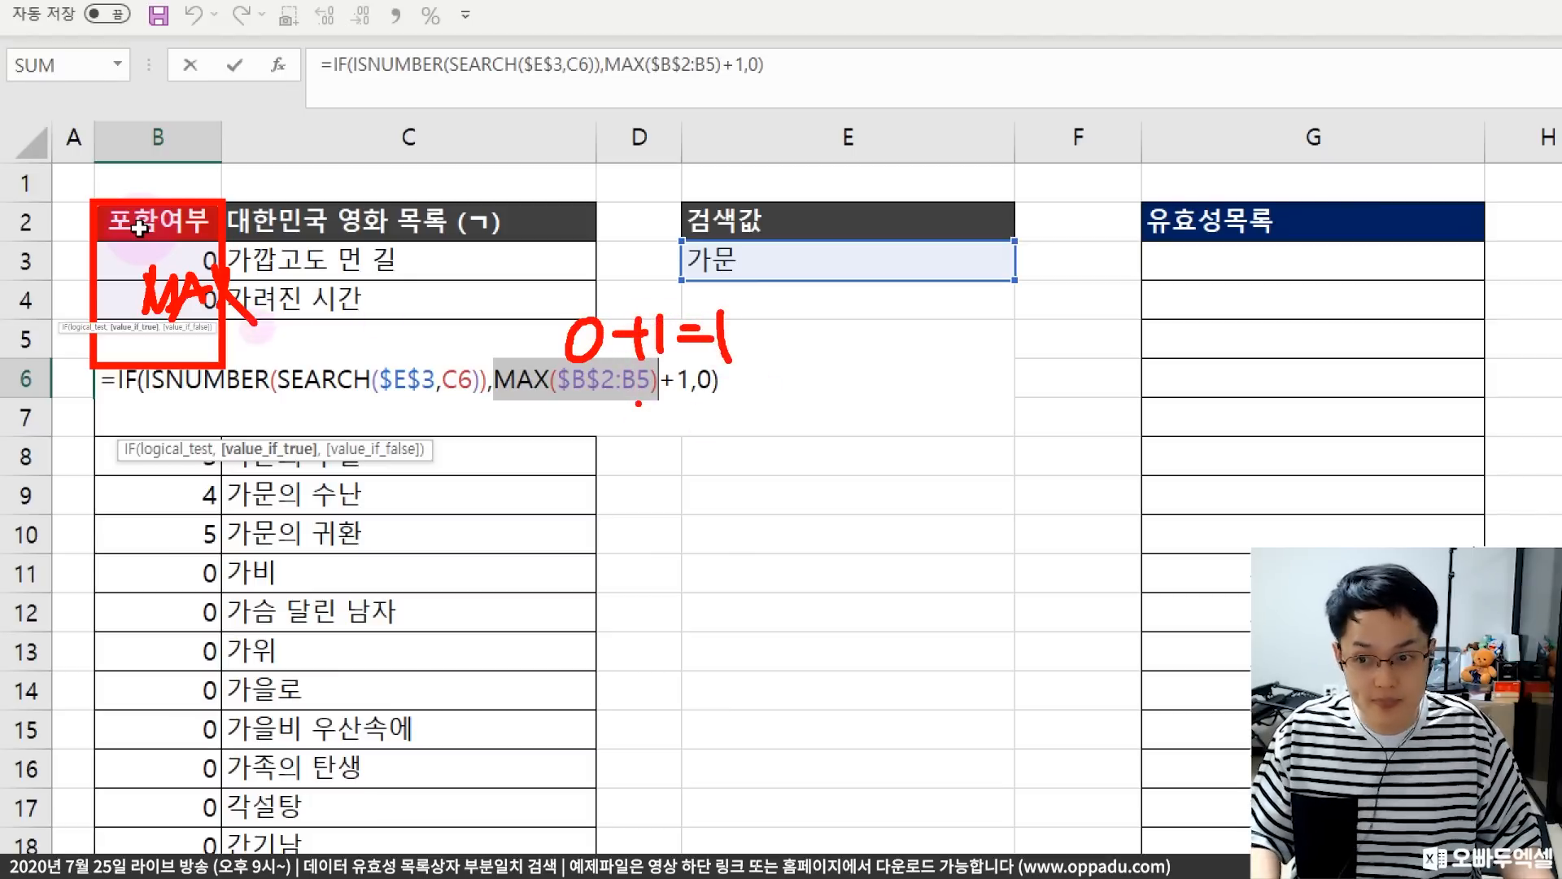
key("Escape")
key("Escape")
- Examine the MAX($B$2:B6)+1 part of B7's formula and the 포함여부 cells its expanding range covers
left_click(196, 417)
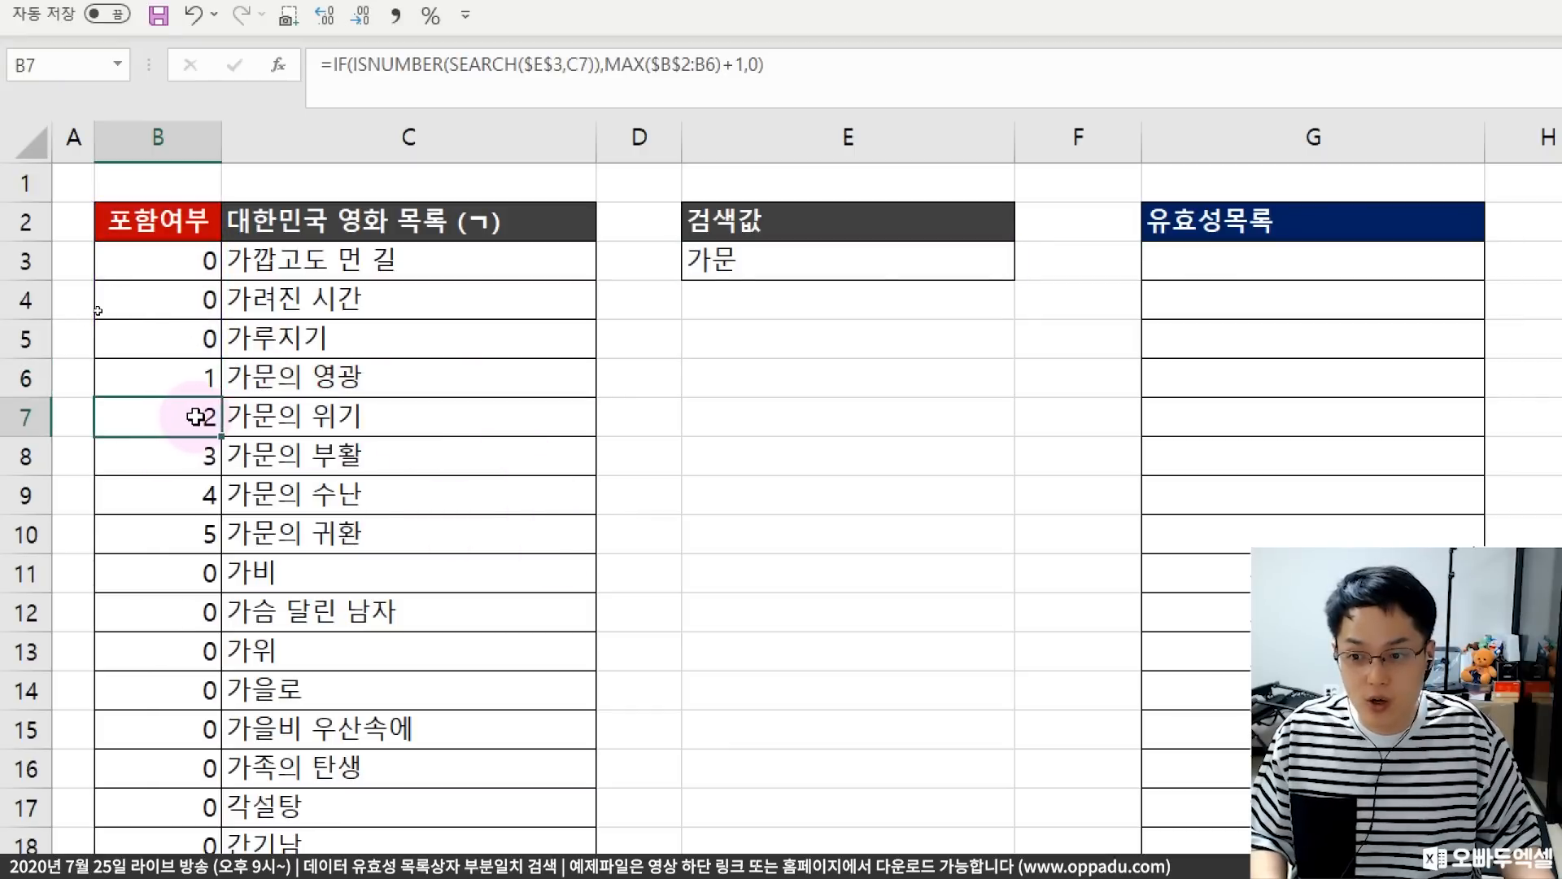
key("Right")
double_click(198, 415)
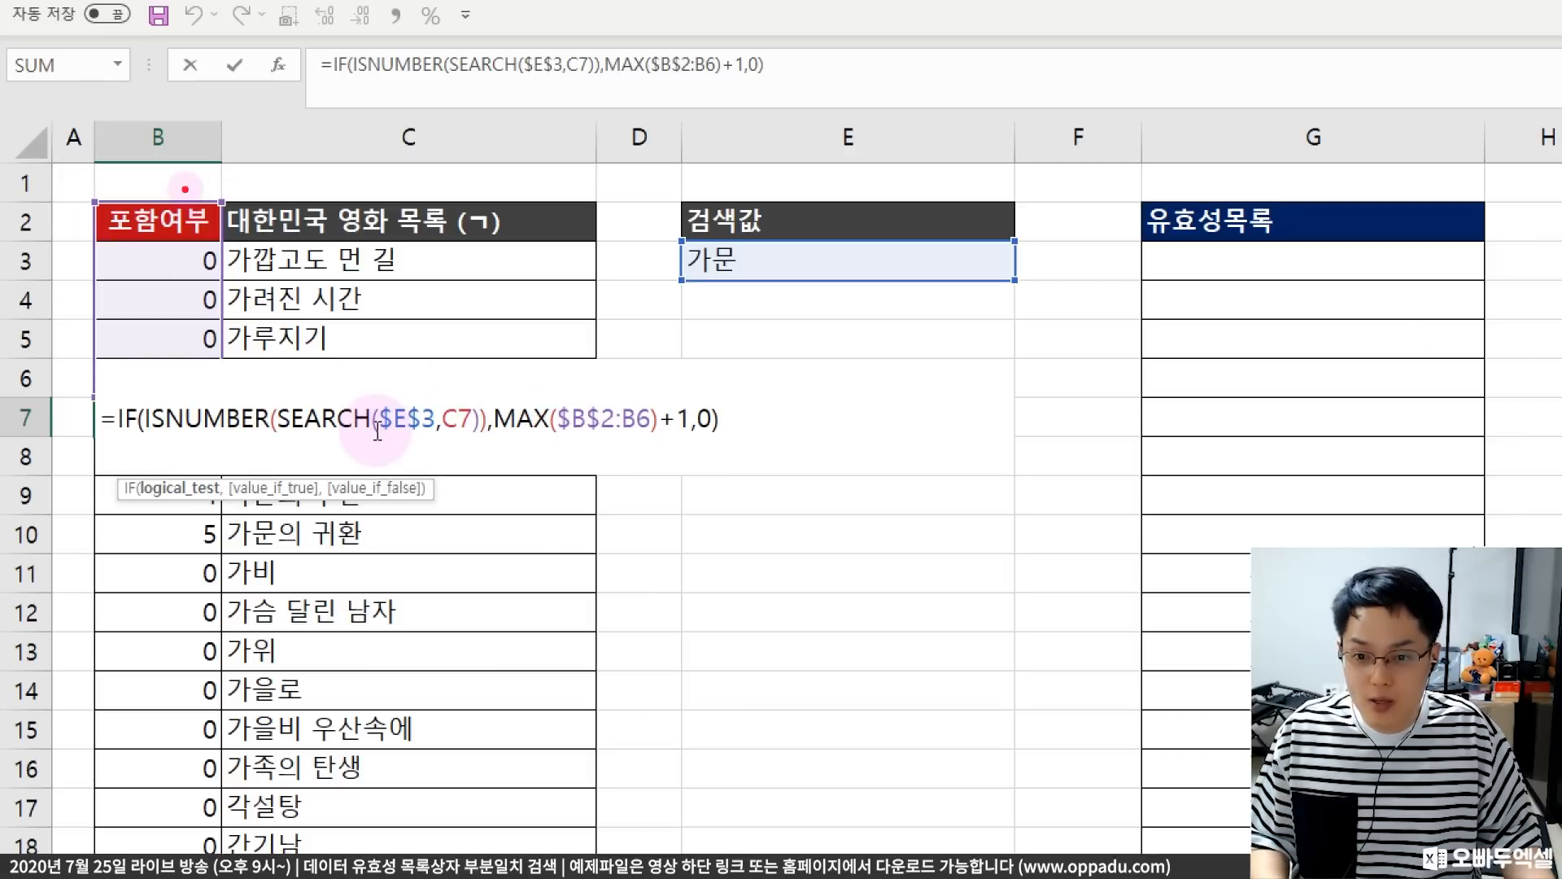
mouse_move(92, 201)
left_mouse_down()
mouse_move(228, 366)
mouse_move(227, 399)
left_mouse_up()
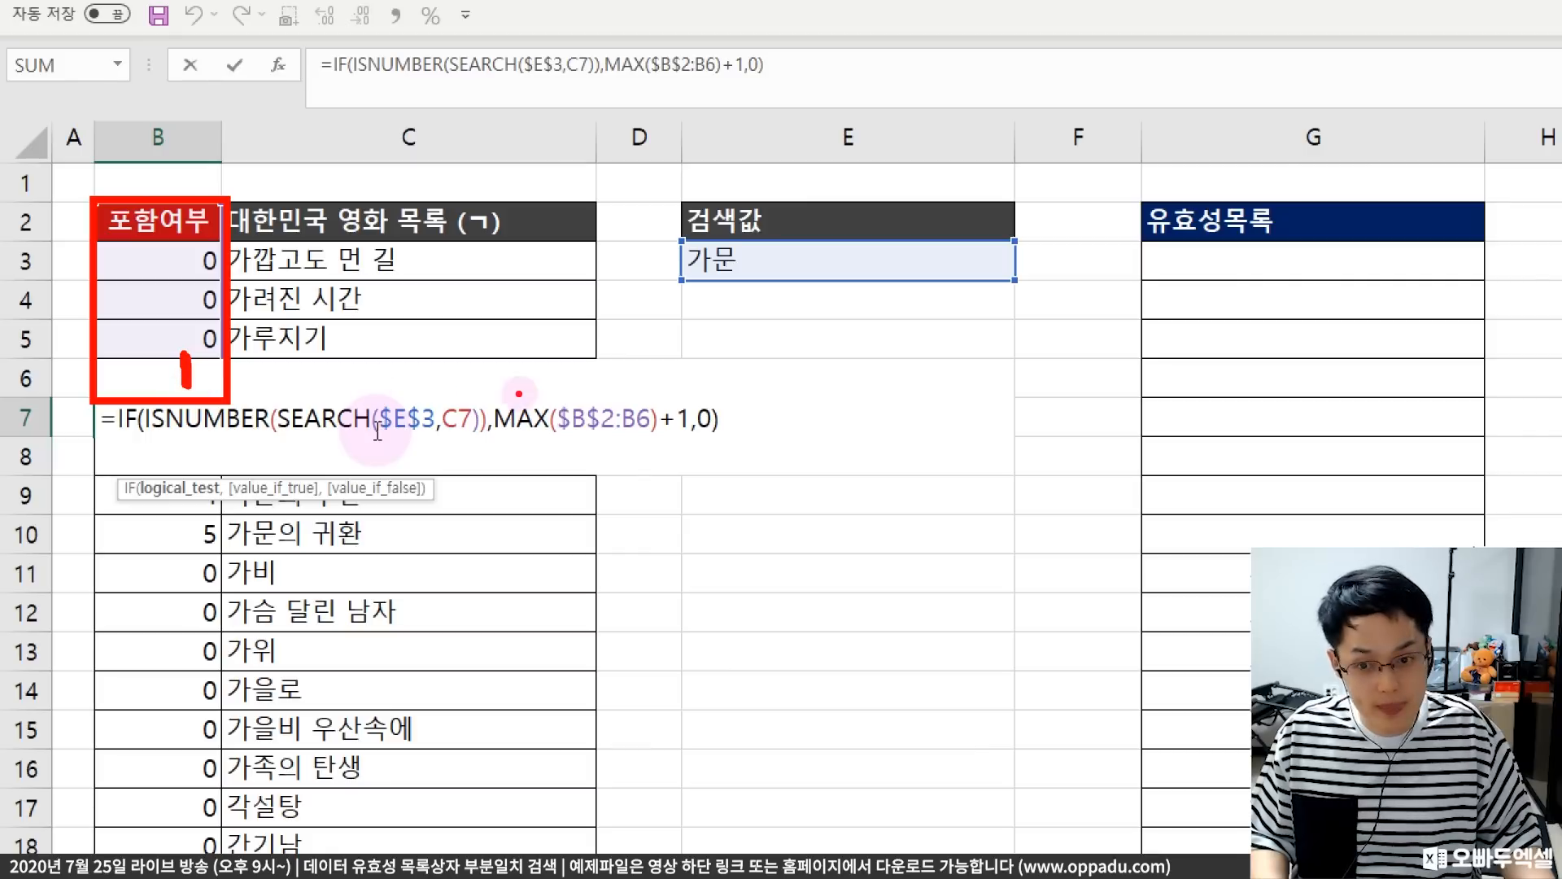
left_click_drag(489, 404, 645, 434)
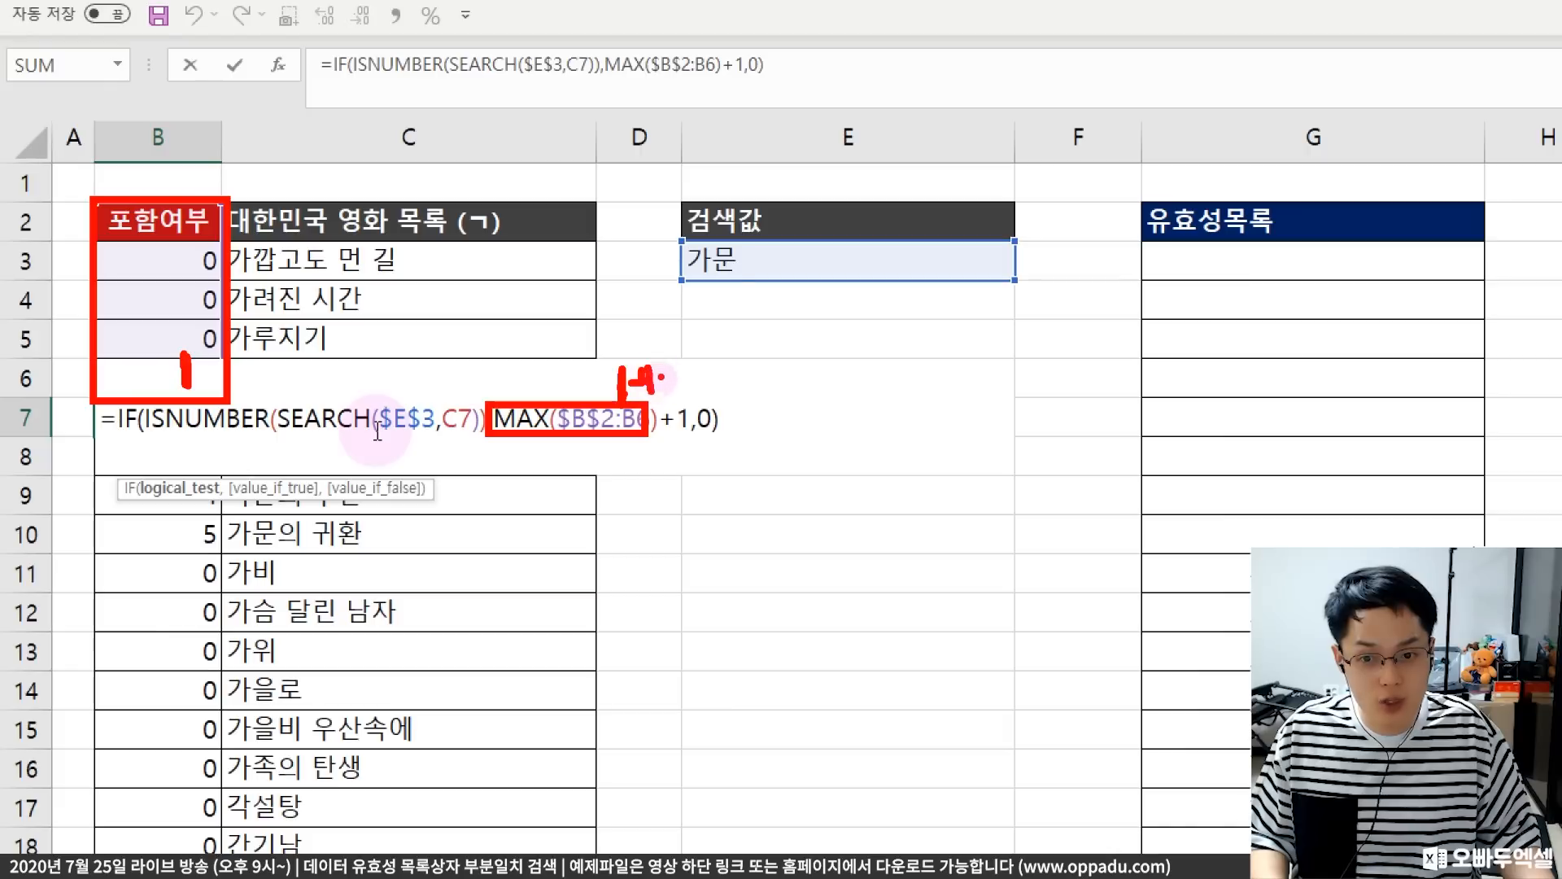
mouse_move(660, 377)
left_mouse_down()
mouse_move(708, 366)
mouse_move(722, 397)
left_mouse_up()
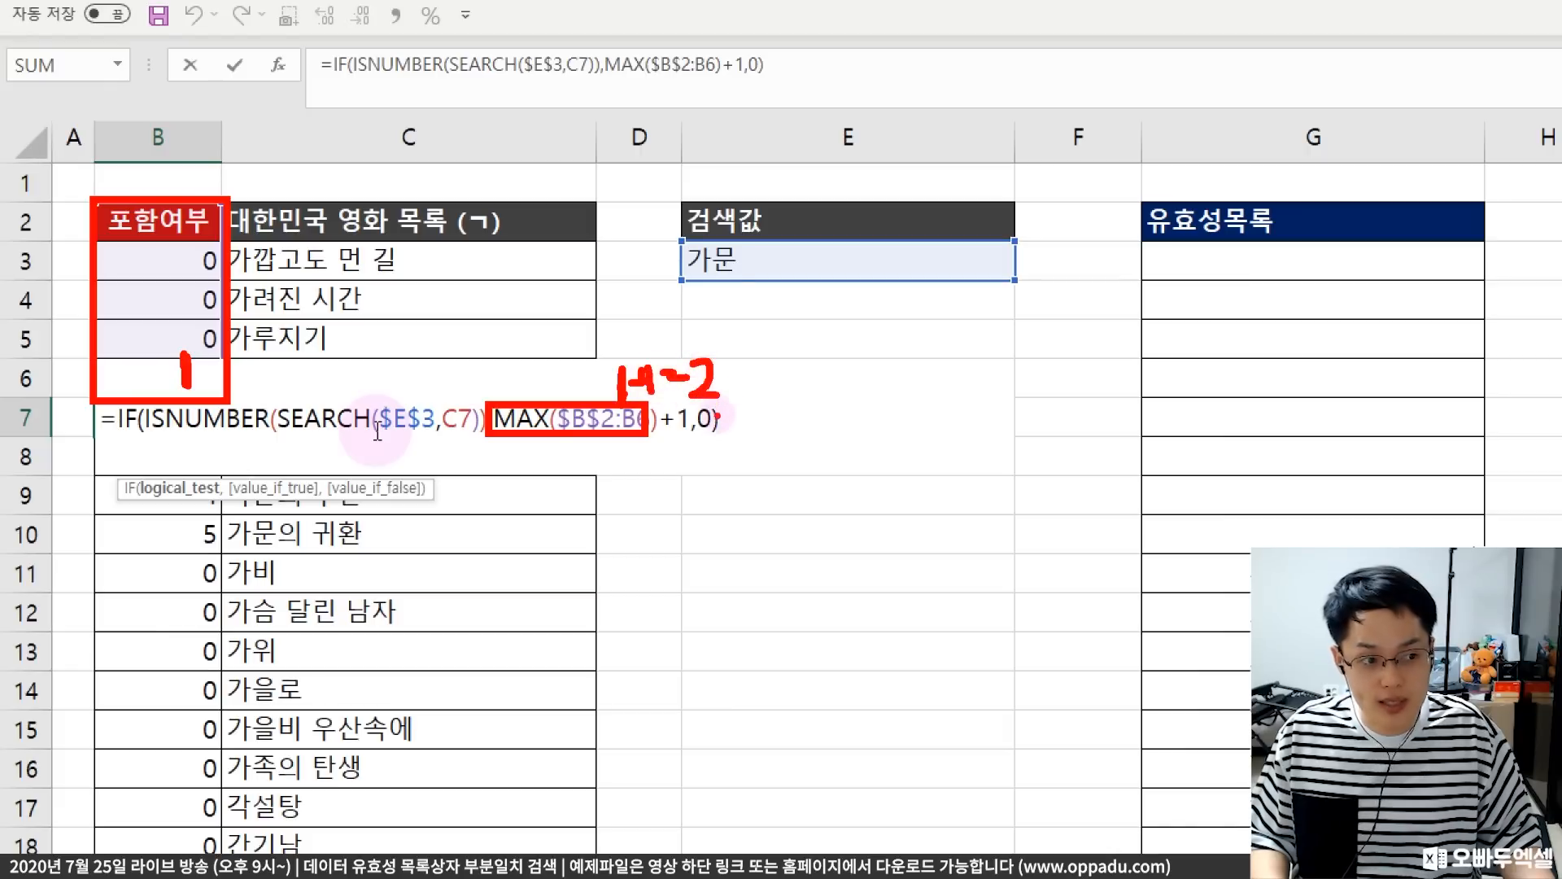
key("Escape")
key("Escape")
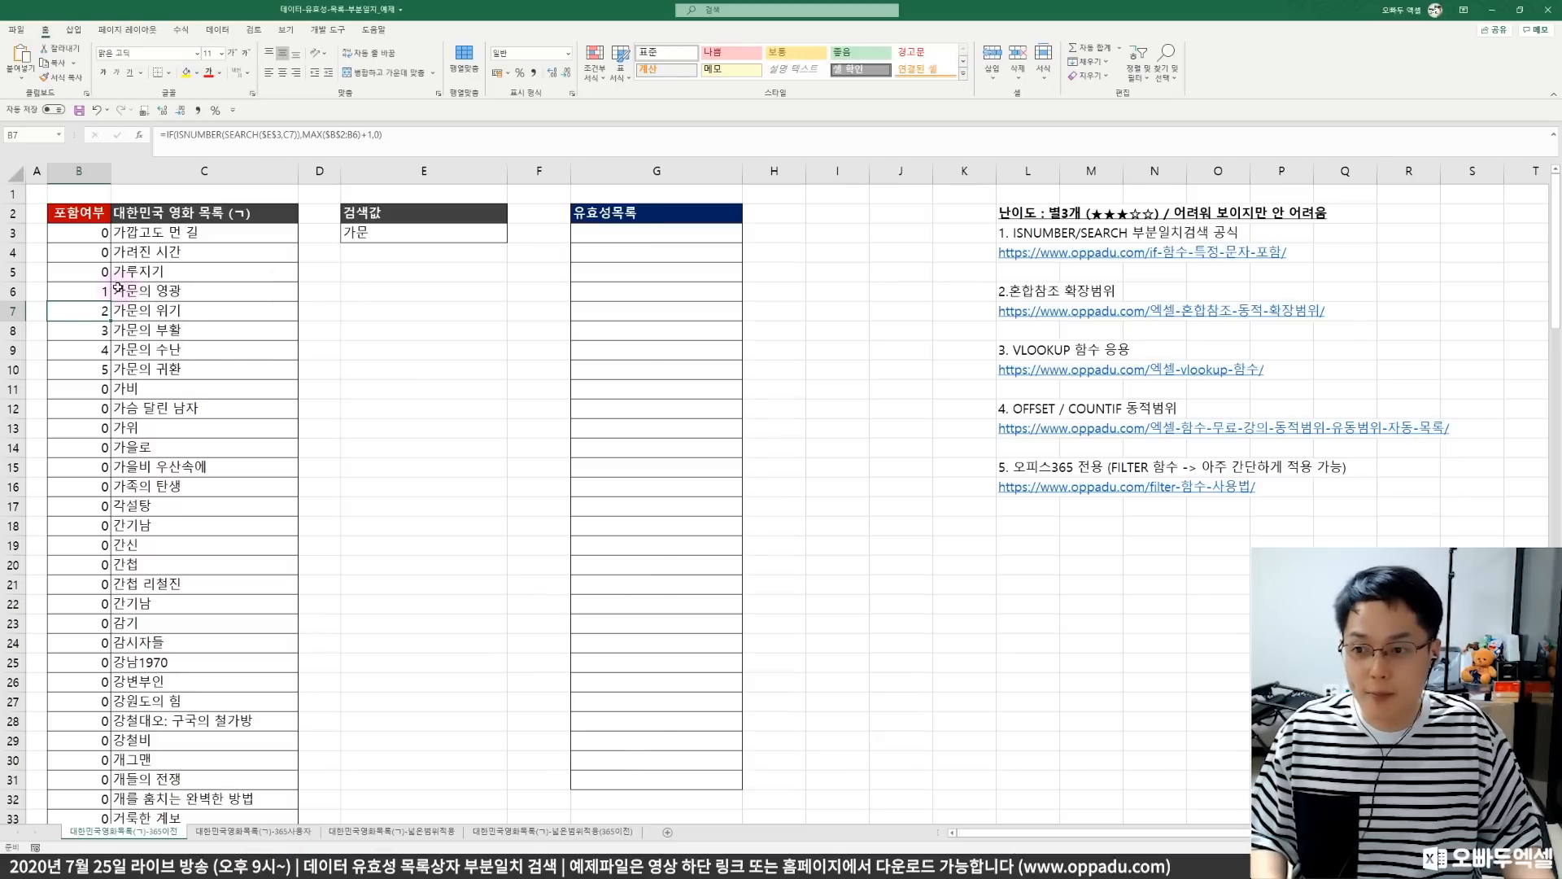
left_click_drag(187, 378, 187, 495)
left_click(197, 312)
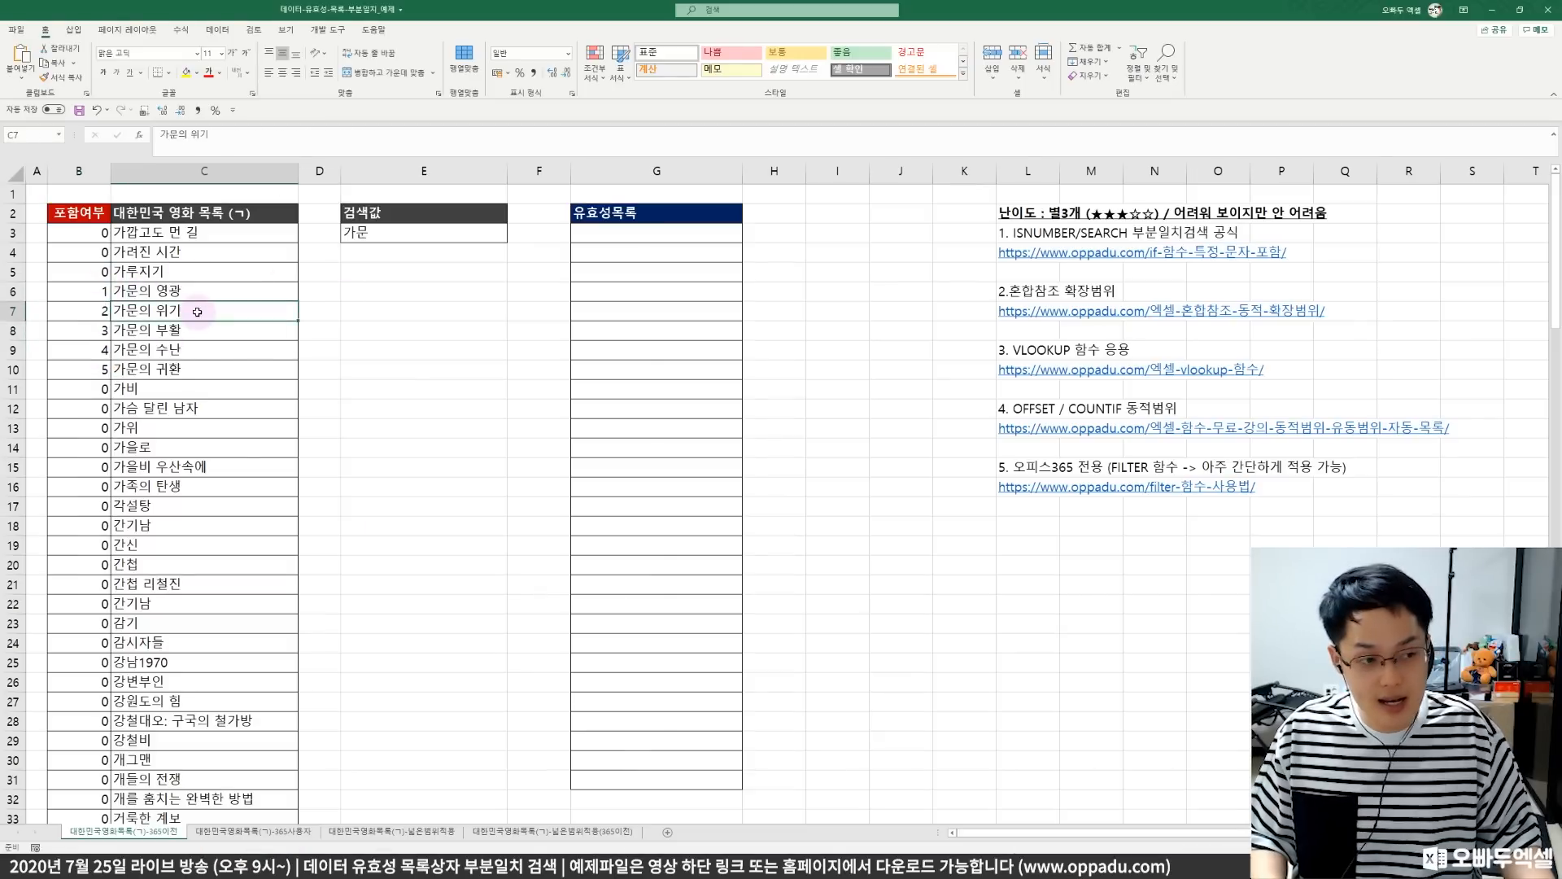
left_click(370, 234)
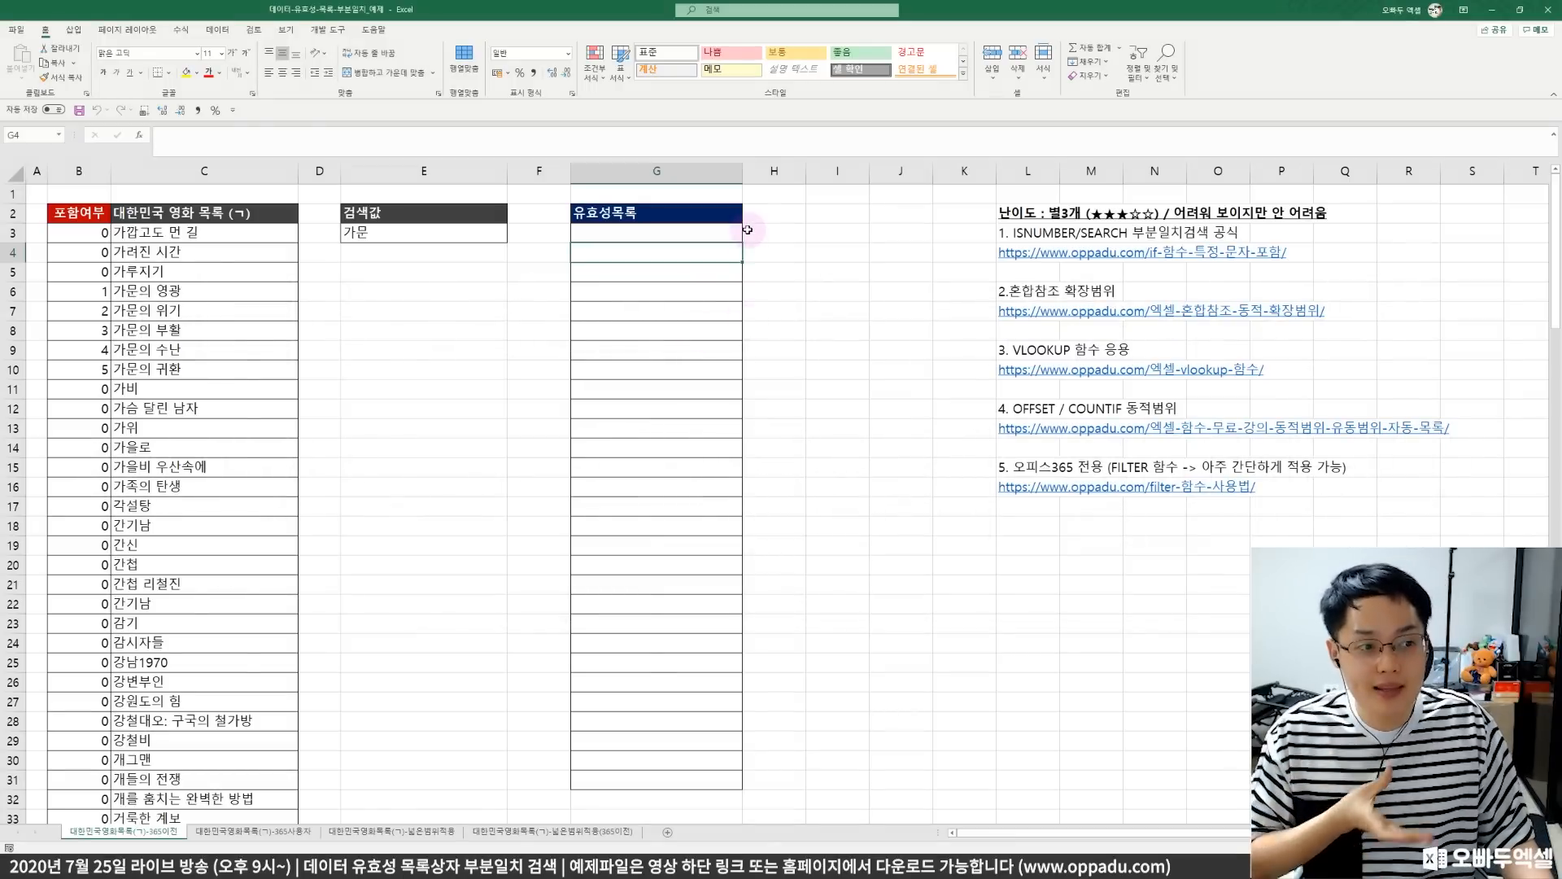
- Enter =ROWS as plain text in H3 beside the 유효성목록 column
left_click(775, 232)
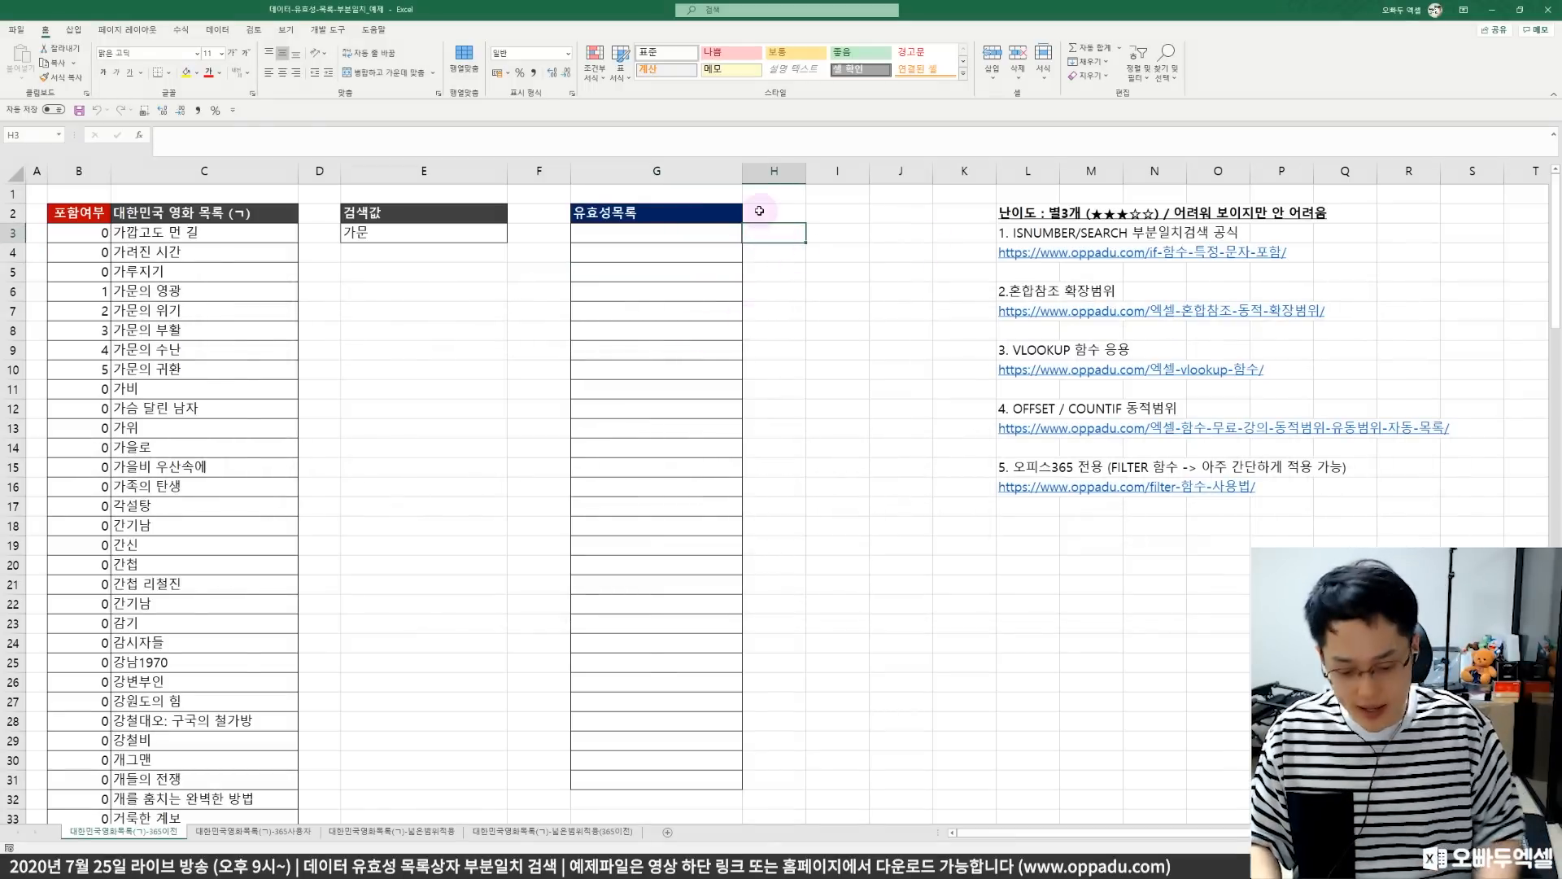
type("'=ROWS")
key("Return")
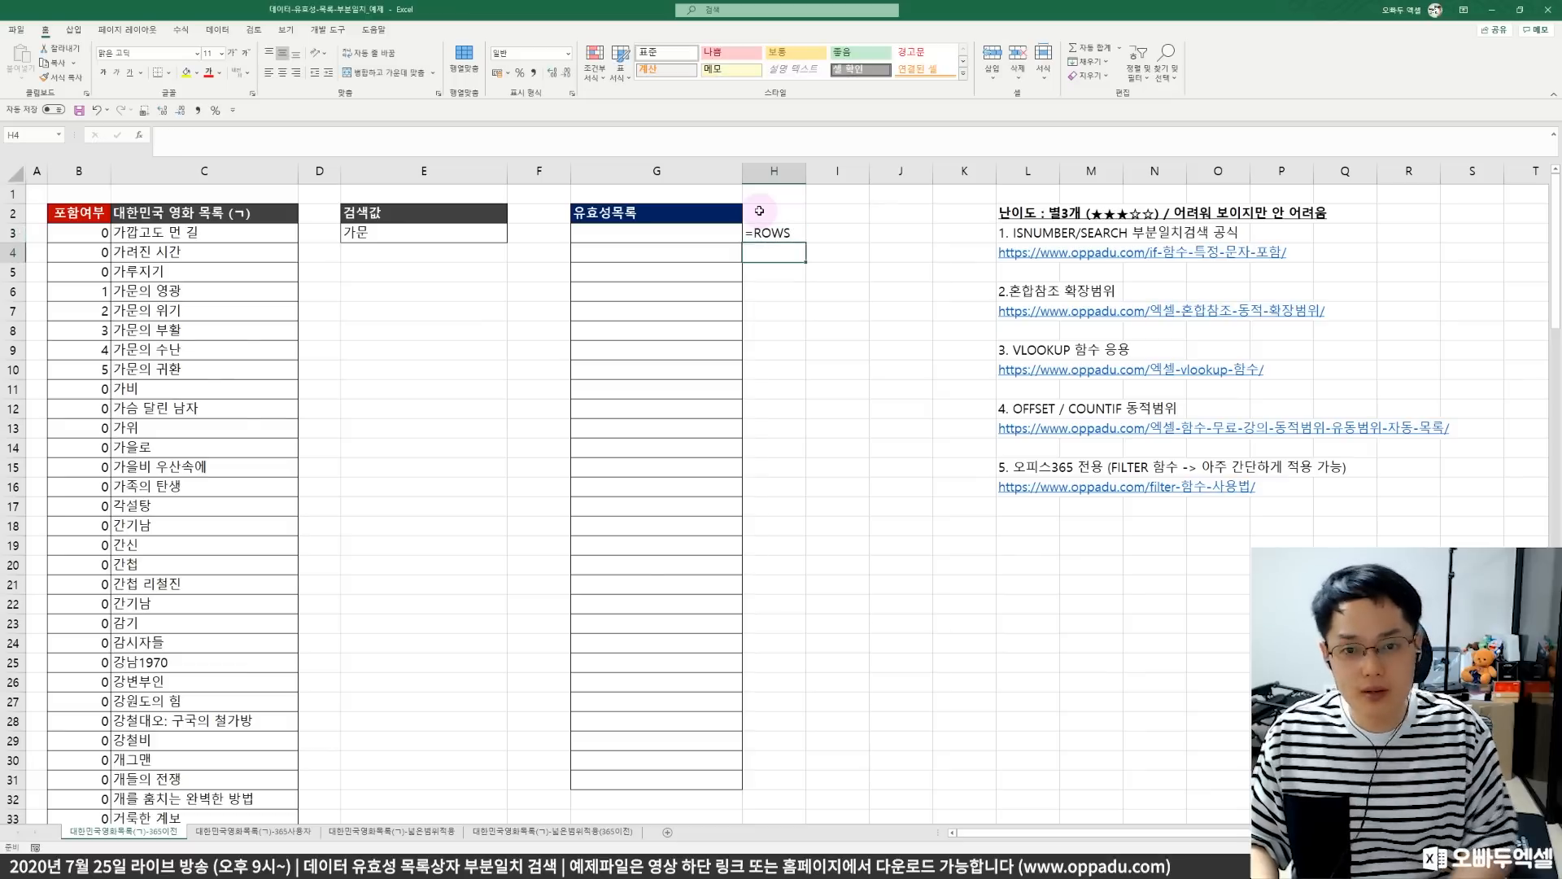
- Try out the ROWS function in F3 with =ROWS(E3:E7), examine its range, and clear the test cell
key("Up")
key("Left")
key("Left")
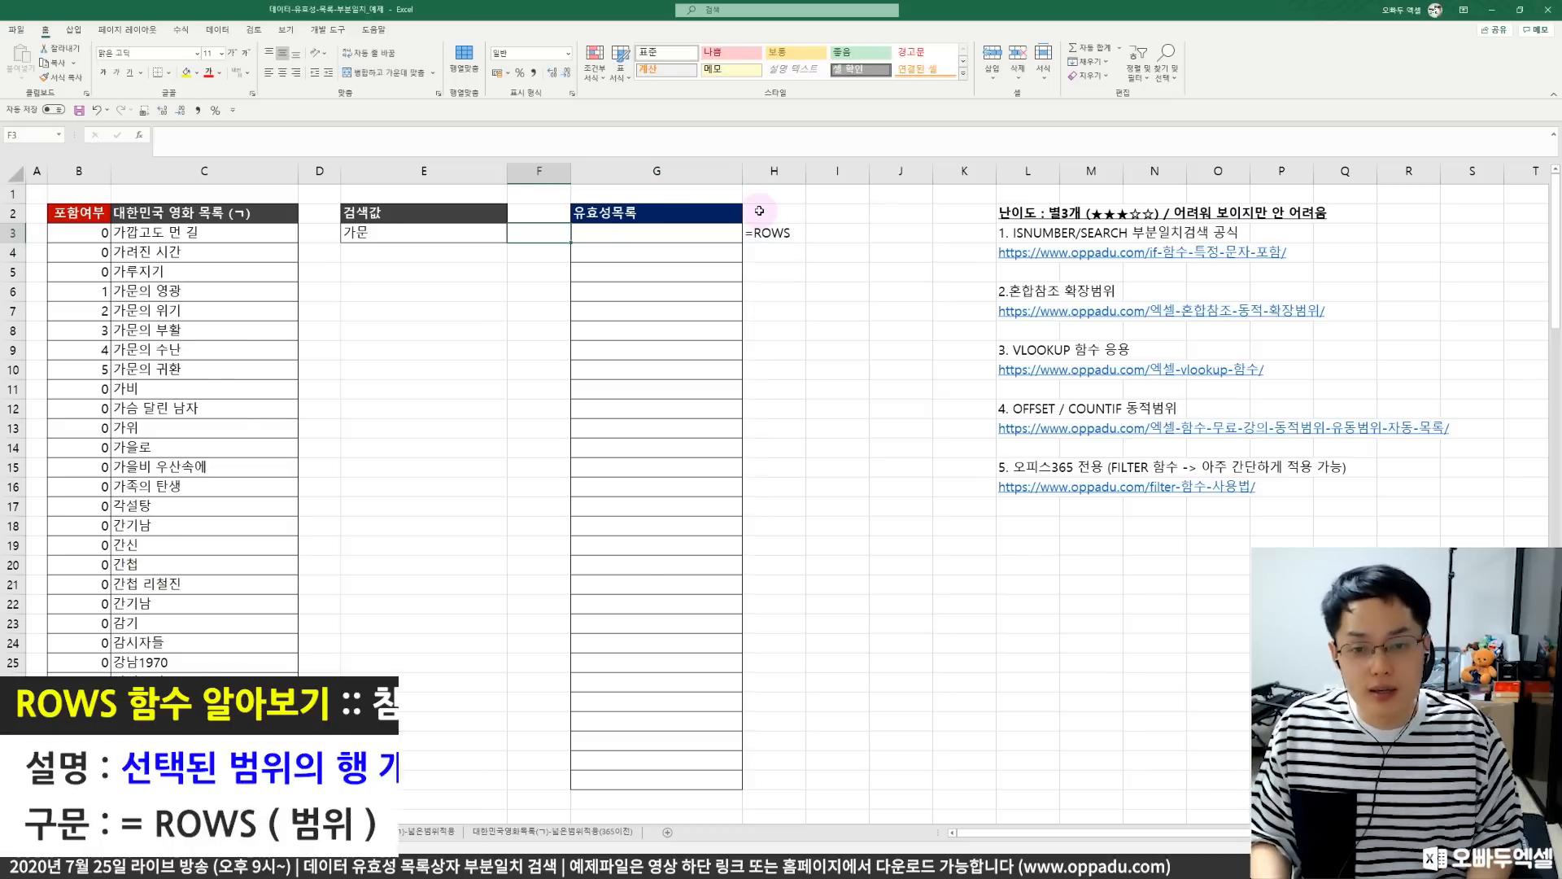
type("=ROWS(")
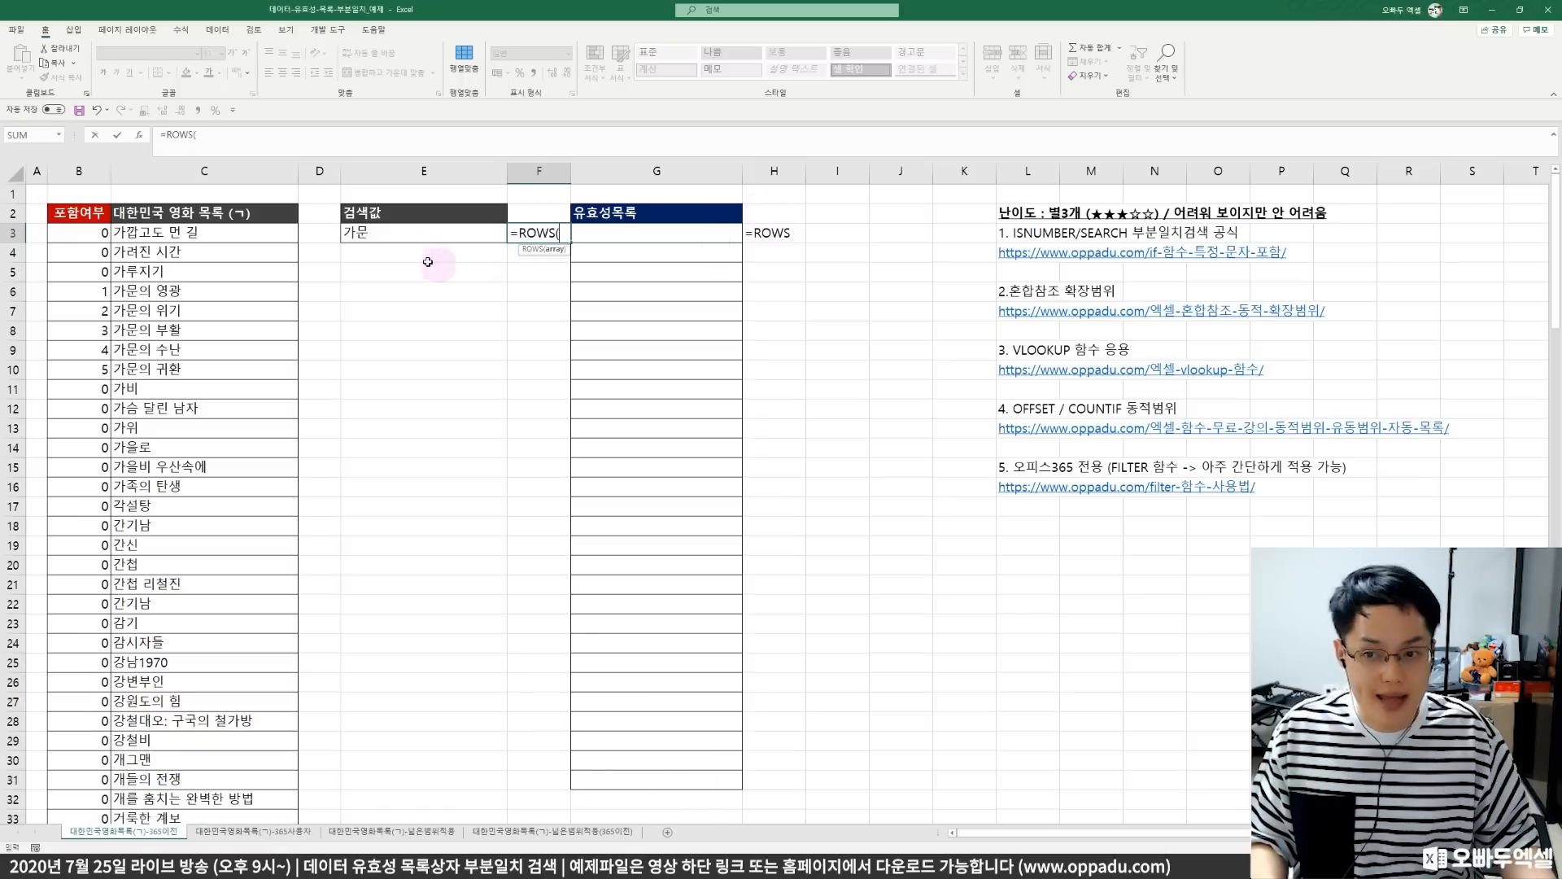
left_click_drag(397, 233, 386, 293)
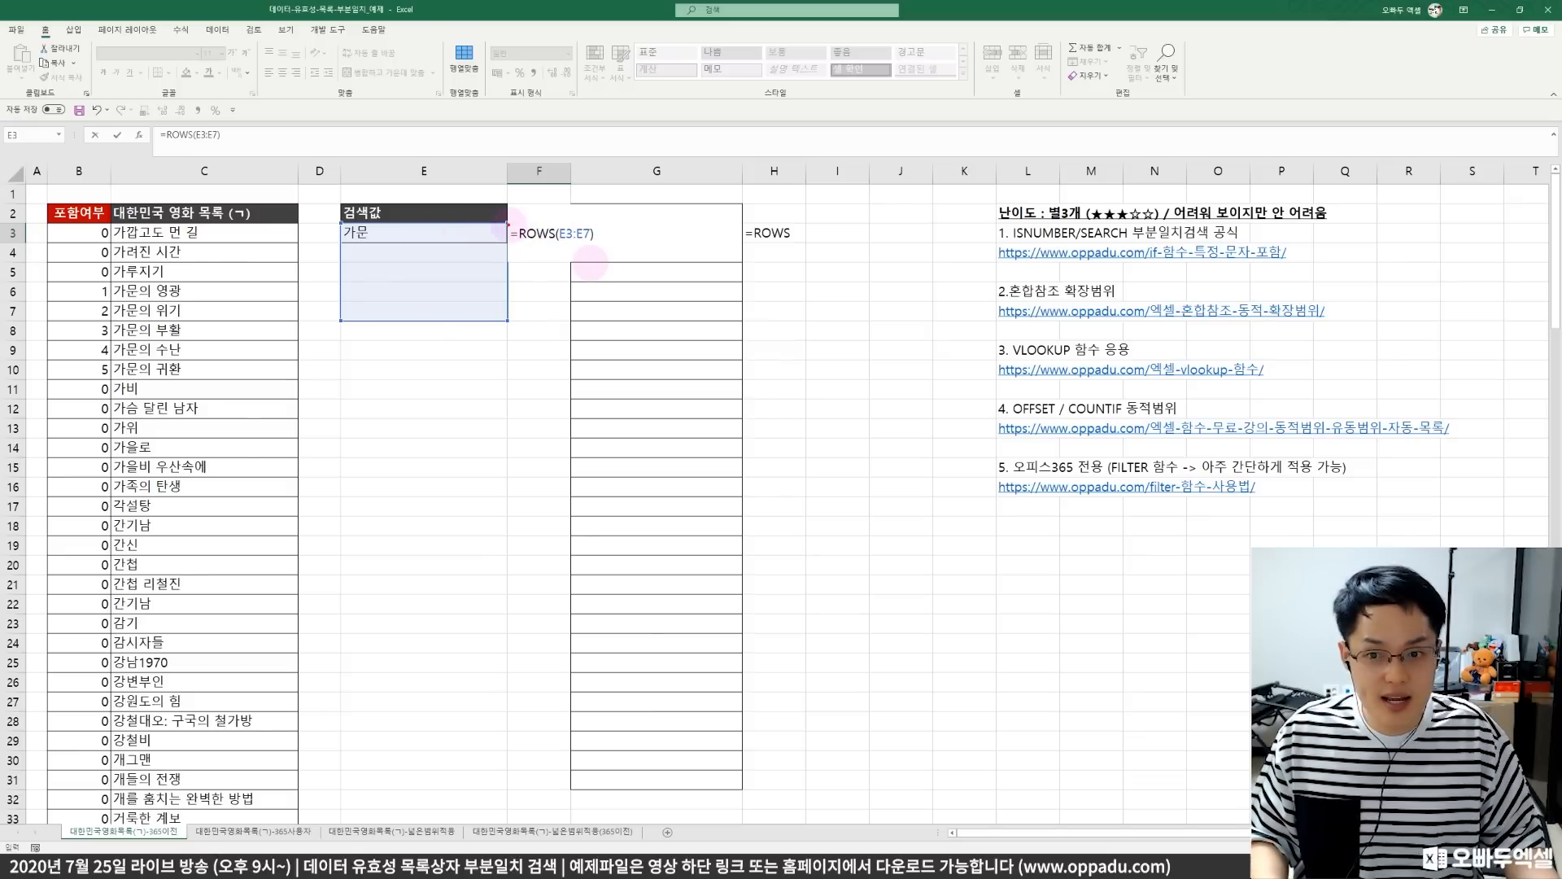
left_click_drag(510, 225, 599, 250)
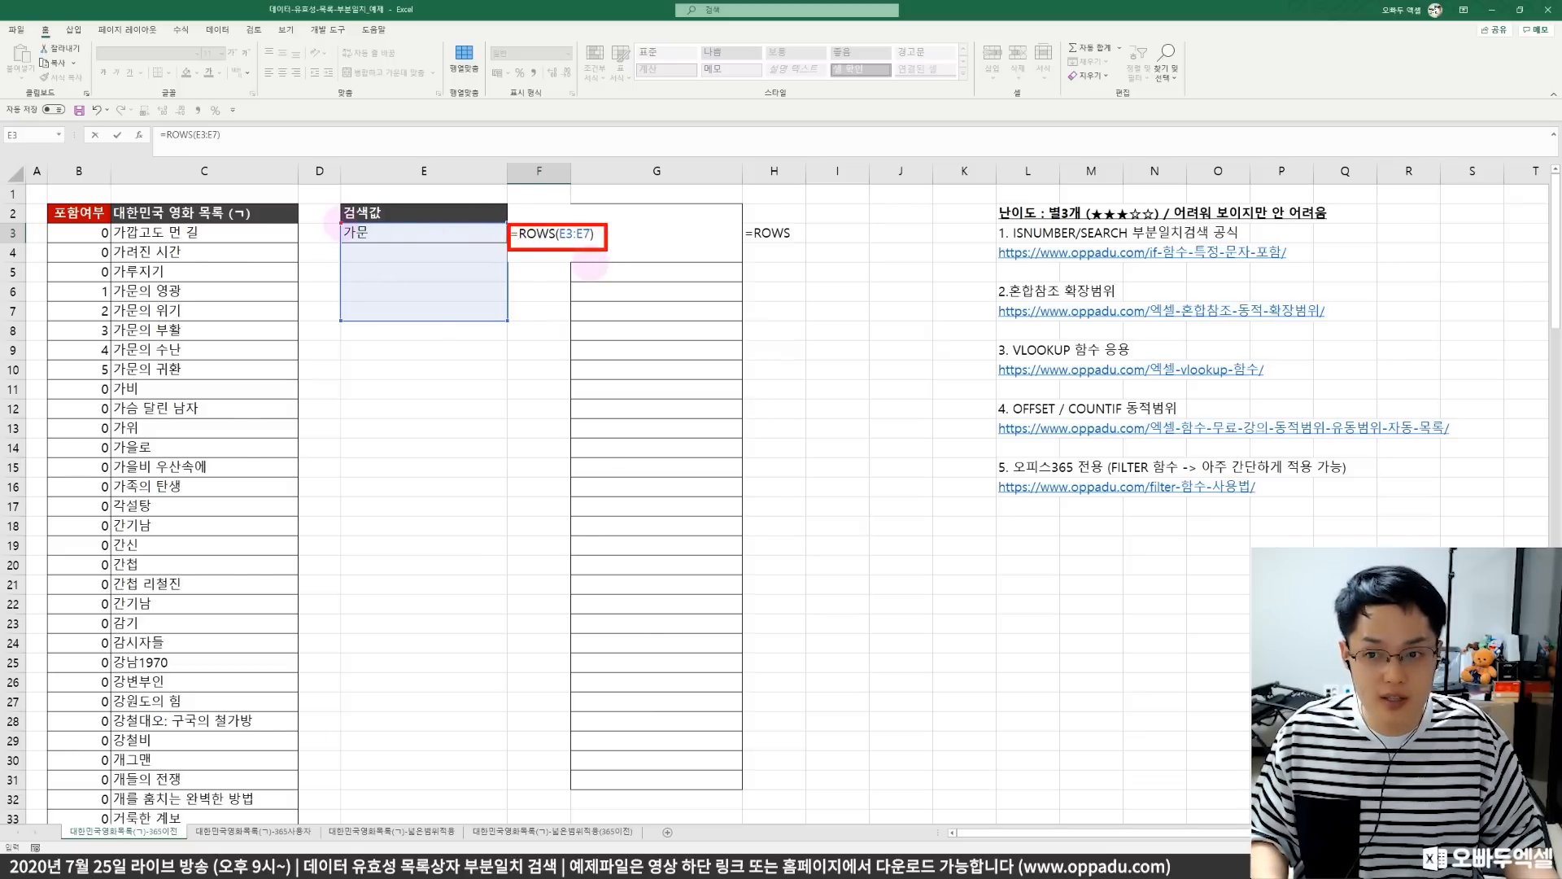
mouse_move(330, 222)
left_mouse_down()
mouse_move(345, 205)
mouse_move(342, 294)
left_mouse_up()
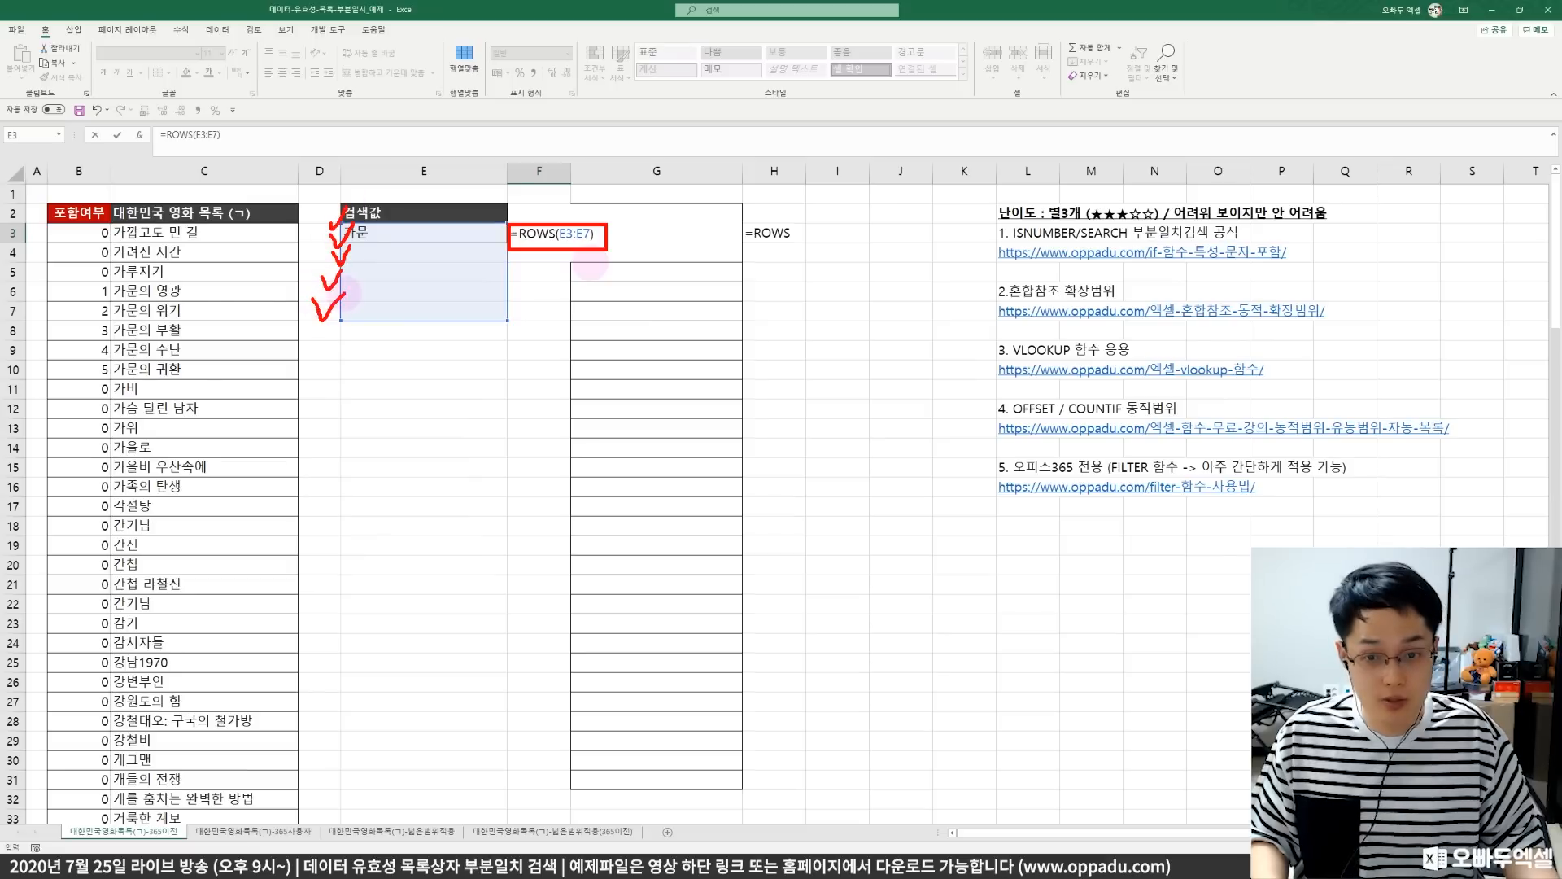
key("Return")
left_click(557, 230)
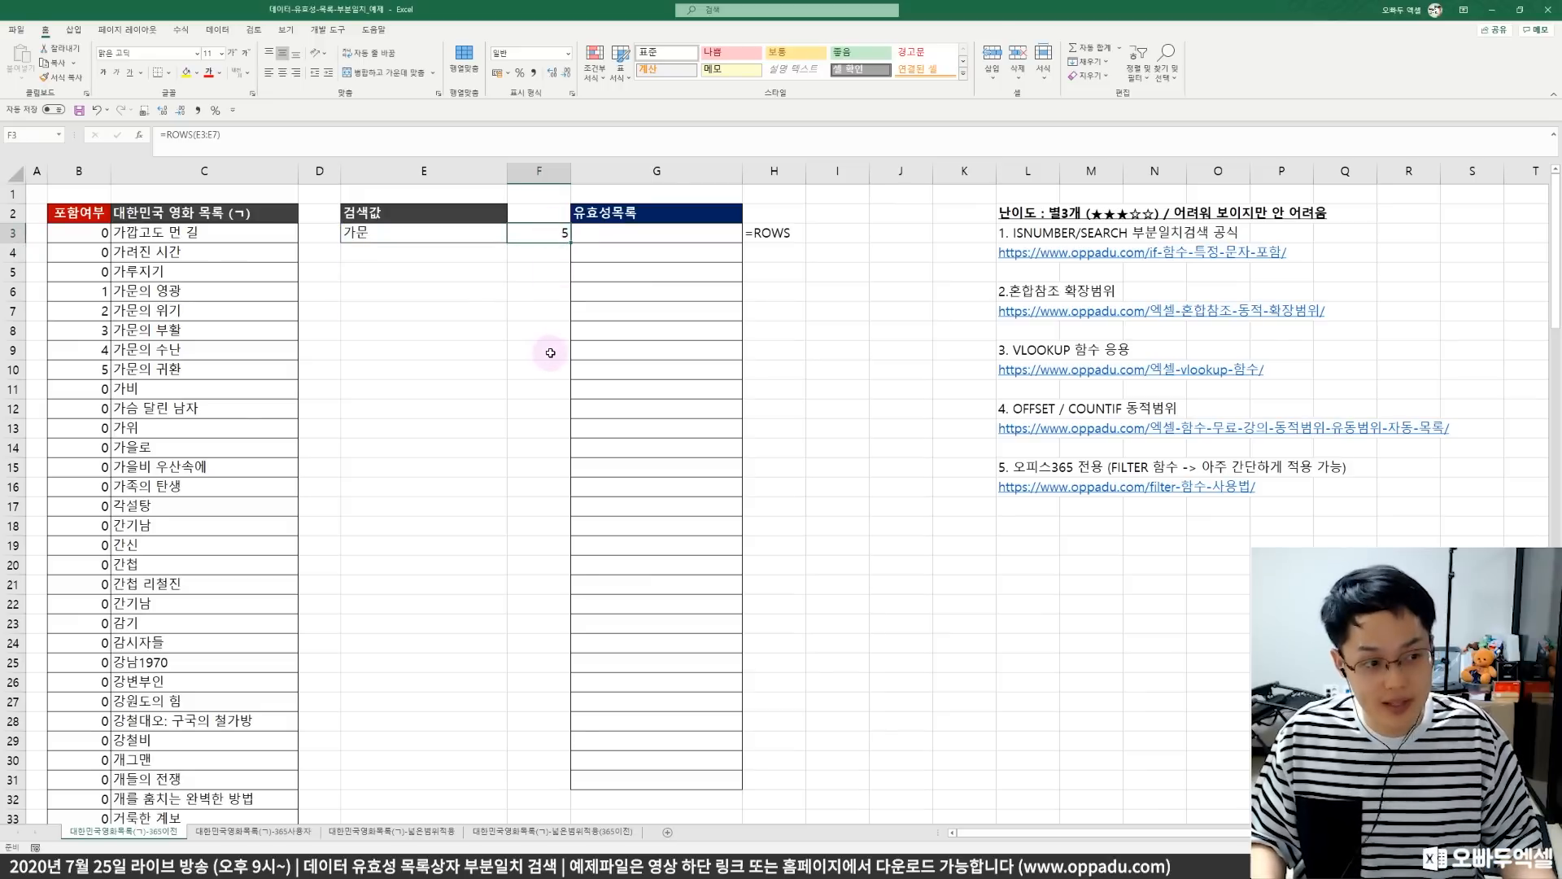
key("Delete")
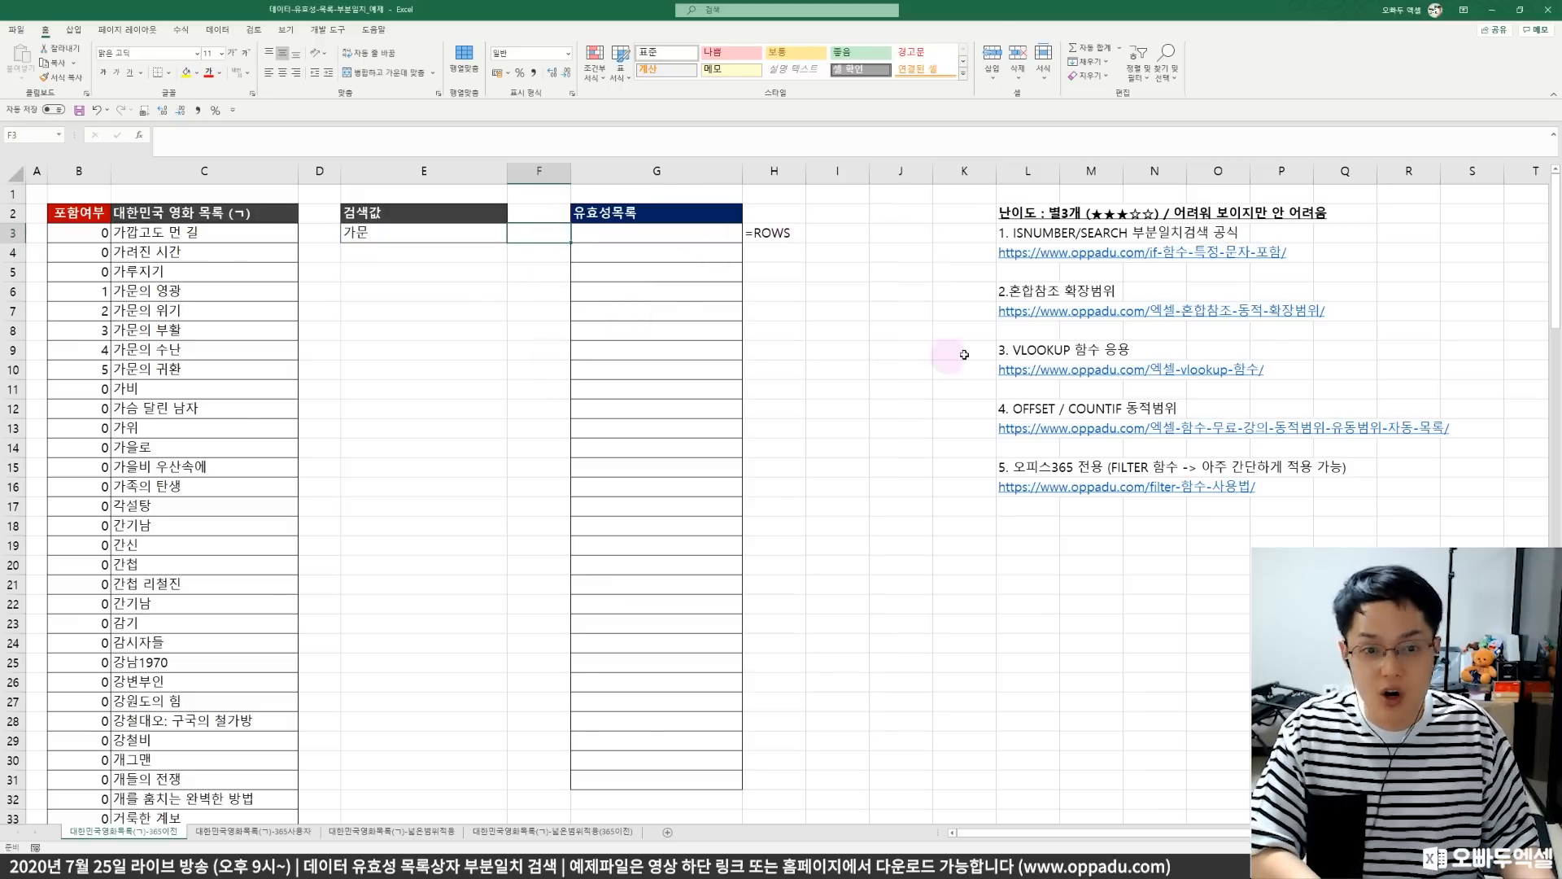
left_click(1020, 293)
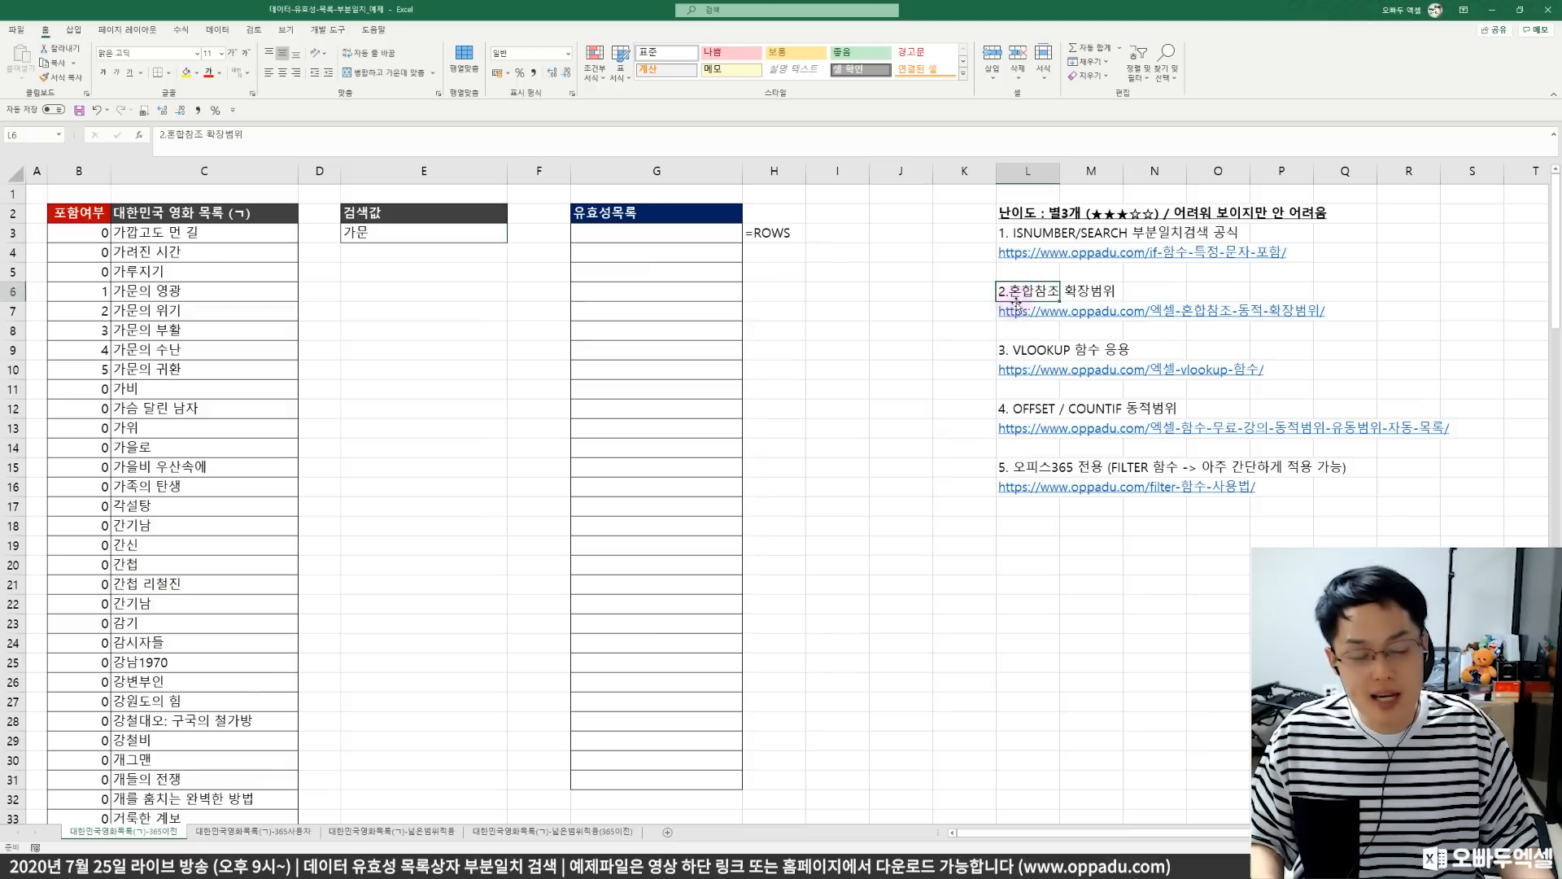
left_click(761, 233)
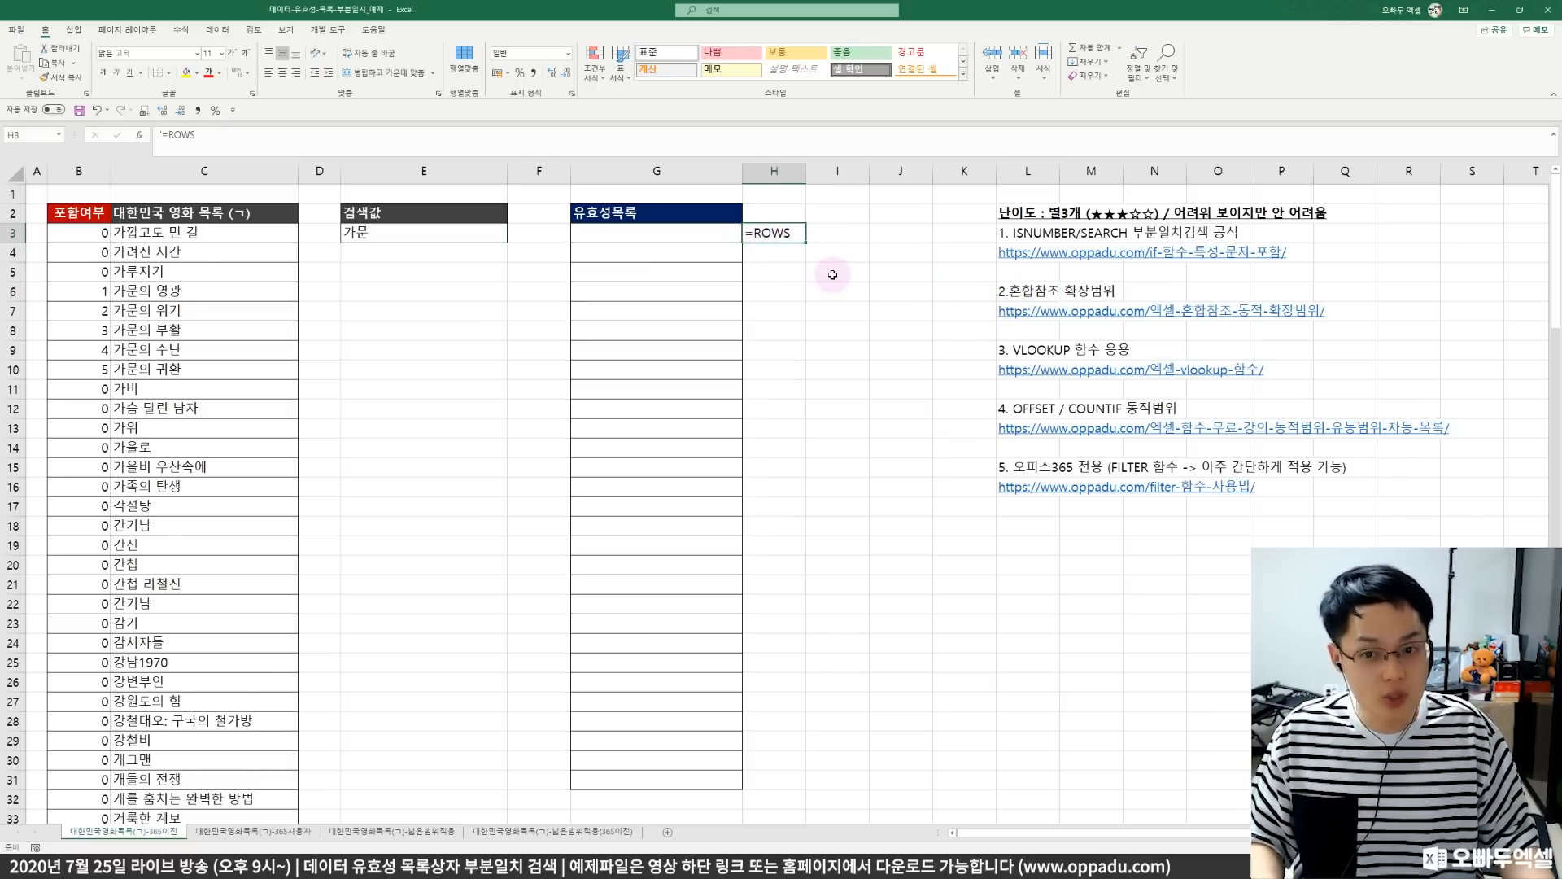
type("=ROWS(")
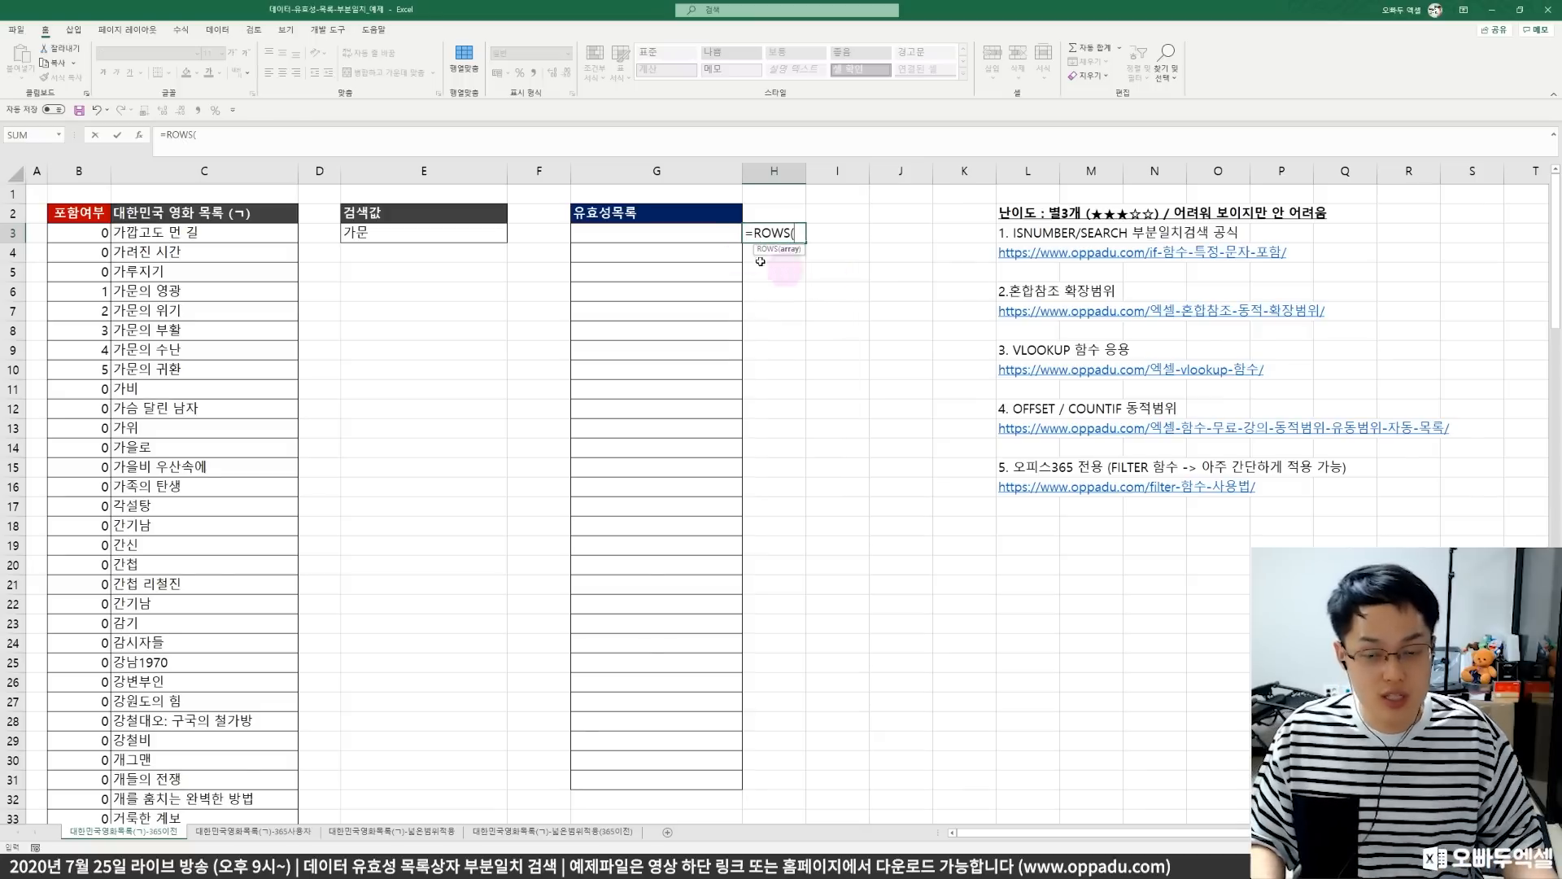
key("Escape")
- Enter =ROWS($G$2:G2) in G3, with an absolute start reference and a relative end reference
left_click(696, 236)
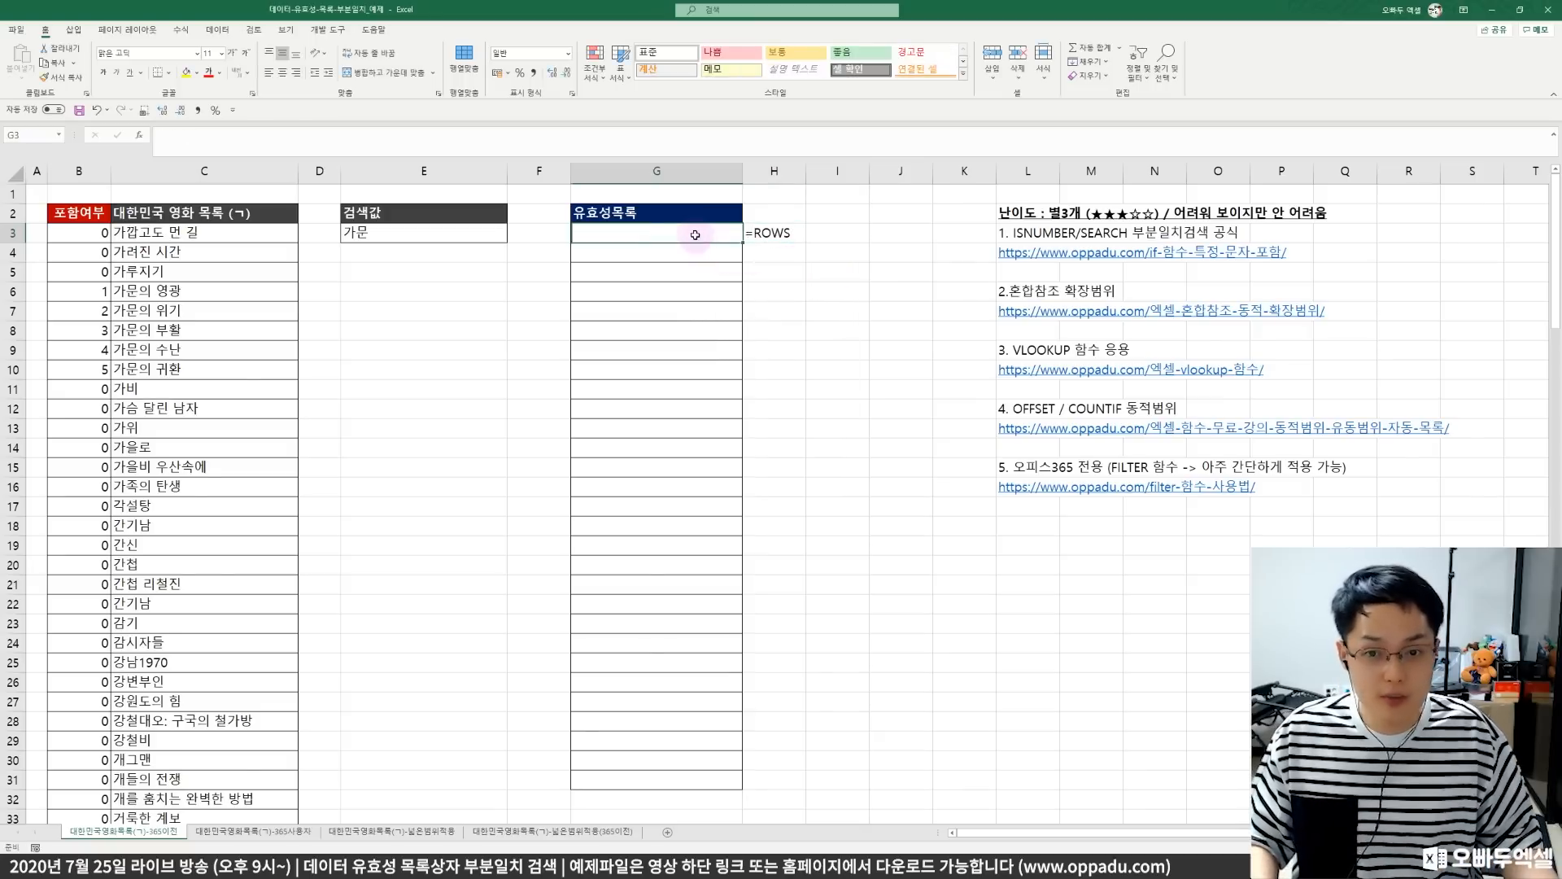
type("=ROWS(")
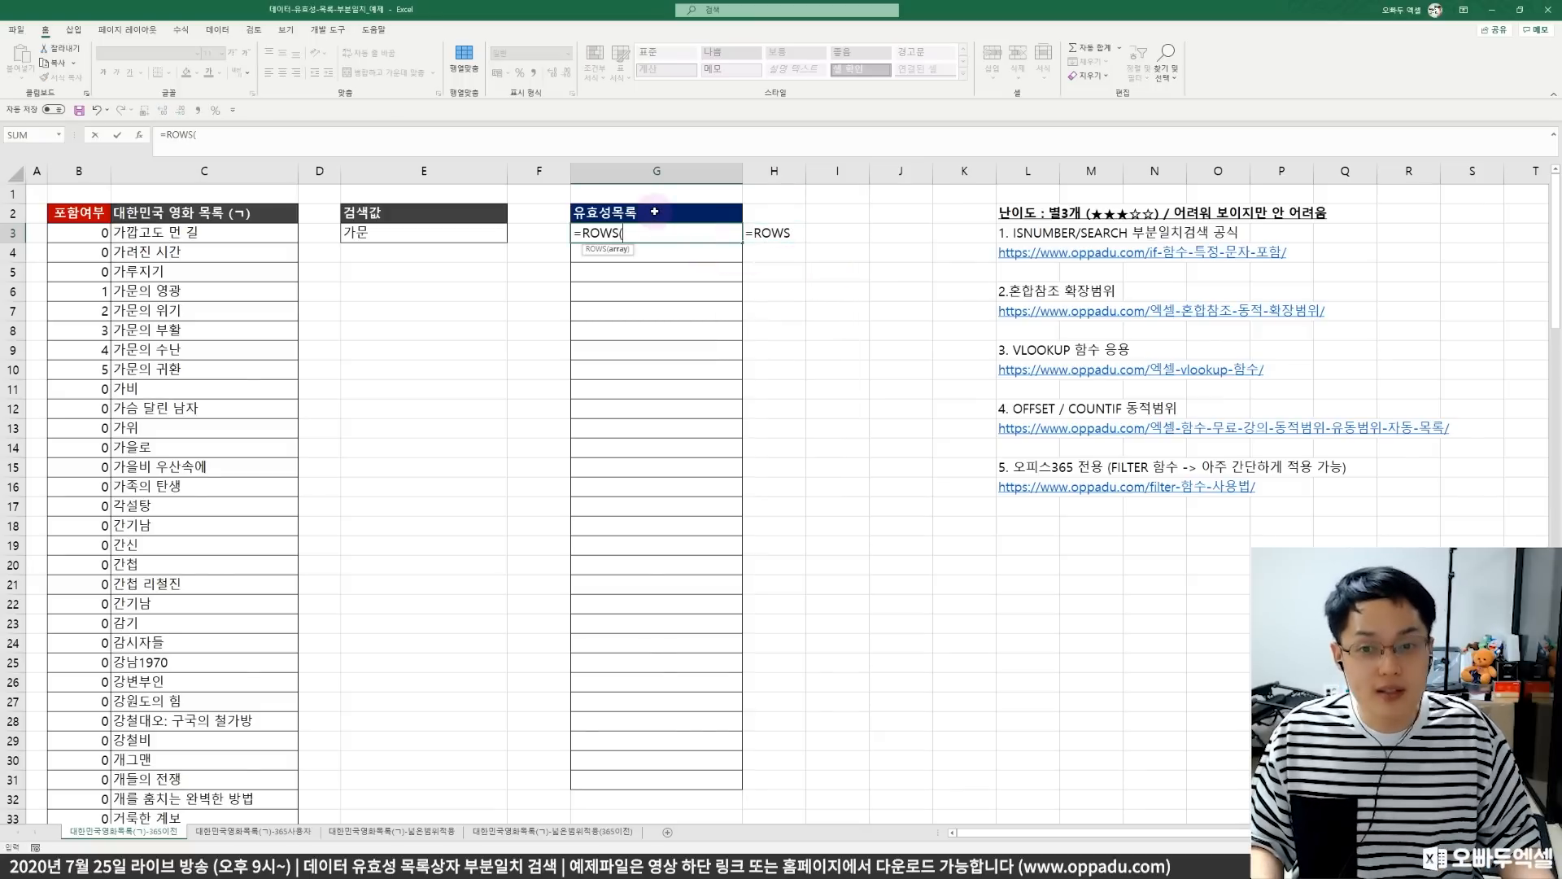
left_click(654, 212)
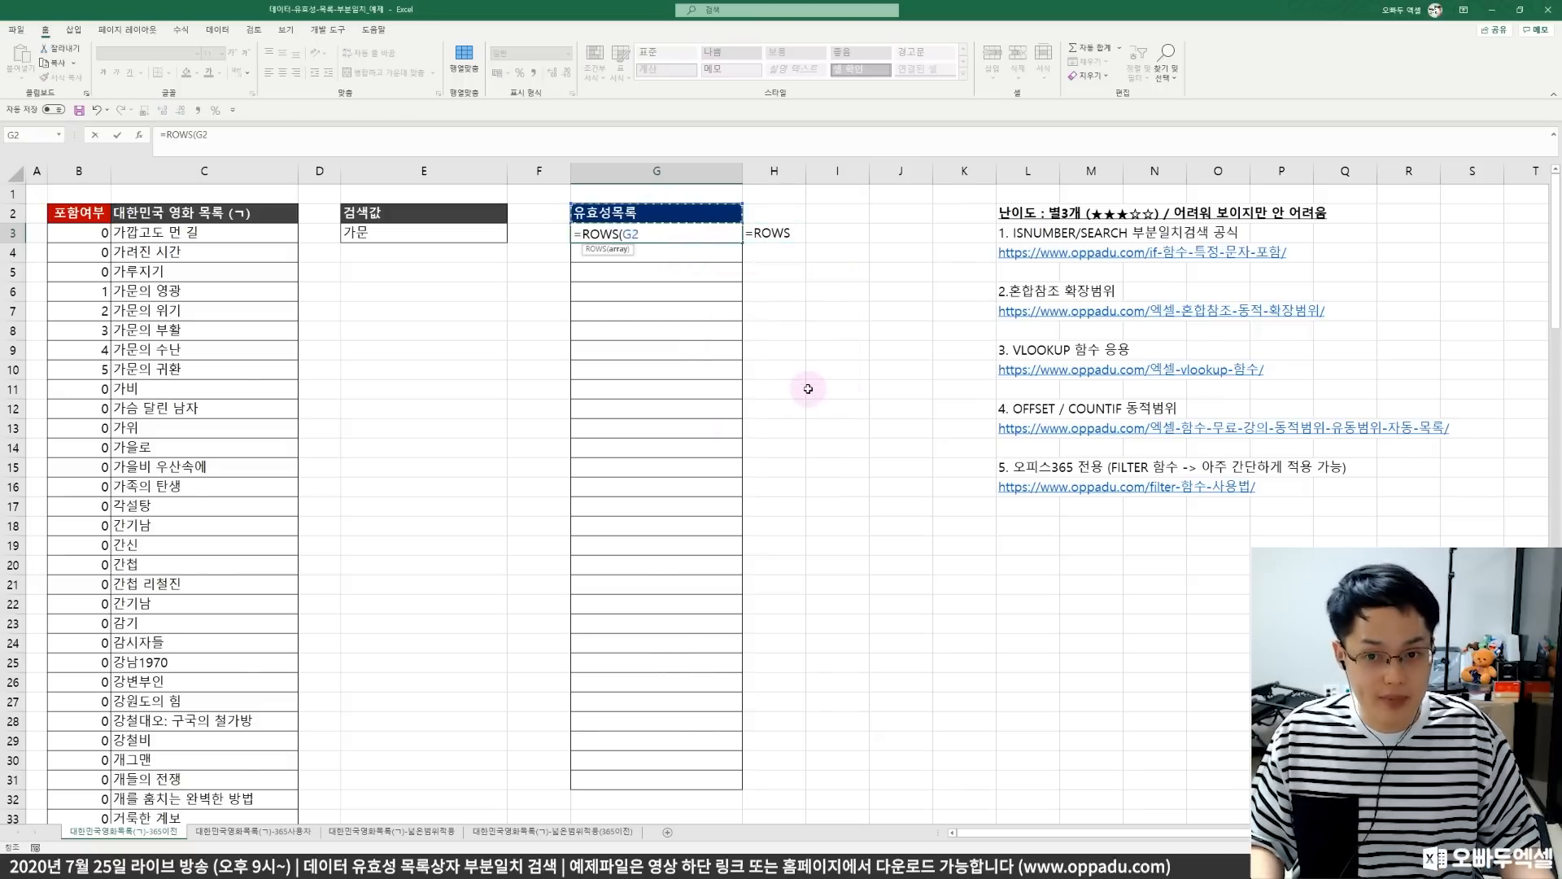
key("F8")
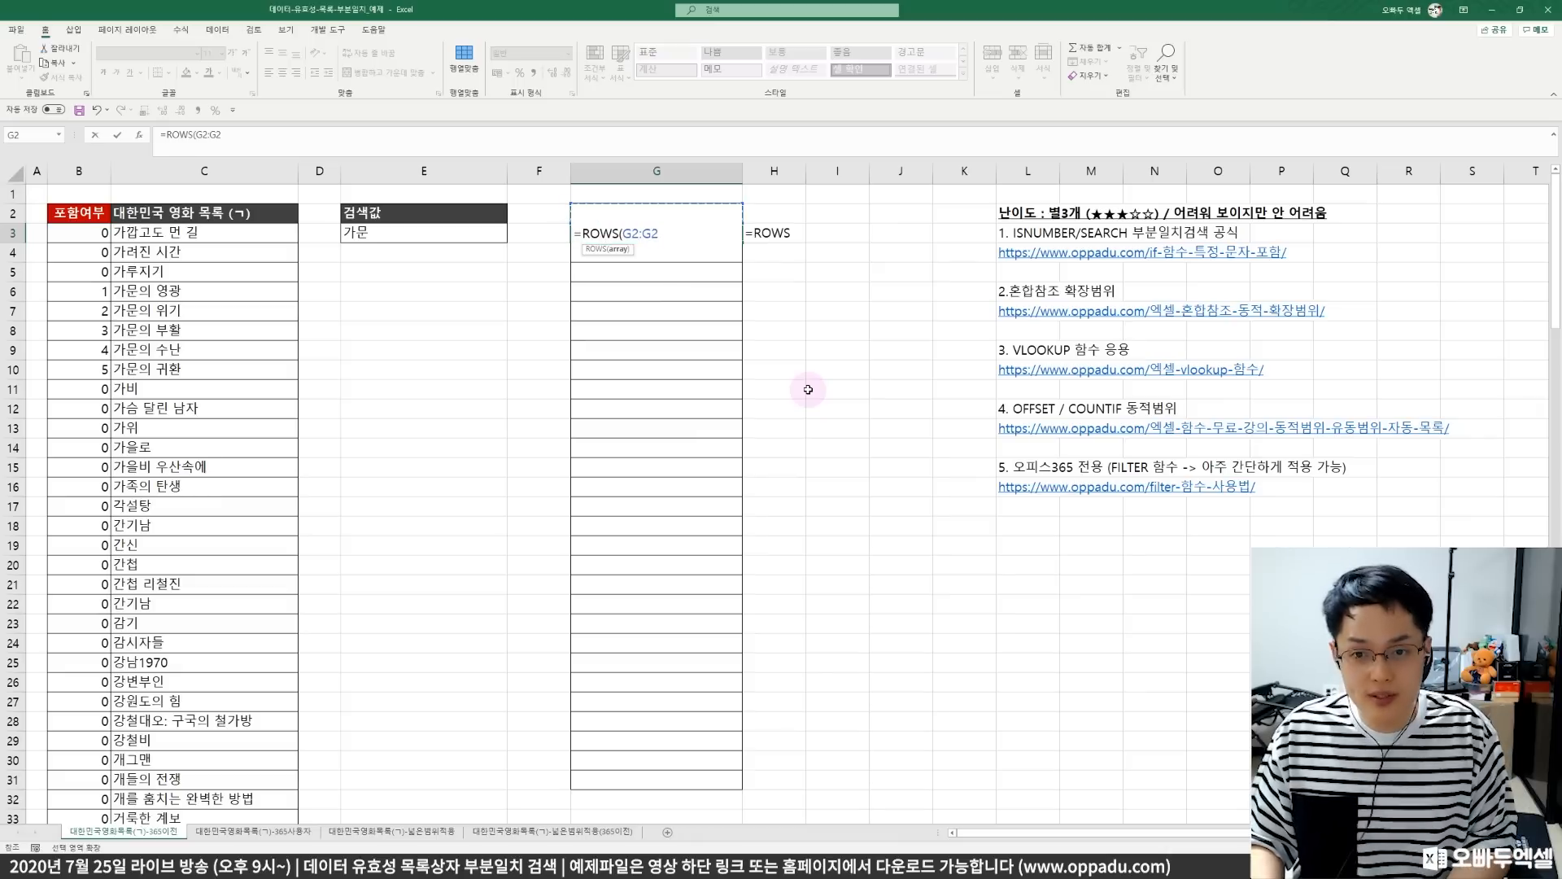
left_click(634, 233)
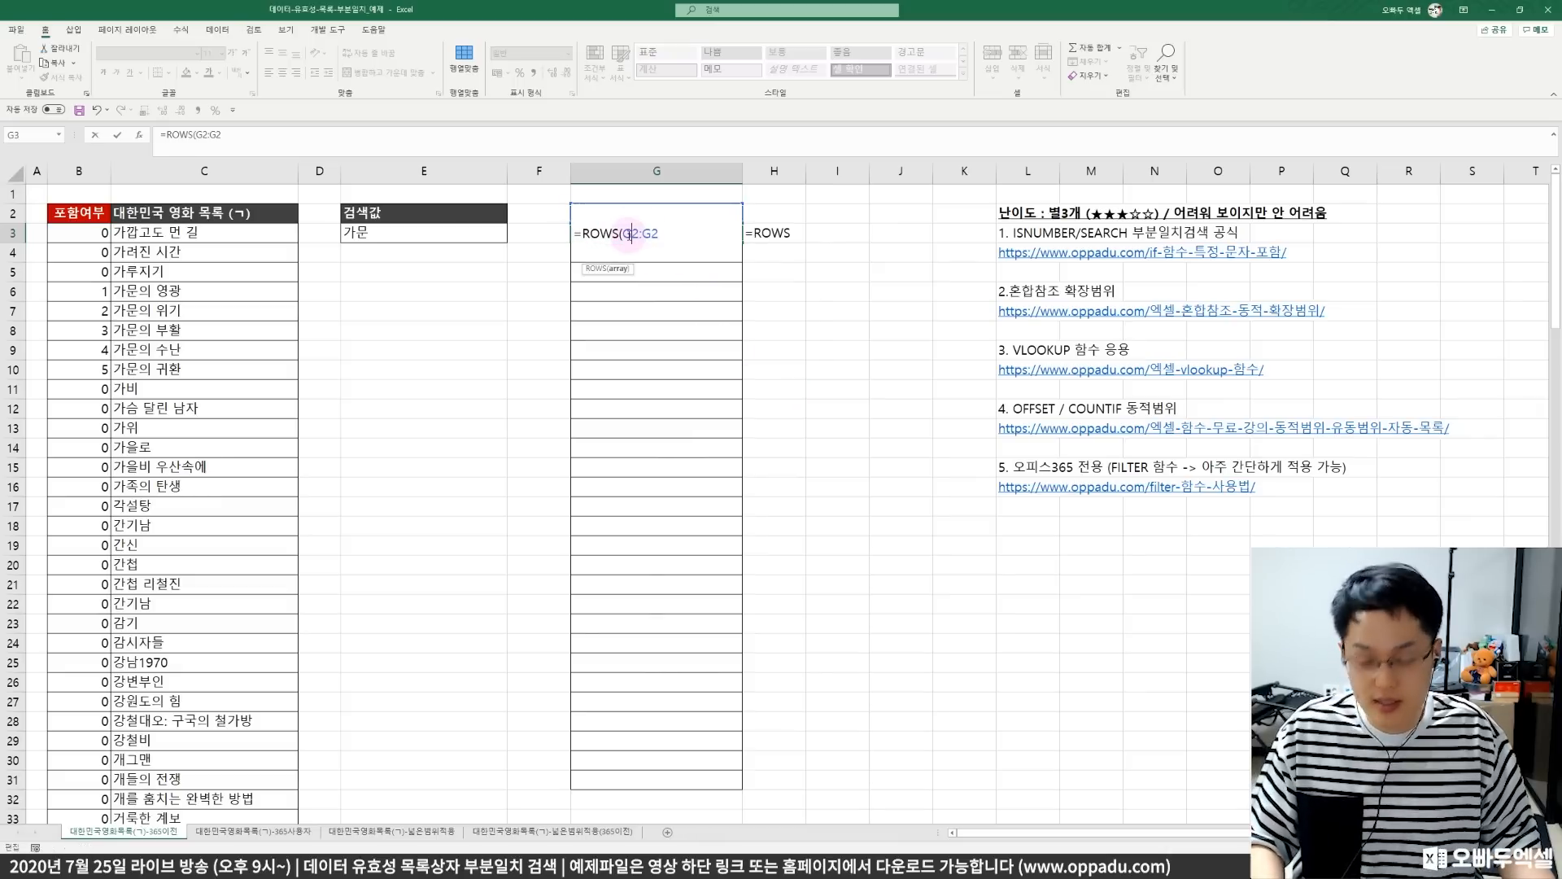
key("F4")
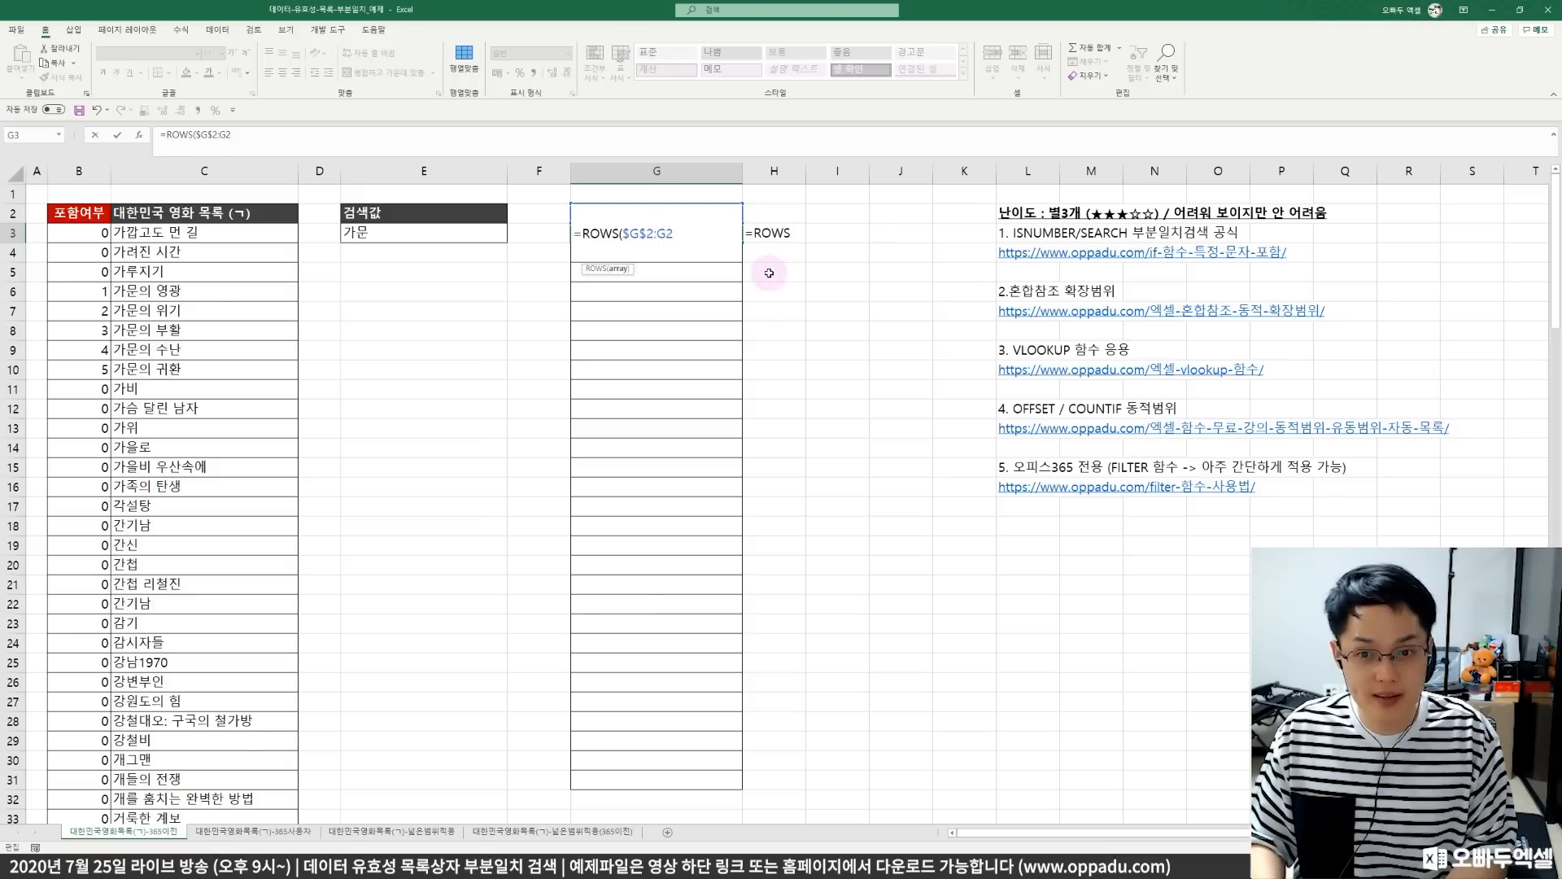
key("ctrl+Return")
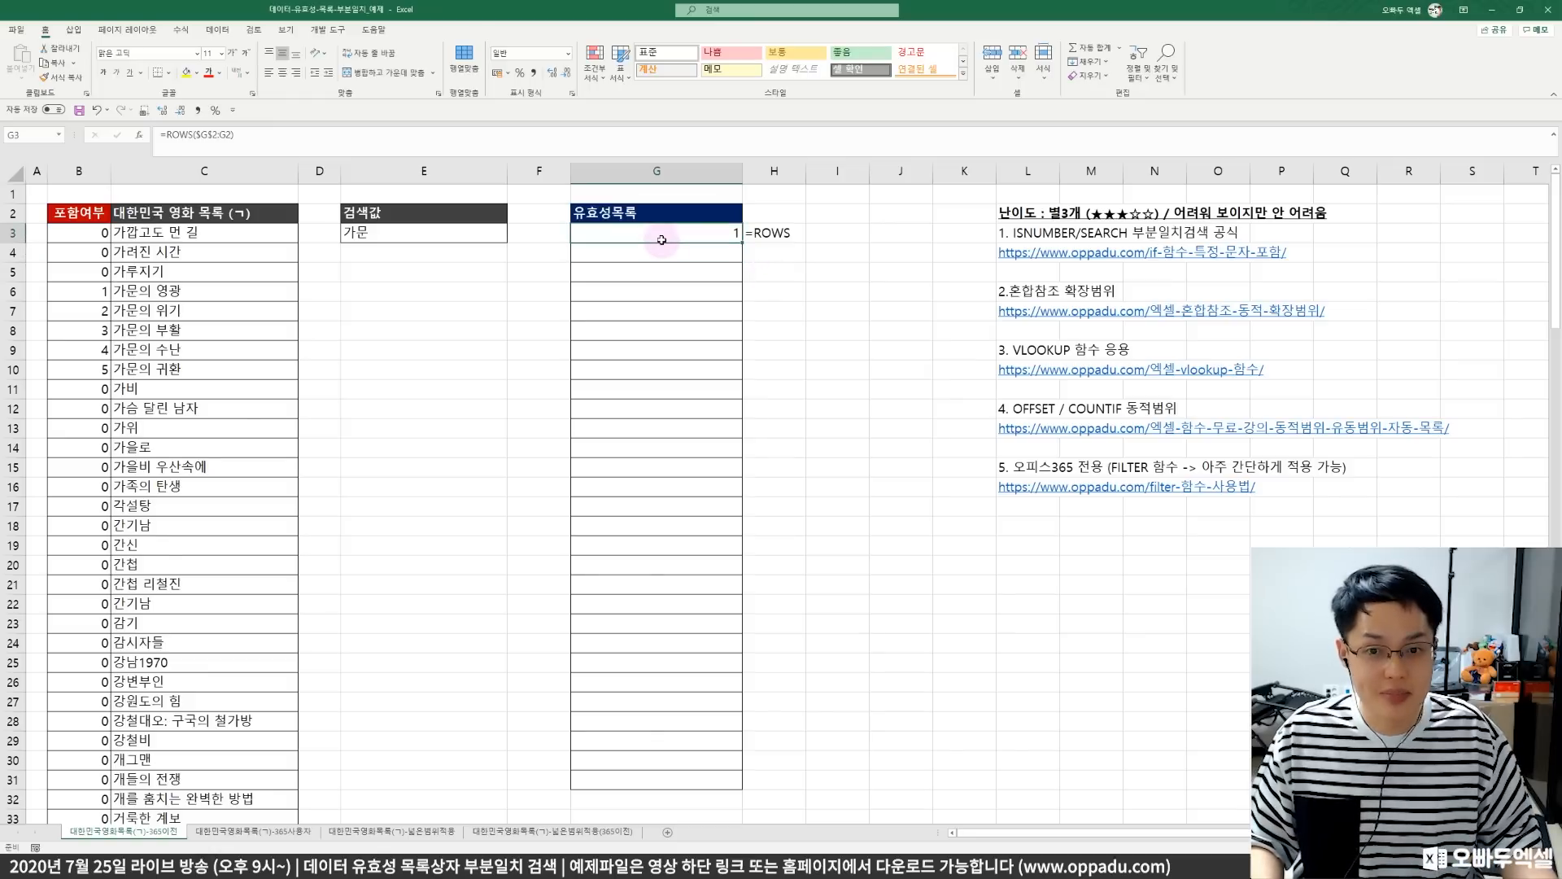
- Fill the ROWS formula from G3 down the 유효성목록 column to G31
left_click(199, 134)
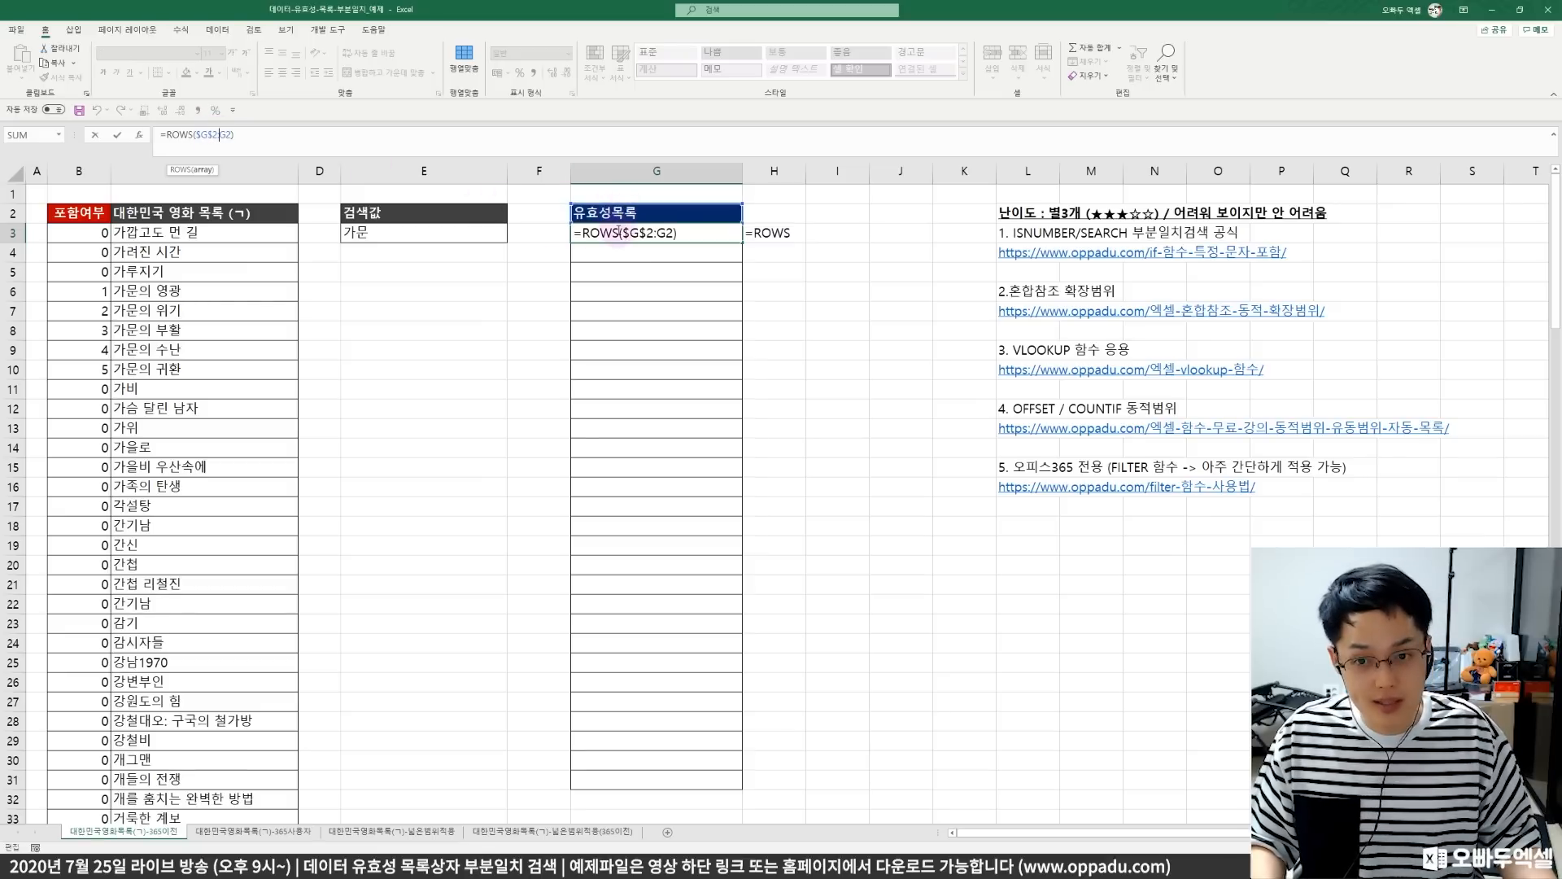
key("Escape")
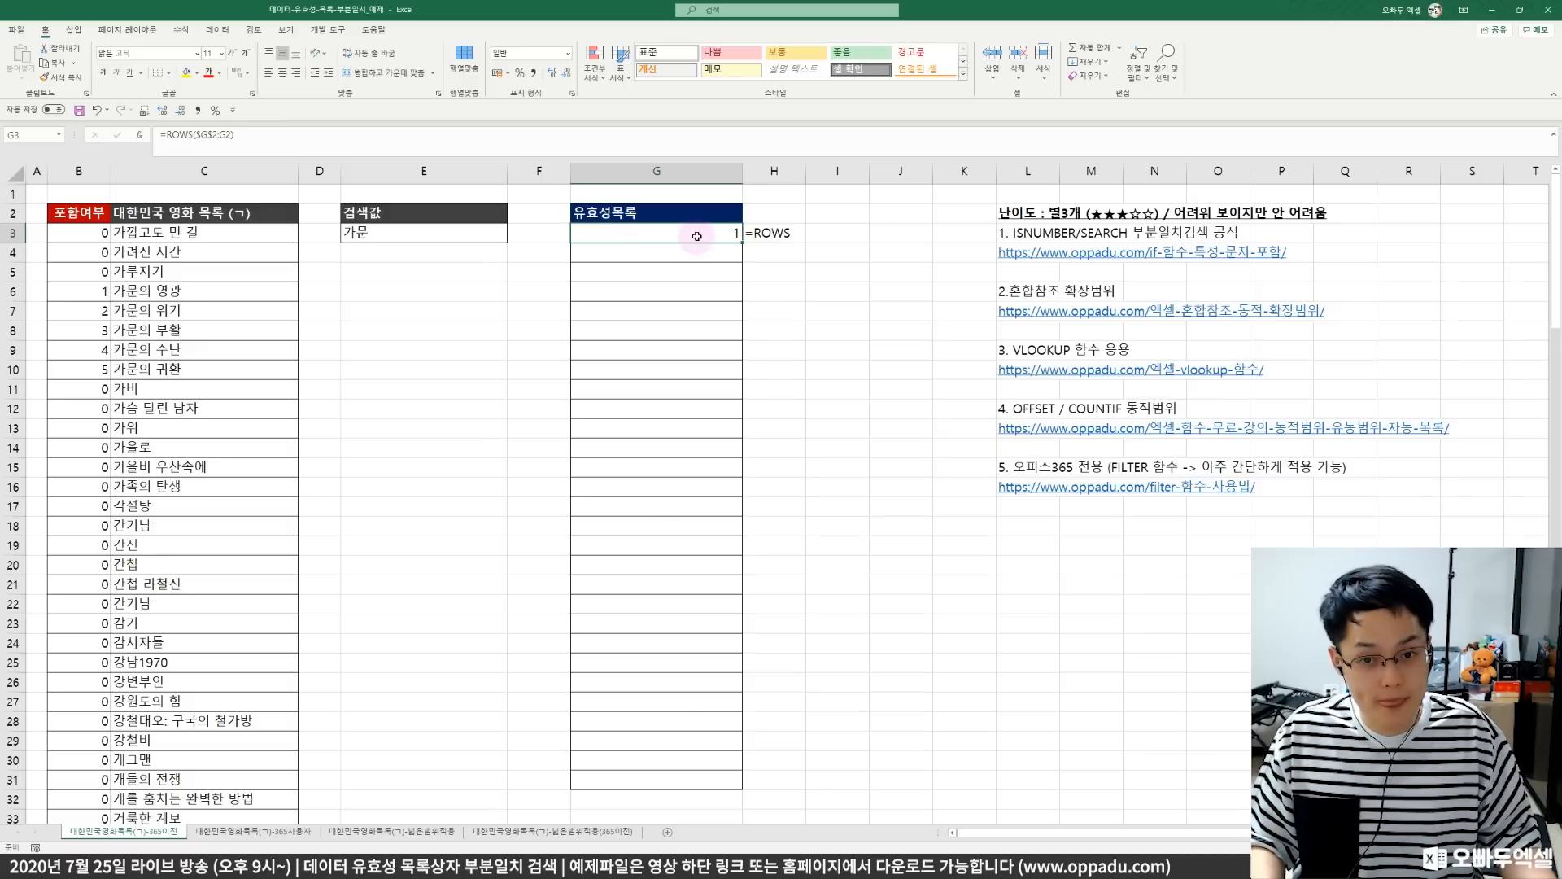
left_click_drag(742, 241, 716, 788)
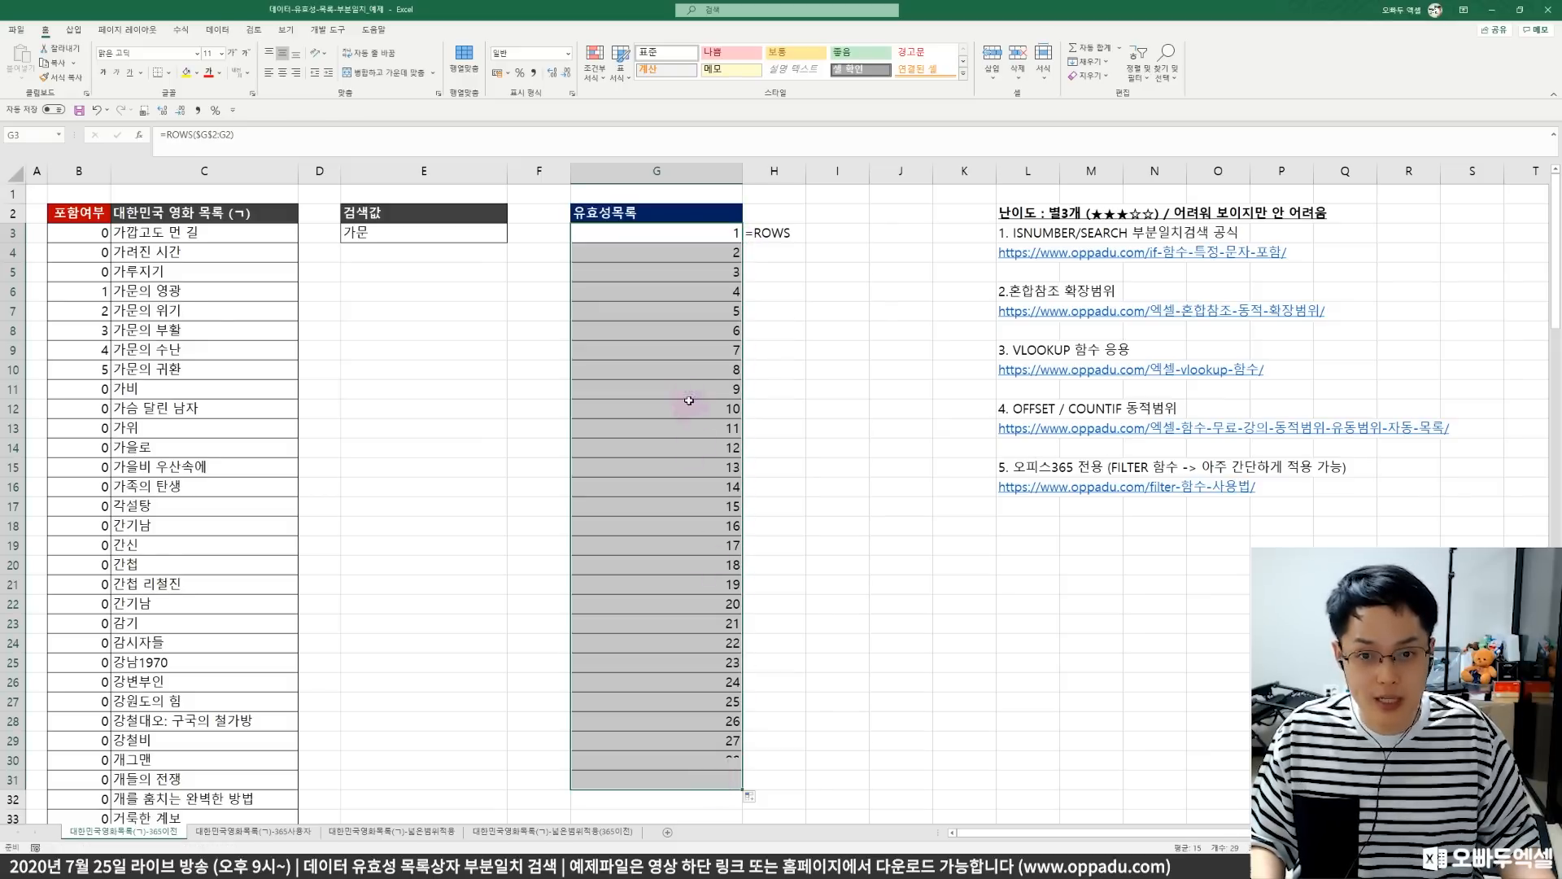
- Examine the ROWS formulas down the 유효성목록 column from G3 to G31 and the search value in E3
left_click(684, 773)
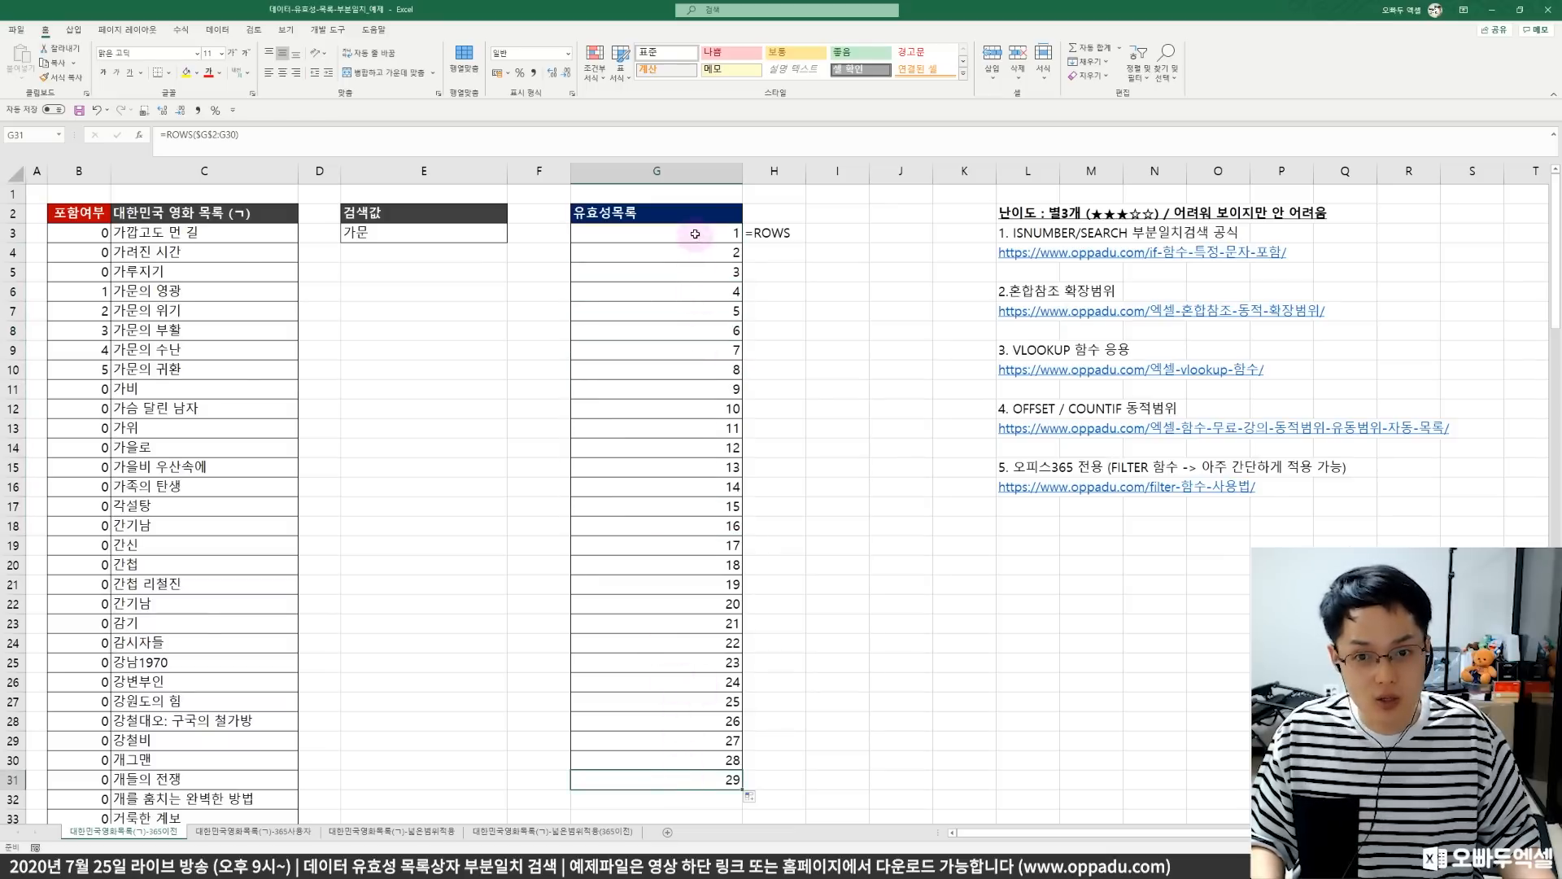
left_click_drag(693, 234, 687, 325)
left_click_drag(686, 408, 686, 421)
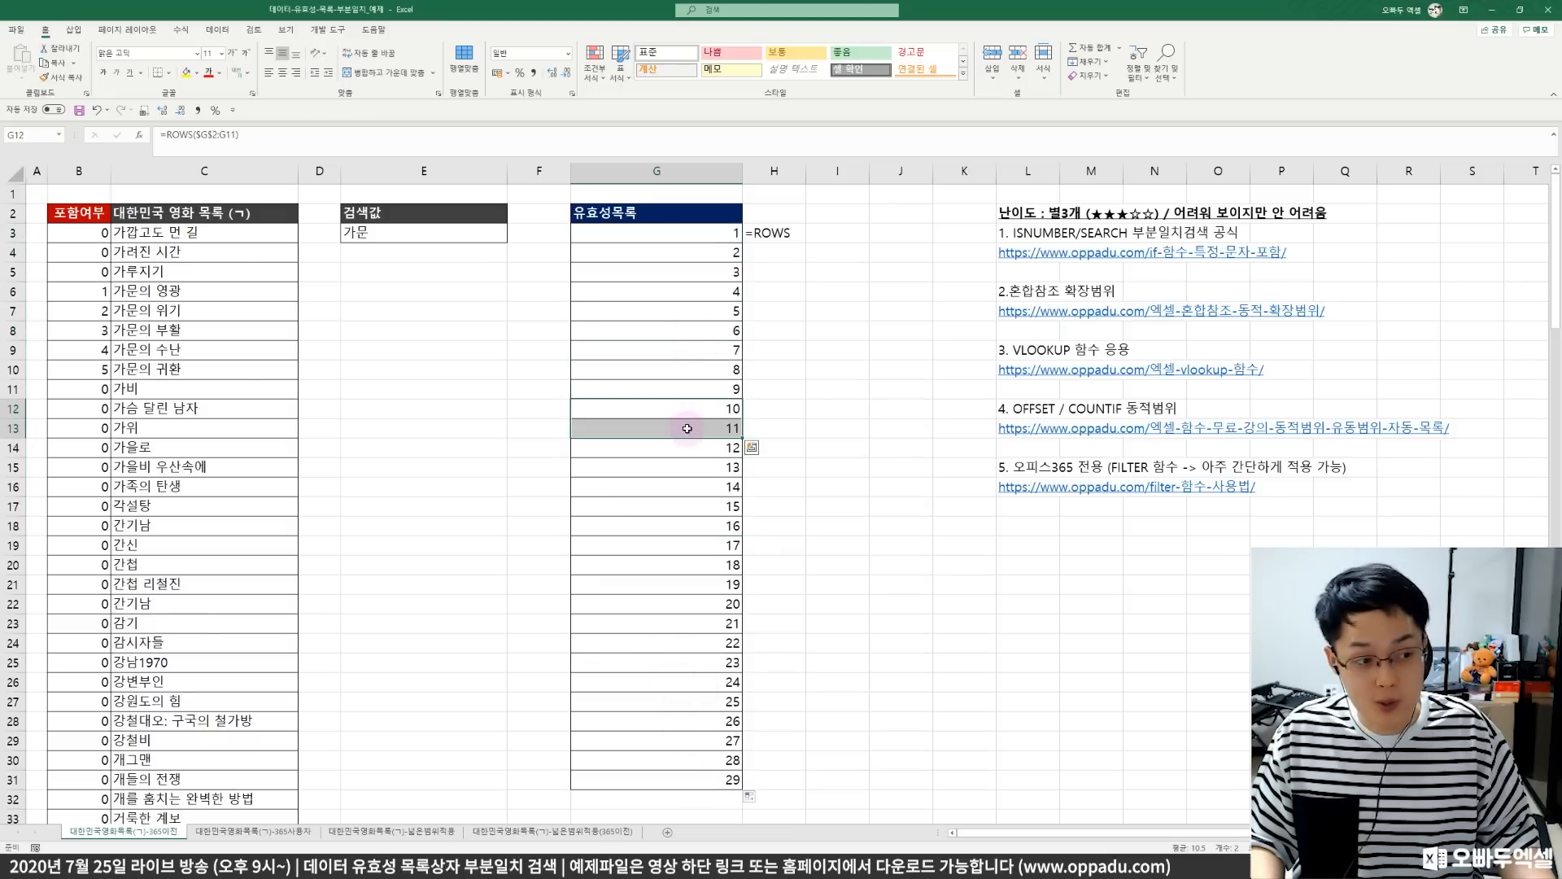
left_click(673, 330)
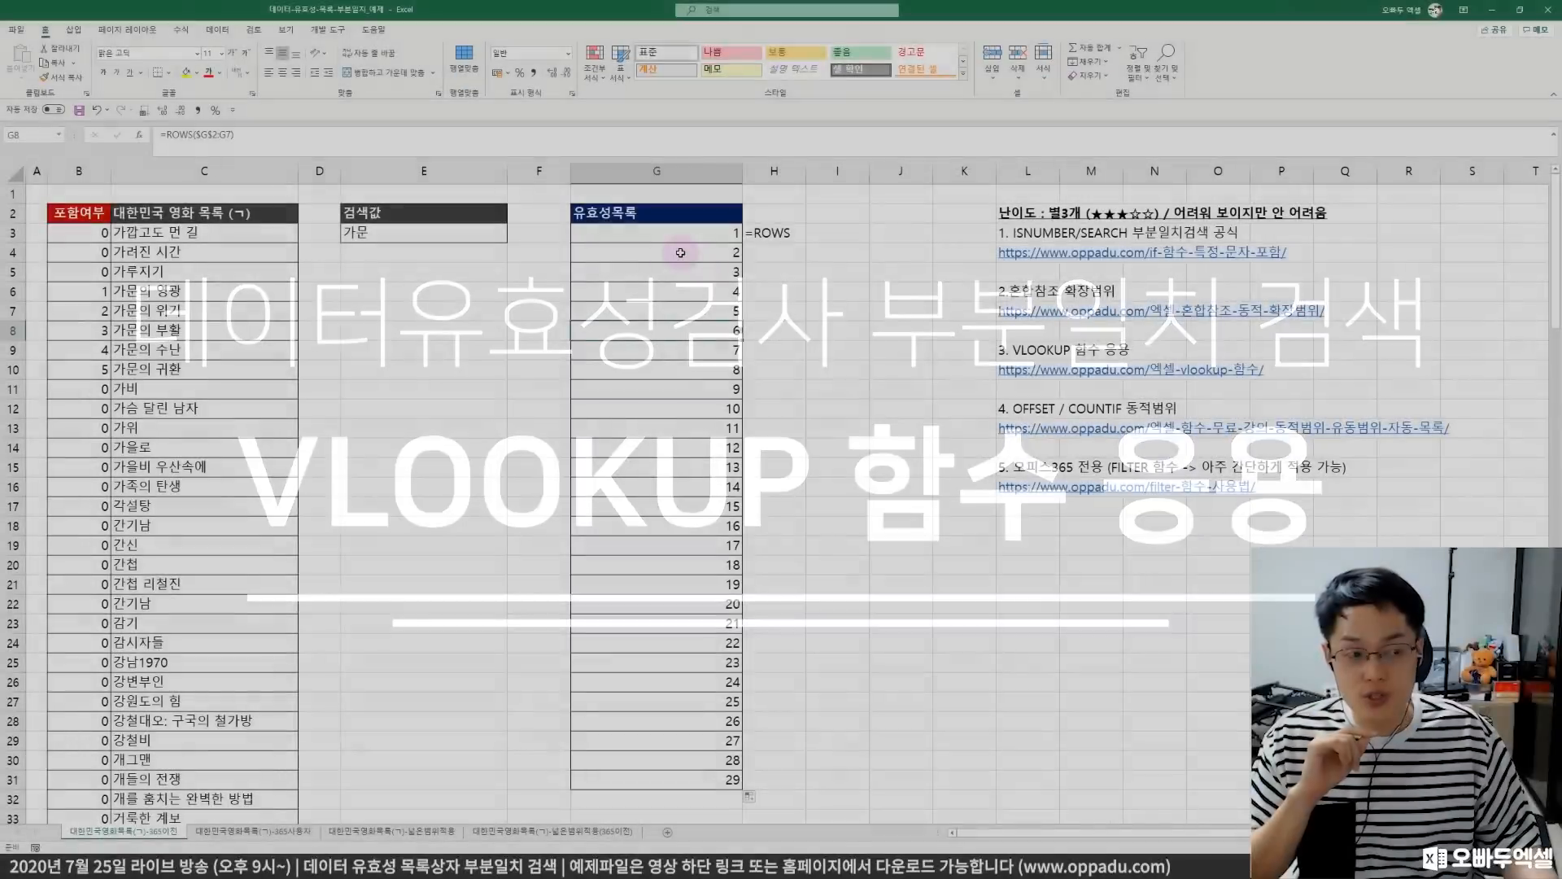
left_click(681, 253)
left_click(667, 315)
left_click(442, 236)
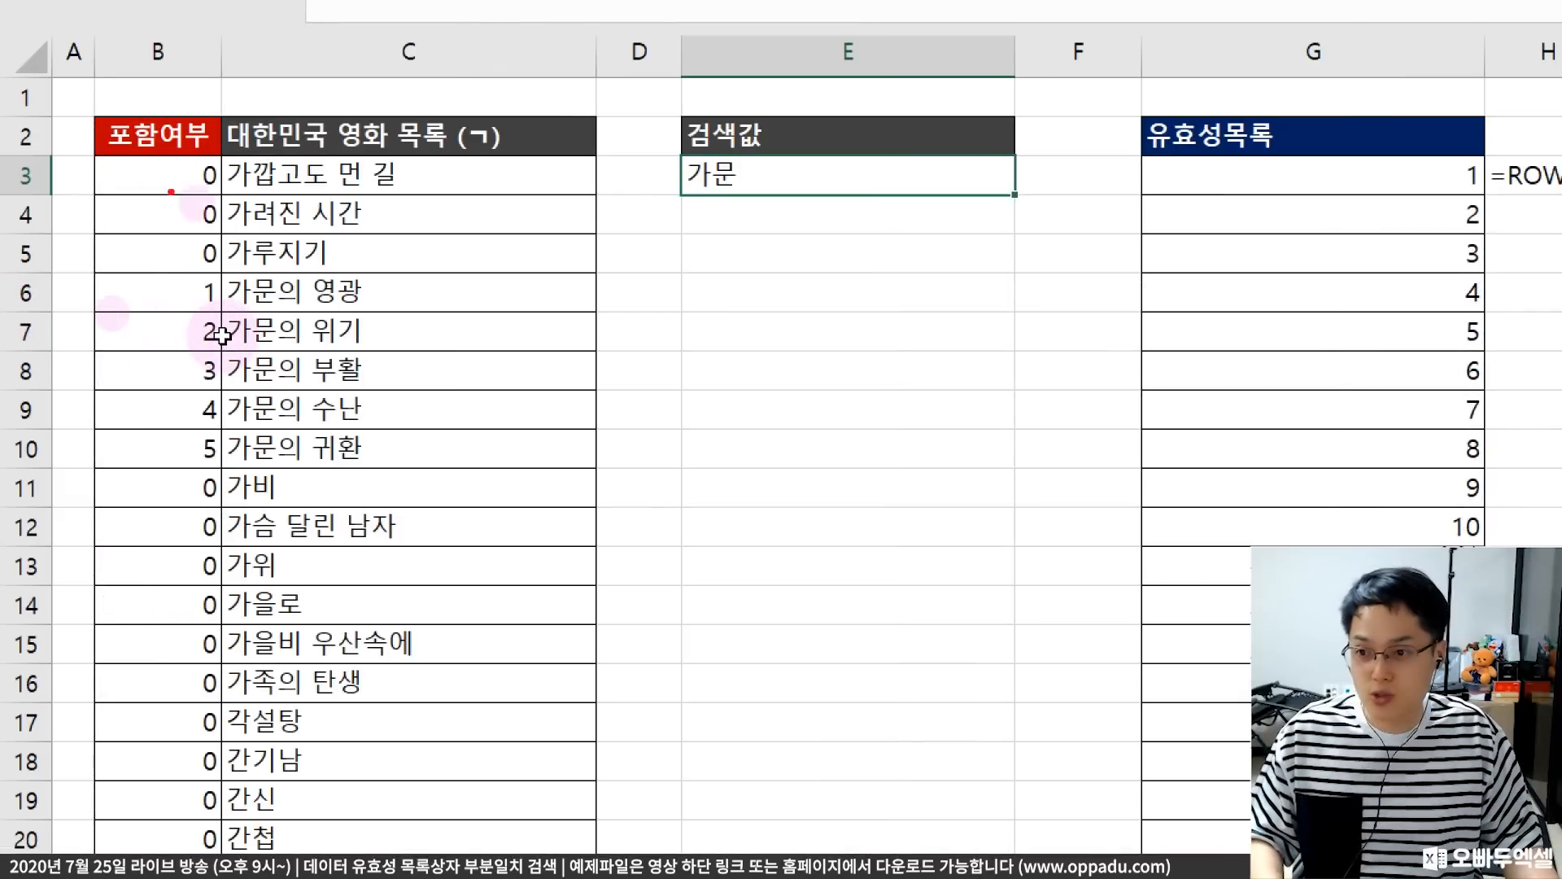
mouse_move(87, 151)
left_mouse_down()
mouse_move(122, 217)
mouse_move(242, 644)
left_mouse_up()
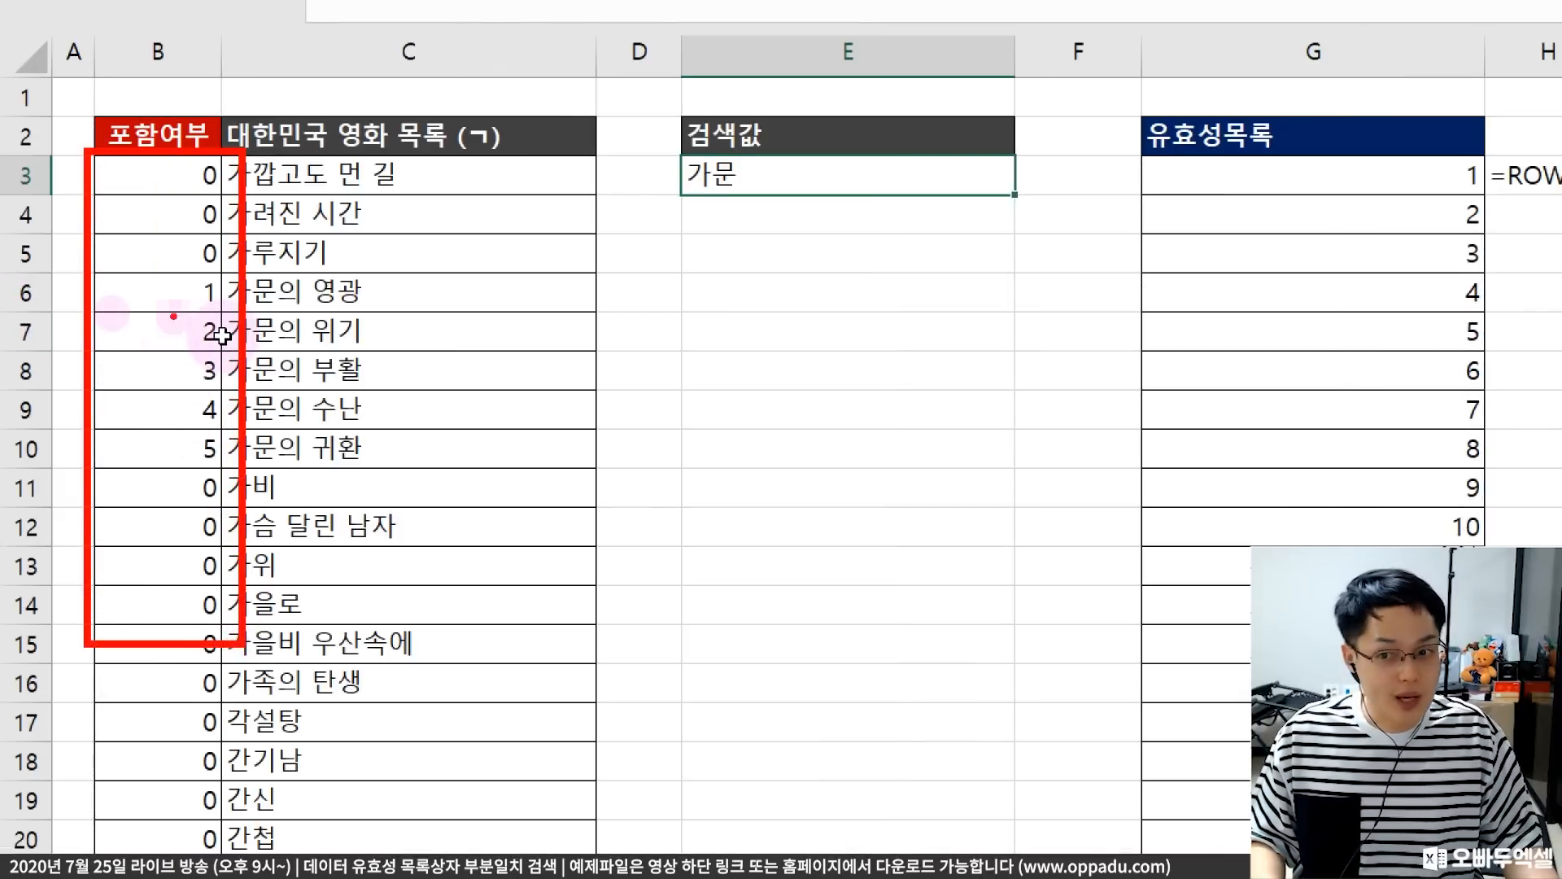
left_click_drag(169, 275, 163, 311)
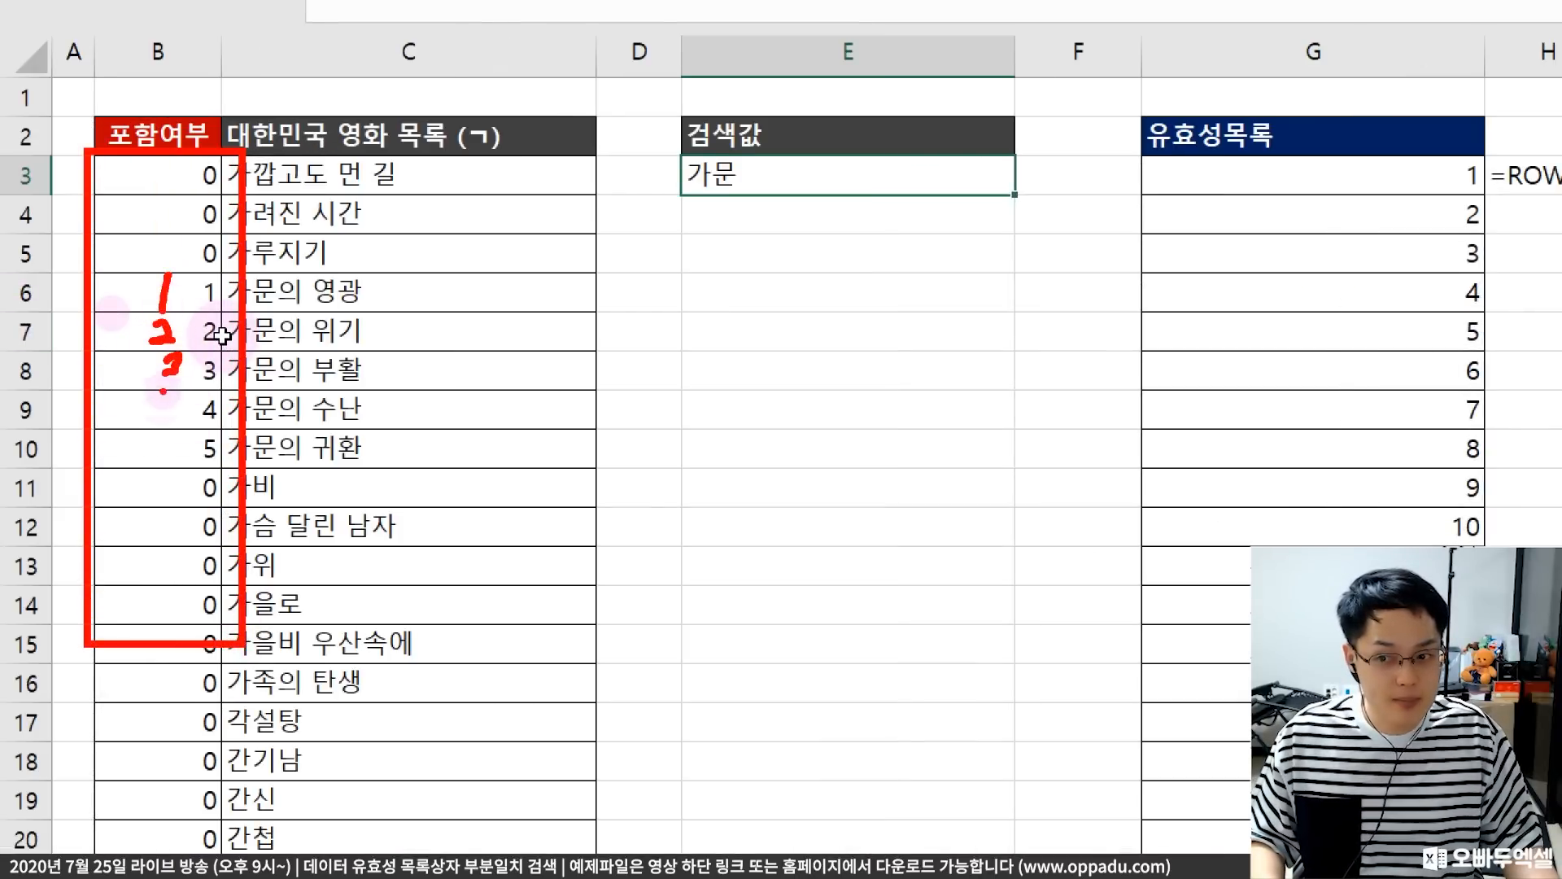
left_click_drag(163, 389, 205, 413)
left_click(169, 440)
left_click(165, 476)
left_click(161, 504)
left_click(160, 594)
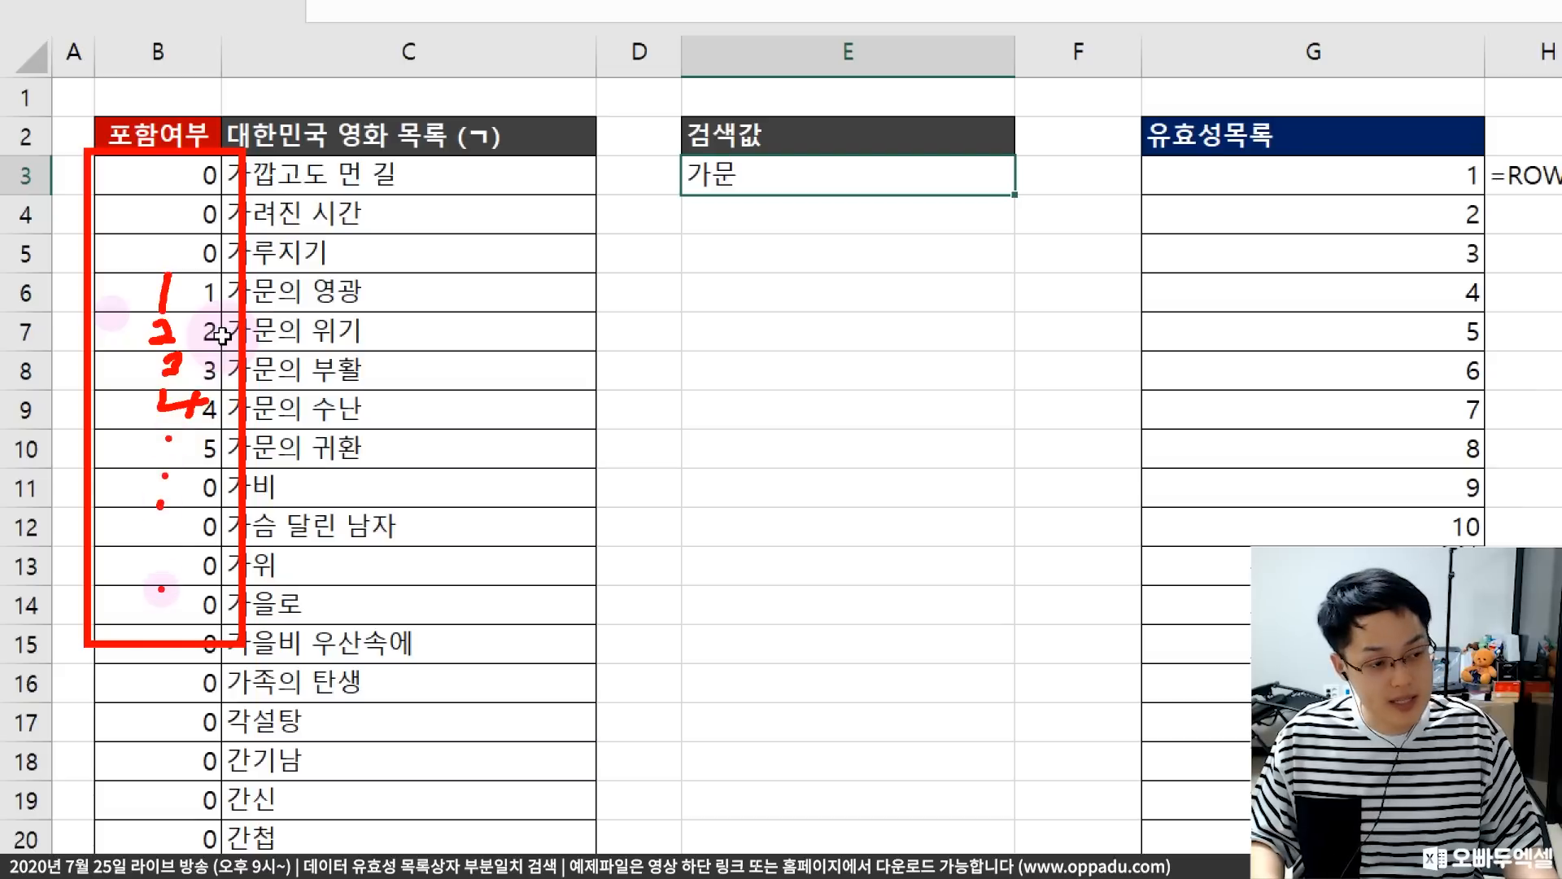
mouse_move(72, 258)
left_mouse_down()
mouse_move(230, 453)
mouse_move(232, 521)
left_mouse_up()
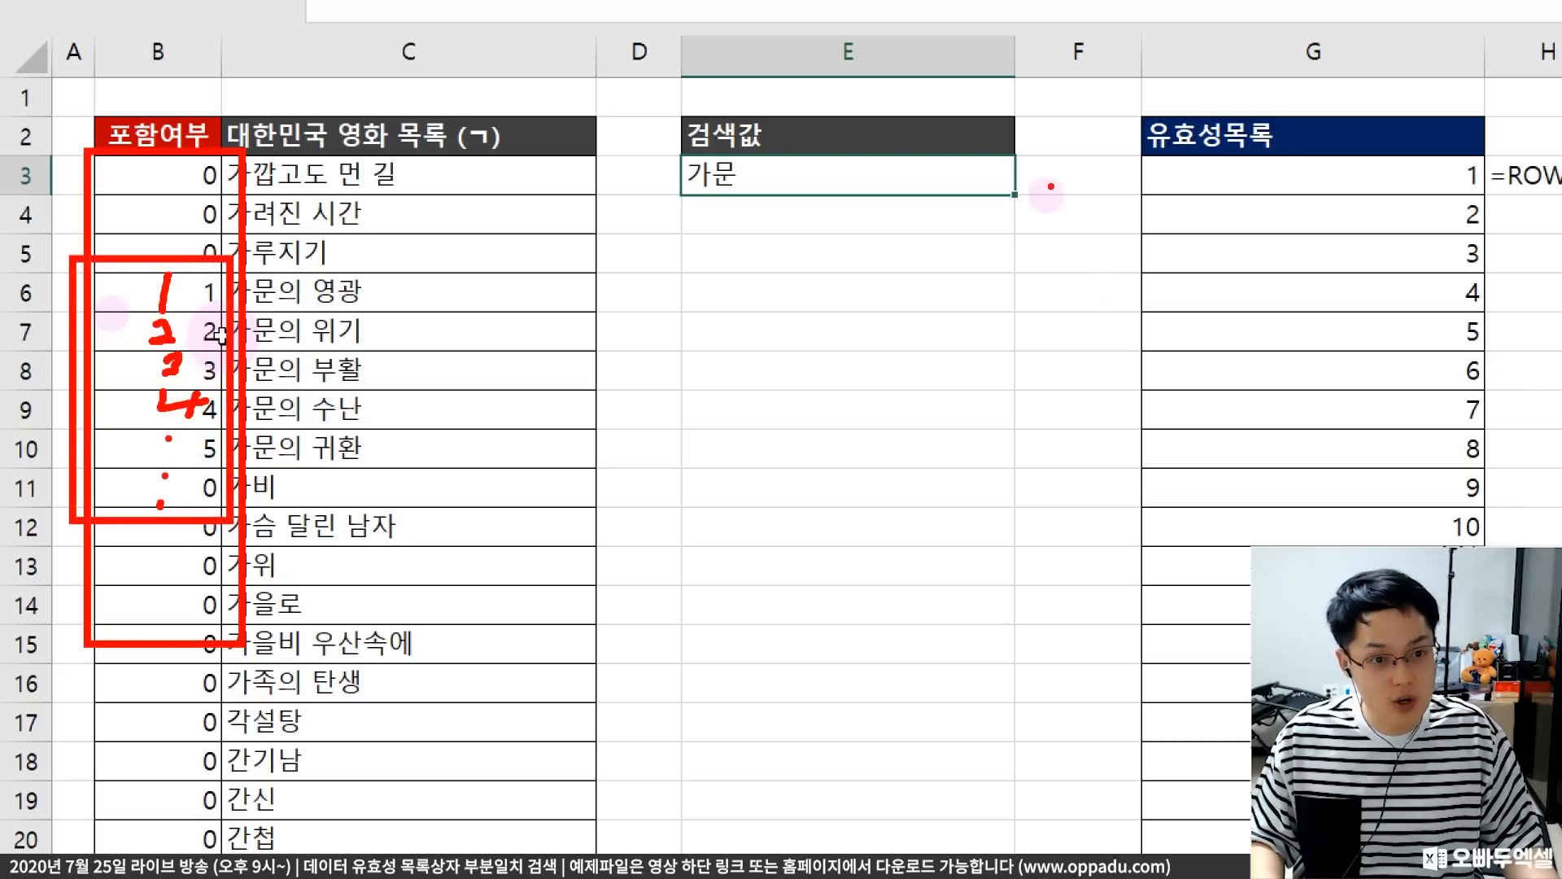
mouse_move(1121, 137)
left_mouse_down()
mouse_move(1123, 183)
mouse_move(1505, 325)
mouse_move(1123, 639)
mouse_move(1245, 639)
left_mouse_up()
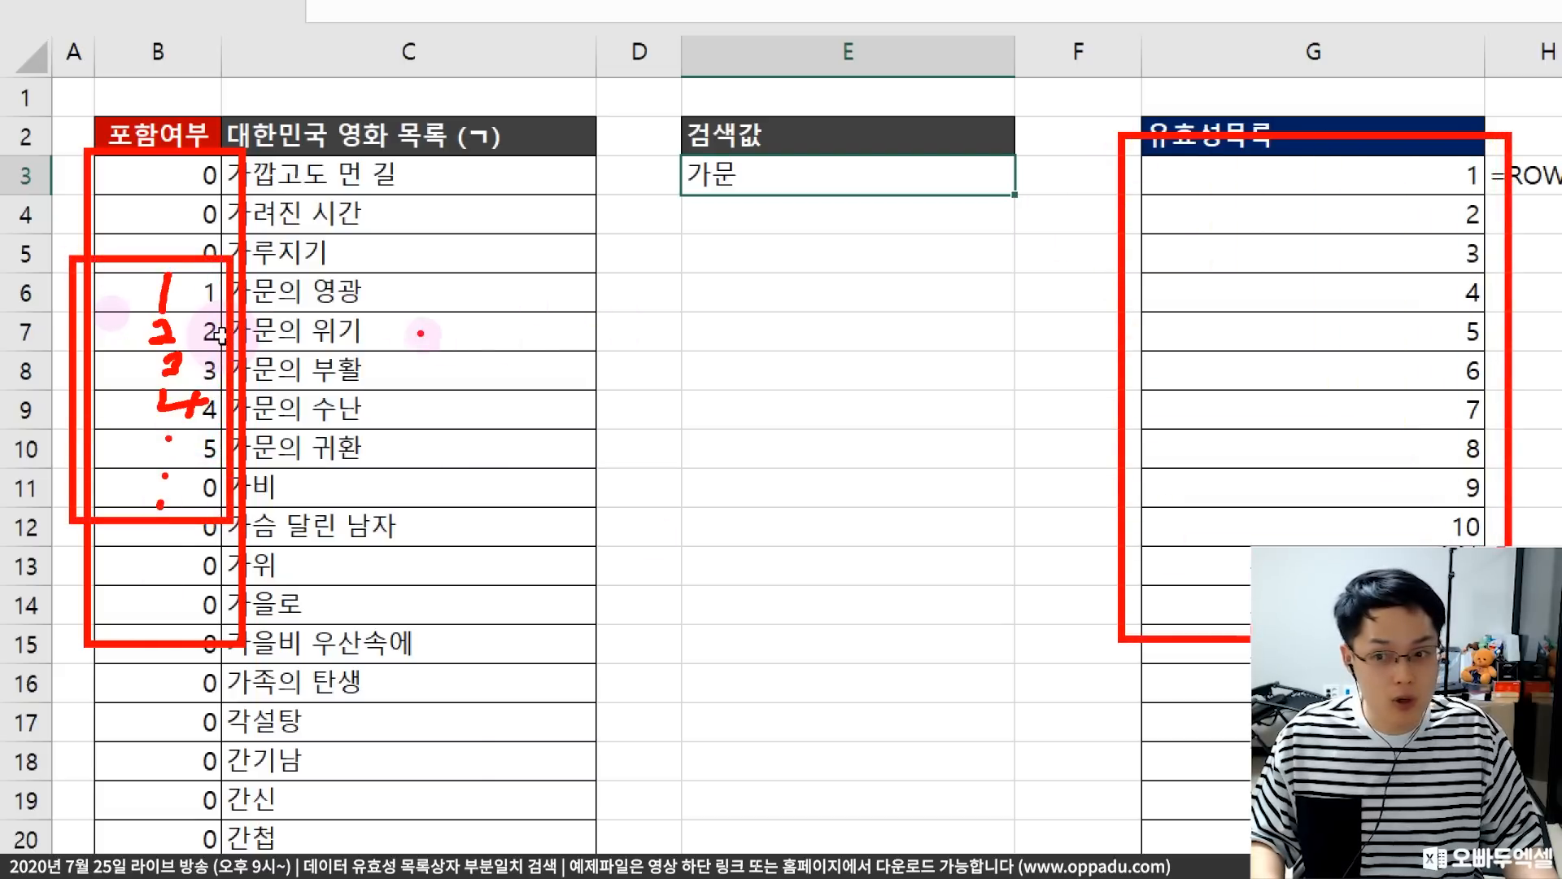
left_click_drag(218, 271, 479, 323)
key("ctrl+z")
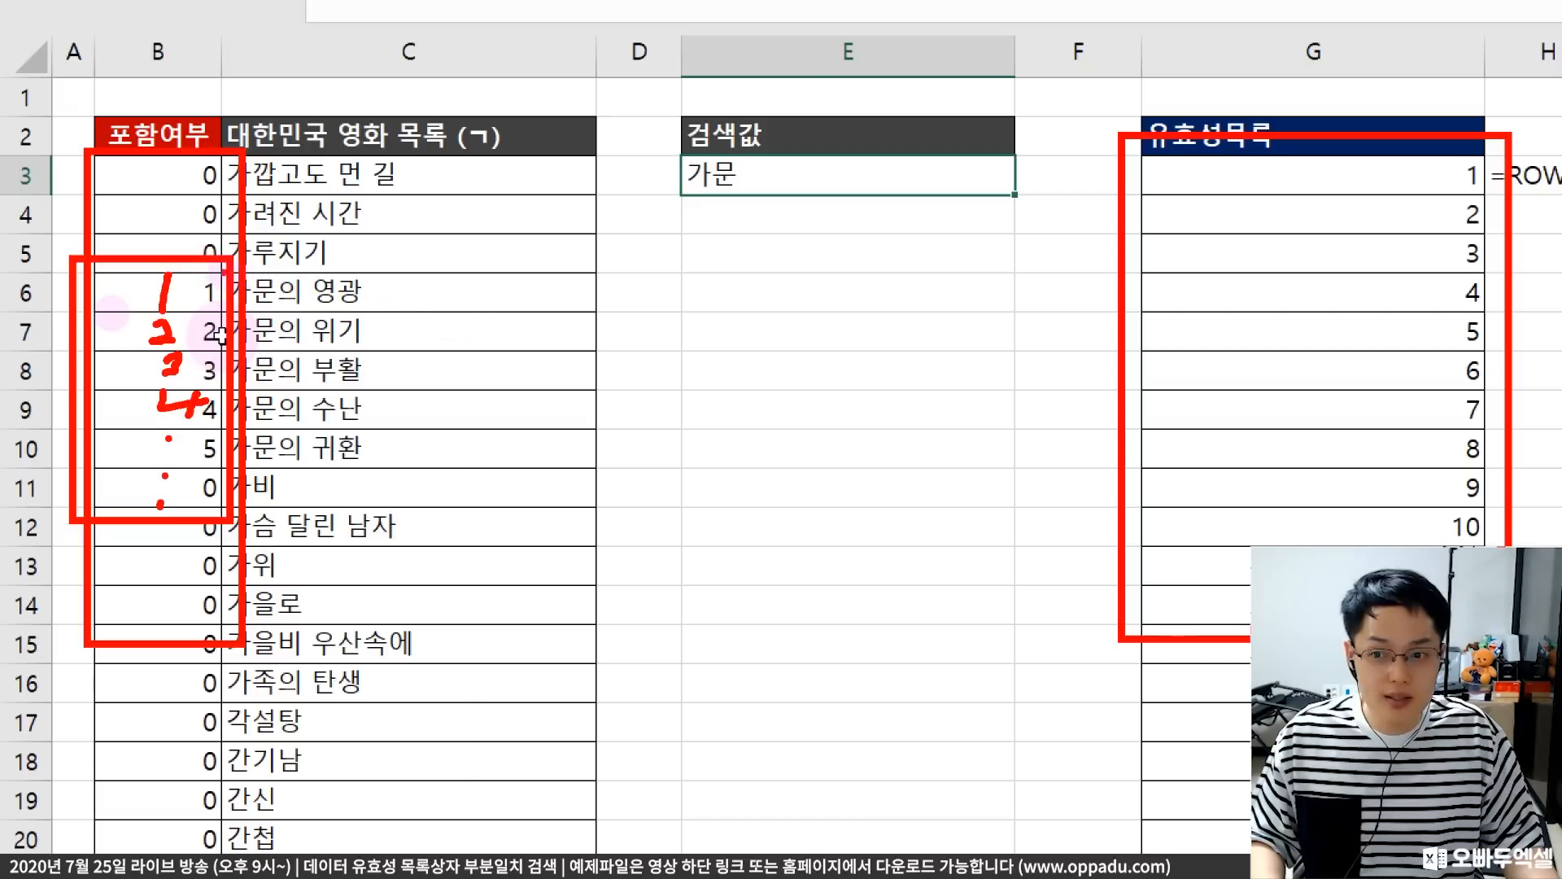
left_click_drag(232, 273, 362, 311)
mouse_move(232, 309)
left_mouse_down()
mouse_move(376, 358)
mouse_move(1082, 338)
mouse_move(1105, 358)
left_mouse_up()
left_click_drag(1087, 301, 1073, 358)
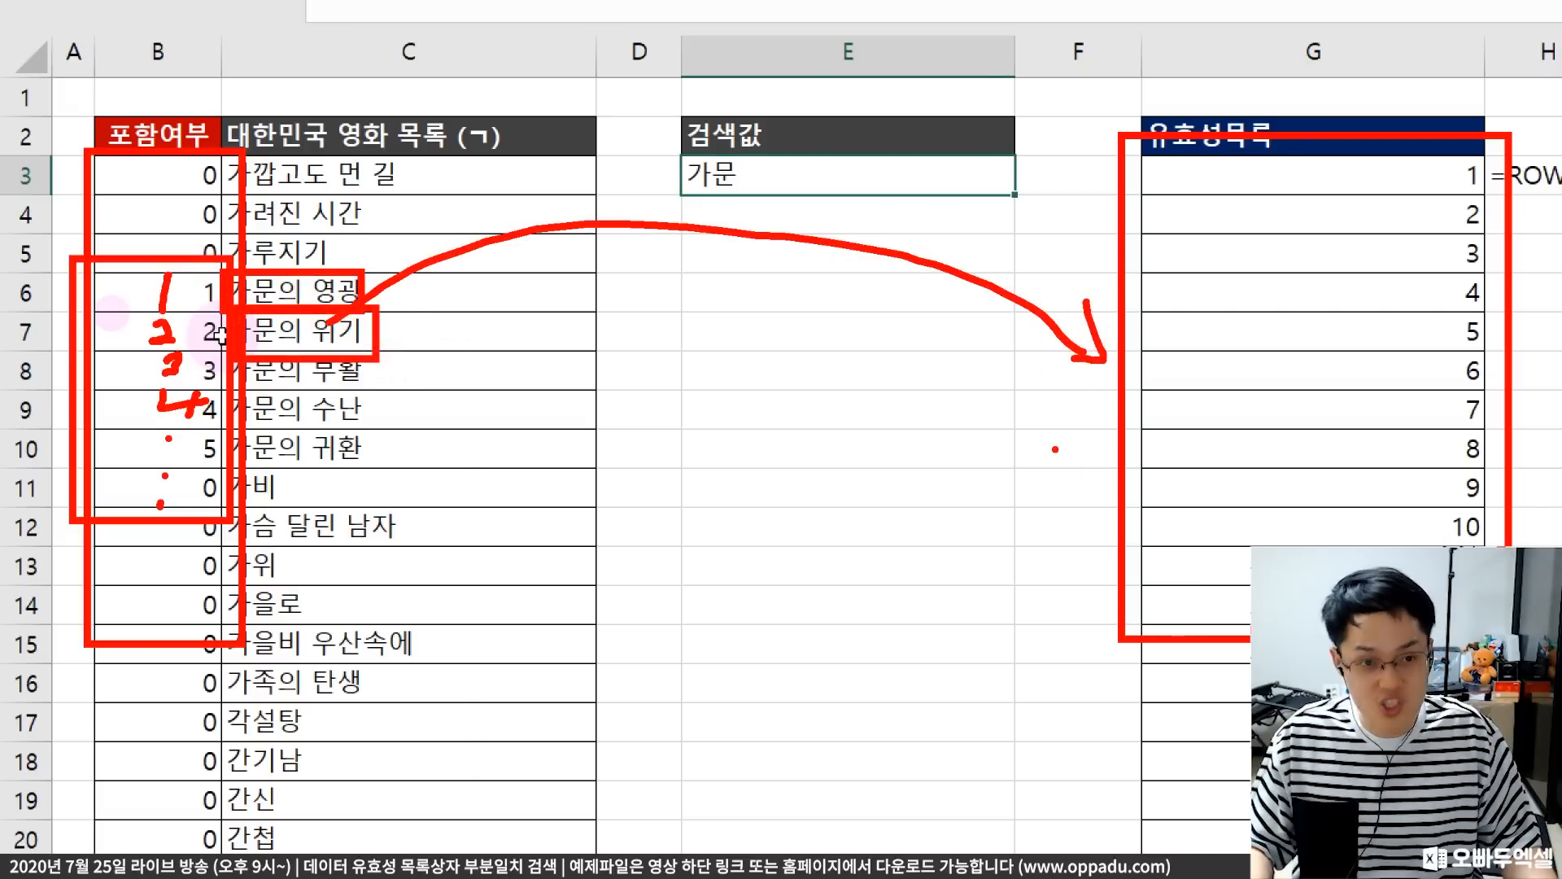
key("Escape")
scroll(837, 307, "right", 1)
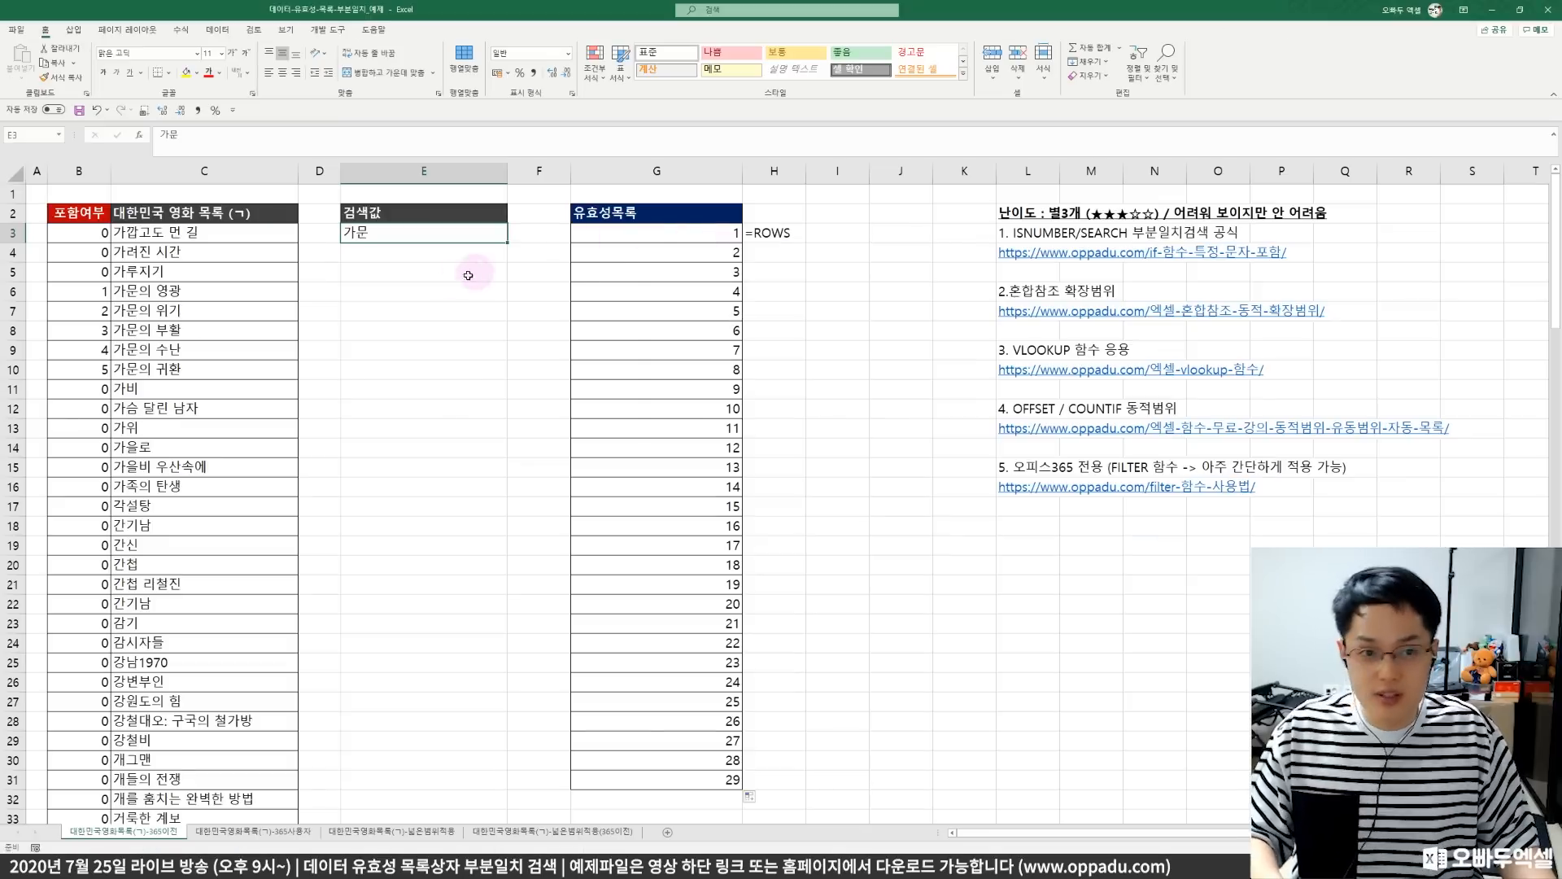
- Wrap the ROWS formula in G3 in an exact-match VLOOKUP: =VLOOKUP(ROWS($G$2:G2),B:C,2,0)
left_click(1205, 179)
left_click(165, 140)
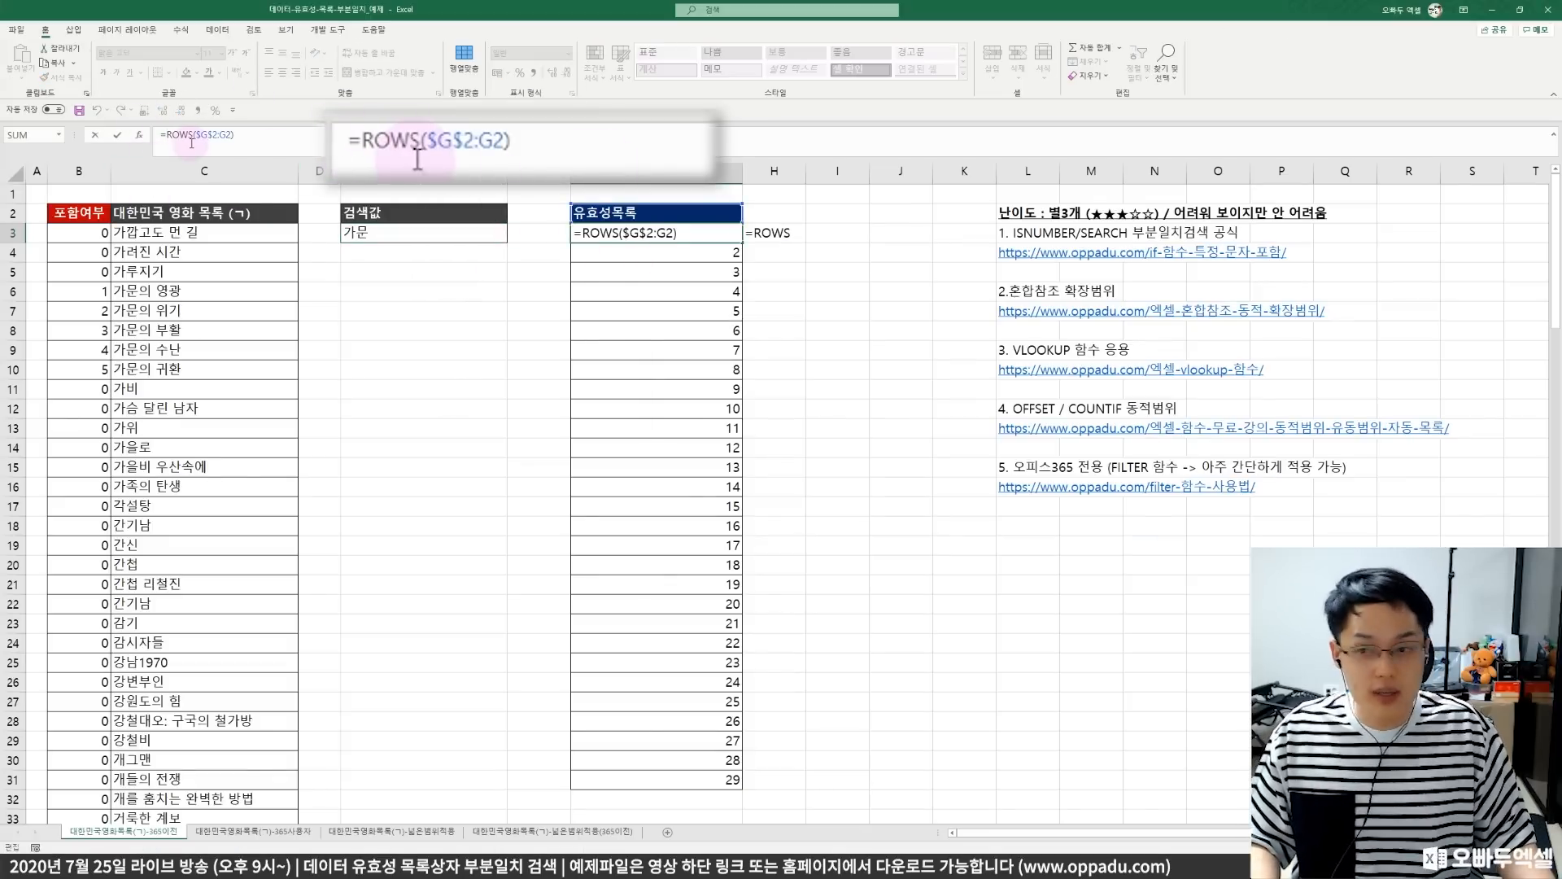
type("VLOOKUP(")
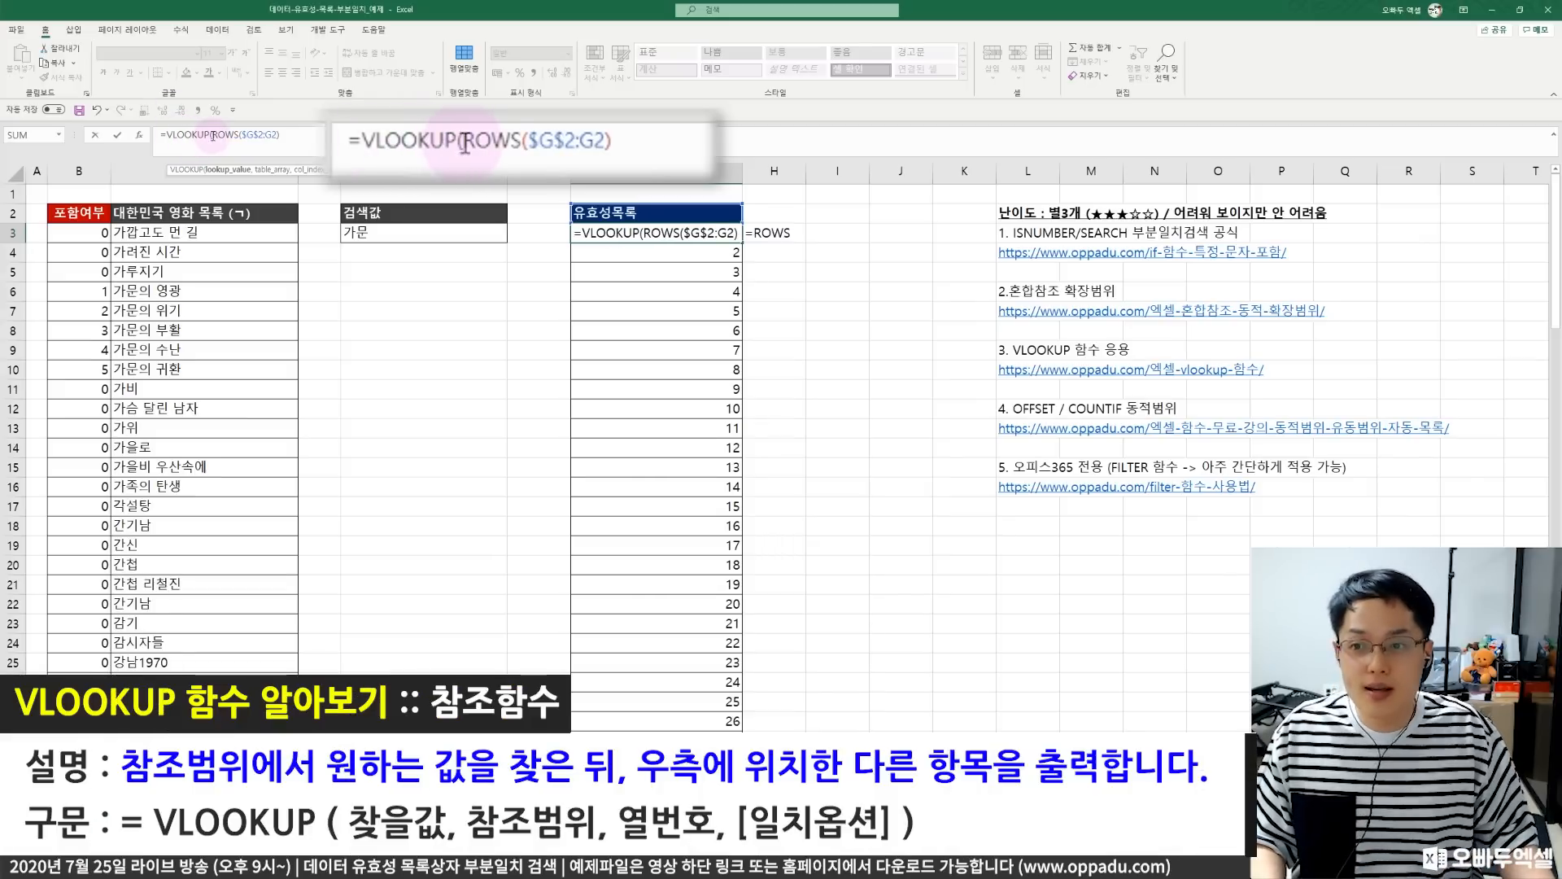
left_click_drag(212, 135, 291, 138)
left_click(298, 138)
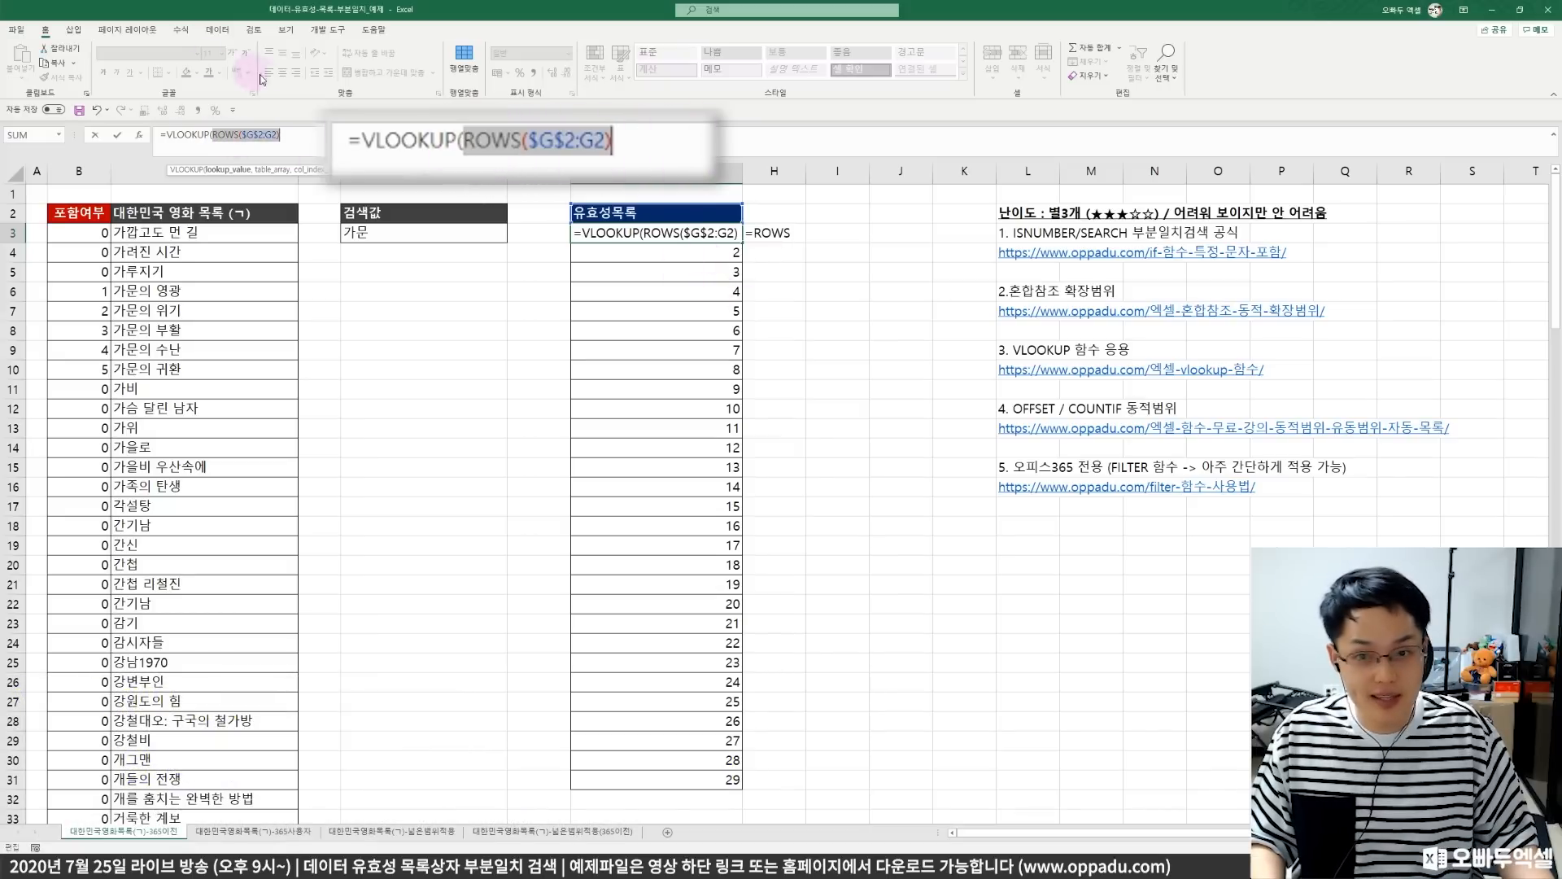
type(",")
left_click(90, 176)
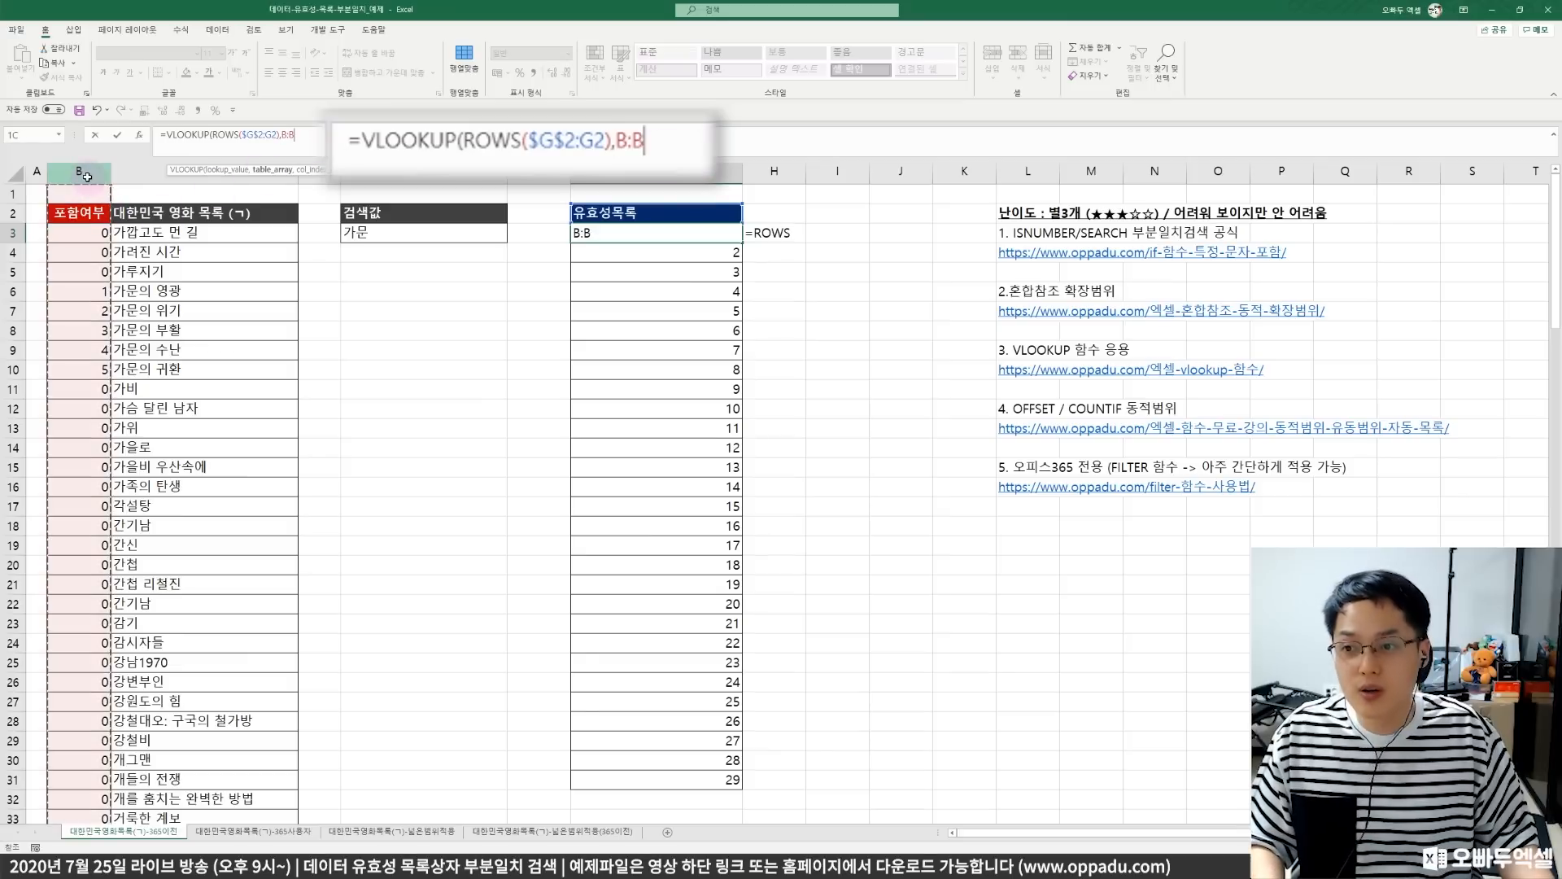
left_click_drag(91, 176, 187, 173)
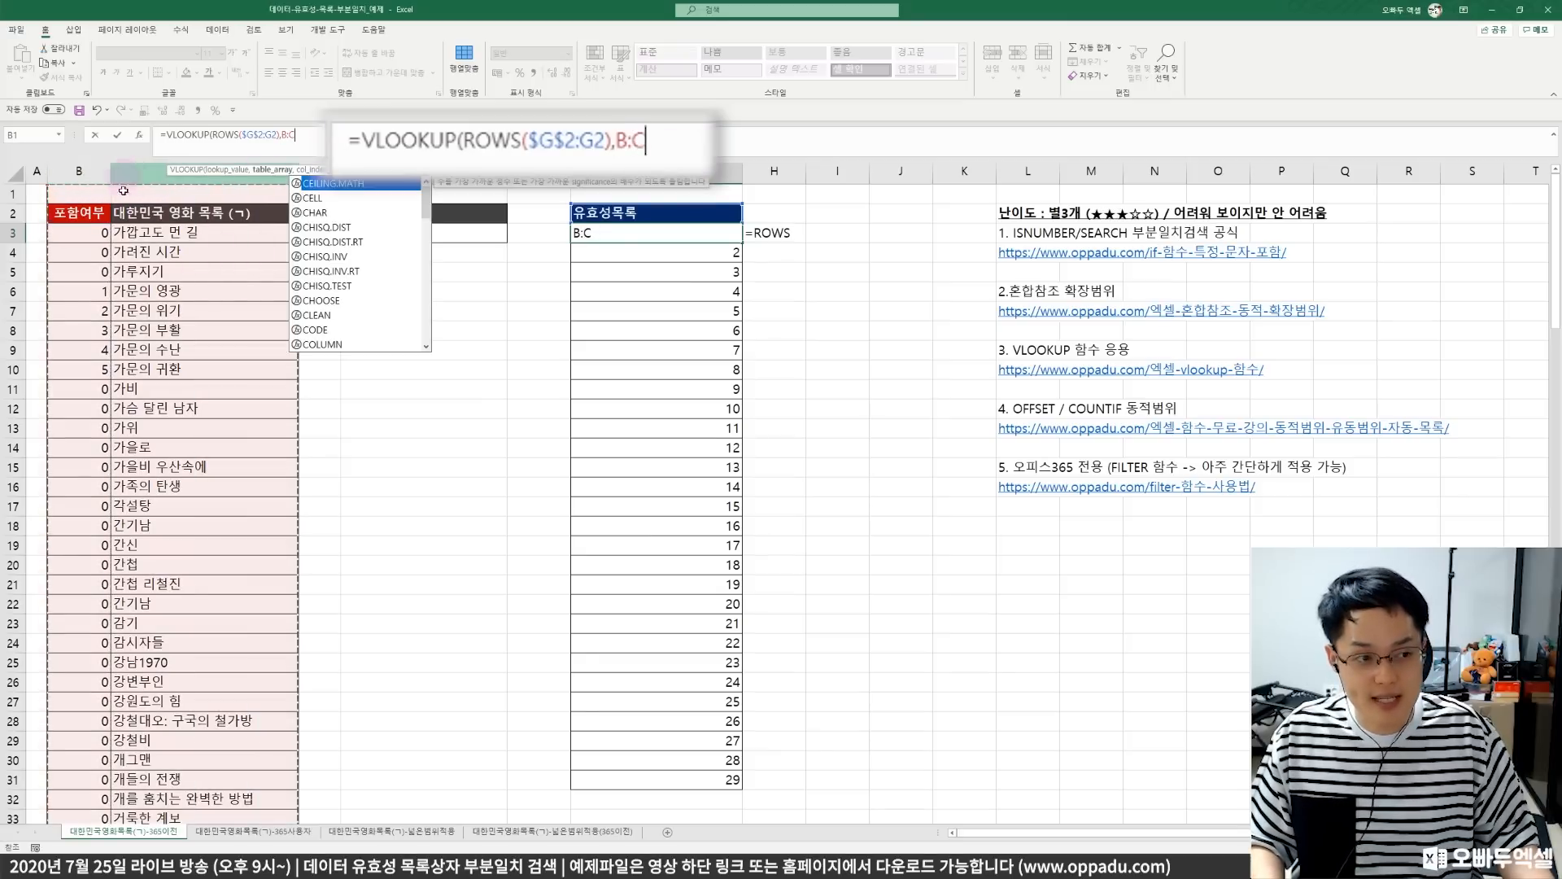
type(",")
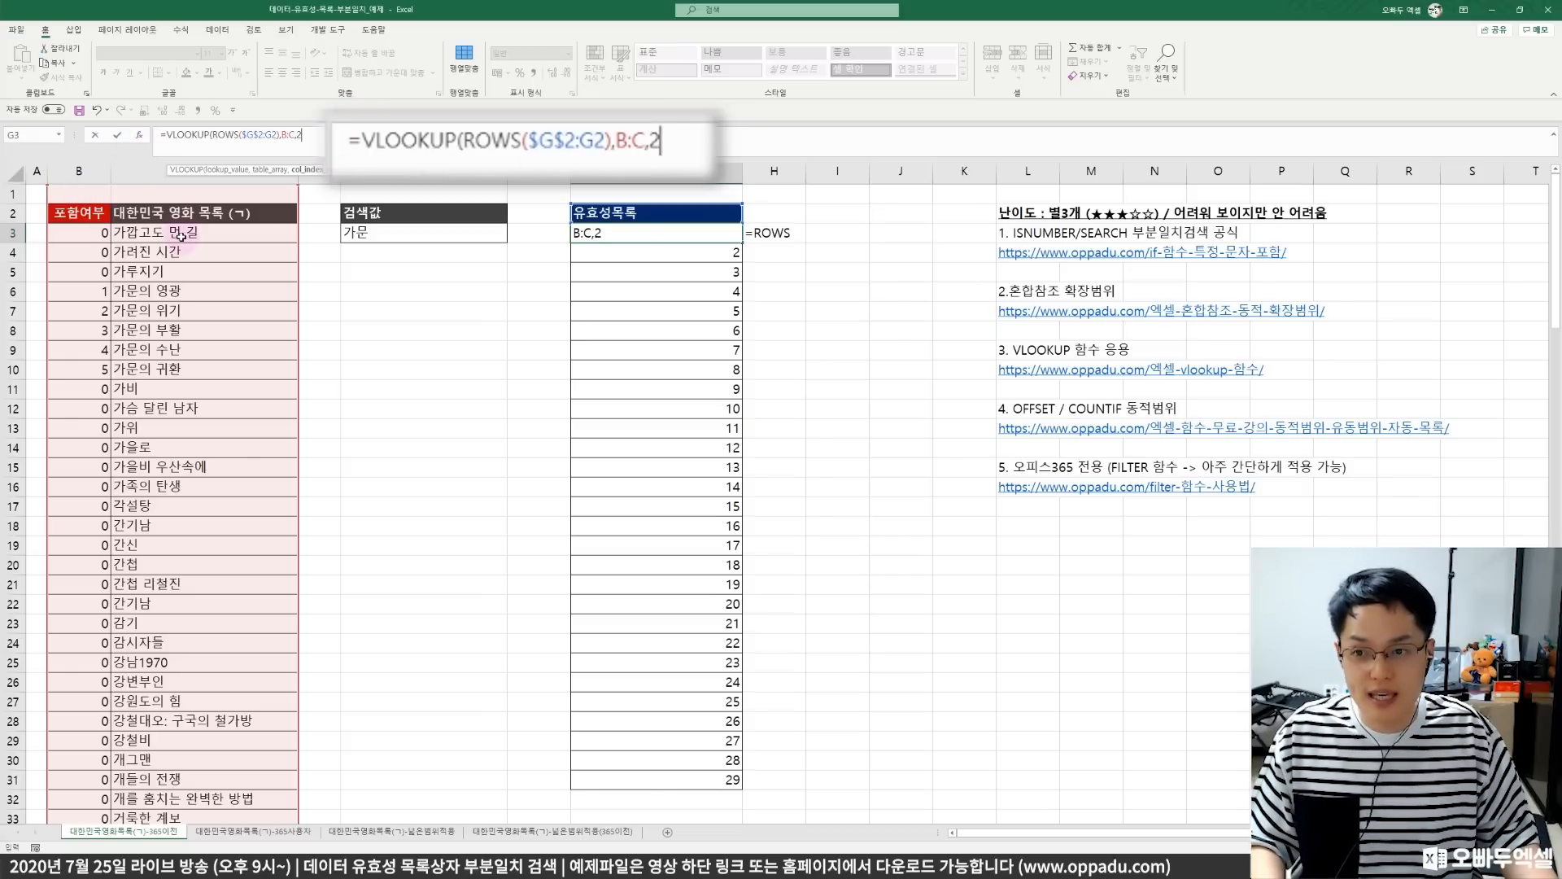
type("2,")
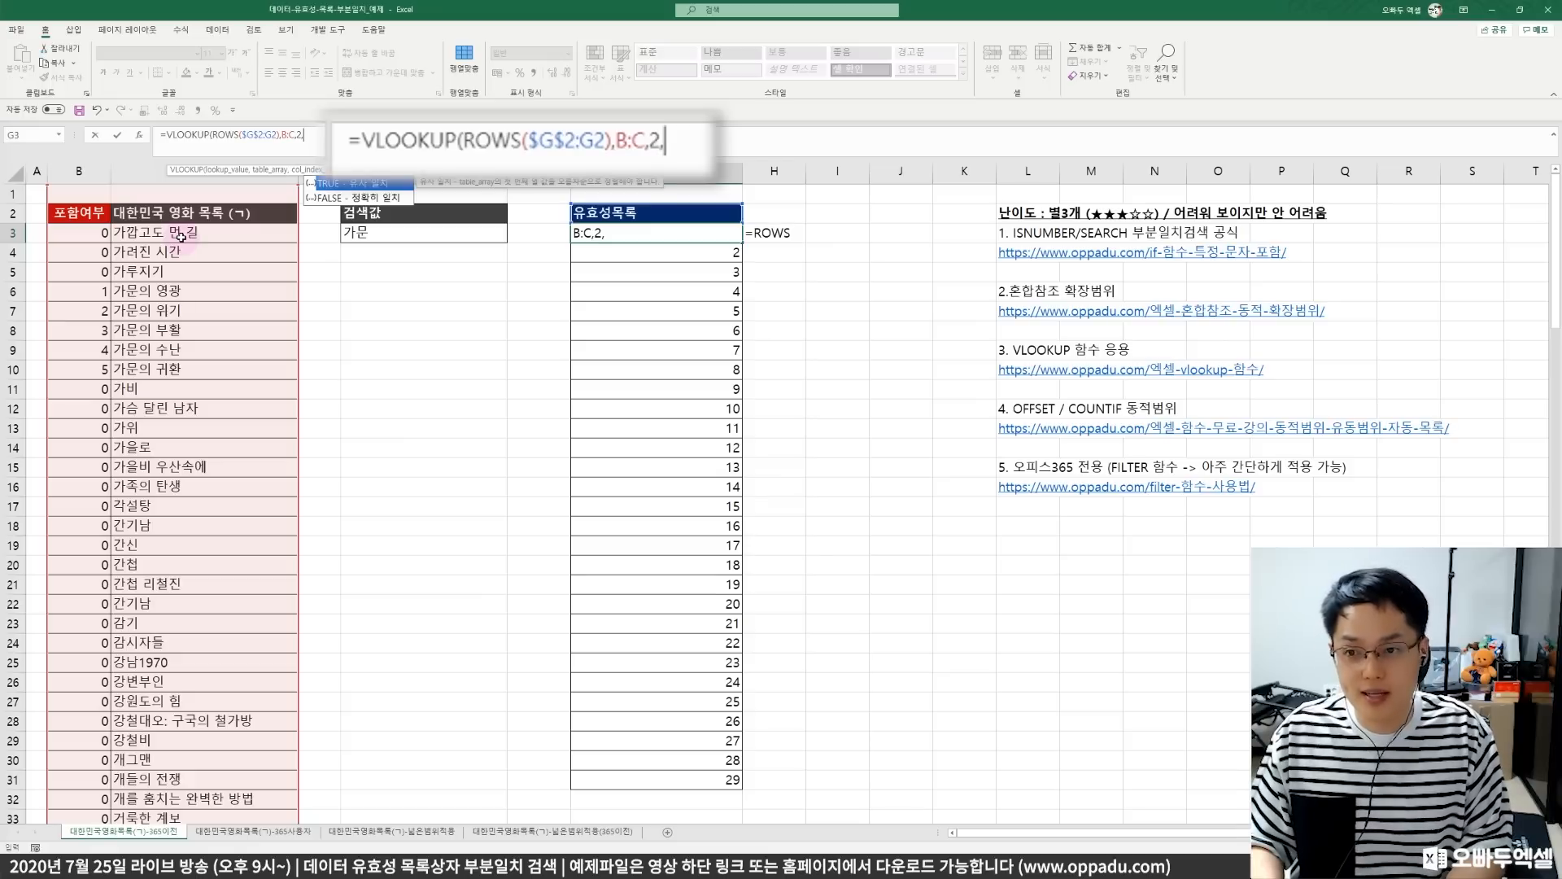
type("0)")
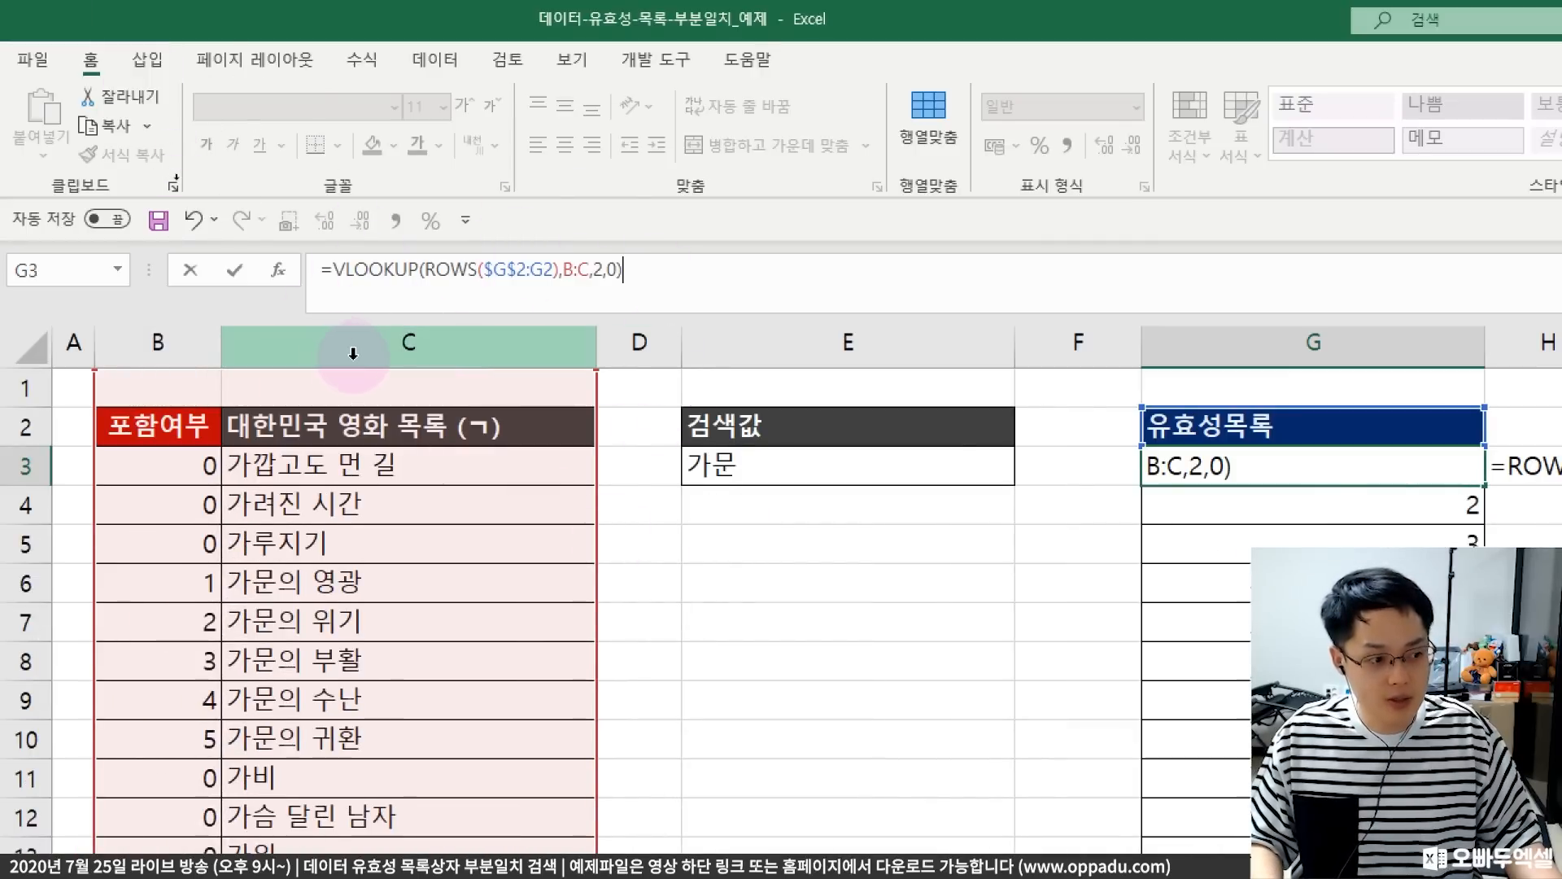
key("Return")
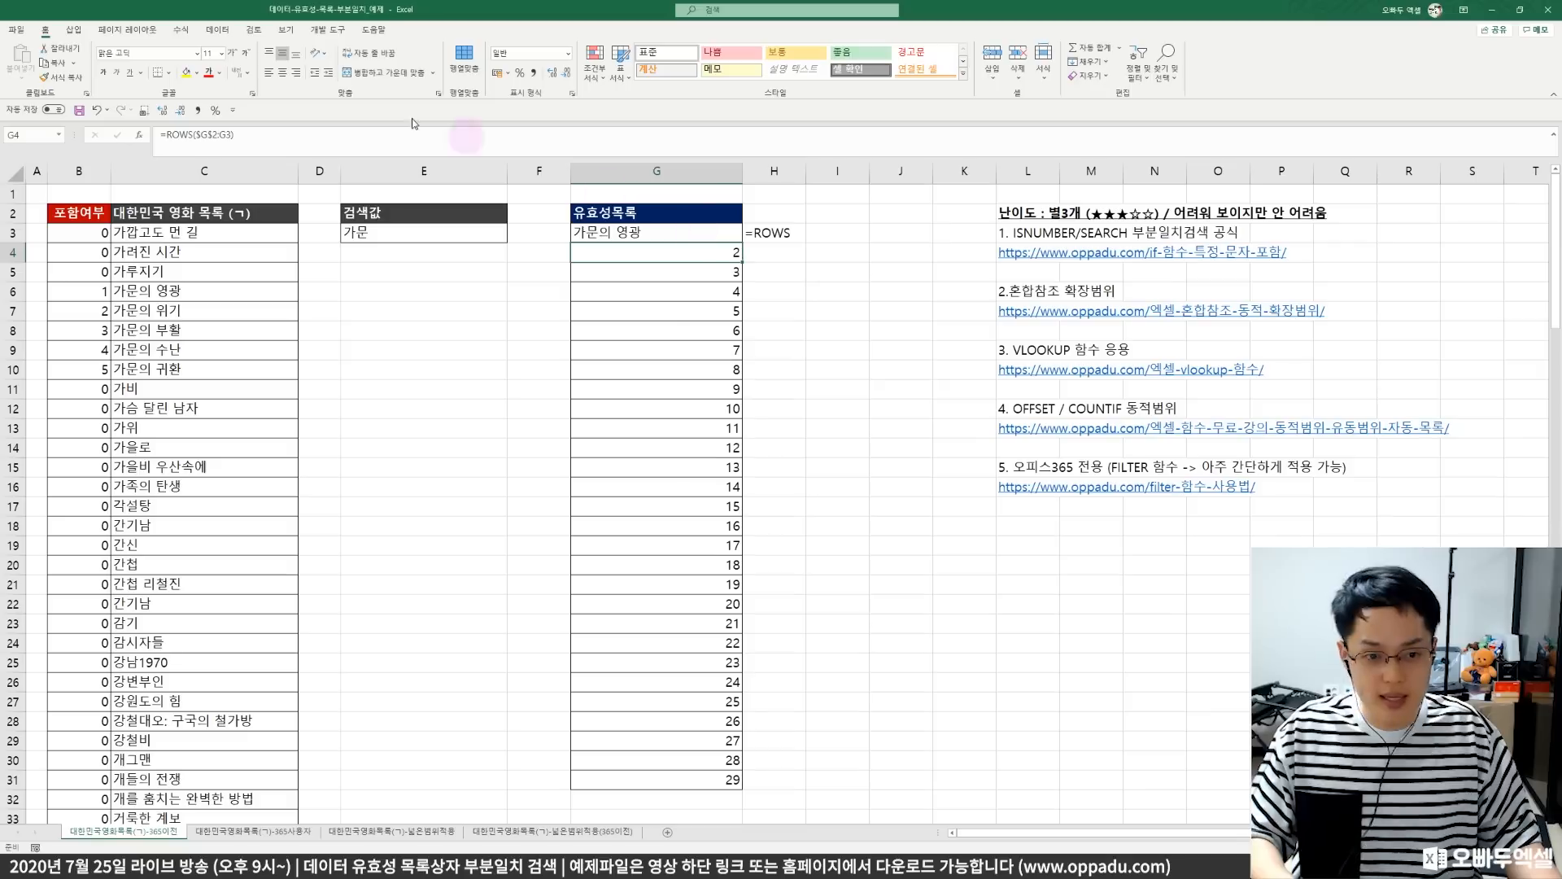
- Fill the VLOOKUP formula from G3 down the 유효성목록 column to G31
left_click(1108, 466)
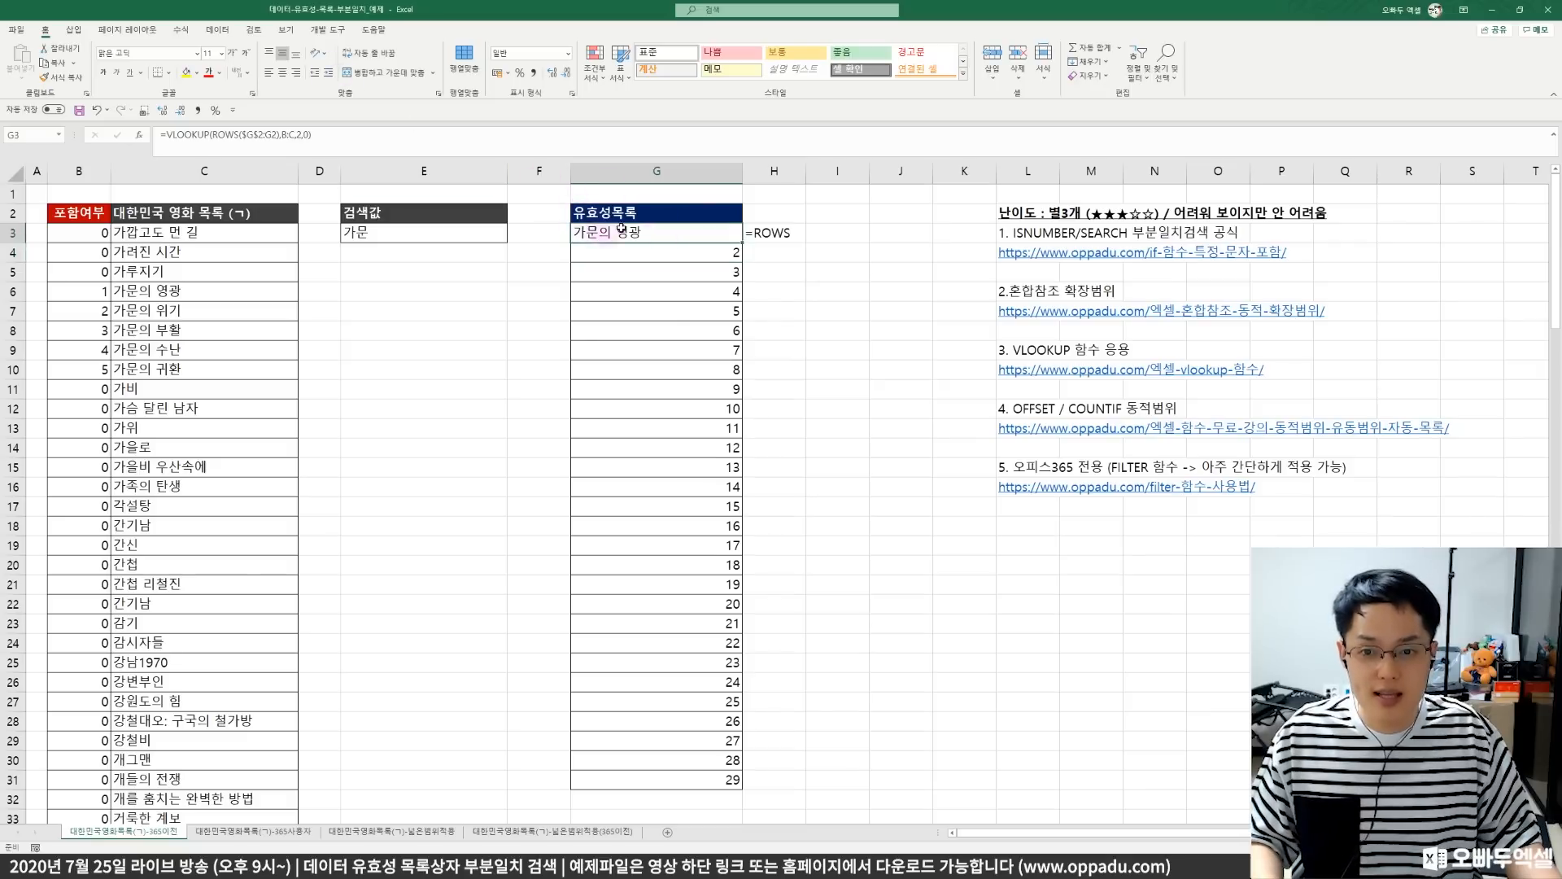
double_click(741, 243)
left_click_drag(697, 230, 691, 297)
left_click(689, 310)
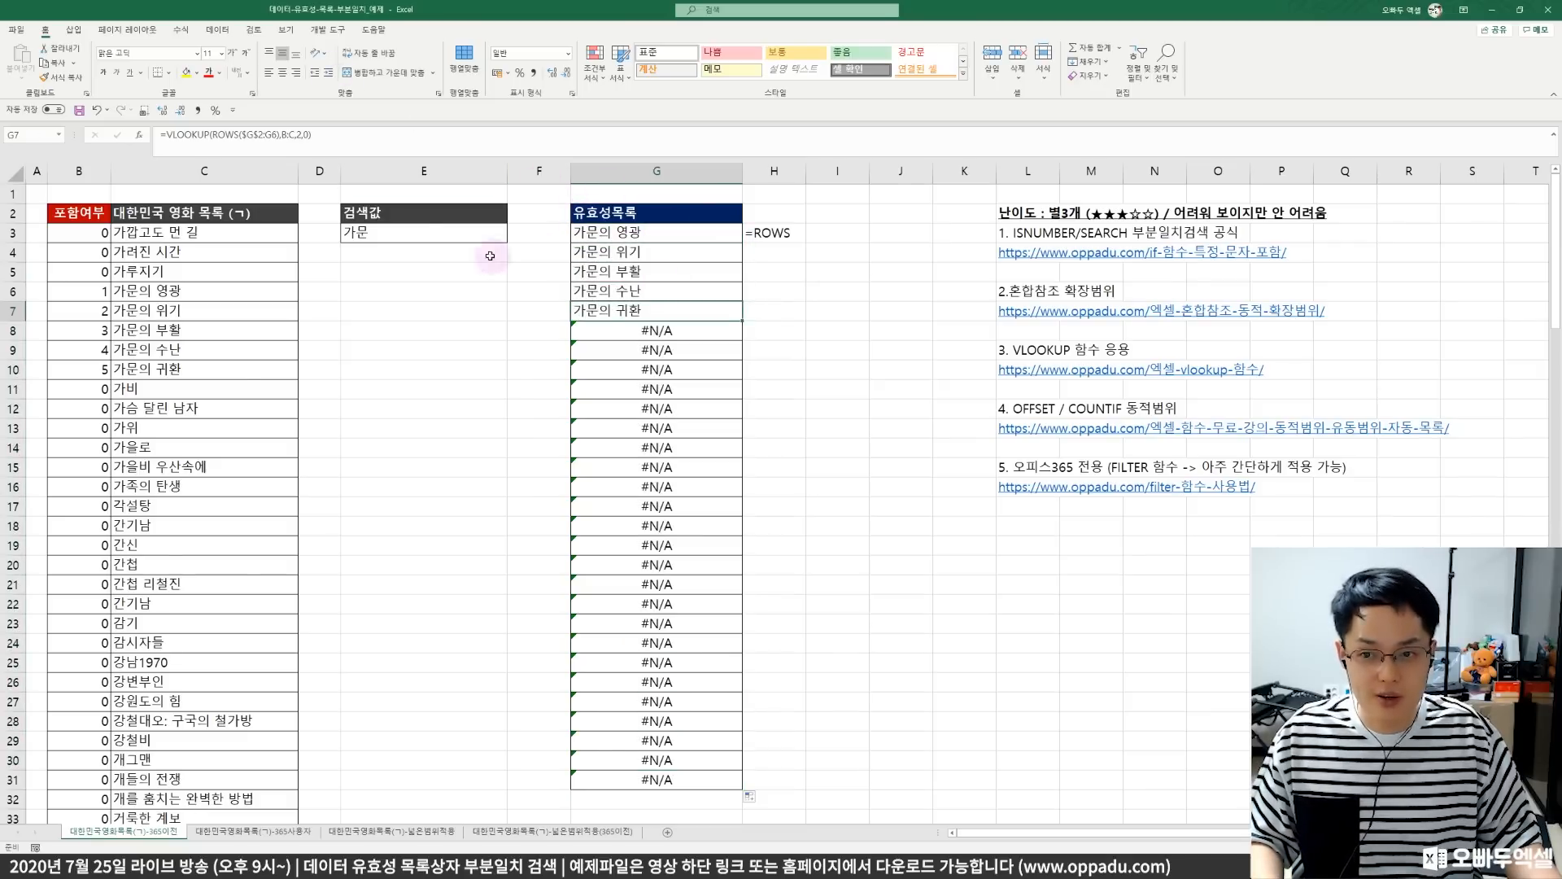
- Compare the titles and #N/A cells in the 유효성목록 column with the match numbers in 포함여부 and the search value
left_click(419, 241)
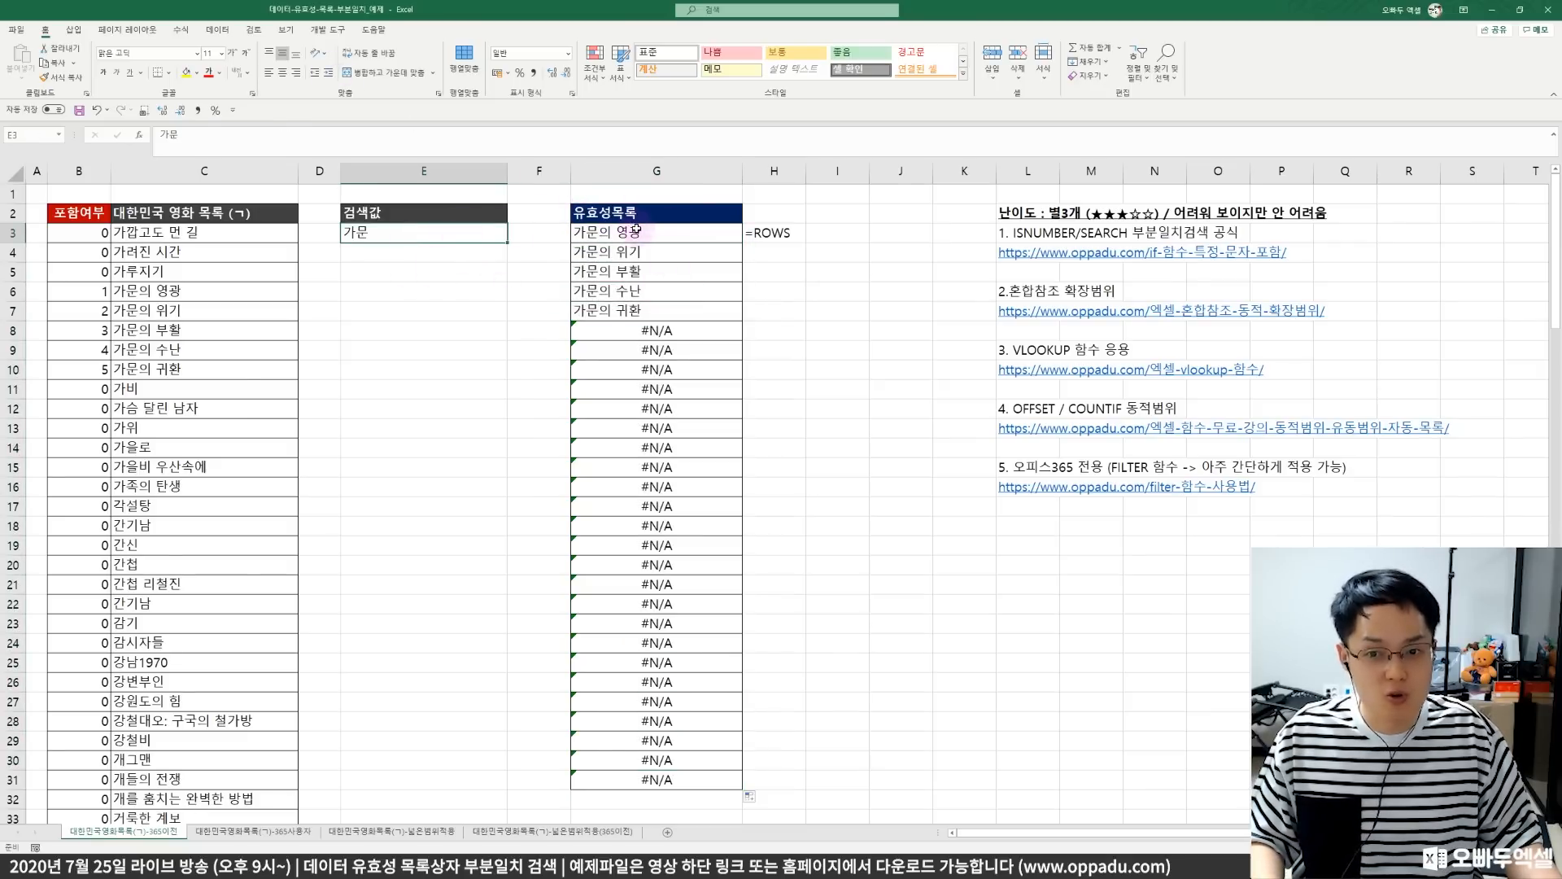
left_click_drag(636, 230, 643, 455)
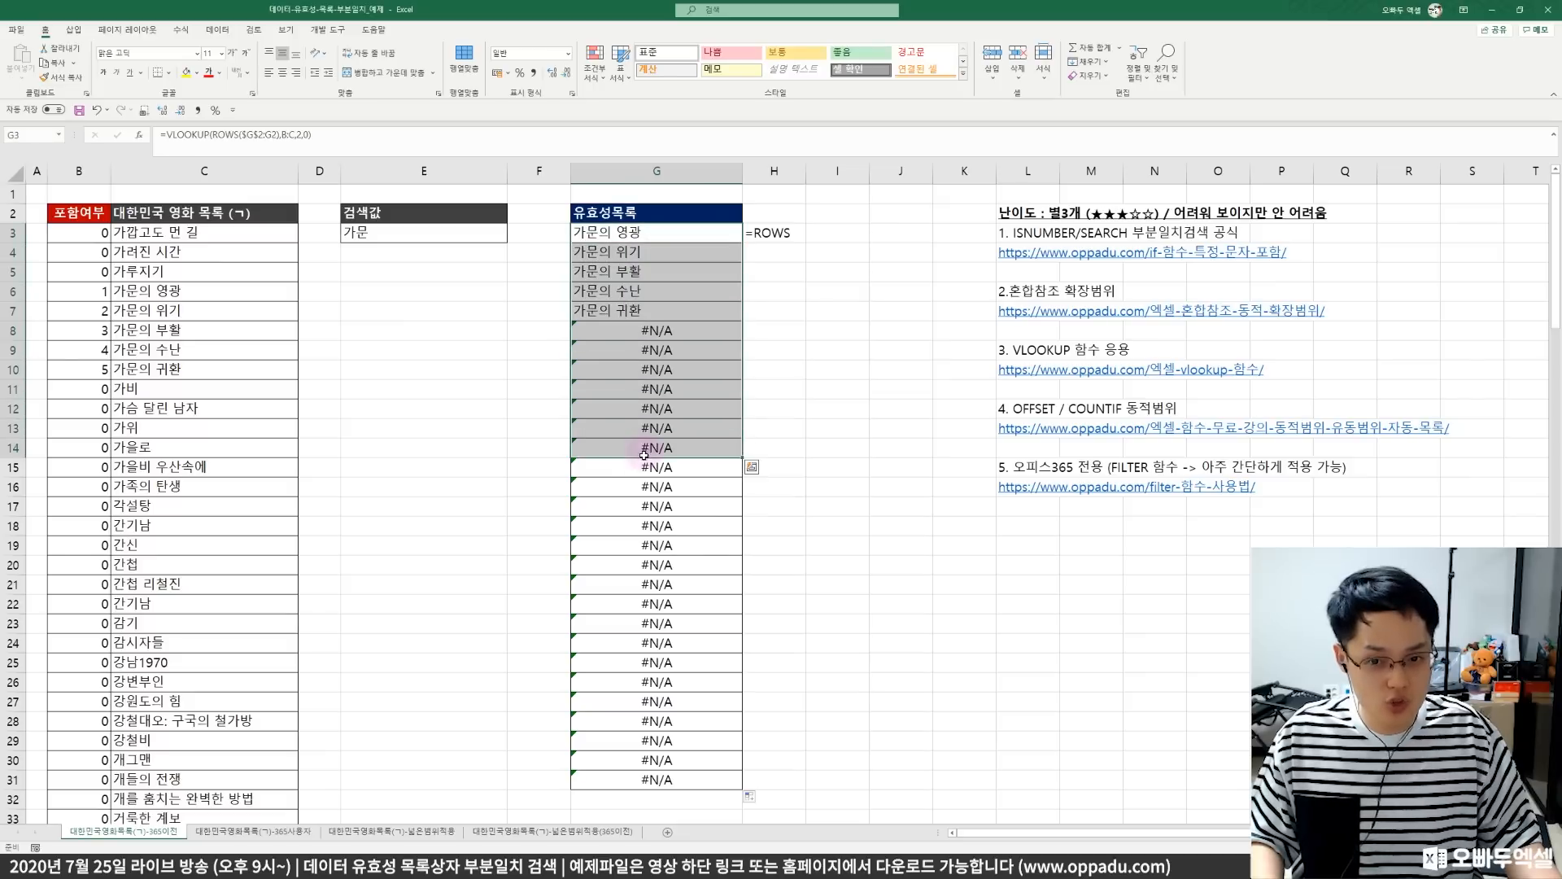
left_click(644, 455)
left_click(653, 506)
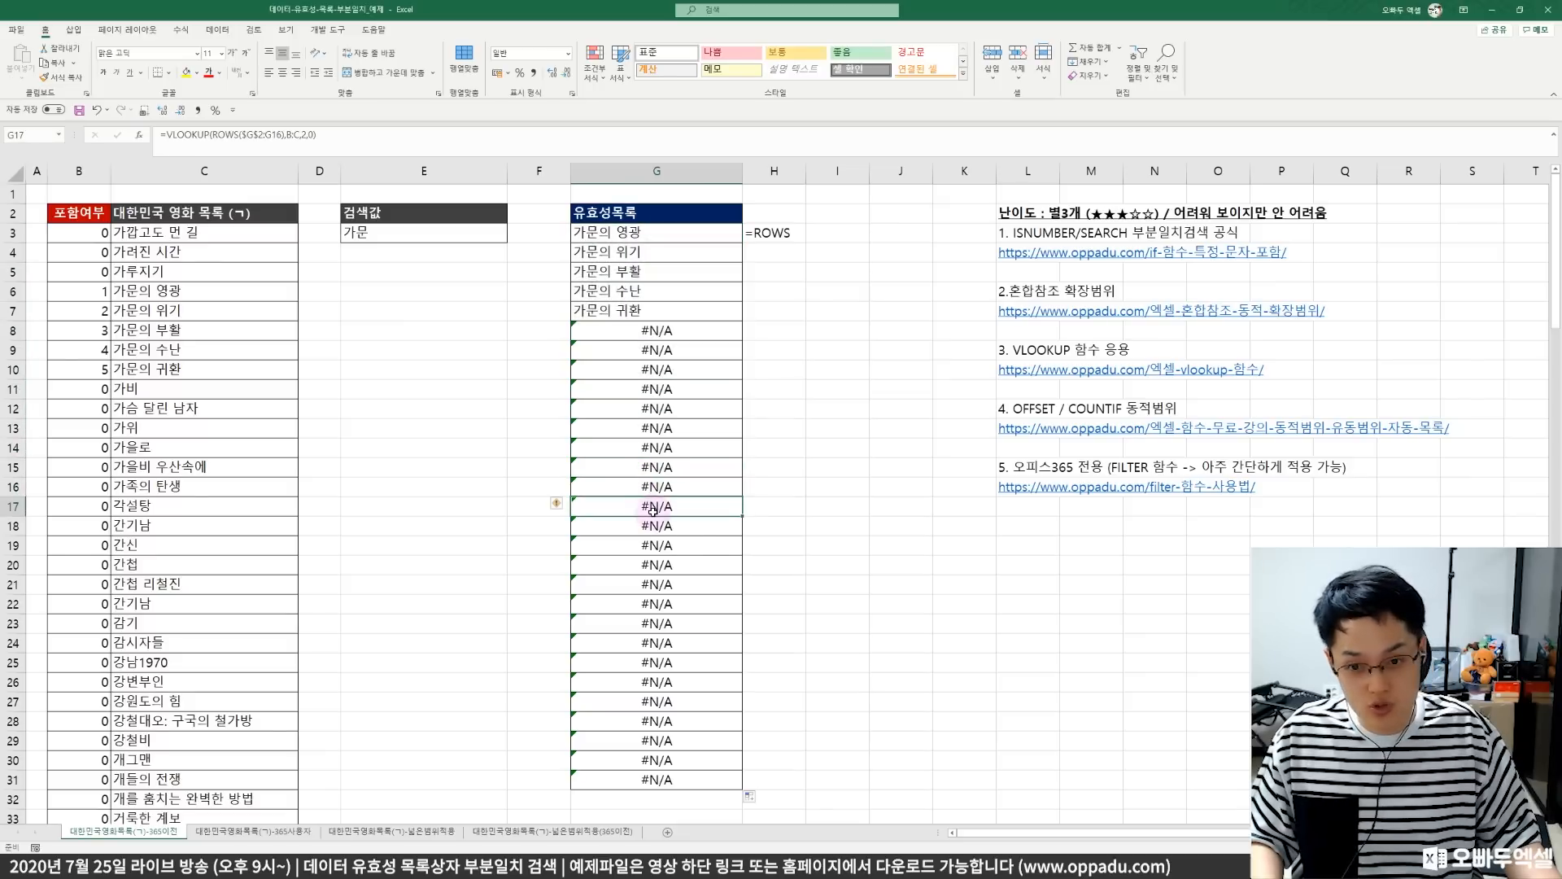
left_click(652, 330)
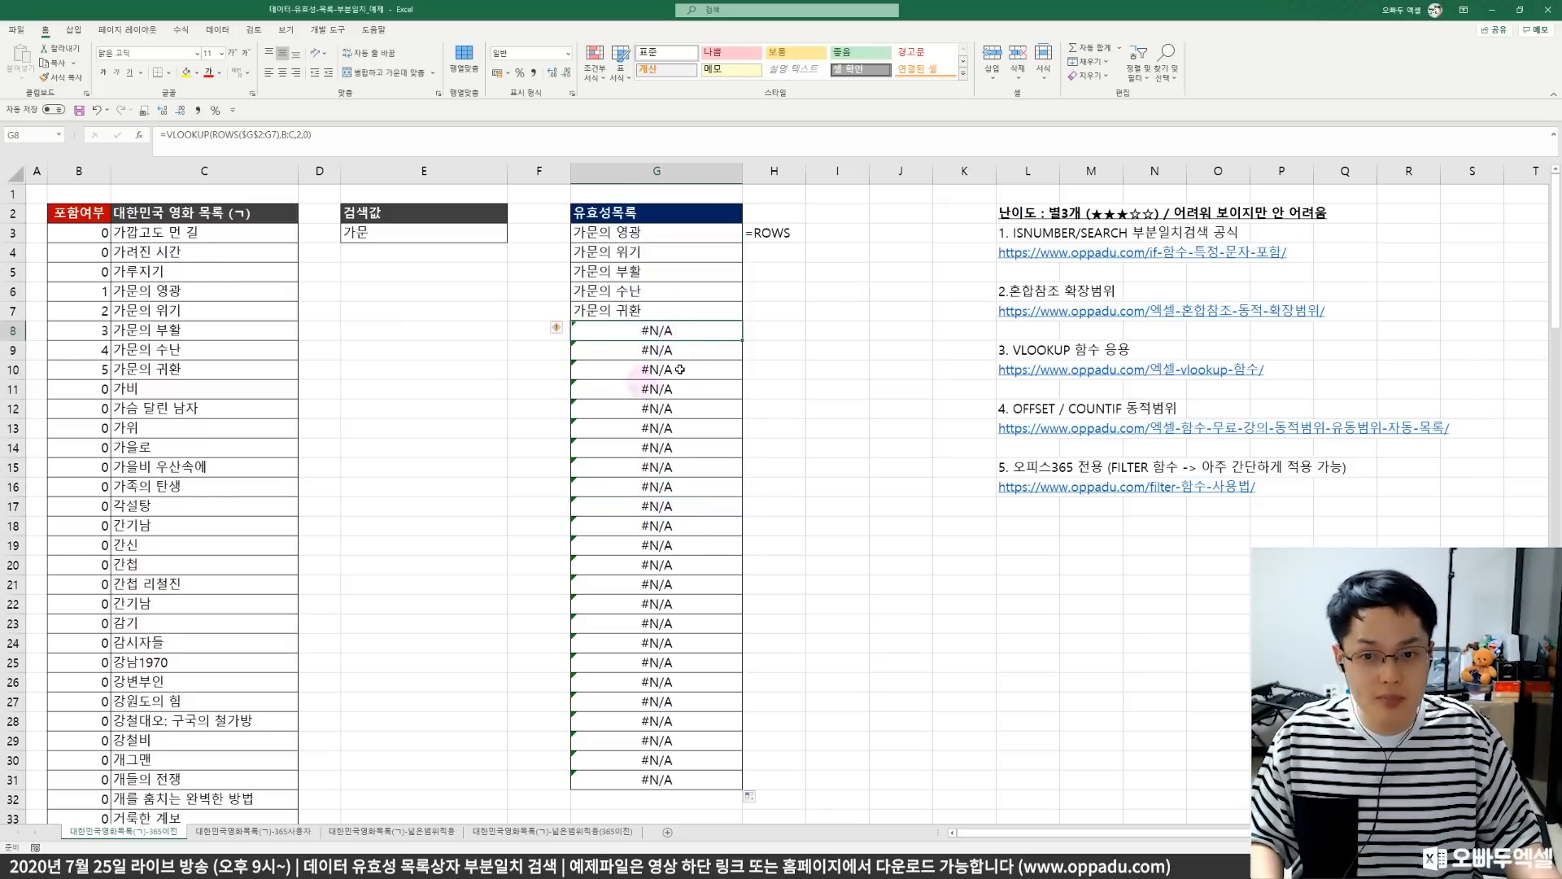
left_click(96, 292)
left_click(101, 350)
left_click(99, 364)
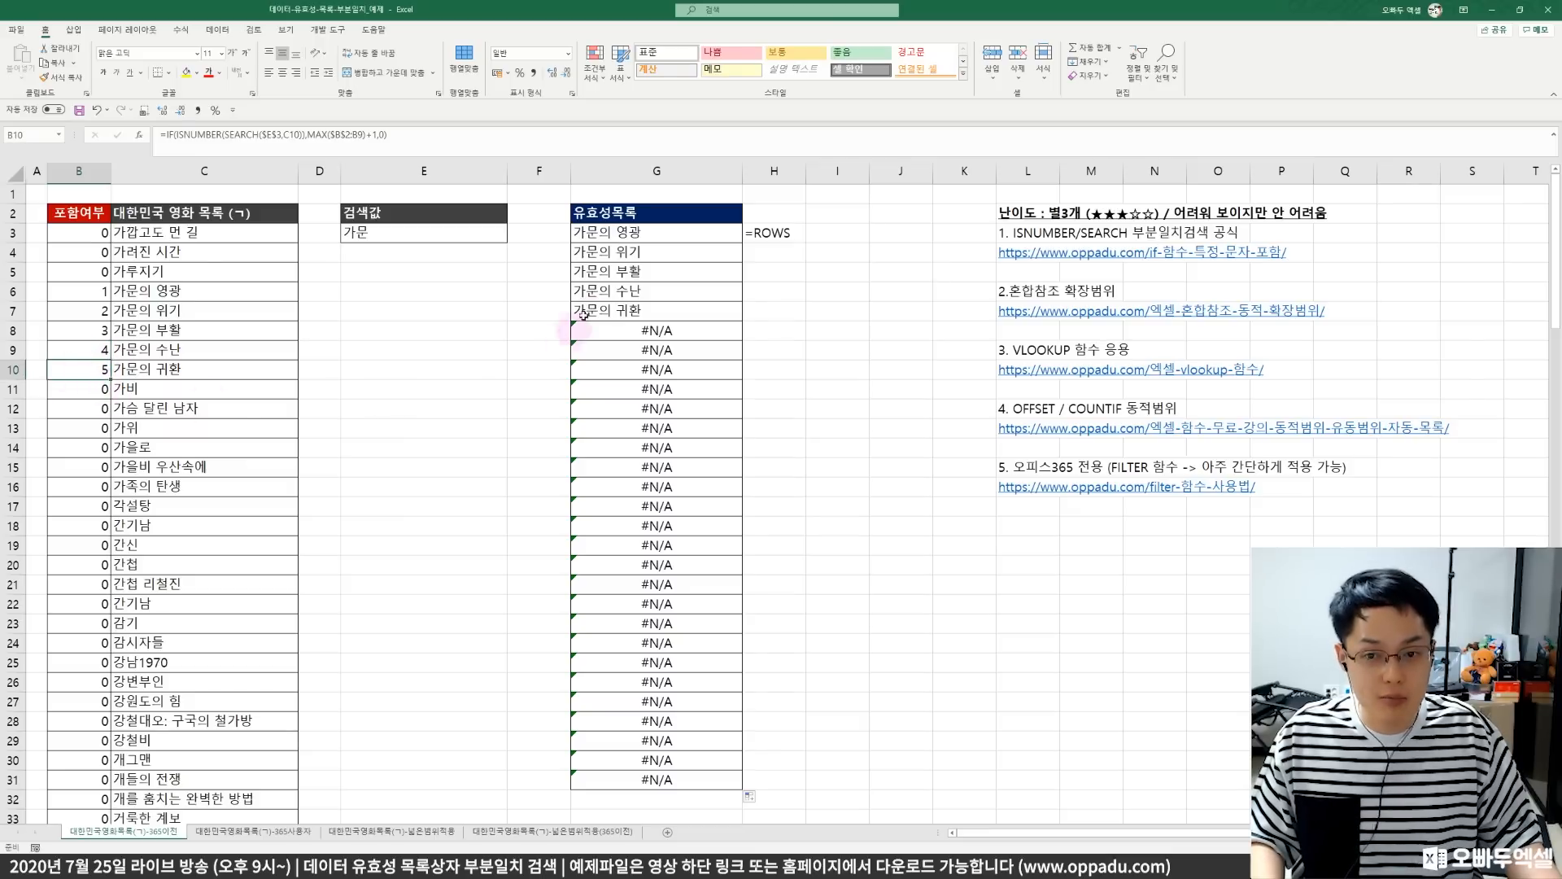
left_click(618, 330)
left_click(96, 408)
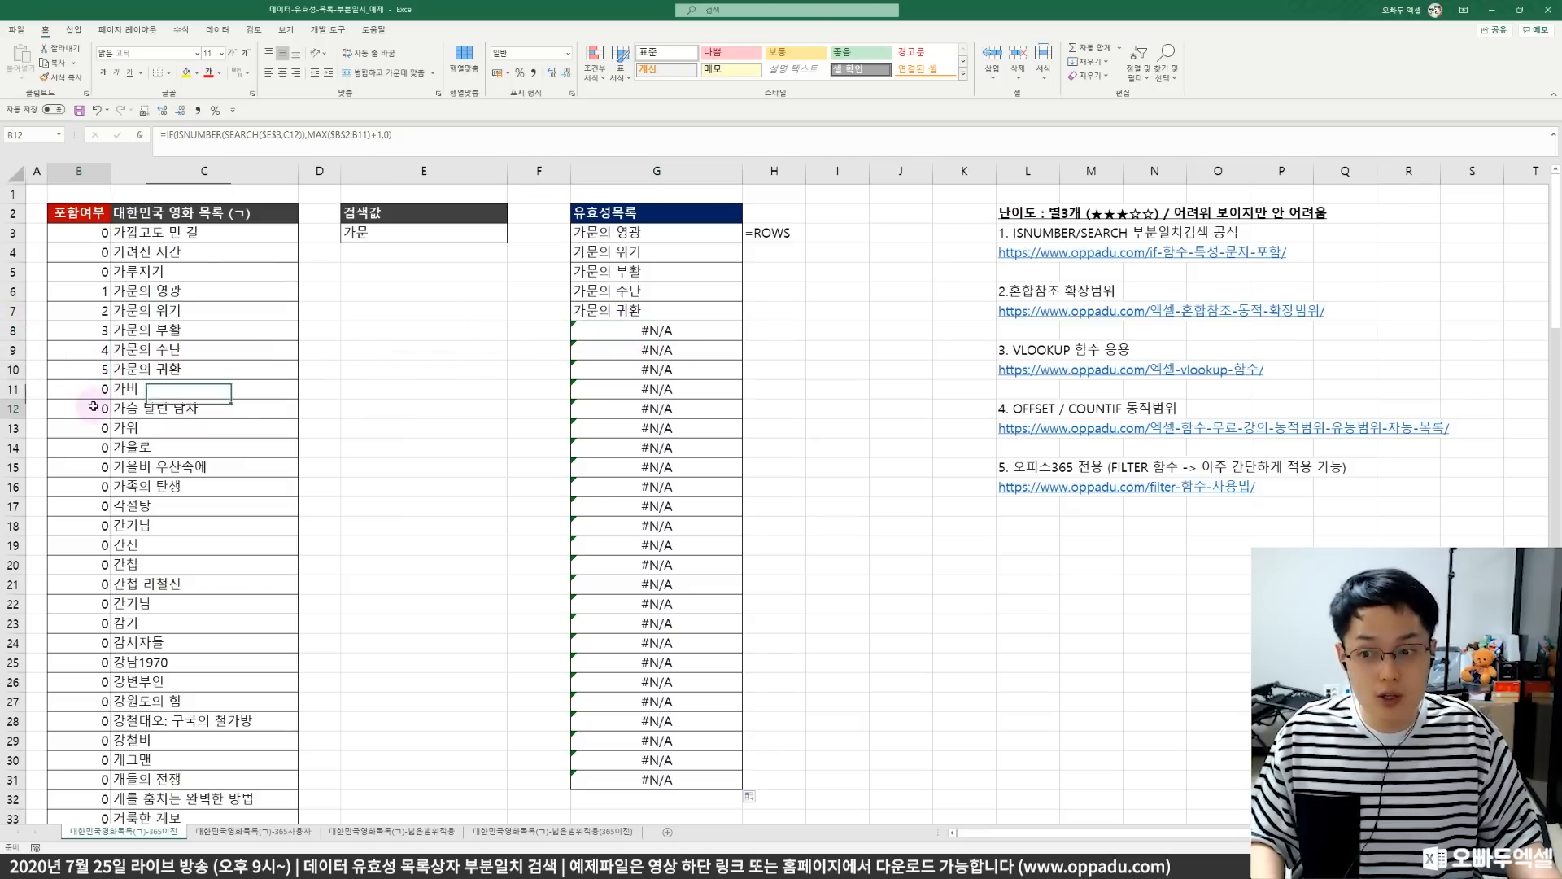
left_click(684, 332)
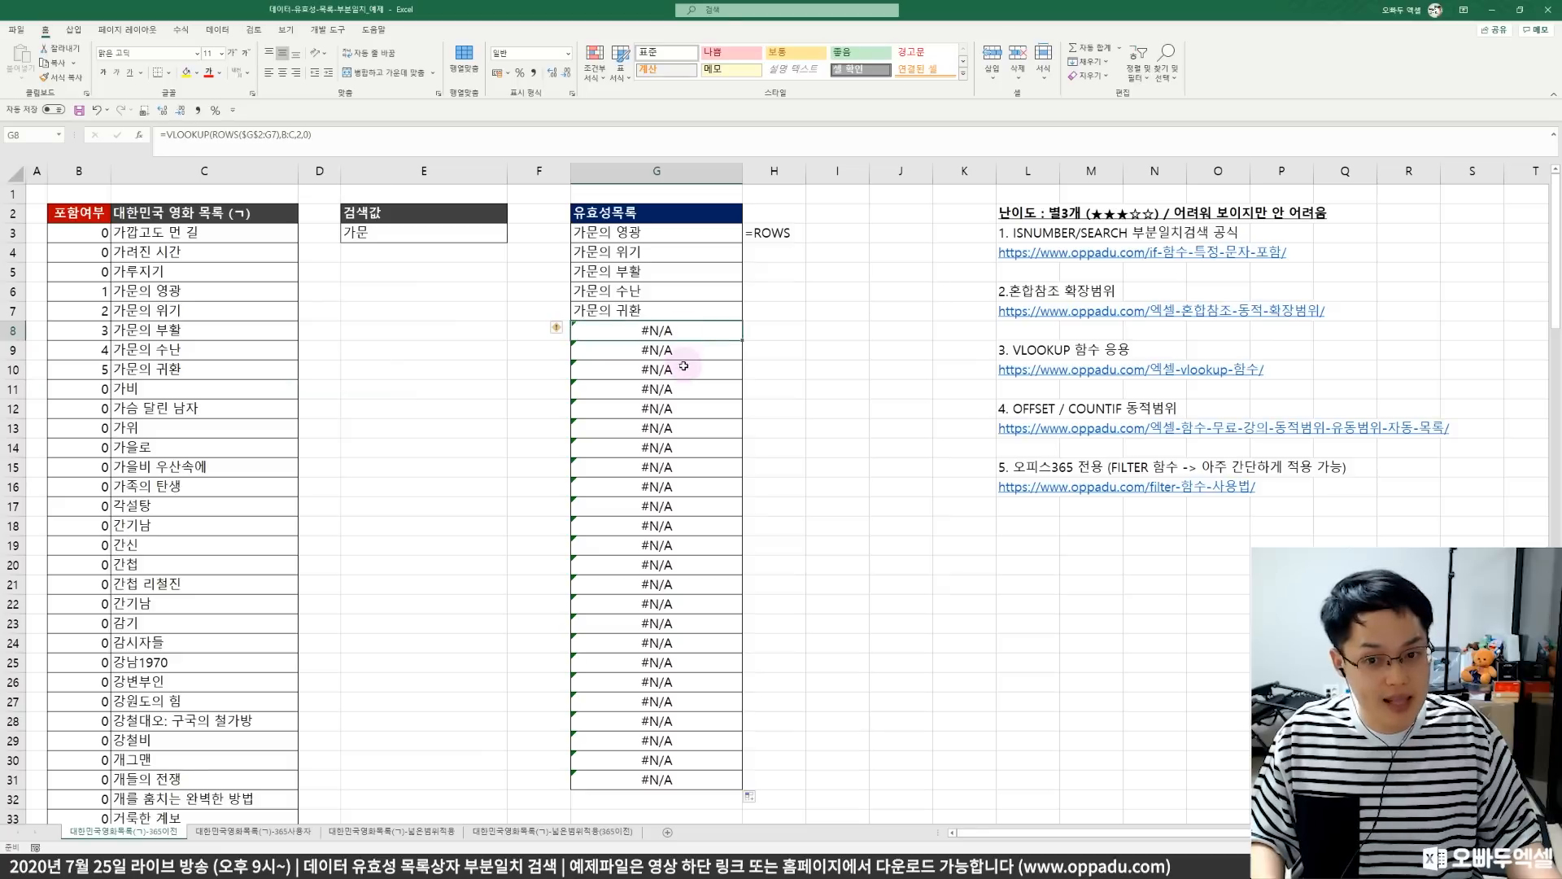
left_click(685, 367)
- Wrap the VLOOKUP formula in G3 in IFERROR with an empty-text fallback: =IFERROR(VLOOKUP(ROWS($G$2:G2),B:C,2,0),"")
left_click(654, 232)
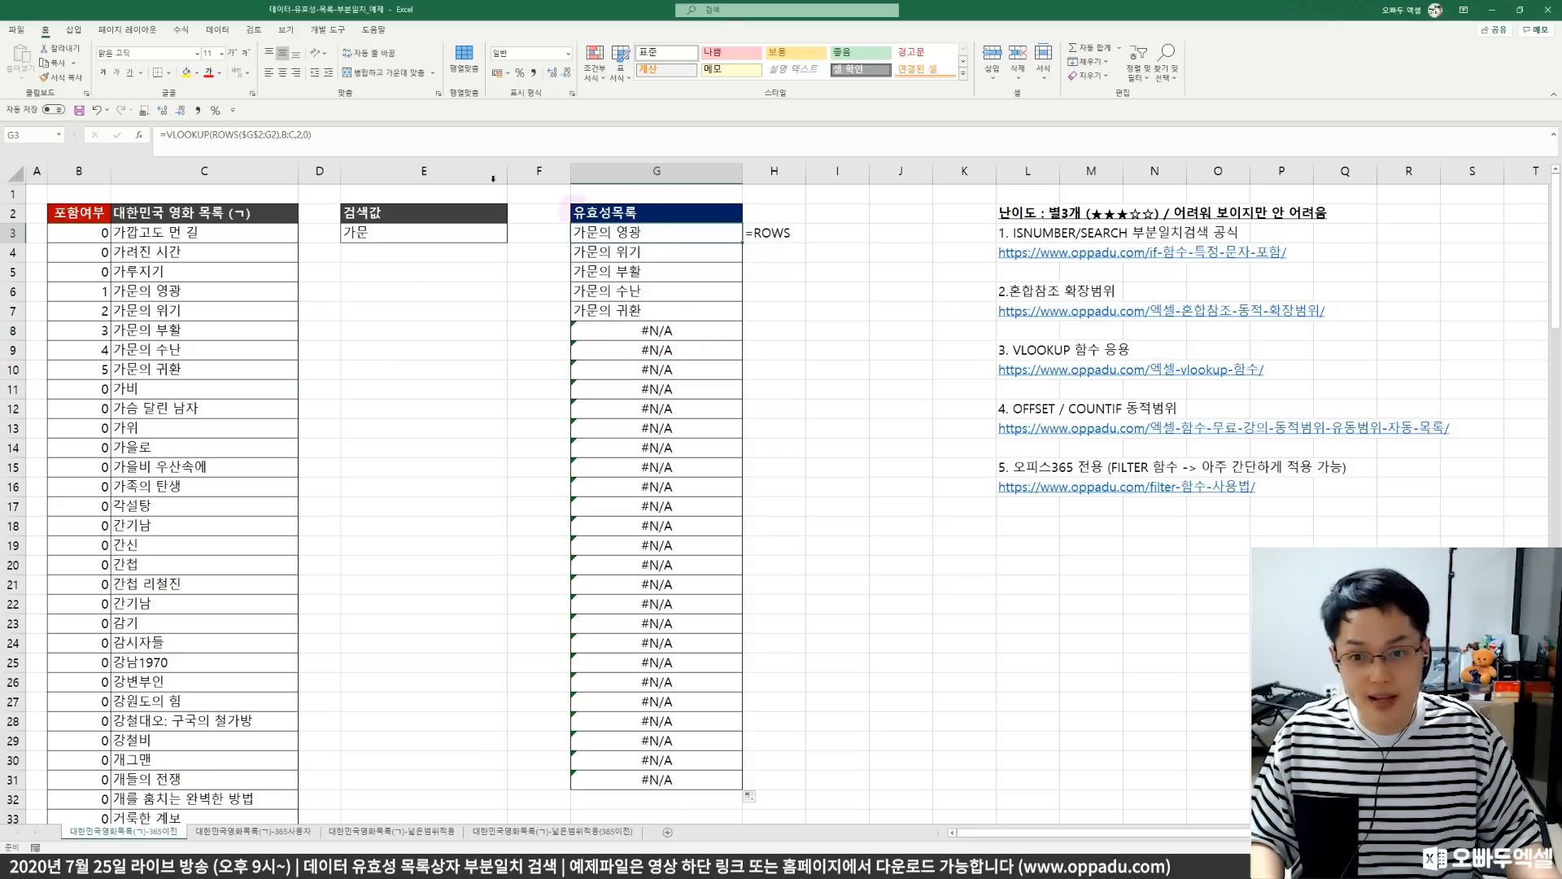
left_click(163, 135)
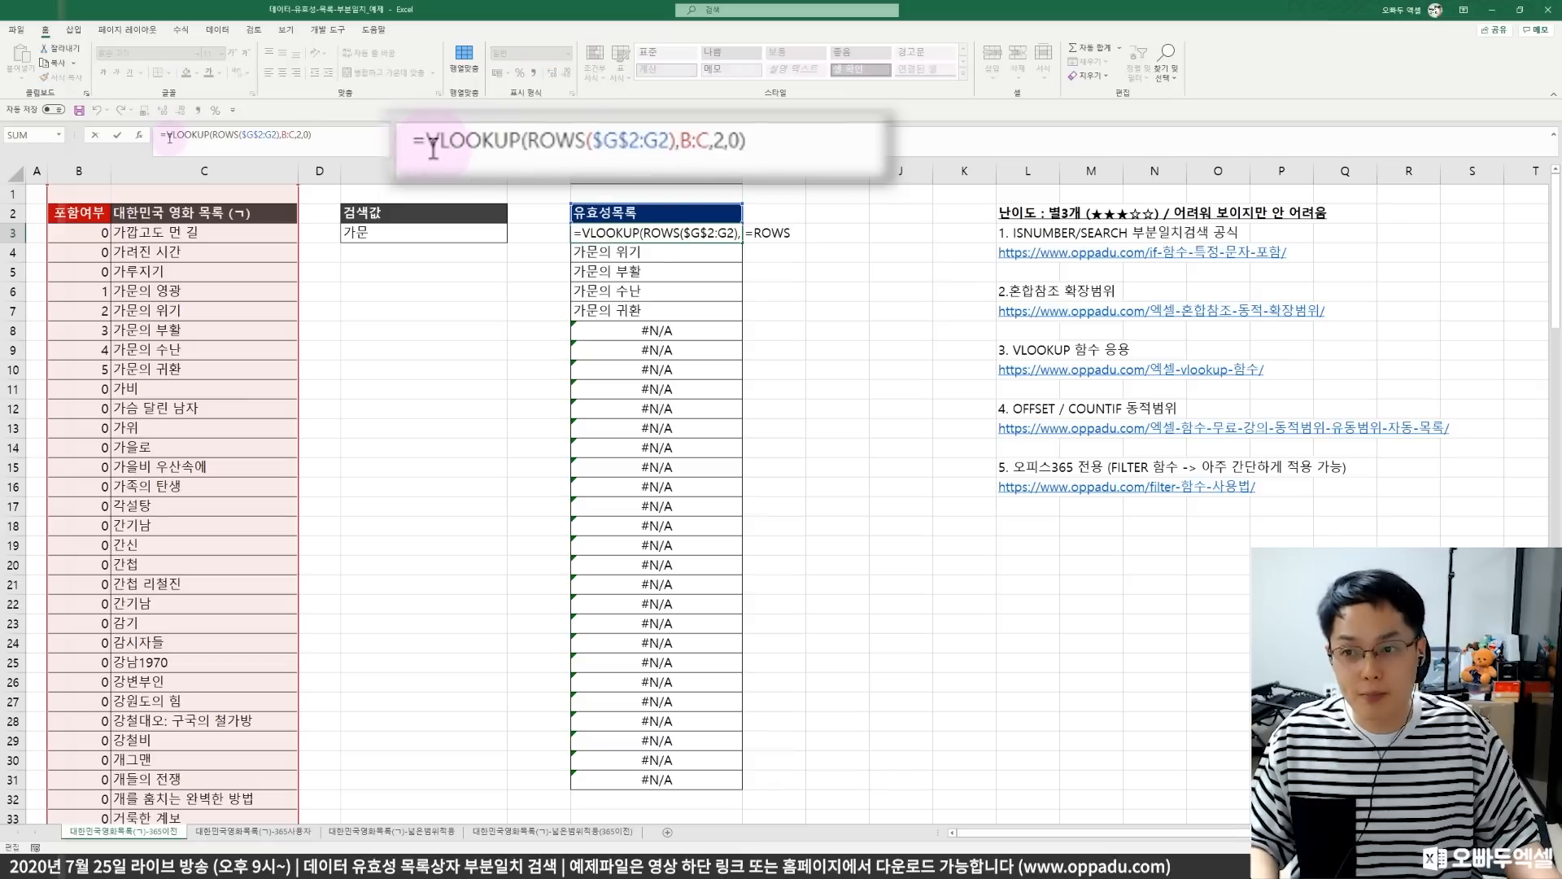
type("IFERROR(")
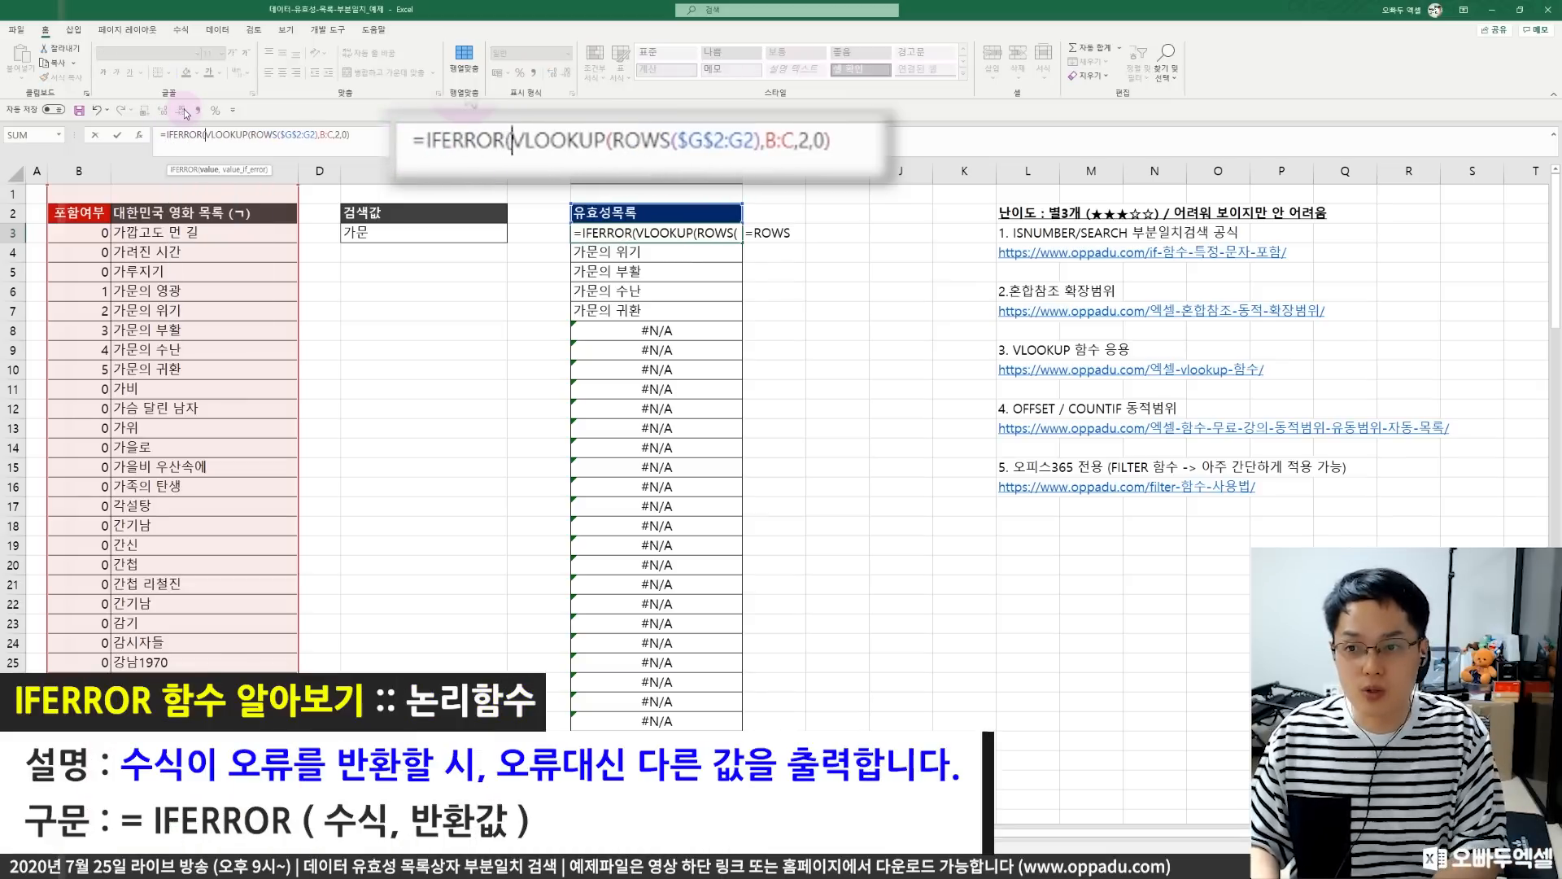
key("End")
type(",\"\"")
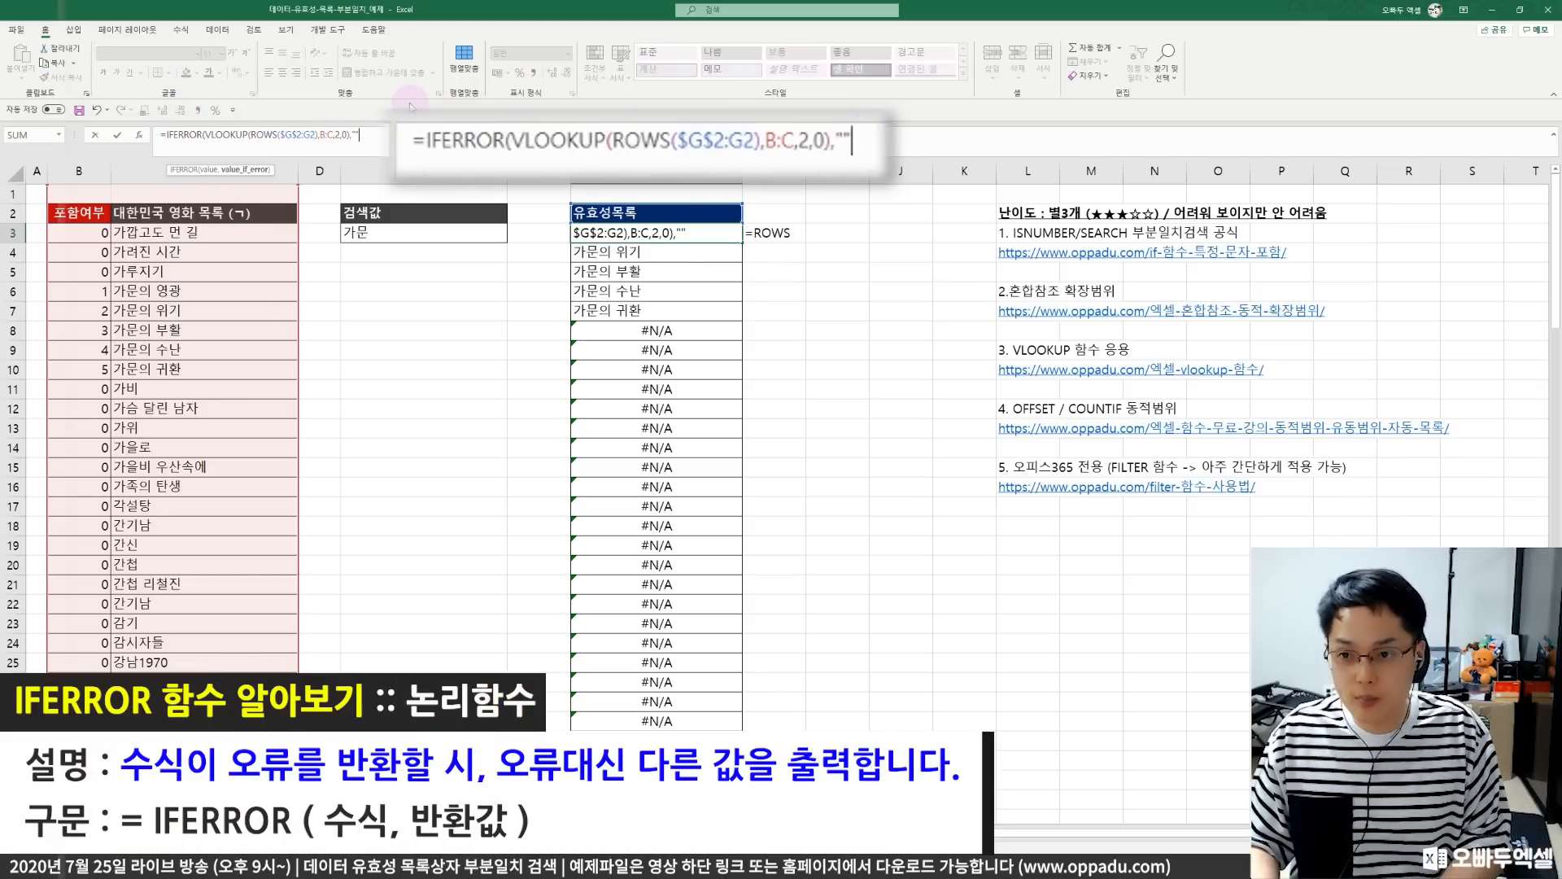
type(")")
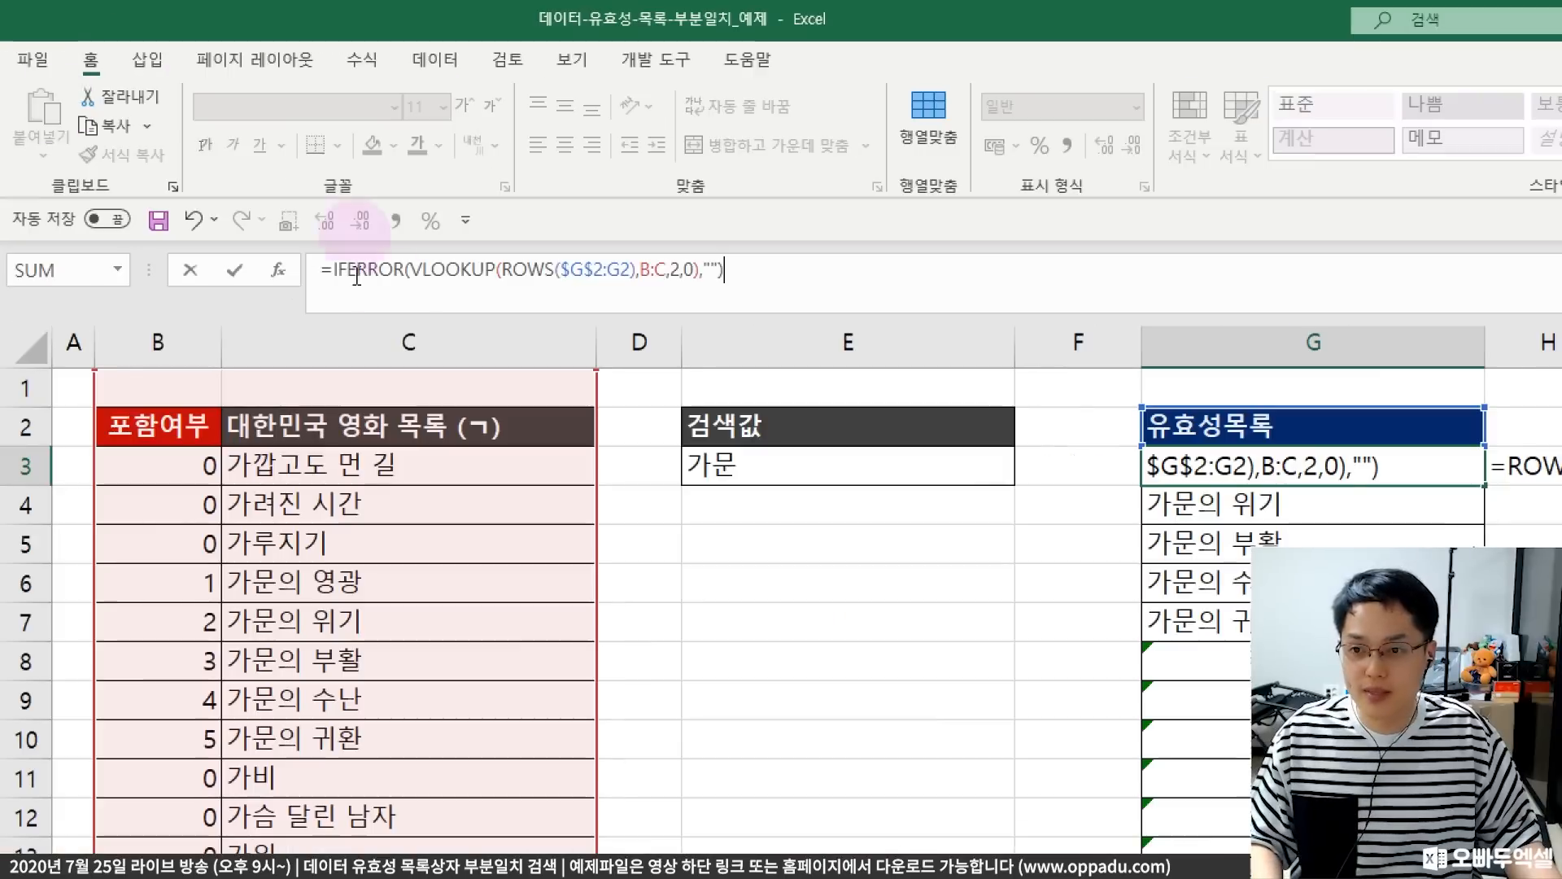
double_click(341, 271)
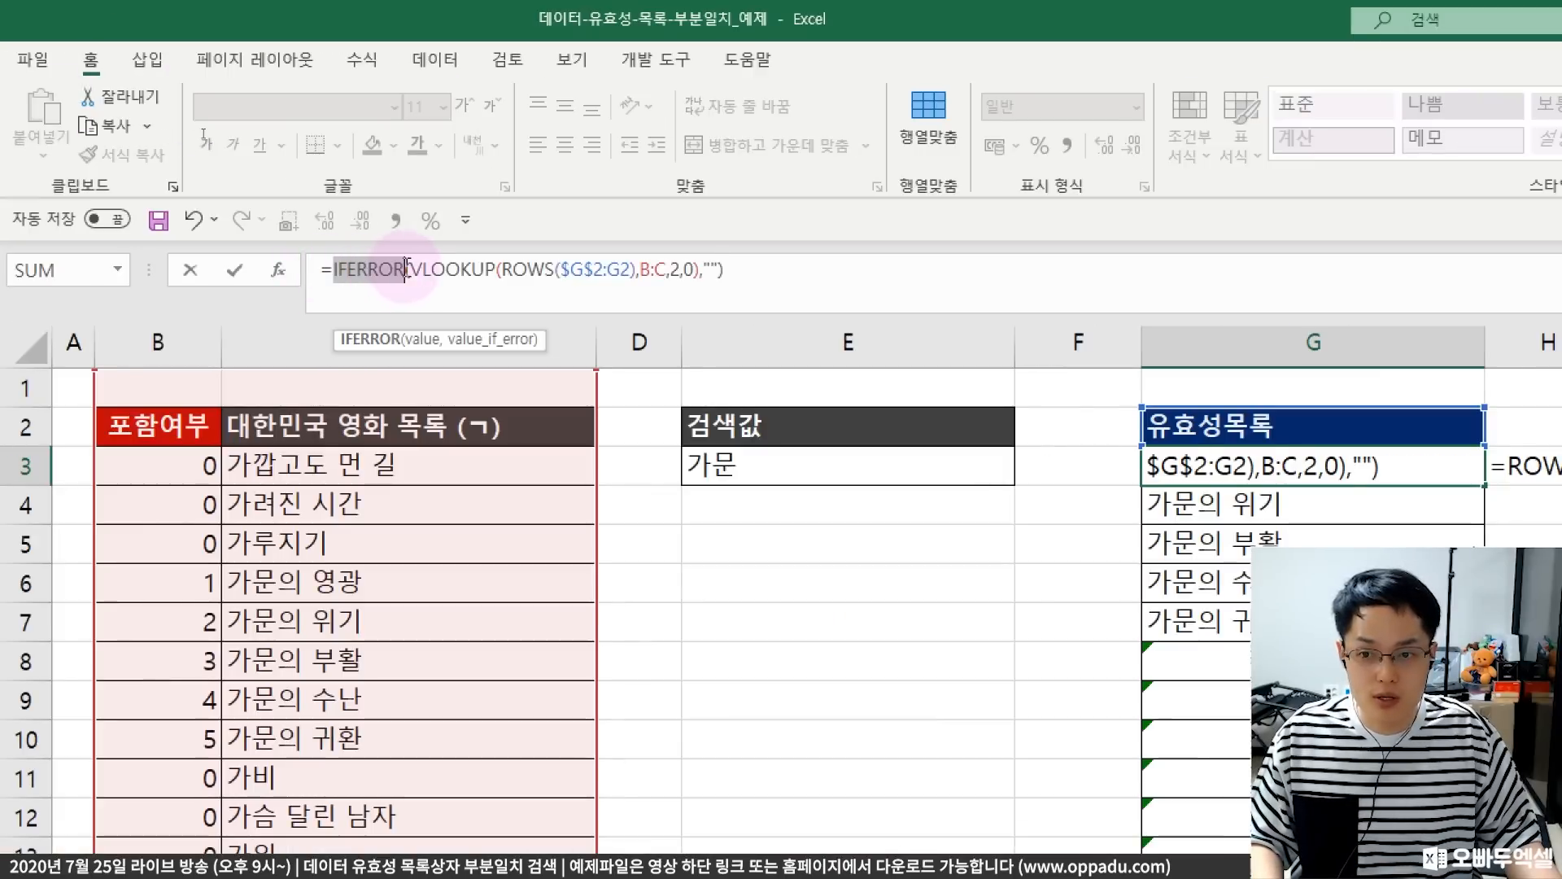
left_click_drag(409, 271, 704, 277)
key("shift+Left")
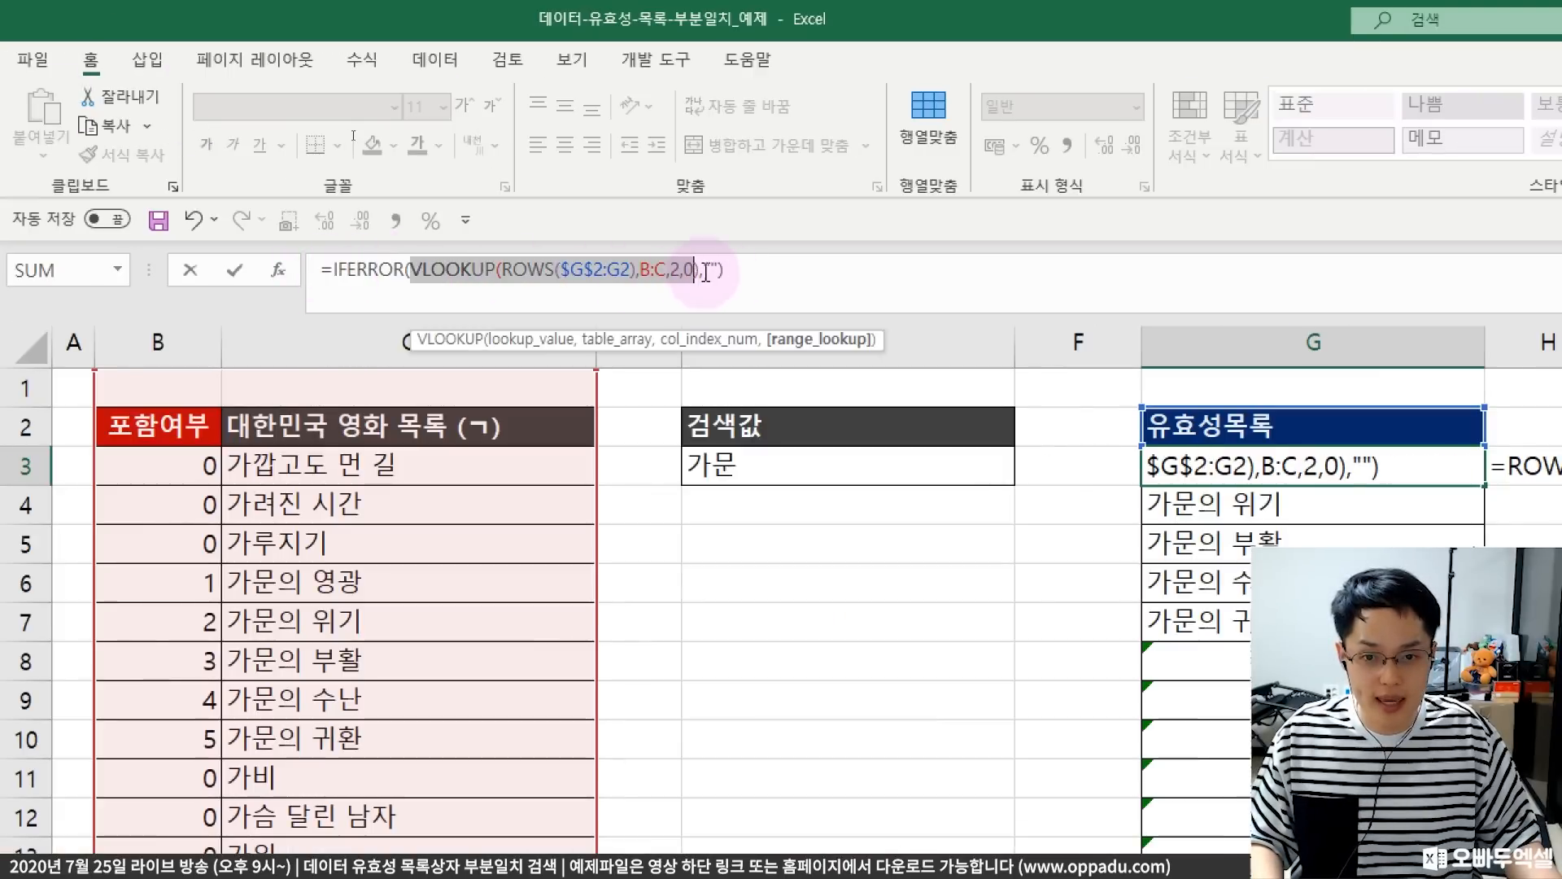
left_click(711, 268)
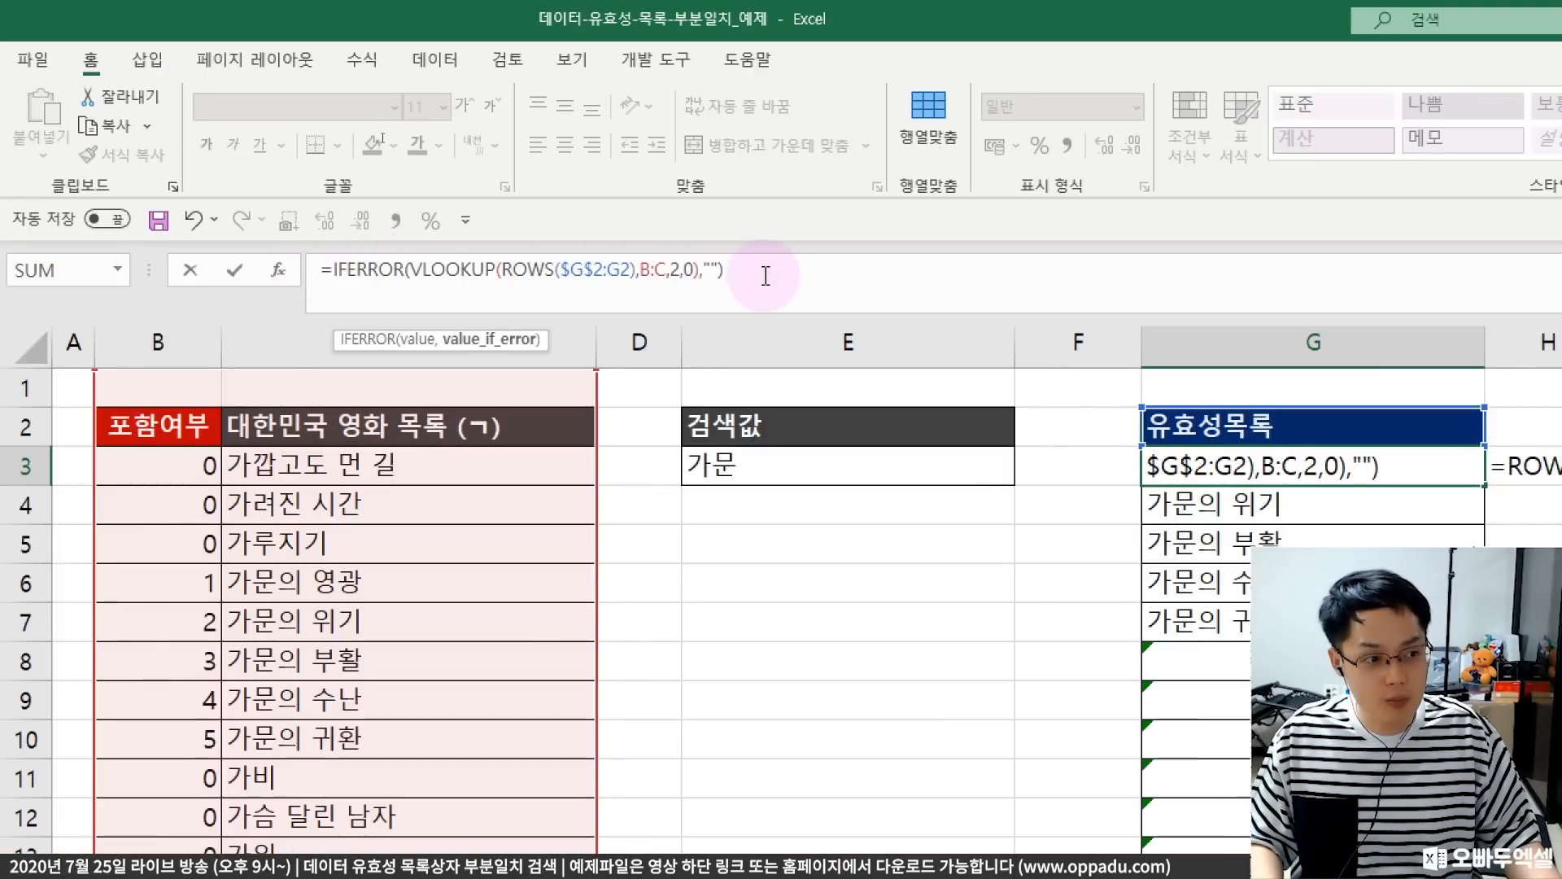
left_click(759, 270)
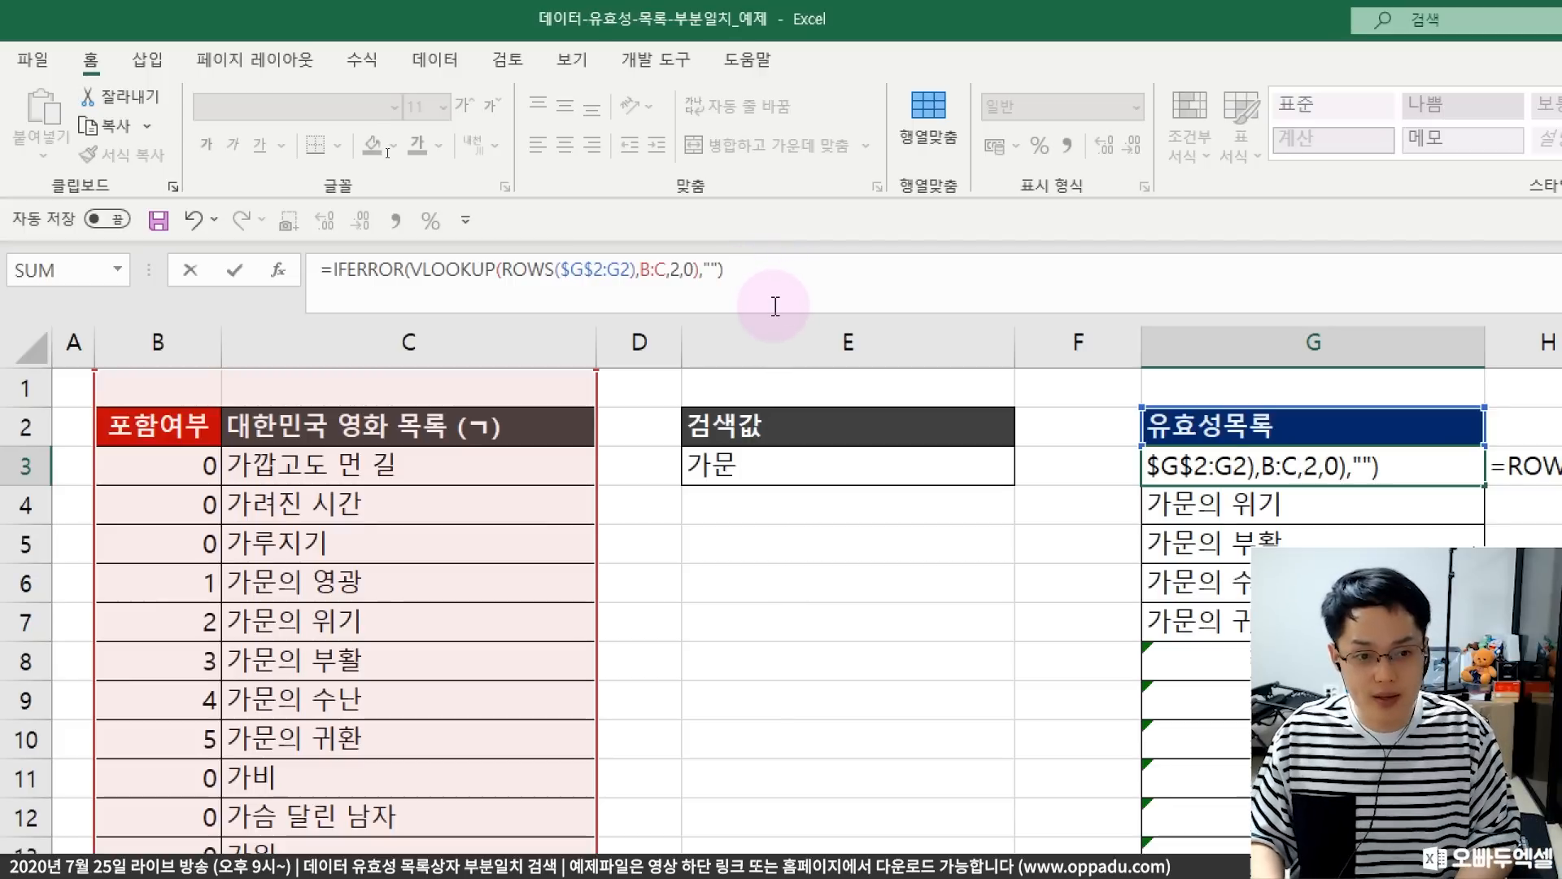
key("Return")
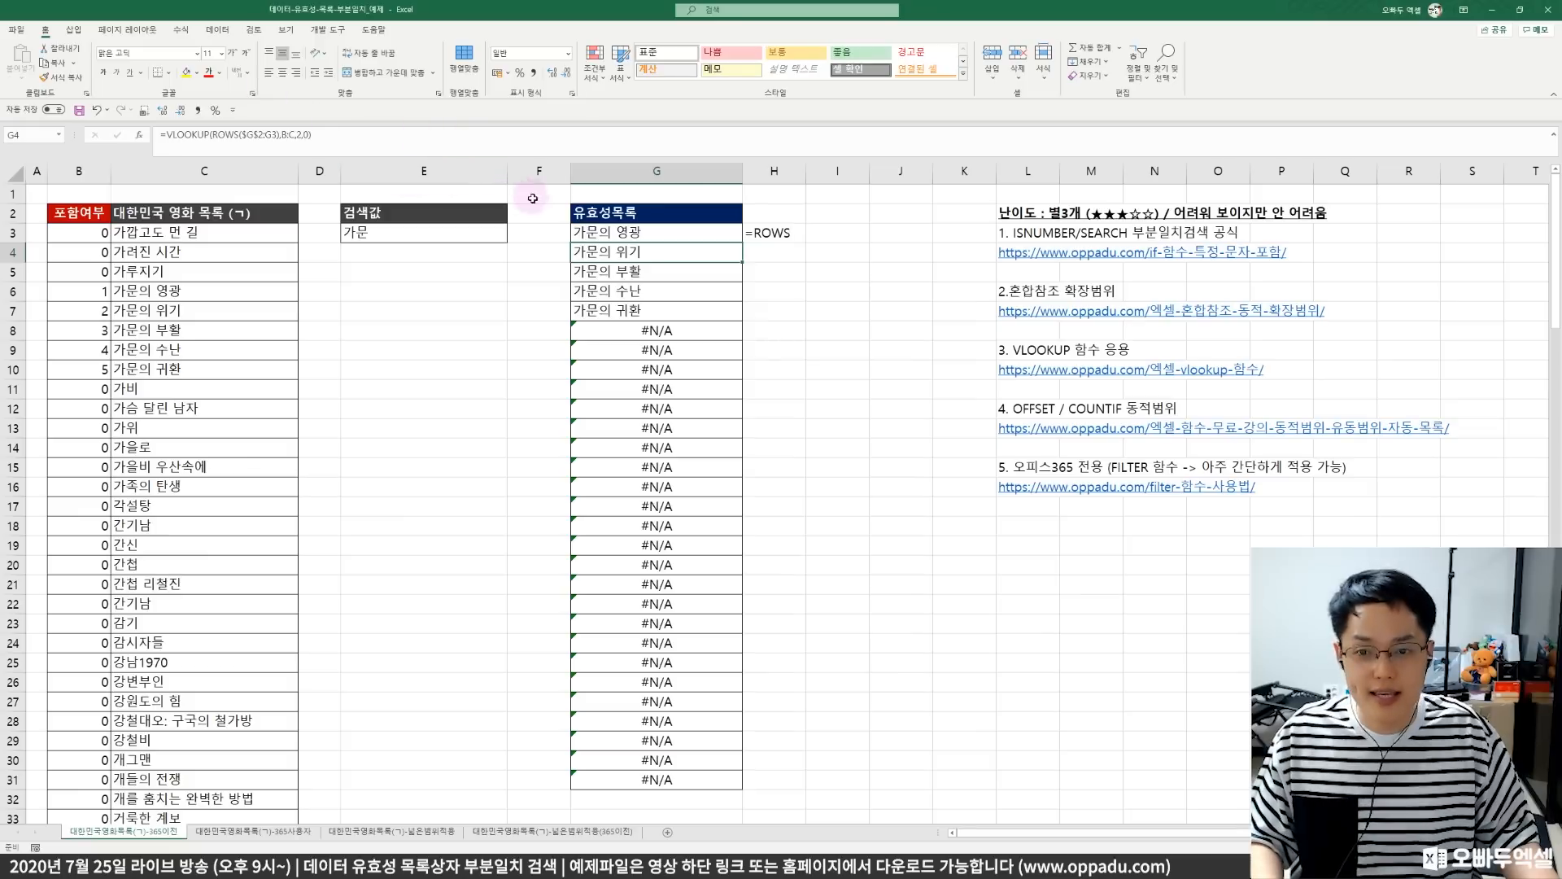
- Fill the IFERROR formula from G3 down the 유효성목록 column to G31
left_click(715, 232)
double_click(742, 243)
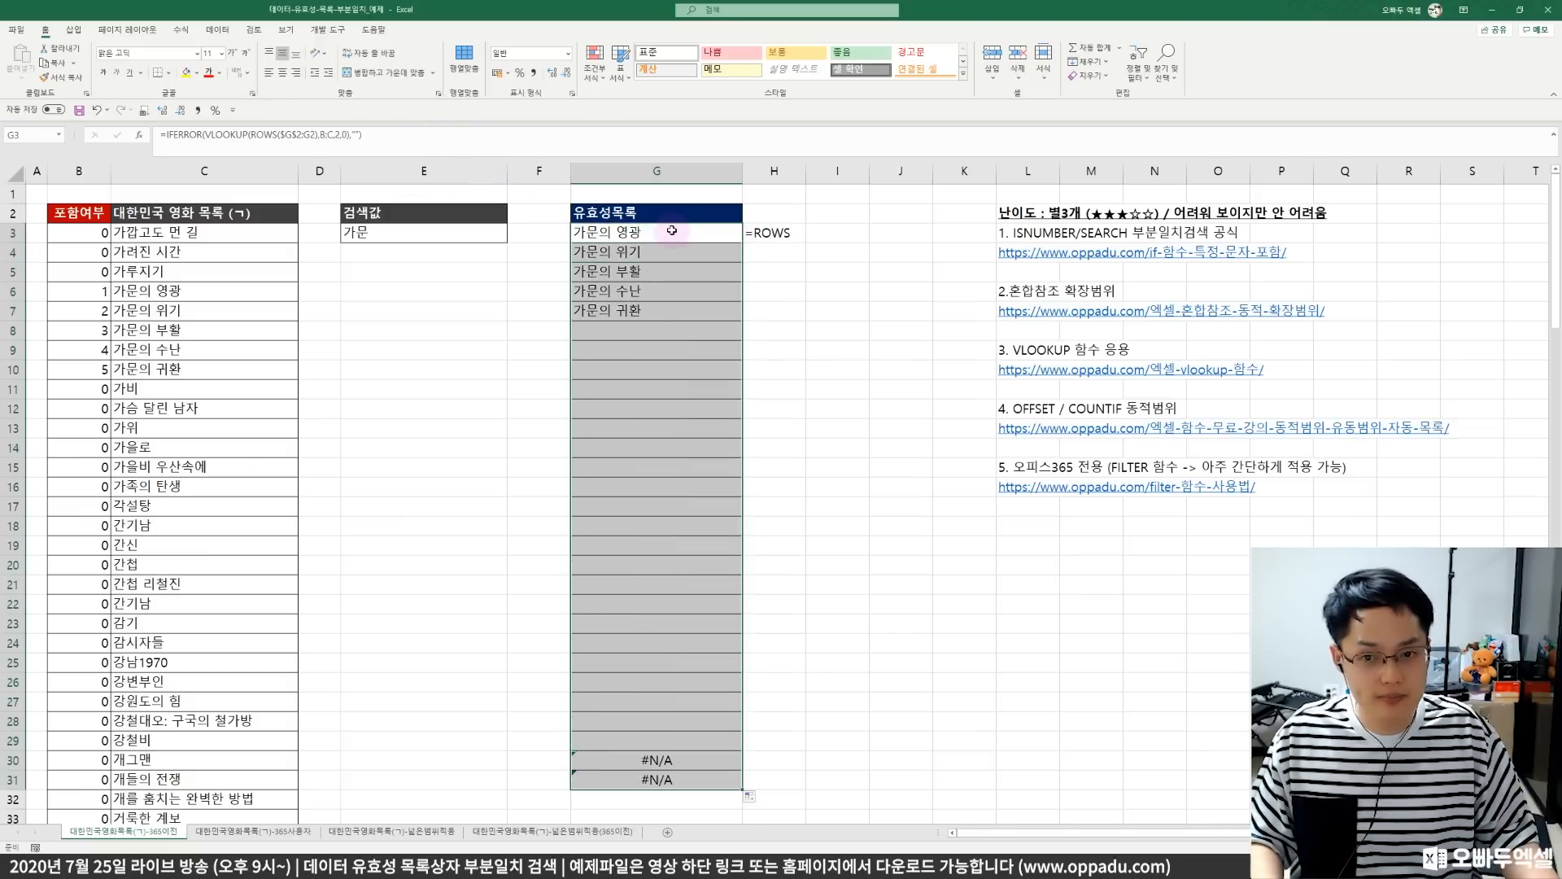
left_click(648, 354)
- Set the search value in E3 to 가 and review the matching titles in the 유효성목록 column
left_click(456, 233)
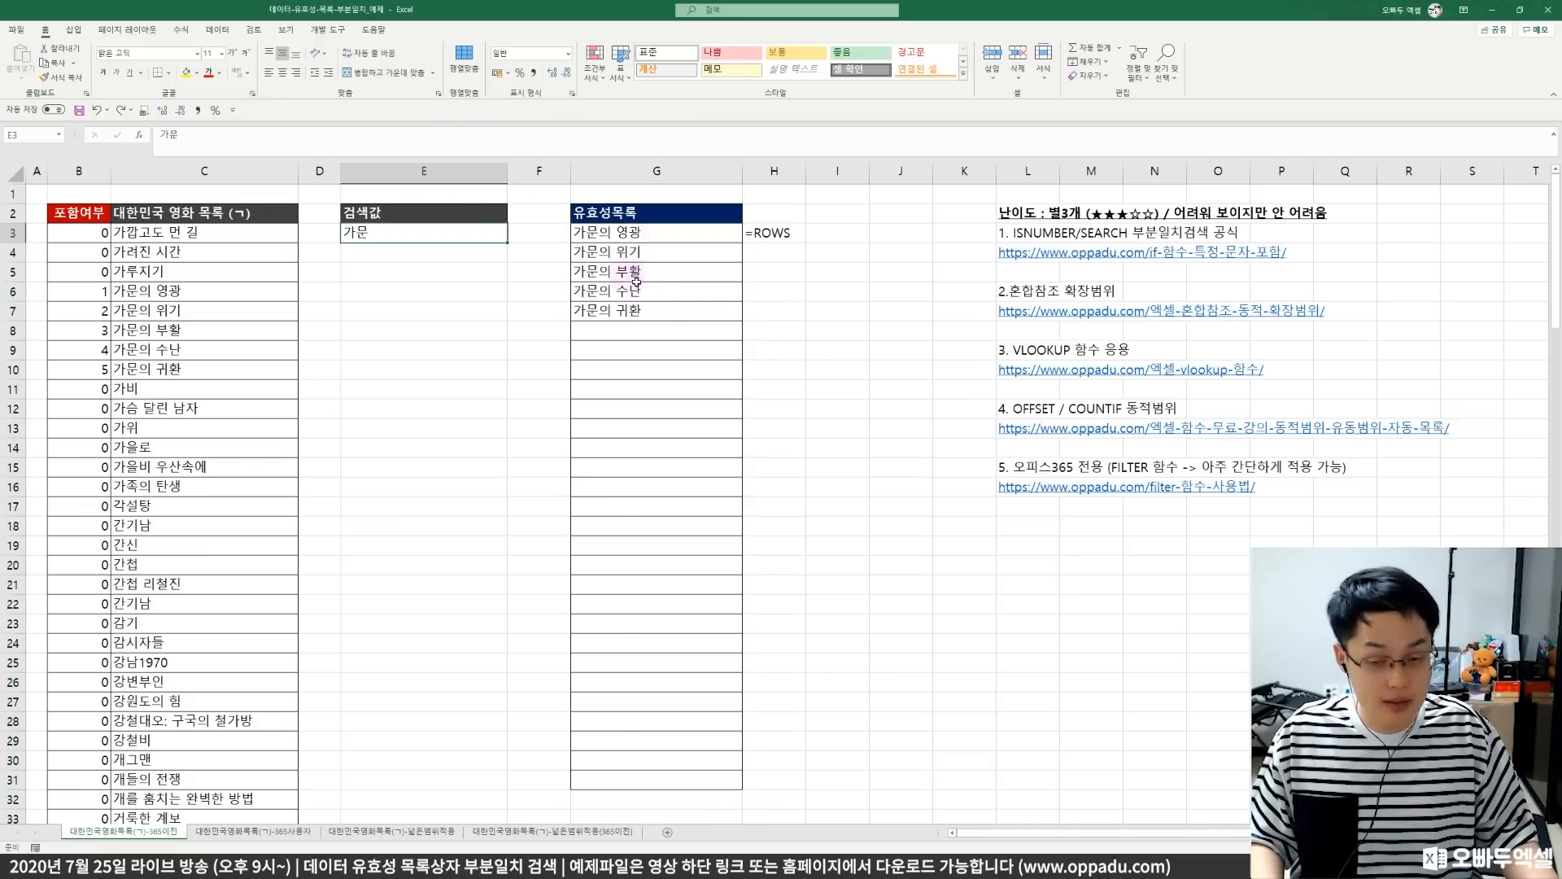
key("BackSpace")
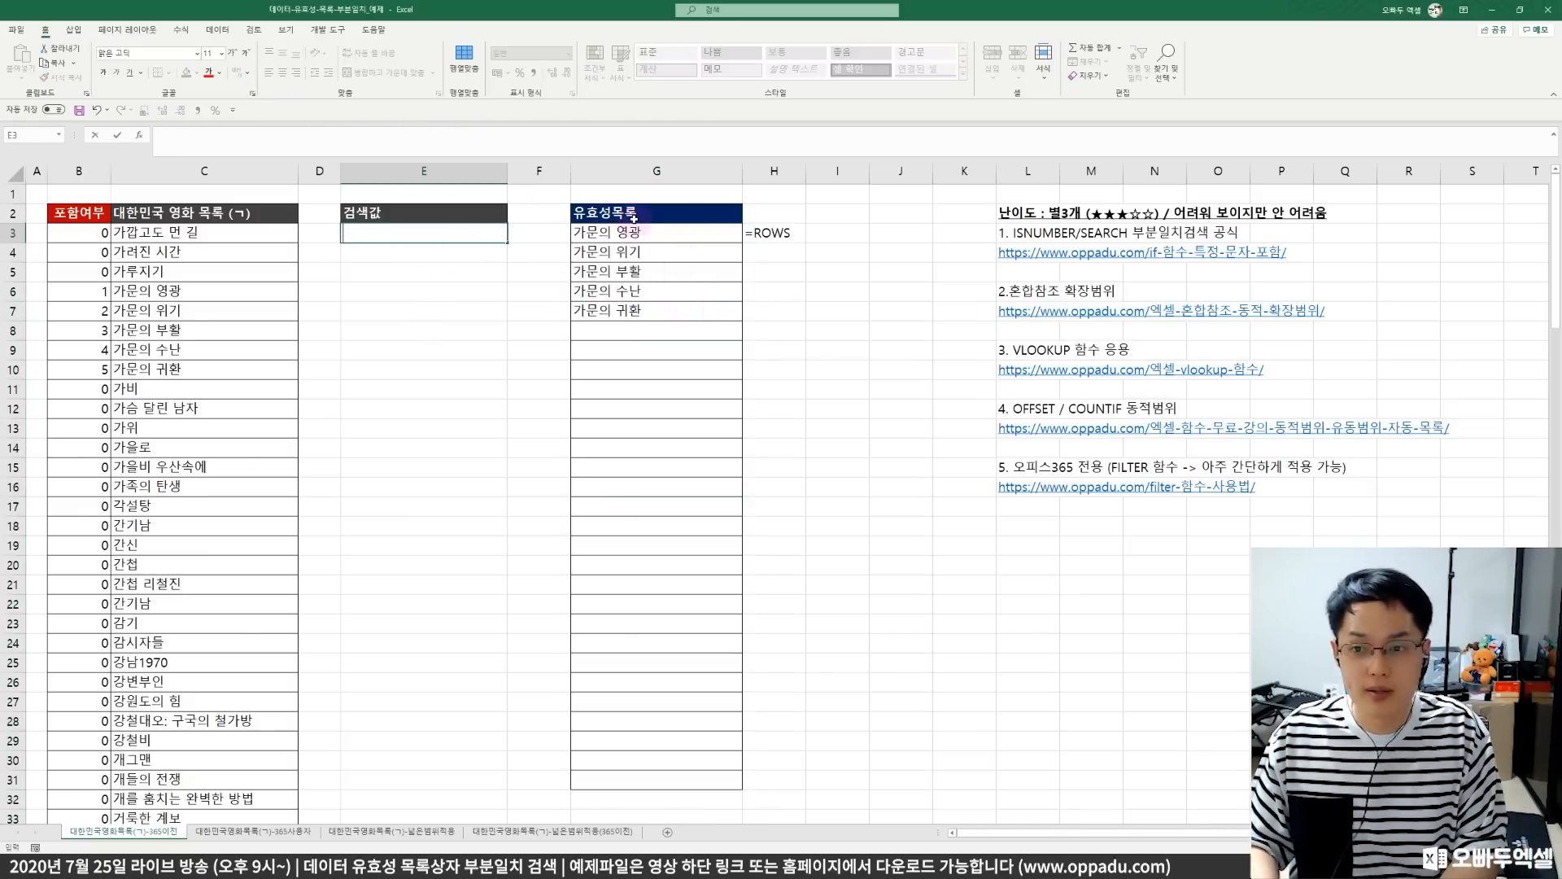
type("가")
key("ctrl+Return")
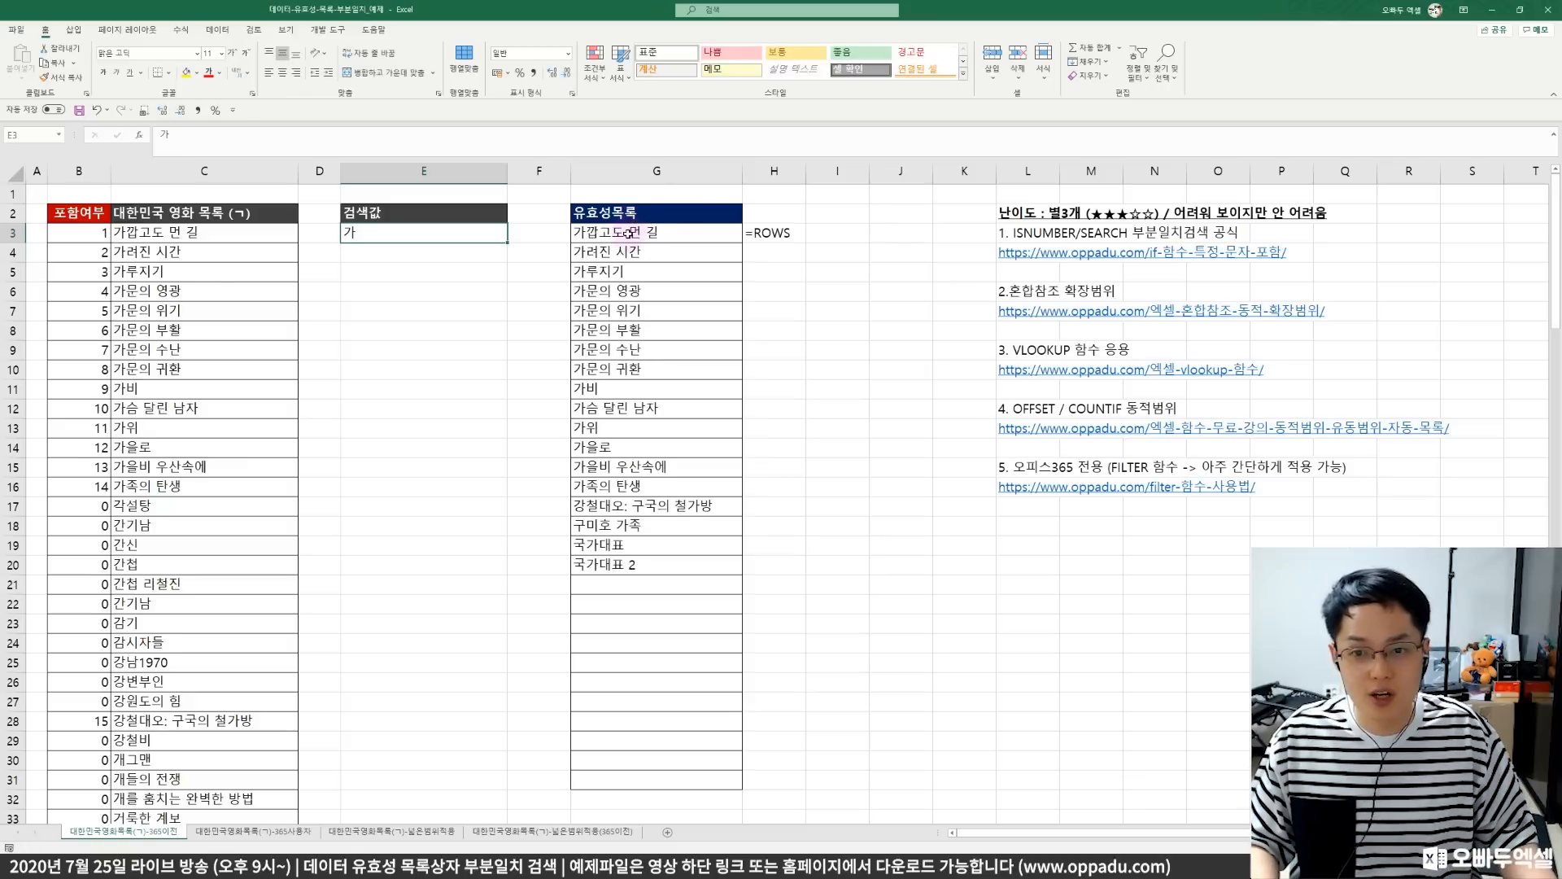
left_click_drag(629, 235, 622, 349)
left_click(617, 350)
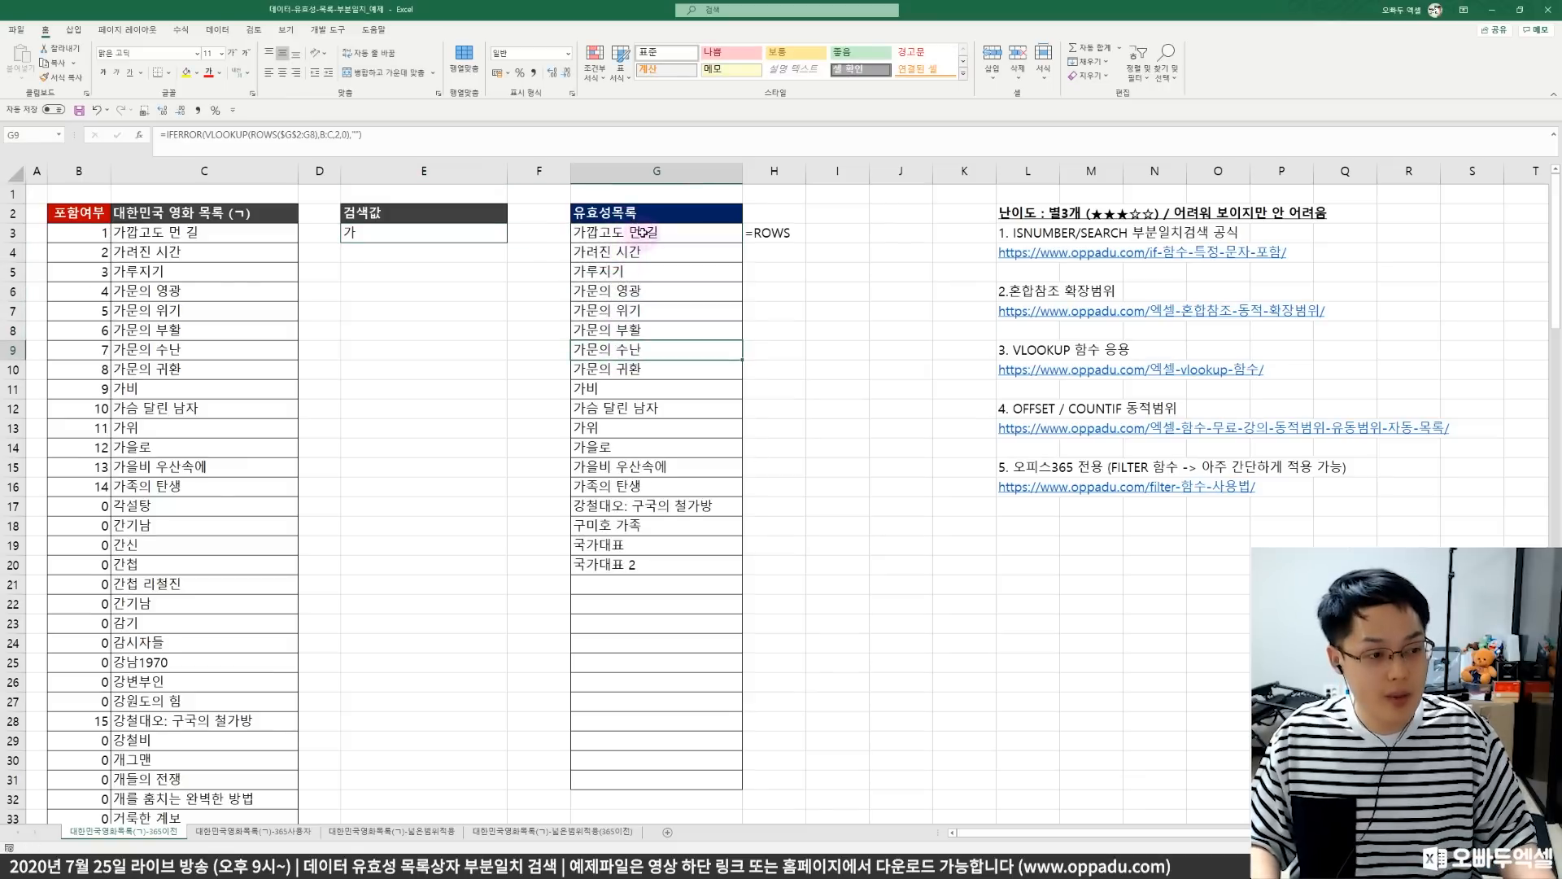
left_click(643, 398)
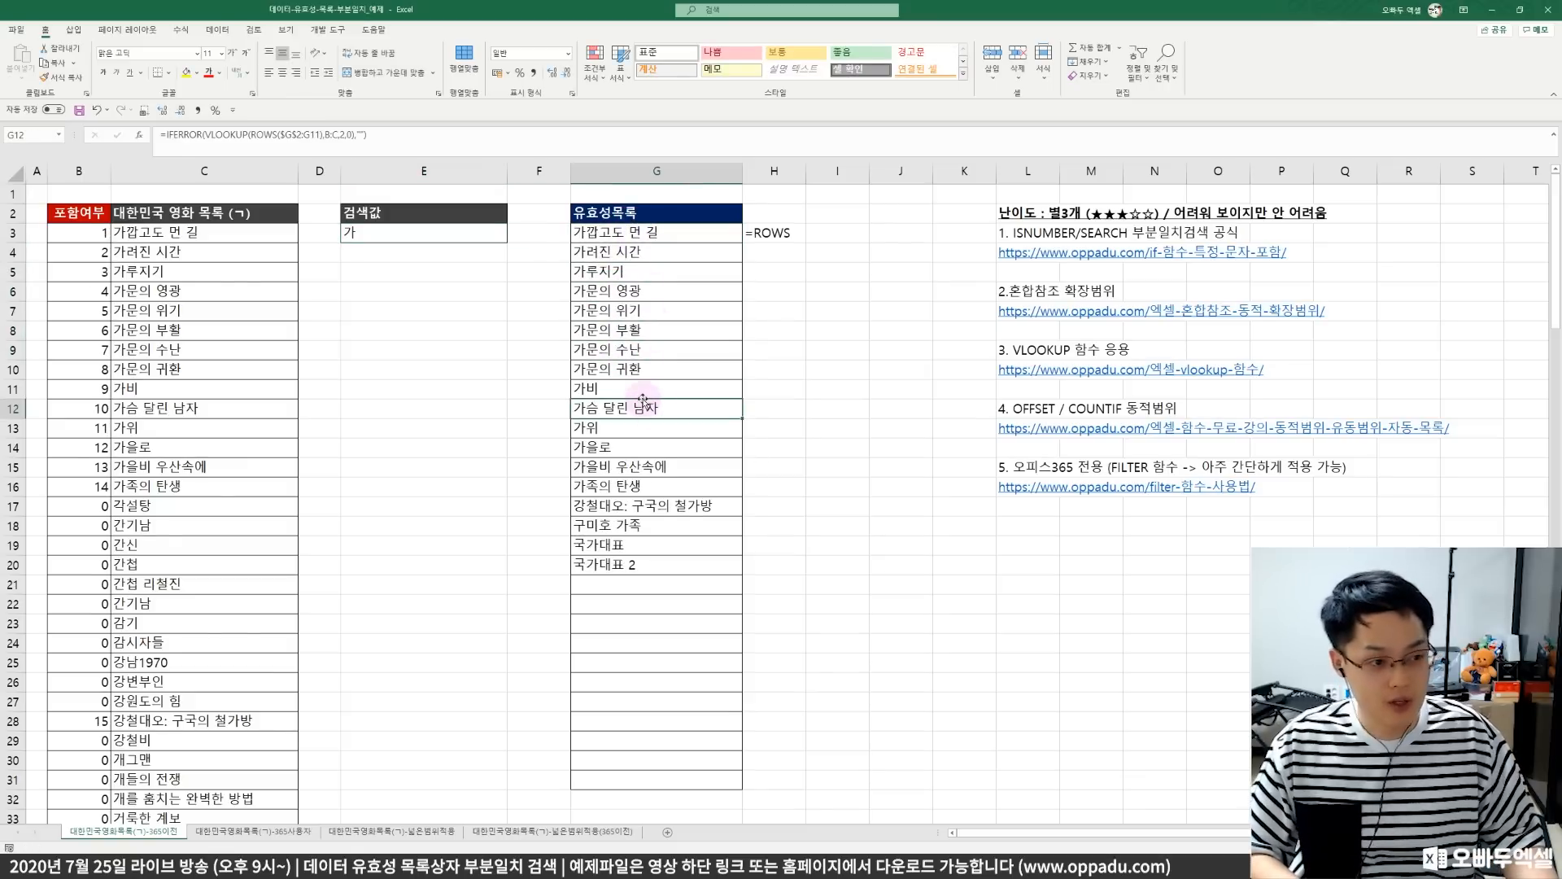
left_click_drag(643, 234, 634, 564)
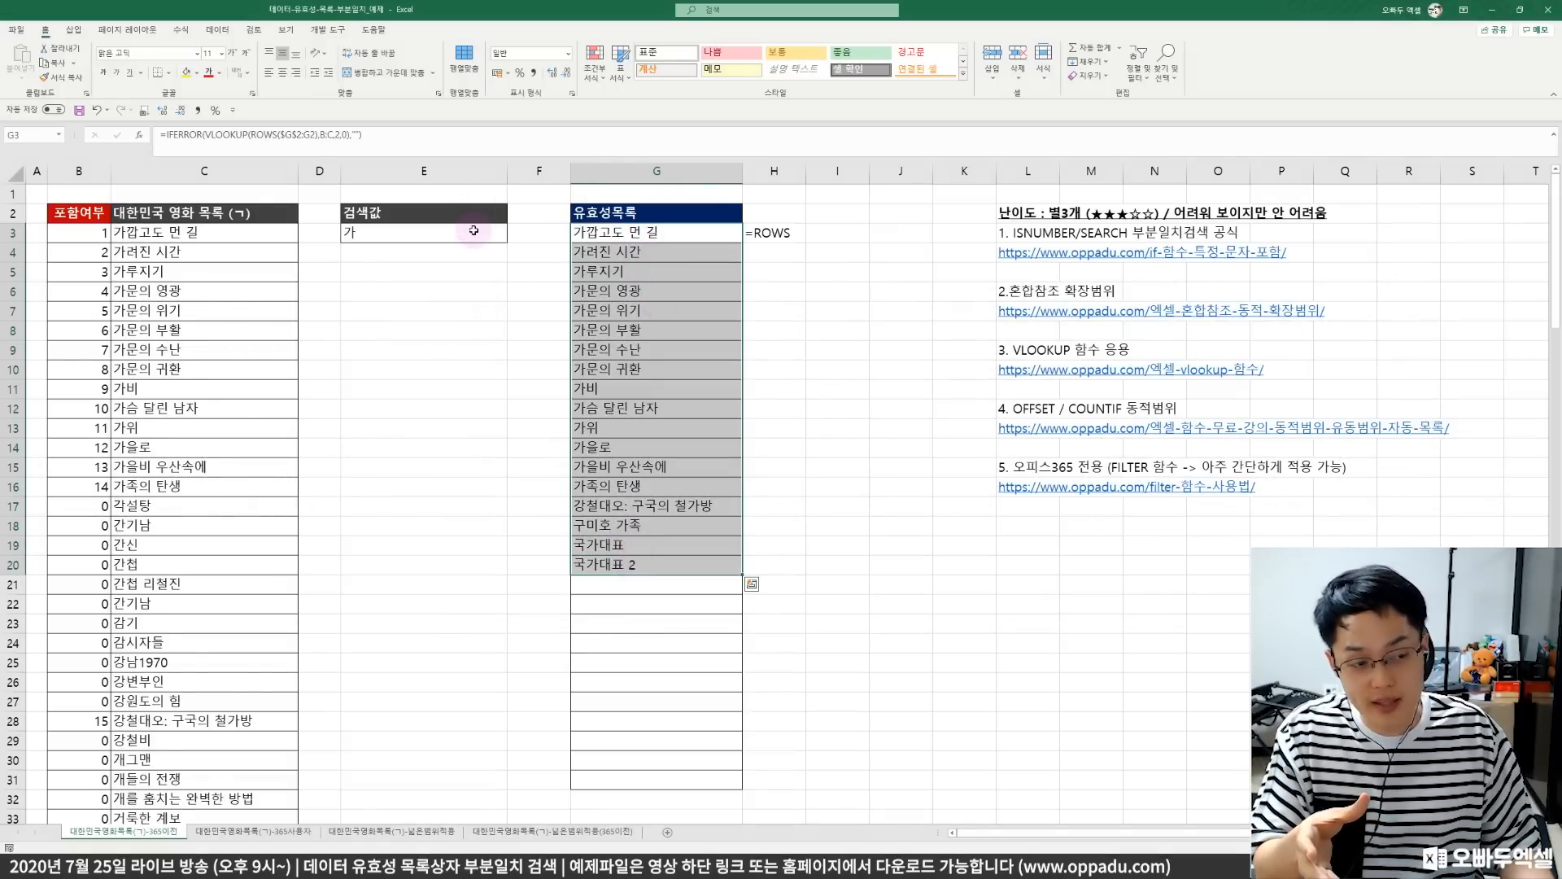
left_click(755, 234)
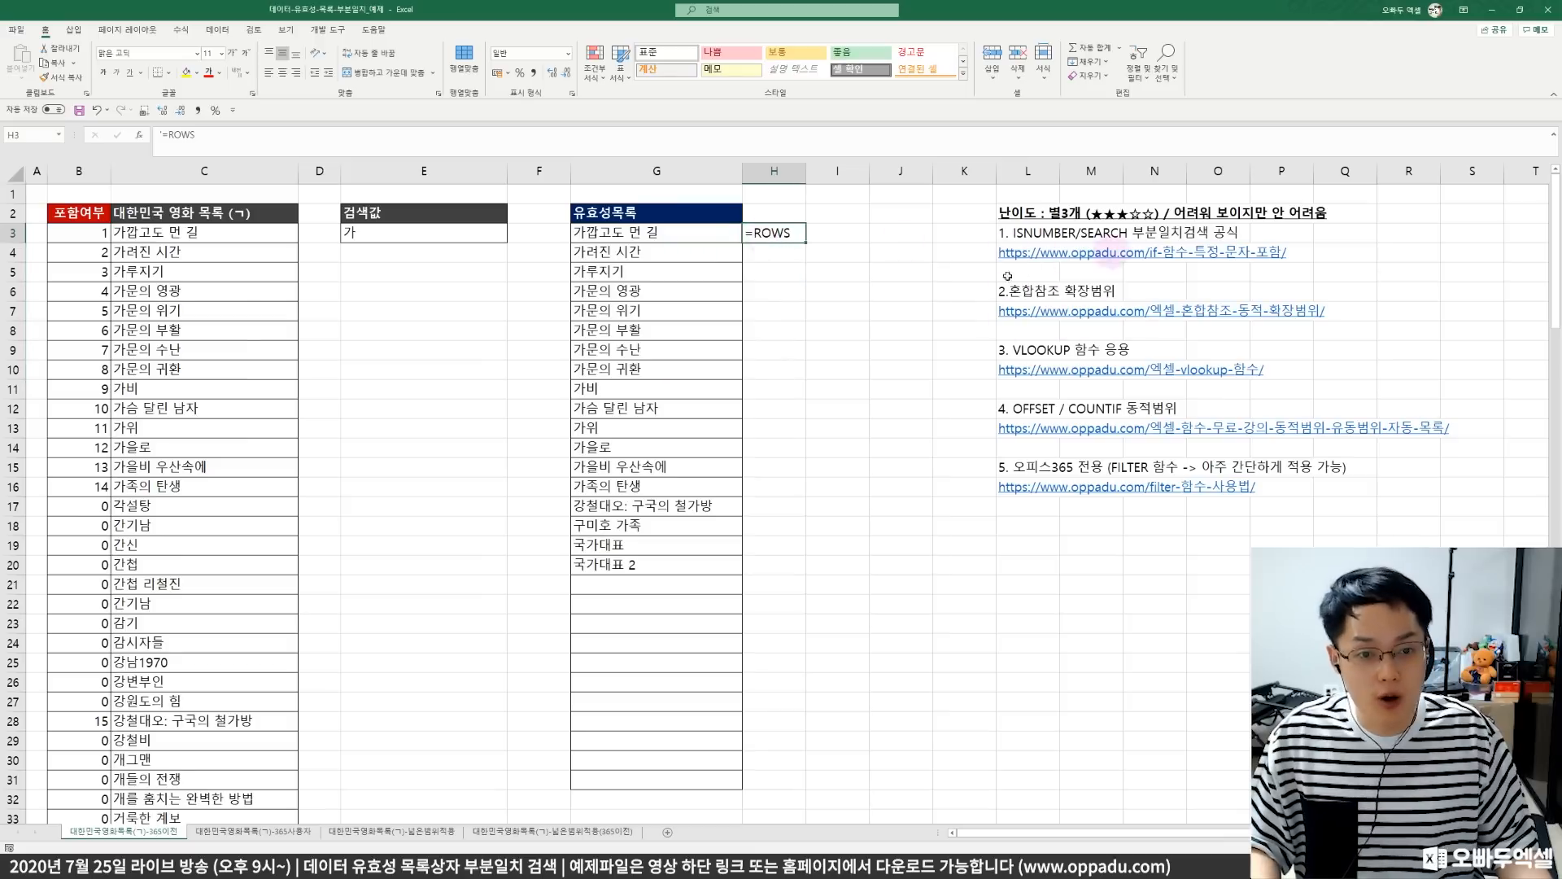
- Highlight the headings of topics 1, 2 and 3 in cells L3, L6 and L9 with a yellow fill
left_click(1030, 234)
left_click(1027, 291, "ctrl")
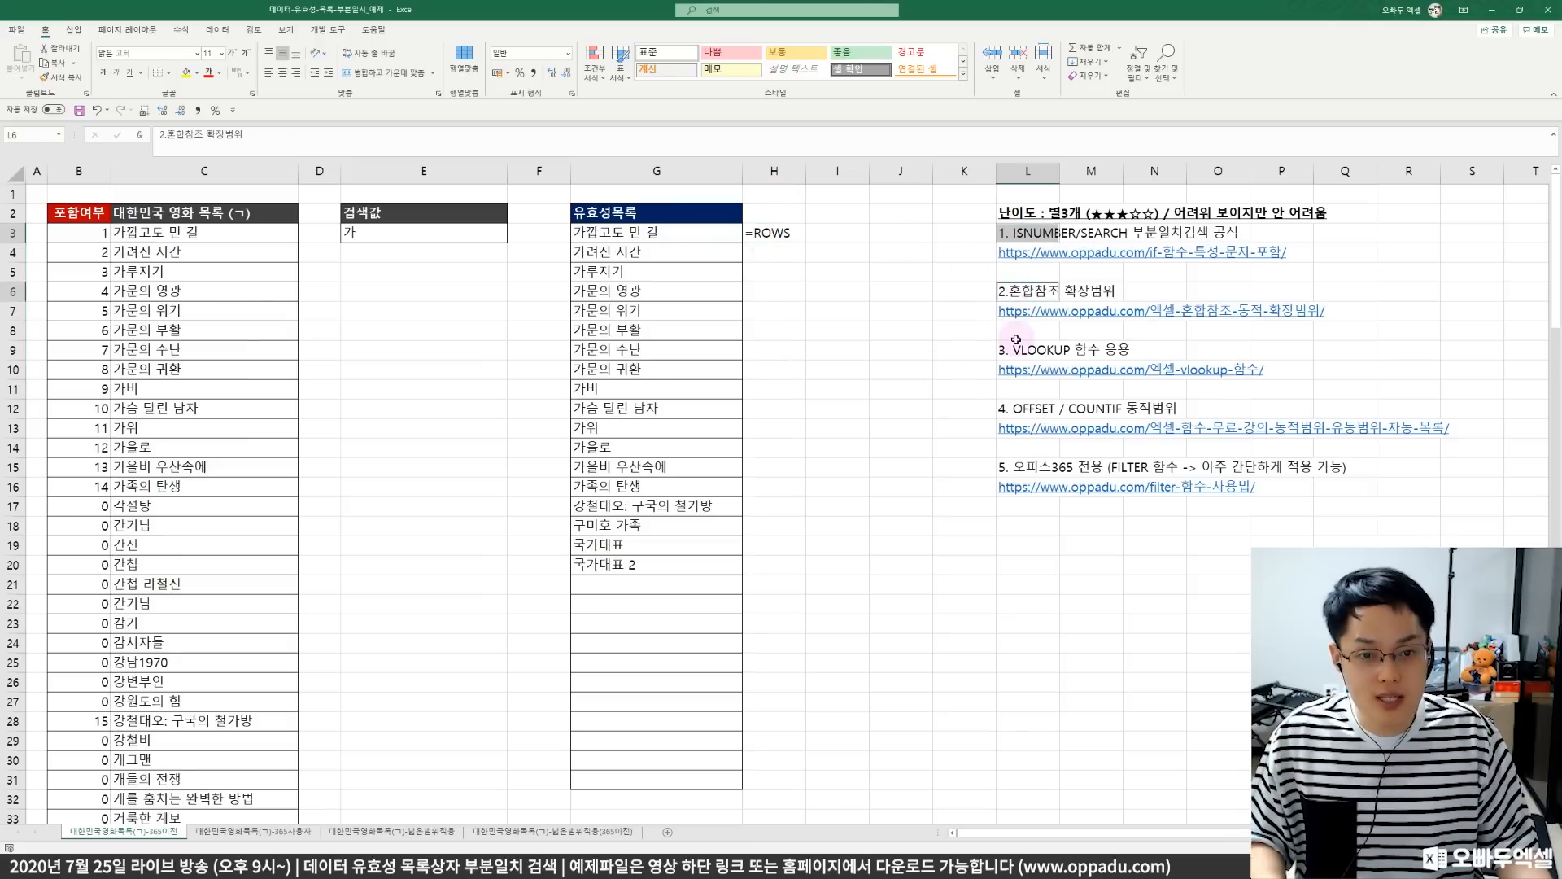
left_click(1026, 350, "ctrl")
left_click(186, 73)
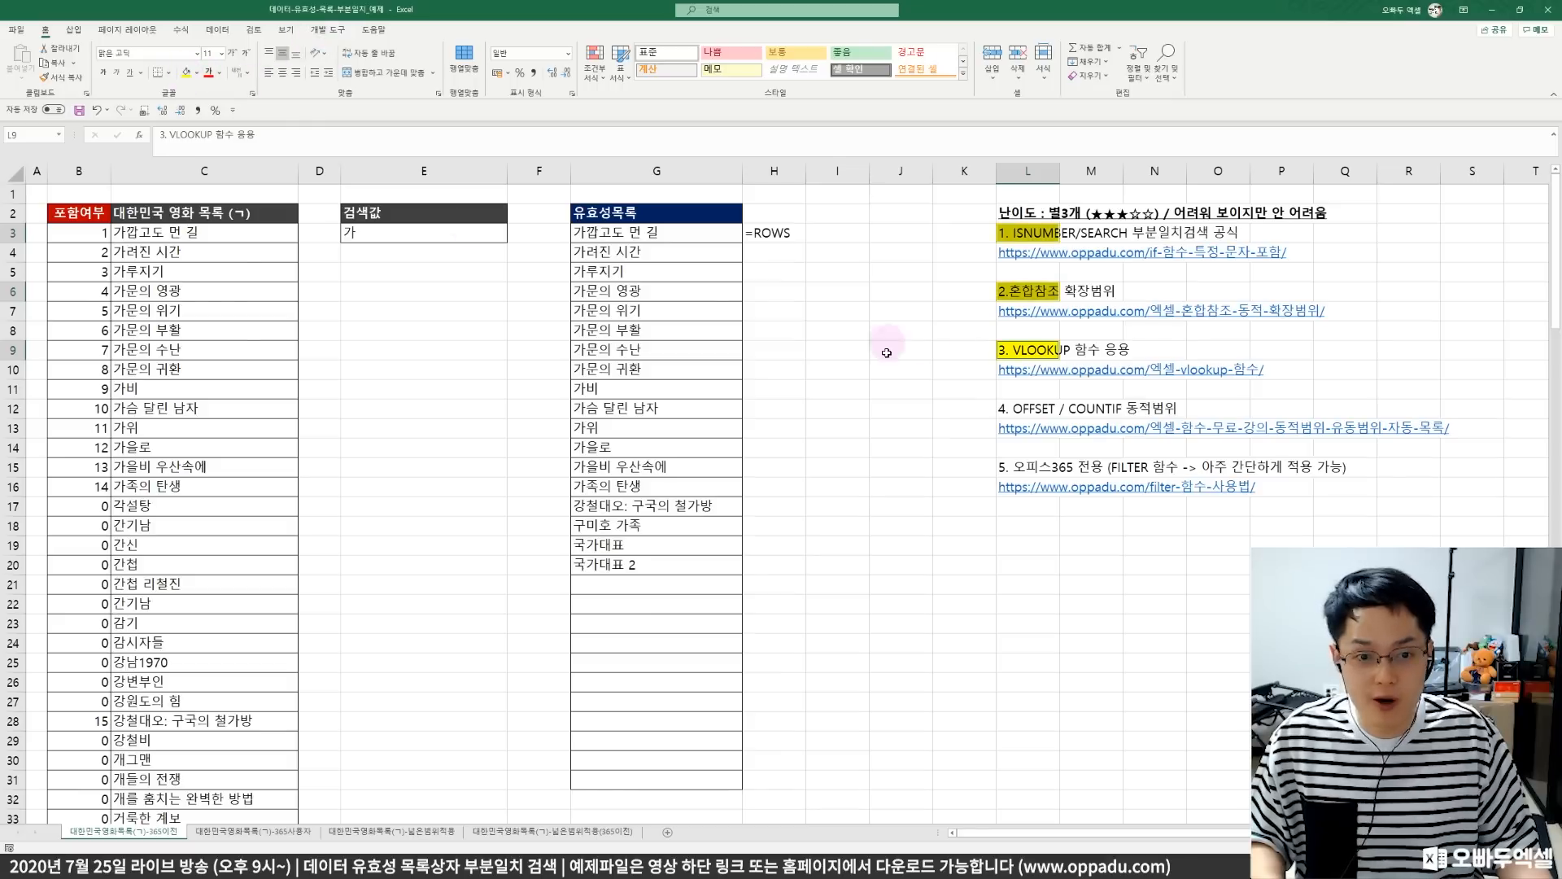
left_click(1014, 407)
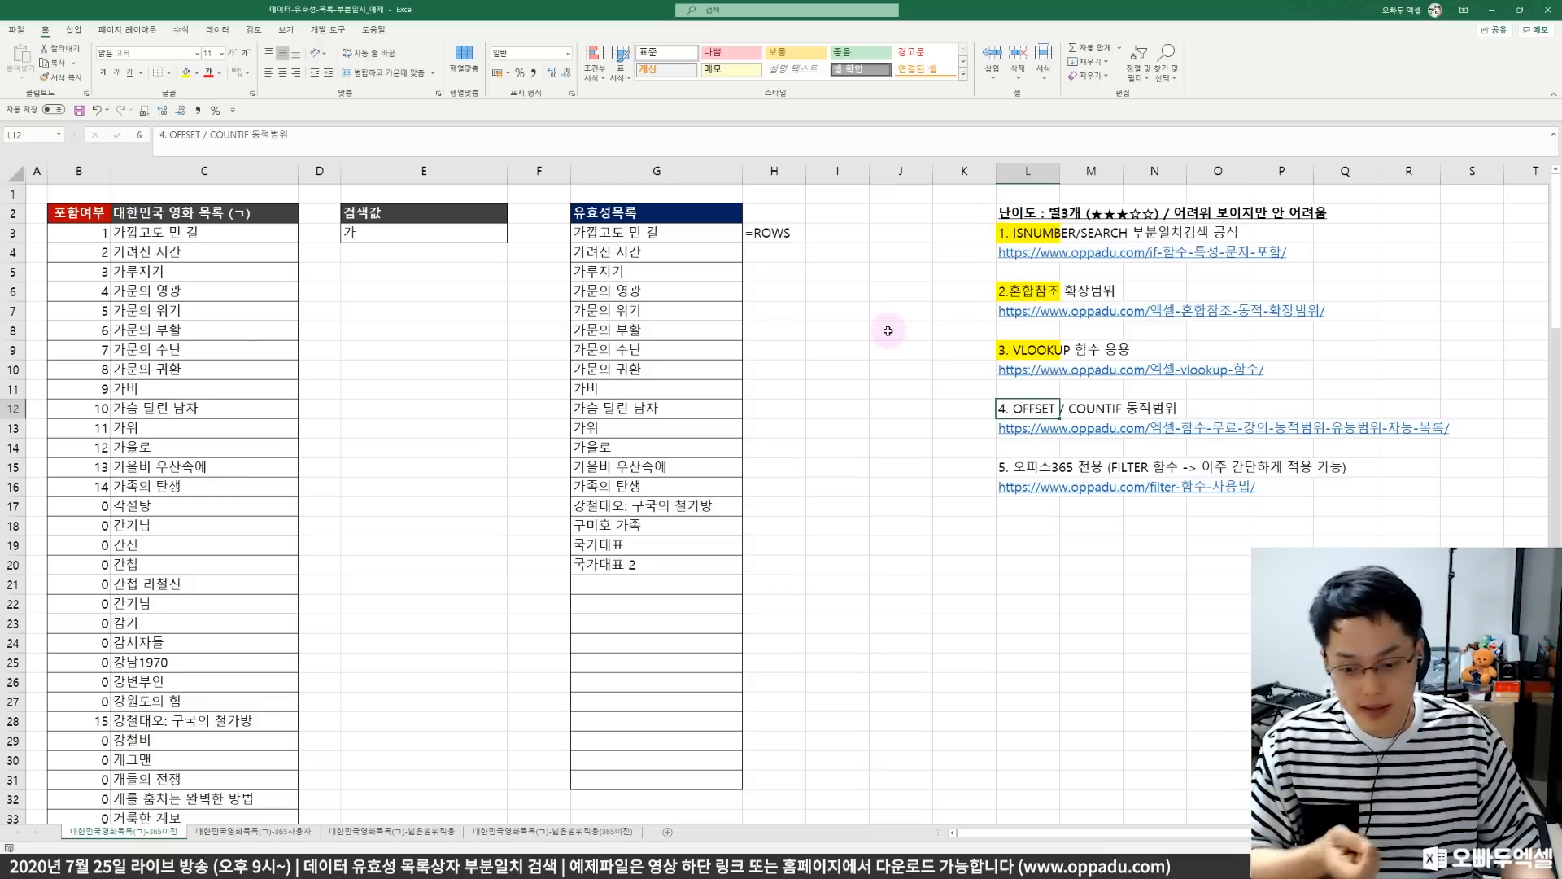
- Replace the ROWS note in H3 with a count of the non-empty cells in the 유효성목록 range: =COUNTA(G3:G31)
left_click(799, 241)
type("=채ㅓ")
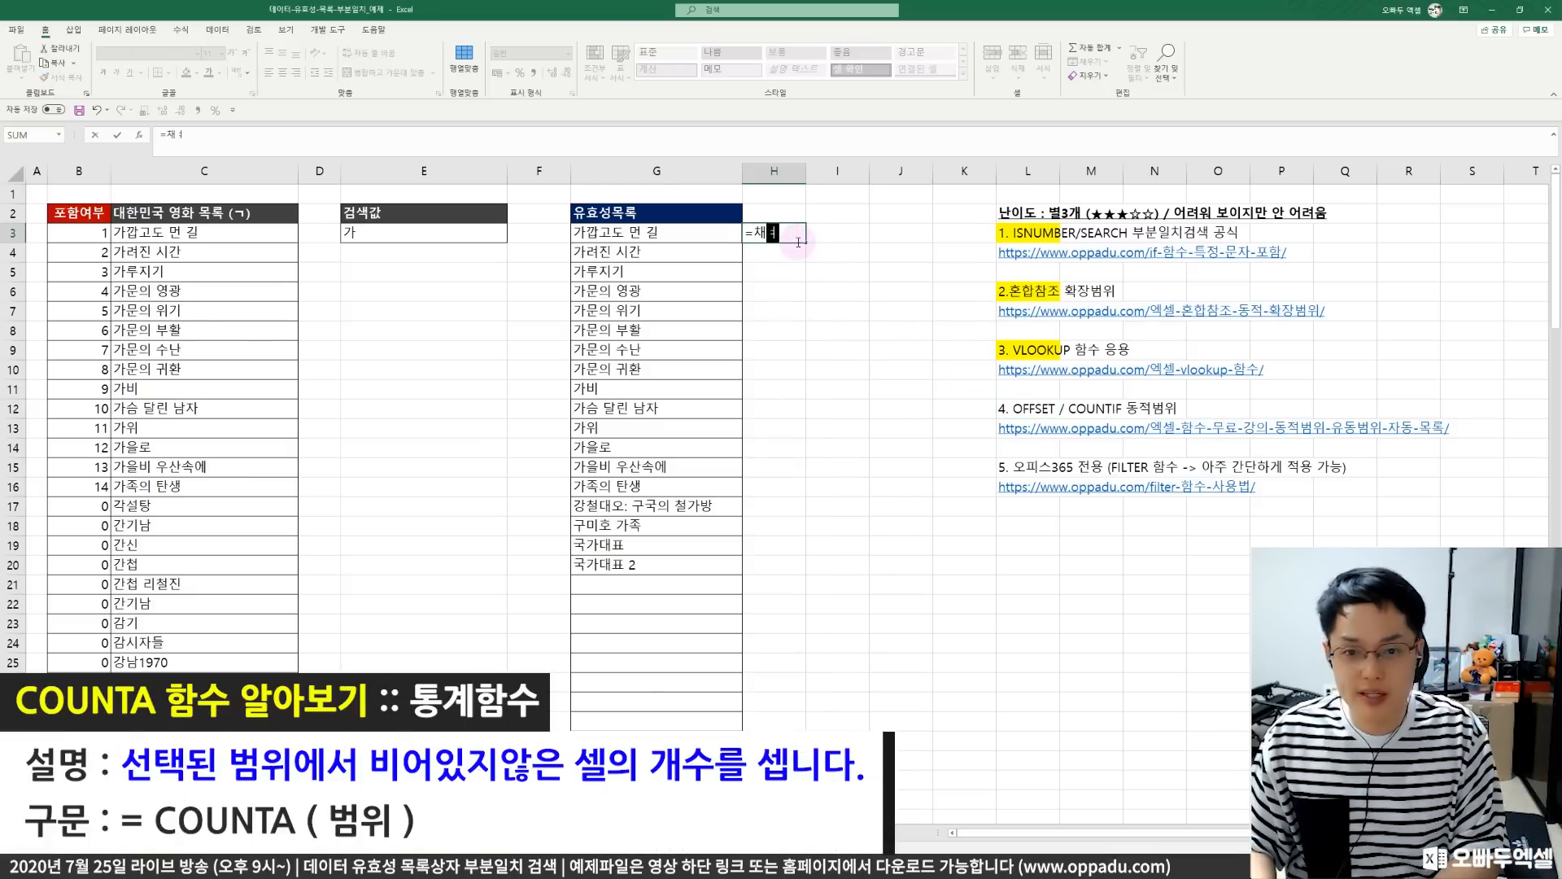
key("BackSpace")
key("BackSpace")
type("COUNTA(")
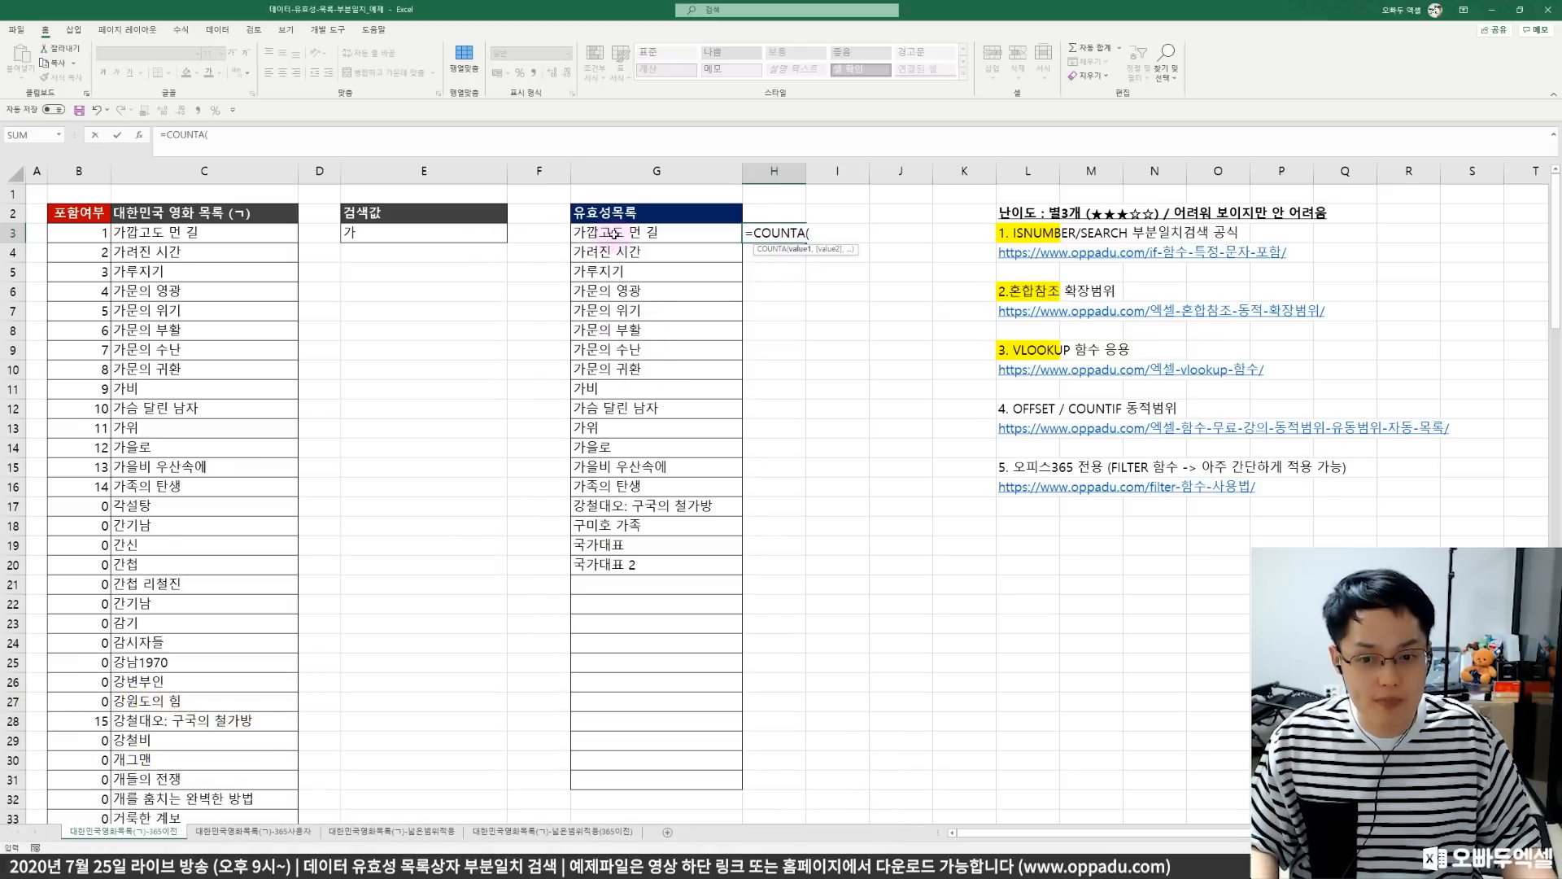
left_click_drag(612, 234, 638, 781)
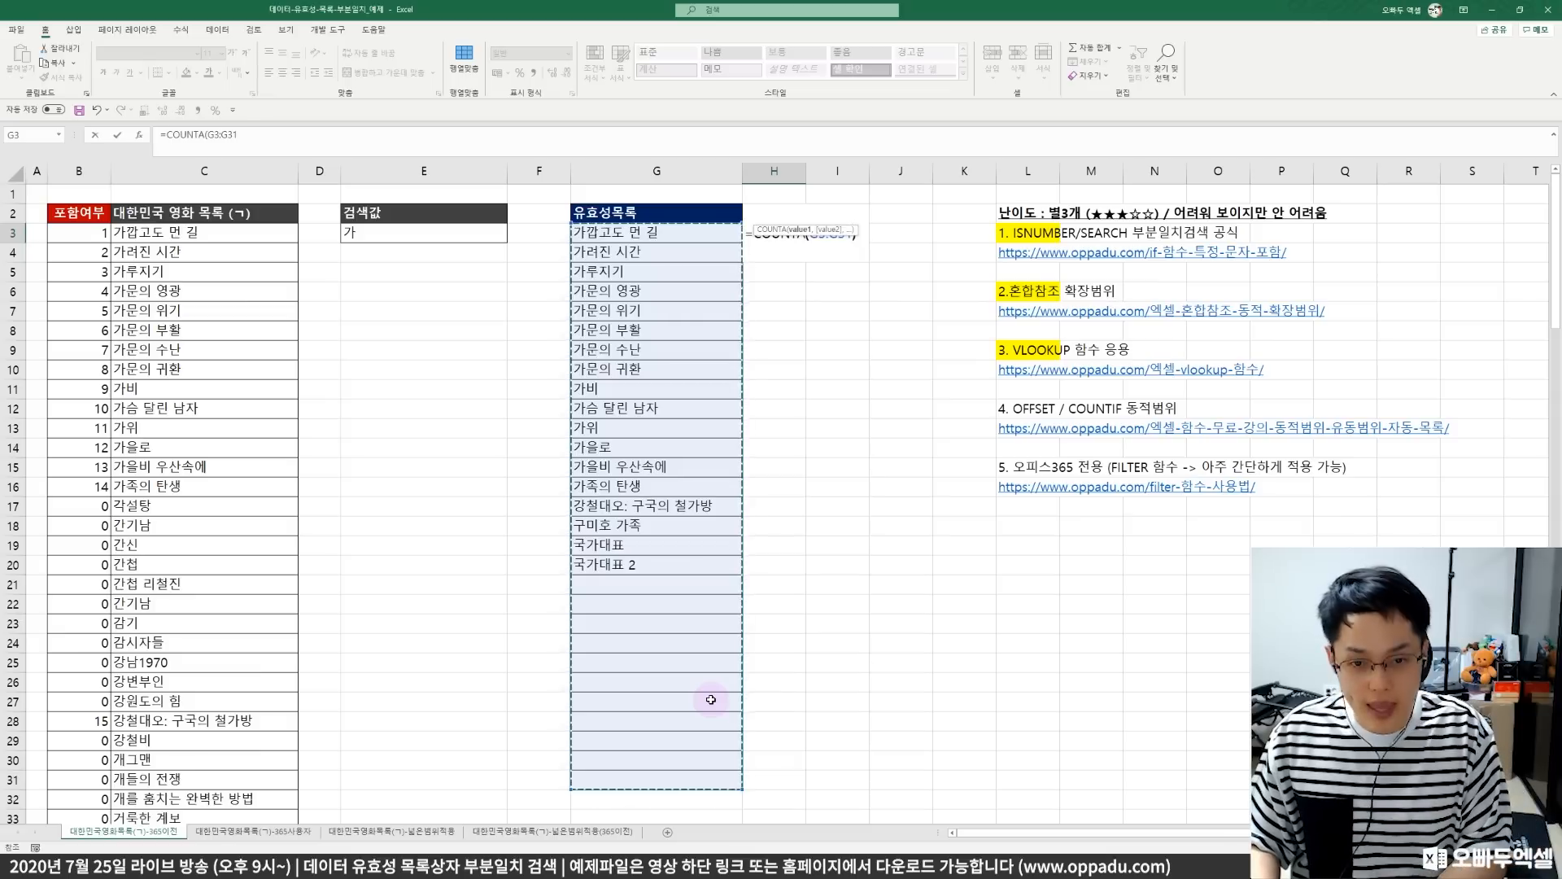
key("ctrl+Return")
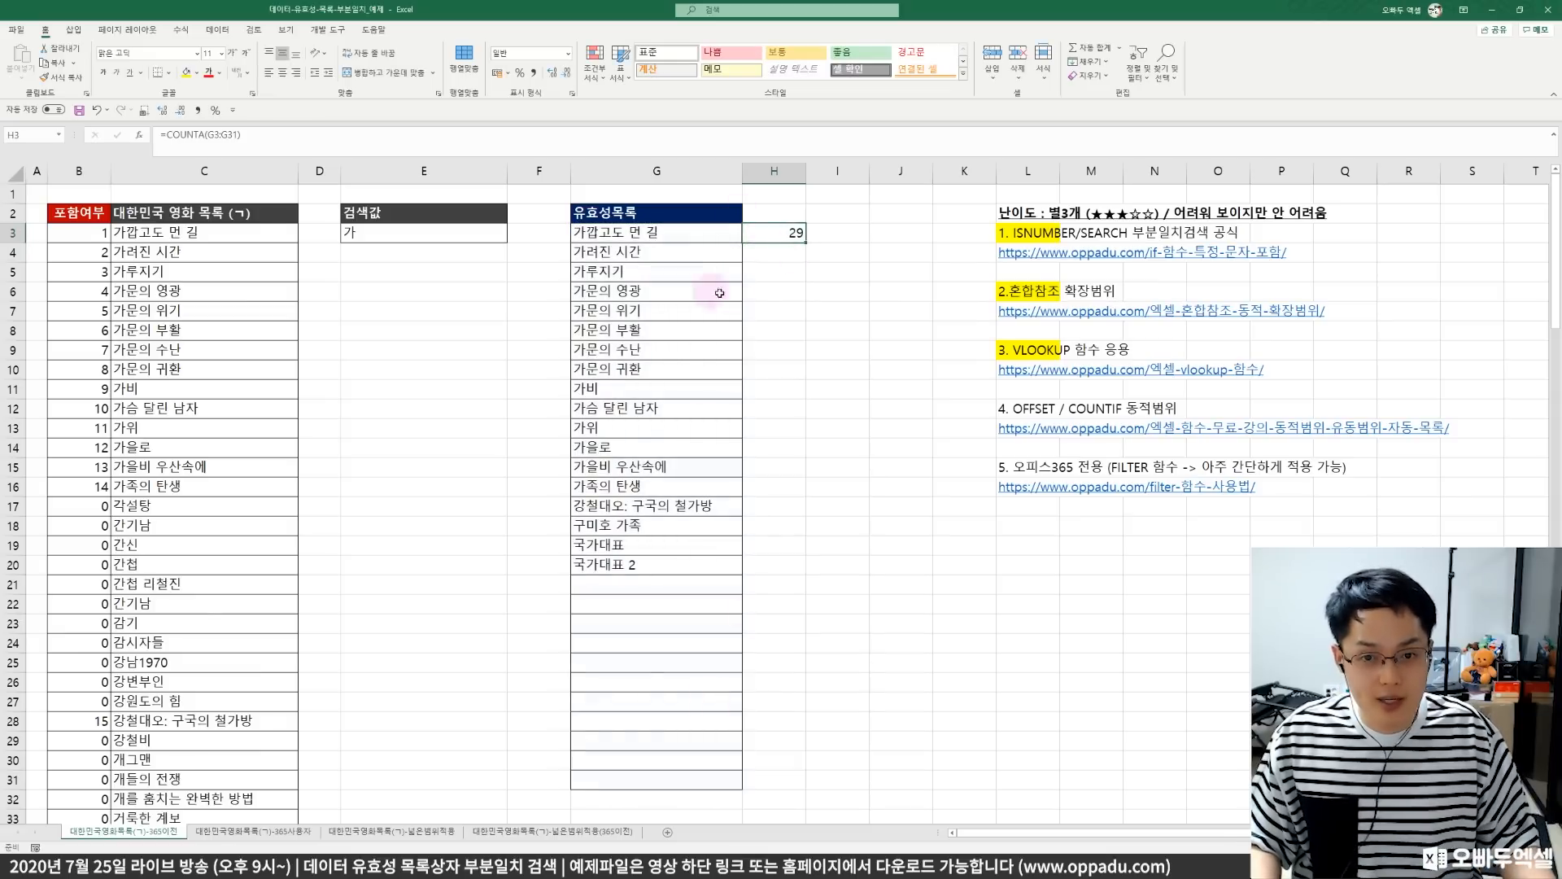
- Compare the COUNTA range and result in H3 with the titled cells G3:G20 and the blank-looking formula cells G21:G31
key("F2")
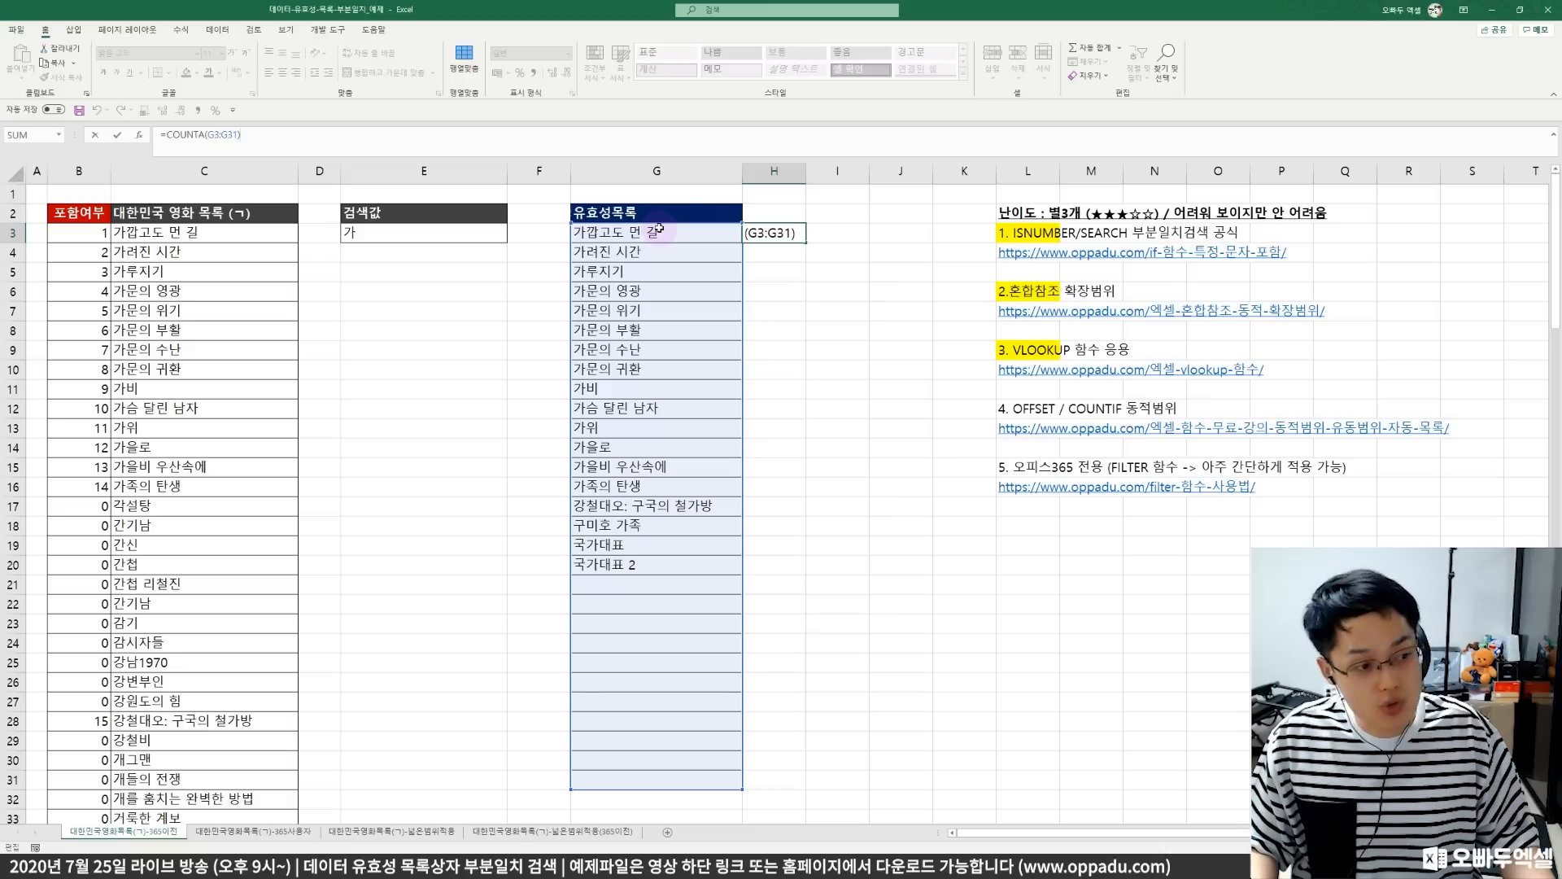
key("Escape")
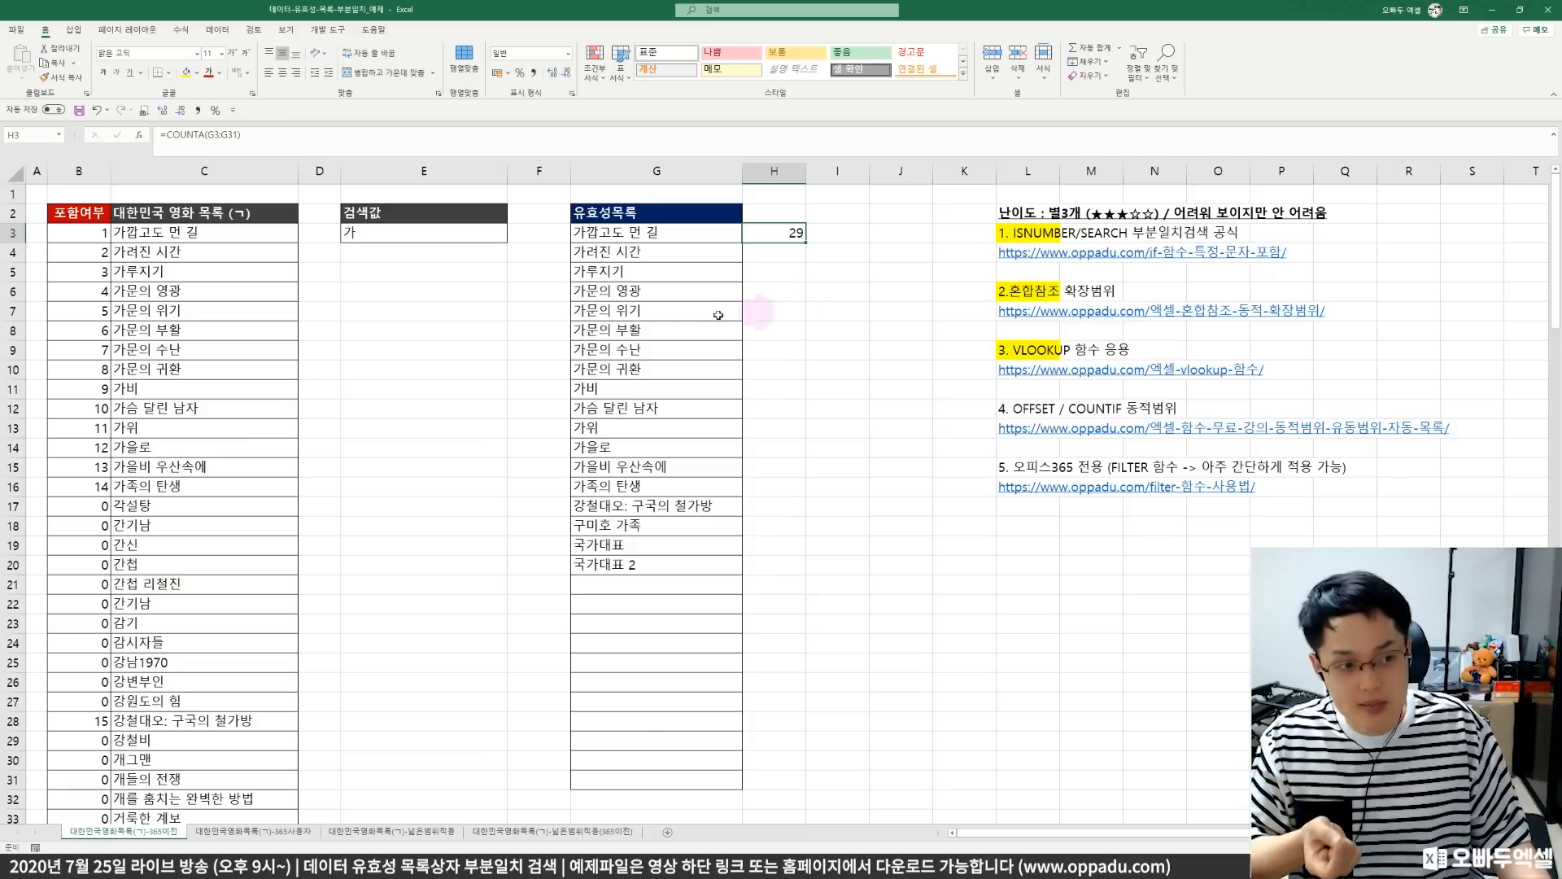
left_click_drag(652, 238, 650, 258)
left_click(651, 236)
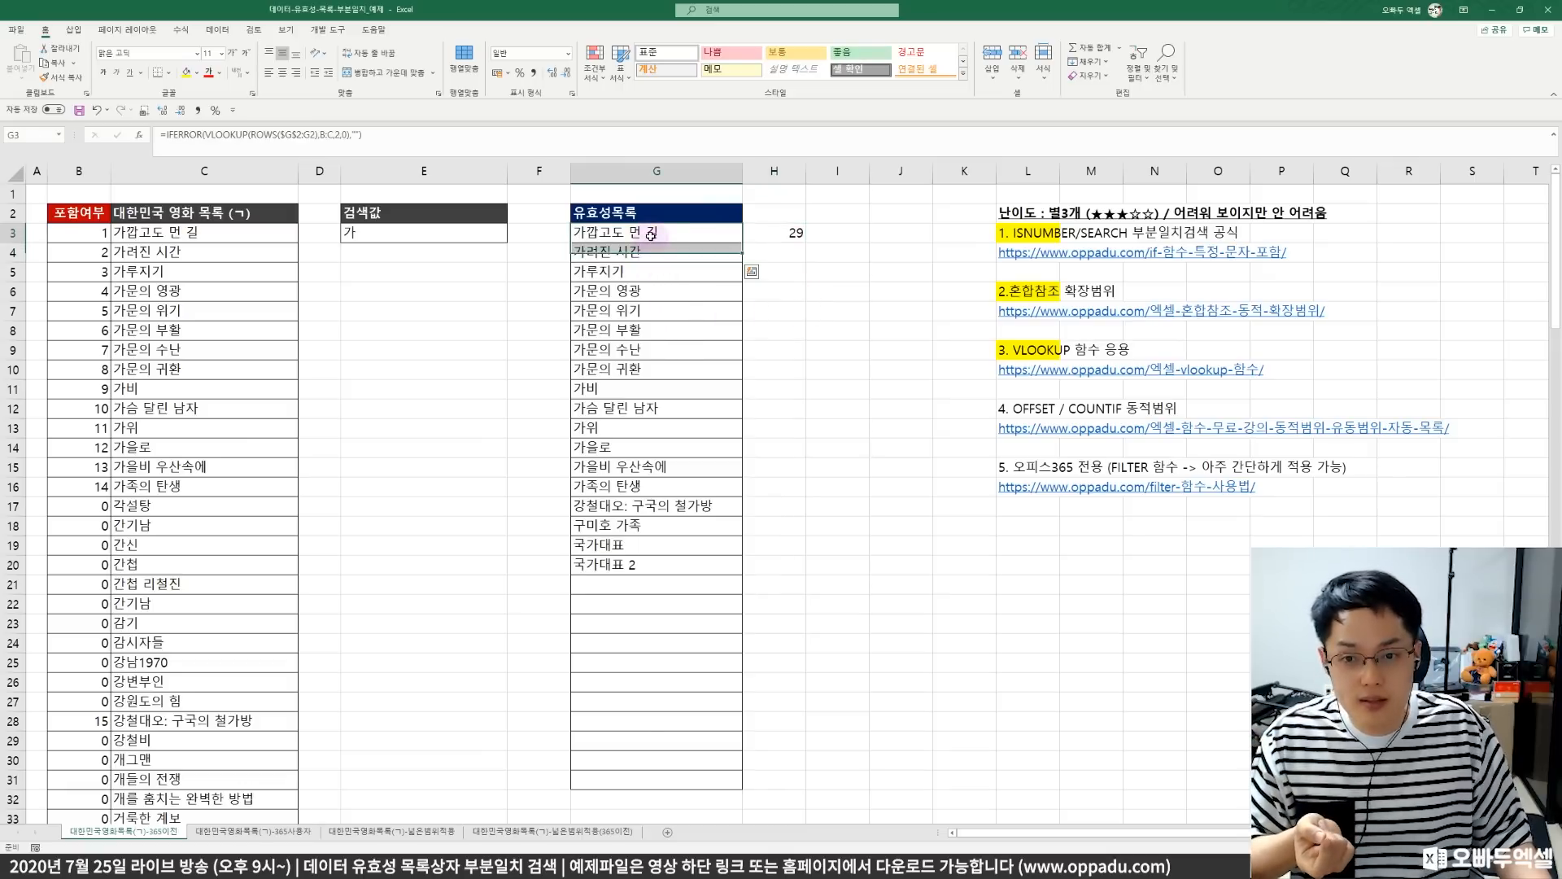
left_click(643, 583)
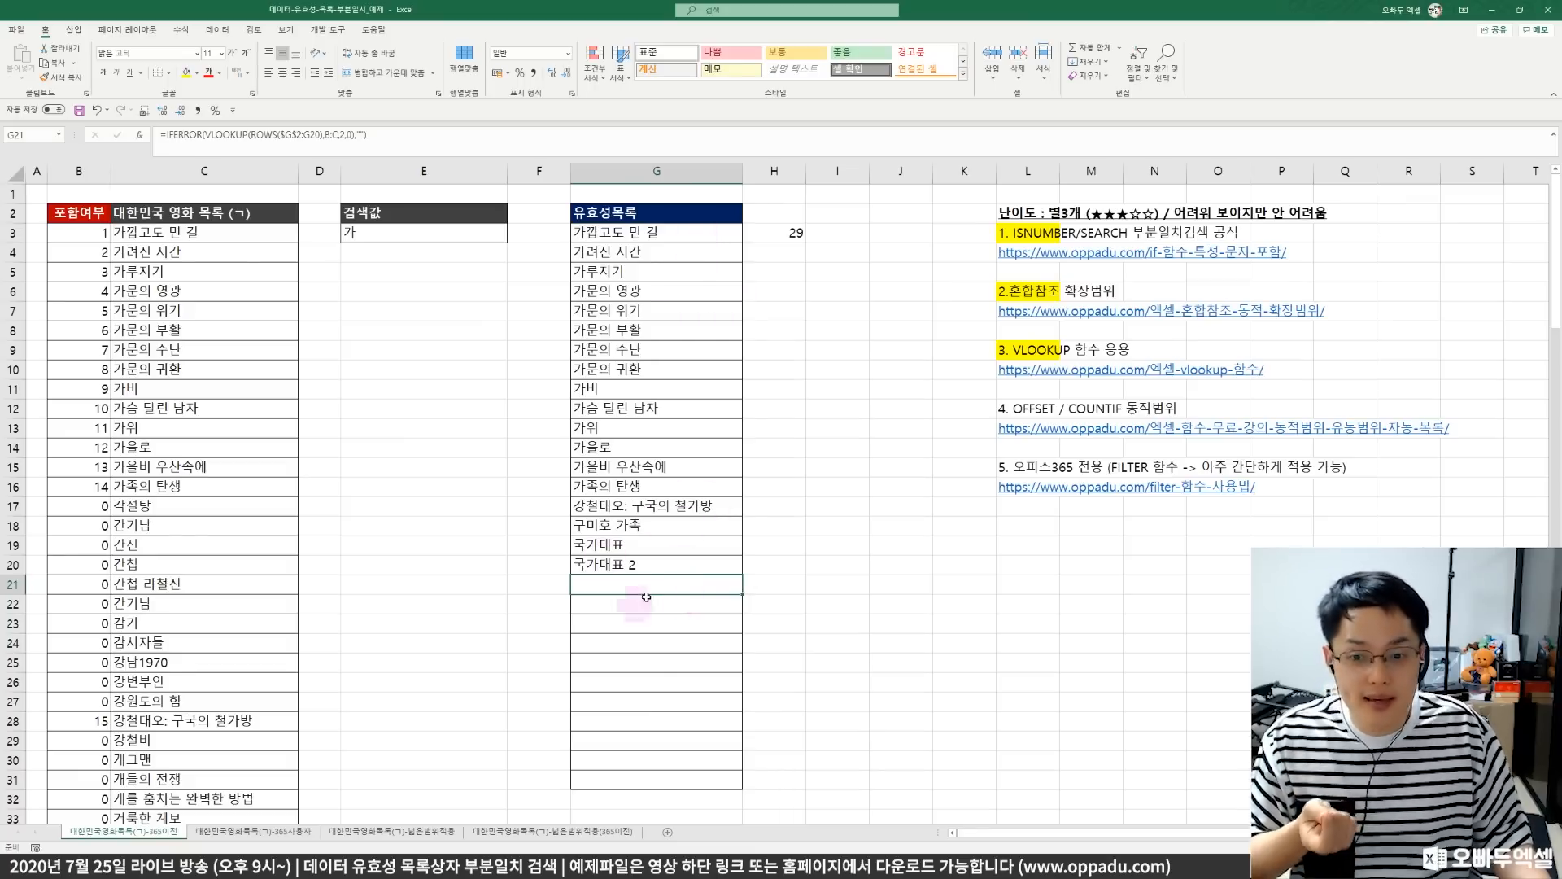
left_click_drag(643, 234, 661, 786)
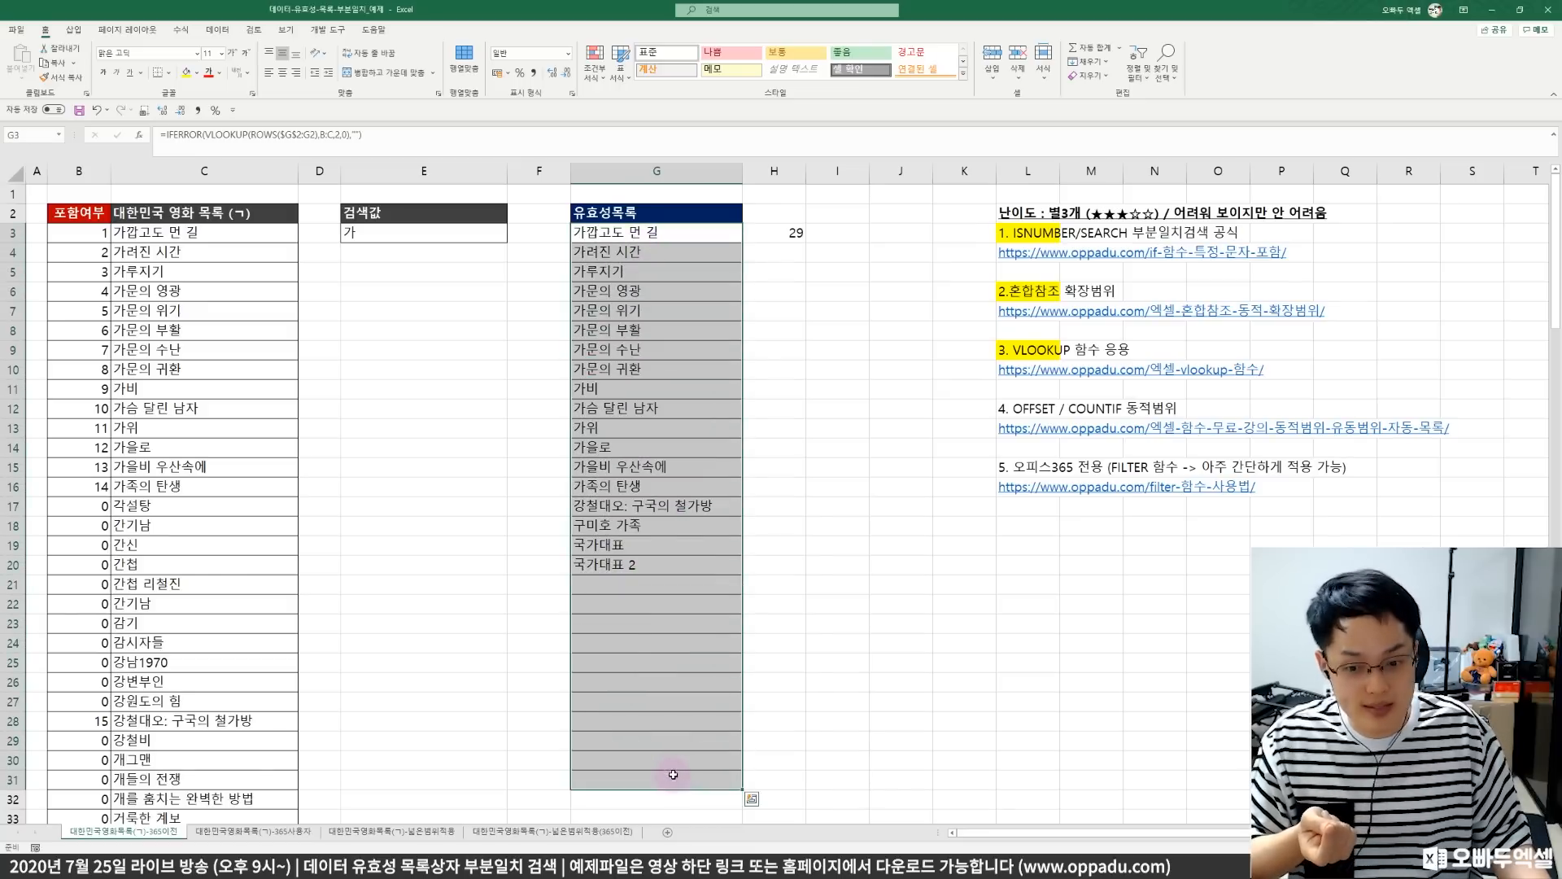
left_click(789, 233)
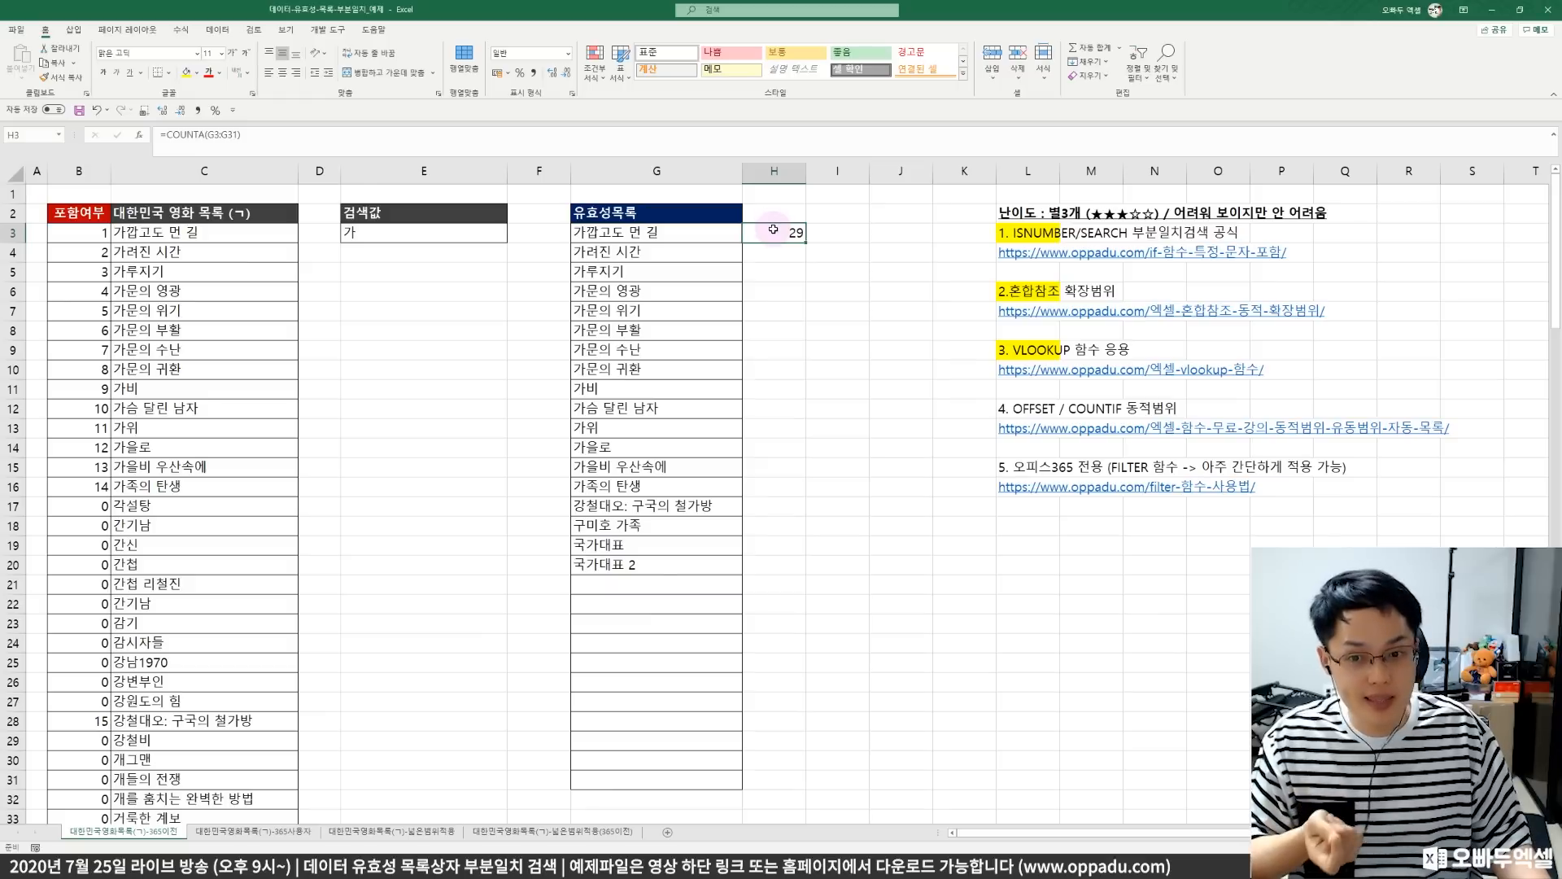
left_click_drag(697, 236, 697, 655)
left_click(685, 575)
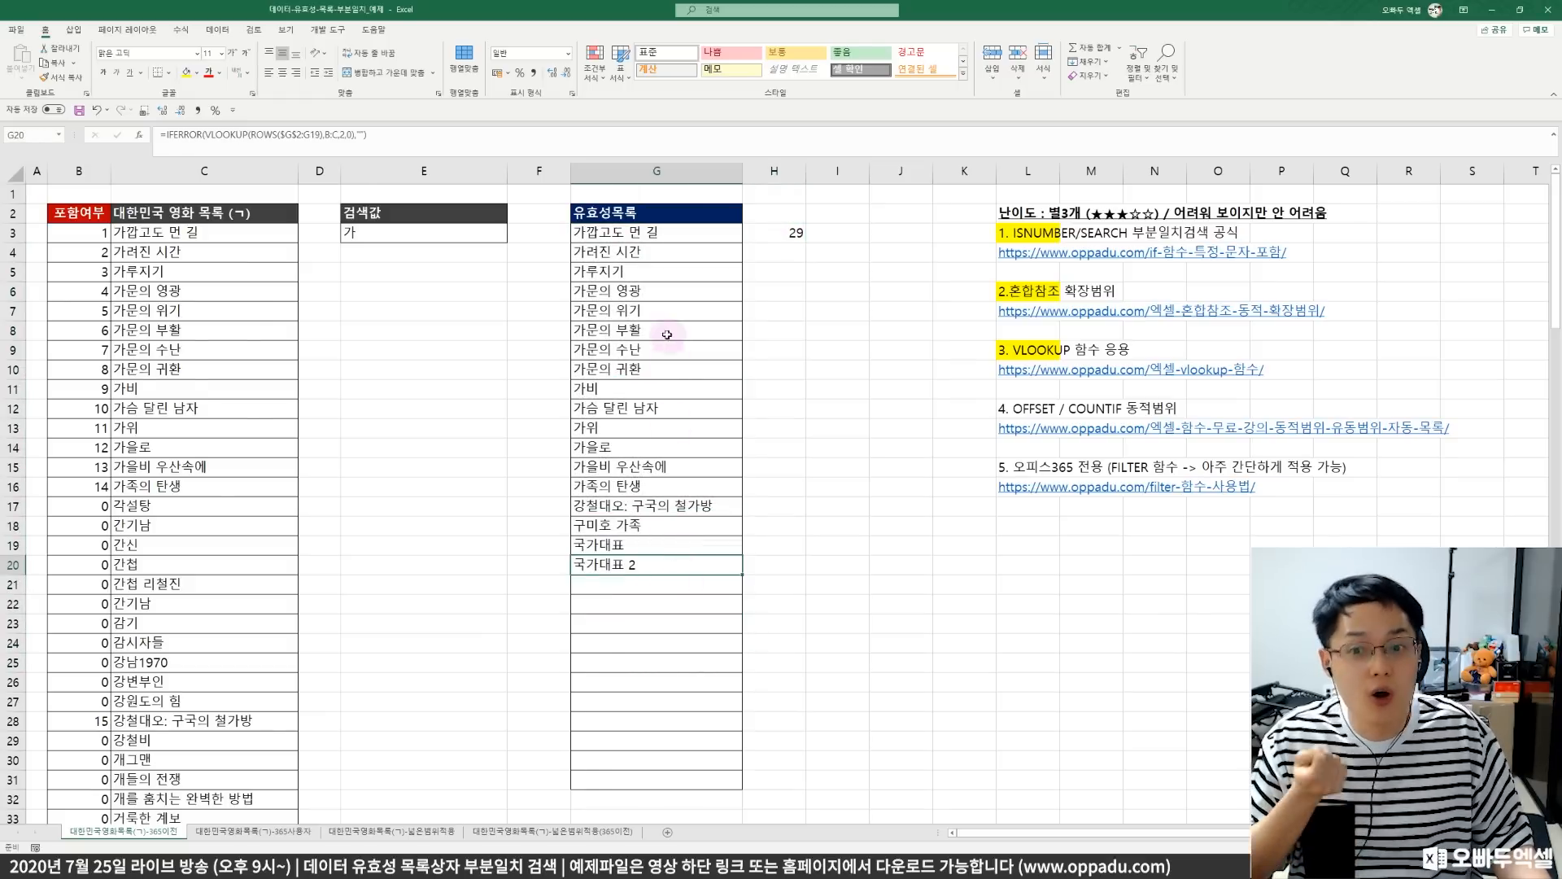
left_click_drag(660, 228, 635, 782)
left_click_drag(629, 580, 620, 778)
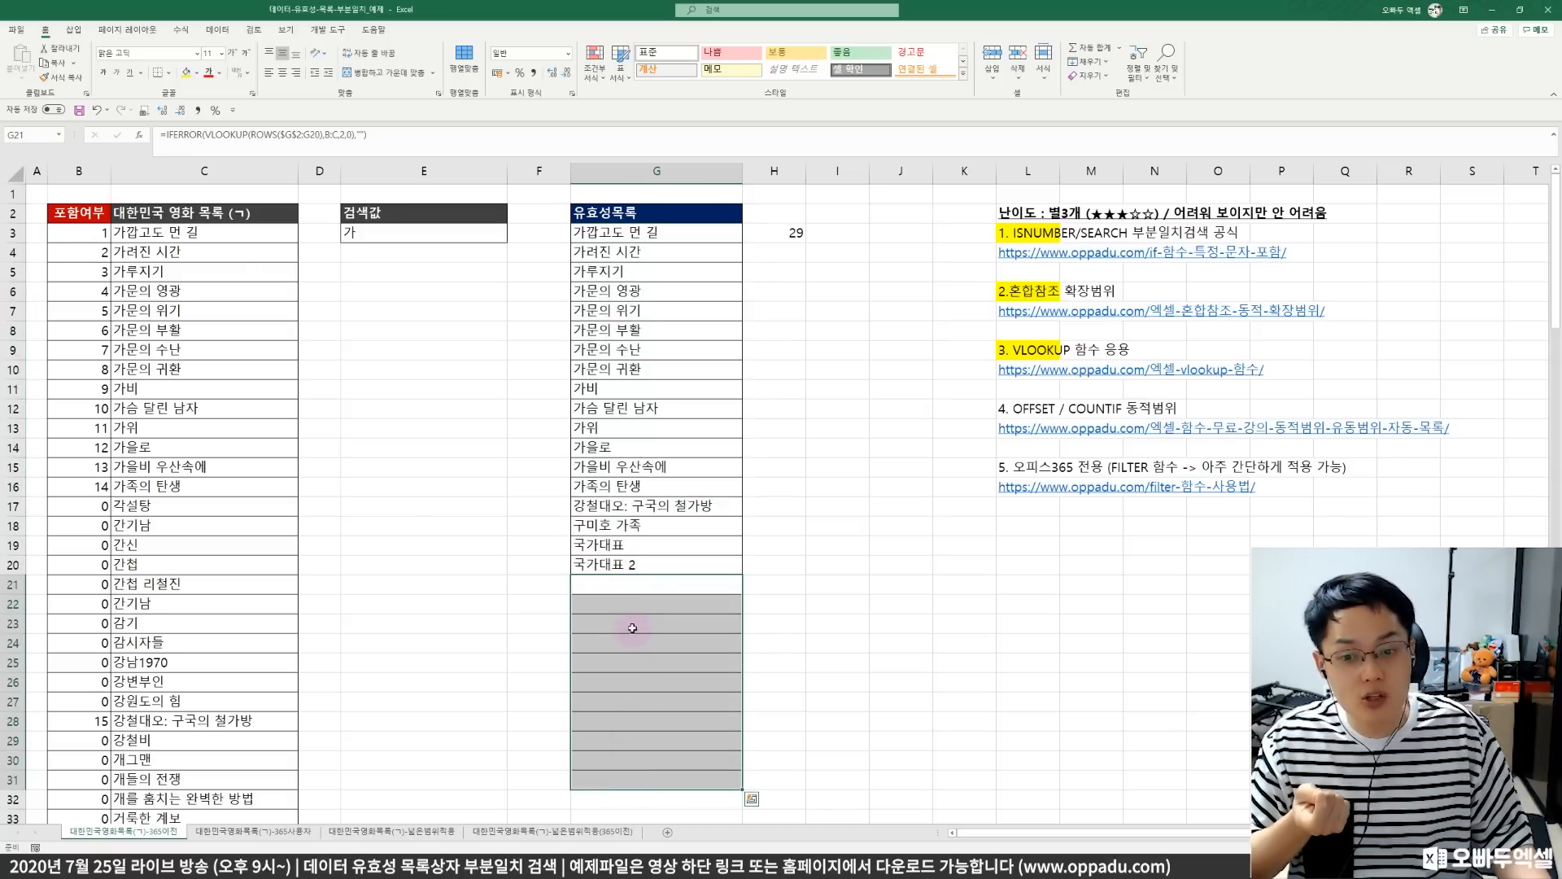
left_click_drag(634, 584, 645, 782)
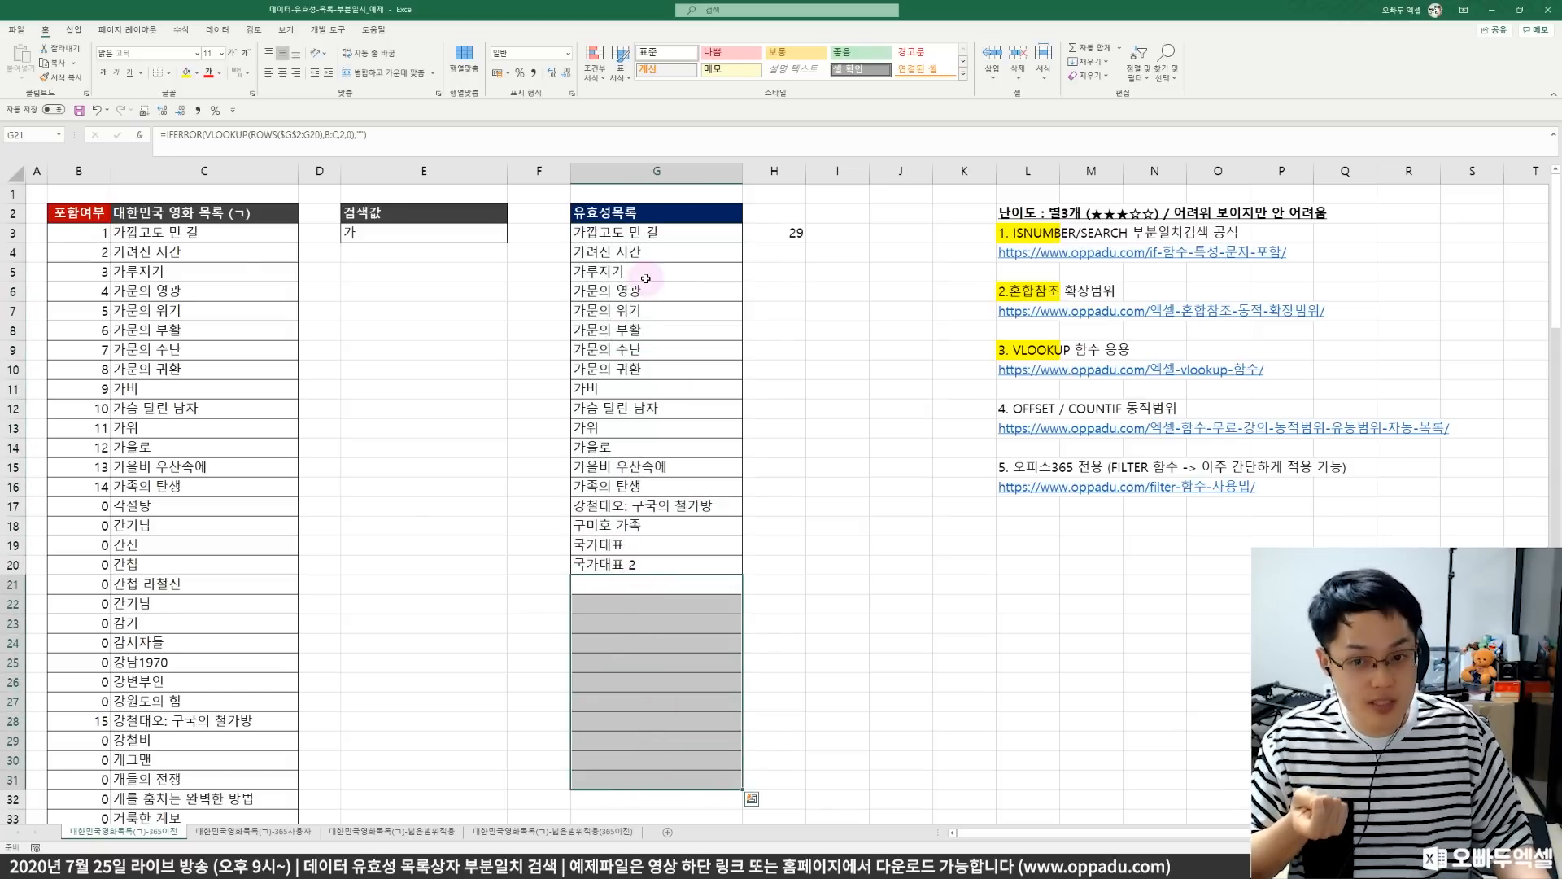
left_click_drag(651, 233, 650, 558)
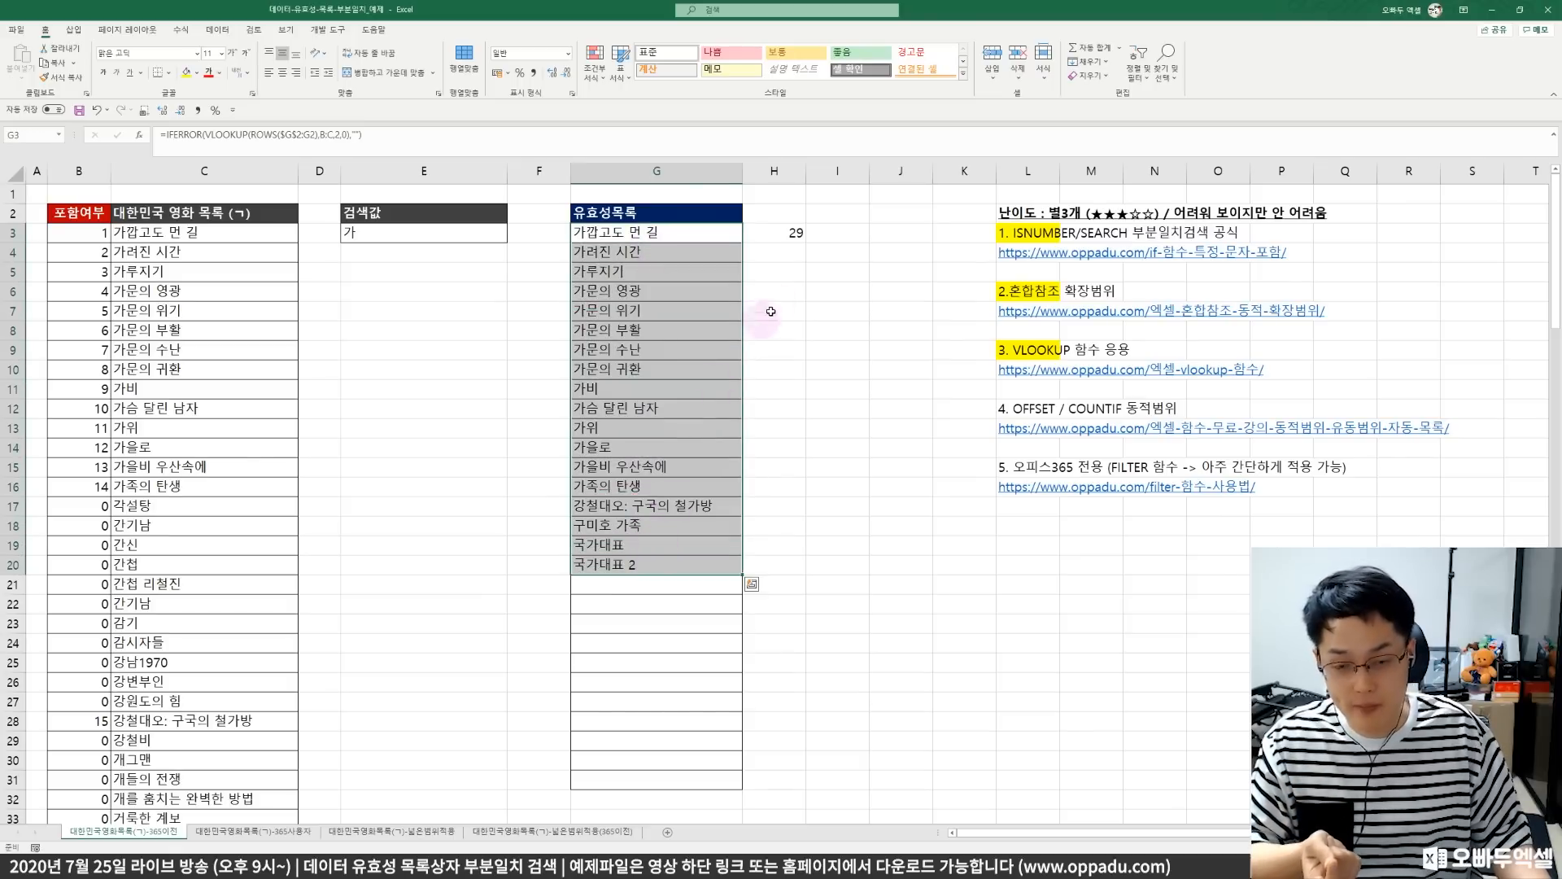
- Count the cells of the 유효성목록 range that contain visible text in I3 with =COUNTIF(G3:G31,"*?")
left_click(830, 237)
type("=COUNTIF(")
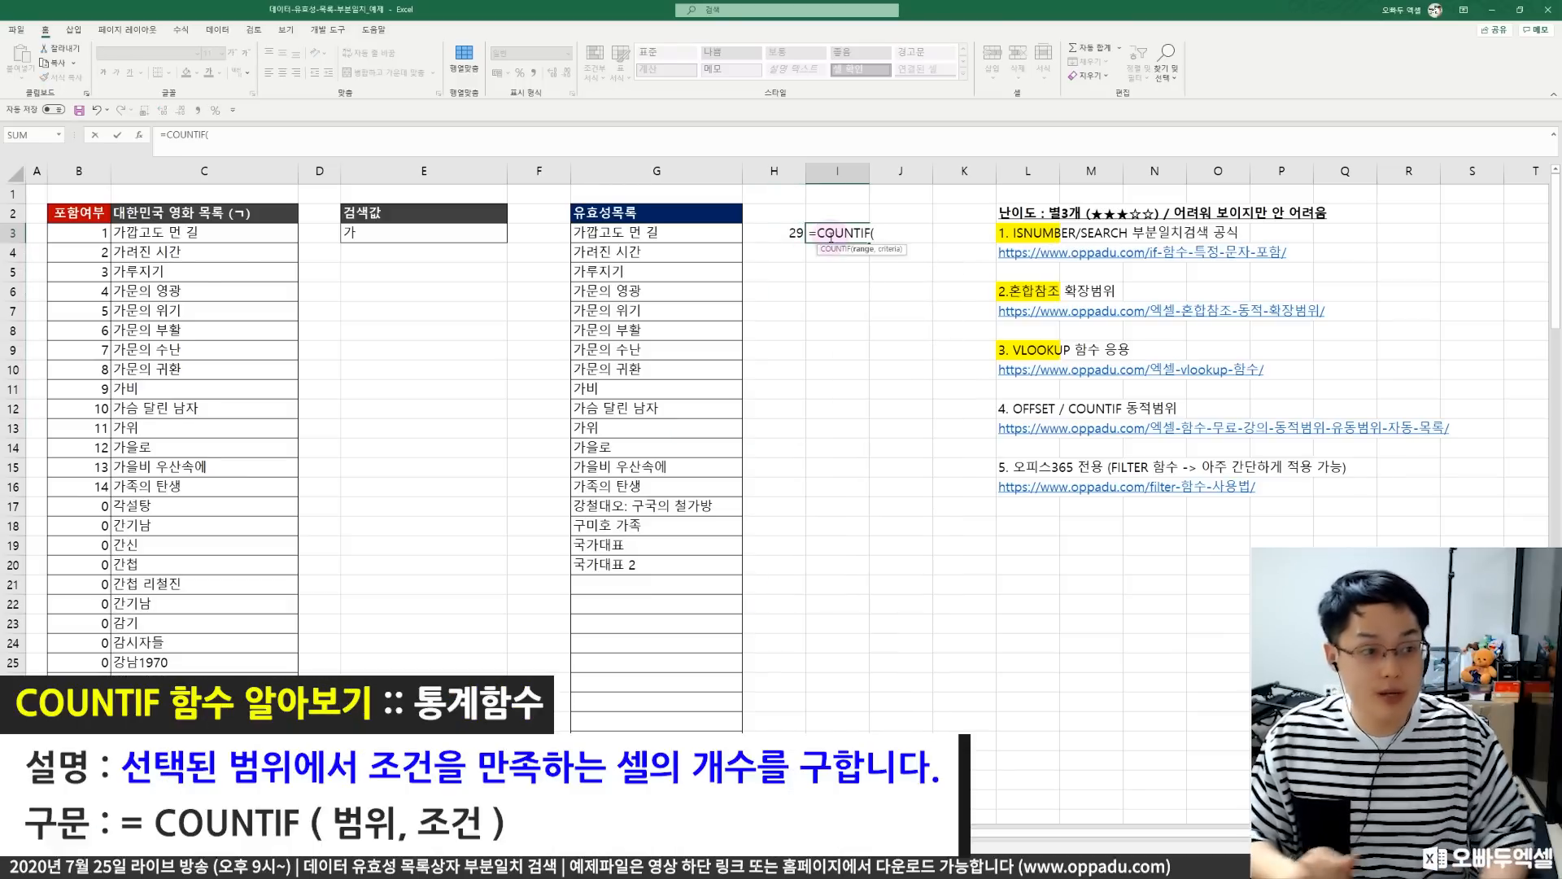
left_click(707, 230)
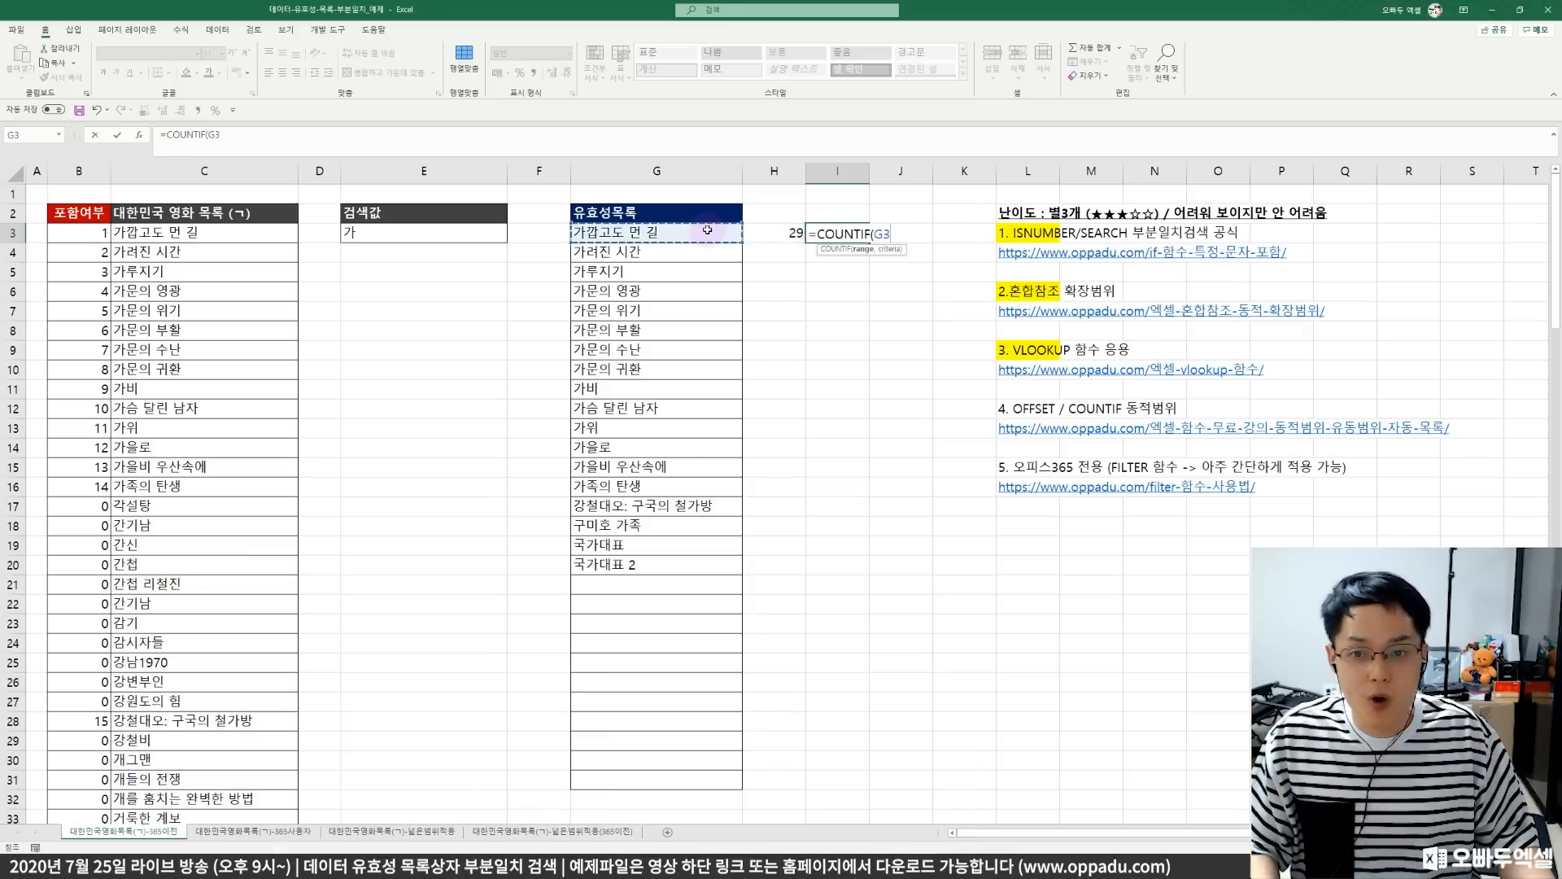
left_click_drag(707, 244, 646, 784)
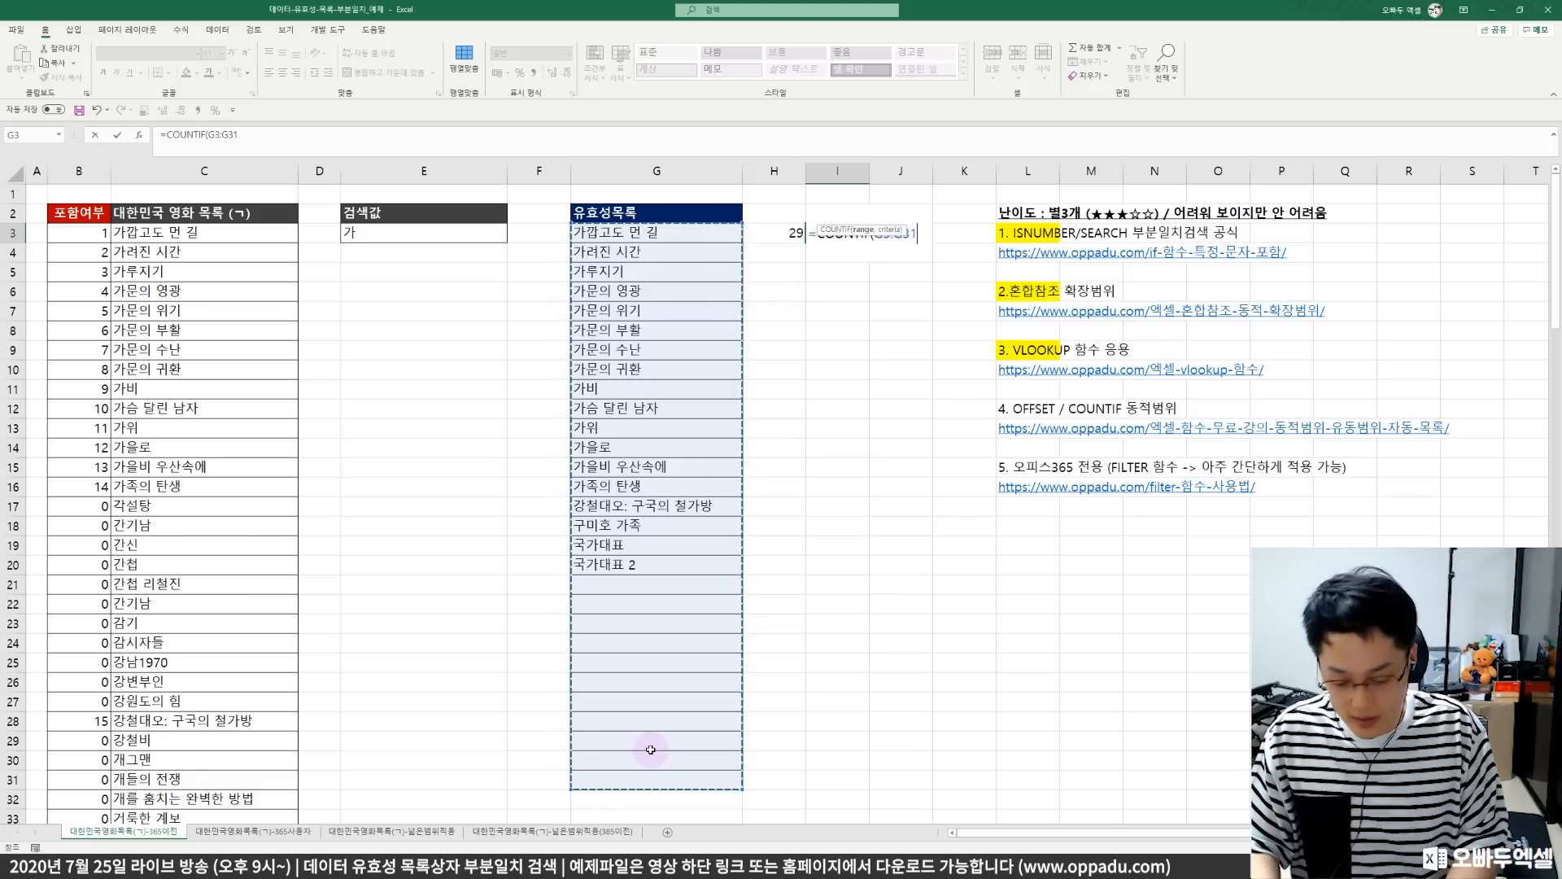
type(",")
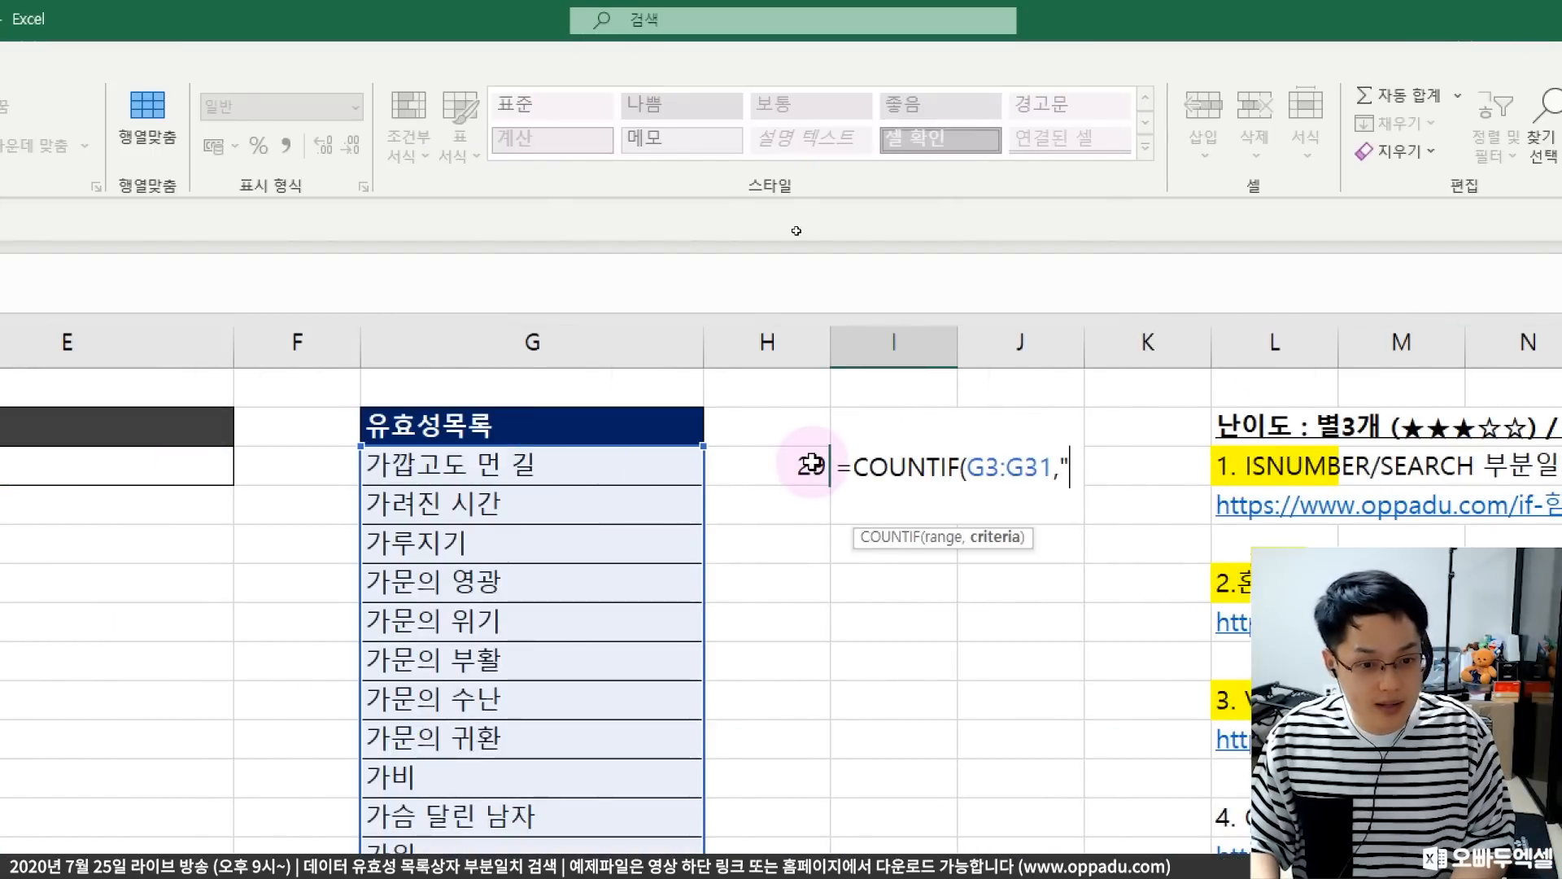
type("\"\")")
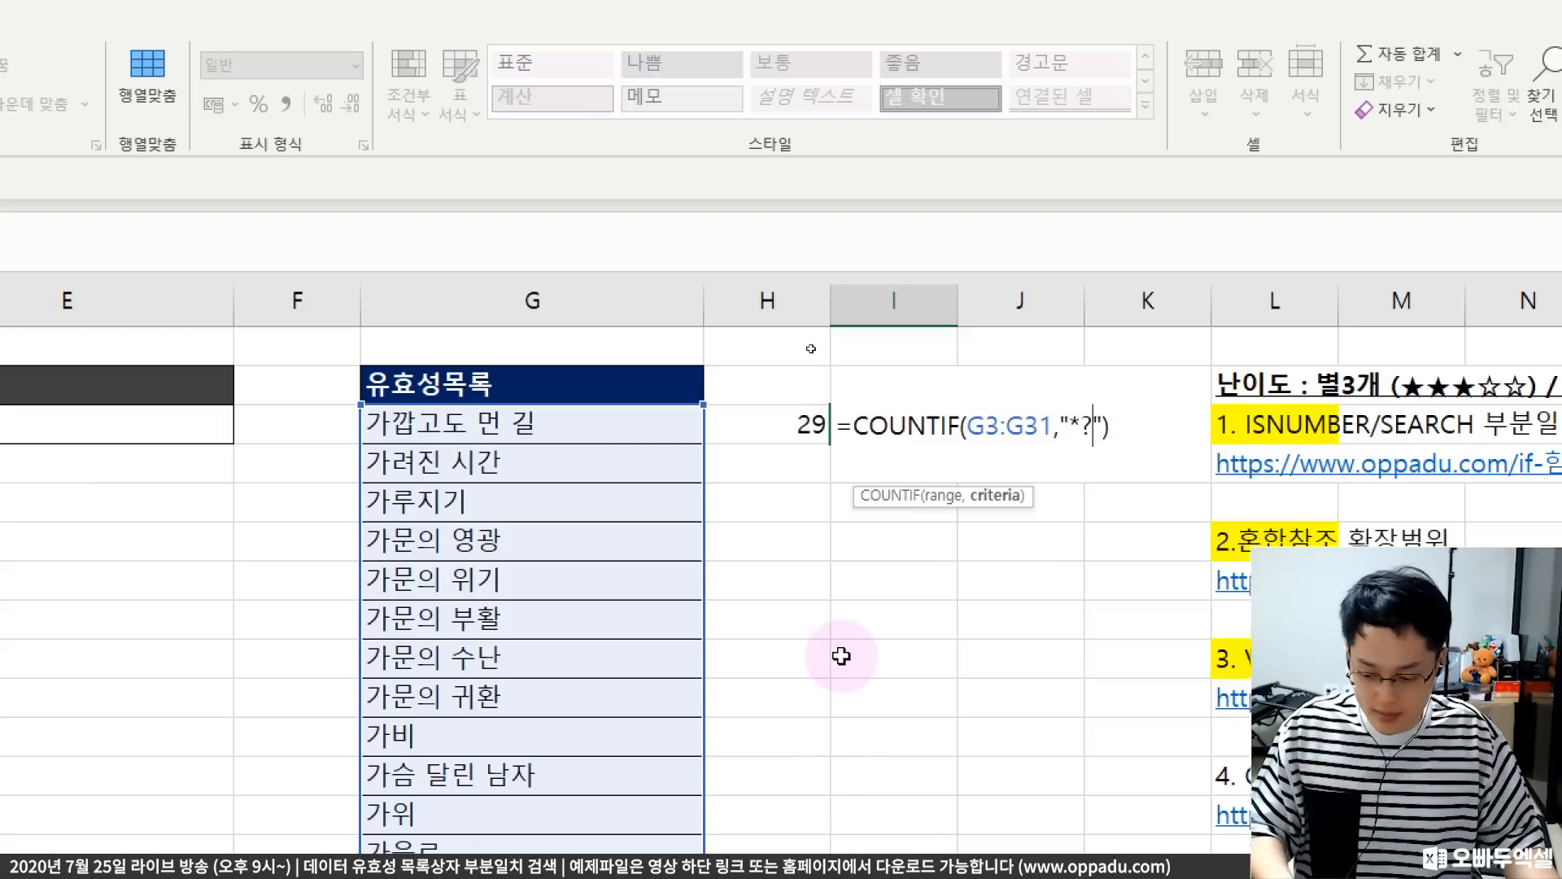
left_click_drag(826, 404, 1142, 463)
left_click_drag(1044, 459, 1089, 457)
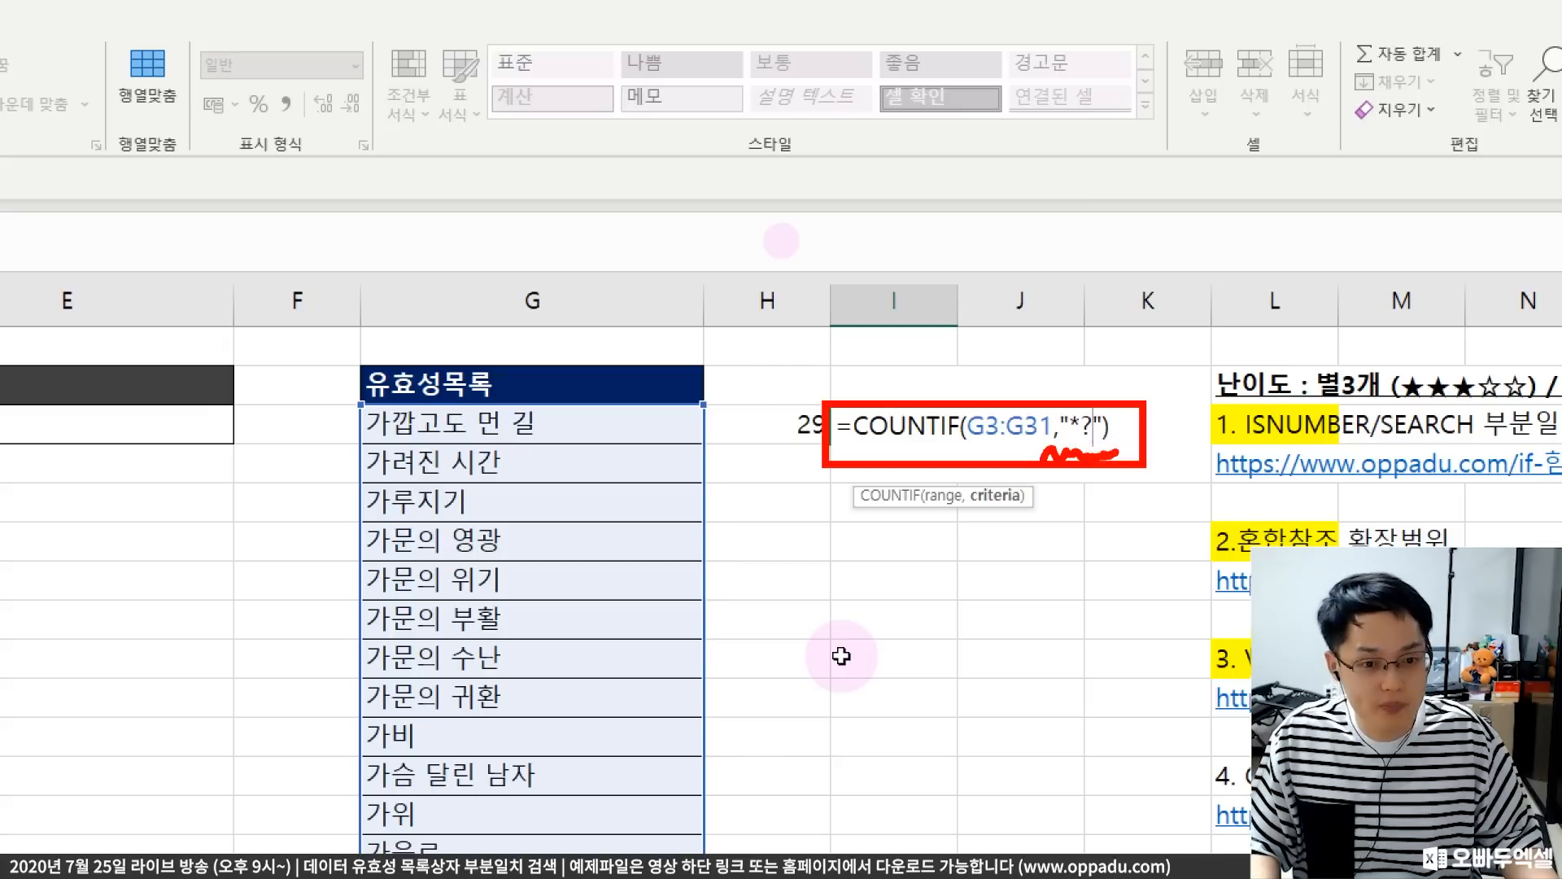
key("Escape")
key("Escape")
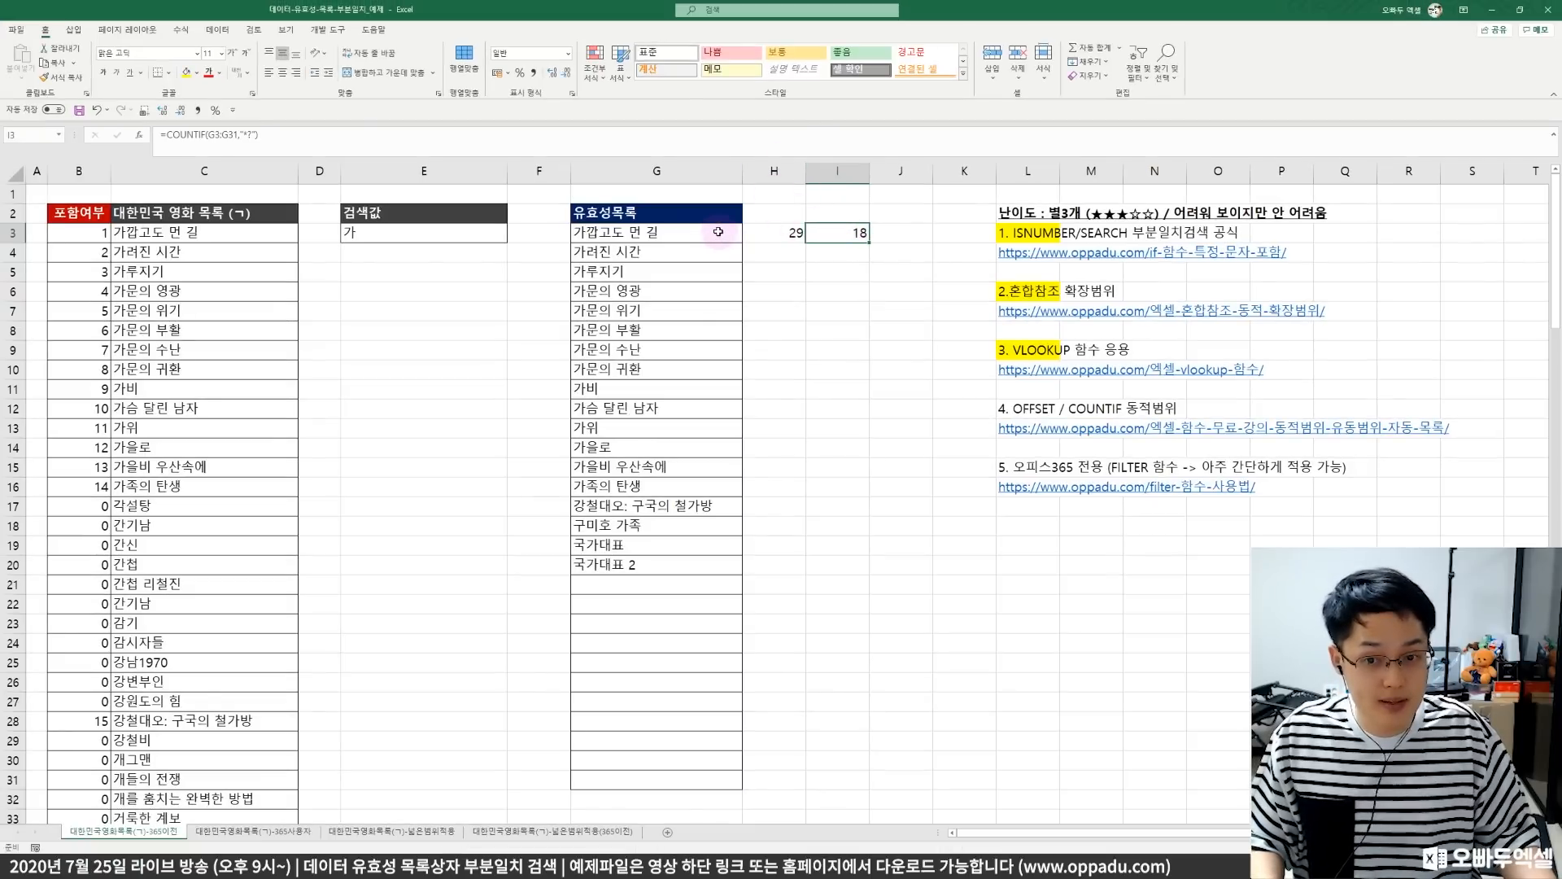
- Compare the COUNTIF result and formula in I3 with the selection count of the titled cells G3:G20
left_click_drag(718, 232, 663, 569)
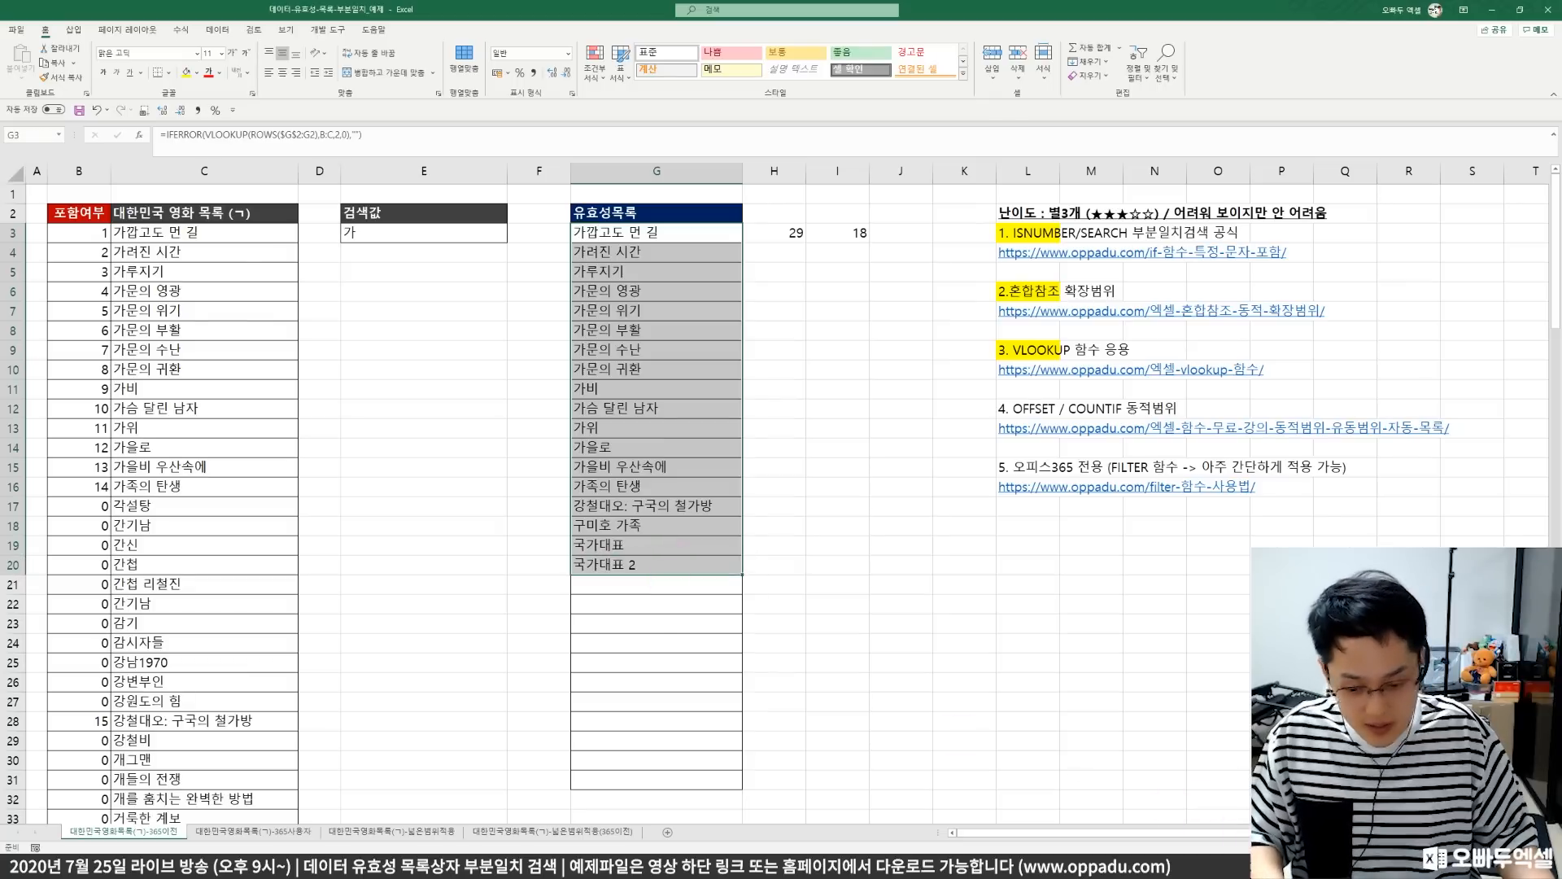
key("ctrl+q")
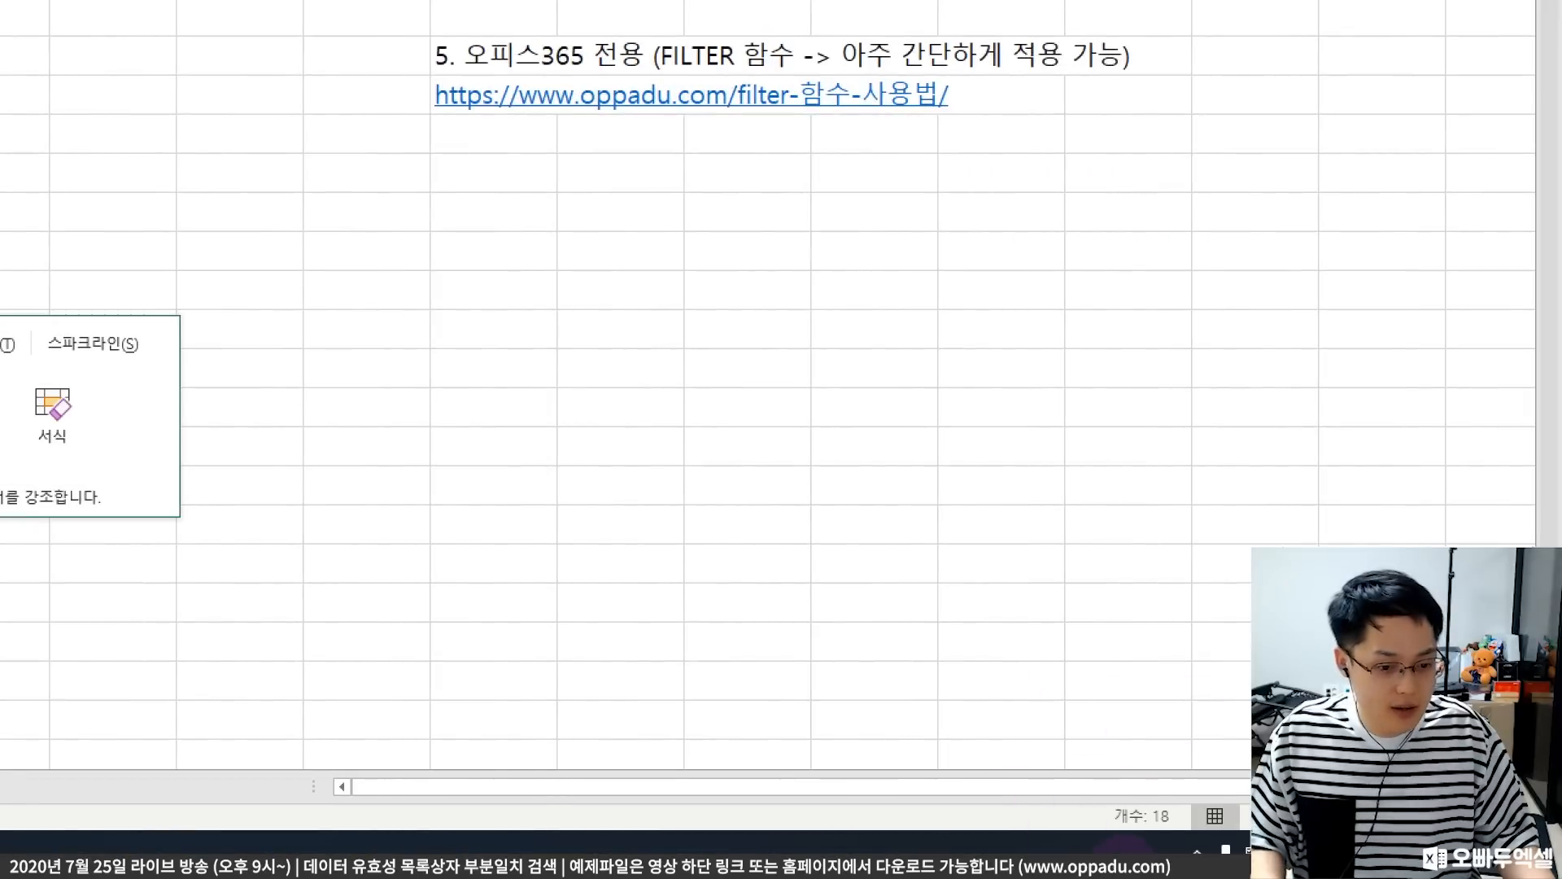
left_click_drag(1099, 804, 1173, 834)
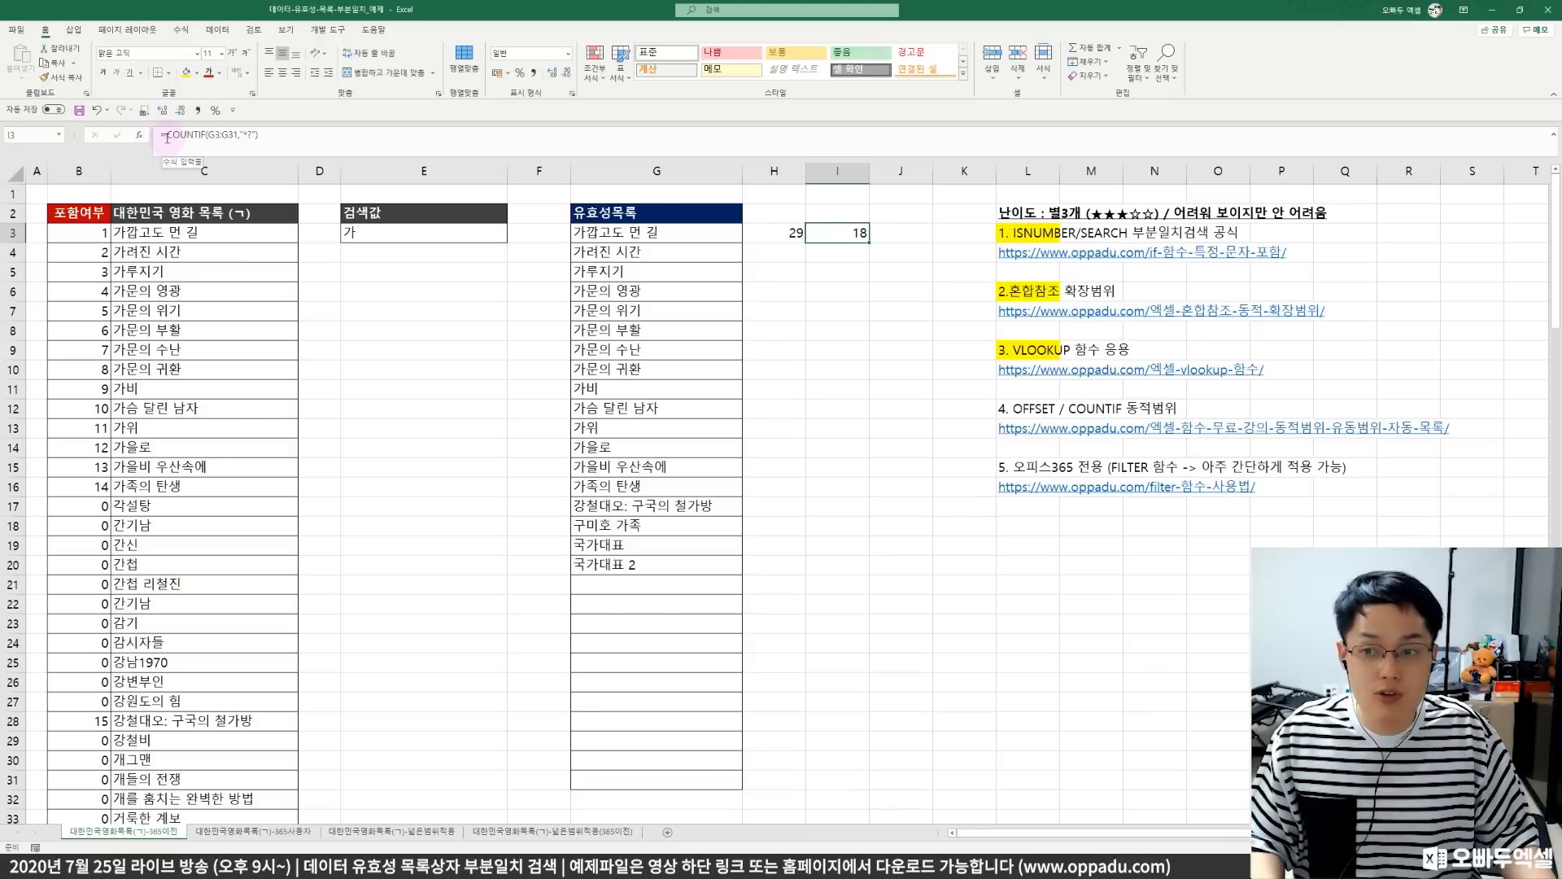
left_click_drag(167, 135, 341, 147)
key("Escape")
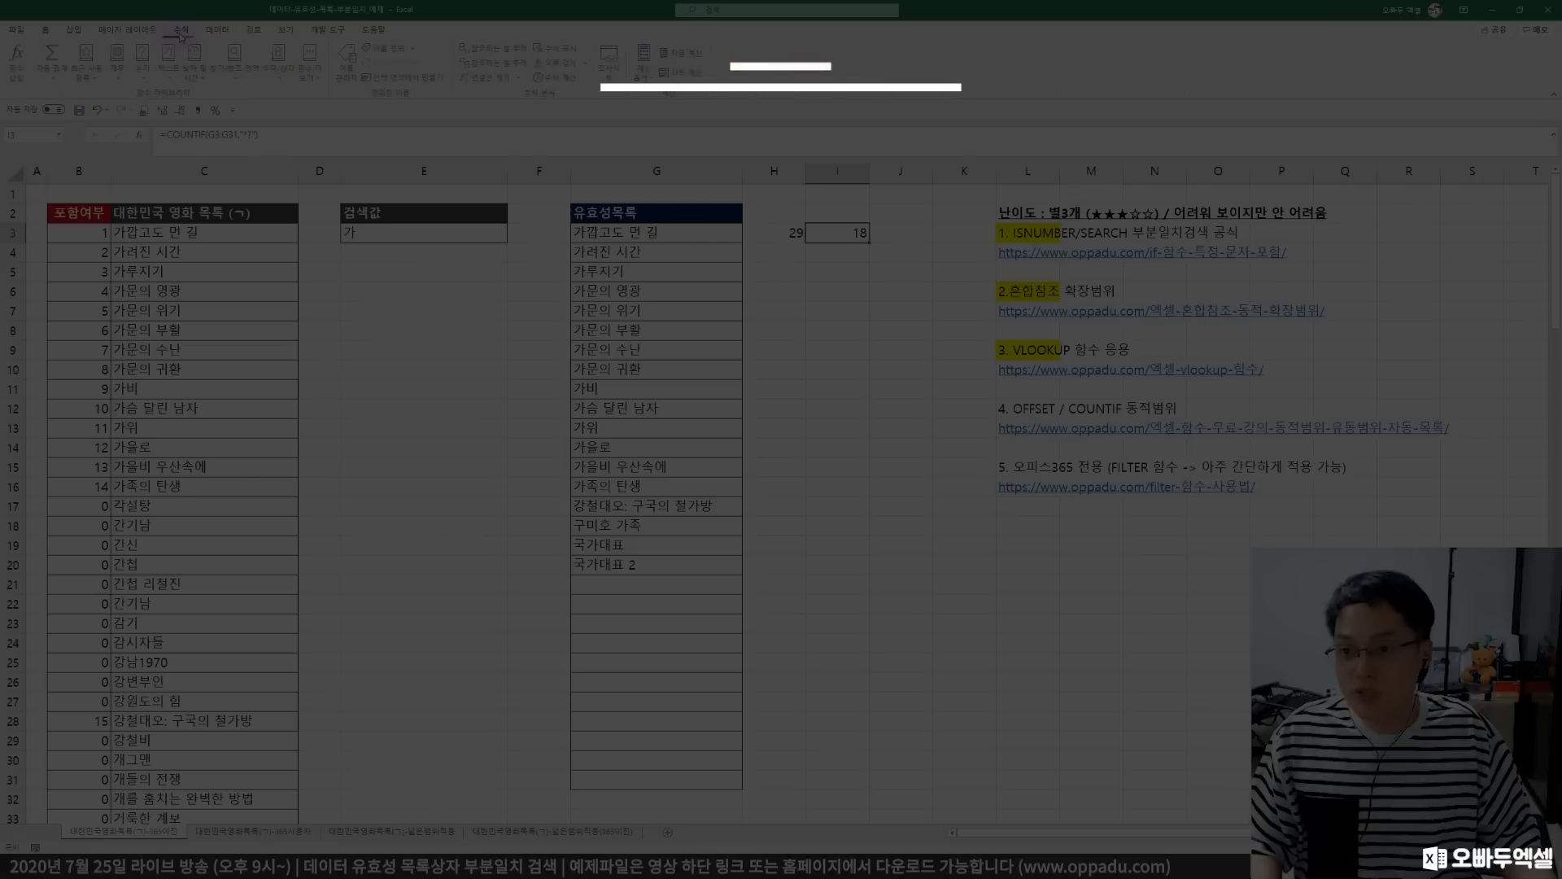
- Start a new workbook-scope defined name called 유효성목록상자 in the Name Manager
left_click(181, 30)
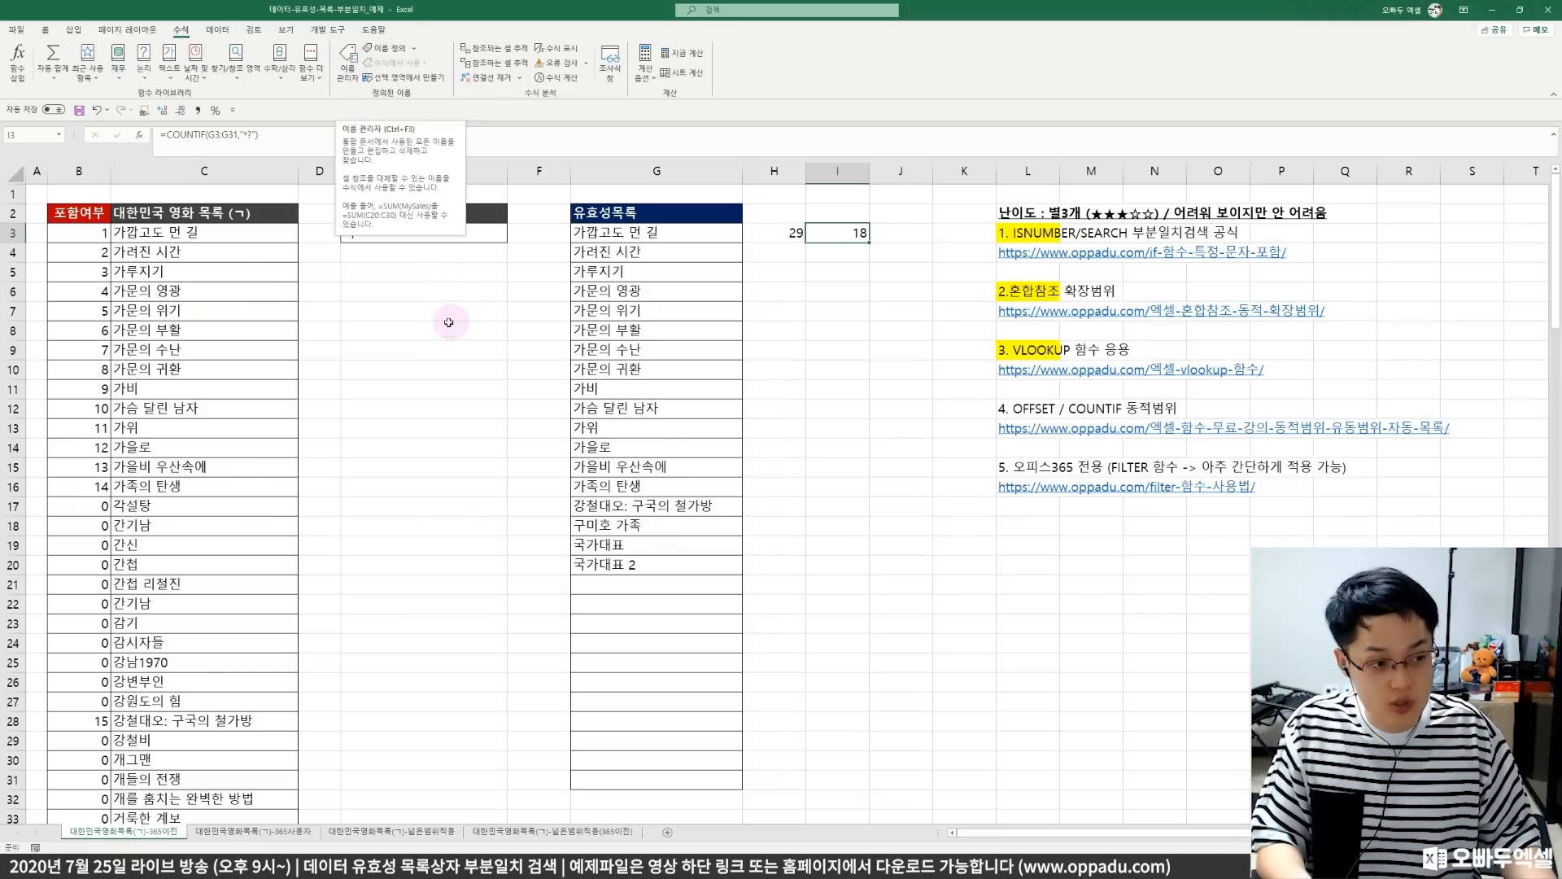
key("ctrl+F3")
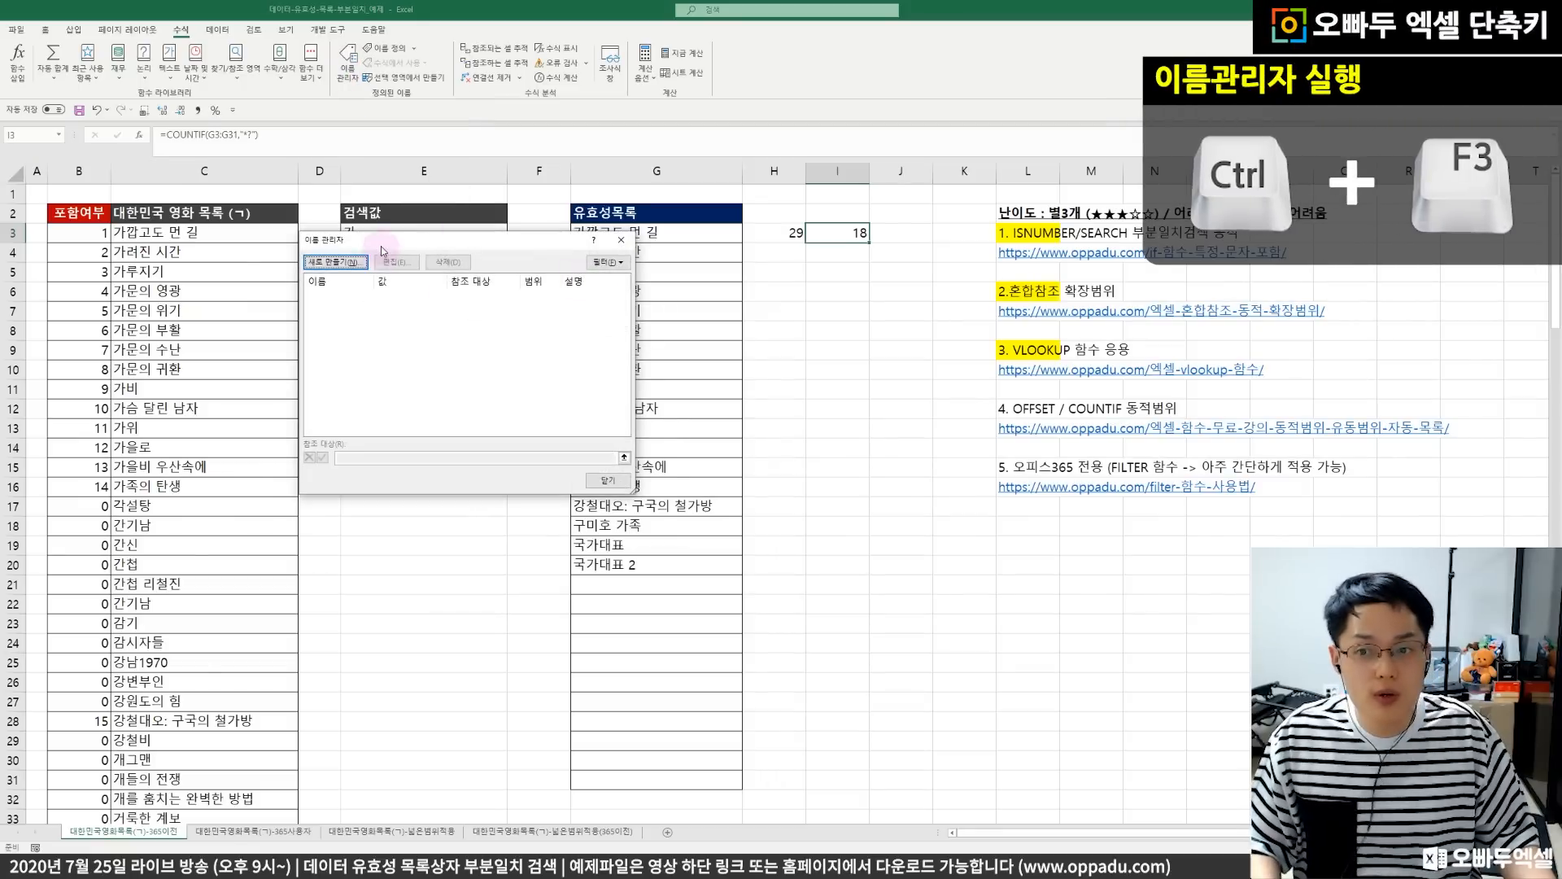
left_click_drag(381, 244, 462, 285)
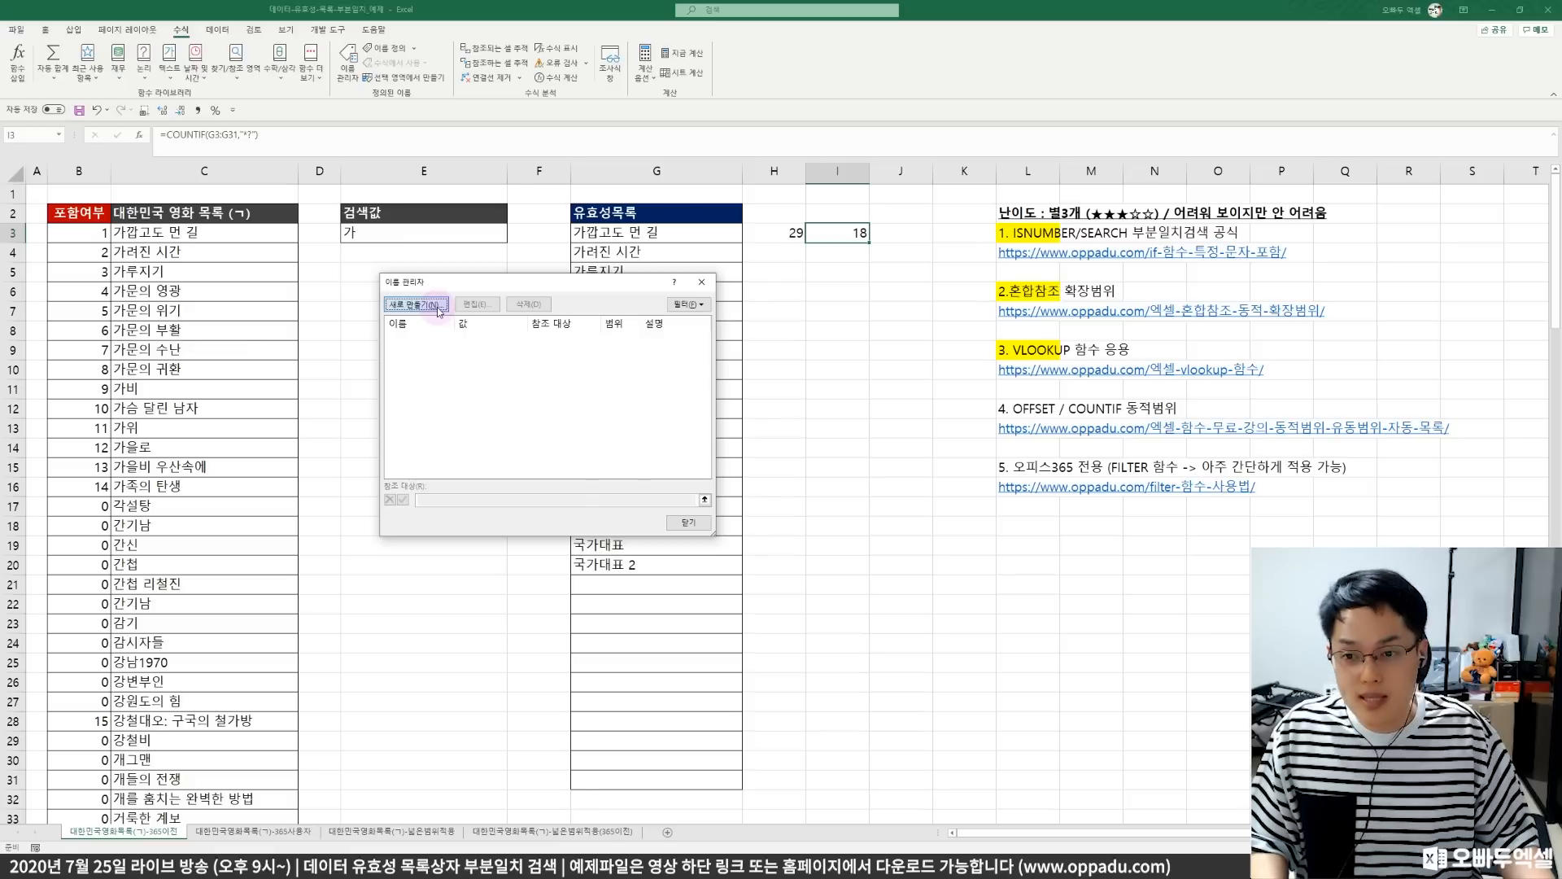
left_click(437, 307)
left_click_drag(483, 341, 471, 294)
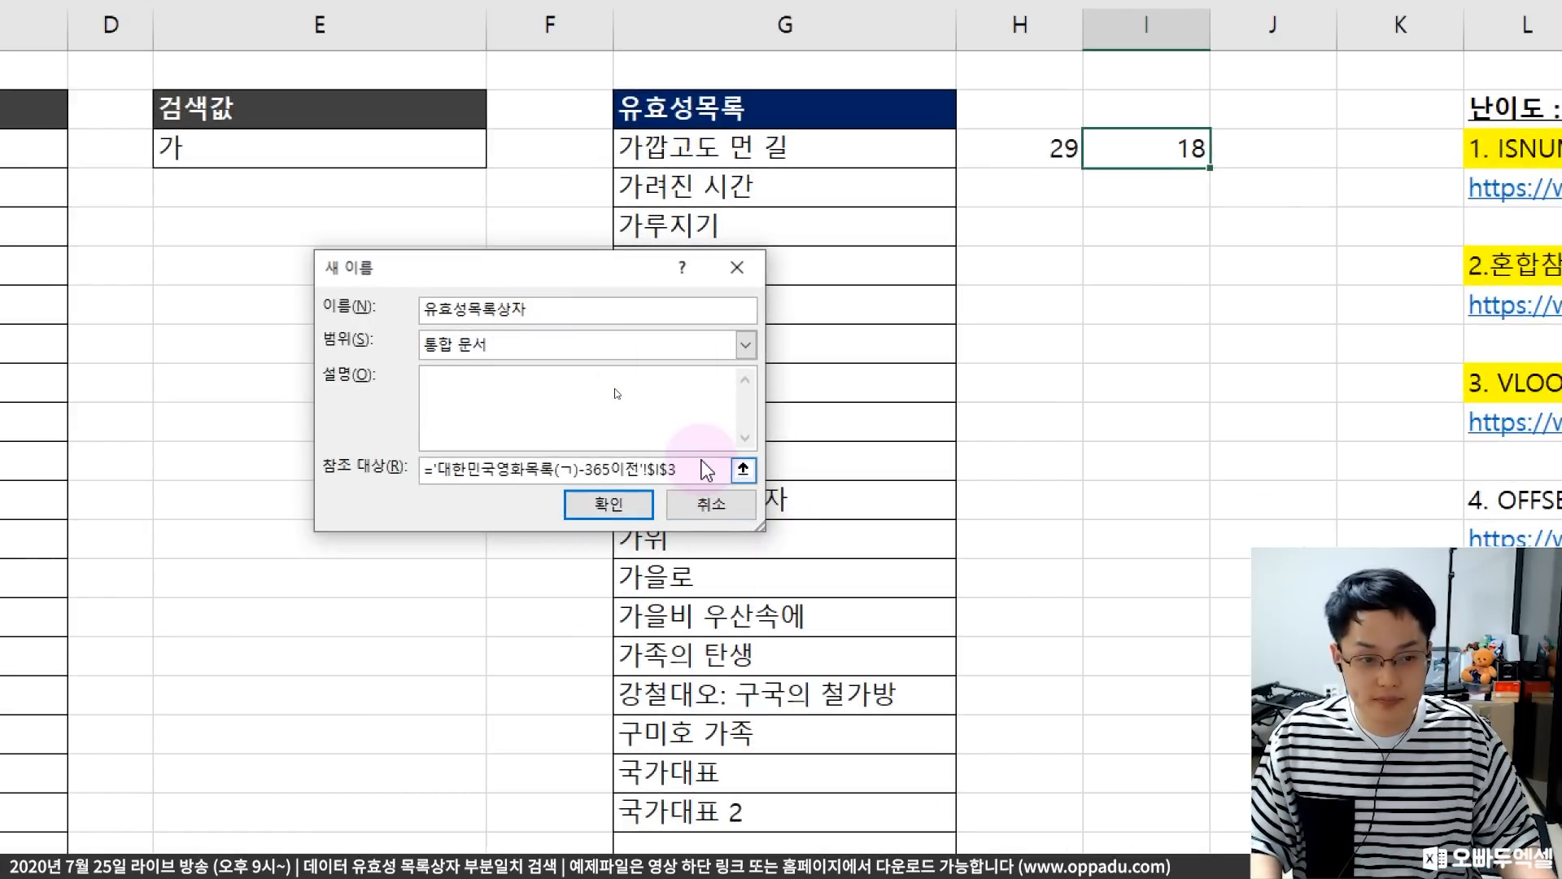
- Begin the name's reference with an OFFSET starting at $G$3, with both offsets left empty and COUNTIF as the height
left_click(580, 462)
type("=")
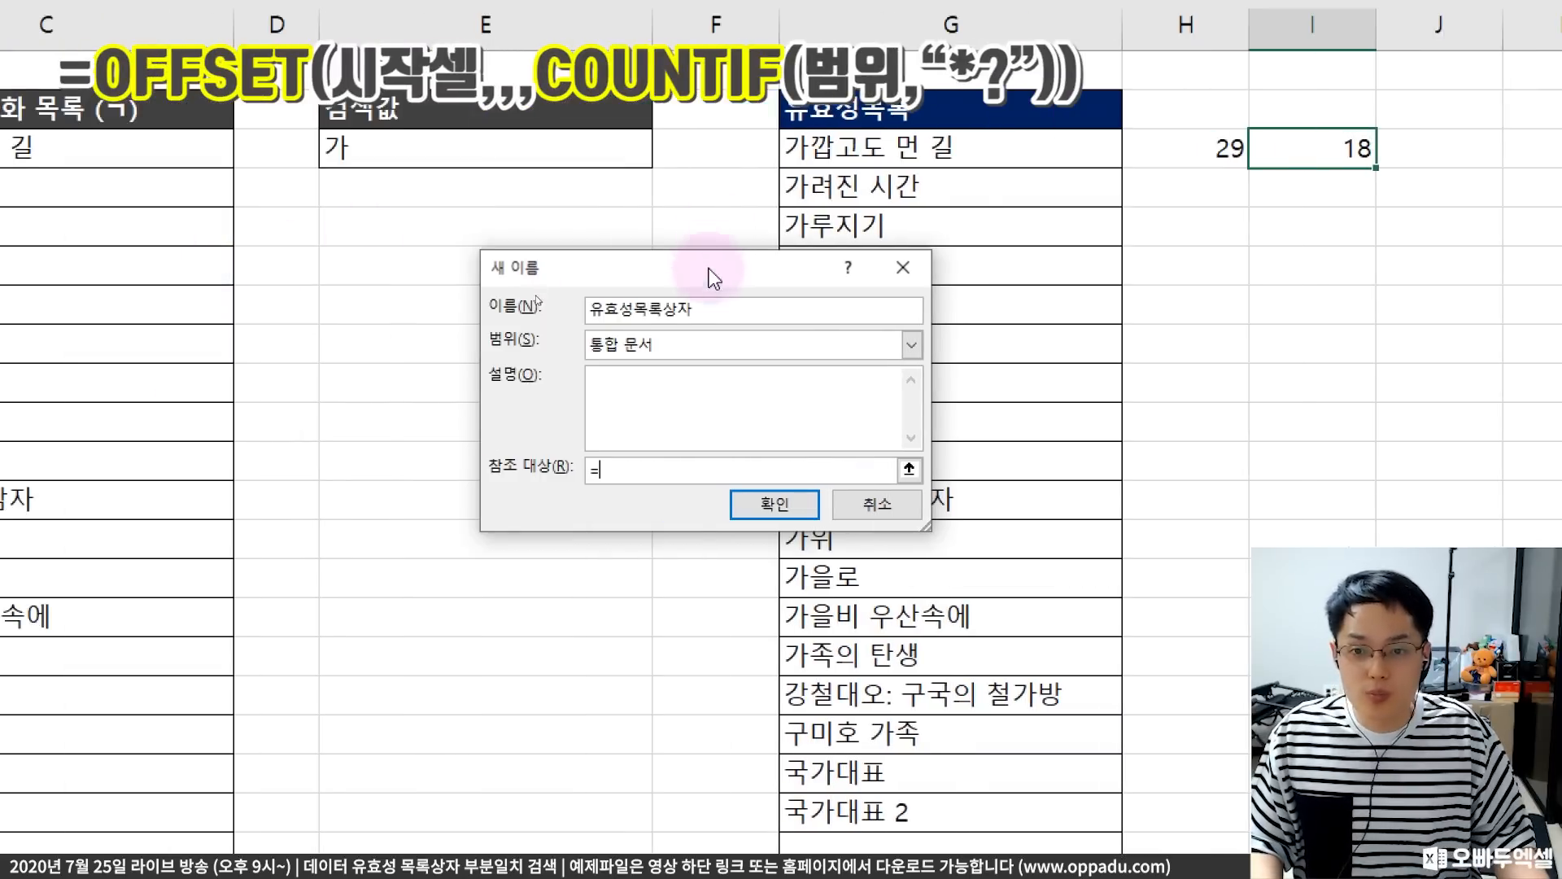
left_click_drag(700, 267, 472, 236)
type("OFFSET(")
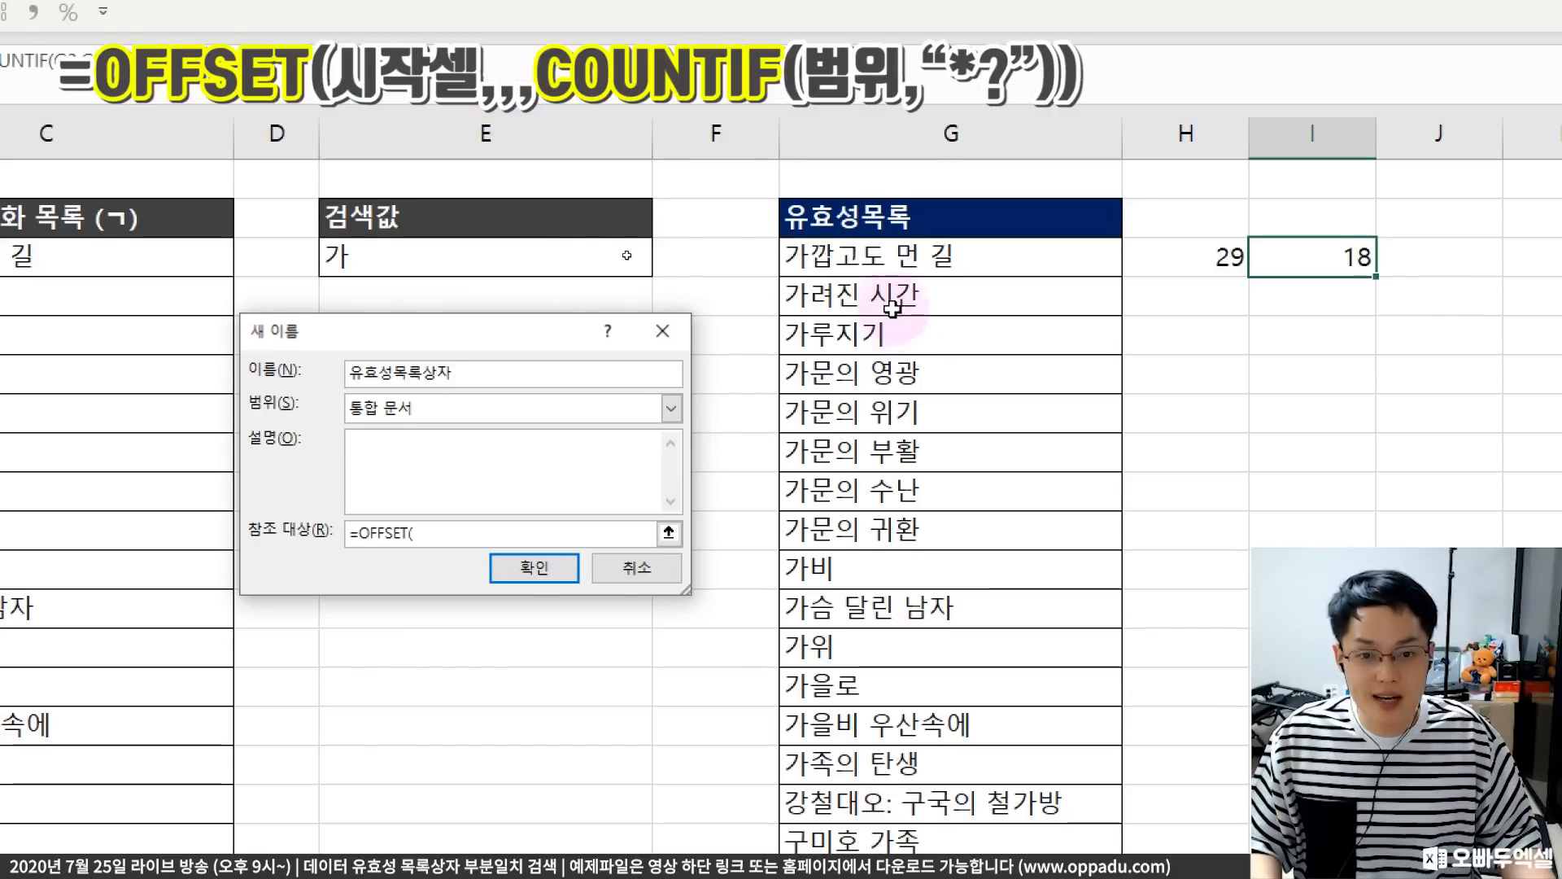
left_click(883, 259)
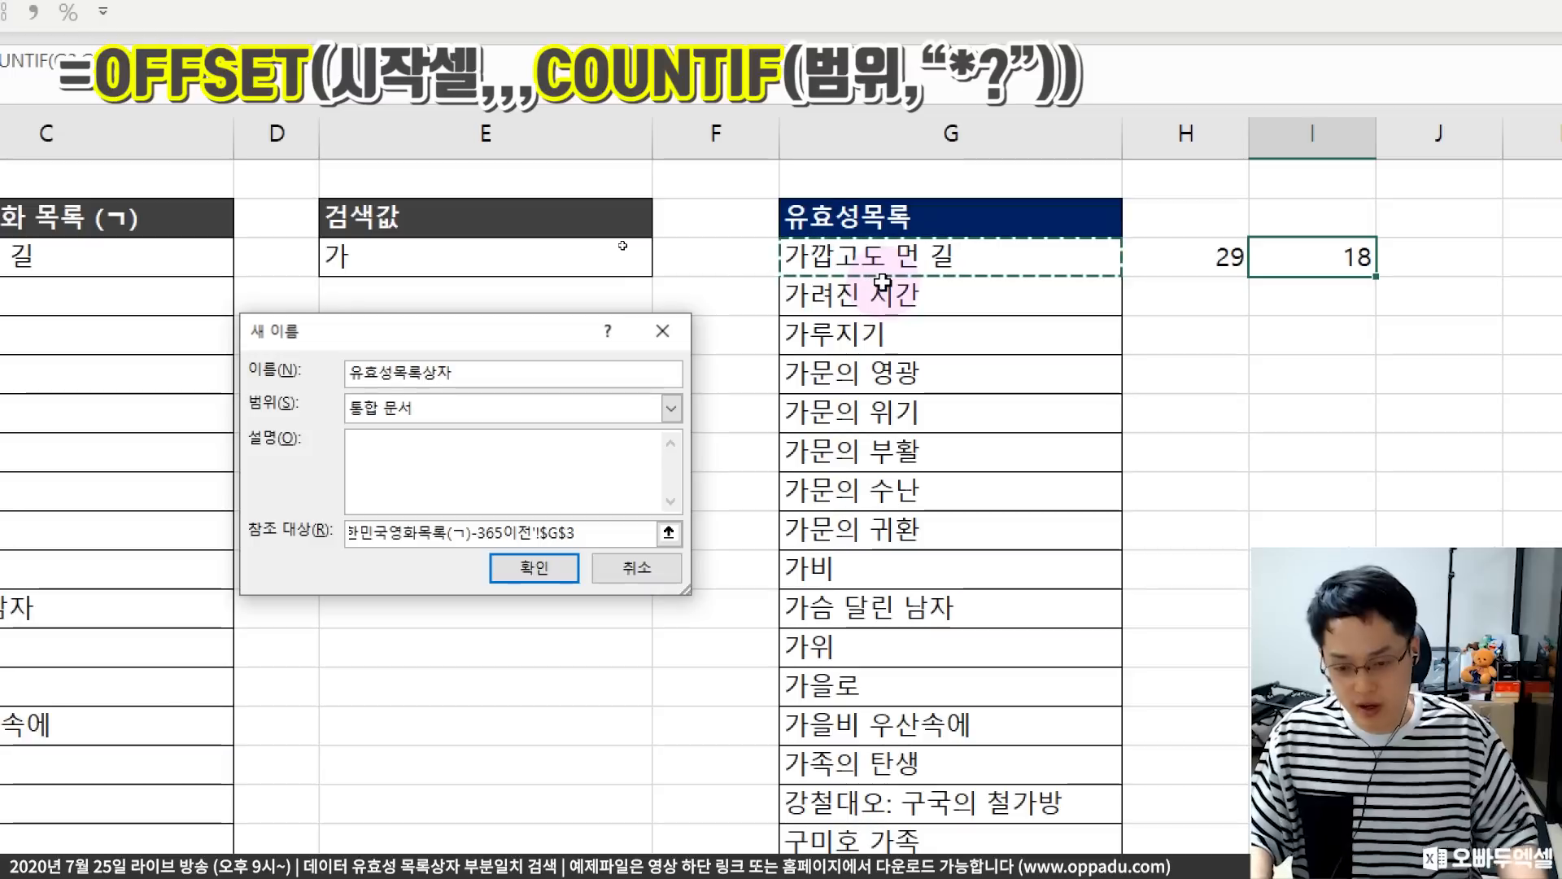
type(",,,COUNTIF")
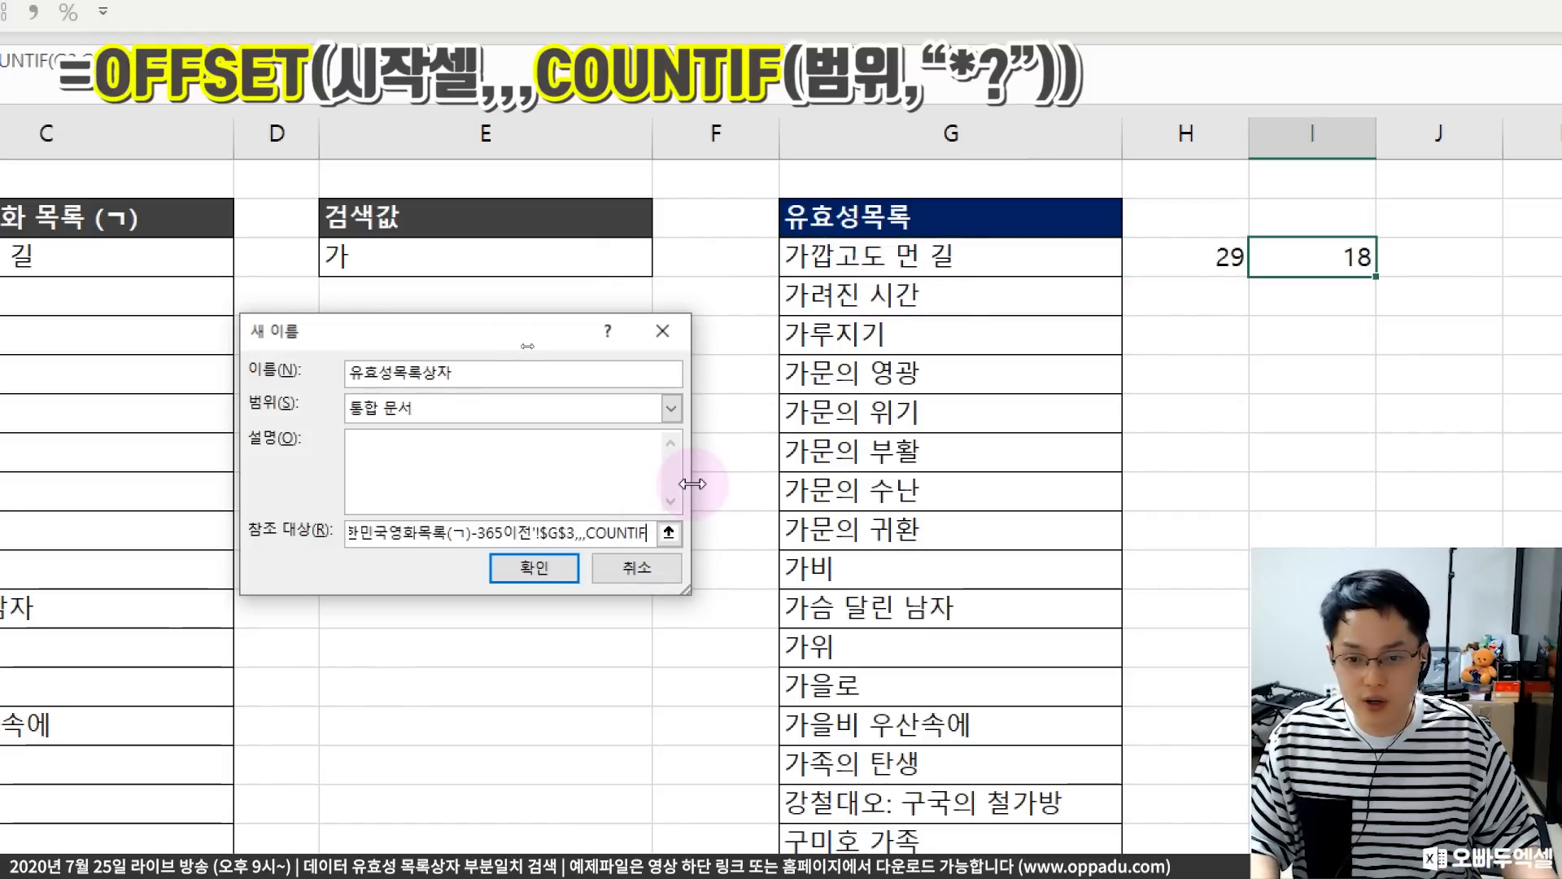
- Complete the OFFSET height as COUNTIF over $G$3:$G$31 with the criterion "*?" and save the name
left_click_drag(691, 481, 1238, 488)
left_click_drag(764, 423, 490, 319)
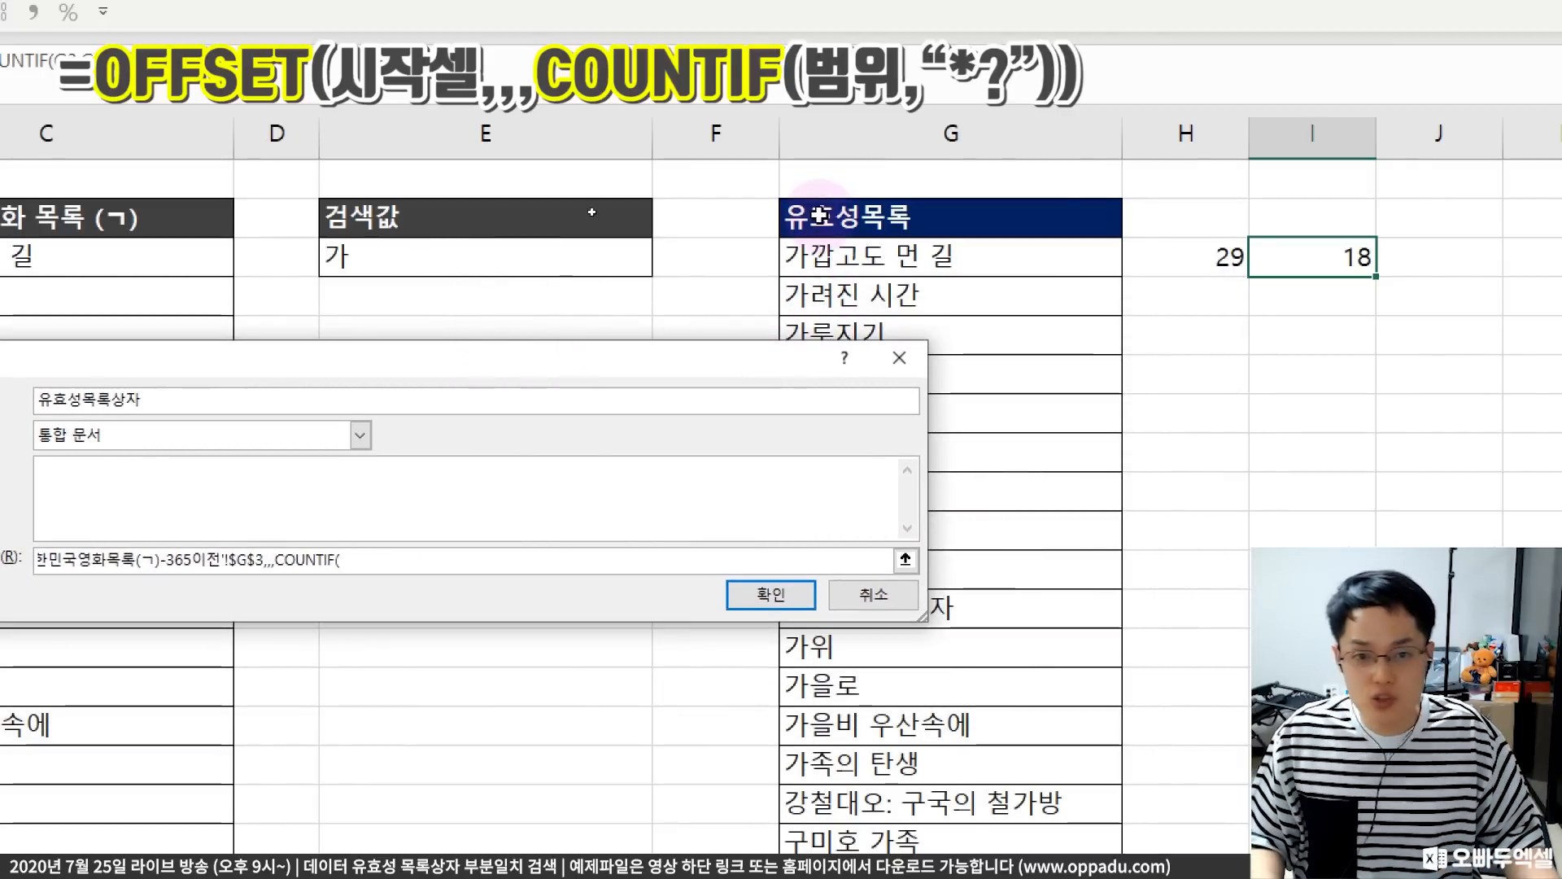
left_click_drag(854, 254, 877, 727)
left_click_drag(877, 671, 877, 670)
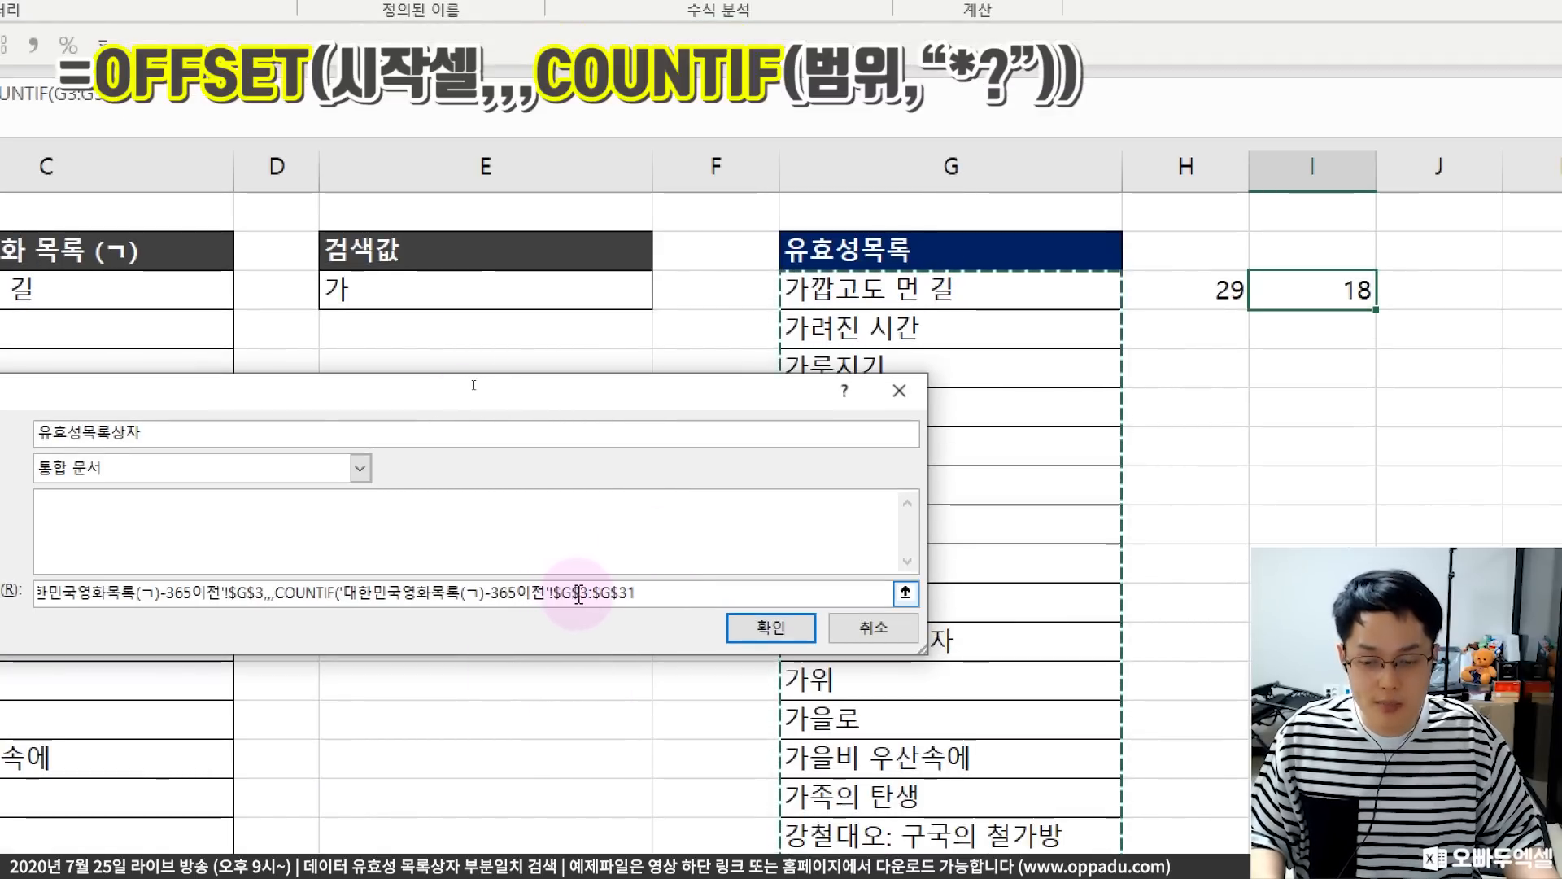
left_click(645, 595)
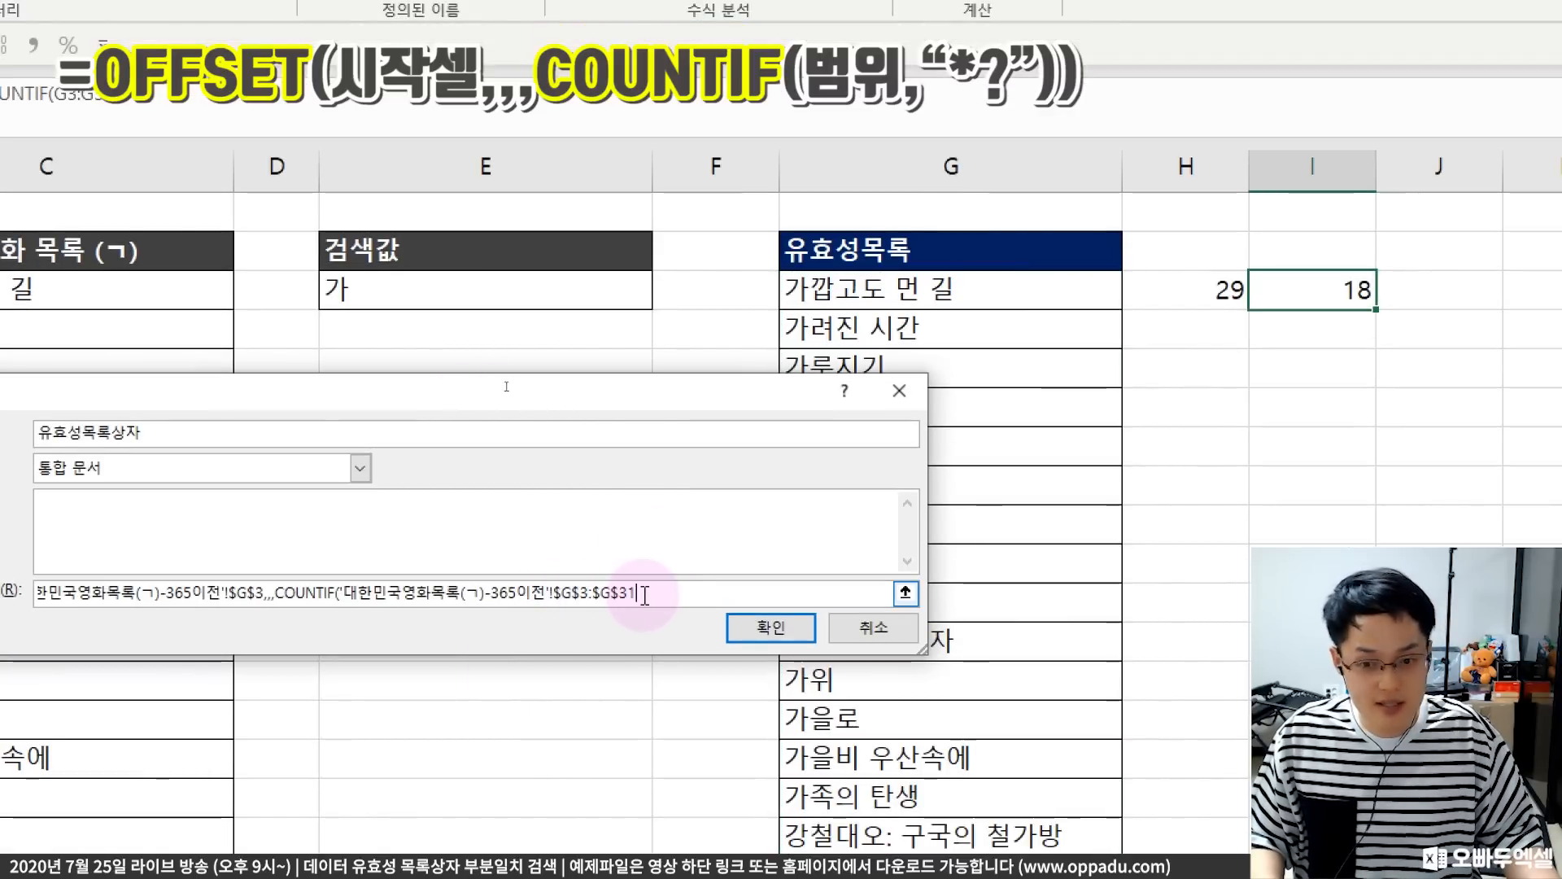
type(",")
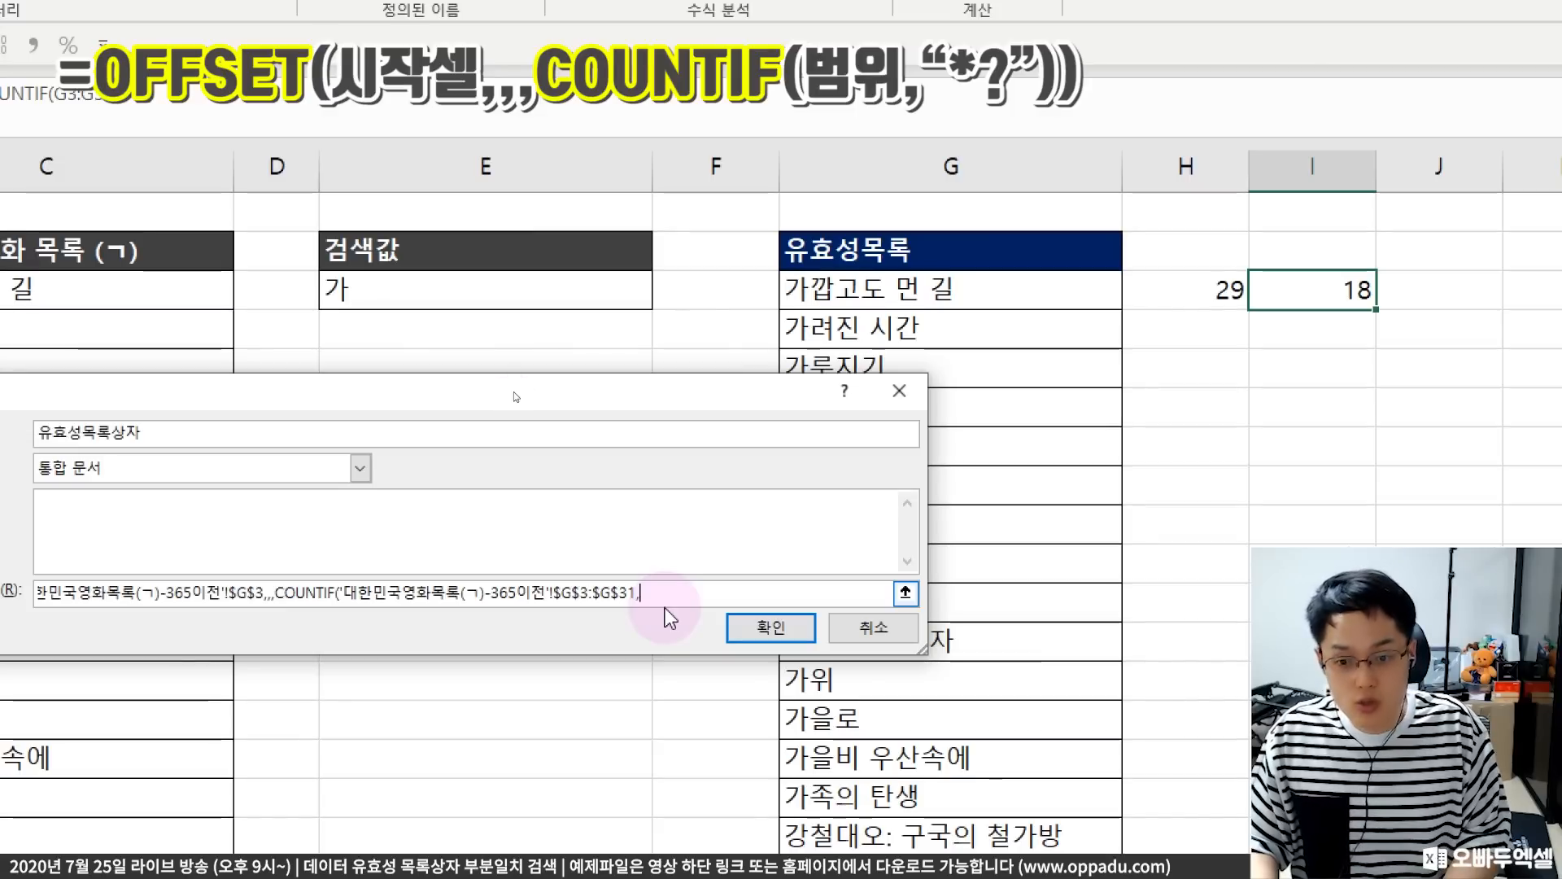
type("\"*?\")")
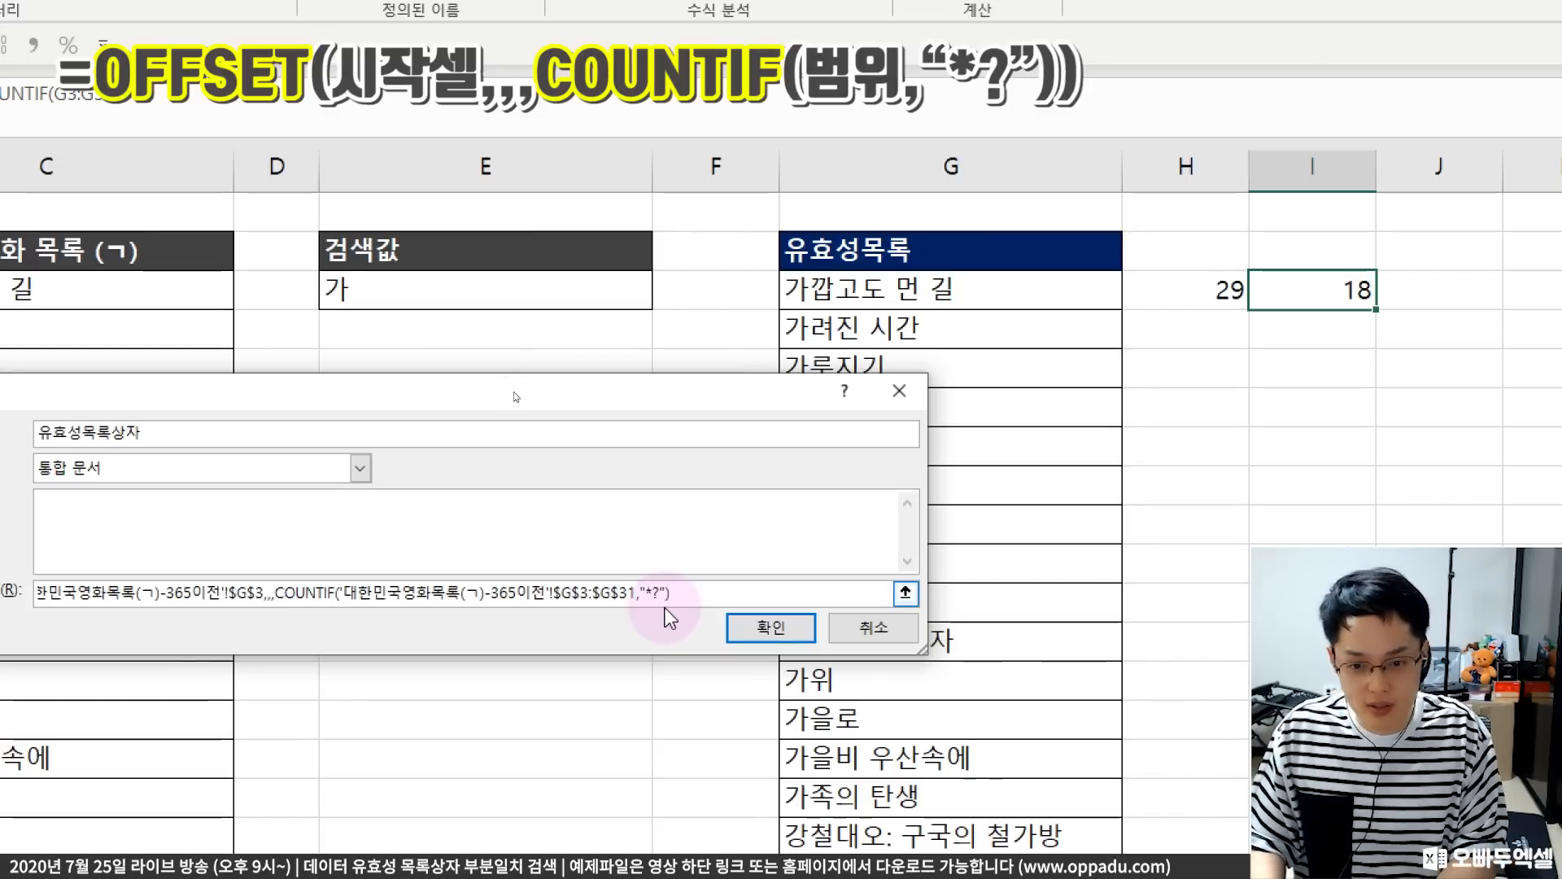
type(")")
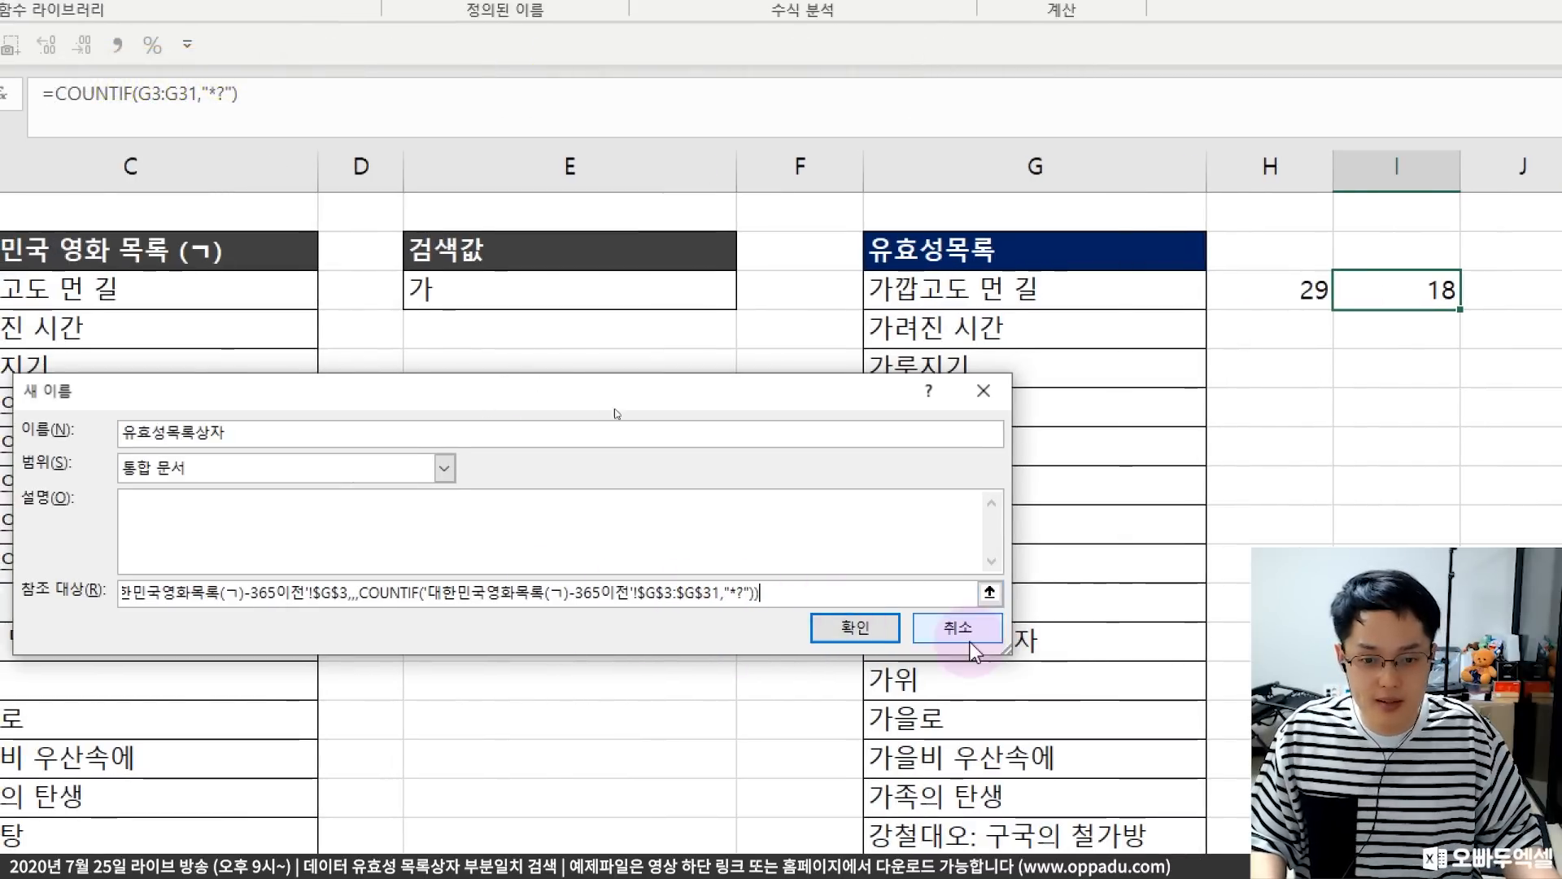
left_click(877, 637)
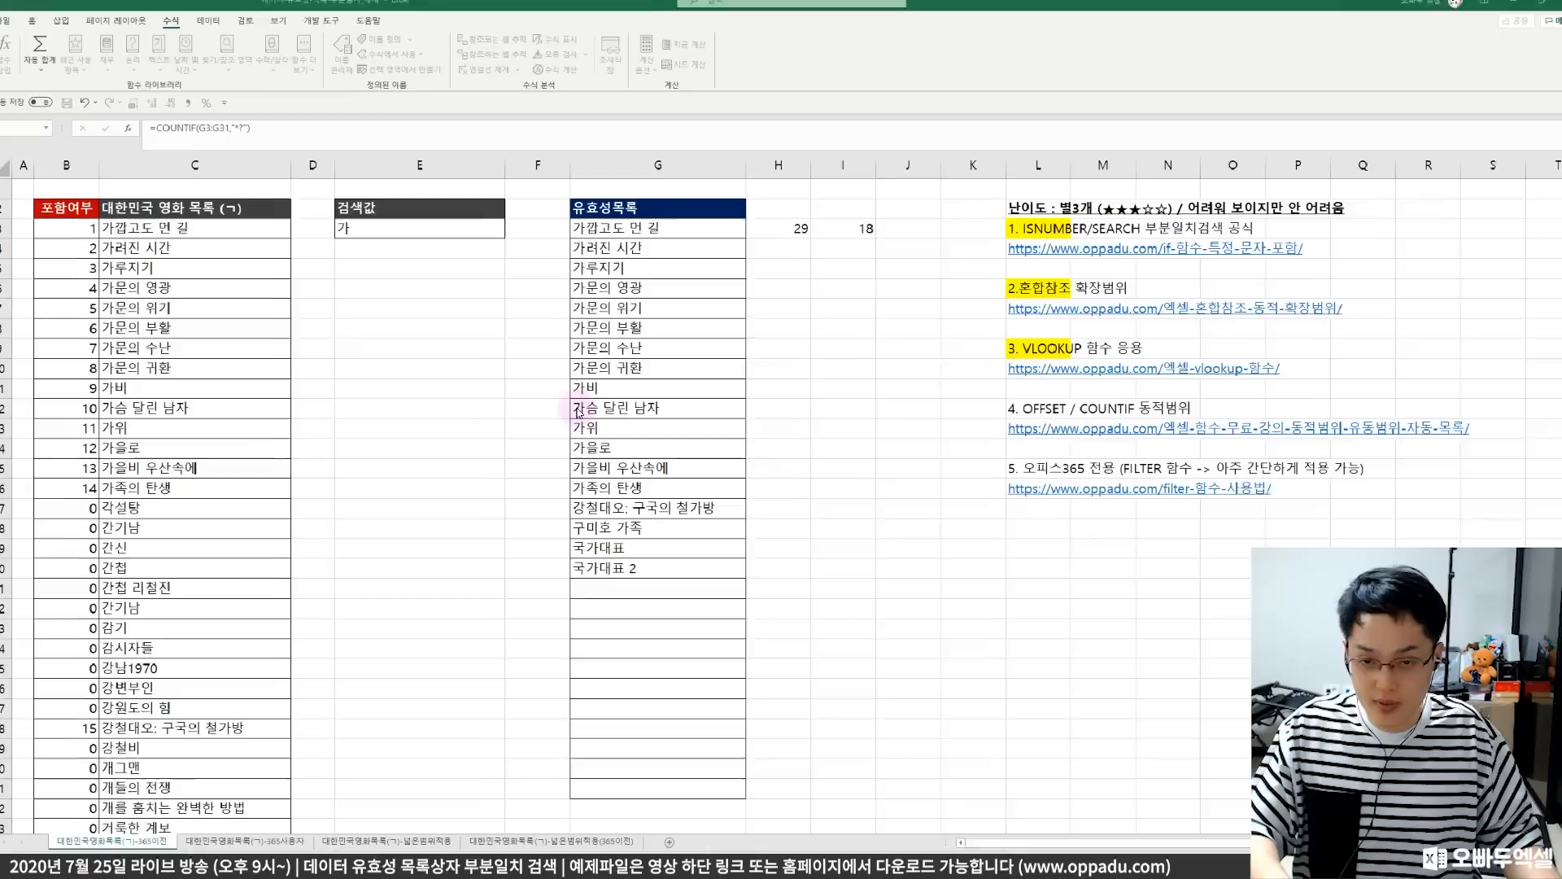
- Examine in the Name Manager which cells the 유효성목록상자 reference covers for the search value 가
key("ctrl+F3")
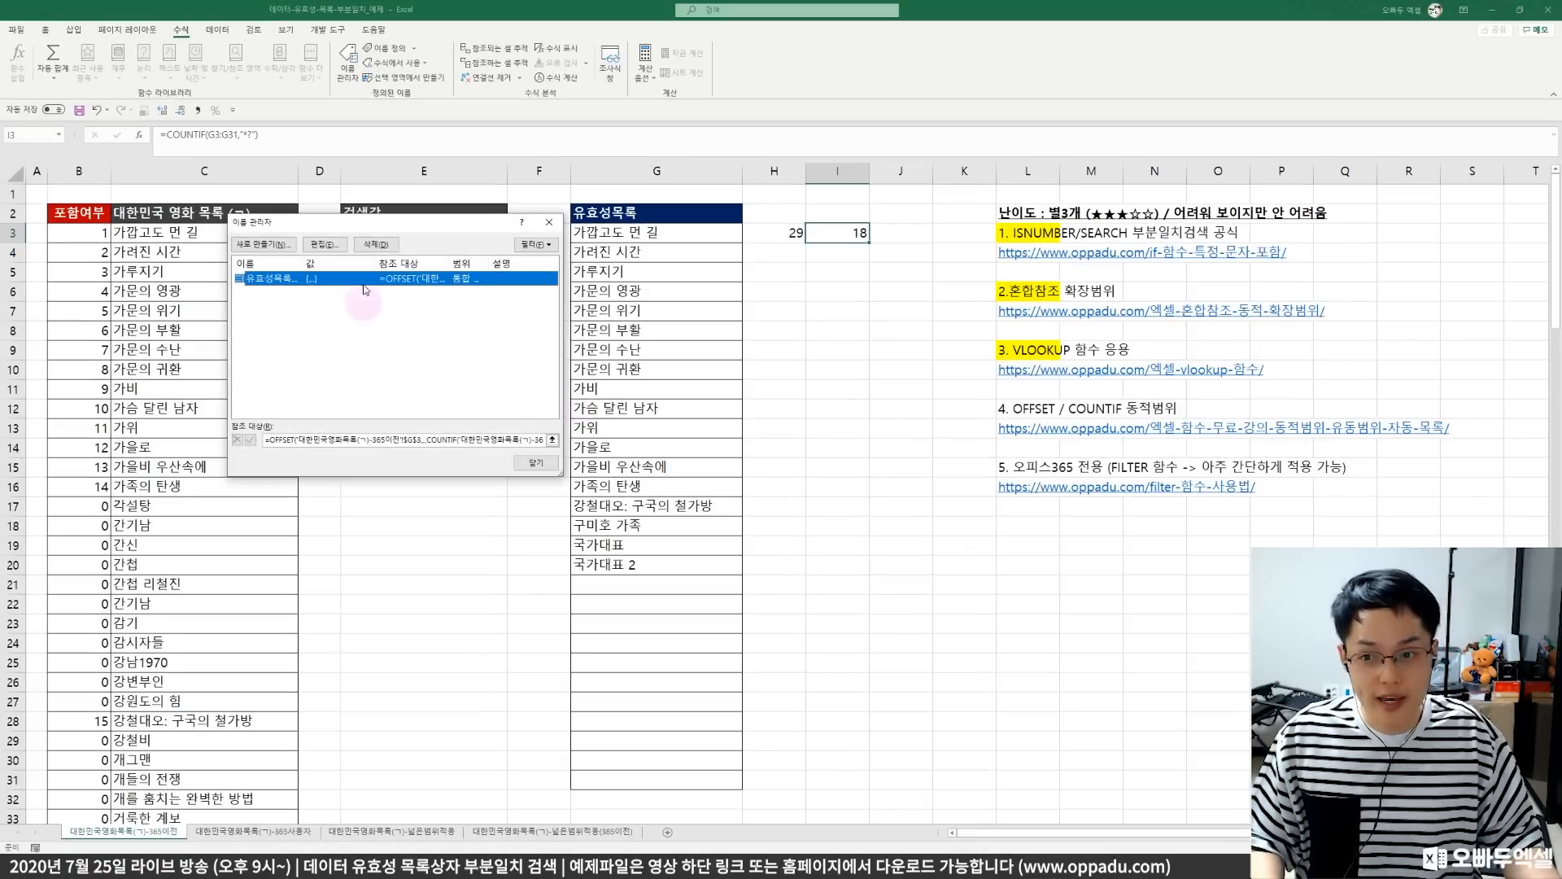
left_click_drag(369, 232, 902, 198)
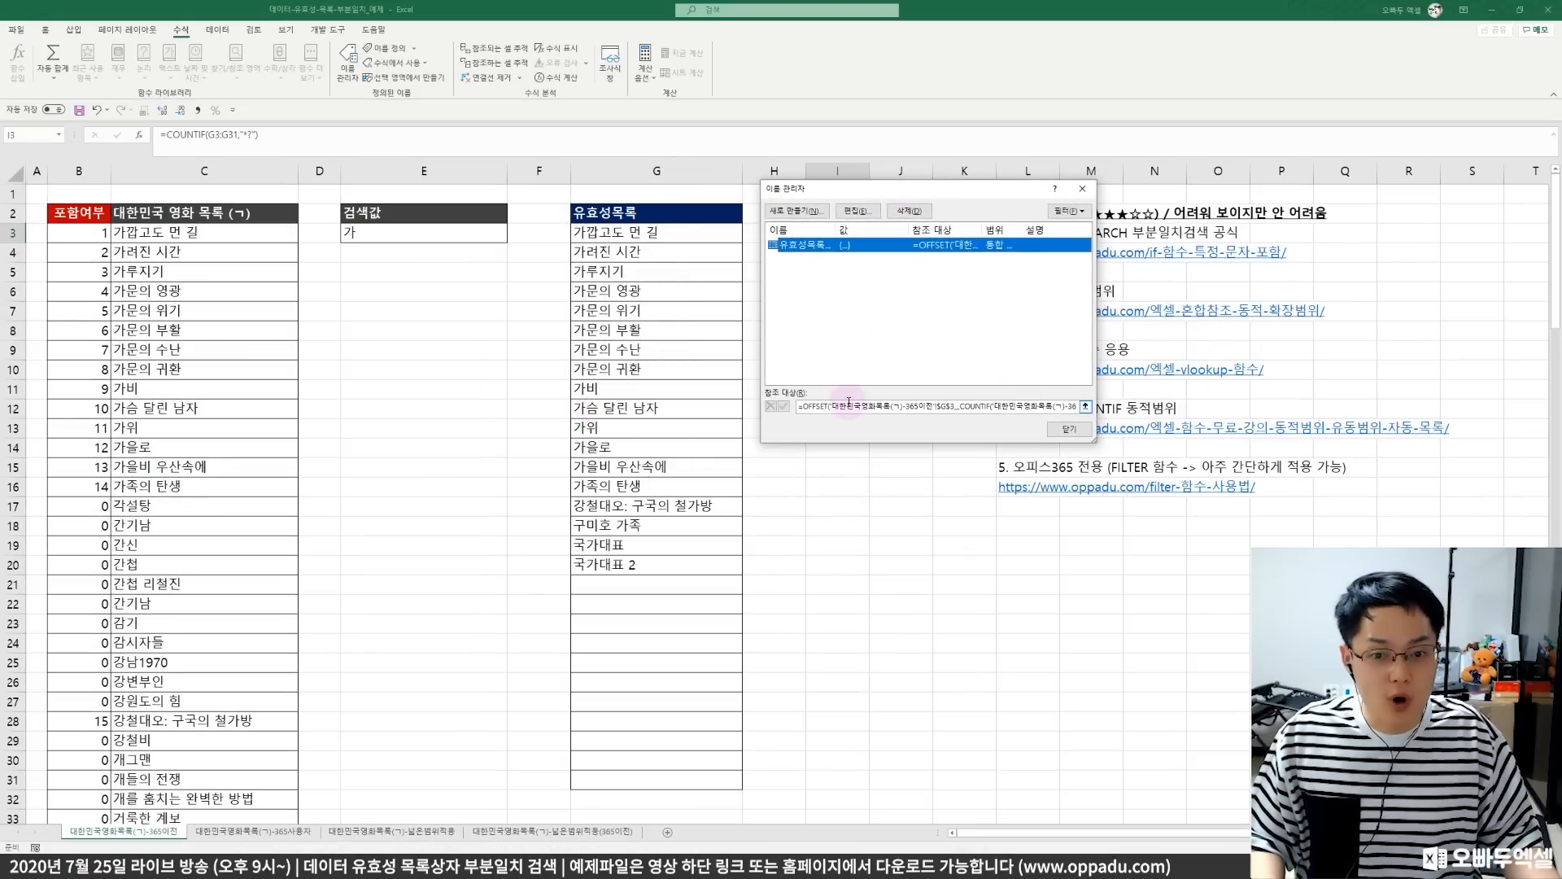
left_click(851, 403)
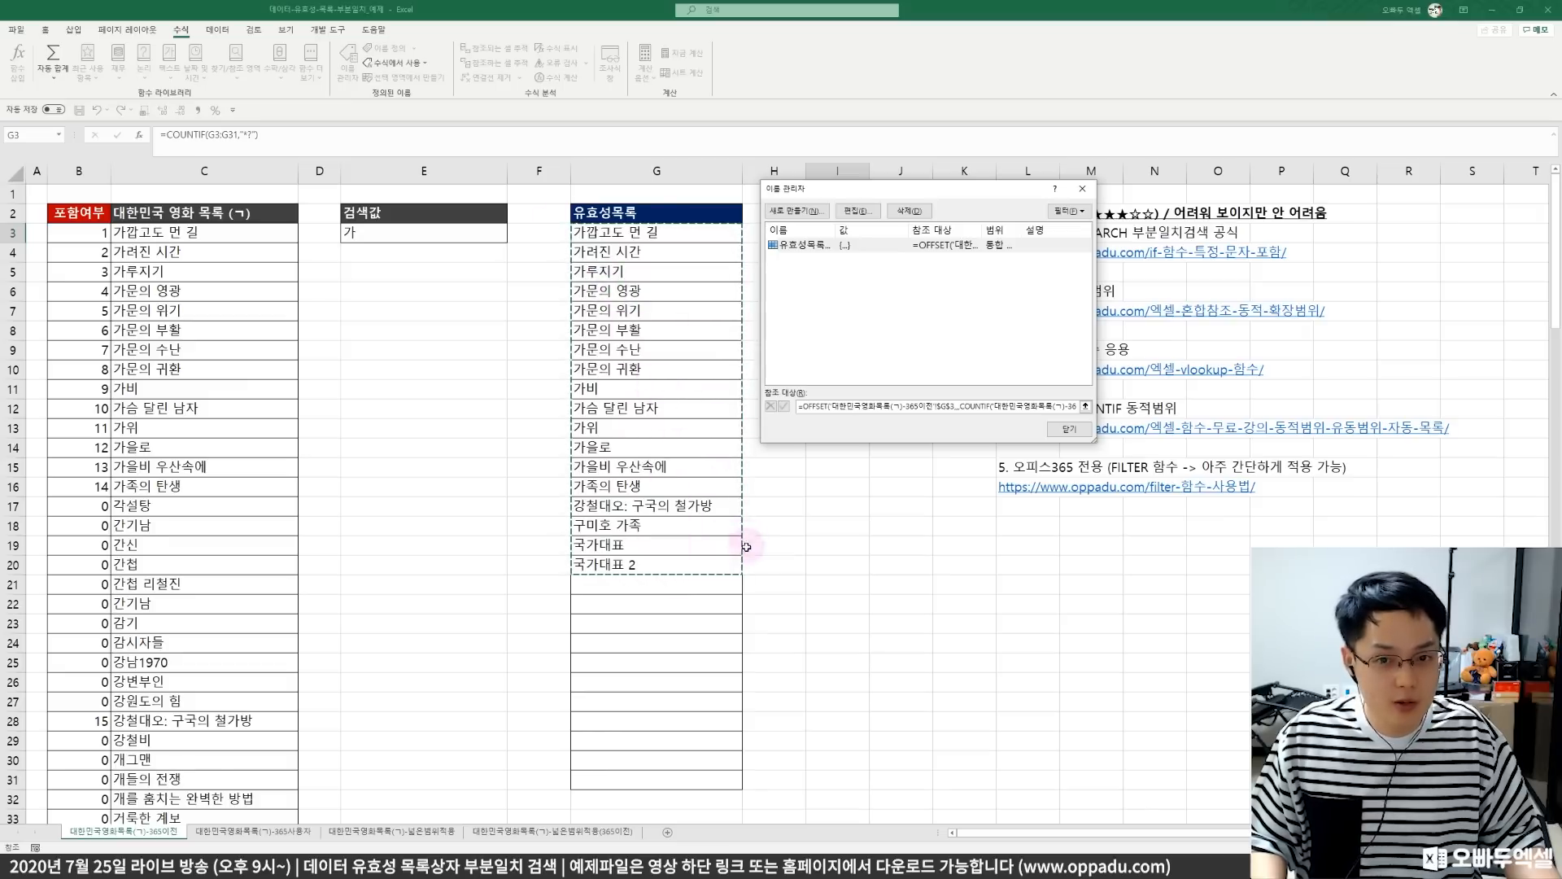
key("Escape")
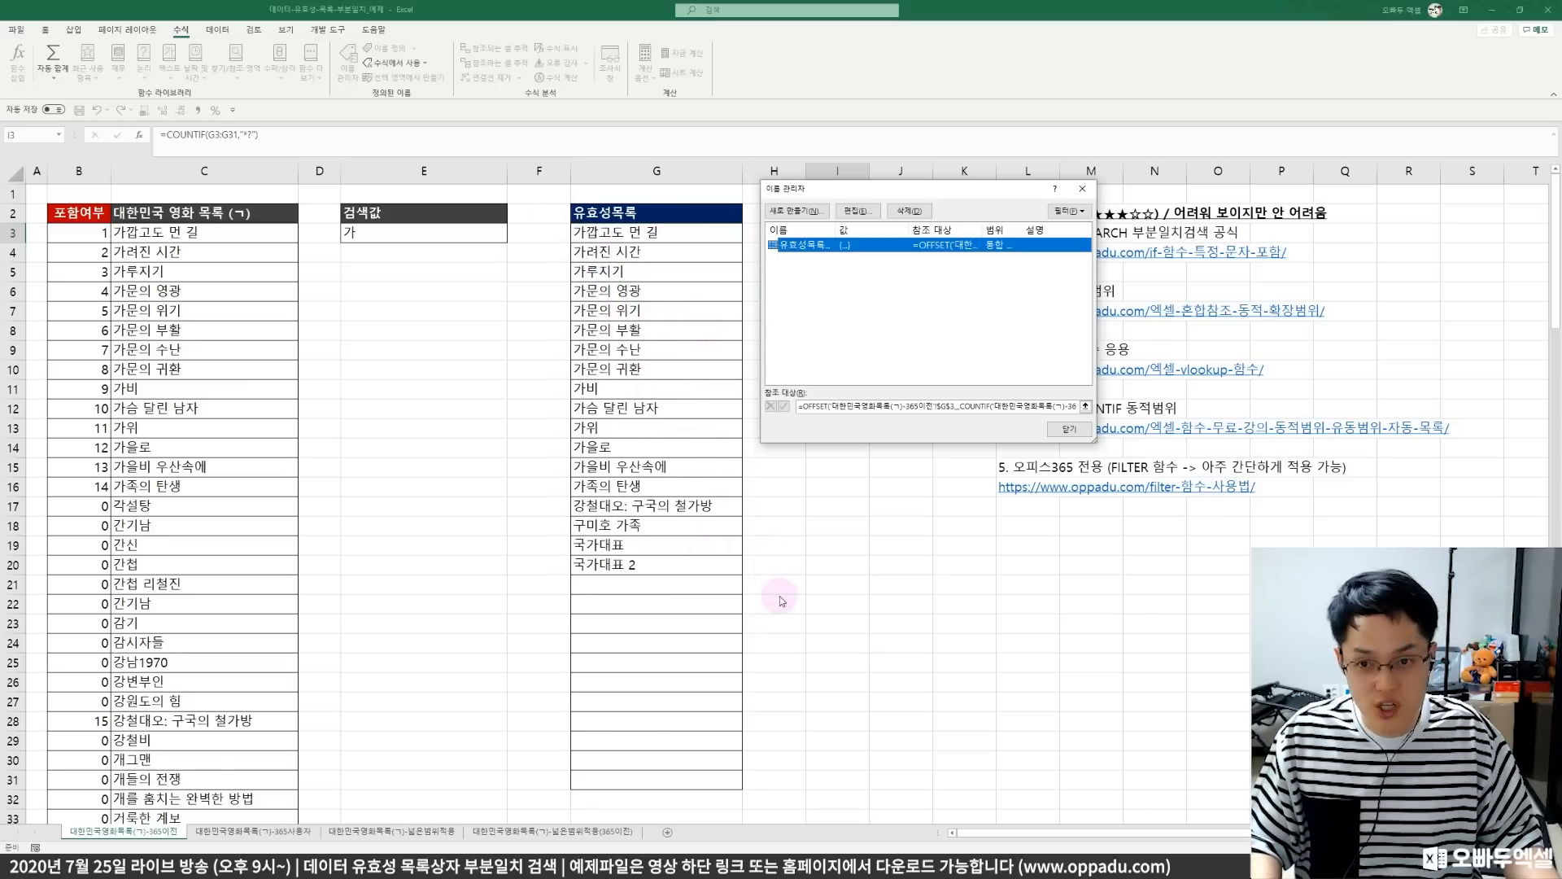
left_click(1062, 429)
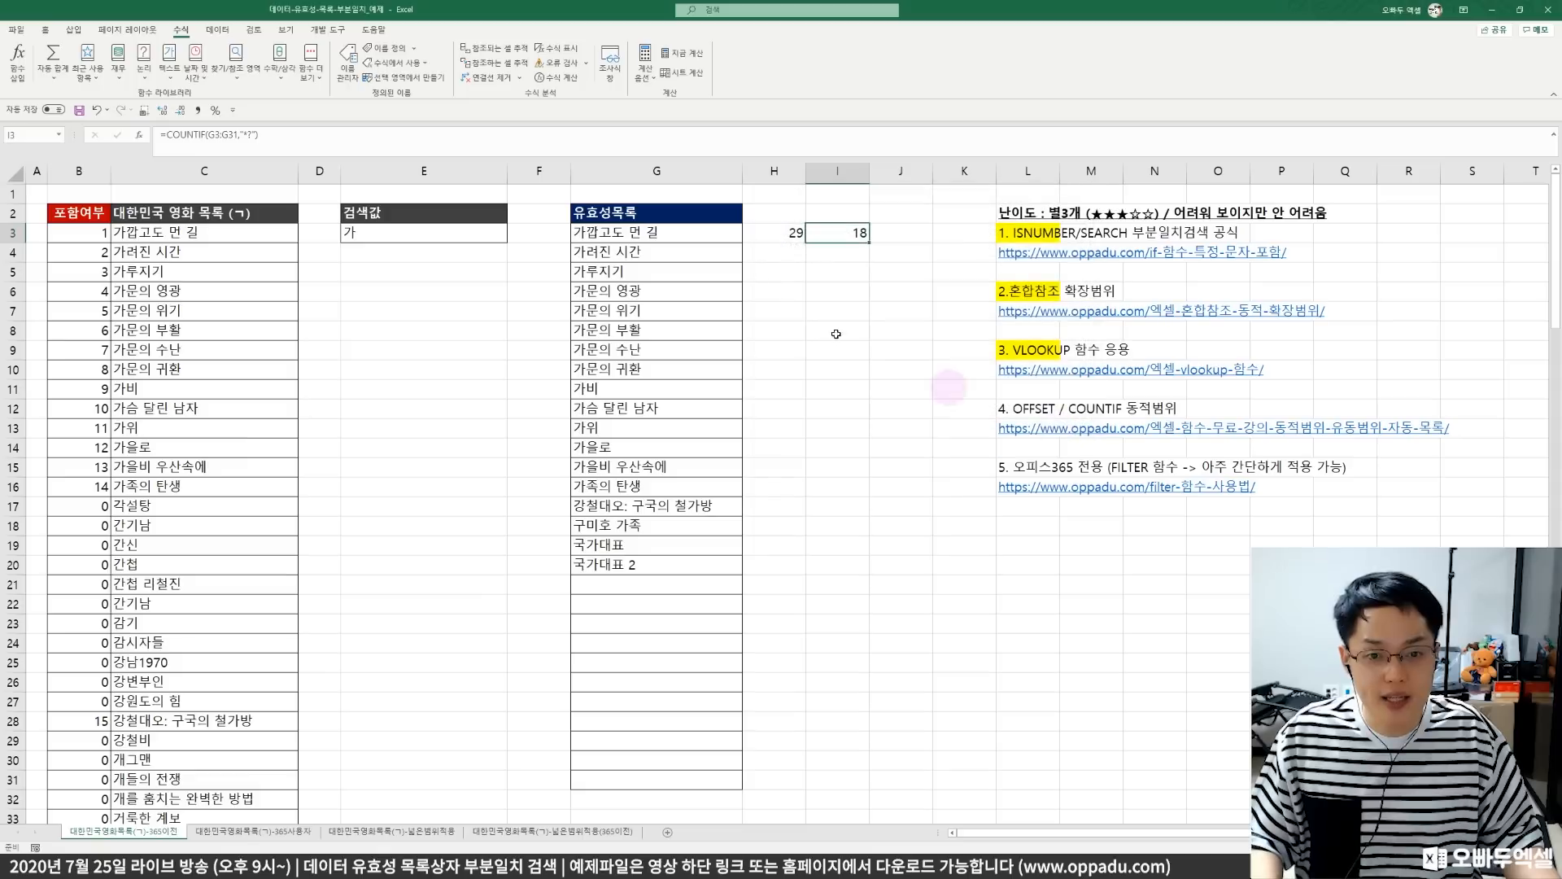
- Set the search value in E3 to 가문 and check which cells the name 유효성목록상자 covers
left_click(415, 233)
type("R")
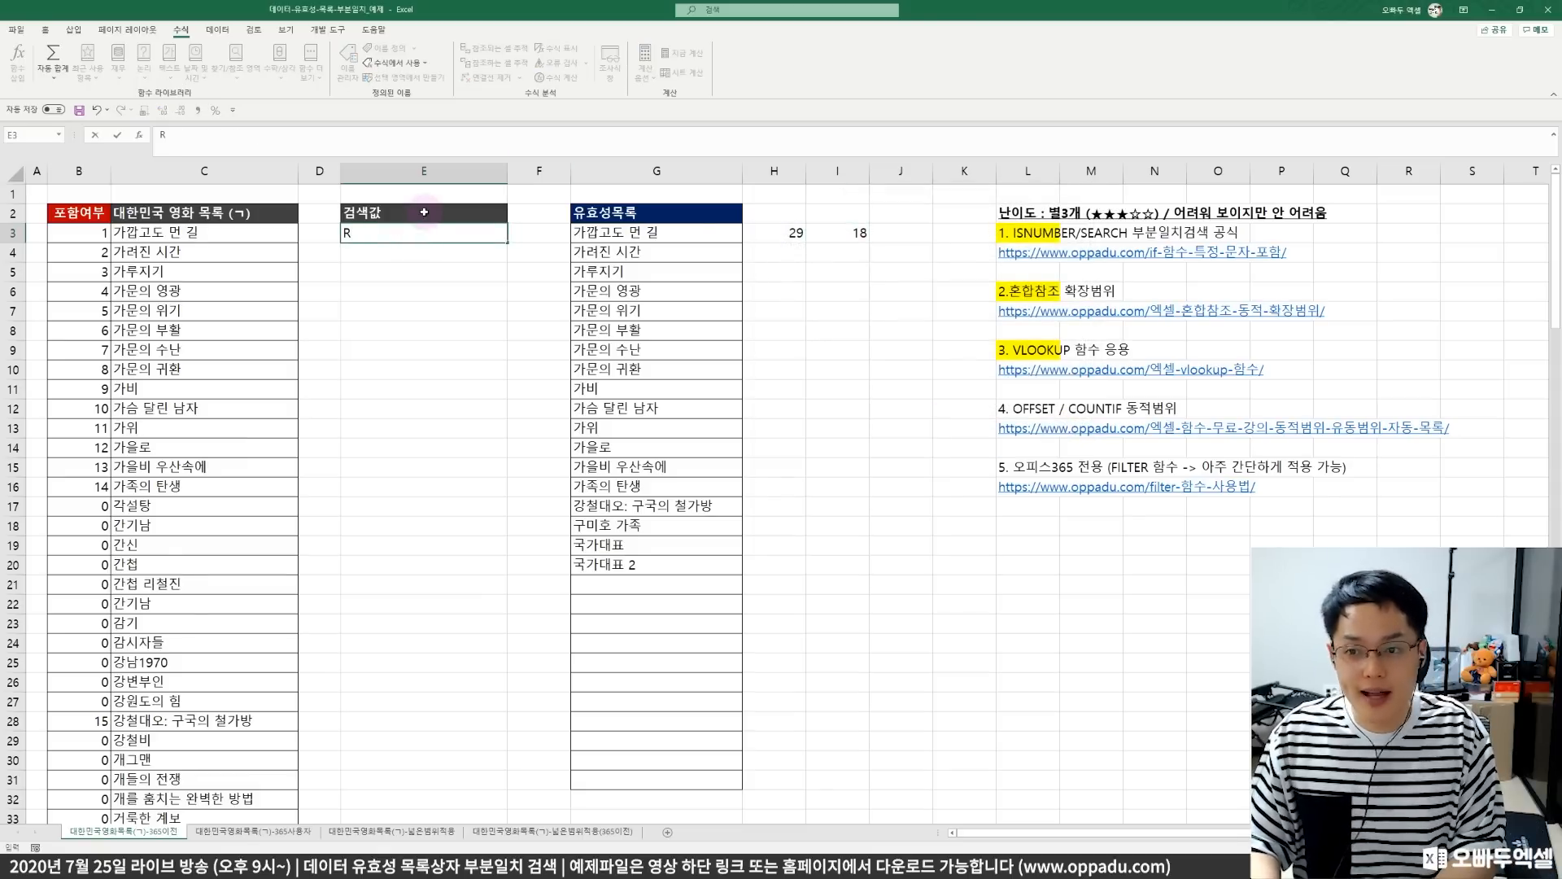
key("BackSpace")
type("가문")
key("Return")
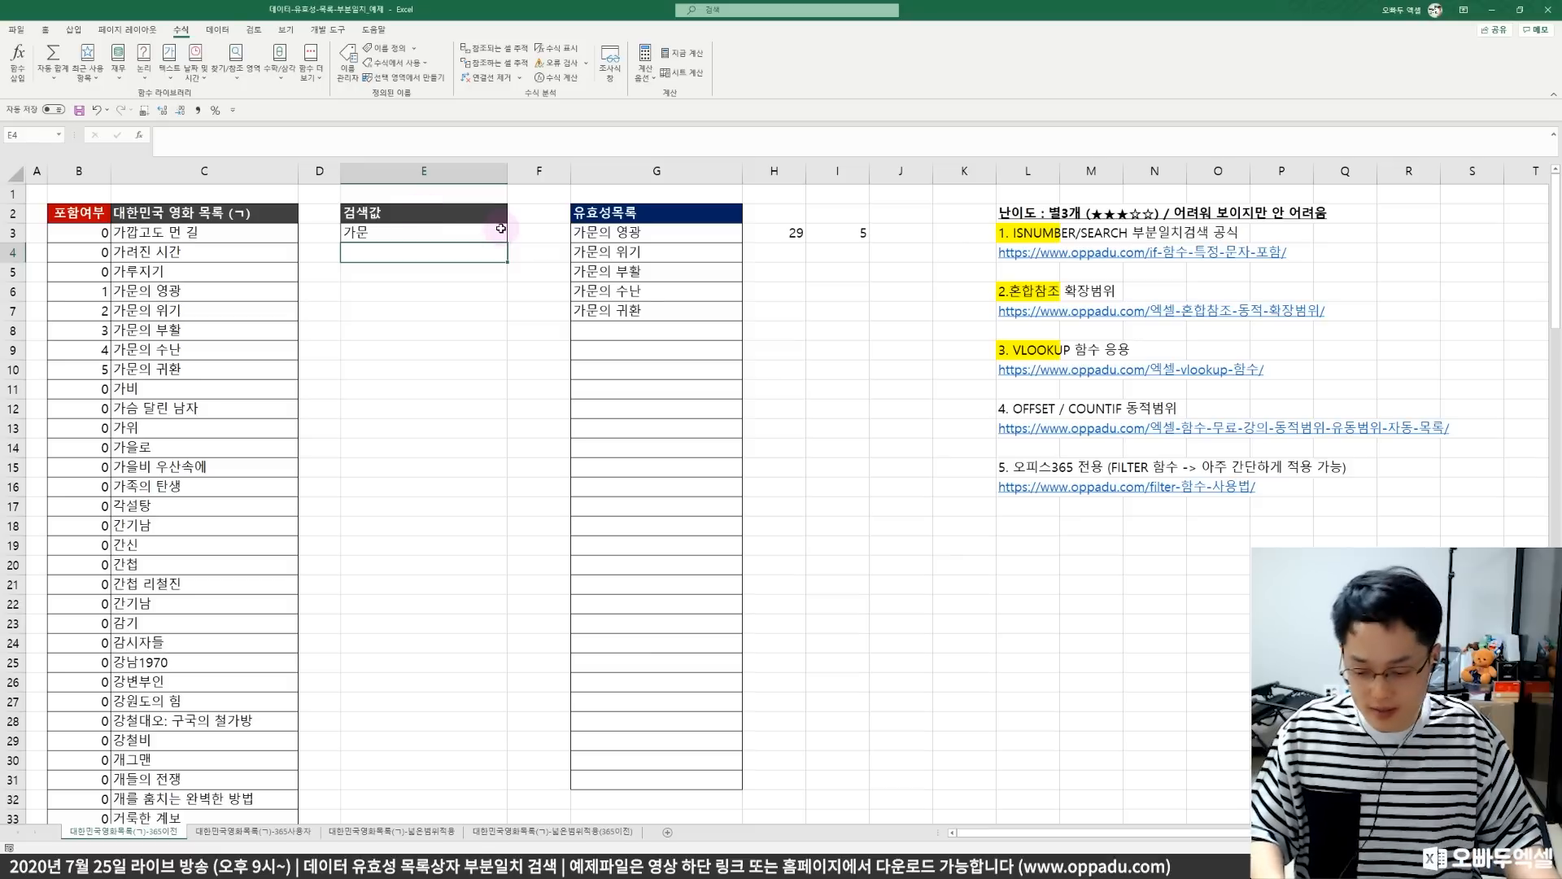
key("ctrl+F3")
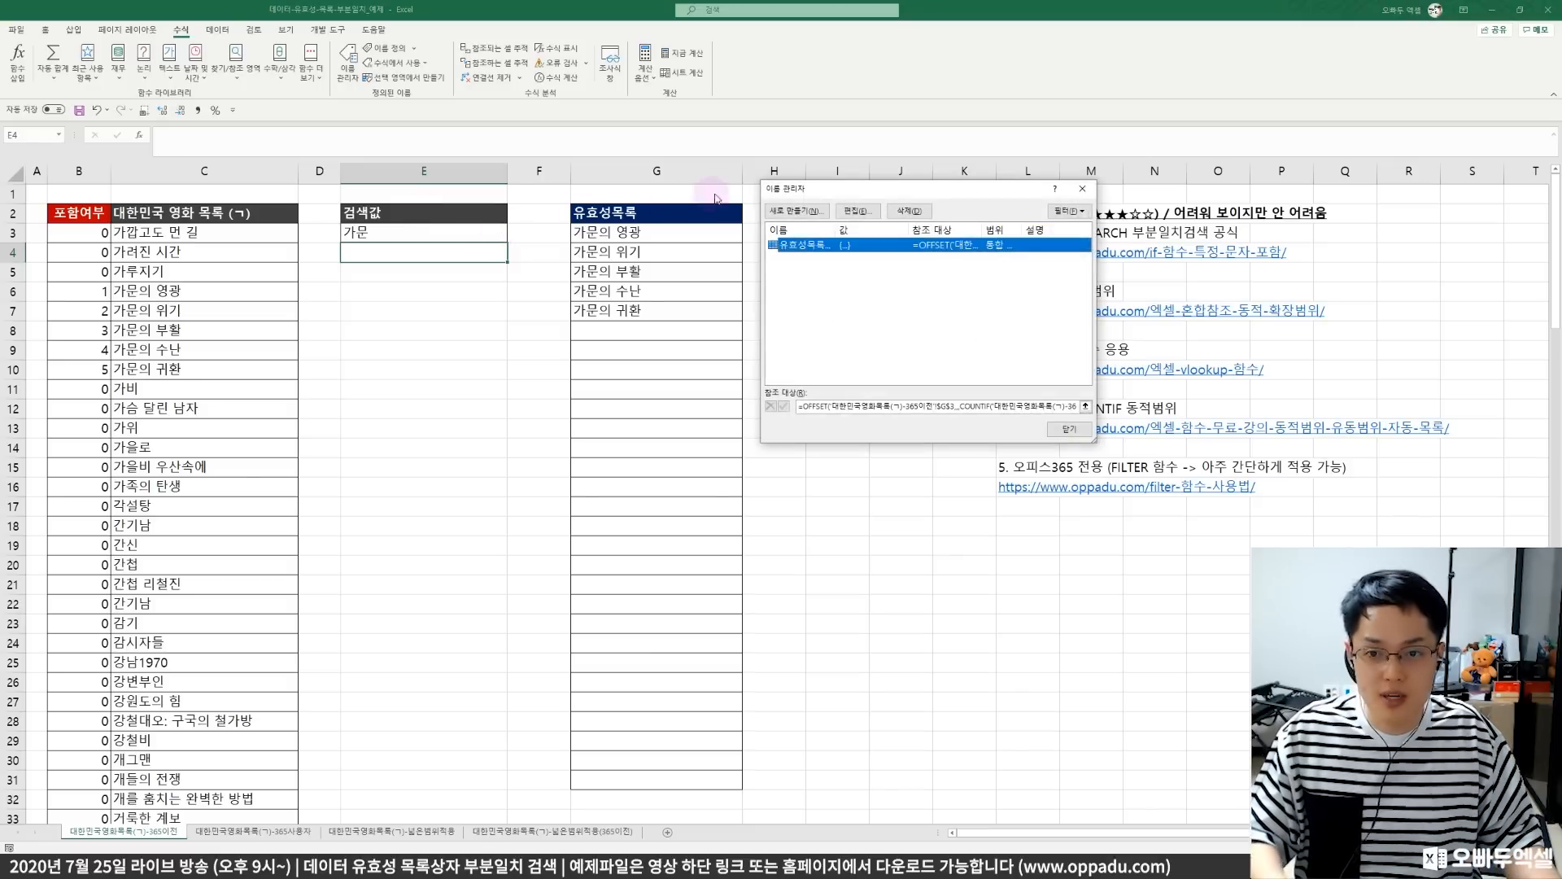
left_click(885, 404)
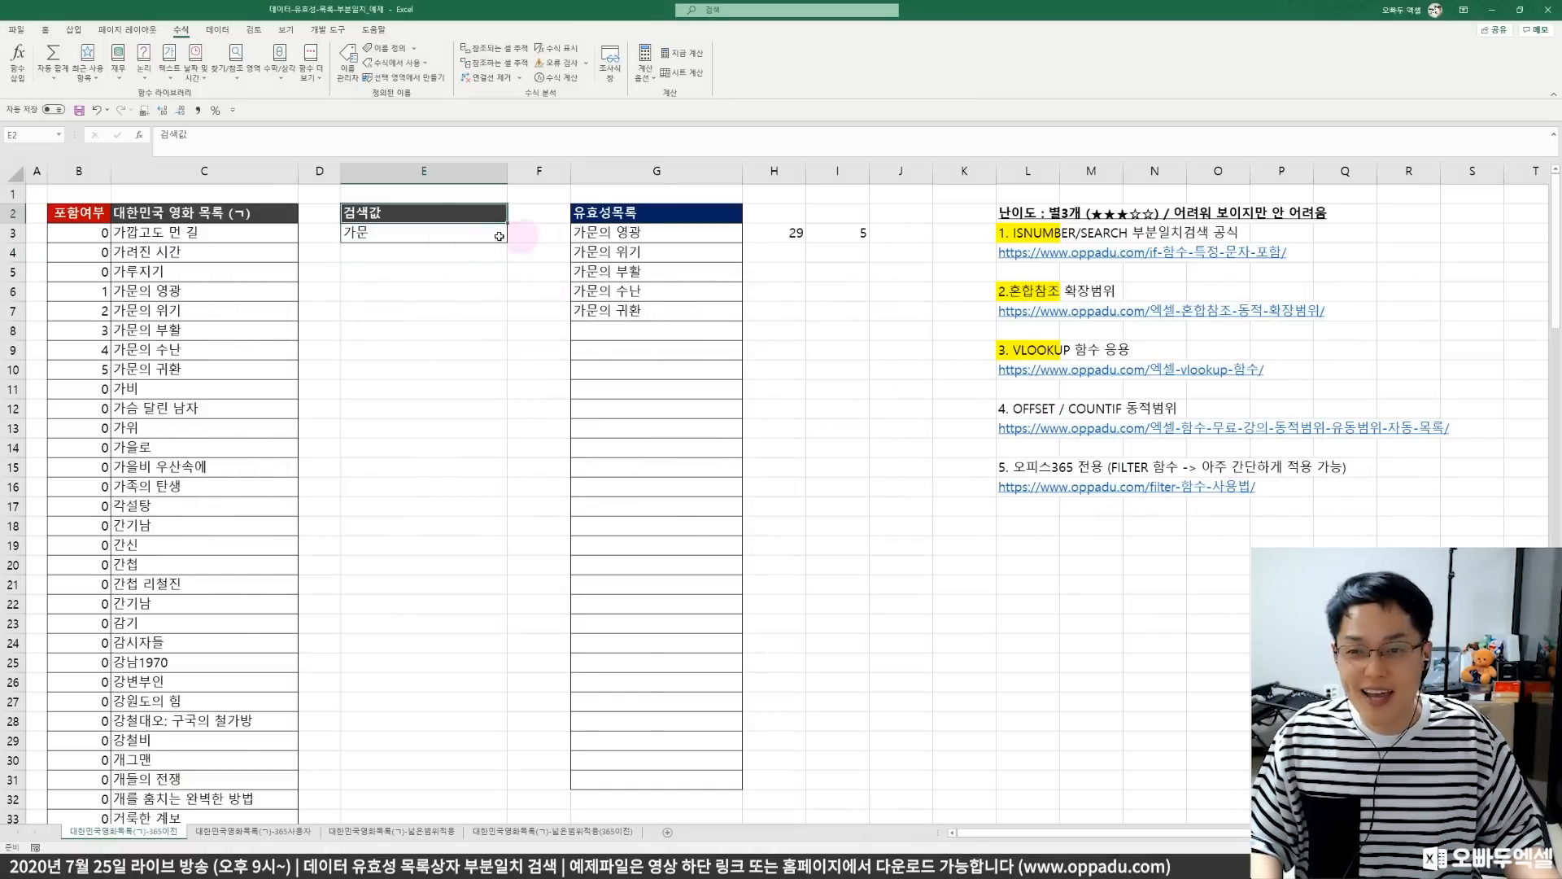
- Start a data validation rule for the search value cell E3 and limit its input to a list (목록)
left_click(468, 237)
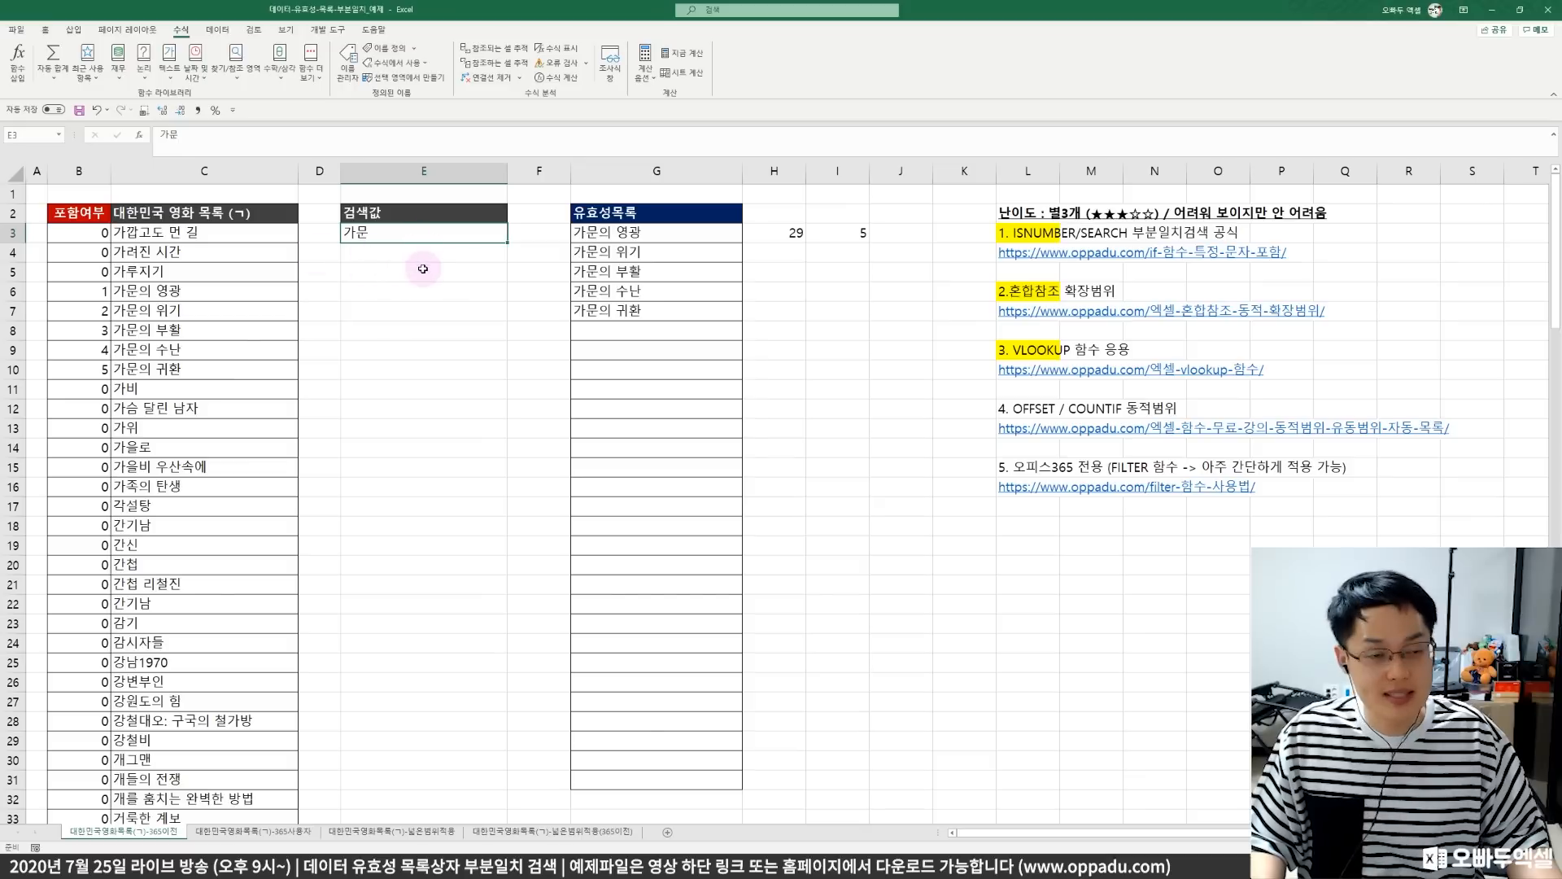
left_click(231, 32)
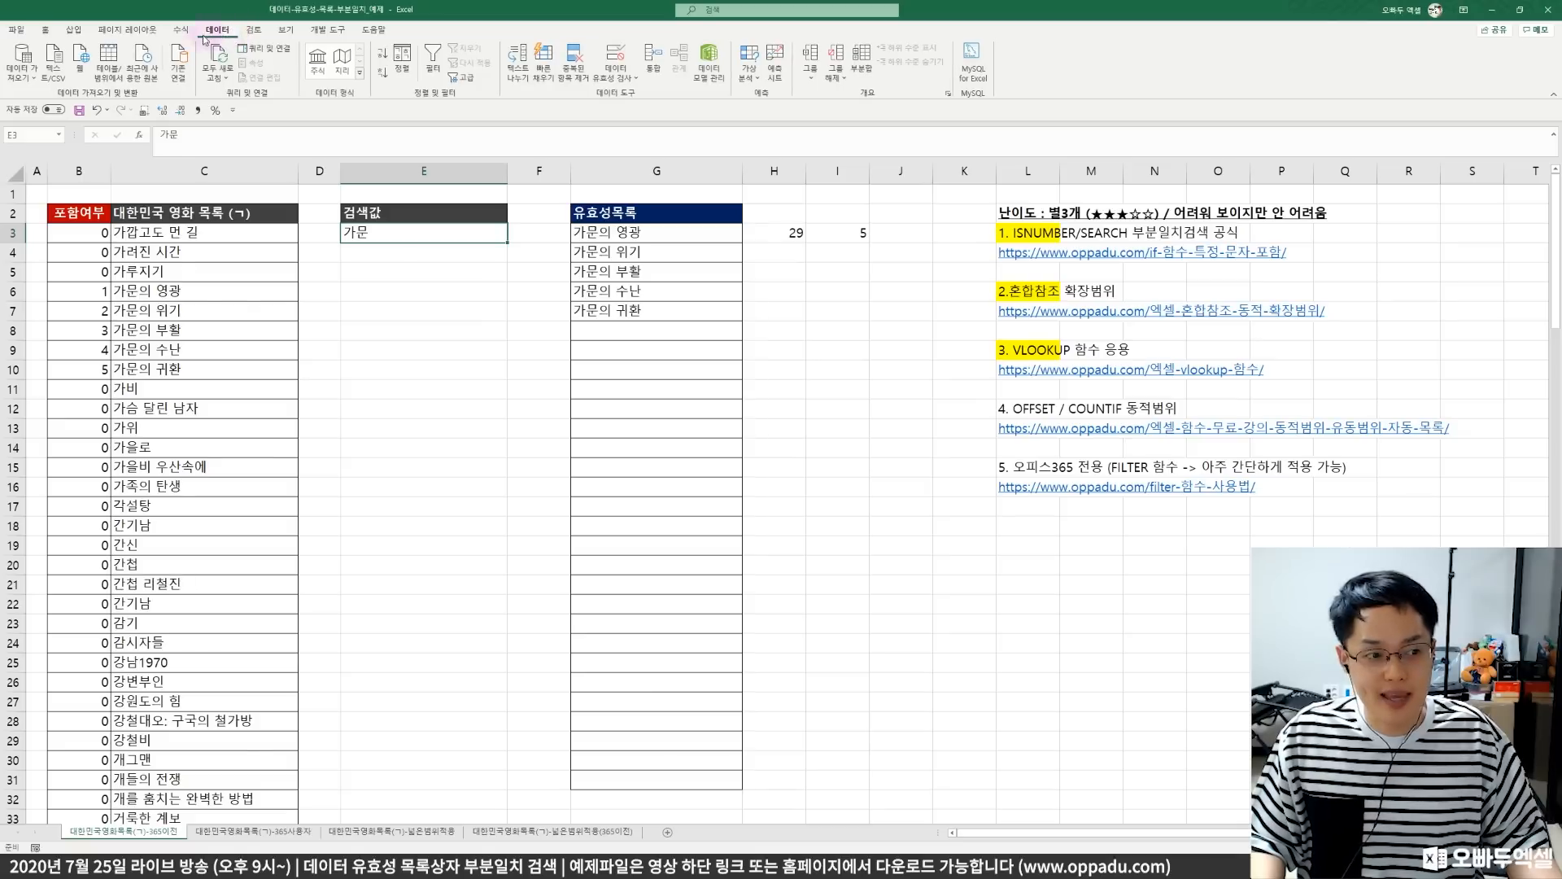
left_click(630, 78)
left_click(625, 98)
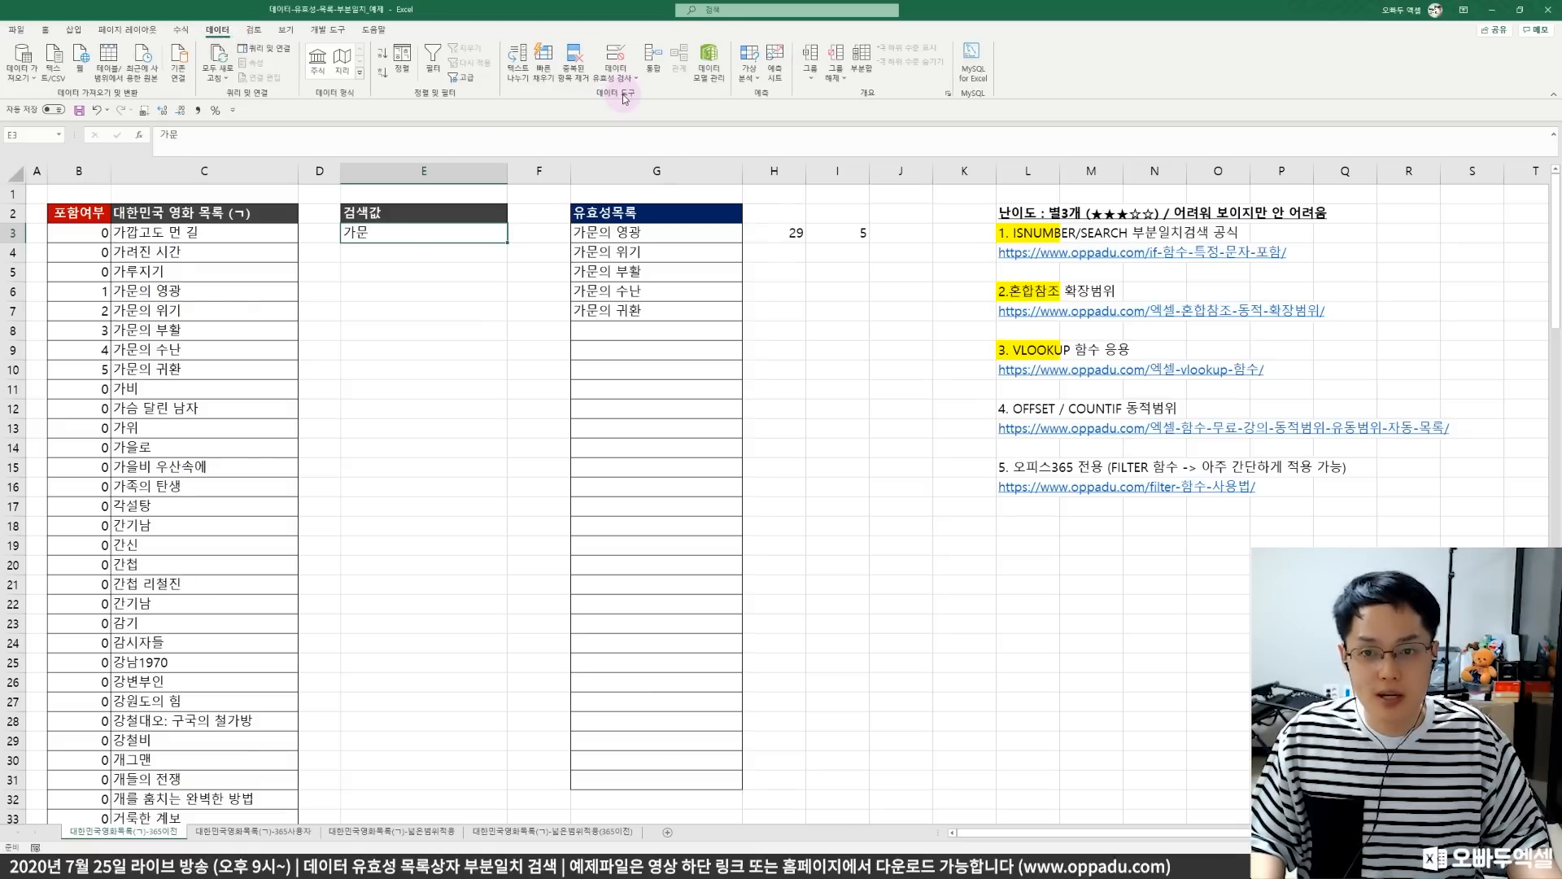
left_click_drag(848, 208, 648, 207)
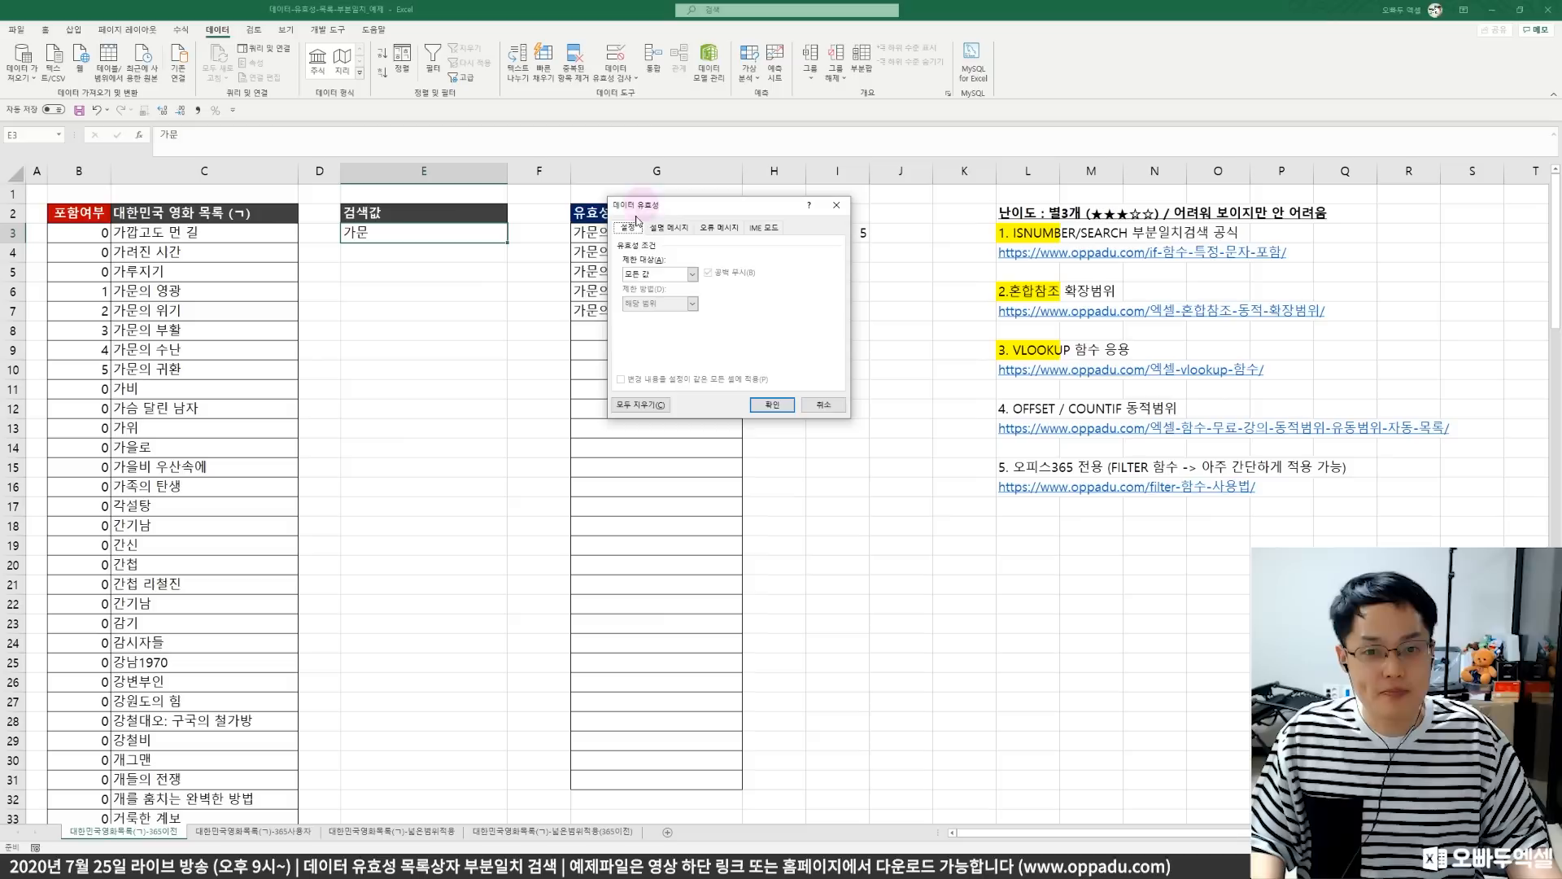
left_click(692, 274)
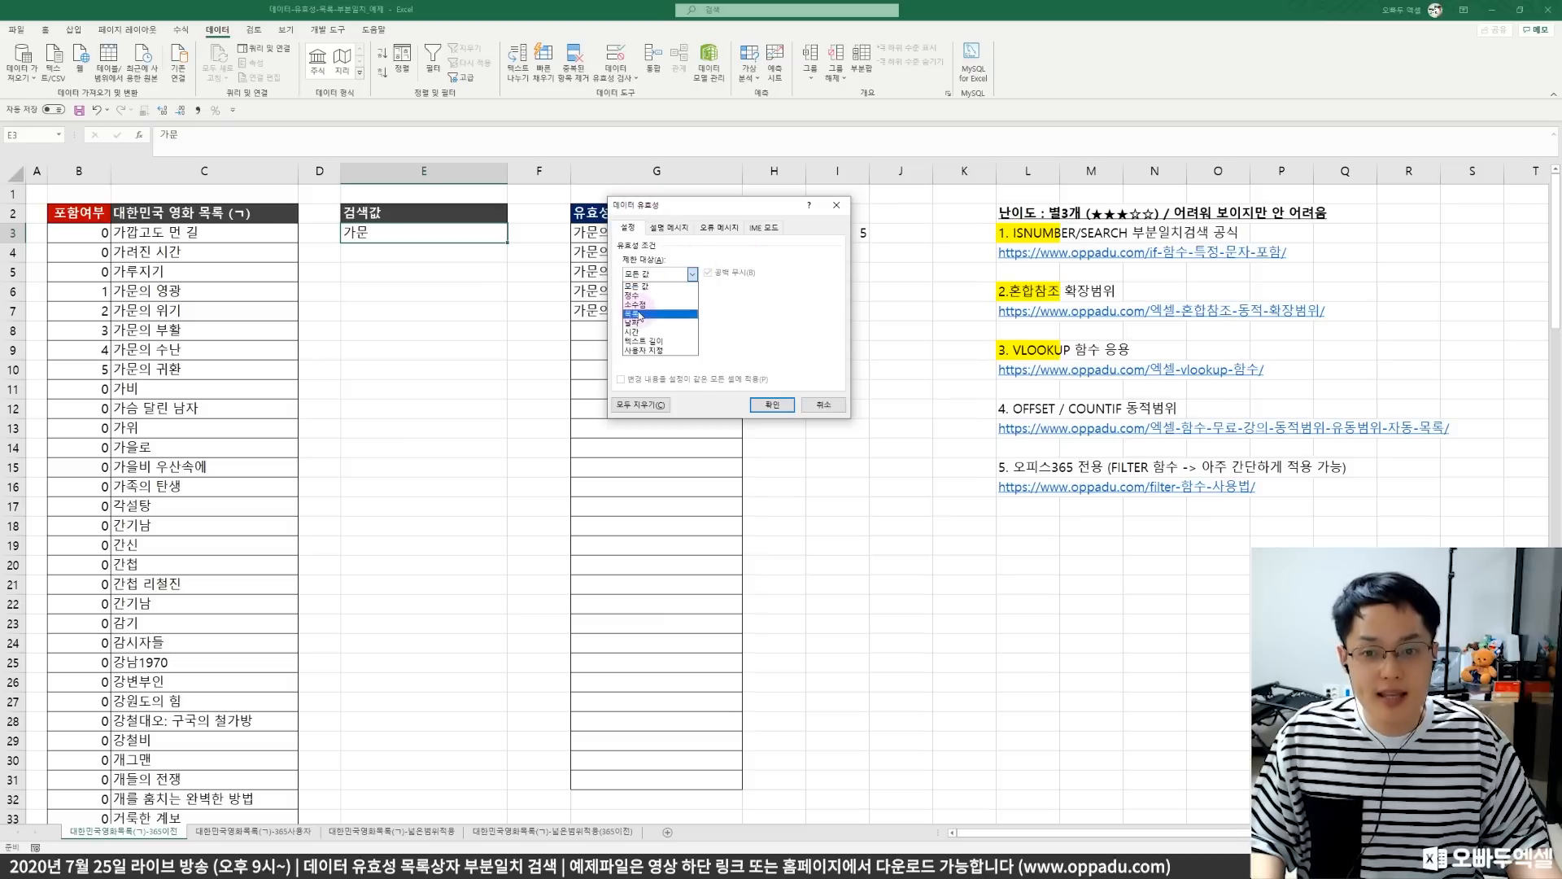
left_click(640, 314)
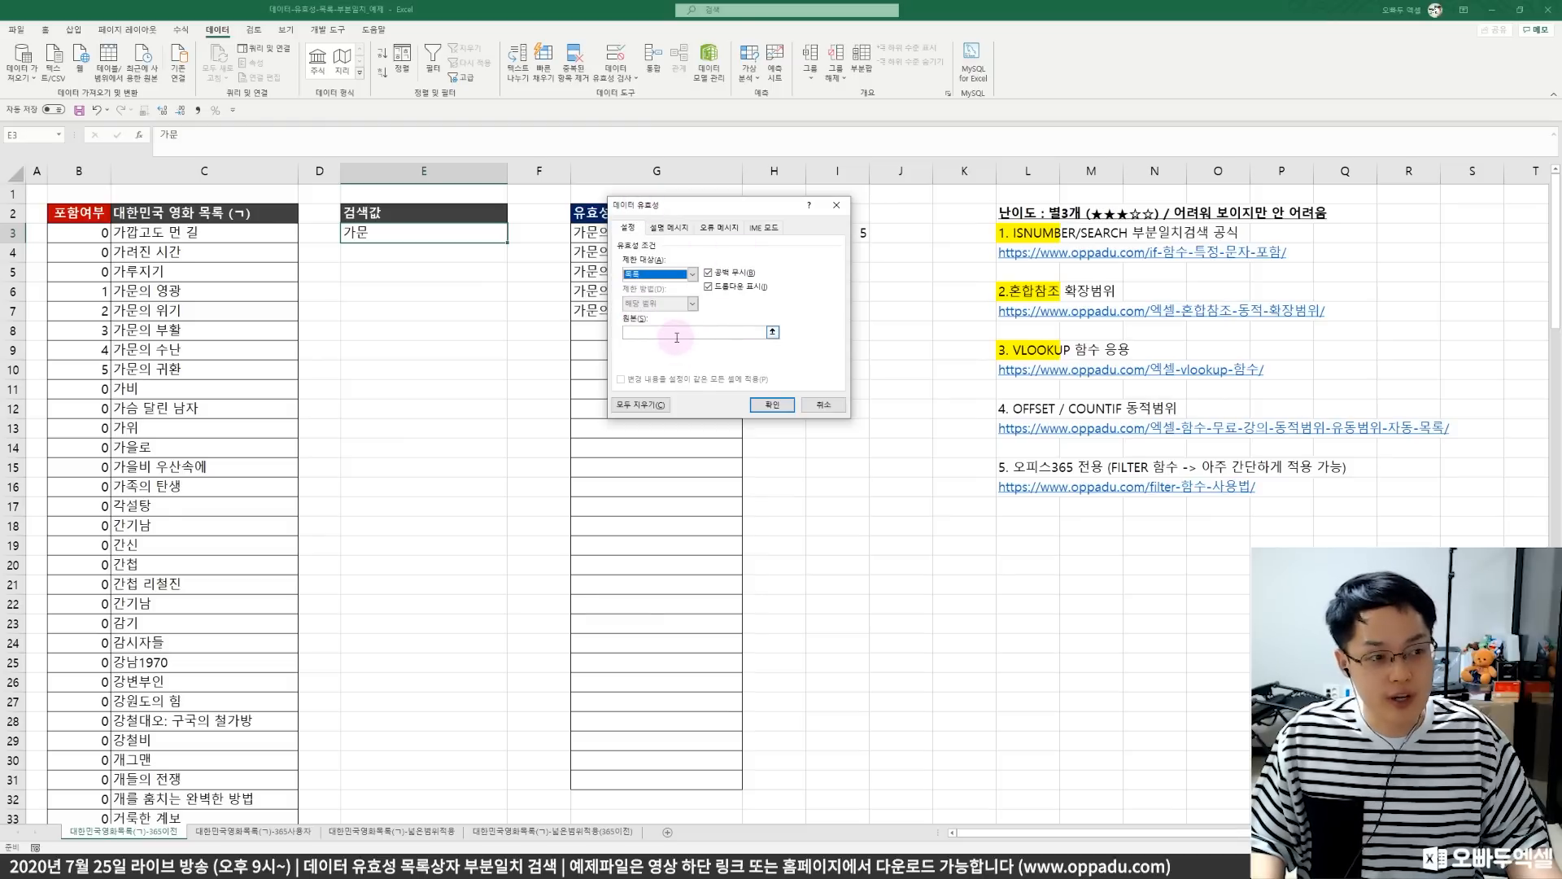
- Use the defined name 유효성목록상자 as the source of E3's validation list
left_click(679, 334)
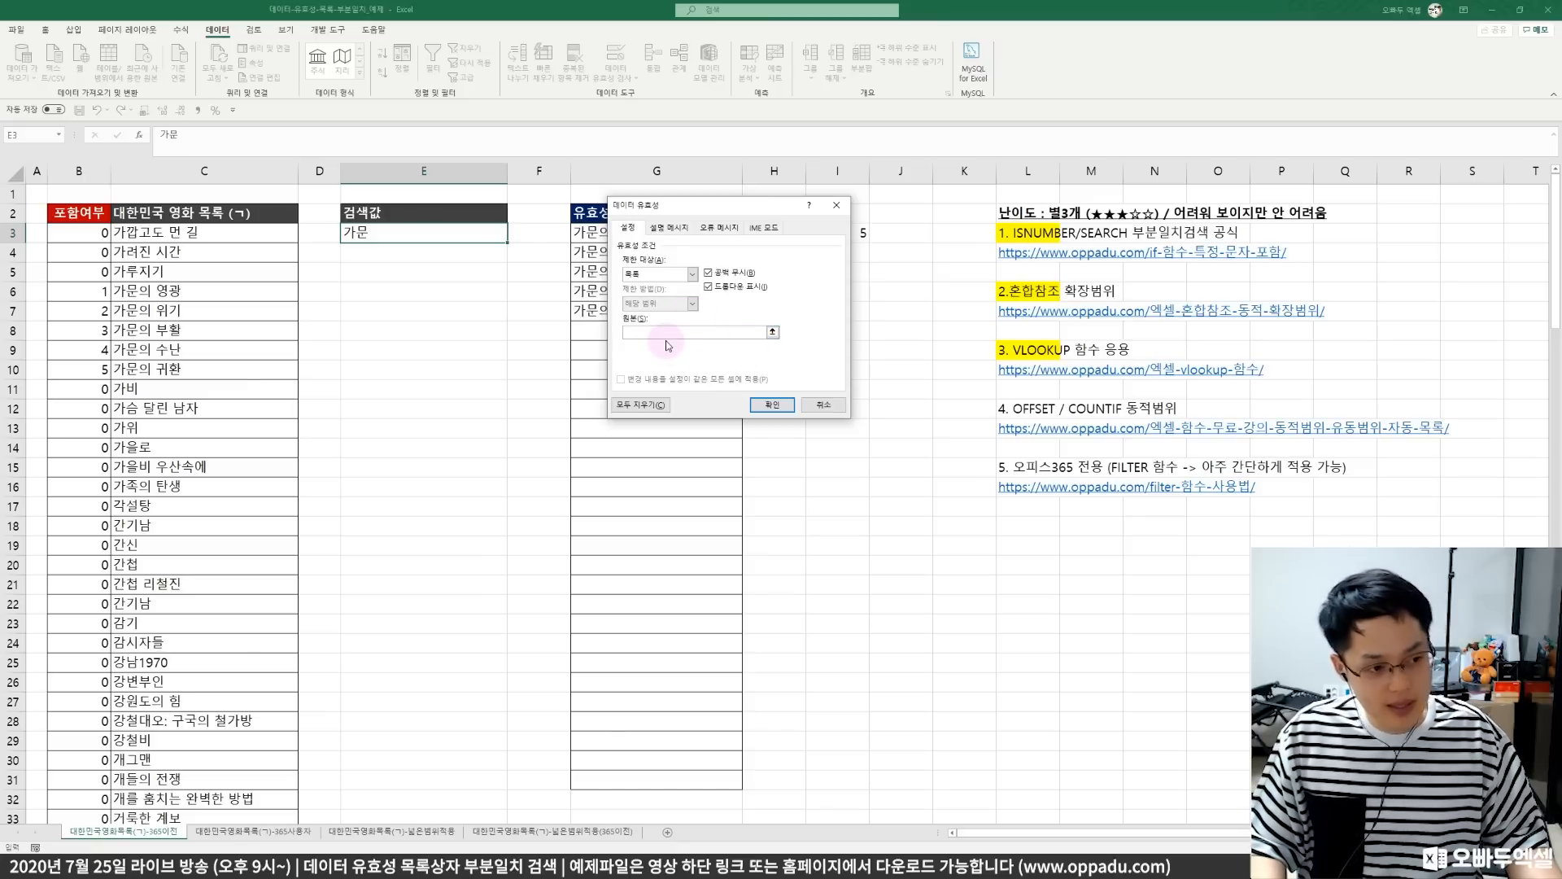
key("F3")
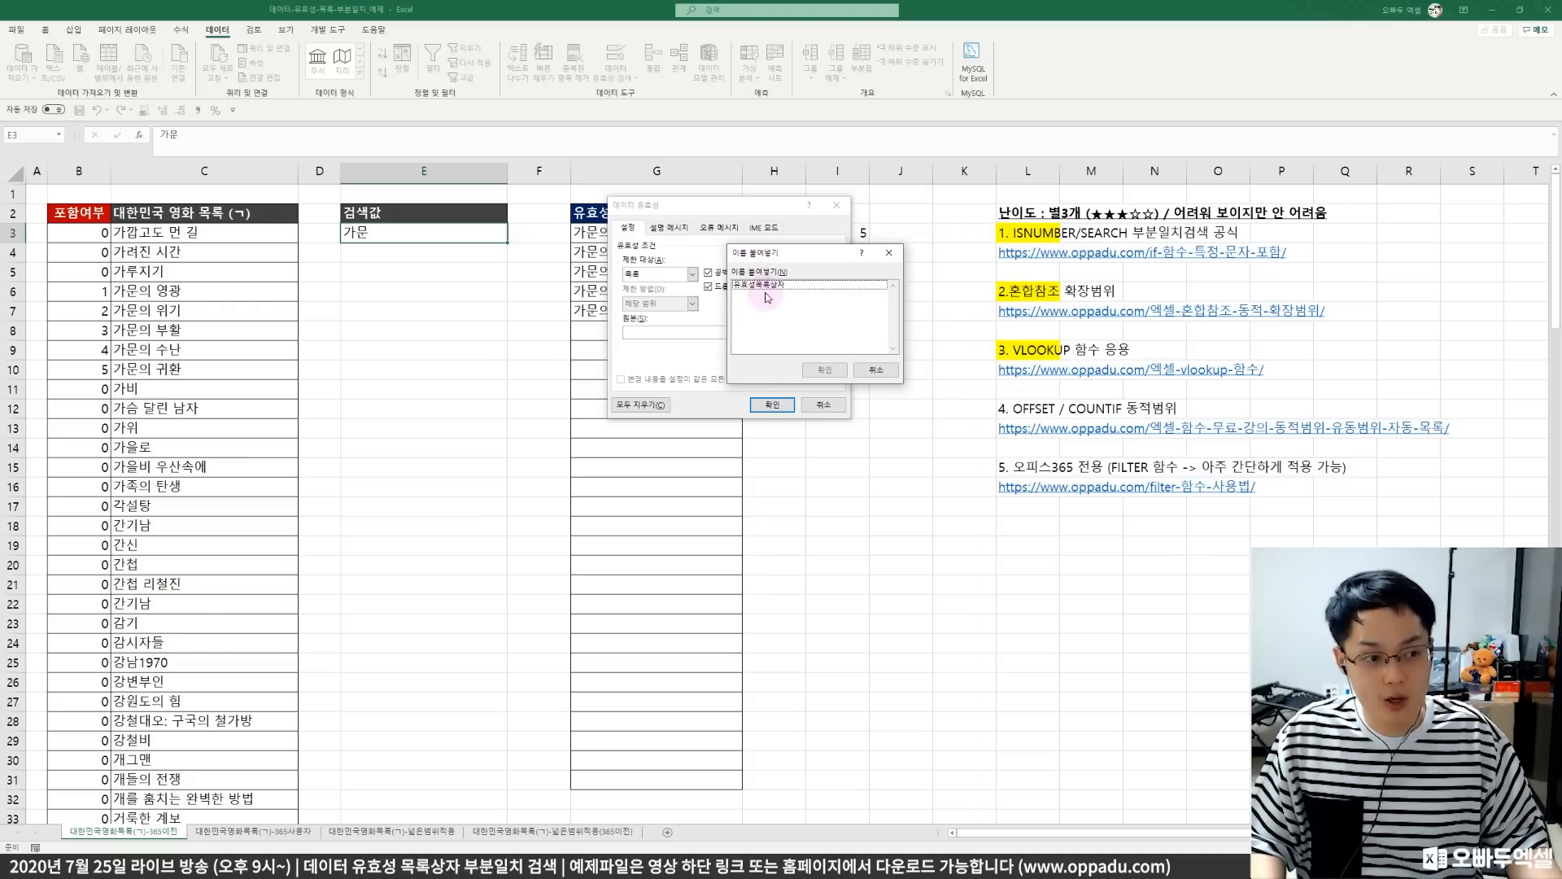
left_click(767, 286)
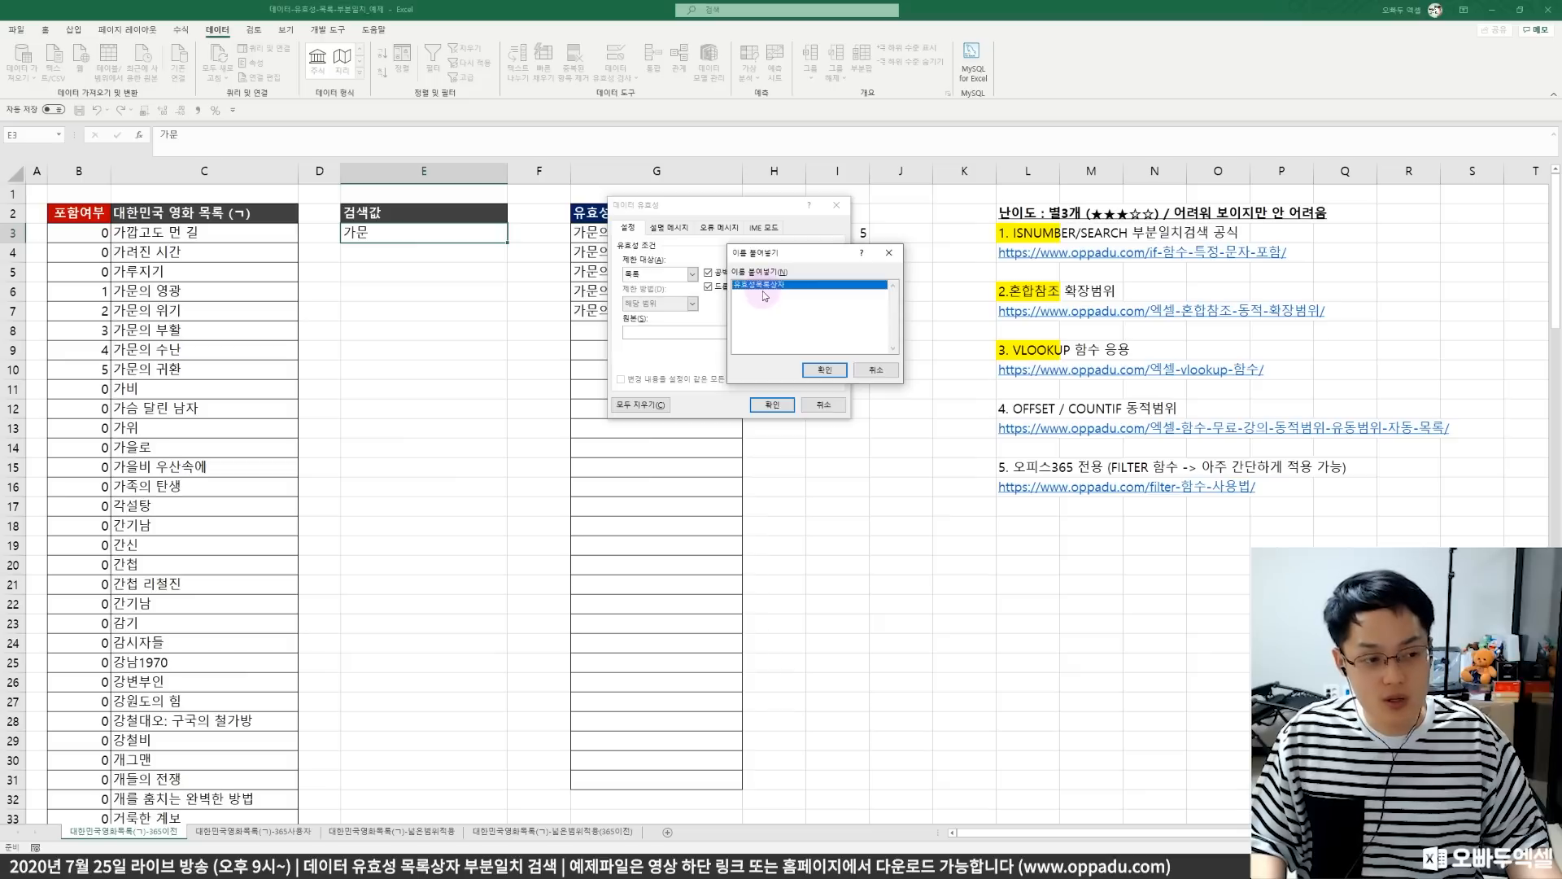
left_click(813, 370)
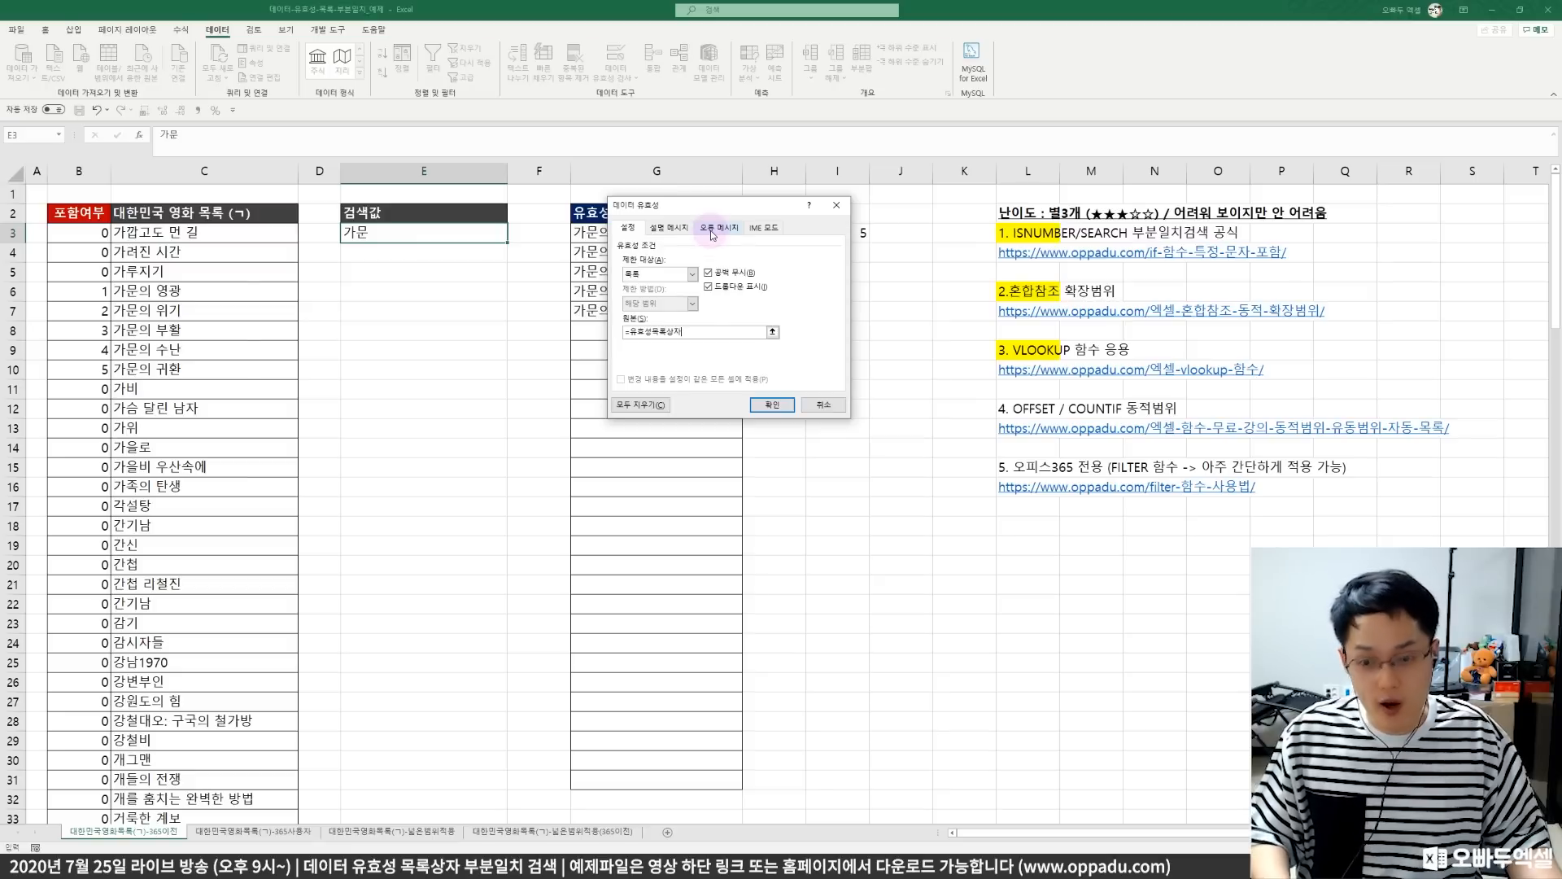
- Turn off the error message for invalid data in E3's validation and apply the rule
key("ctrl+2")
left_click_drag(690, 215, 746, 236)
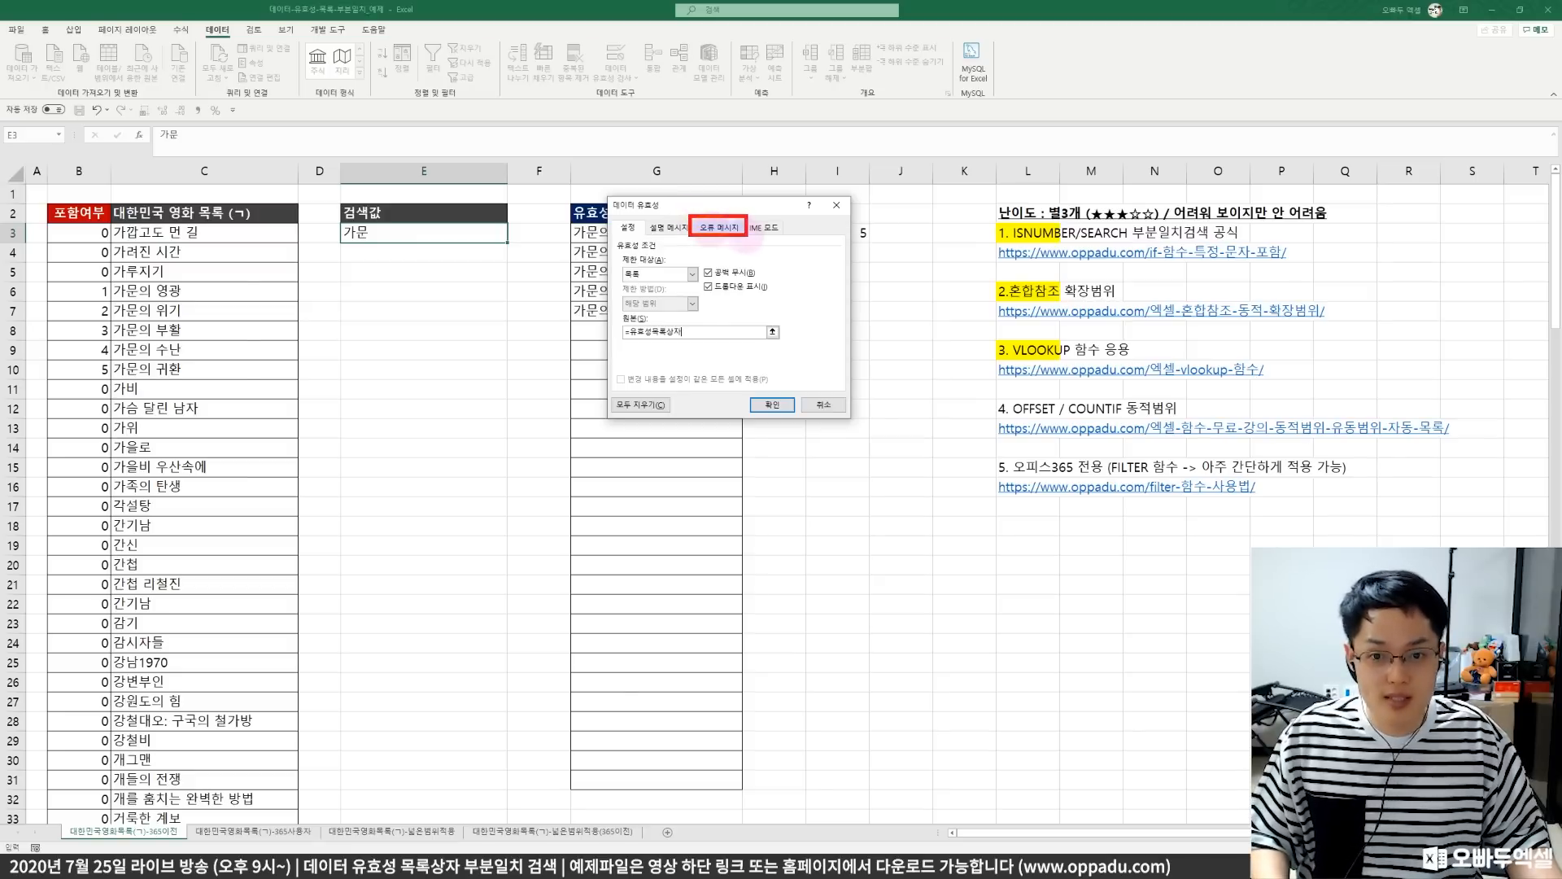
key("Escape")
left_click(720, 227)
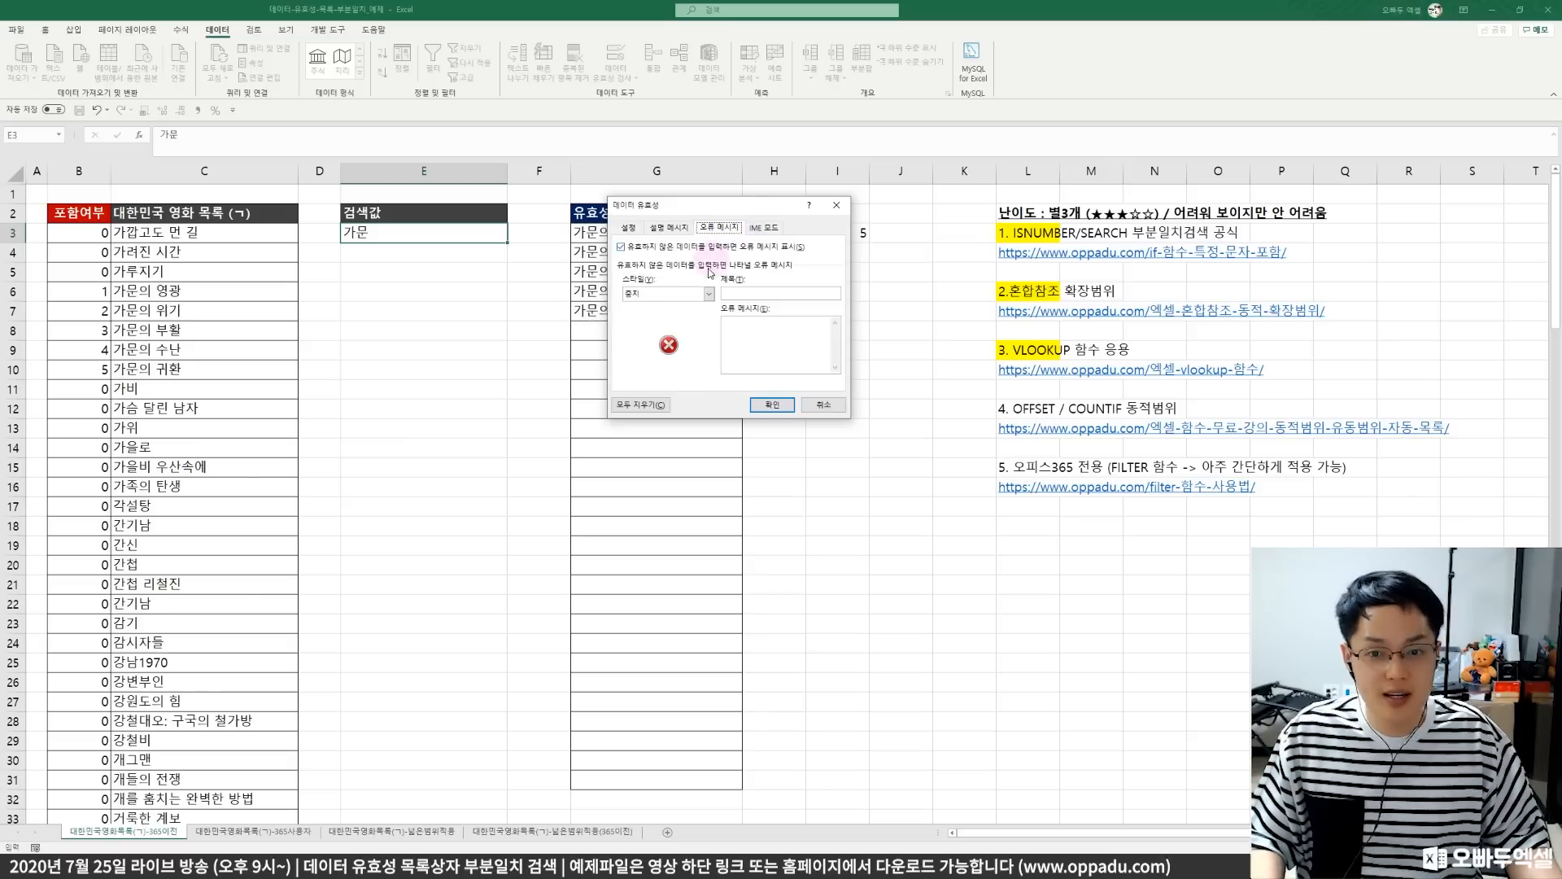
left_click(622, 247)
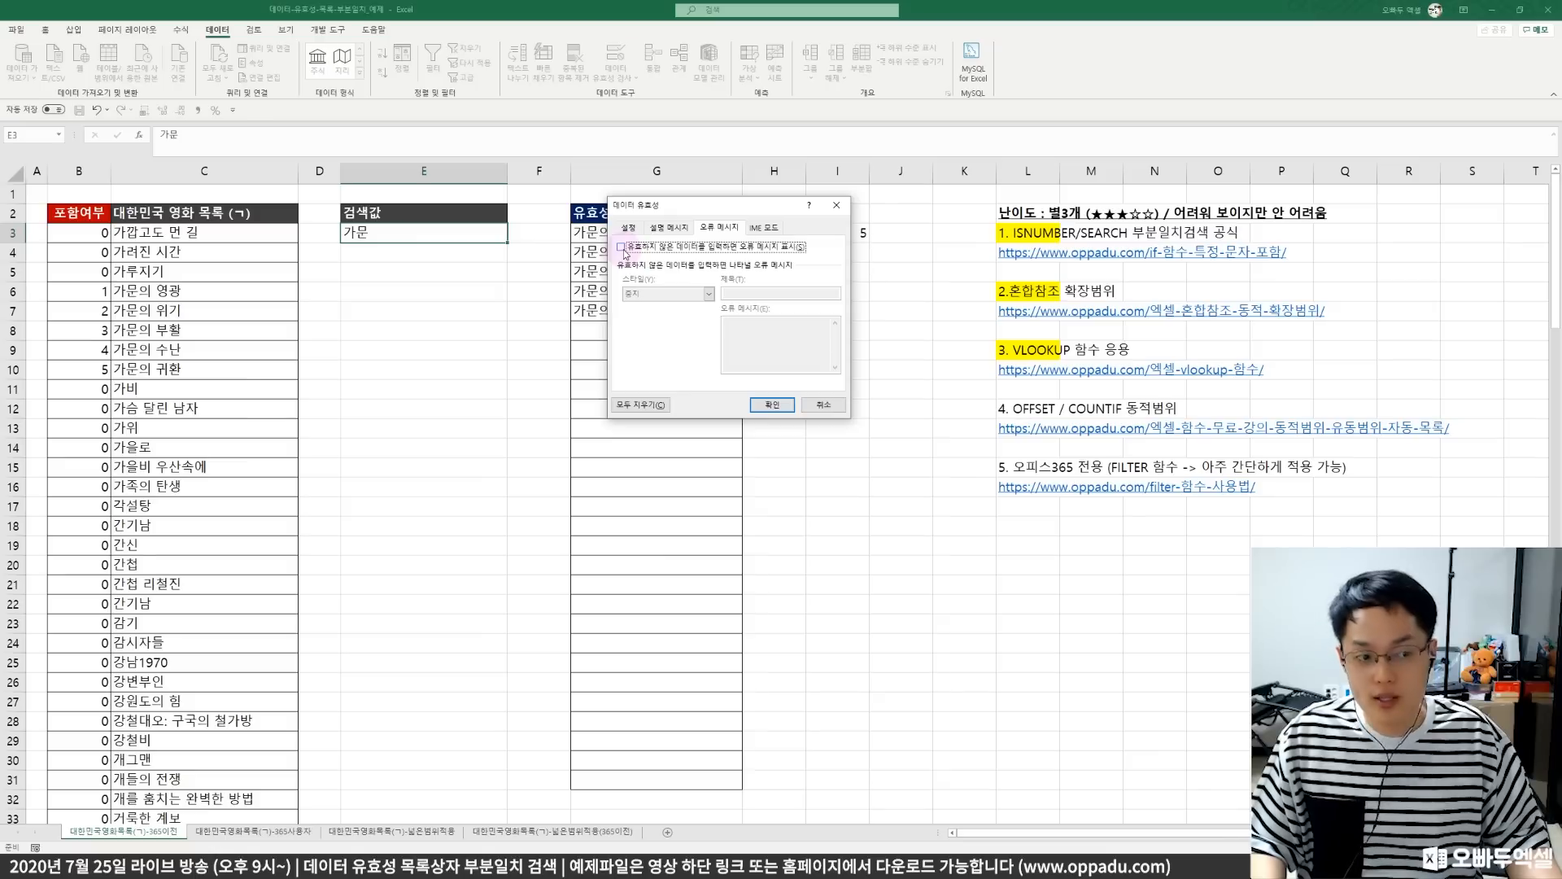
left_click(774, 407)
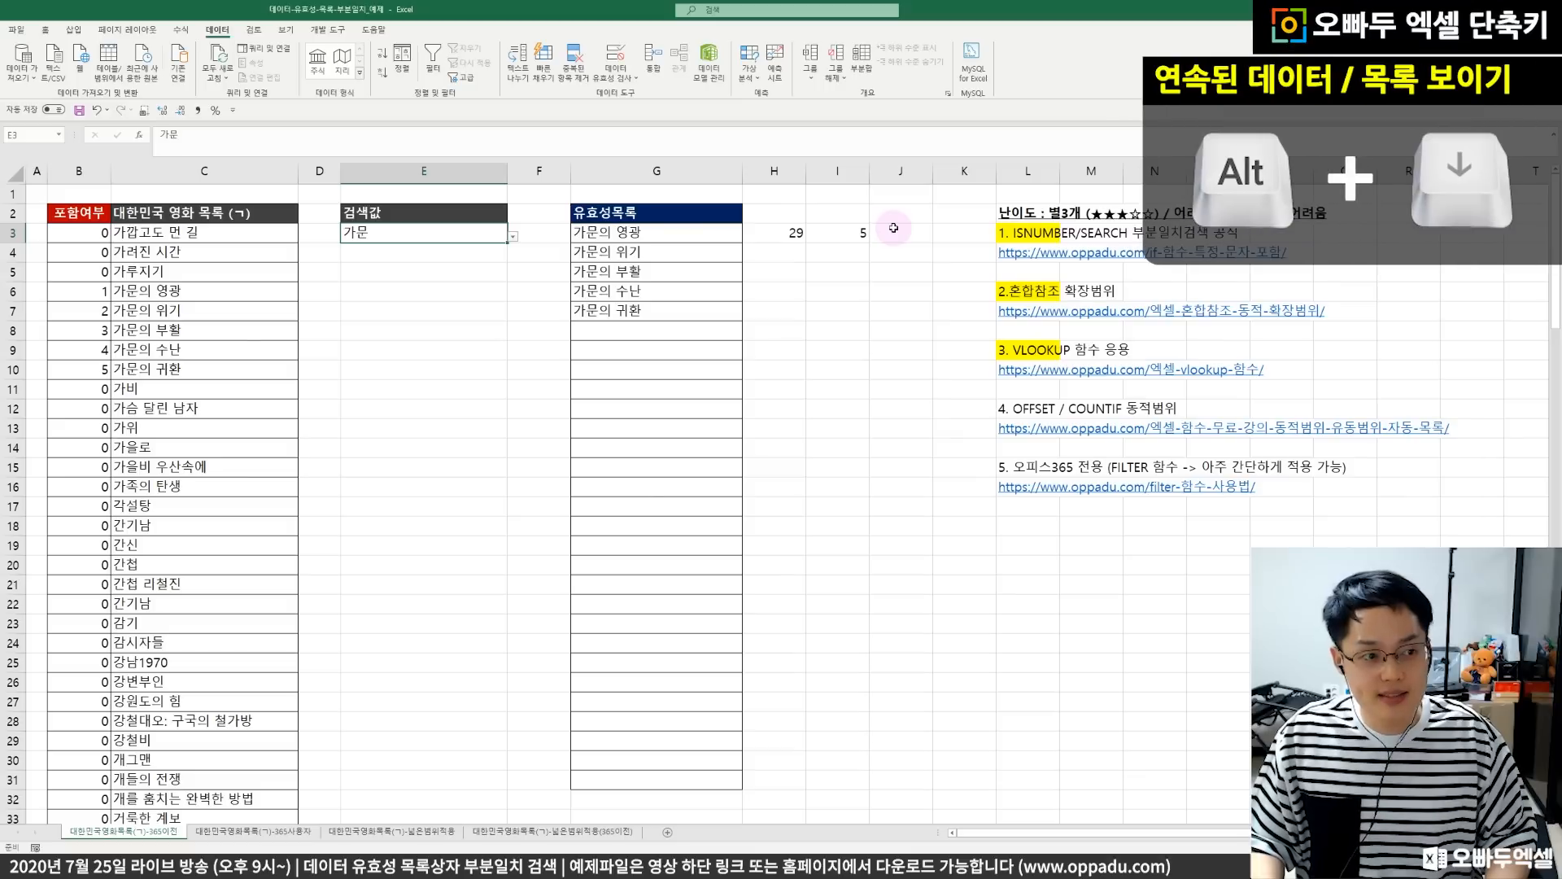
- Test E3's dropdown by choosing 가문의 부활, and again with the search value 간 by choosing 간첩 리철진
key("alt+Down")
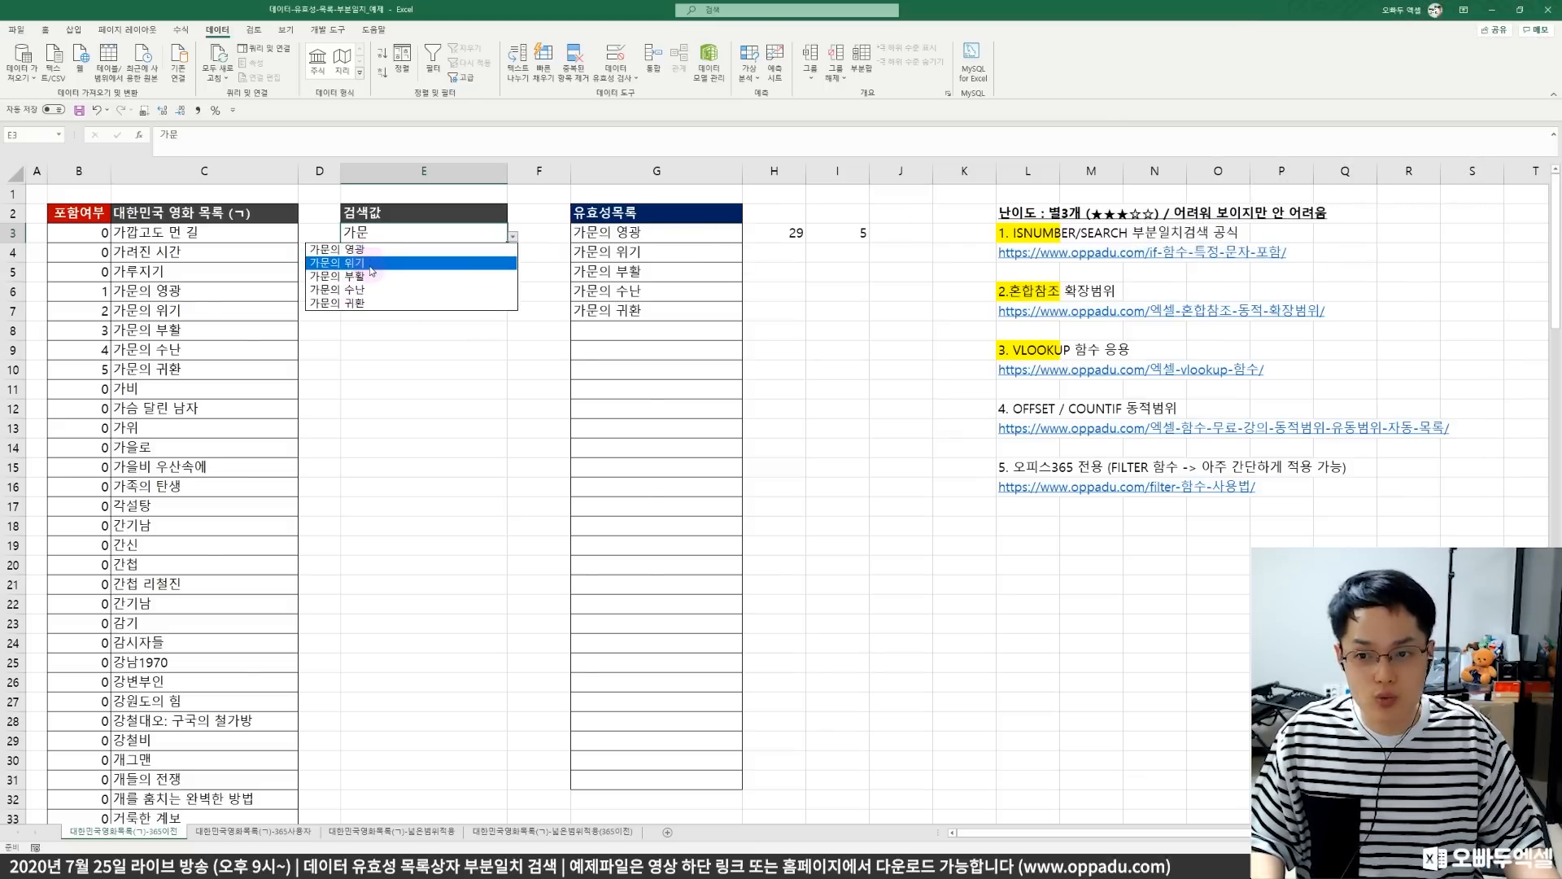
left_click(370, 276)
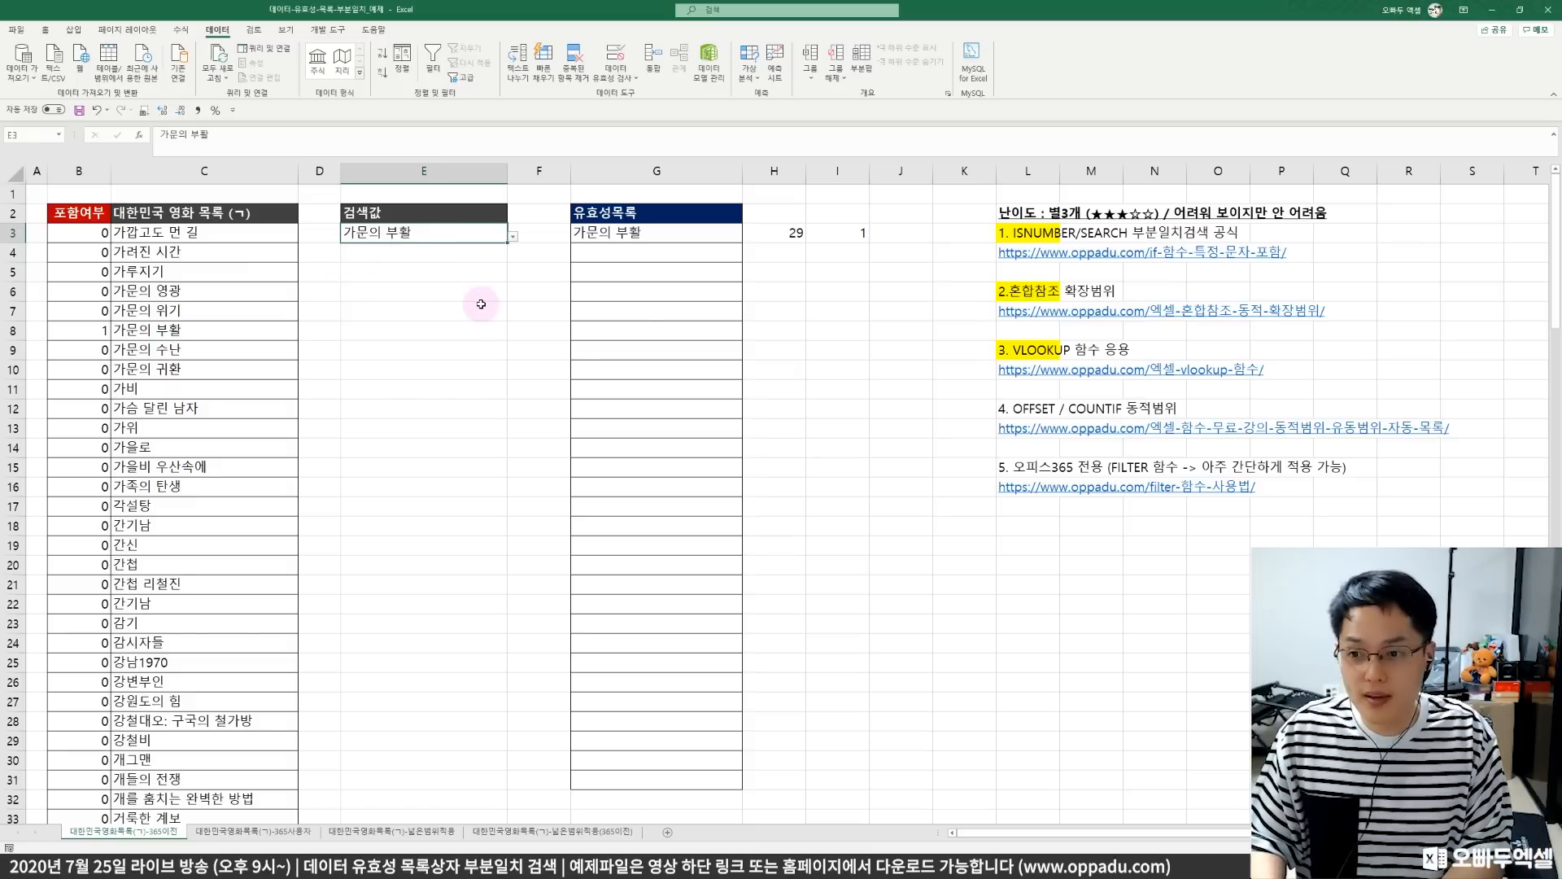
type("ㄱ")
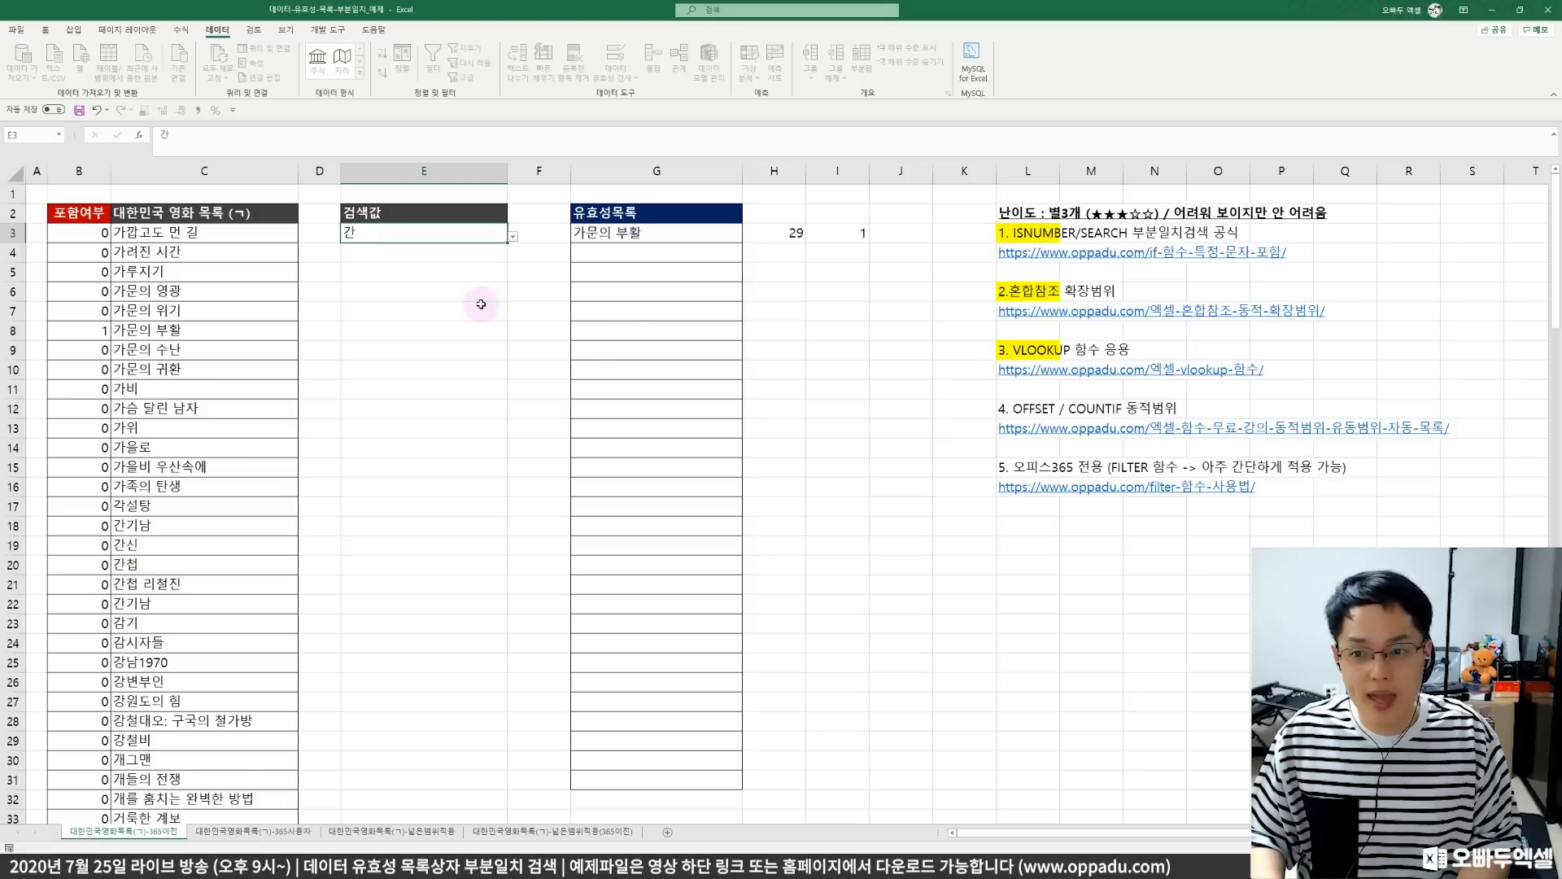
key("Return")
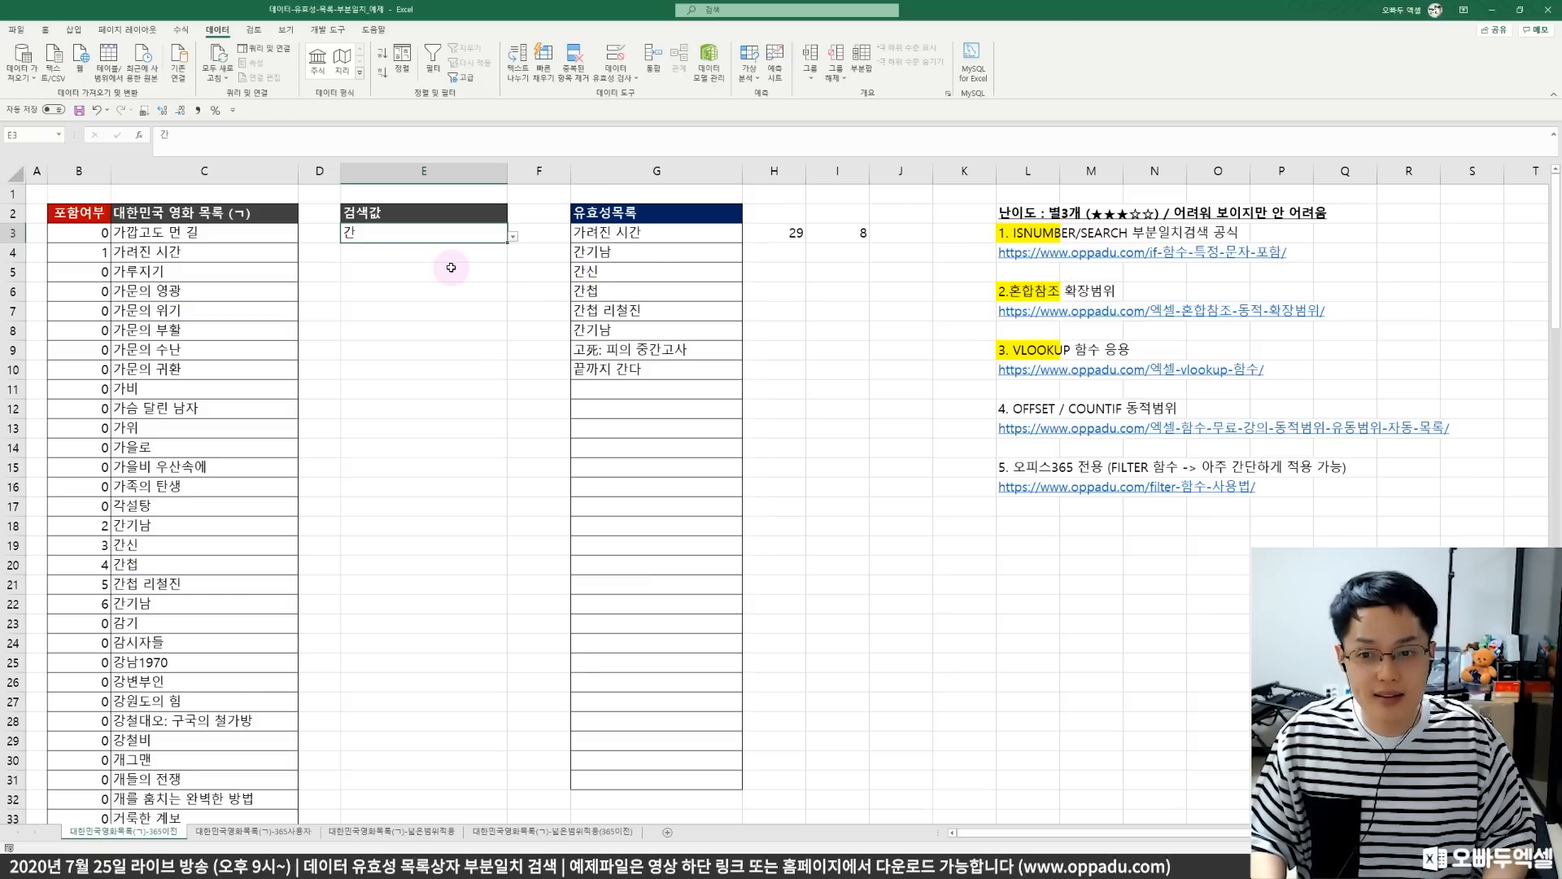
key("alt+Down")
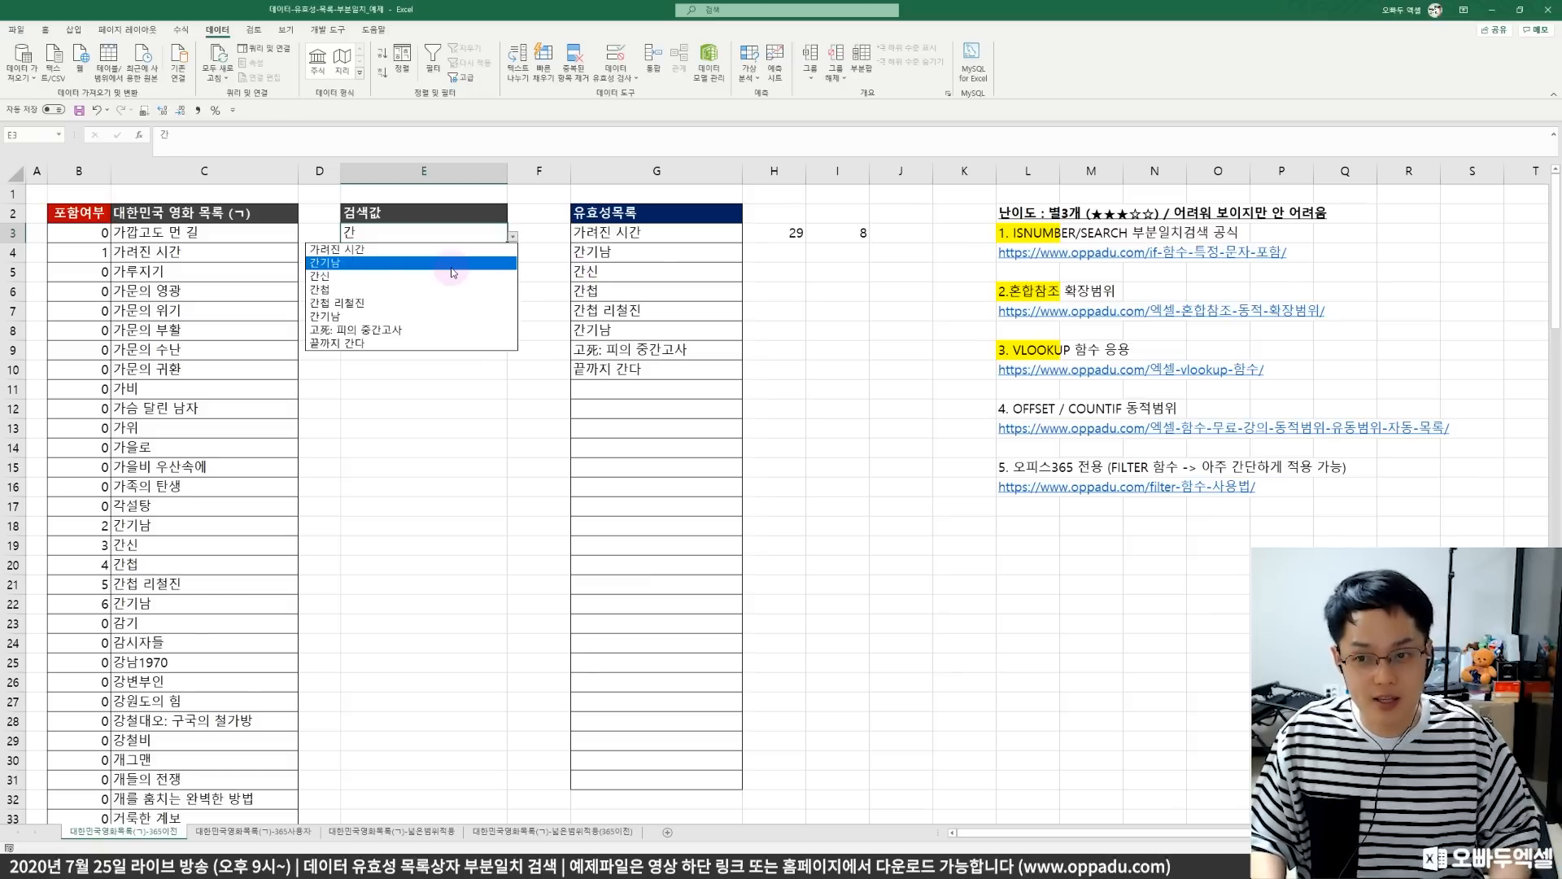
left_click(396, 303)
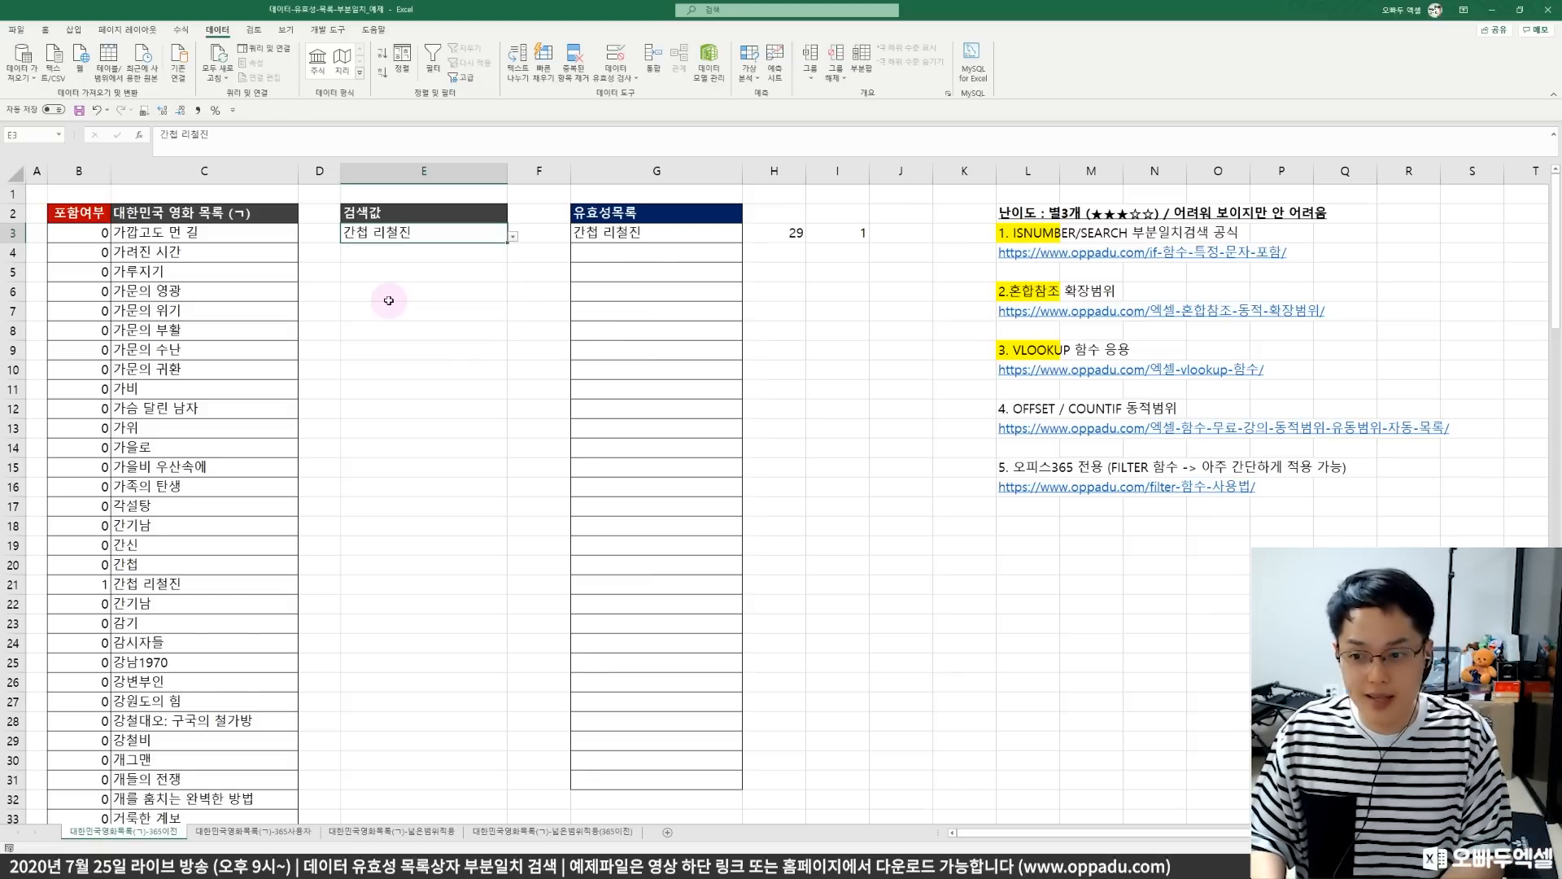
- Set the search value in E3 to 개 and go through the matching titles in its dropdown
type("ㄱㅐ")
key("ctrl+Return")
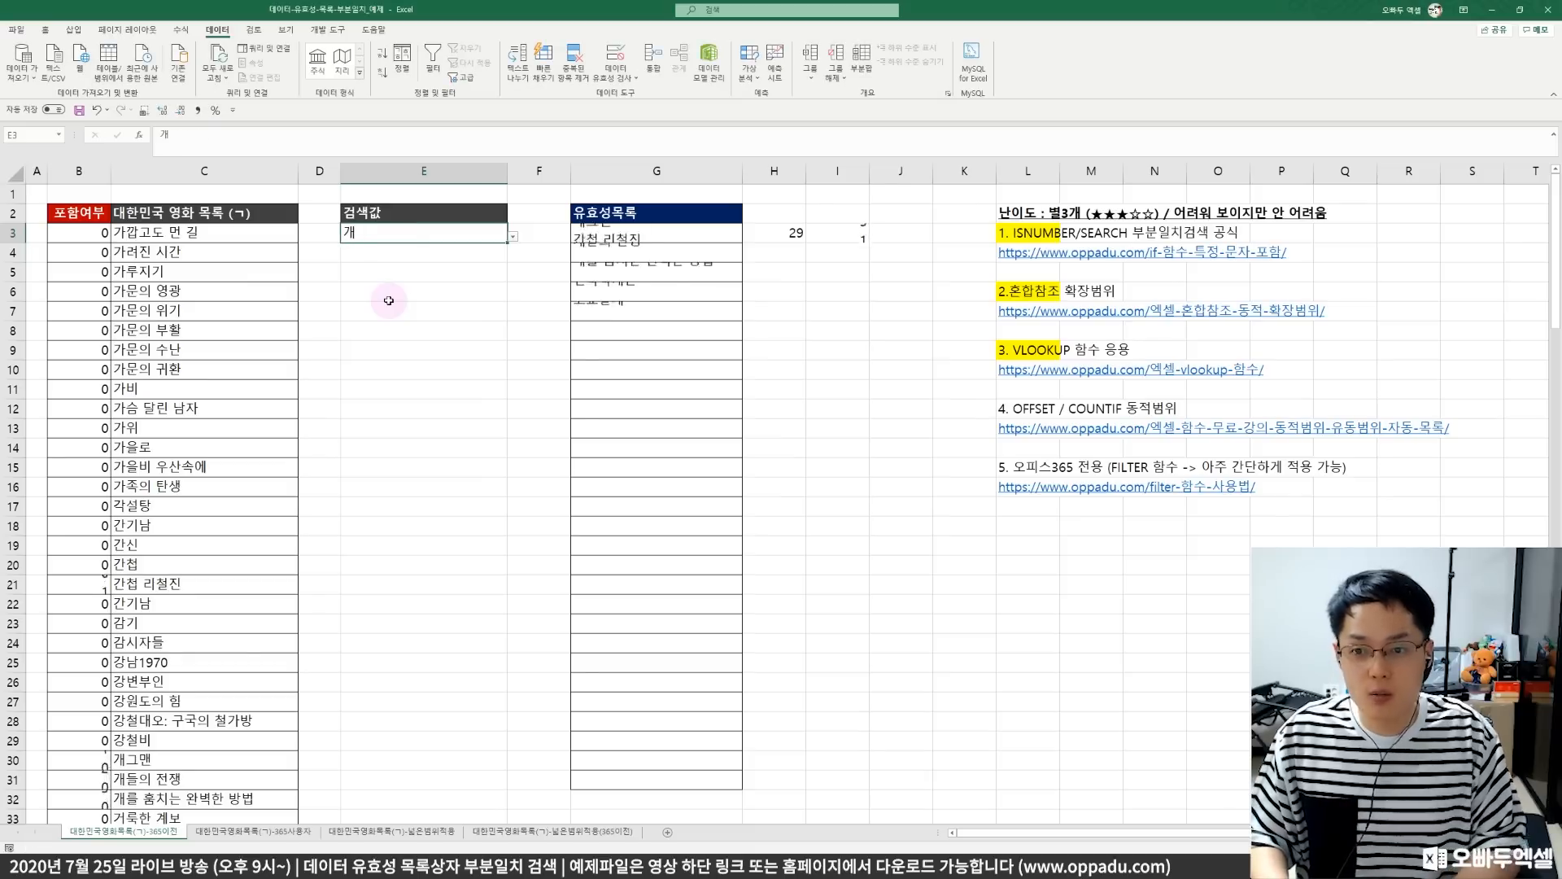
key("alt+Down")
key("Up")
key("Up")
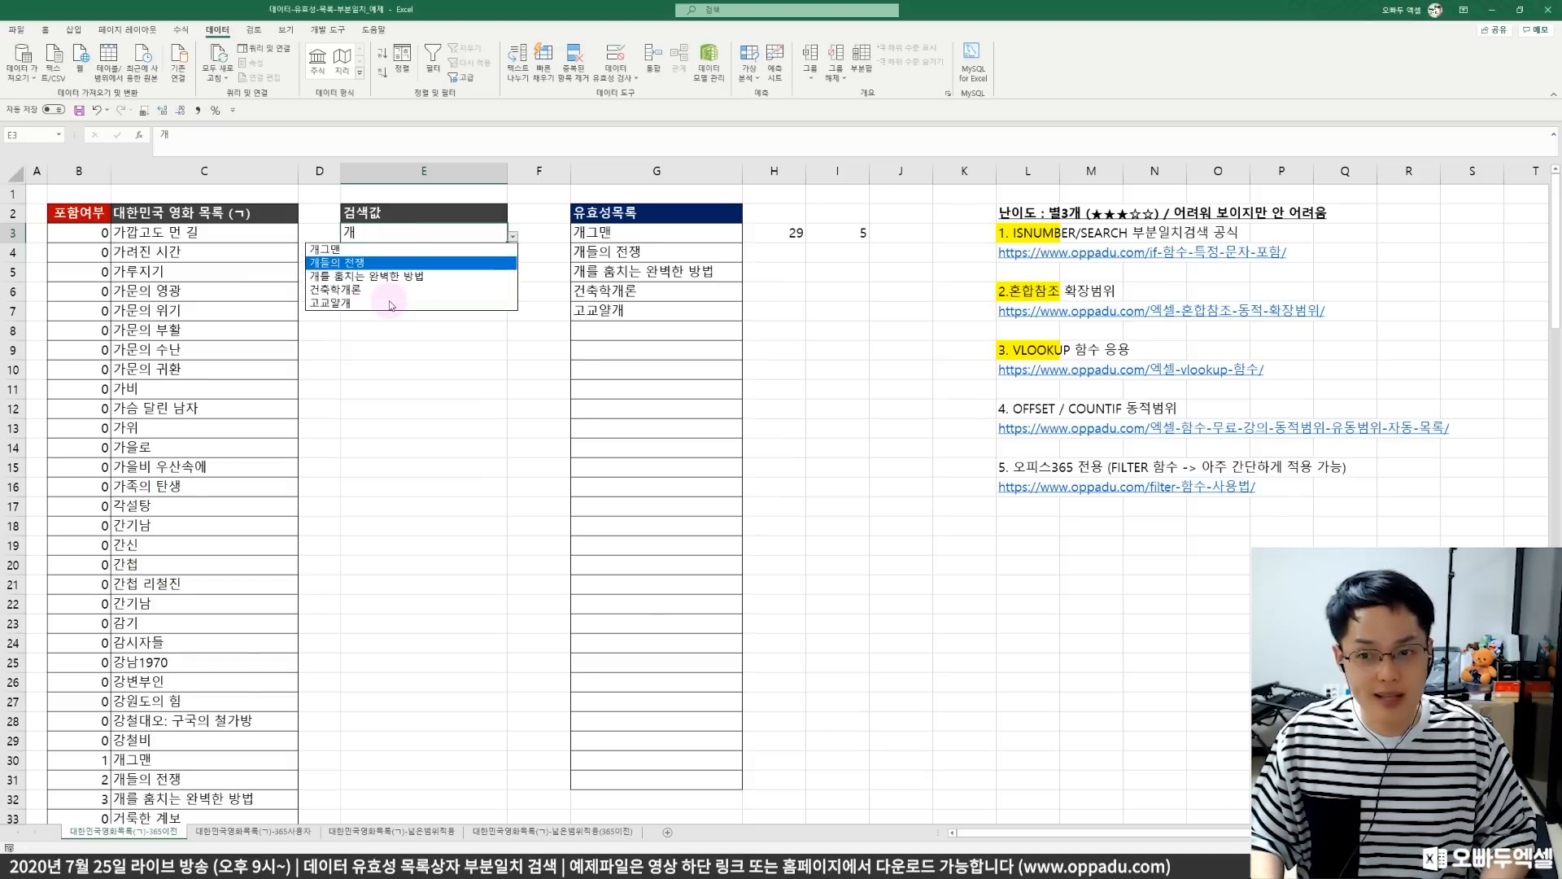
key("Return")
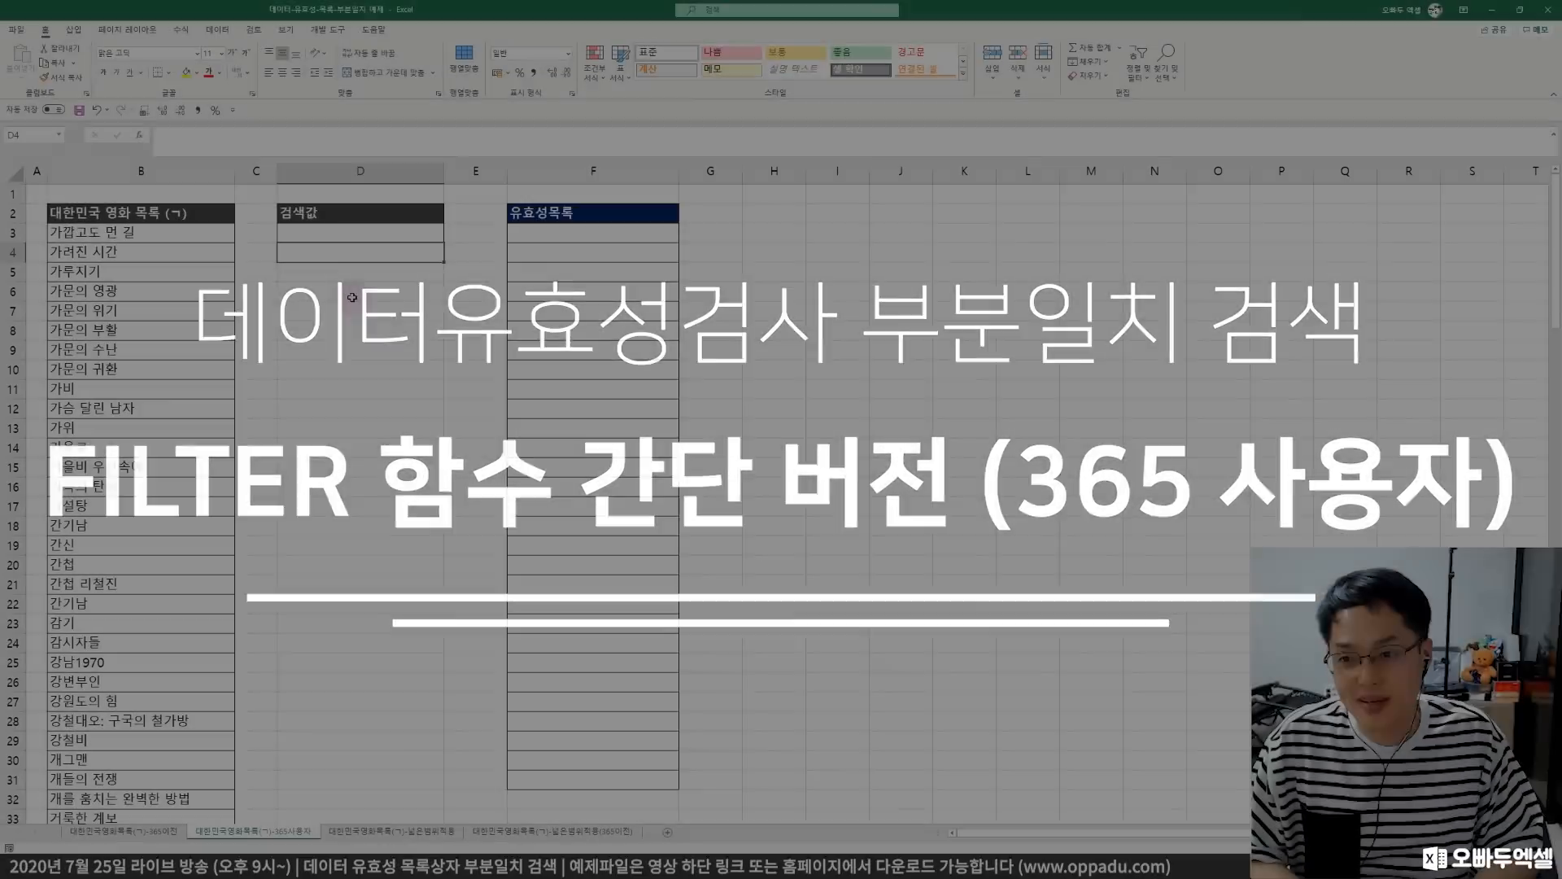
- On the sheet 대한민국영화목록(ㄱ)-365사용자, enter 가 as the search value in D3
key("Up")
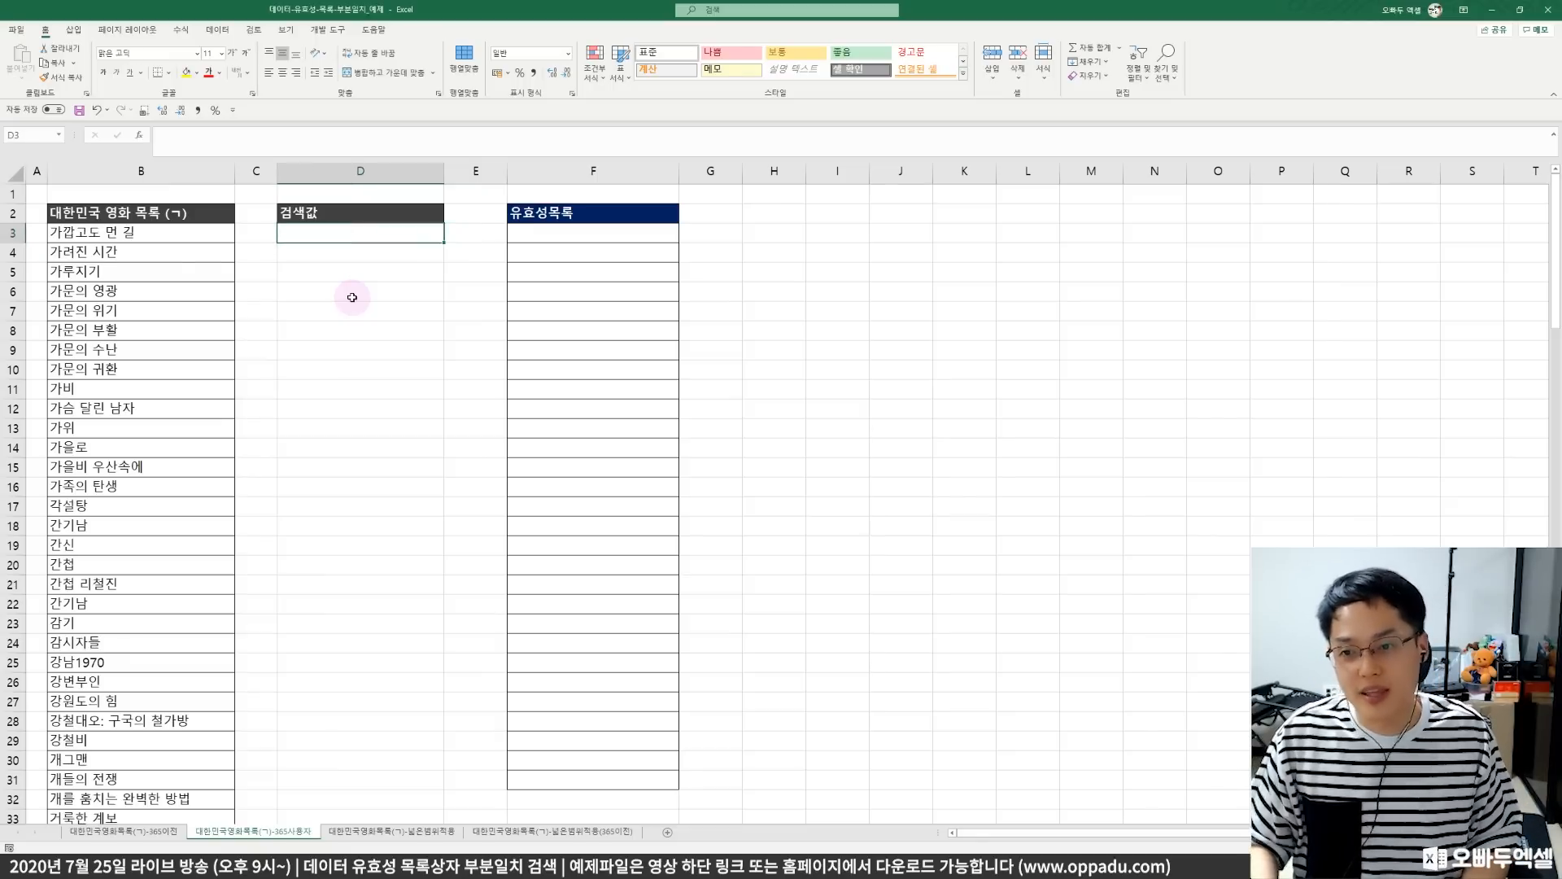
key("F2")
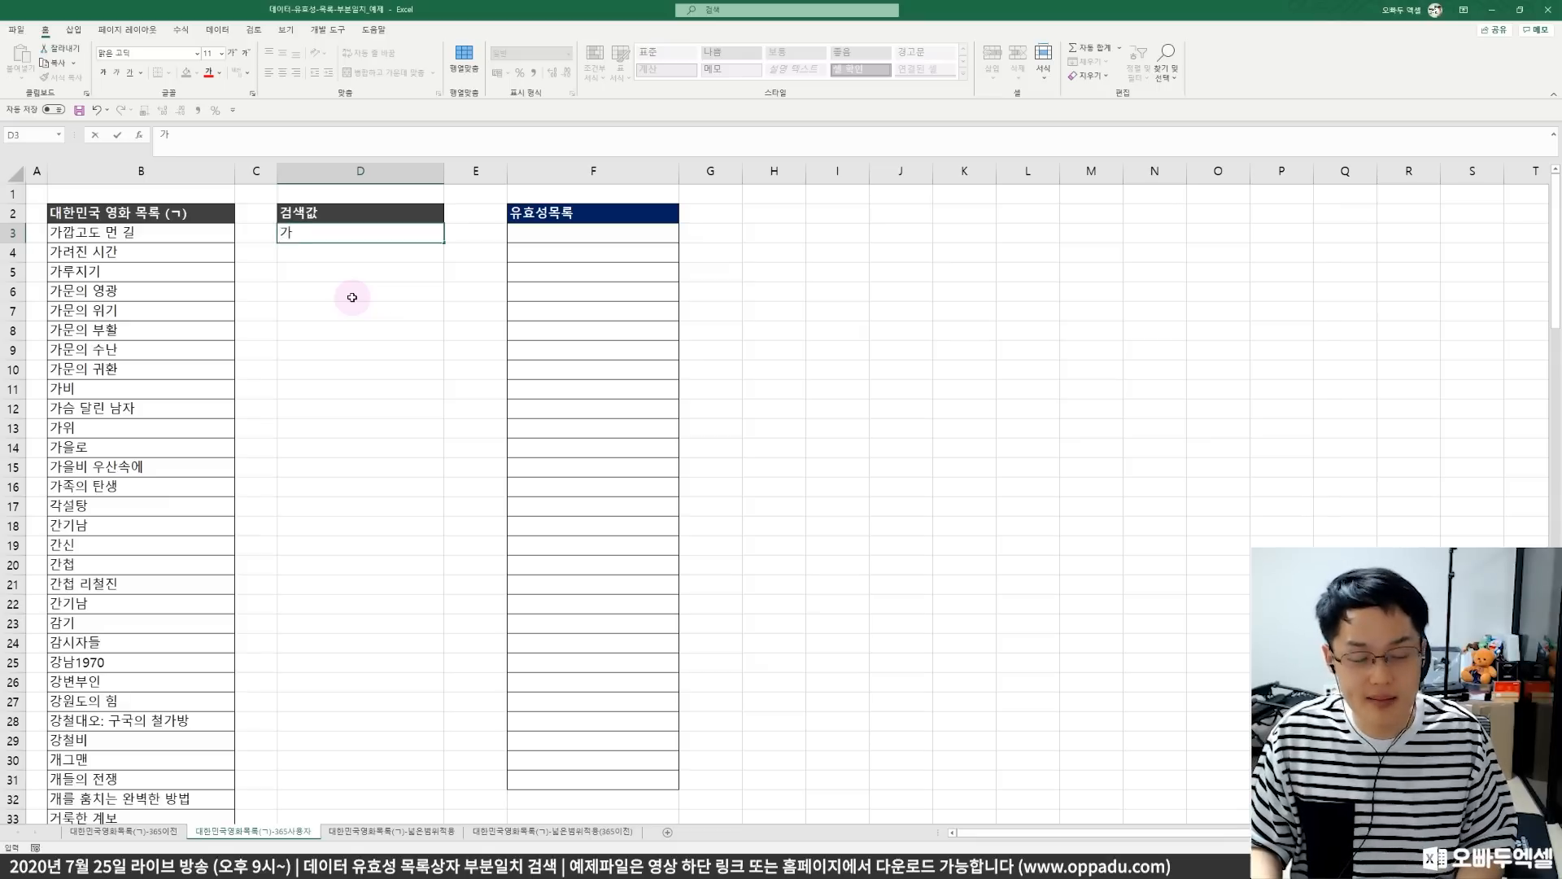
key("Tab")
- Begin a FILTER formula in F3 under 유효성목록 with the movie titles B3:B132 as its array
key("Tab")
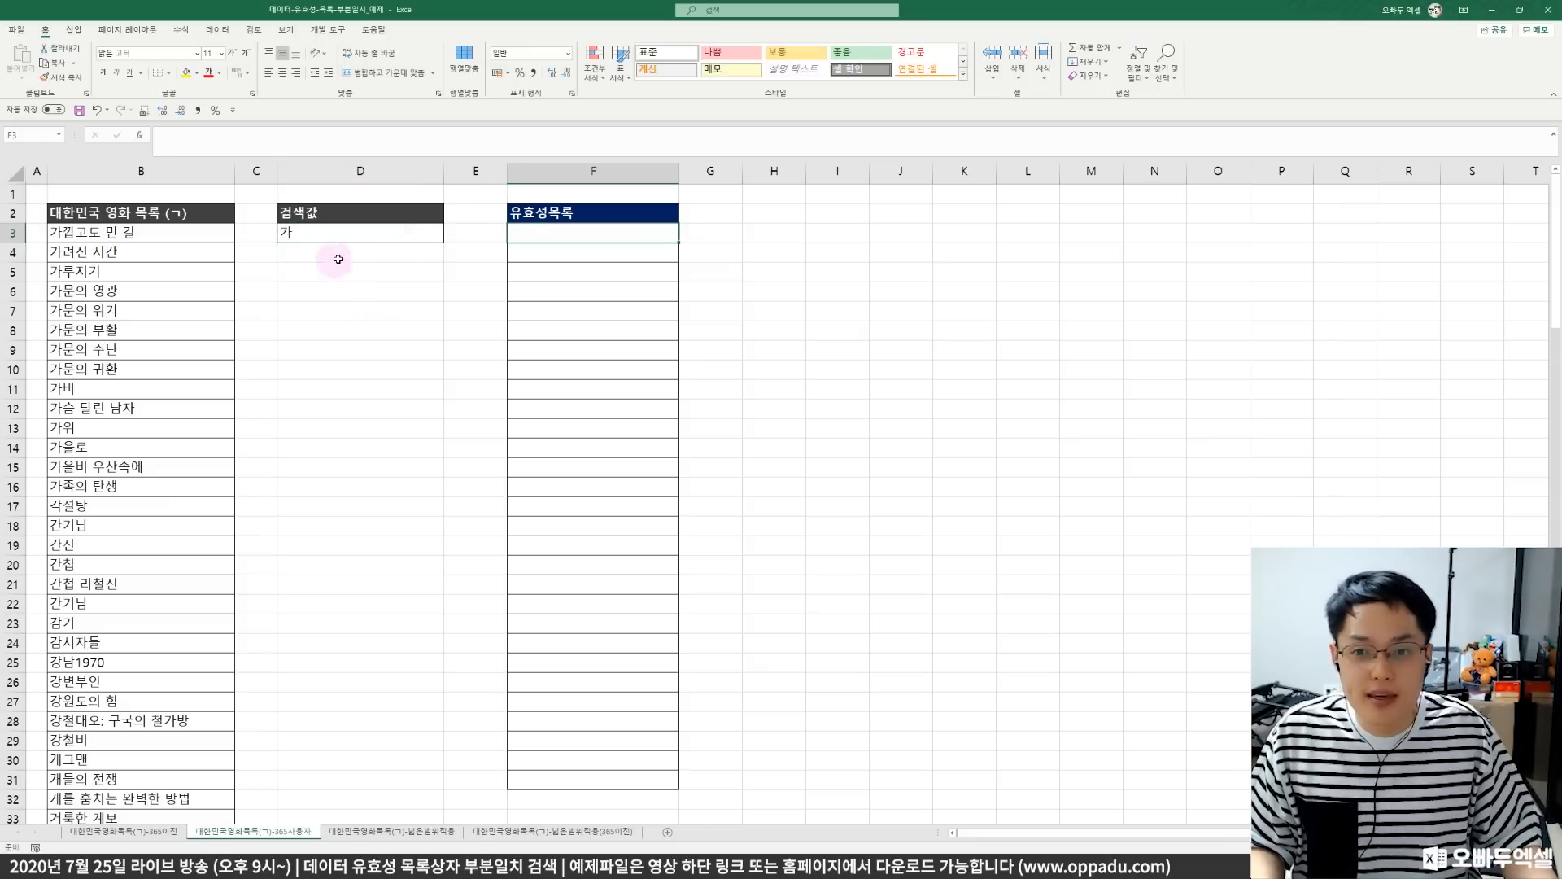
type("=")
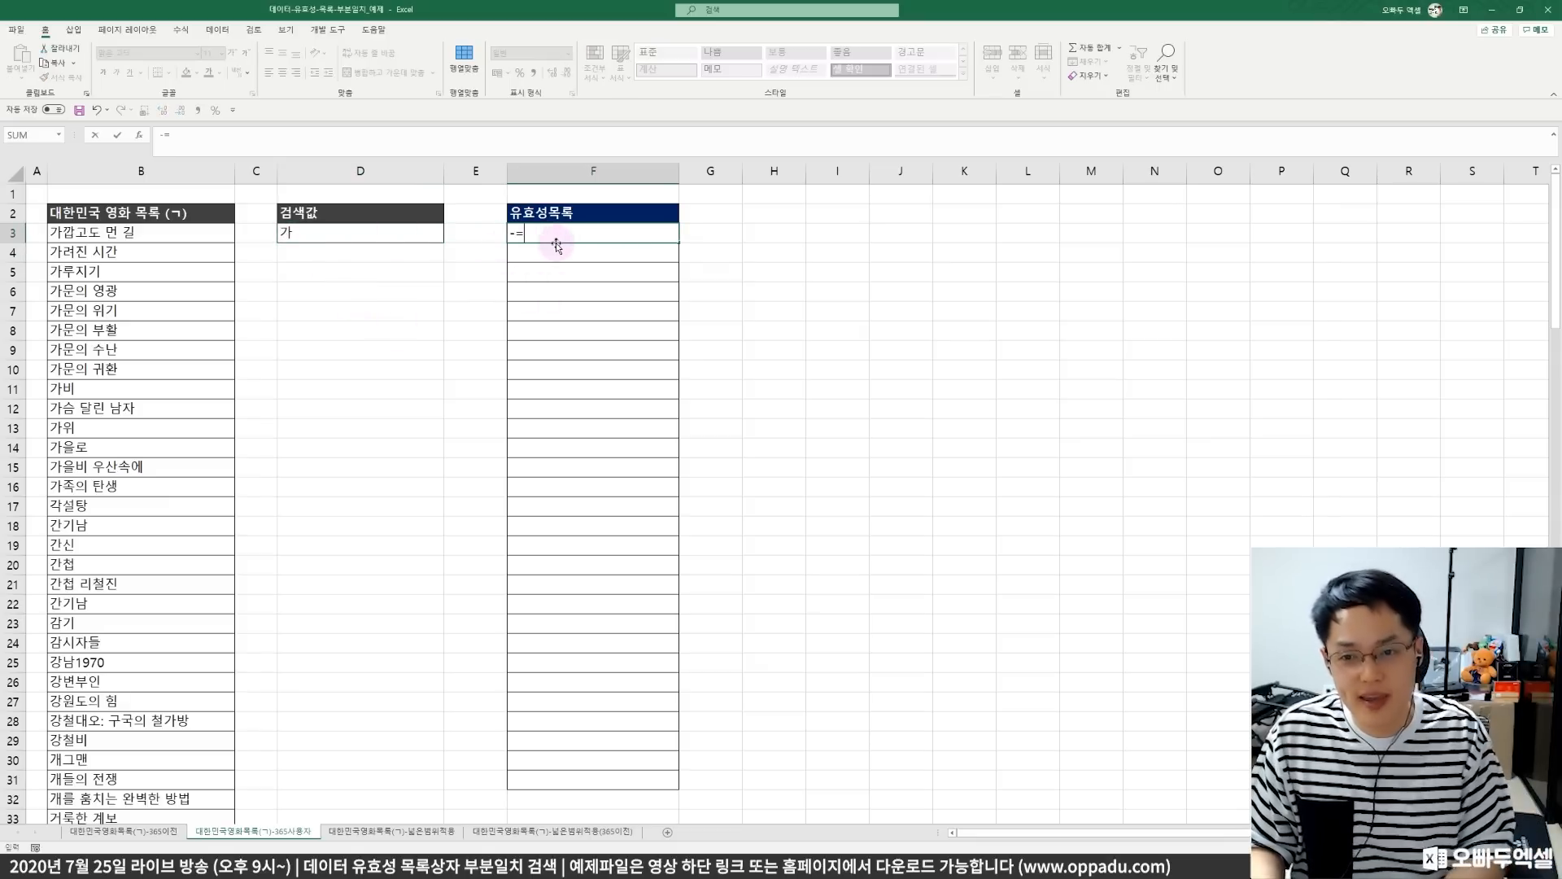
type("라FILTER(")
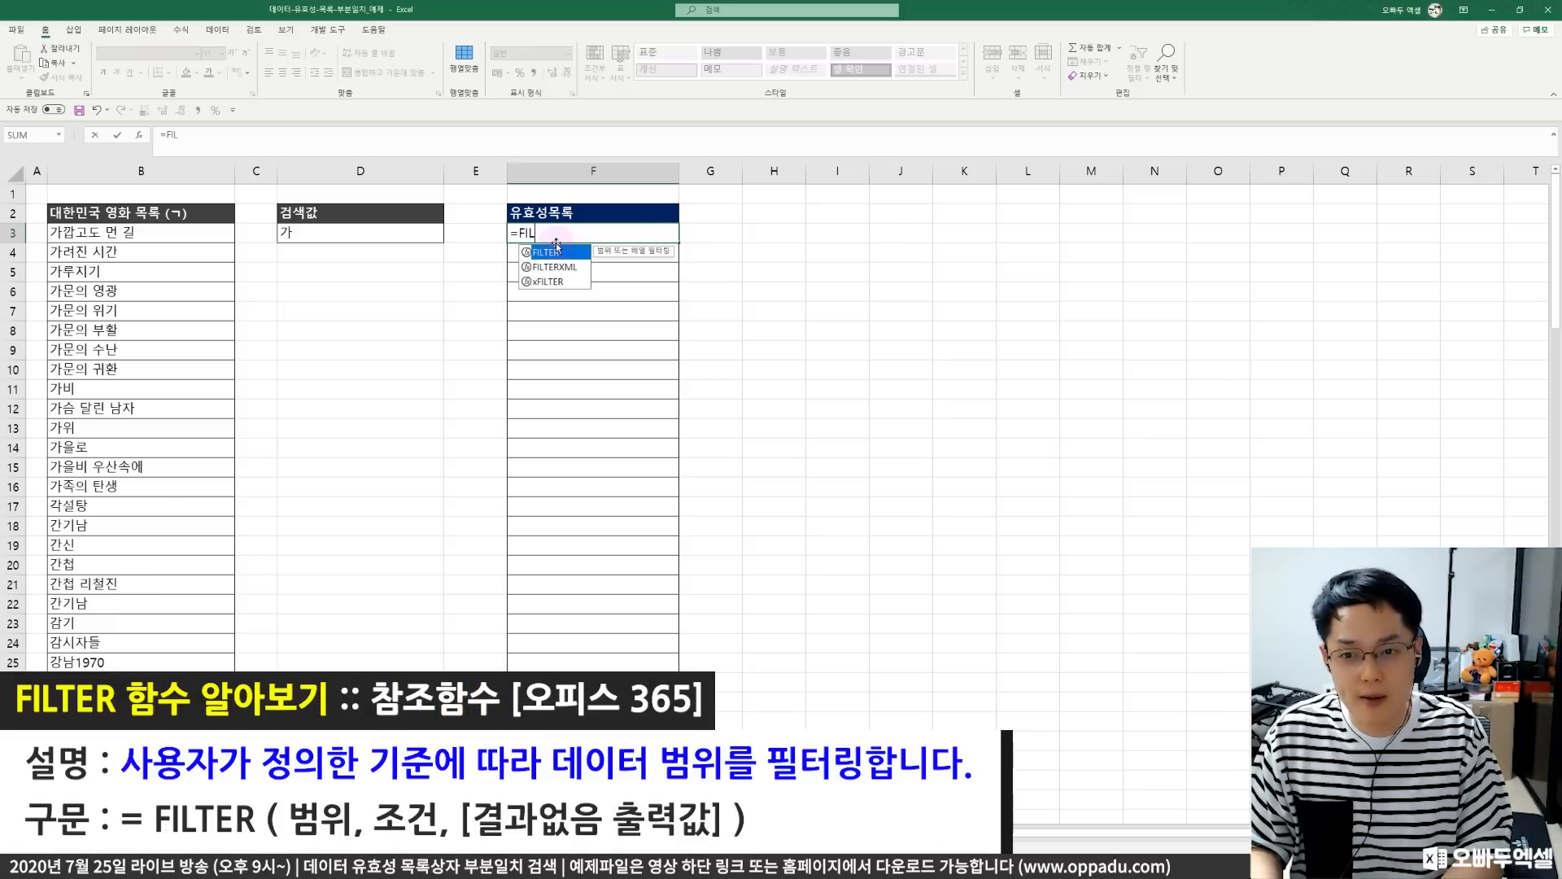
left_click_drag(128, 233, 147, 809)
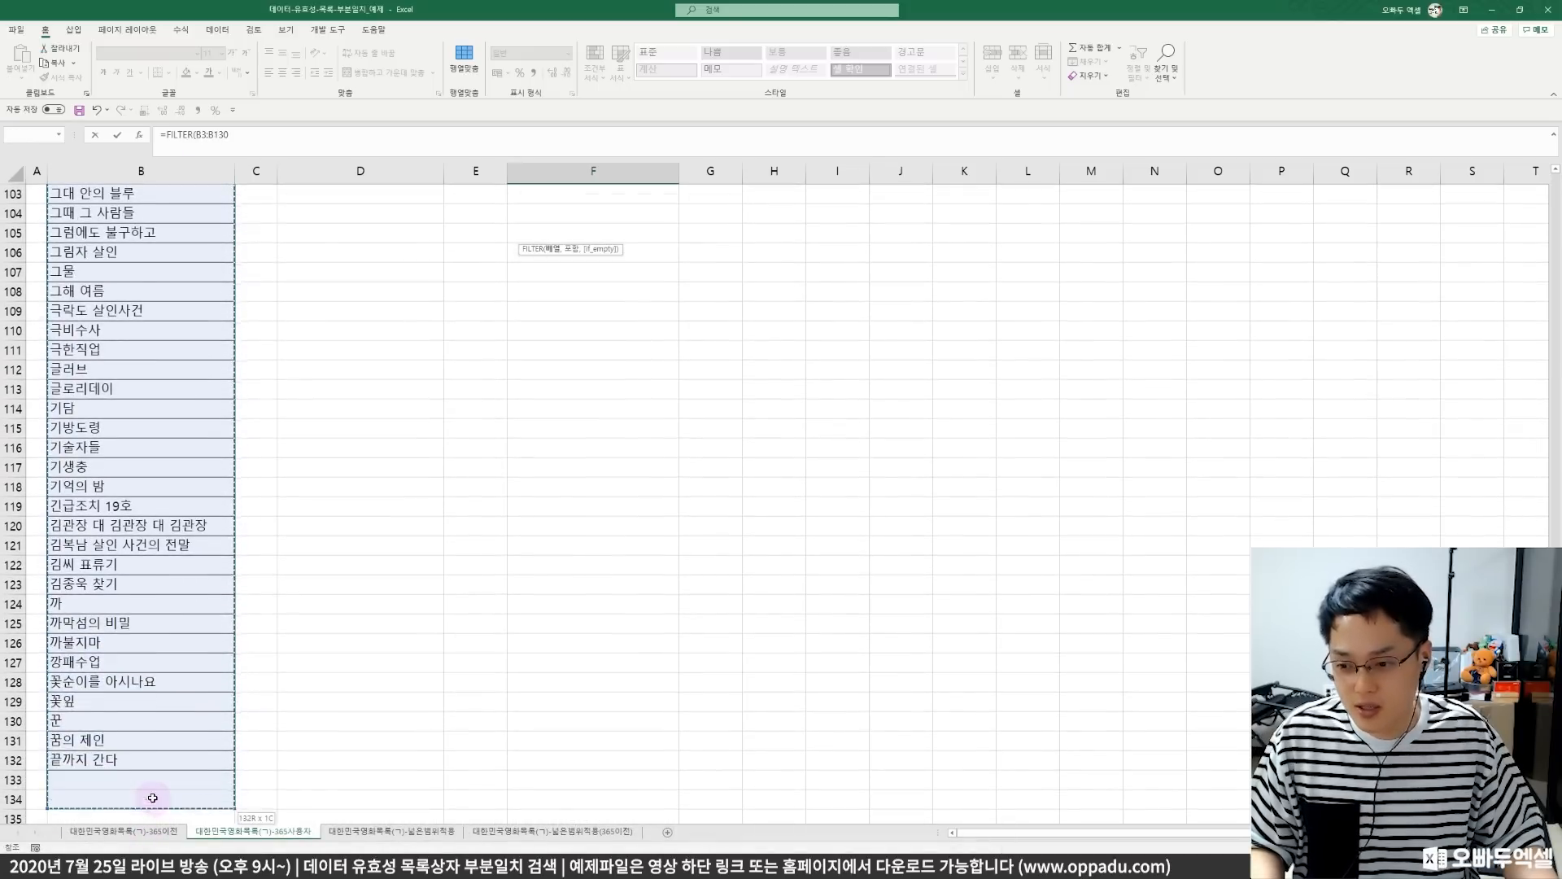
scroll(339, 530, "up", 20)
scroll(418, 385, "up", 11)
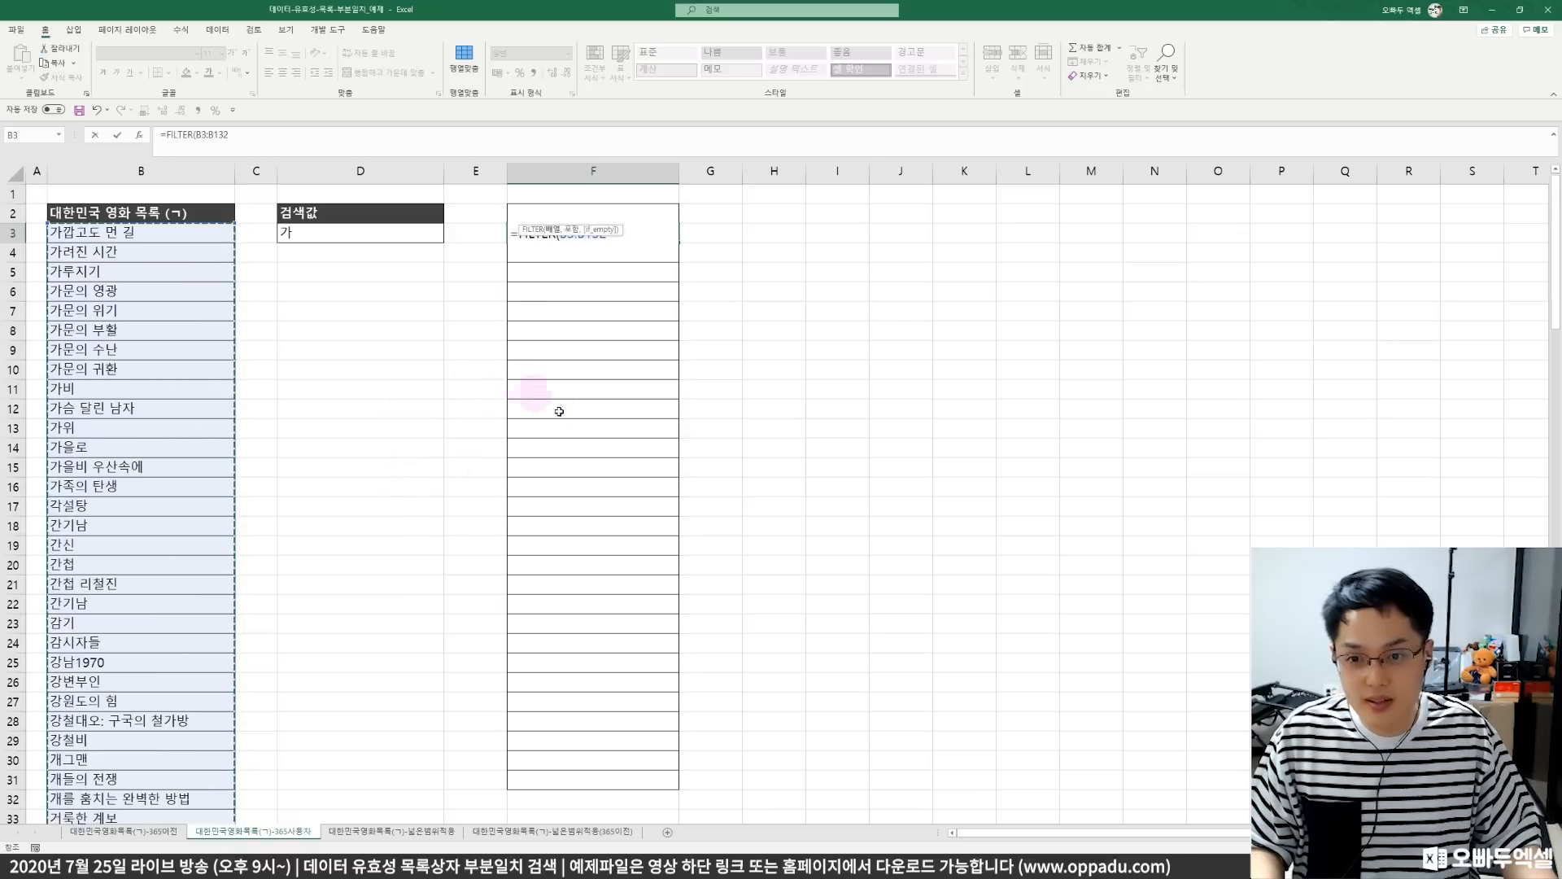
- Add the FILTER condition with ISNUMBER and SEARCH, looking for D3 within B3:B132
type(",I")
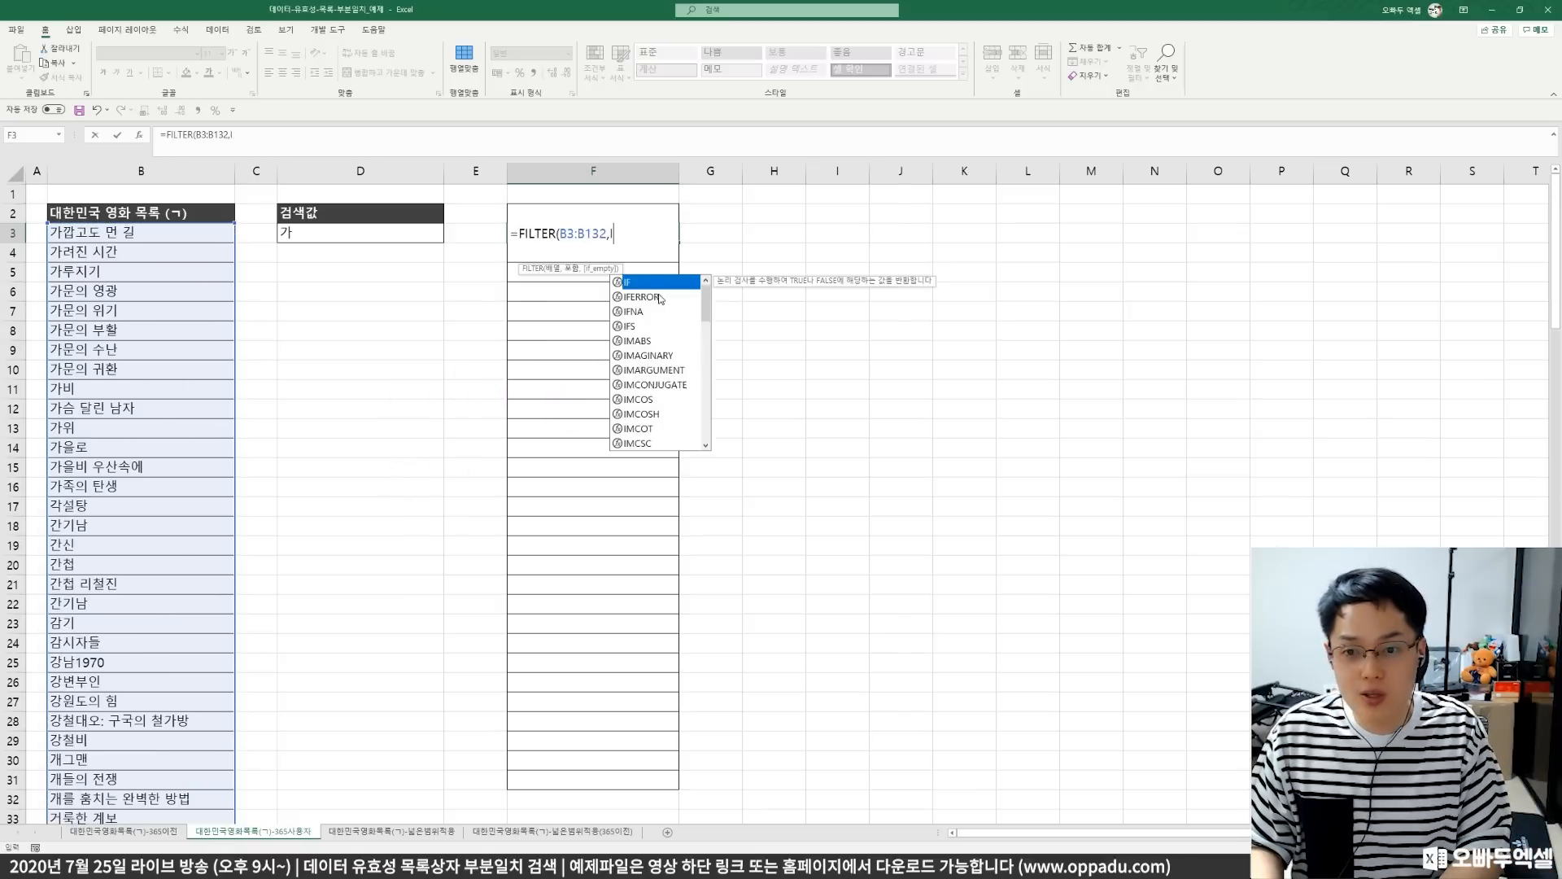
type("SNUMBER(SEARCH(")
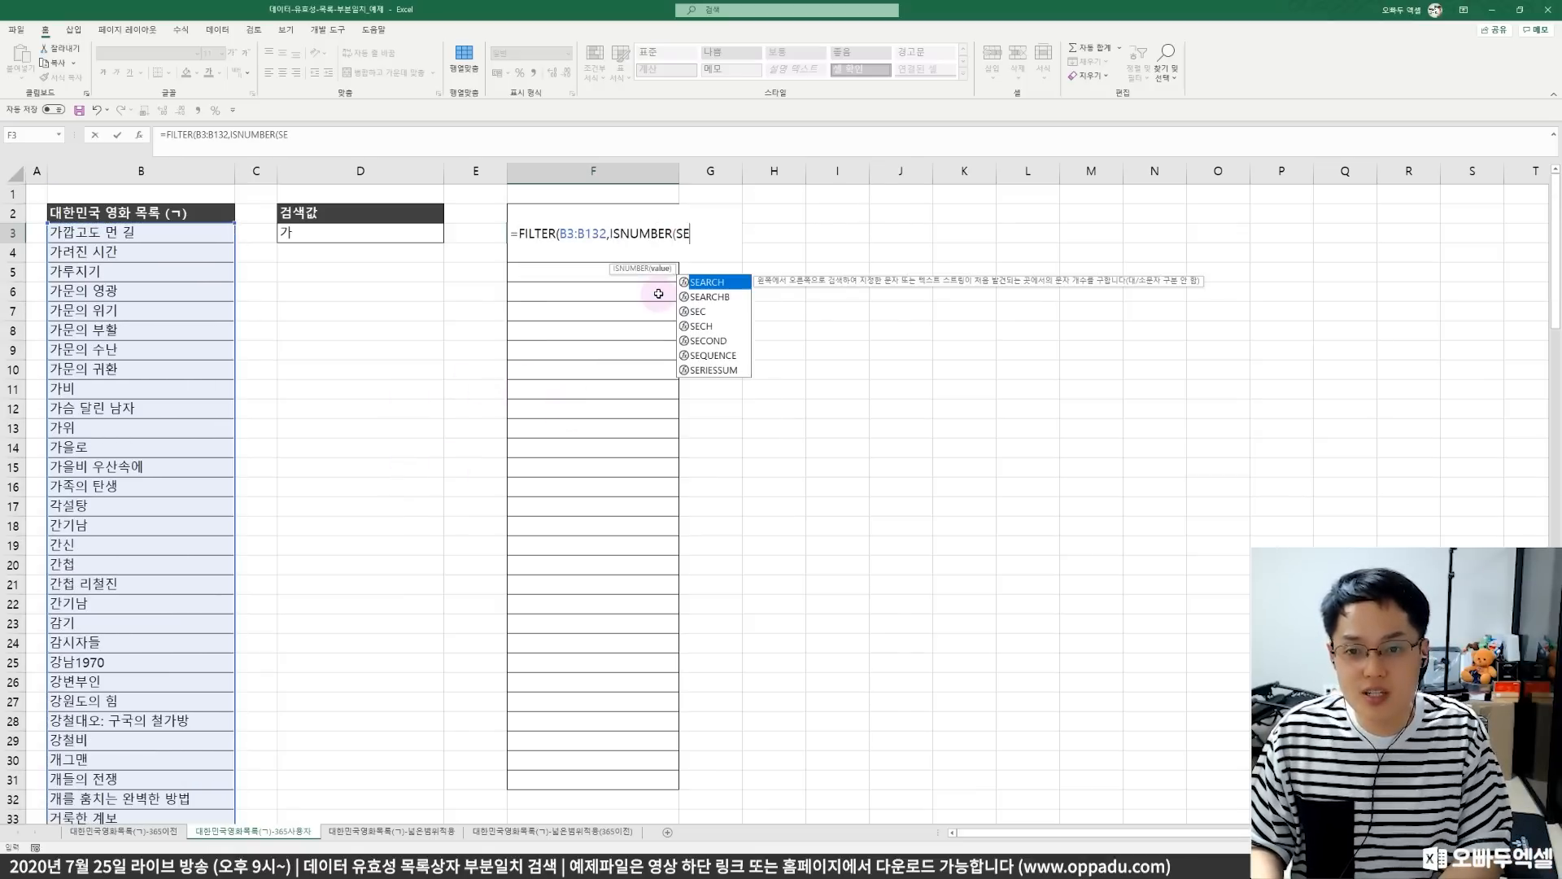
left_click(363, 232)
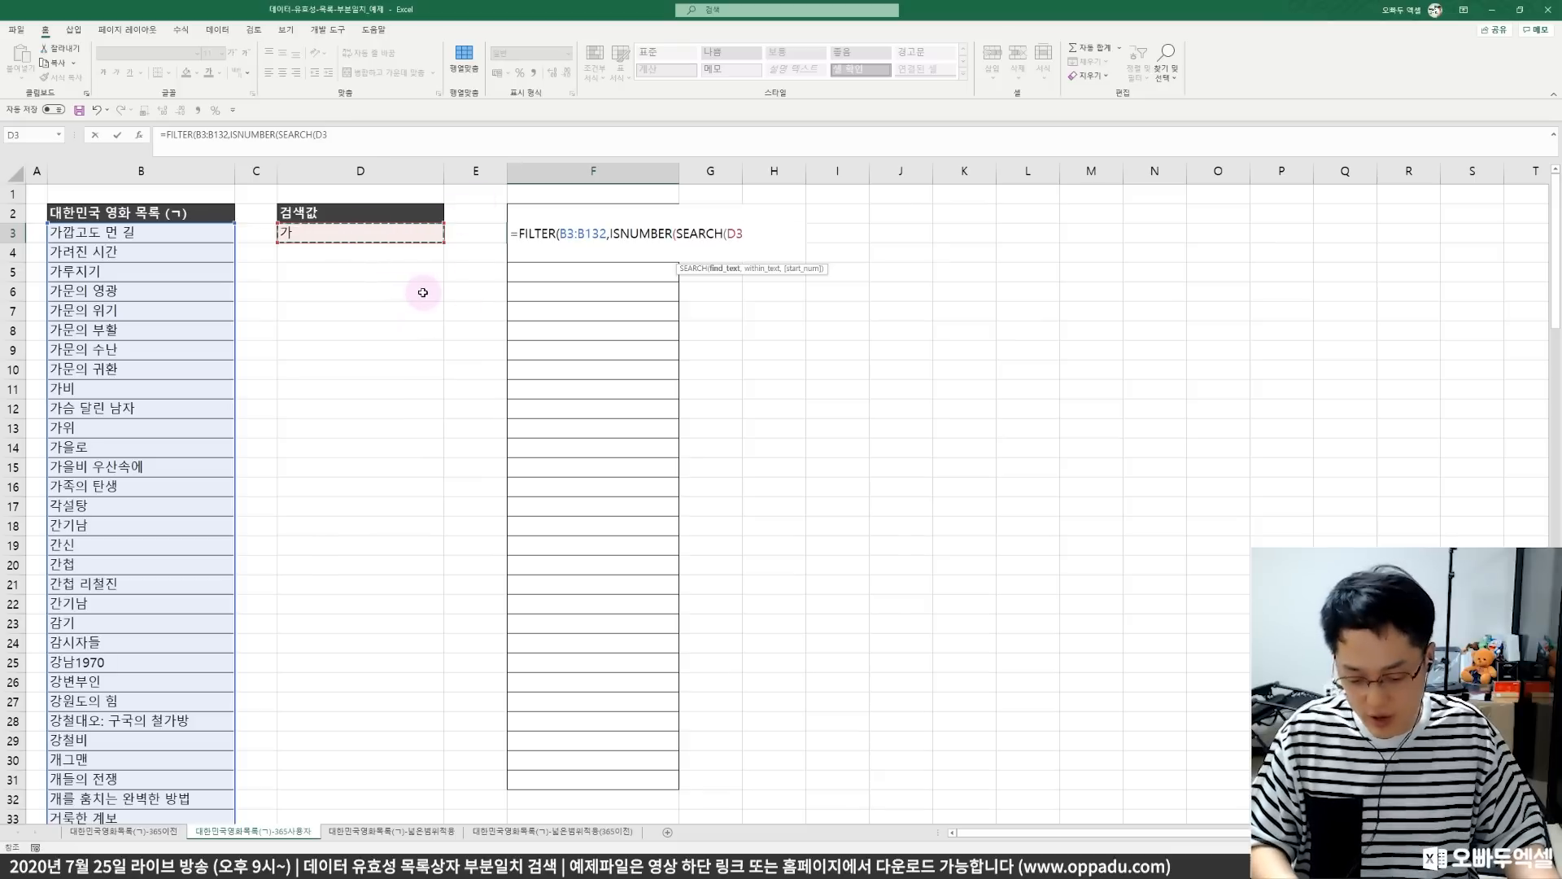
type(",")
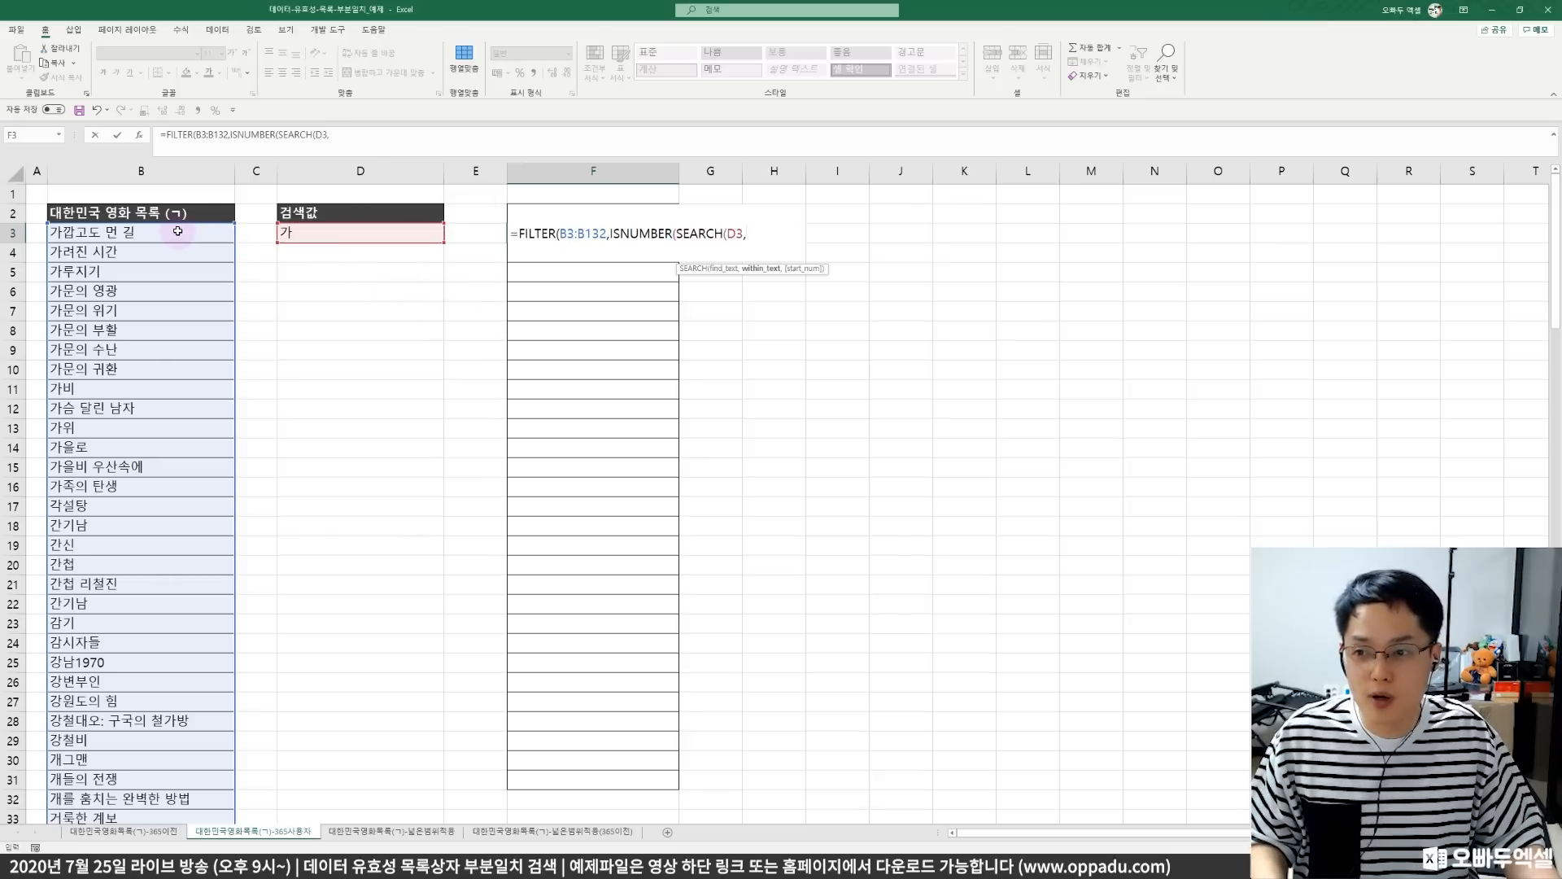
left_click_drag(178, 232, 164, 795)
scroll(407, 516, "up", 20)
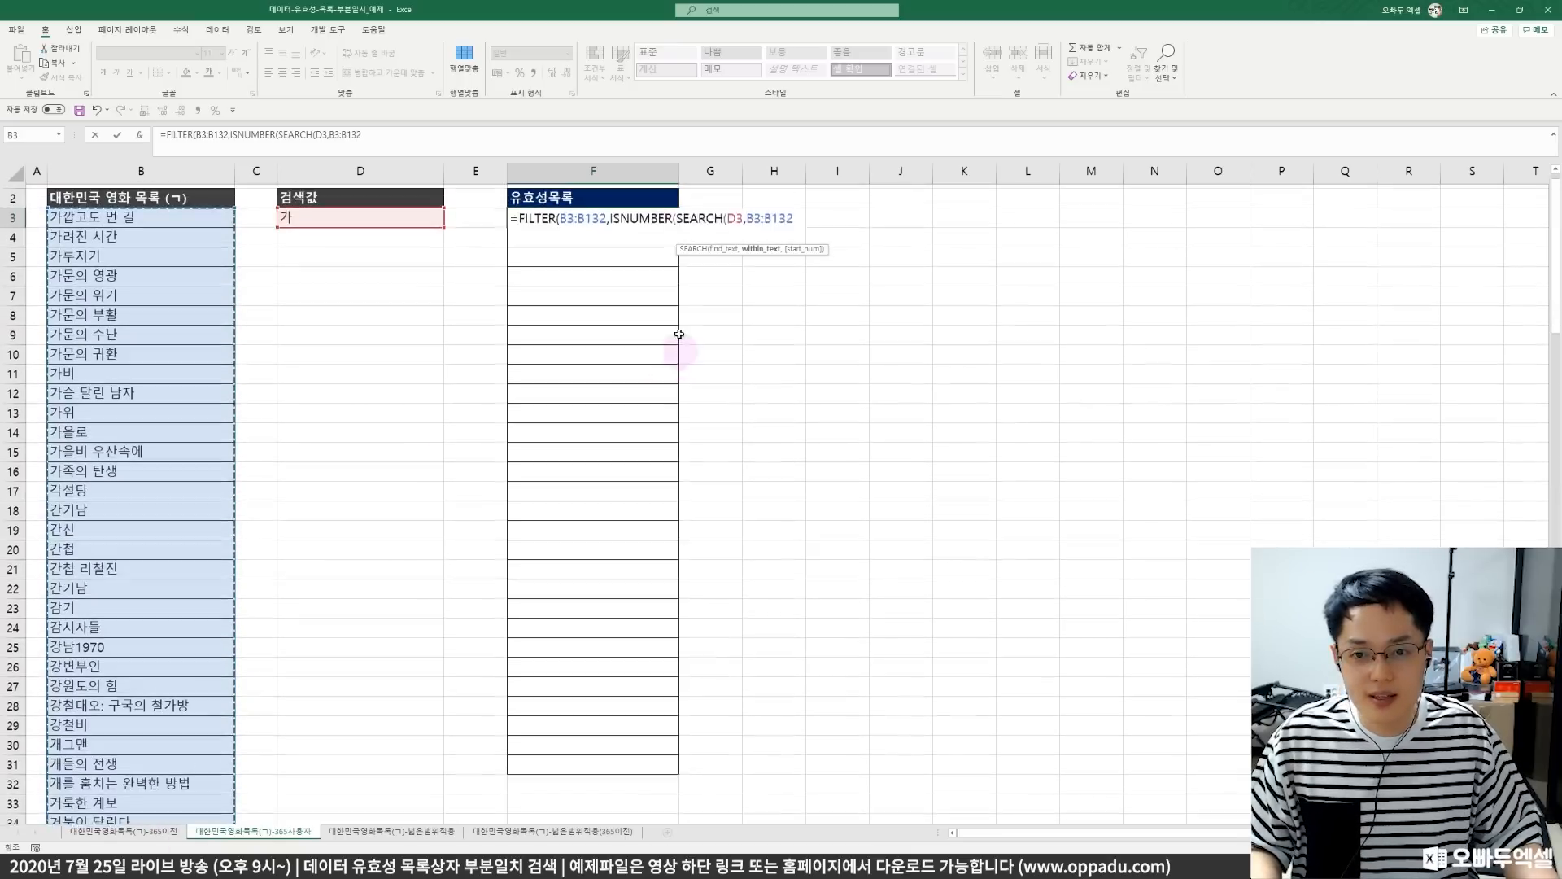
- Complete the partial-match formula in F3 as =FILTER(B3:B132,ISNUMBER(SEARCH(D3,B3:B132)))
scroll(680, 333, "up", 1)
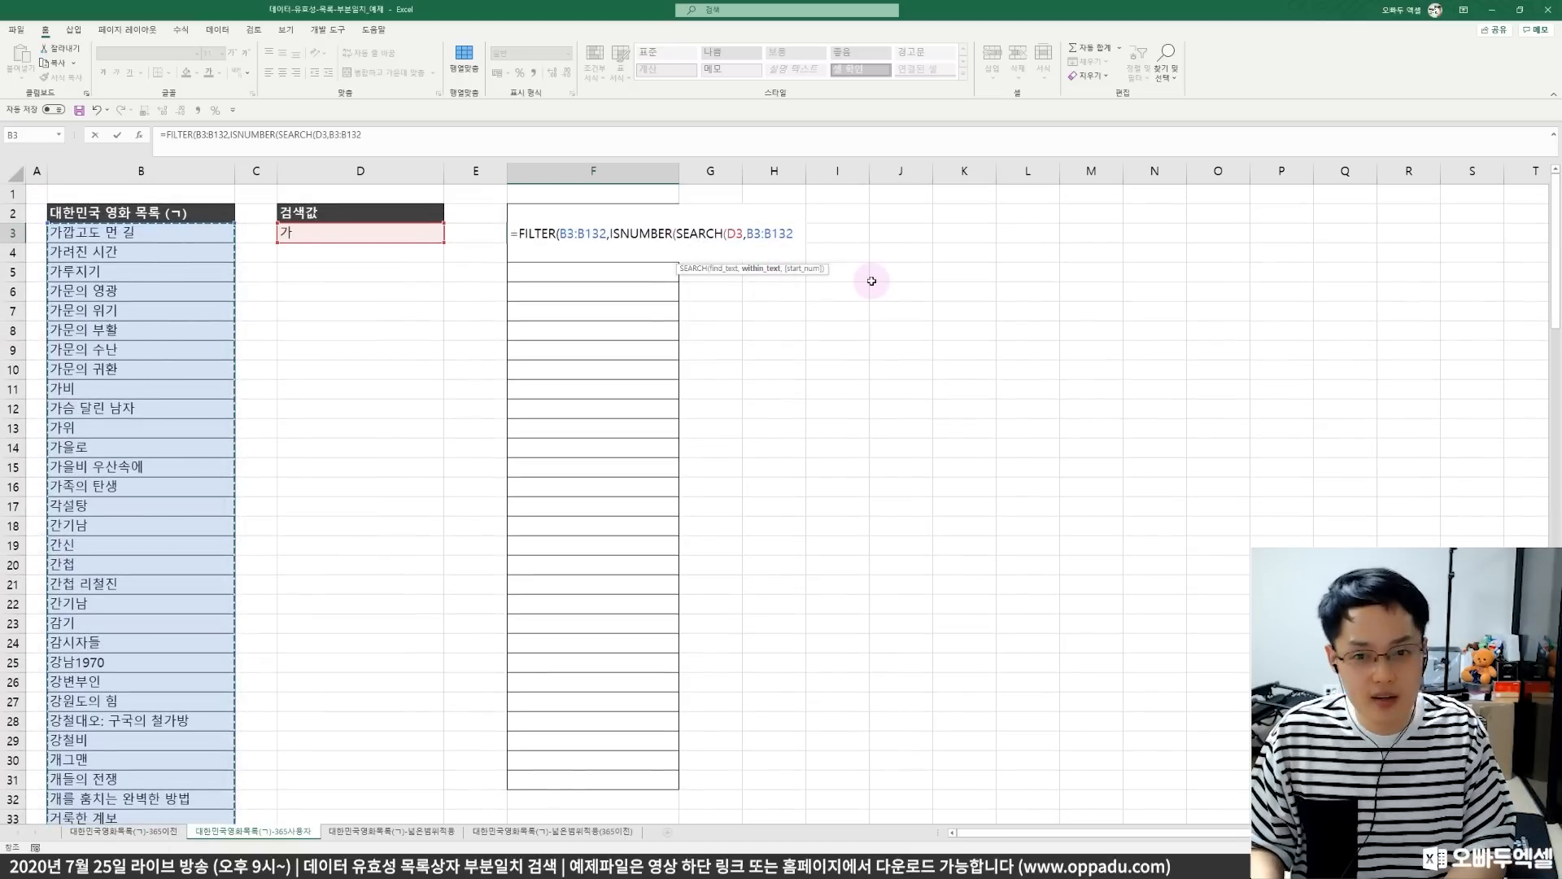
type(")))")
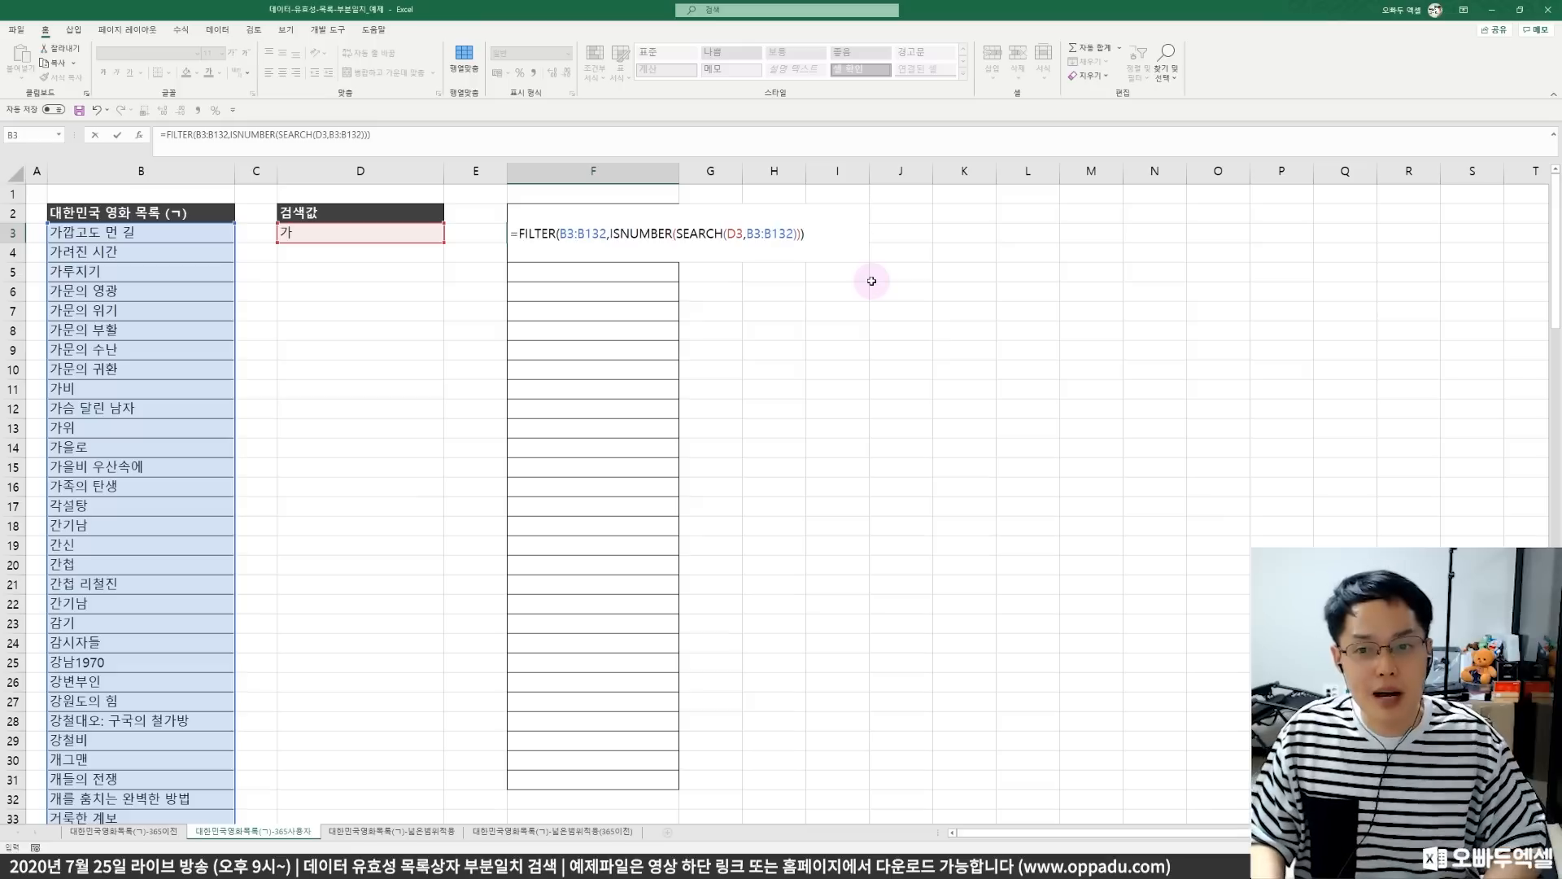
key("ctrl+Return")
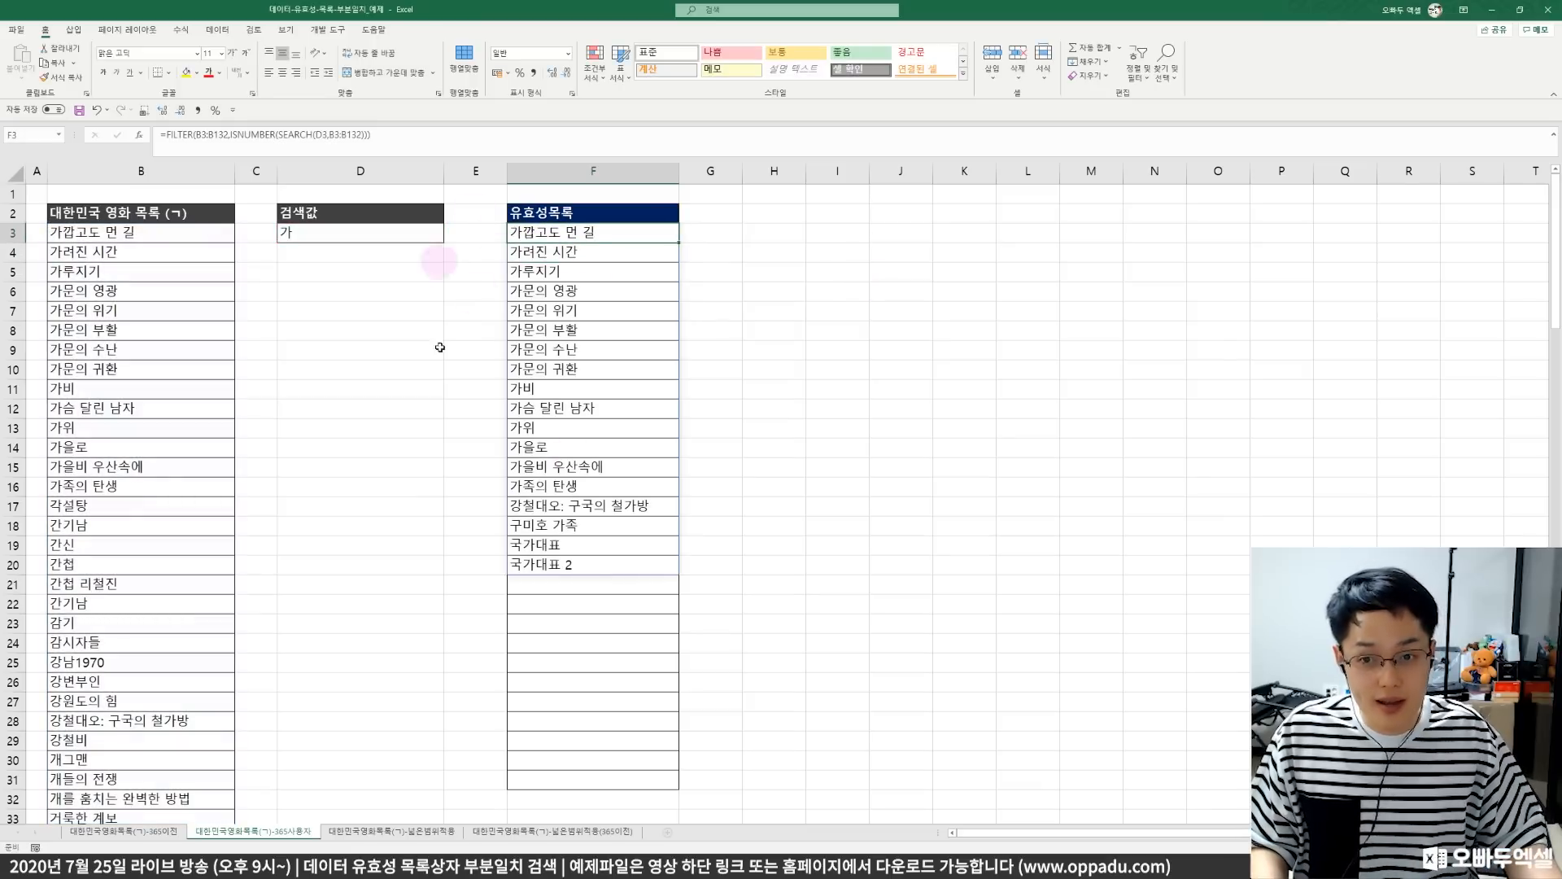
- Compare the 유효성목록 formulas on the 대한민국영화목록(ㄱ)-365이전 sheet with the single FILTER formula on the 365사용자 sheet
left_click(123, 831)
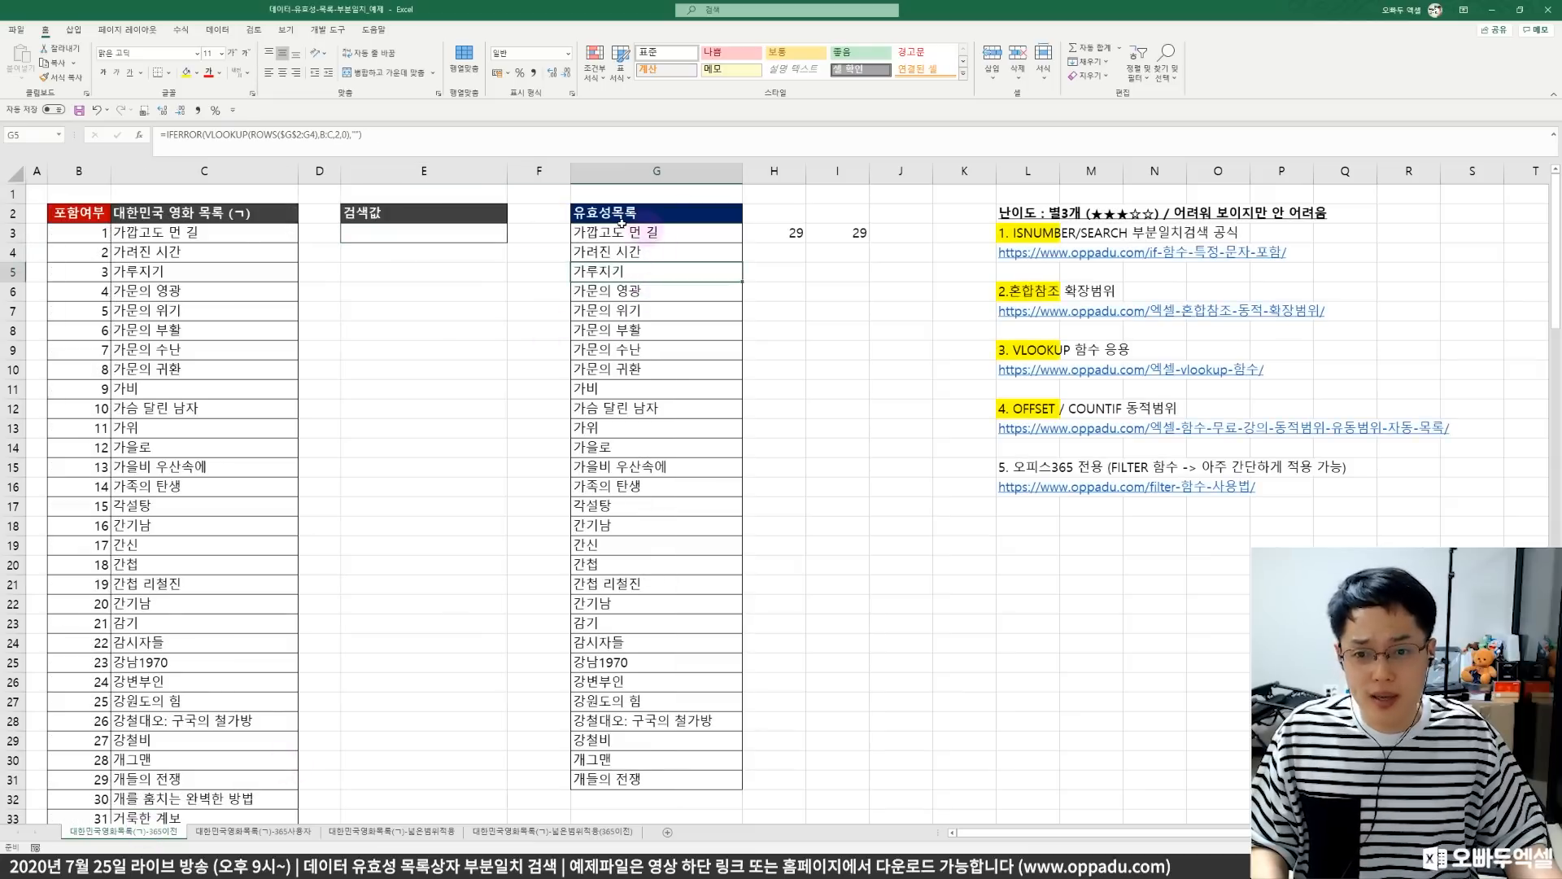
left_click_drag(602, 234, 606, 275)
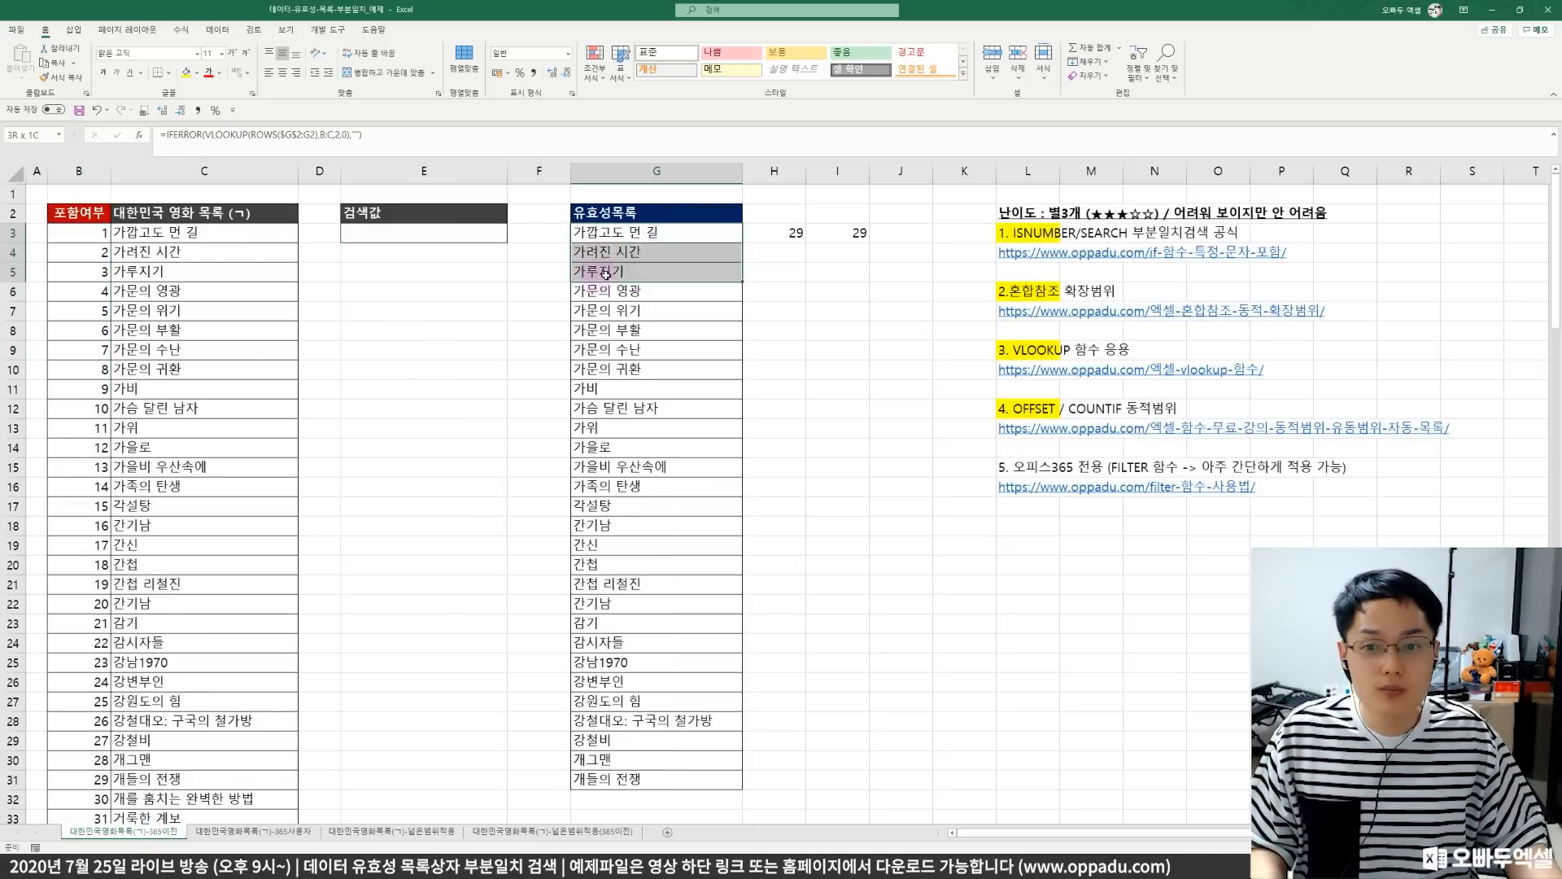
left_click(761, 234)
left_click(636, 232)
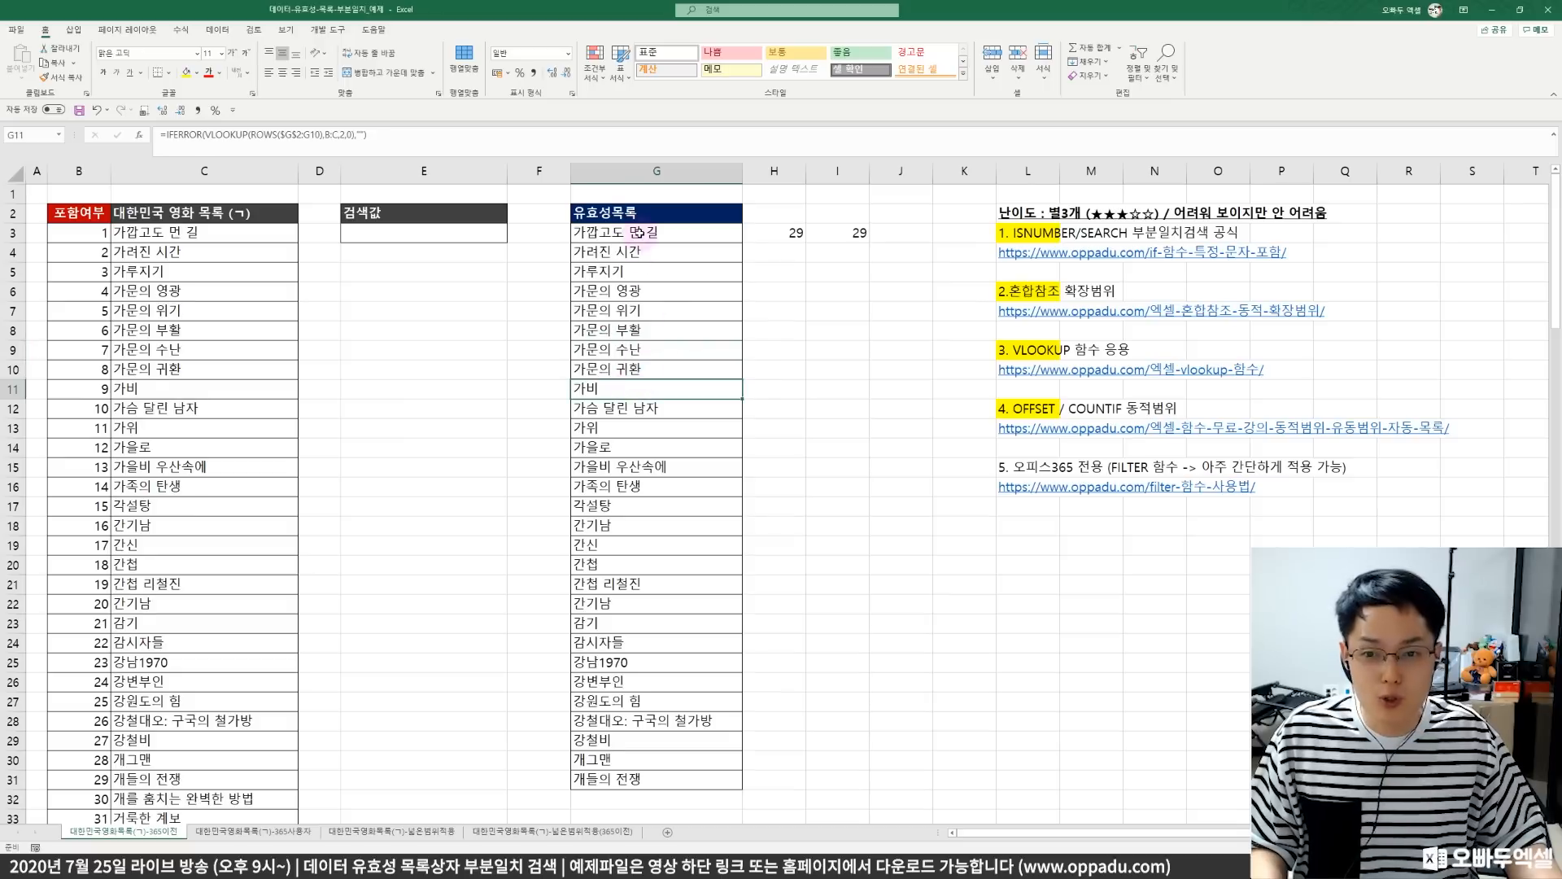
left_click_drag(639, 235, 632, 314)
left_click(631, 385)
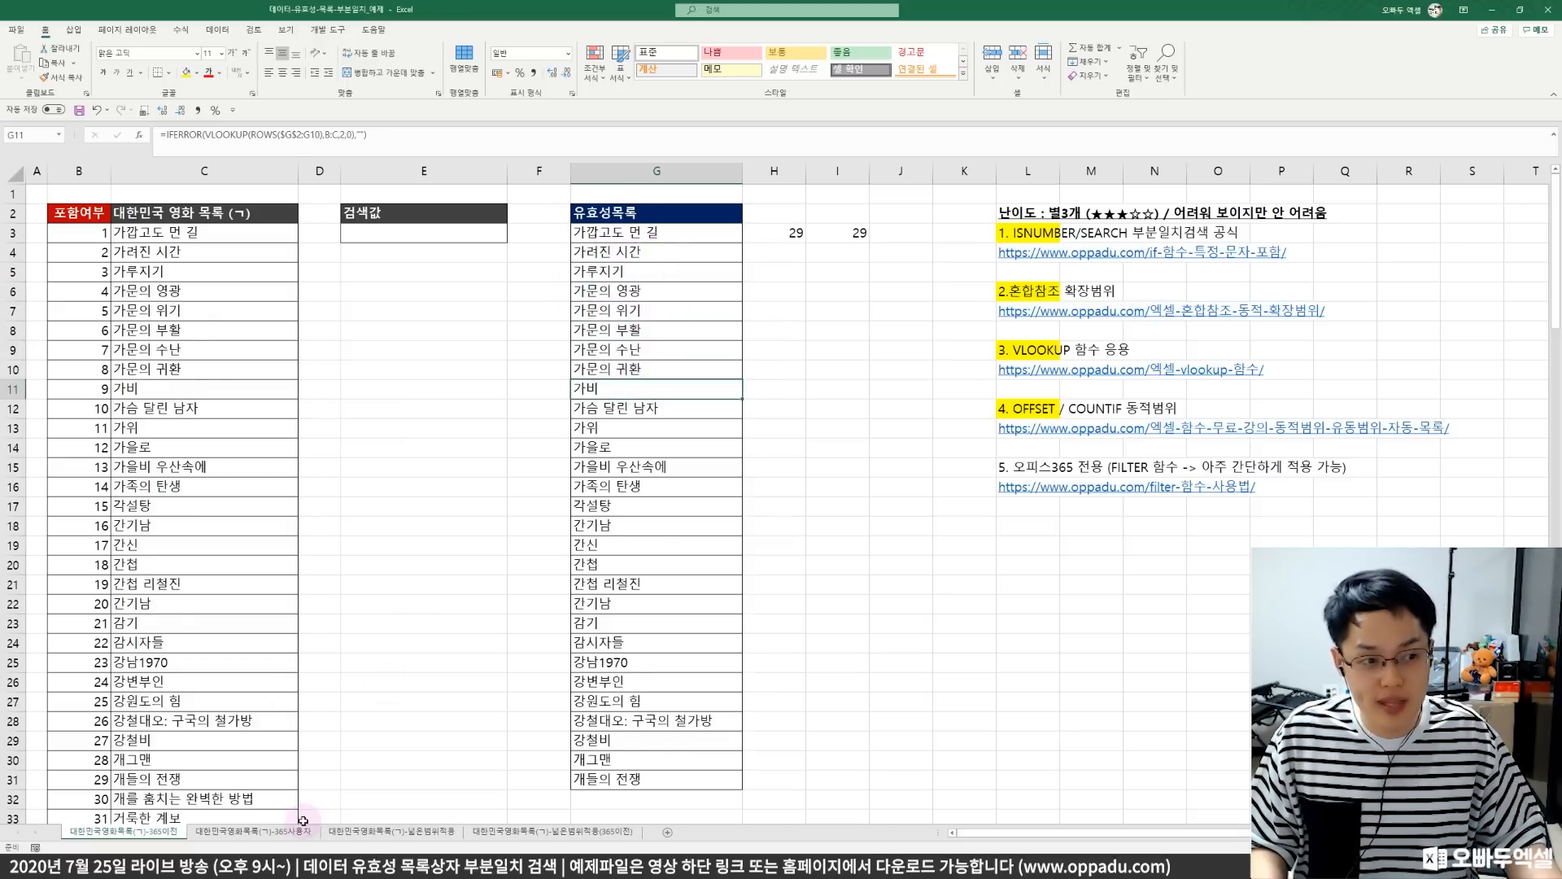
left_click(238, 831)
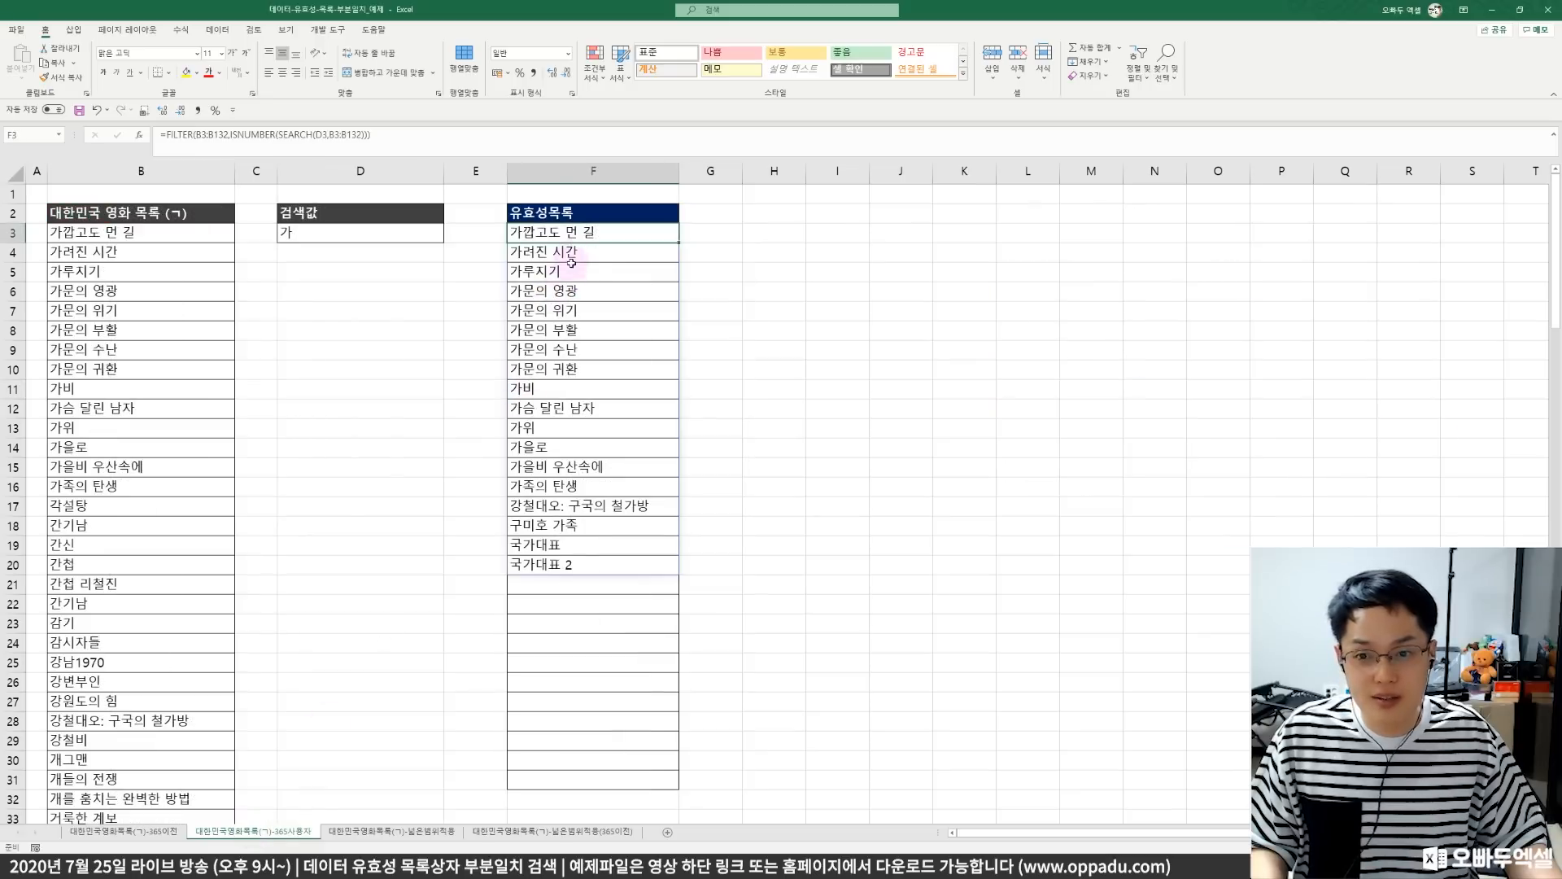
left_click(259, 135)
key("Escape")
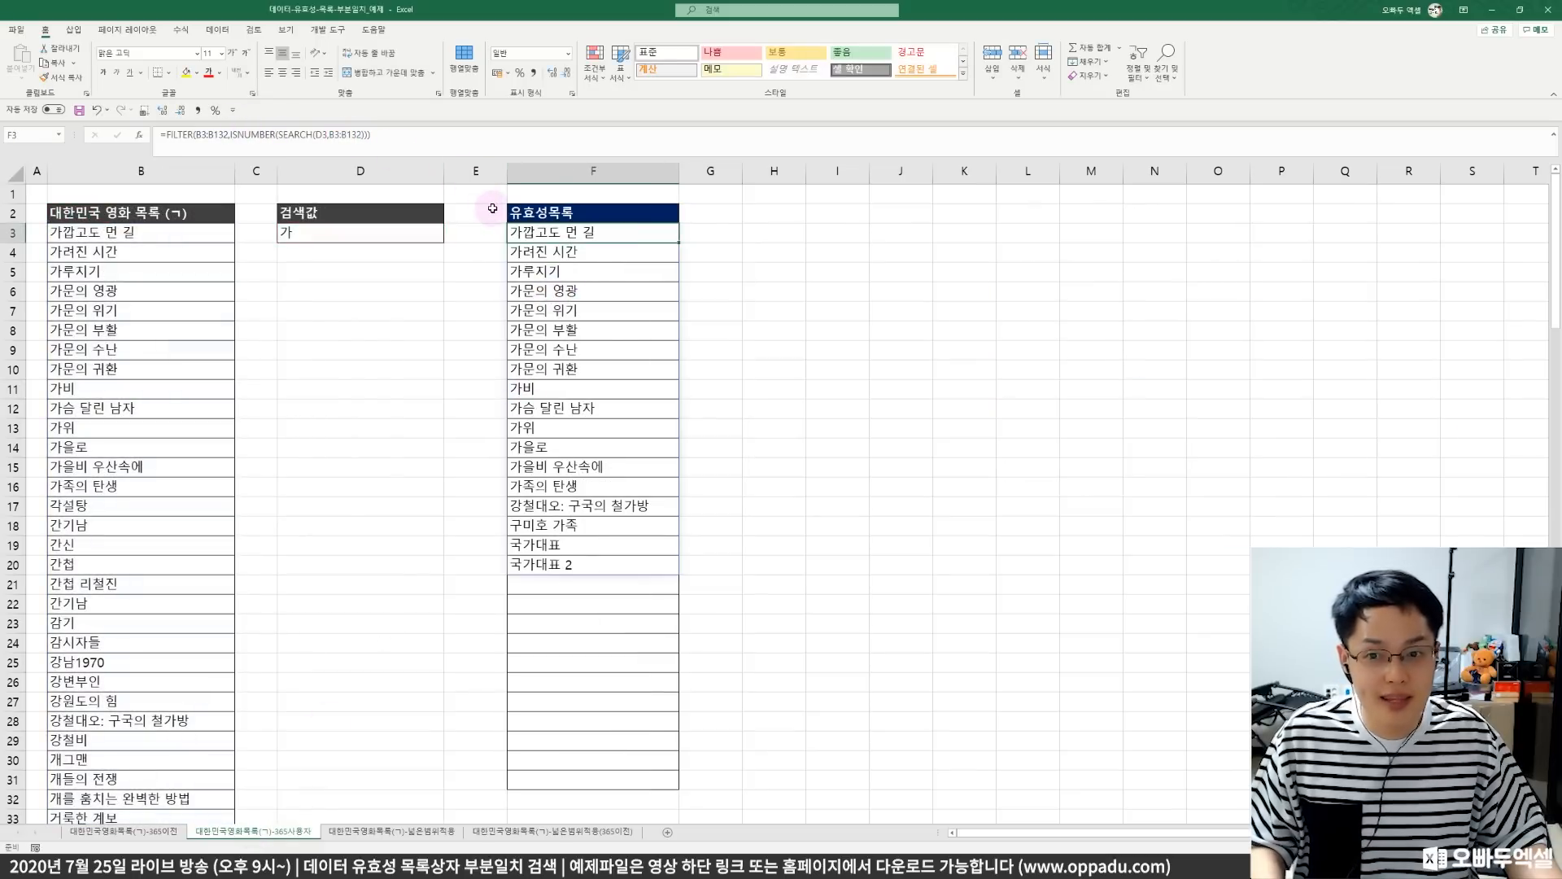
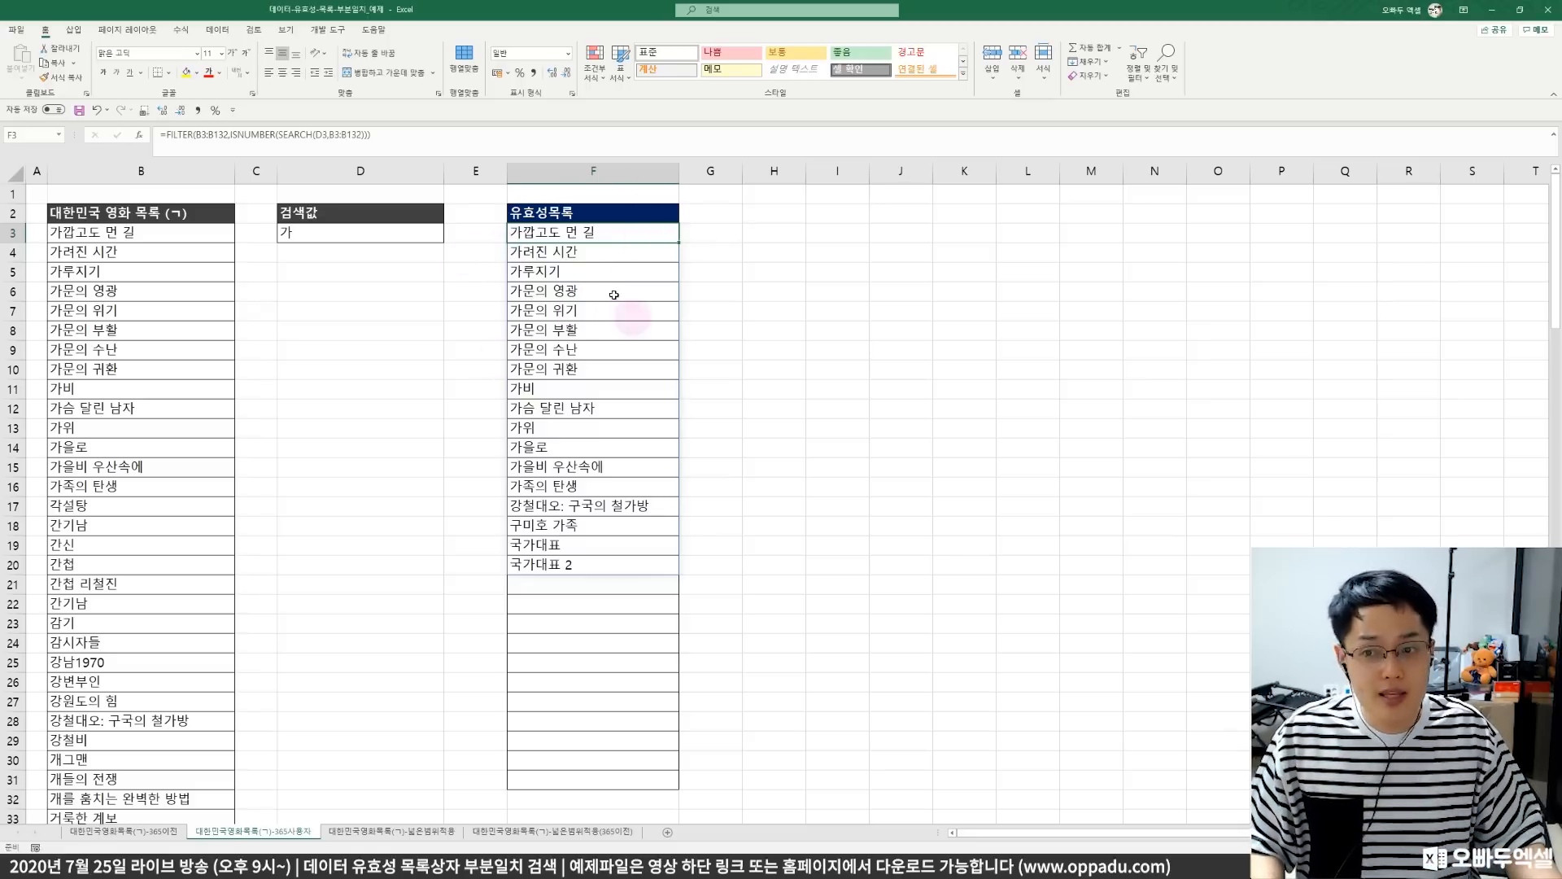
- Wrap the FILTER formula in F3 in SORT with sort order -1 to sort the list descending
left_click(166, 136)
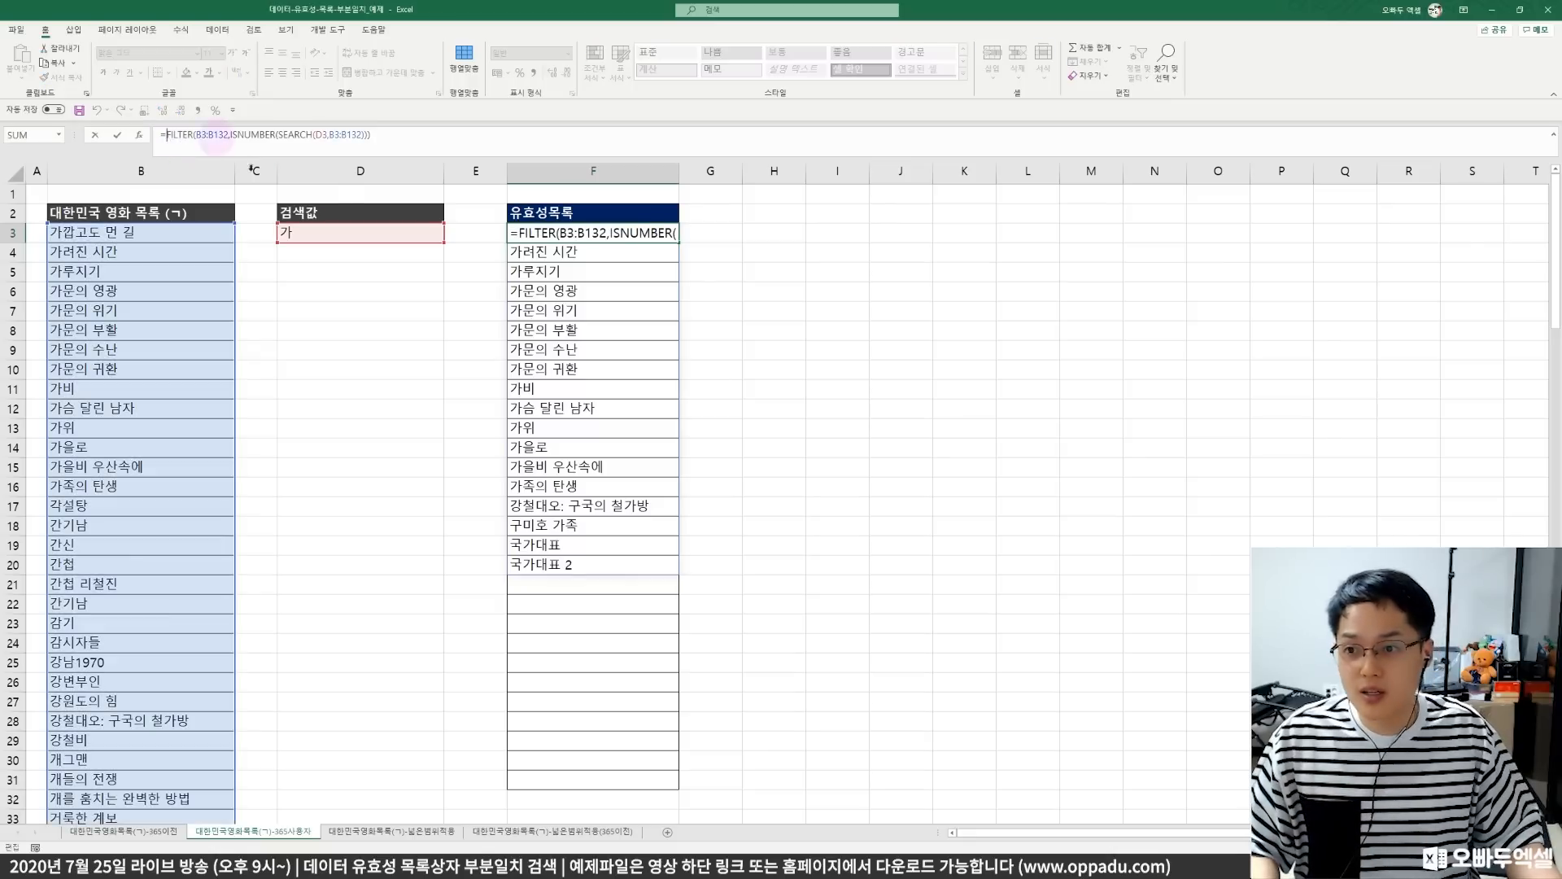
type("SORT(")
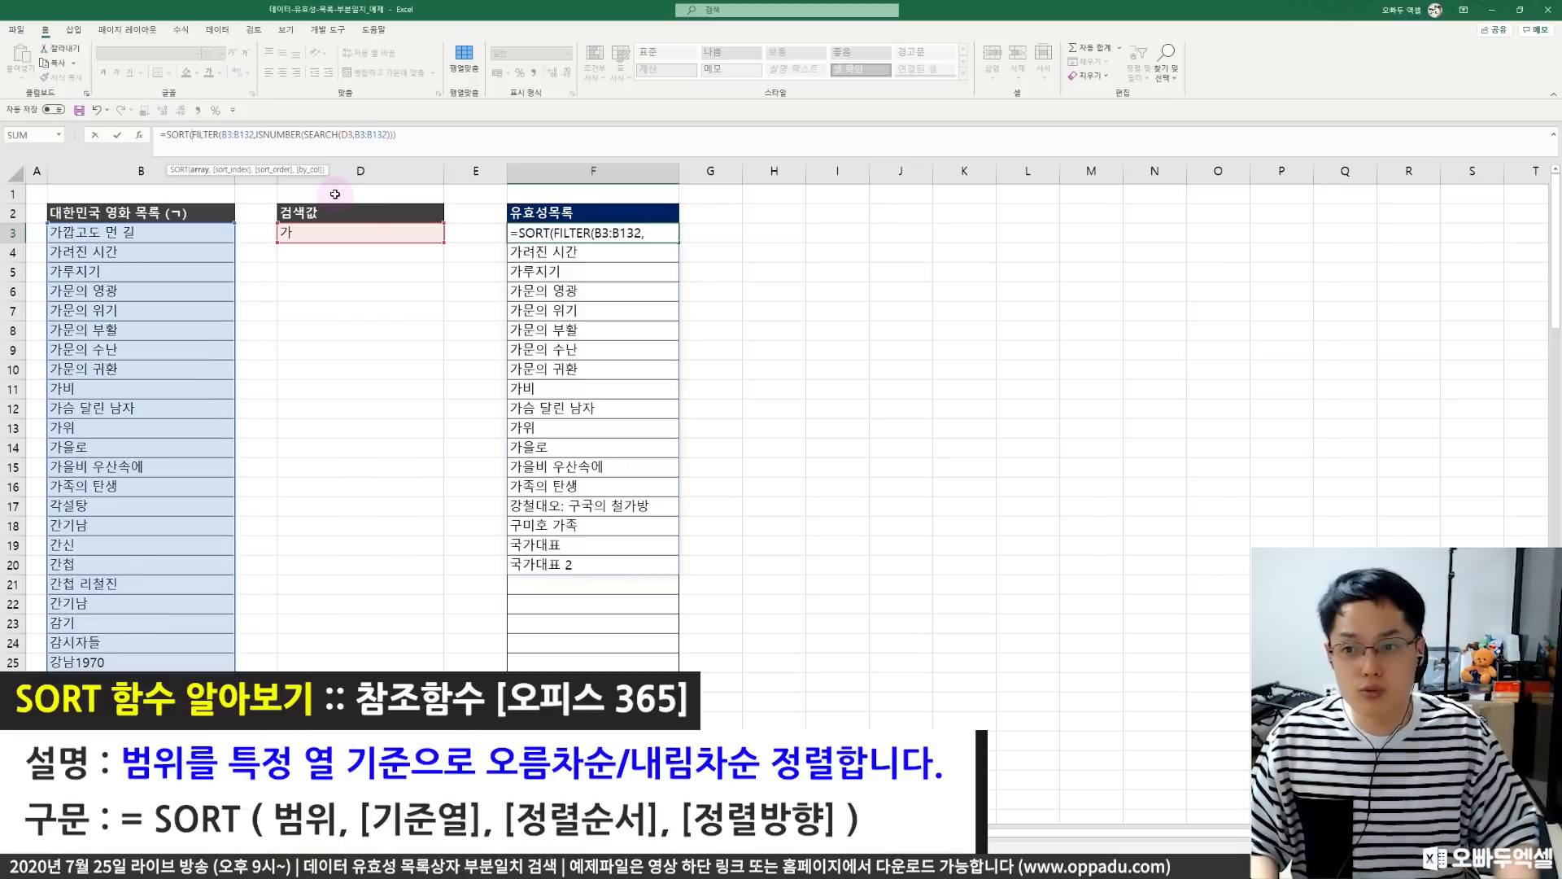
key("End")
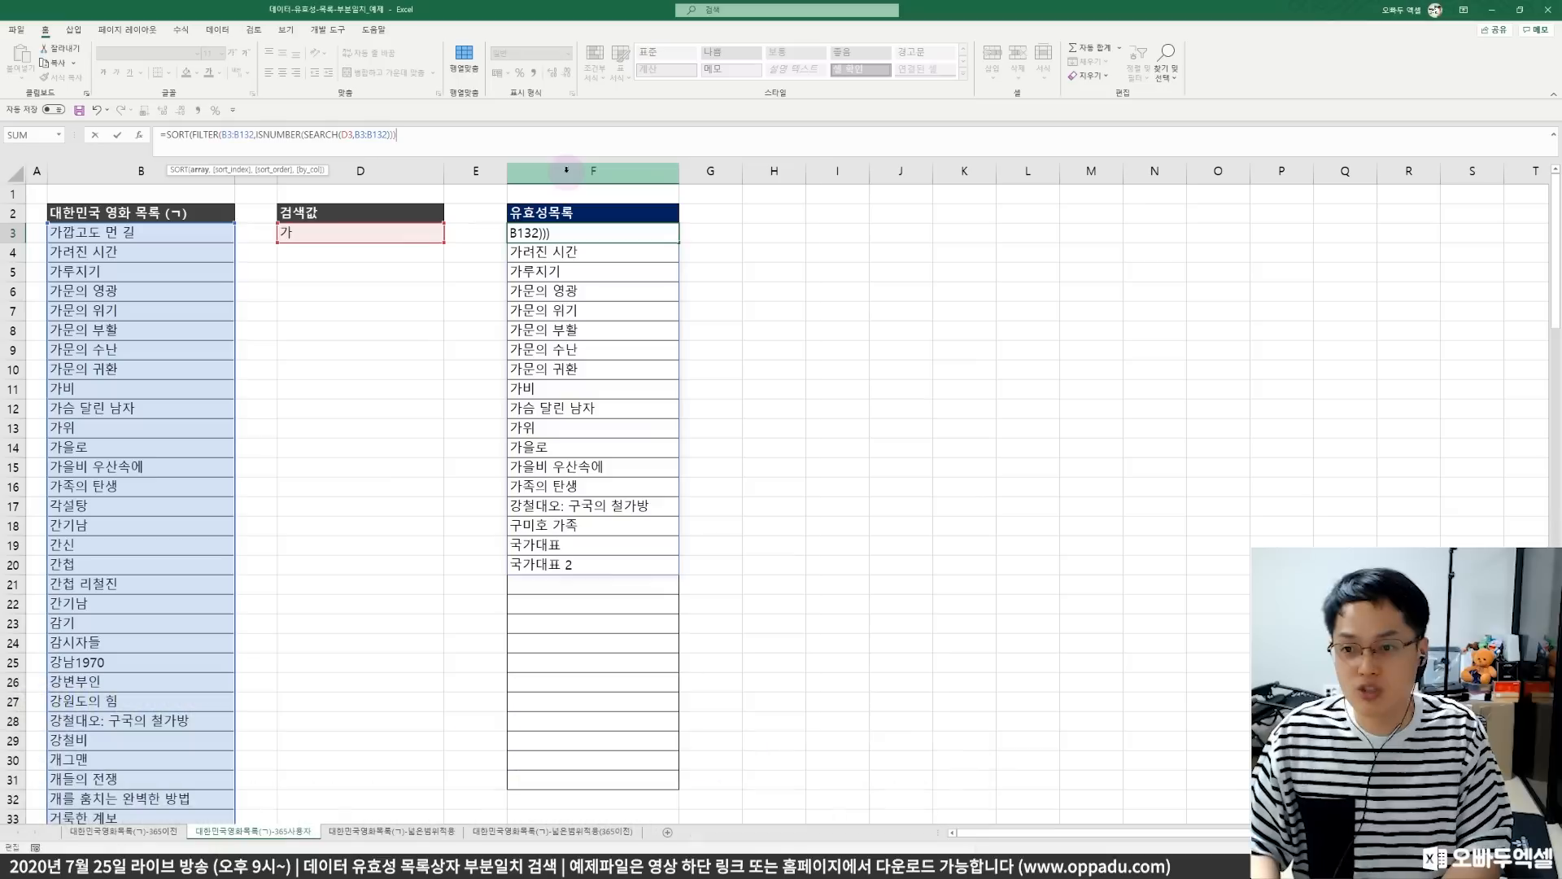
type(",,- ")
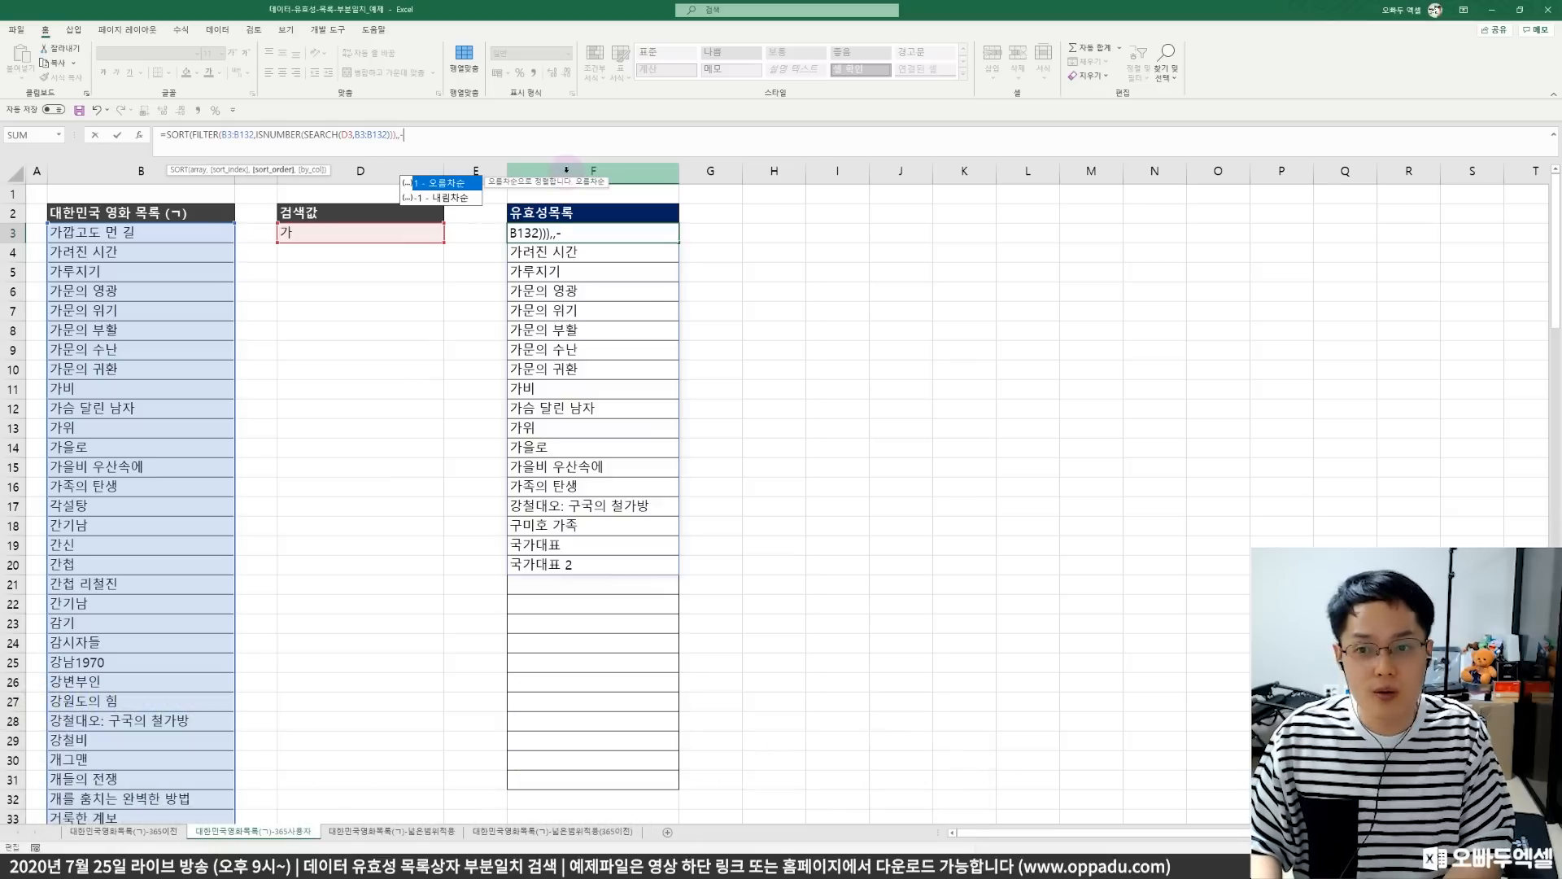
type(")")
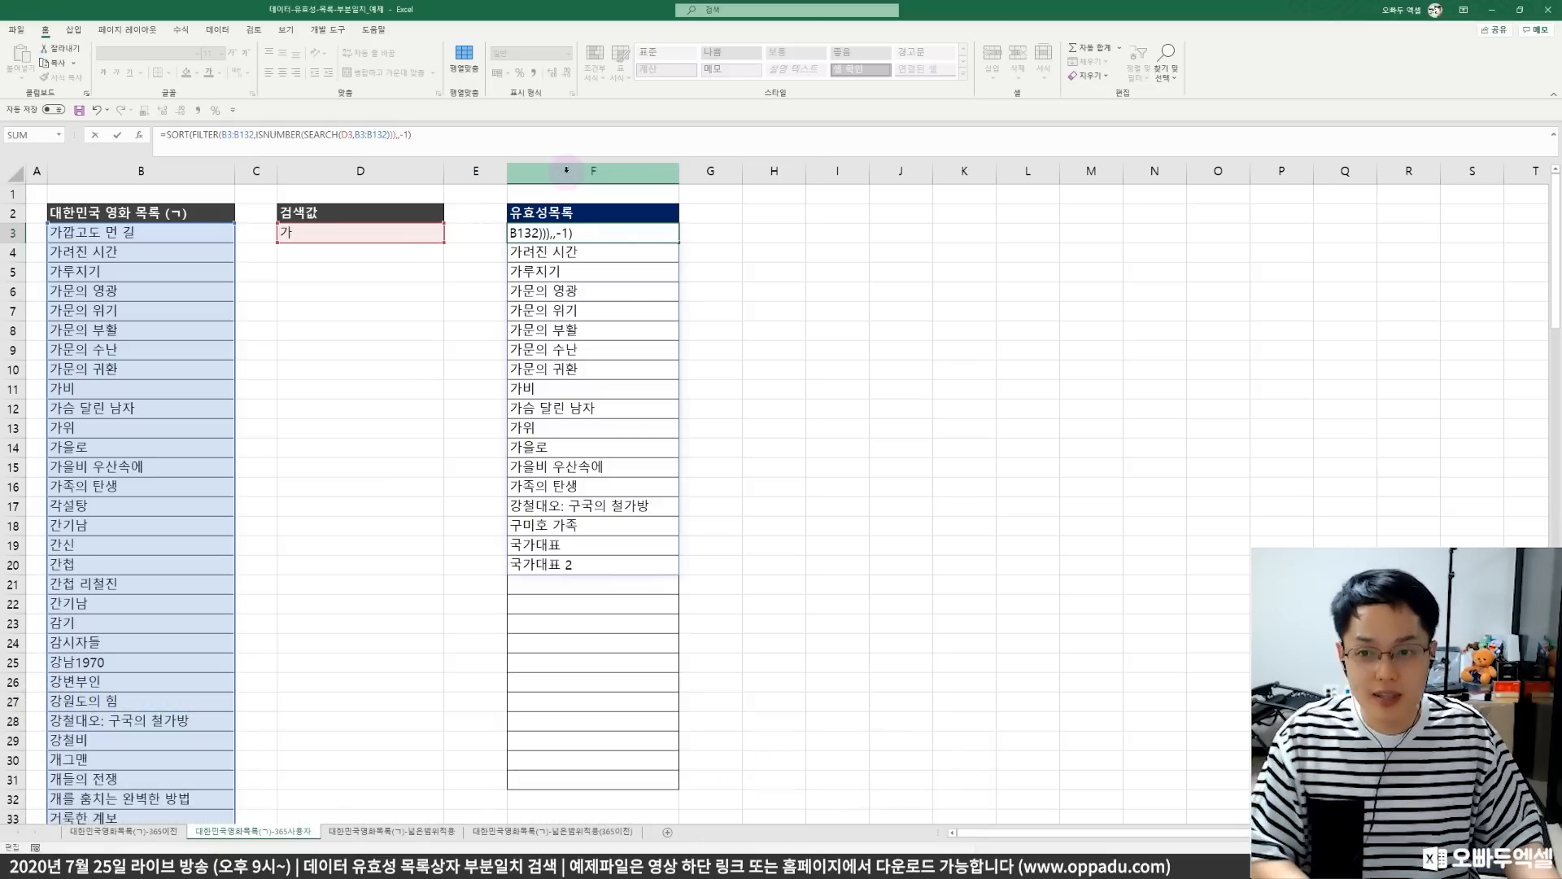
key("Return")
left_click(575, 390)
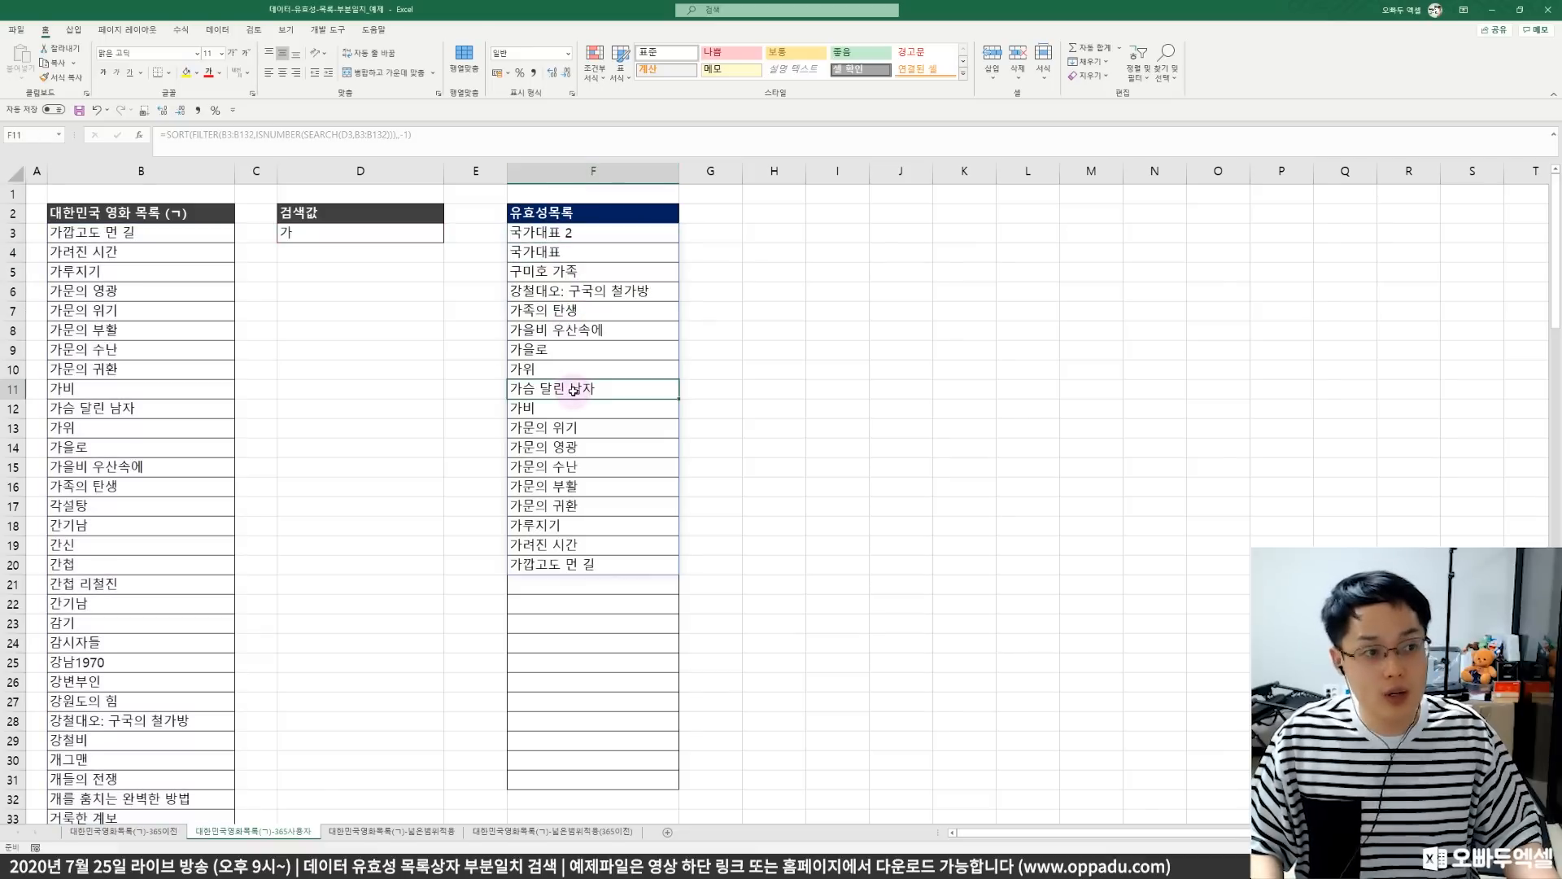
- Wrap the SORT formula in F3 in UNIQUE to return only distinct movie titles
left_click(539, 234)
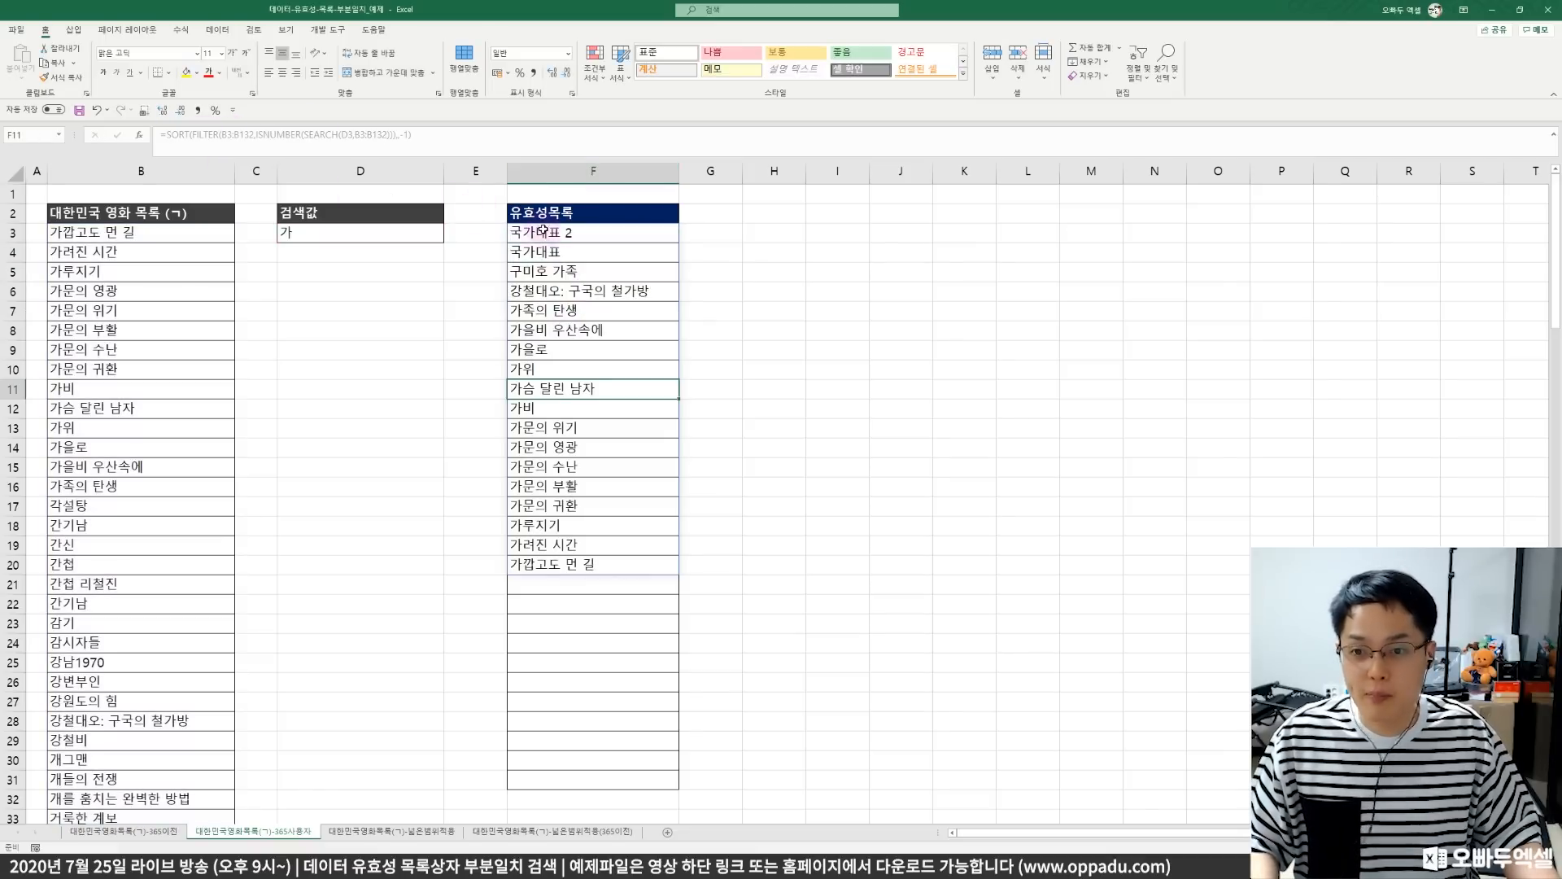
left_click(168, 134)
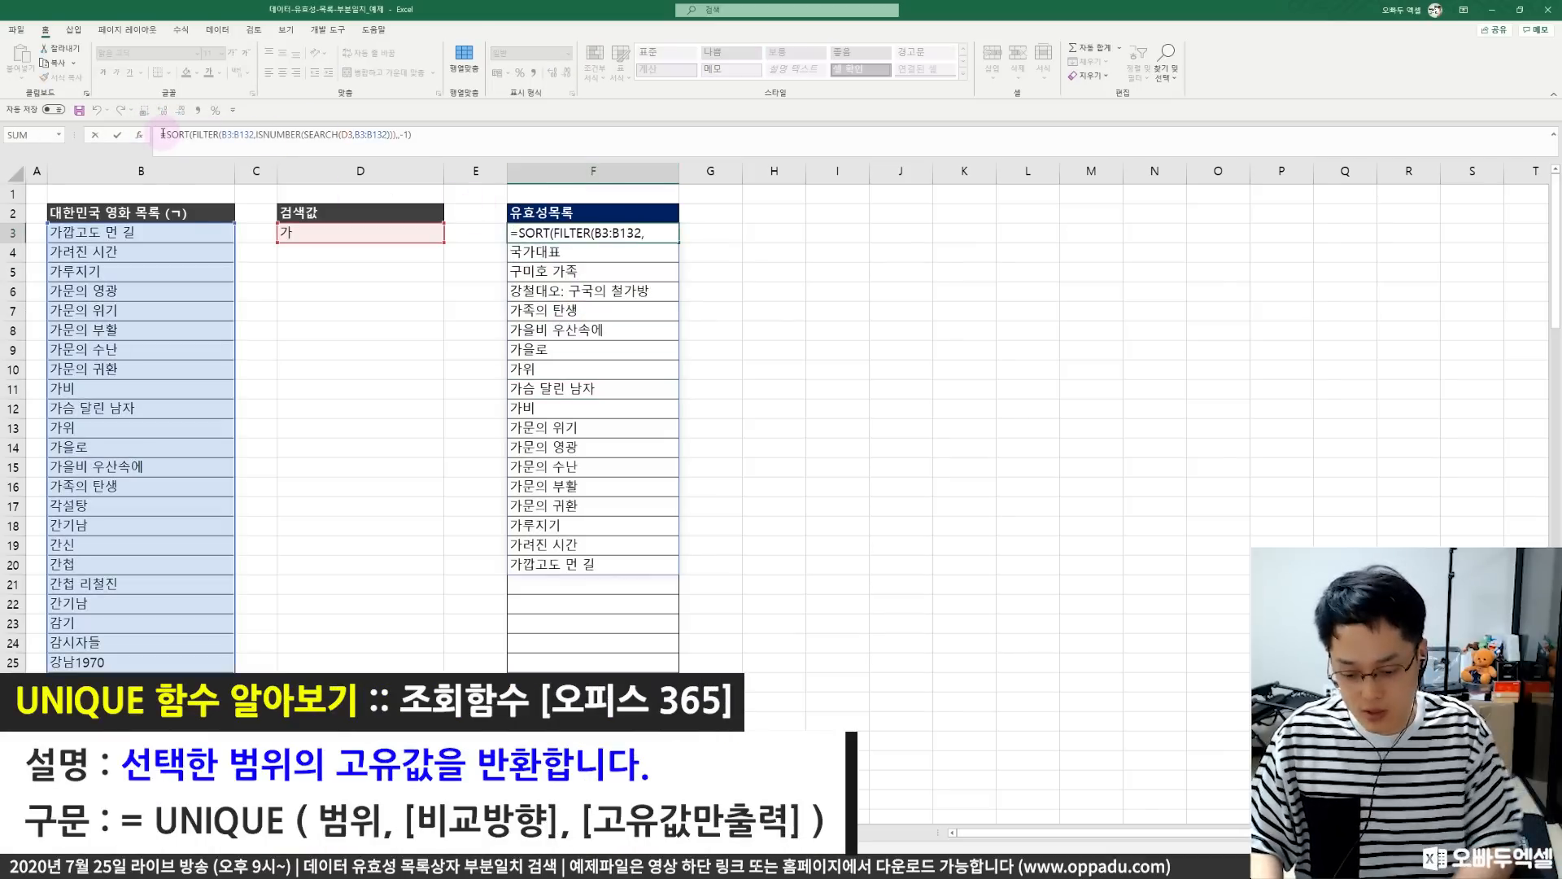
type("UNIQUE")
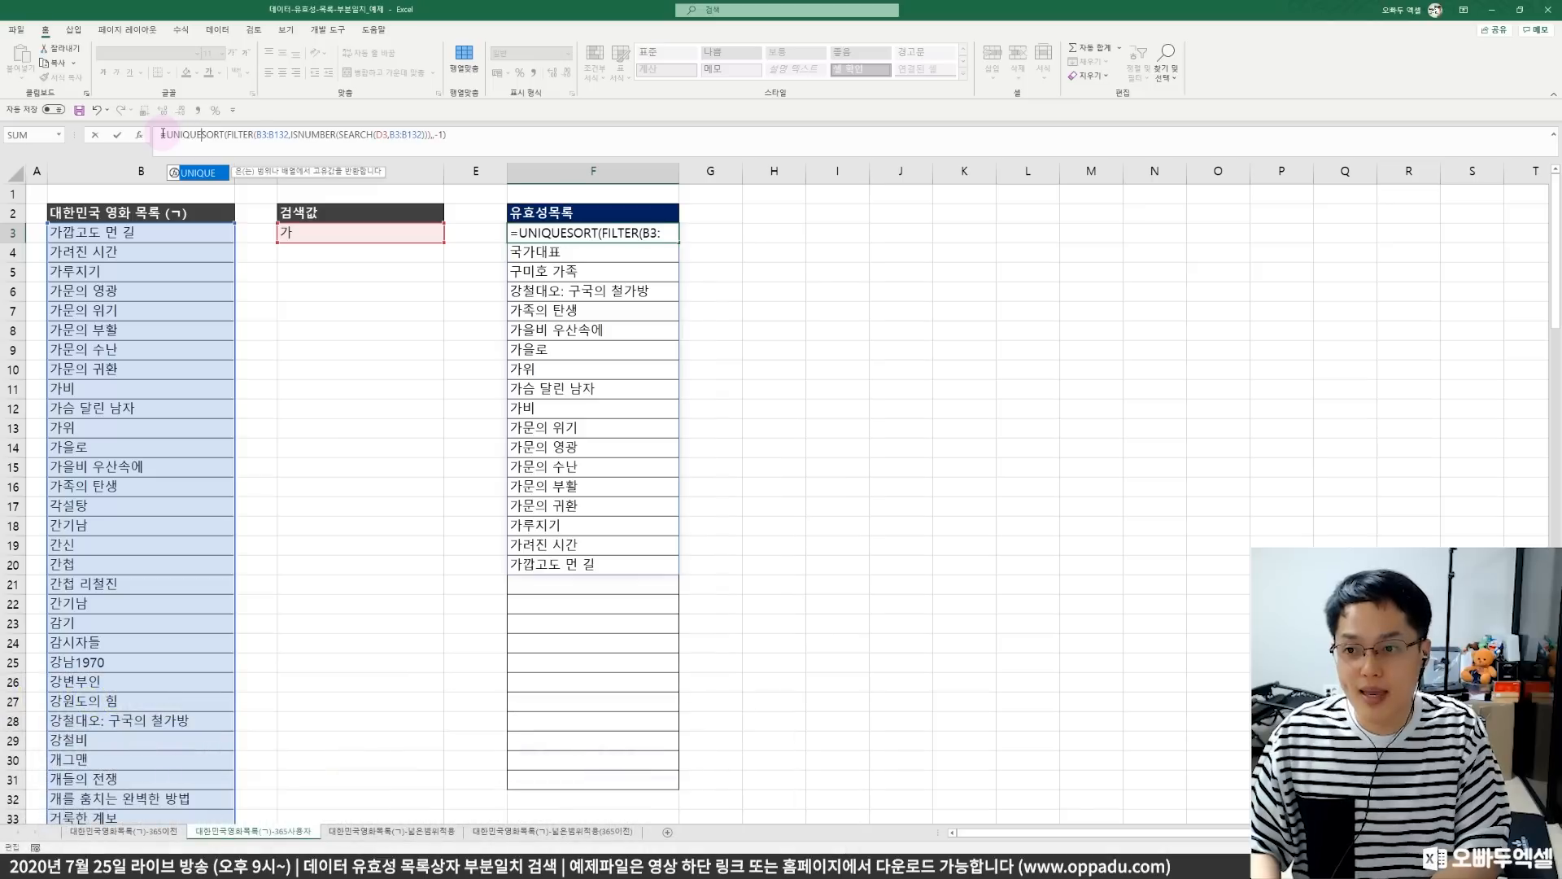
type("(")
left_click(480, 140)
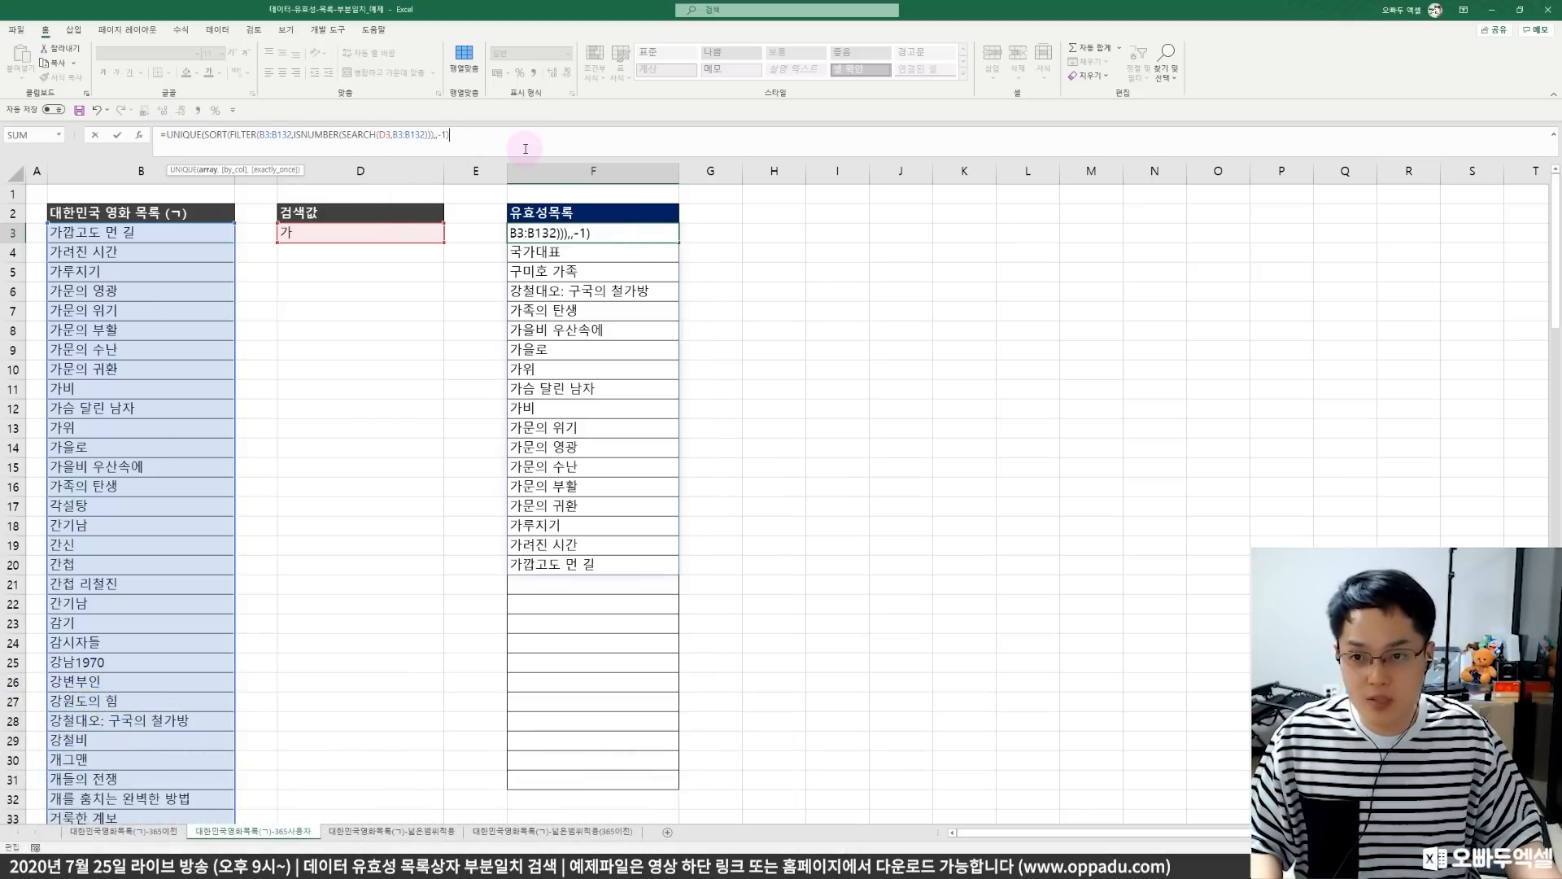
key("Return")
left_click(550, 310)
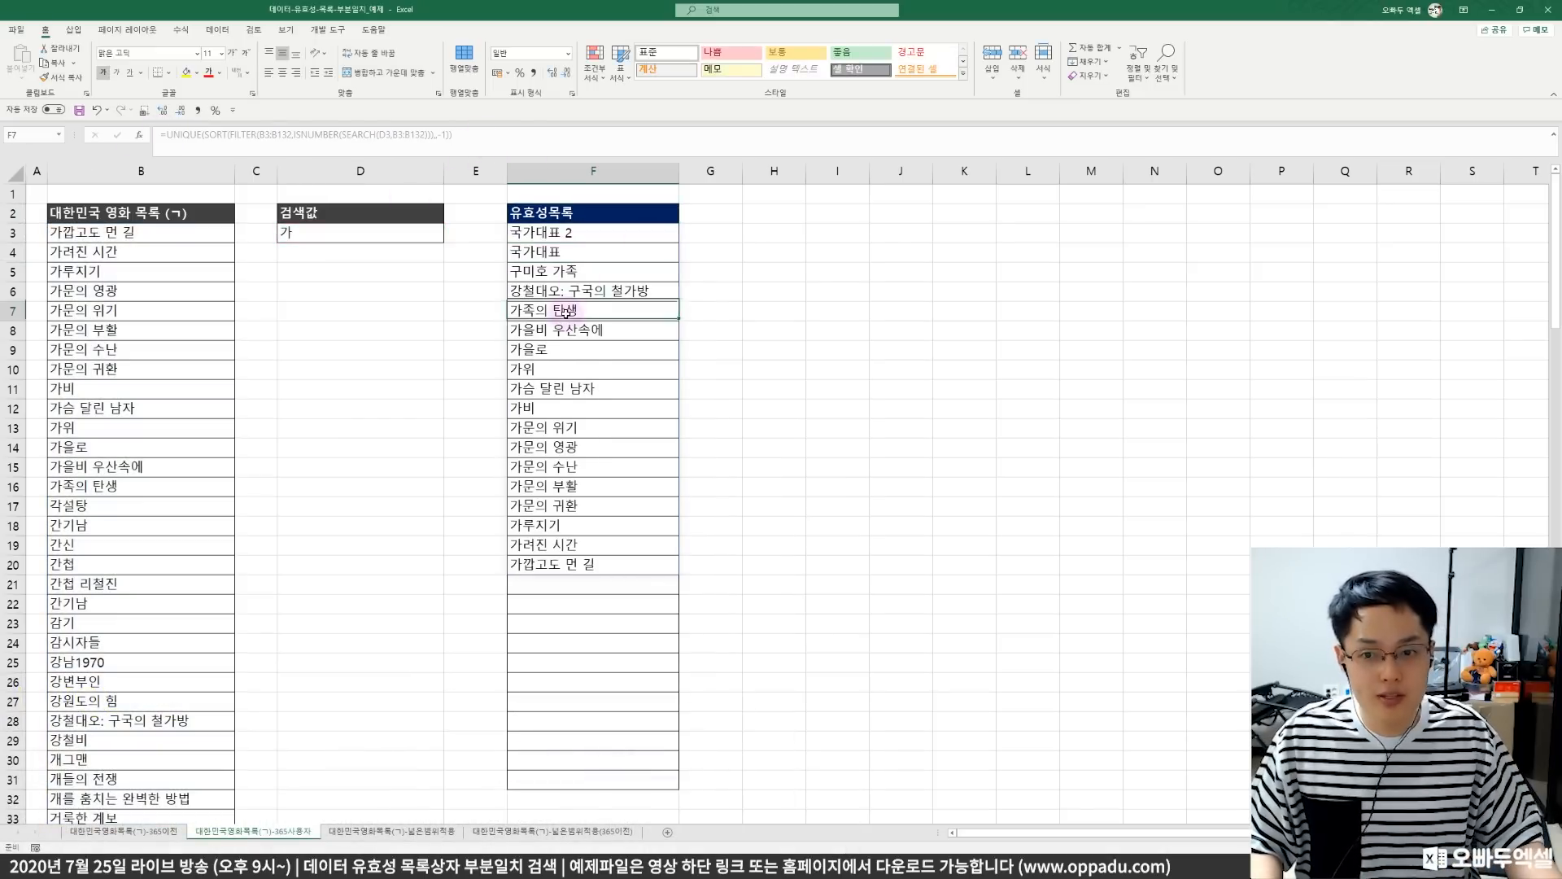
left_click(582, 349)
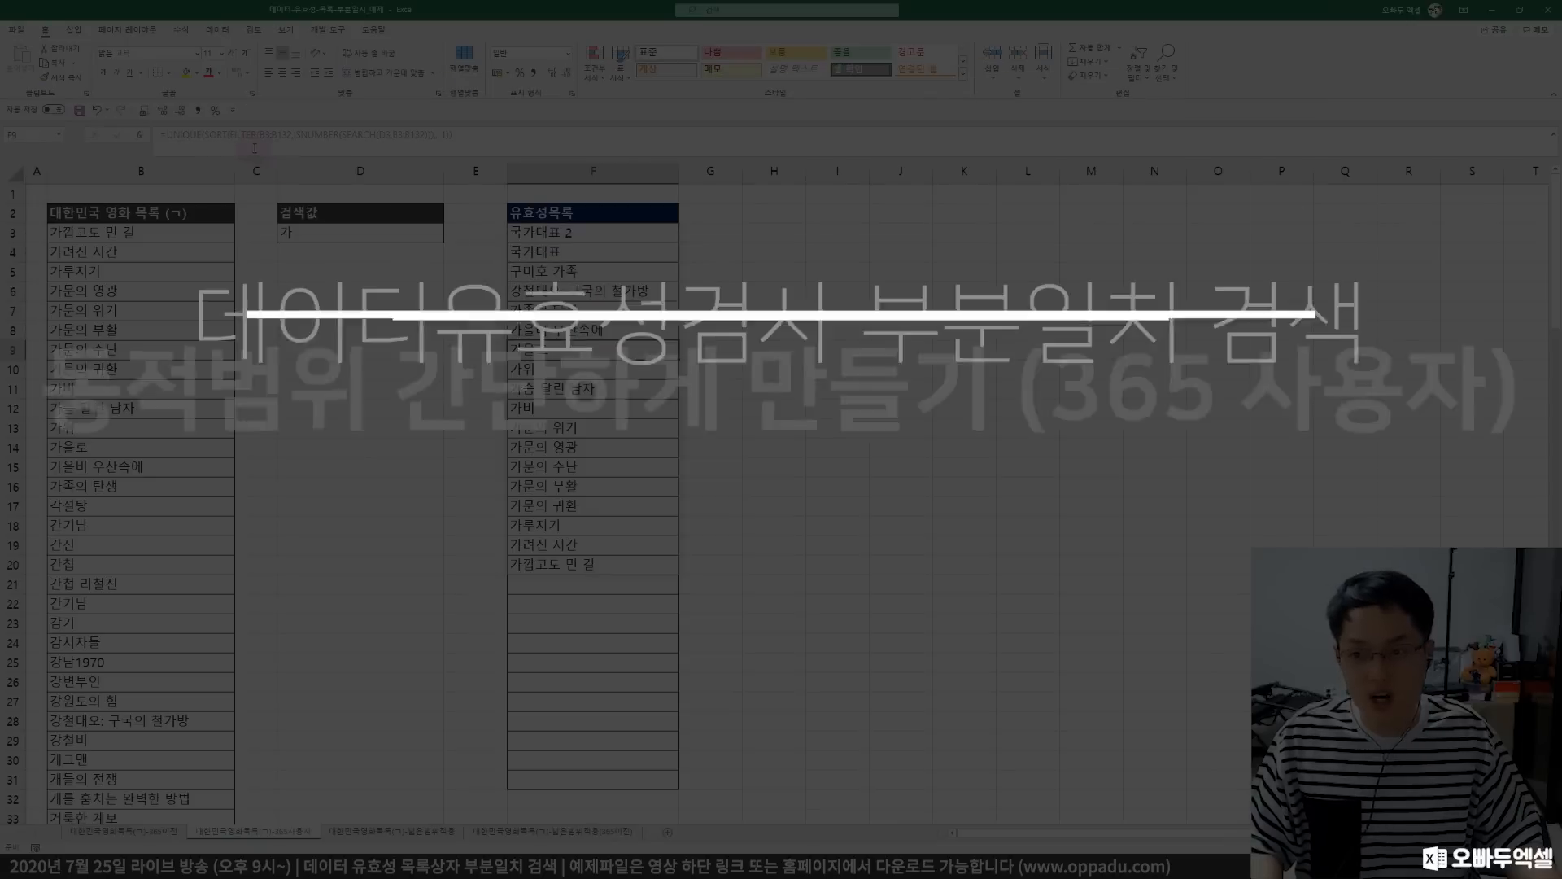
- Examine the 유효성목록 column and its OFFSET/COUNTIF named range definition on the 대한민국영화목록(ㄱ)-365이전 sheet
left_click(780, 241)
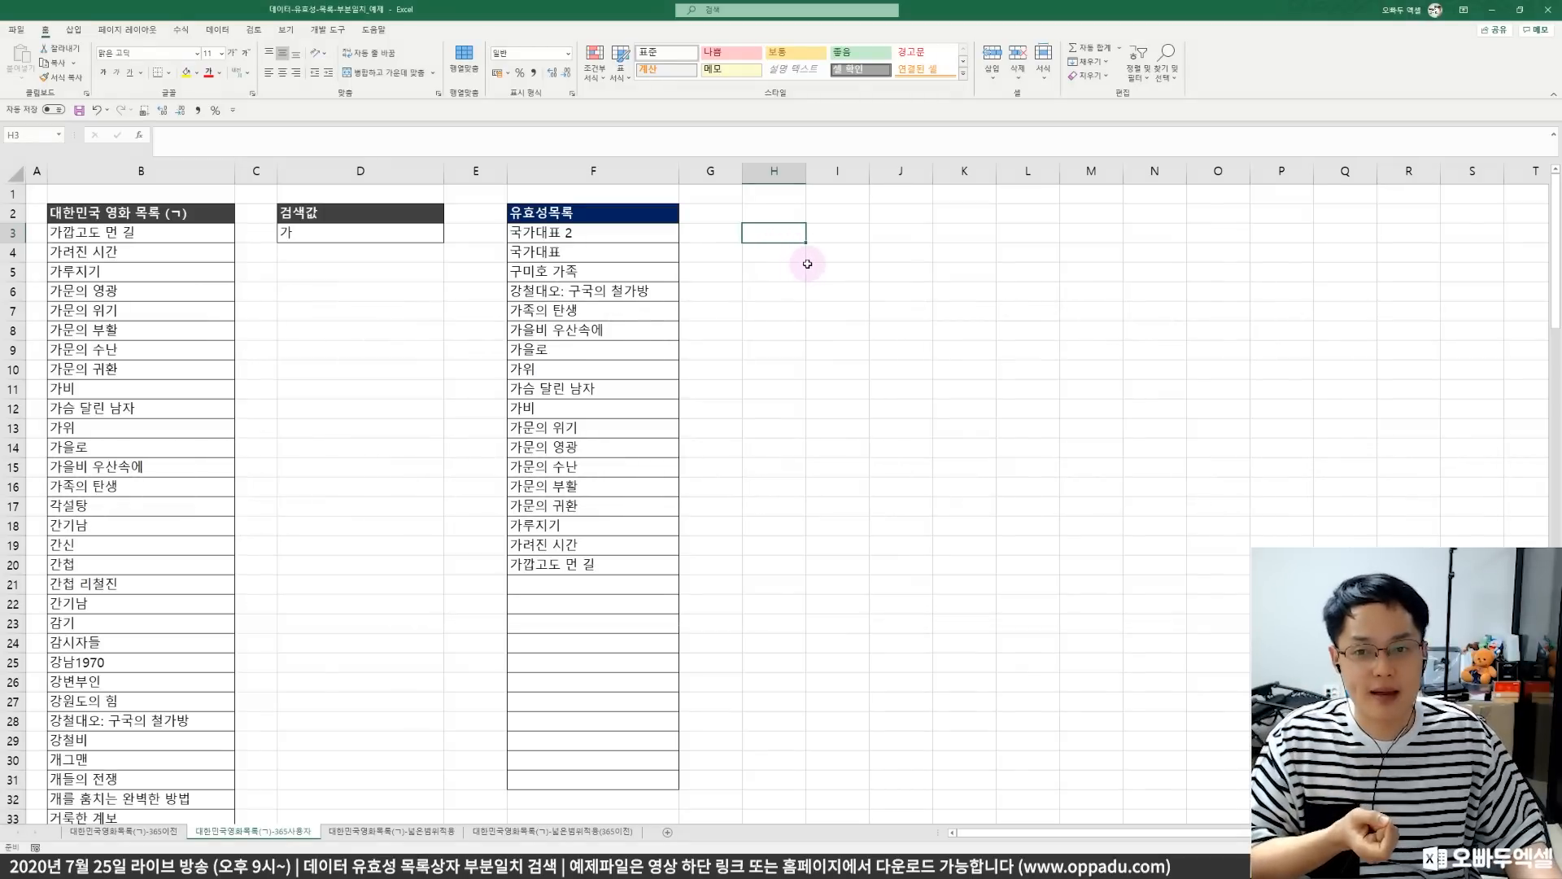
left_click(126, 832)
left_click_drag(678, 213, 661, 310)
left_click(655, 336)
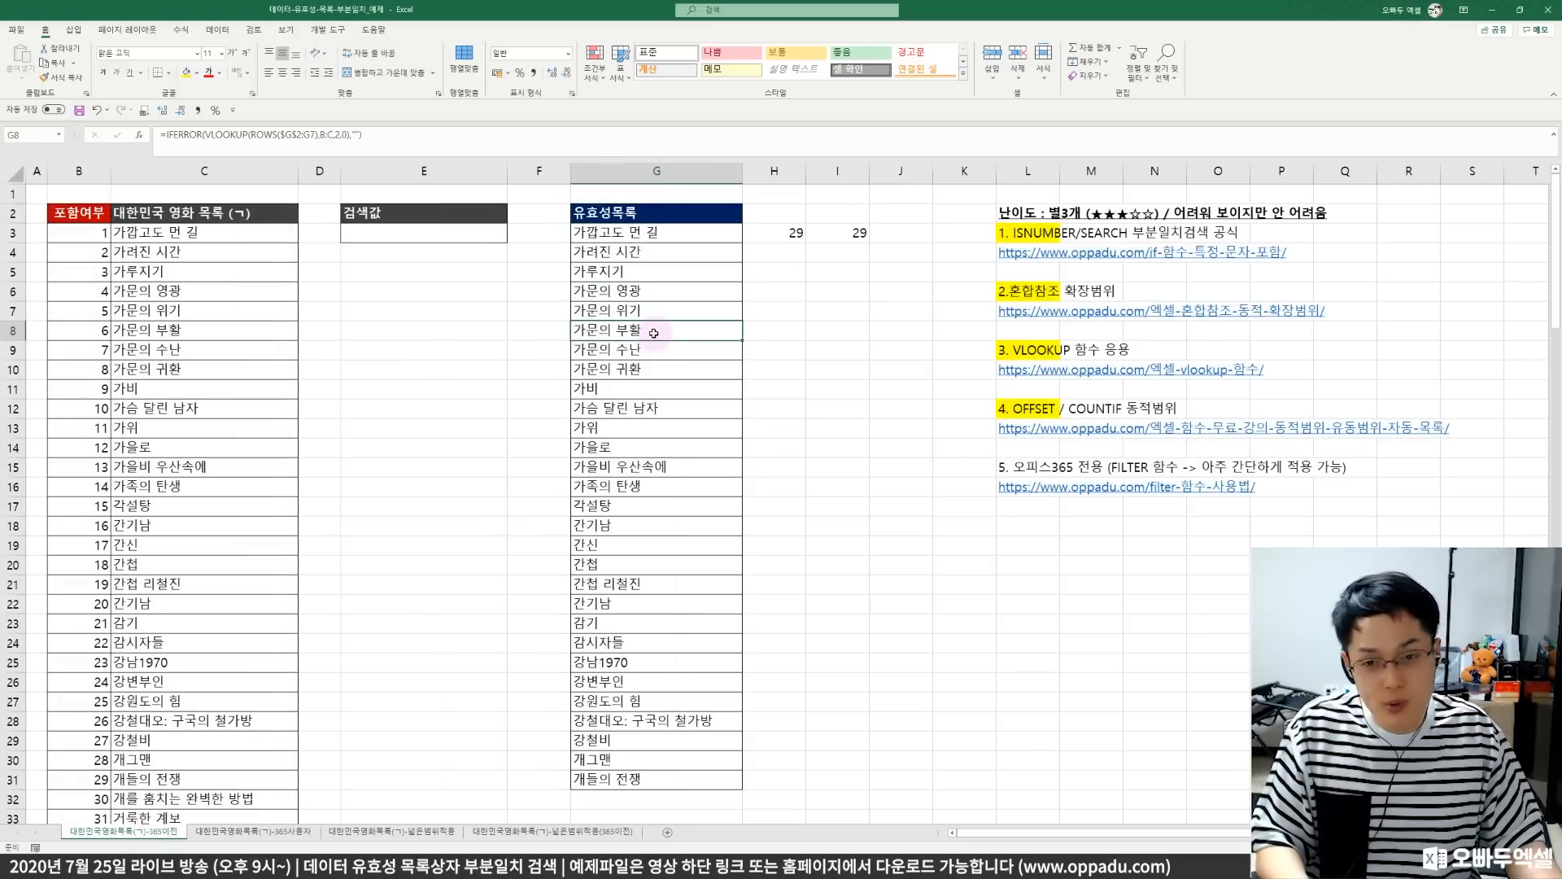
key("ctrl+F3")
left_click(619, 405)
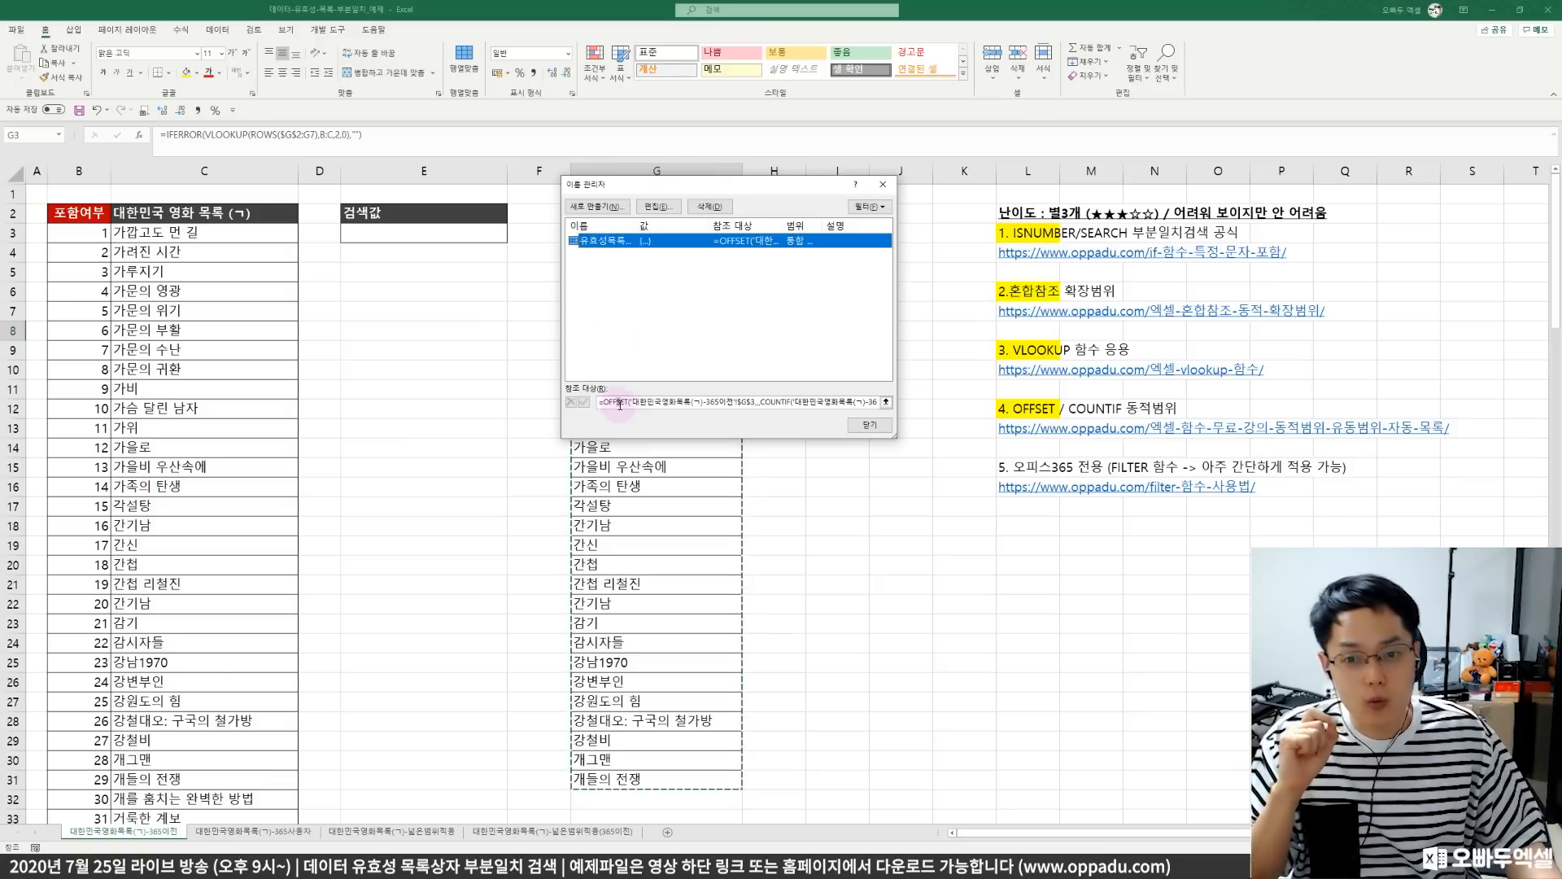
left_click_drag(770, 402, 791, 402)
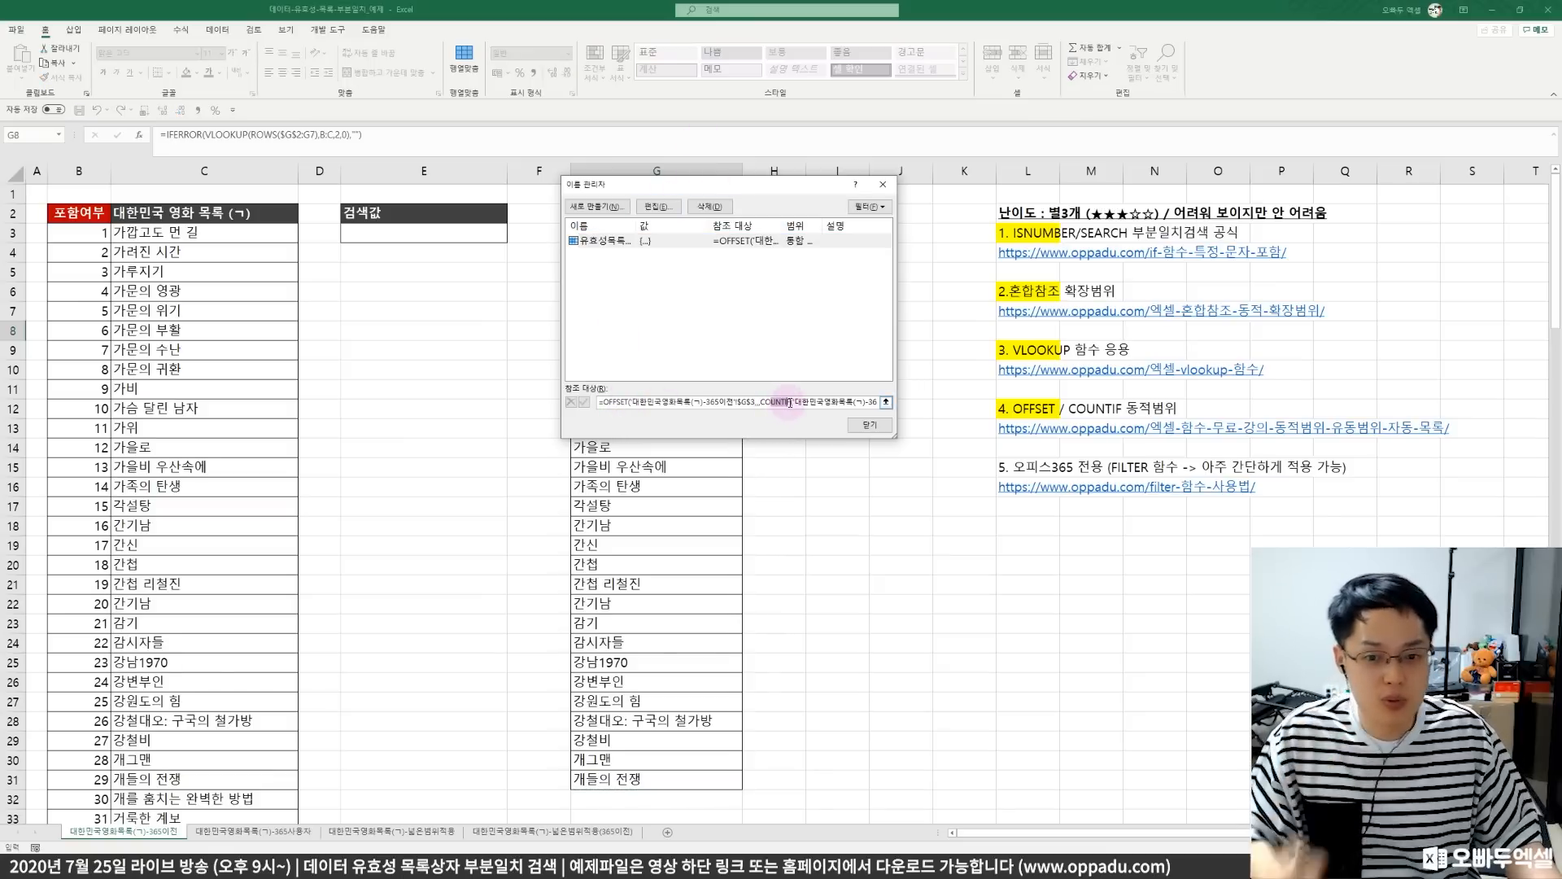
left_click(743, 425)
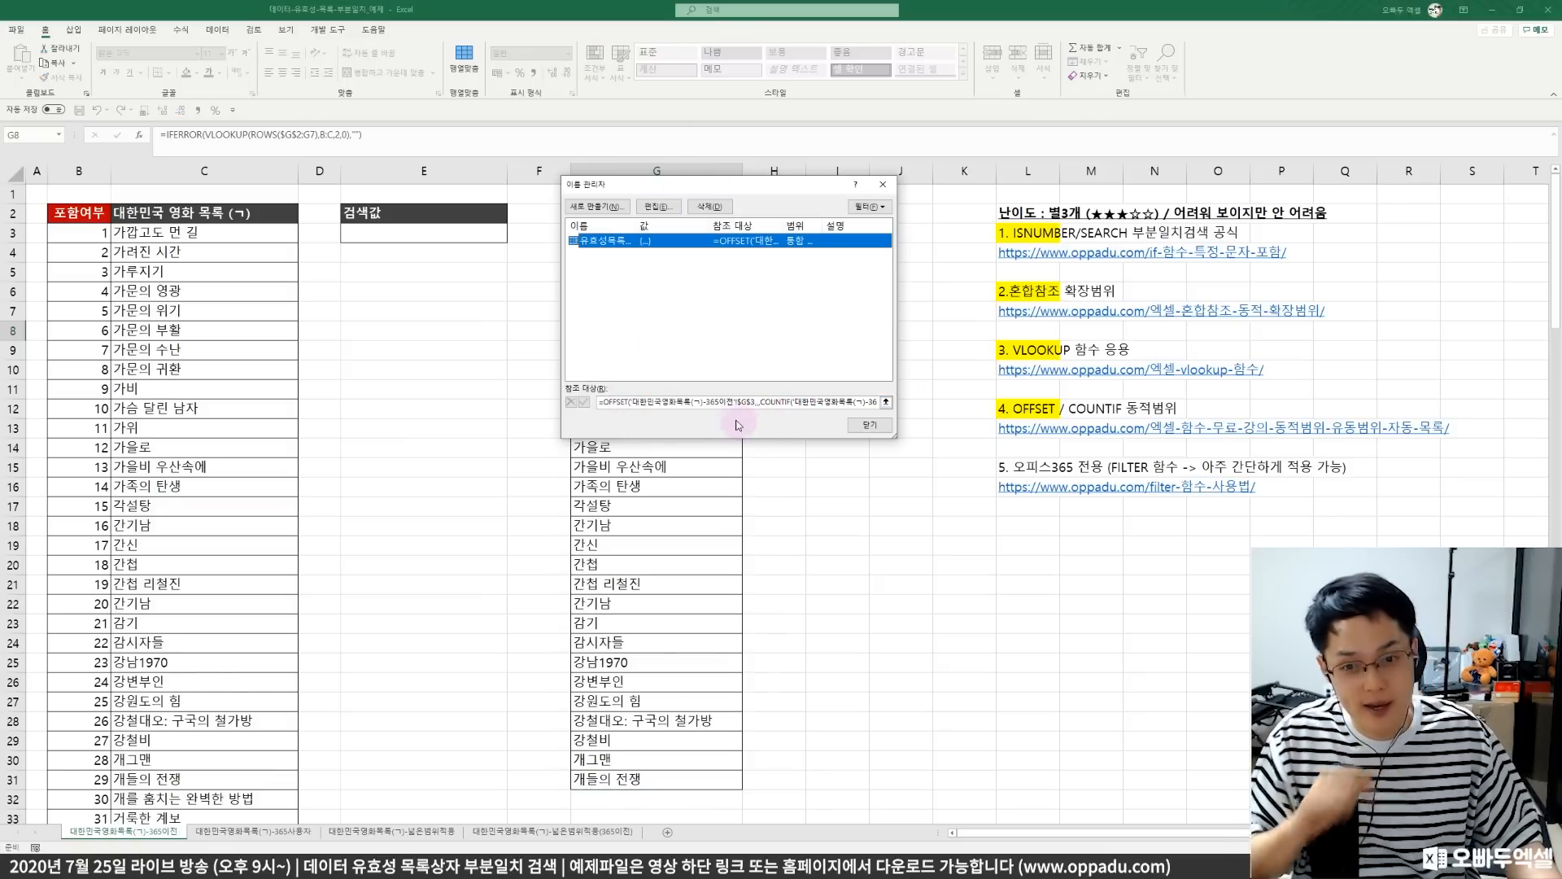
key("Escape")
- Return to the 대한민국영화목록(ㄱ)-365사용자 sheet and enter # in cell G3
left_click(228, 836)
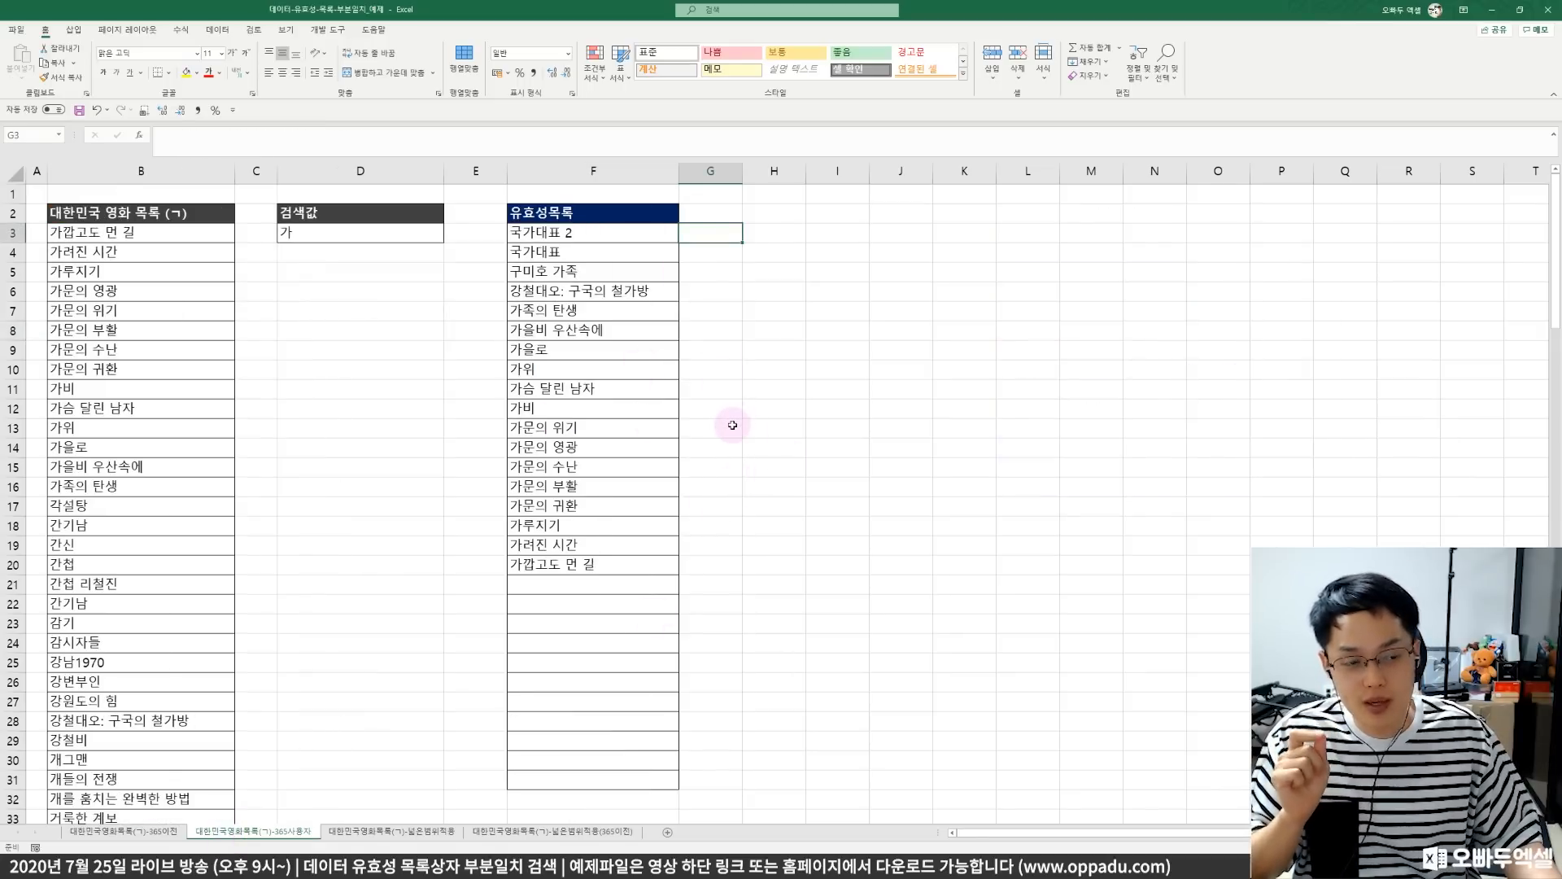
type("#")
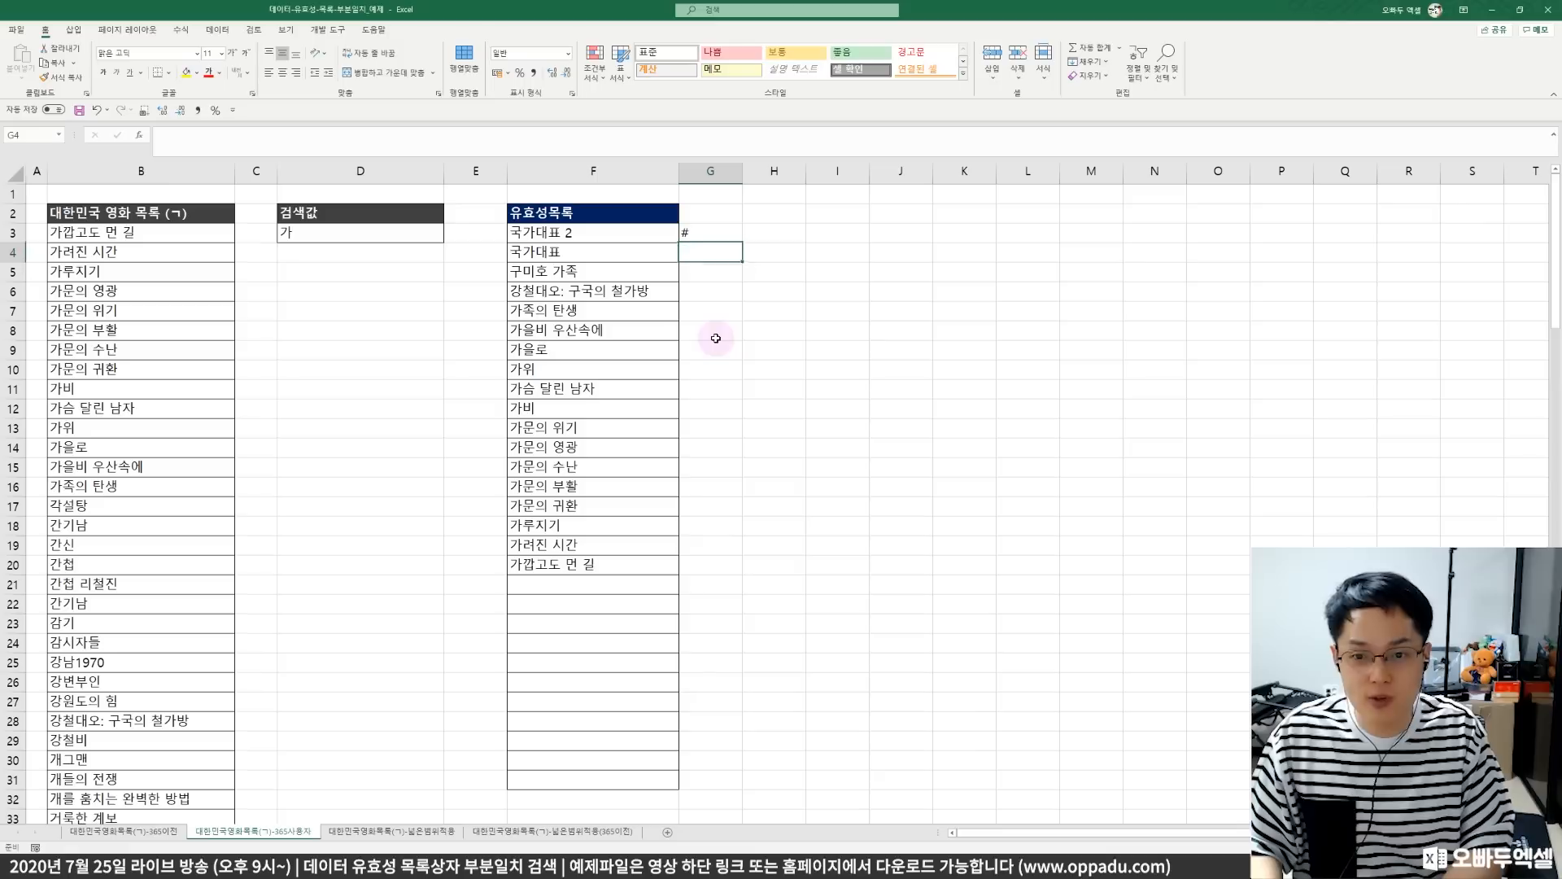
key("Tab")
- Examine the UNIQUE, SORT and FILTER formula in cell F3 of the 유효성목록 column
left_click(612, 236)
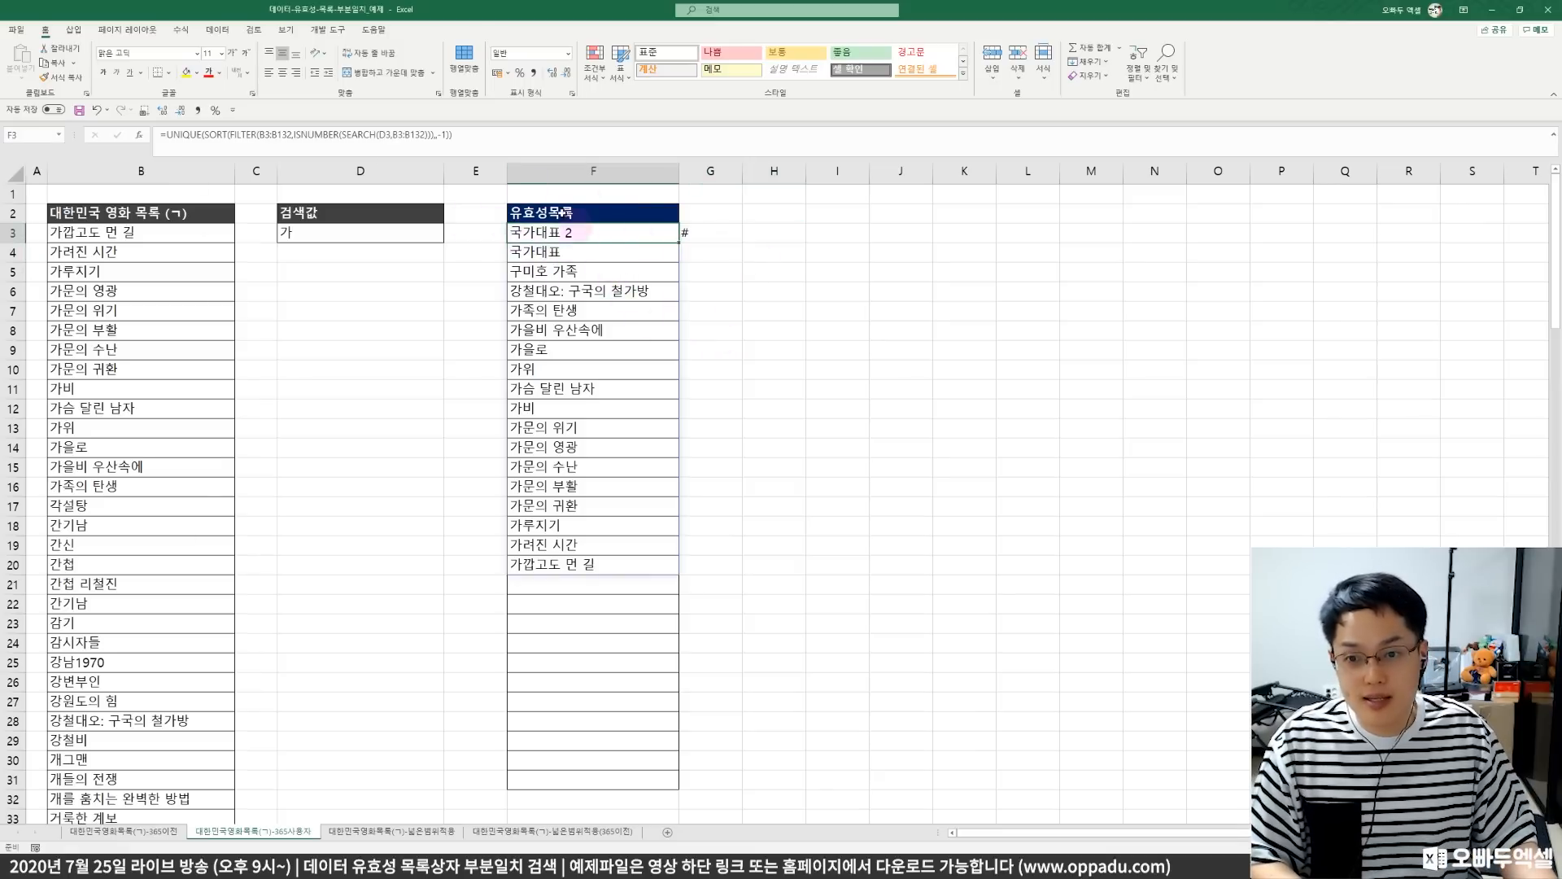
left_click(208, 135)
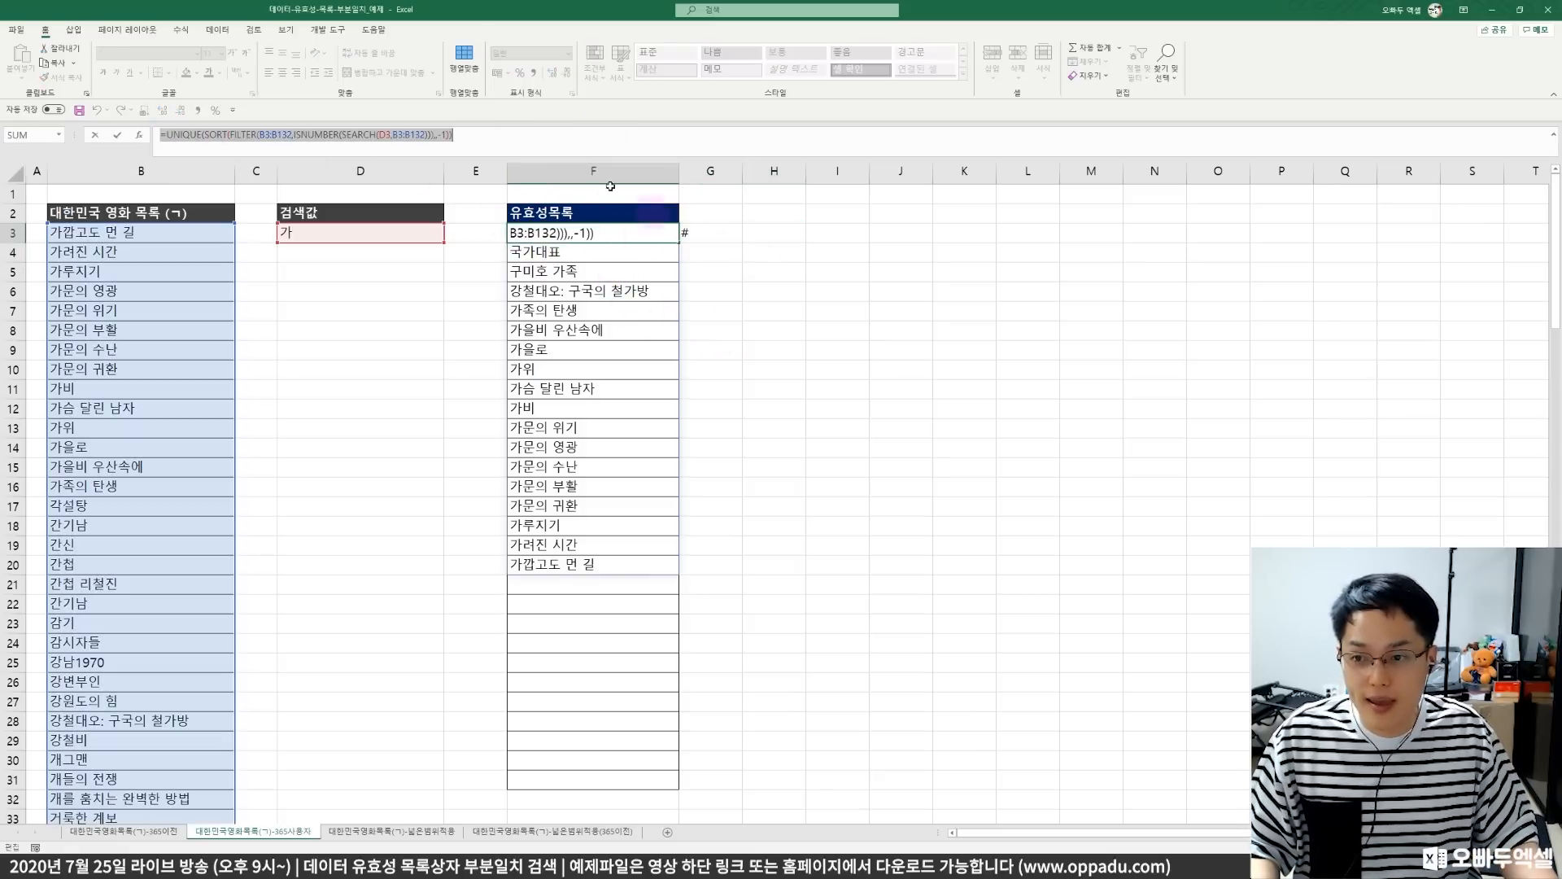
key("Return")
- Try referencing the spilled movie list with =F3# in cell H3
left_click(761, 235)
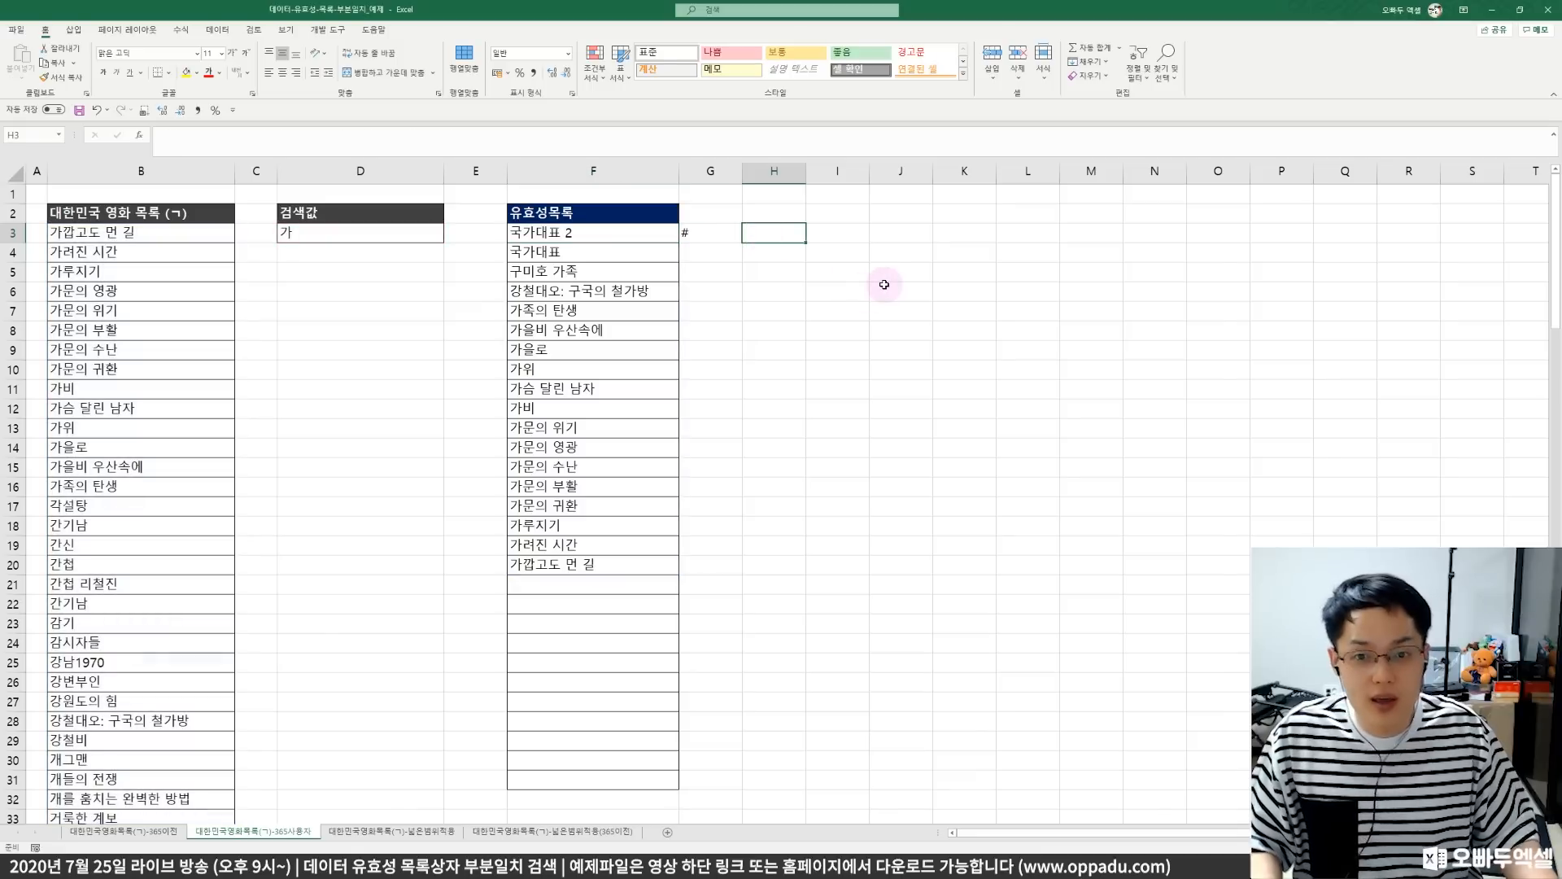
type("=")
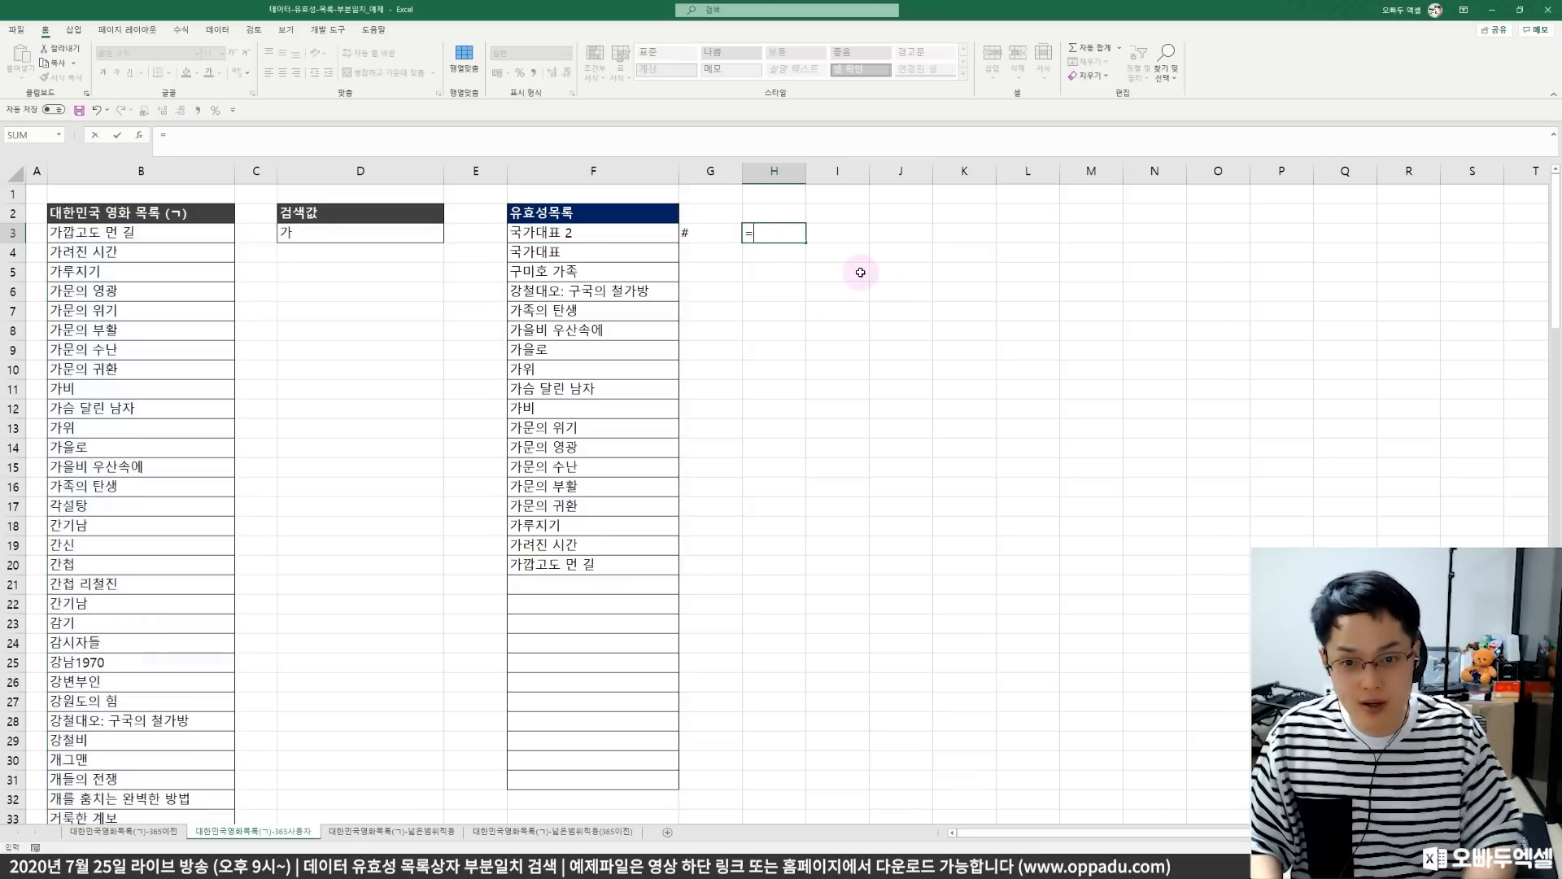
left_click(578, 236)
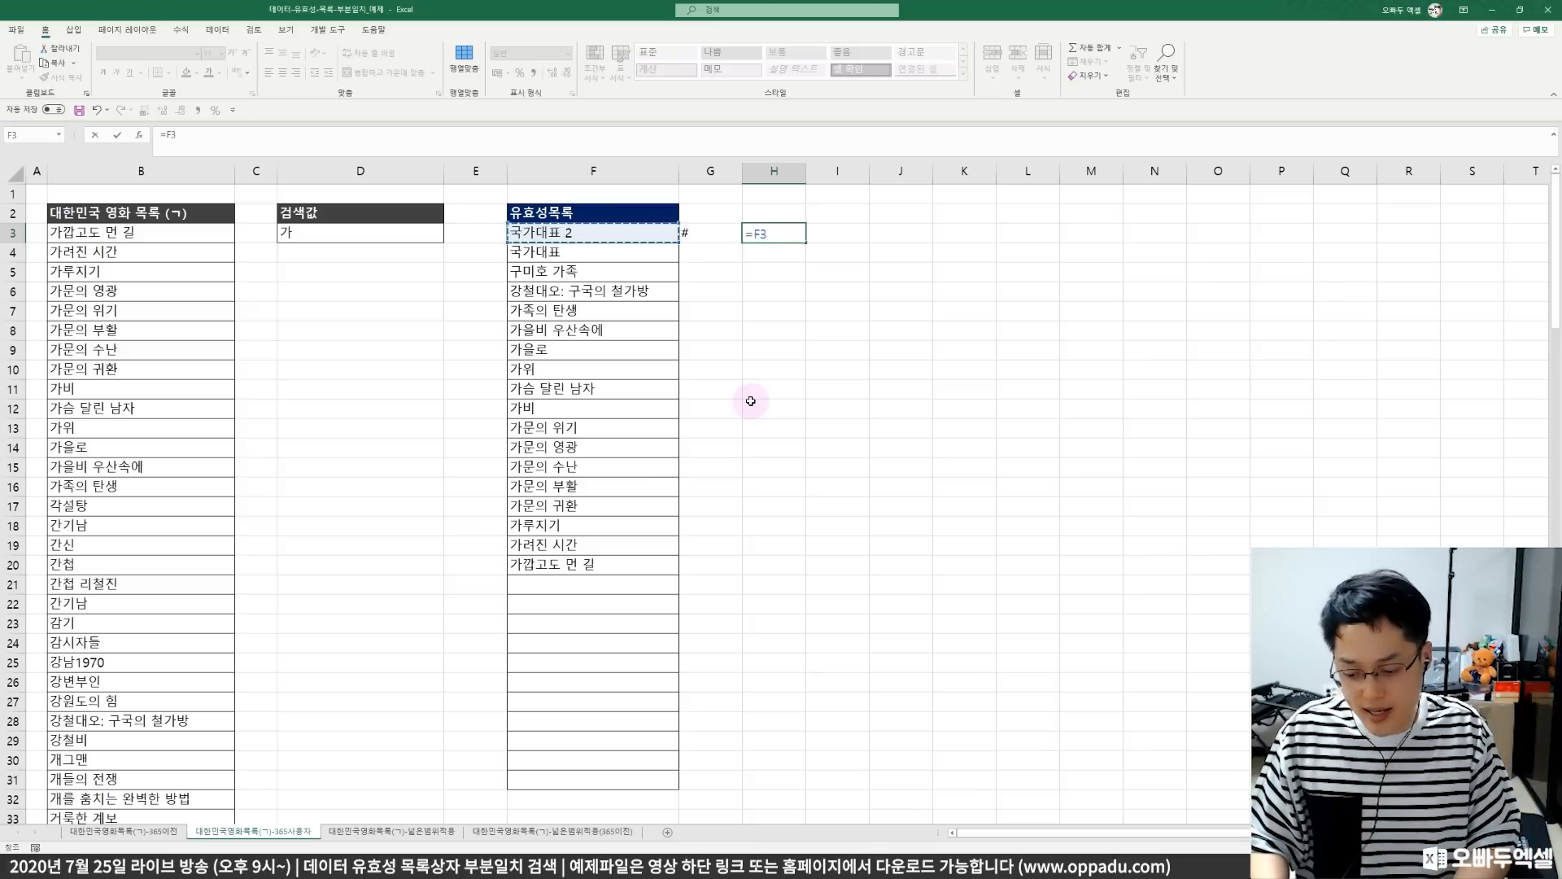
type("#")
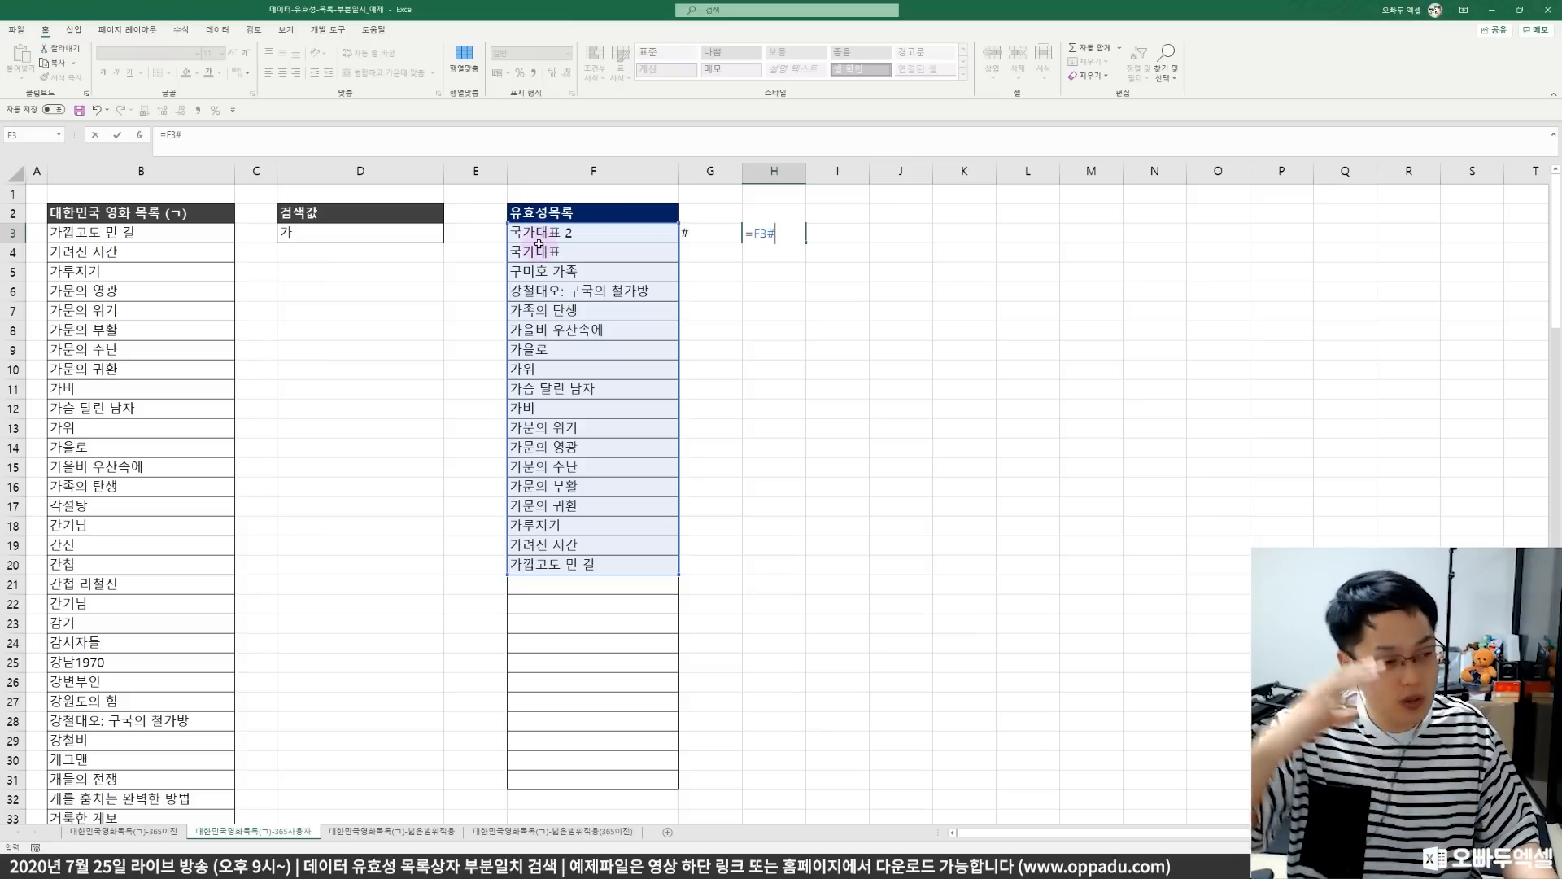
key("Escape")
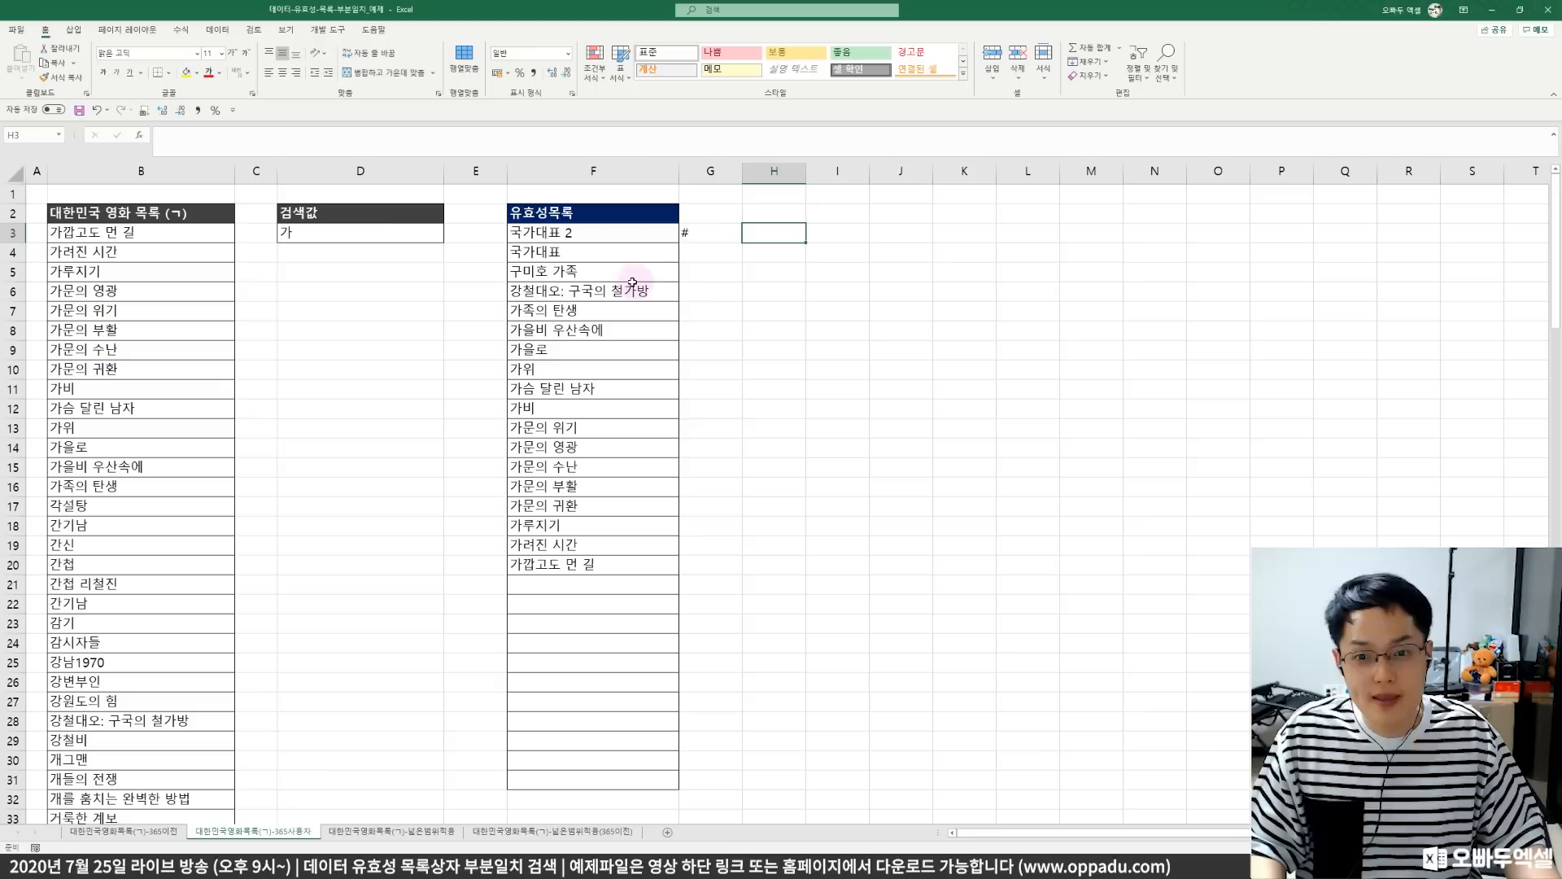
- Clear the # from cell G3
left_click(373, 237)
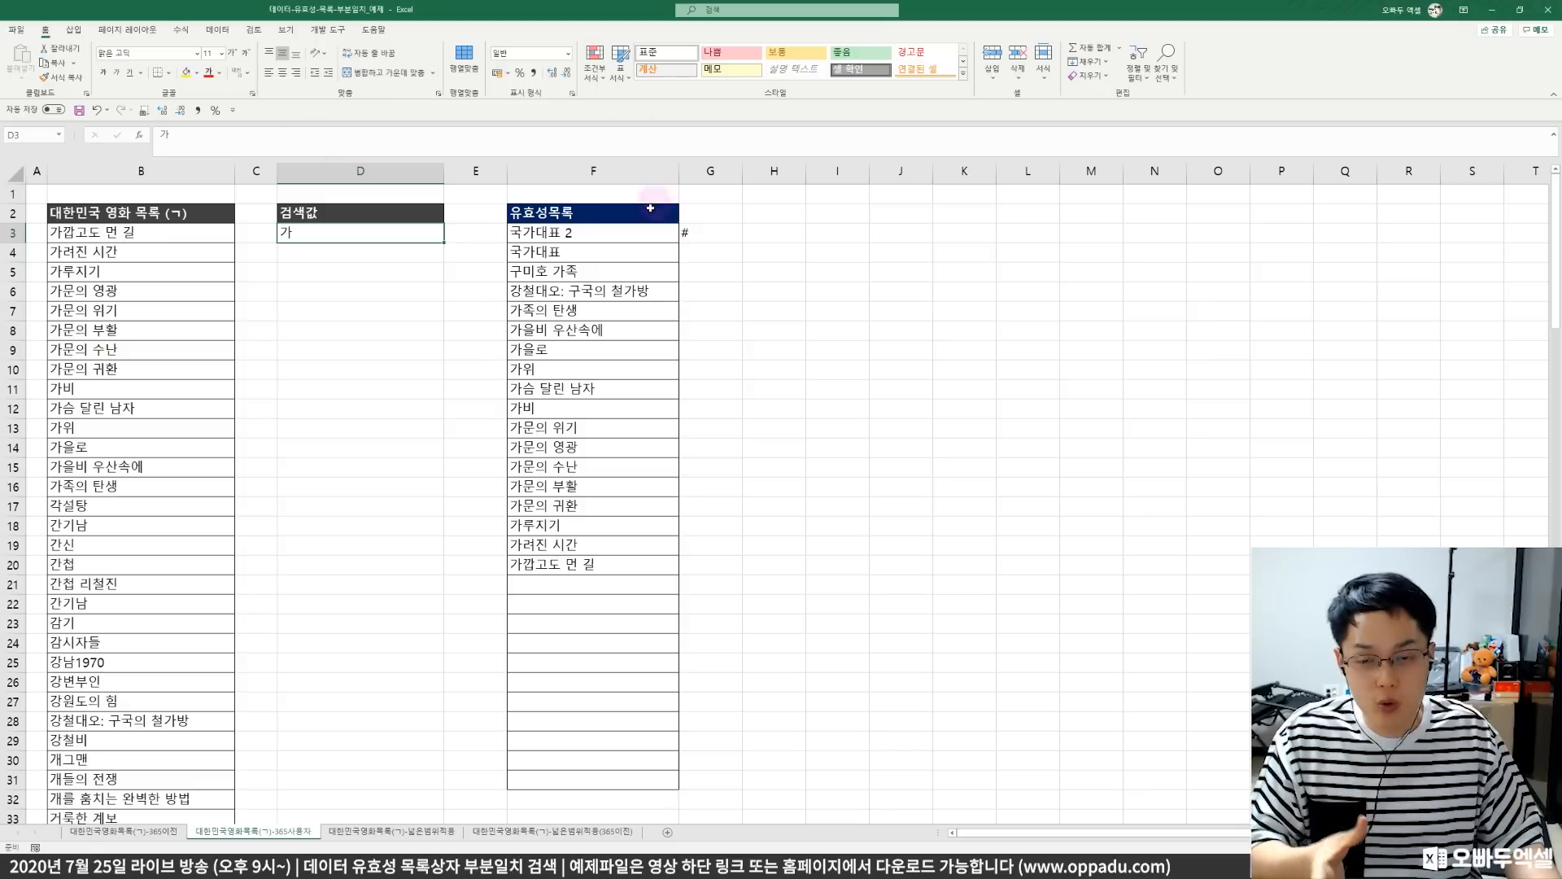
left_click(694, 232)
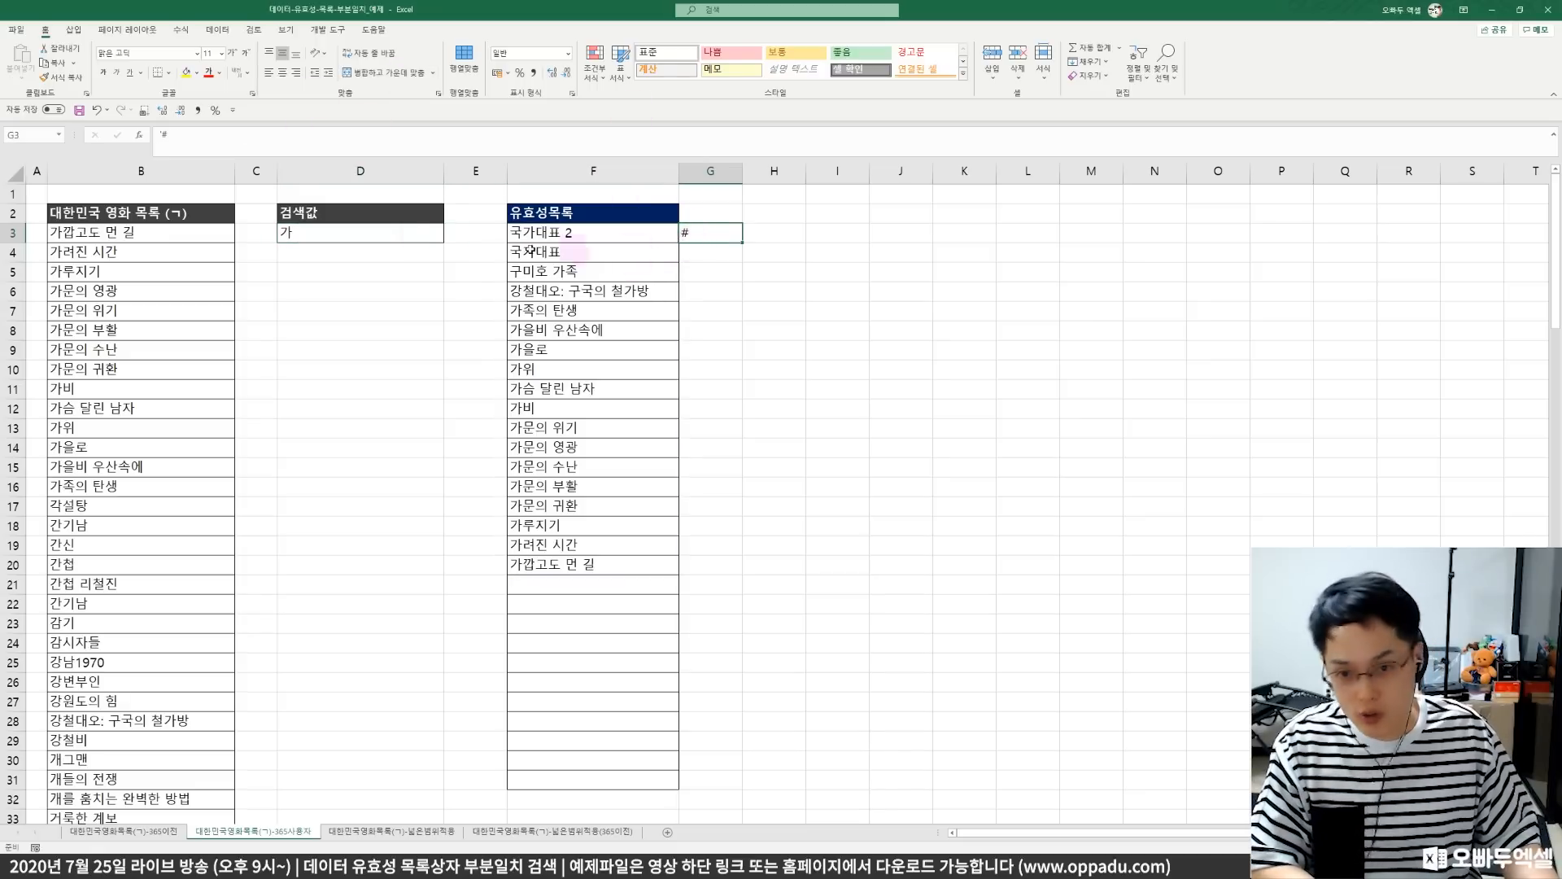
- Turn off the invalid-data error alert in the data validation settings of search cell D3
left_click(389, 233)
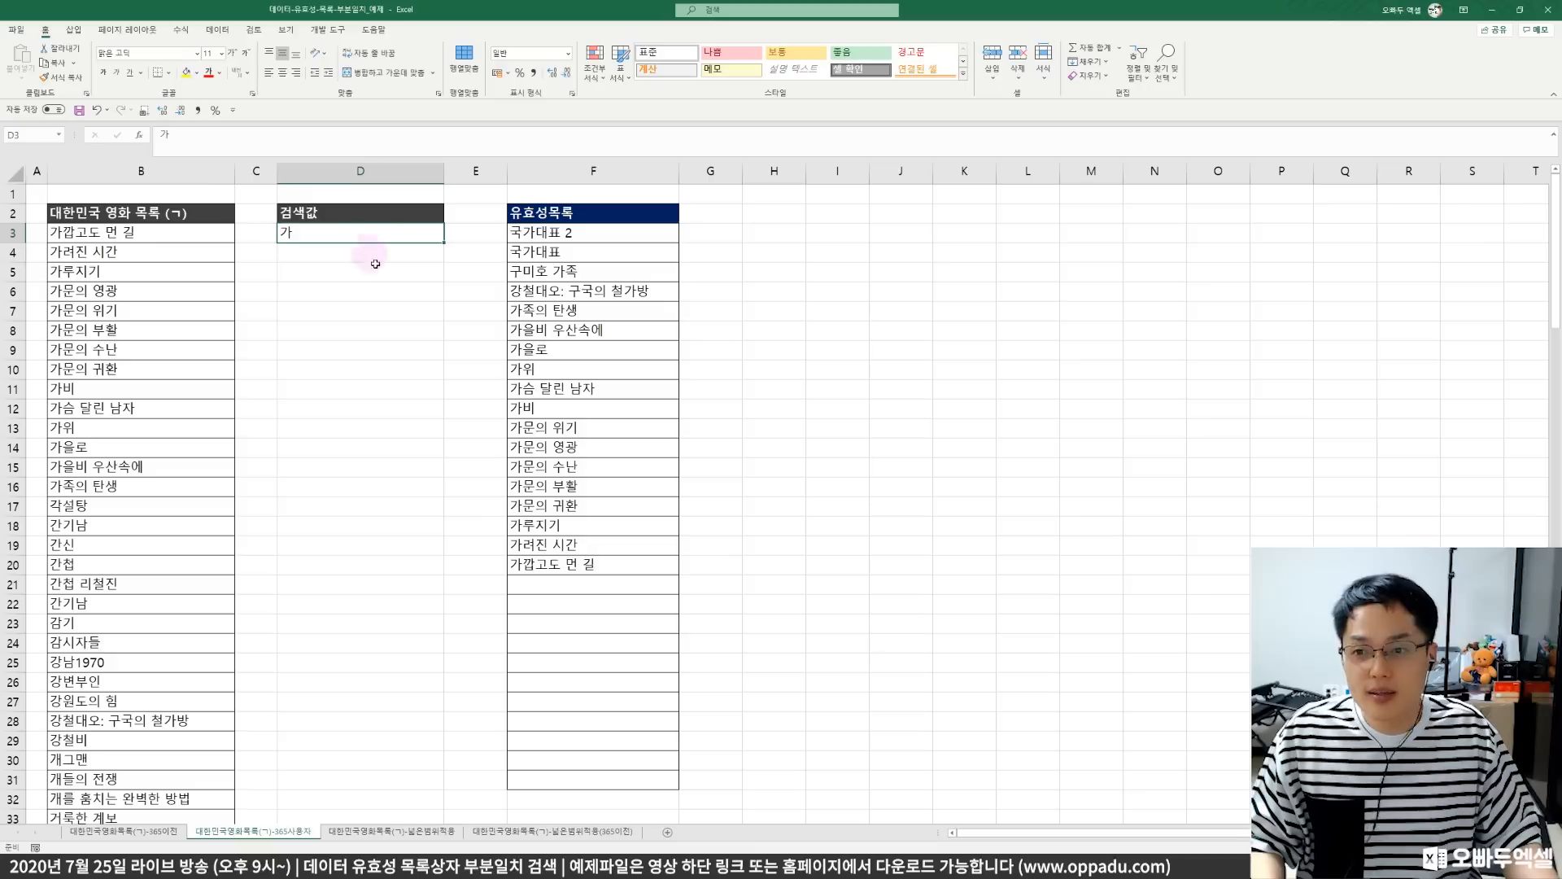
left_click(221, 29)
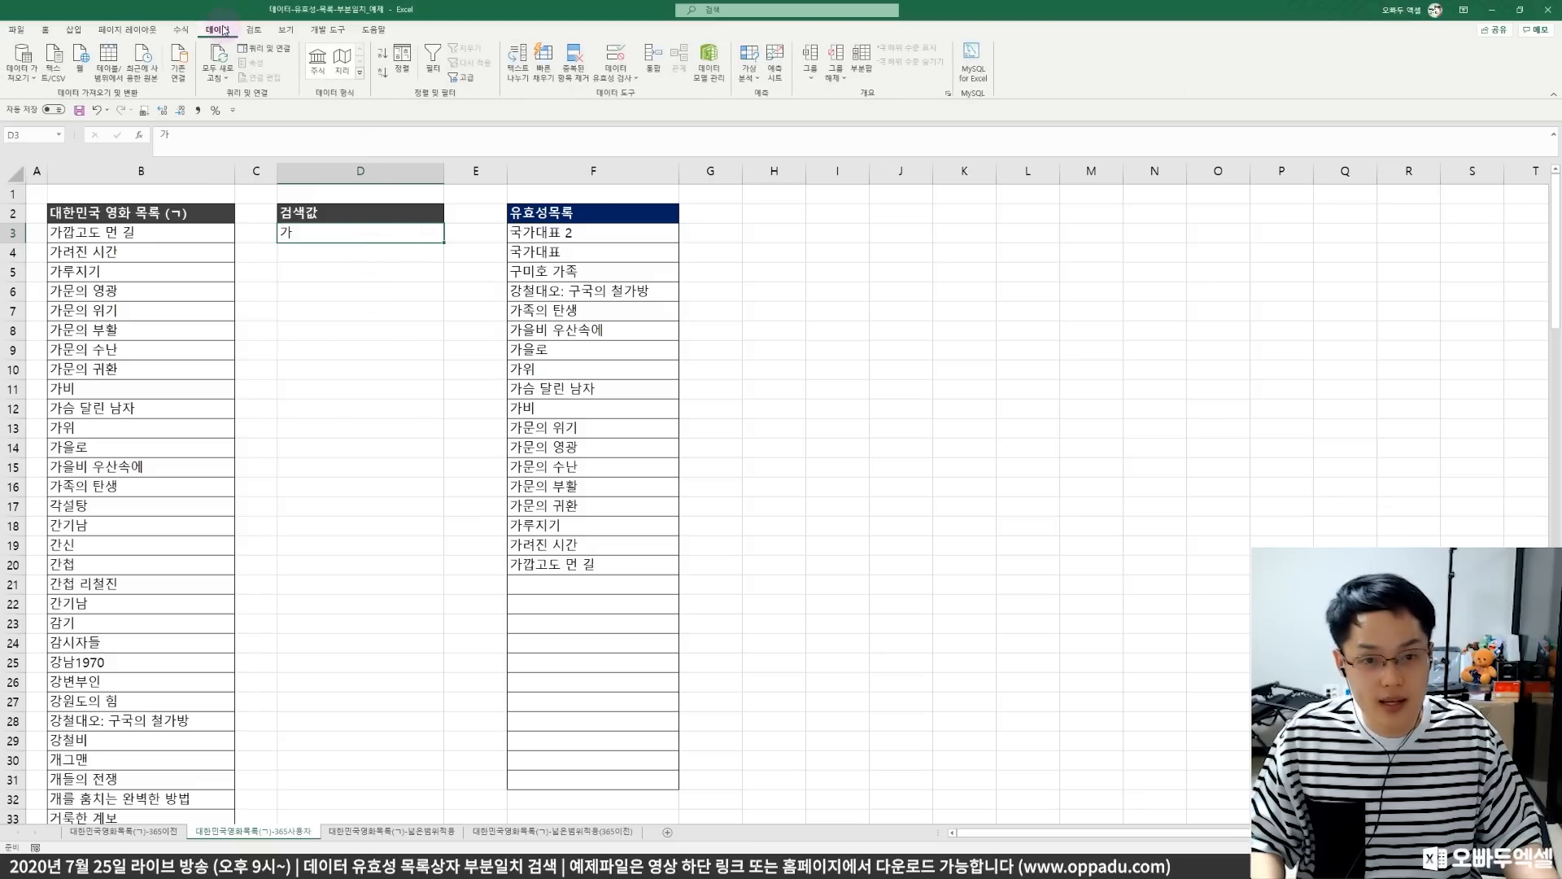
left_click(616, 74)
left_click(619, 96)
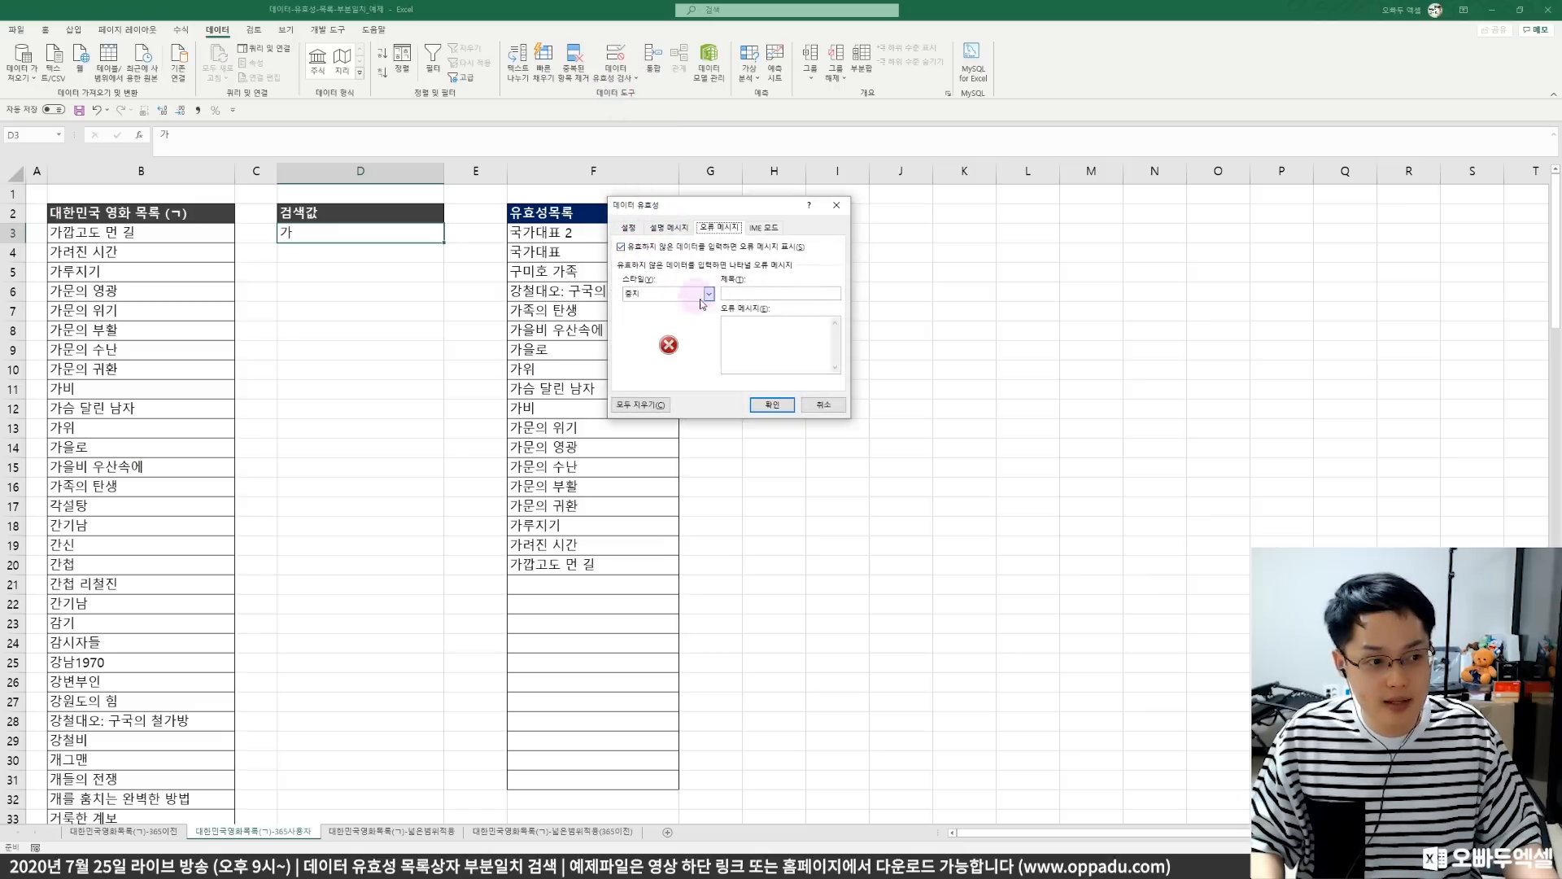
left_click(637, 249)
left_click(629, 228)
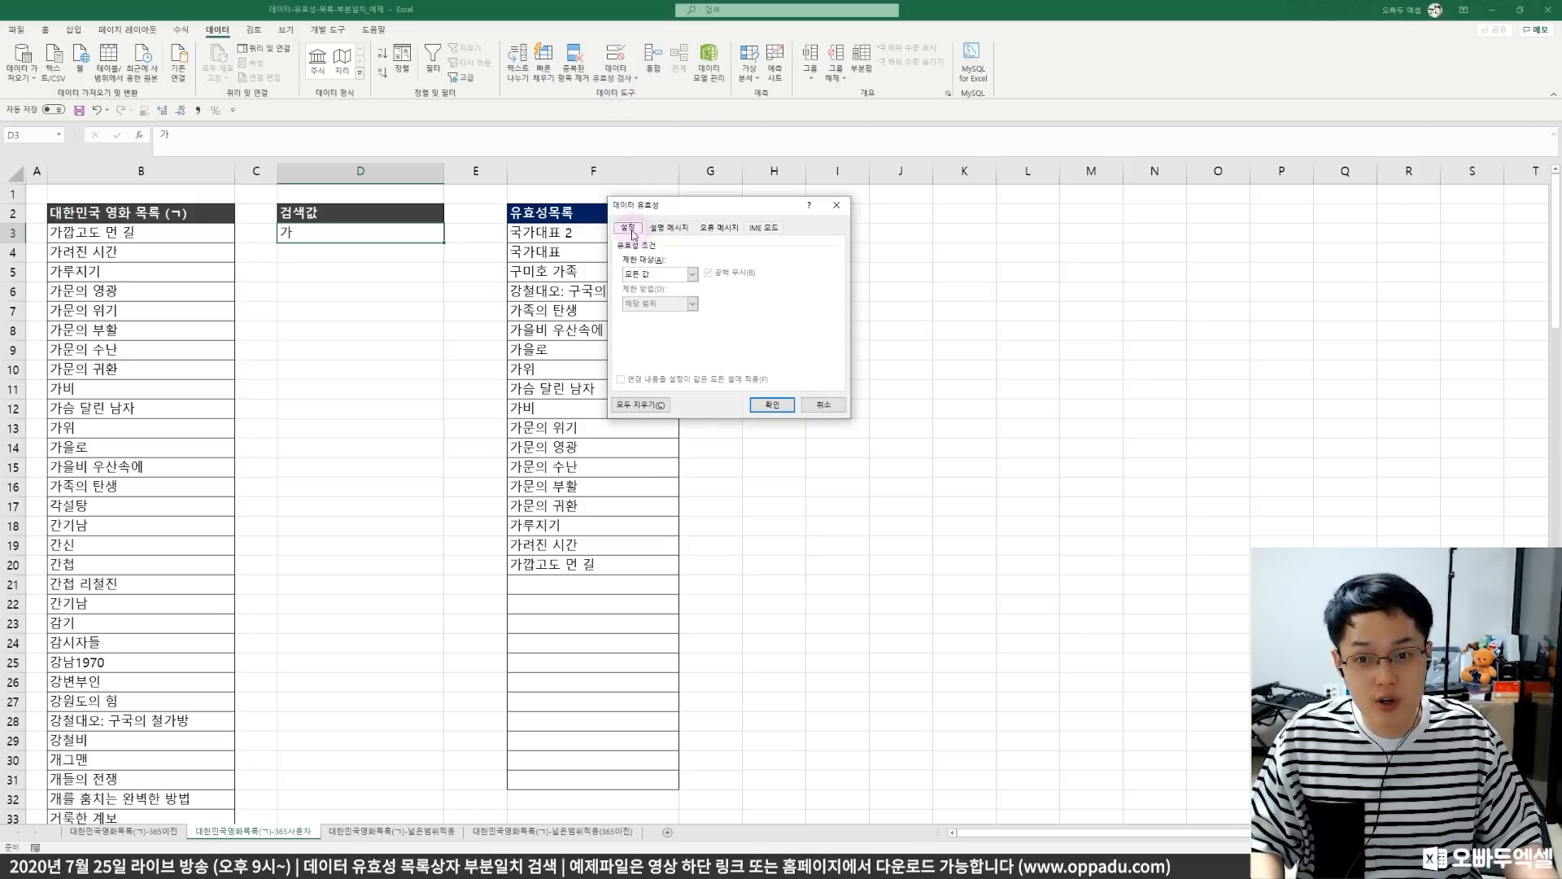
- Restrict D3 to a list whose source is the spill range starting at F3, =$F$3#
left_click(690, 274)
left_click(642, 315)
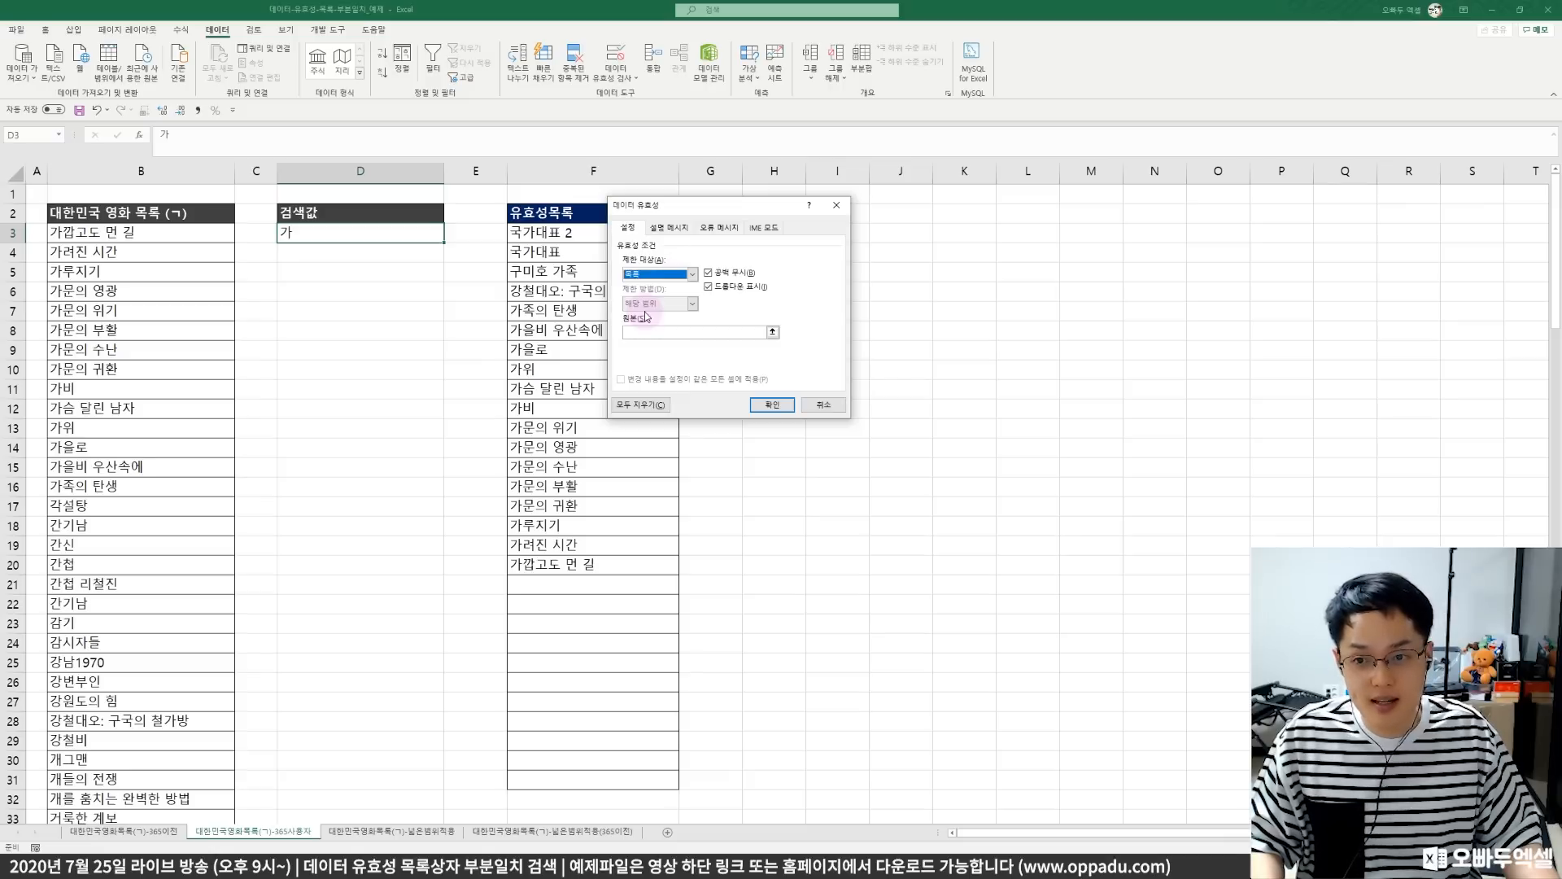
left_click(643, 333)
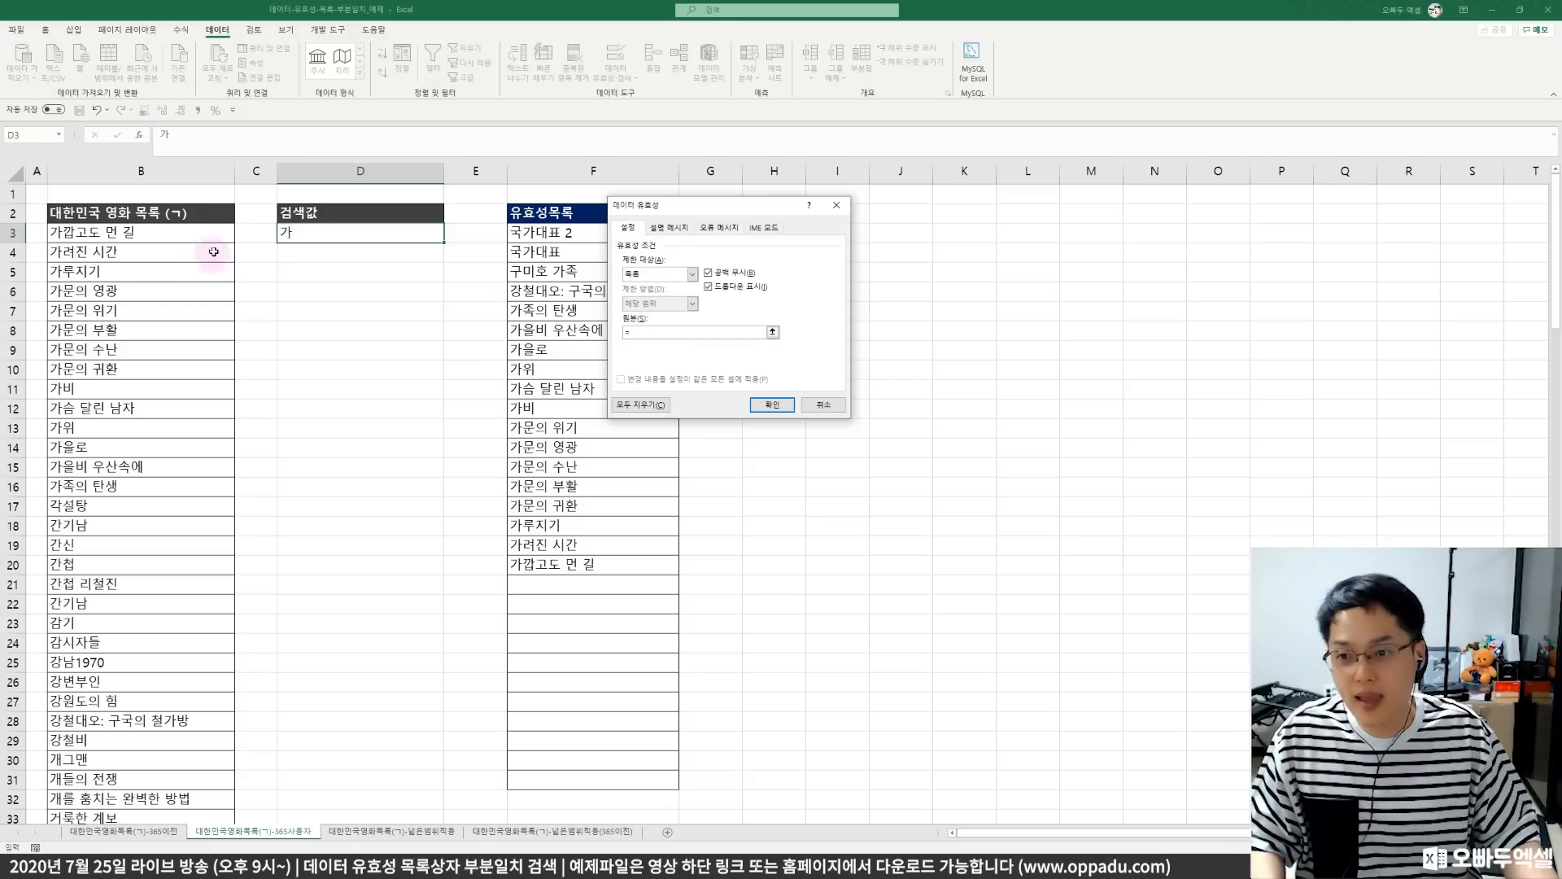
left_click(521, 234)
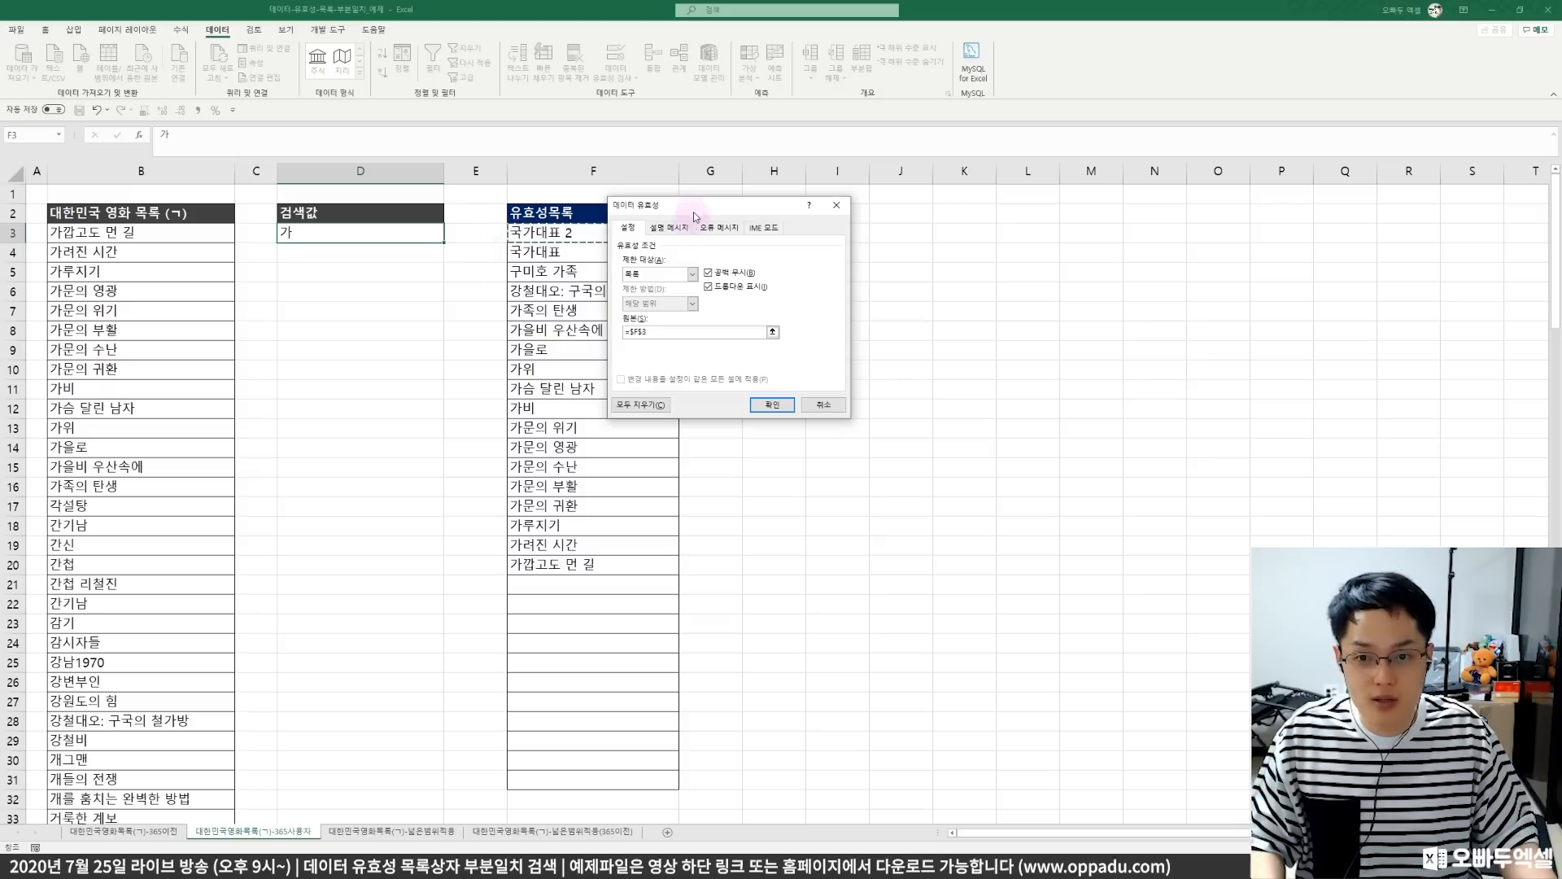
left_click_drag(691, 206, 794, 200)
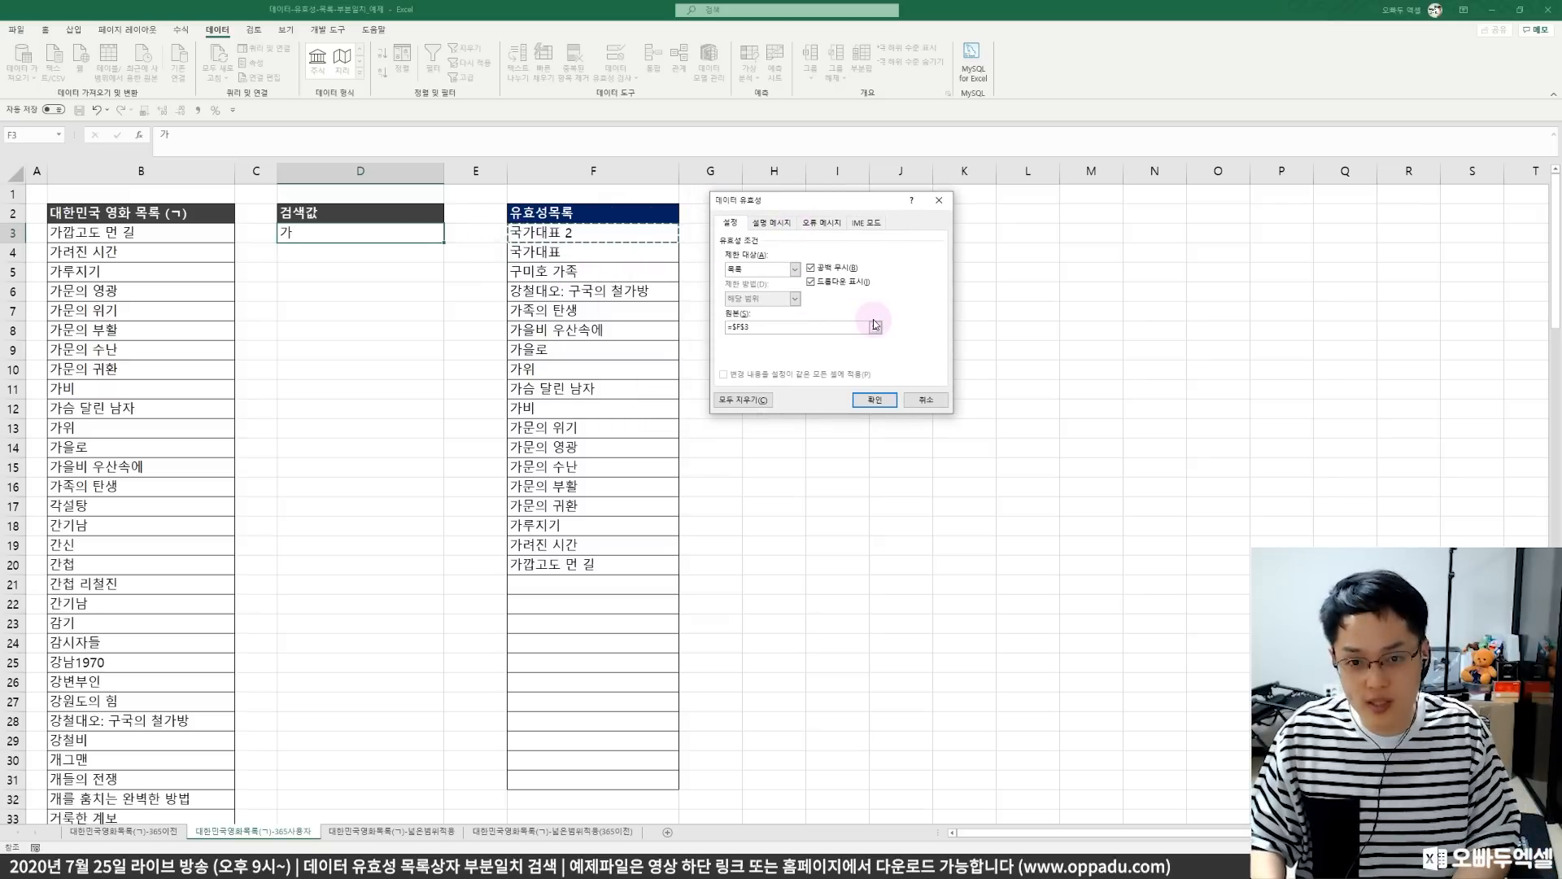
left_click(873, 399)
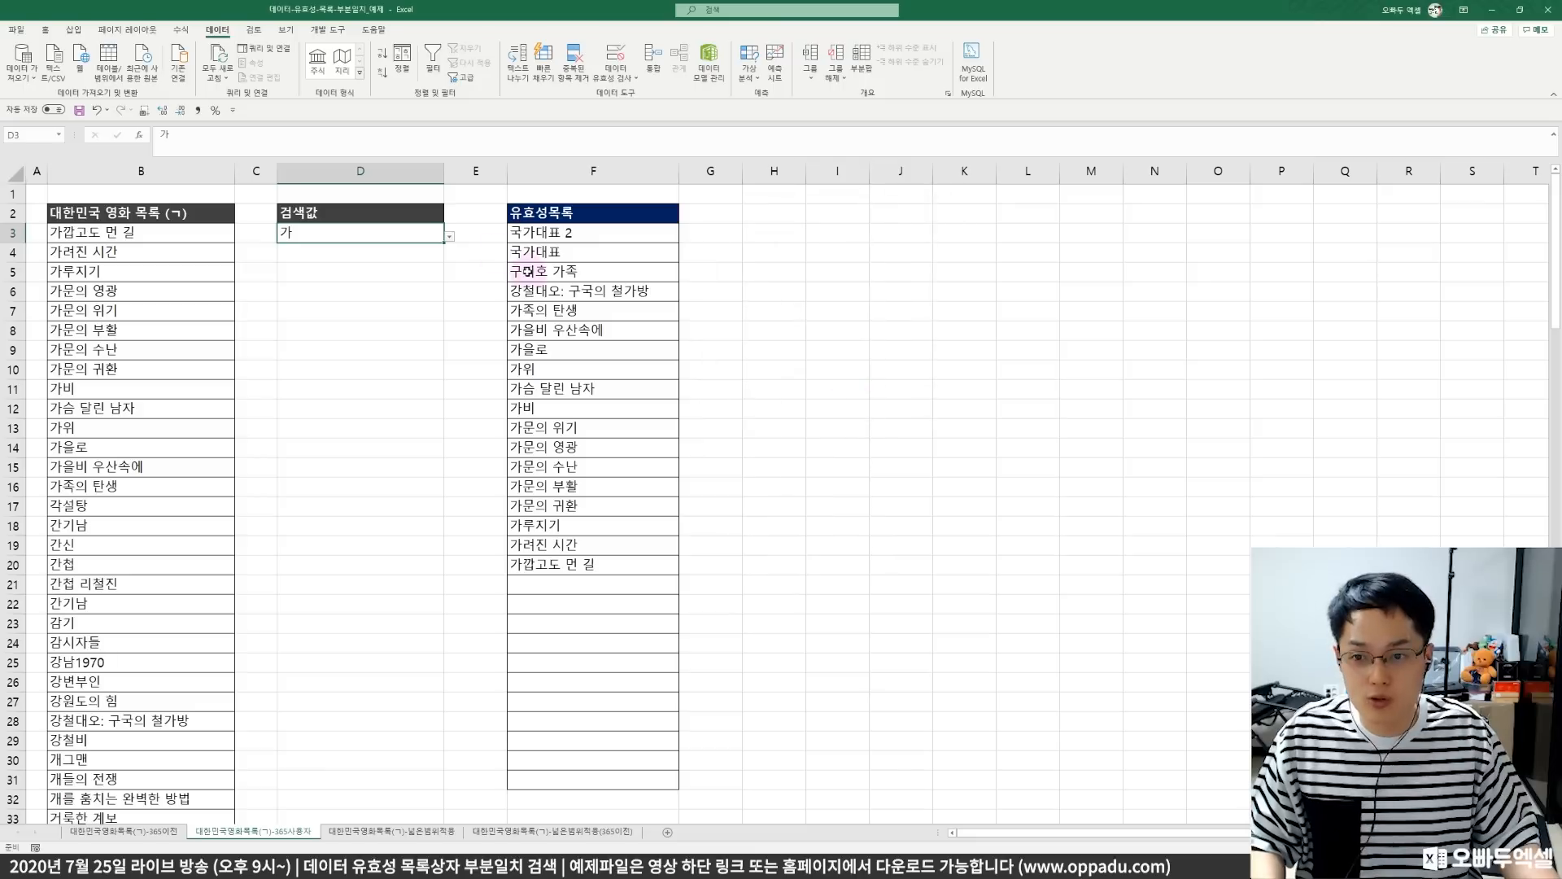
- Test D3's drop-down list by choosing 국가대표, and replace it by searching 가문 and choosing 가문의 영광
left_click(449, 236)
left_click(331, 263)
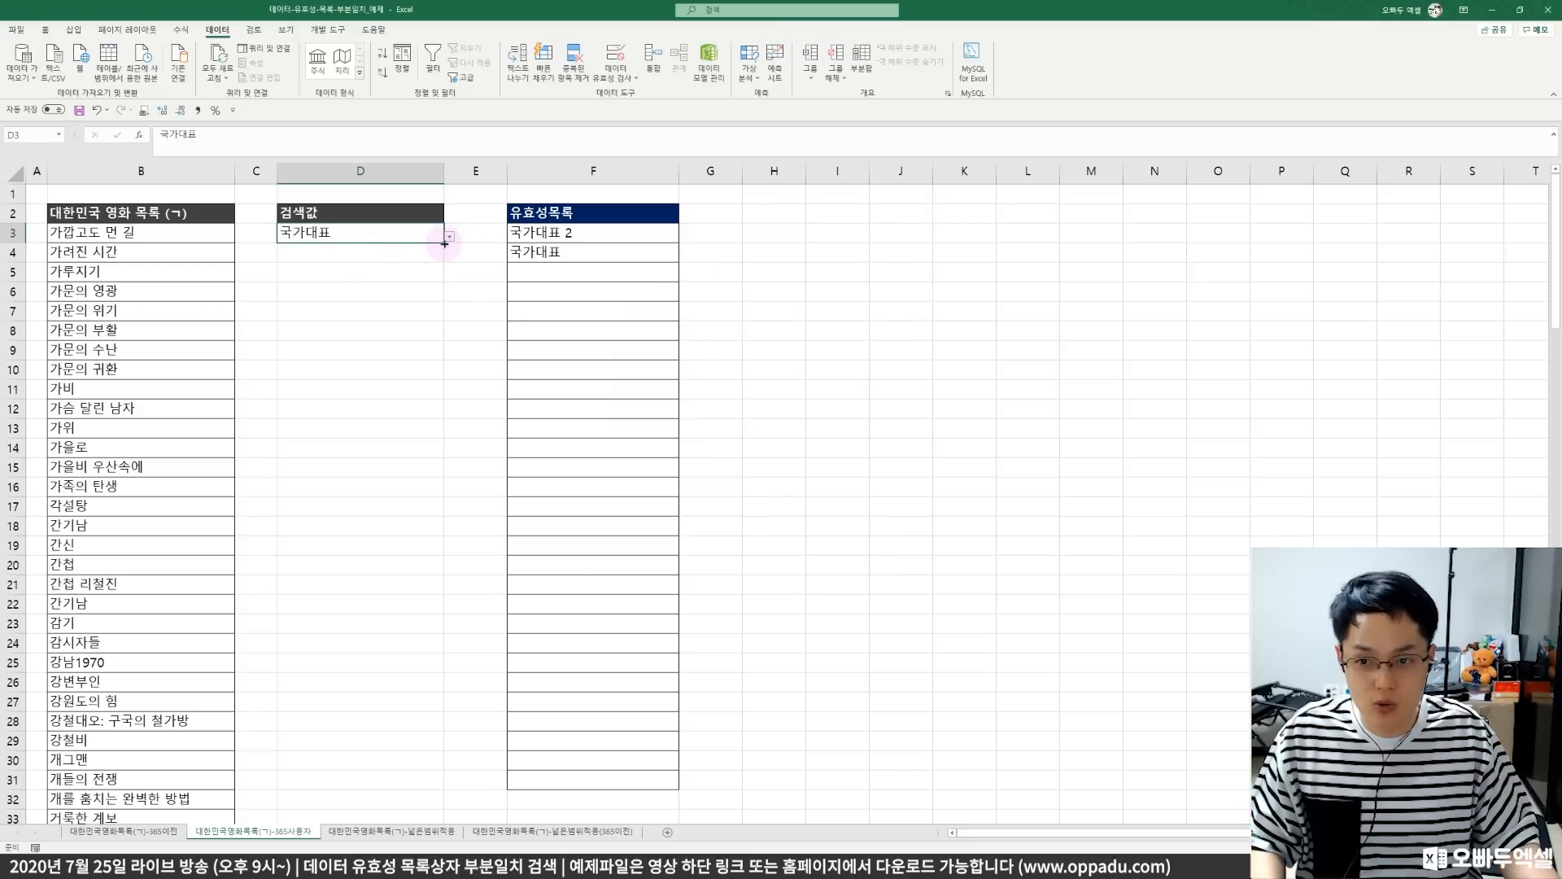
key("BackSpace")
type("가문")
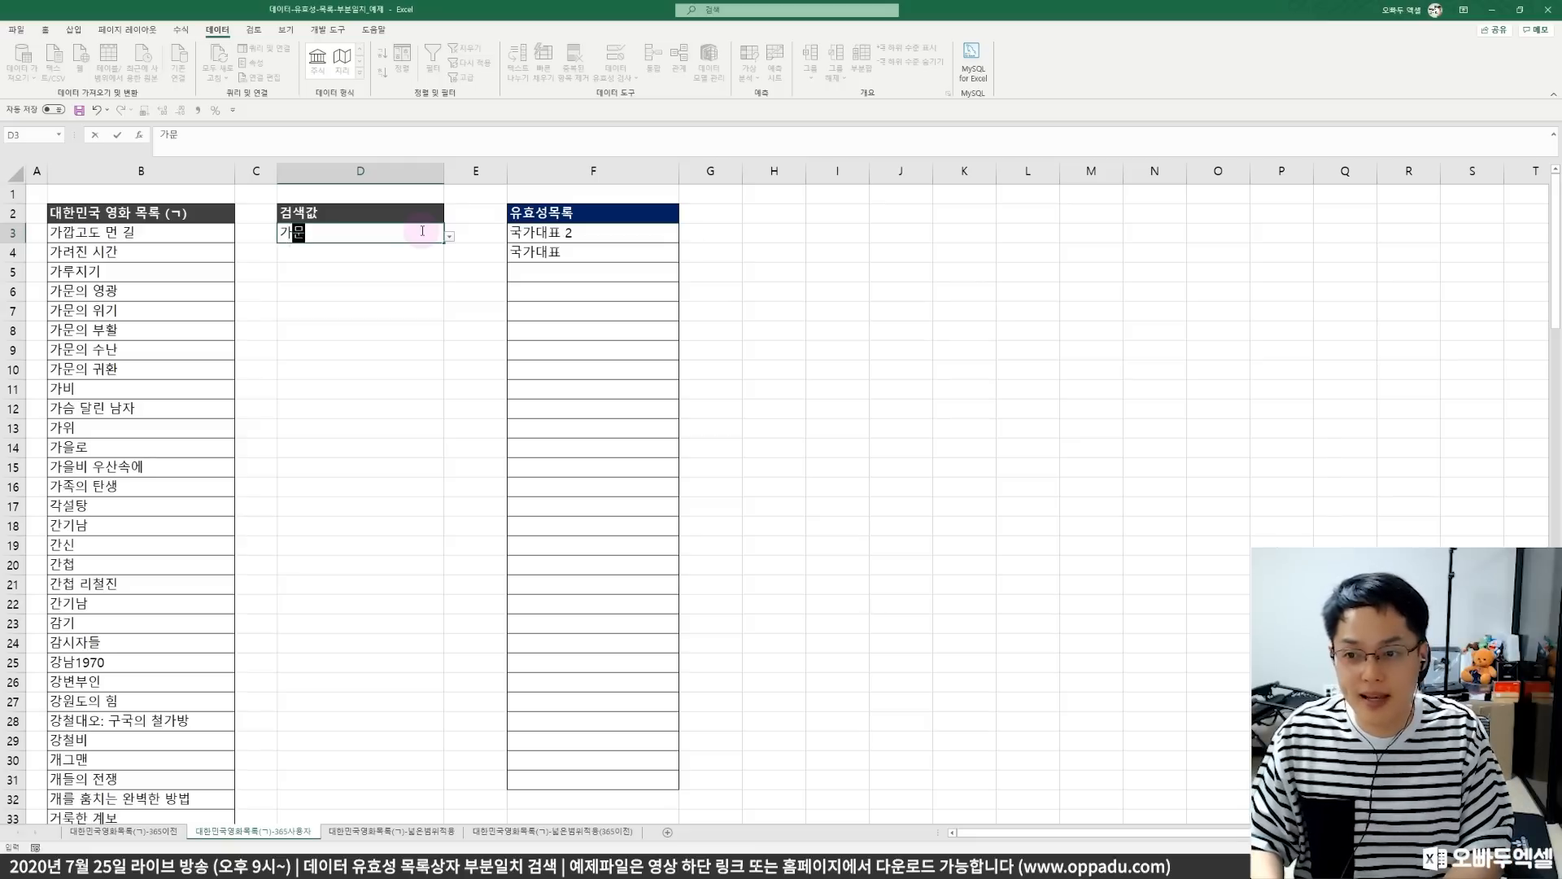
key("ctrl+Return")
key("alt+Down")
key("Down")
key("Return")
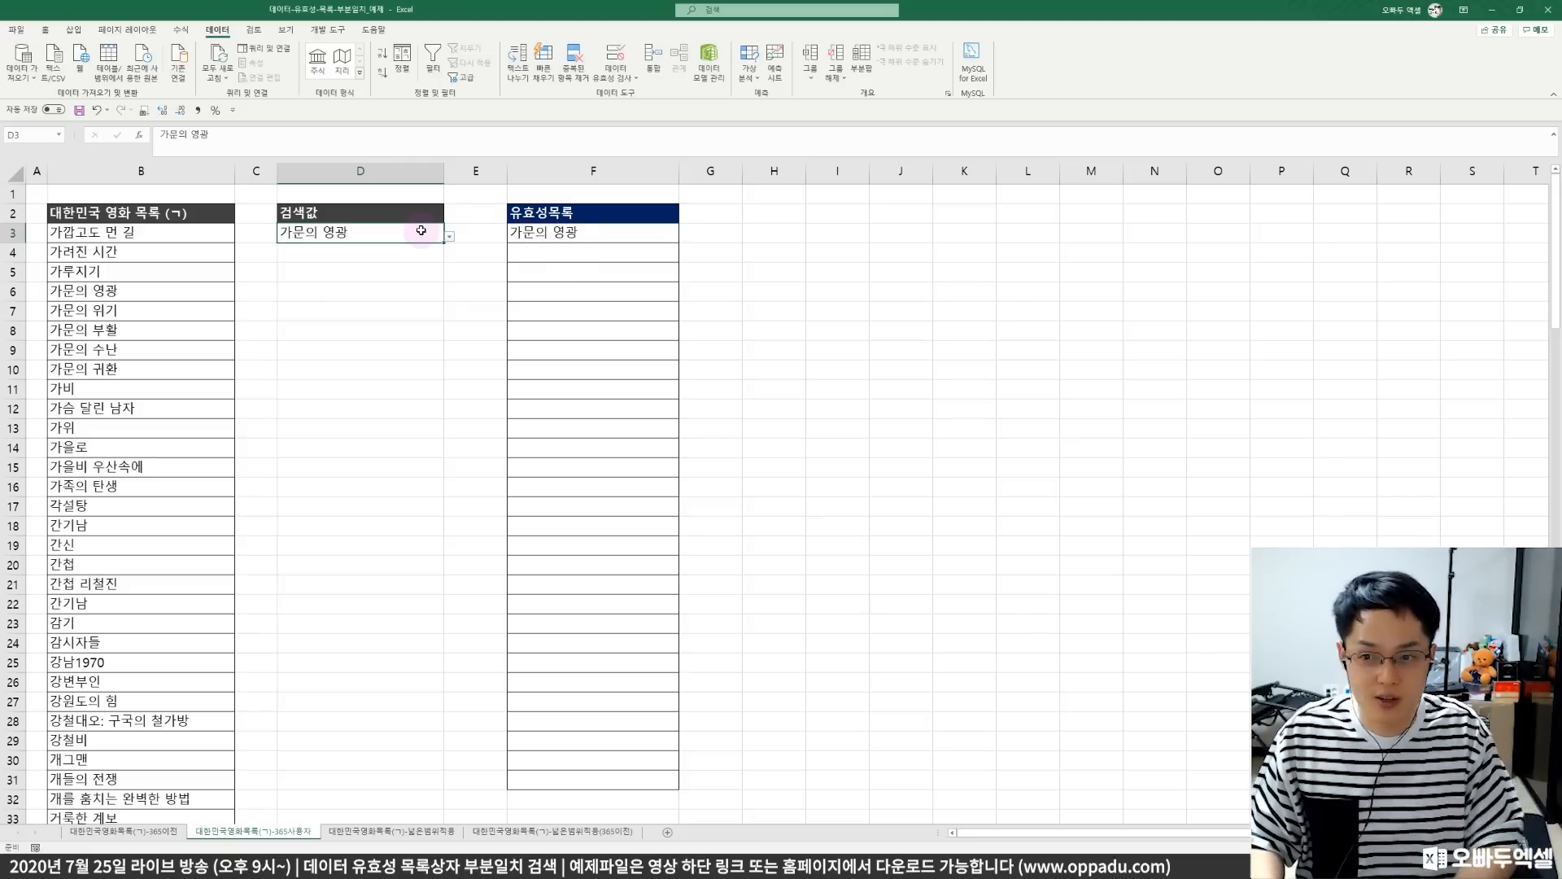
- Search D3 for 개 and choose 건축학개론 from its drop-down list
type("건")
key("ctrl+Return")
key("alt+Down")
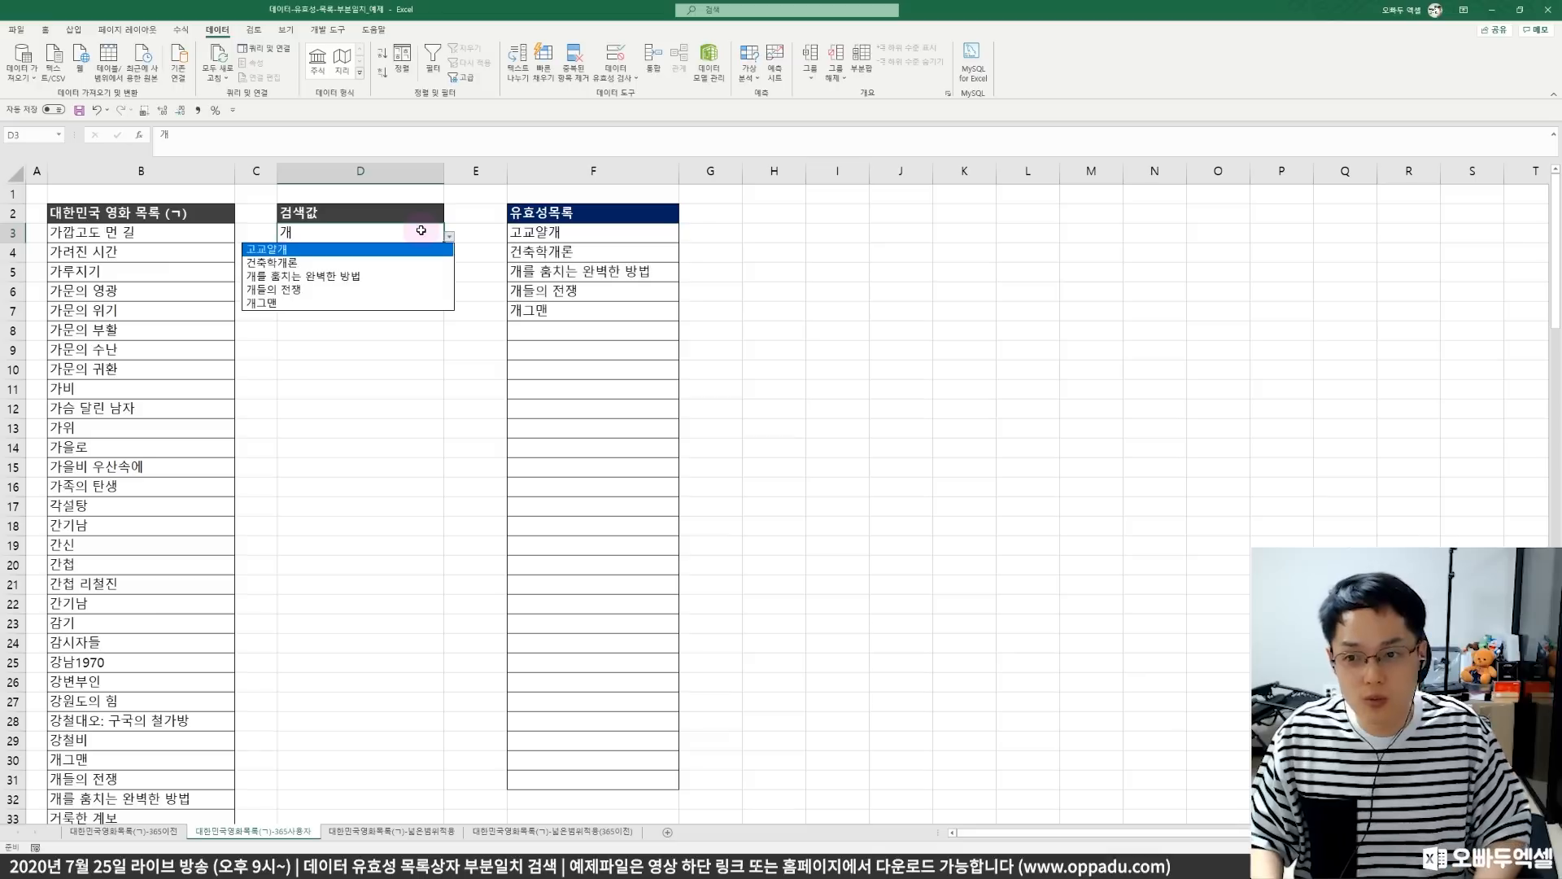
key("Down")
key("Return")
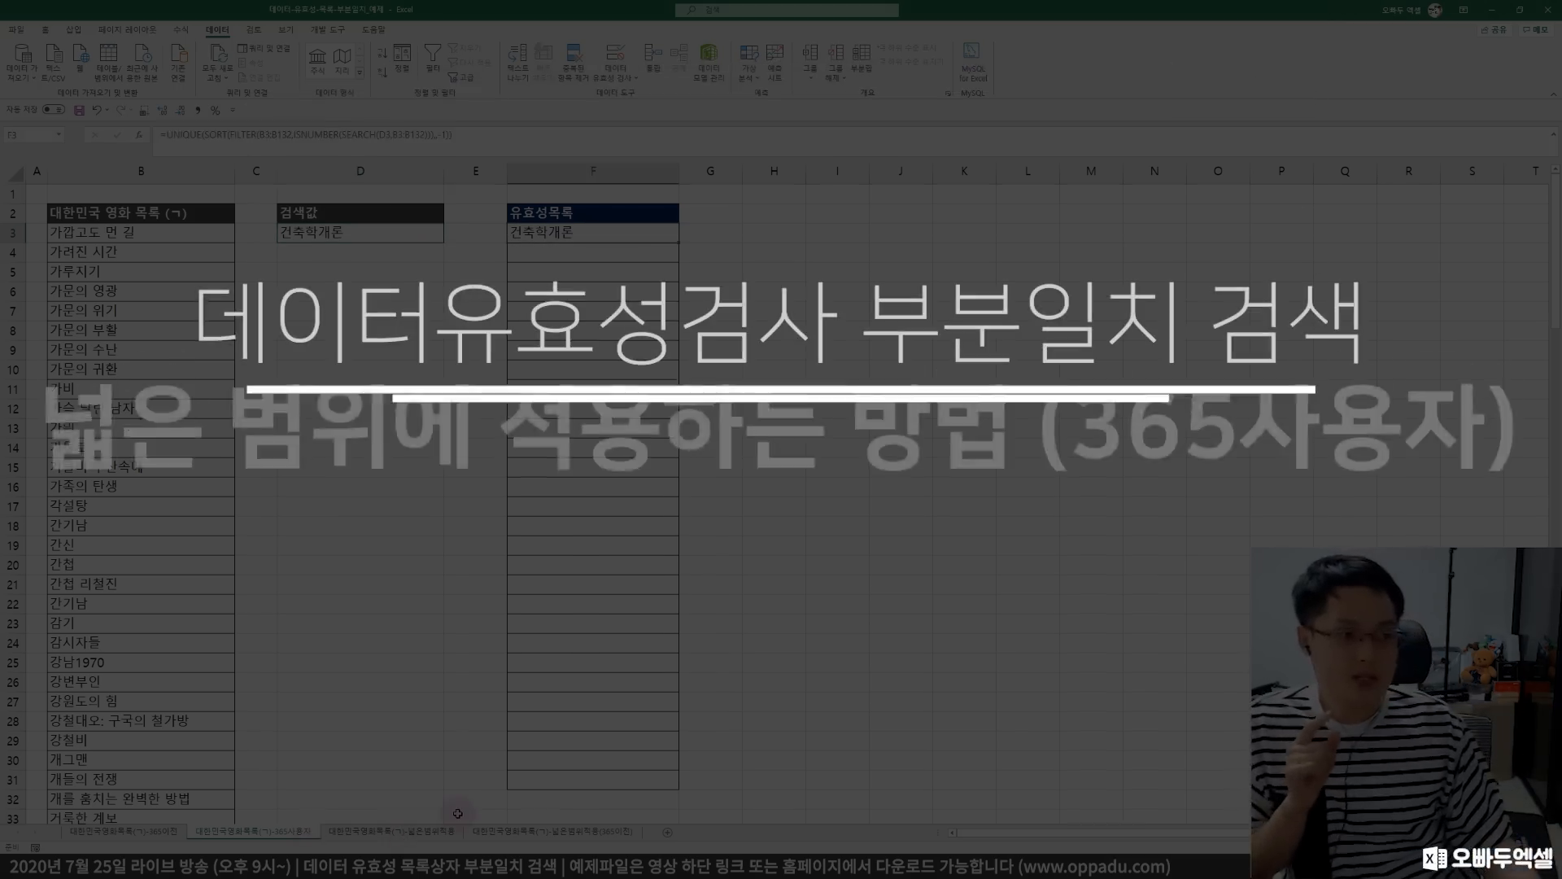
- Check D3's drop-down list and switch to the 대한민국영화목록(ㄱ)-넓은범위적용 sheet
left_click(400, 233)
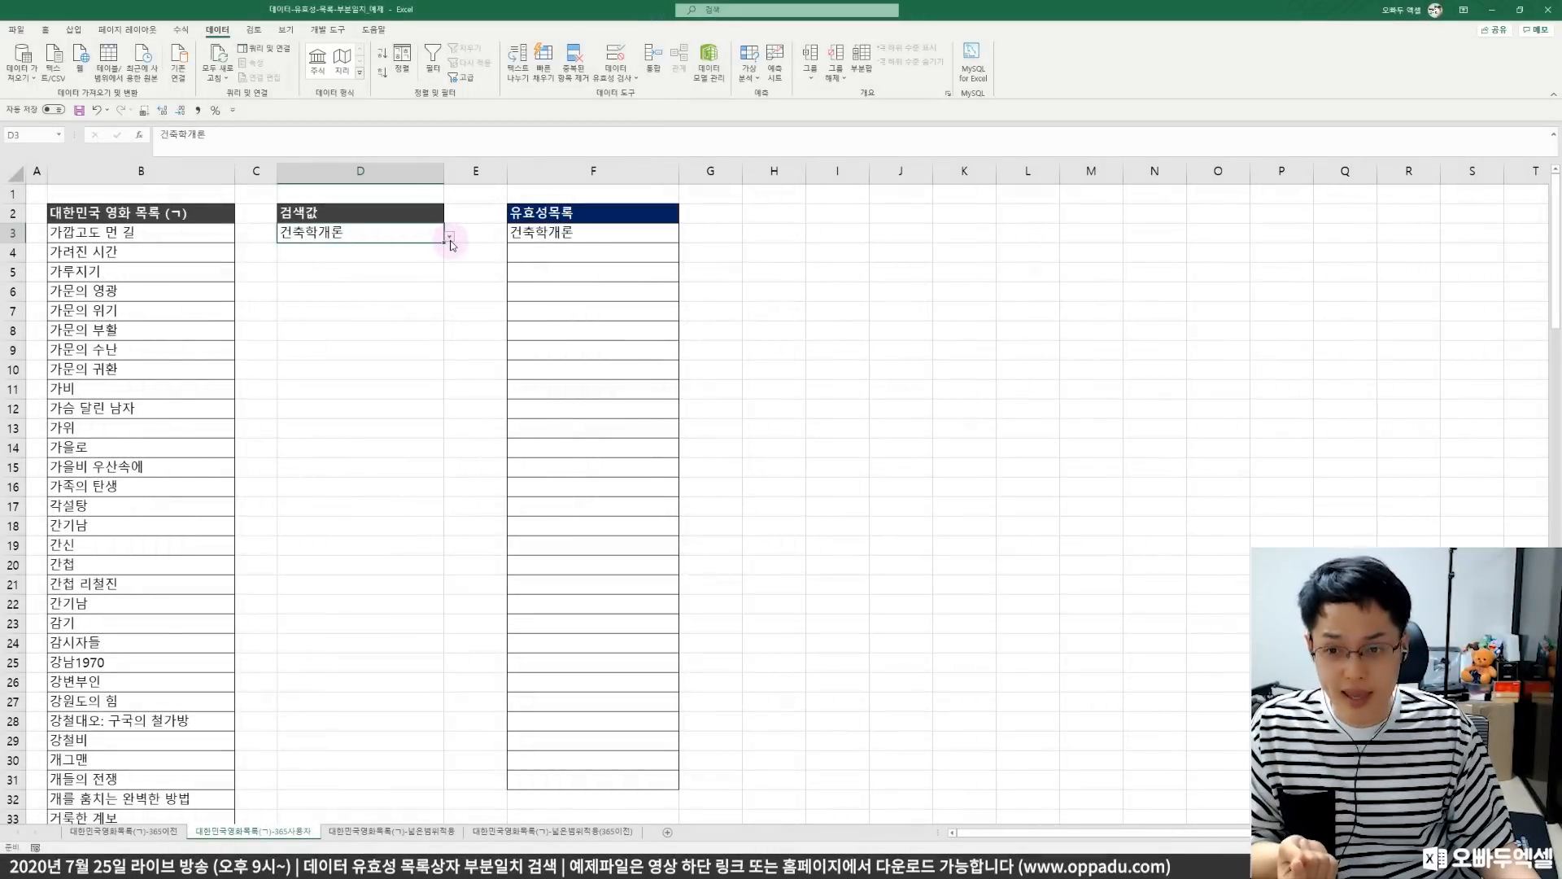
left_click(449, 237)
left_click(357, 831)
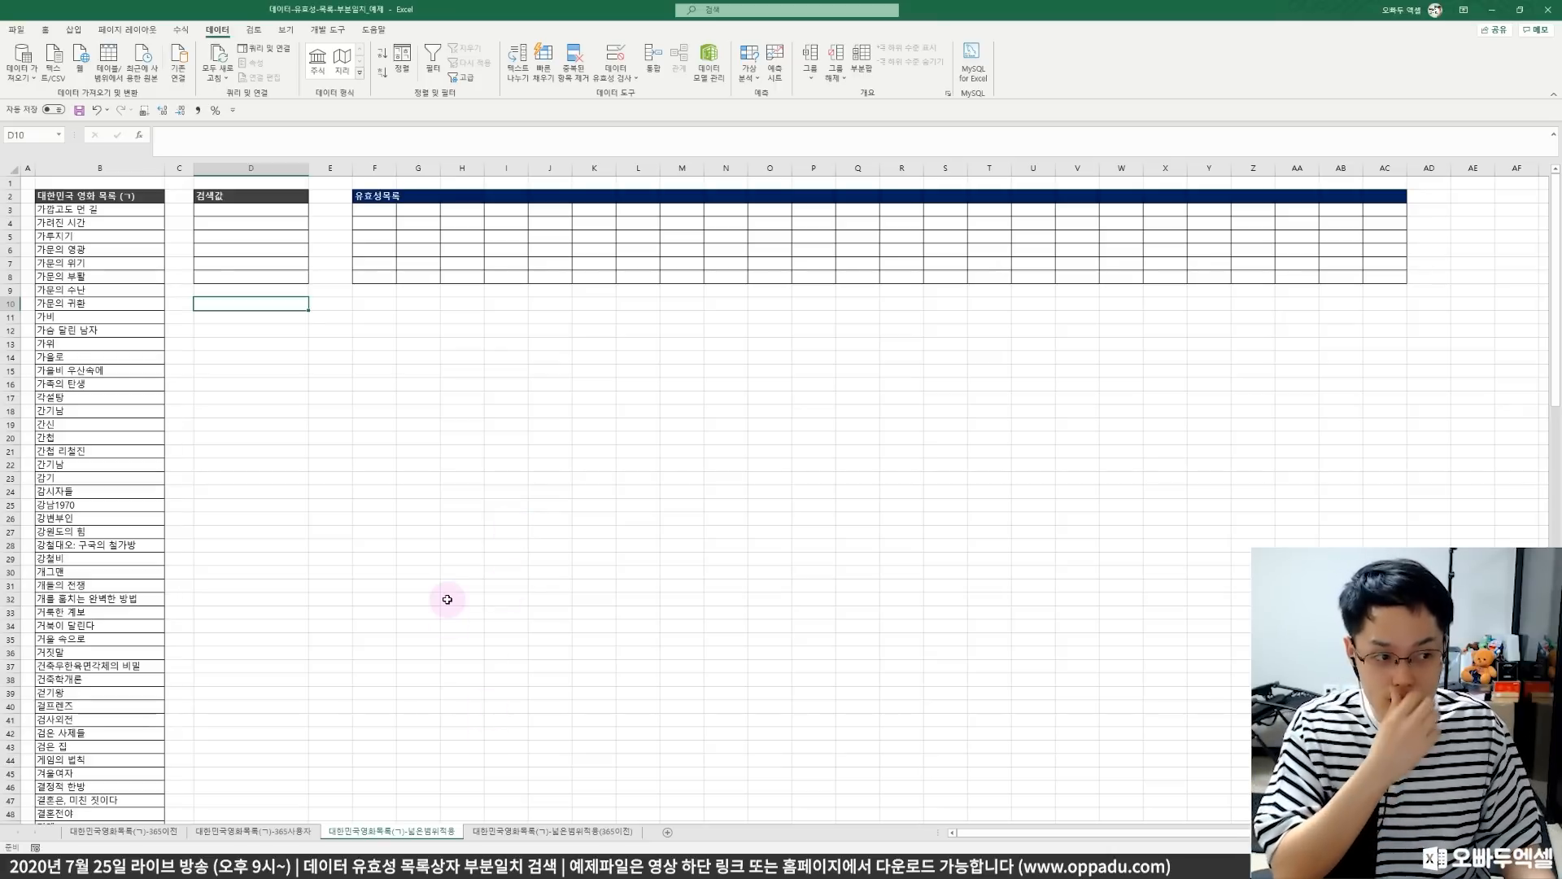
- Enter the search values 가문 in D3 and 개 in D4 of the 검색값 column
left_click(303, 198)
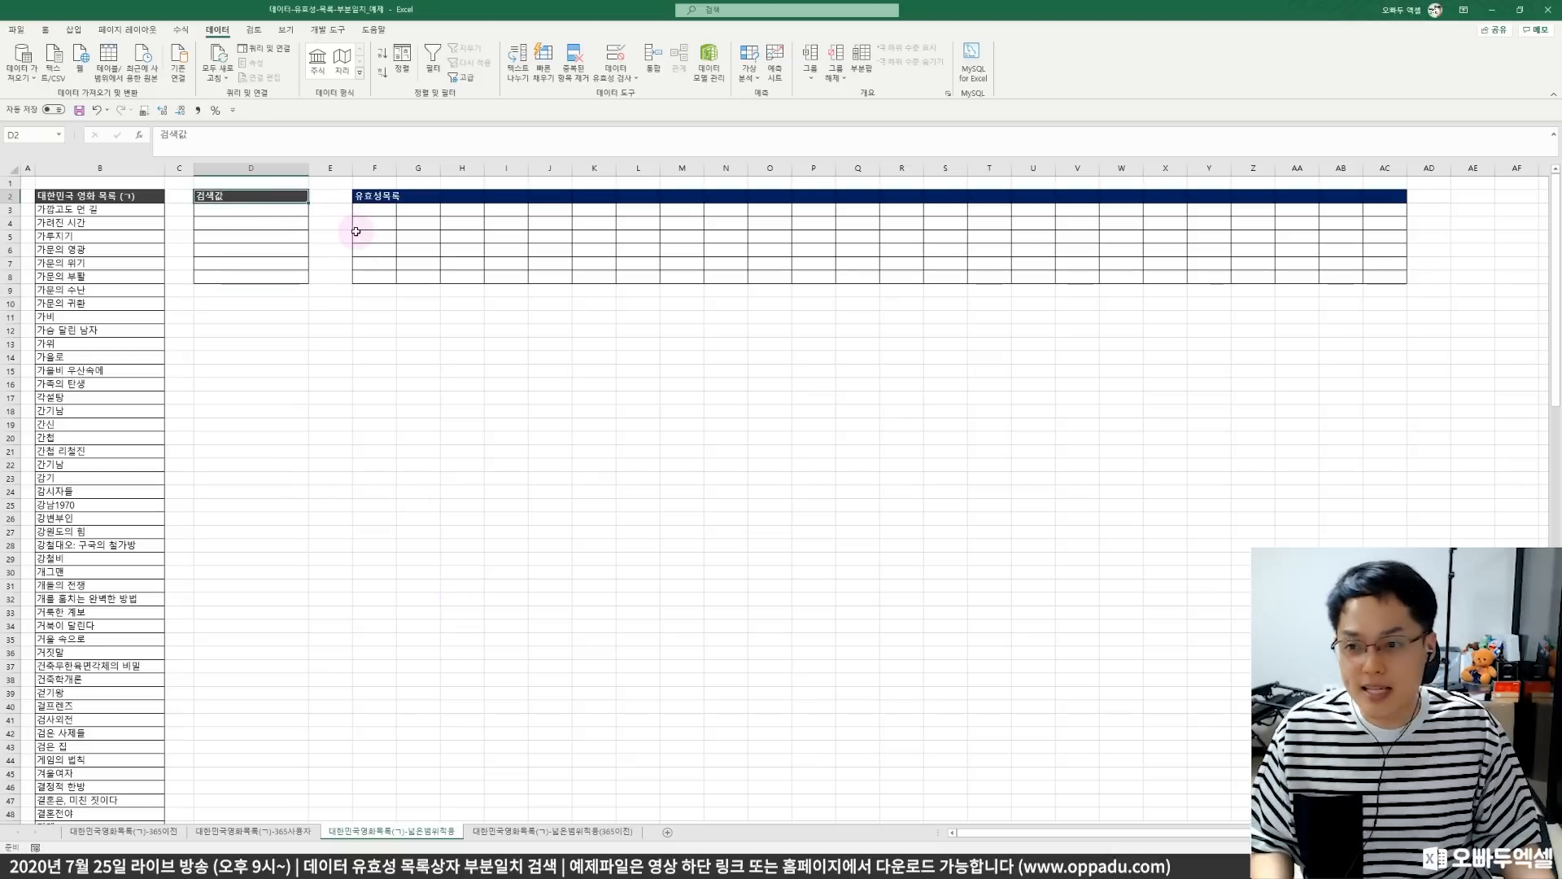
key("Down")
scroll(286, 255, "up", 6)
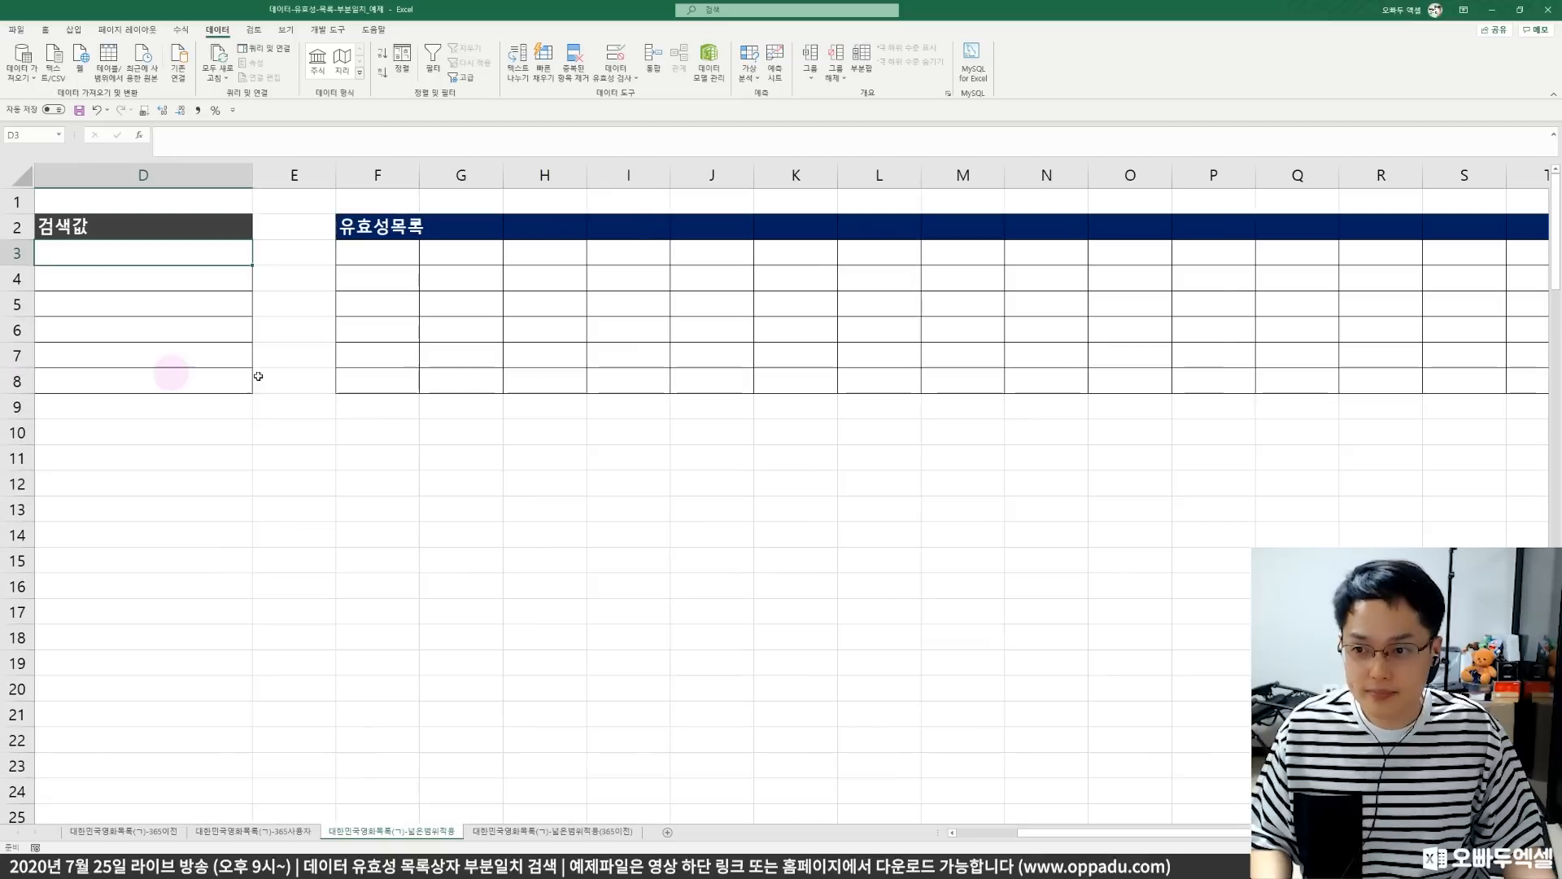
left_click_drag(358, 379, 2, 388)
left_click(521, 269)
type("ㄱ")
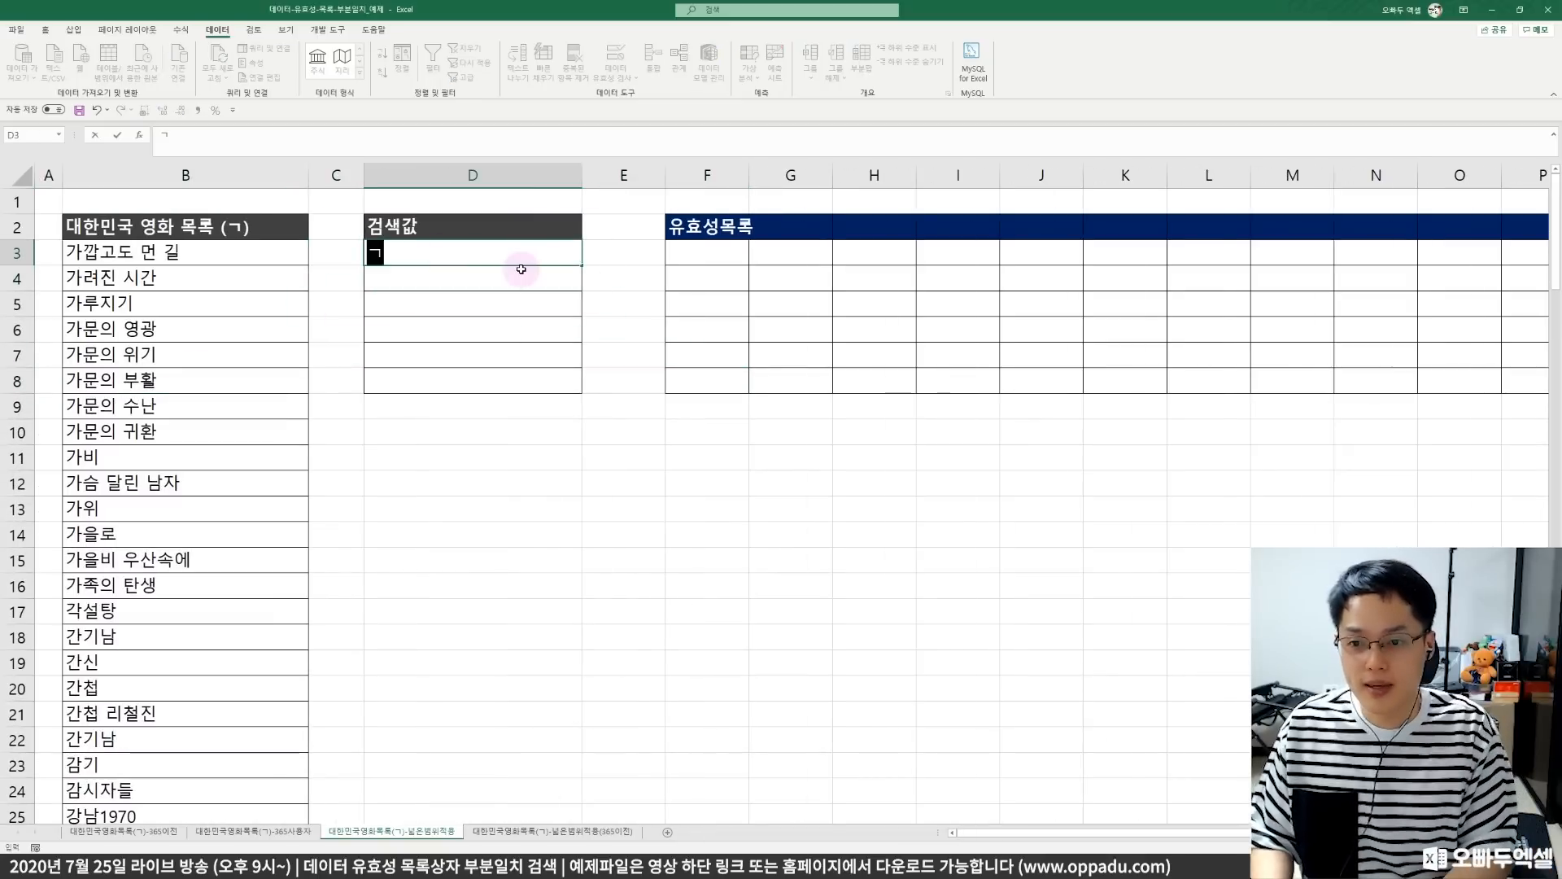
type("문")
key("Return")
type("개")
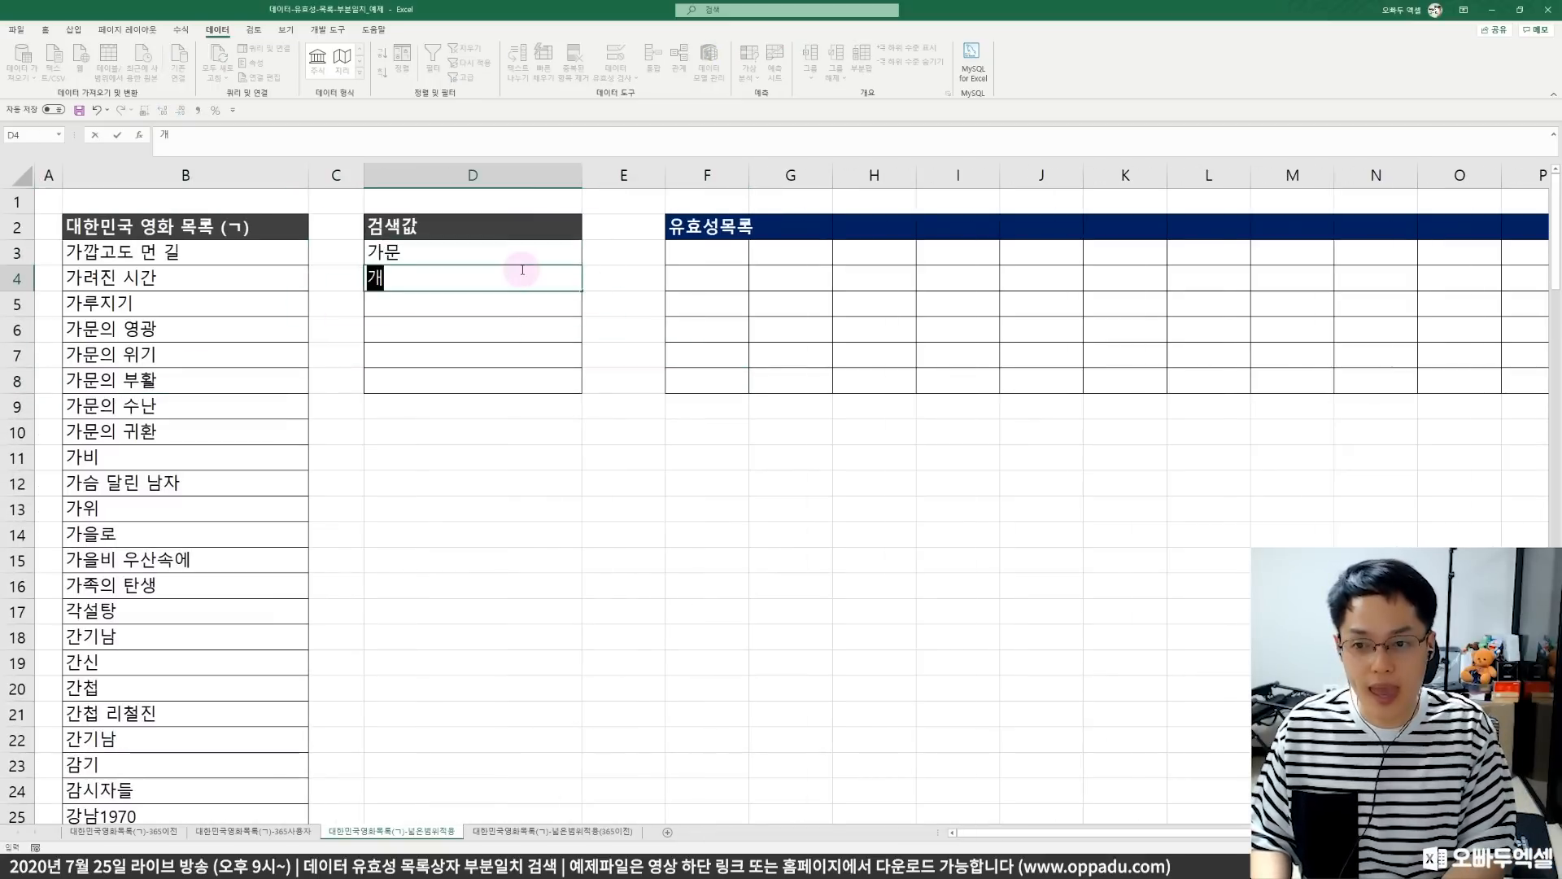
key("Return")
- Enter 가 as the search value in D5
type("가문")
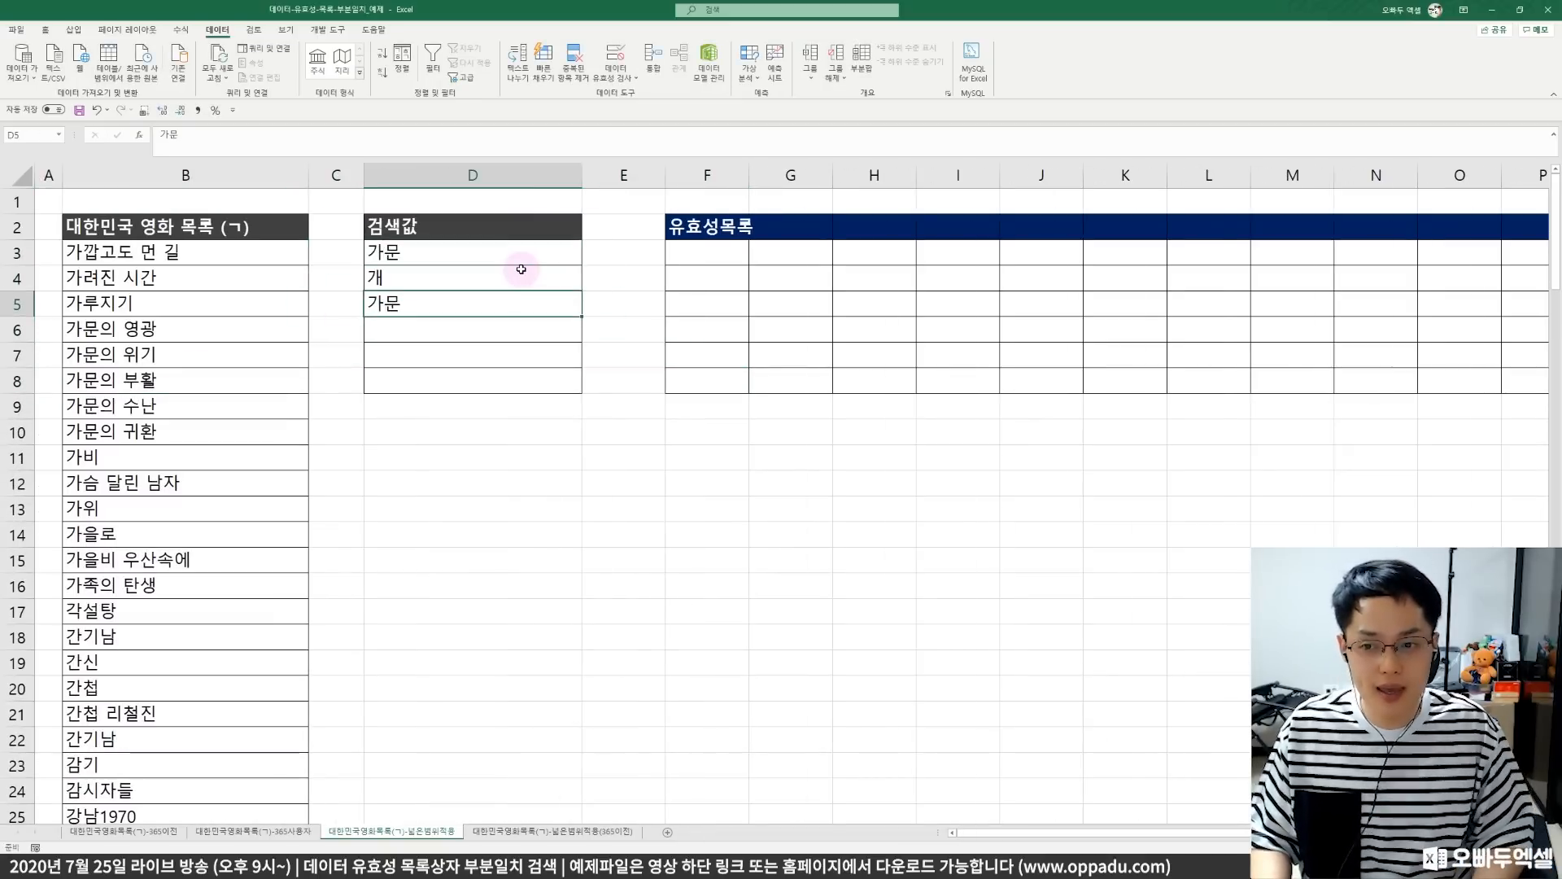
key("Return")
key("Up")
key("F2")
key("BackSpace")
key("Return")
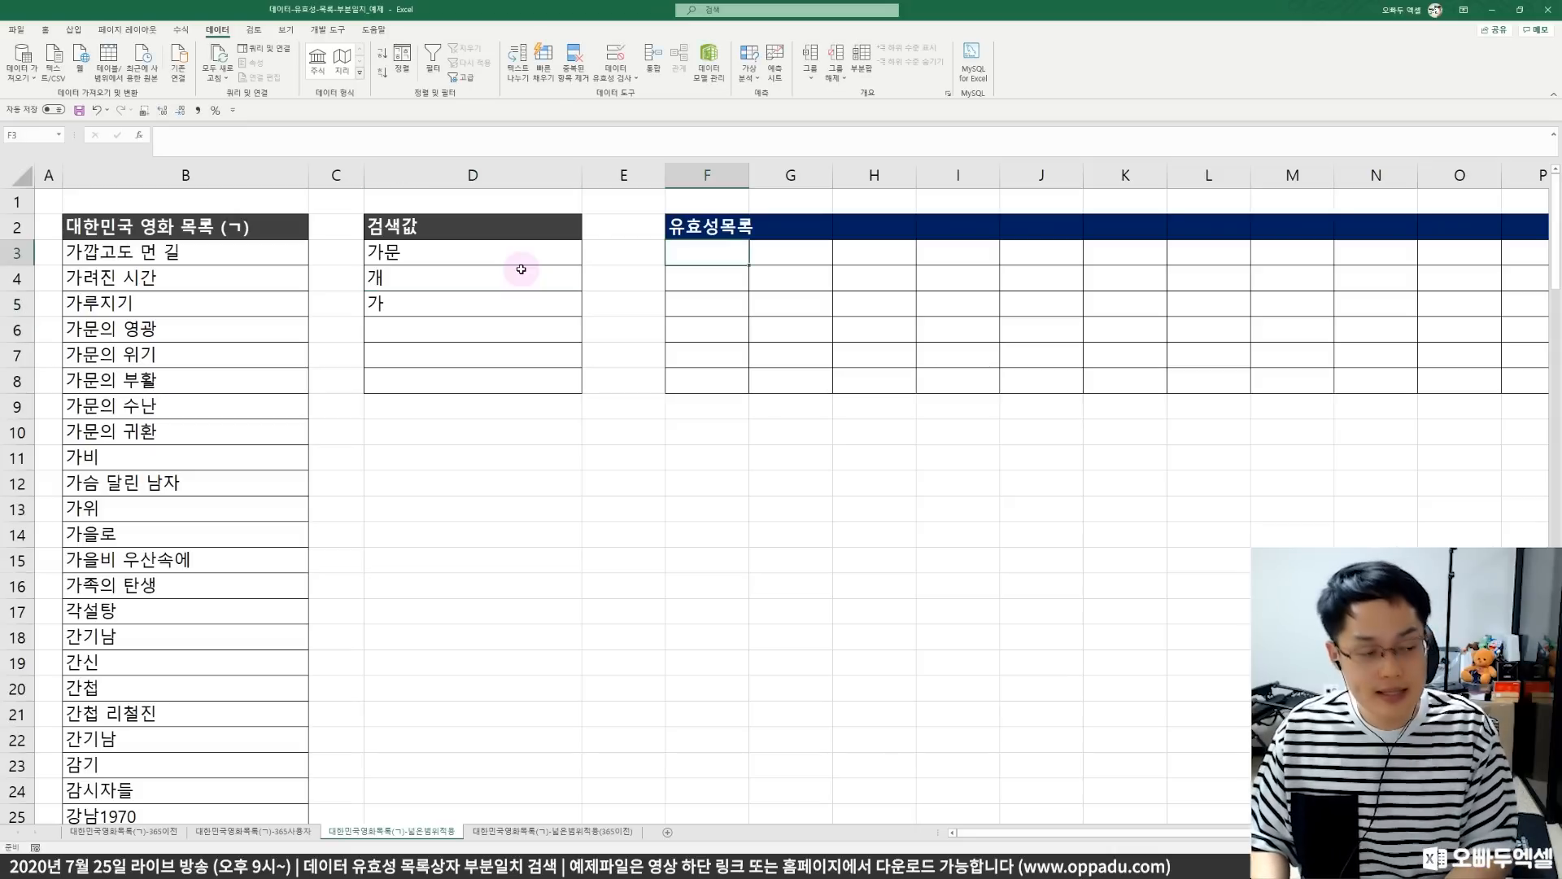
- Start a FILTER formula in F3 that takes the movie list B3:B132 as its array
type("=FILTER(")
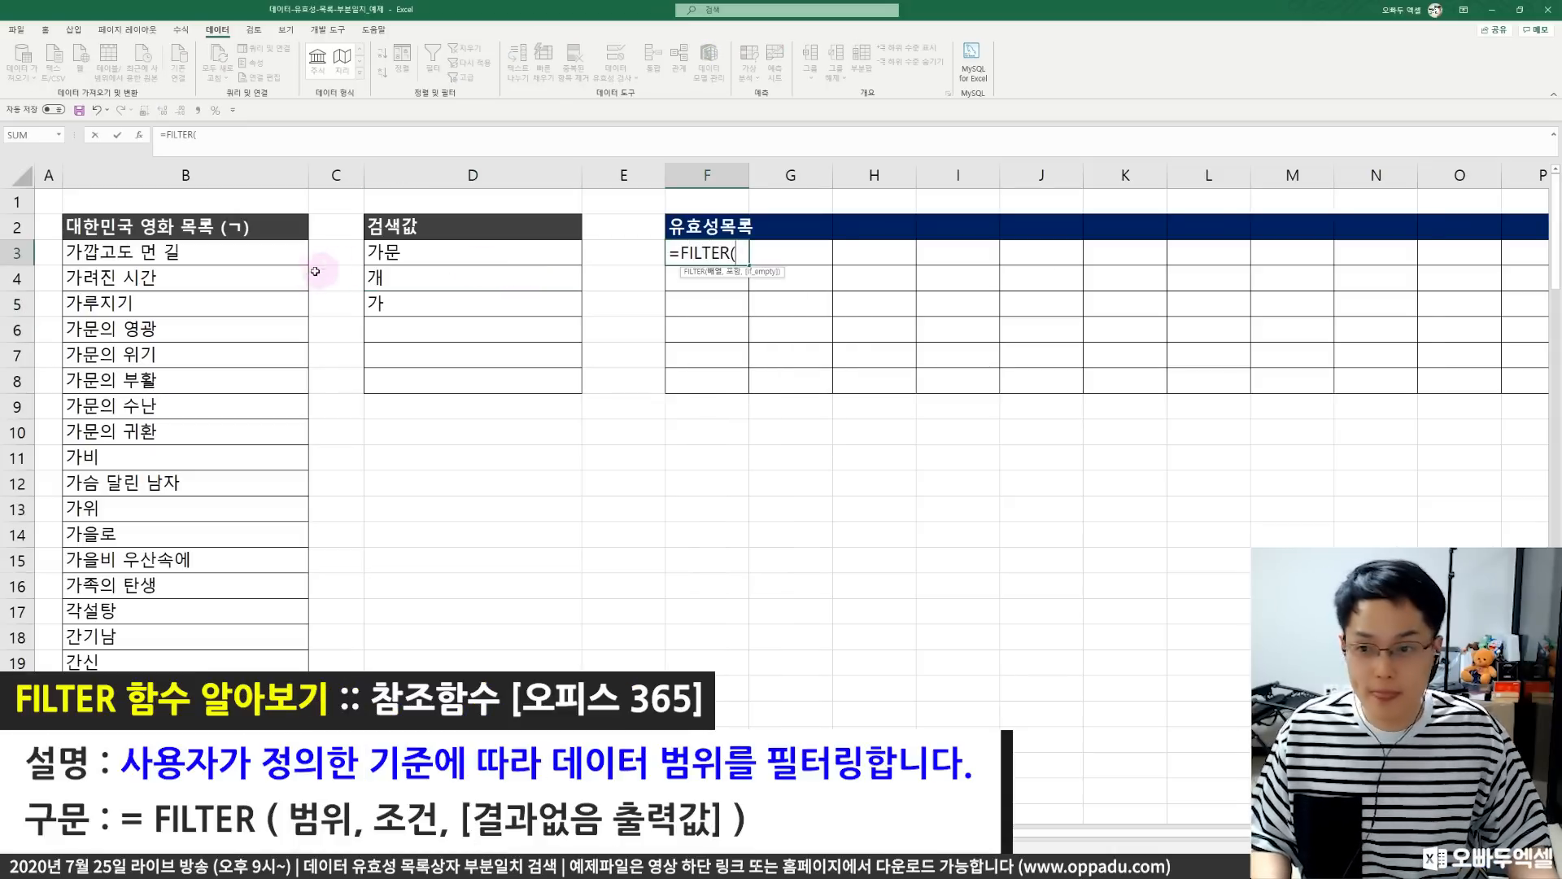
left_click_drag(268, 254, 155, 769)
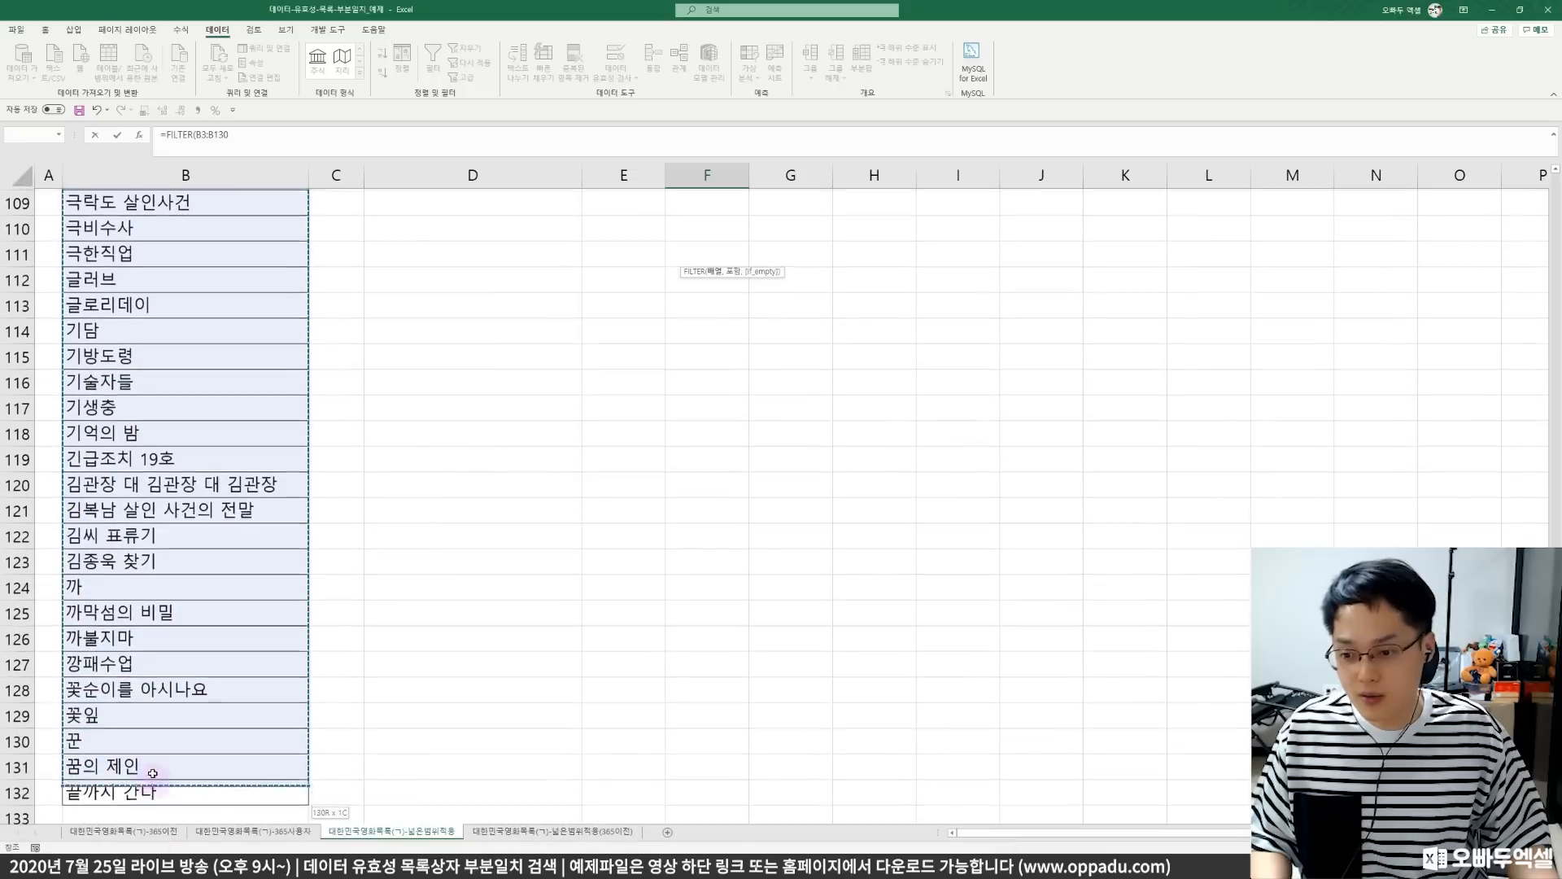
type(",")
scroll(370, 545, "up", 20)
scroll(496, 500, "up", 12)
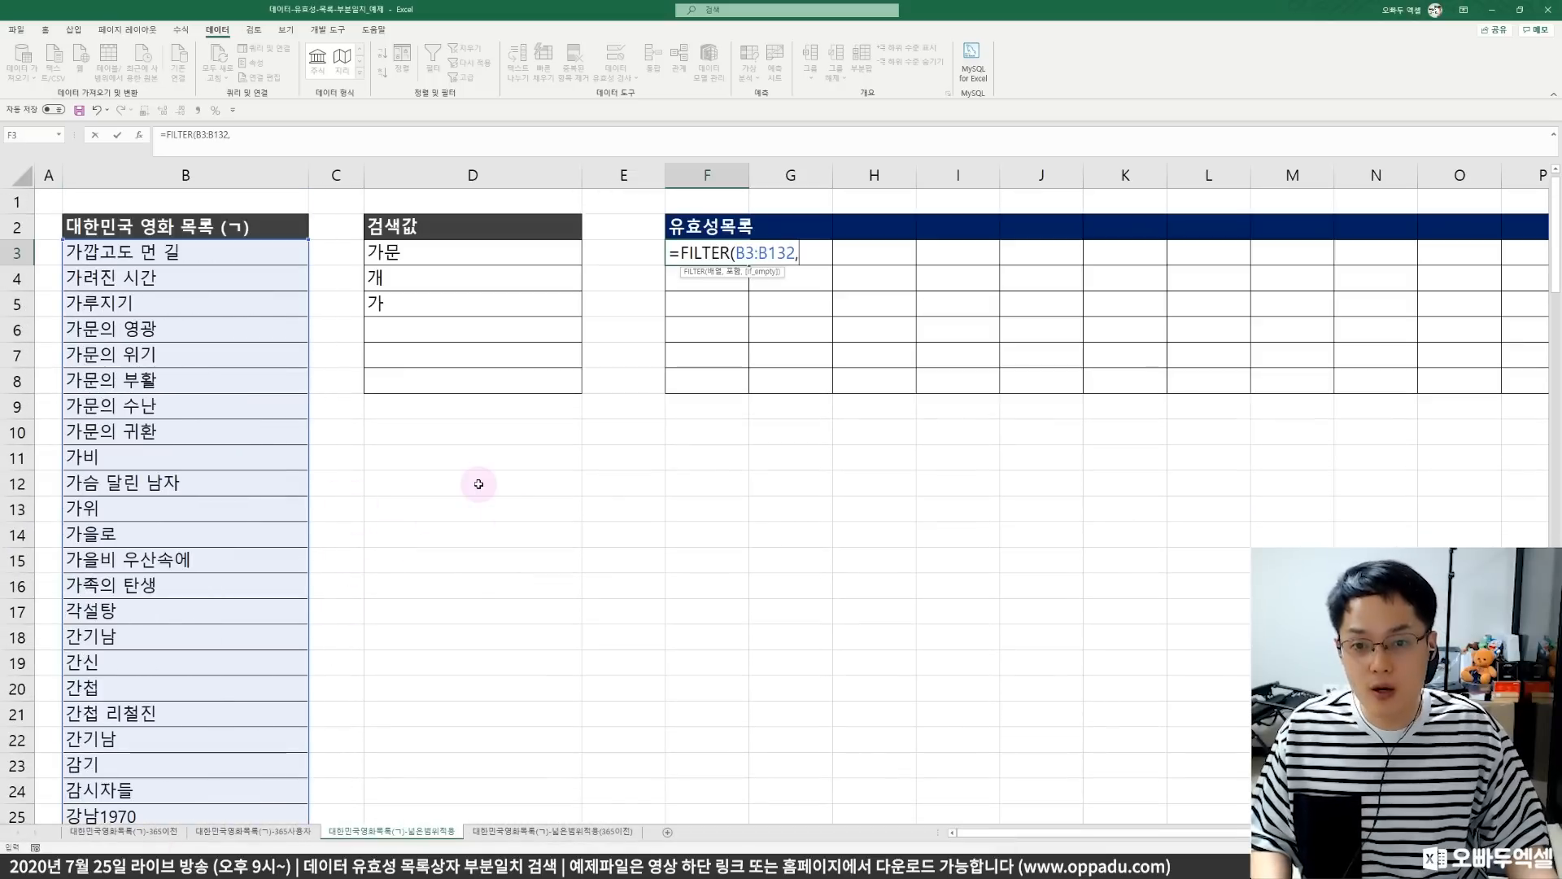
- Complete F3's FILTER formula with the condition ISNUMBER(SEARCH(D3,B3:B132)) to match titles containing the search value
type("IS")
type("NUMBE")
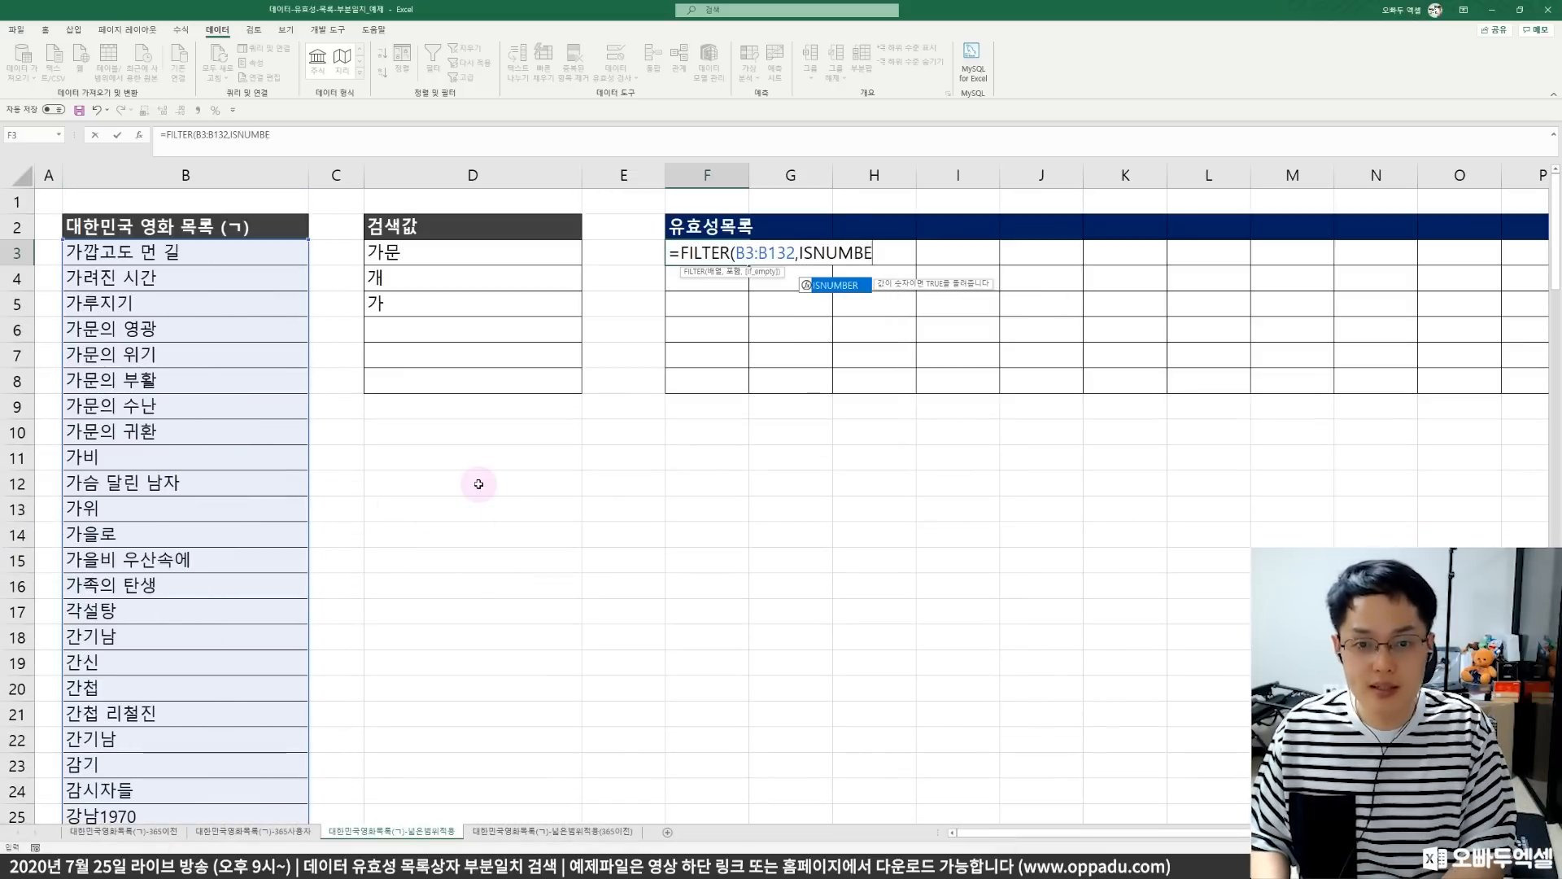
type("R(SEARCH(")
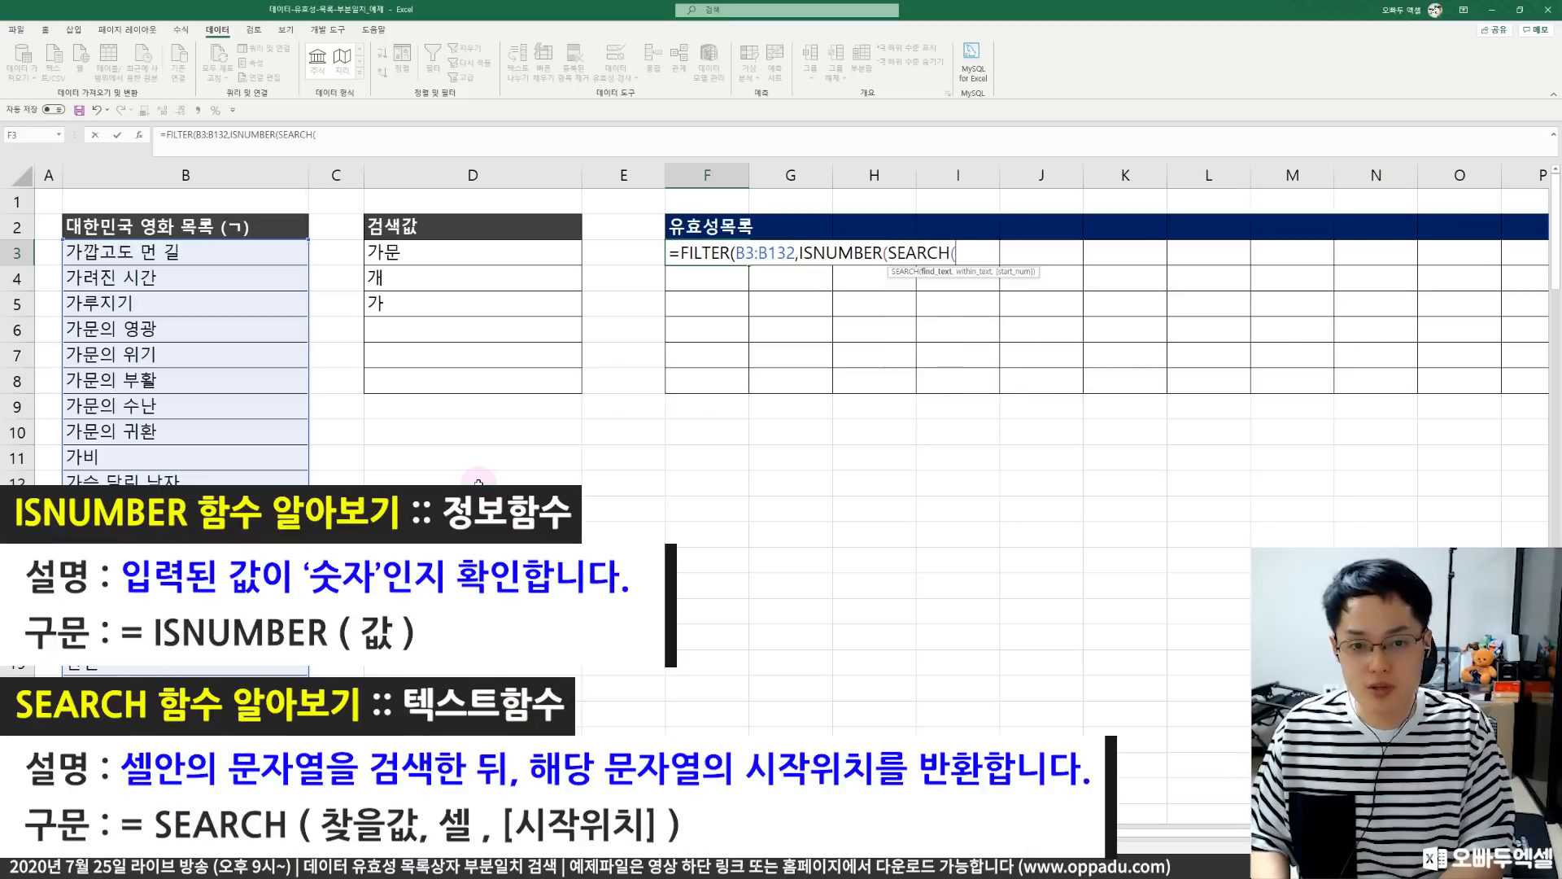
left_click(422, 254)
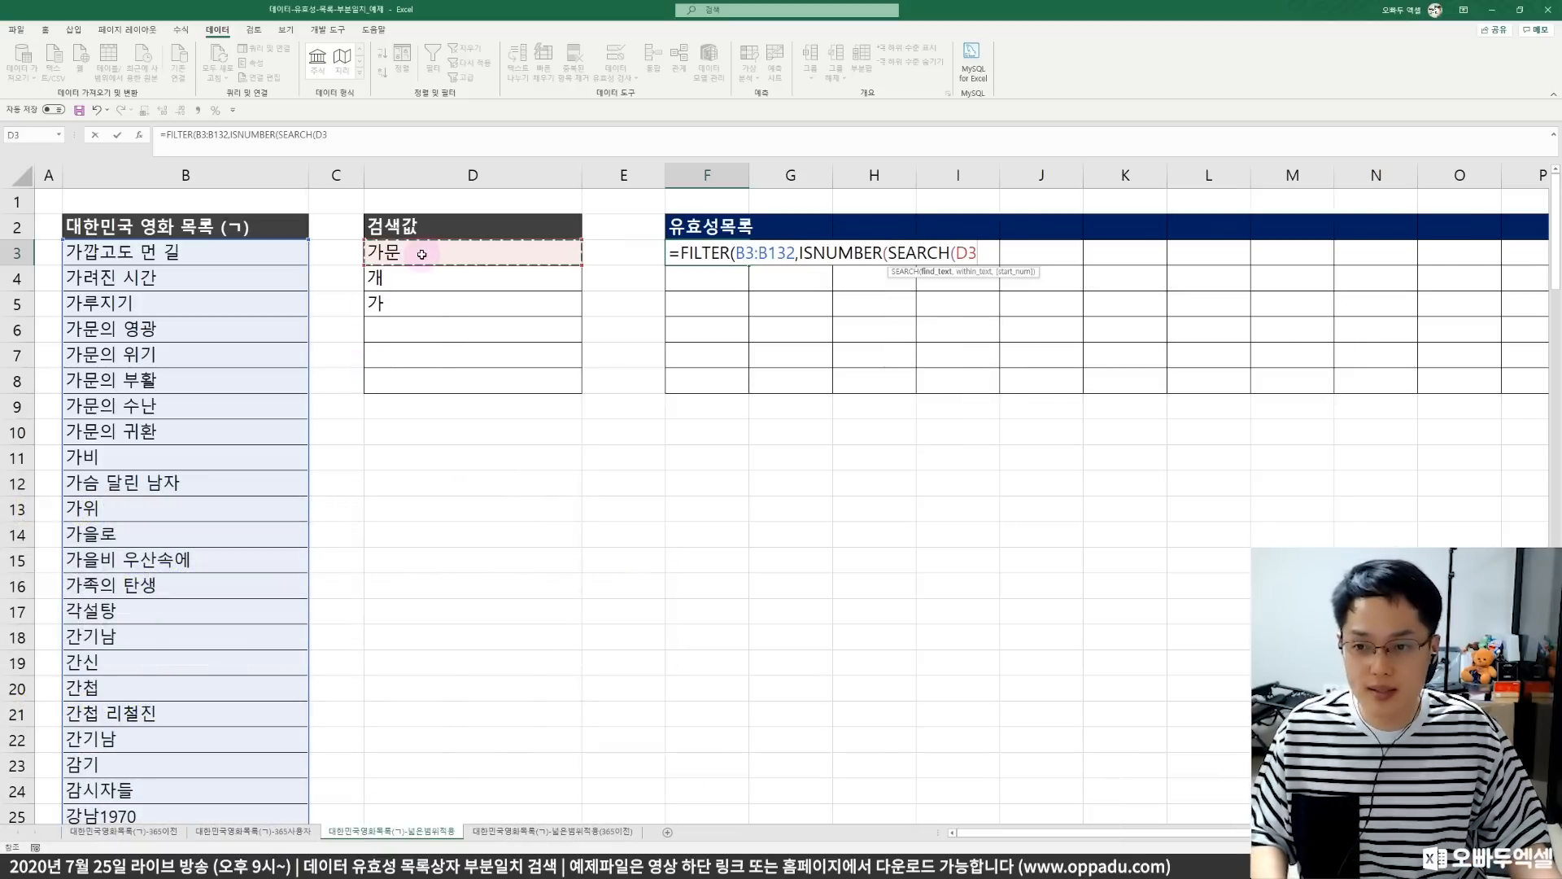
type(",")
left_click_drag(216, 252, 122, 777)
type("))")
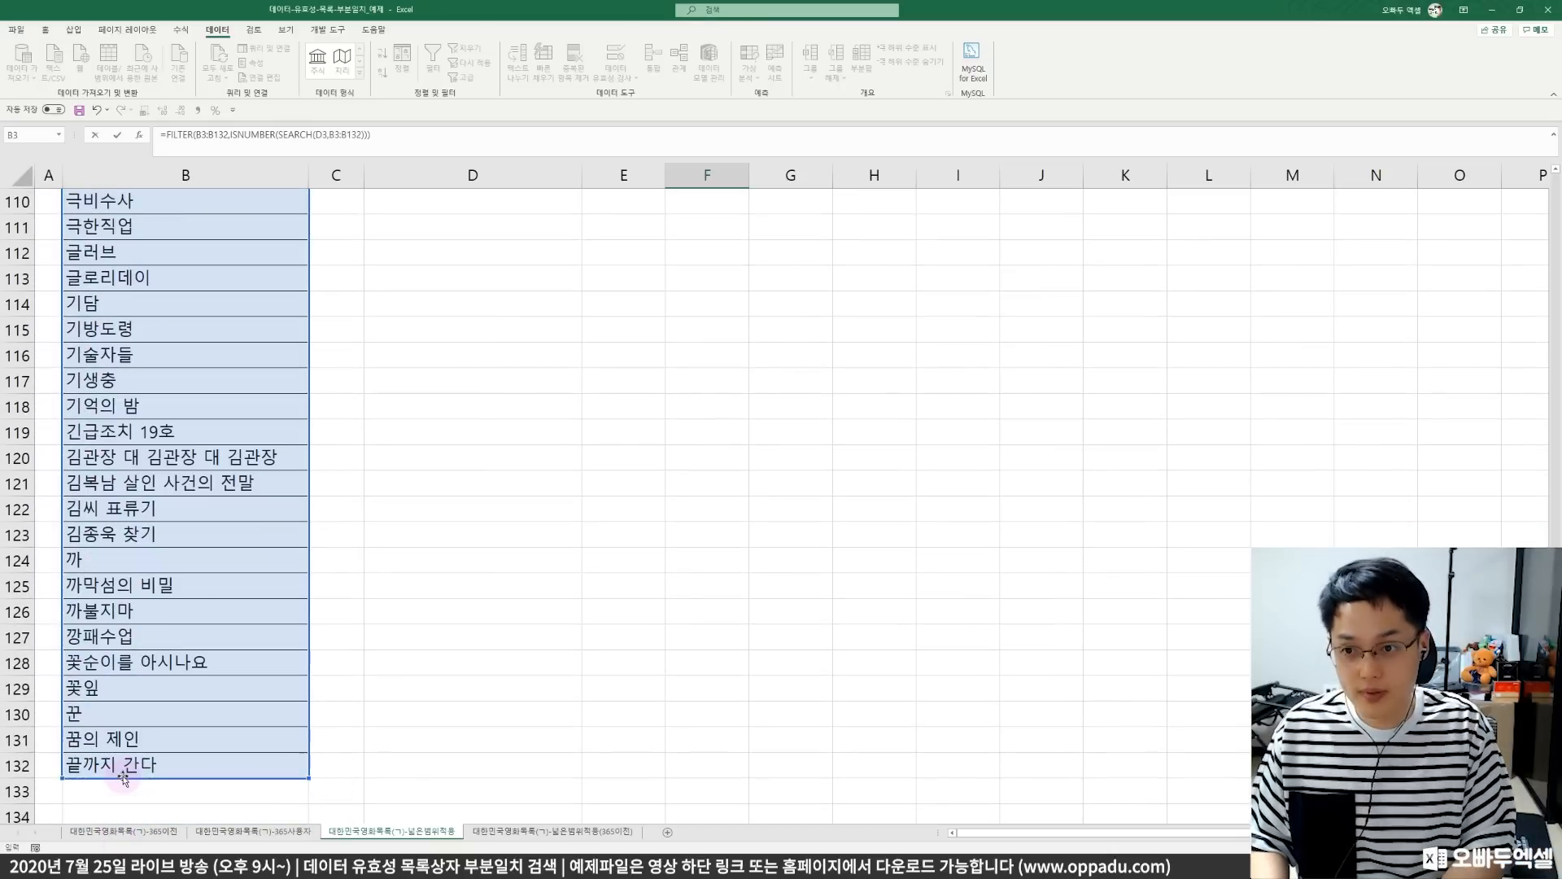
key("Return")
scroll(528, 342, "up", 1)
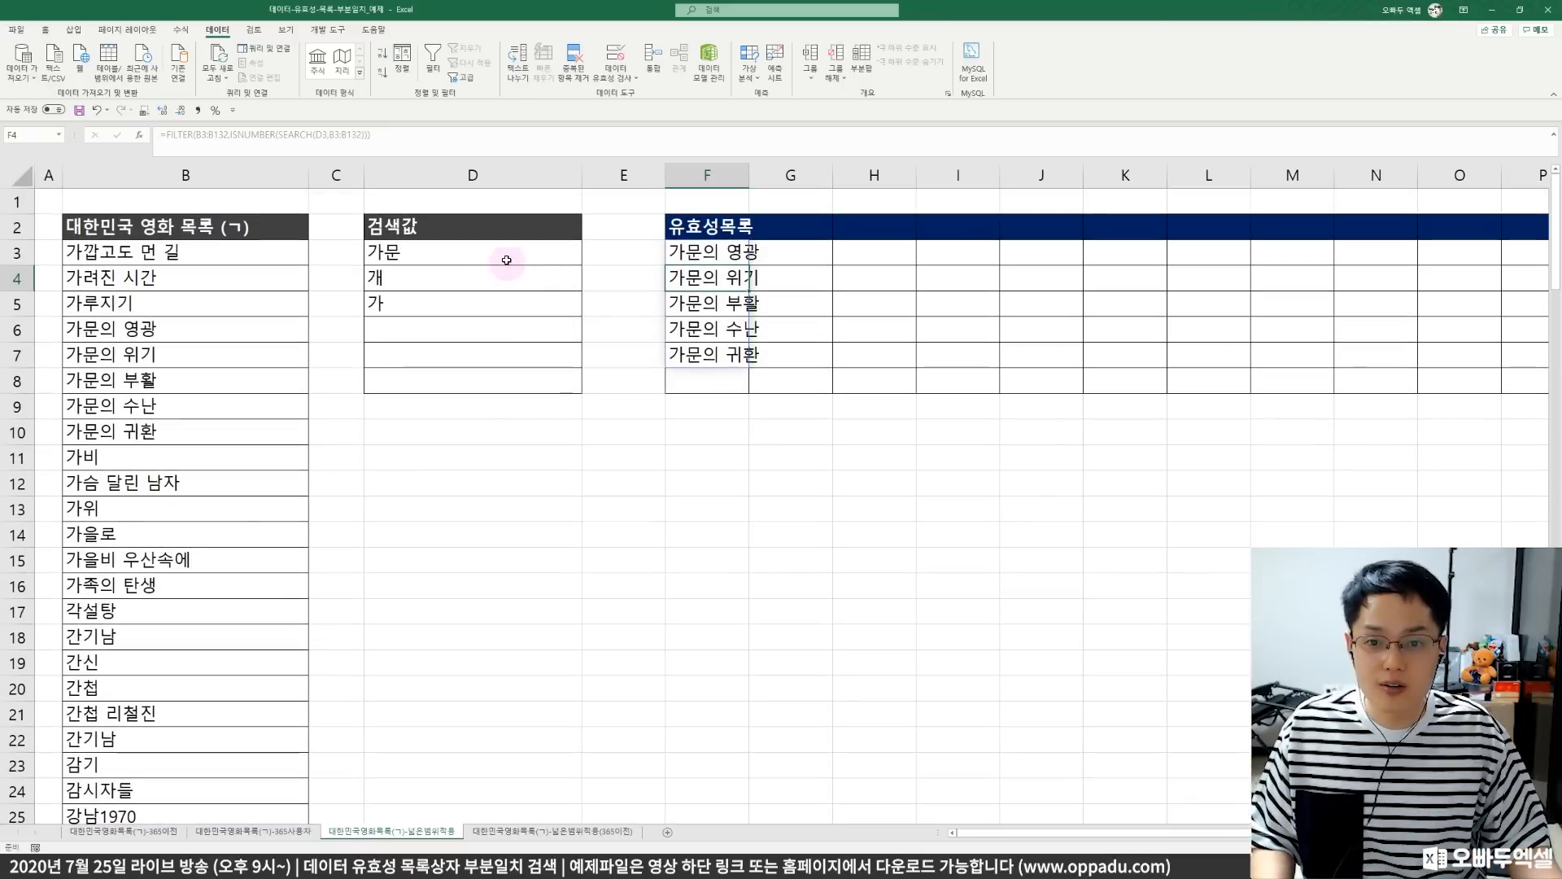
- Try to copy F3's FILTER formula down to F4, inspect both cells, and clear F4
left_click(506, 259)
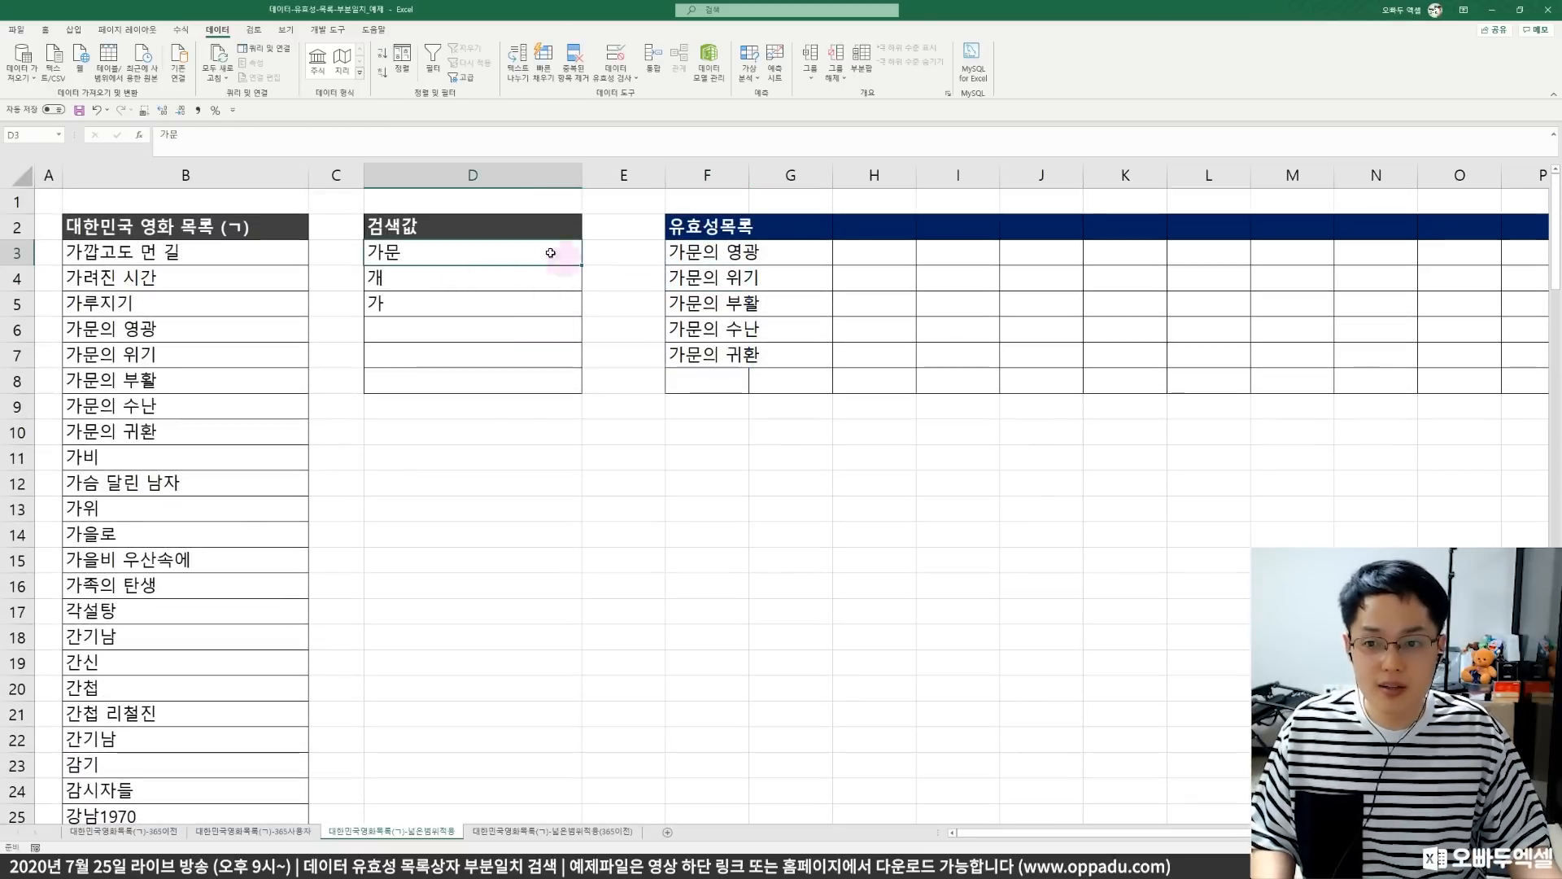
left_click(682, 253)
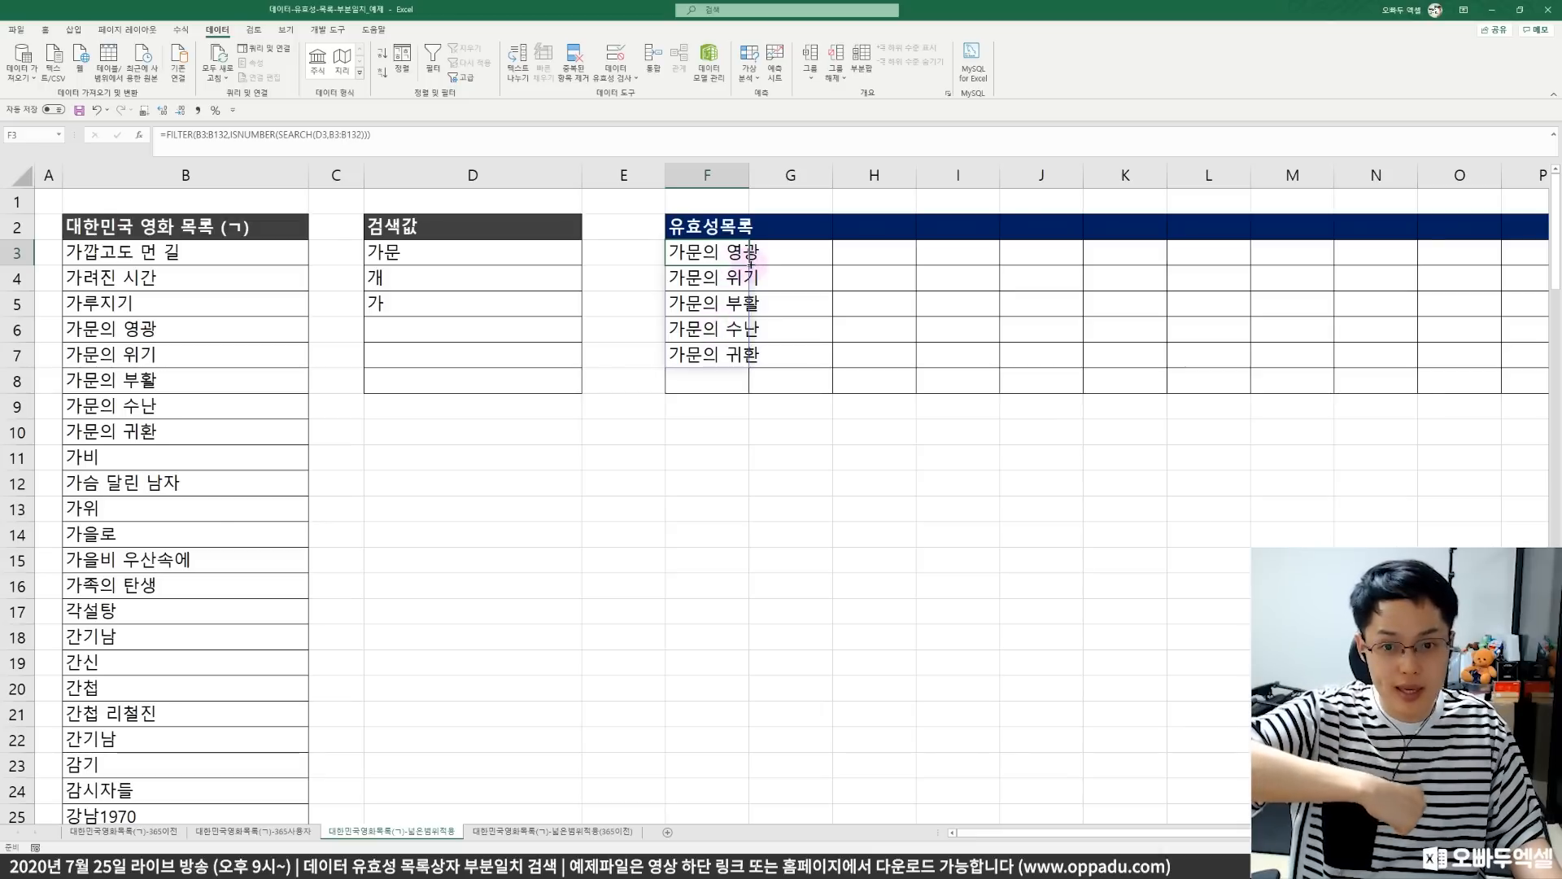
left_click_drag(749, 262, 743, 282)
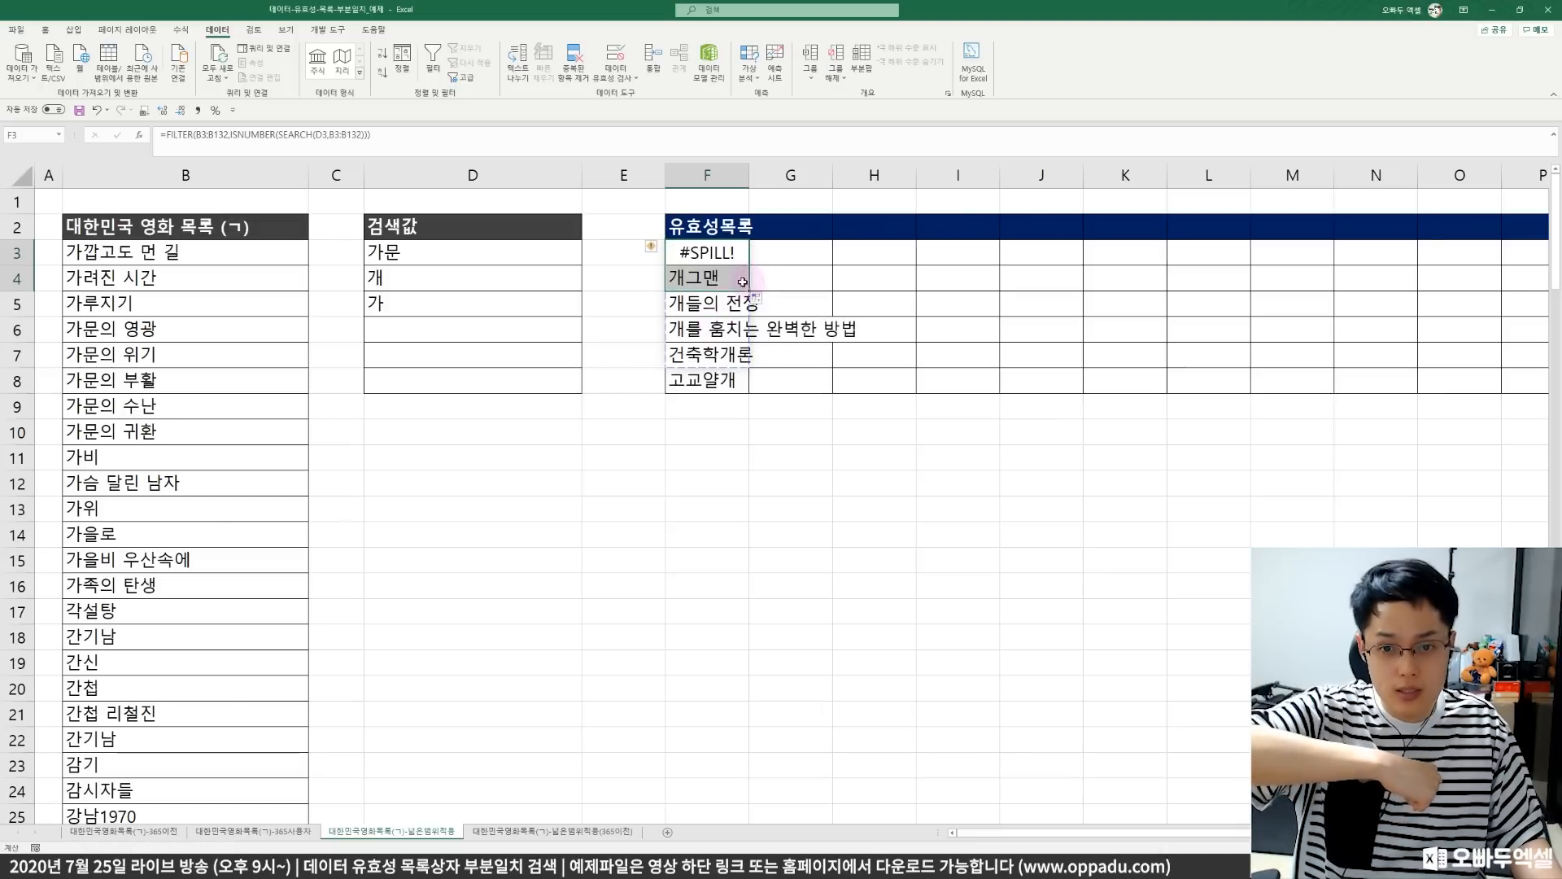
left_click(721, 274)
left_click(723, 262)
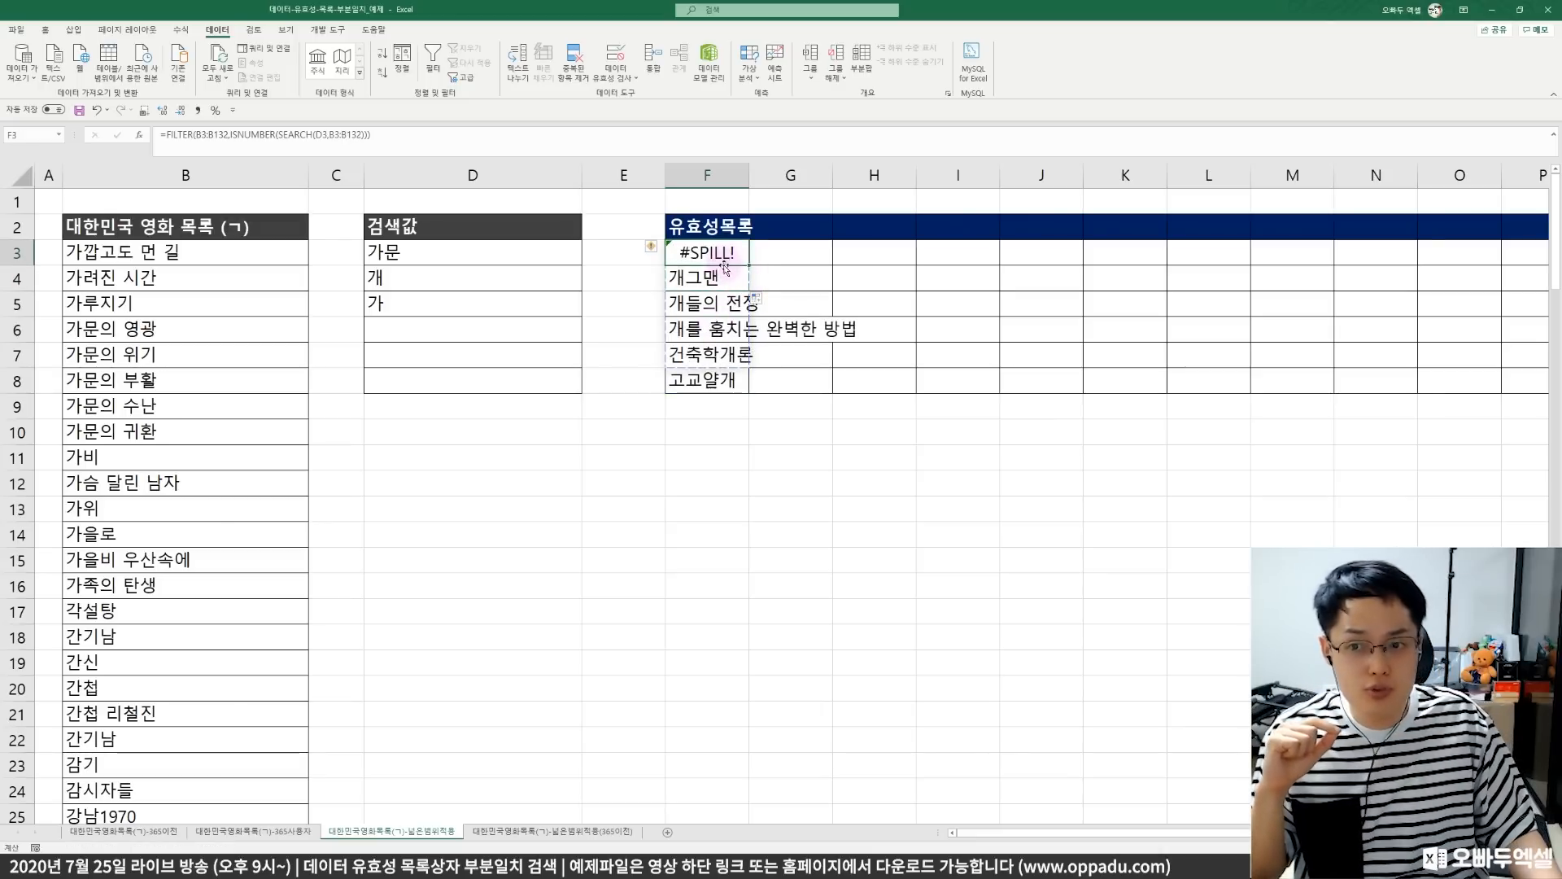
left_click(723, 275)
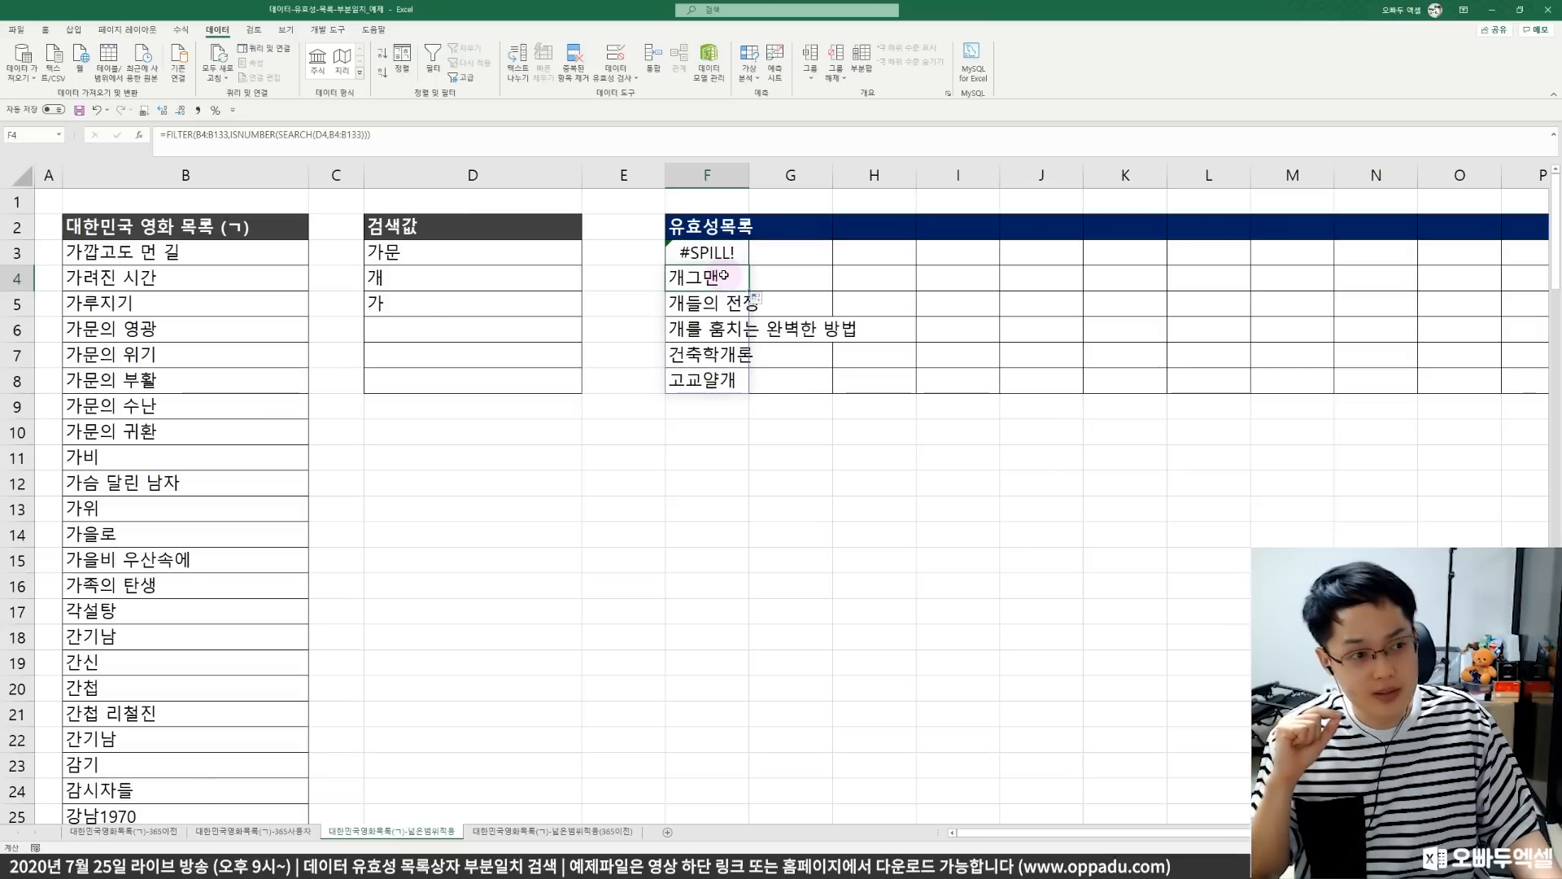
key("Delete")
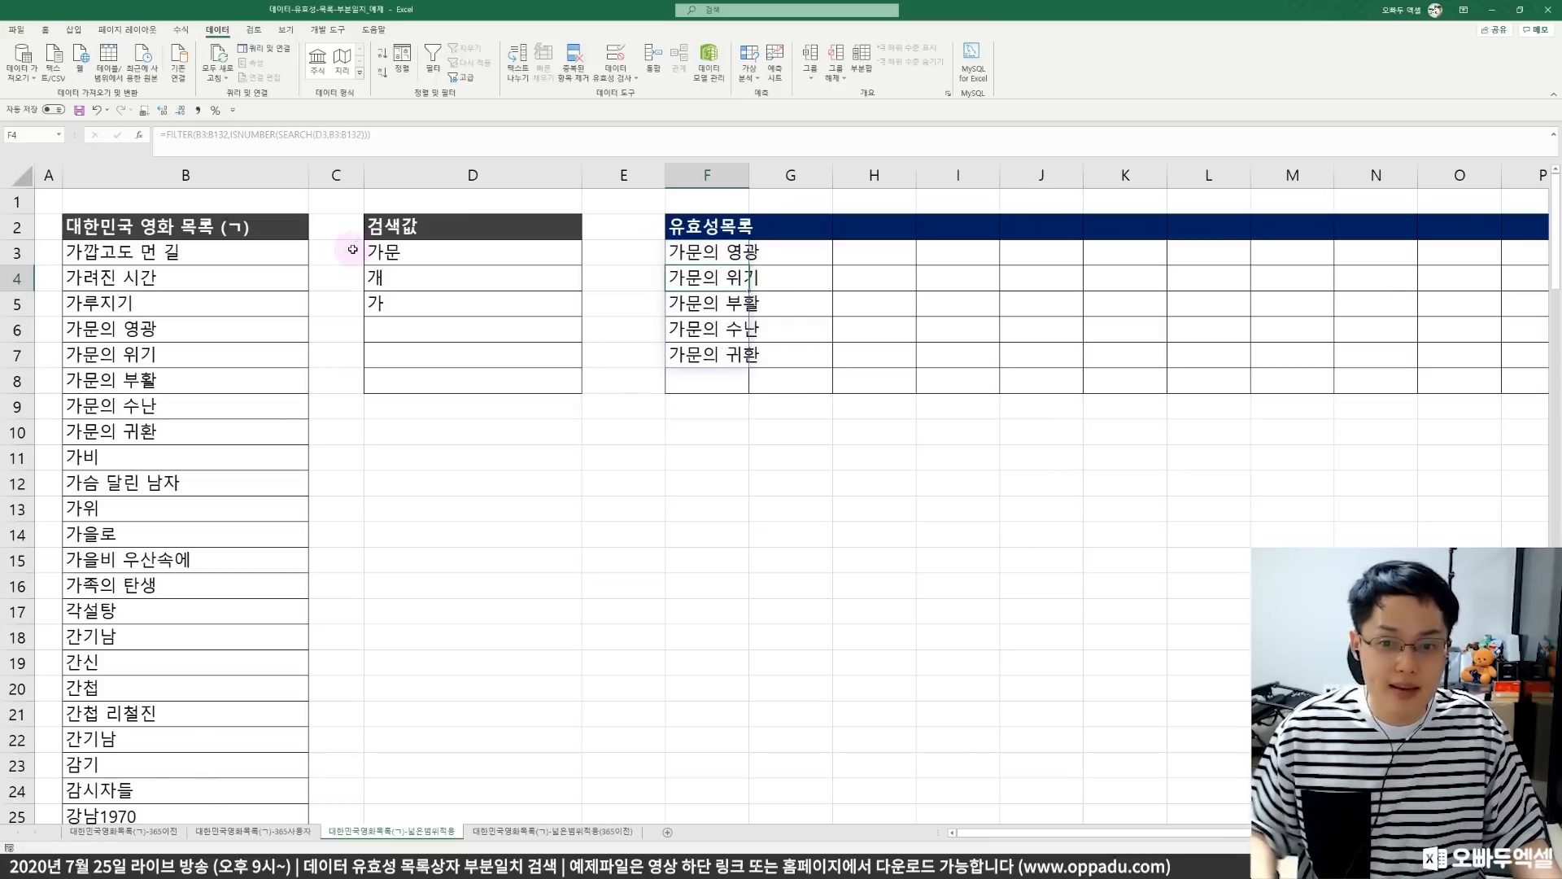
- Wrap F3's FILTER formula in TRANSPOSE so the matching titles spill across the row
left_click(403, 277)
left_click(646, 258)
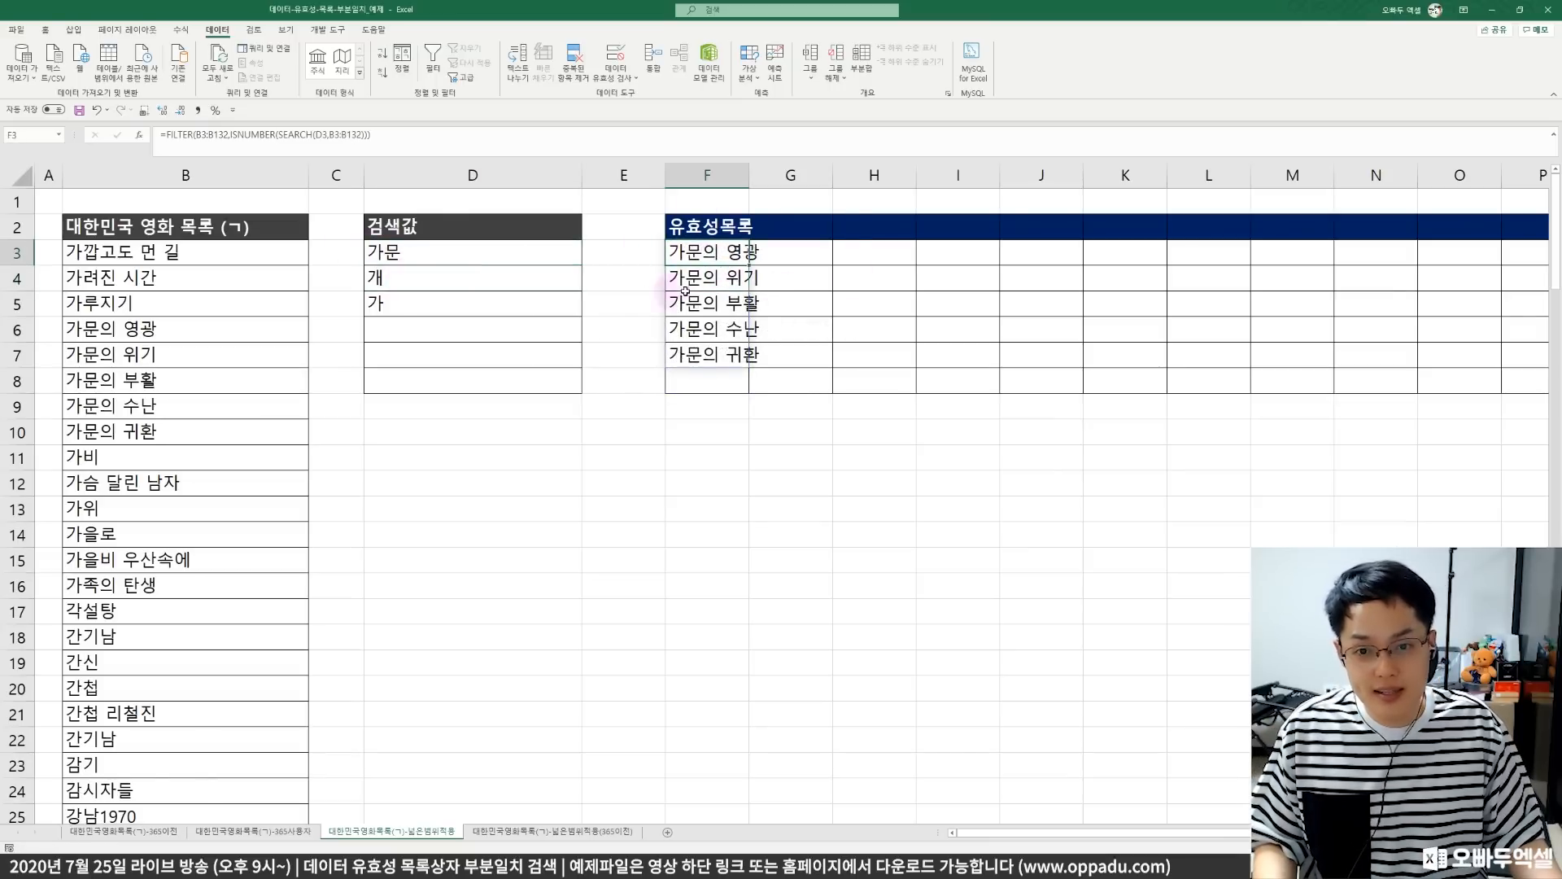
left_click(169, 140)
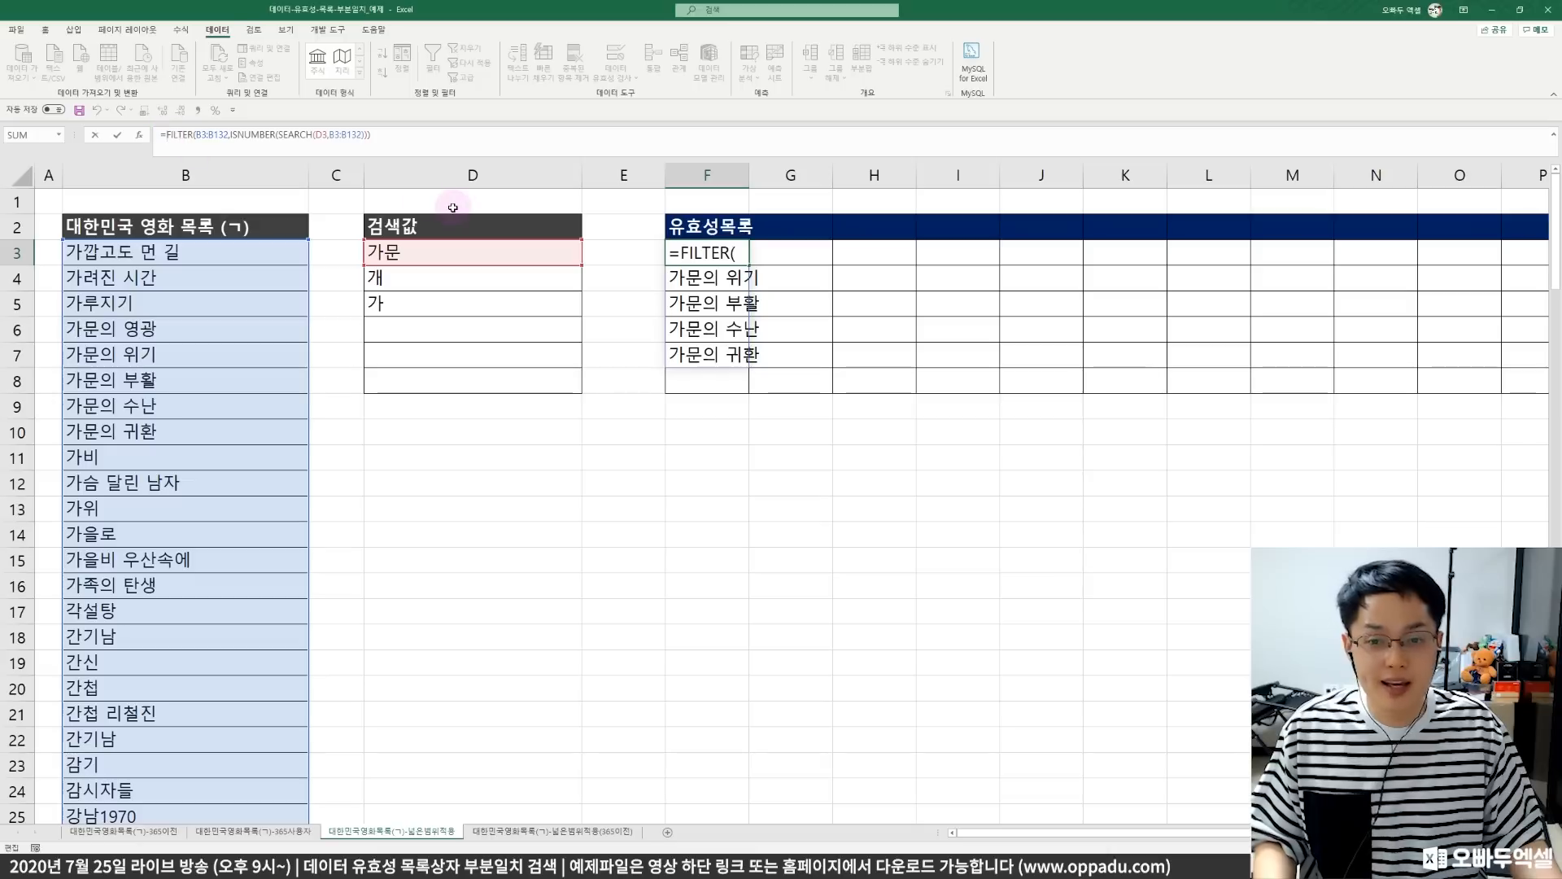
type("TRANPOSE(")
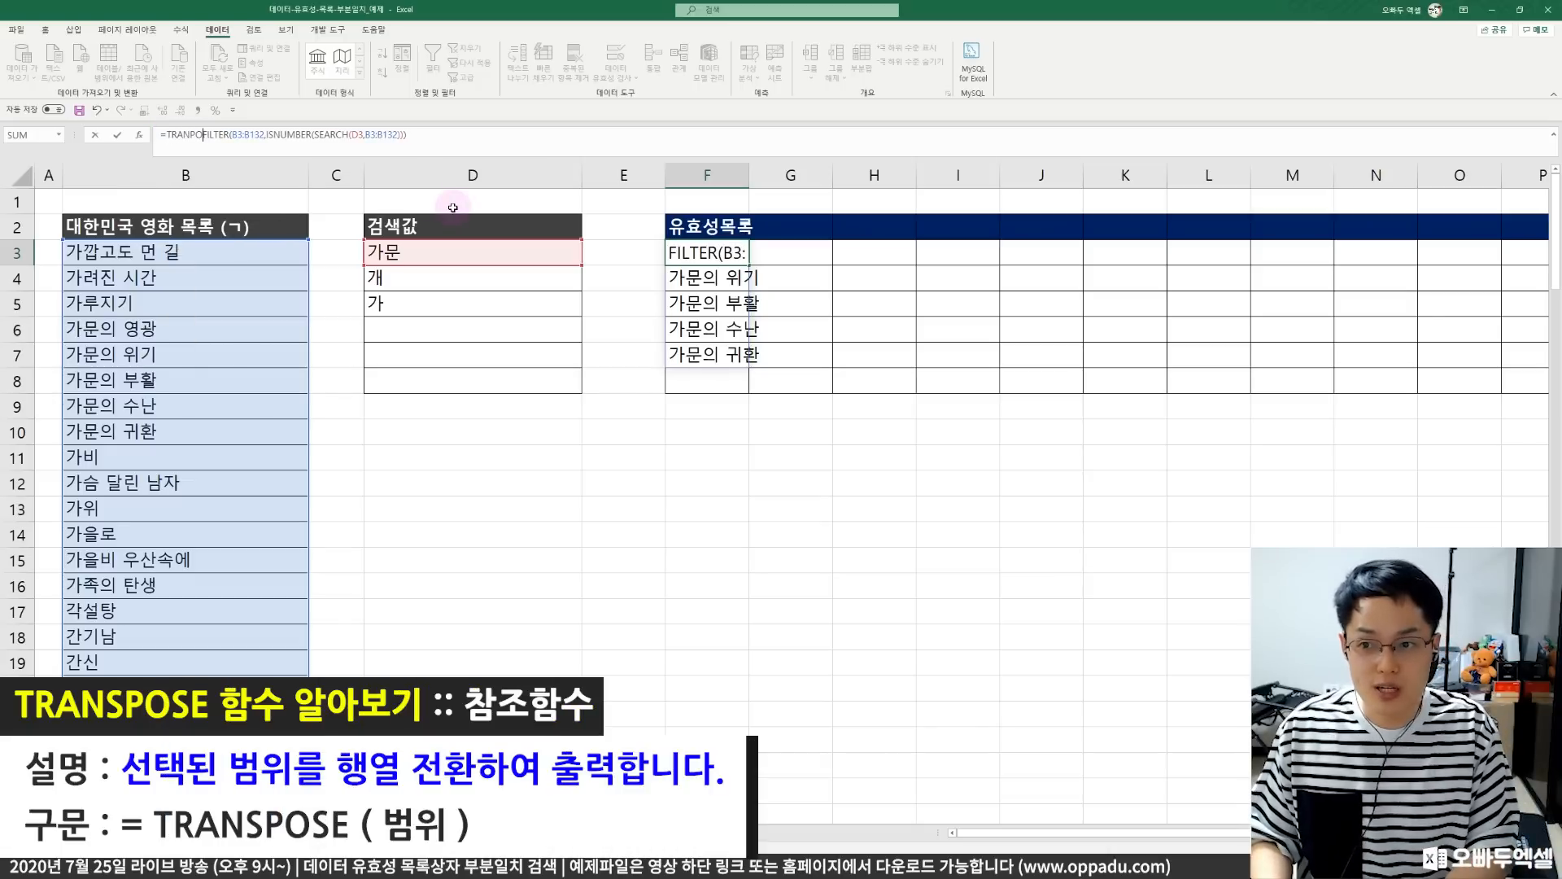
key("BackSpace")
key("BackSpace")
key("BackSpace")
key("BackSpace")
key("BackSpace")
type("SPOSE(")
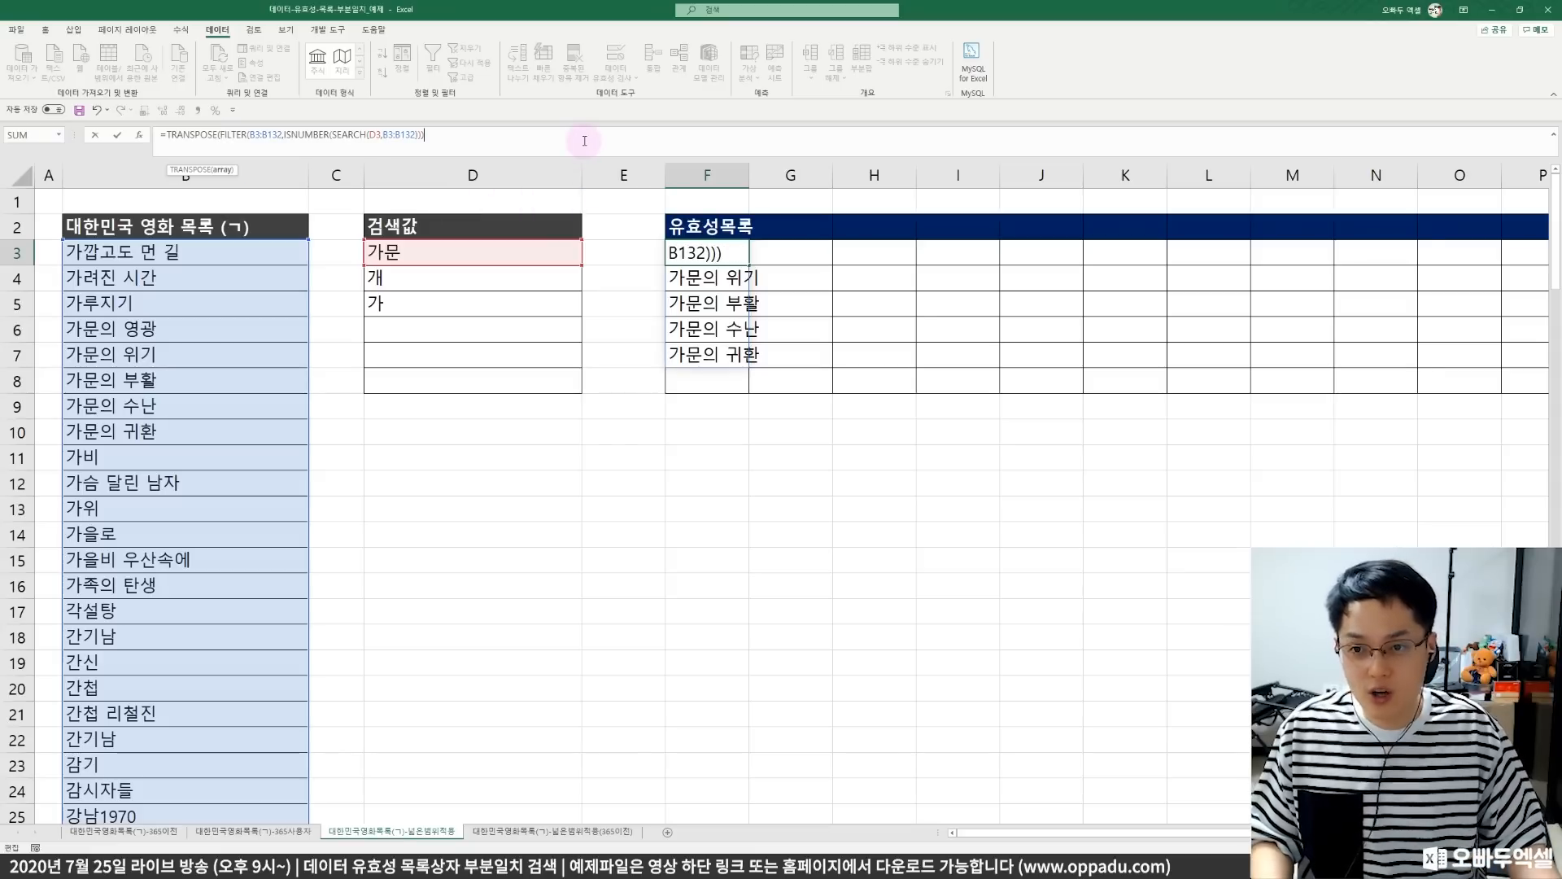
key("ctrl+Return")
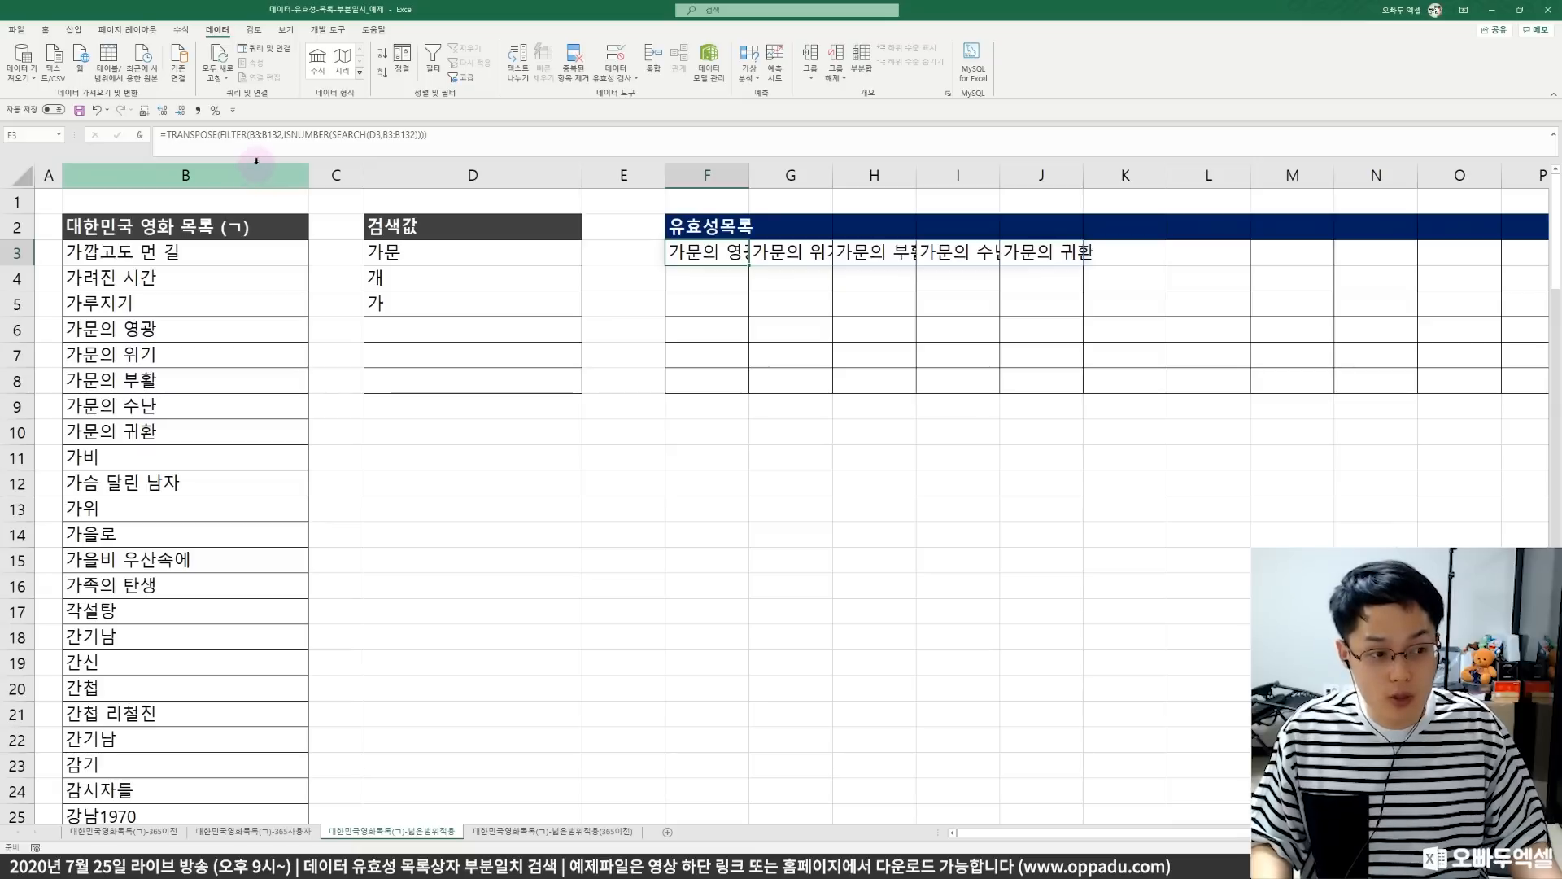
- Make both movie list references in F3's formula absolute as $B$3:$B$132, keeping D3 relative
left_click(275, 134)
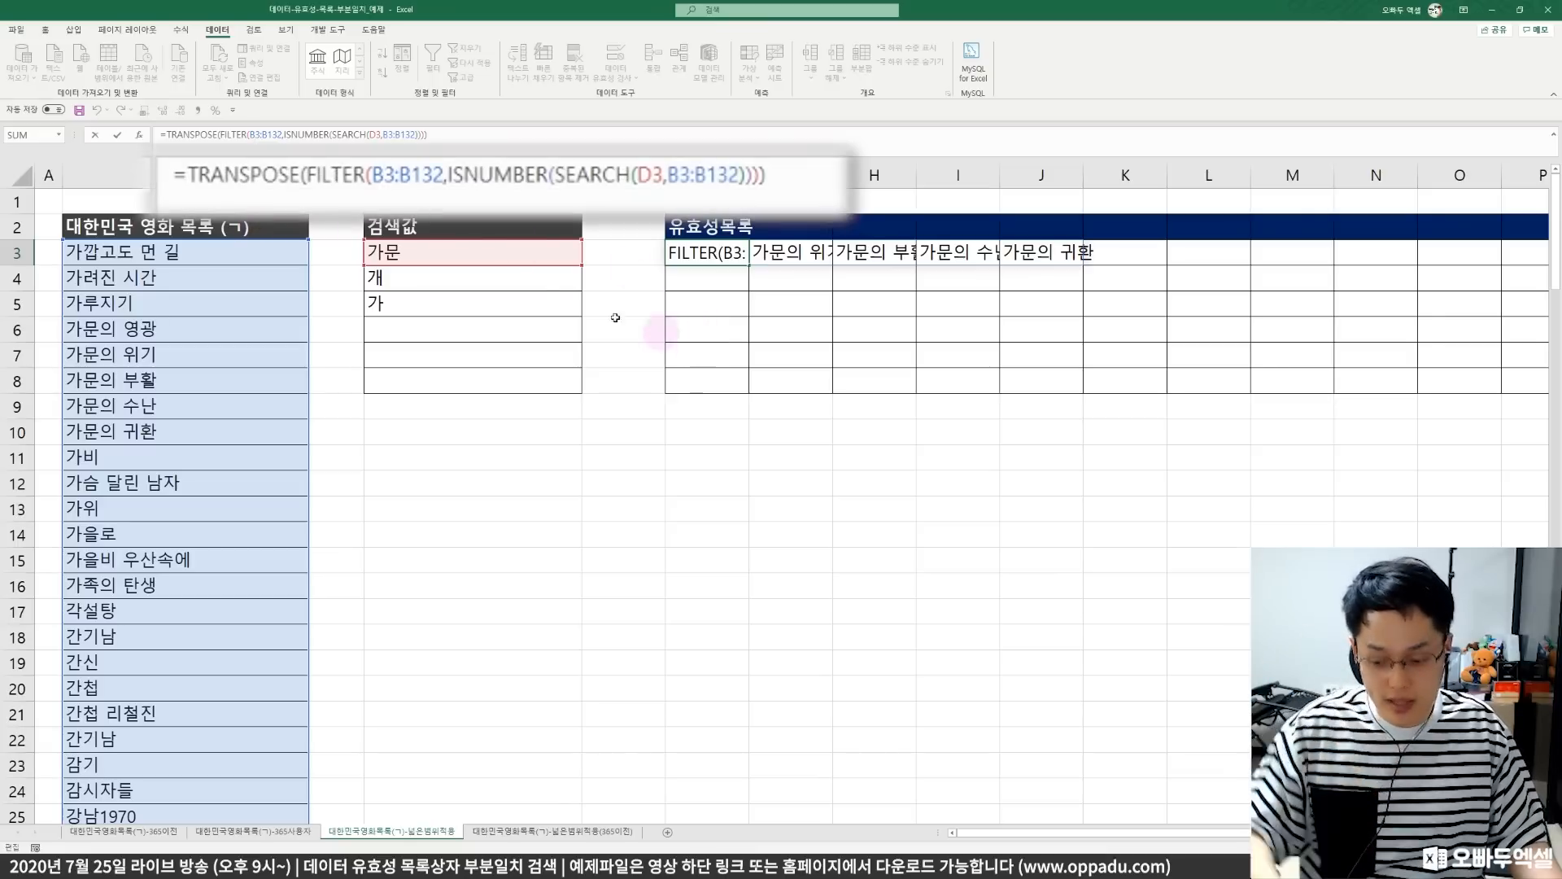
key("F4")
left_click(283, 136)
key("F4")
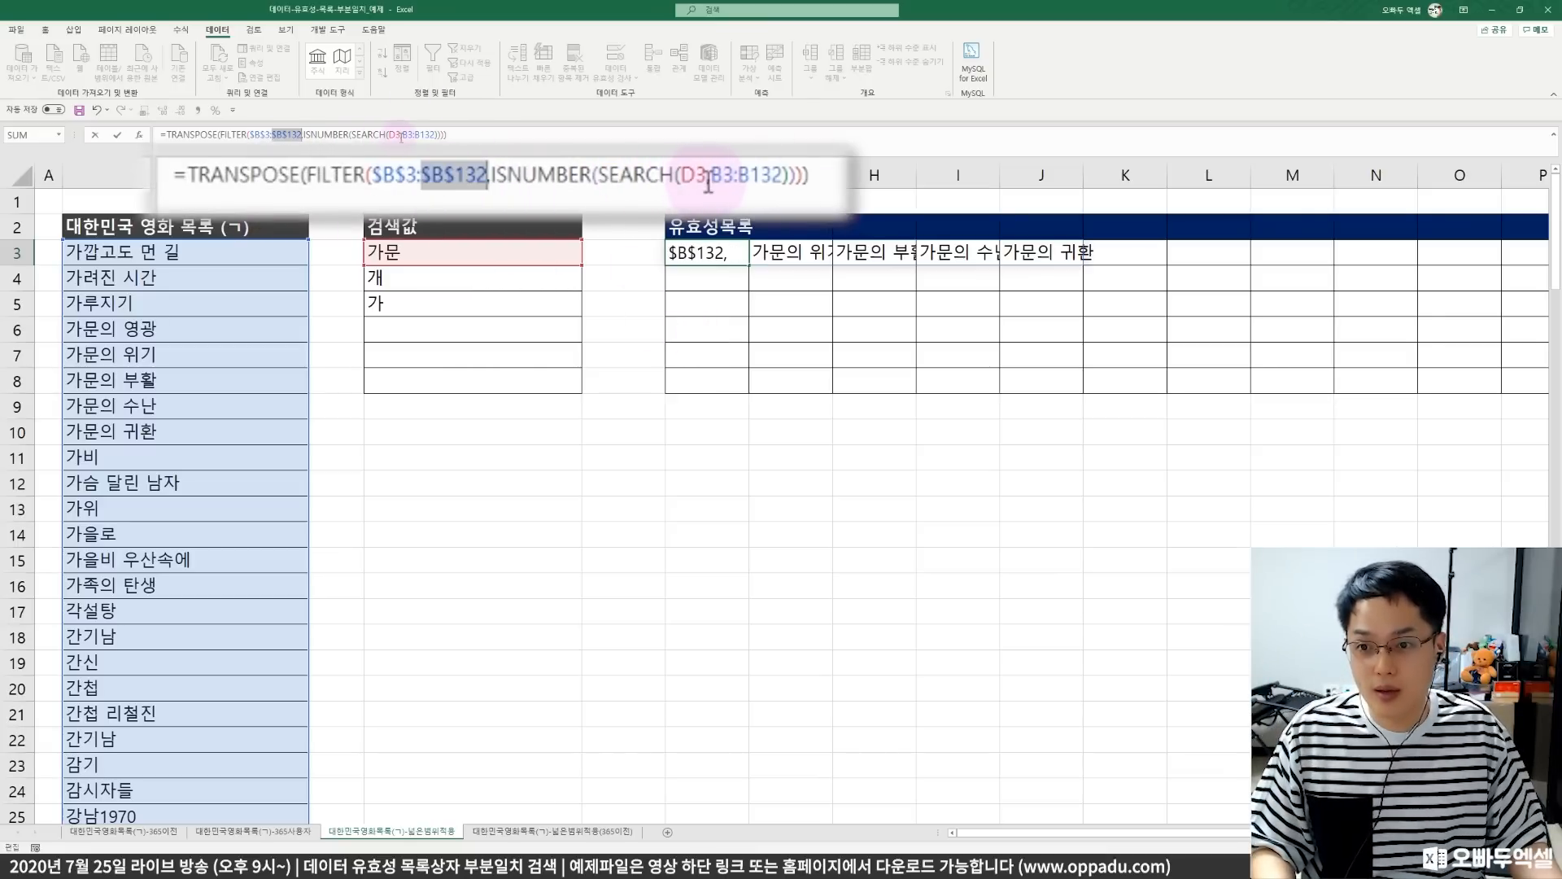
left_click(403, 136)
key("F4")
left_click(445, 136)
key("F4")
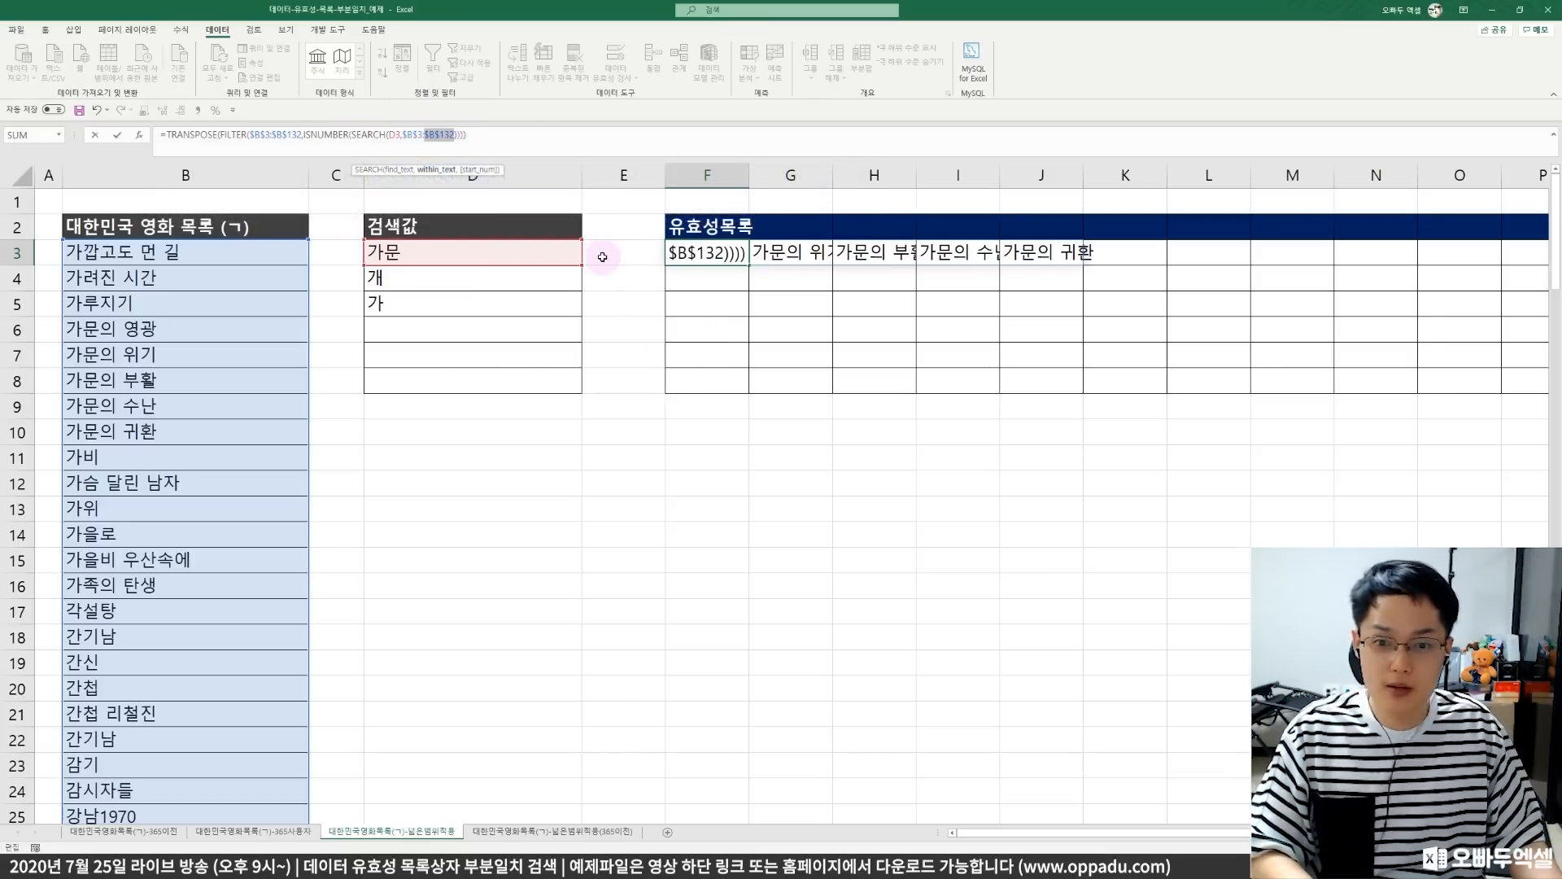
key("ctrl+Return")
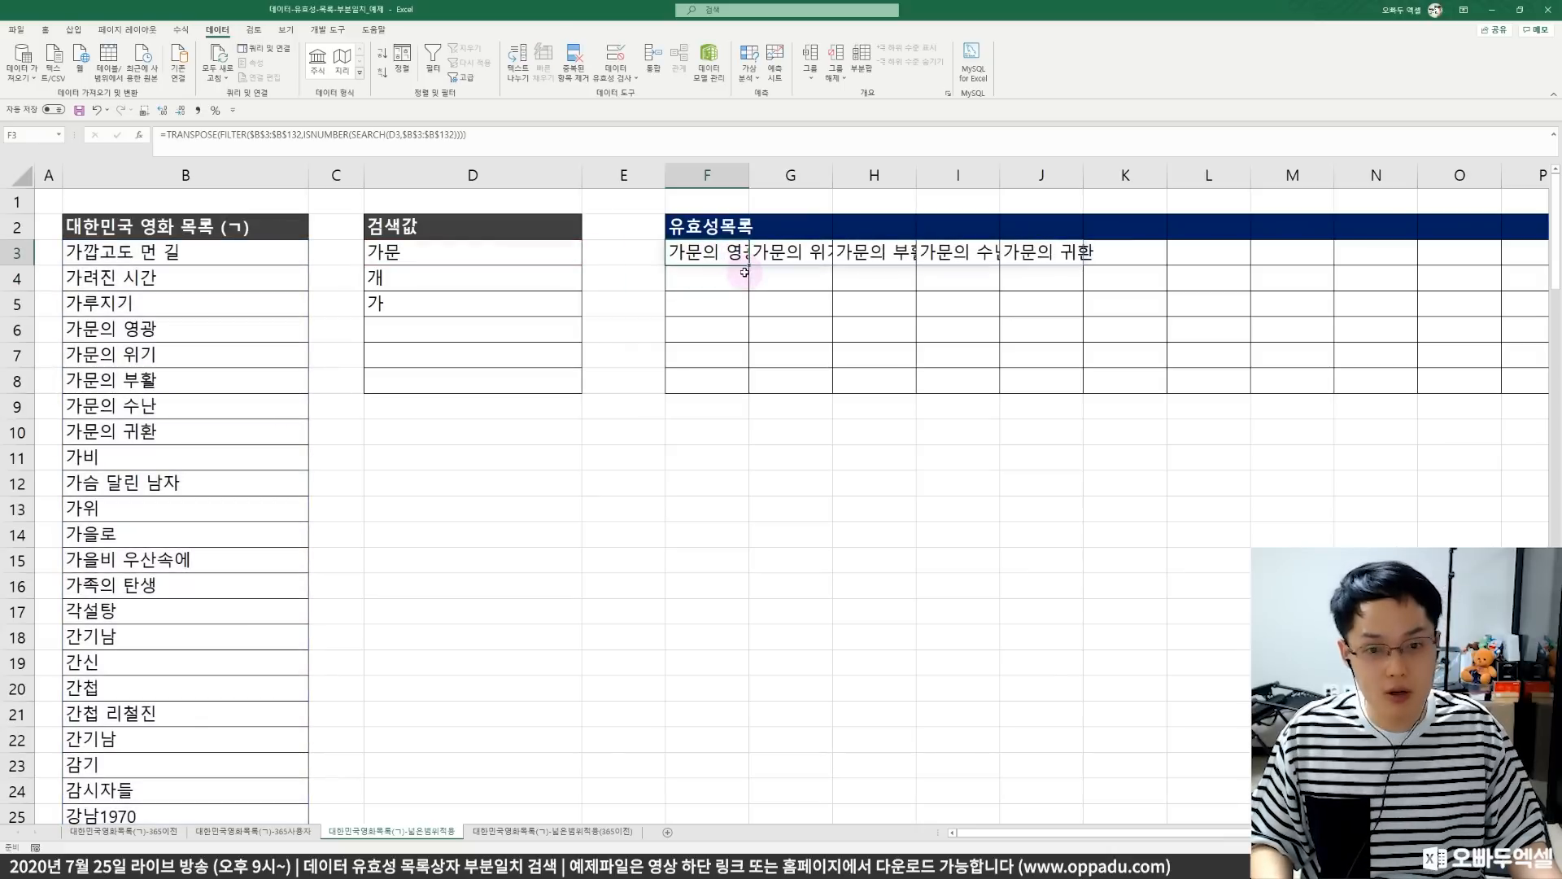
- Fill F3's TRANSPOSE formula down to F8 and check the copied formulas in F4 and F5
left_click_drag(748, 266, 744, 363)
left_click(706, 276)
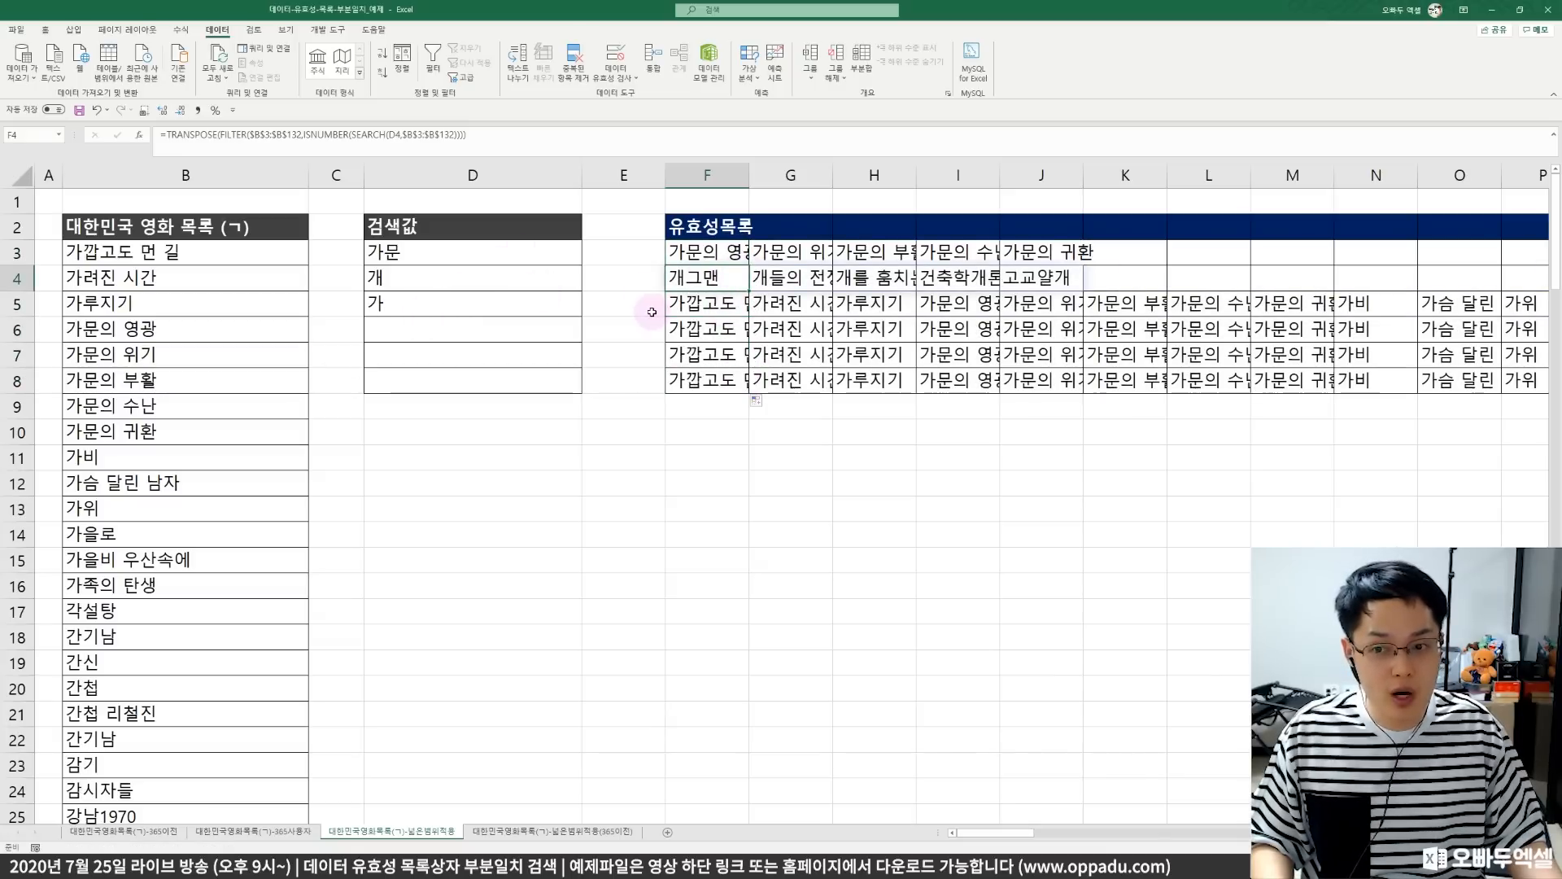
left_click(693, 307)
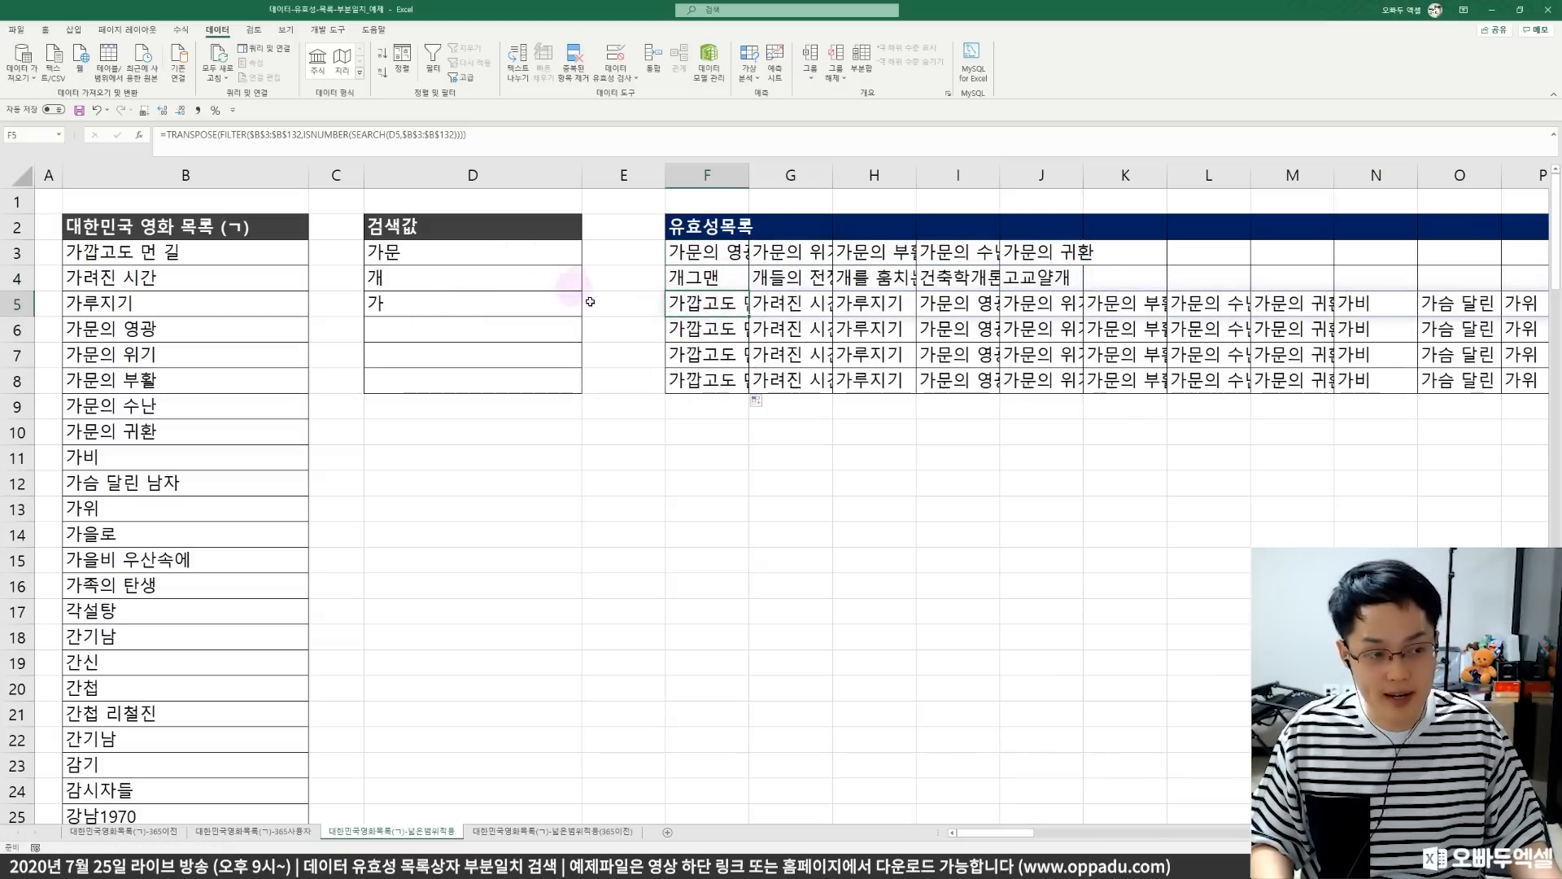
left_click(700, 276)
left_click(714, 407)
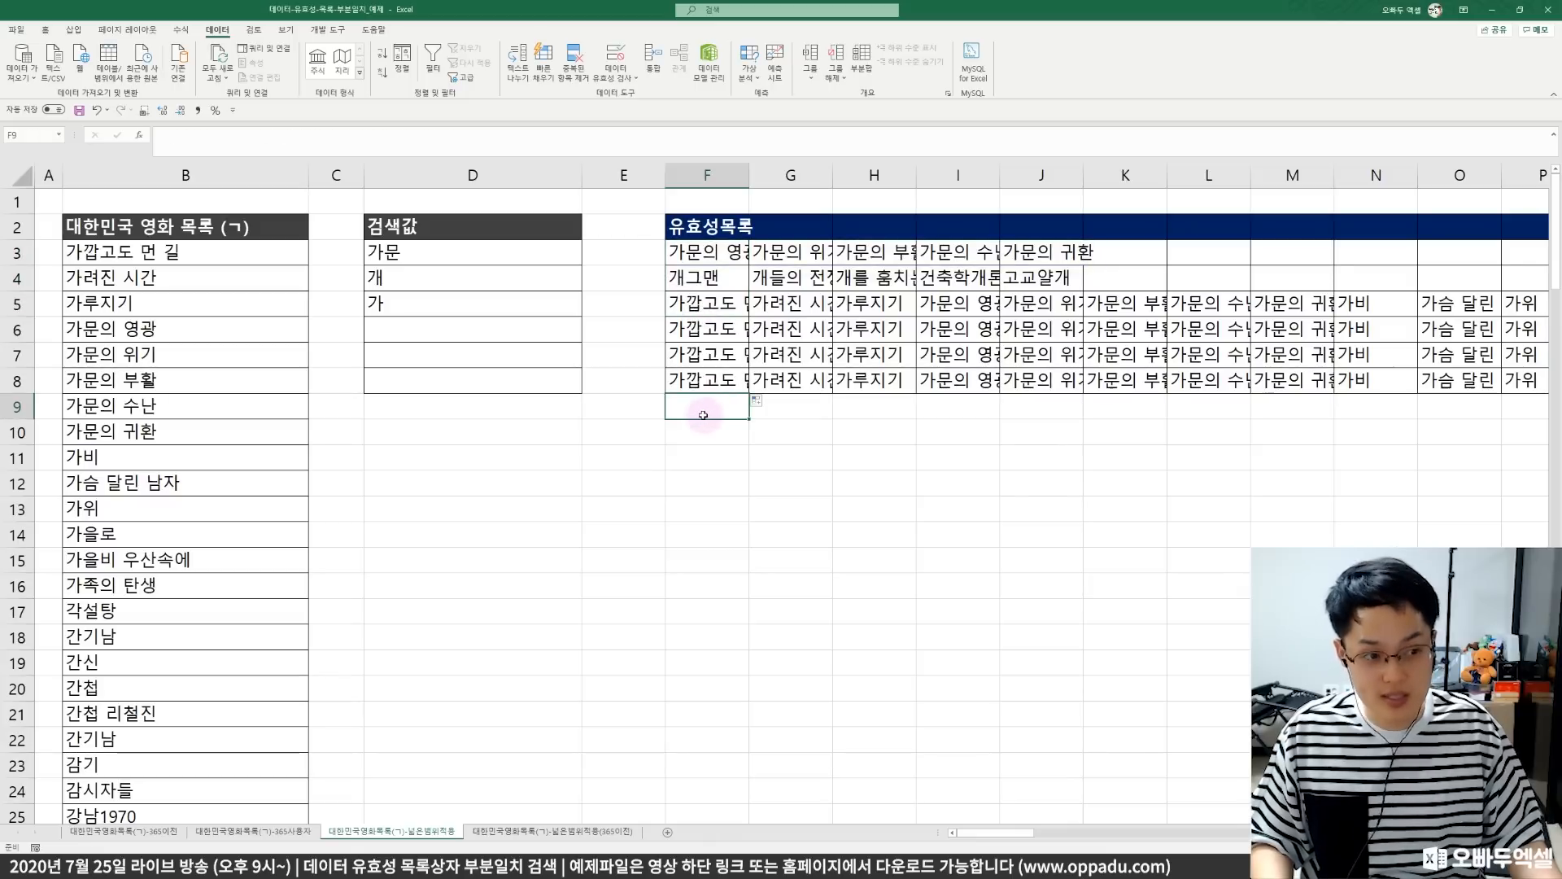
- Try the spill reference =F3# in E3 and cancel the entry
left_click(476, 258)
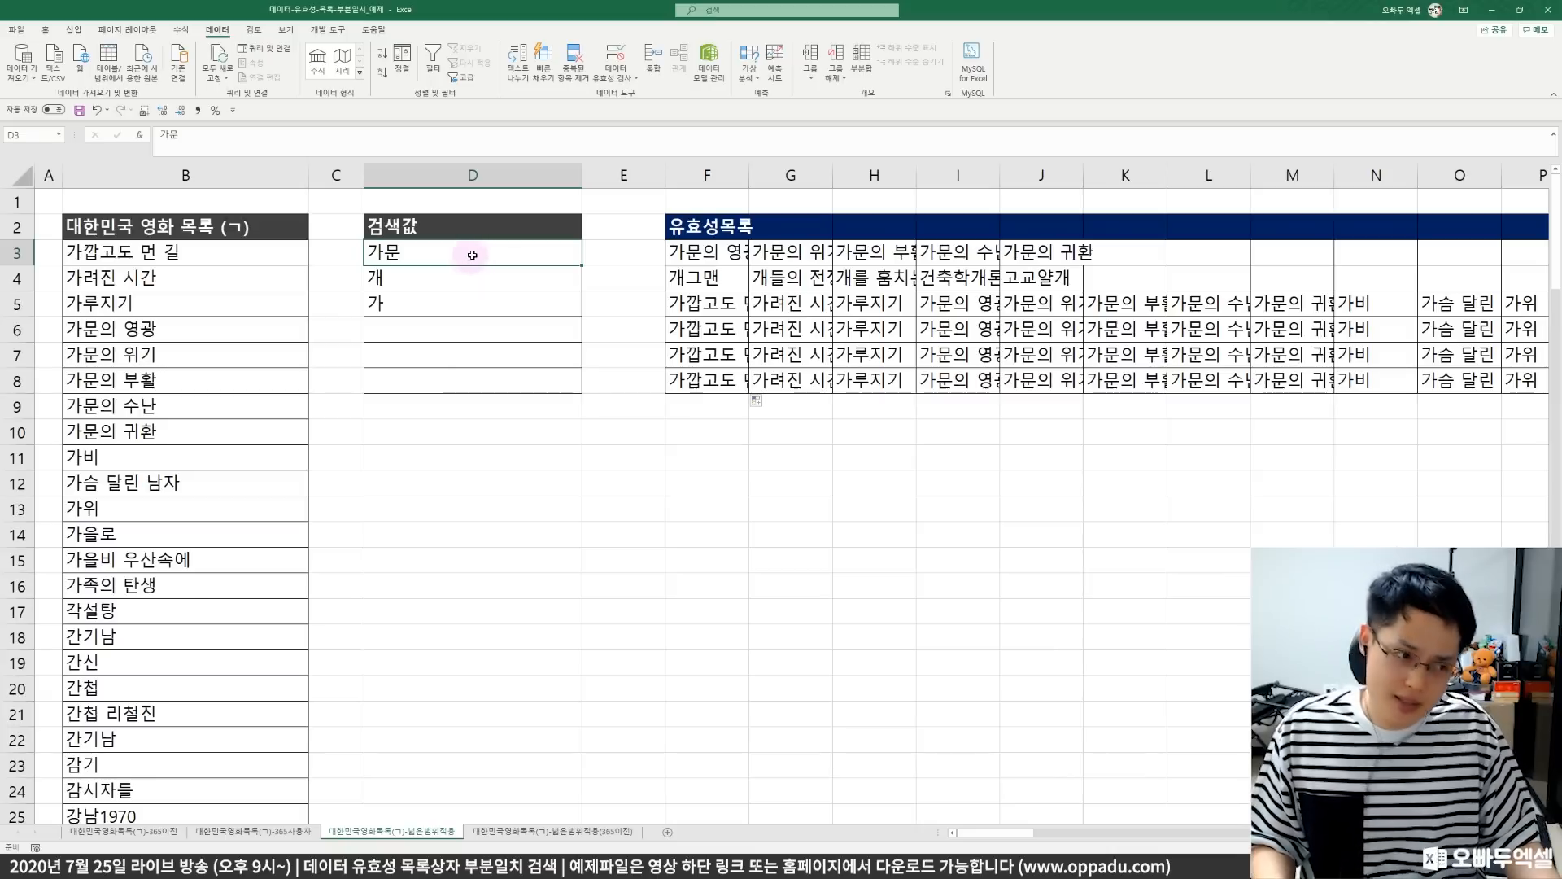
left_click(622, 259)
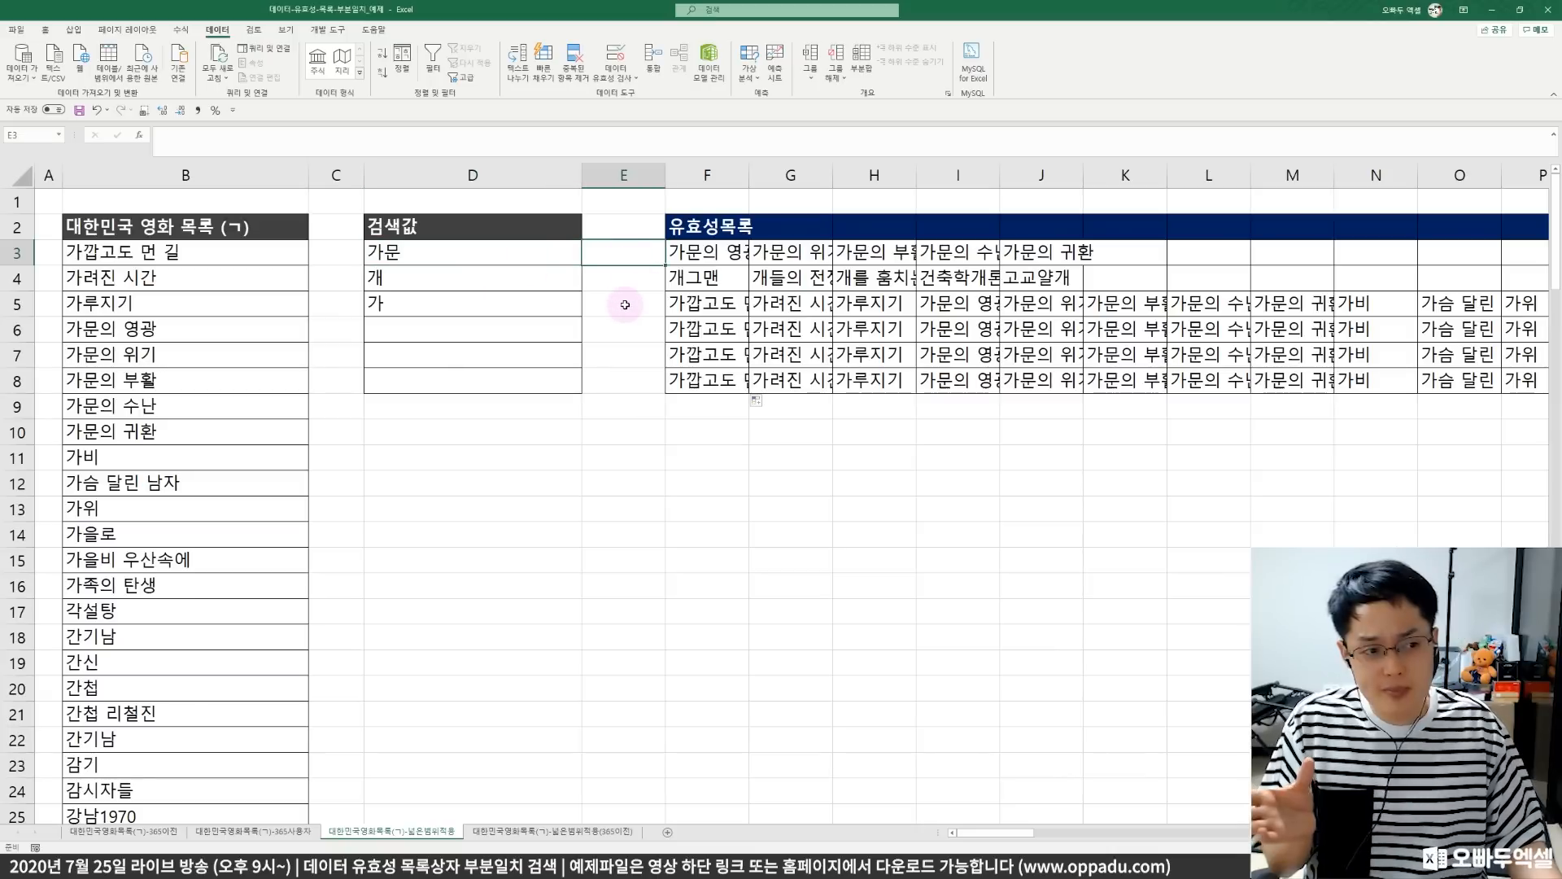
type("=")
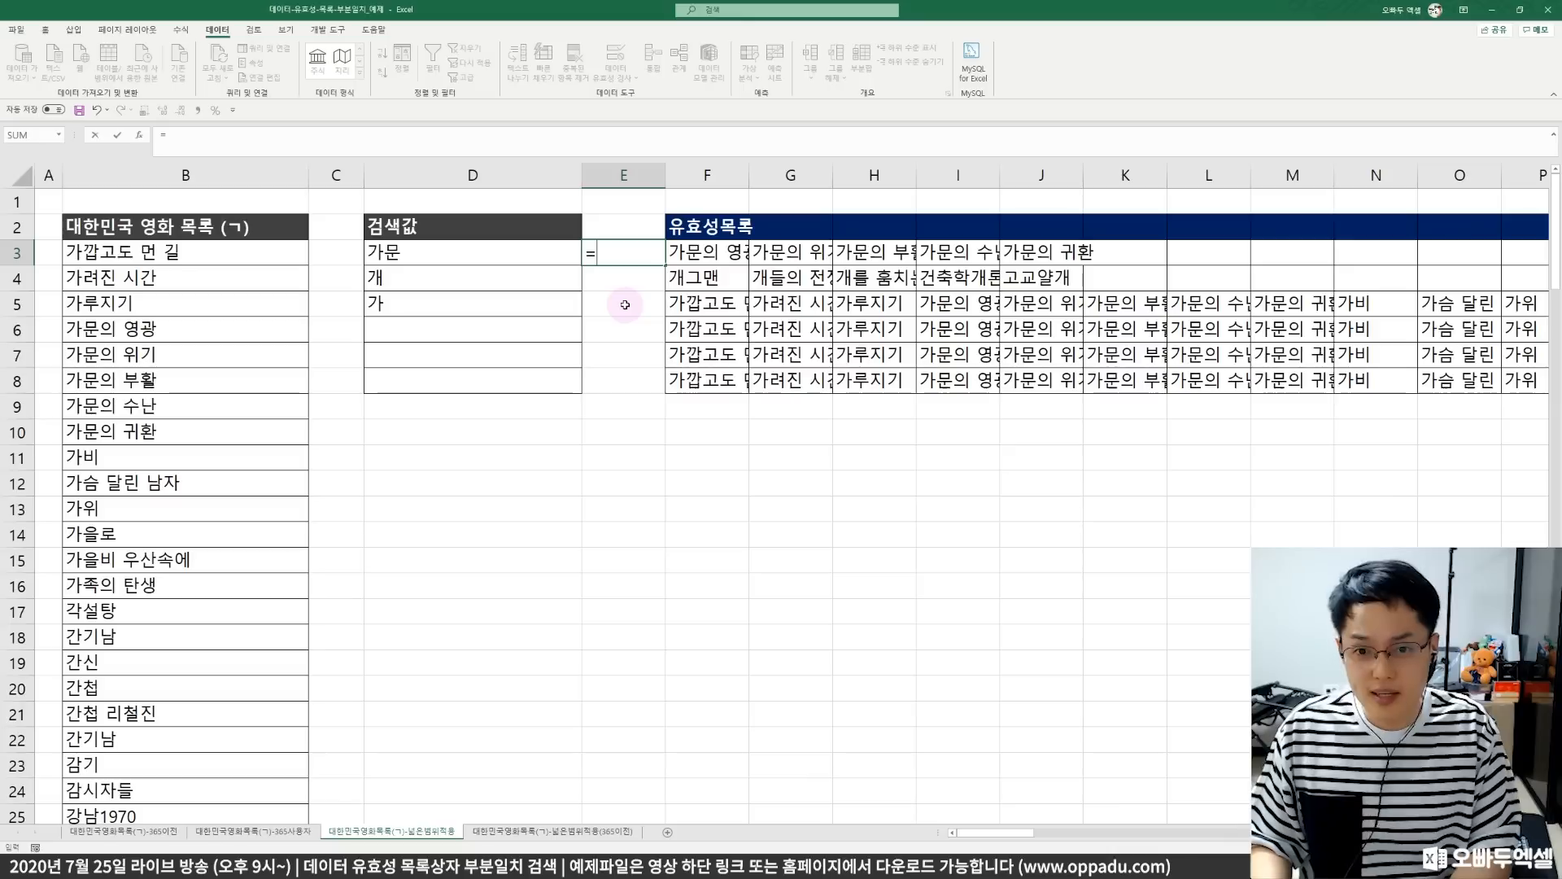
left_click(708, 244)
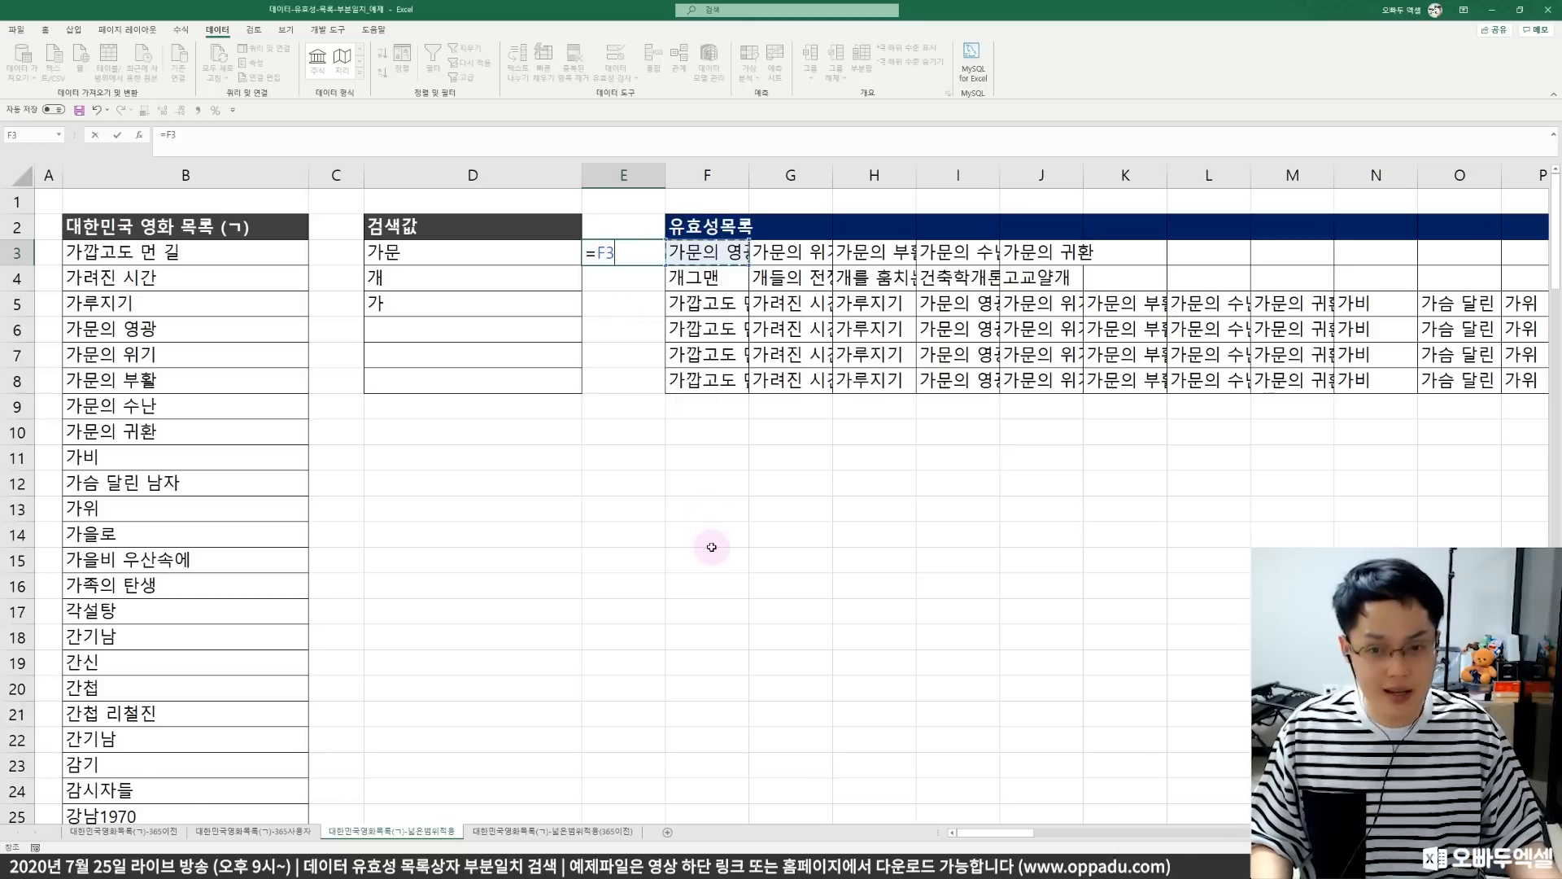
type("#")
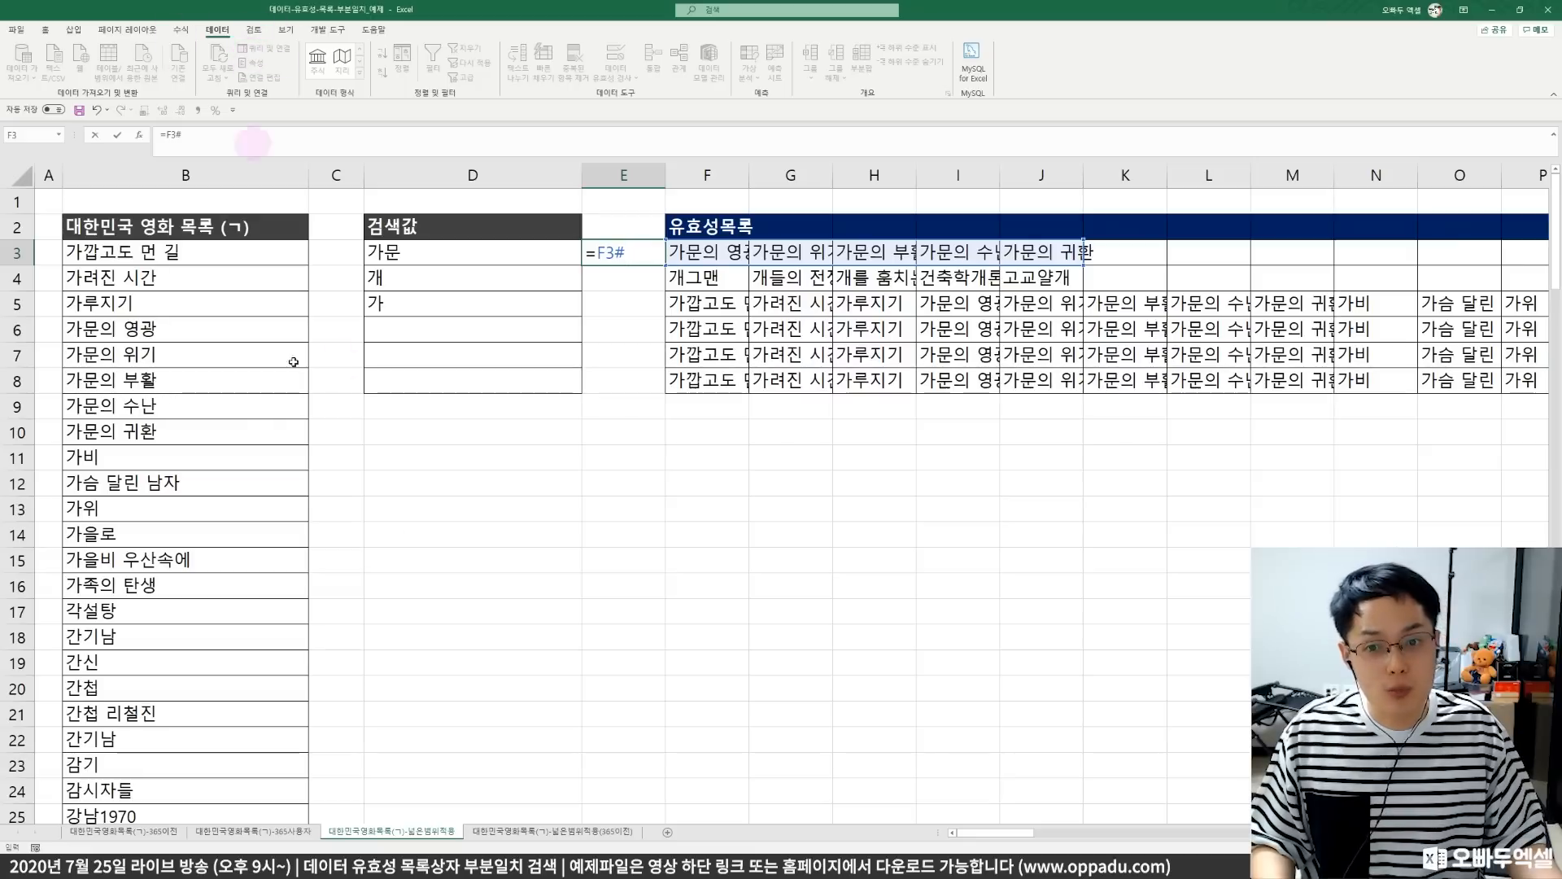
left_click_drag(632, 254, 563, 254)
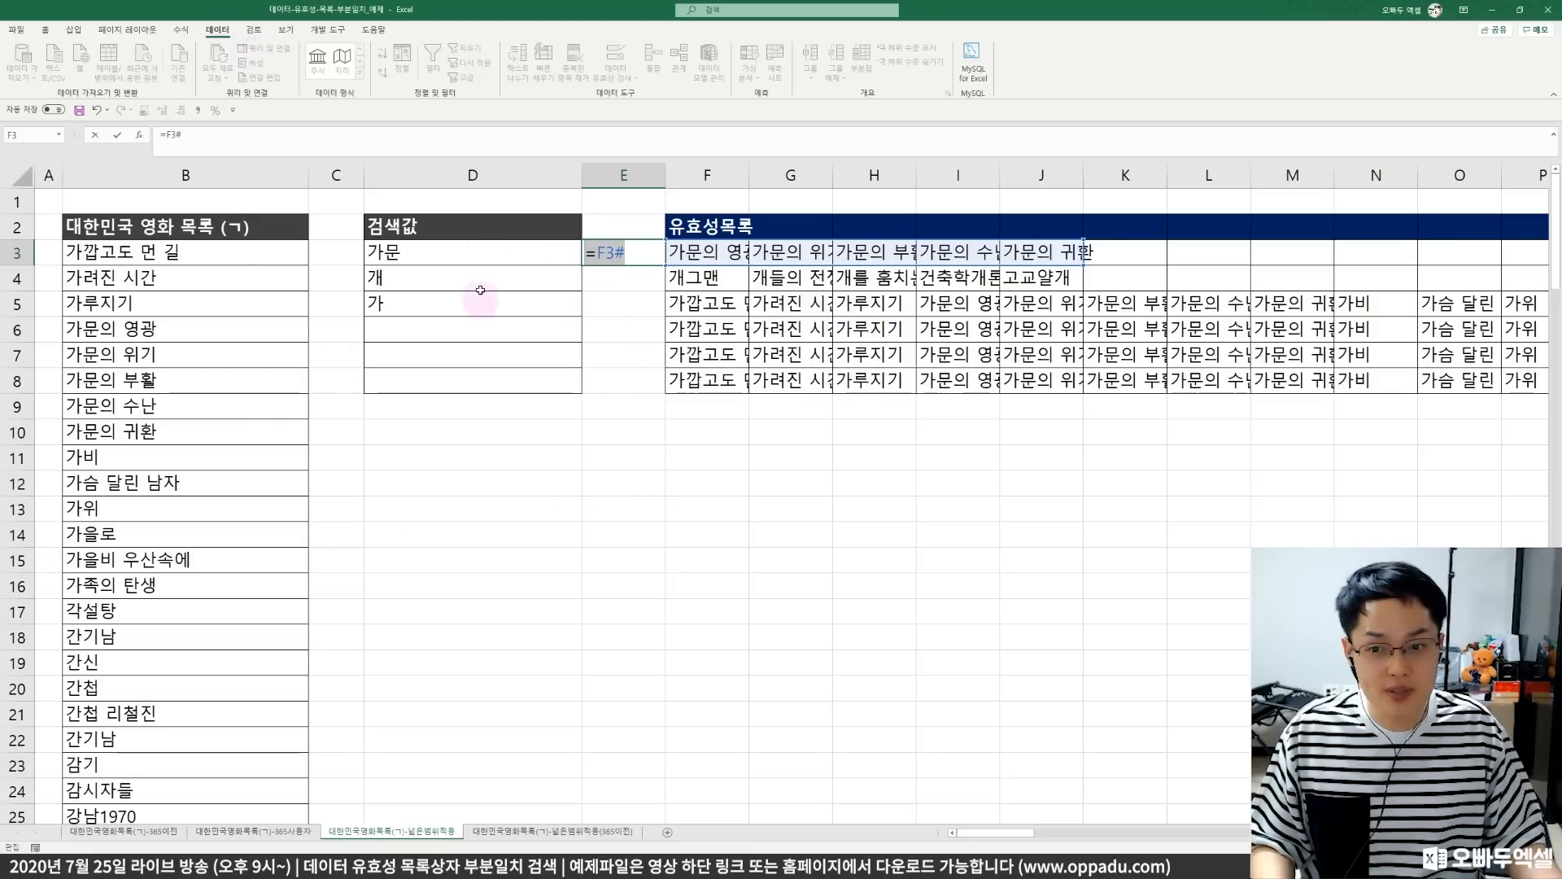
key("Escape")
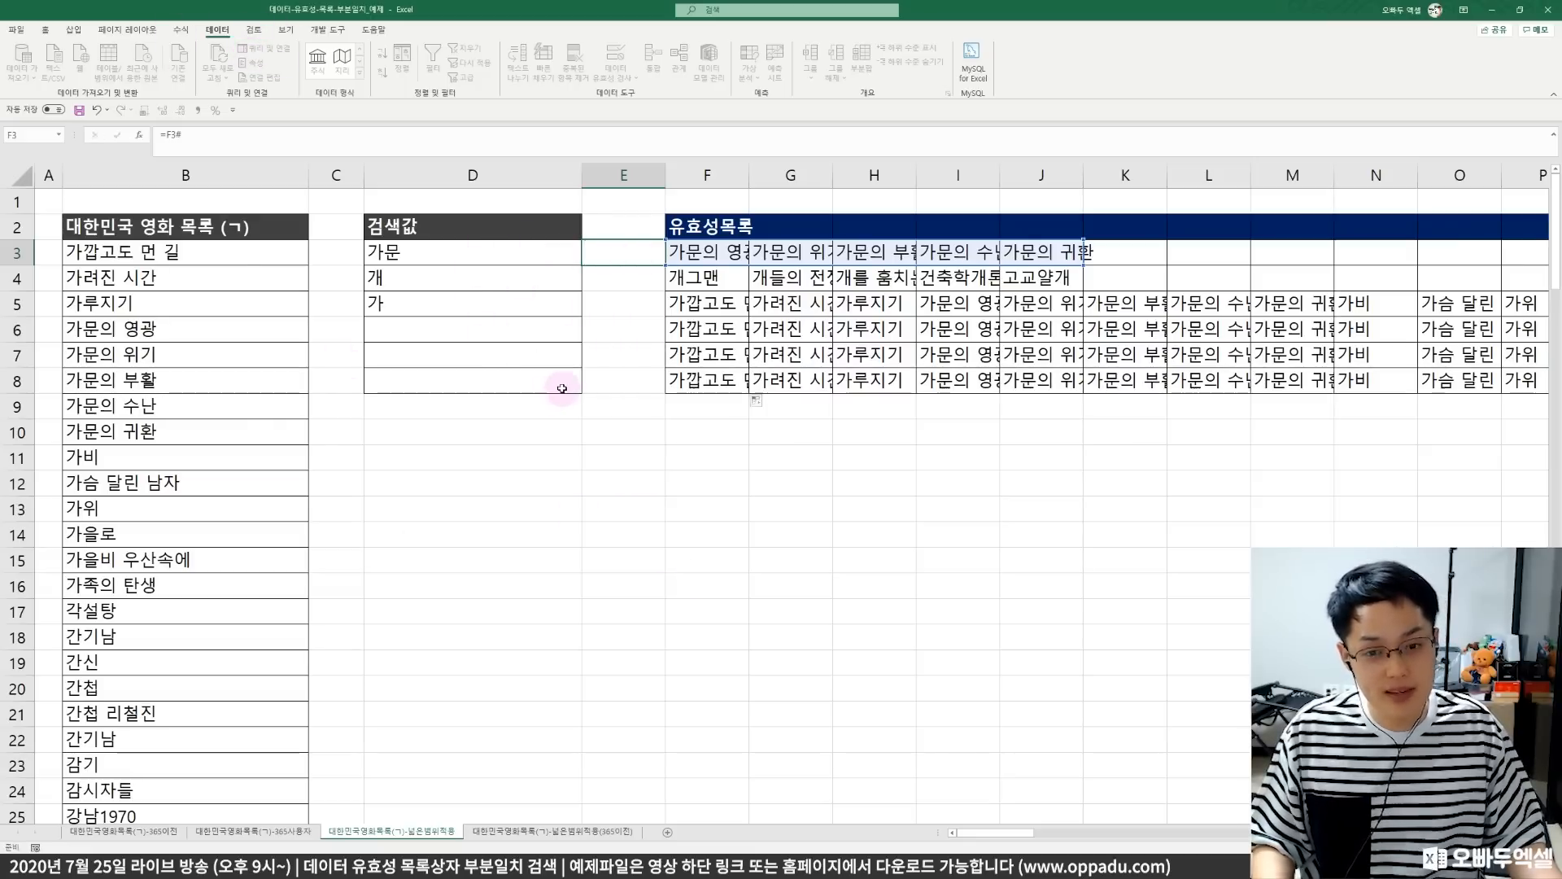
- Open data validation for cell D3 and set the allowed type to List (목록)
left_click(448, 249)
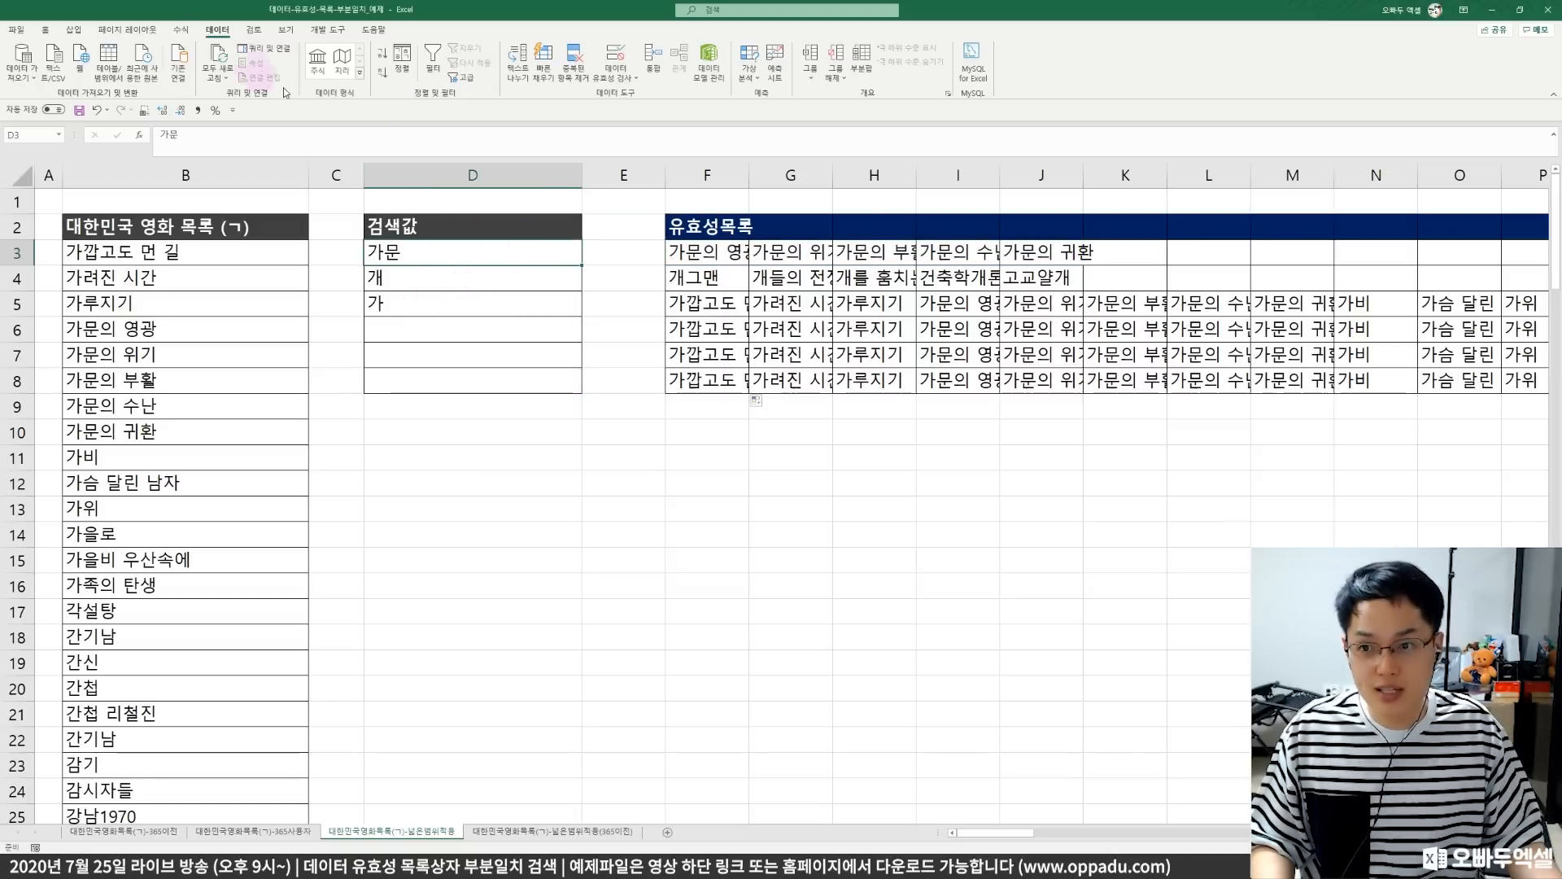
left_click(616, 75)
left_click(642, 95)
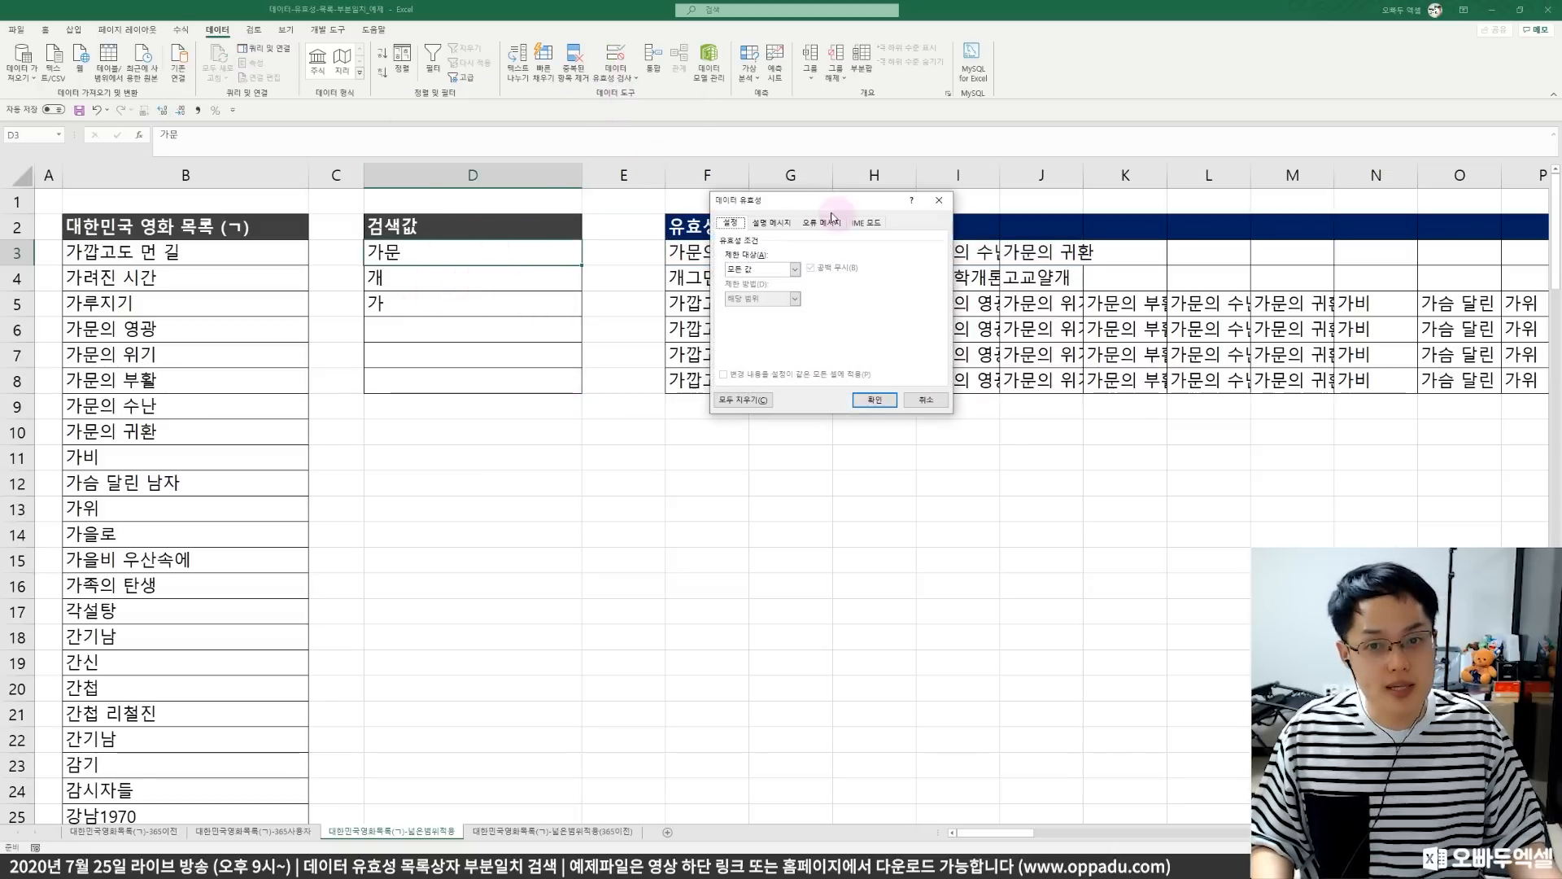
left_click_drag(830, 200, 676, 207)
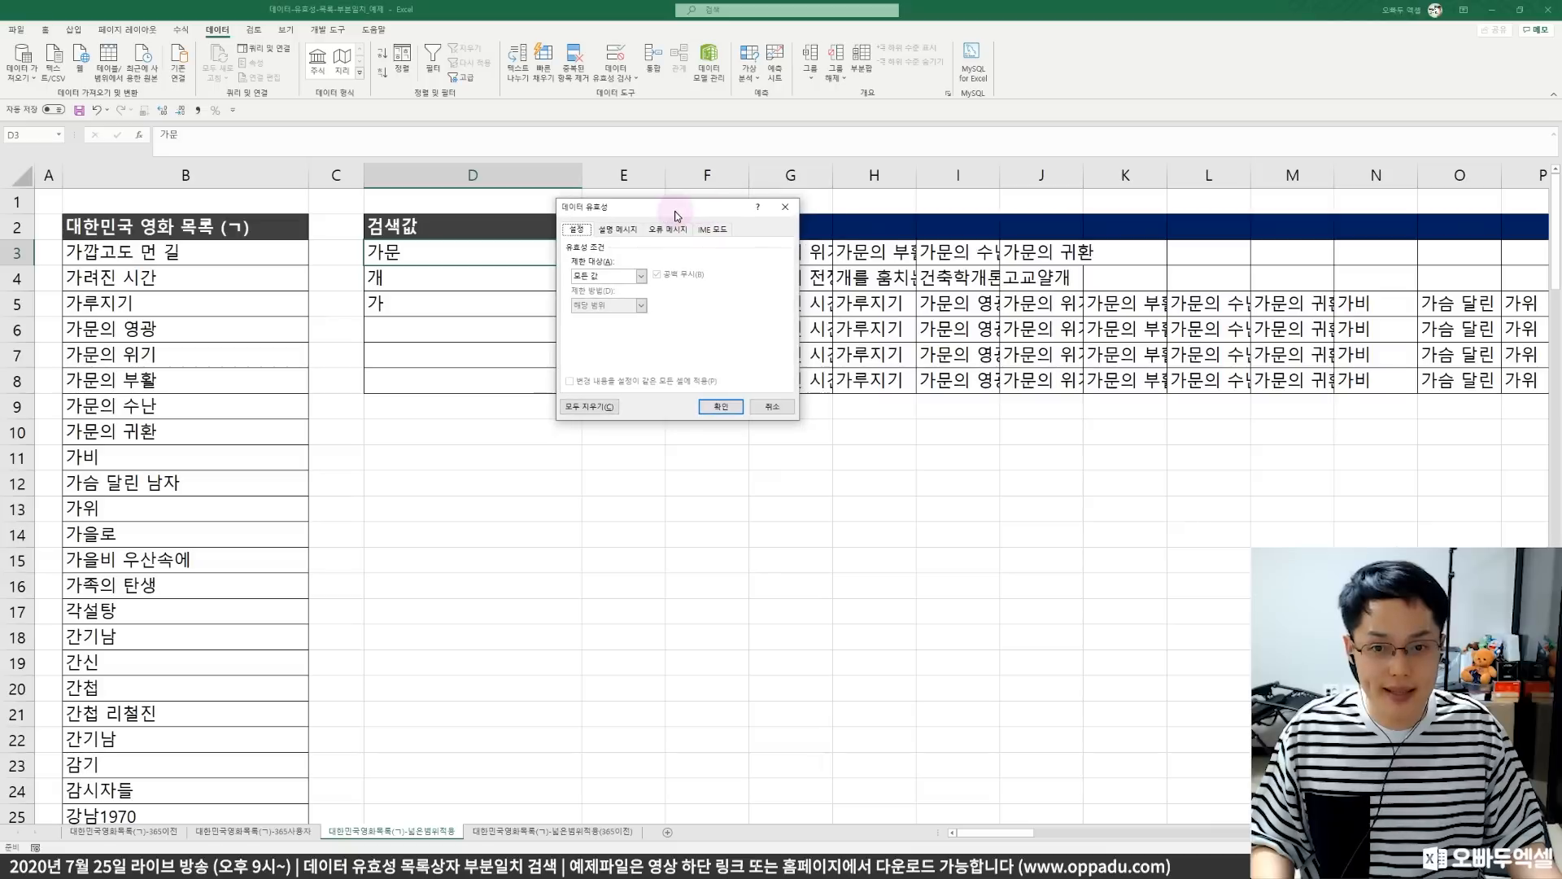
left_click(642, 276)
left_click(606, 315)
left_click_drag(607, 206, 811, 321)
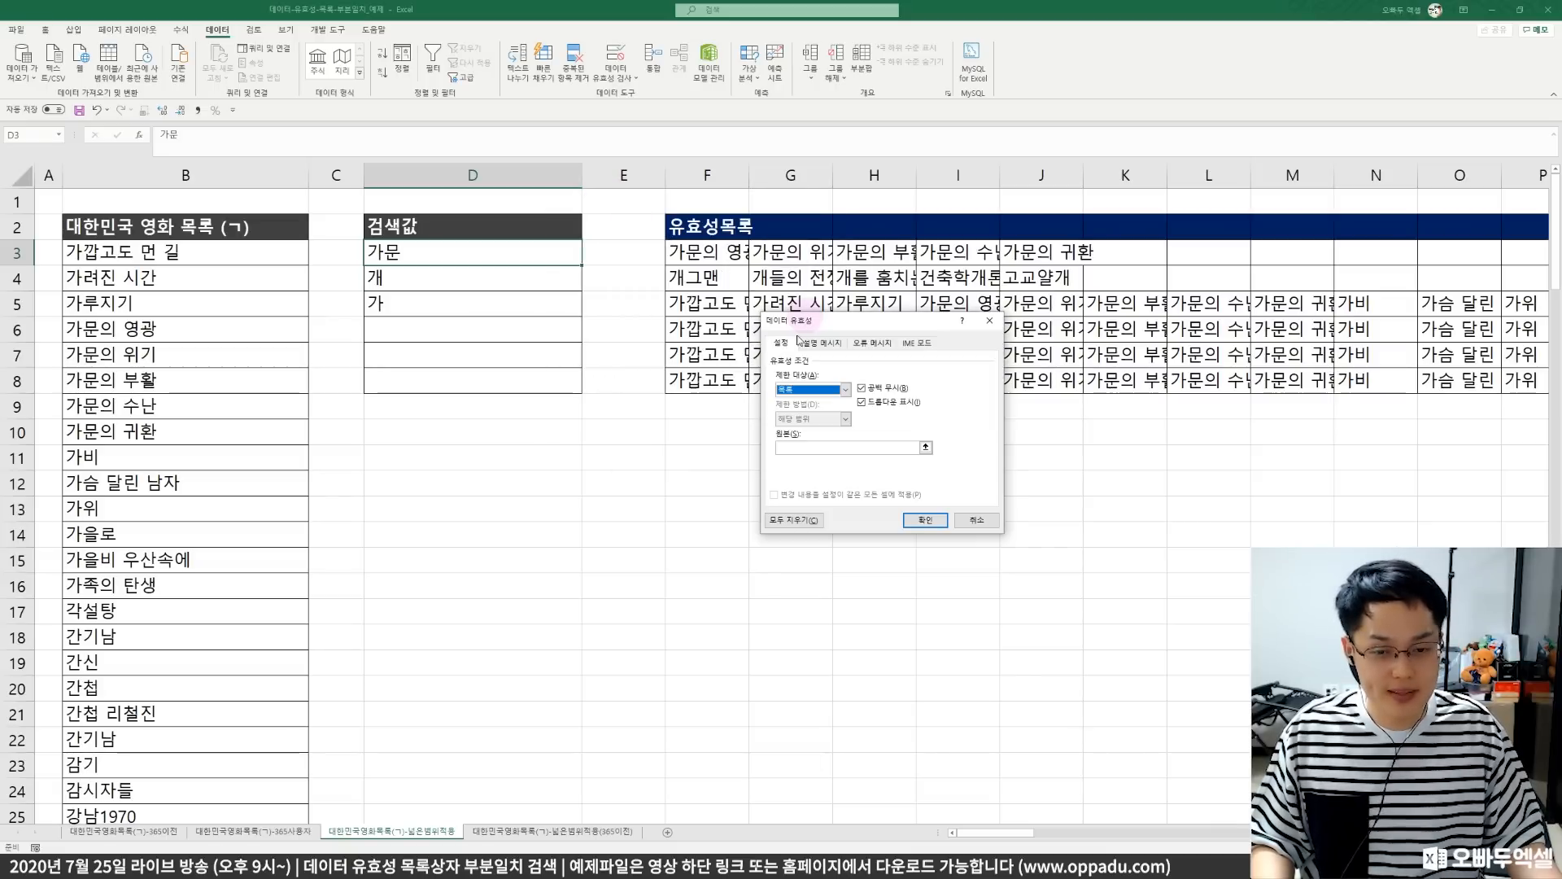
- Set the validation list source to the spill reference =$F$3#
left_click(815, 448)
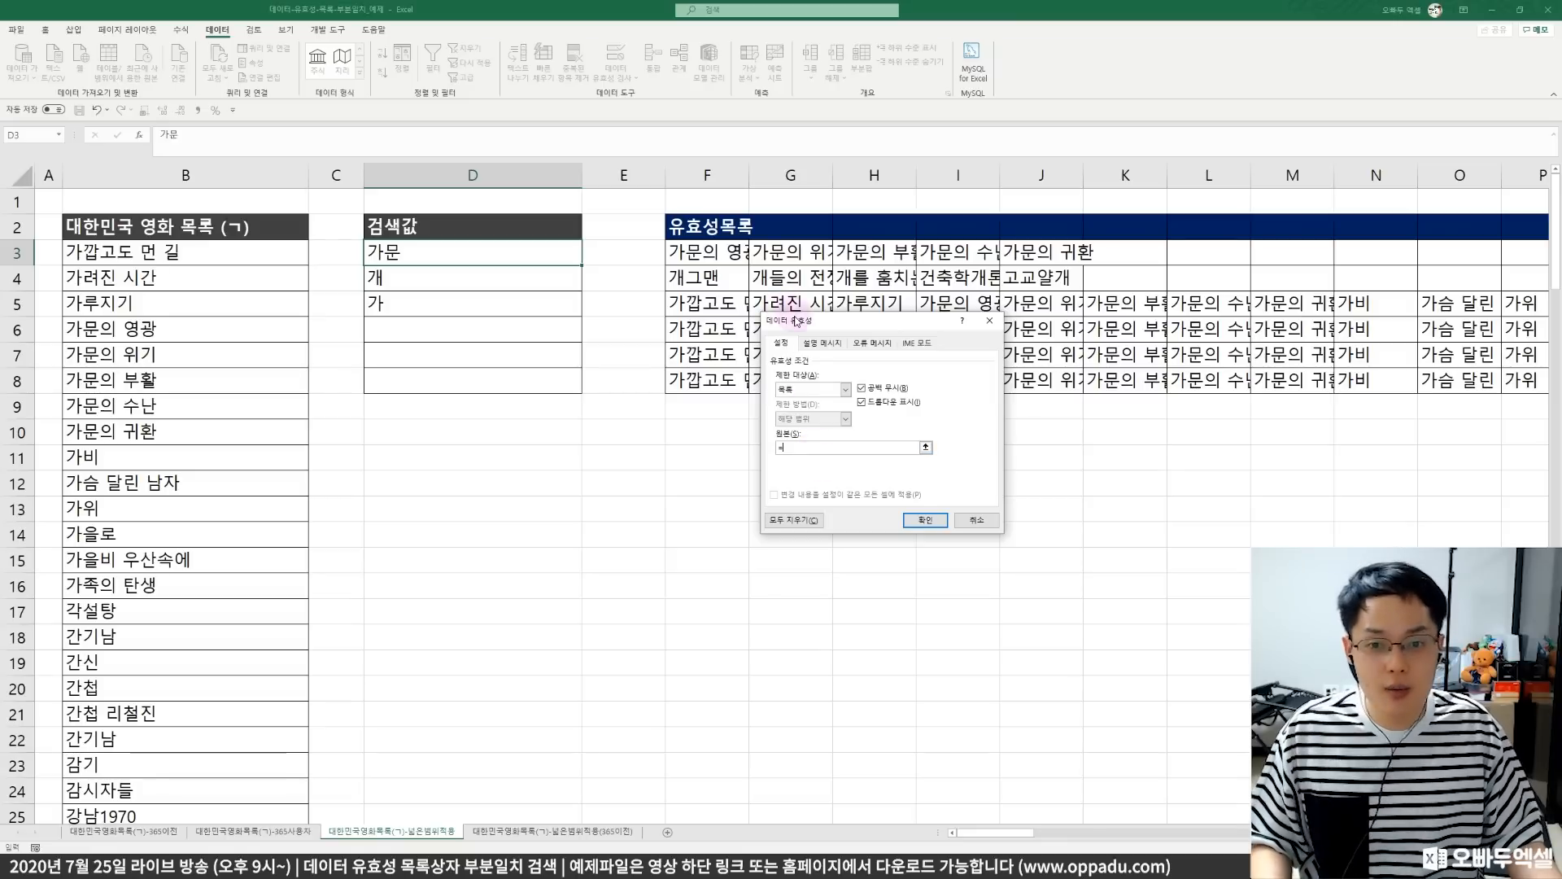
left_click_drag(797, 320, 699, 326)
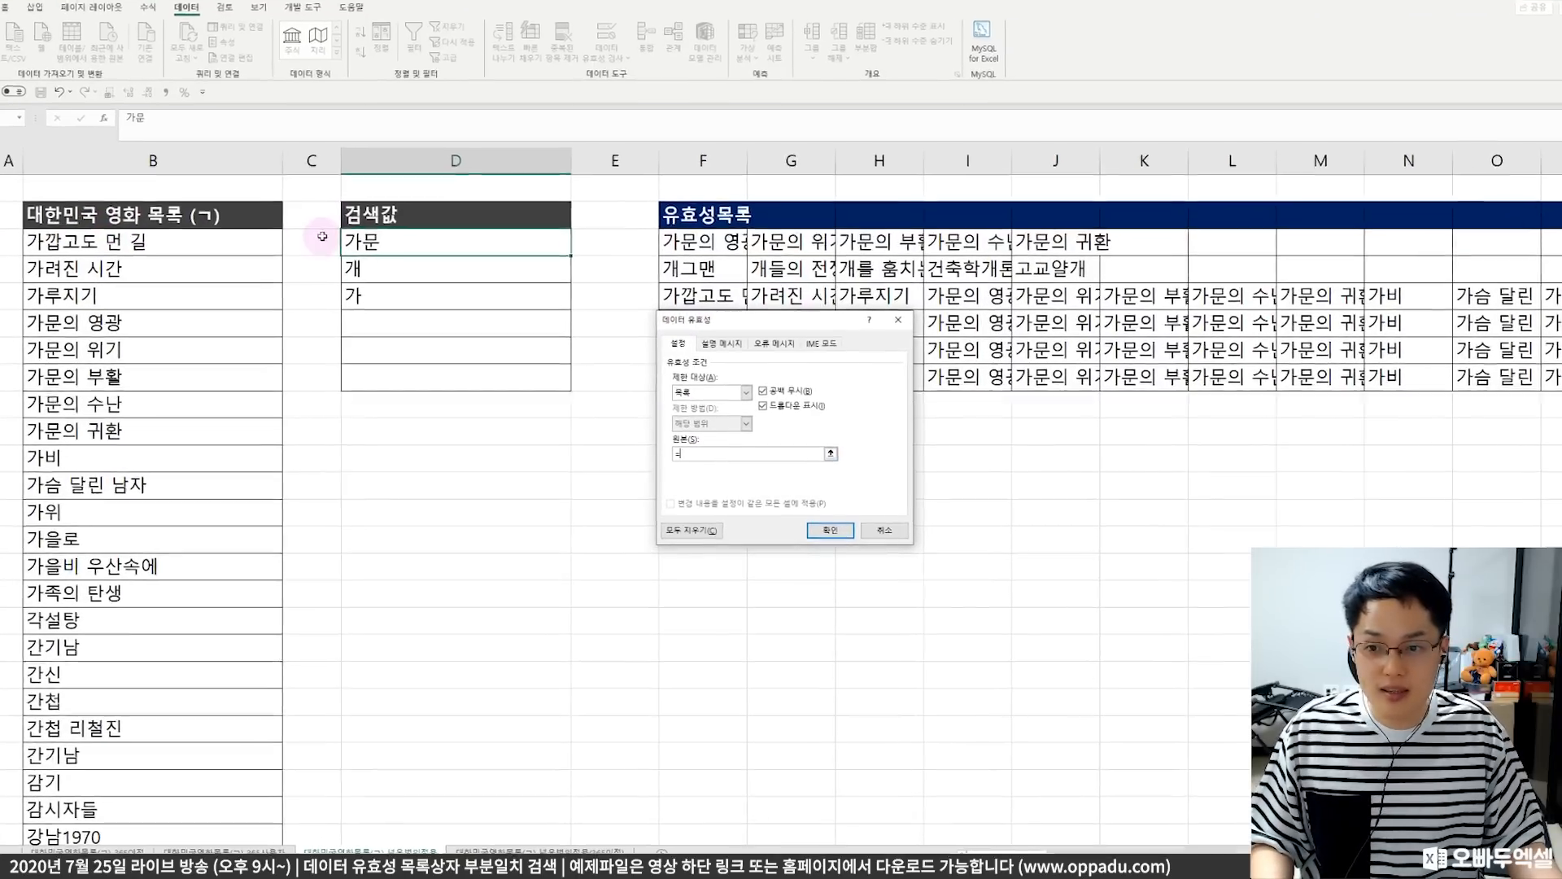
left_click(663, 242)
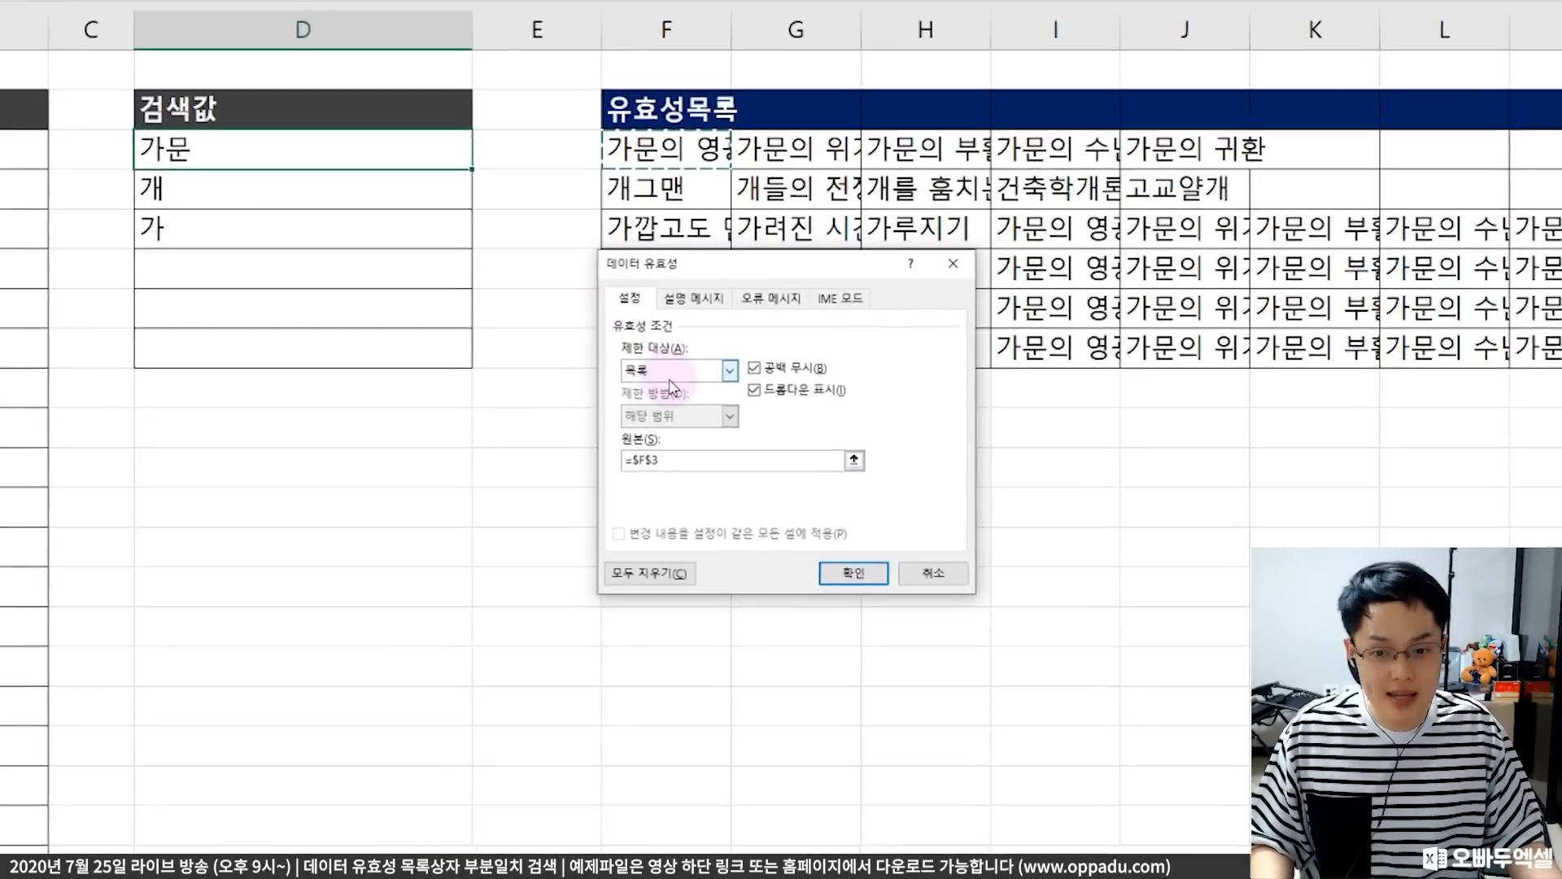
type("#")
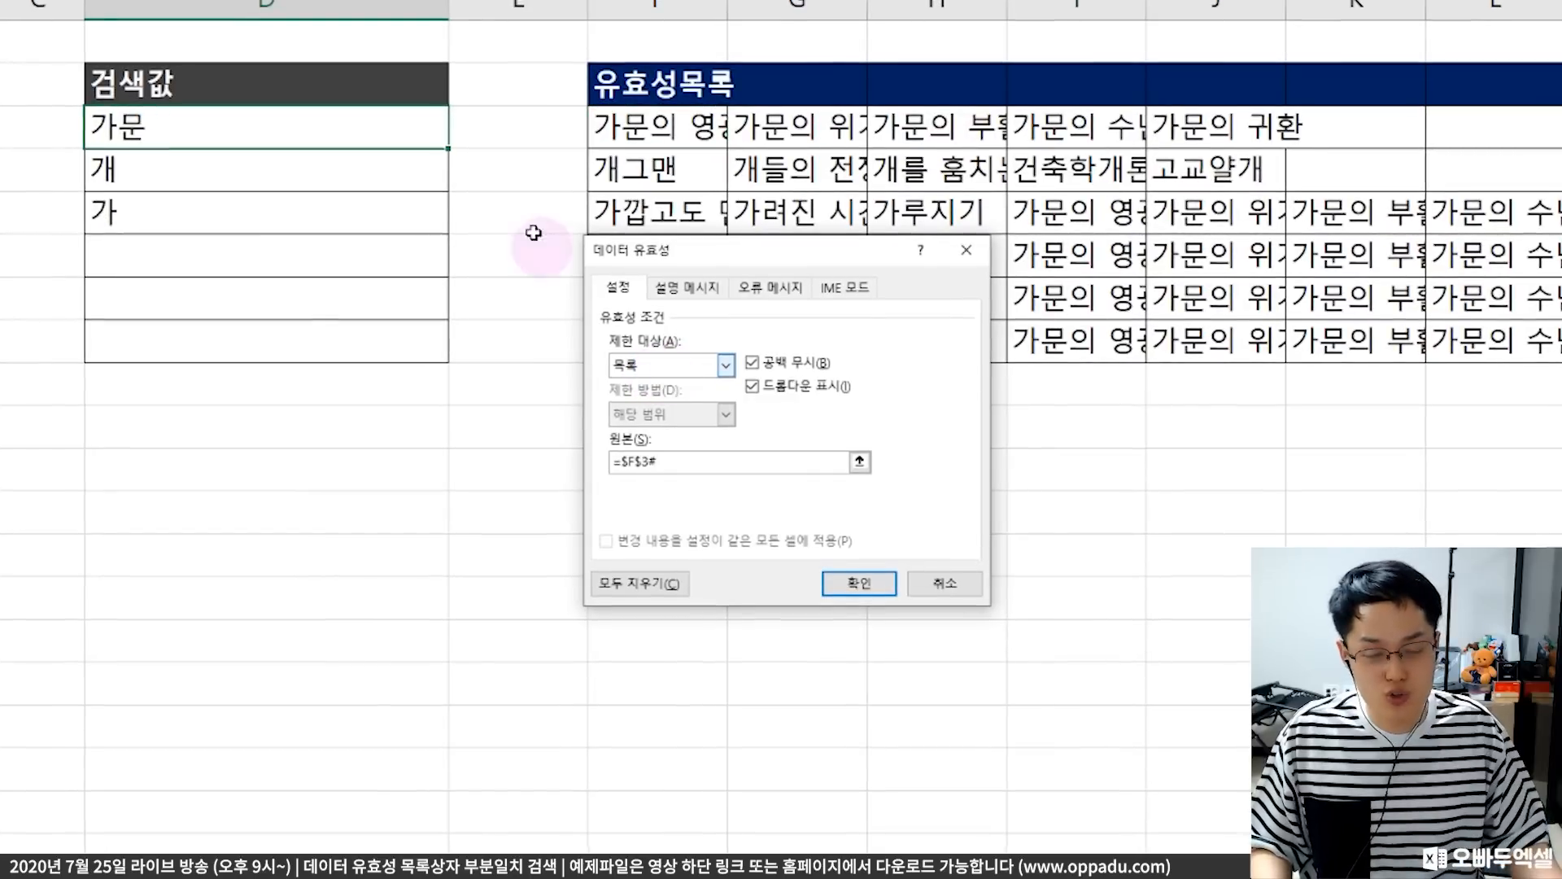
left_click_drag(679, 256, 672, 227)
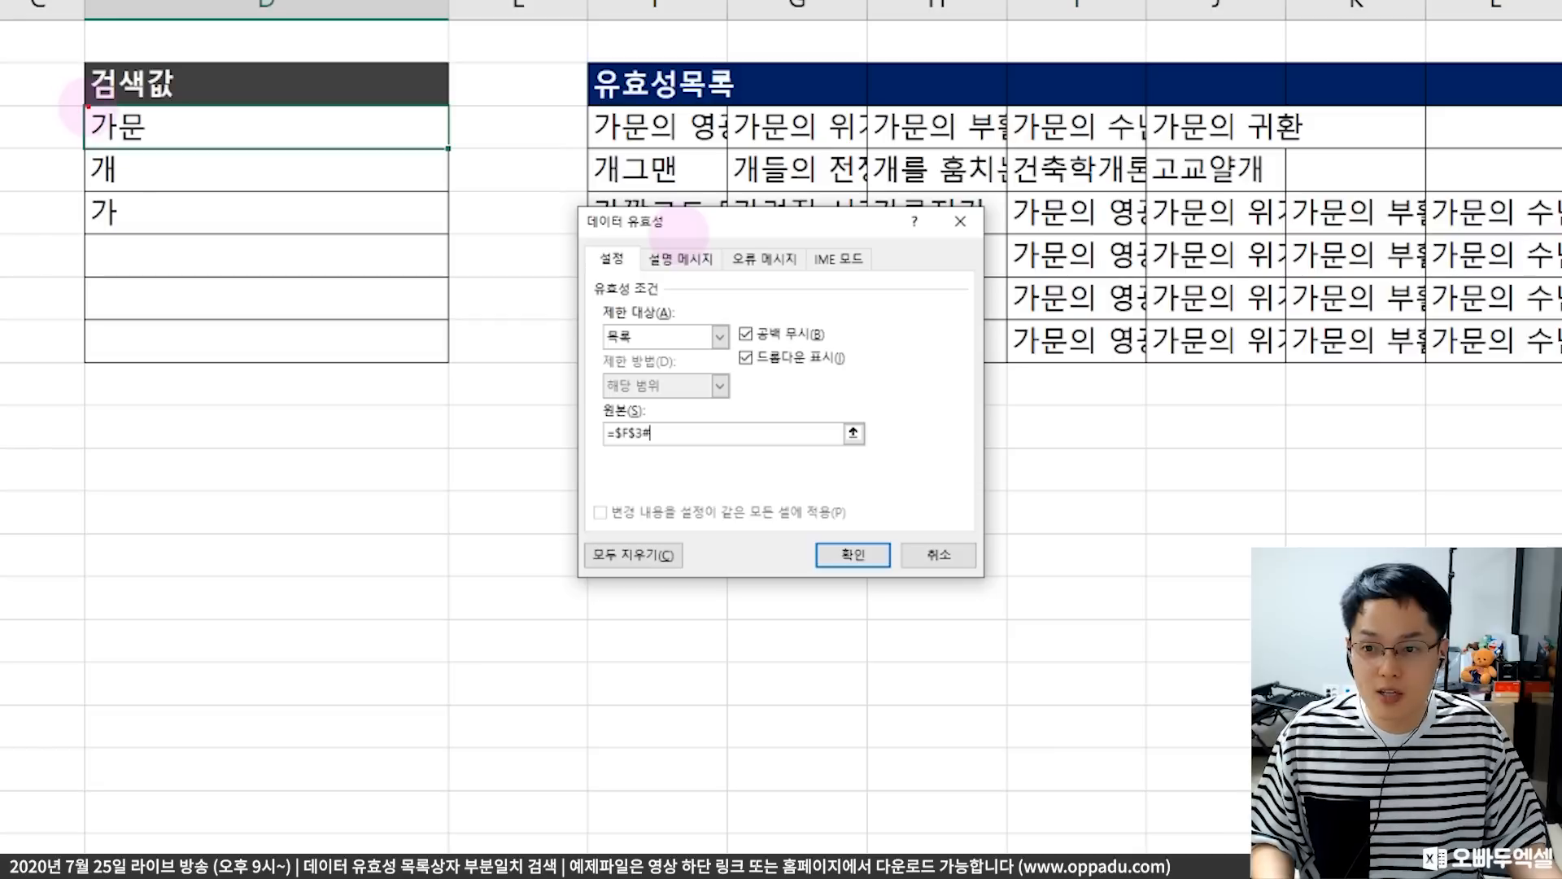
mouse_move(85, 105)
left_mouse_down()
mouse_move(244, 145)
mouse_move(447, 150)
left_mouse_up()
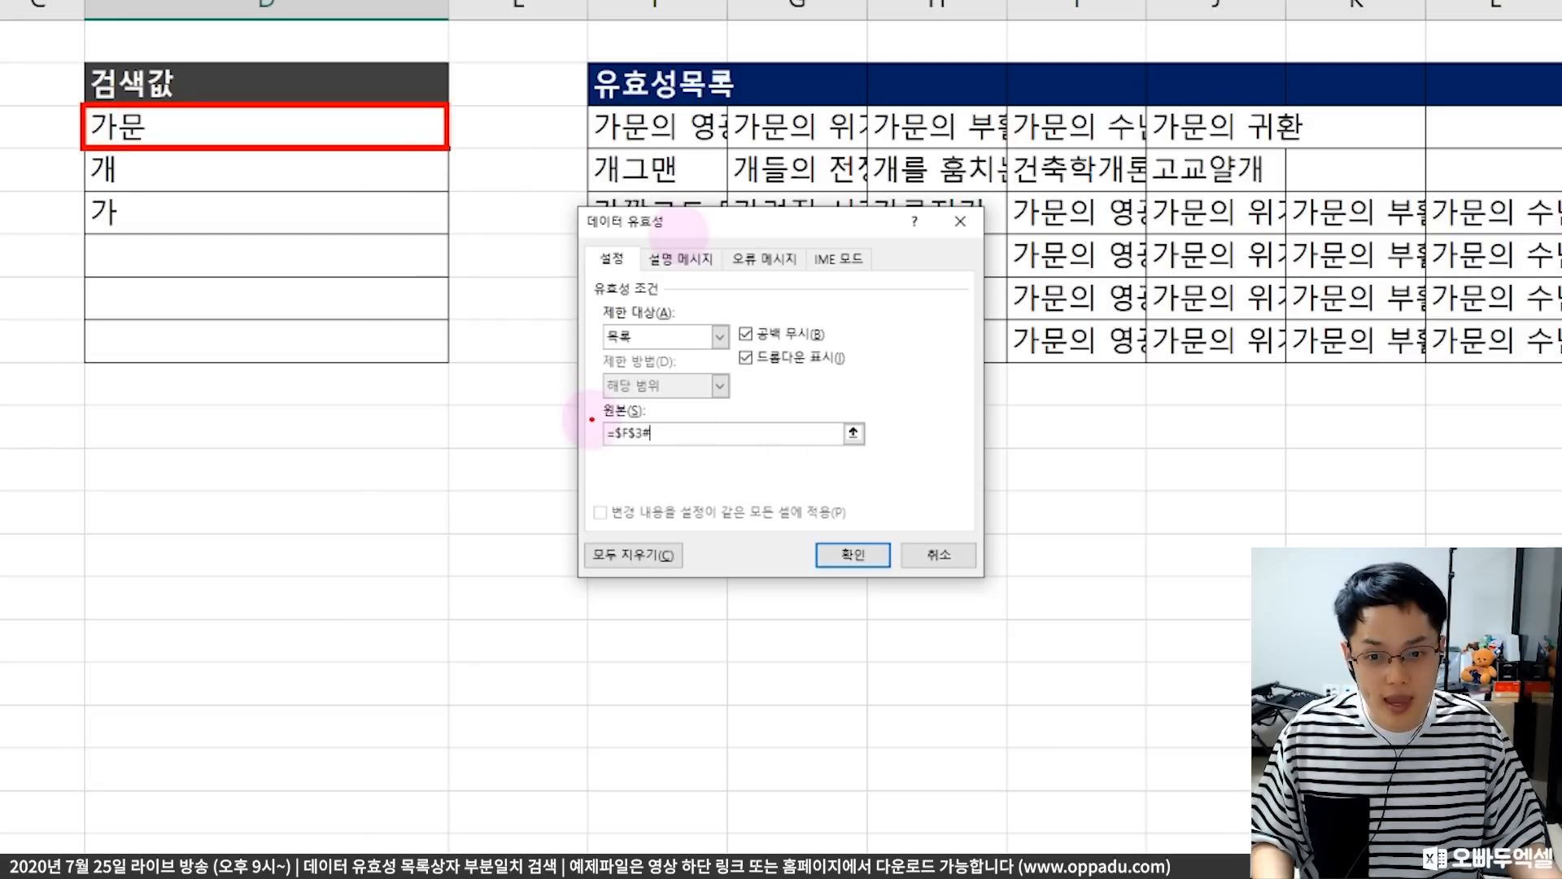
left_click_drag(592, 419, 658, 445)
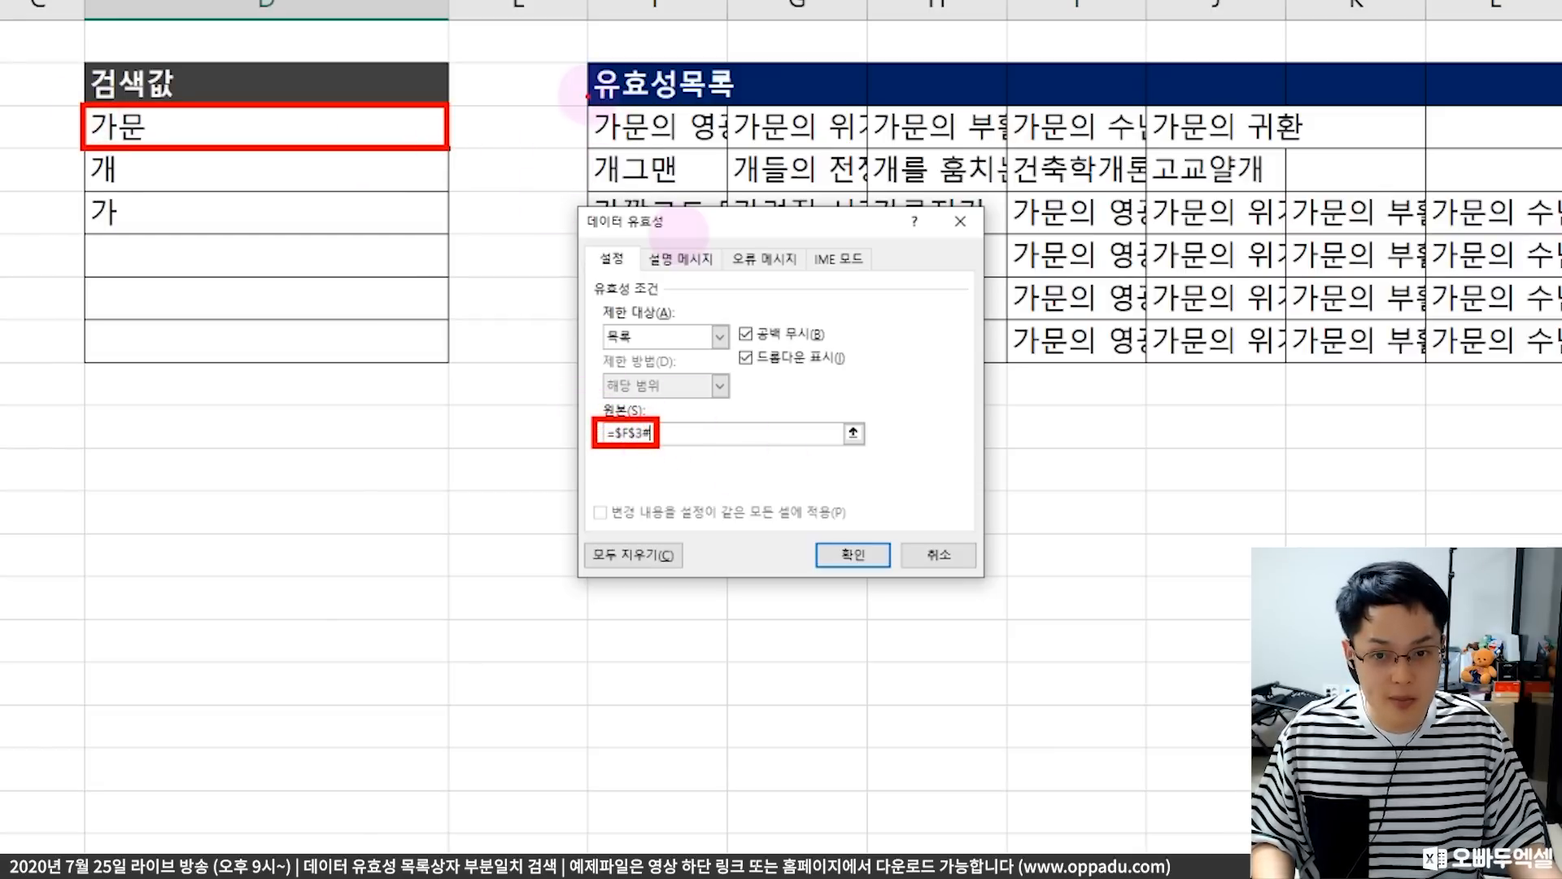
mouse_move(588, 106)
left_mouse_down()
mouse_move(914, 146)
mouse_move(1294, 149)
left_mouse_up()
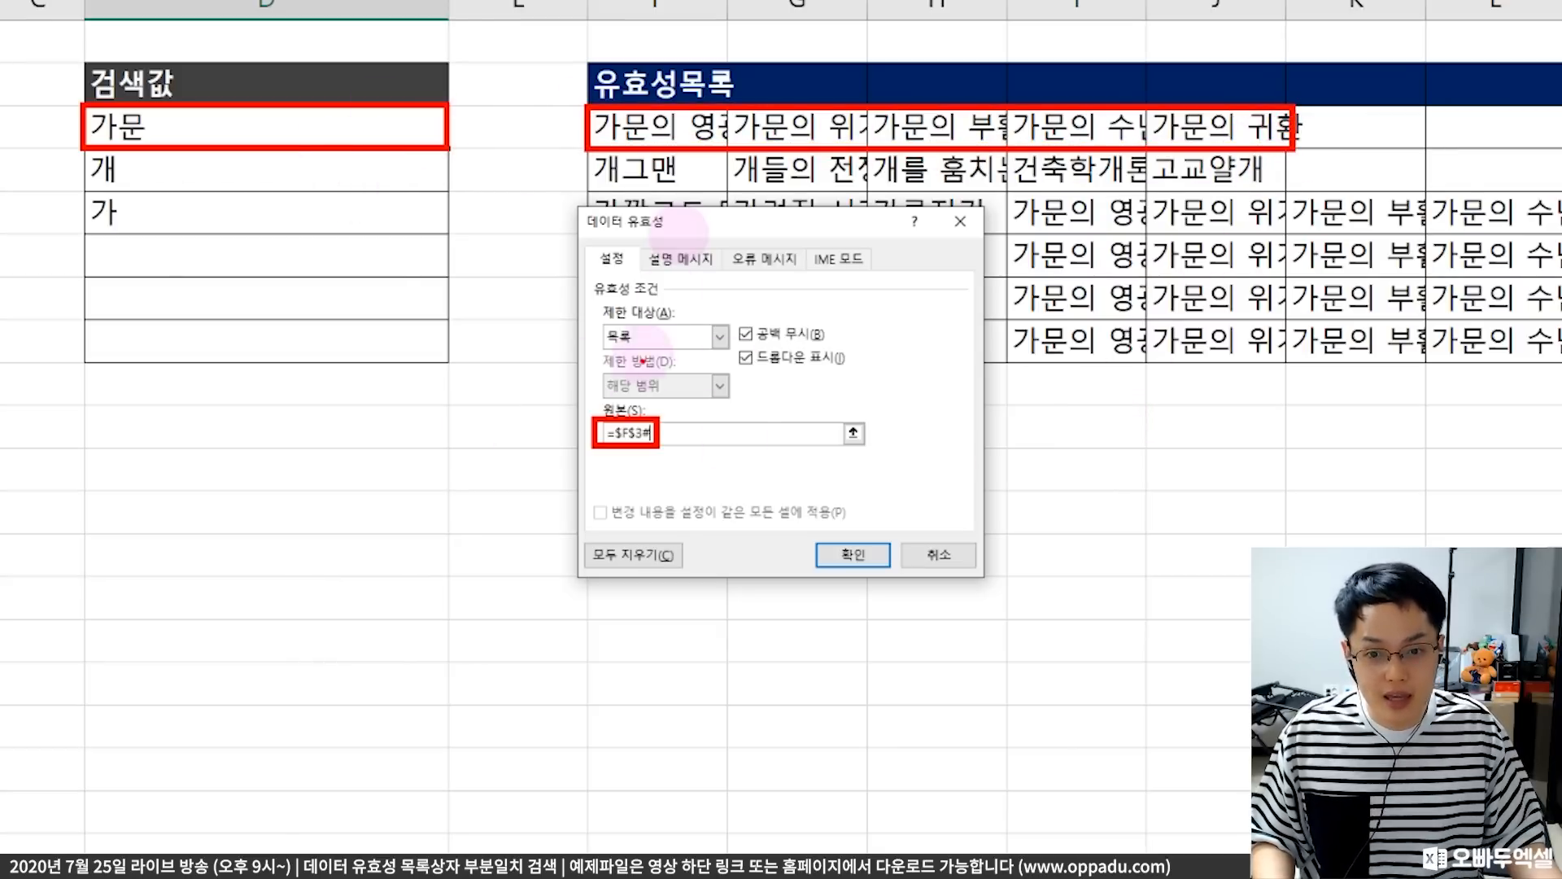
mouse_move(412, 118)
left_mouse_down()
mouse_move(391, 358)
mouse_move(412, 366)
mouse_move(450, 336)
left_mouse_up()
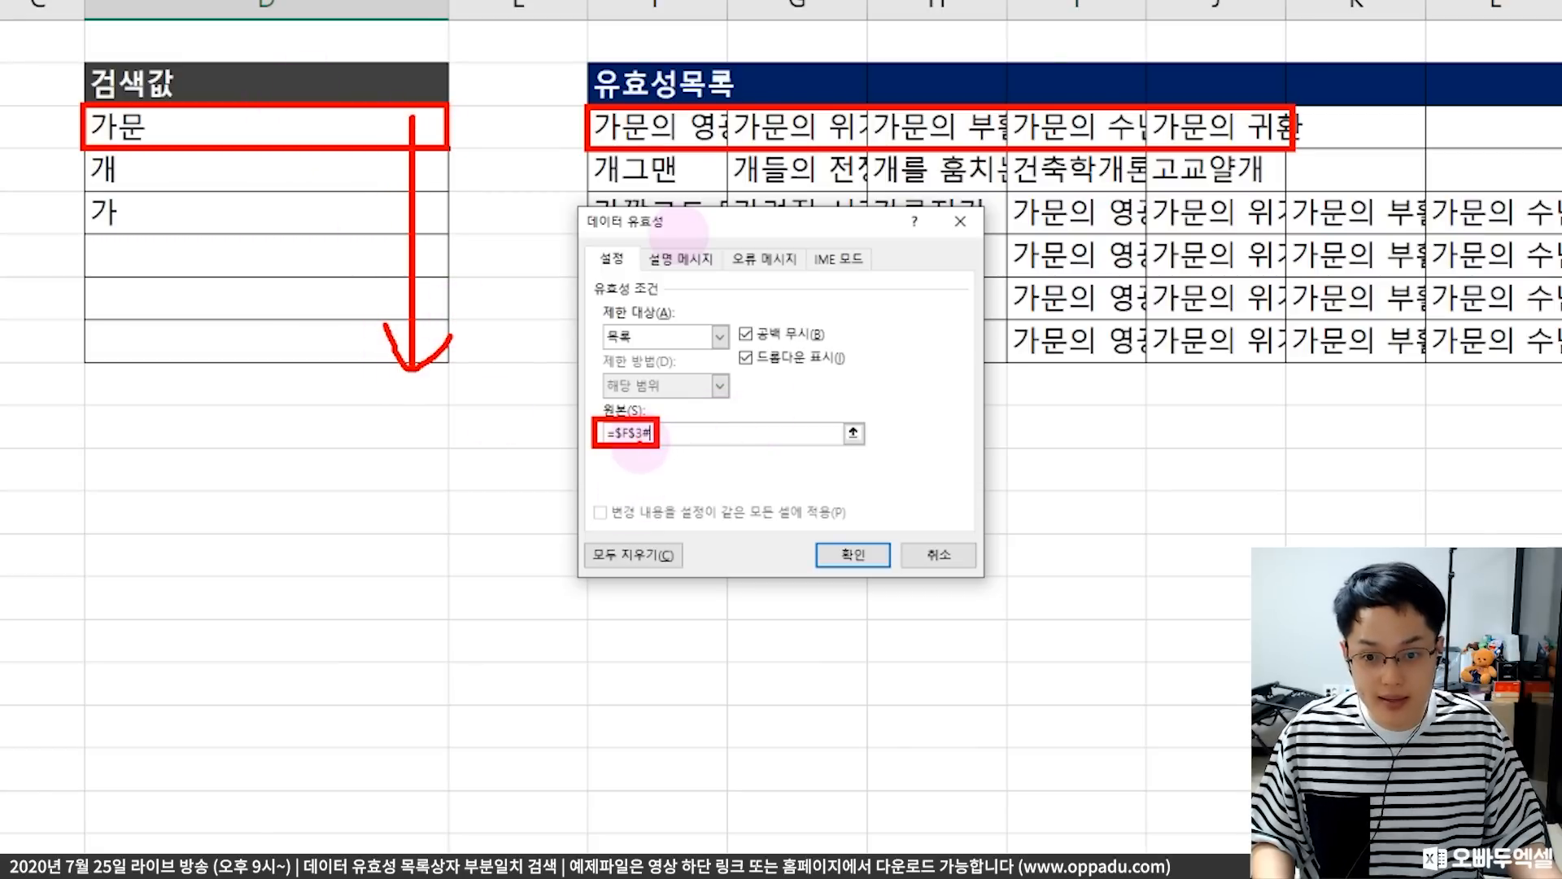
mouse_move(640, 448)
left_mouse_down()
mouse_move(618, 407)
mouse_move(639, 446)
left_mouse_up()
key("Escape")
- Make the row of the validation source relative so that it reads =$F3#
left_click(640, 440)
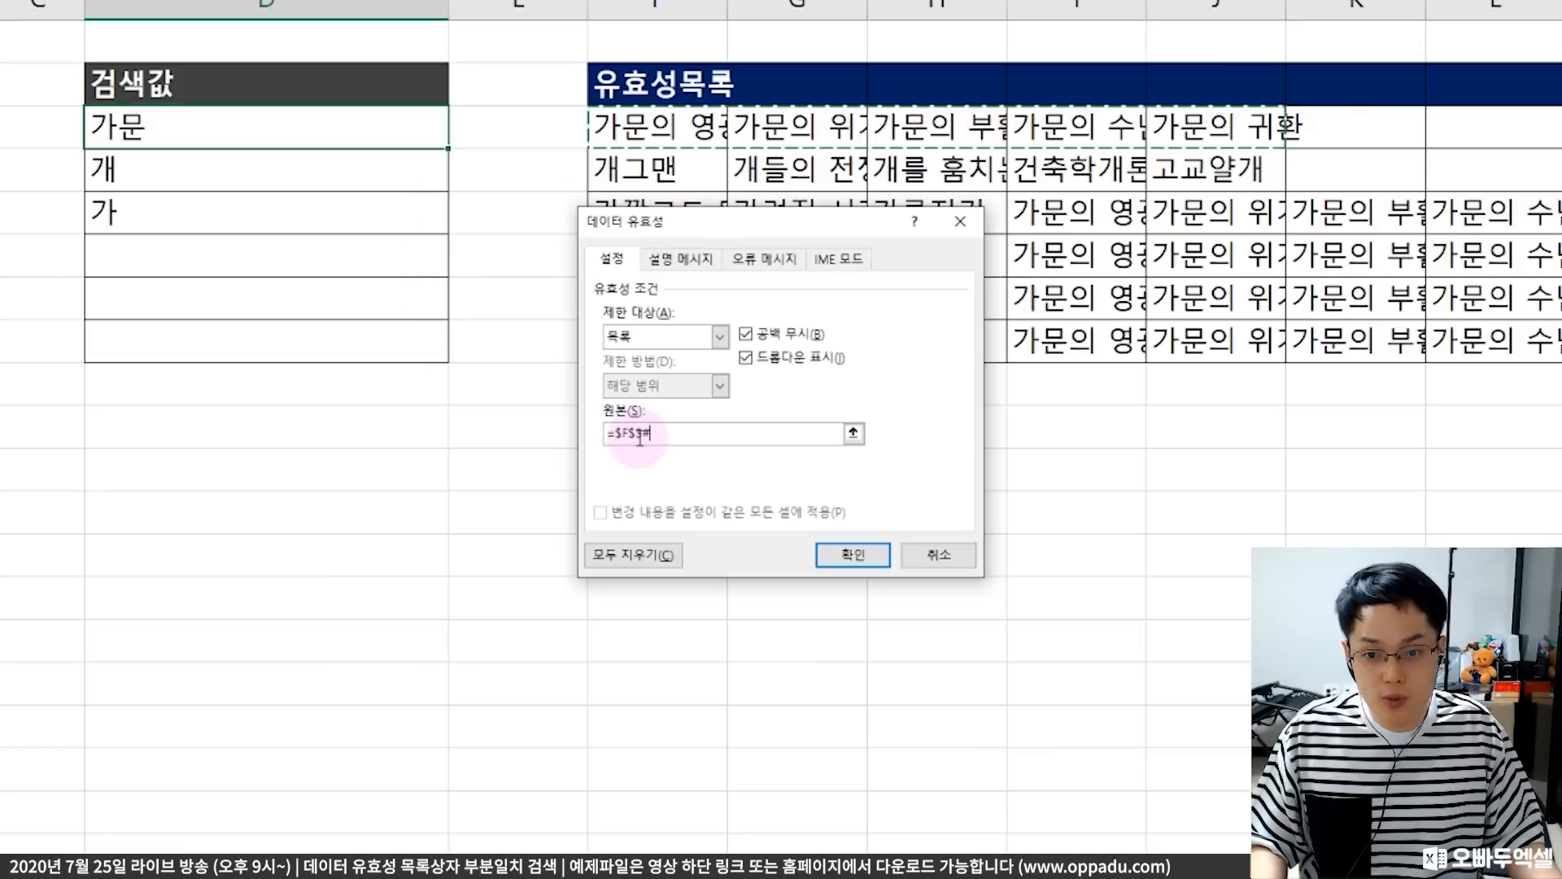
left_click(831, 503)
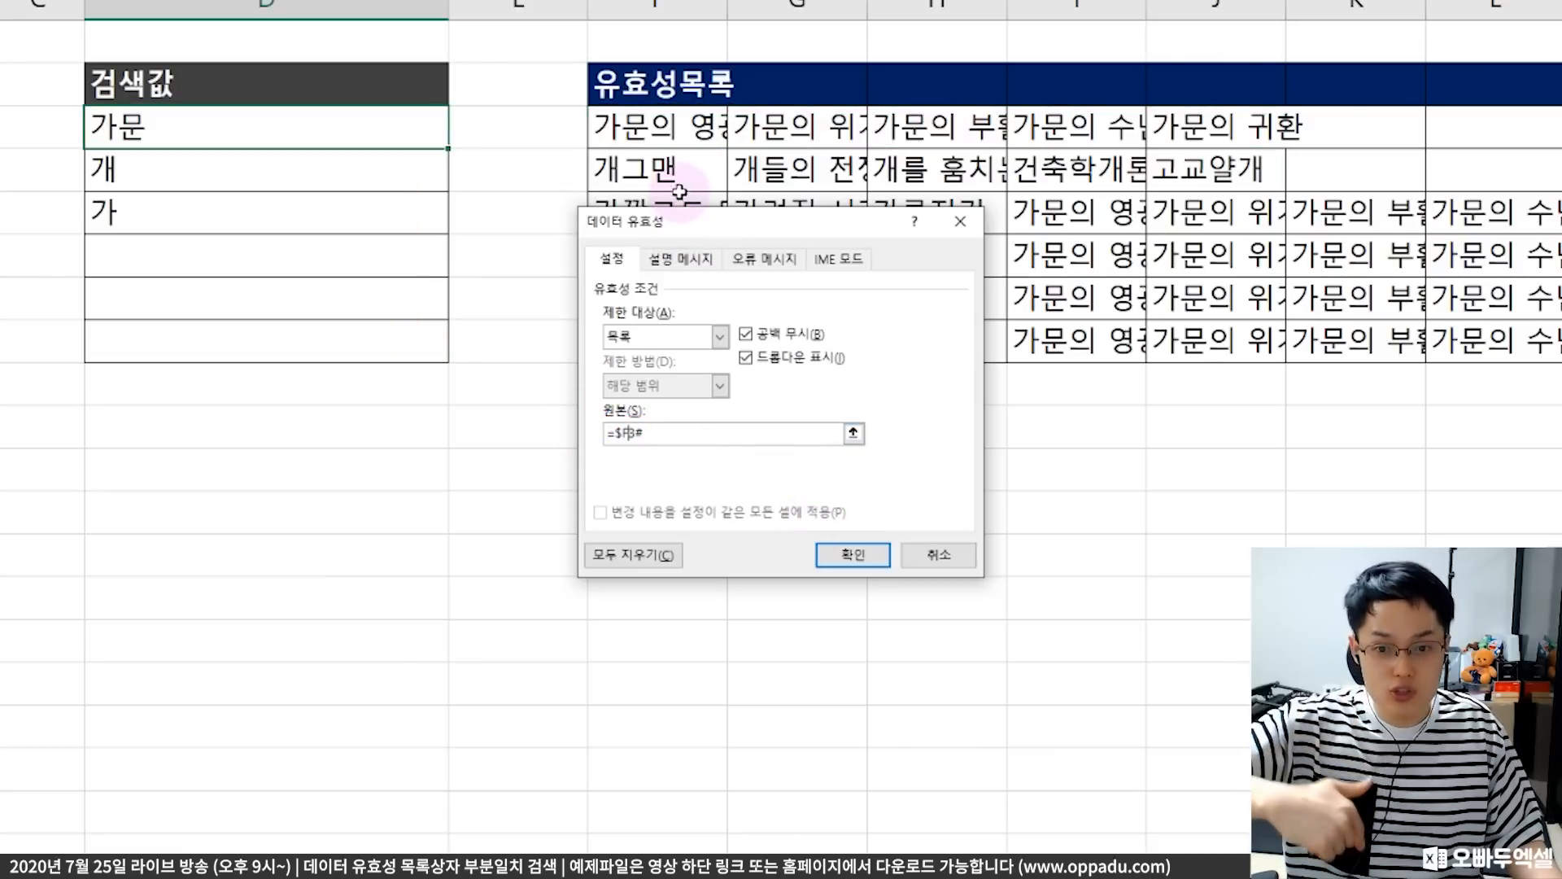
left_click_drag(674, 221, 420, 413)
left_click(666, 114)
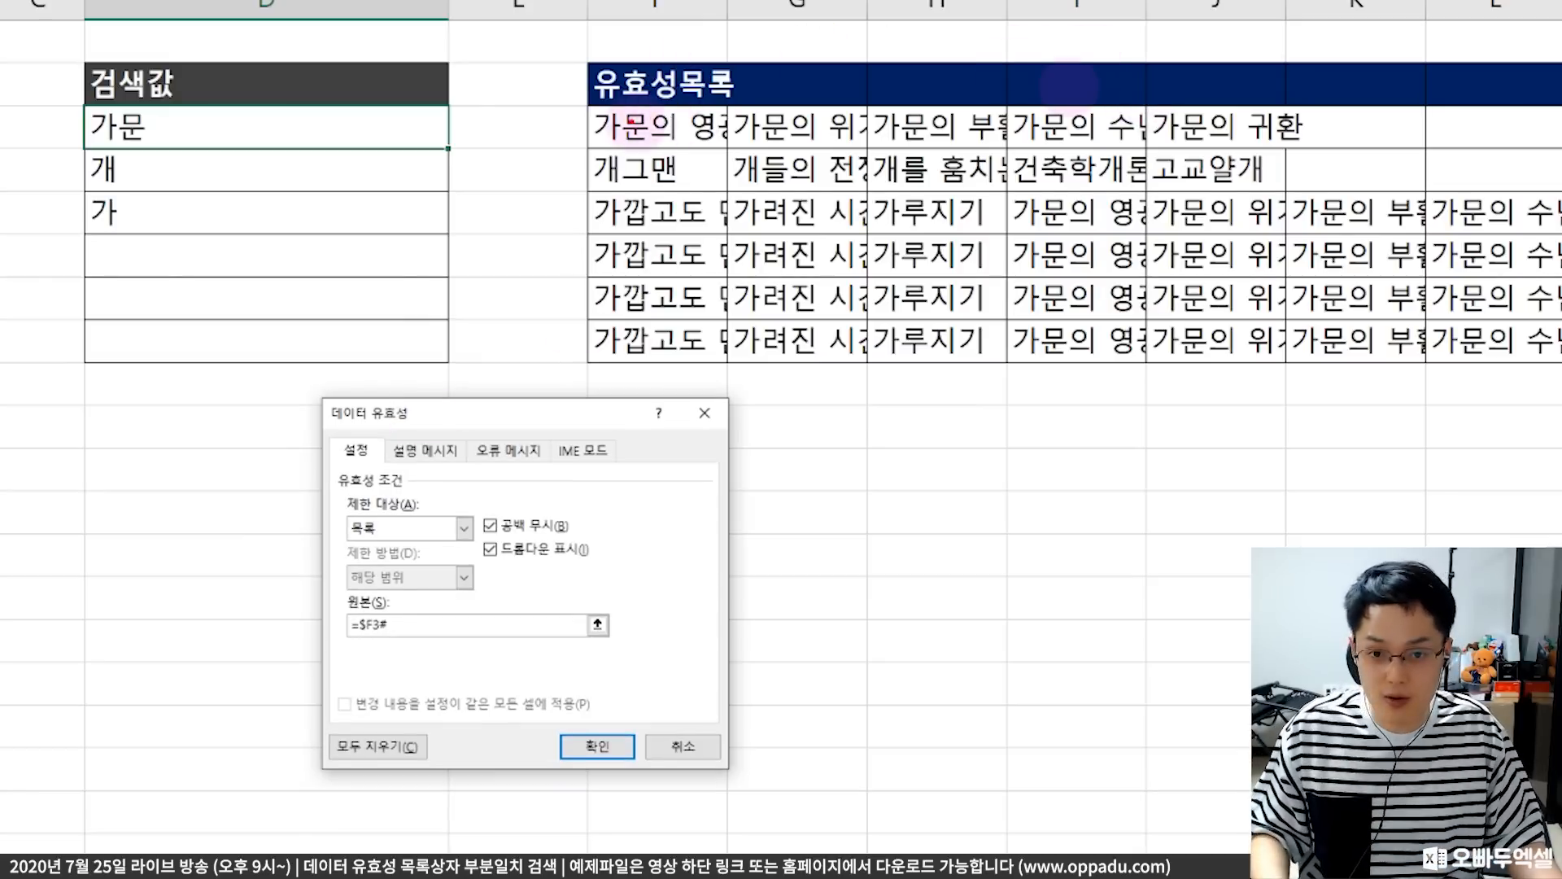
left_click_drag(586, 106, 1286, 146)
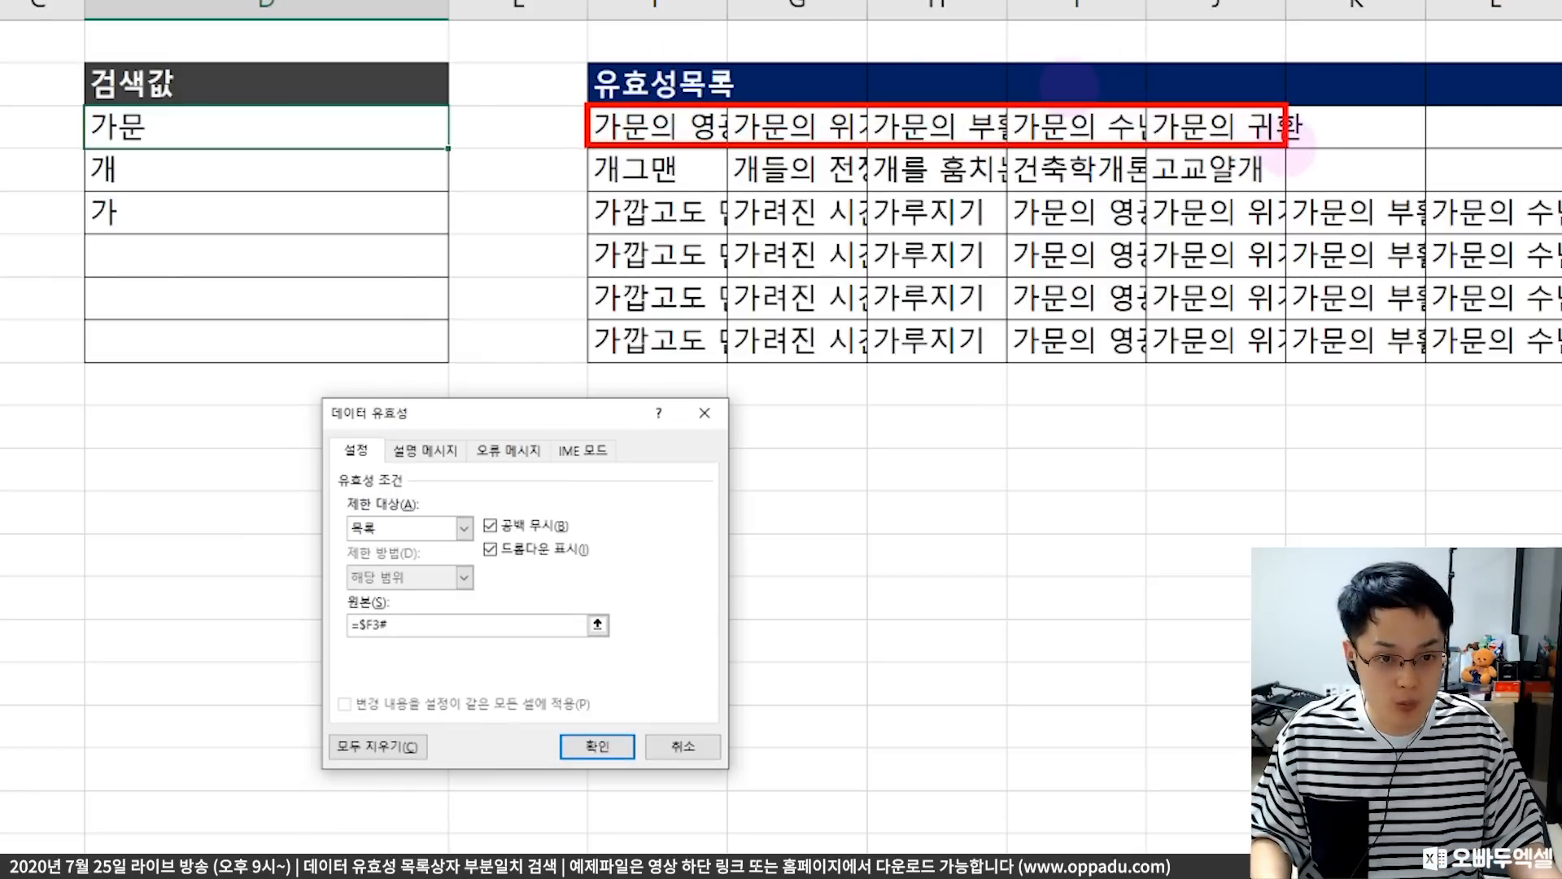
left_click_drag(586, 149, 1278, 188)
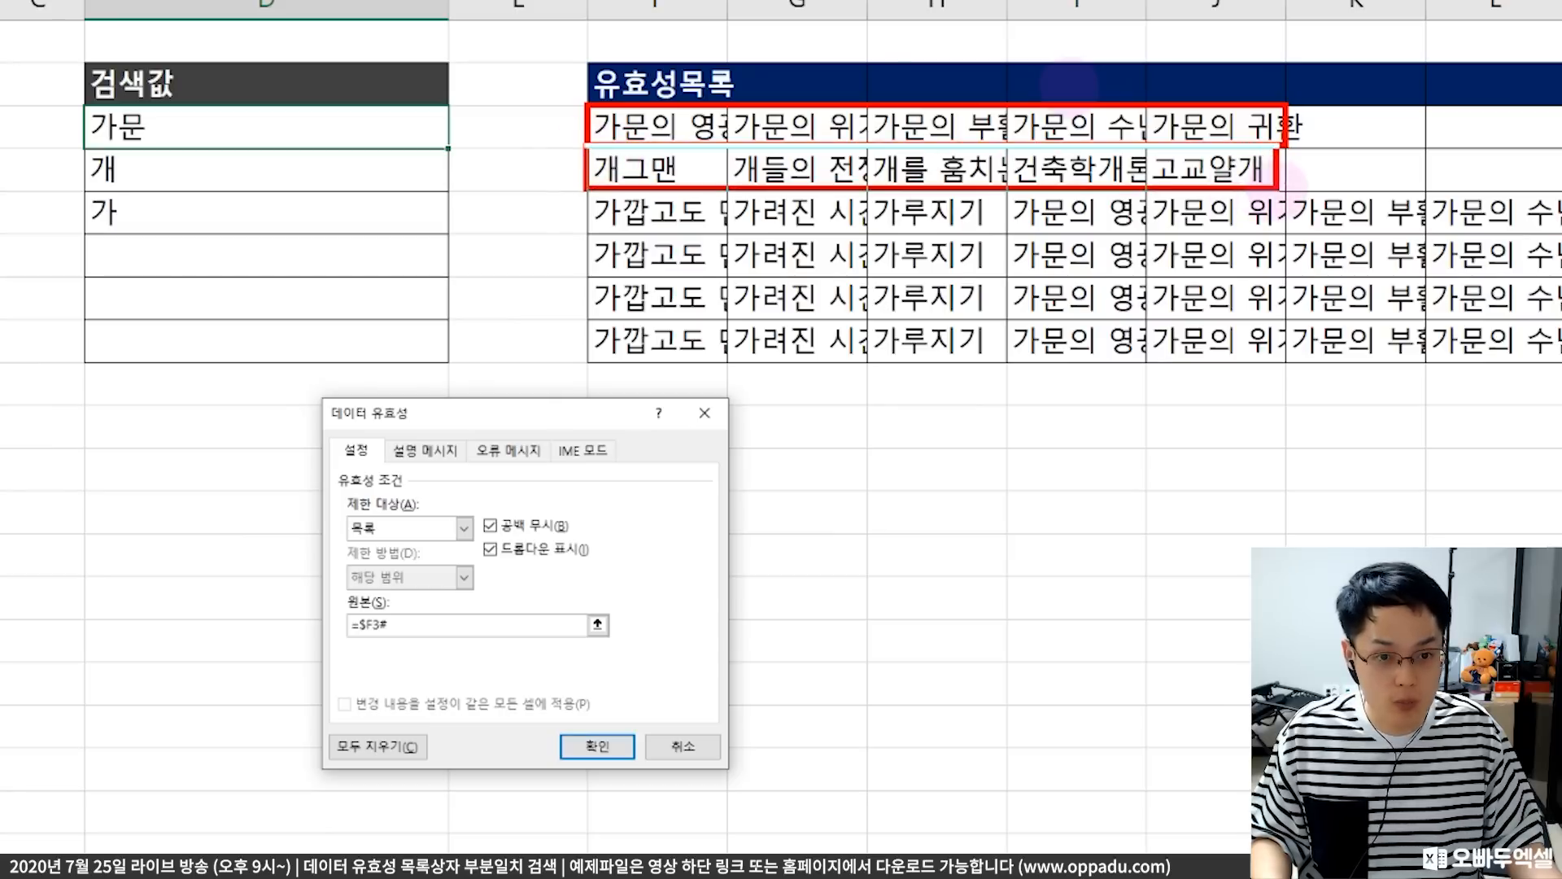
left_click_drag(580, 190, 1286, 226)
key("Escape")
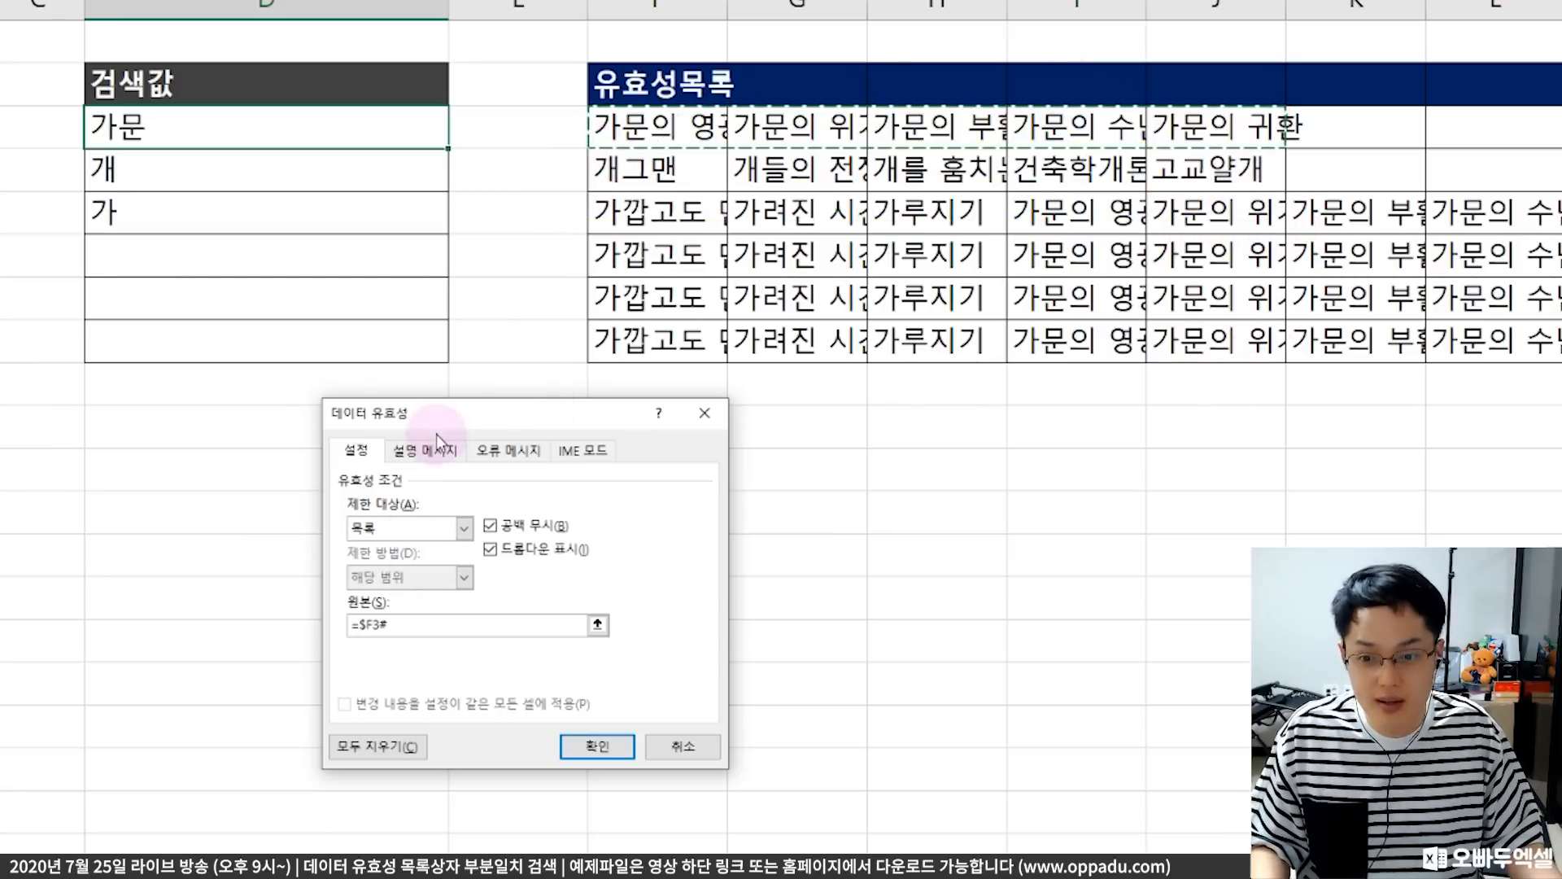
- Turn off the error alert for invalid data and apply the validation to D3
left_click_drag(436, 419, 633, 306)
left_click(568, 509)
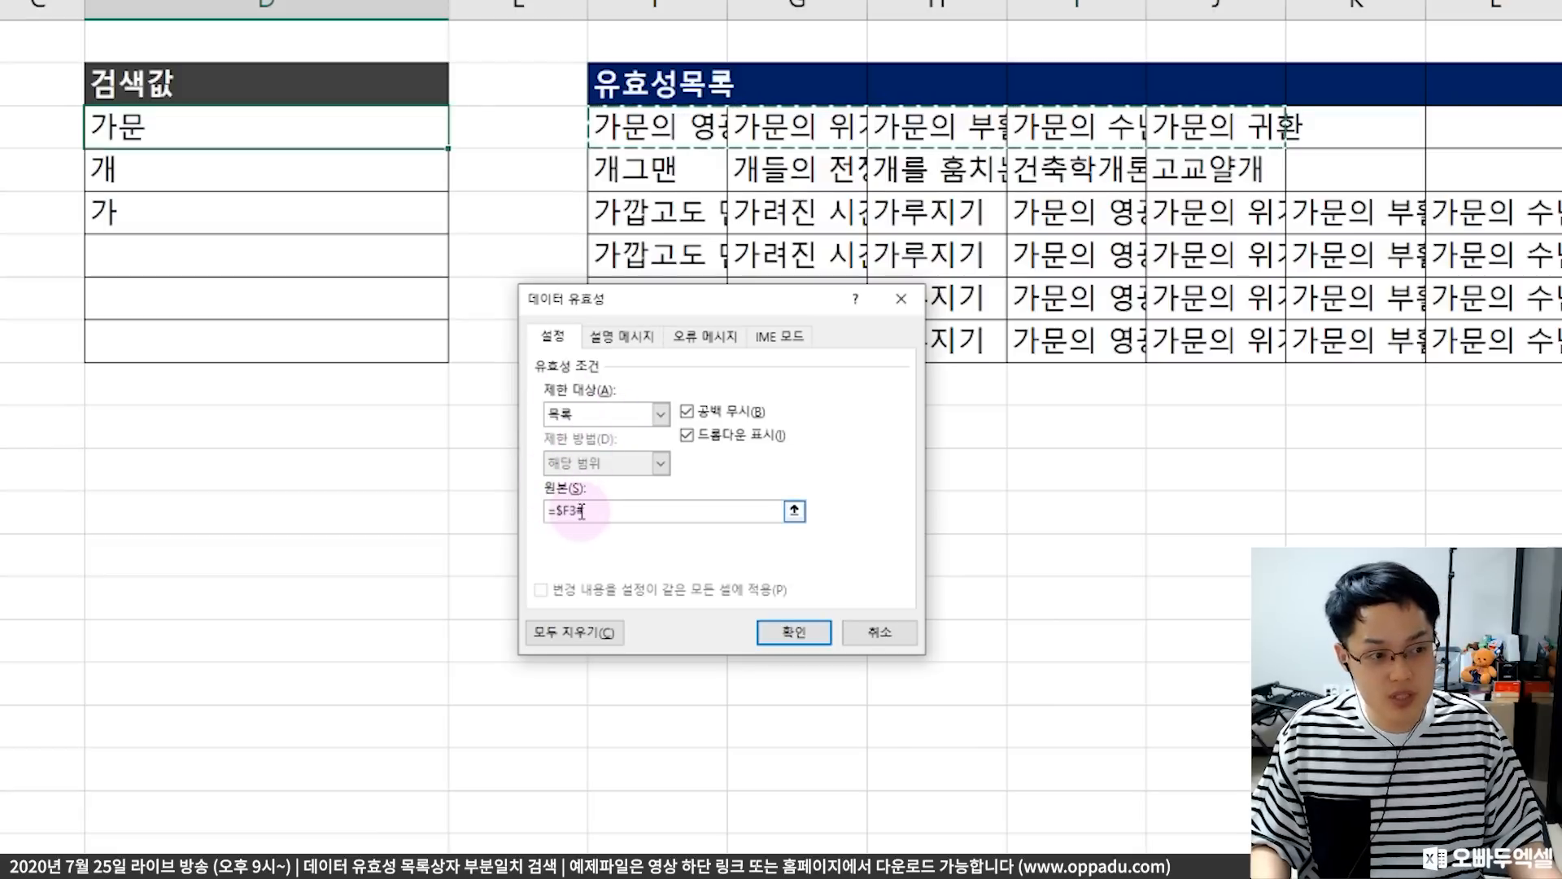
left_click(715, 338)
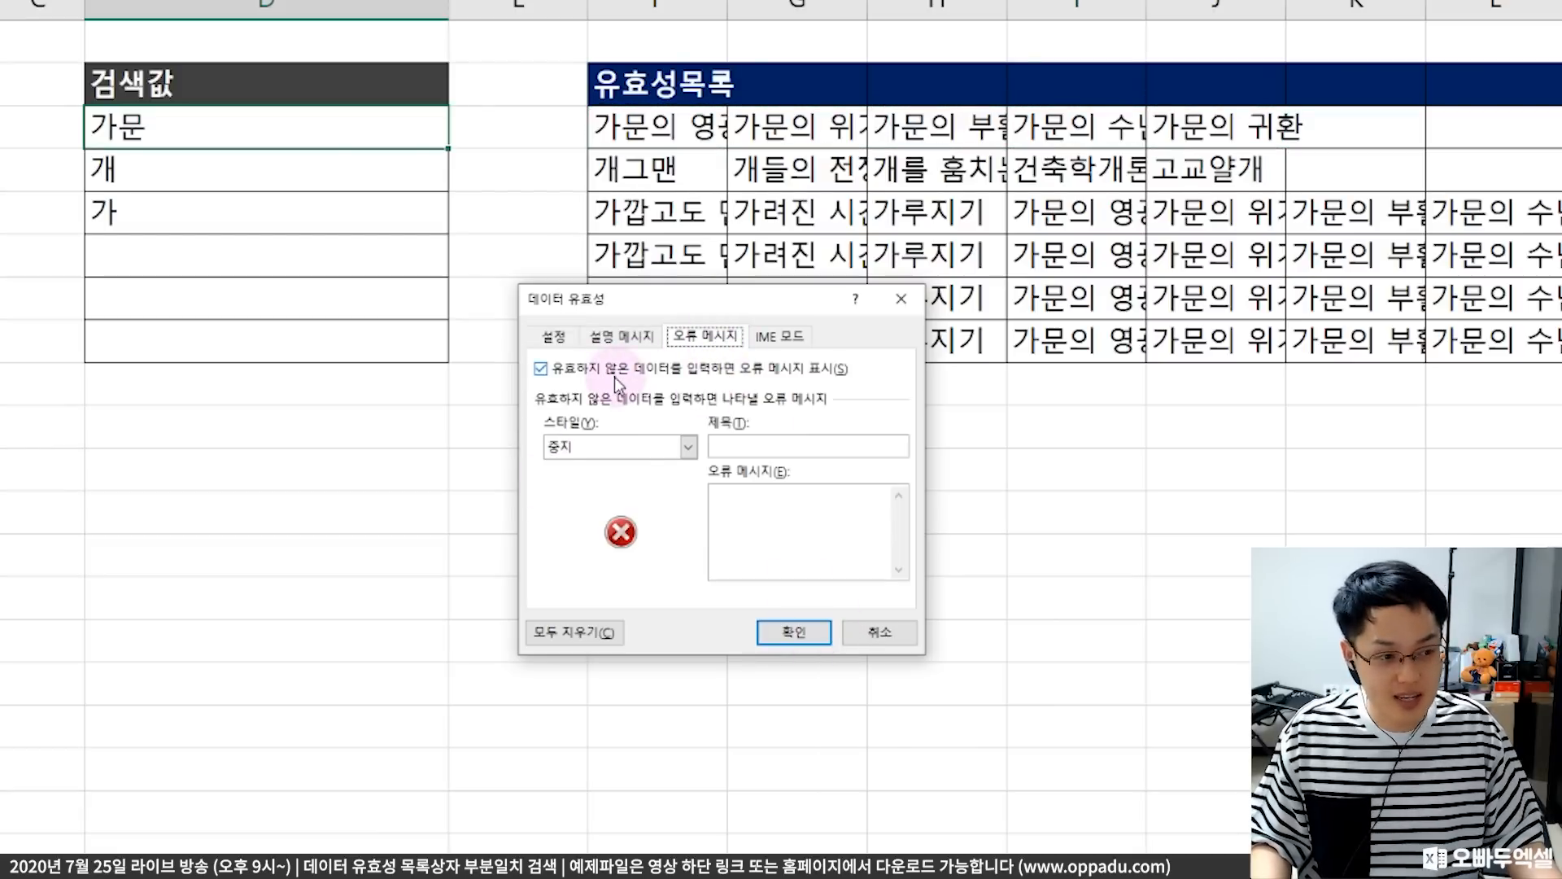
left_click(571, 374)
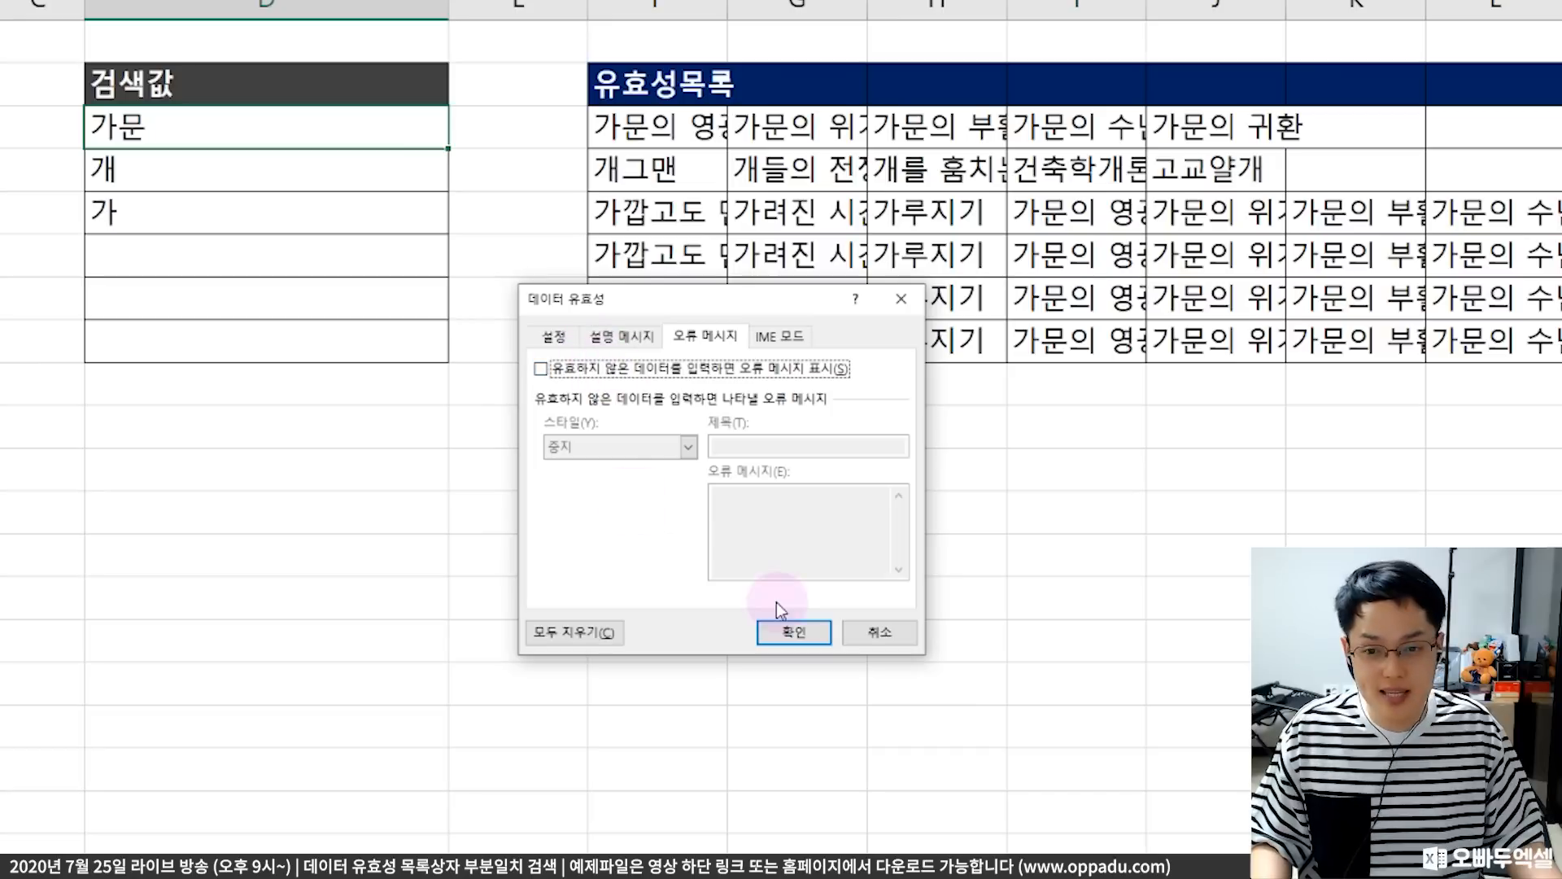
left_click(795, 632)
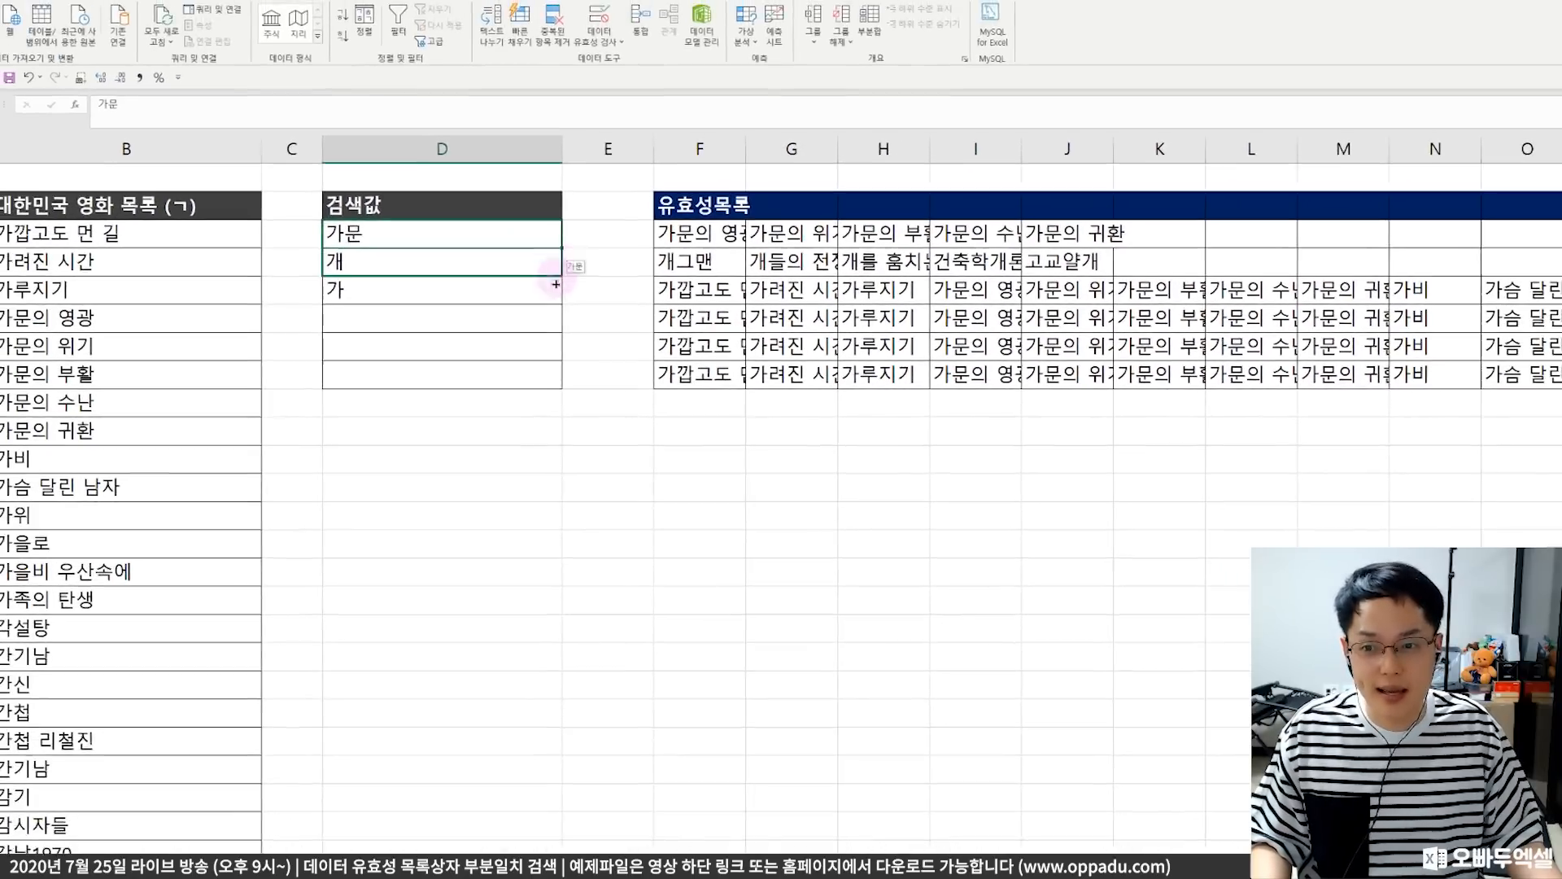
- Fill D3 with its validation down to D8 and clear the copied search terms from D4:D8
left_click_drag(510, 207, 564, 393)
left_click(534, 275)
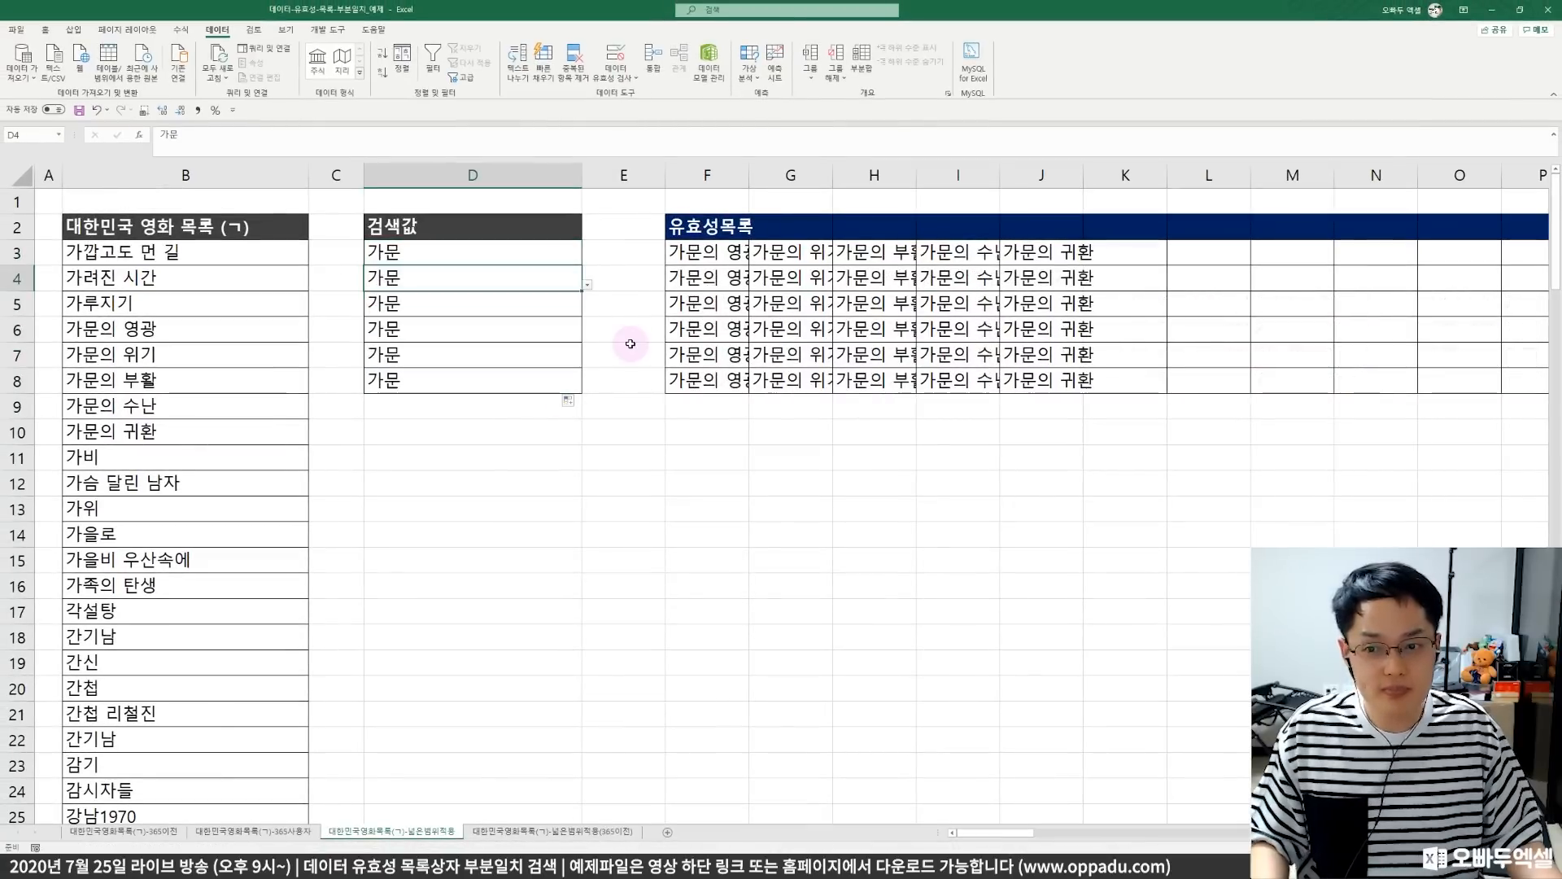
type("RO")
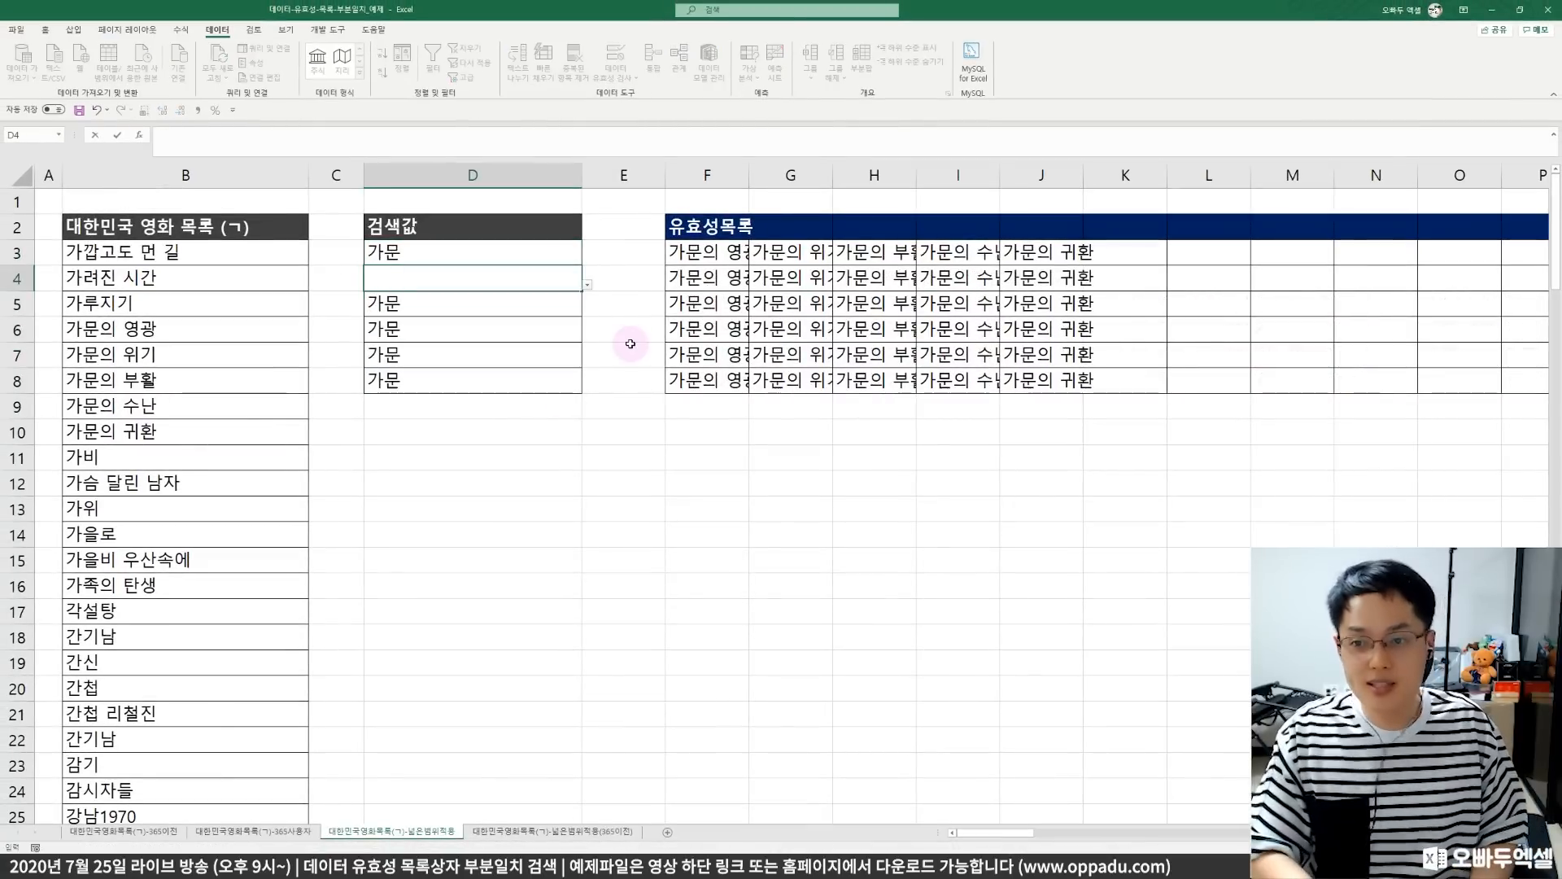
key("Return")
key("Delete")
key("Down")
key("Delete")
key("Down")
key("Delete")
key("Down")
key("Delete")
- Enter 개 in D4 and choose 개들의 전쟁 from the cell's validation list
key("Up")
key("Up")
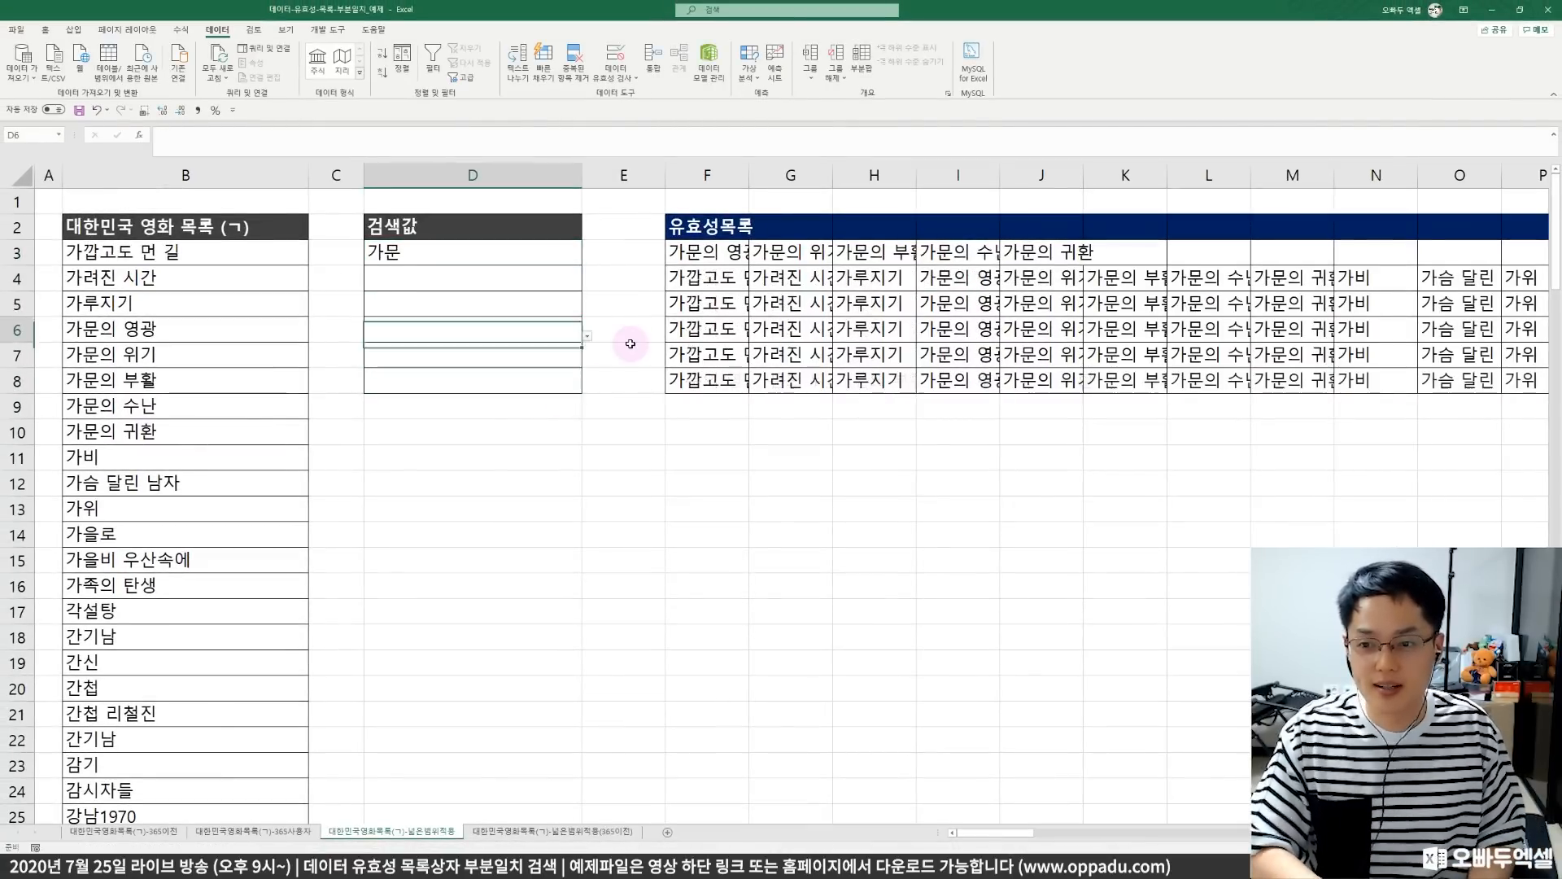
key("Up")
key("Up")
type("개")
key("Return")
key("Up")
key("alt+Down")
key("Down")
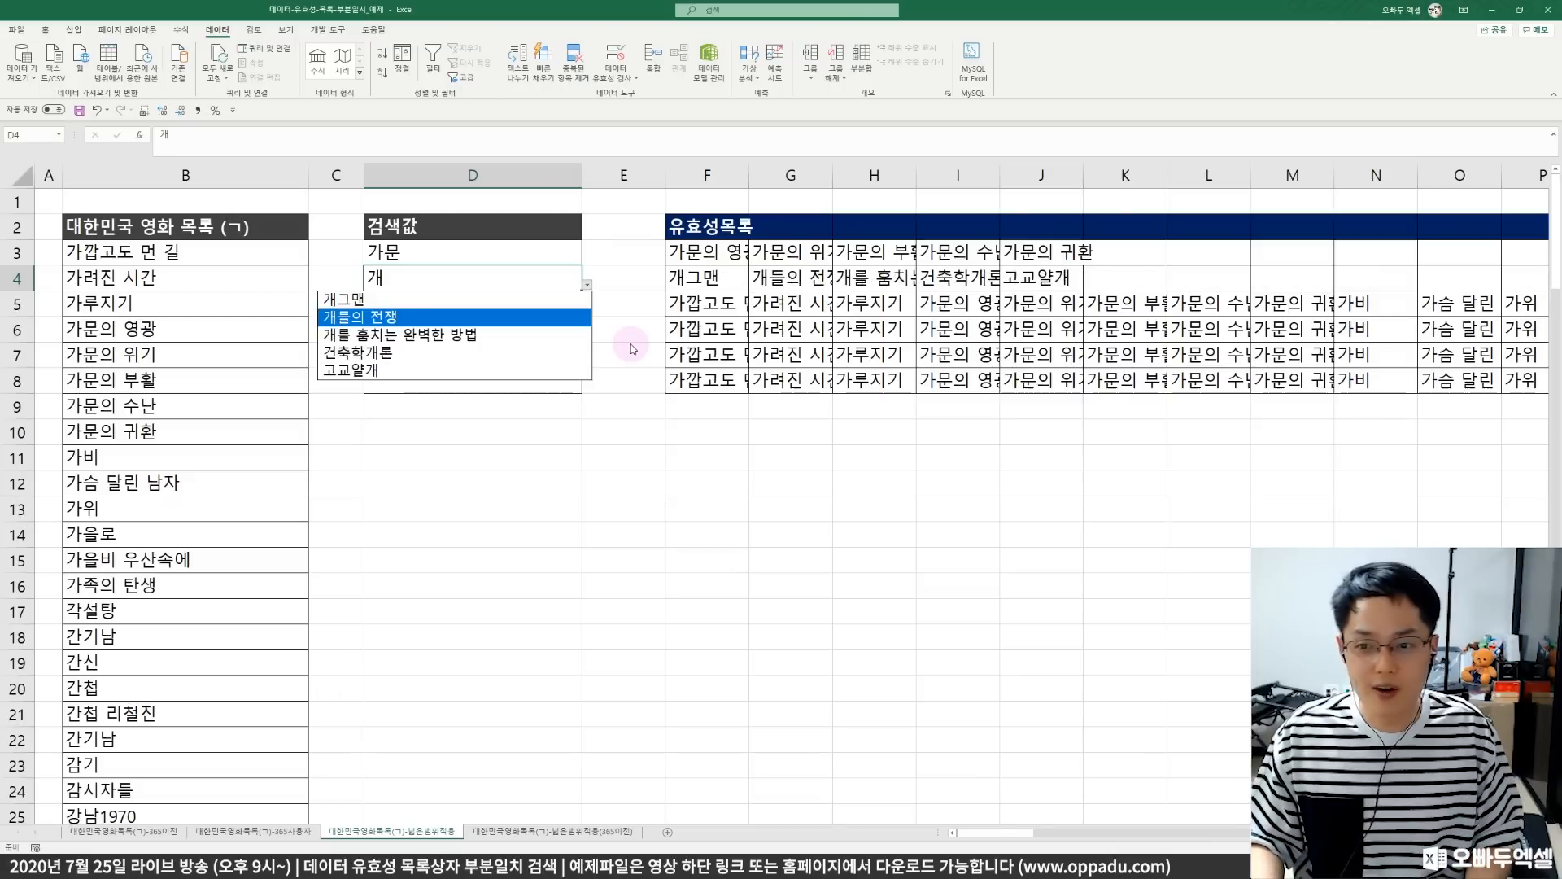
key("Return")
key("Return")
- Enter 간 in D5 and choose 간기남 from the cell's validation list
type("ㄱ")
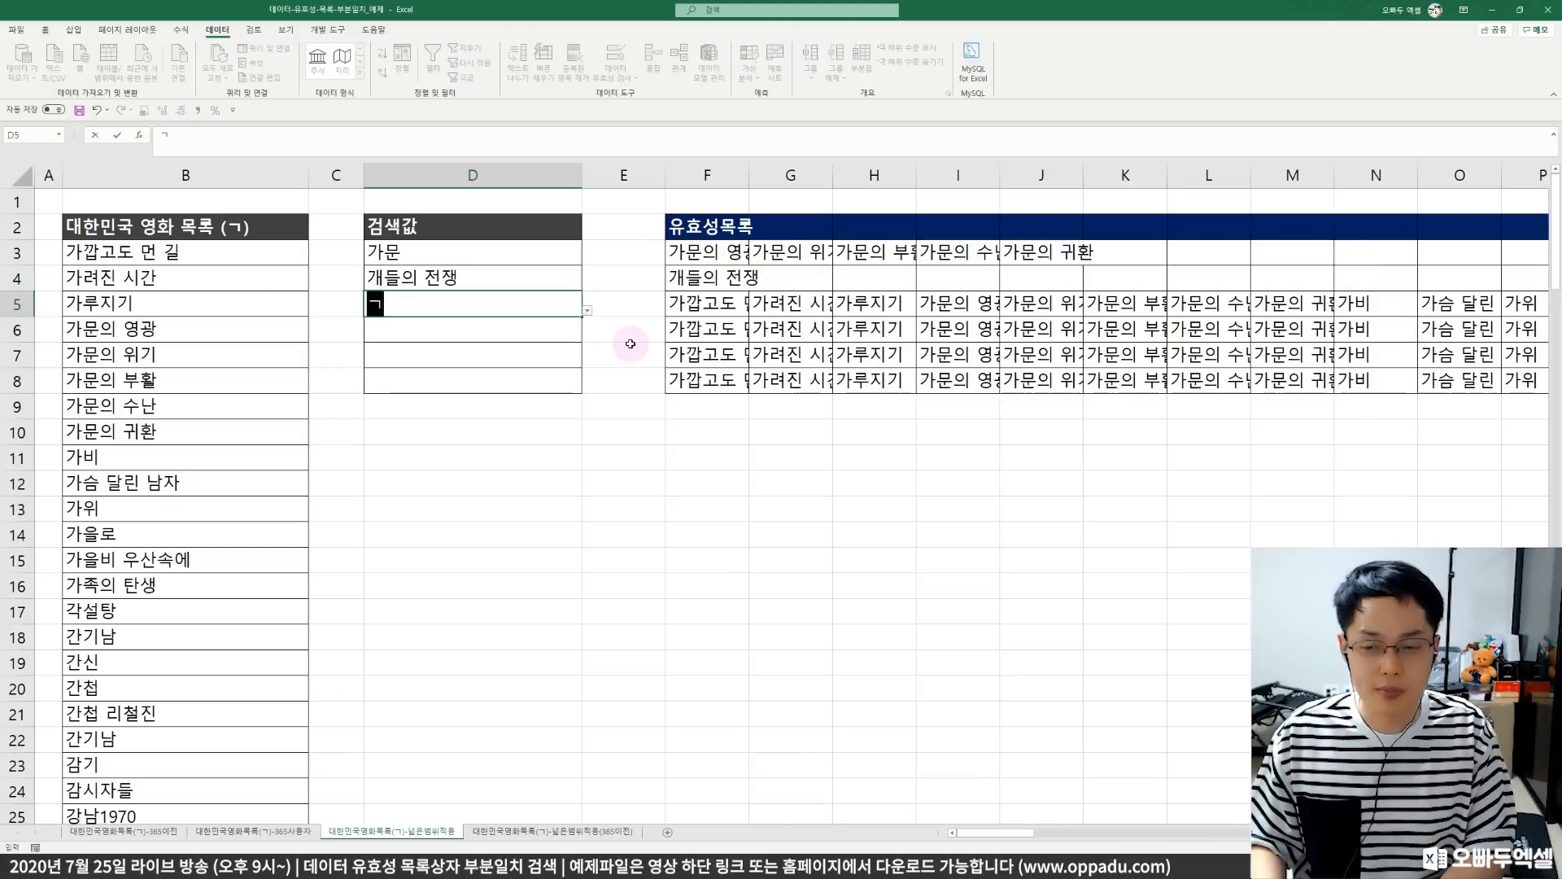
type("ㅏㄴ")
key("Return")
key("Up")
key("alt+Down")
key("Down")
key("Return")
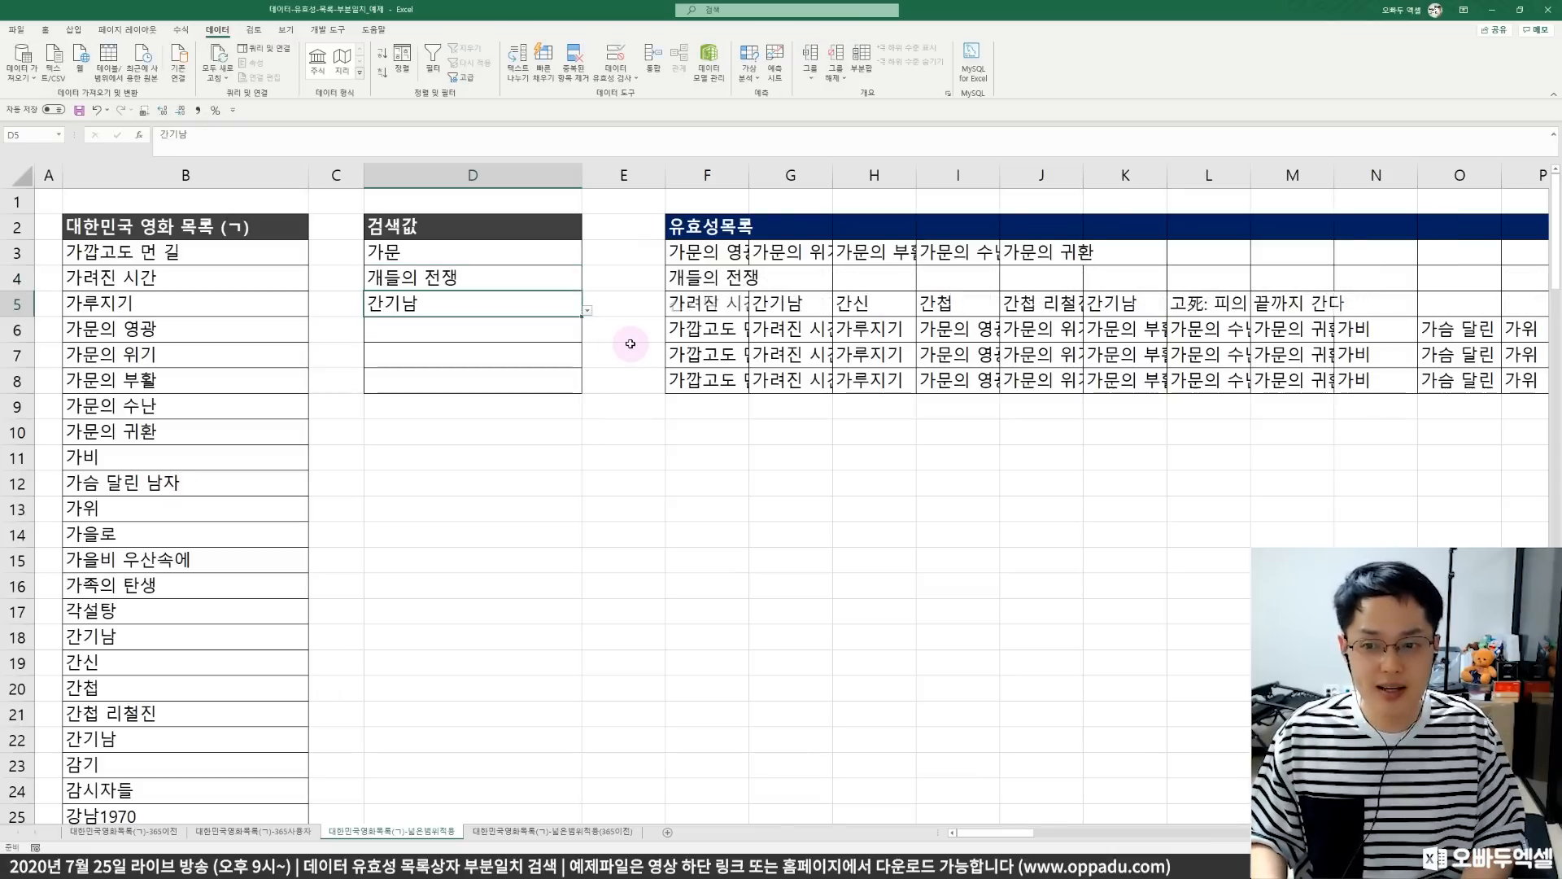
- Enter 가루 in D6 and choose a matching title from the cell's validation list
type("가루")
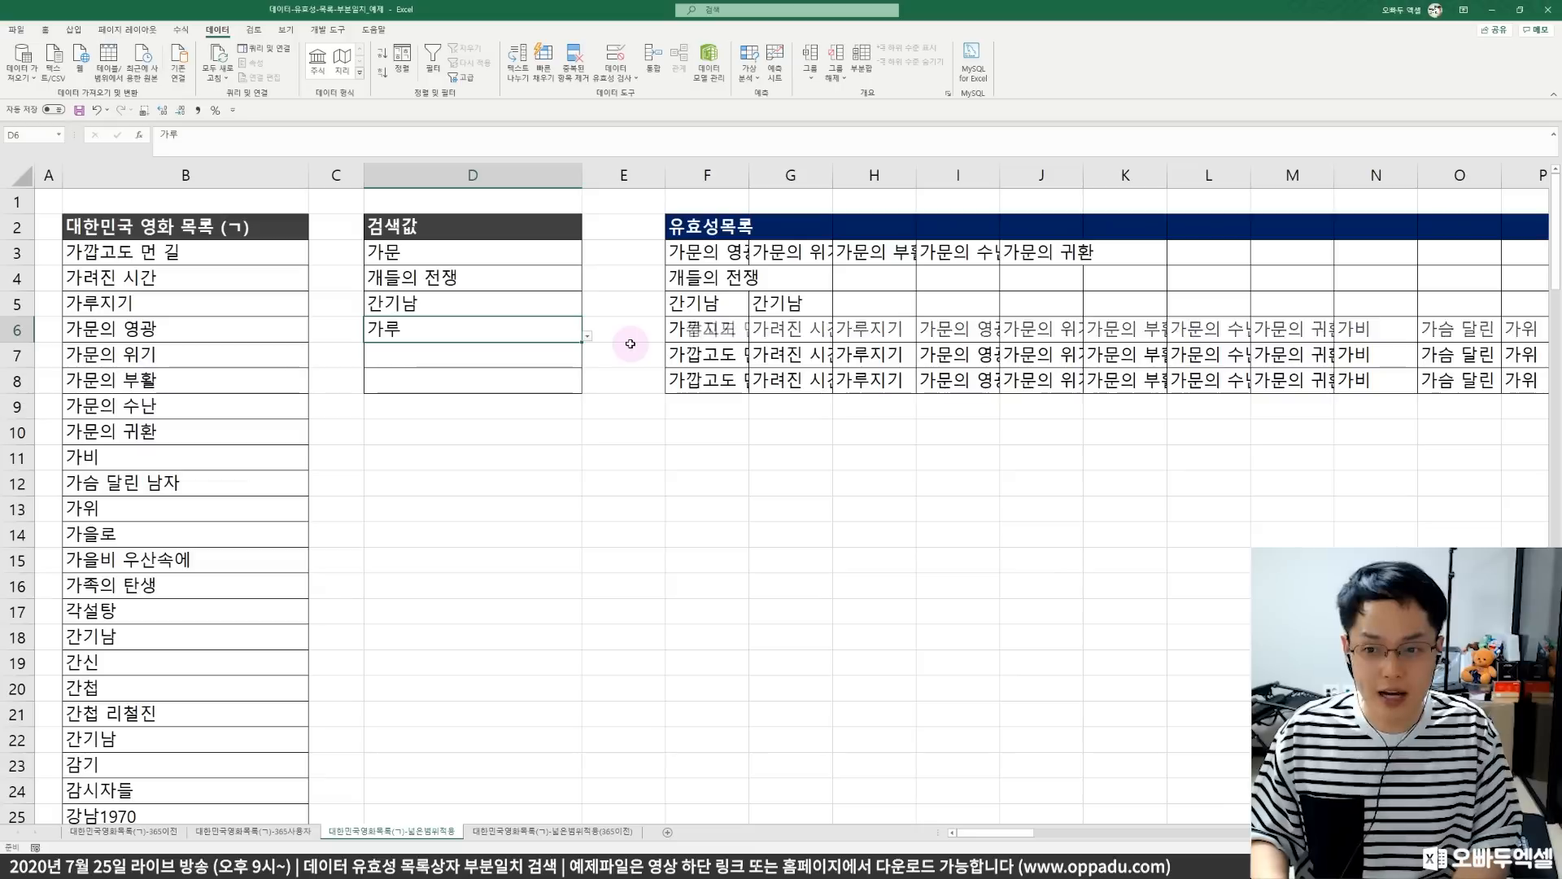
key("Return")
key("Up")
key("alt+Down")
key("Down")
key("Return")
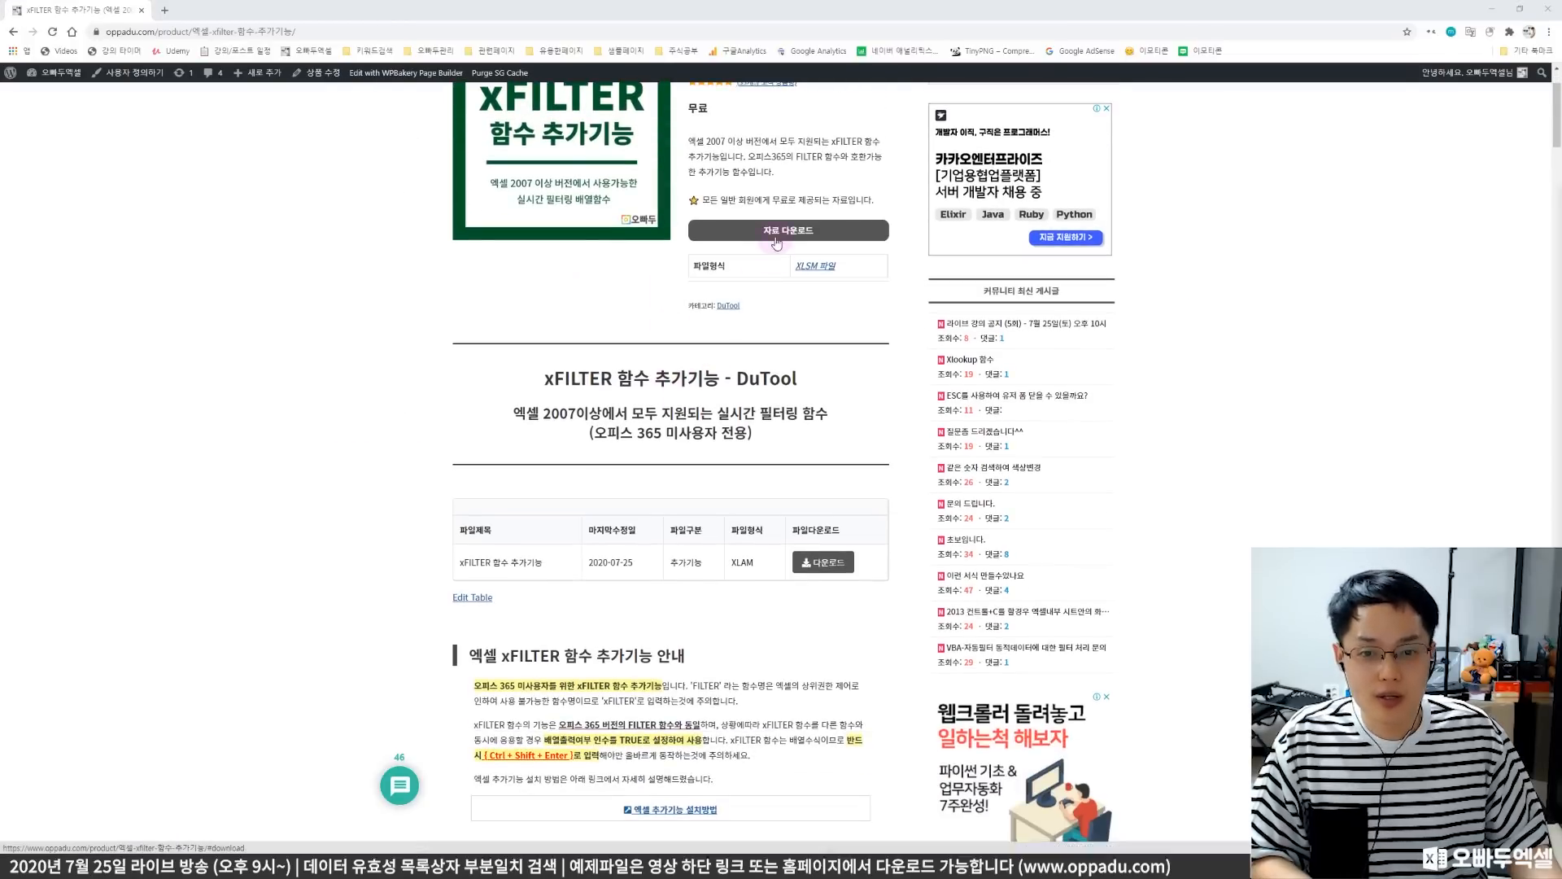
- In the browser, download the xFILTER add-in (XLAM) from its oppadu.com page, place the file on the desktop and minimize the browser
left_click(773, 236)
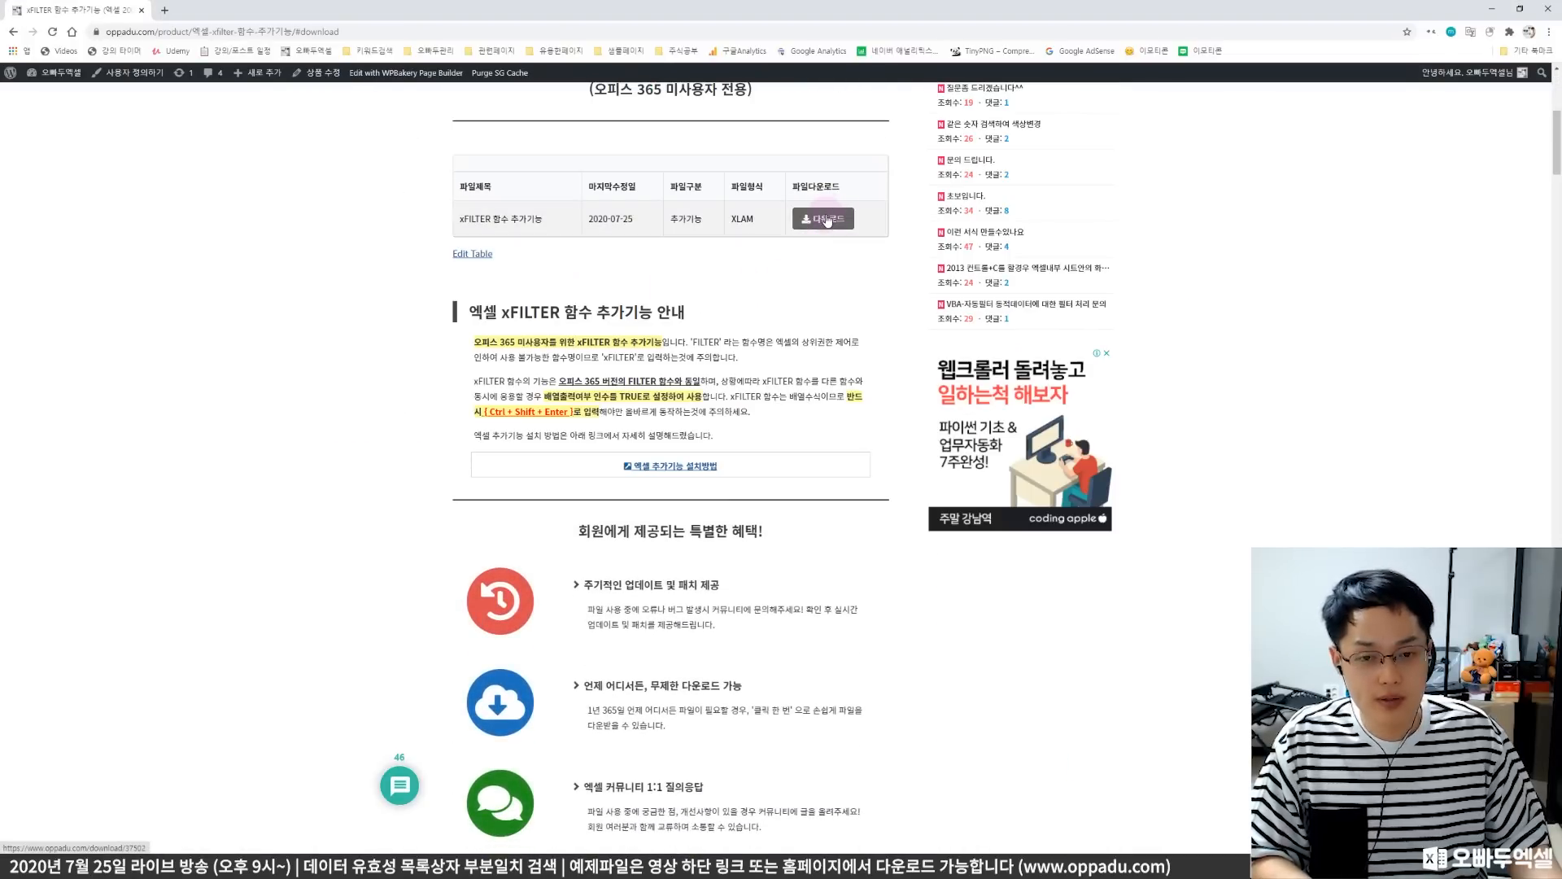
left_click(826, 220)
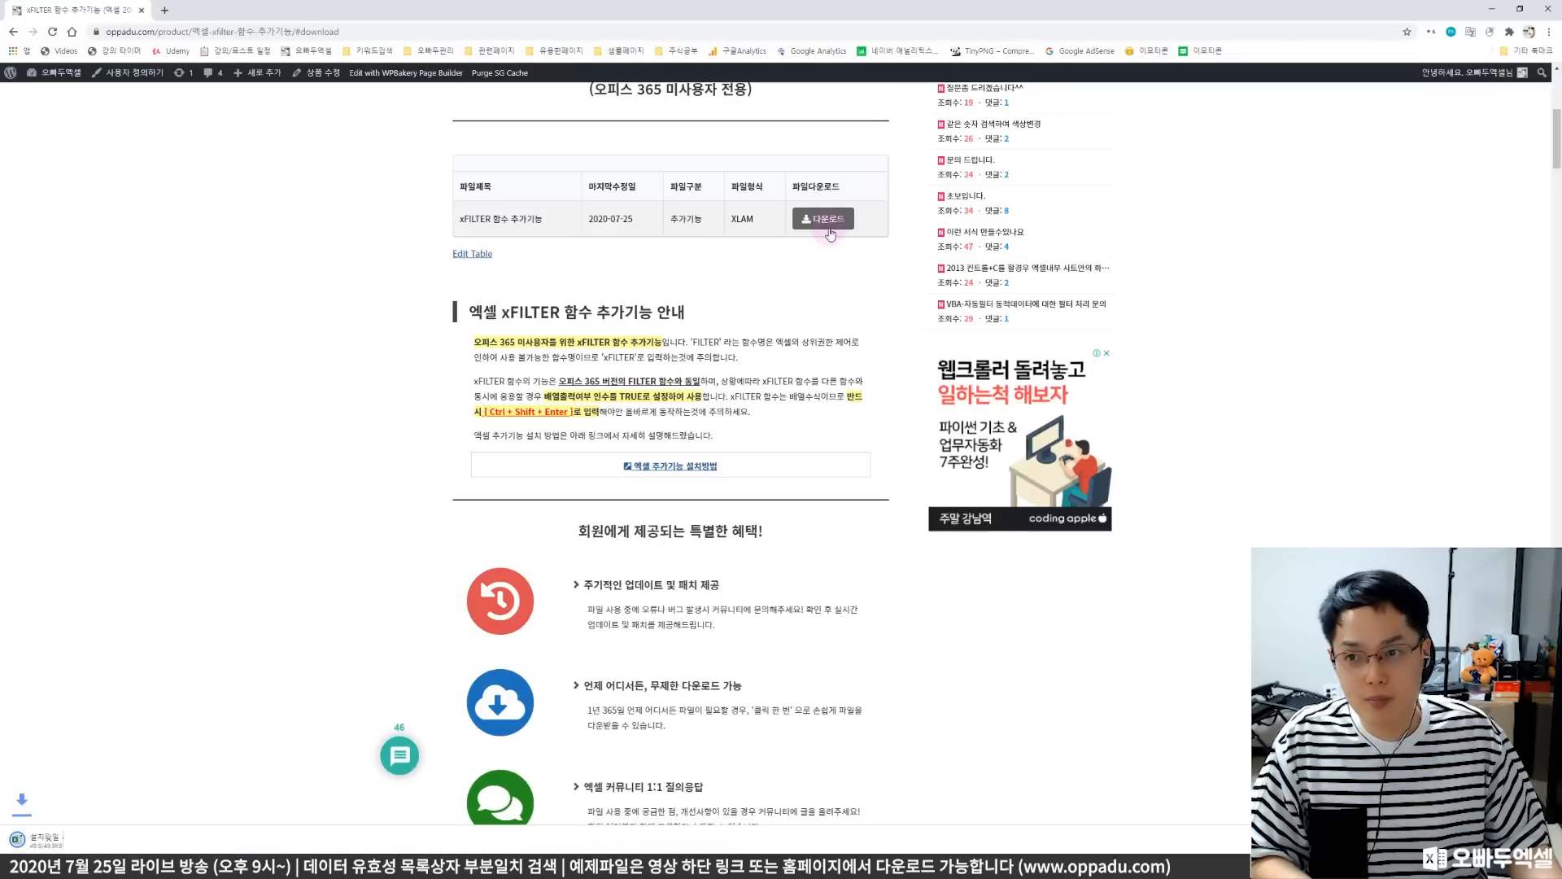
double_click(674, 3)
left_click_drag(864, 792, 231, 305)
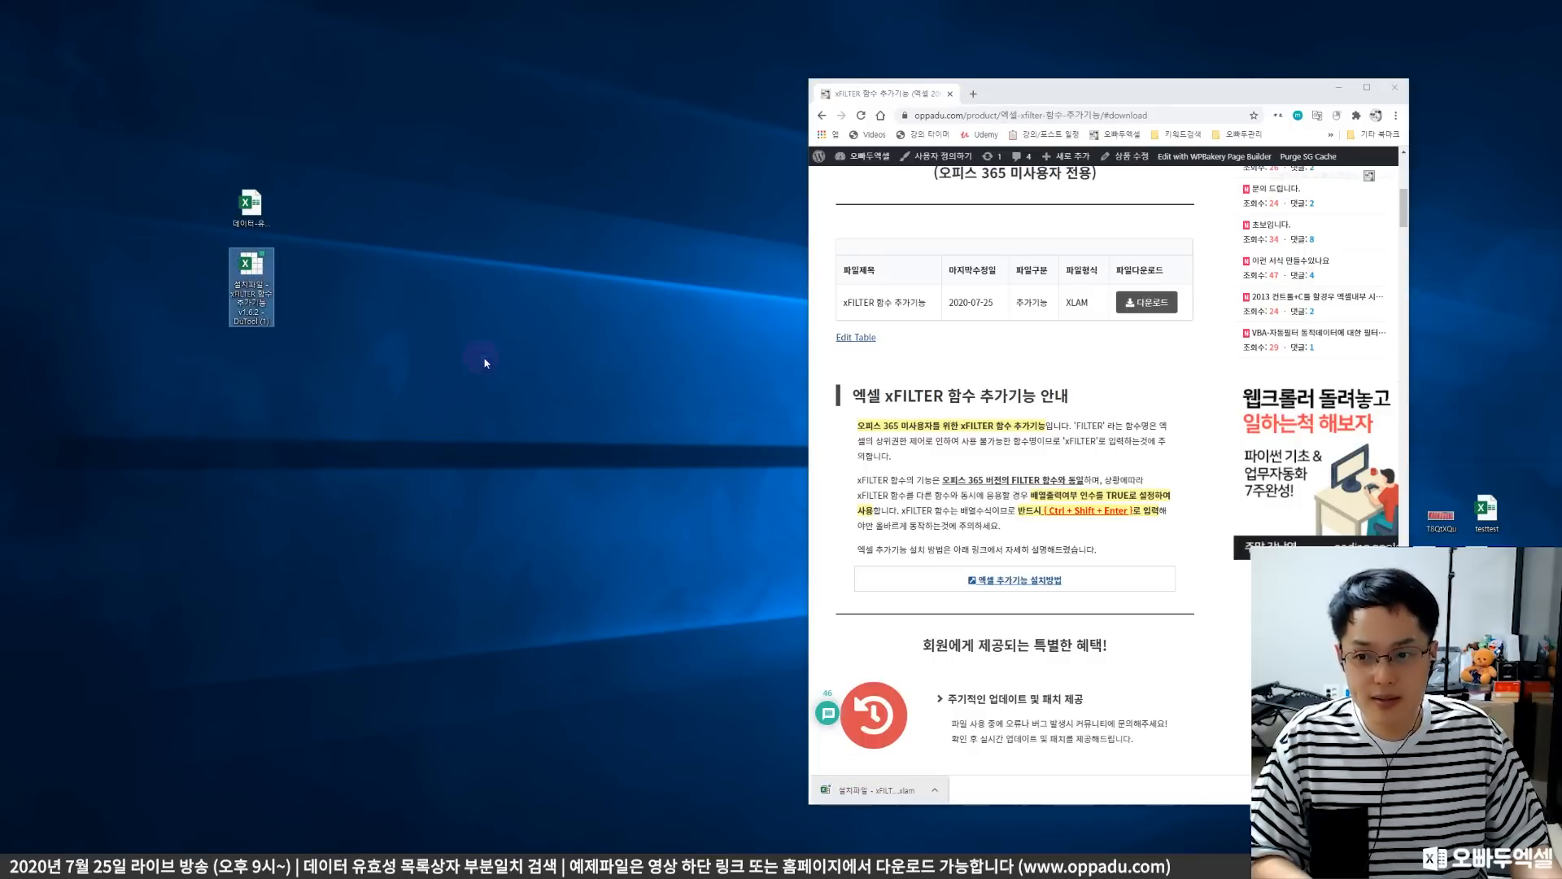
left_click(1339, 88)
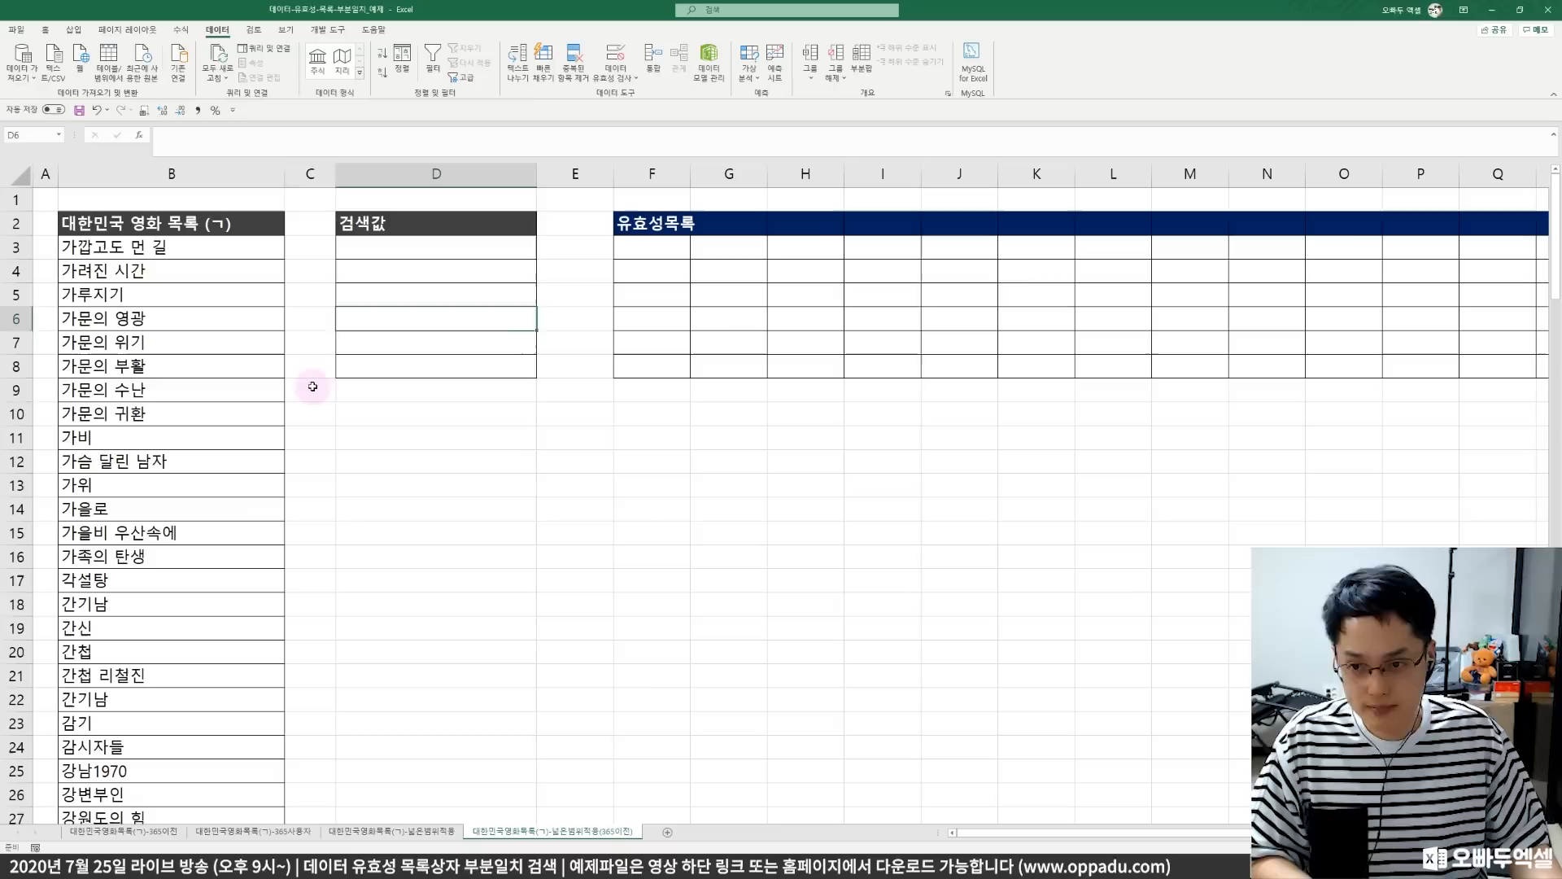
- Open the list of available Excel add-ins from the program options
left_click(313, 388)
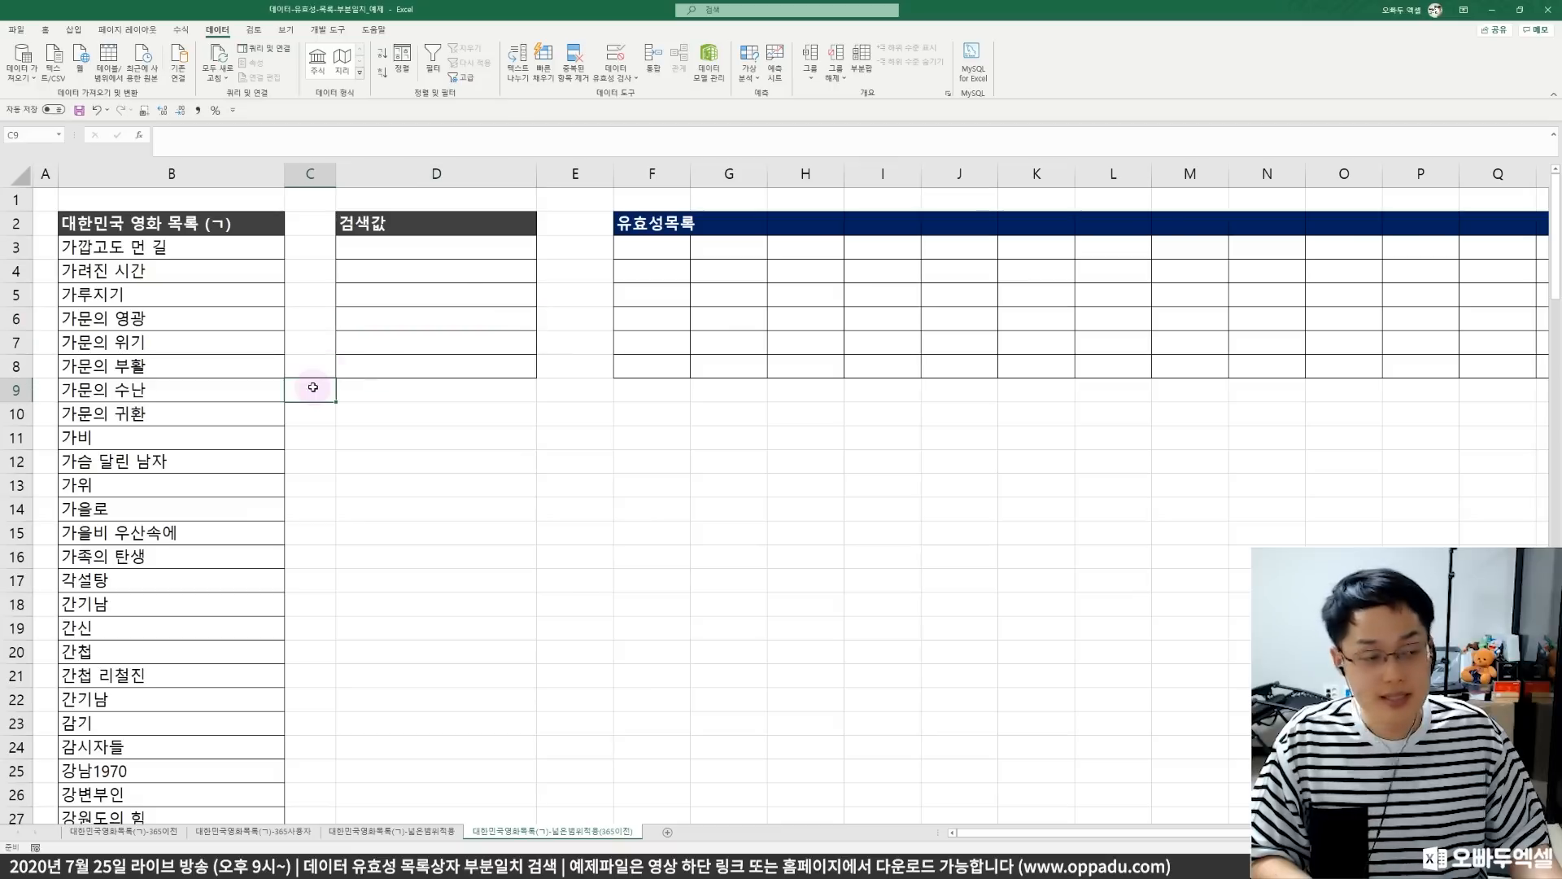
left_click(15, 31)
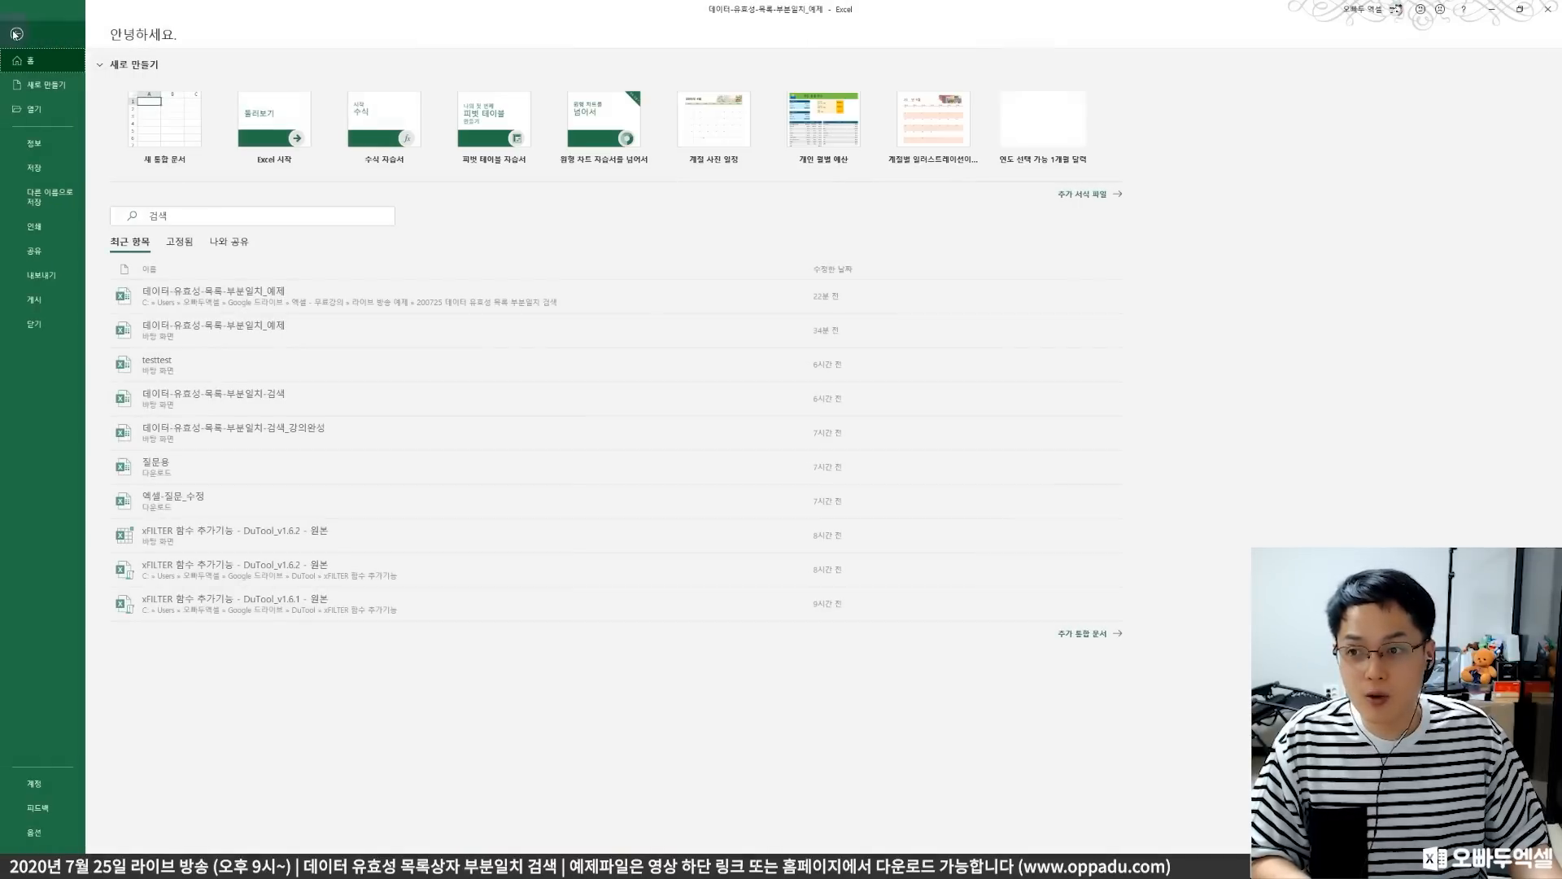
left_click(31, 832)
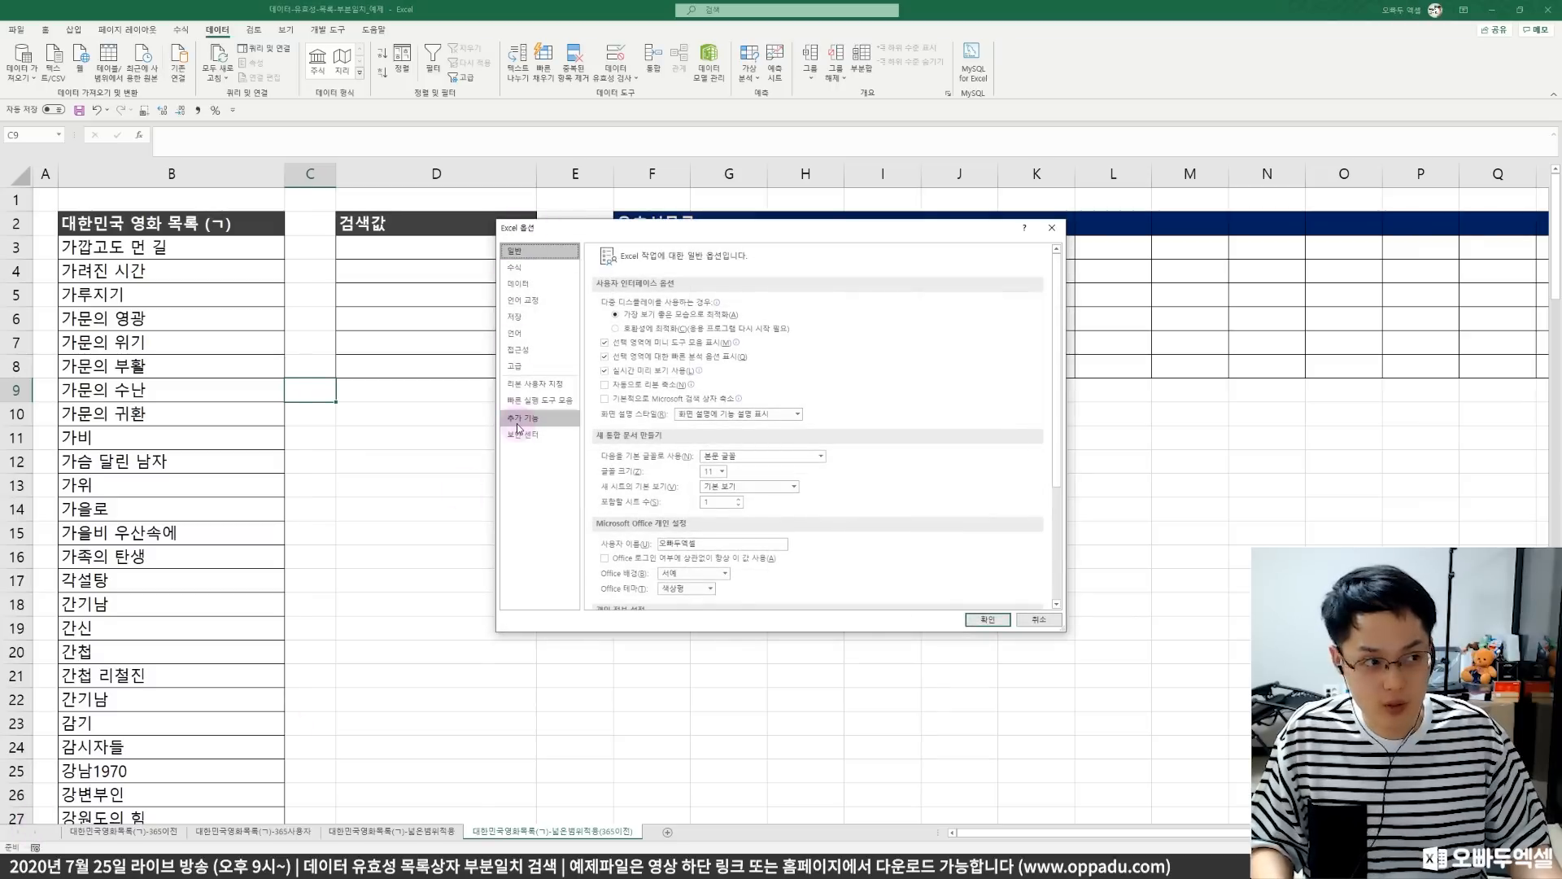
left_click(517, 419)
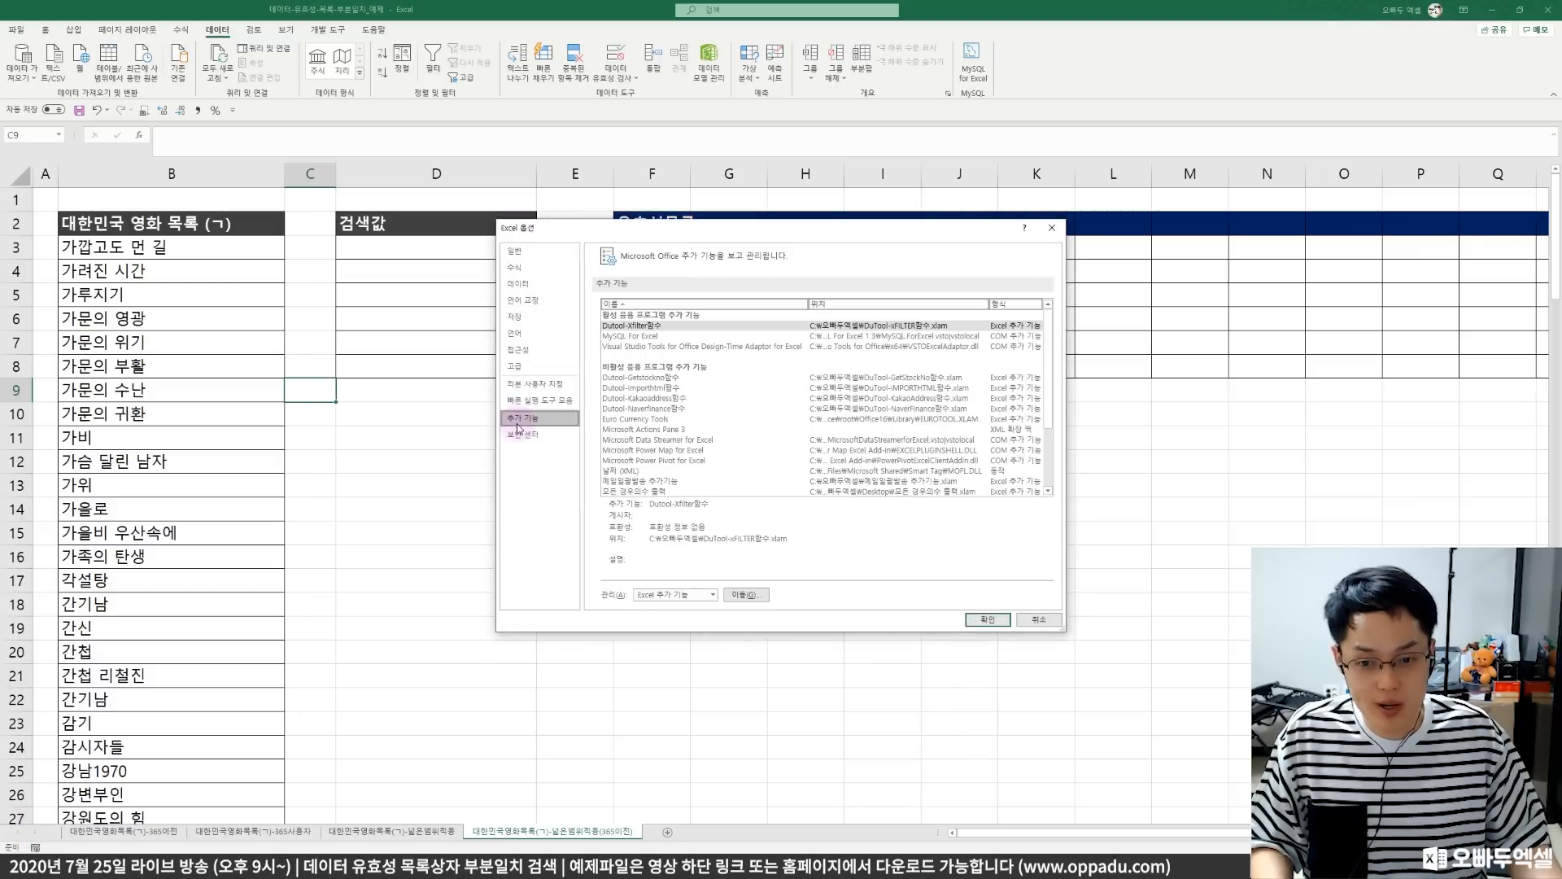
left_click(743, 596)
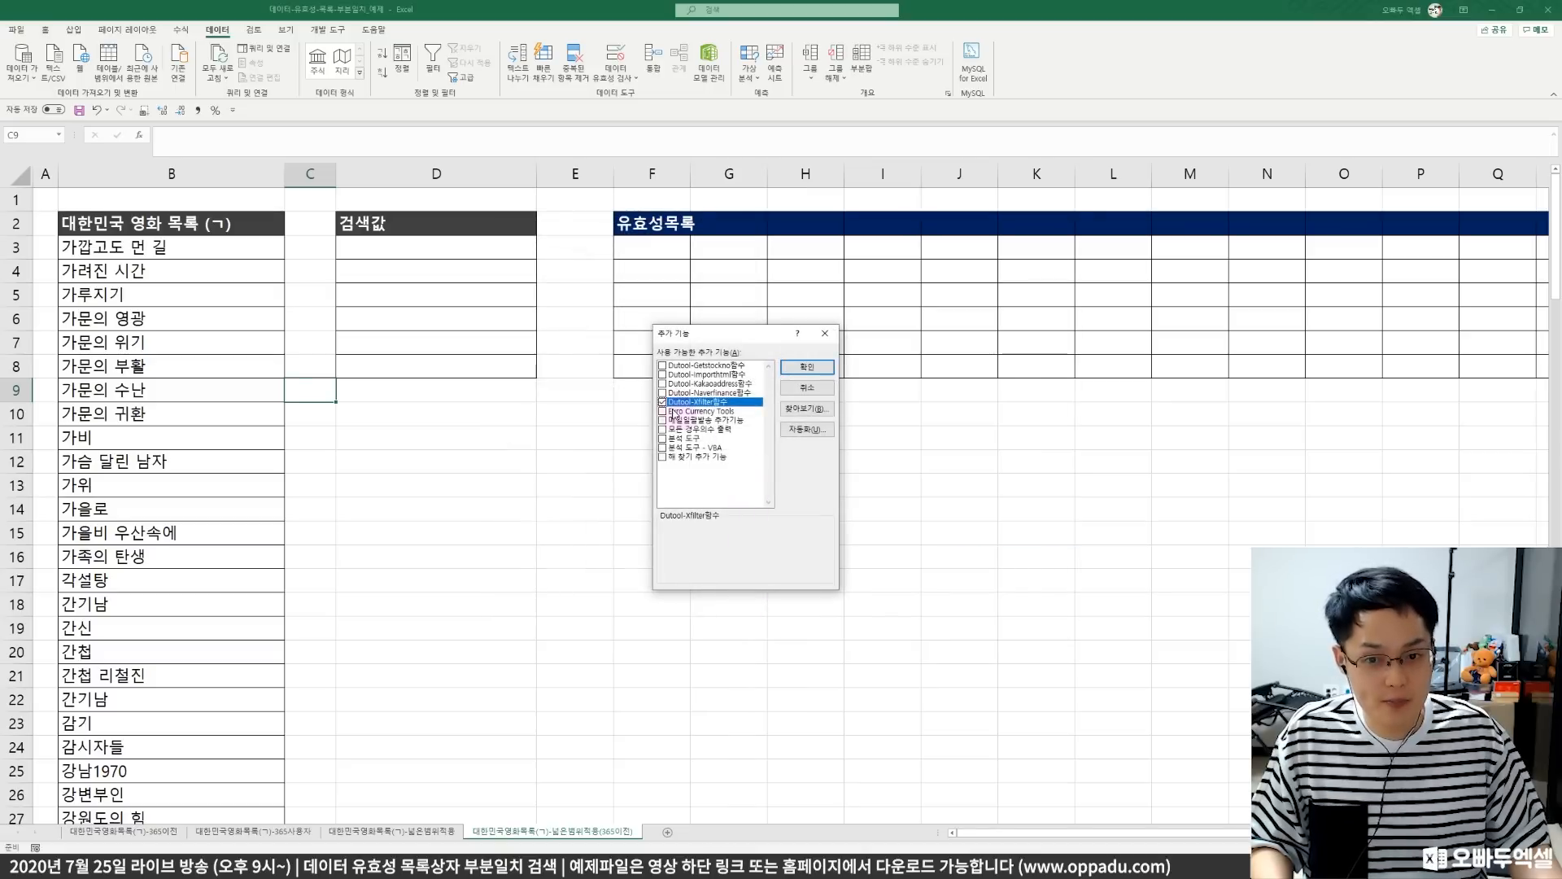
- Disable Dutool-Xfilter함수 and add the desktop file 설치파일 - xFILTER 함수 추가기능 v1.6.2 - DuTool (1) as an add-in
left_click(788, 411)
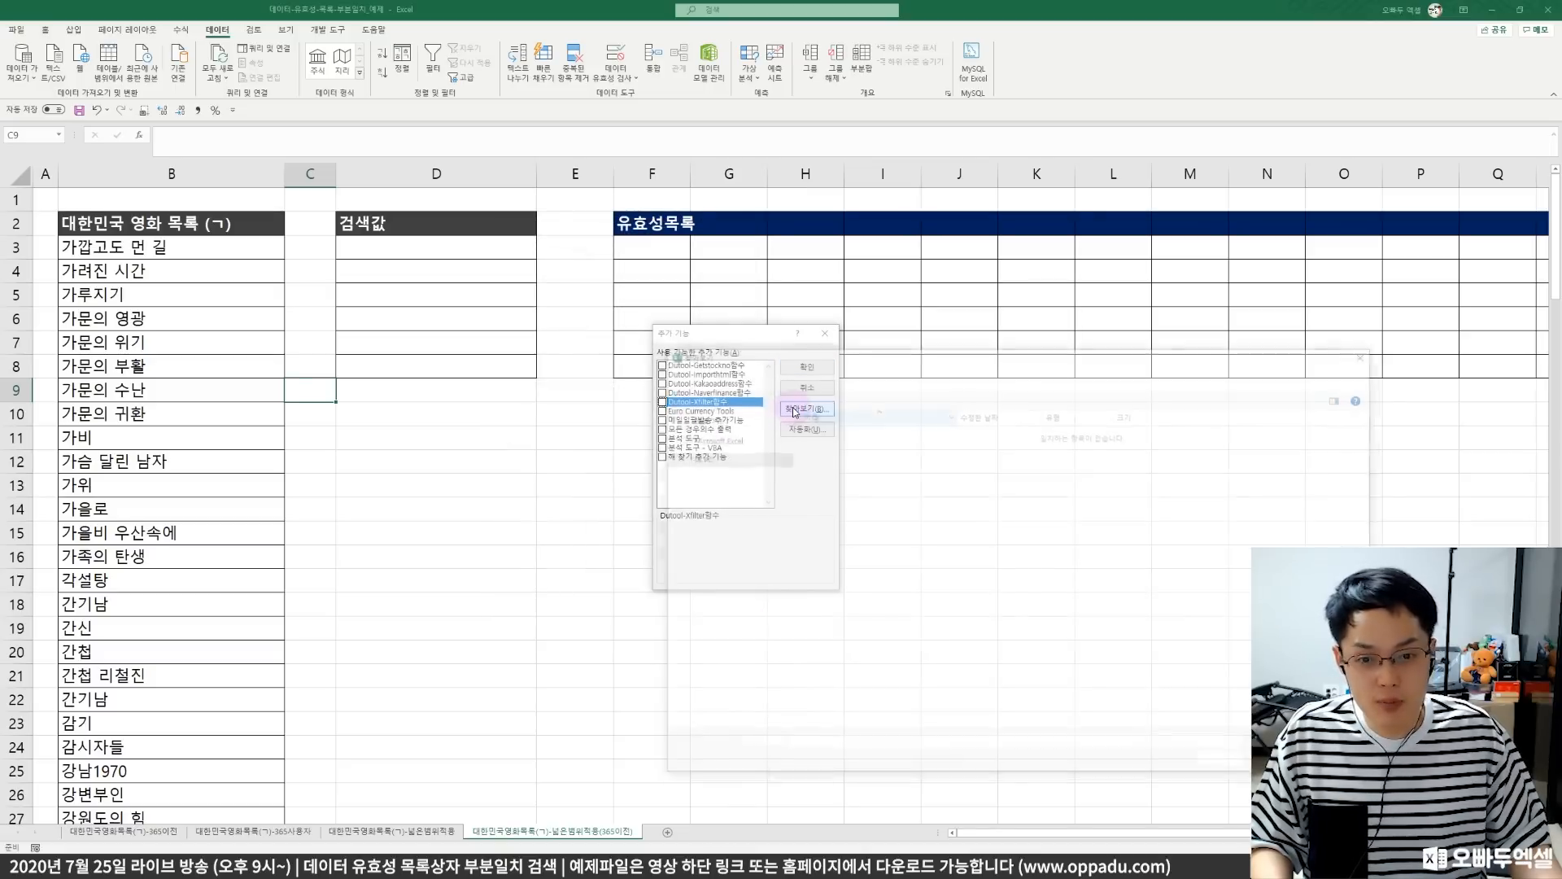
left_click(704, 438)
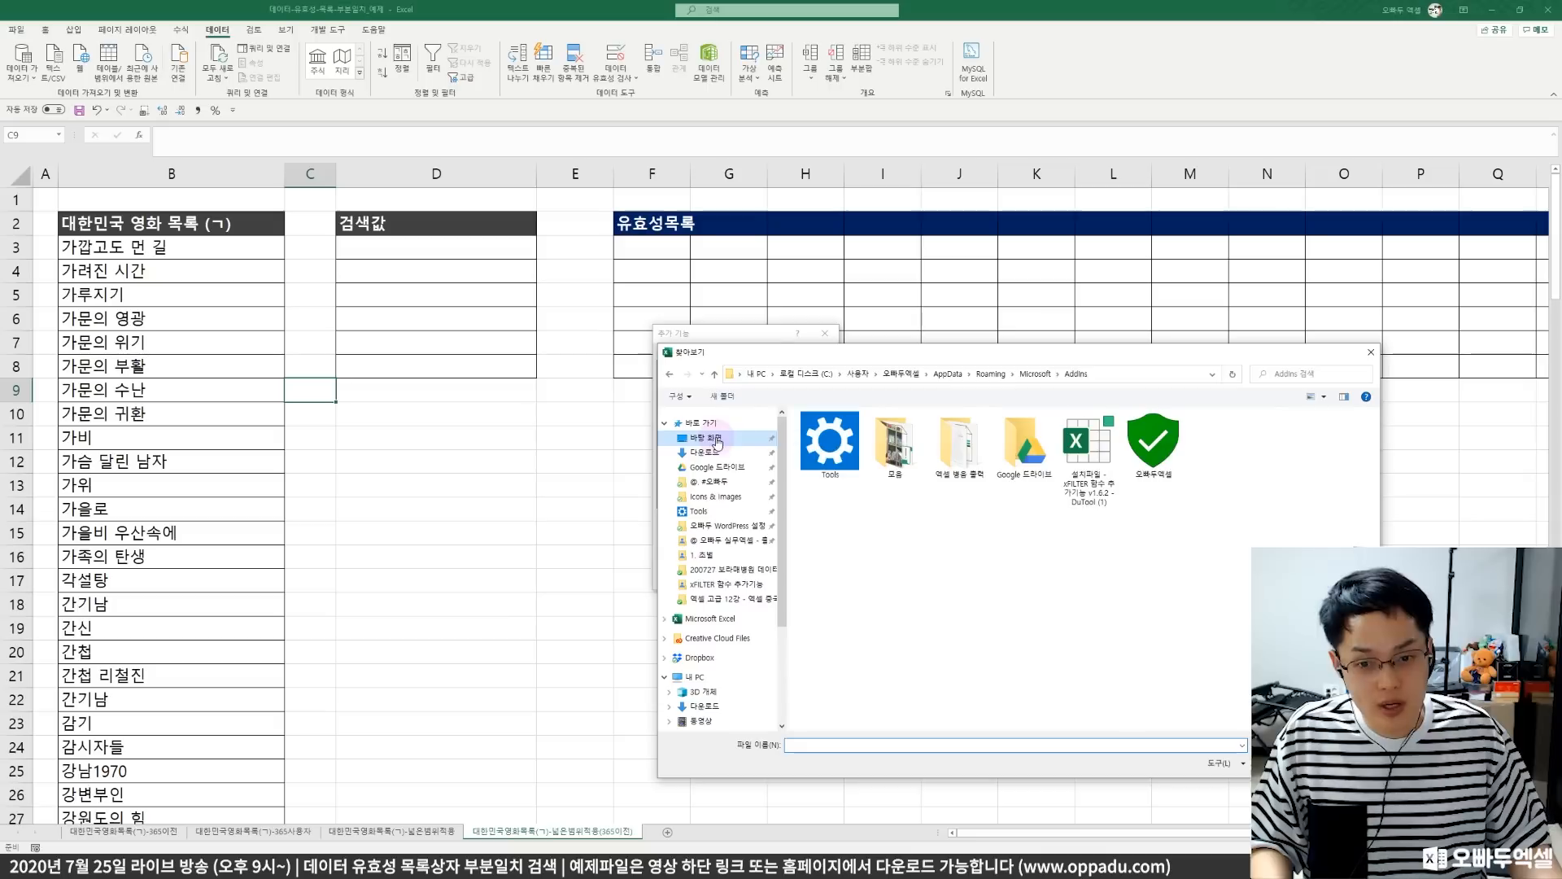
left_click_drag(767, 351, 658, 332)
left_click(980, 431)
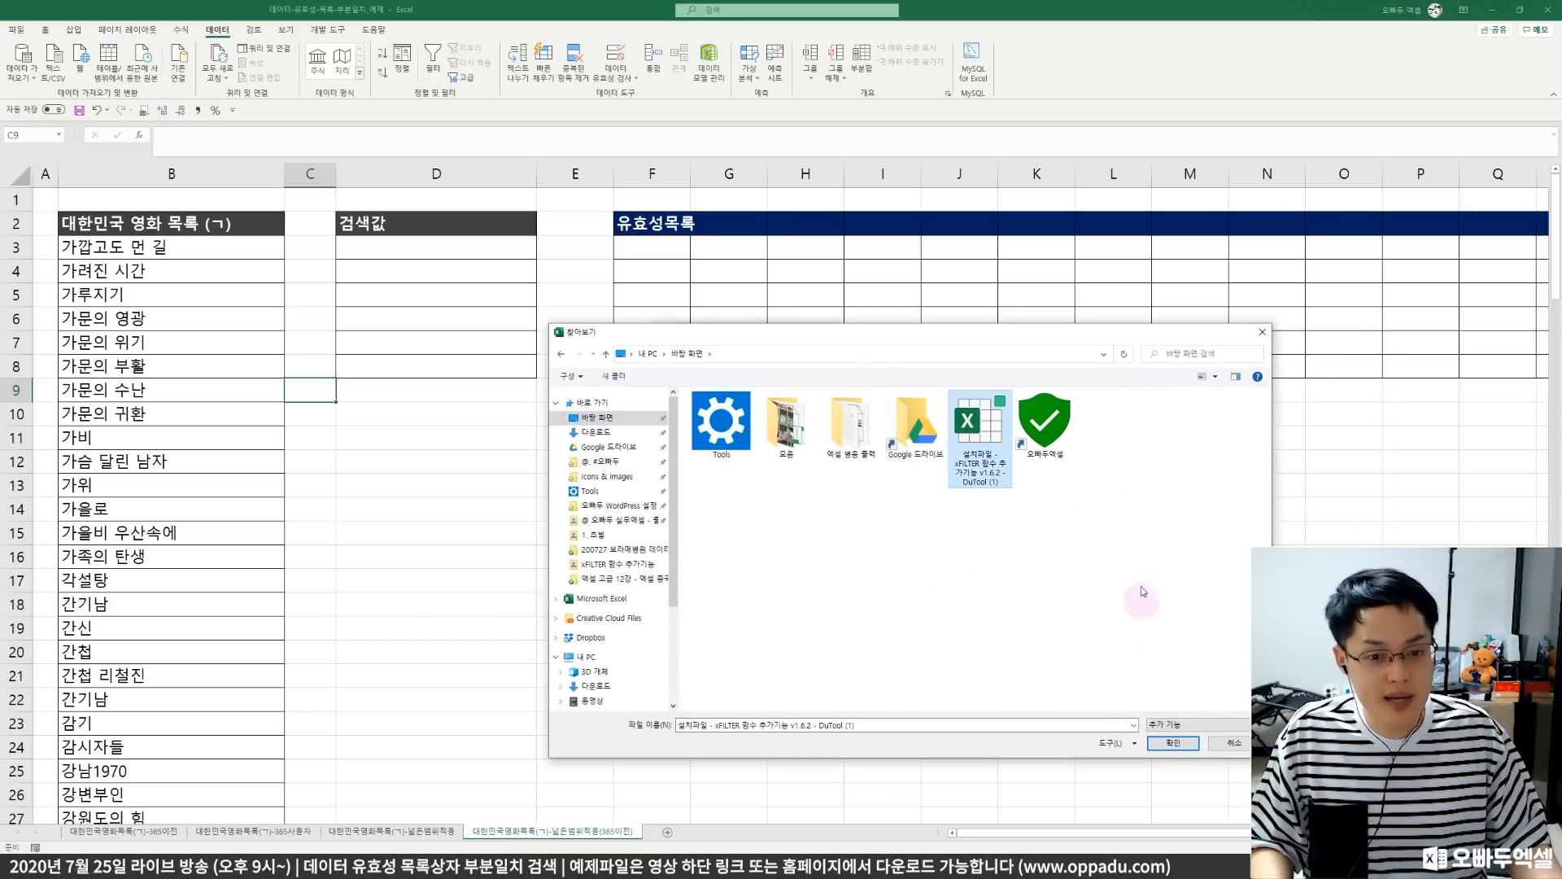
left_click(1172, 743)
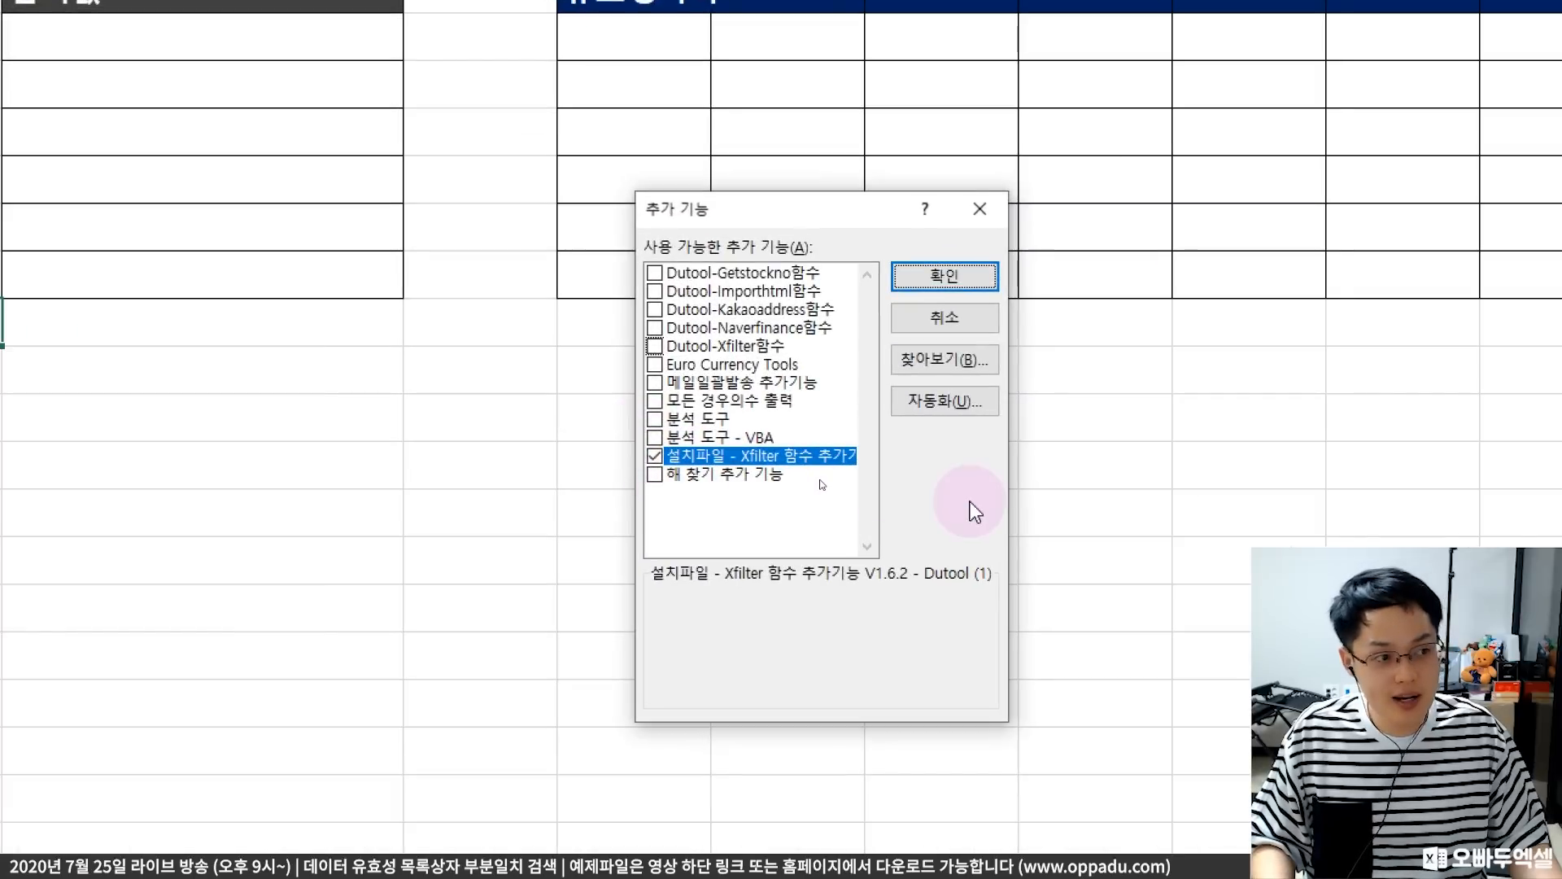
- Install the xFILTER add-in to the C:\오빠두엑셀\ folder, replacing the existing add-in file and activating the new one
left_click(939, 278)
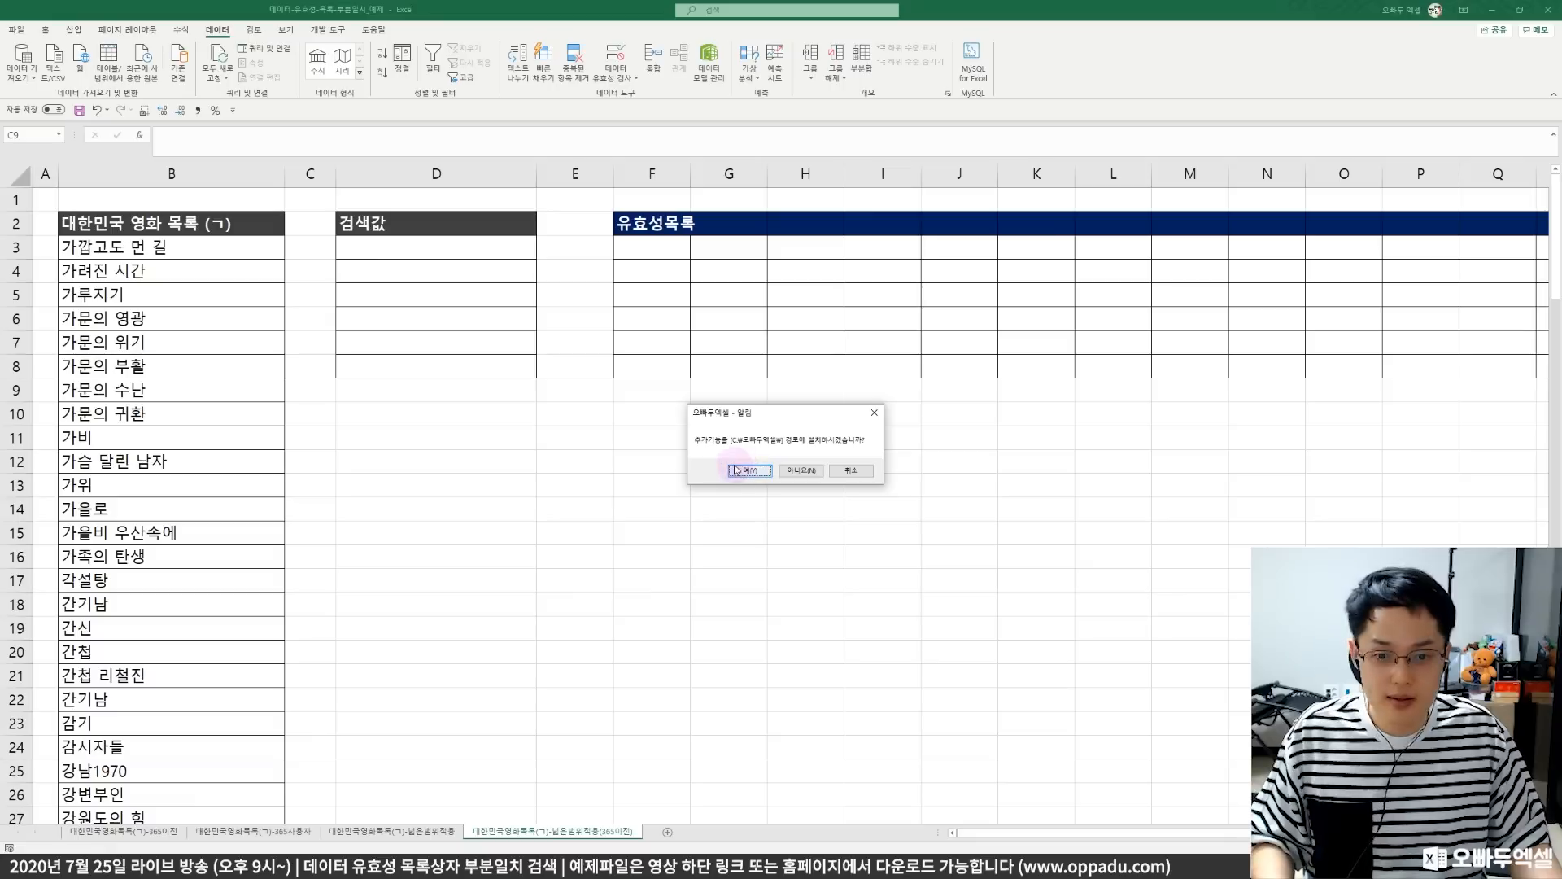
left_click_drag(735, 421, 632, 360)
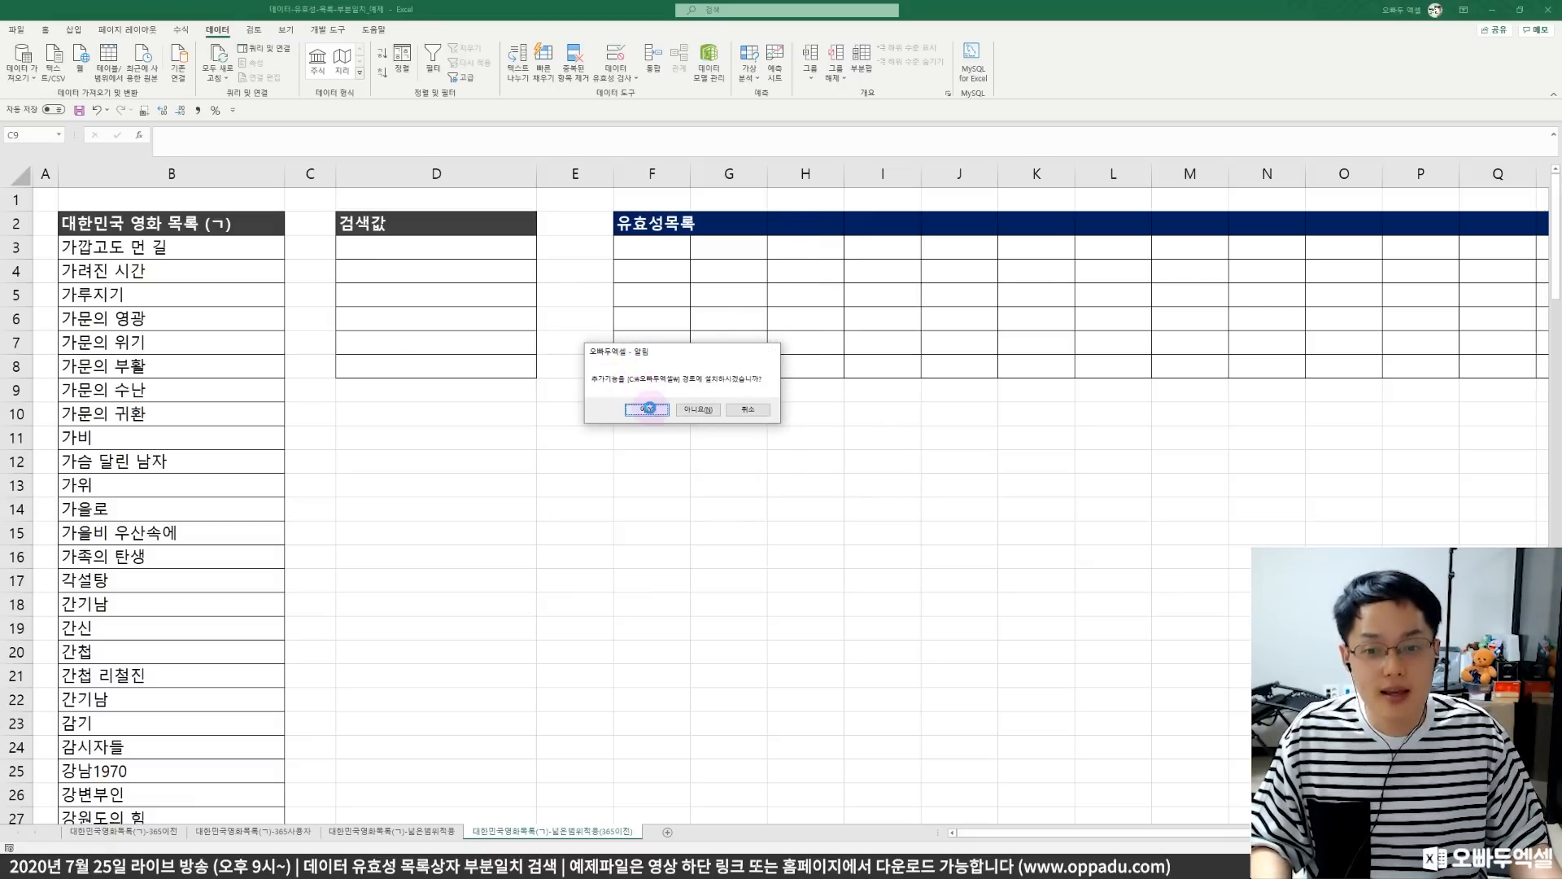
left_click(649, 408)
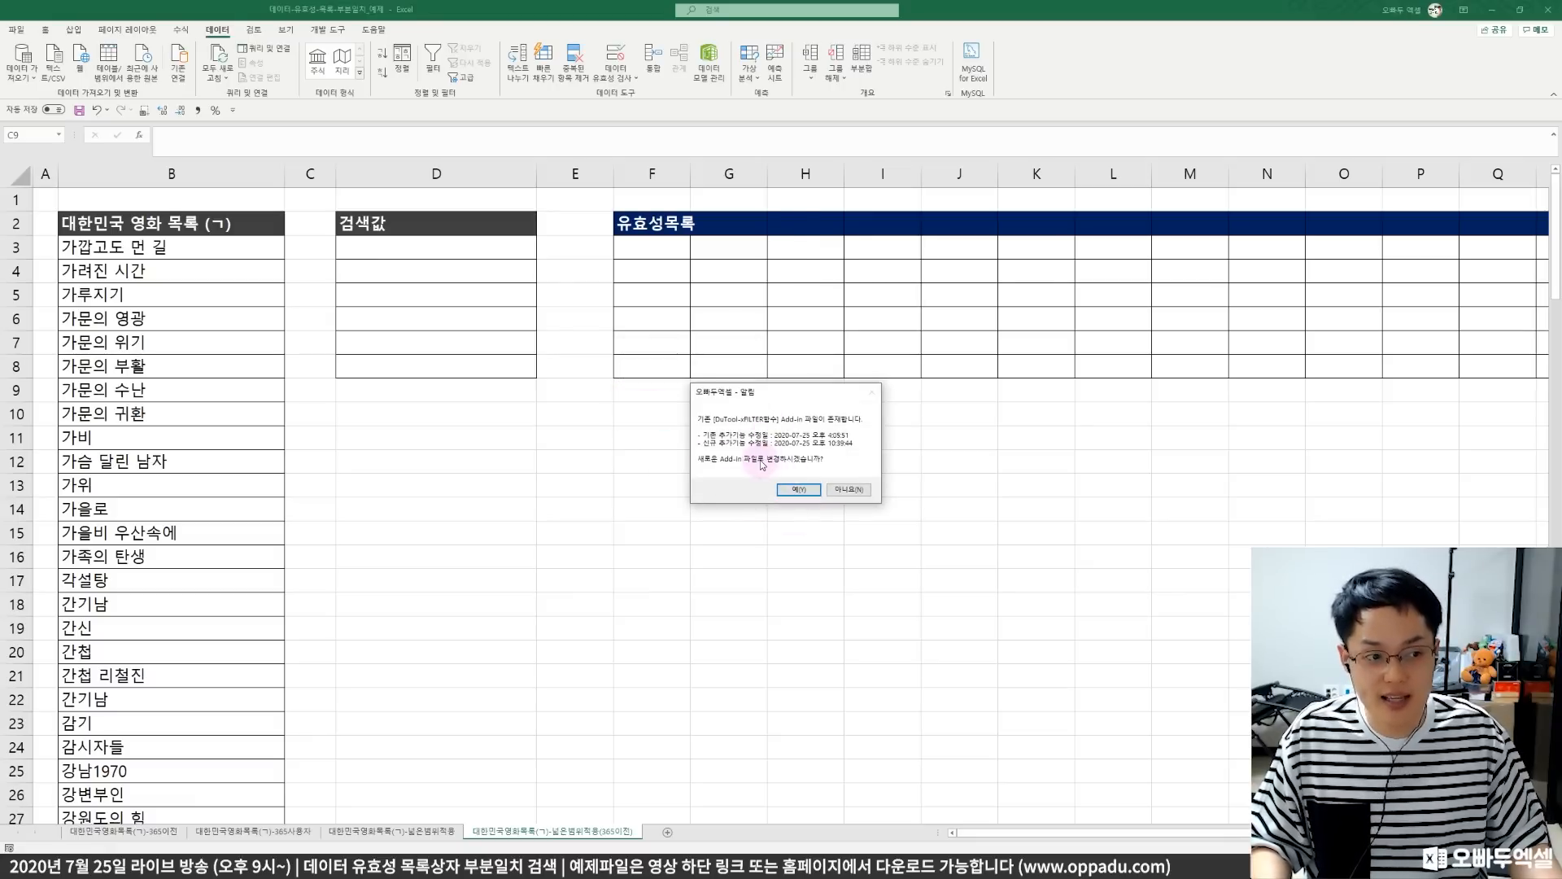
left_click(798, 489)
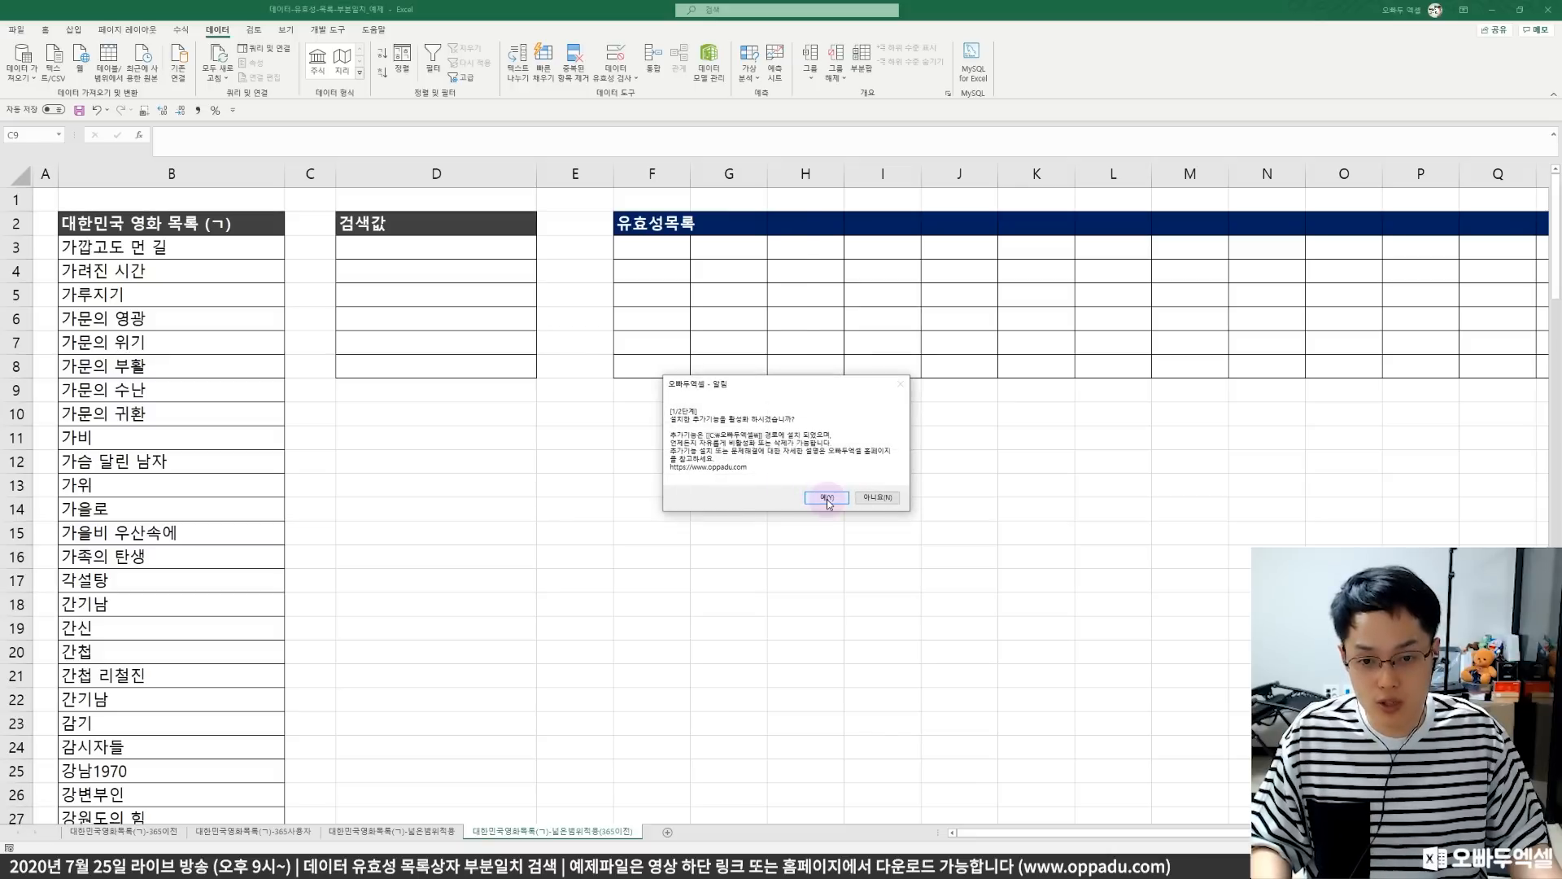
left_click(827, 498)
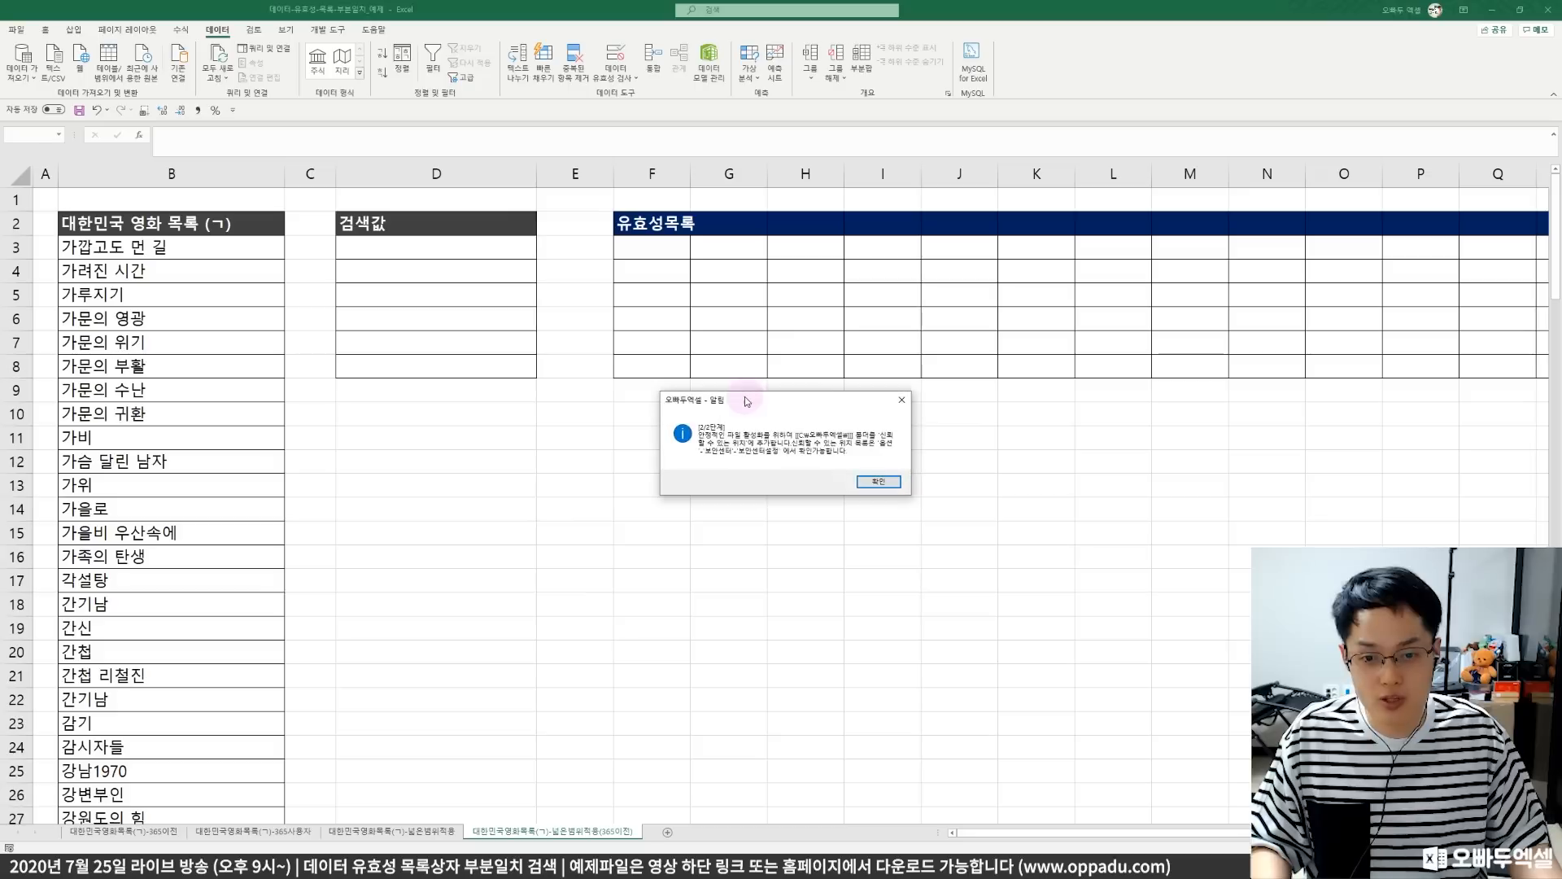
left_click(878, 490)
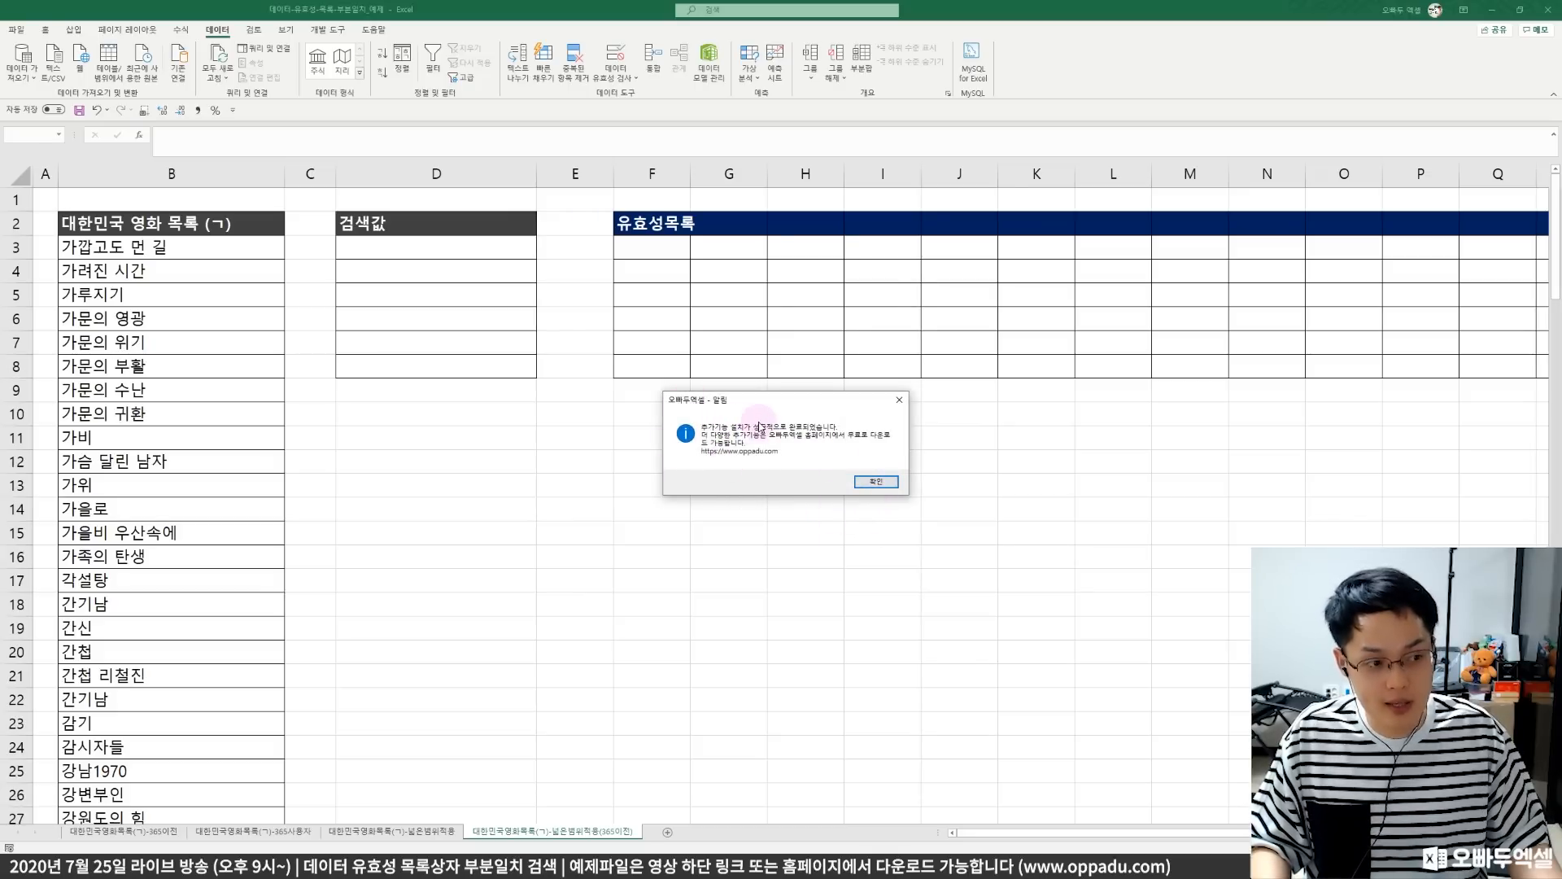
left_click(875, 480)
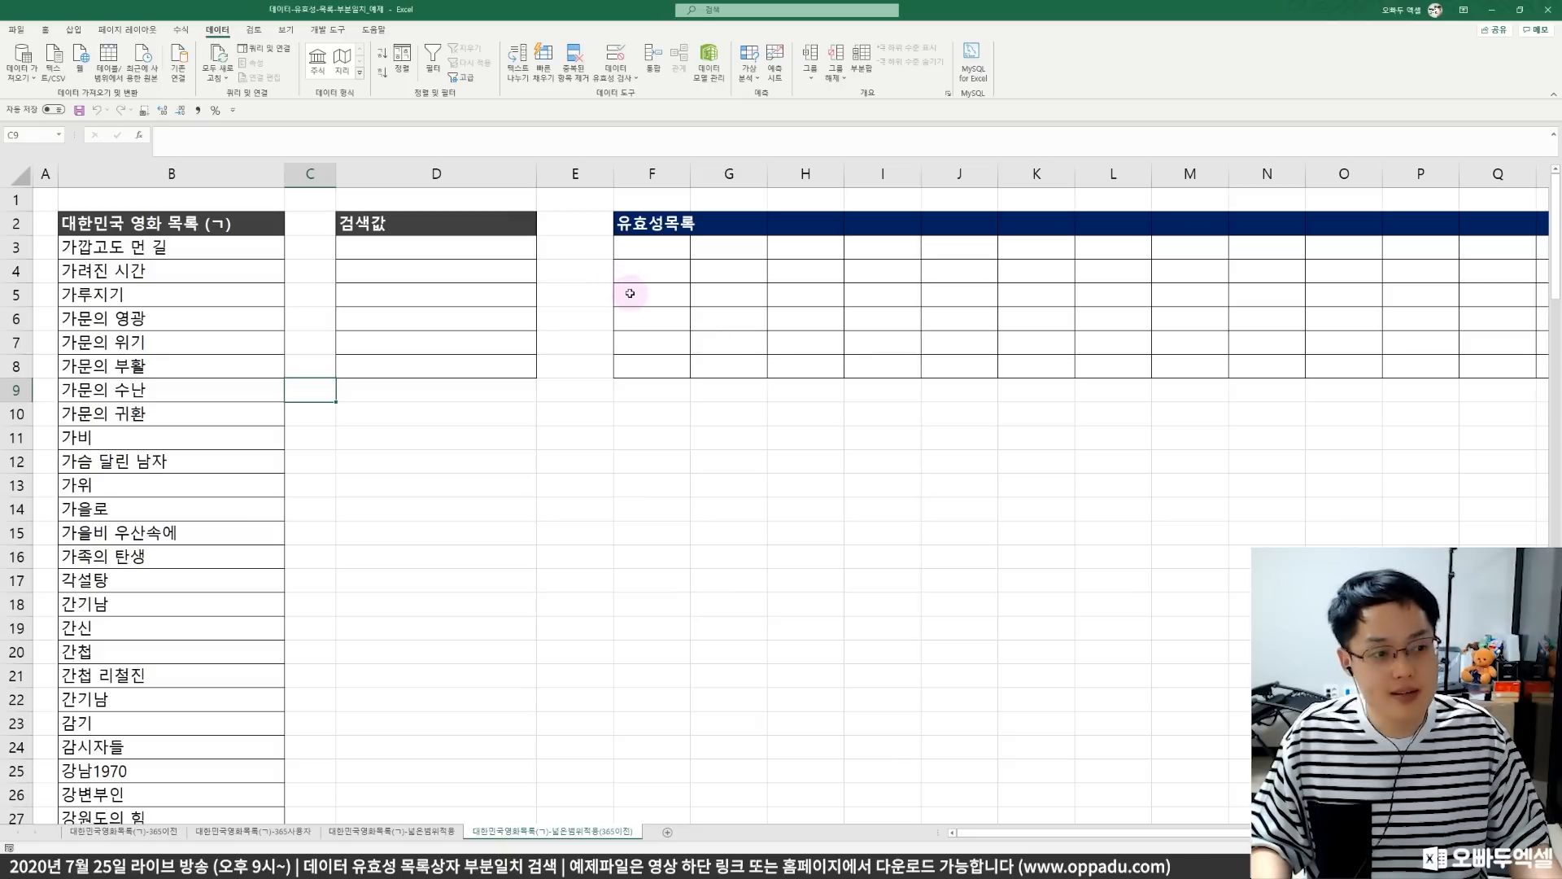
- Remove the xFILTER v1.6.2 installer entry (설치파일) from the Excel add-ins list and close the list
left_click(587, 289)
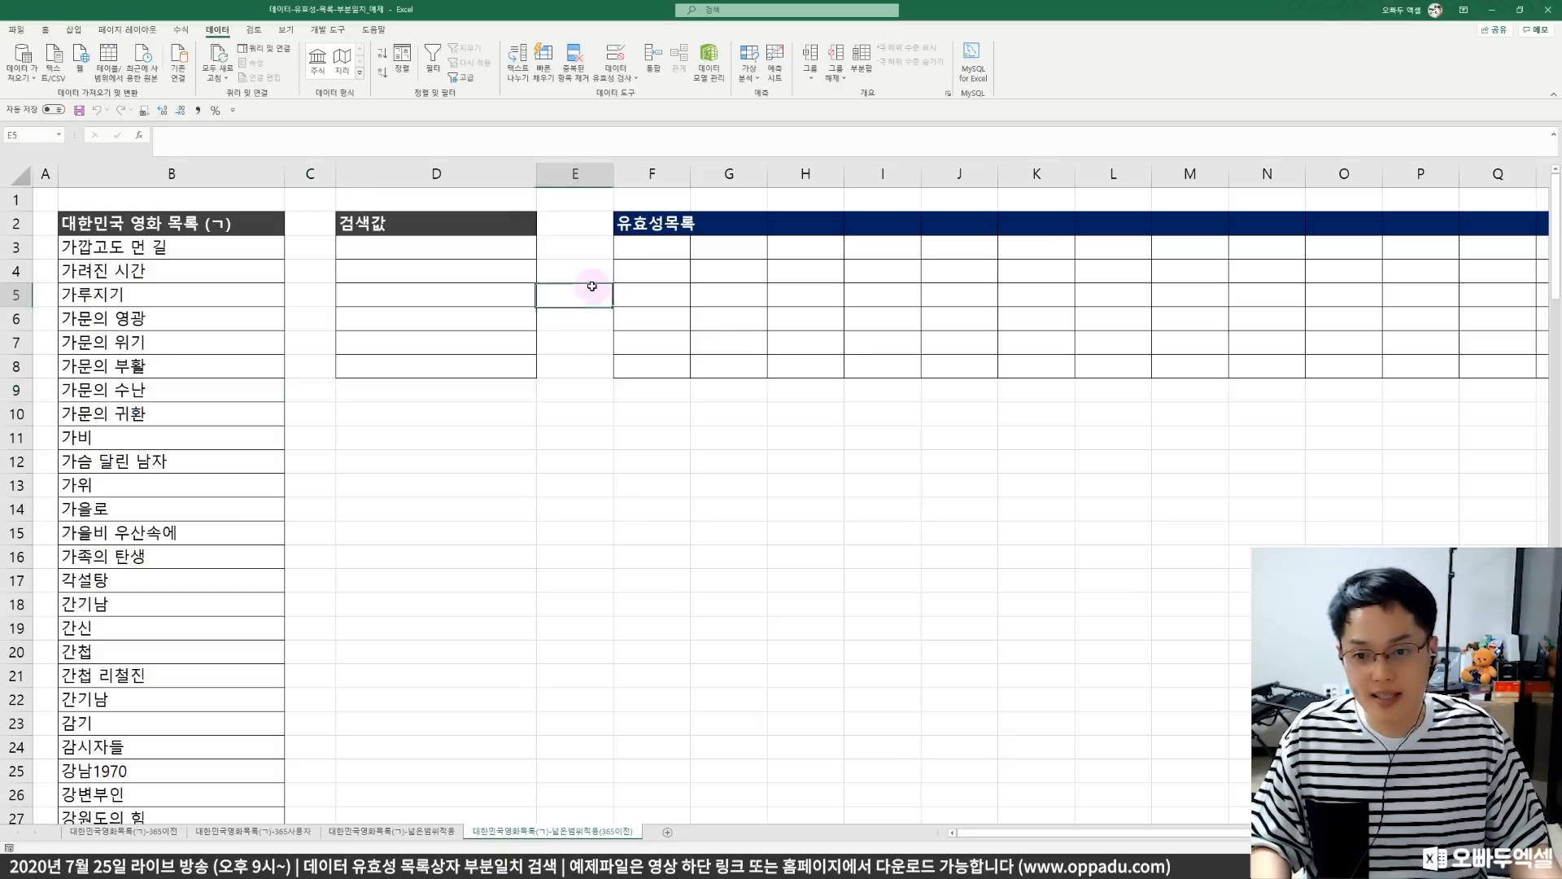
left_click(18, 27)
left_click(28, 830)
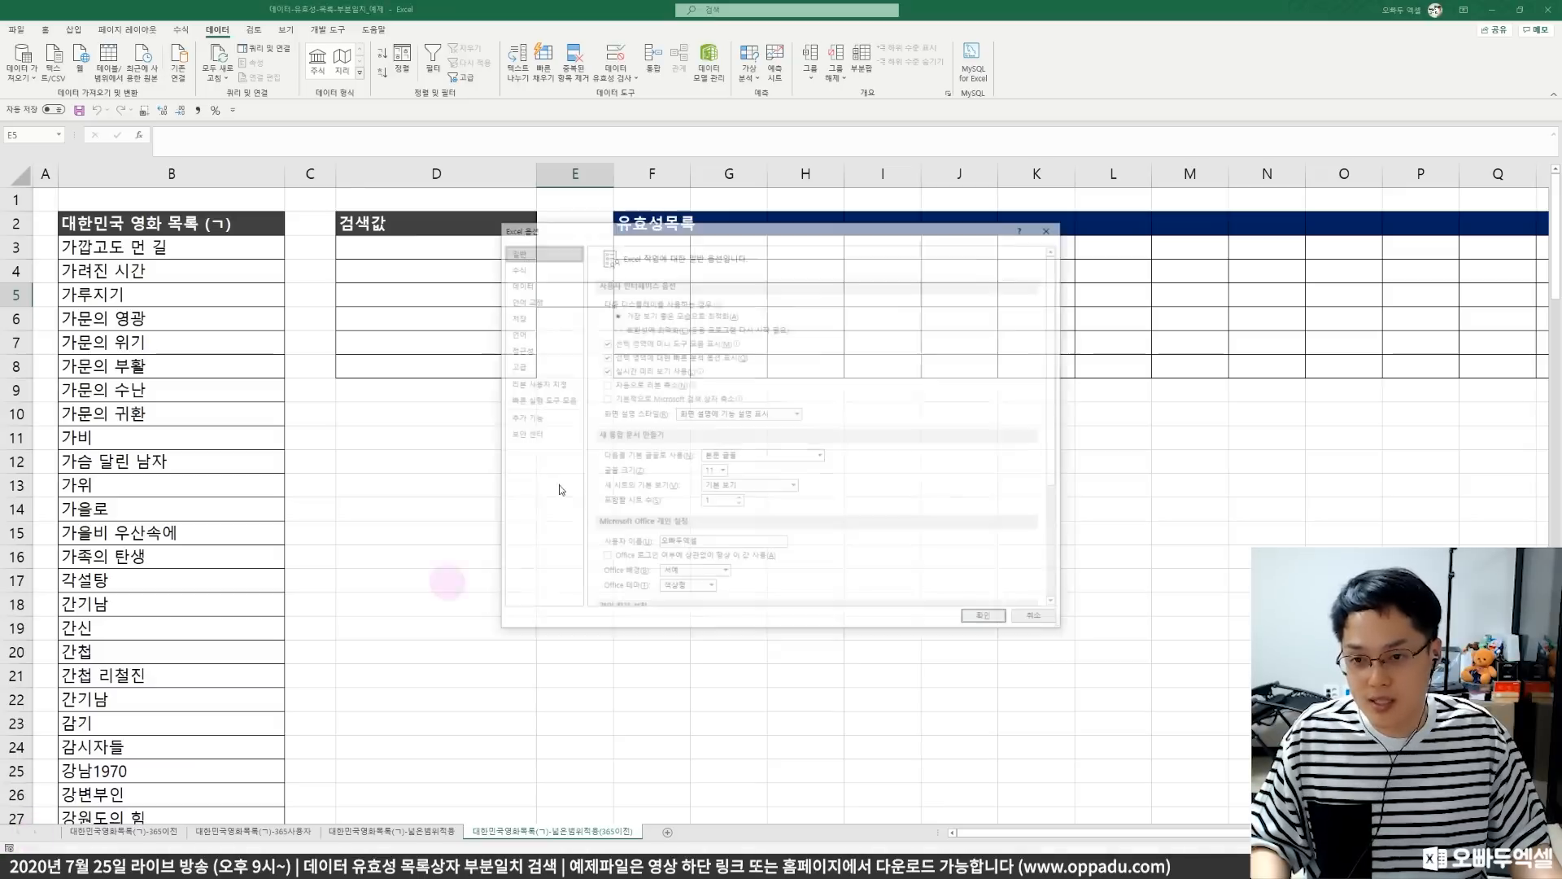
left_click(533, 415)
left_click(742, 594)
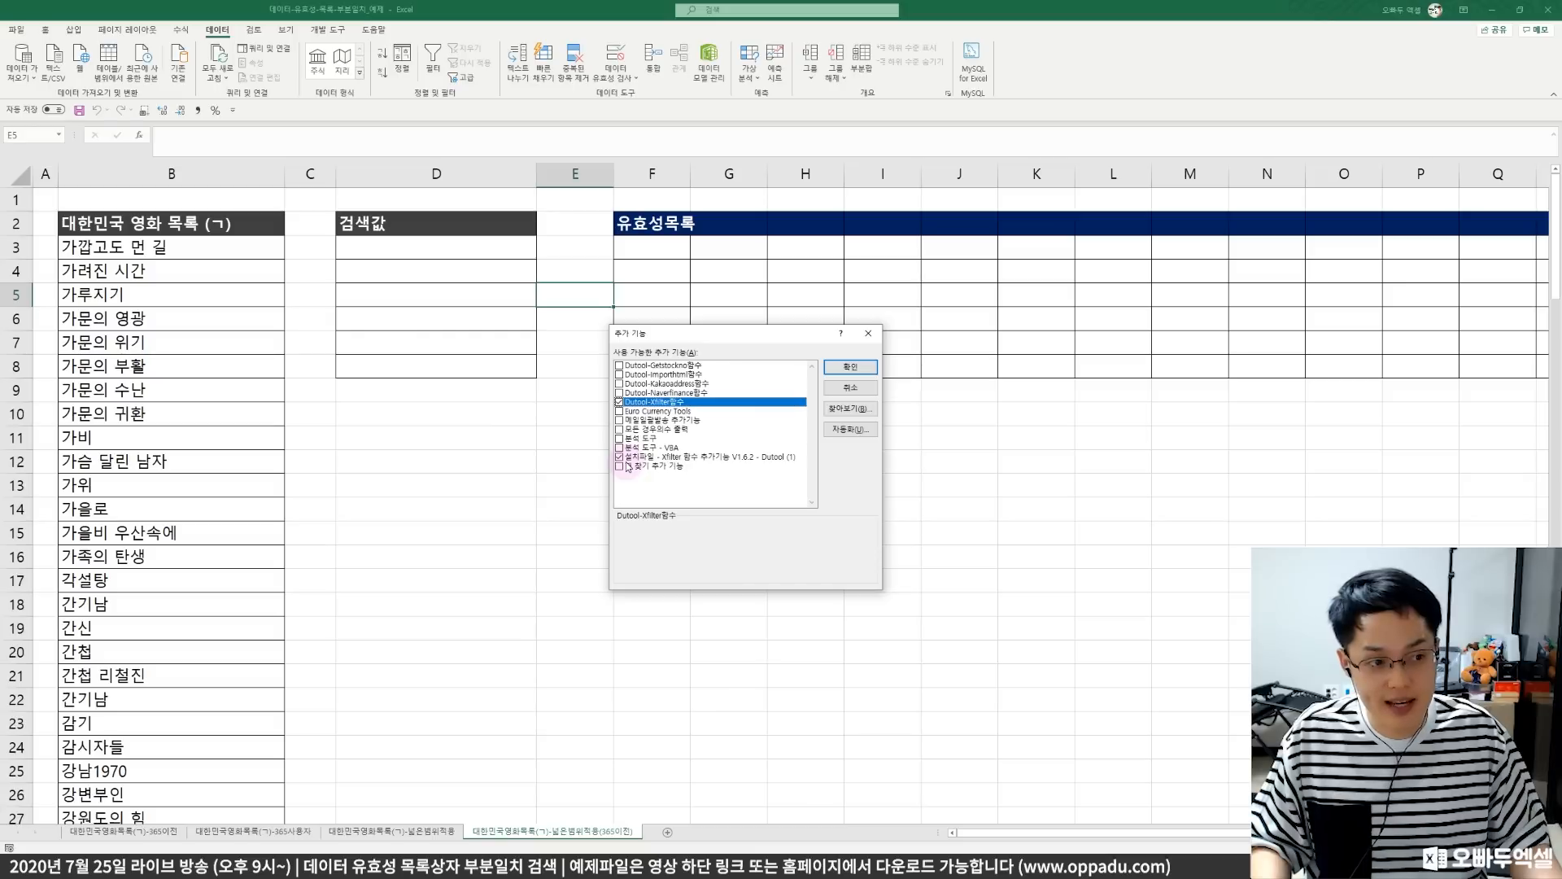
left_click(619, 457)
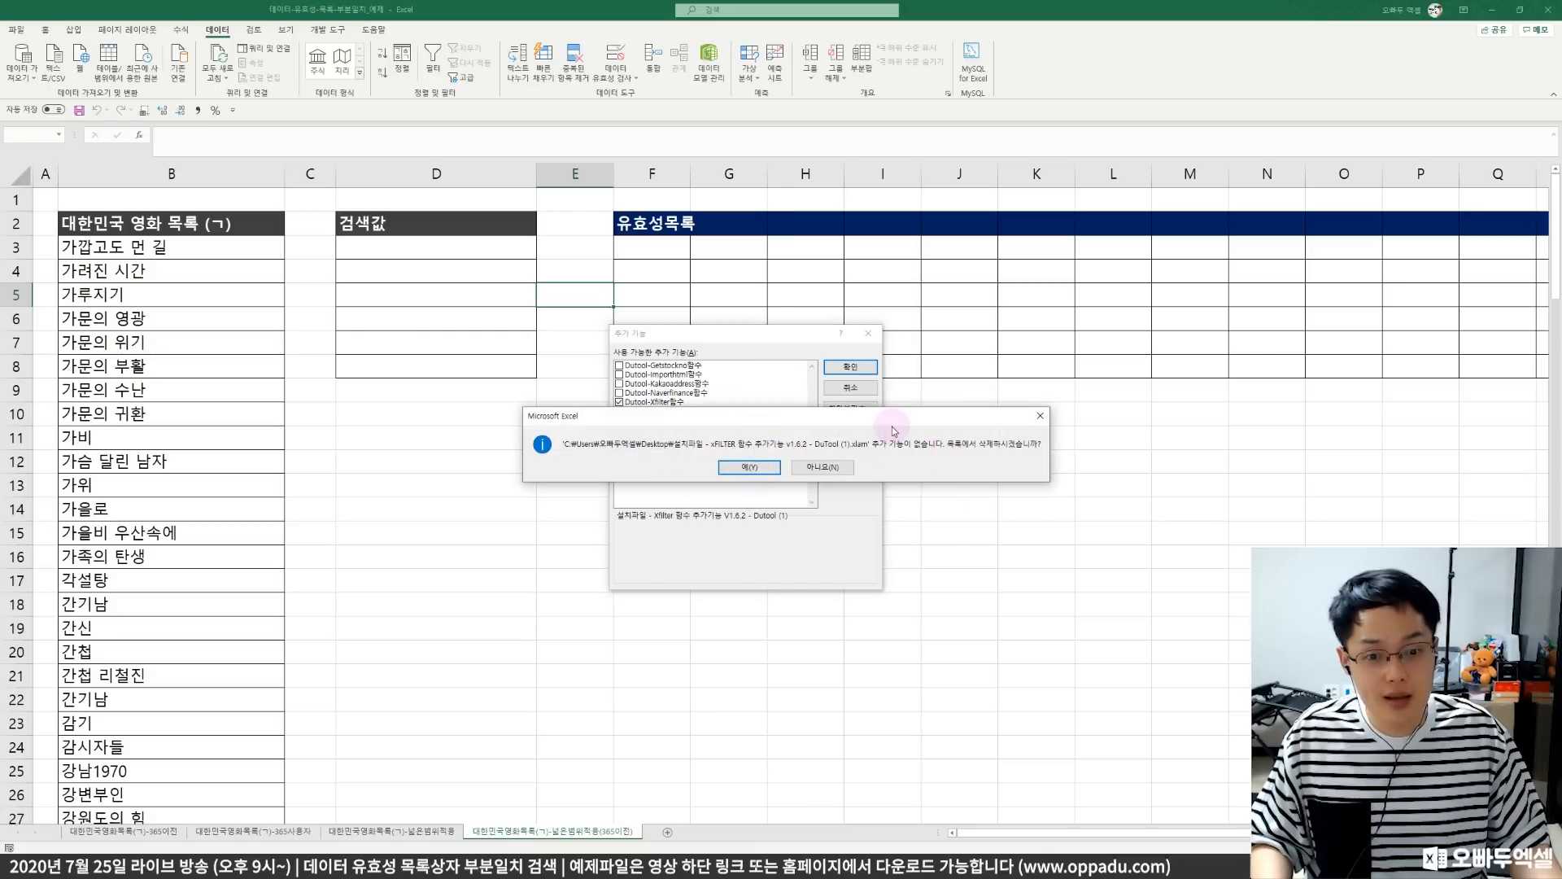
left_click(737, 470)
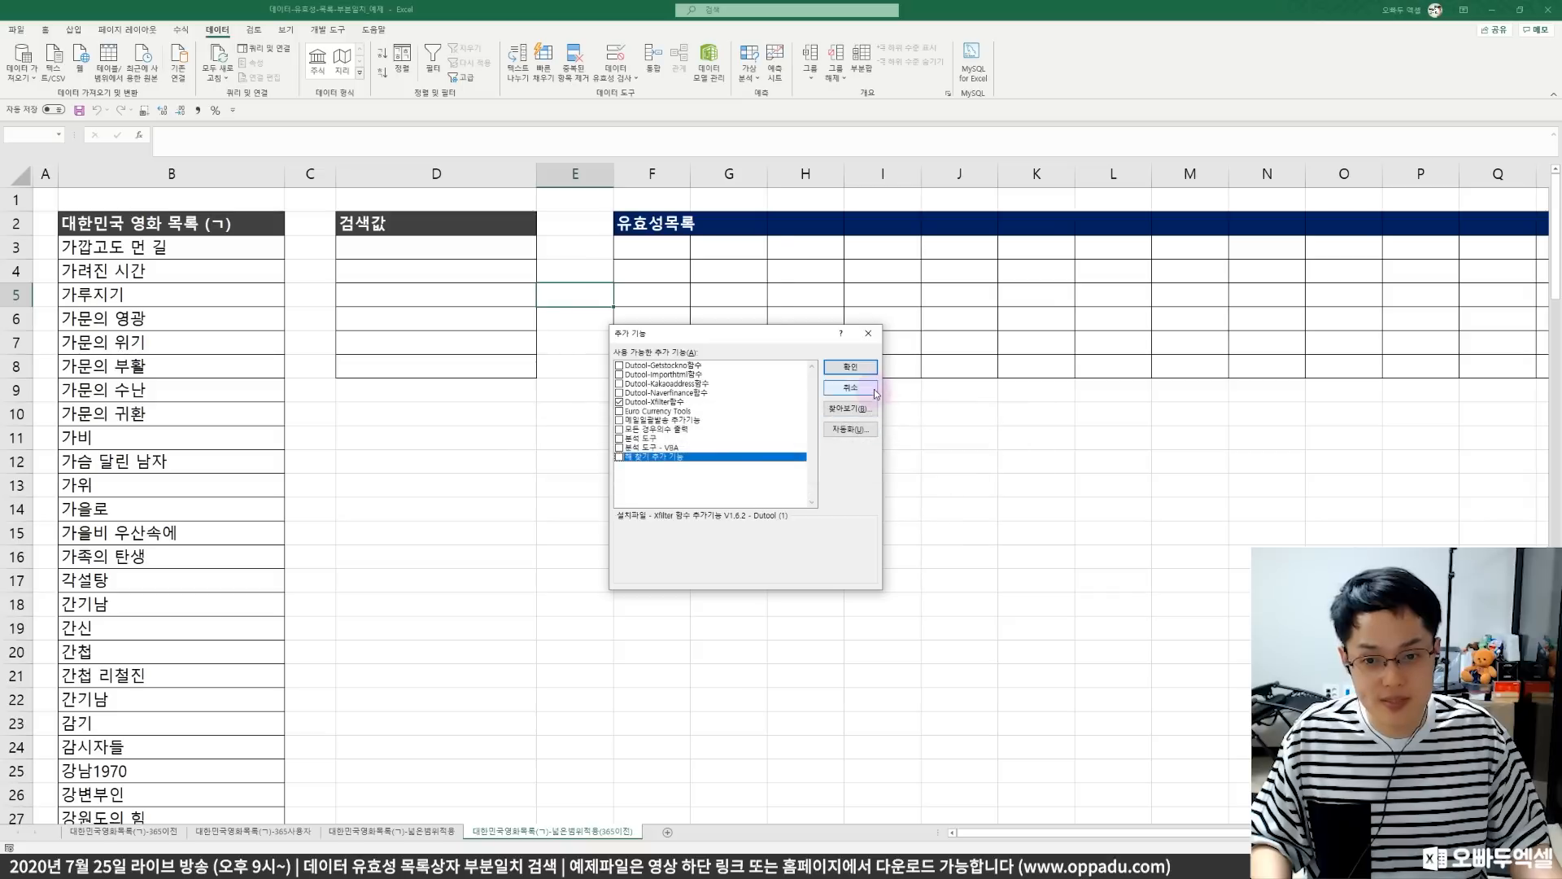
left_click(874, 391)
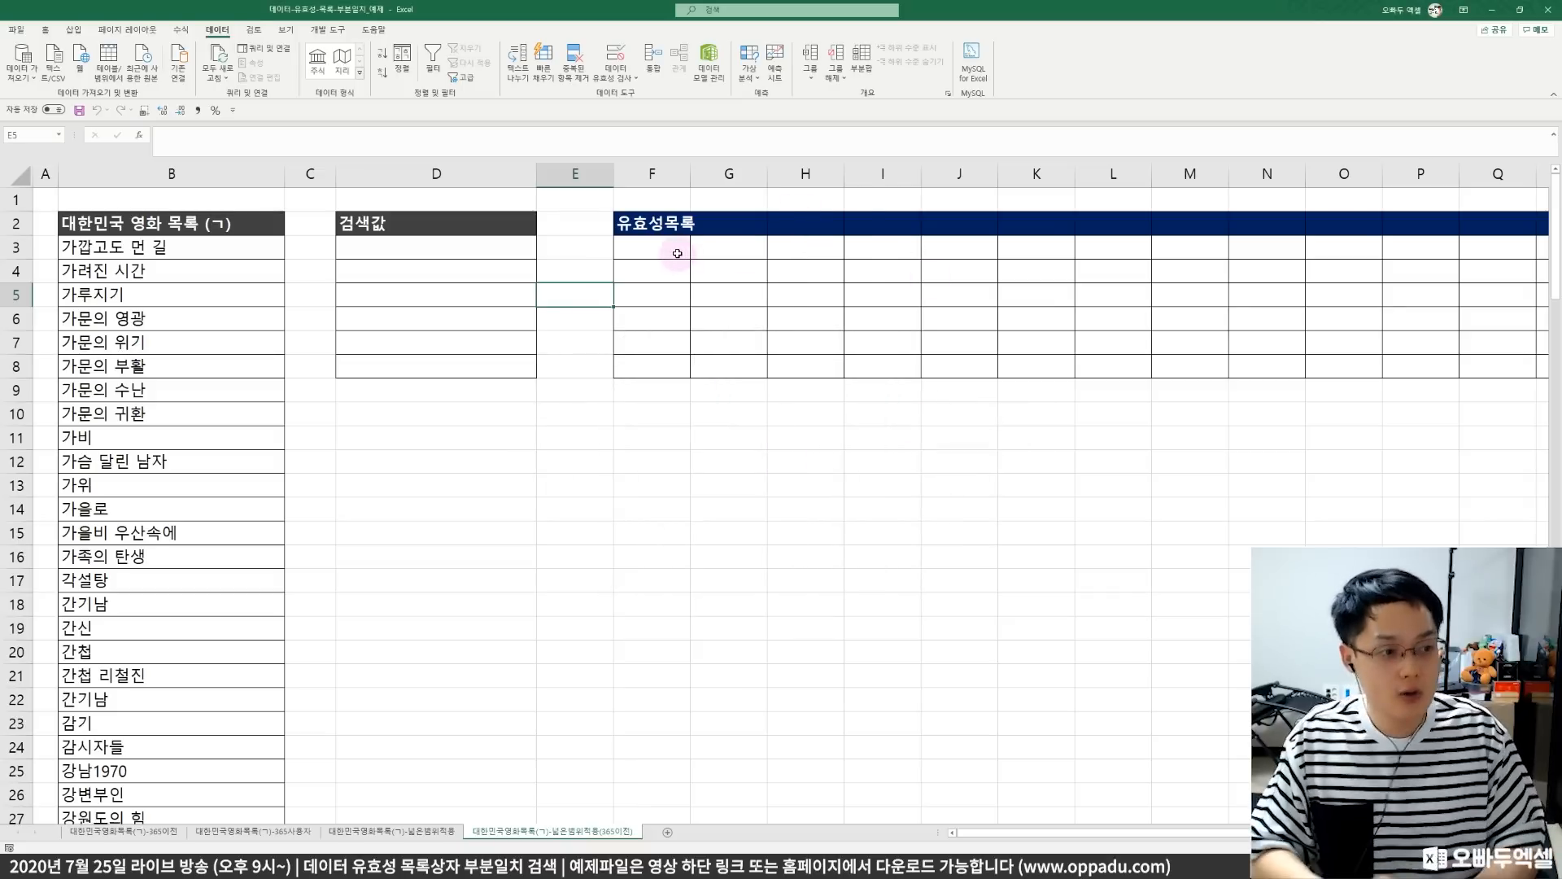
- Start an xFILTER formula in F3 with the movie list B3:B132 as the range to filter
left_click(635, 253)
type("=")
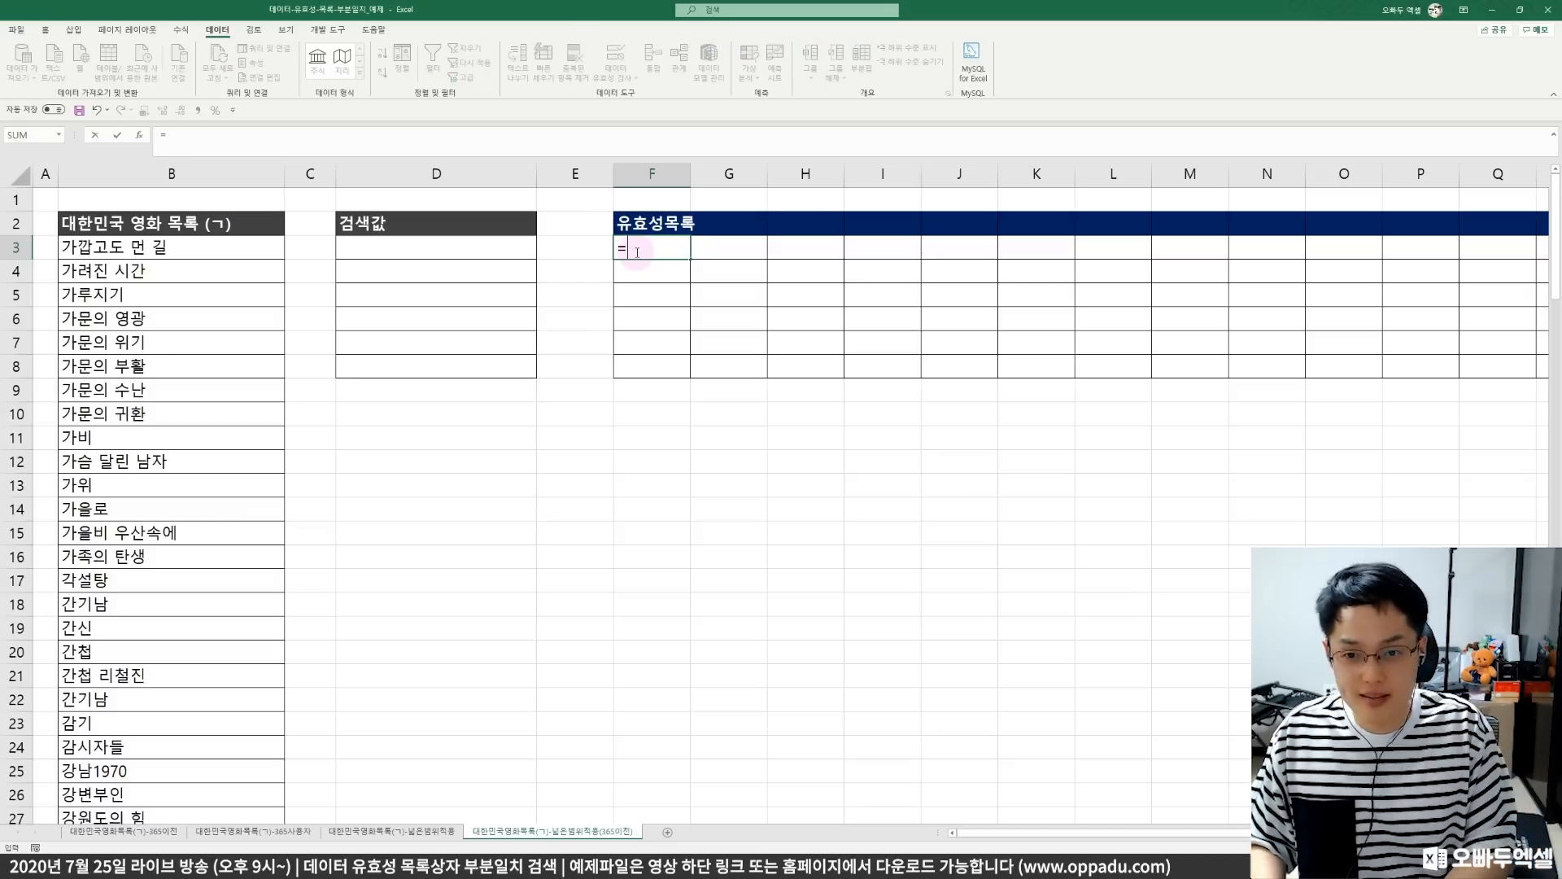
type("XFIL")
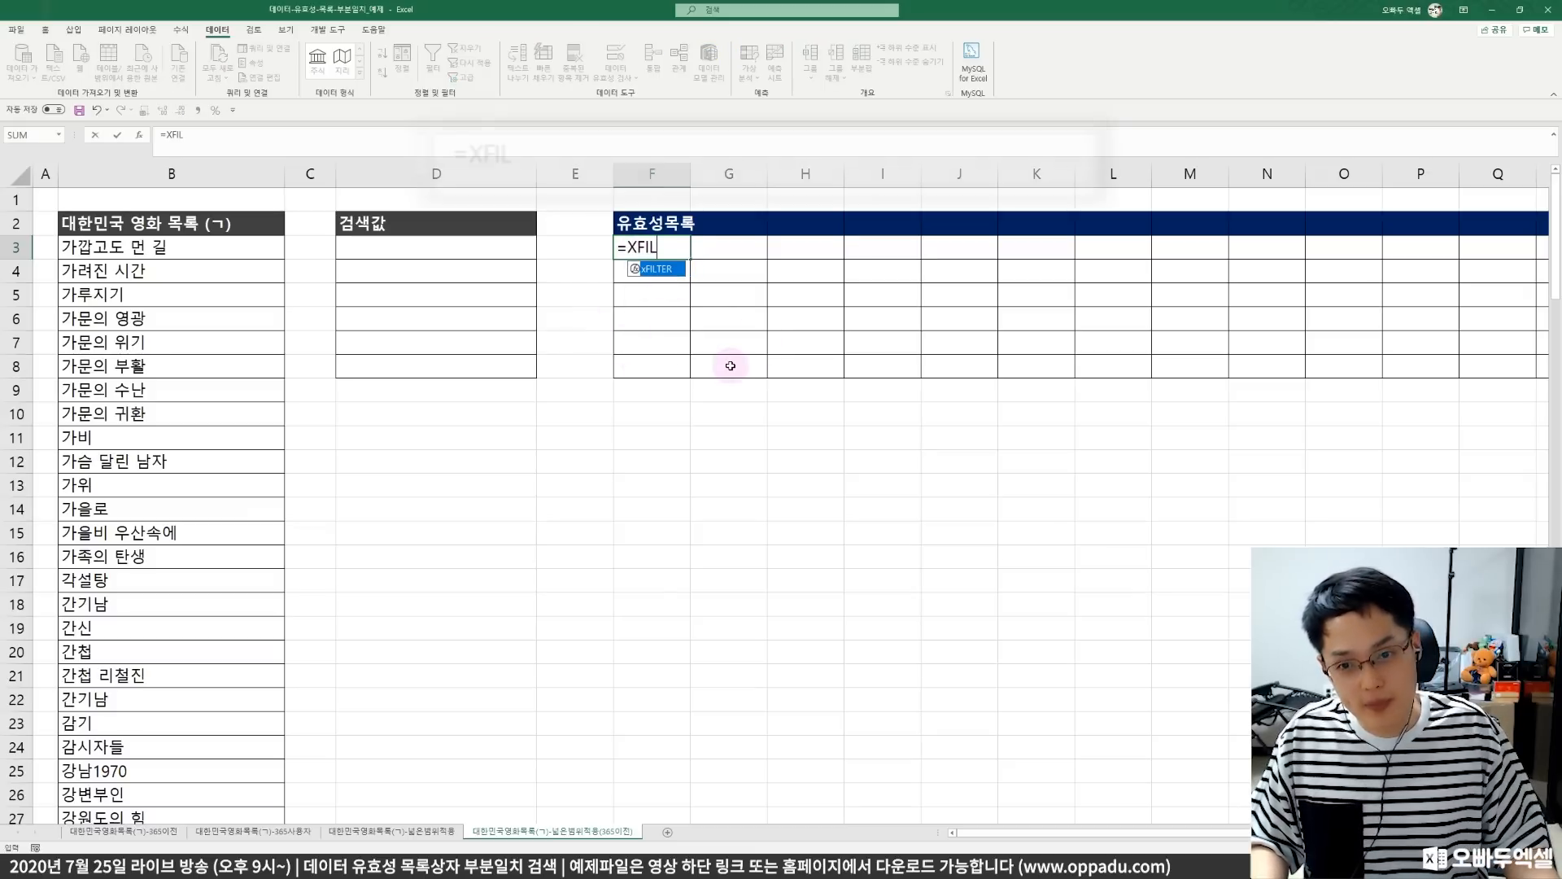
key("Tab")
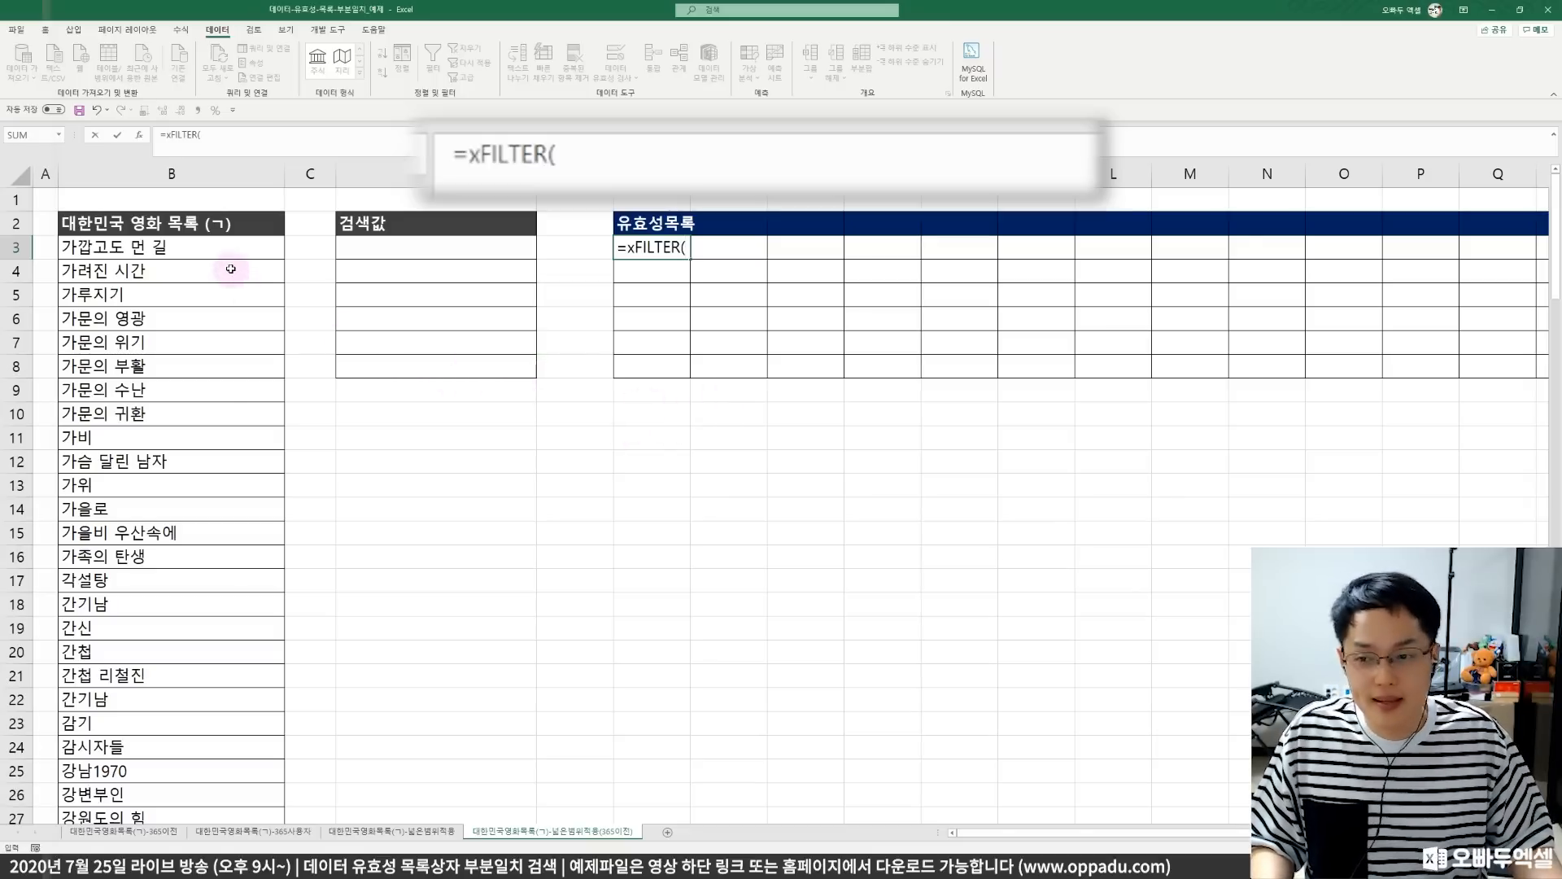
left_click_drag(234, 250, 210, 765)
scroll(408, 460, "up", 20)
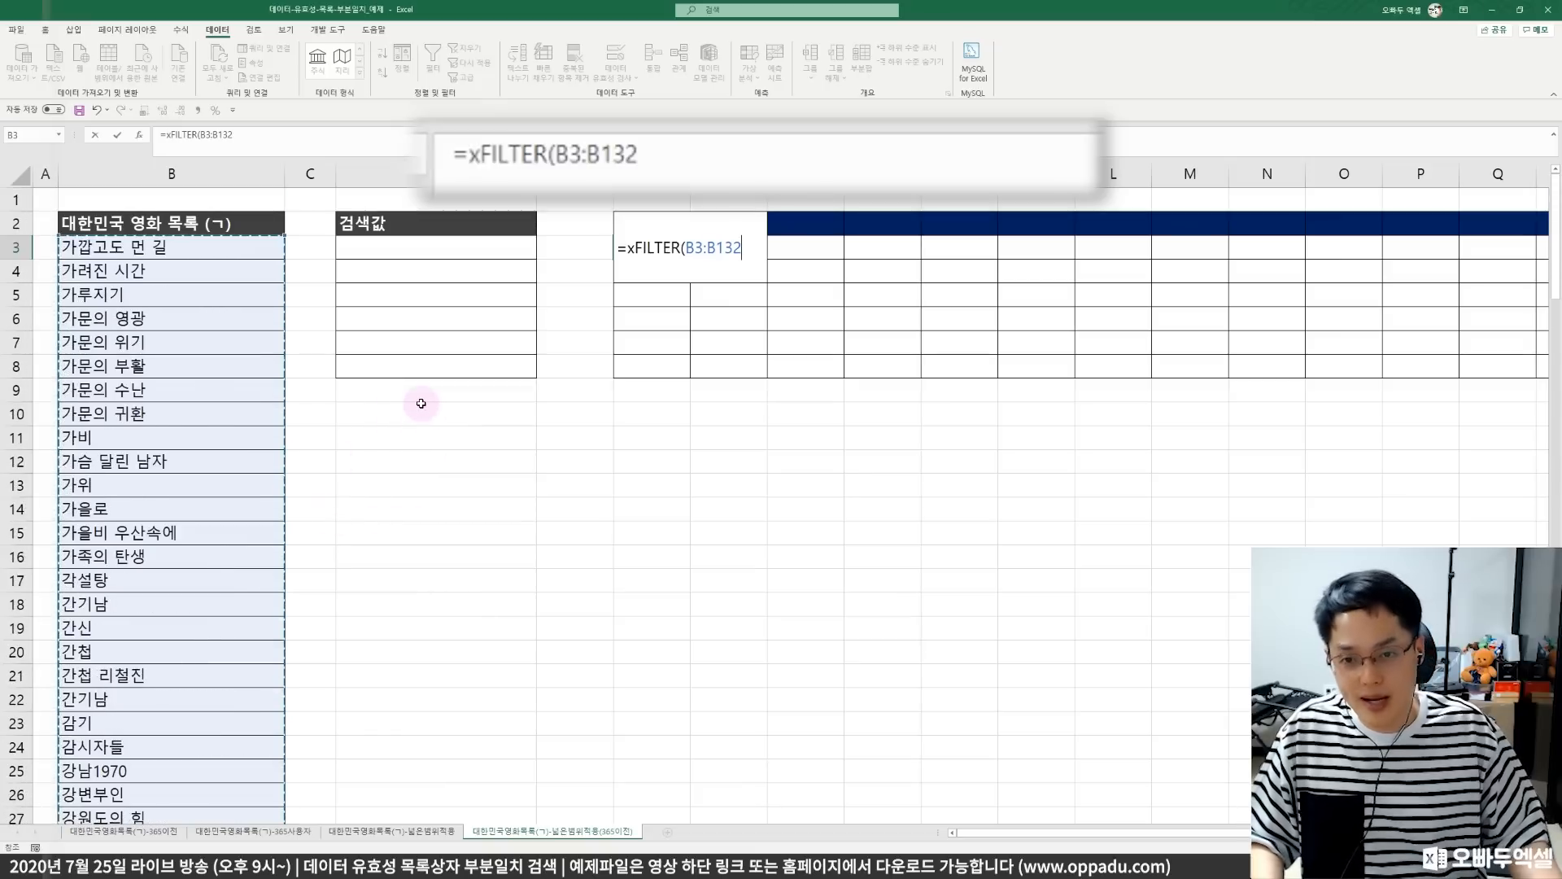
- Complete the xFILTER formula with the condition ISNUMBER(SEARCH(D3,B3:B132)), an empty third argument, and TRUE as the fourth argument
type(",ISN")
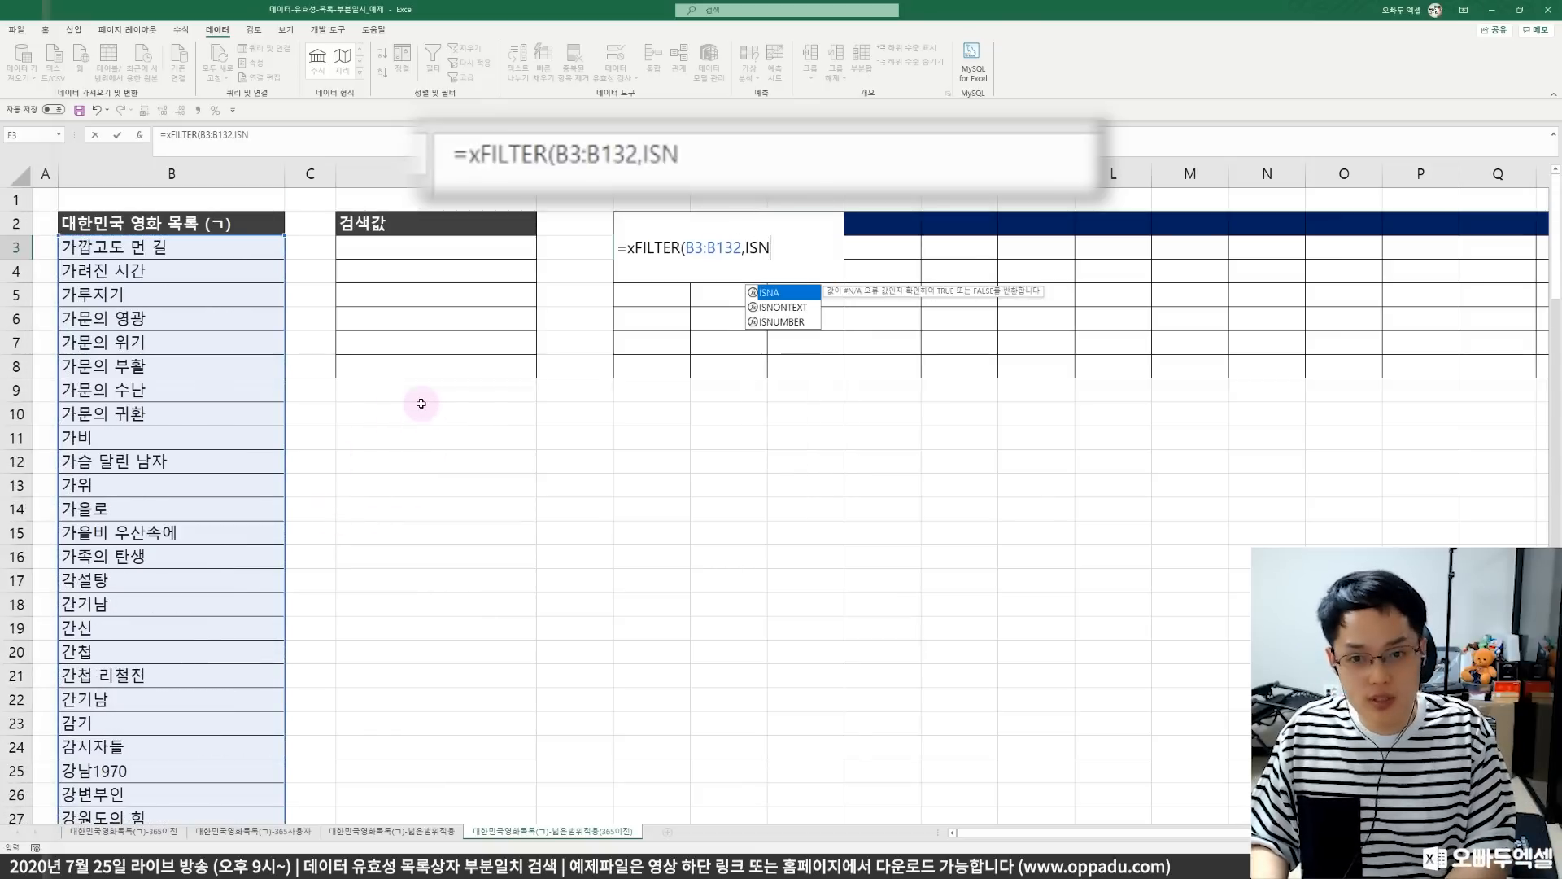
type("UMBER(SEARCH(")
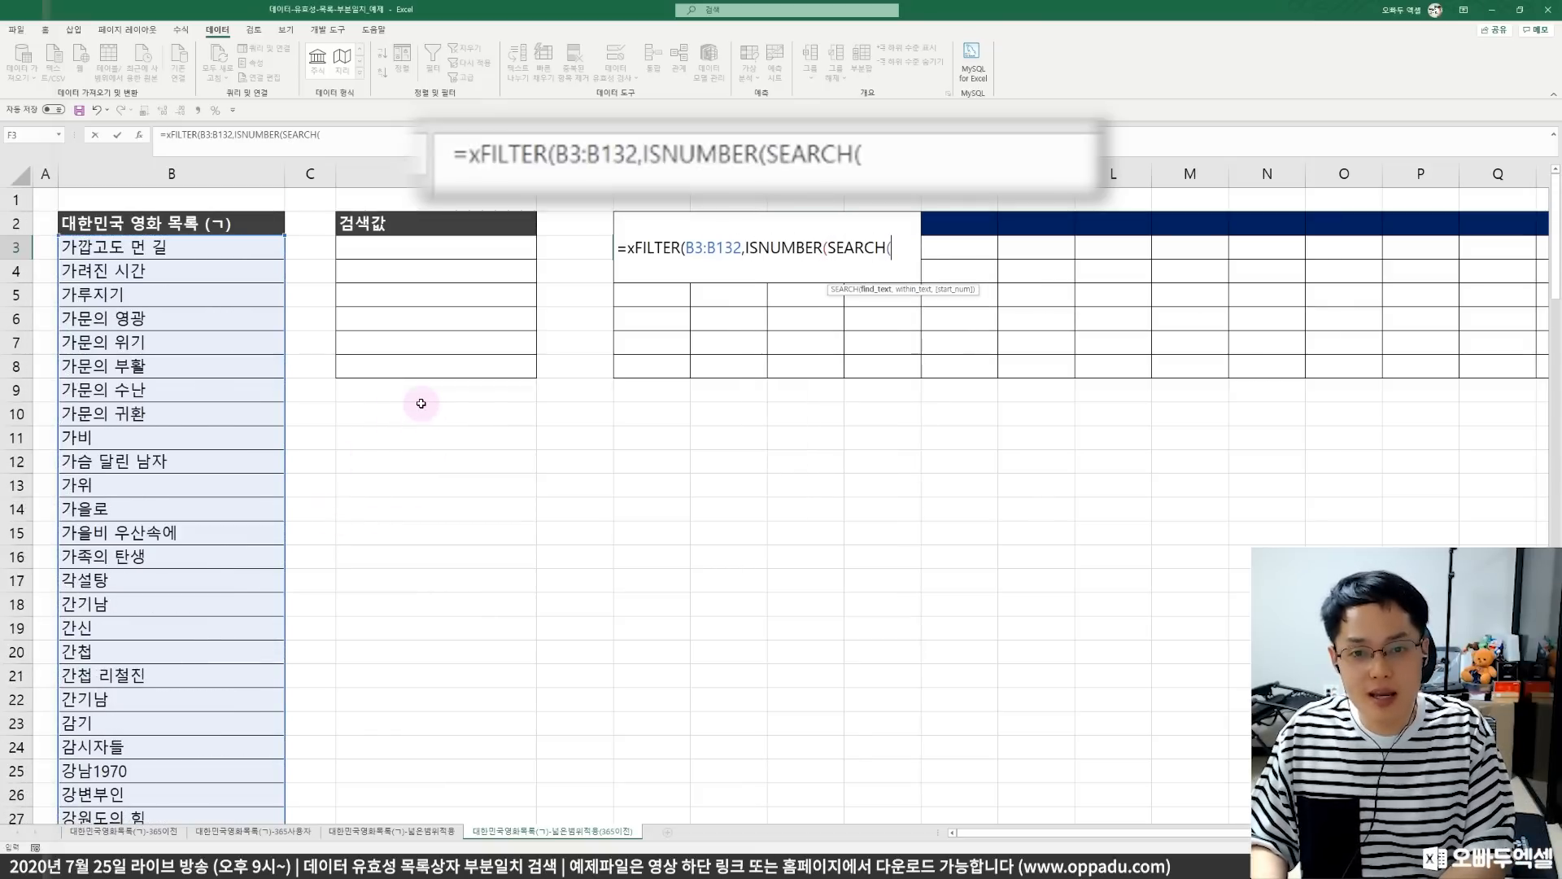
left_click(427, 247)
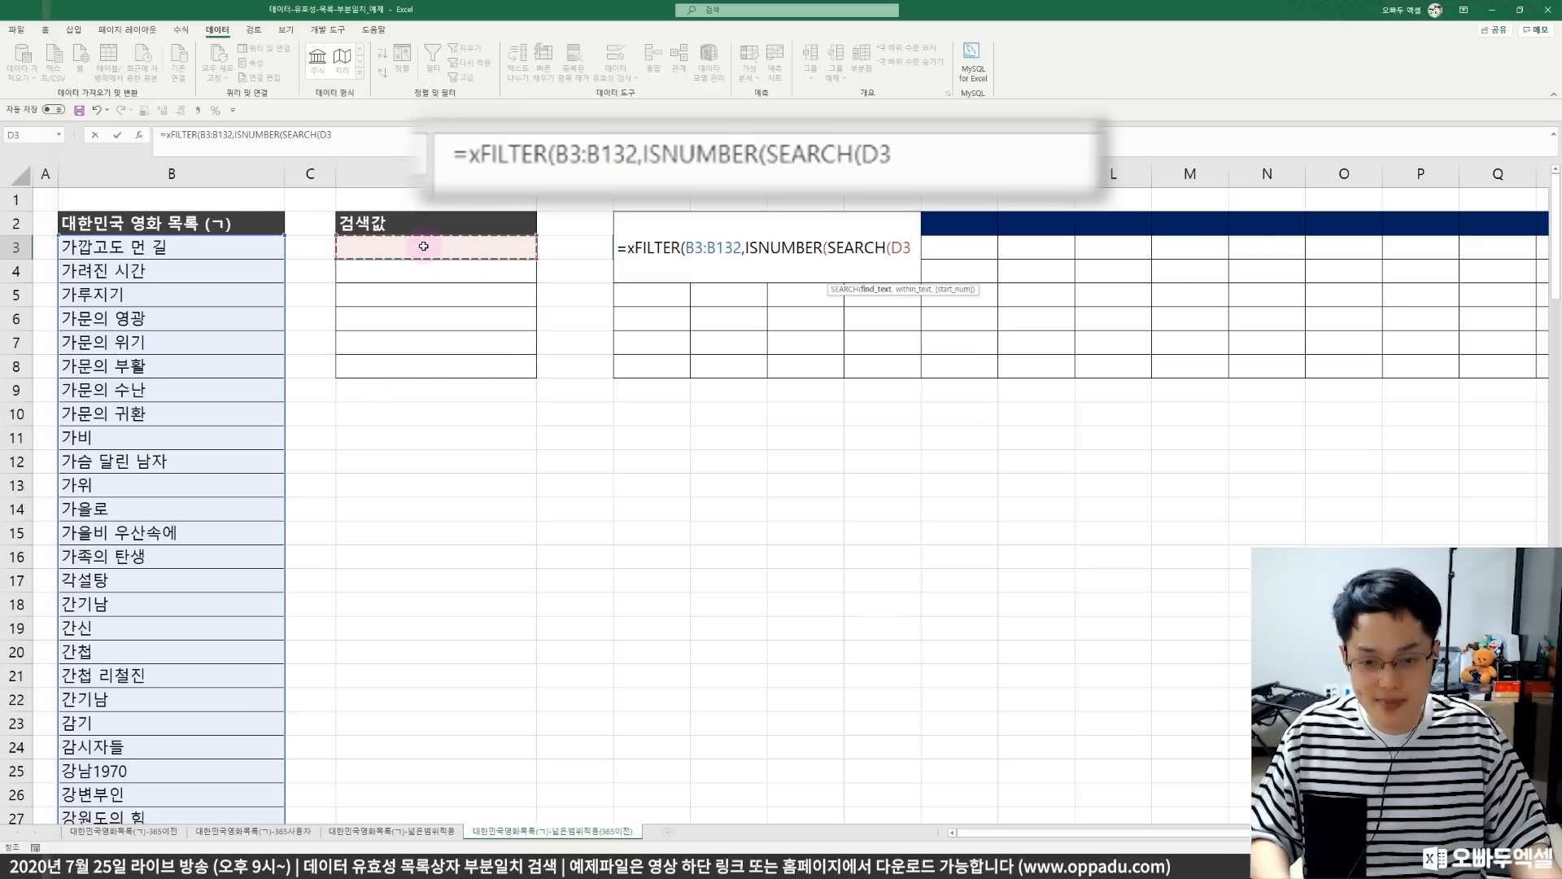
type(",")
left_click_drag(170, 247, 280, 777)
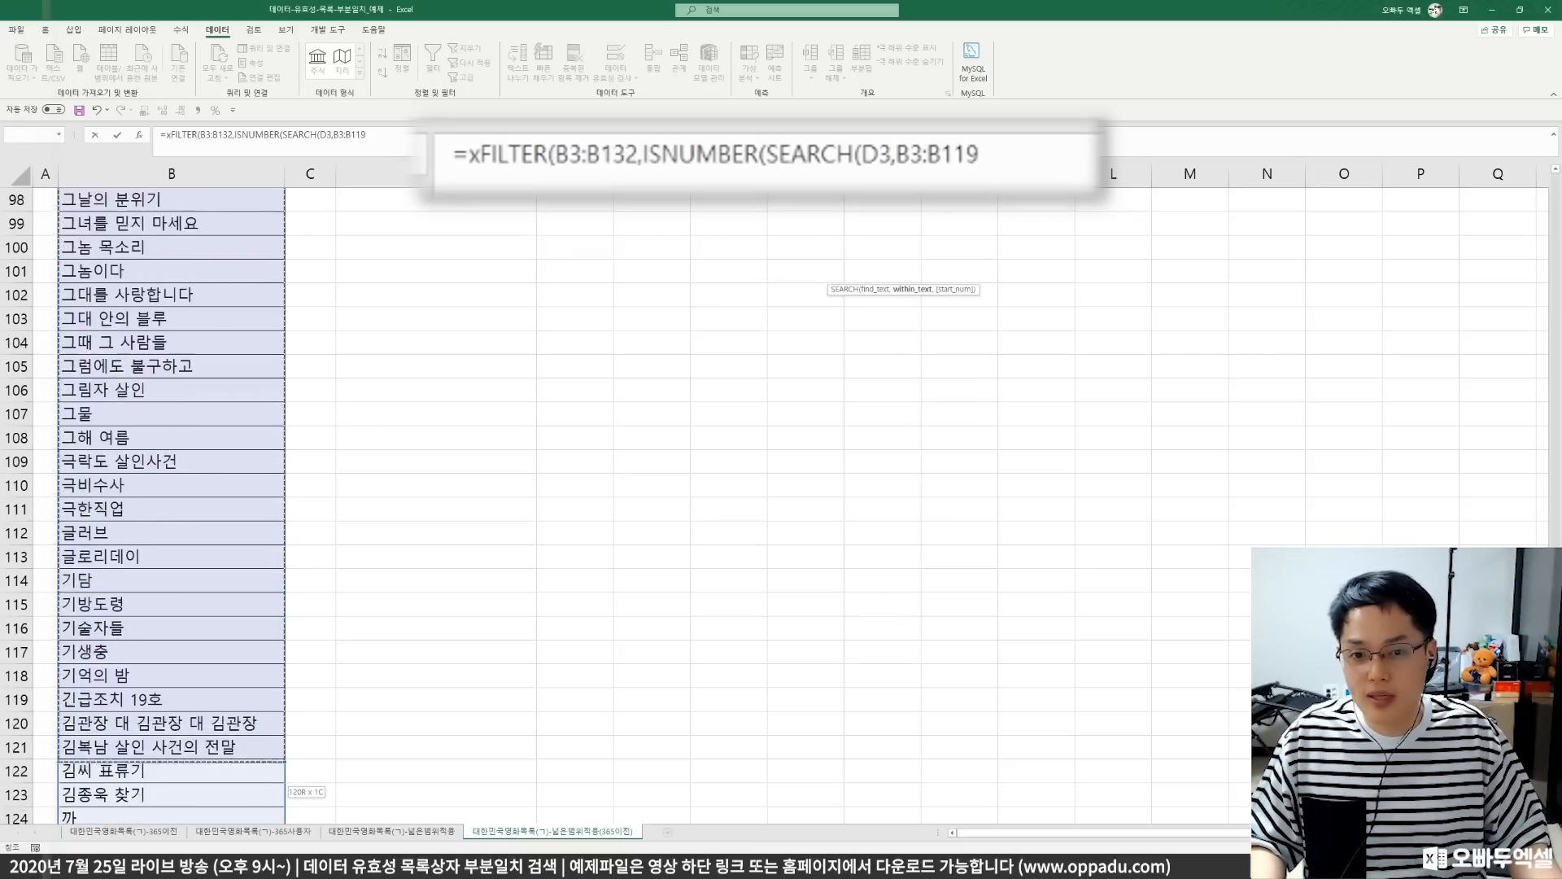
left_click_drag(200, 850, 199, 767)
scroll(414, 376, "up", 7)
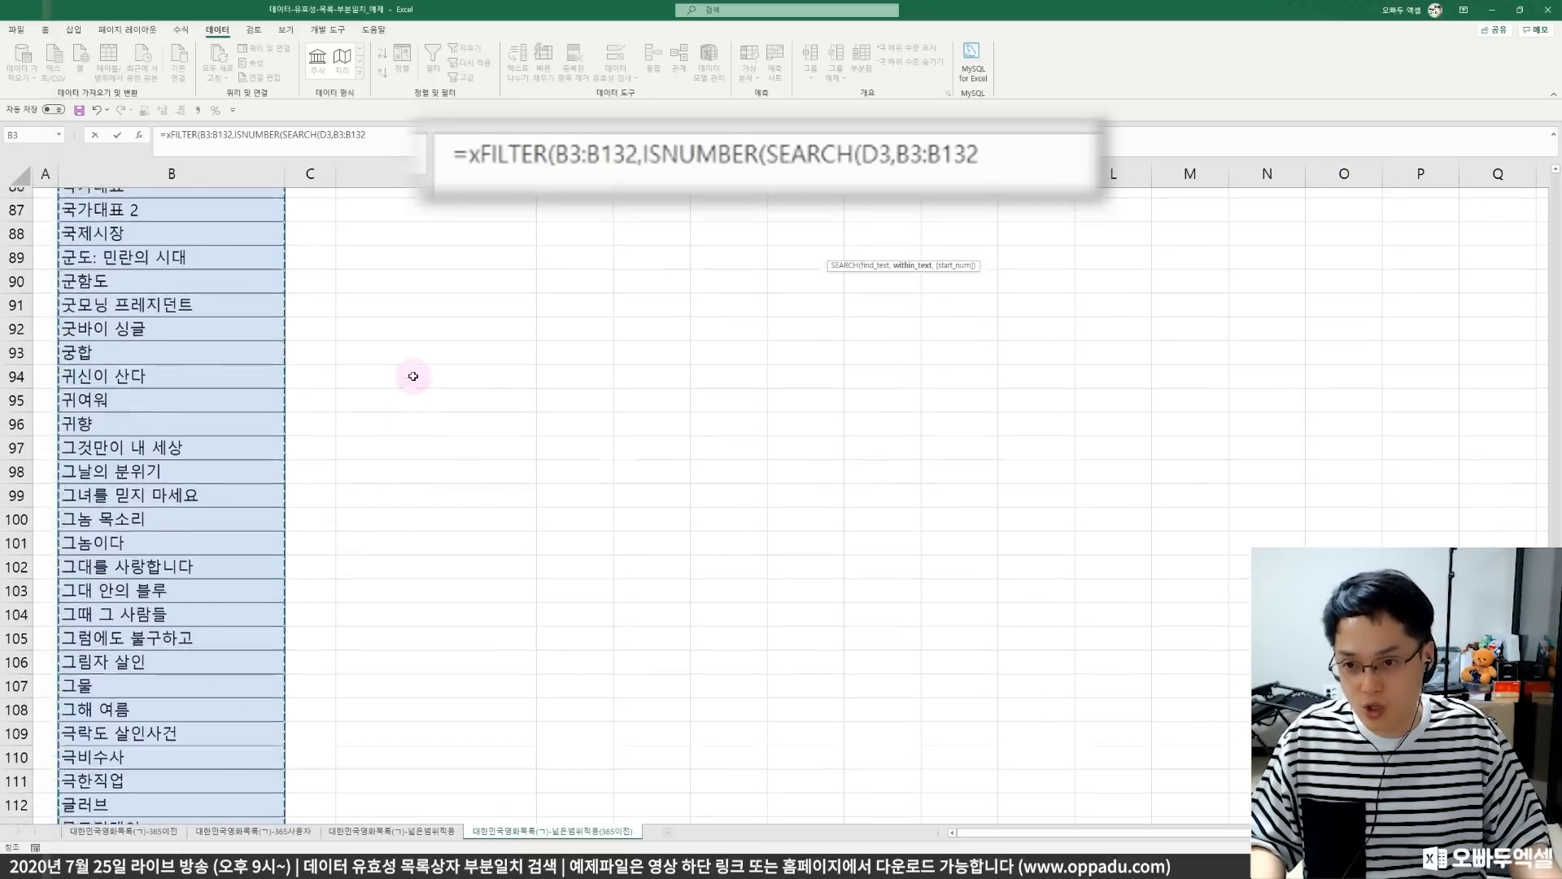
scroll(413, 376, "up", 20)
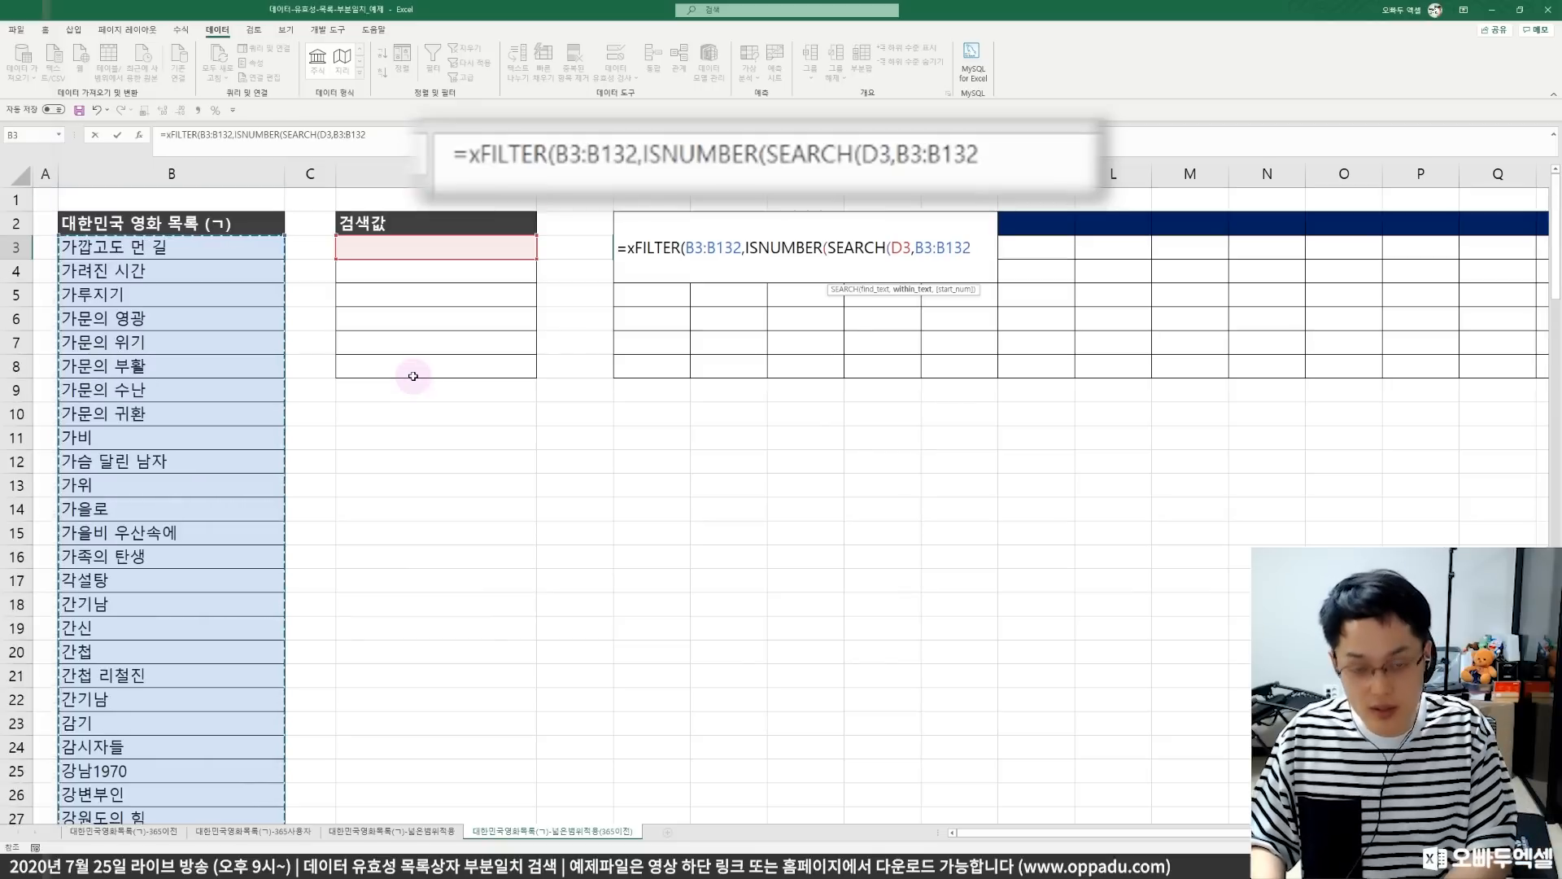
type("))")
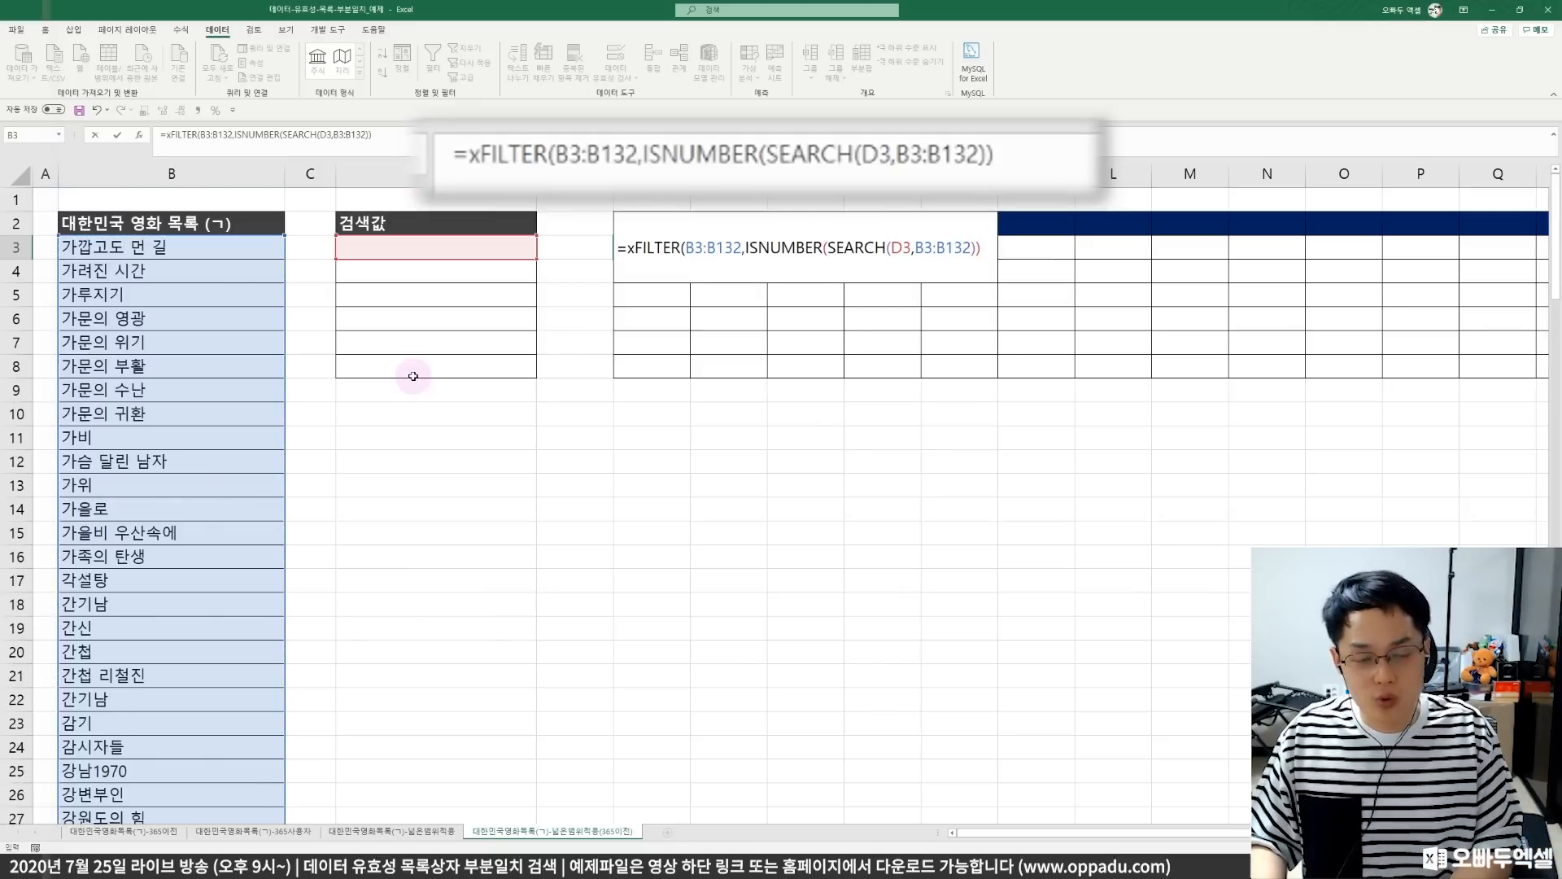
type(",,")
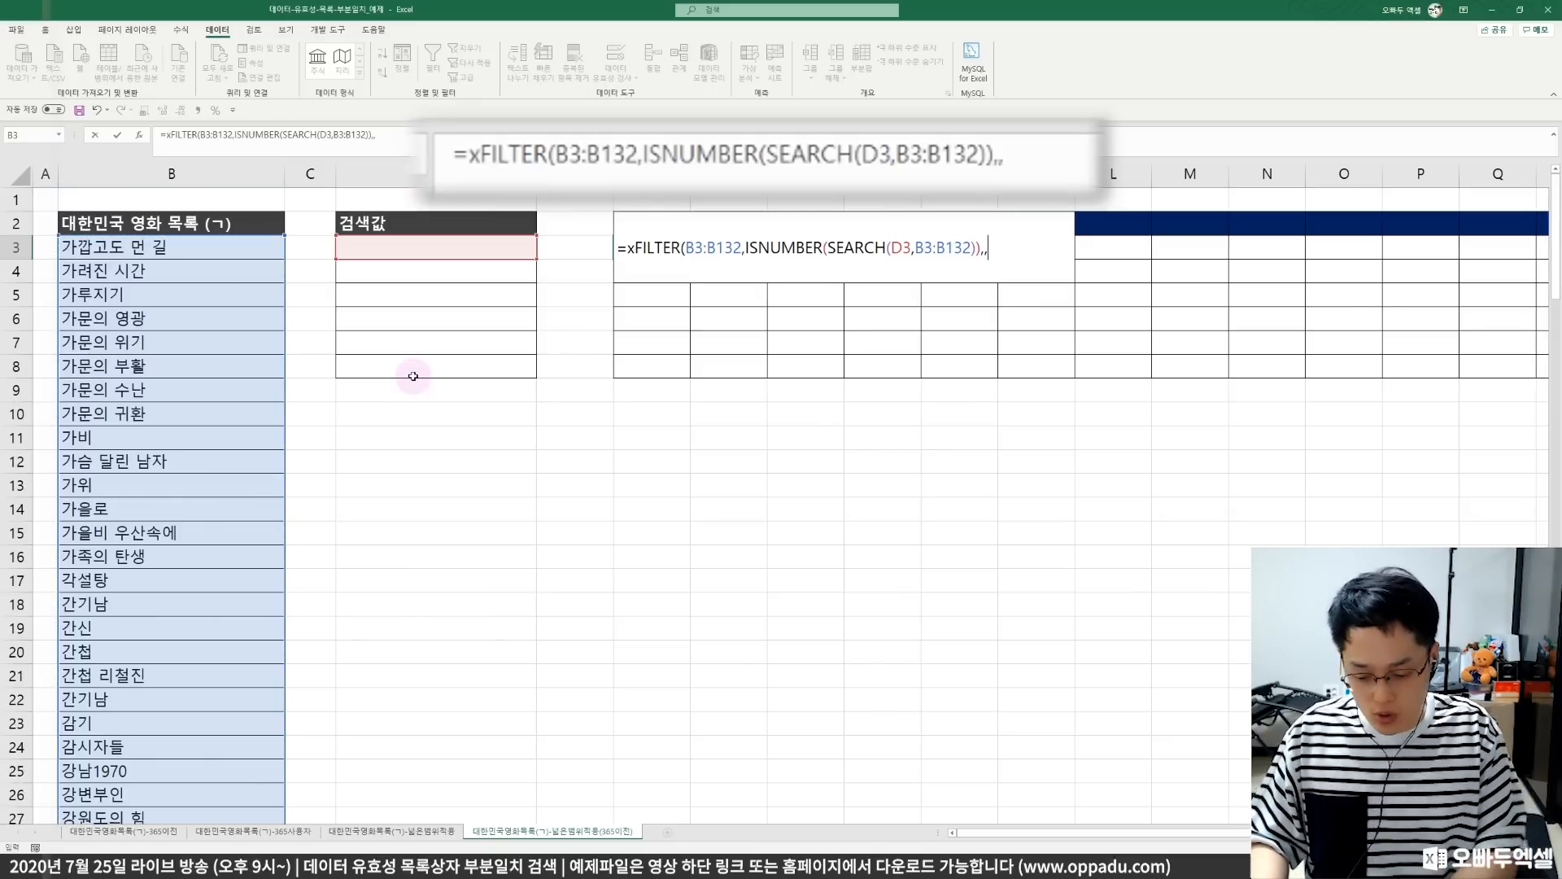
type("TRUE)")
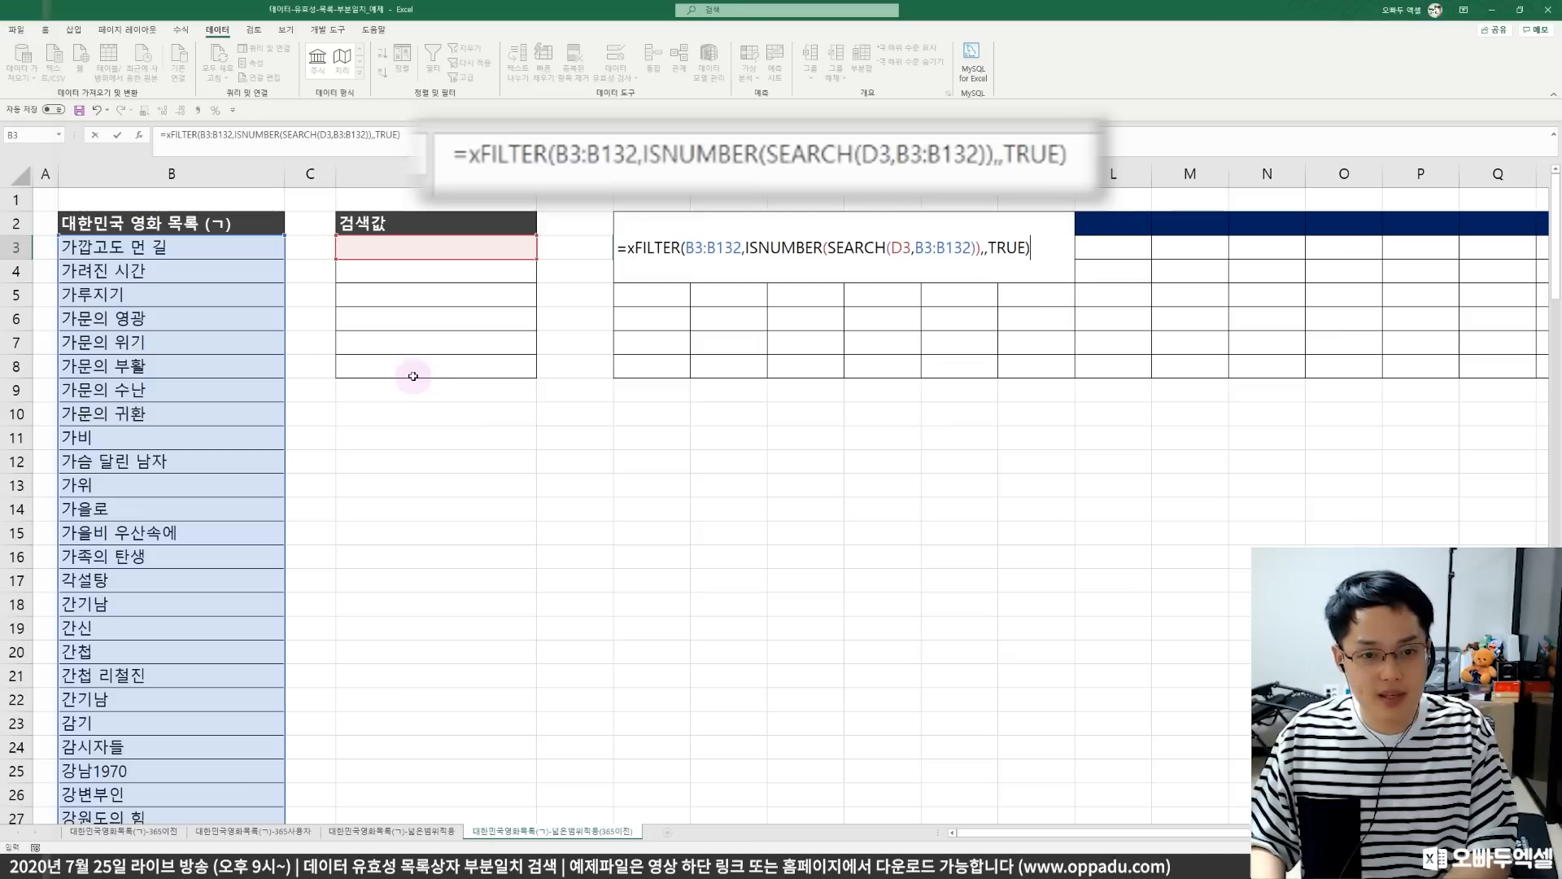
- Switch to the browser's xFILTER add-in page, examine the syntax and the array-return argument 배열반환여부, and return to Excel
left_click_drag(987, 248, 1016, 247)
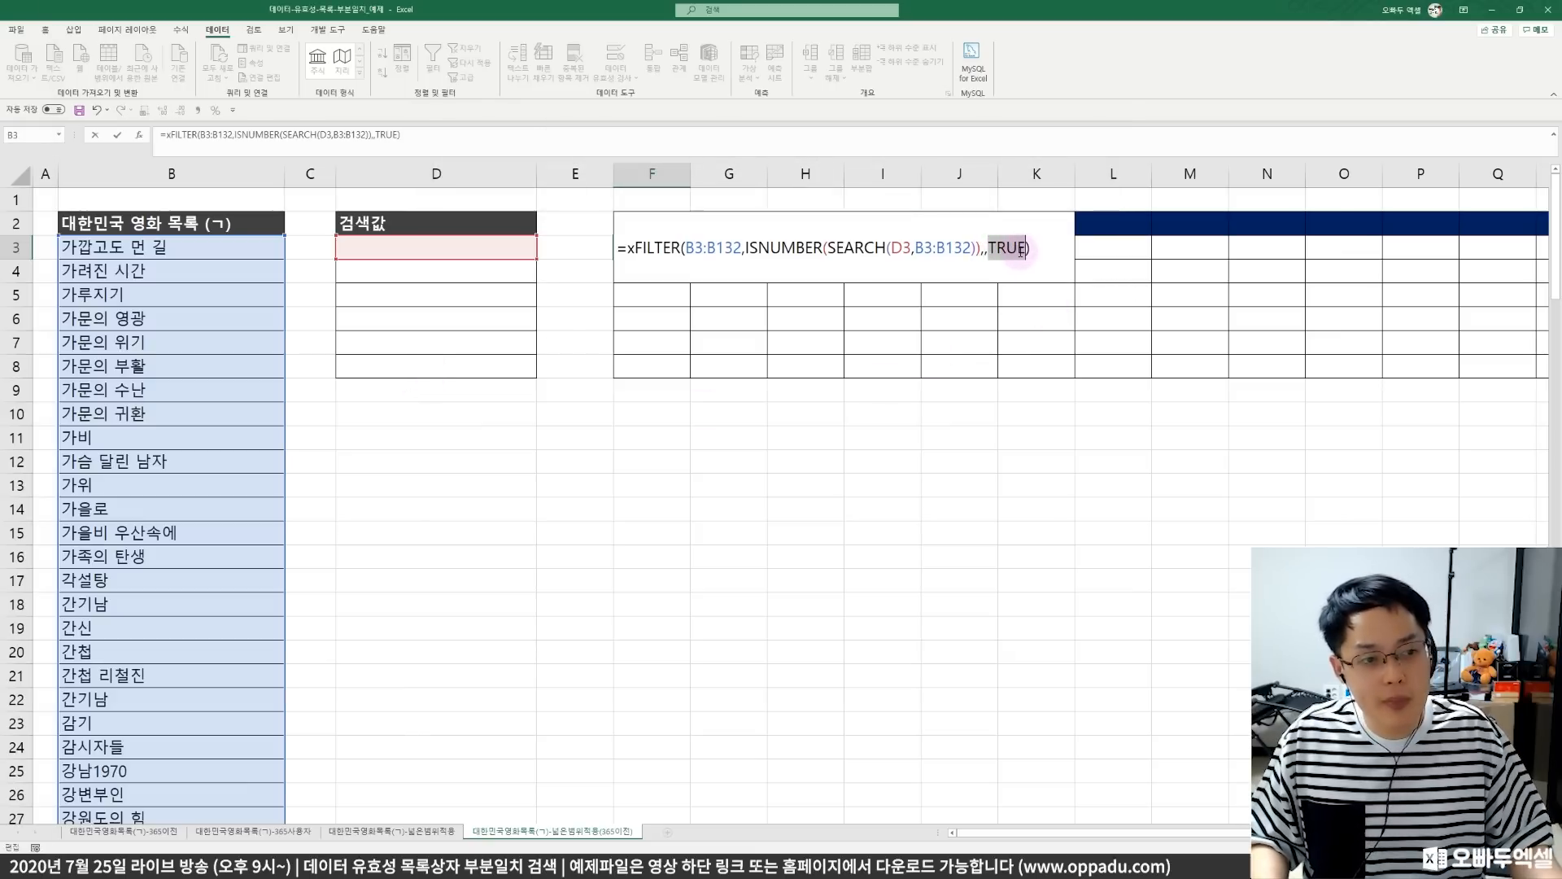
key("alt+Tab")
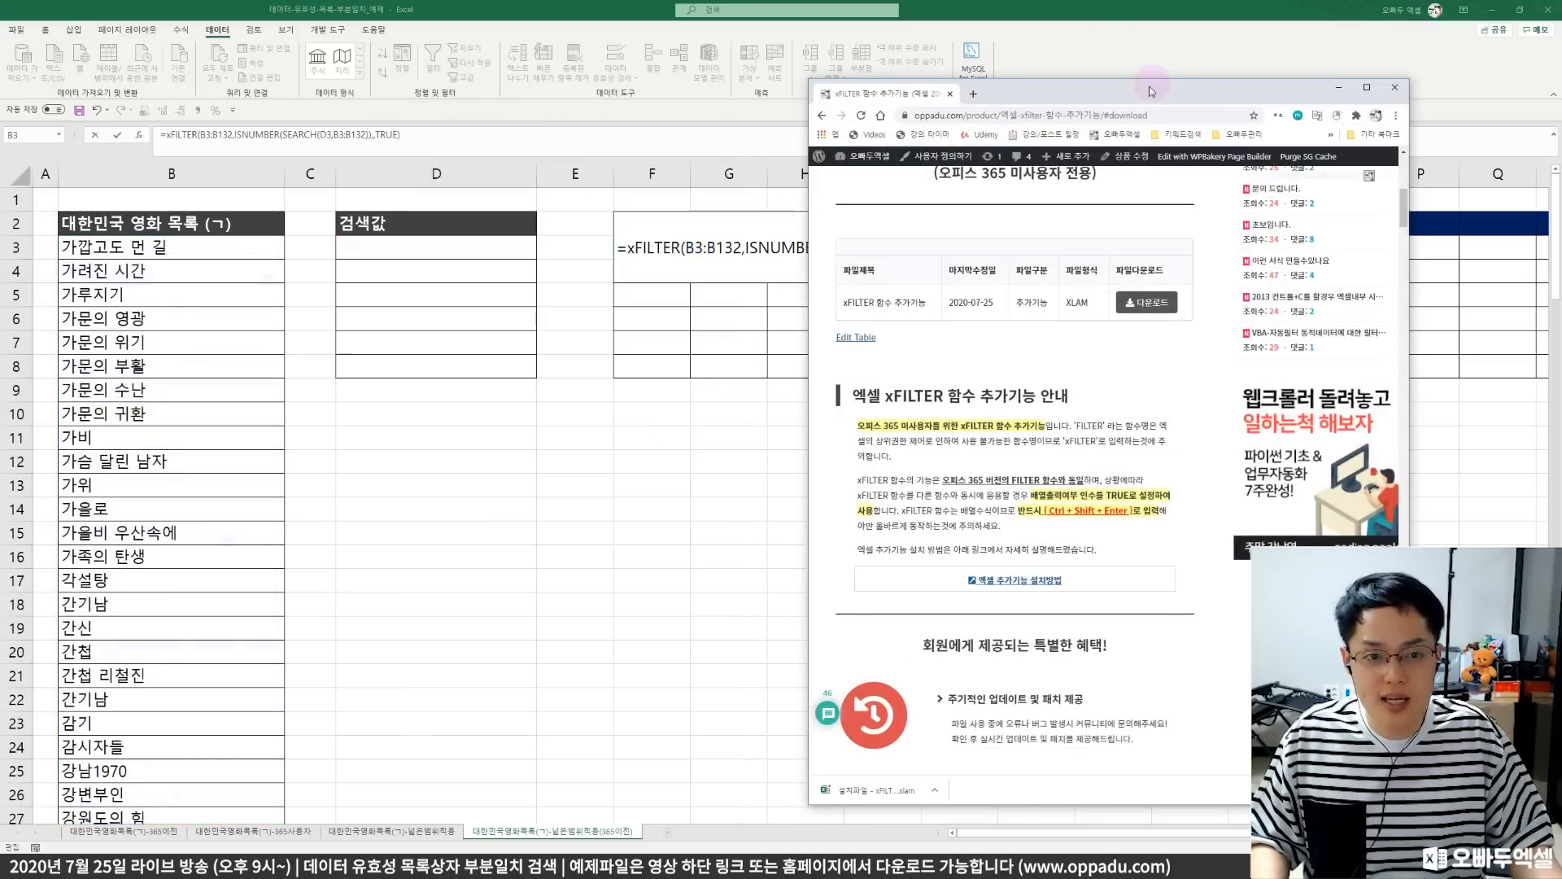
double_click(1151, 91)
scroll(704, 334, "up", 4)
scroll(704, 334, "up", 2)
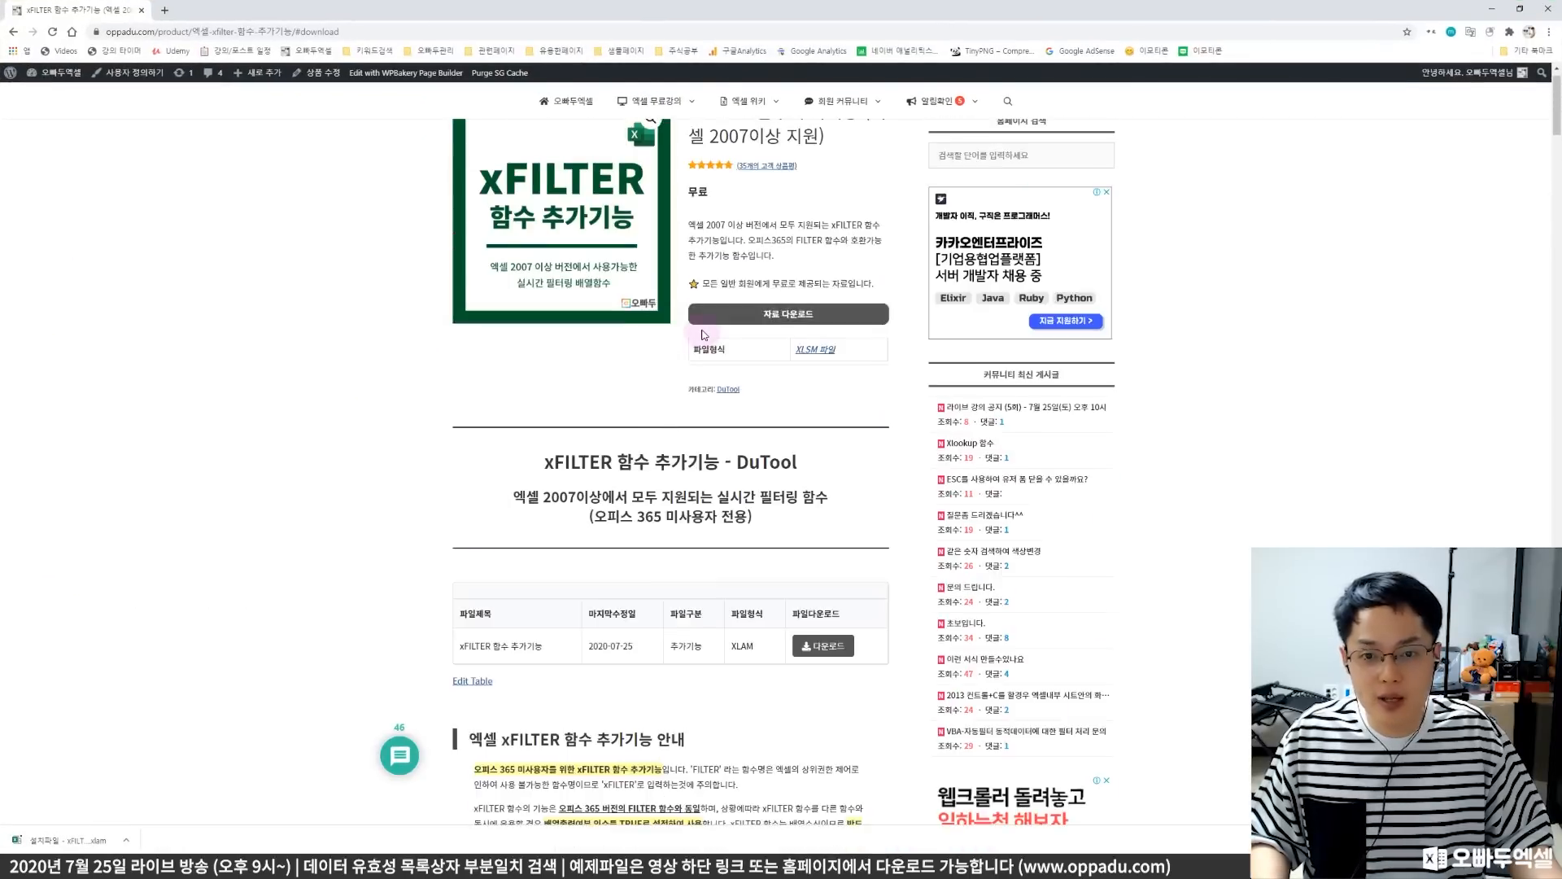
scroll(703, 334, "down", 15)
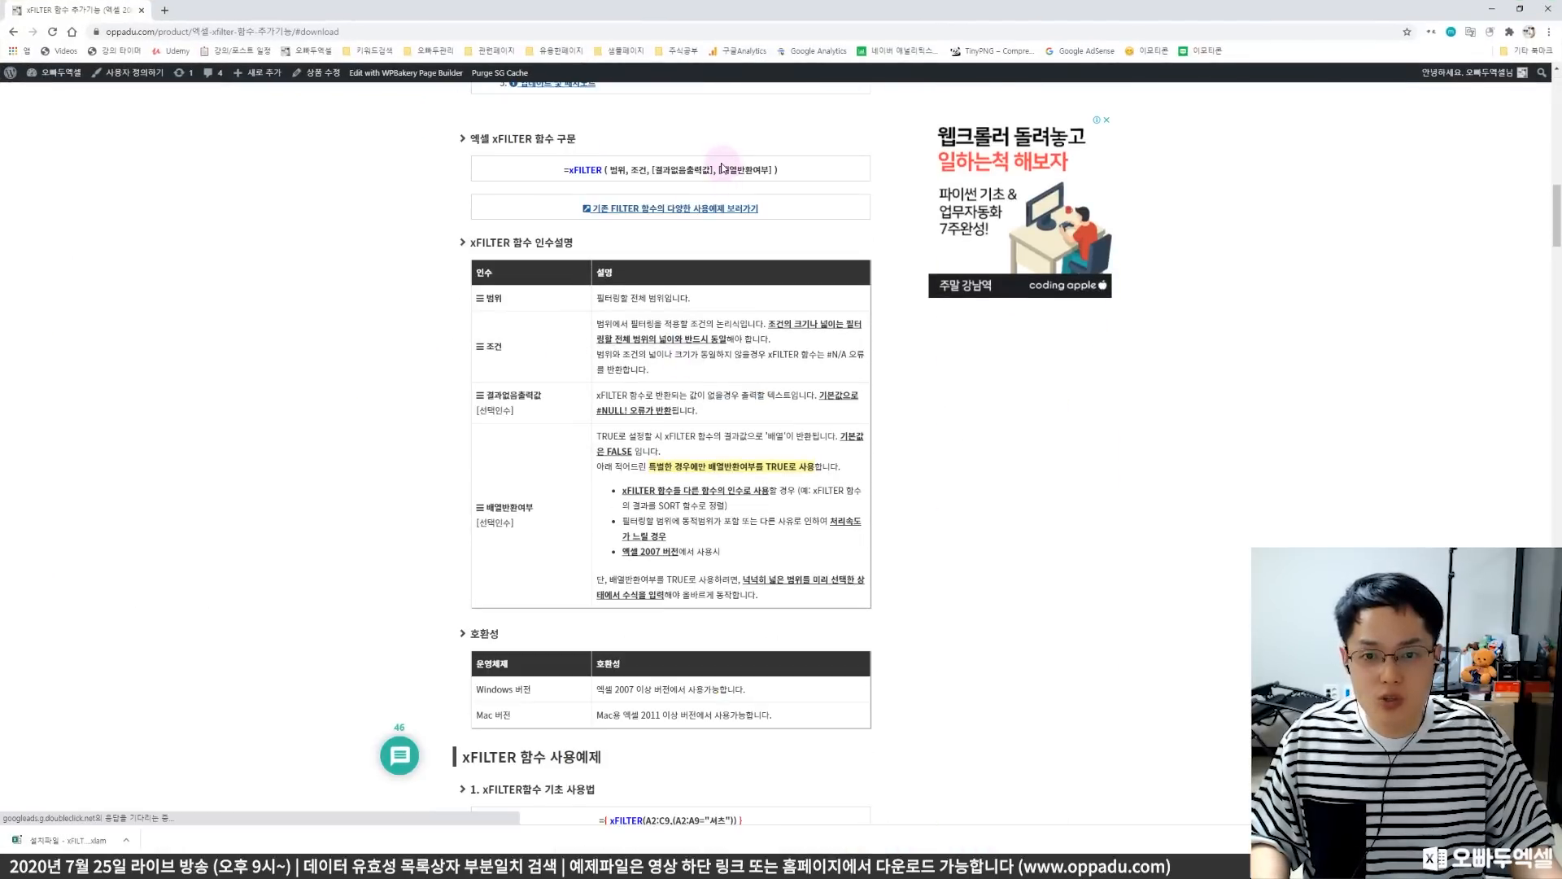
left_click_drag(720, 167, 762, 167)
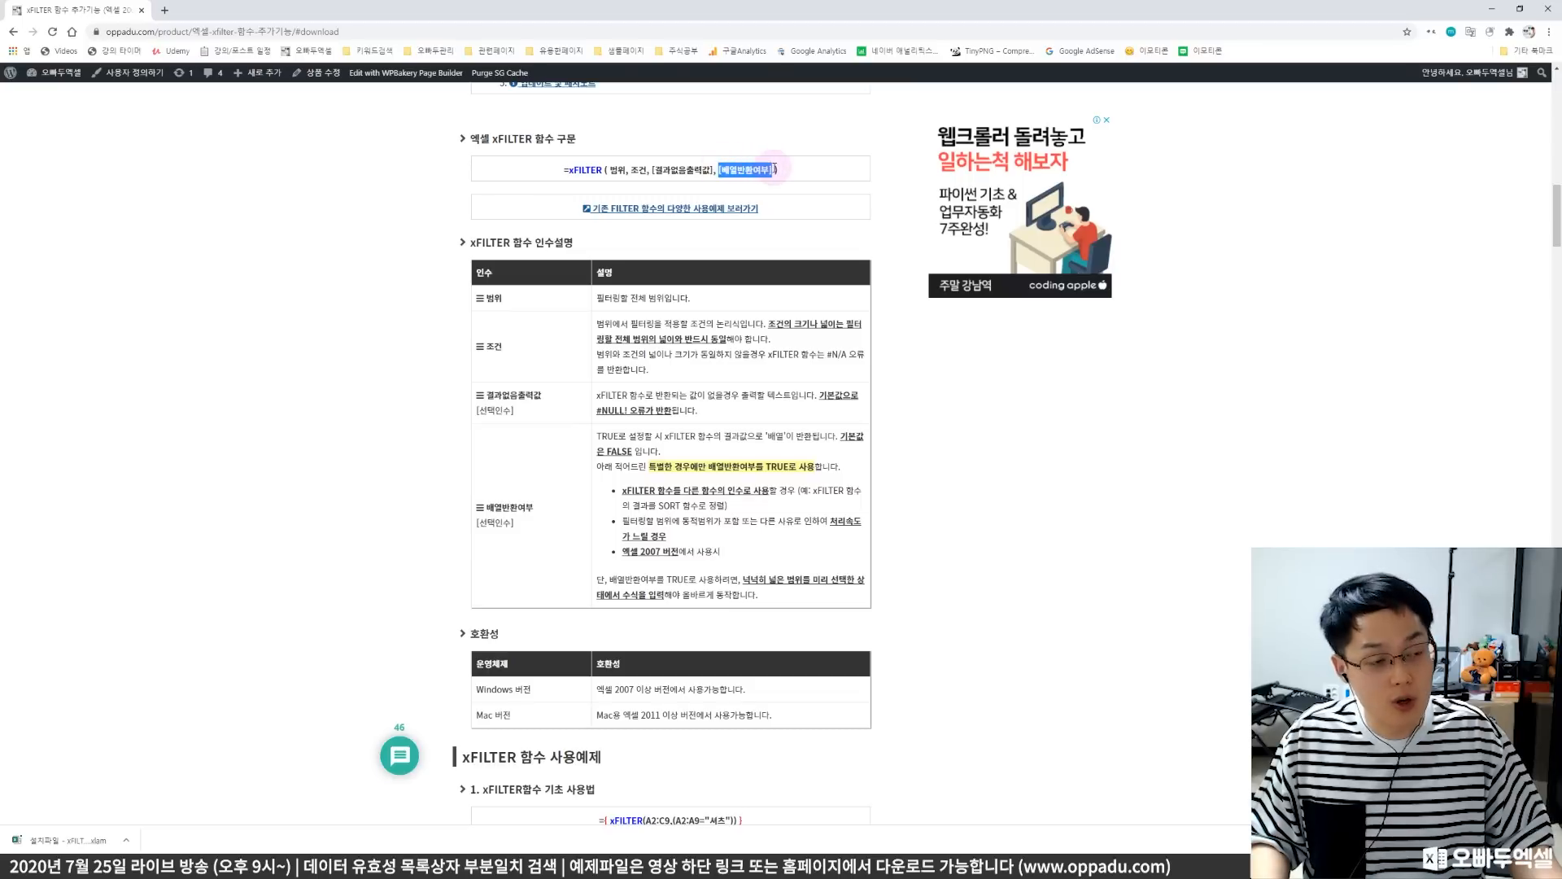
left_click(1490, 9)
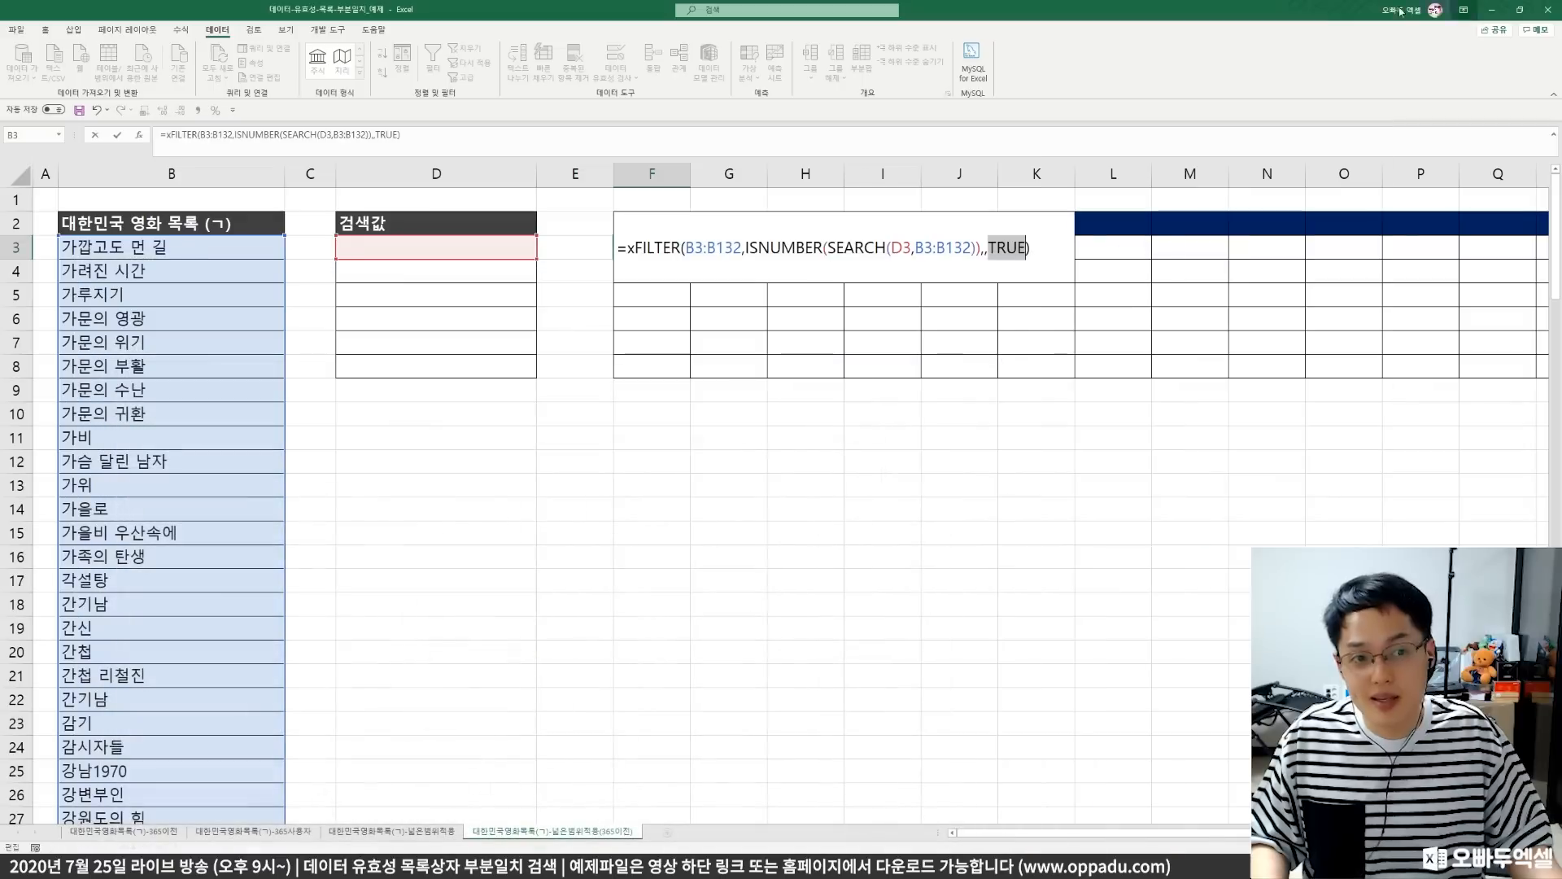
- Remove the empty third argument and TRUE from the F3 xFILTER formula, commit it, and enter the search value 가문 in D3
key("BackSpace")
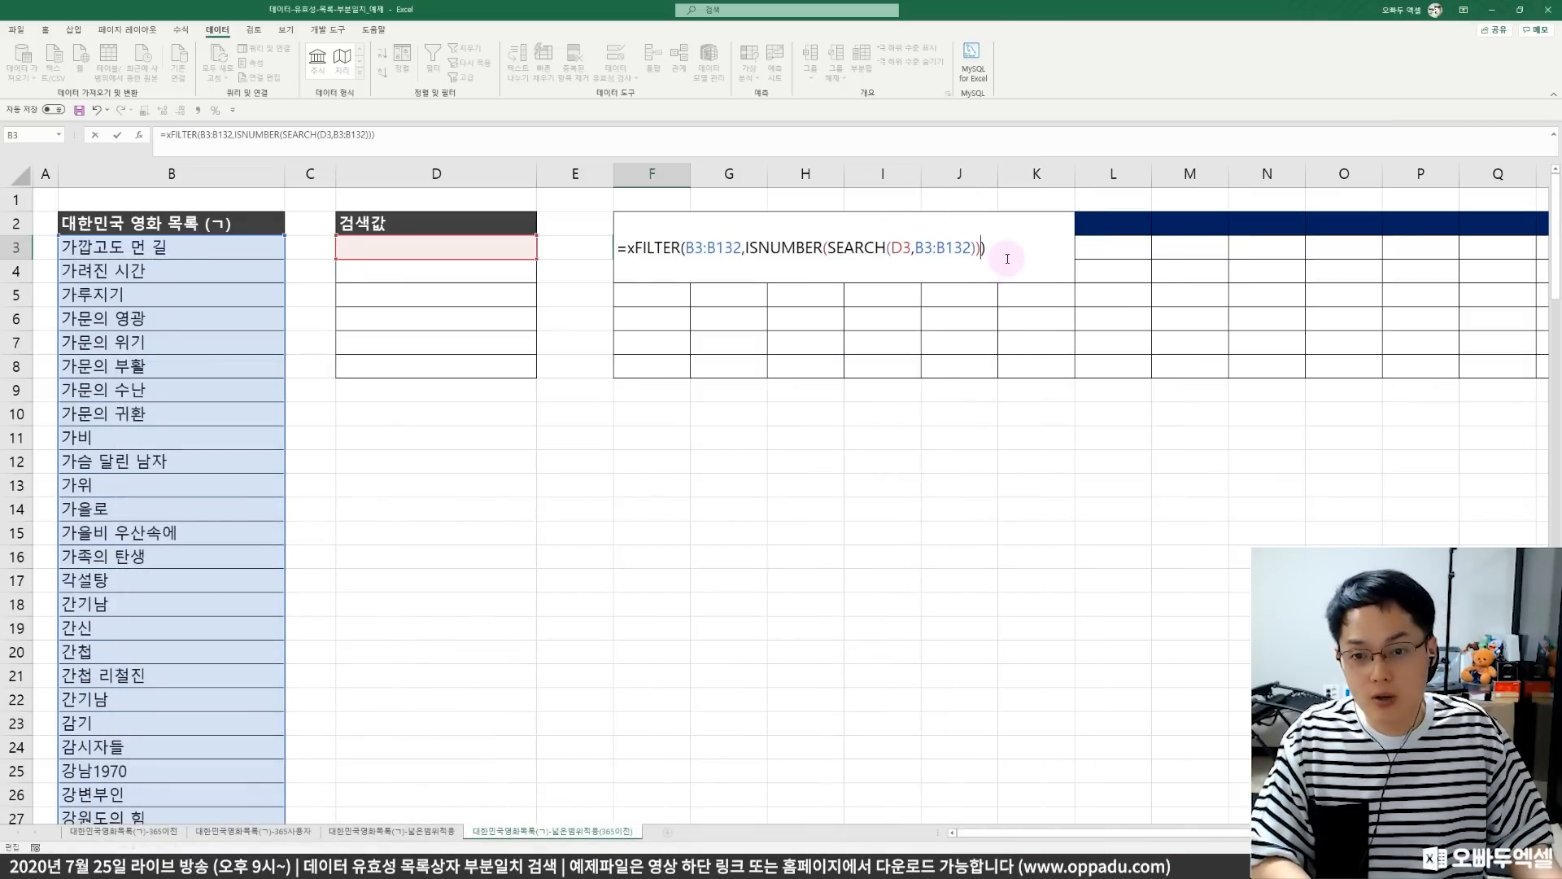
key("Return")
left_click(516, 249)
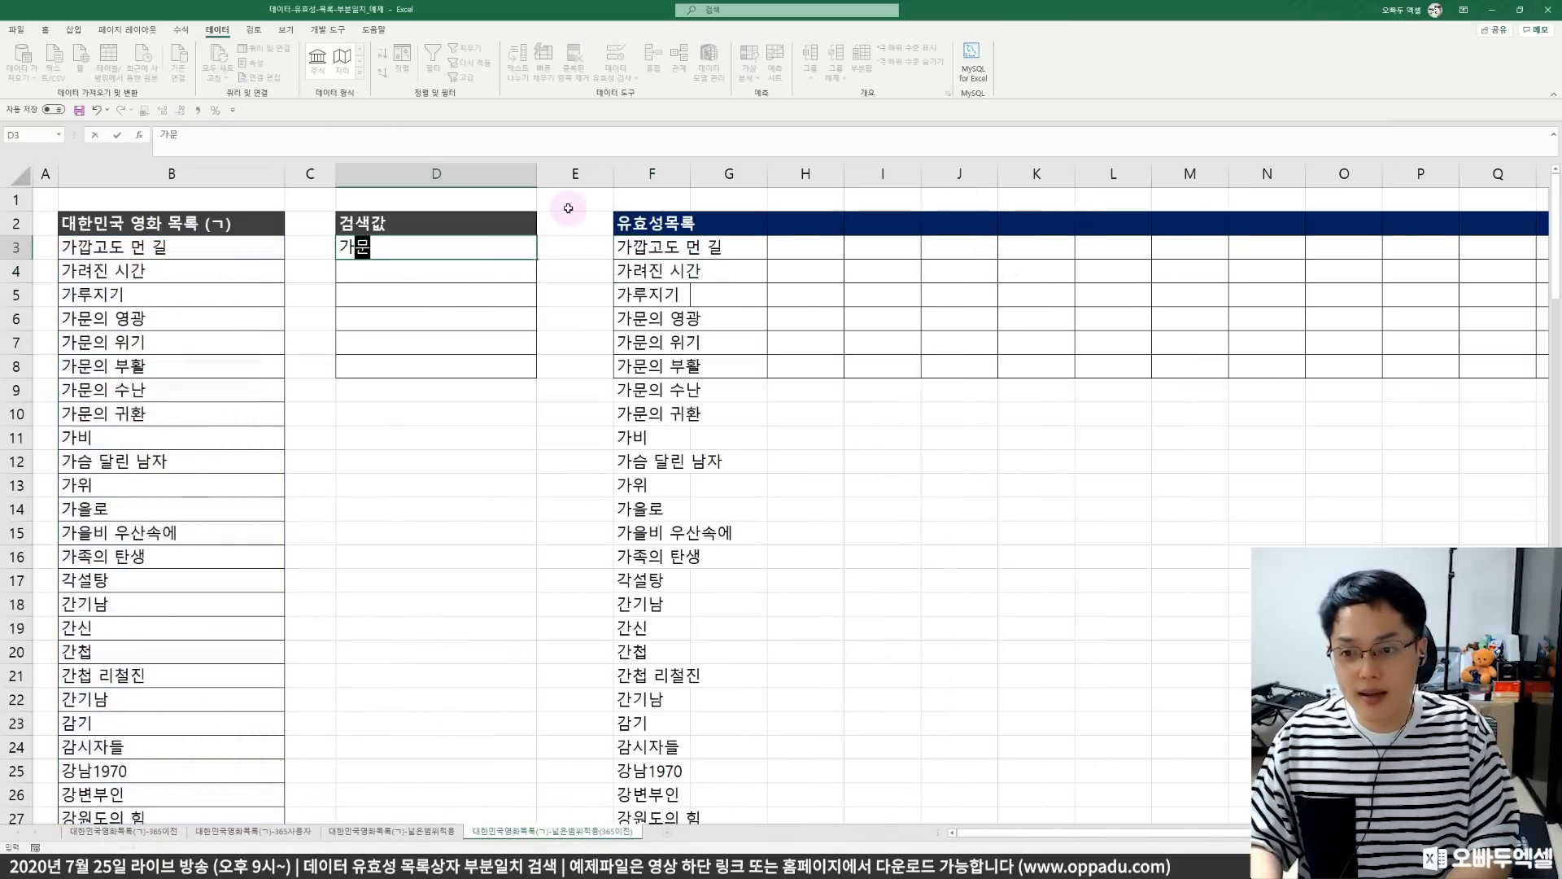
type("가문")
key("Return")
left_click(655, 255)
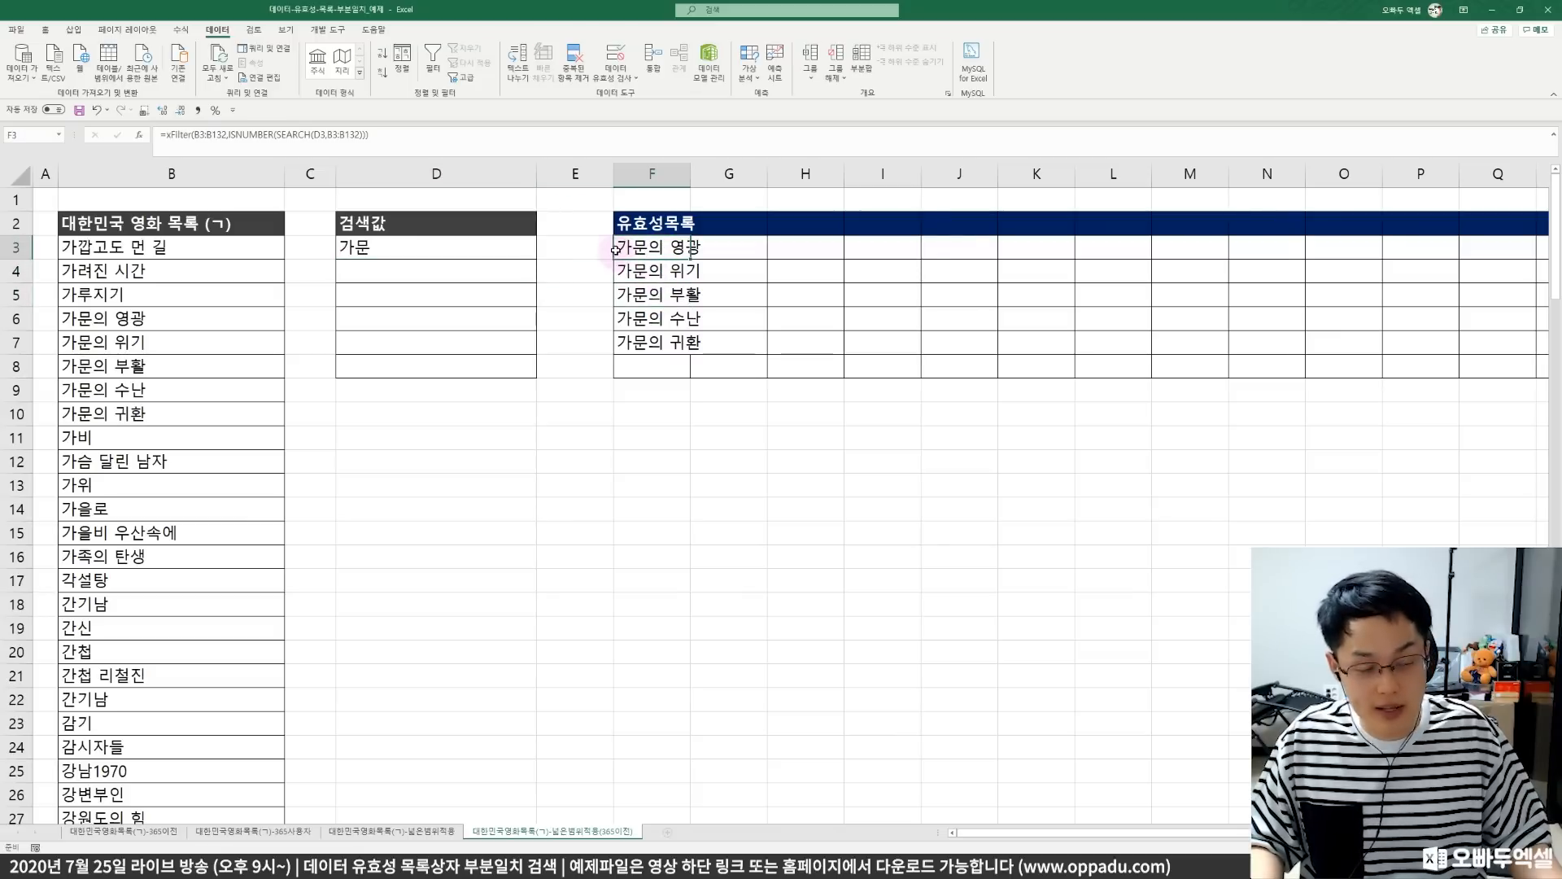
left_click(635, 273)
left_click(649, 247)
- Enter =FILTER(B3:B132,ISNUMBER(SEARCH(D3,B3:B132))) in G3 for comparison with the xFILTER result
left_click(739, 253)
type("=FIL")
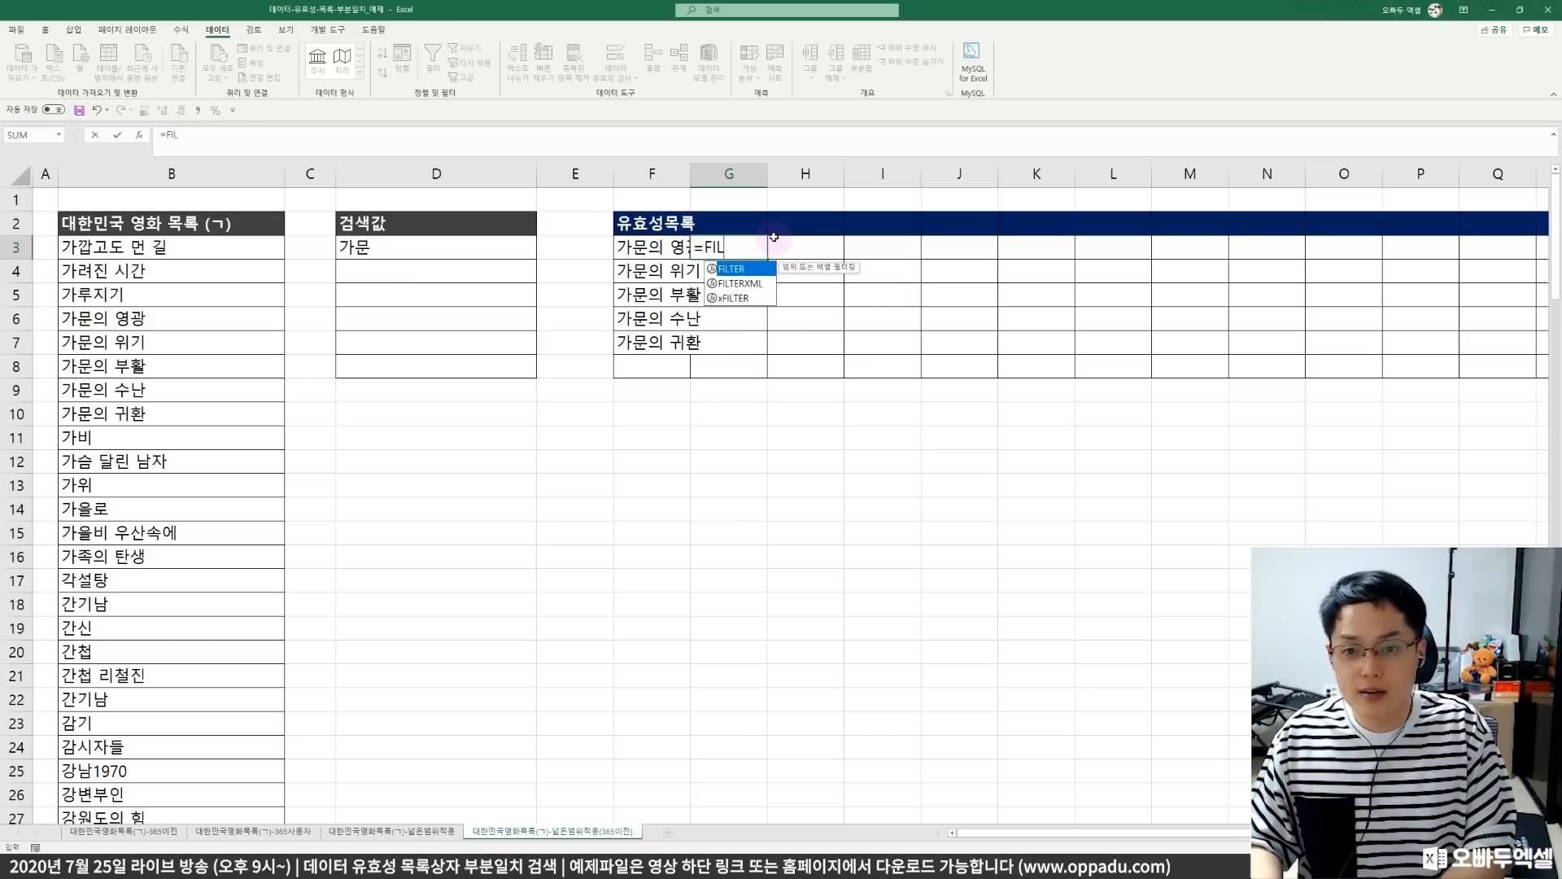
key("Escape")
type("=FILTER(")
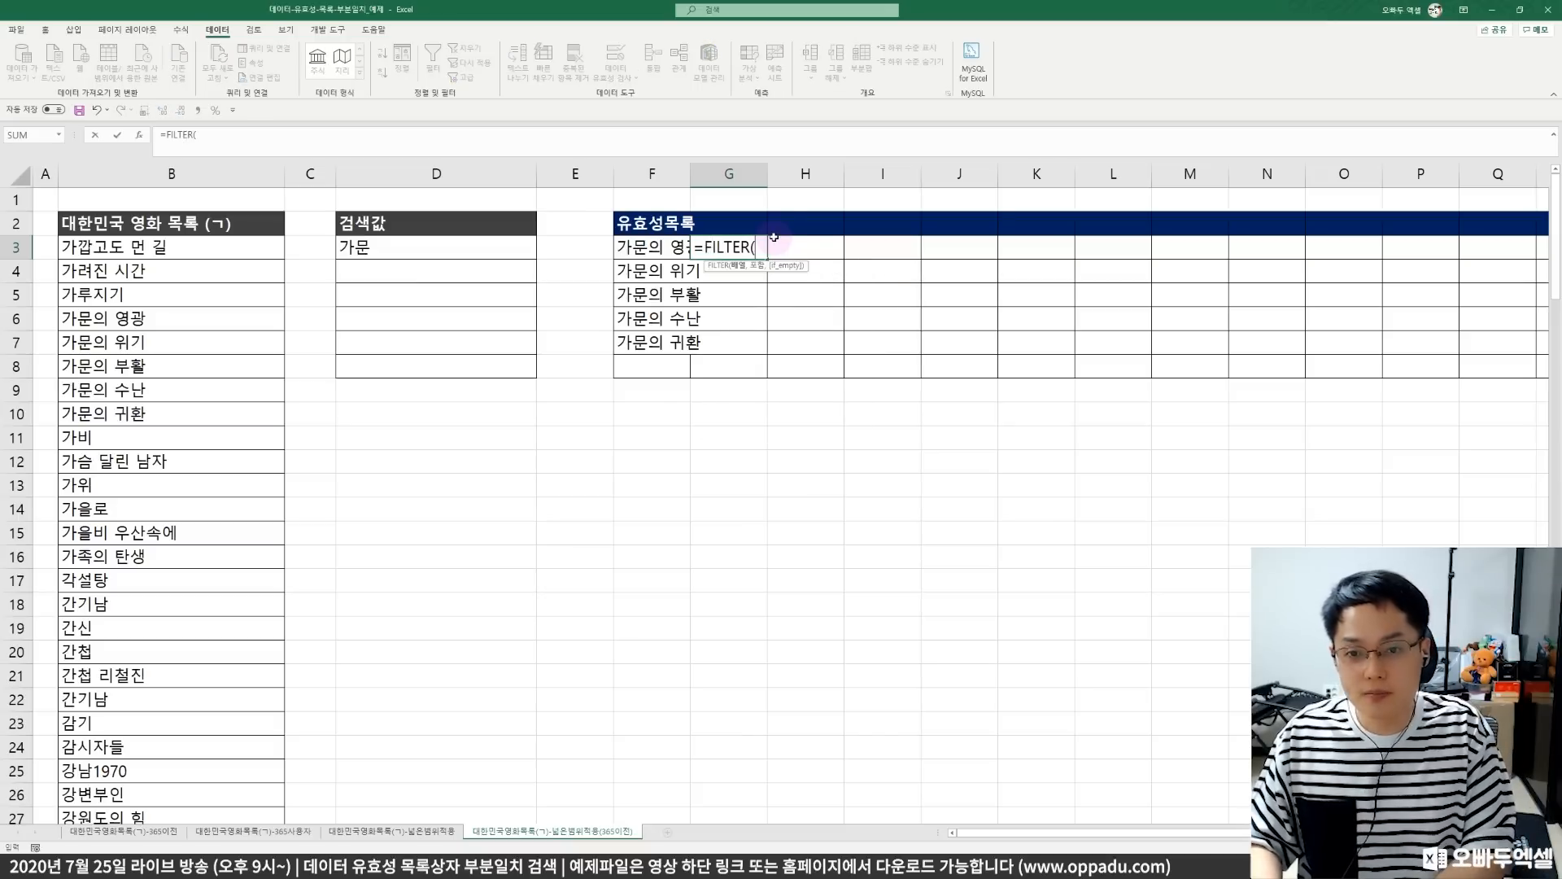
left_click(244, 247)
key("ctrl+shift+Down")
type(",ISNUMBER(SEARCH(D3,B3:B132)))")
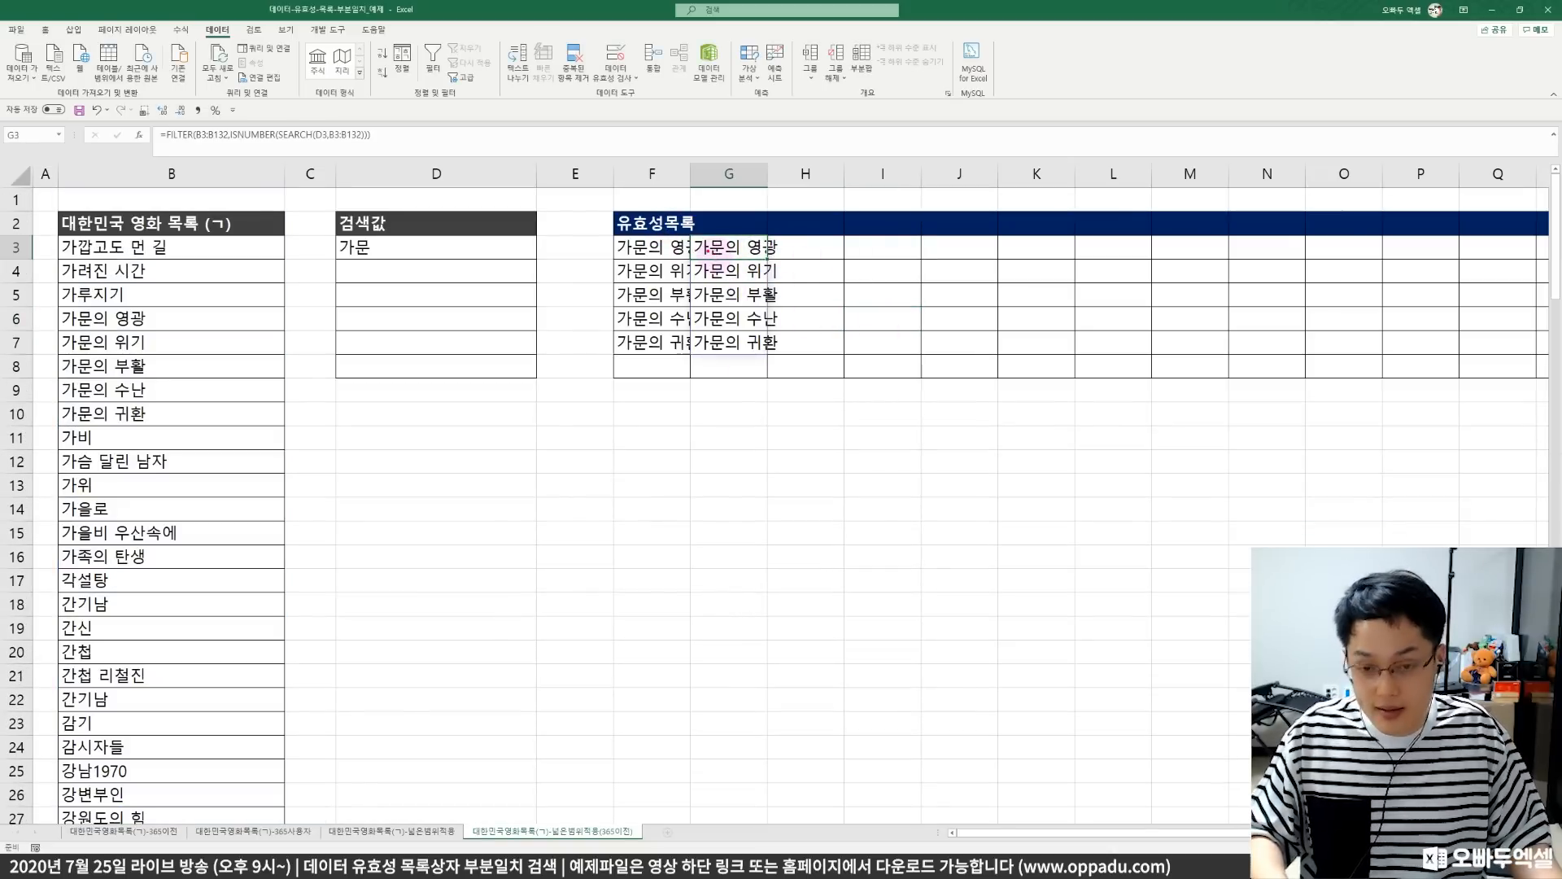
- Compare the FILTER spill range in G3:G7 with the cell contents of the xFILTER output in F3:F6
left_click_drag(686, 234, 773, 356)
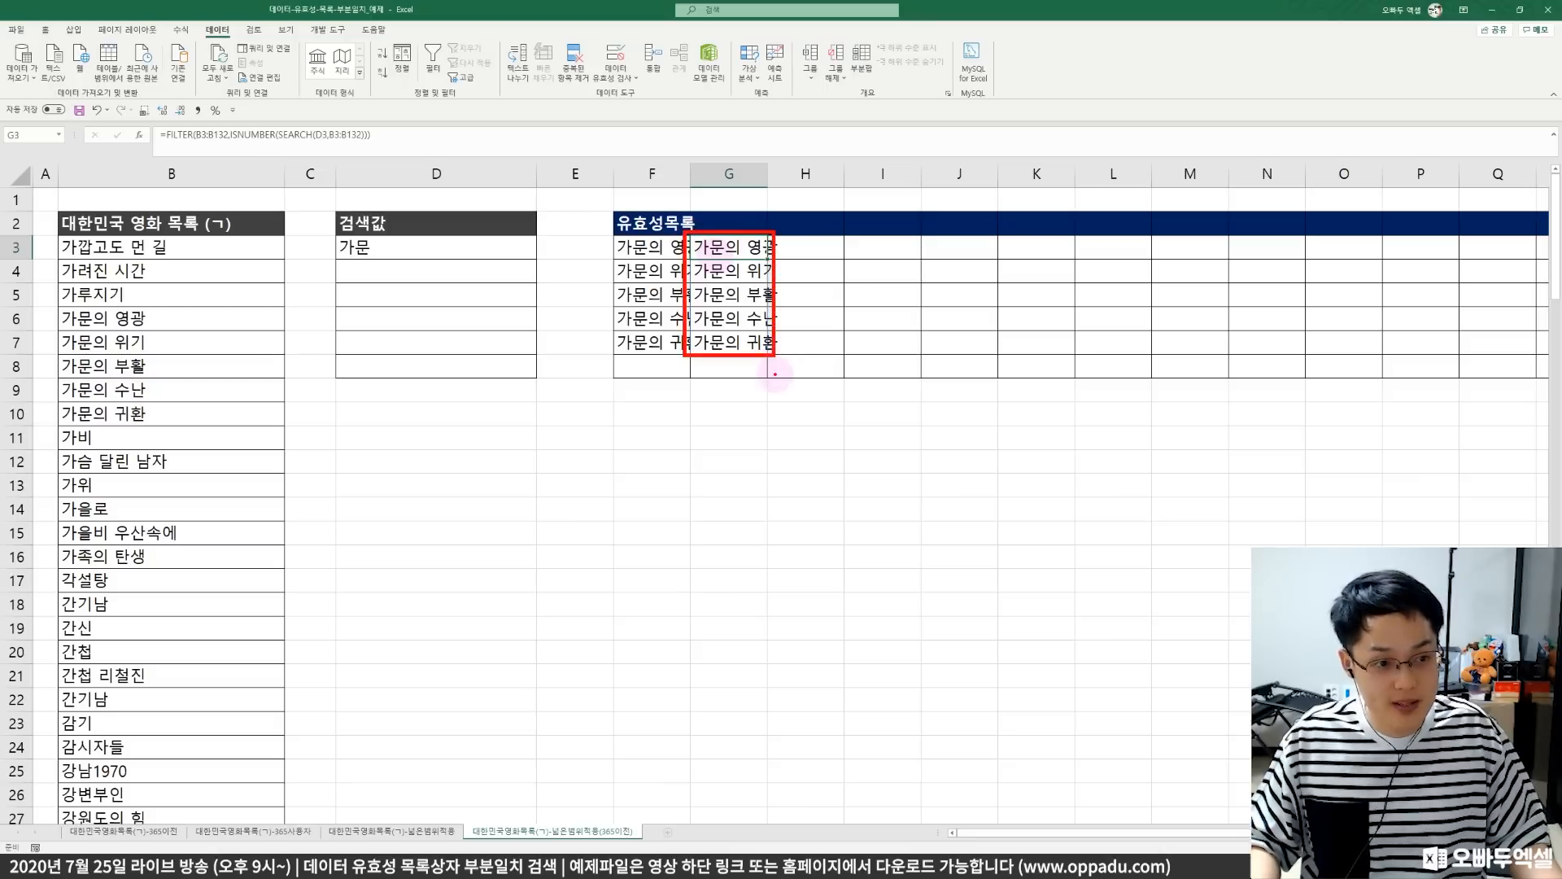
key("Escape")
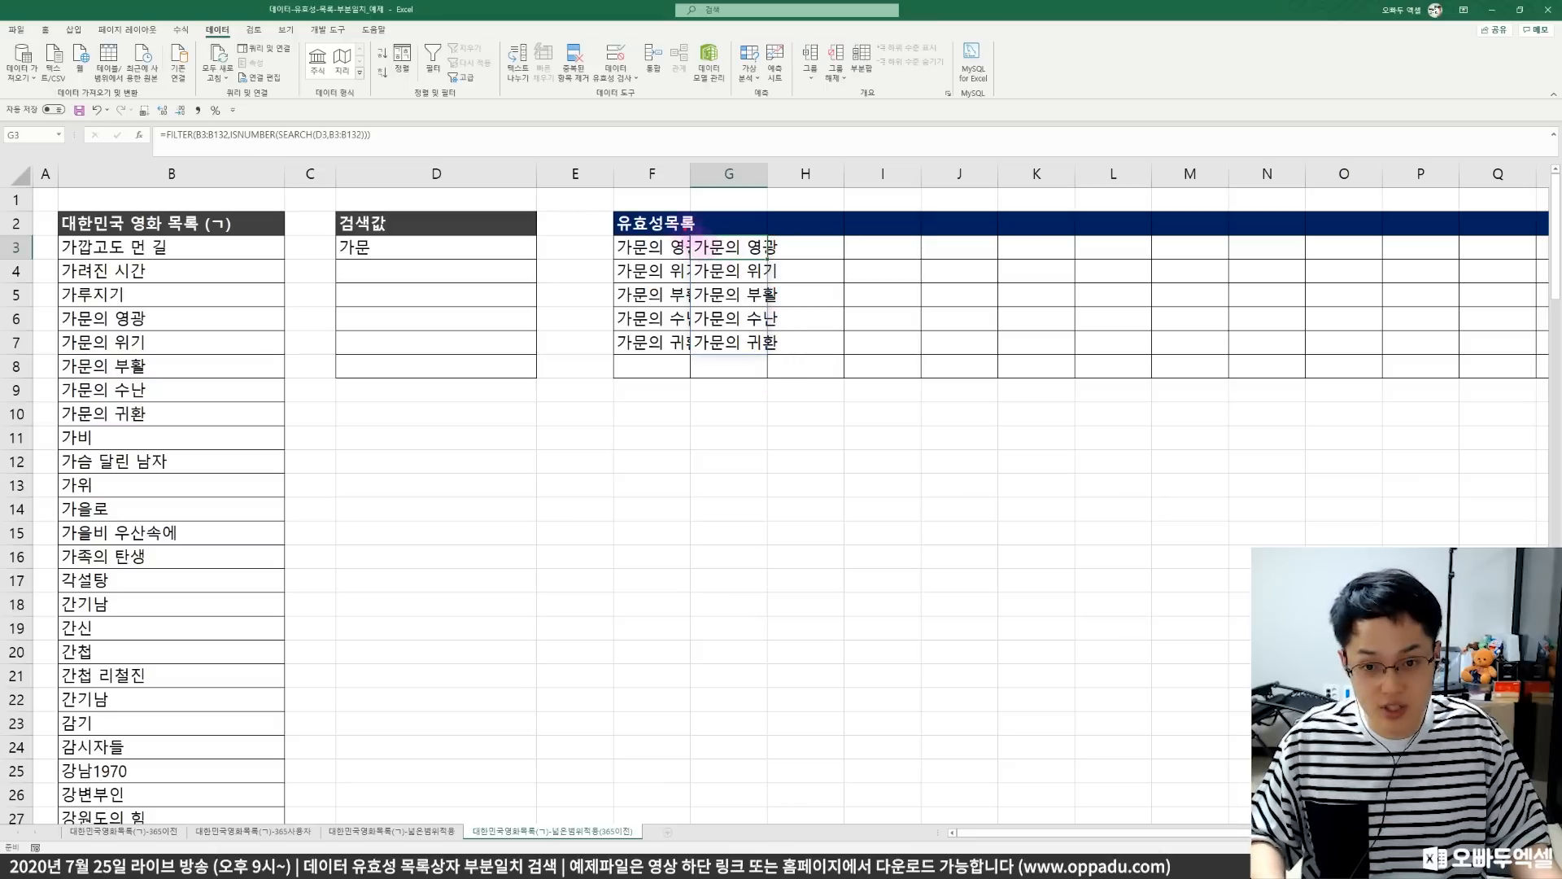
left_click_drag(686, 237, 773, 363)
key("Escape")
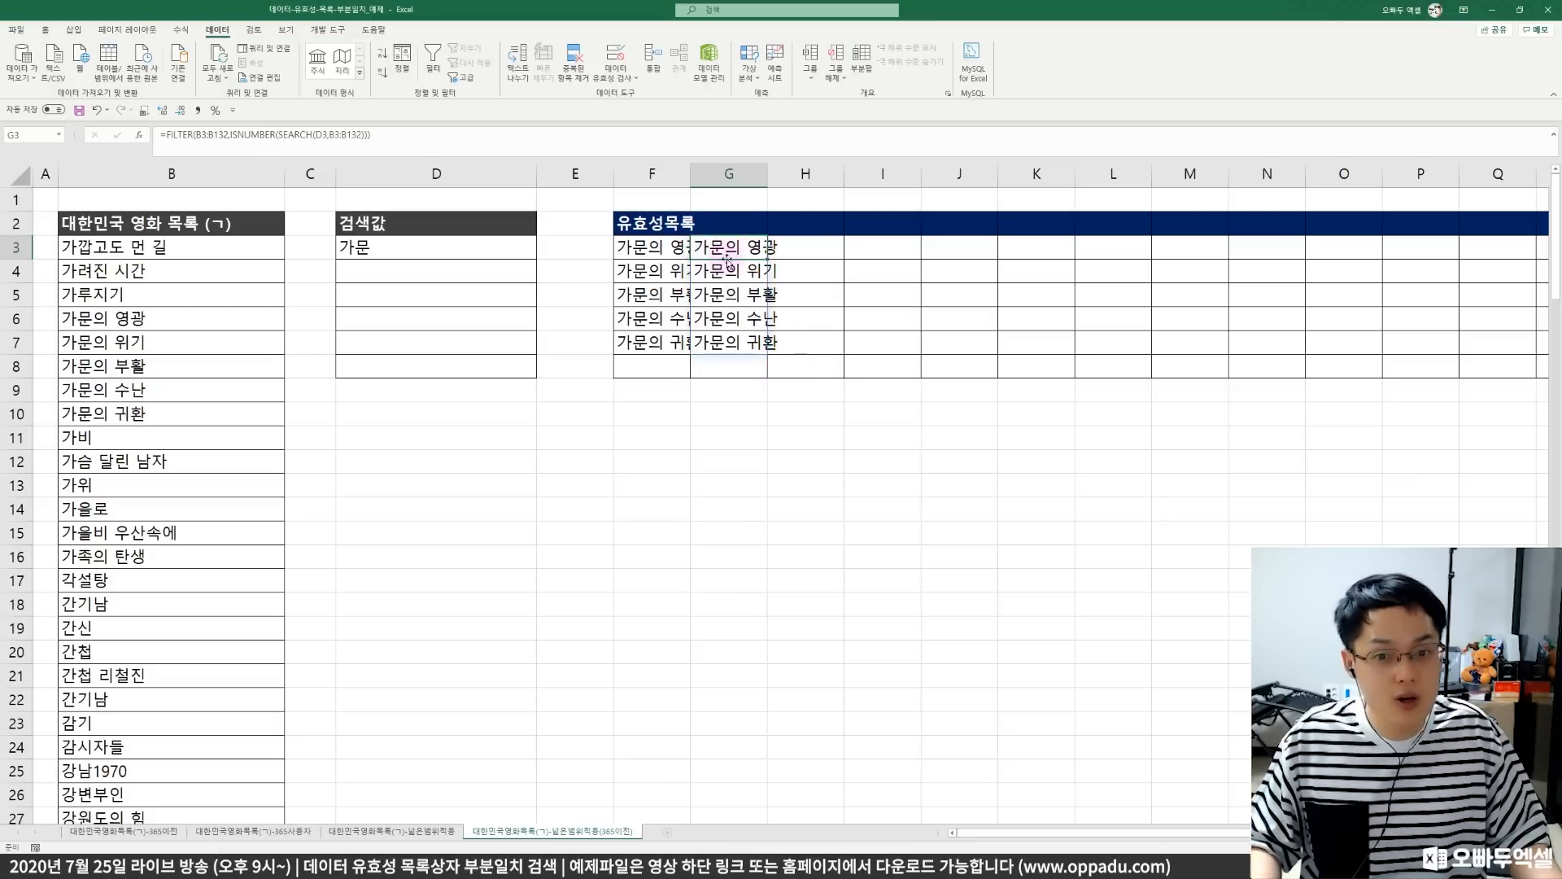
left_click(675, 249)
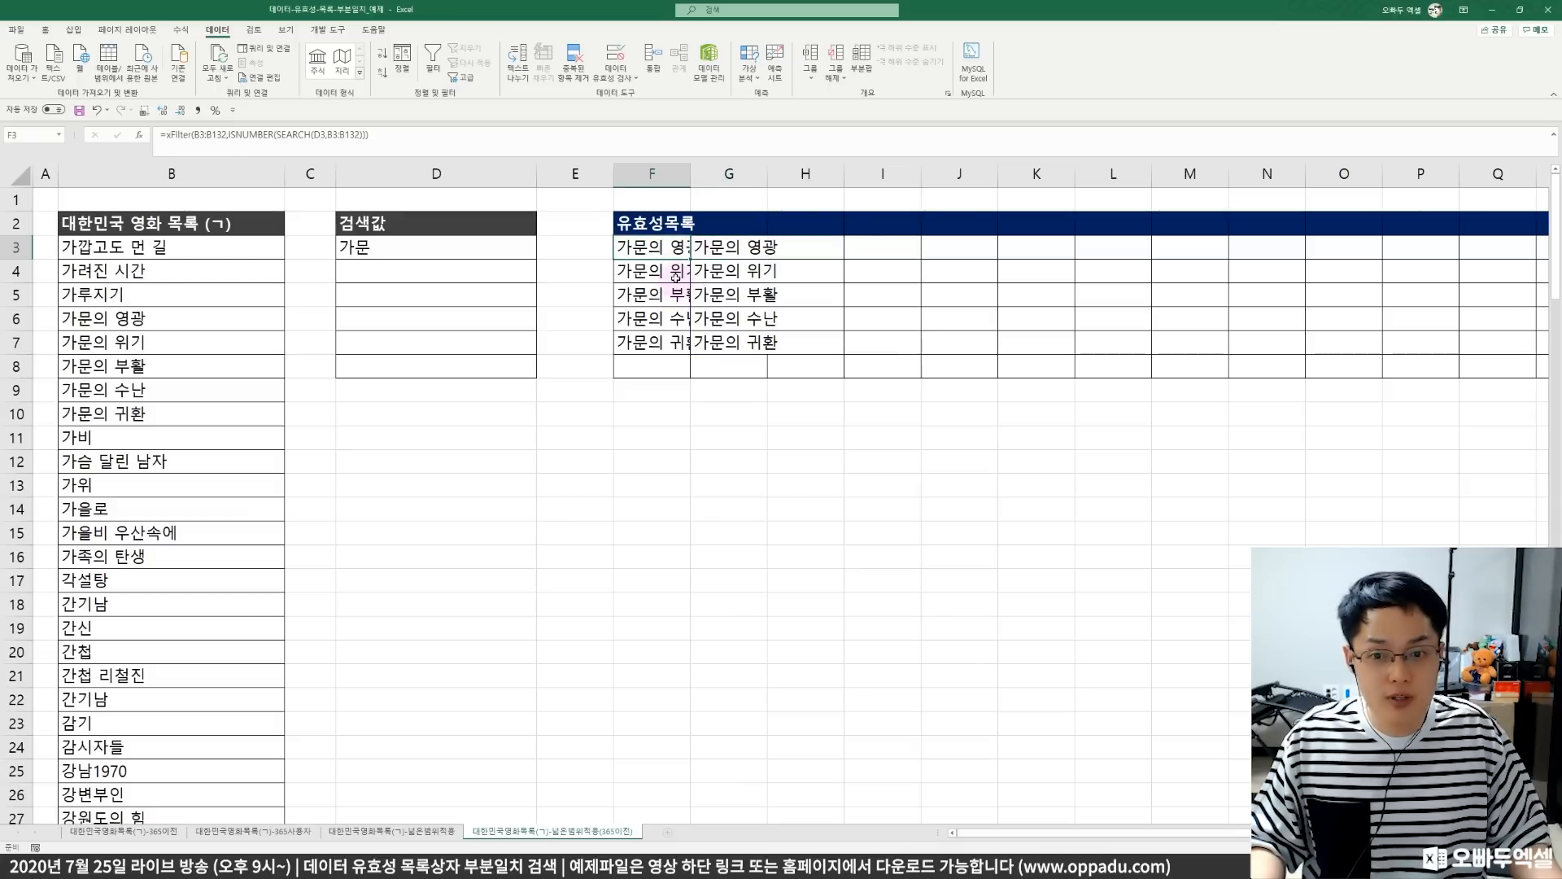
left_click(674, 277)
left_click(674, 296)
left_click(675, 319)
left_click(674, 272)
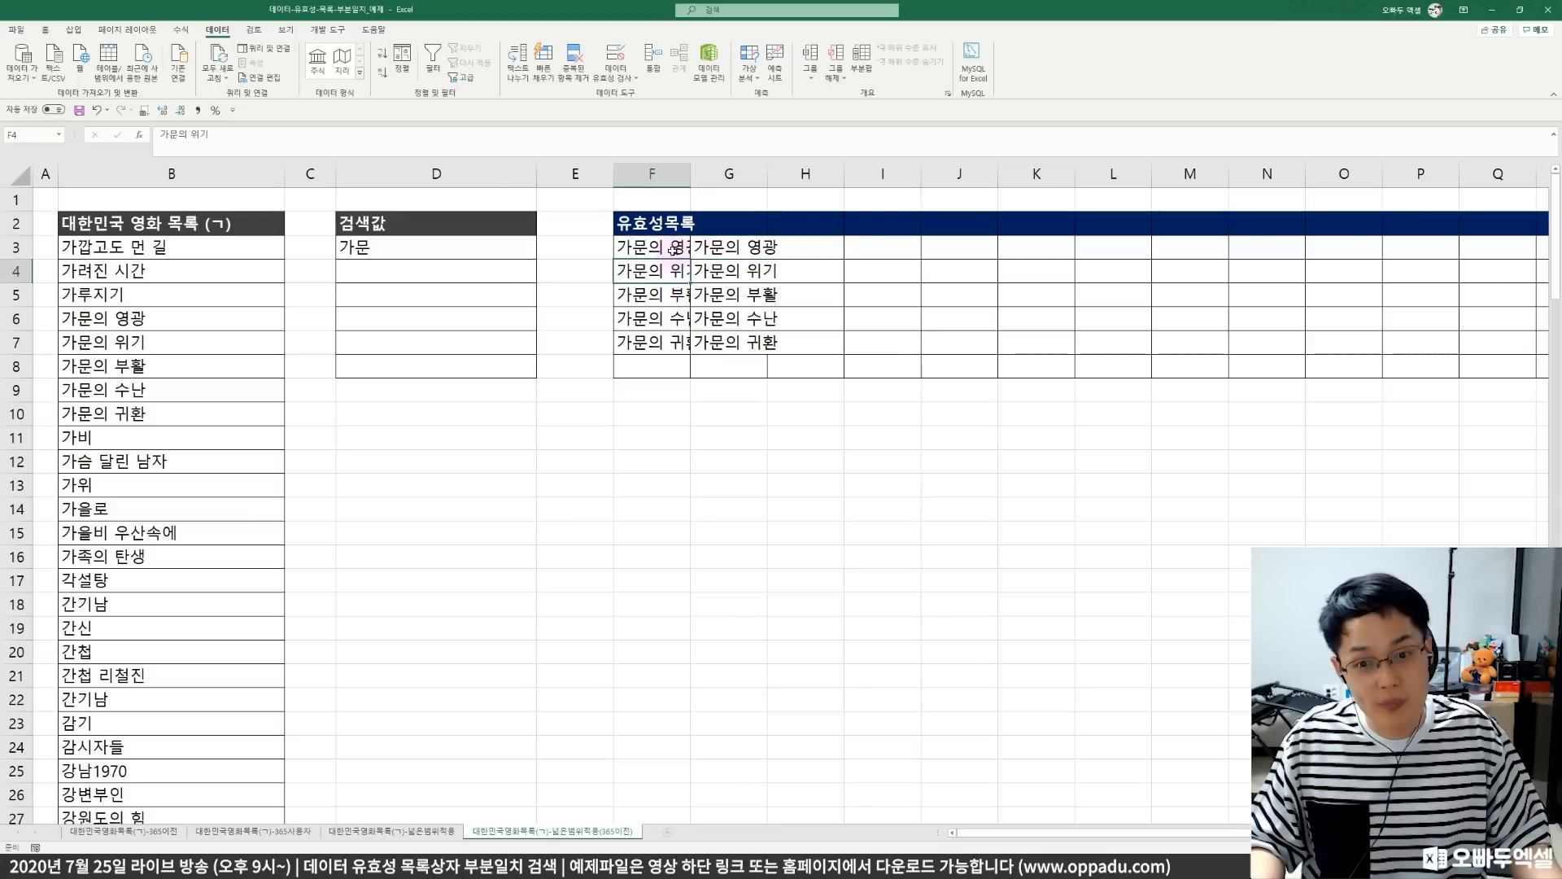
left_click(669, 247)
left_click(481, 144)
key("Escape")
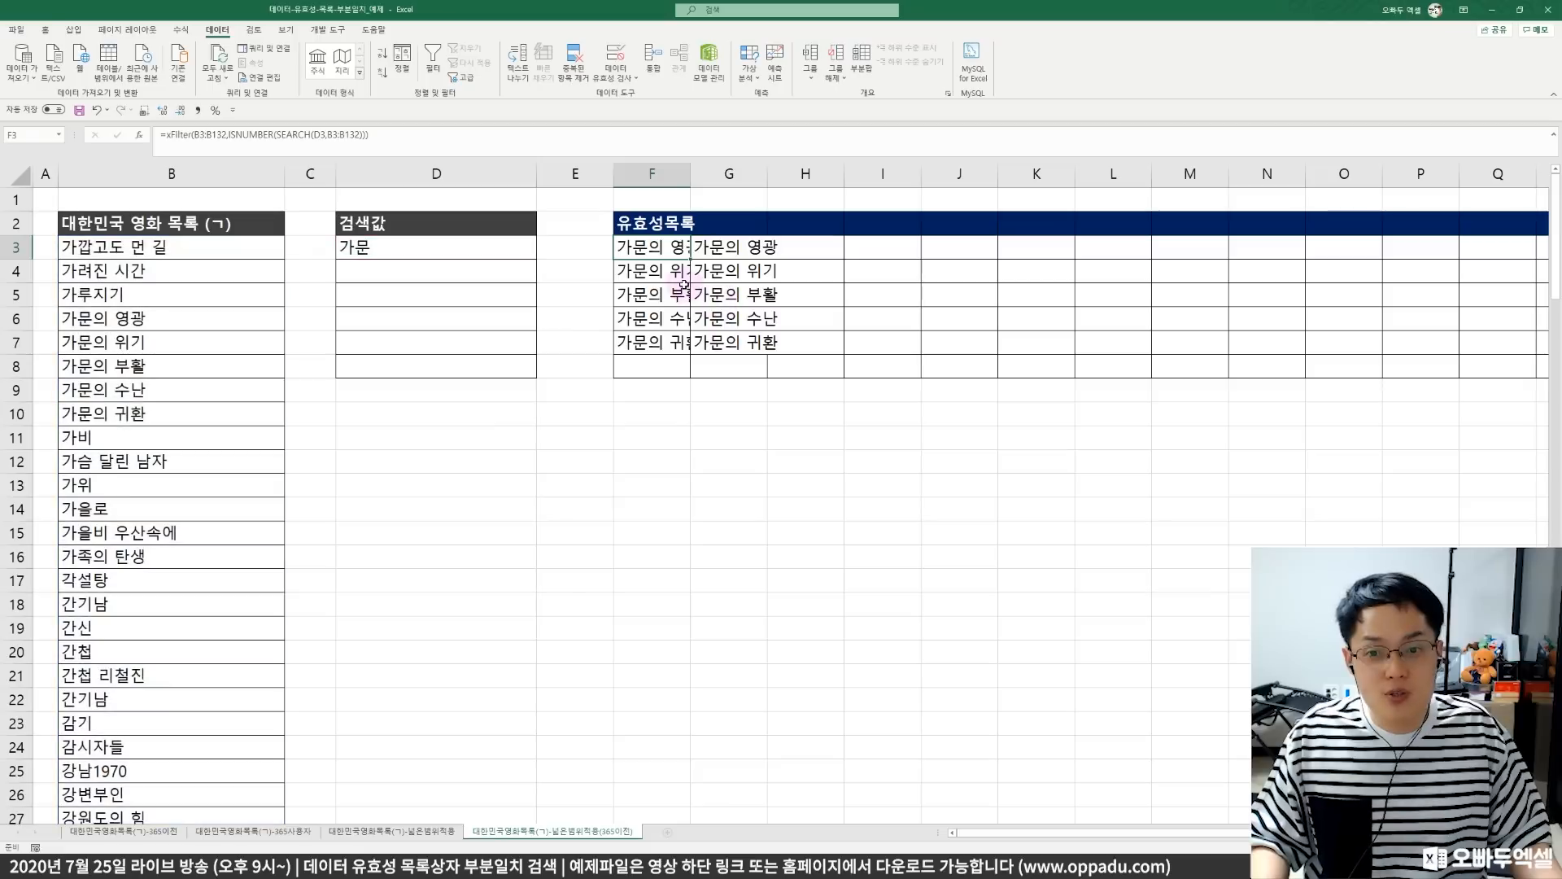
- Clear the xFILTER output values in F4:F7, keeping the formula in F3
left_click_drag(668, 274, 667, 337)
left_click_drag(672, 262, 670, 339)
key("Delete")
left_click(663, 242)
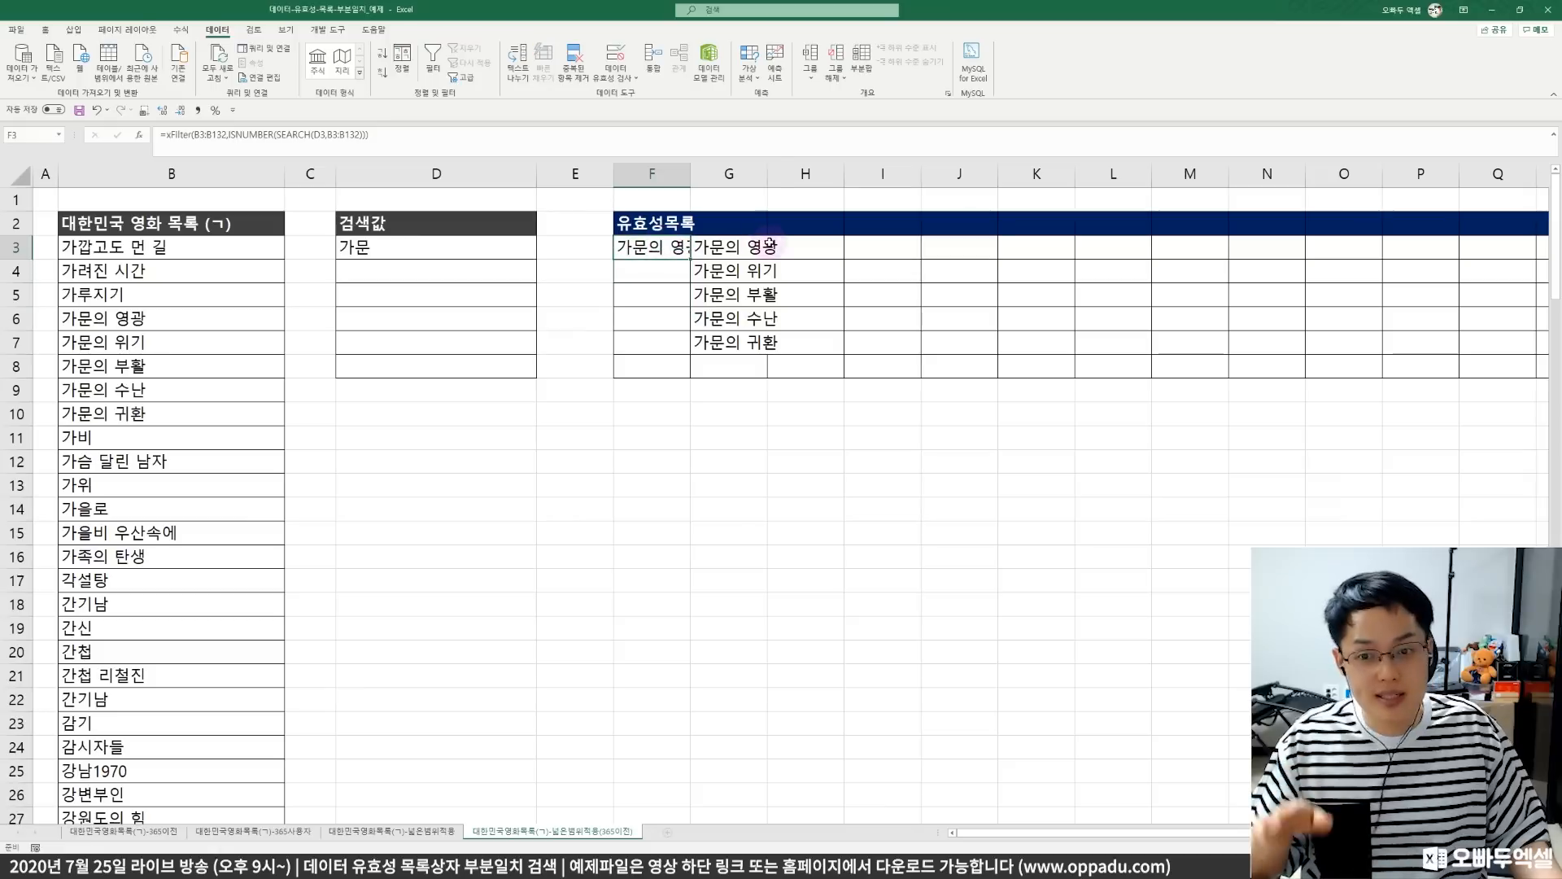
- Delete the comparison FILTER formula in G3 and reselect F3
left_click(750, 247)
left_click_drag(740, 248, 738, 341)
left_click(739, 248)
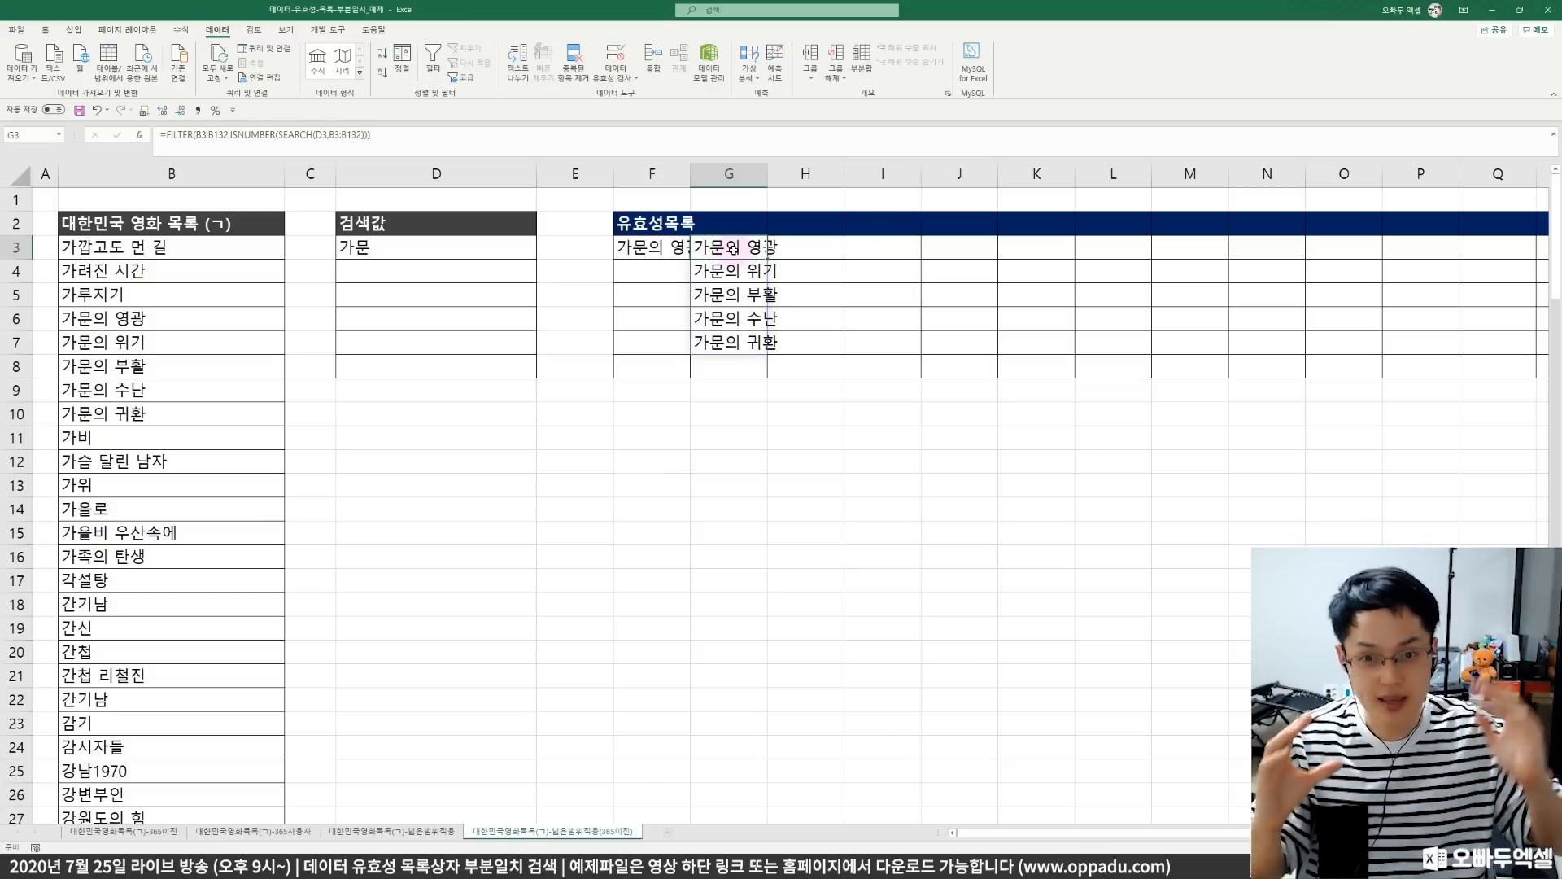
key("Delete")
key("Left")
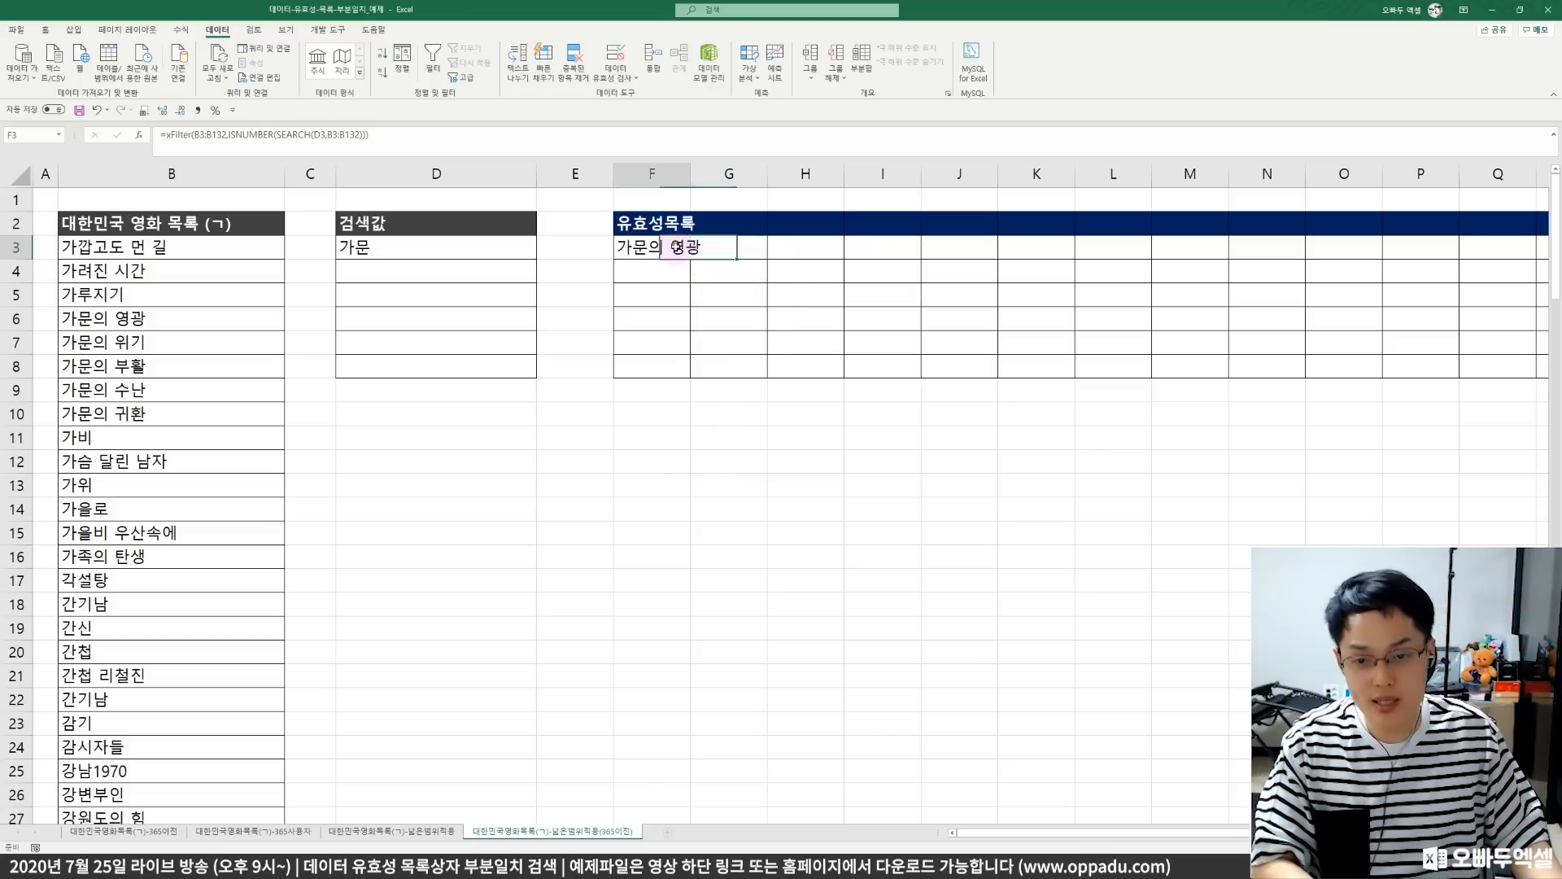
- Extend the F3 xFILTER formula with an empty third argument and TRUE, and make both B3:B132 ranges absolute as $B$3:$B$132
left_click(461, 138)
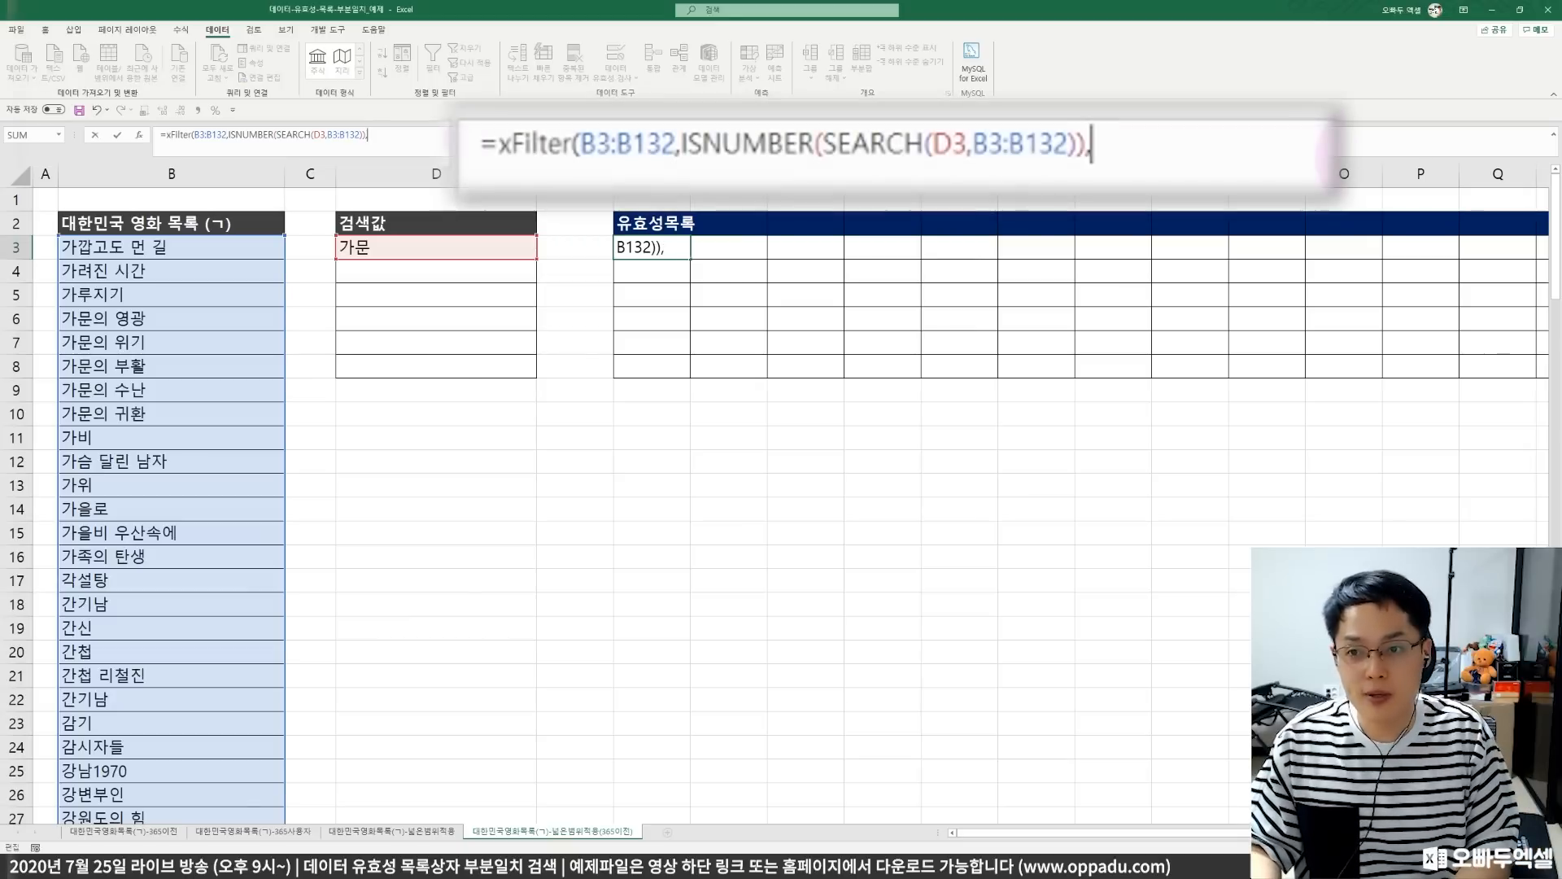
type(",TRUE)")
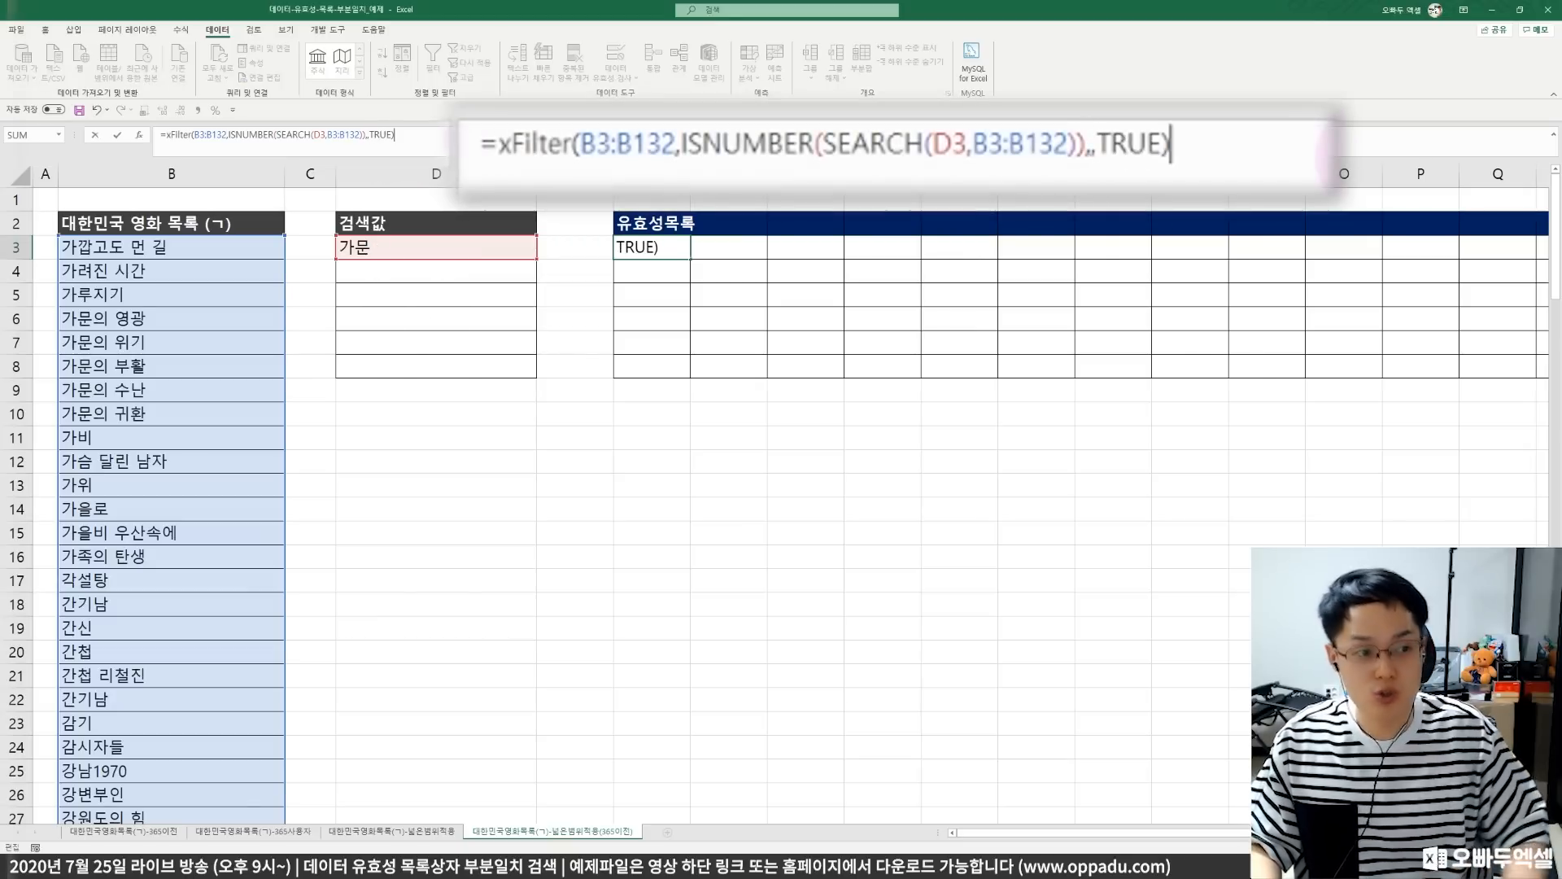
left_click(225, 137)
key("F4")
left_click(197, 136)
key("F4")
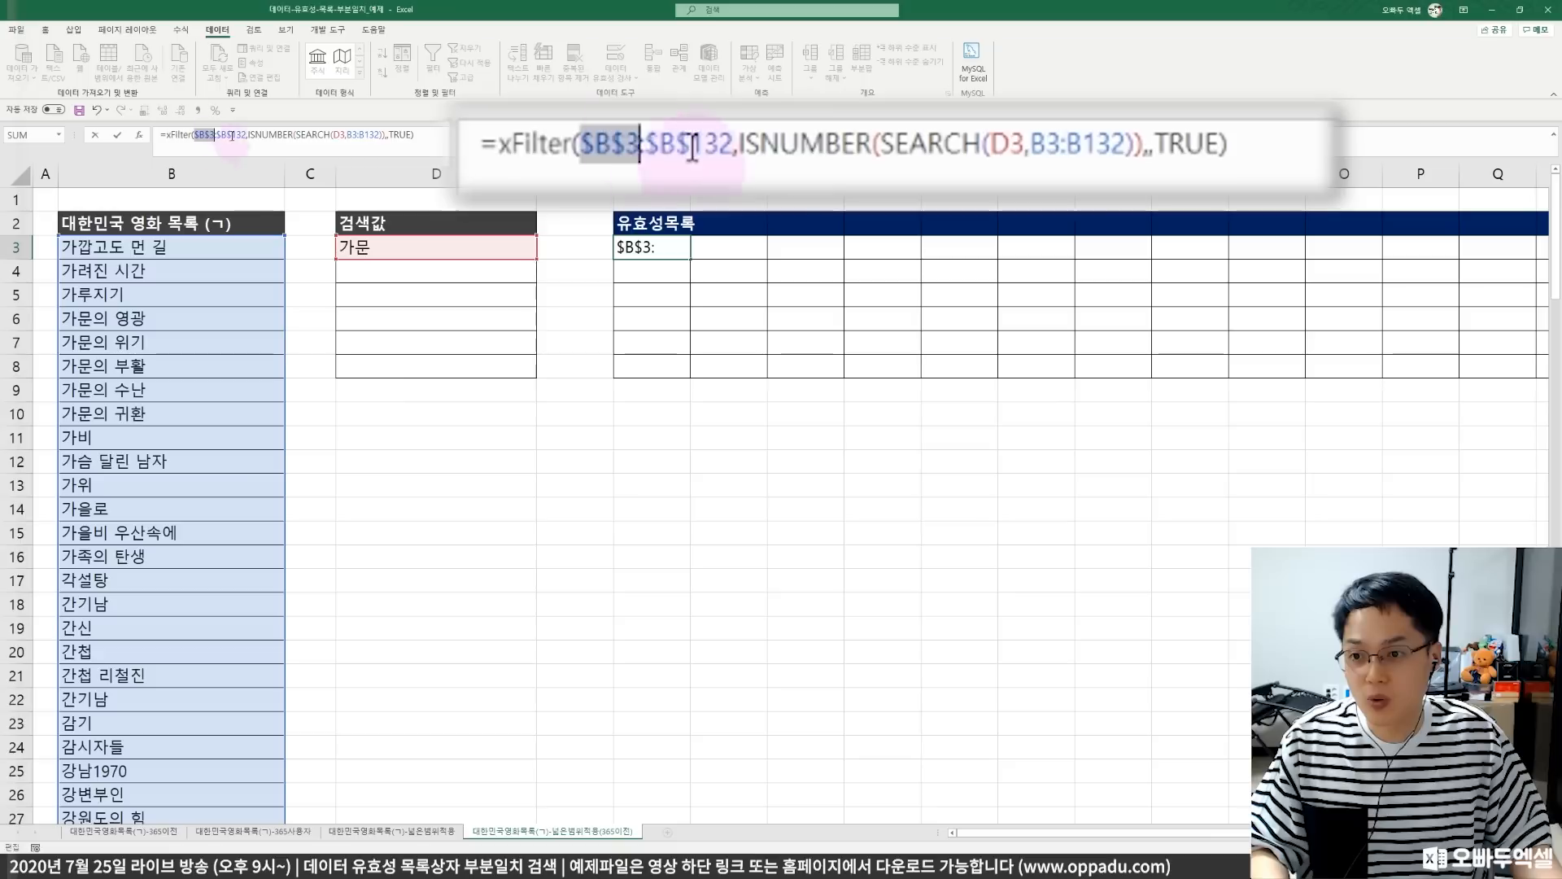
left_click(364, 136)
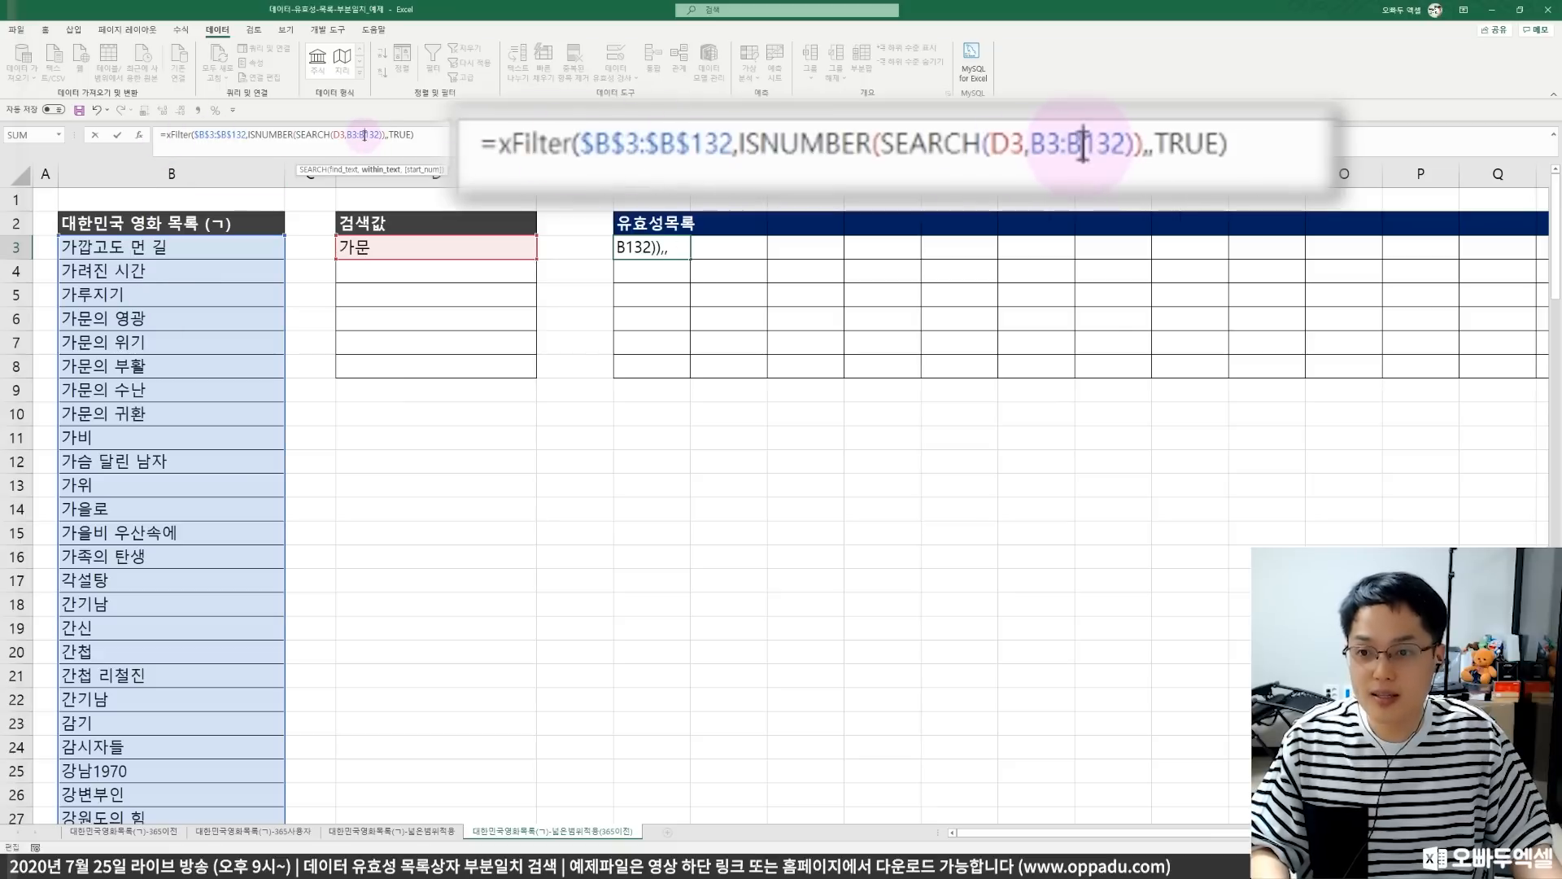
key("F4")
left_click(352, 135)
key("F4")
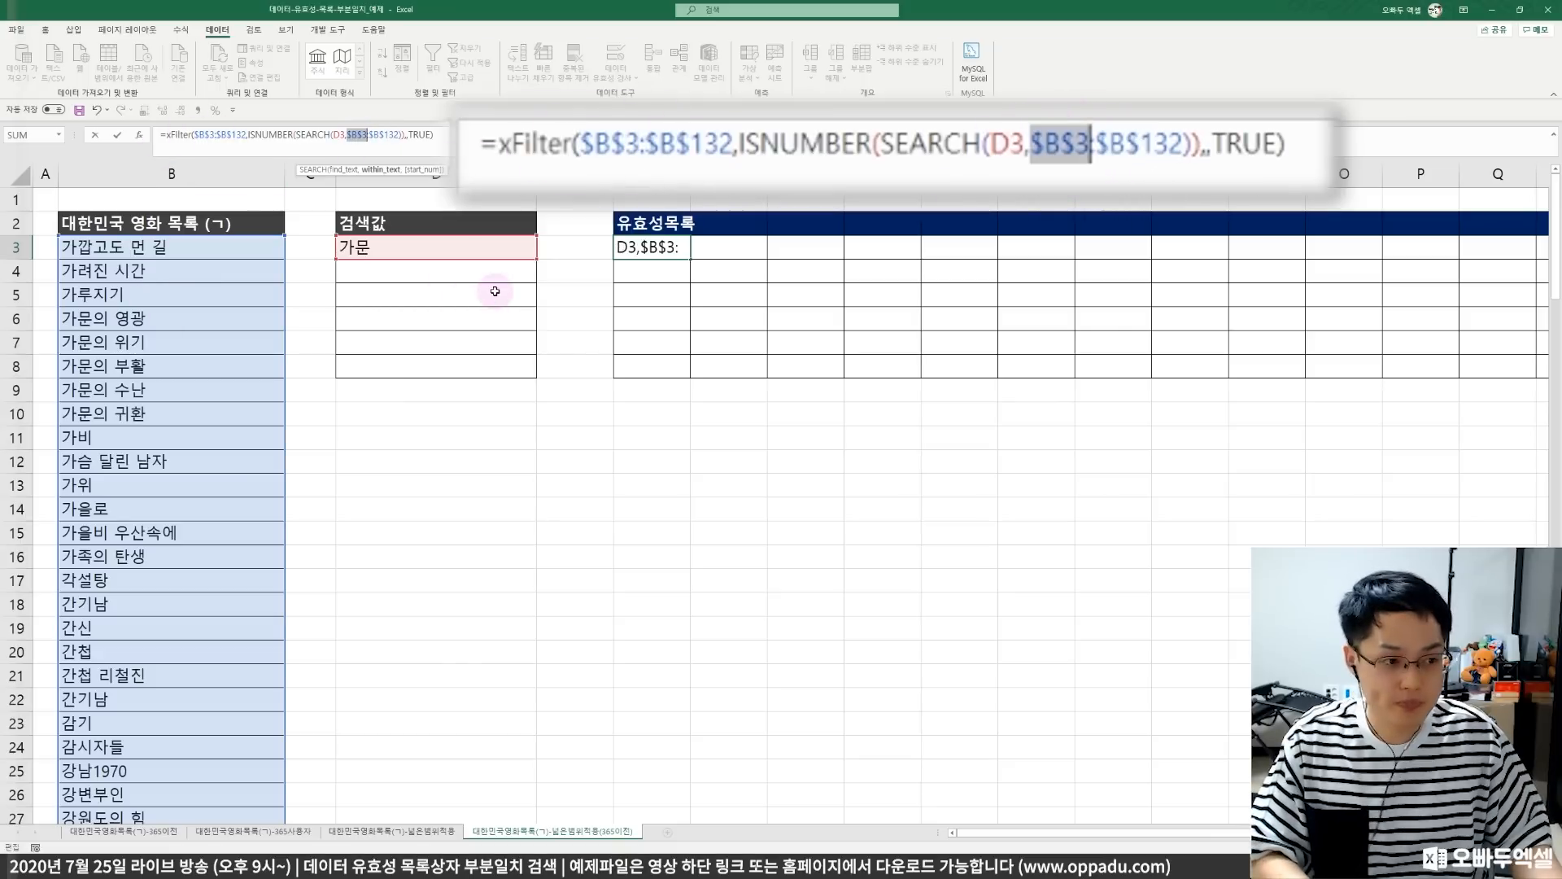
- Change the search reference in the F3 xFILTER formula to $D3, locking only its column, and reselect F3
left_click(340, 136)
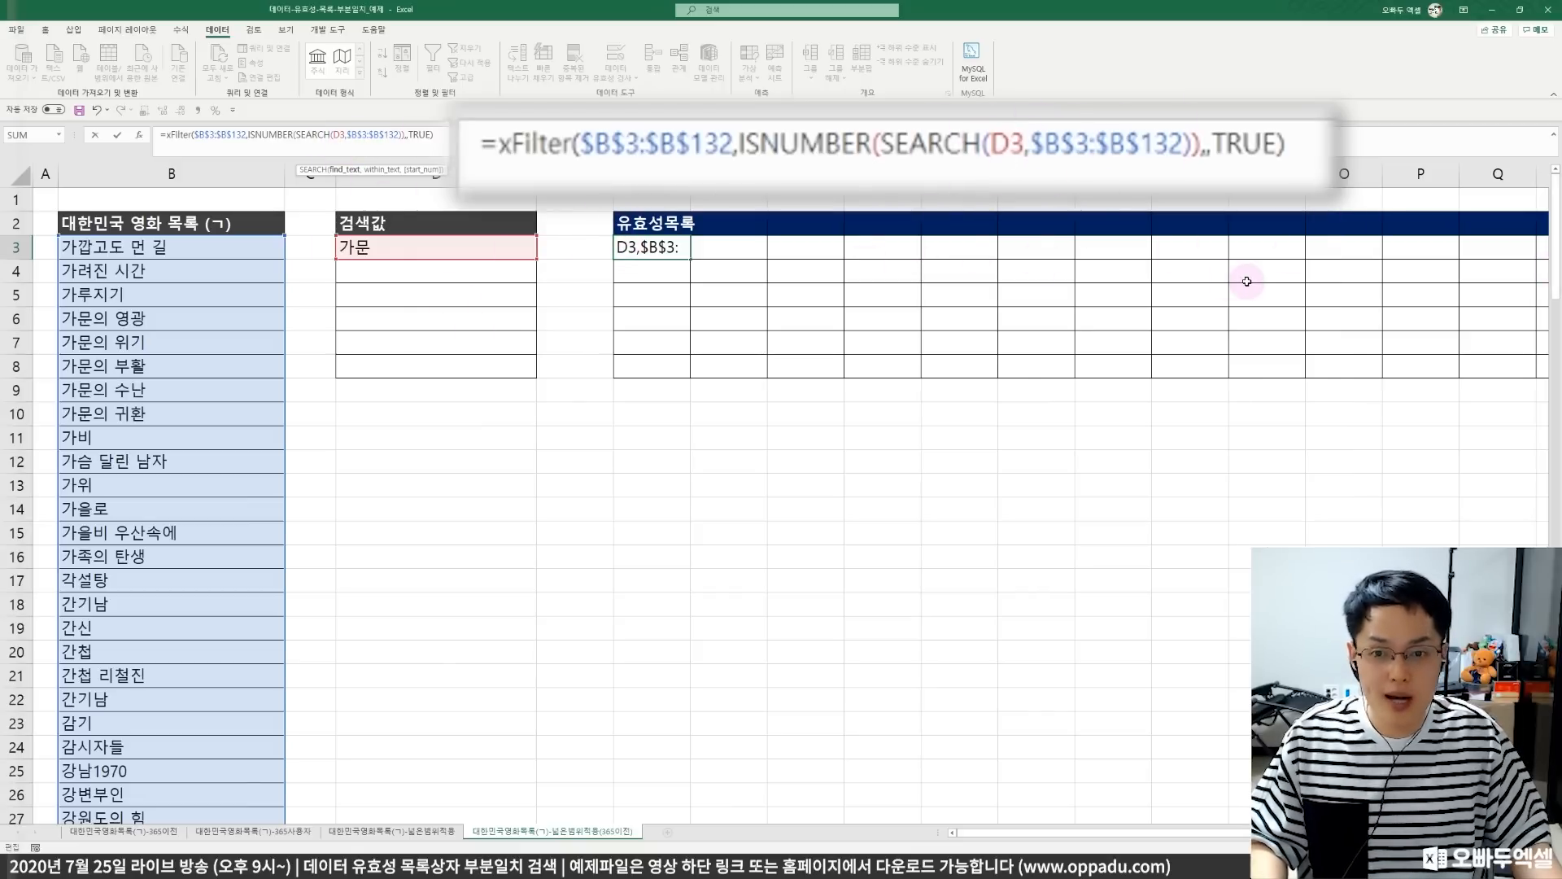
key("F4")
key("F4")
key("F4")
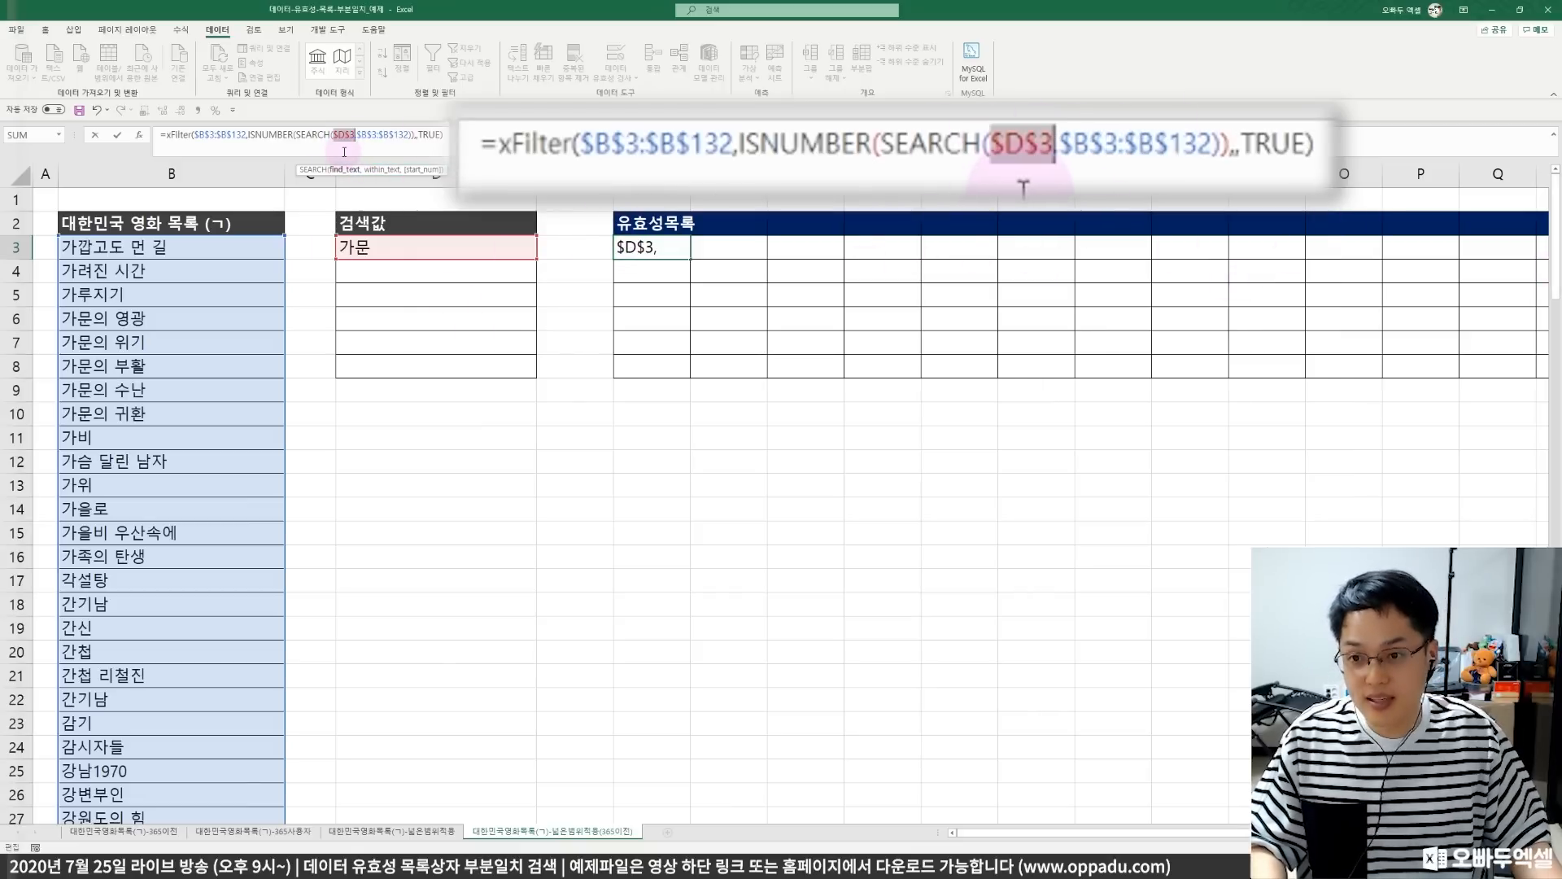
left_click(348, 134)
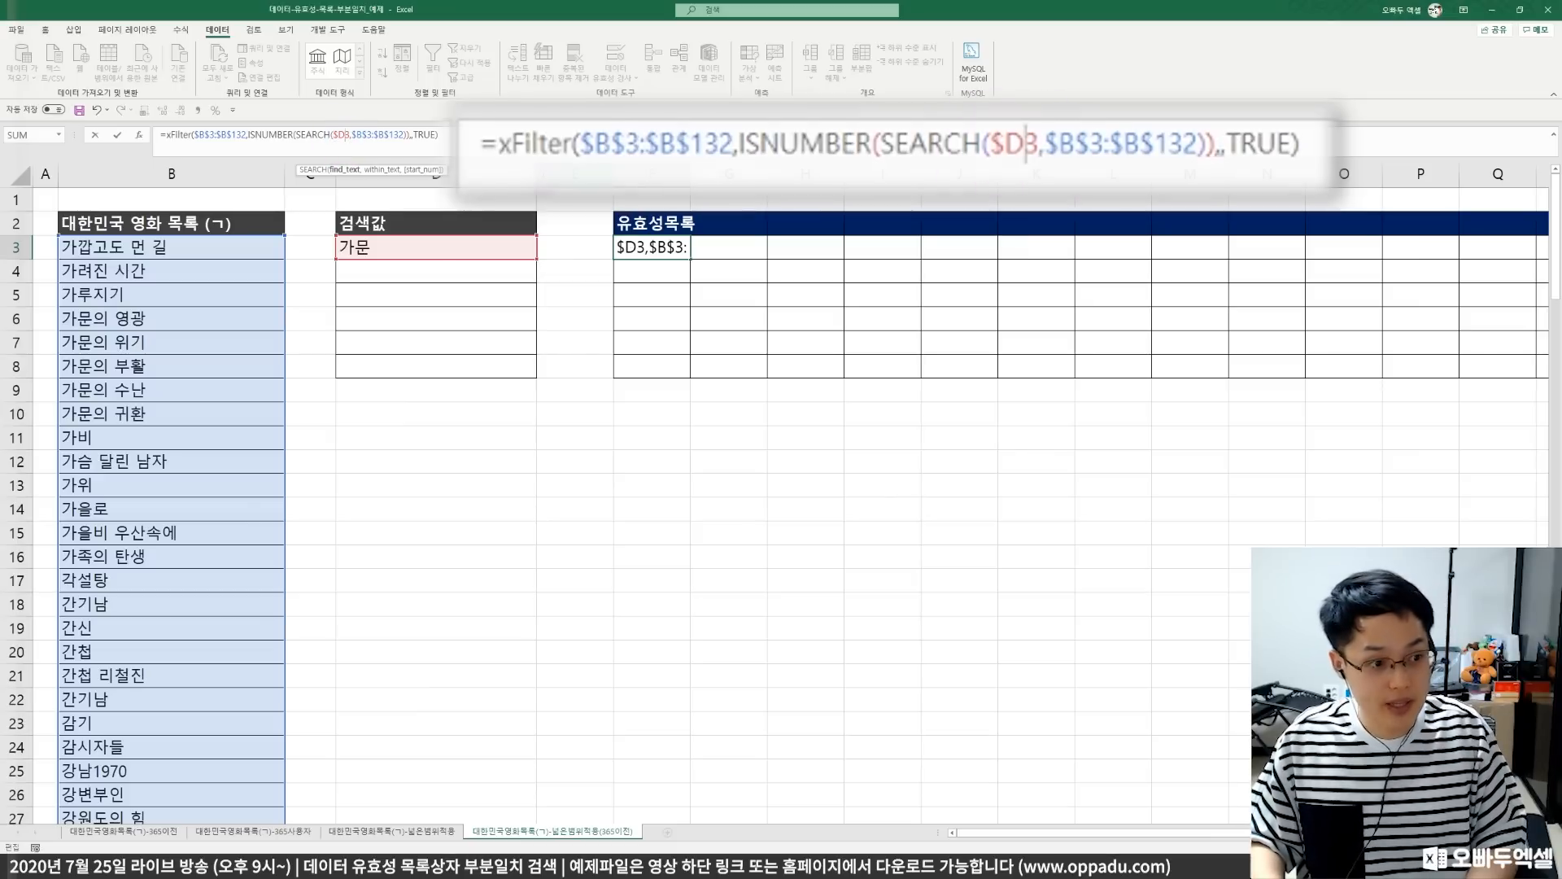
key("Return")
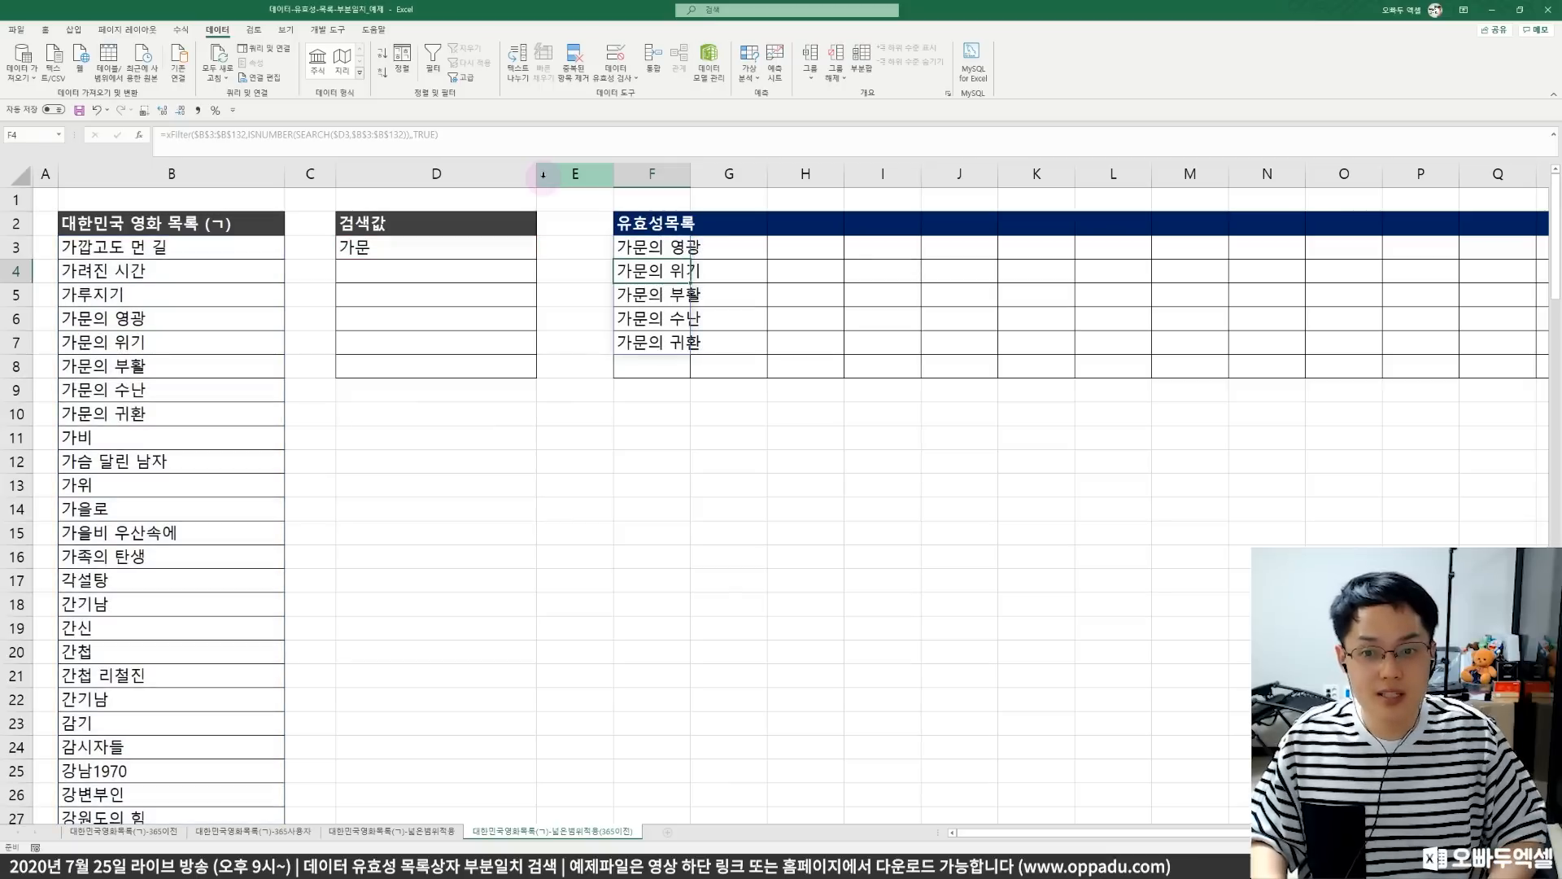
key("Up")
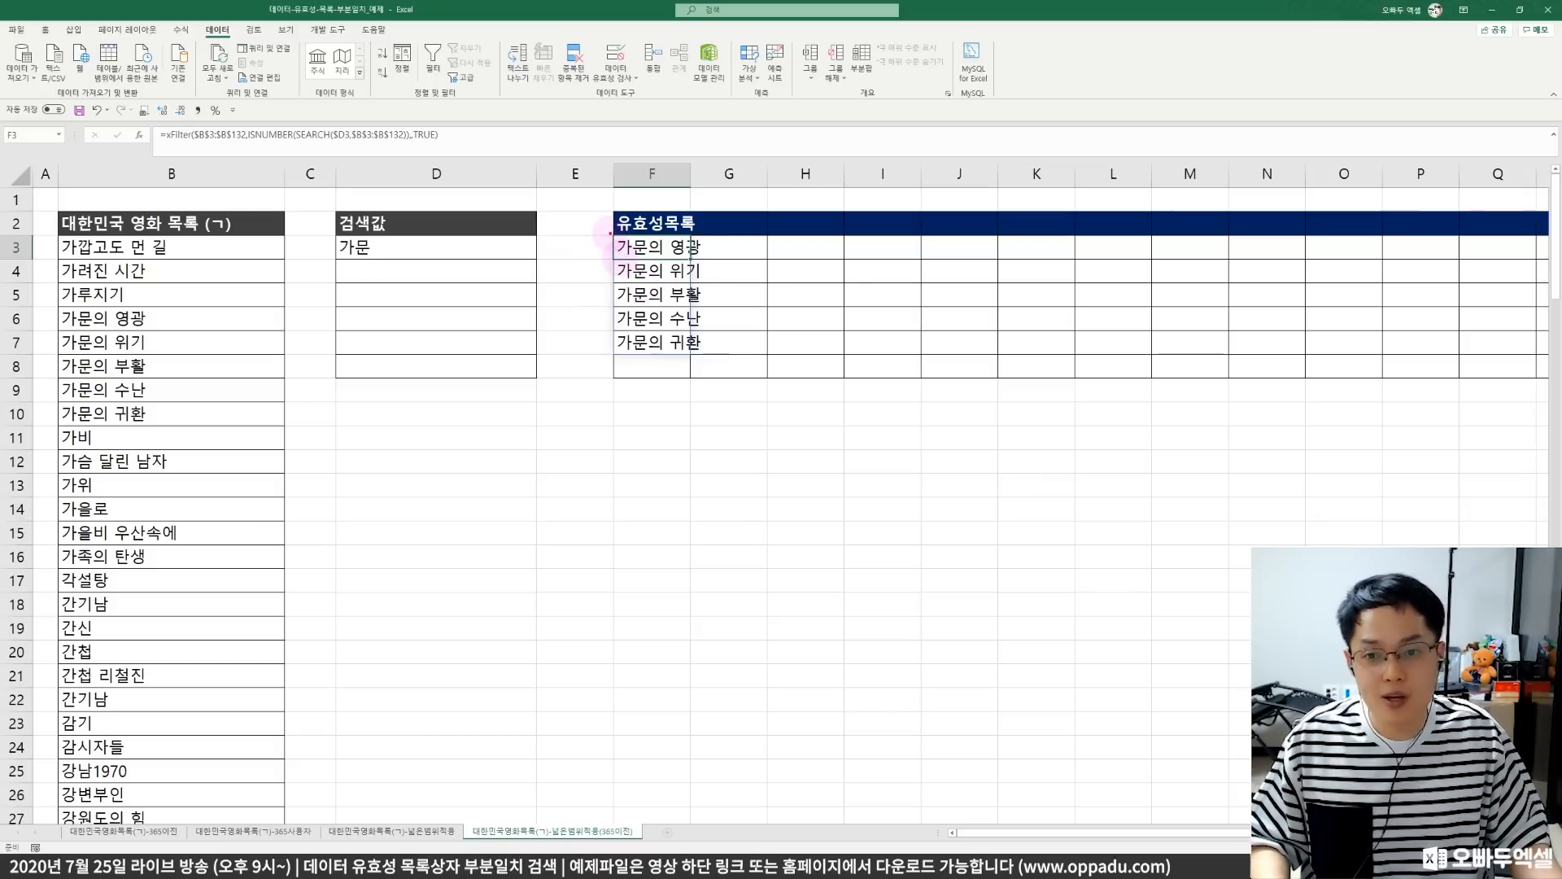
left_click_drag(611, 234, 698, 261)
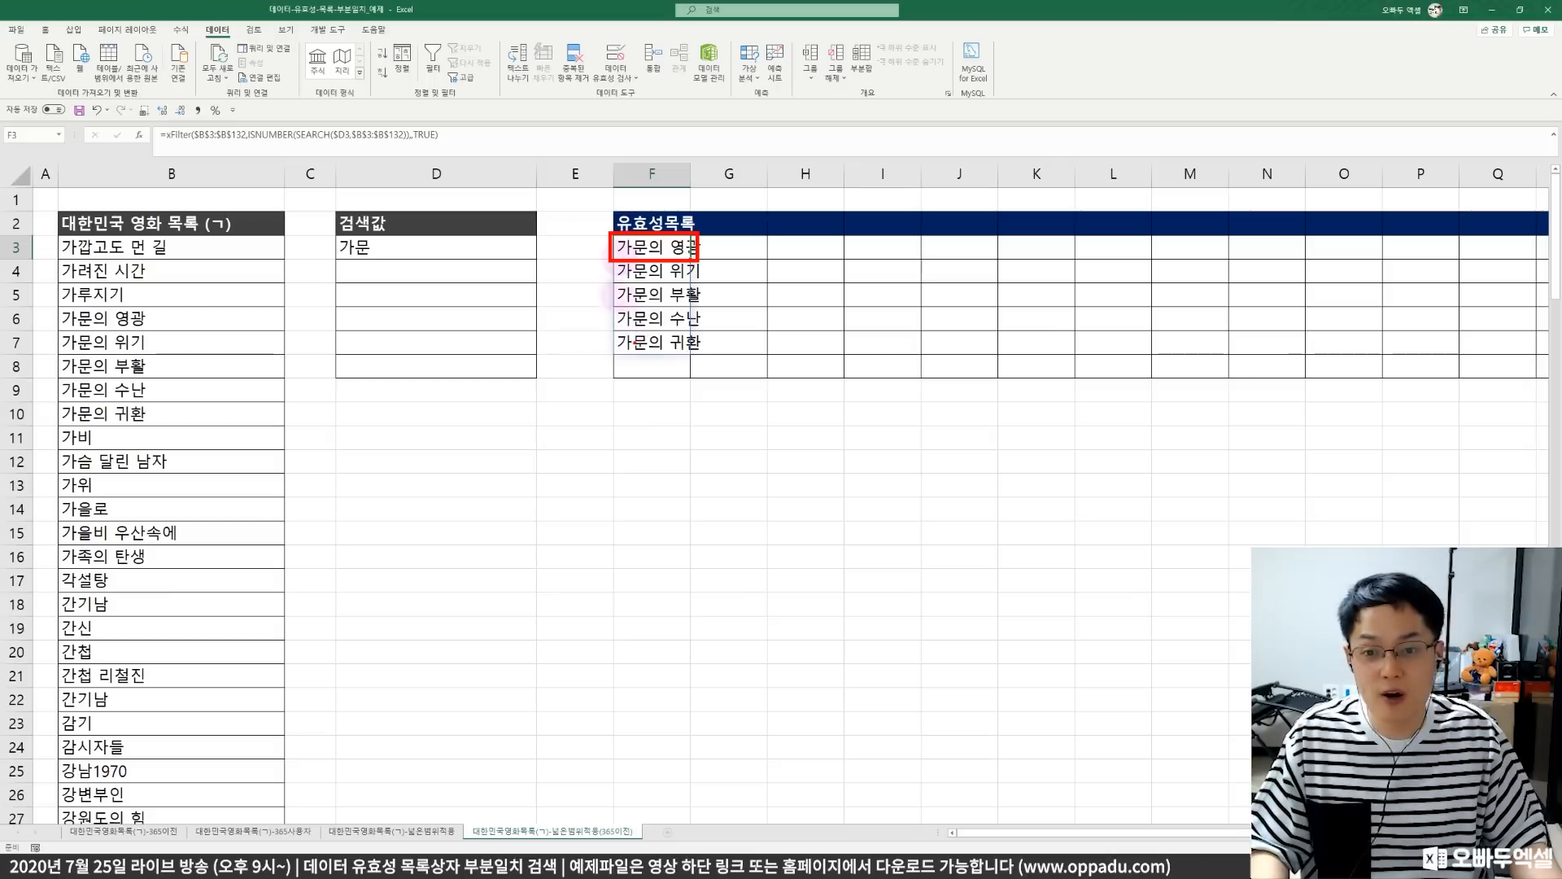
key("Escape")
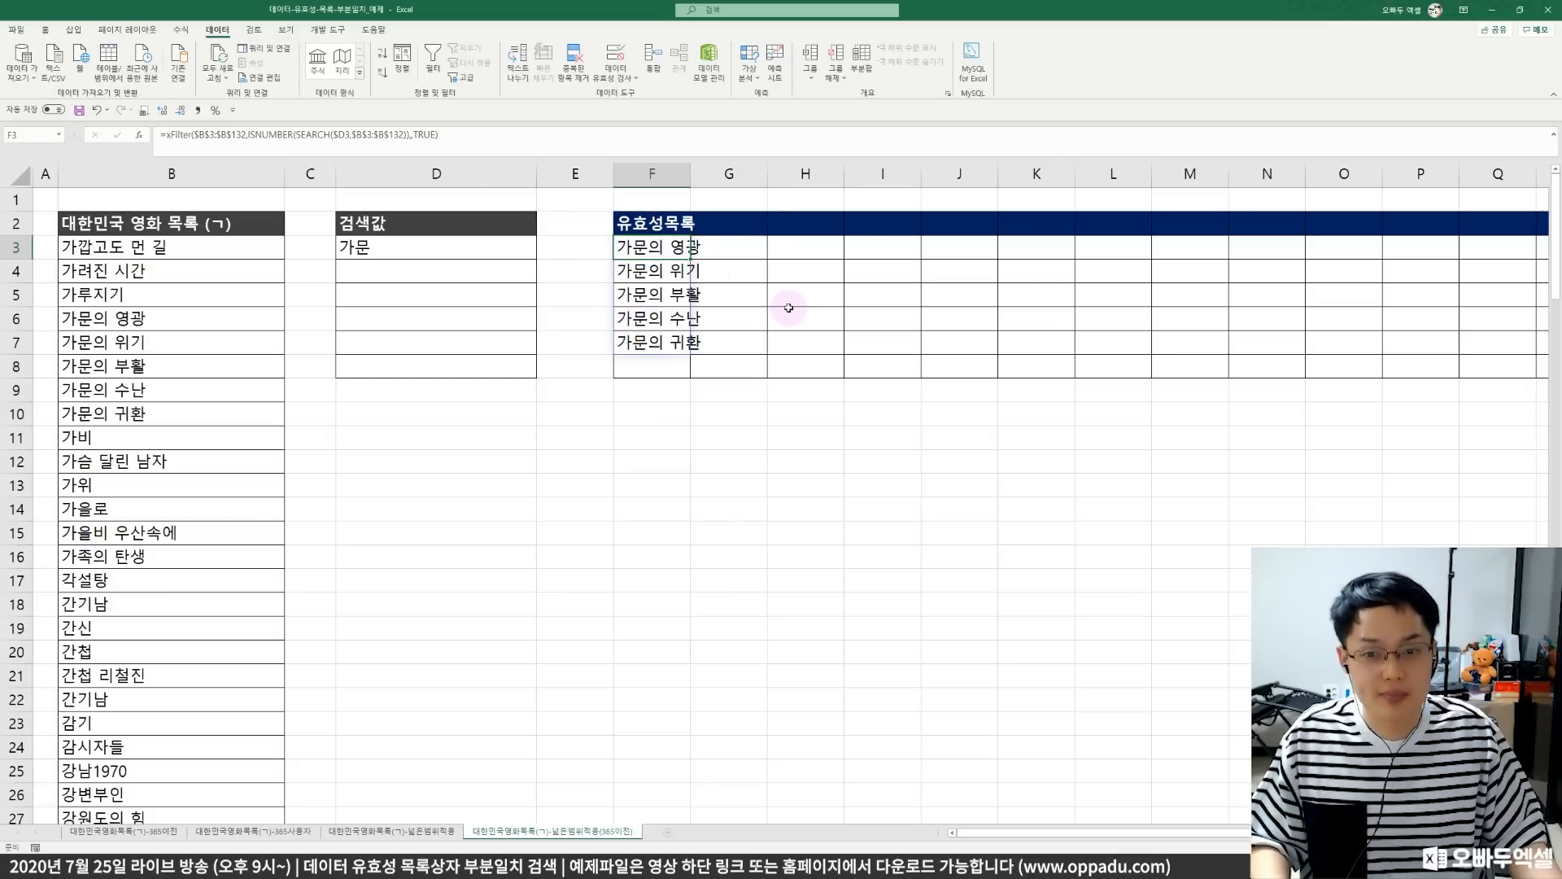
- Wrap the xFILTER formula in TRANSPOSE and enter it as an array formula across F3:AC3
scroll(872, 313, "down", 5, "ctrl")
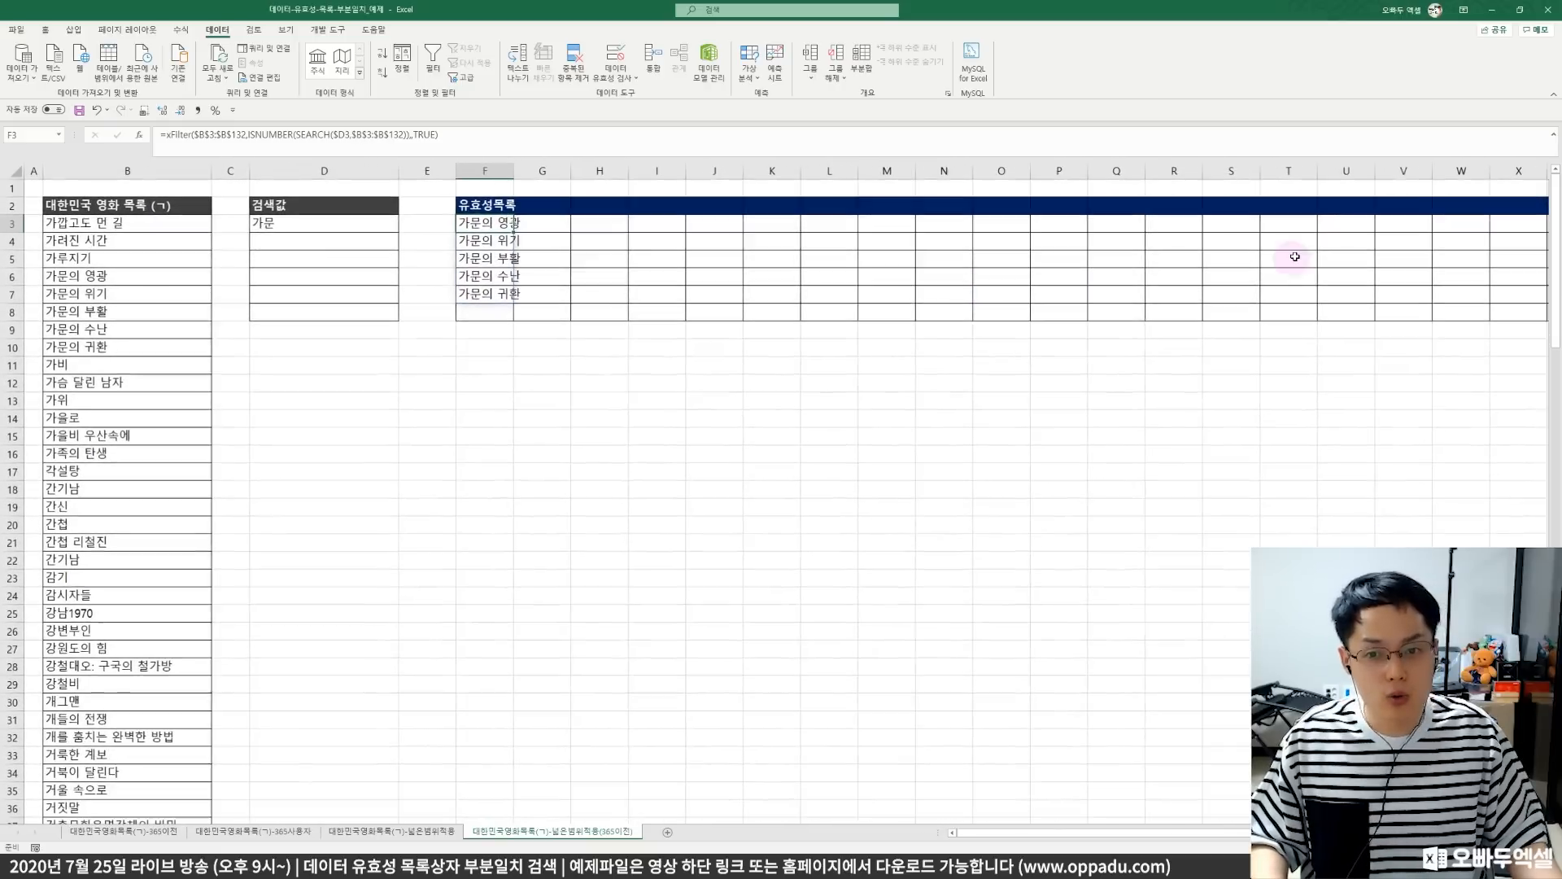
scroll(1295, 257, "down", 3, "ctrl")
left_click(1390, 211, "shift")
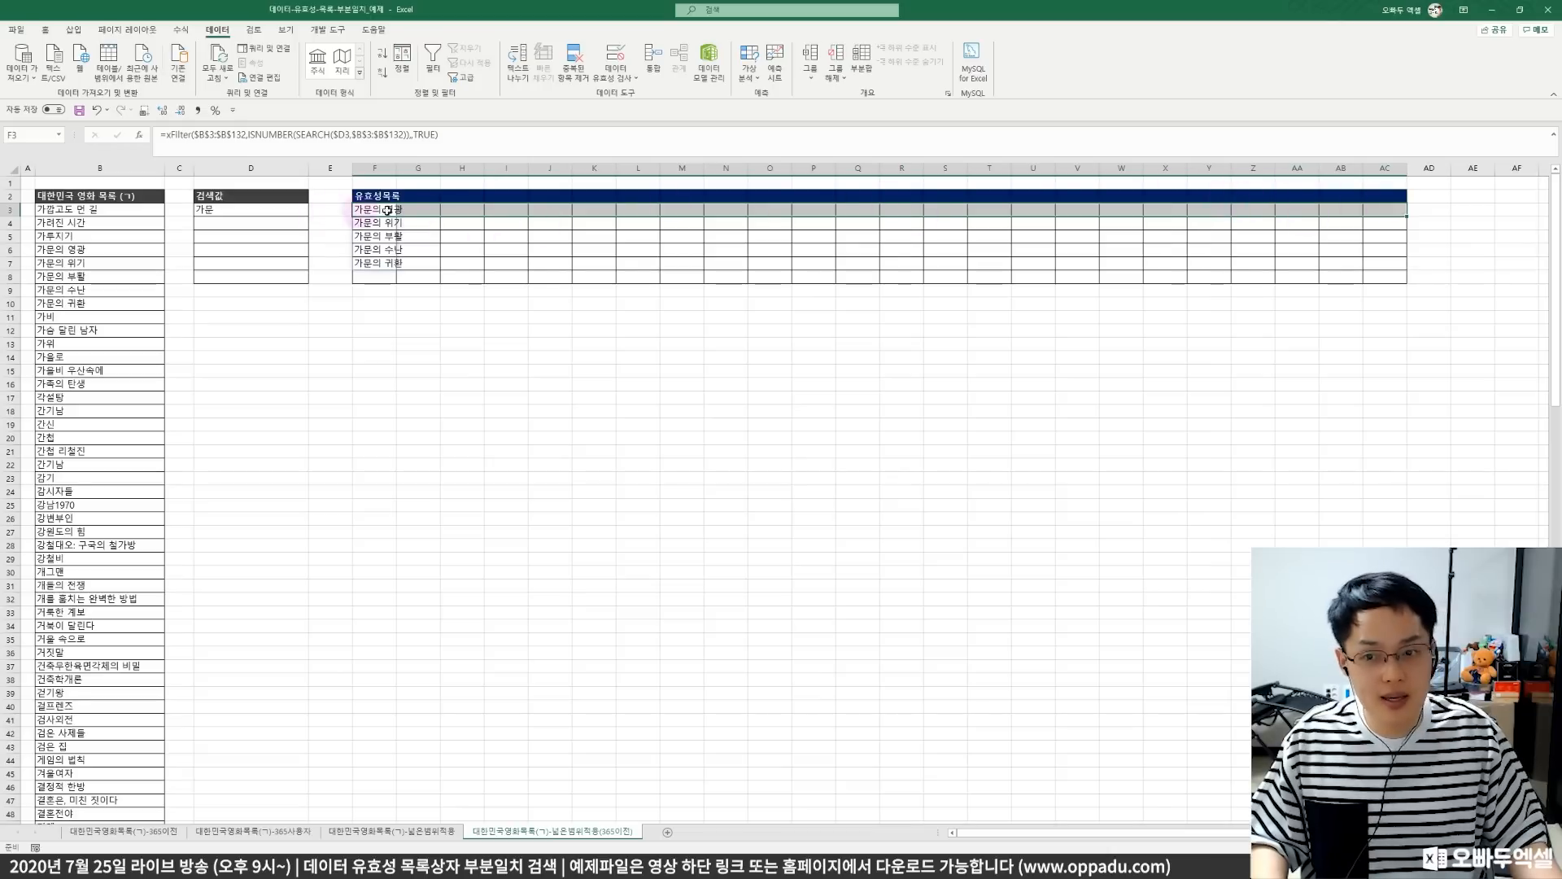
left_click(165, 135)
type("TRANPO")
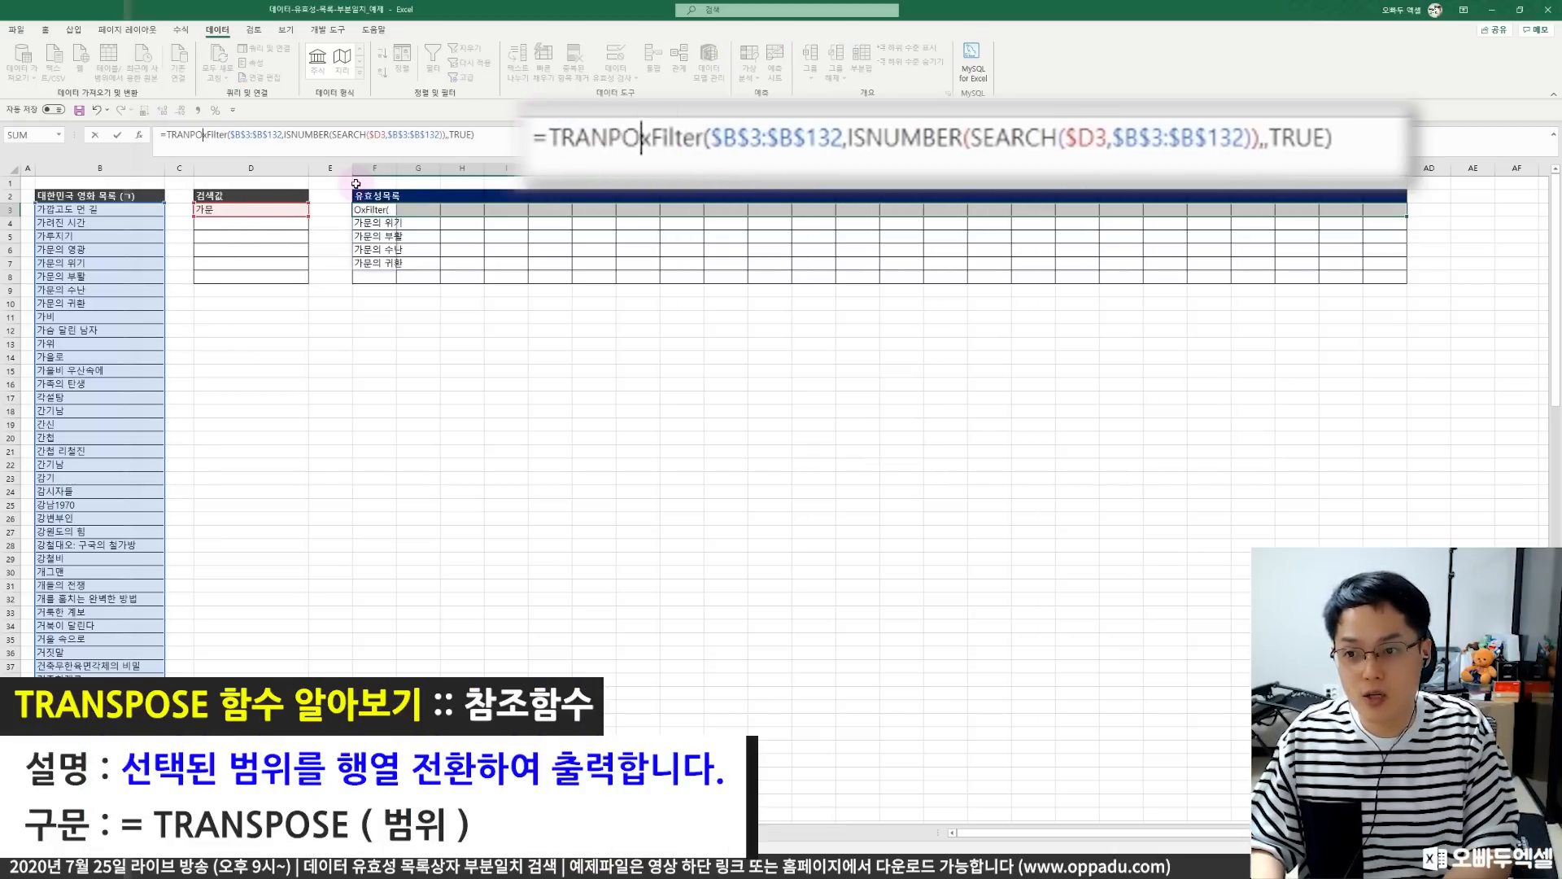
key("BackSpace")
key("BackSpace")
type("SPOSE(")
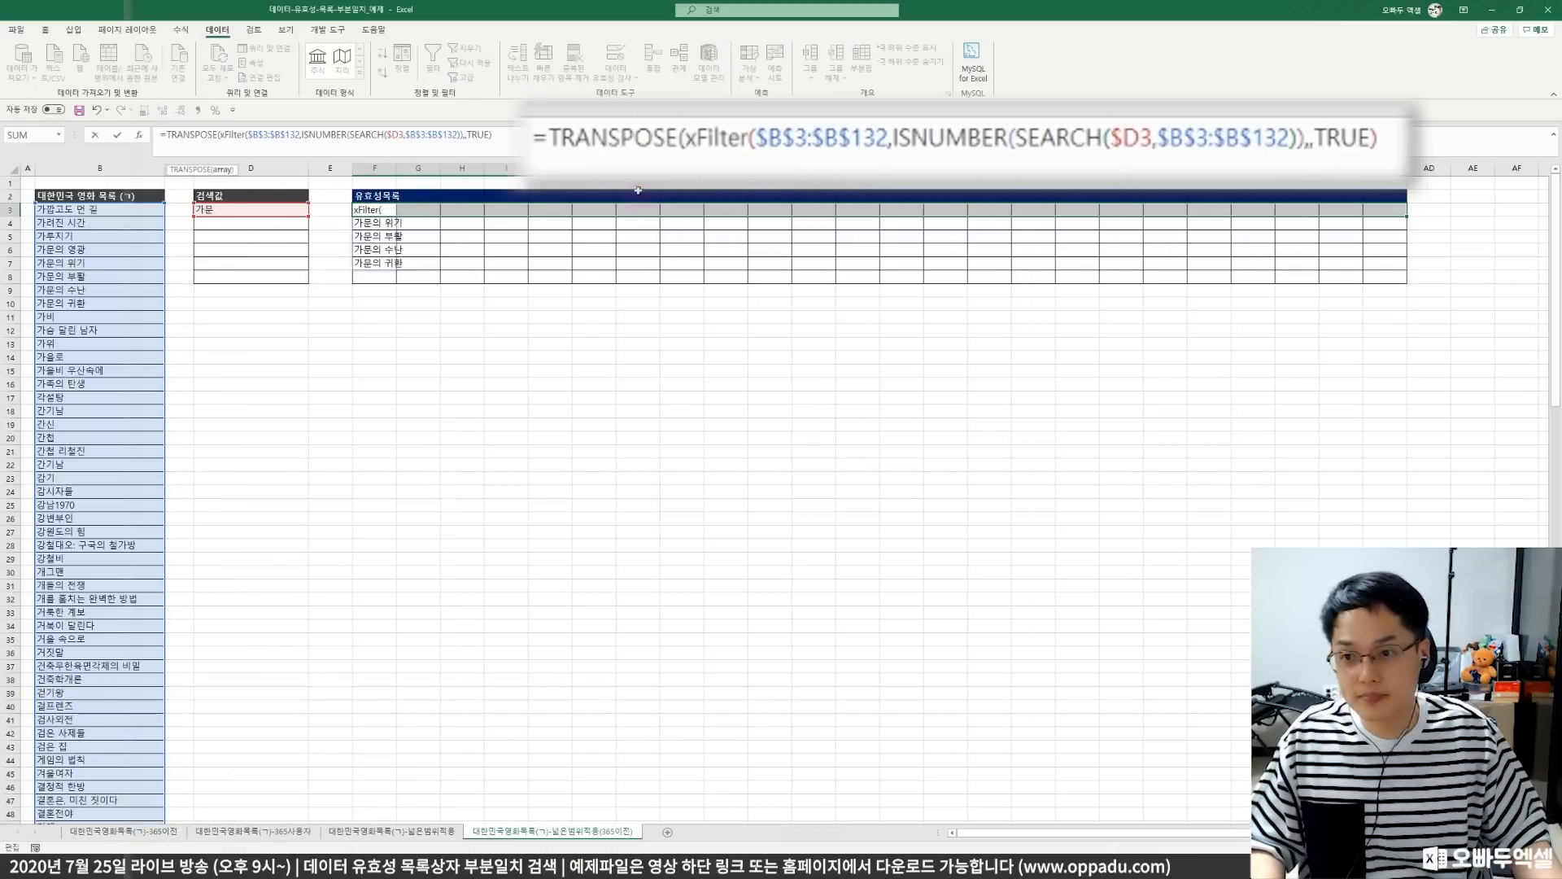
left_click(494, 135)
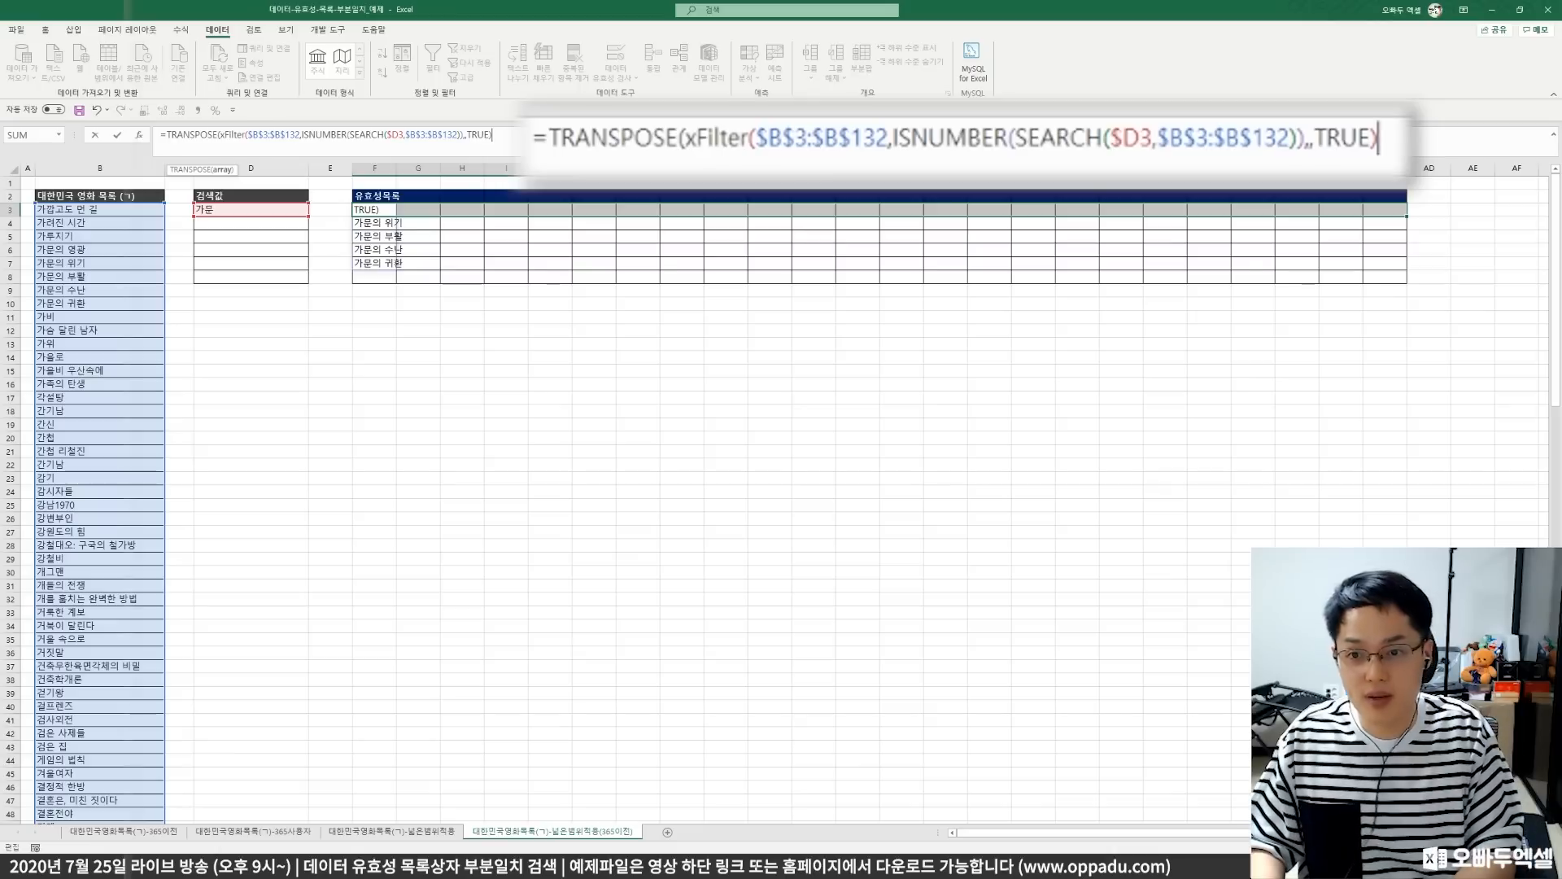
type(")")
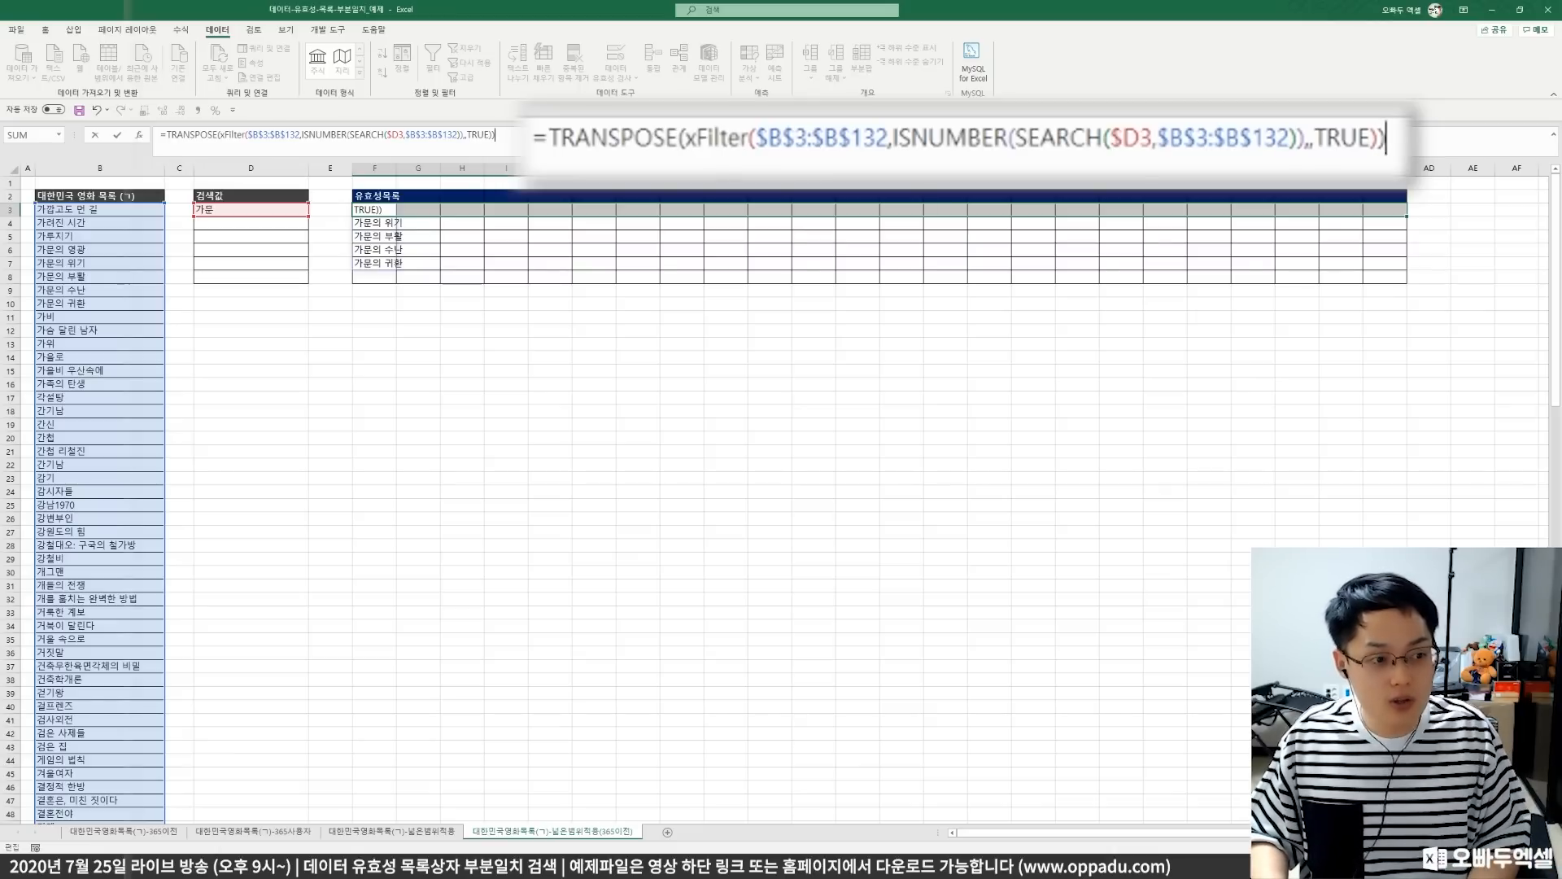
key("ctrl+shift+Return")
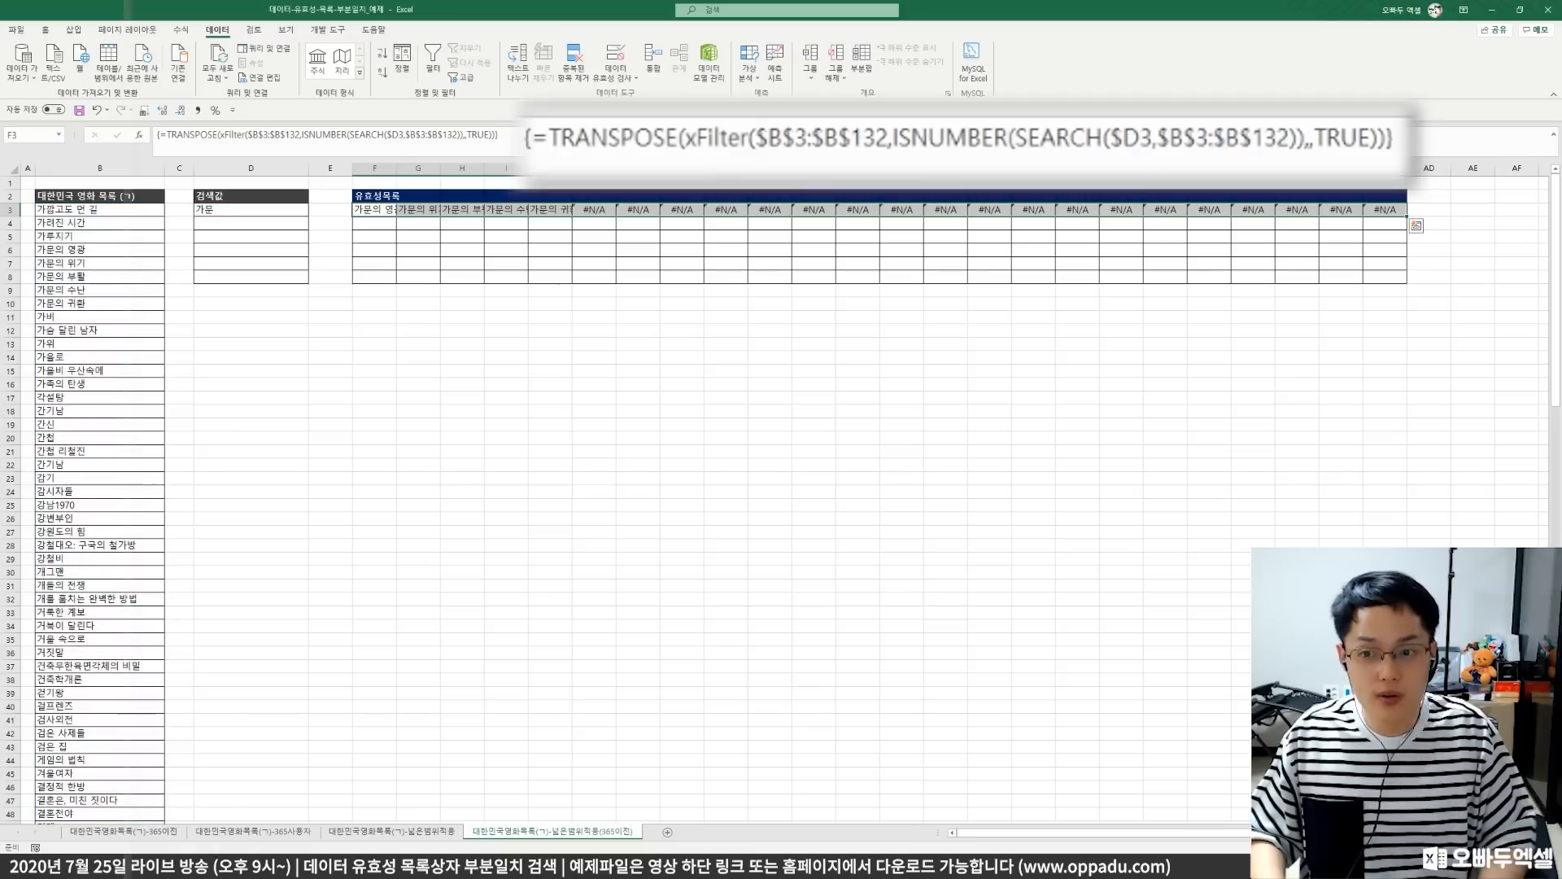
- Examine individual cells across F3:AC3 to compare the array formula they contain
left_click(461, 263)
left_click(380, 213)
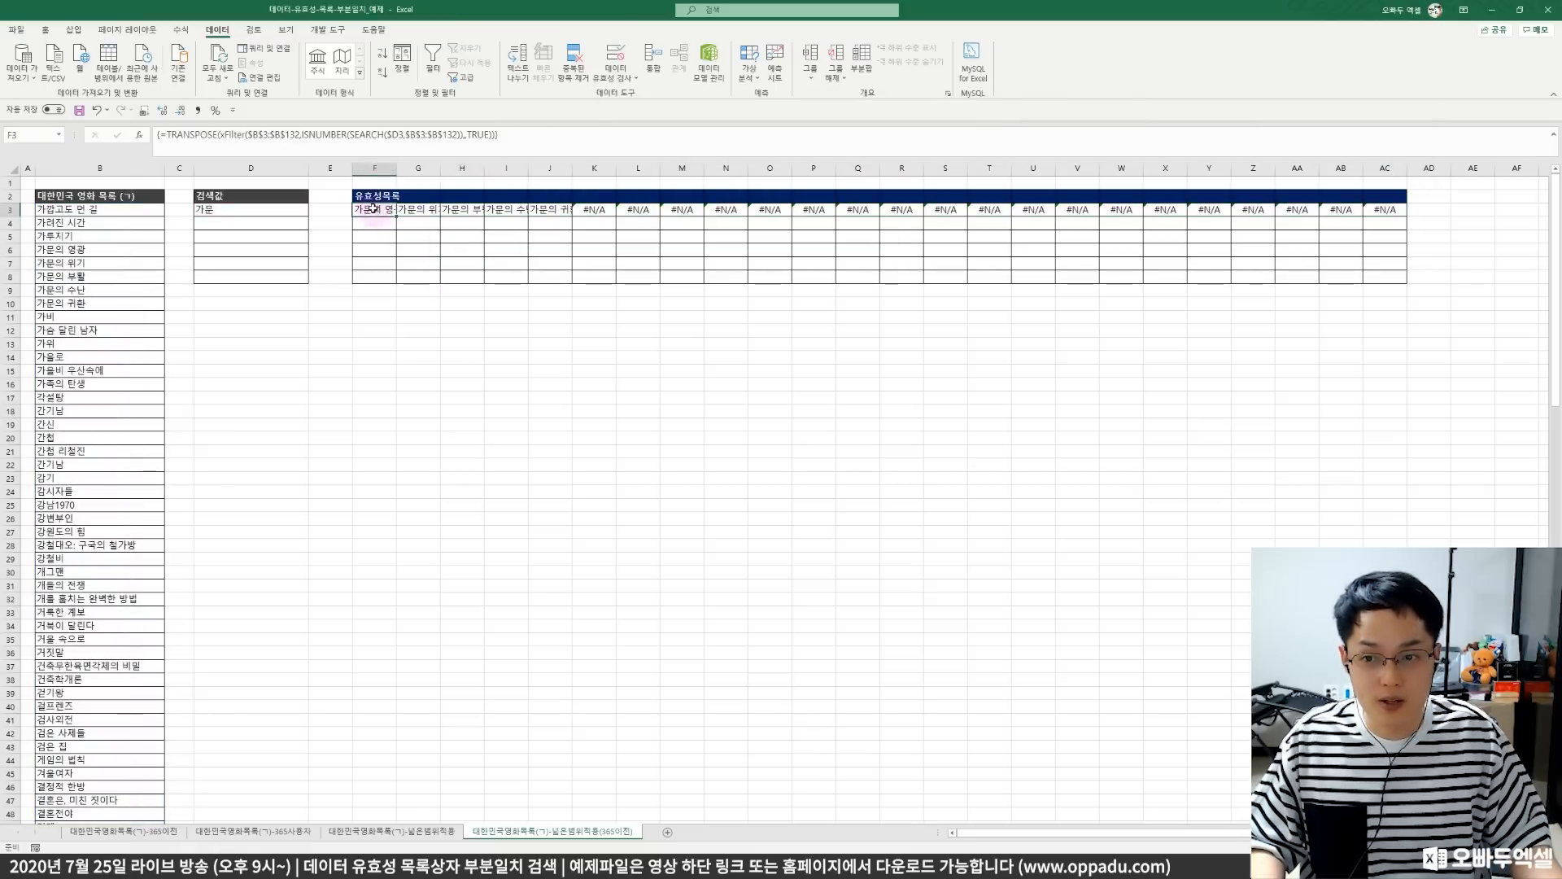
left_click_drag(231, 135, 247, 135)
key("Escape")
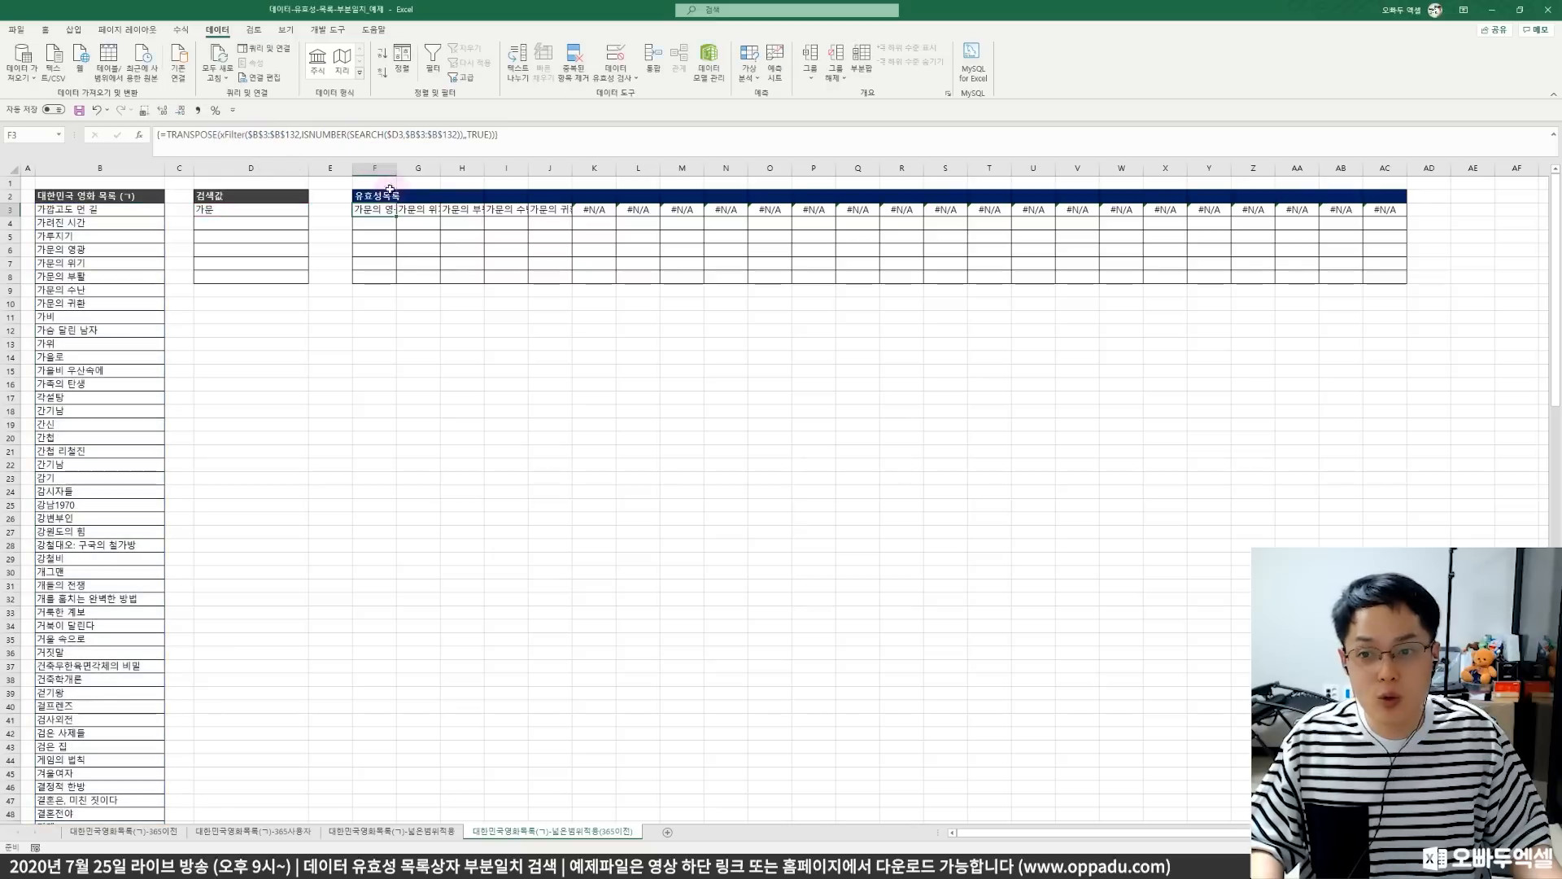
left_click_drag(376, 210, 1394, 213)
left_click(905, 208)
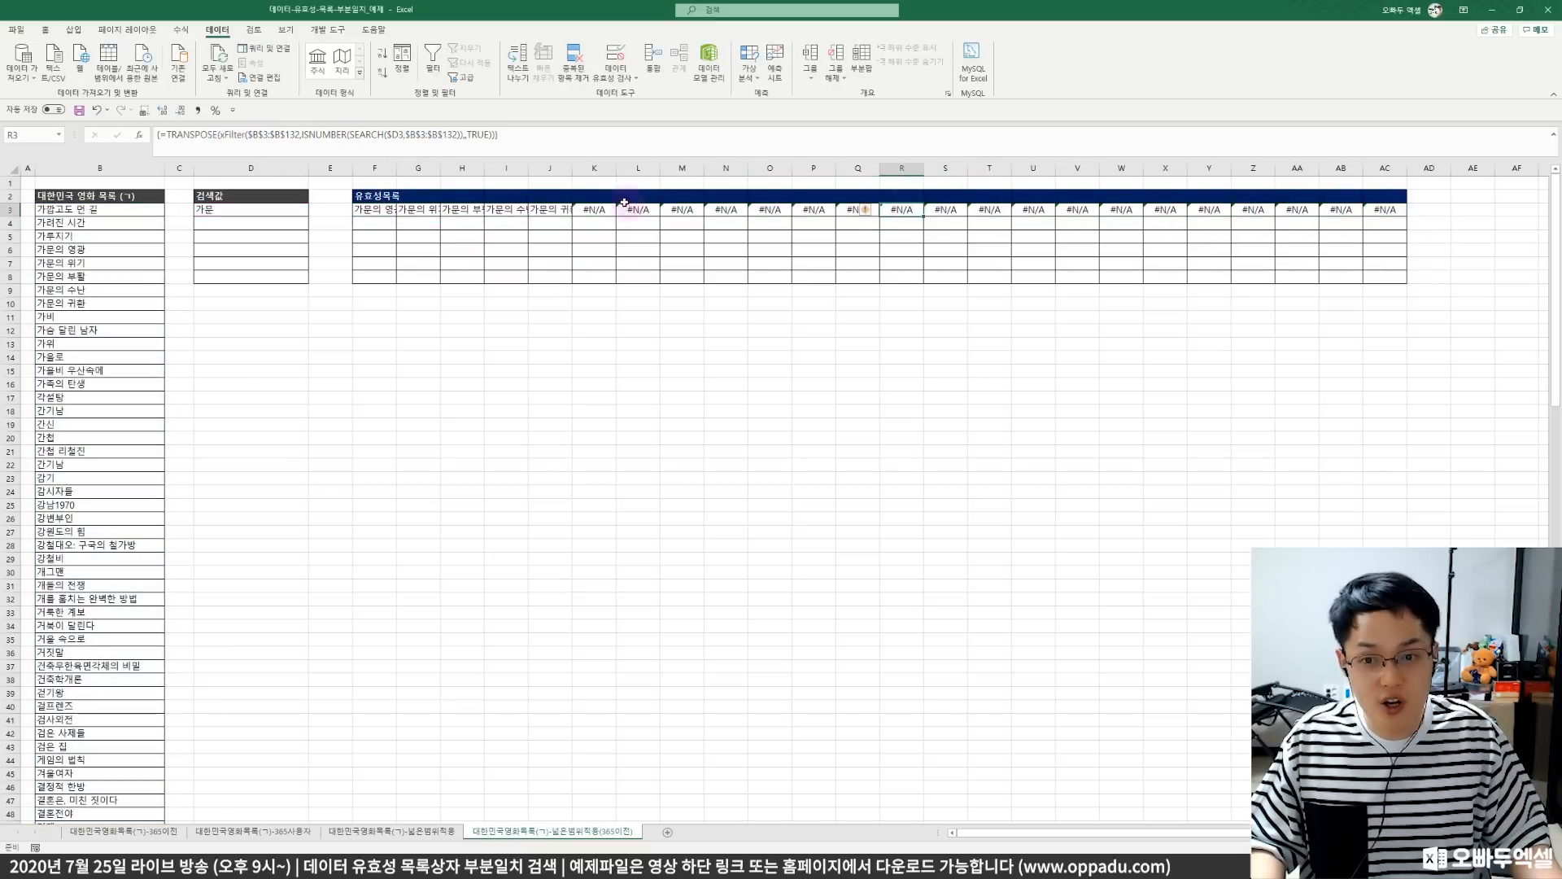
left_click(596, 207)
left_click(653, 213)
left_click(749, 215)
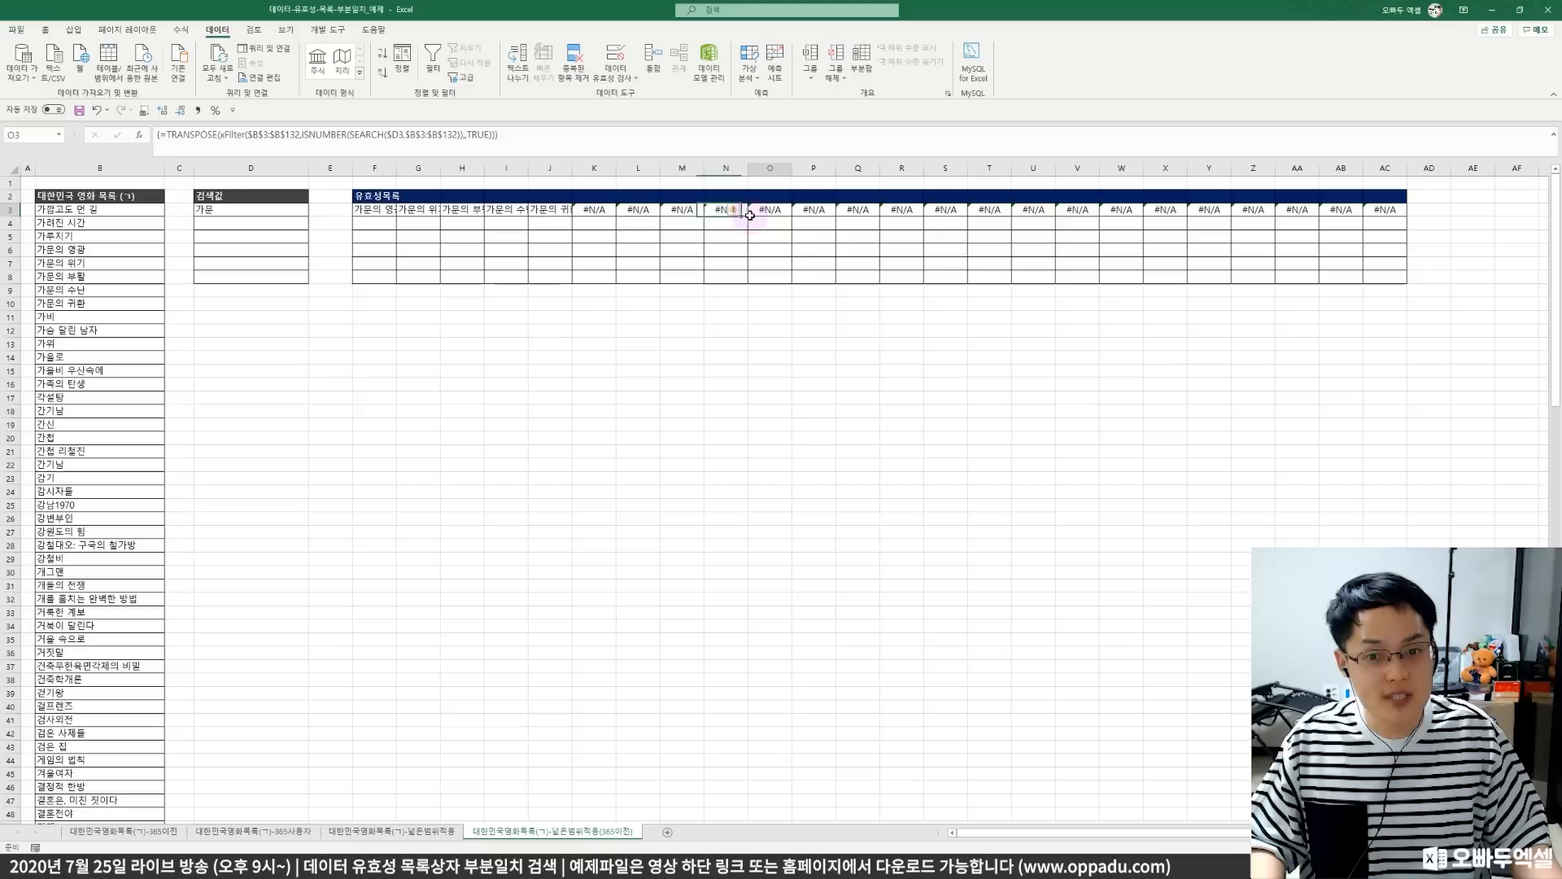
left_click(902, 209)
left_click(1033, 210)
left_click(1222, 210)
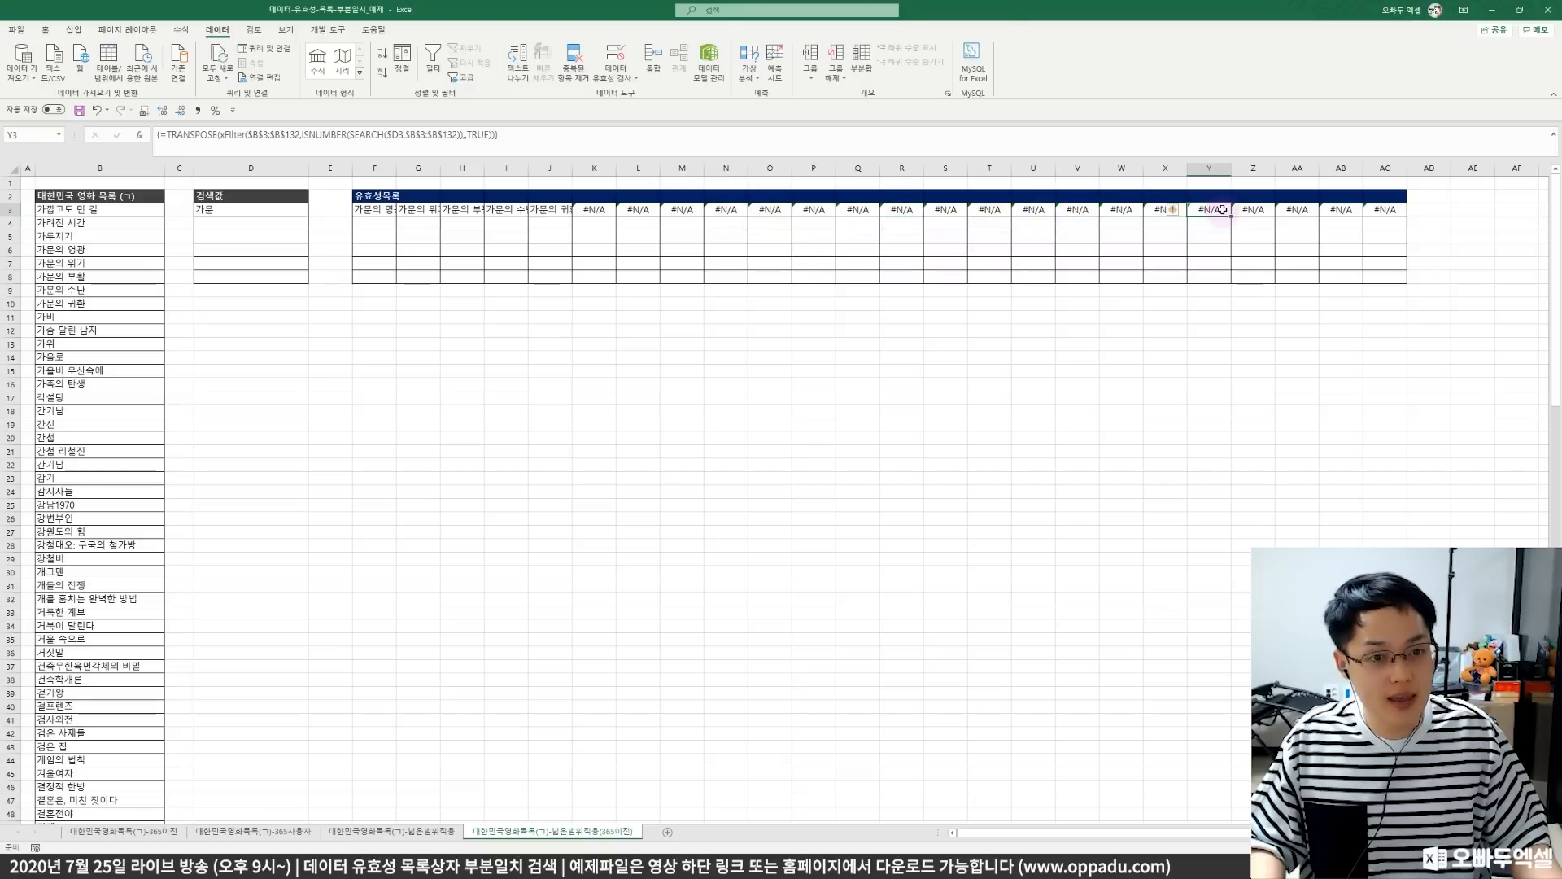
left_click(1361, 211)
left_click(363, 209)
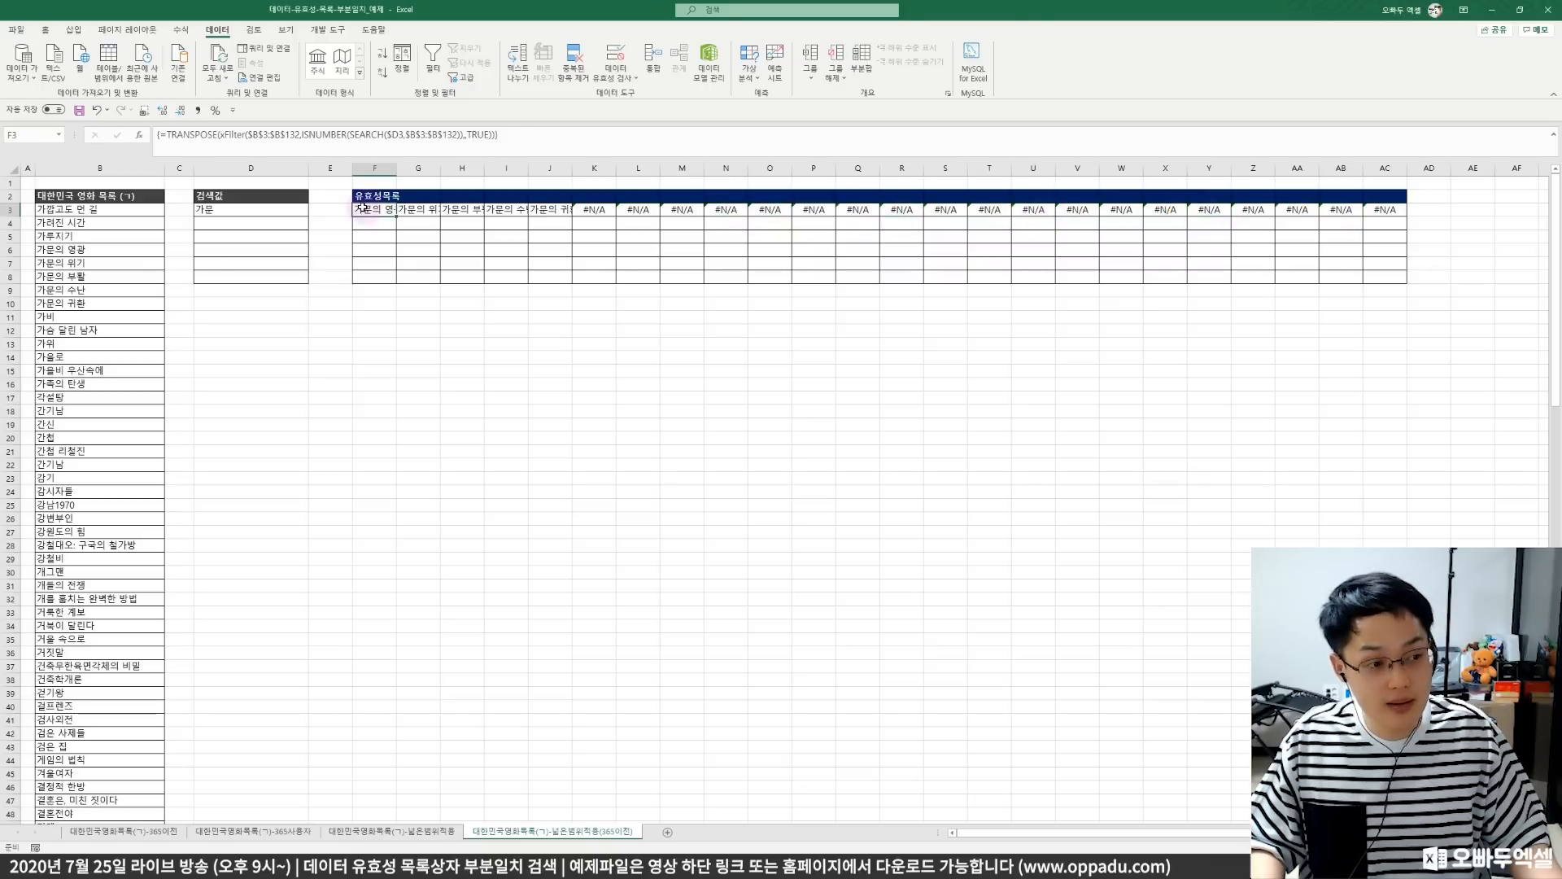
- Enter 개 as the second search value in D4
left_click(260, 223)
type("R")
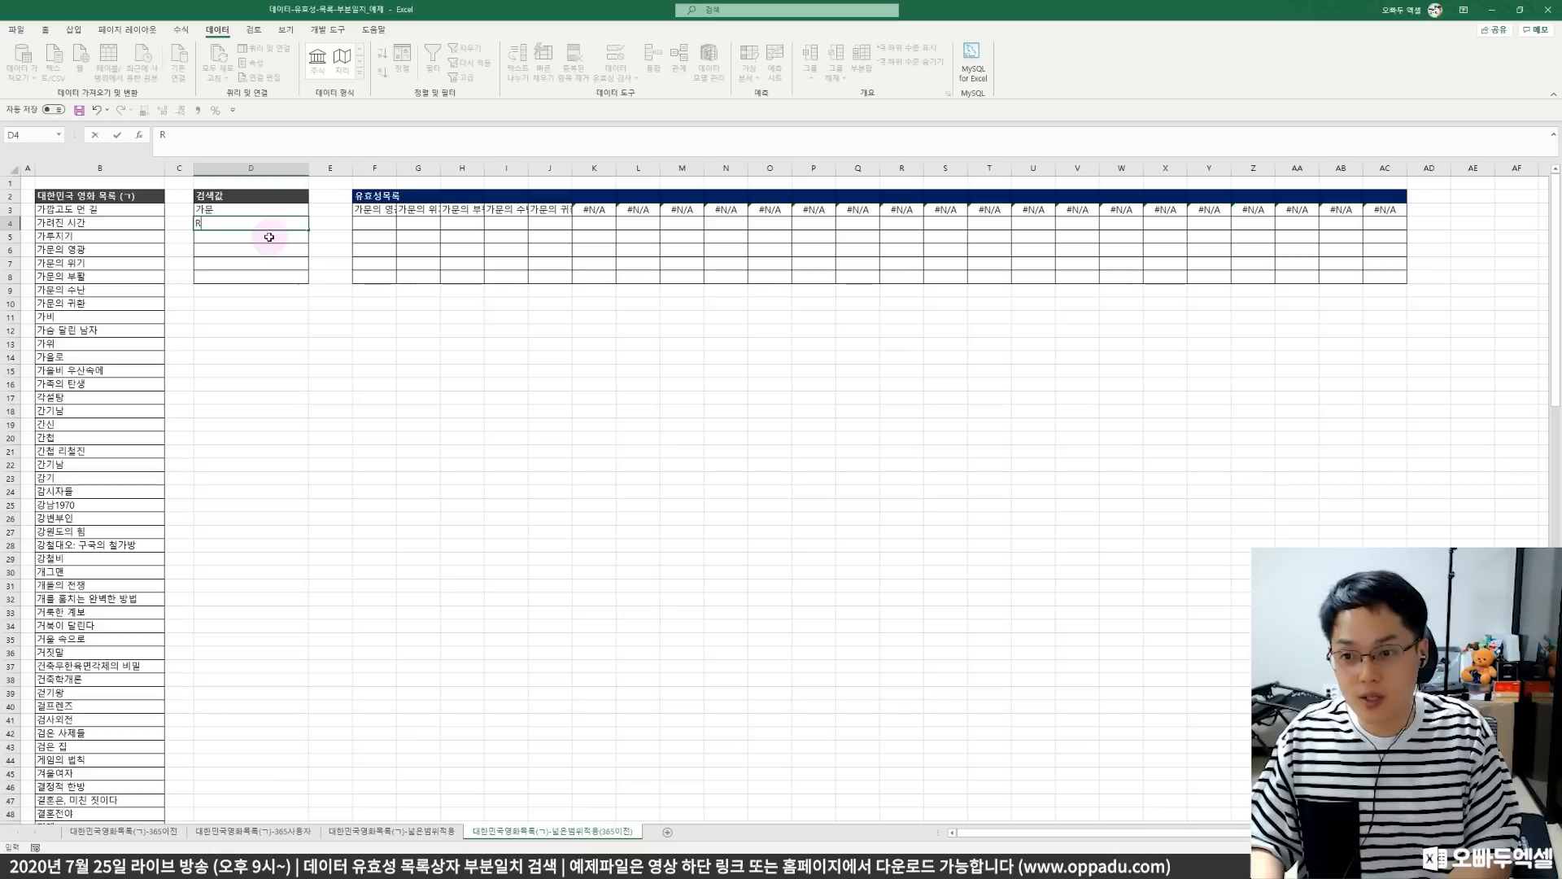
type("k")
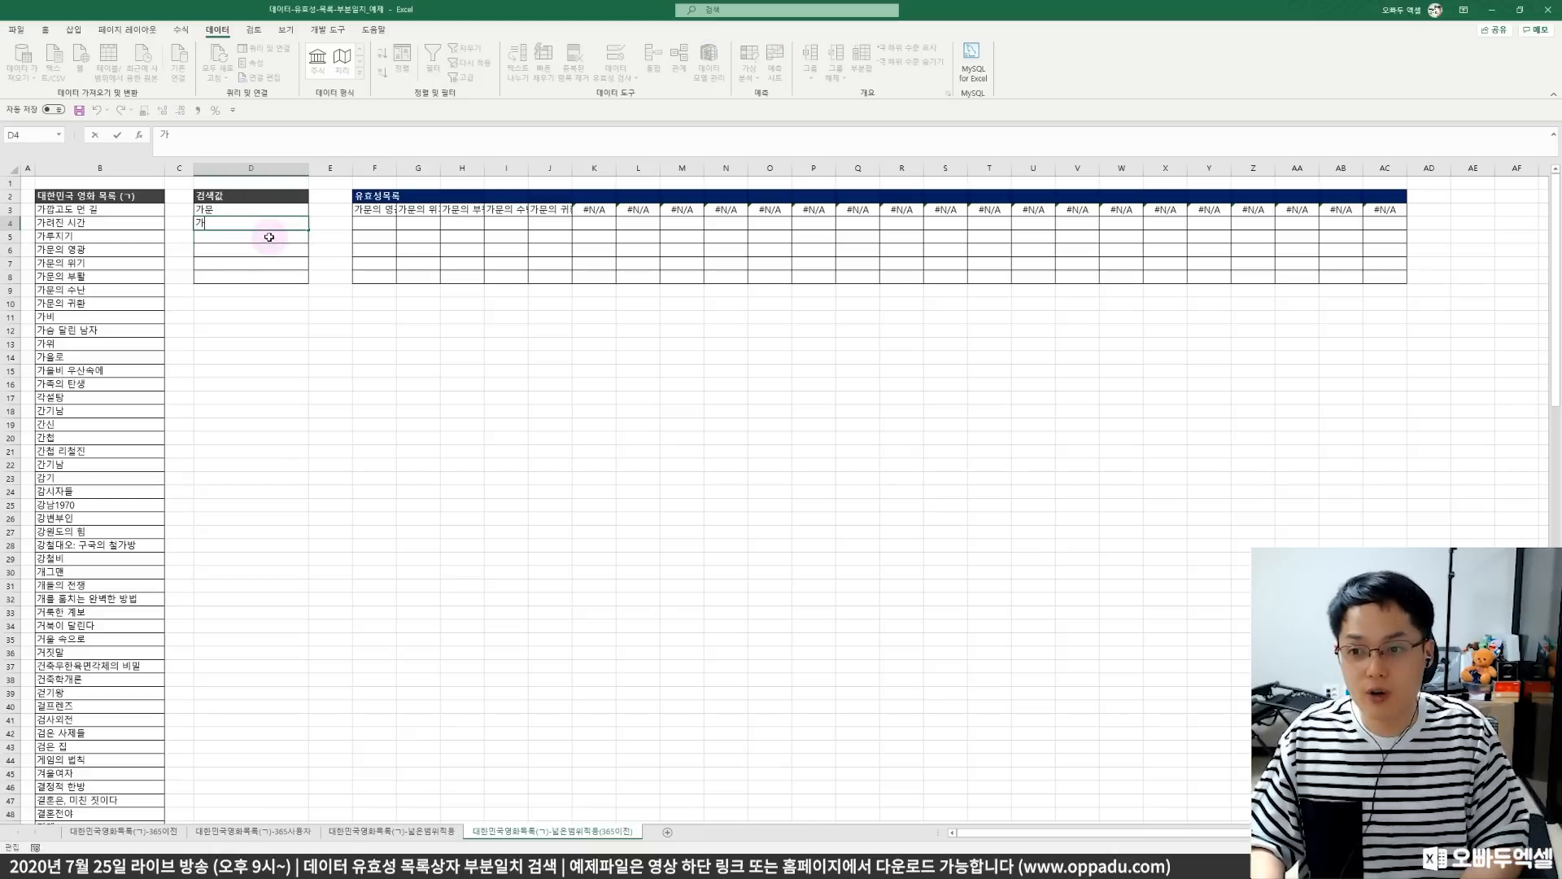
type("o")
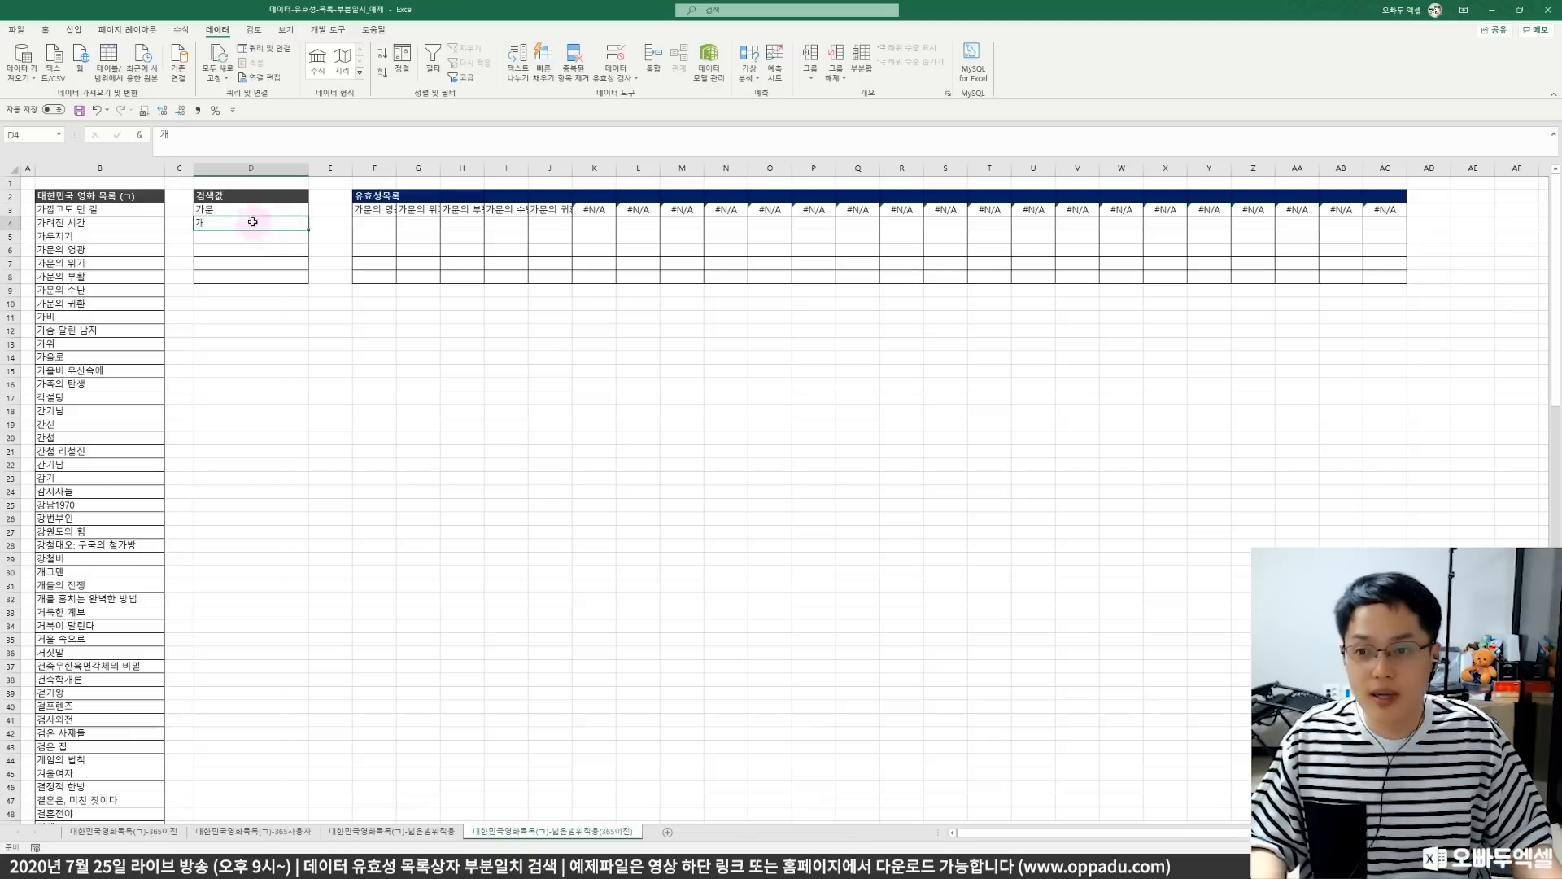
- Fill the F3:AC3 TRANSPOSE array formula down through row 8 and select F4 to check the copied formula
left_click(384, 209)
left_click(1400, 211, "shift")
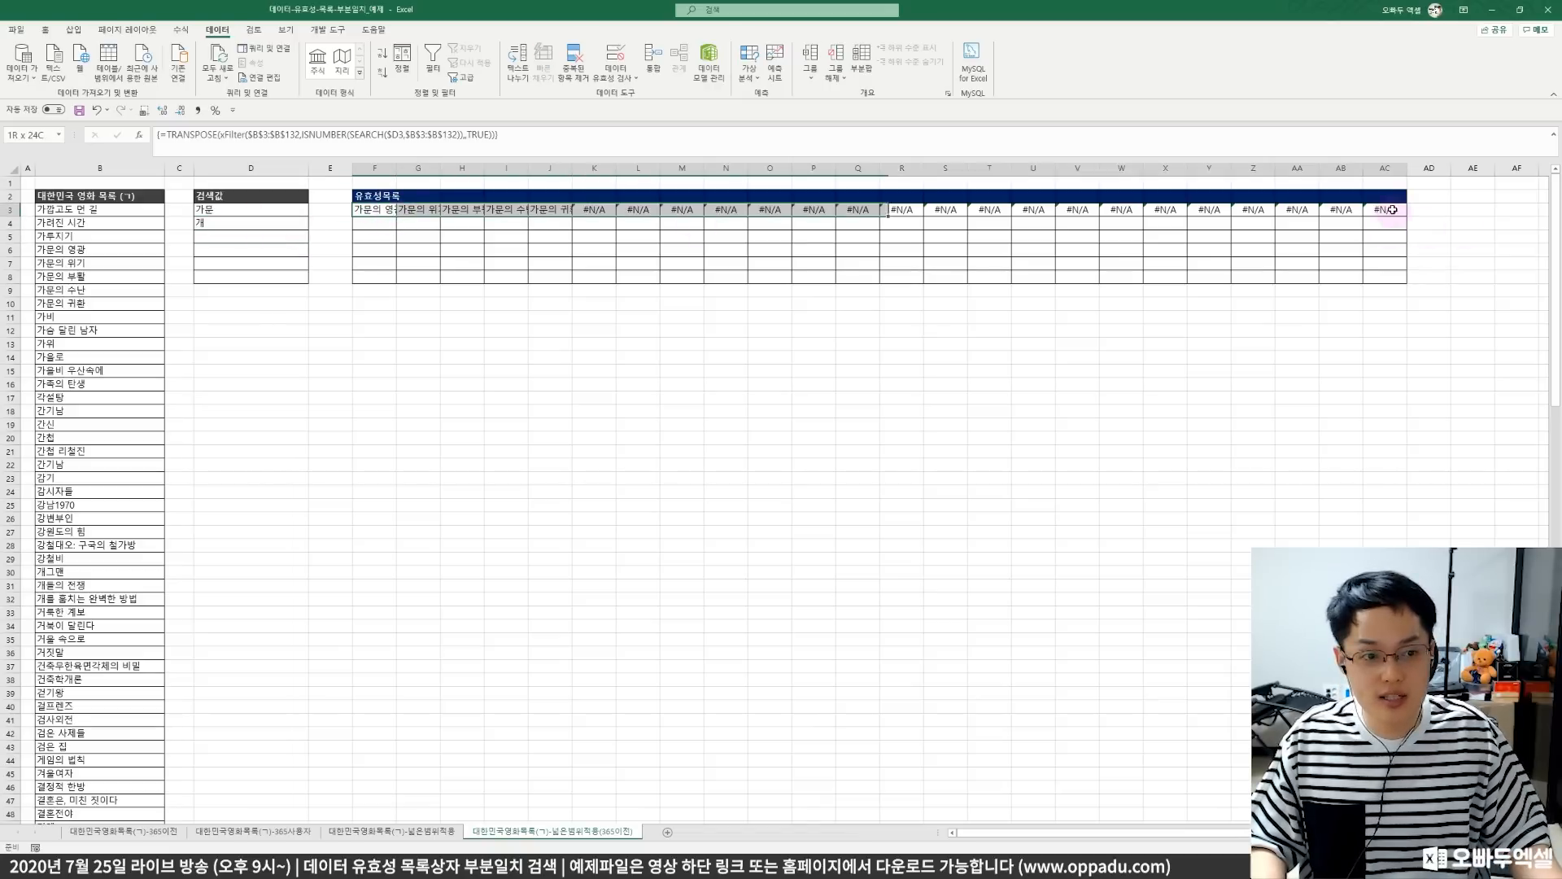
left_click_drag(1406, 216, 1407, 281)
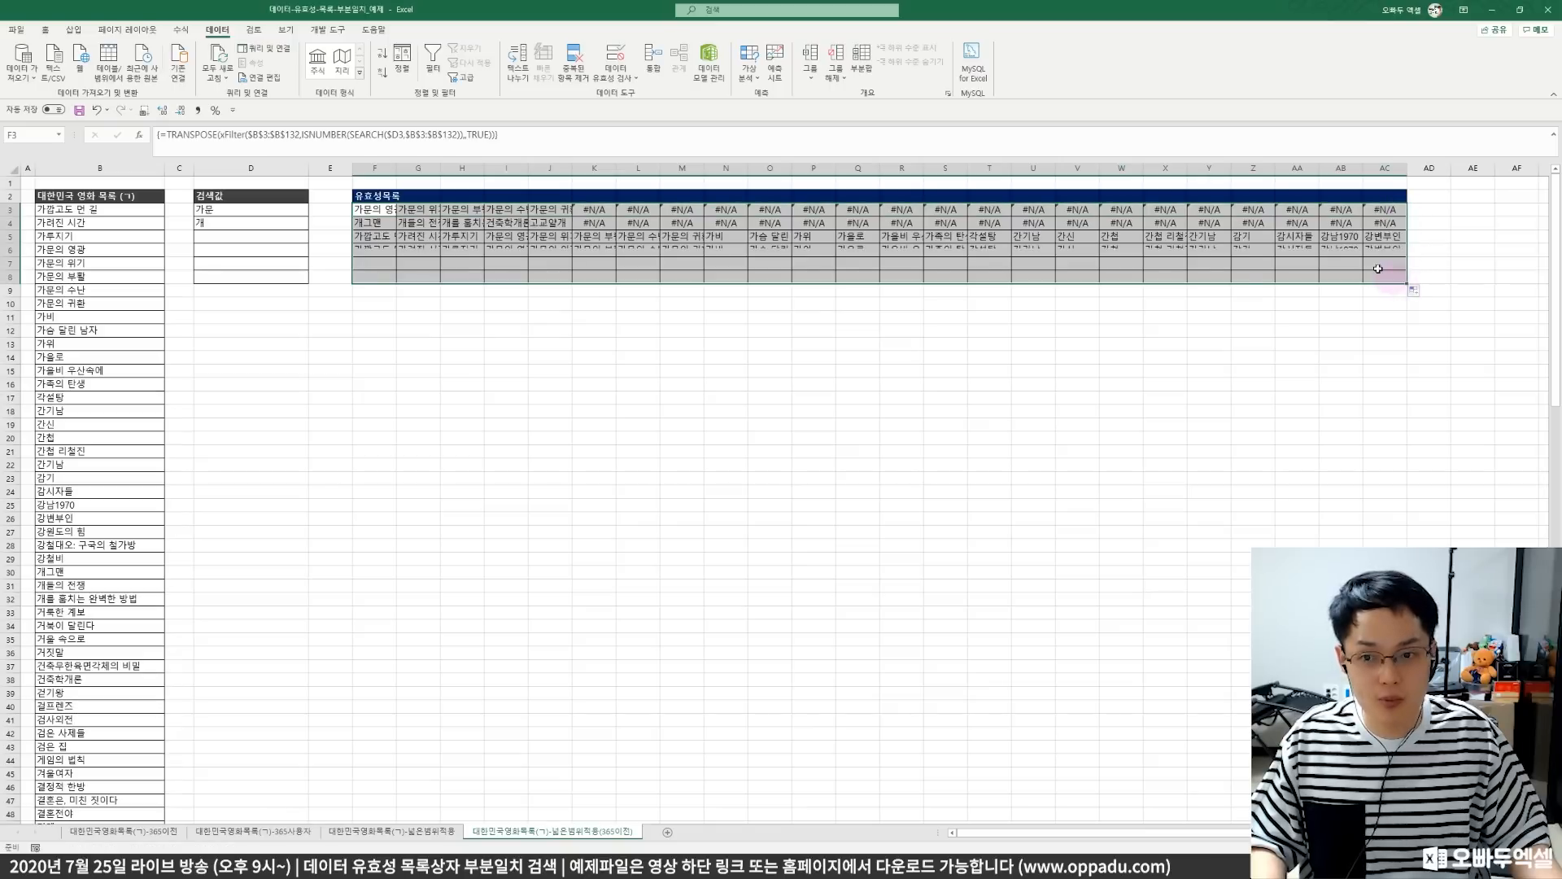
left_click(376, 222)
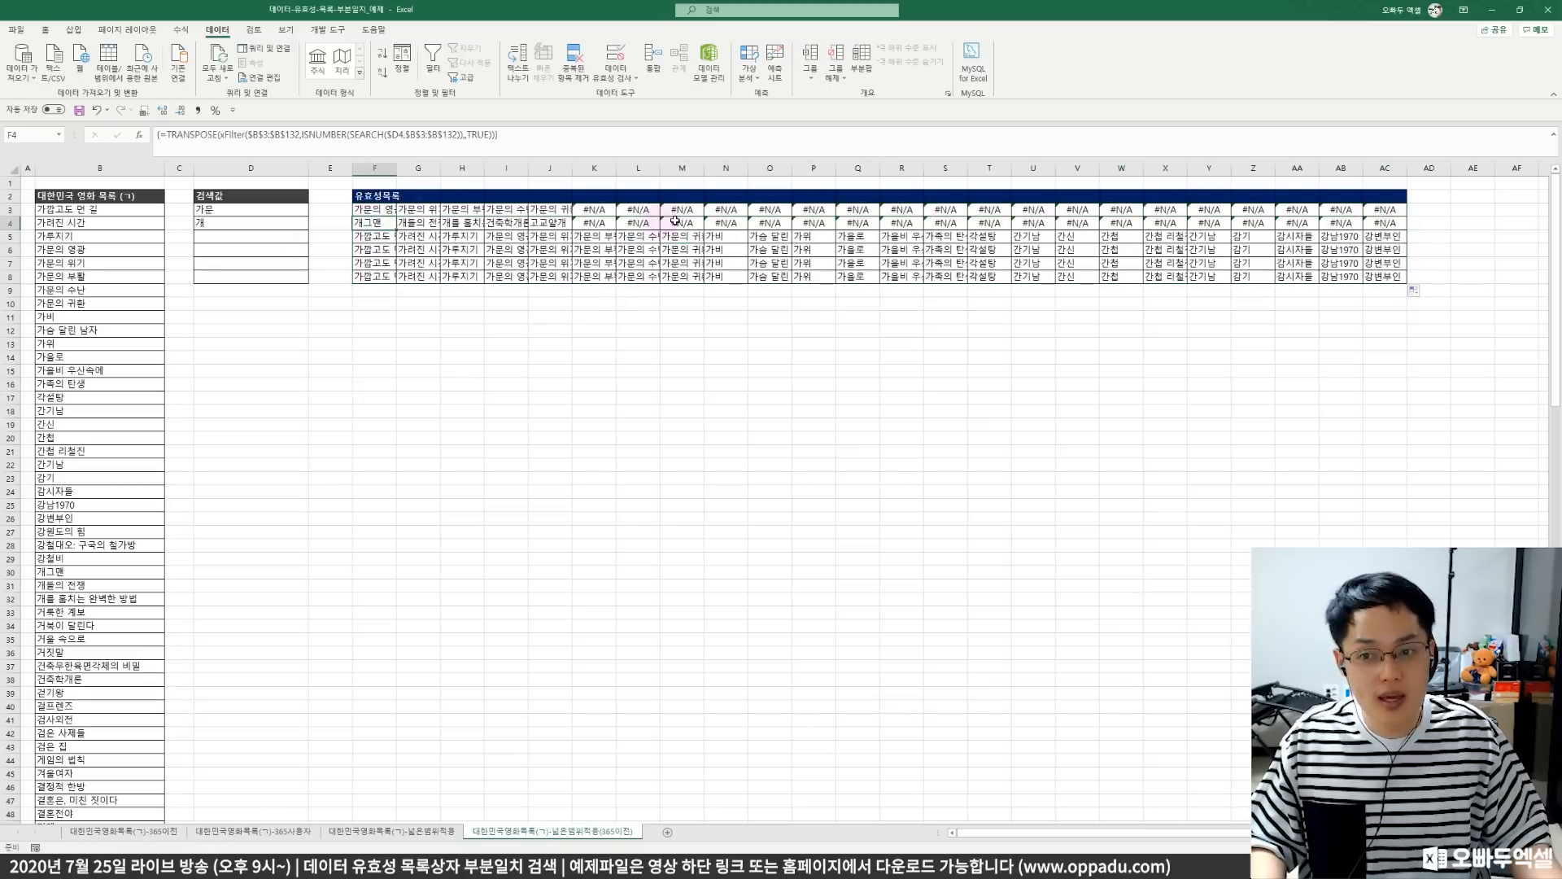
- Enter 가 as the third search value in D5 and check the validation lists in rows 3 to 8
left_click(219, 233)
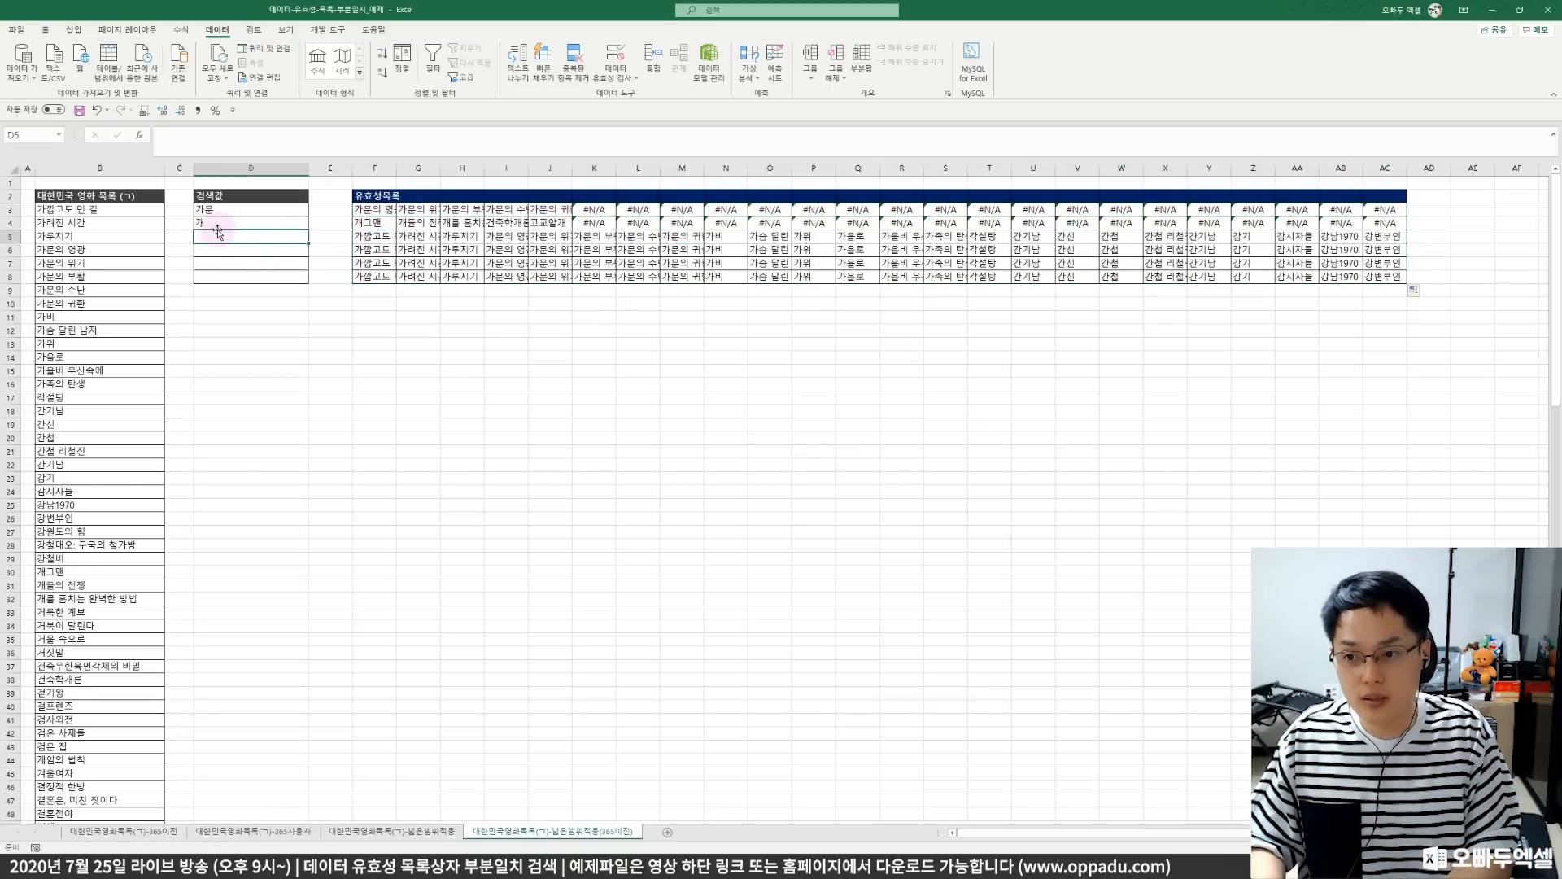
type("가문")
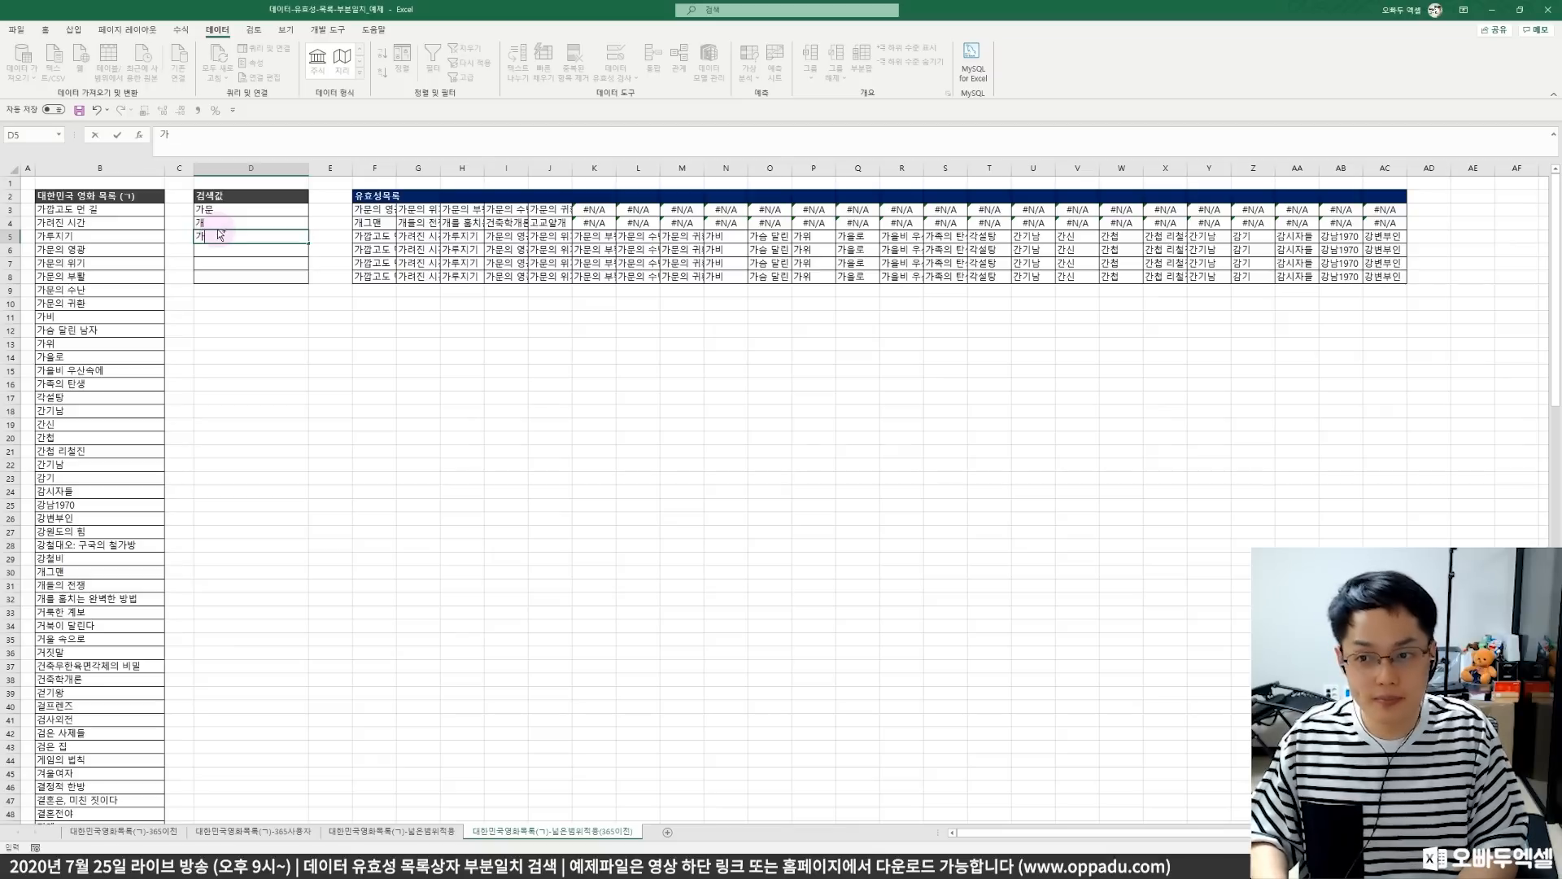
key("Return")
left_click(1019, 275)
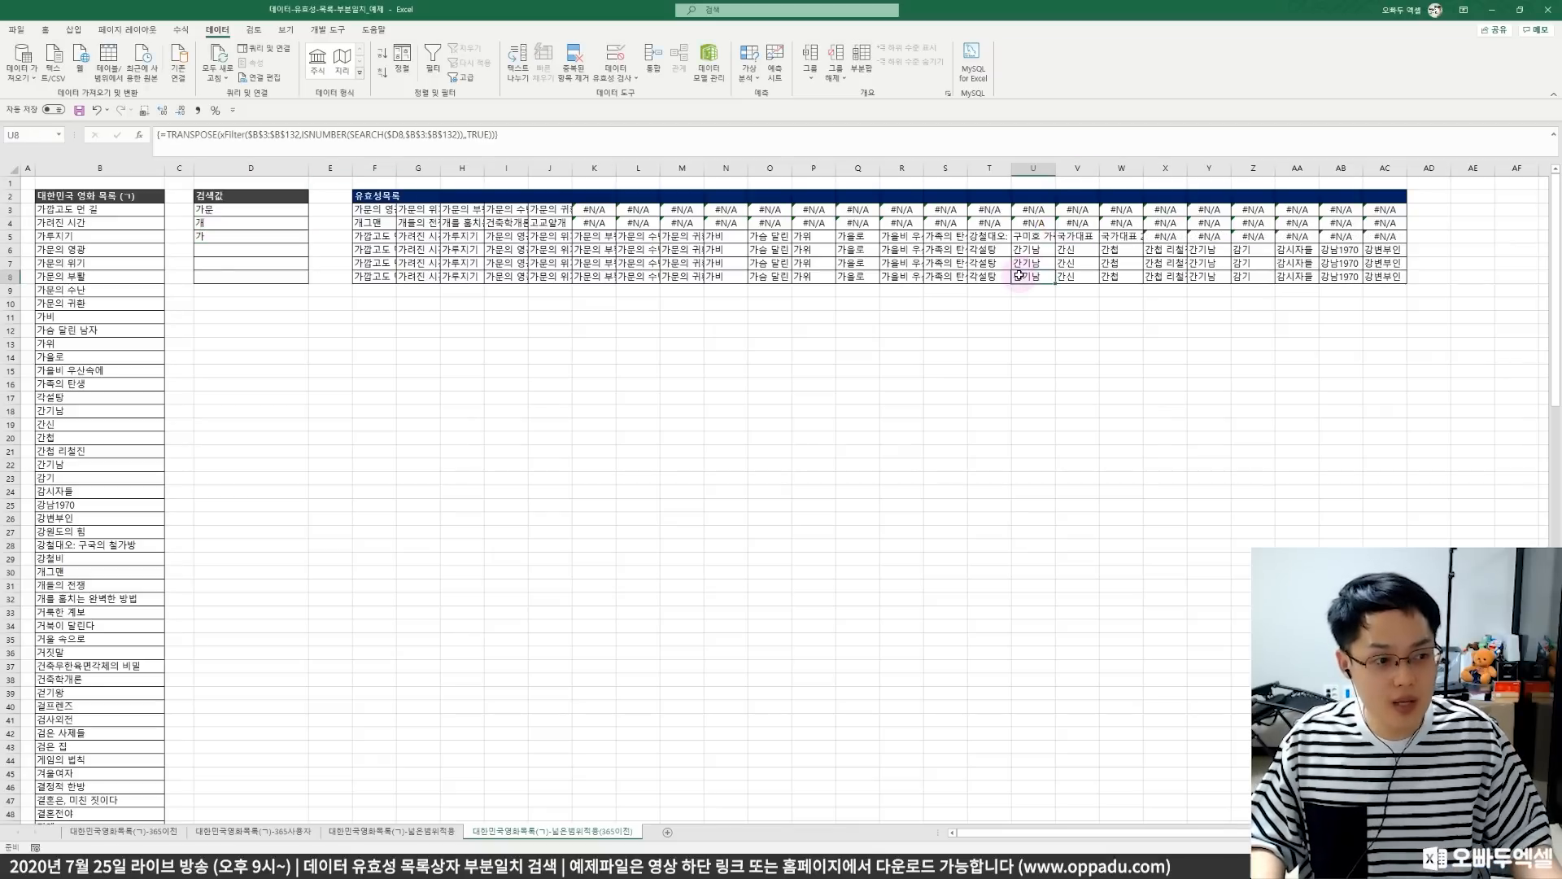
left_click(902, 290)
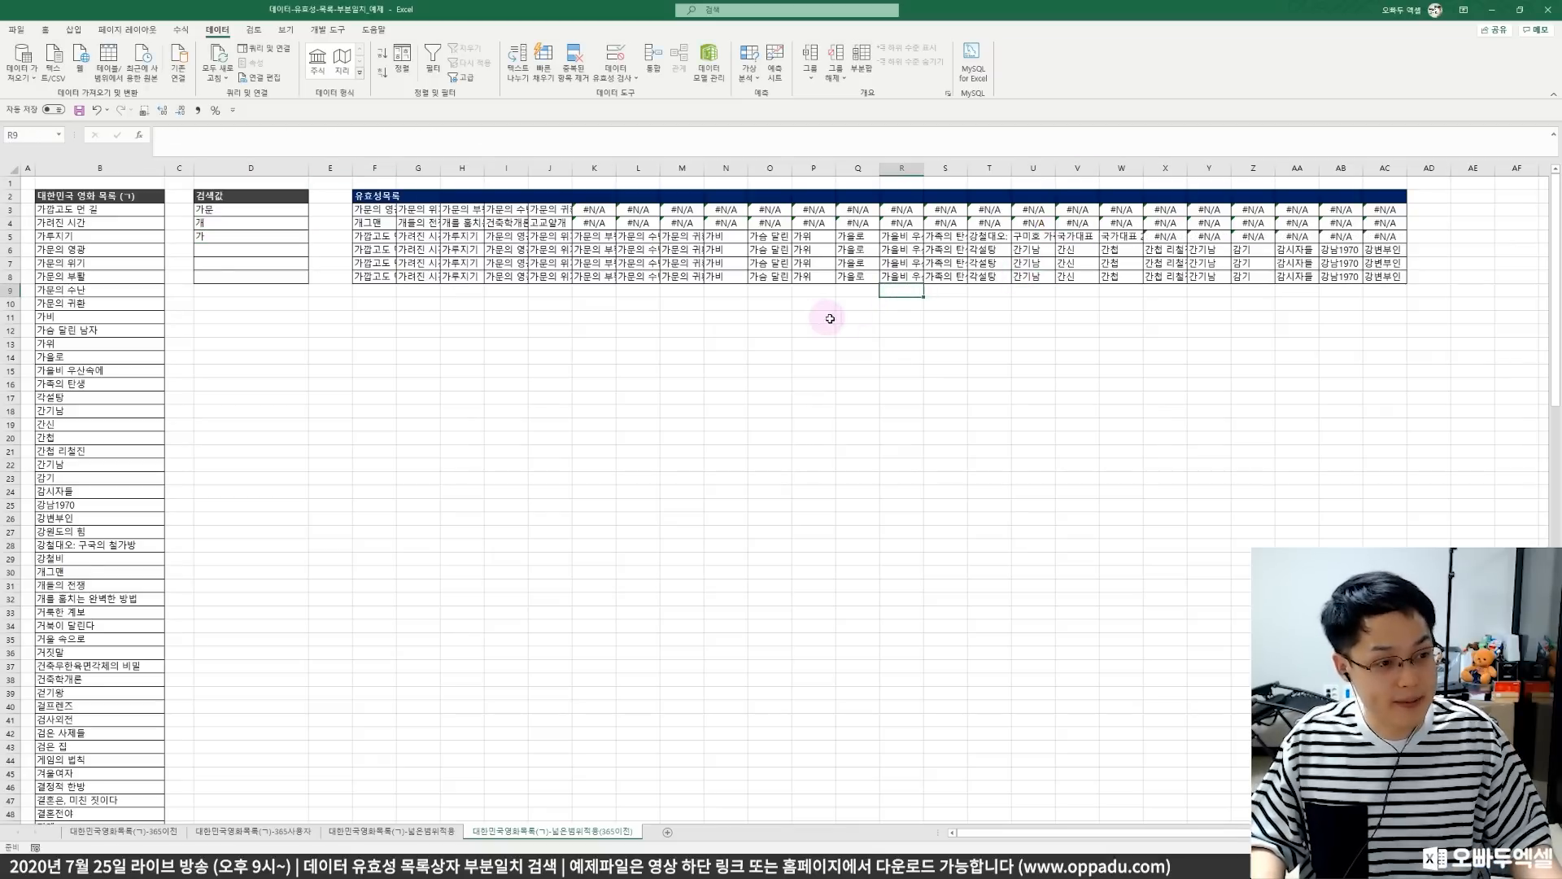
left_click(805, 275)
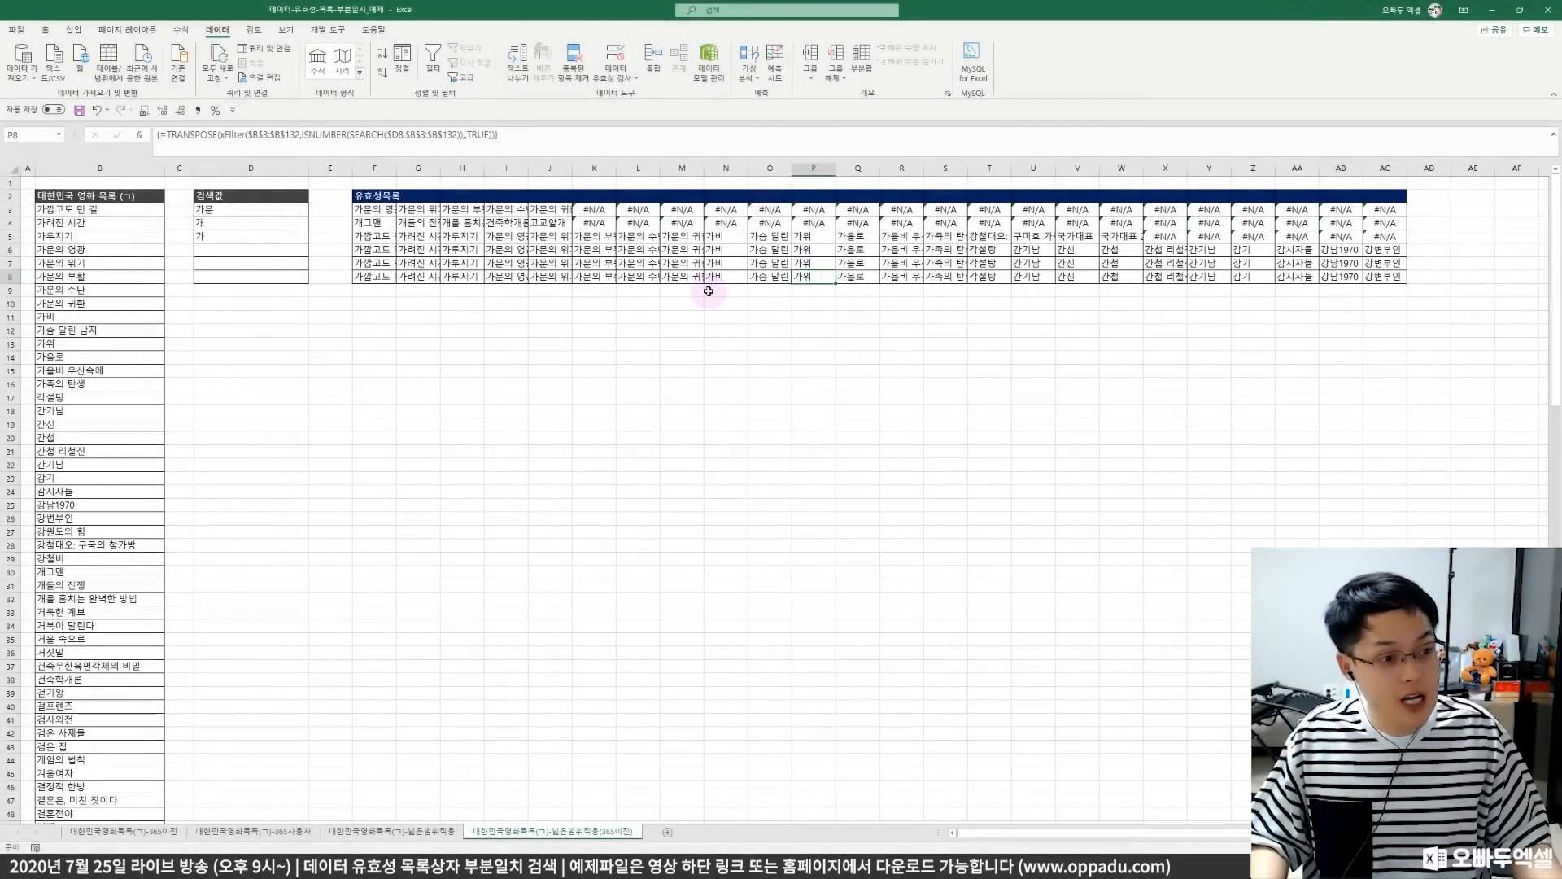
left_click_drag(370, 210, 1059, 222)
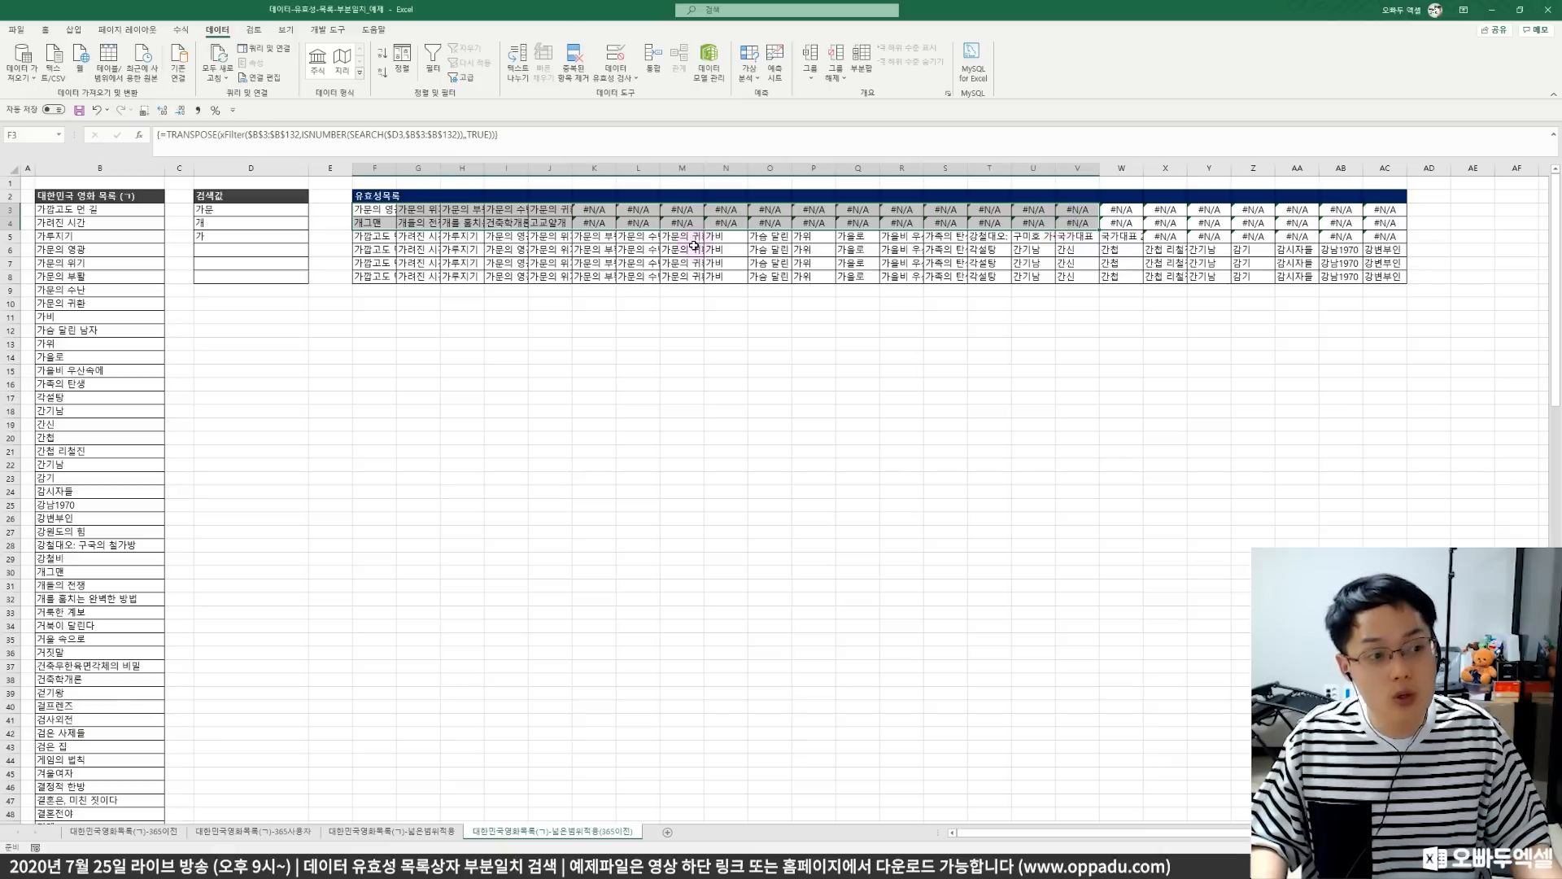
- Open the data validation settings for D3 and turn off the error alert for invalid data
left_click(226, 210)
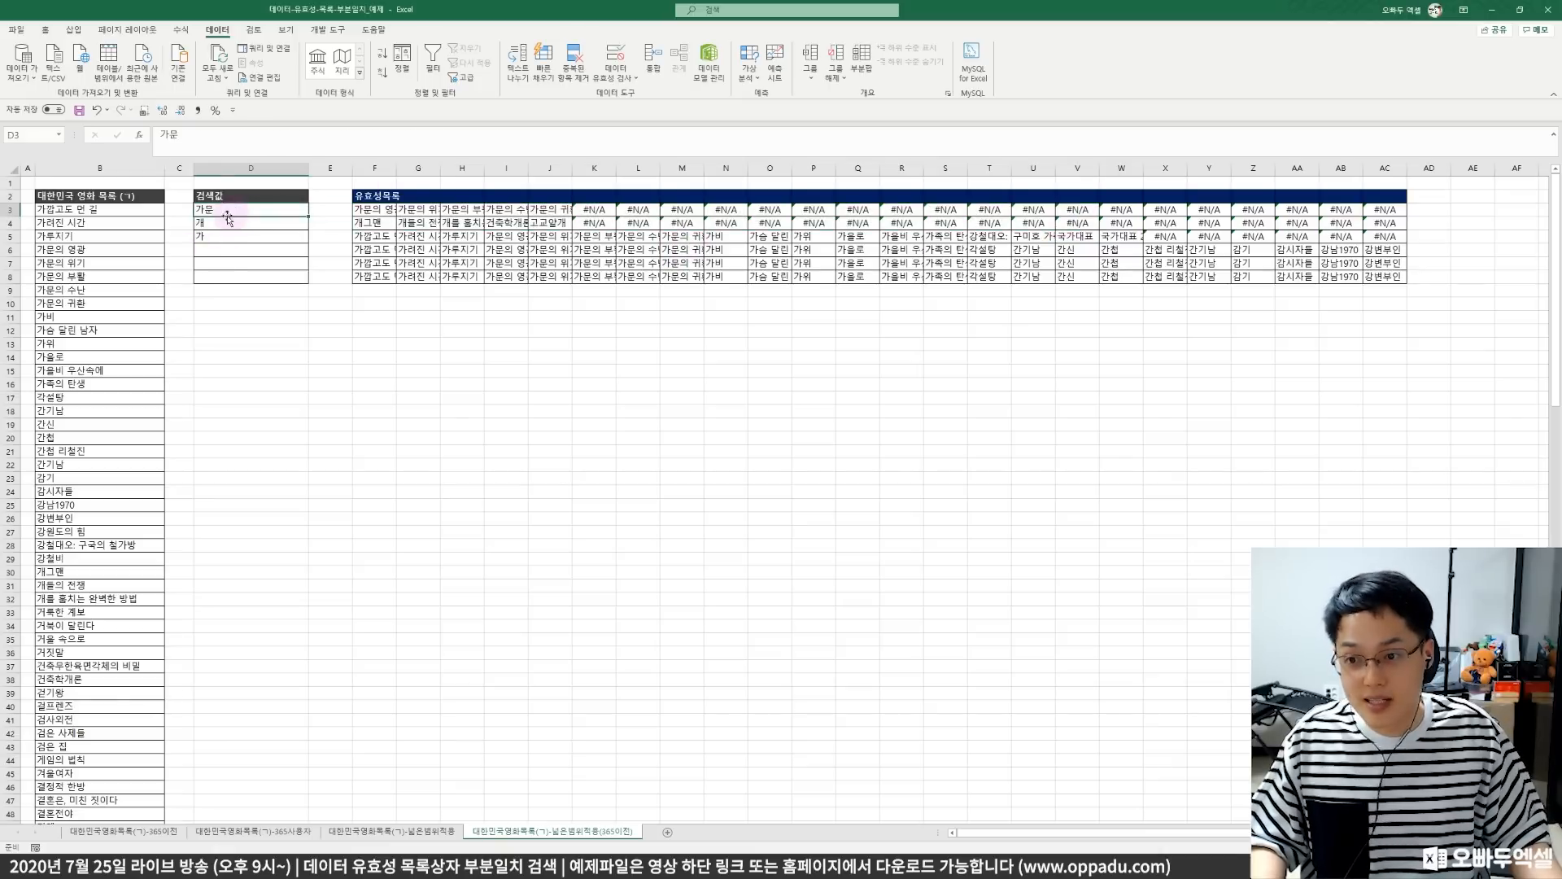
scroll(278, 252, "up", 4, "ctrl")
left_click_drag(301, 231, 37, 302)
left_click(283, 302)
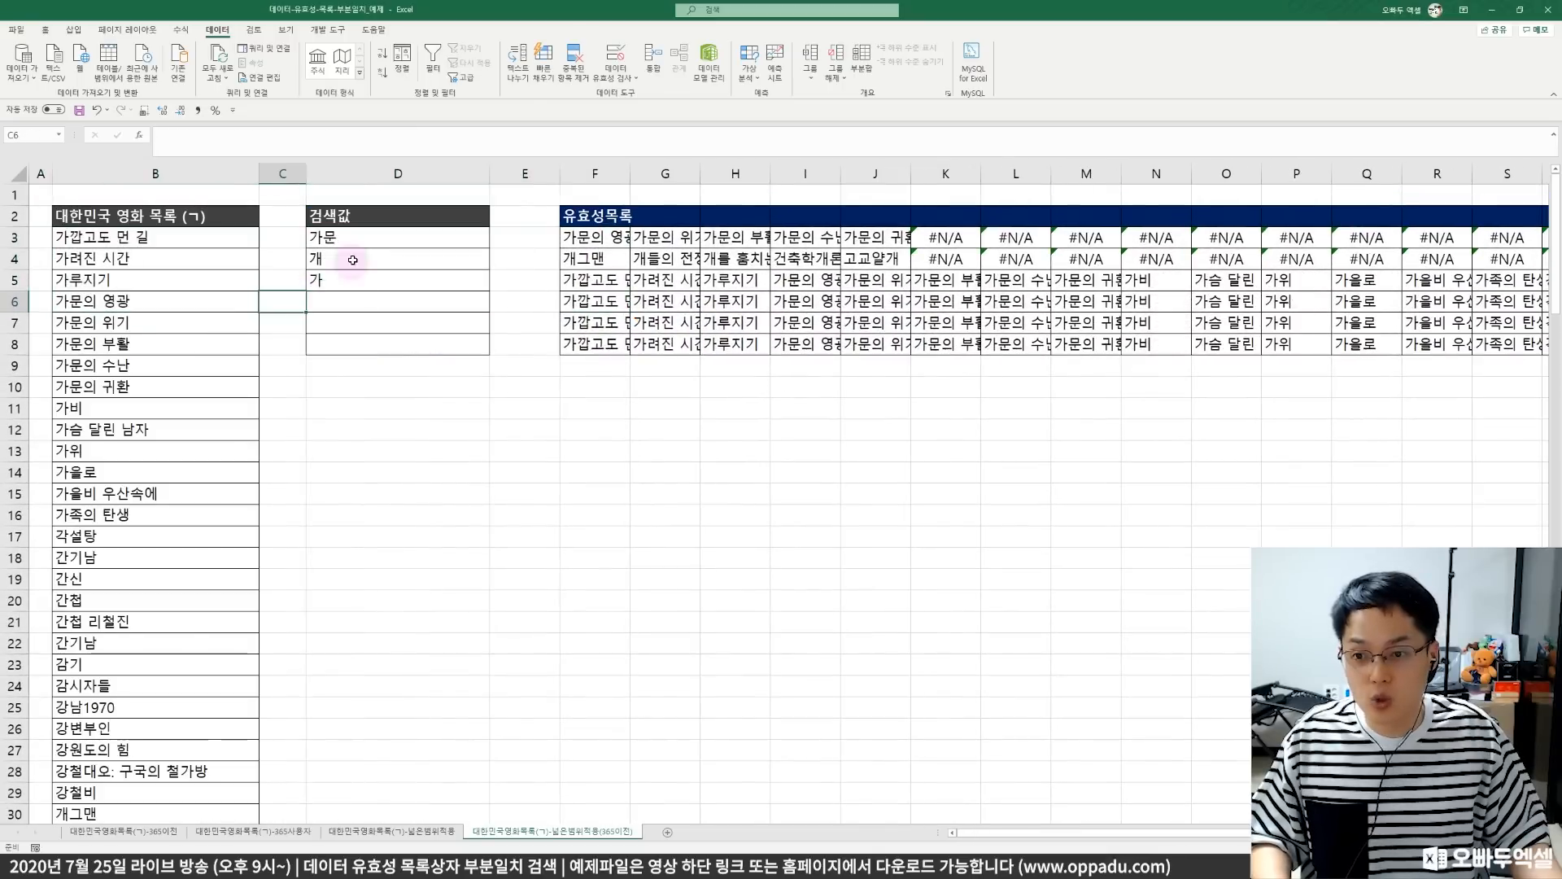
left_click(373, 240)
scroll(407, 268, "down", 2, "ctrl")
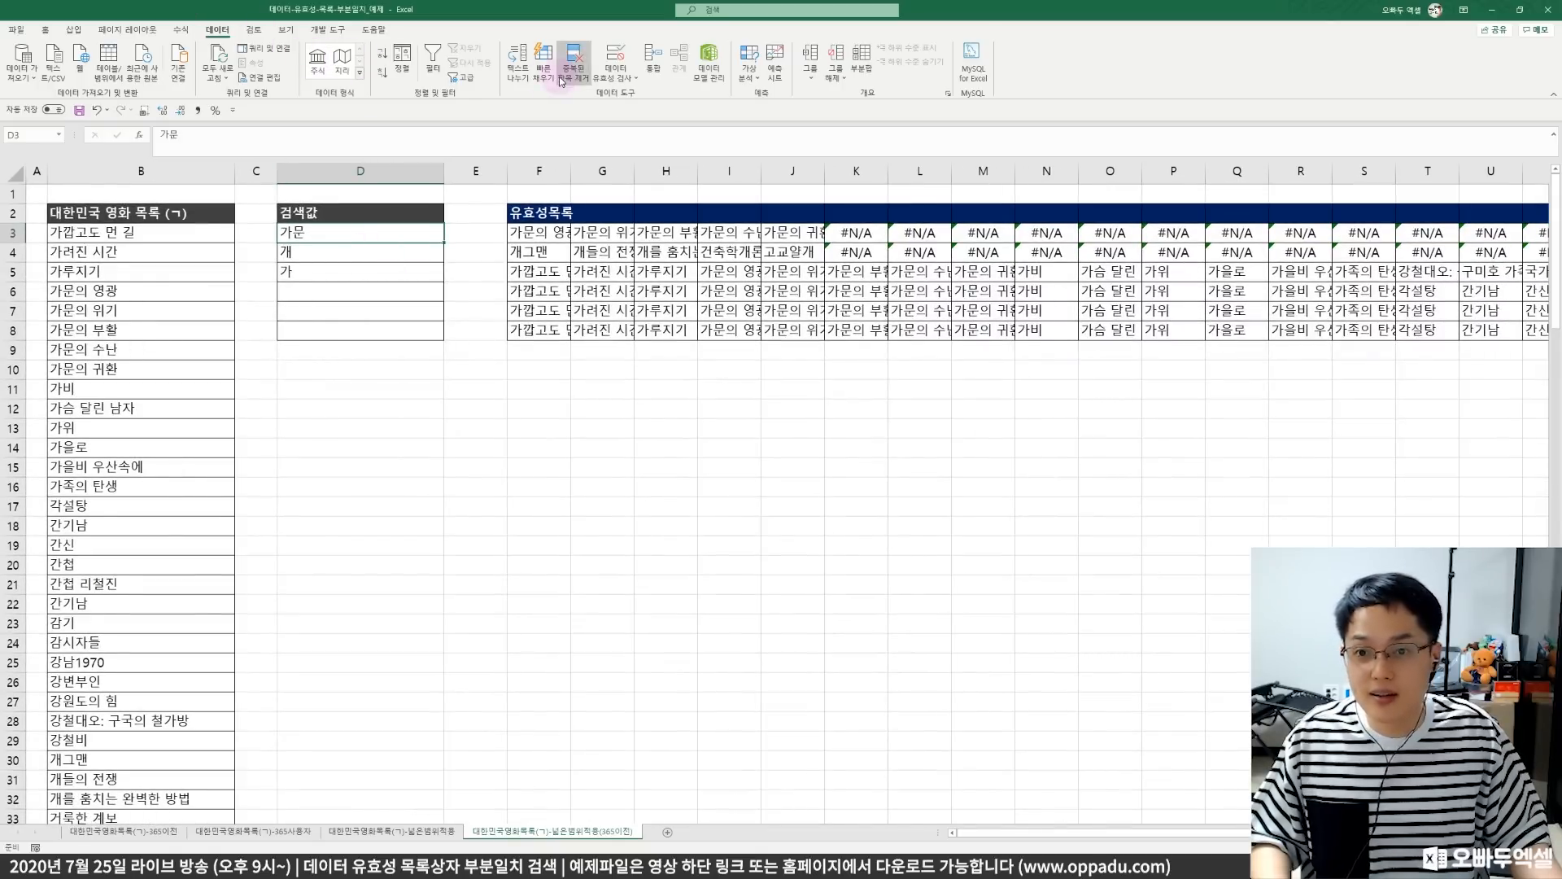
left_click(620, 79)
left_click(651, 94)
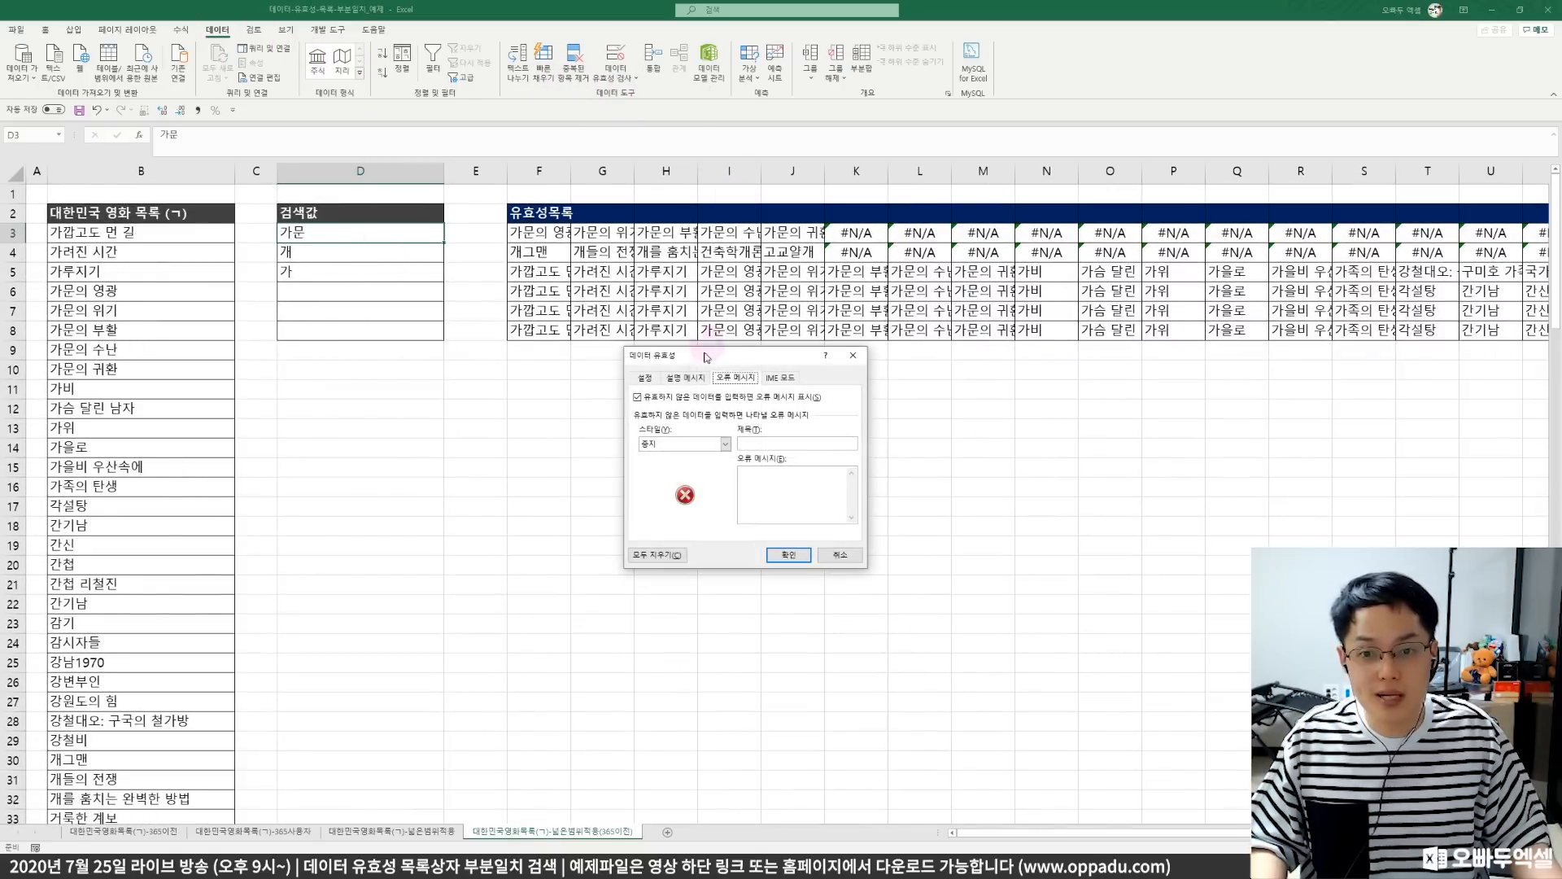
left_click_drag(683, 355, 412, 255)
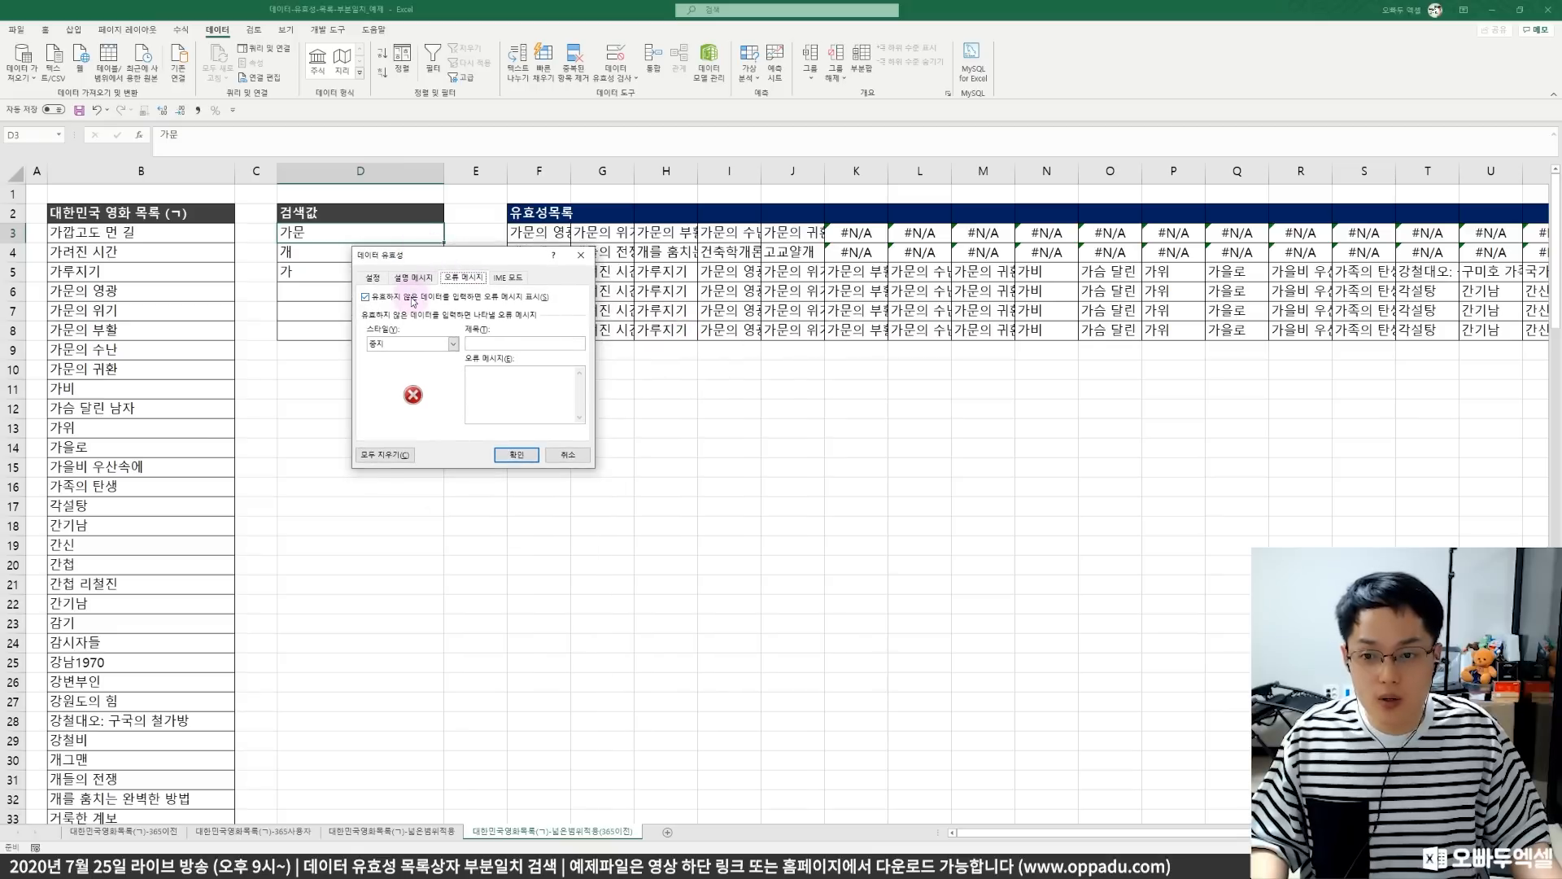
left_click(413, 298)
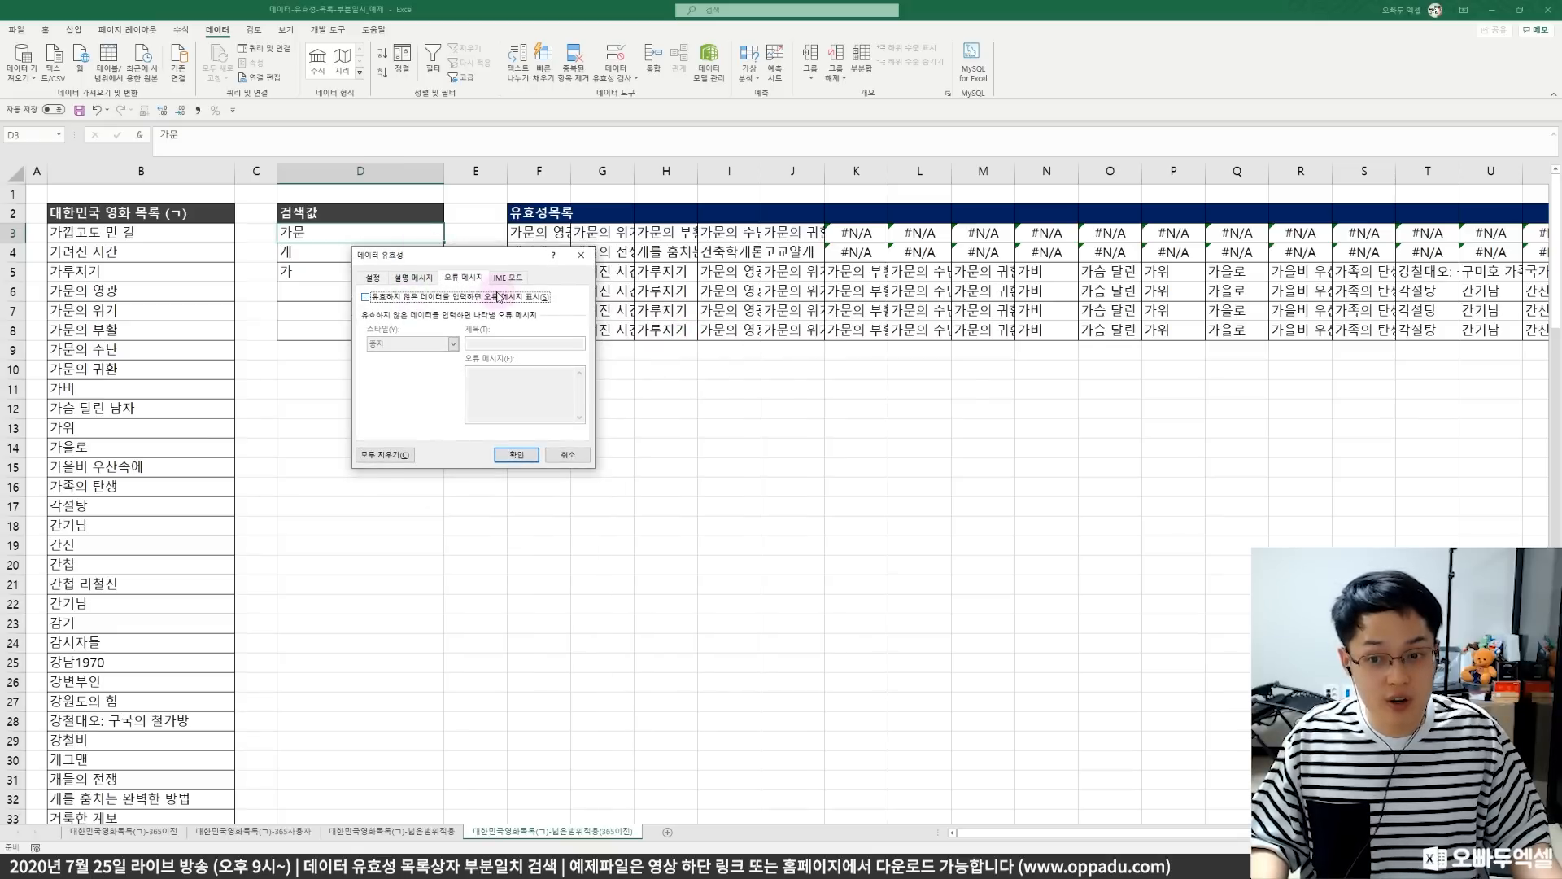
- Set the validation criteria for D3 to allow a list (목록)
left_click(379, 281)
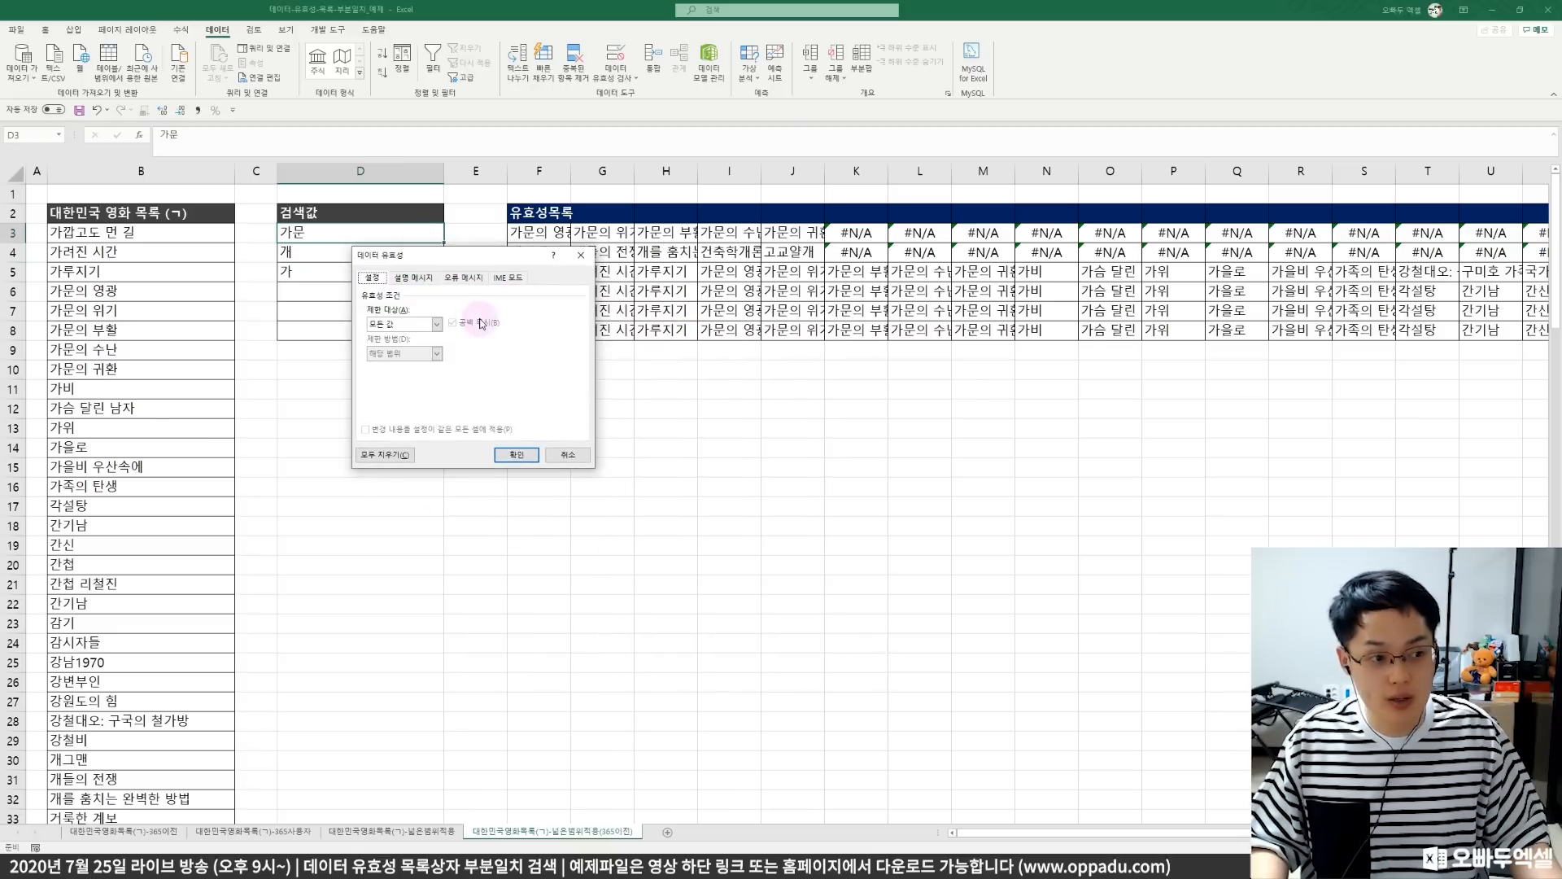
left_click(430, 326)
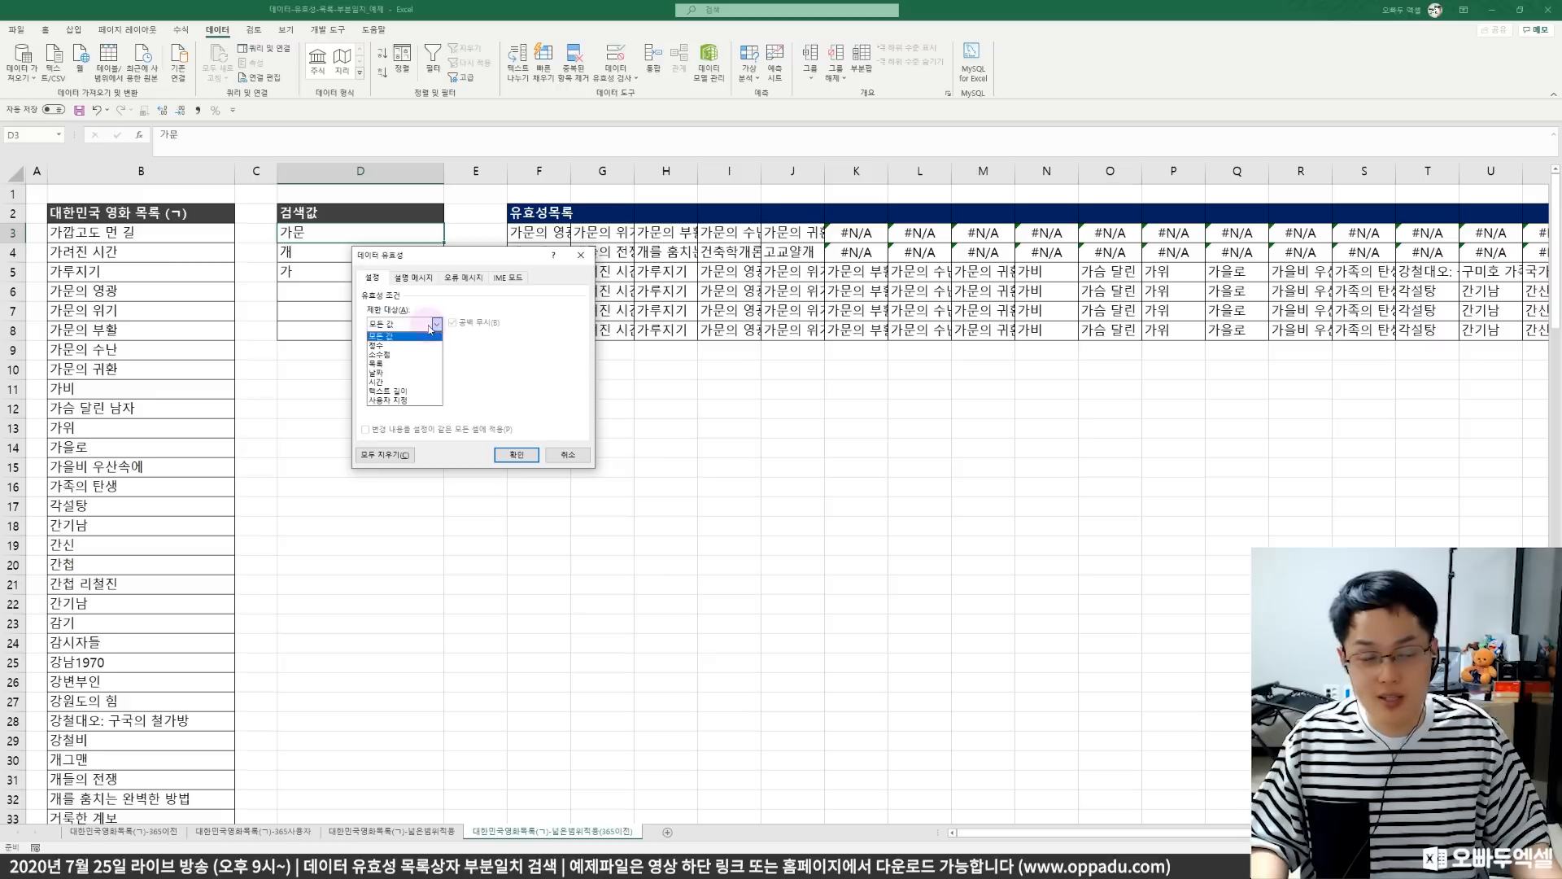
left_click(382, 364)
left_click_drag(412, 265, 248, 227)
- Begin the list source formula as =OFFSET($F$3,,,,COUNTIF($F$3:$AC$3, picking the COUNTIF range from row 3 of the sheet
left_click(298, 341)
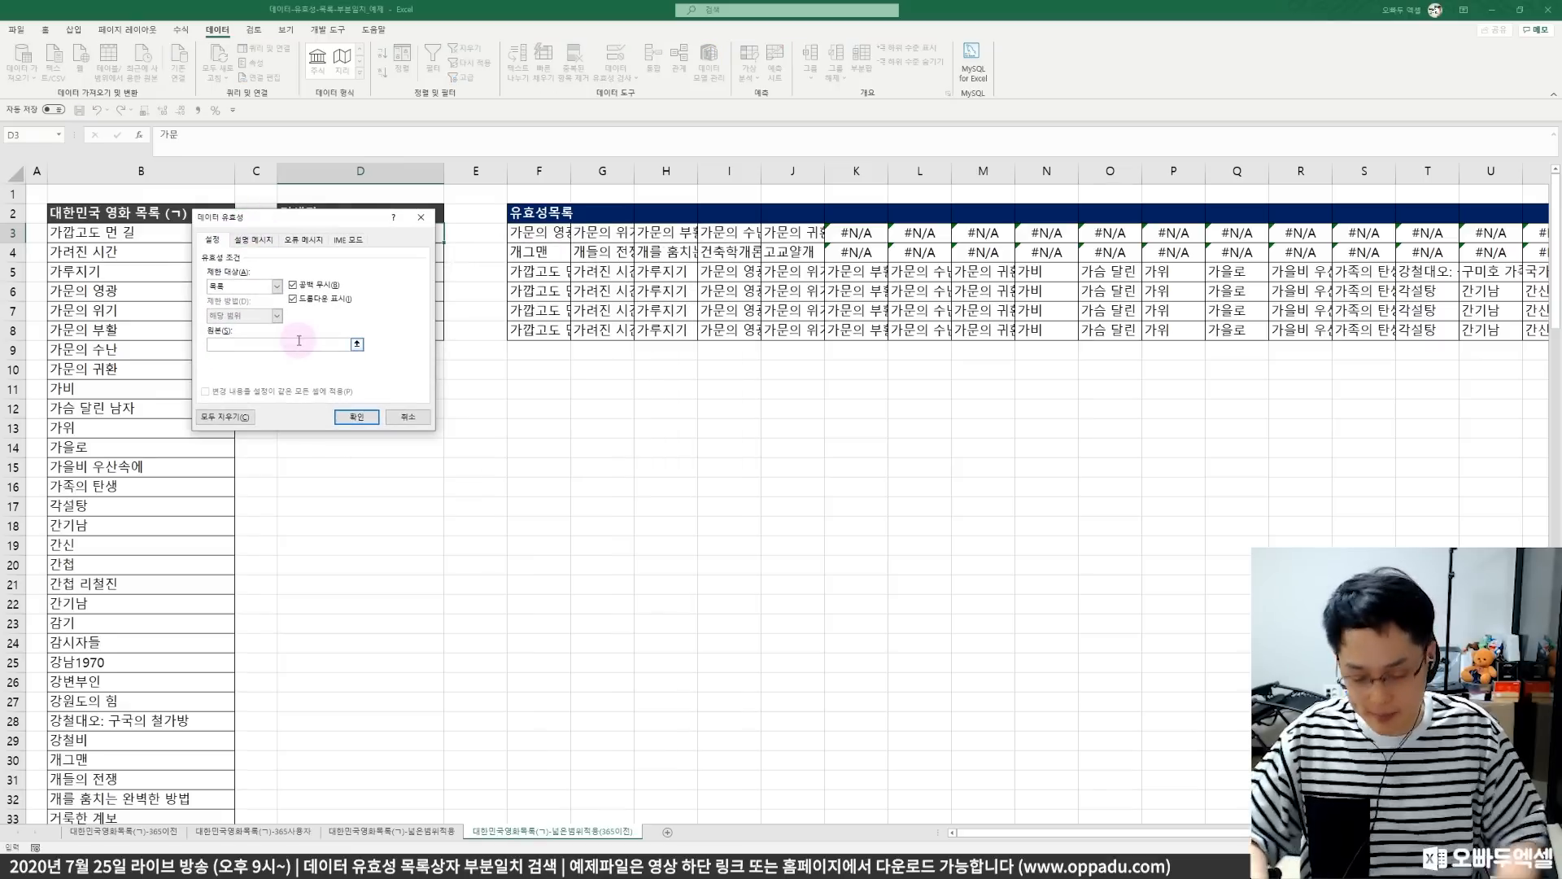
type("=")
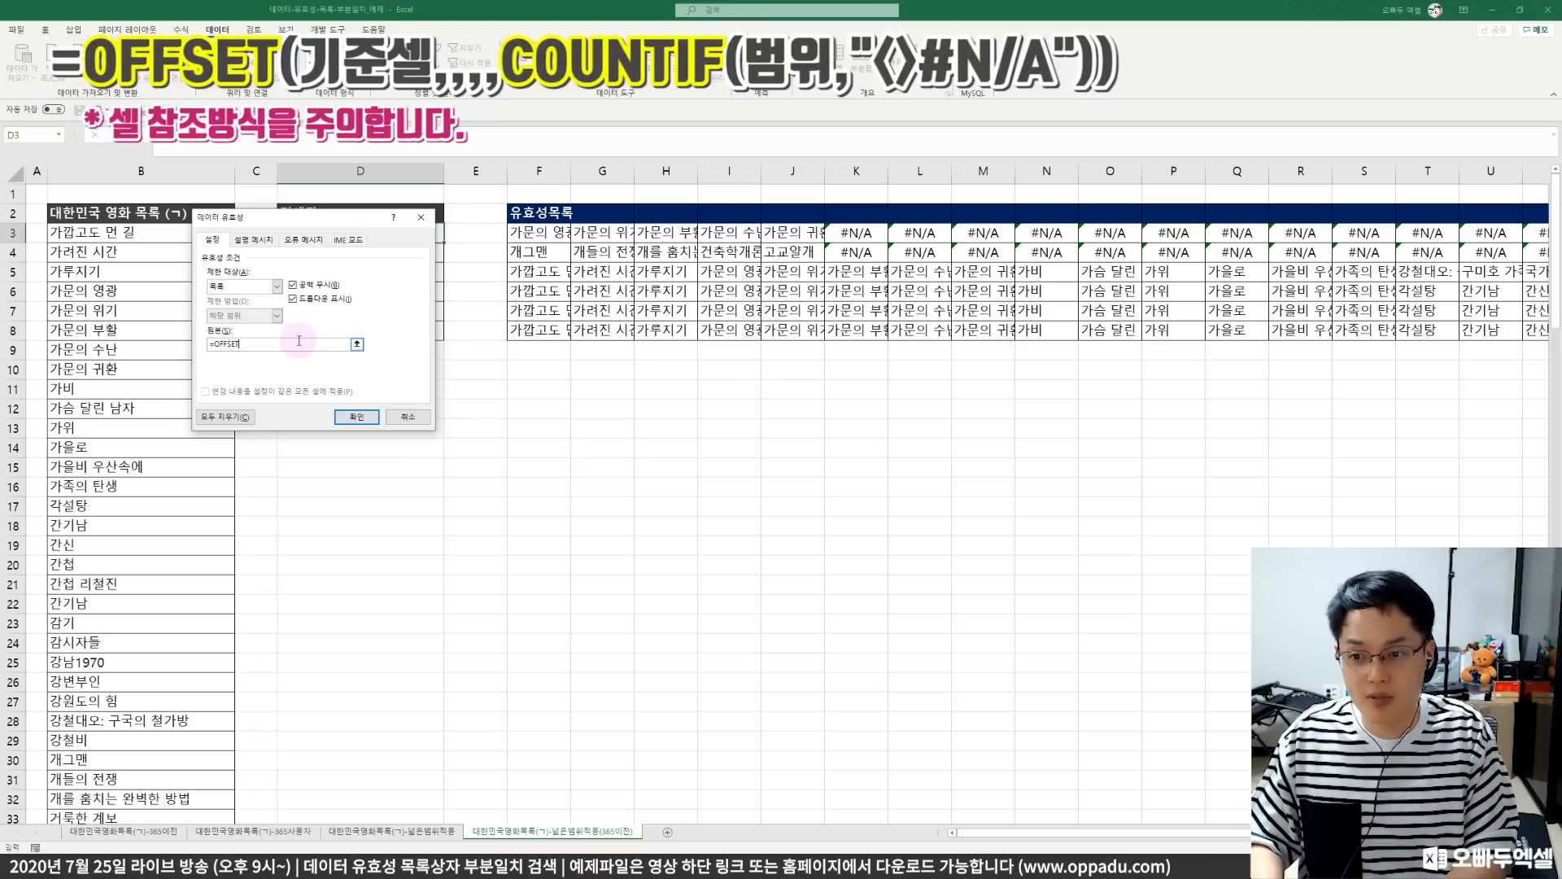
type("OFFSET(")
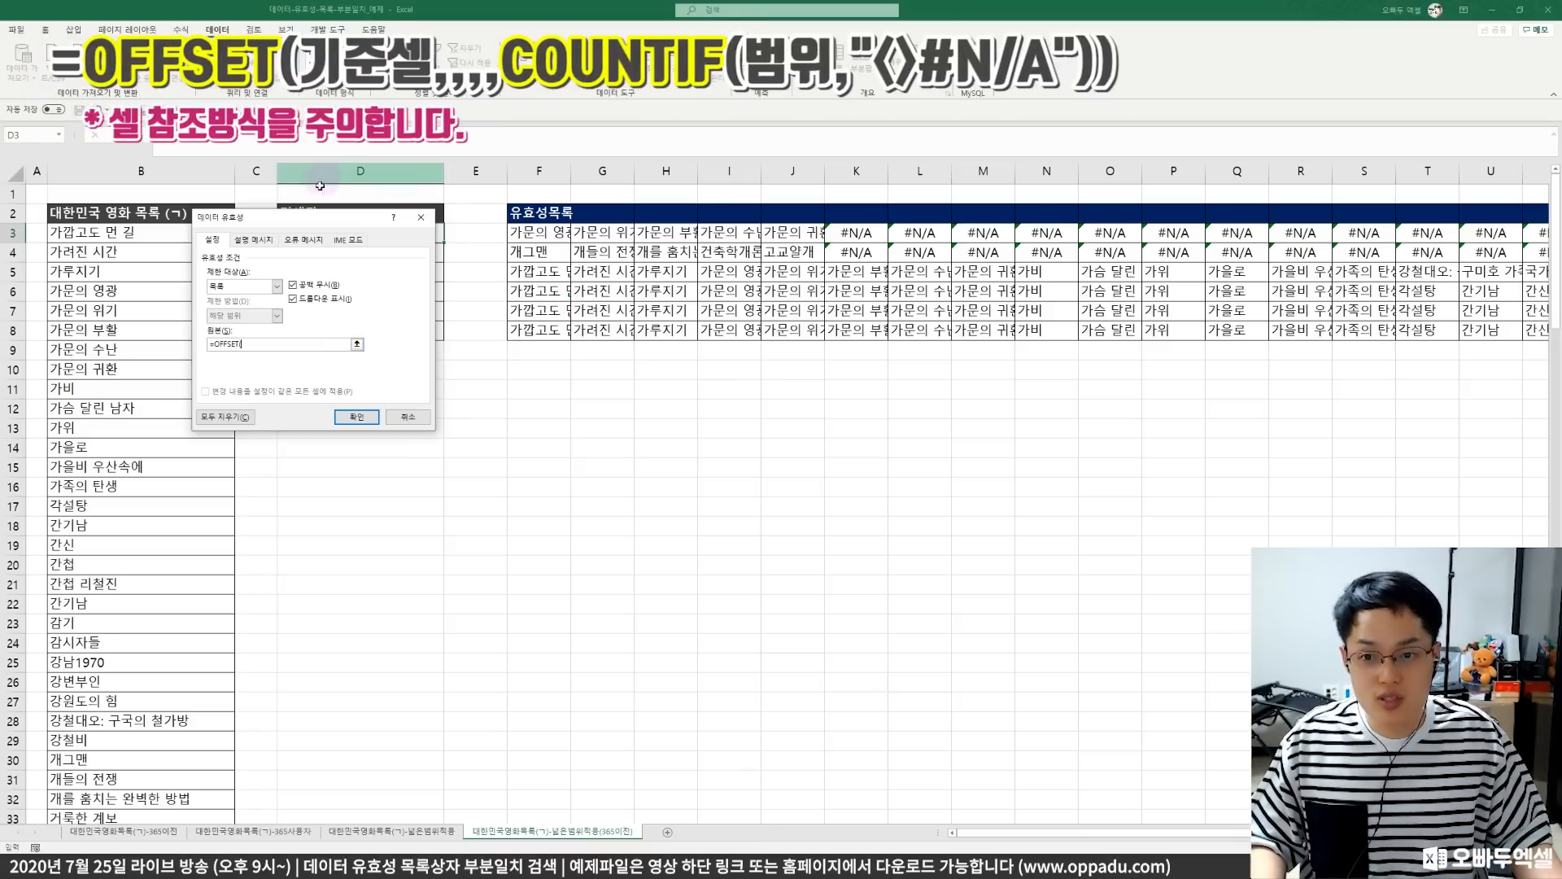
left_click_drag(315, 218, 389, 297)
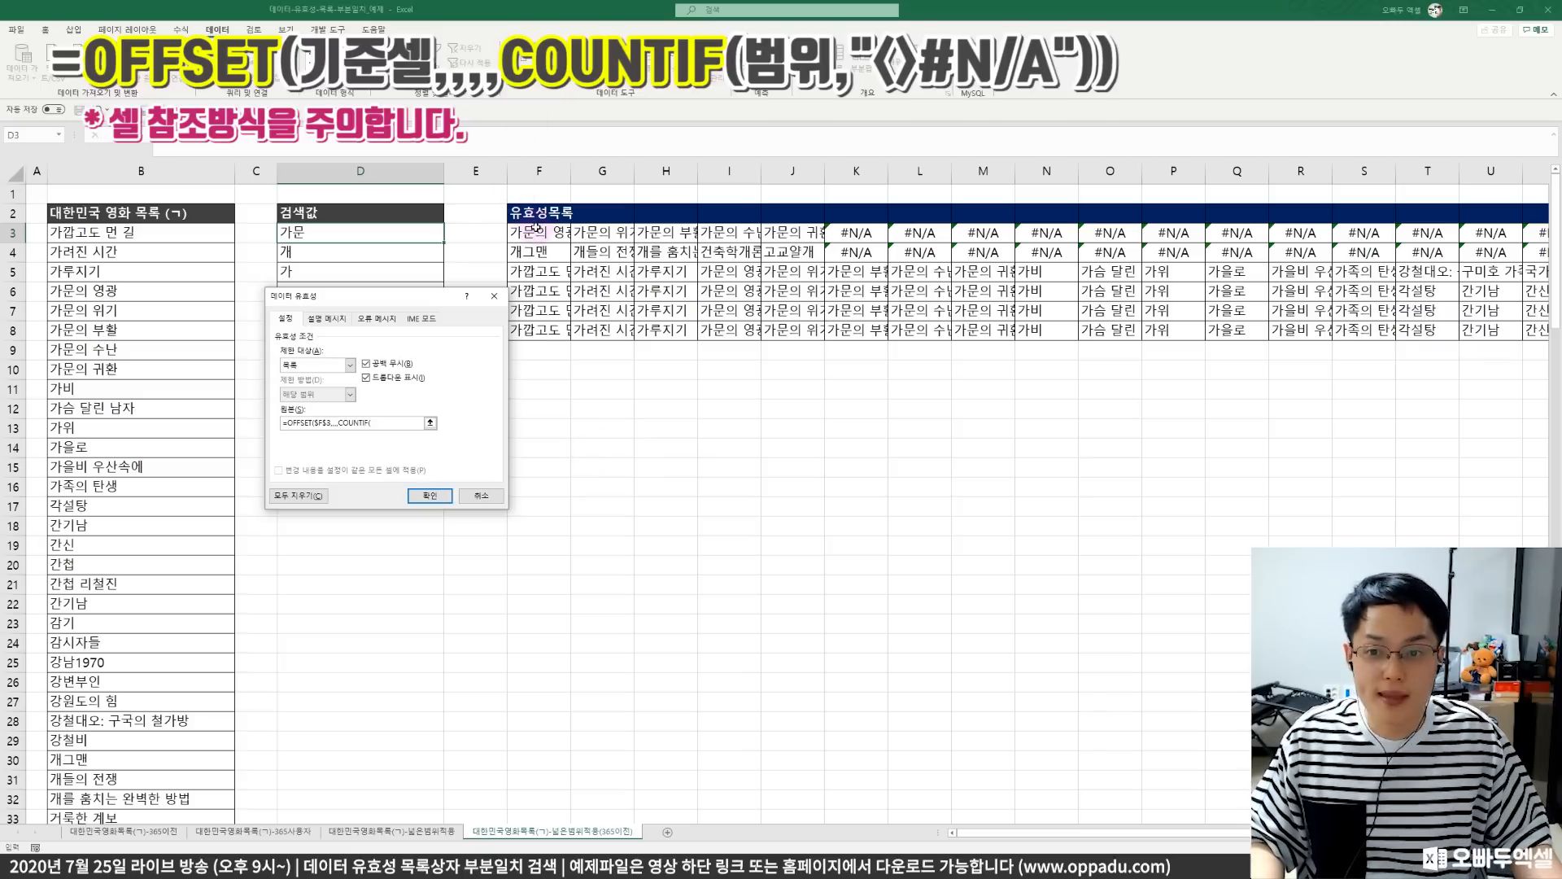
left_click_drag(524, 233, 1393, 234)
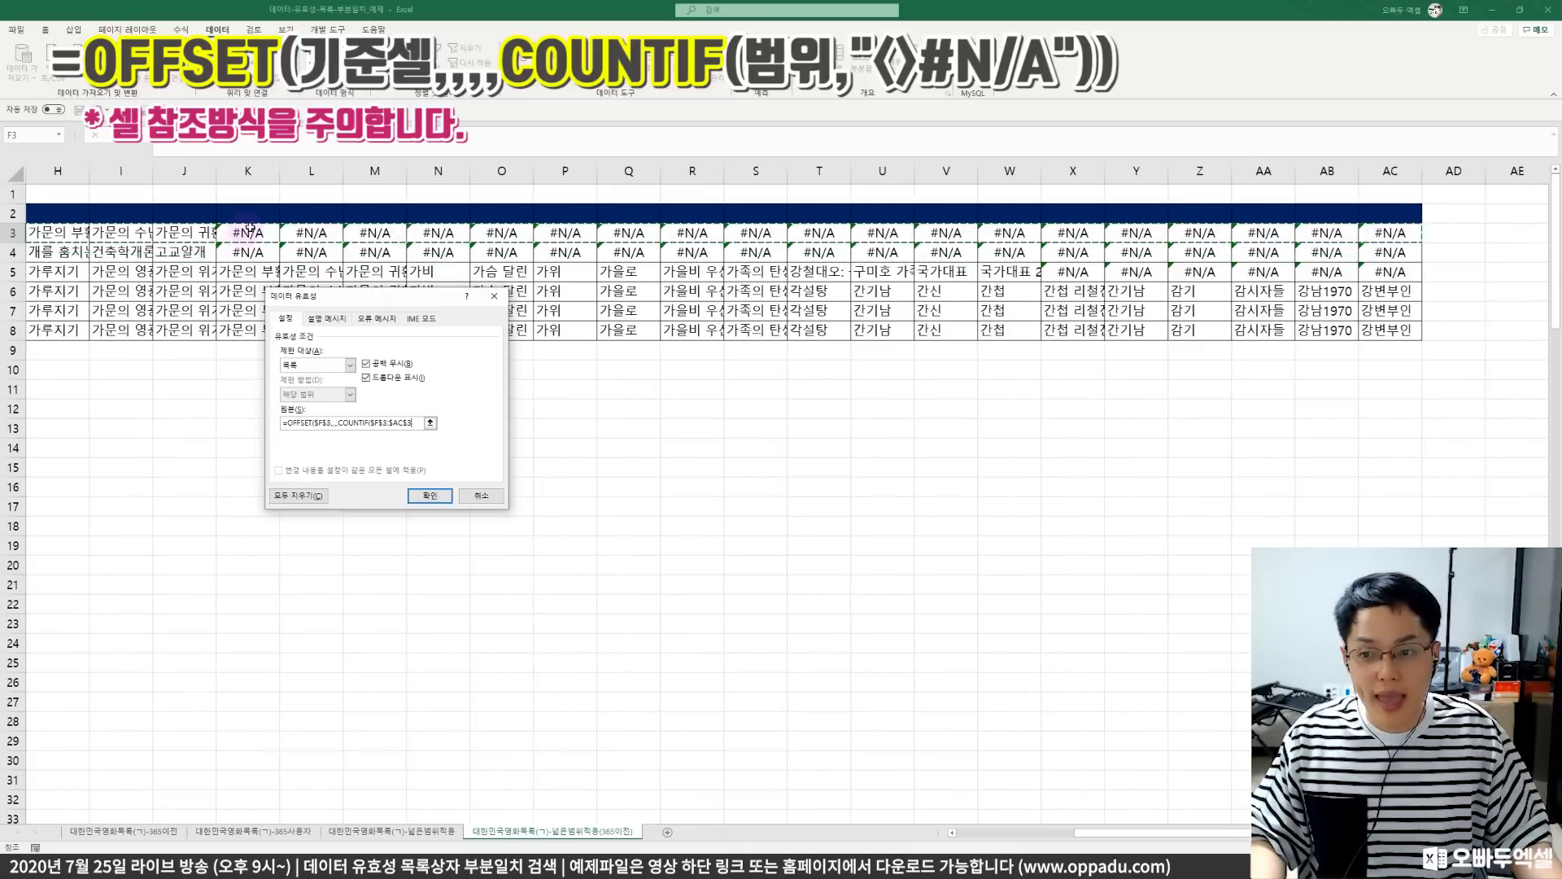
left_click_drag(1179, 834, 1025, 803)
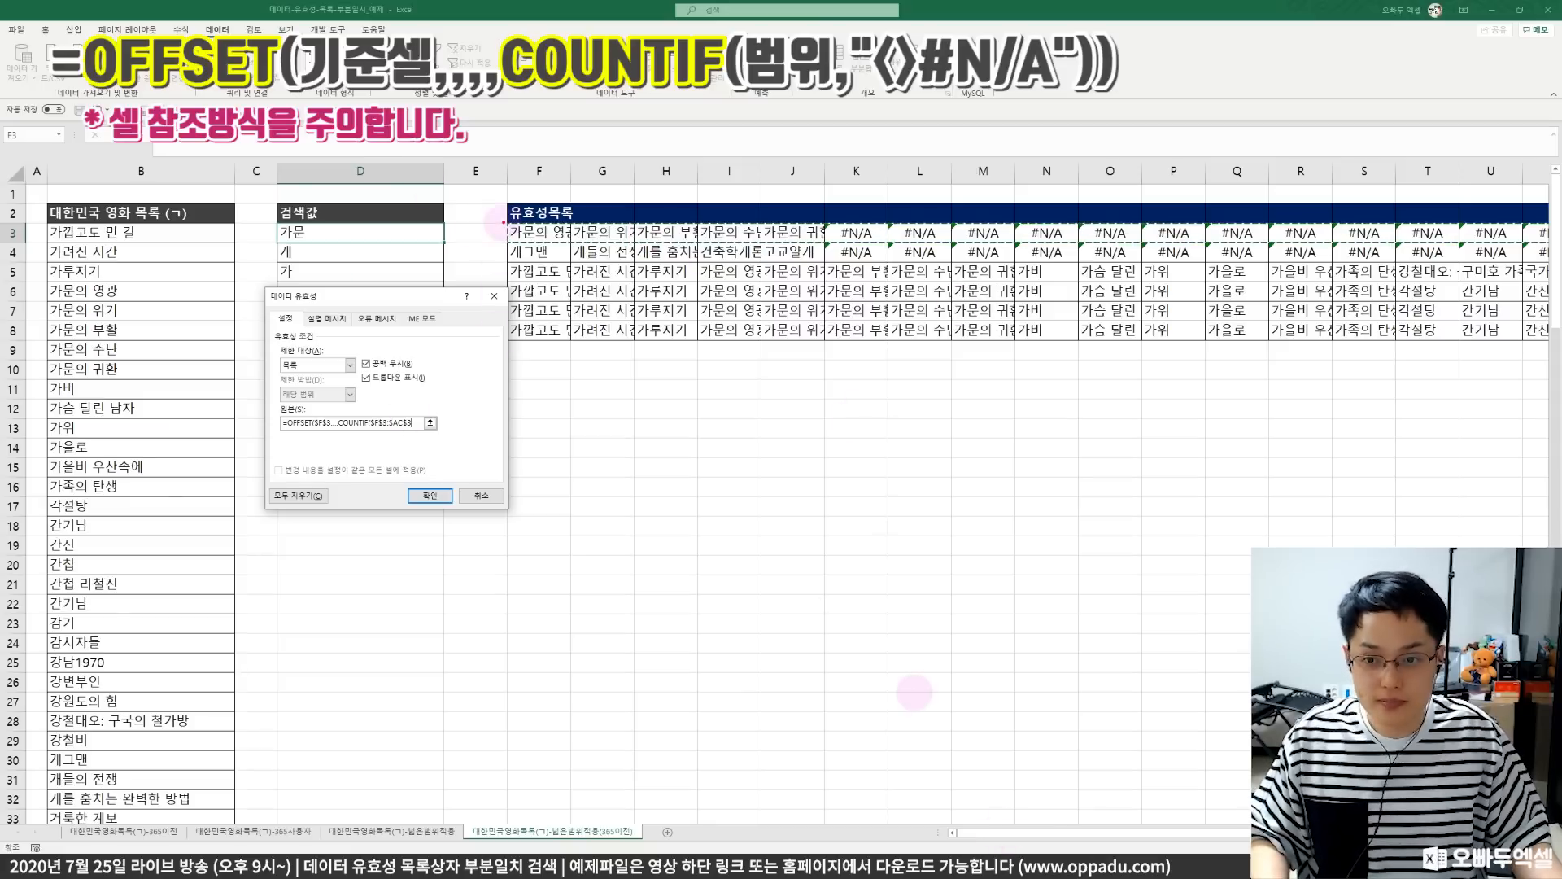
left_click_drag(532, 225, 1524, 245)
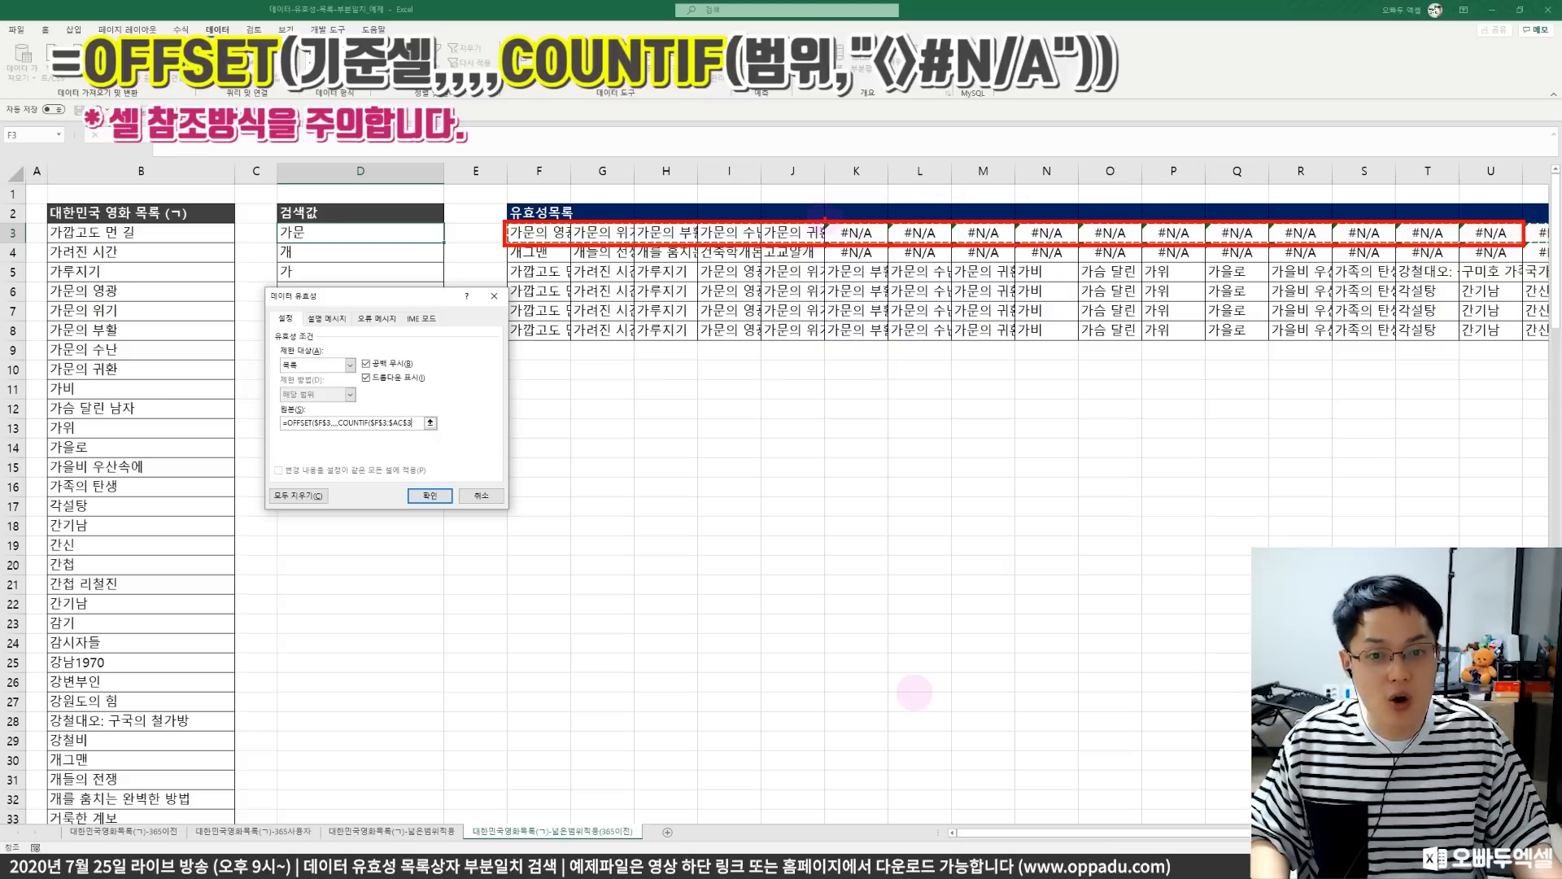
mouse_move(826, 216)
left_mouse_down()
mouse_move(922, 244)
mouse_move(1520, 244)
mouse_move(1334, 241)
mouse_move(1409, 268)
left_mouse_up()
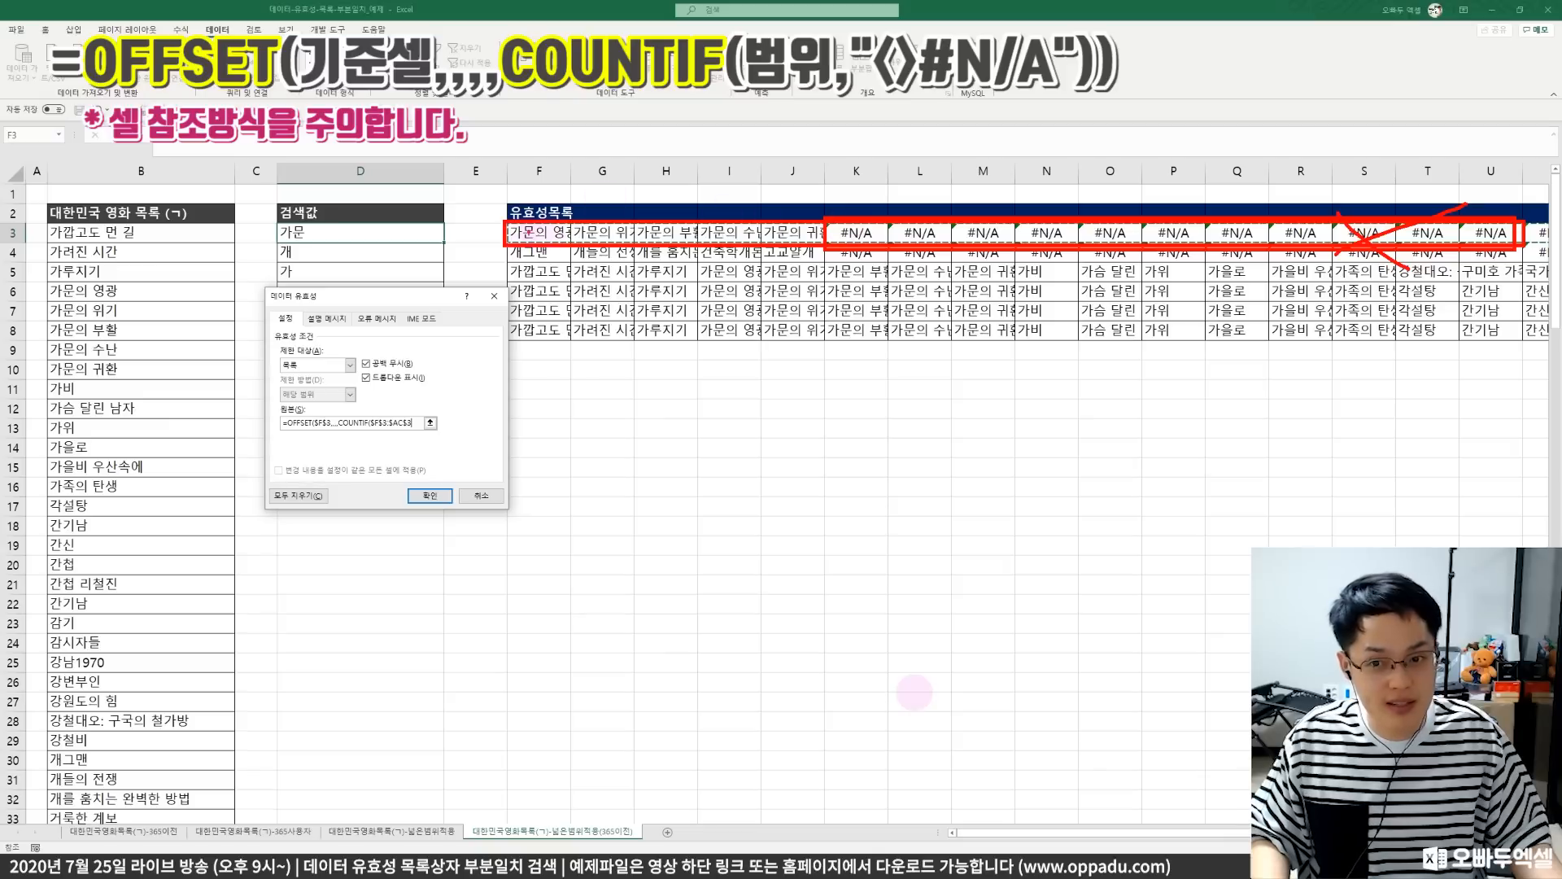
left_click_drag(506, 222, 787, 254)
key("ctrl+z")
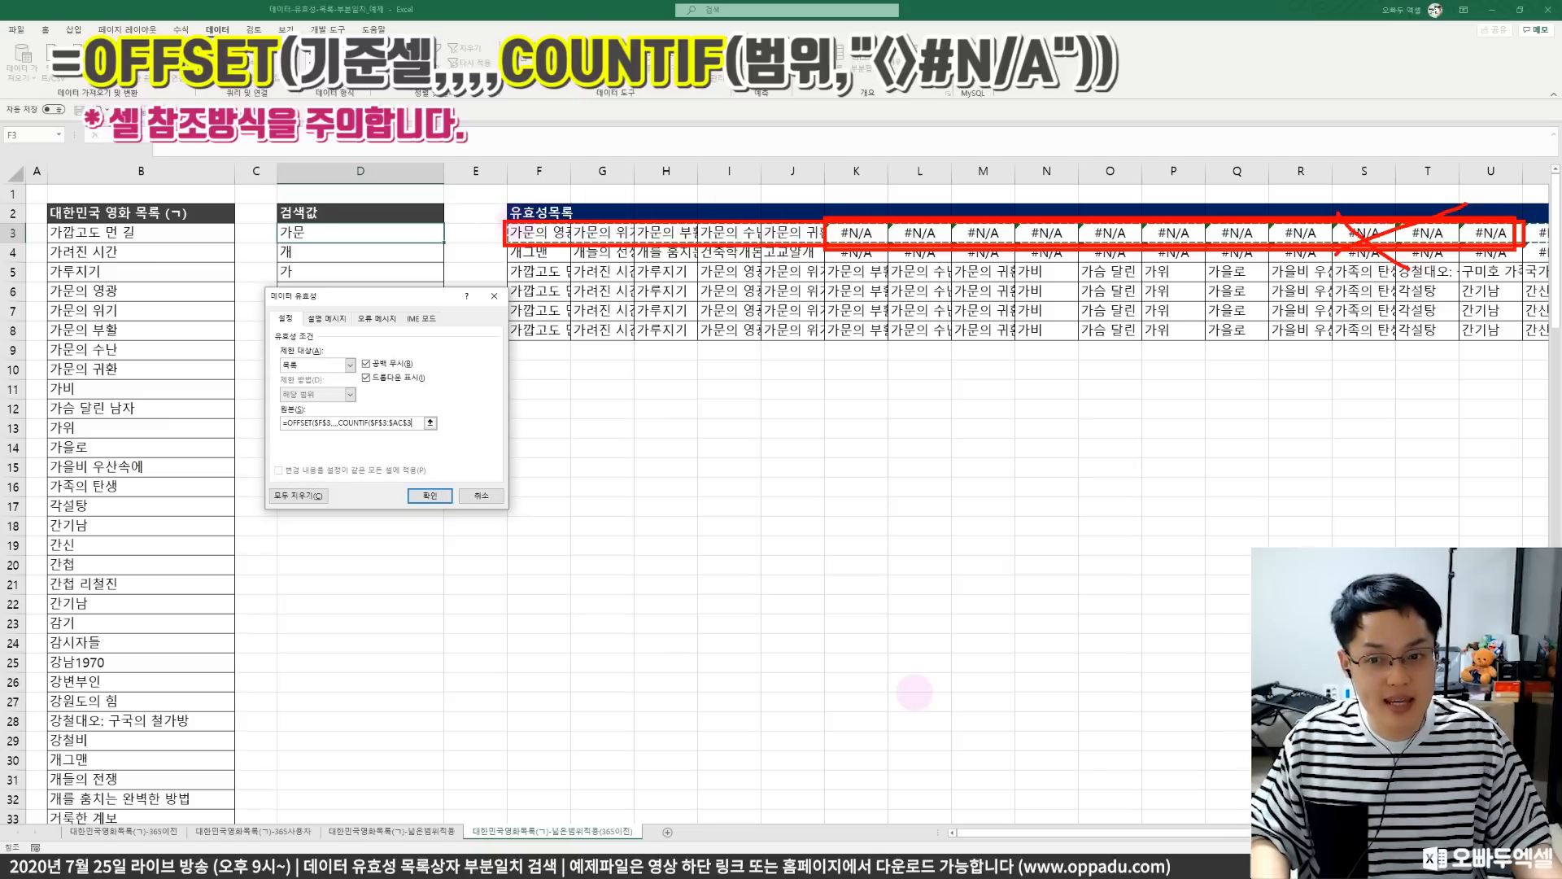
left_click_drag(507, 214, 824, 255)
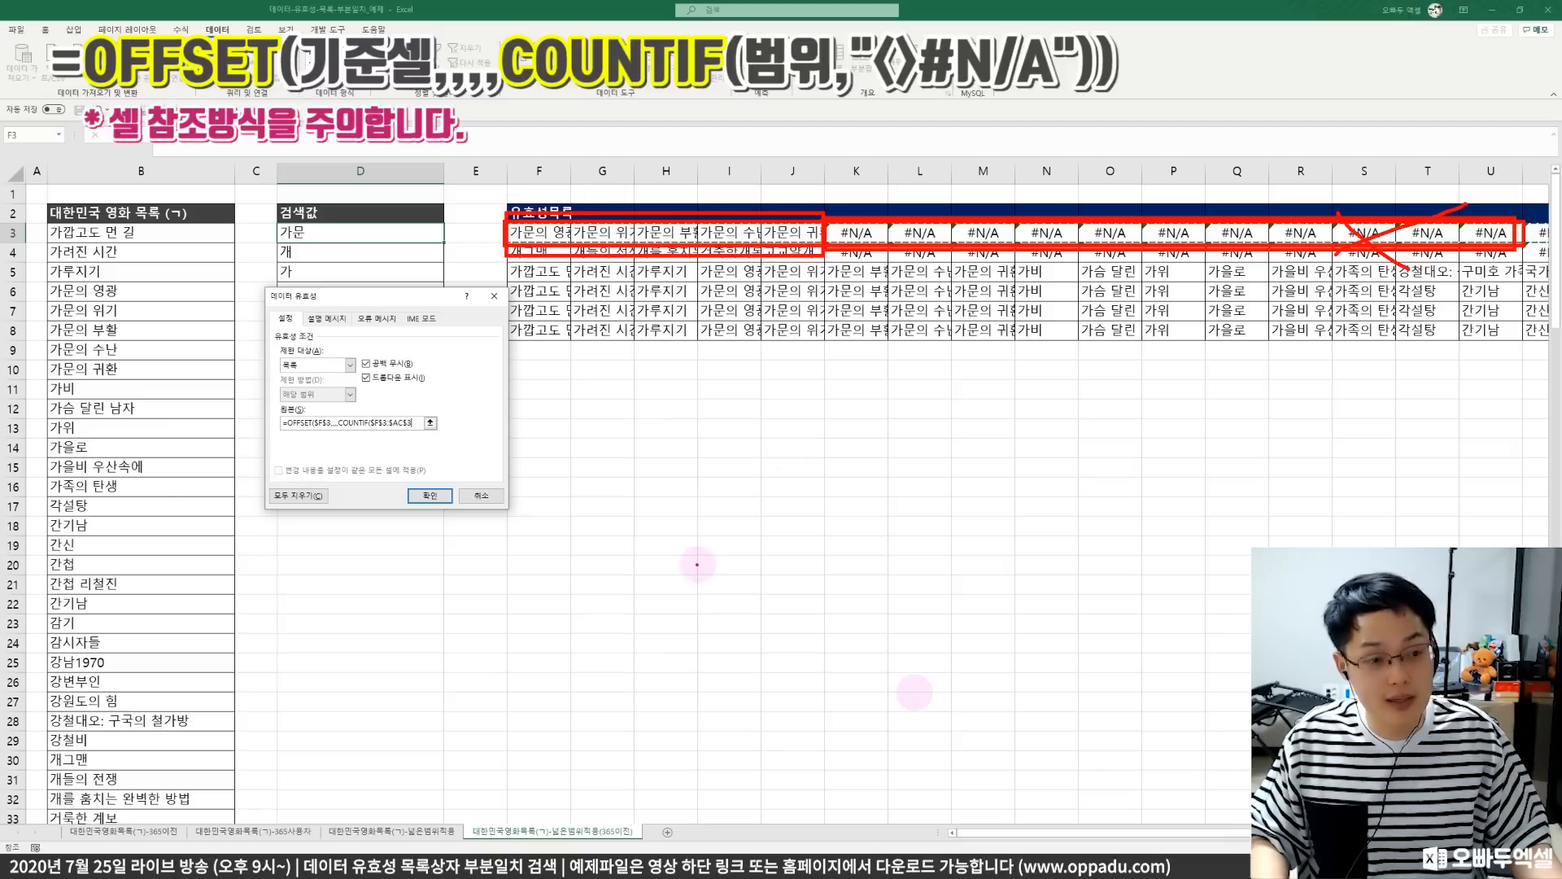
key("Escape")
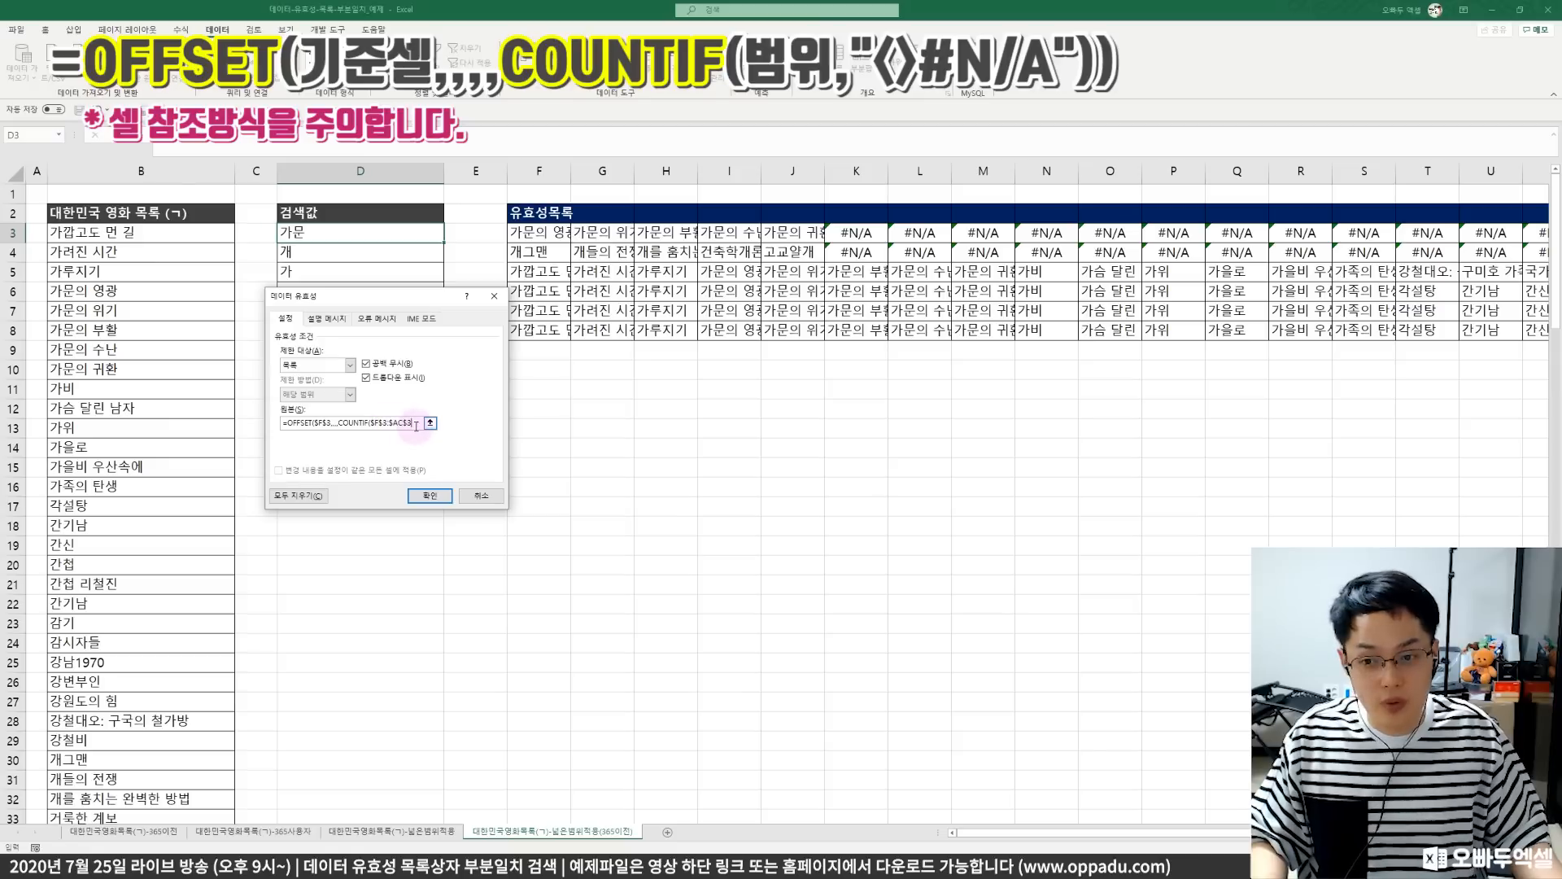
- Complete the source as =OFFSET($F3,,,,COUNTIF($F3:$AC3,"<>#N/A")) with relative row references and apply the validation to D3
type("<>#N/A\"")
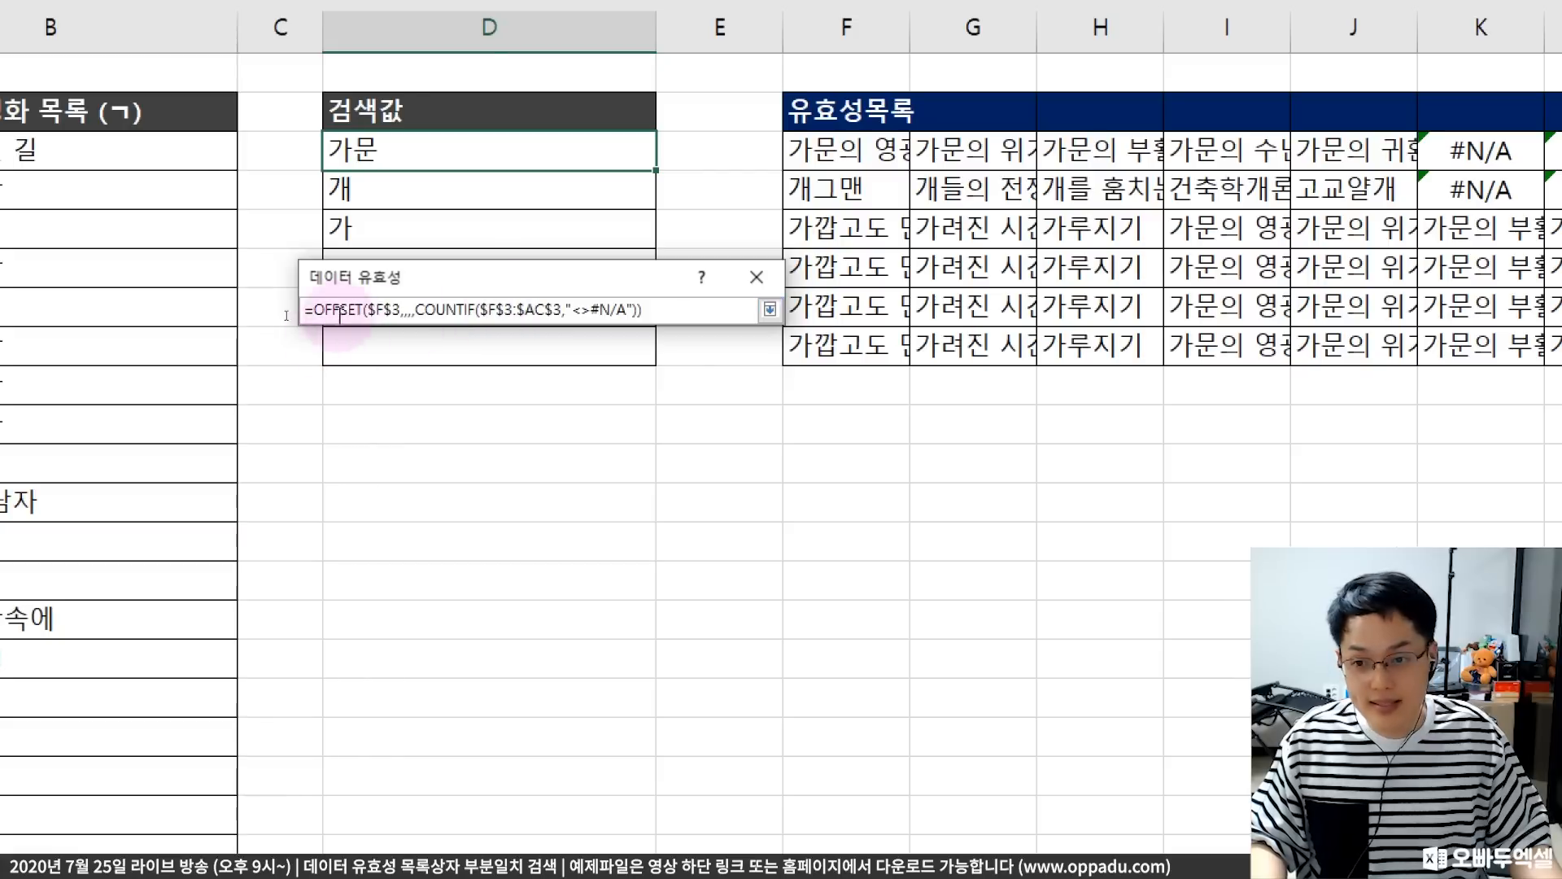
left_click(384, 310)
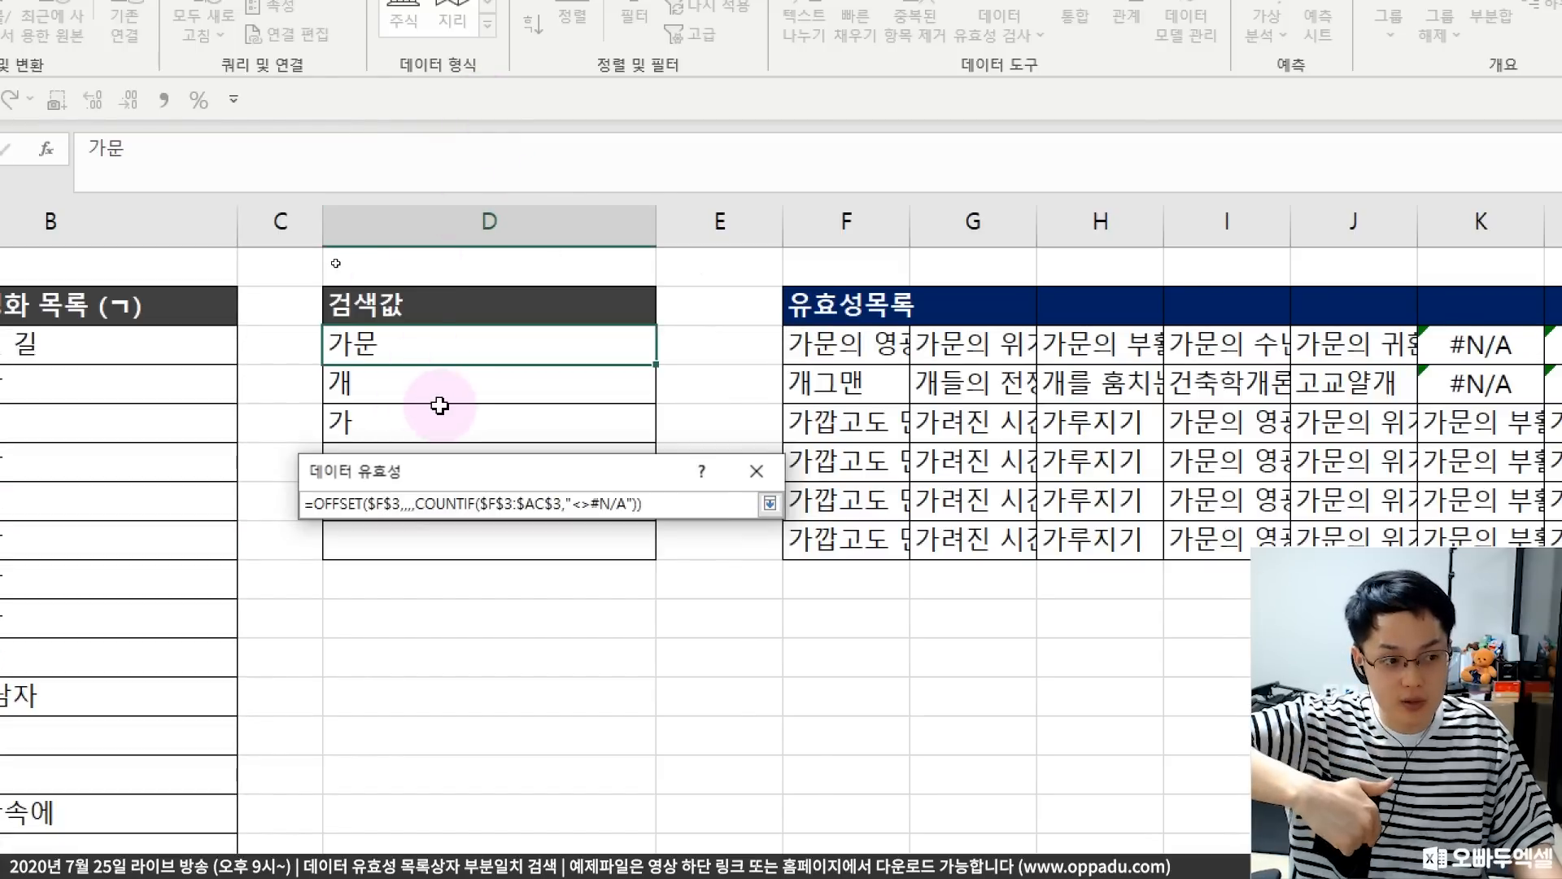
left_click(413, 503)
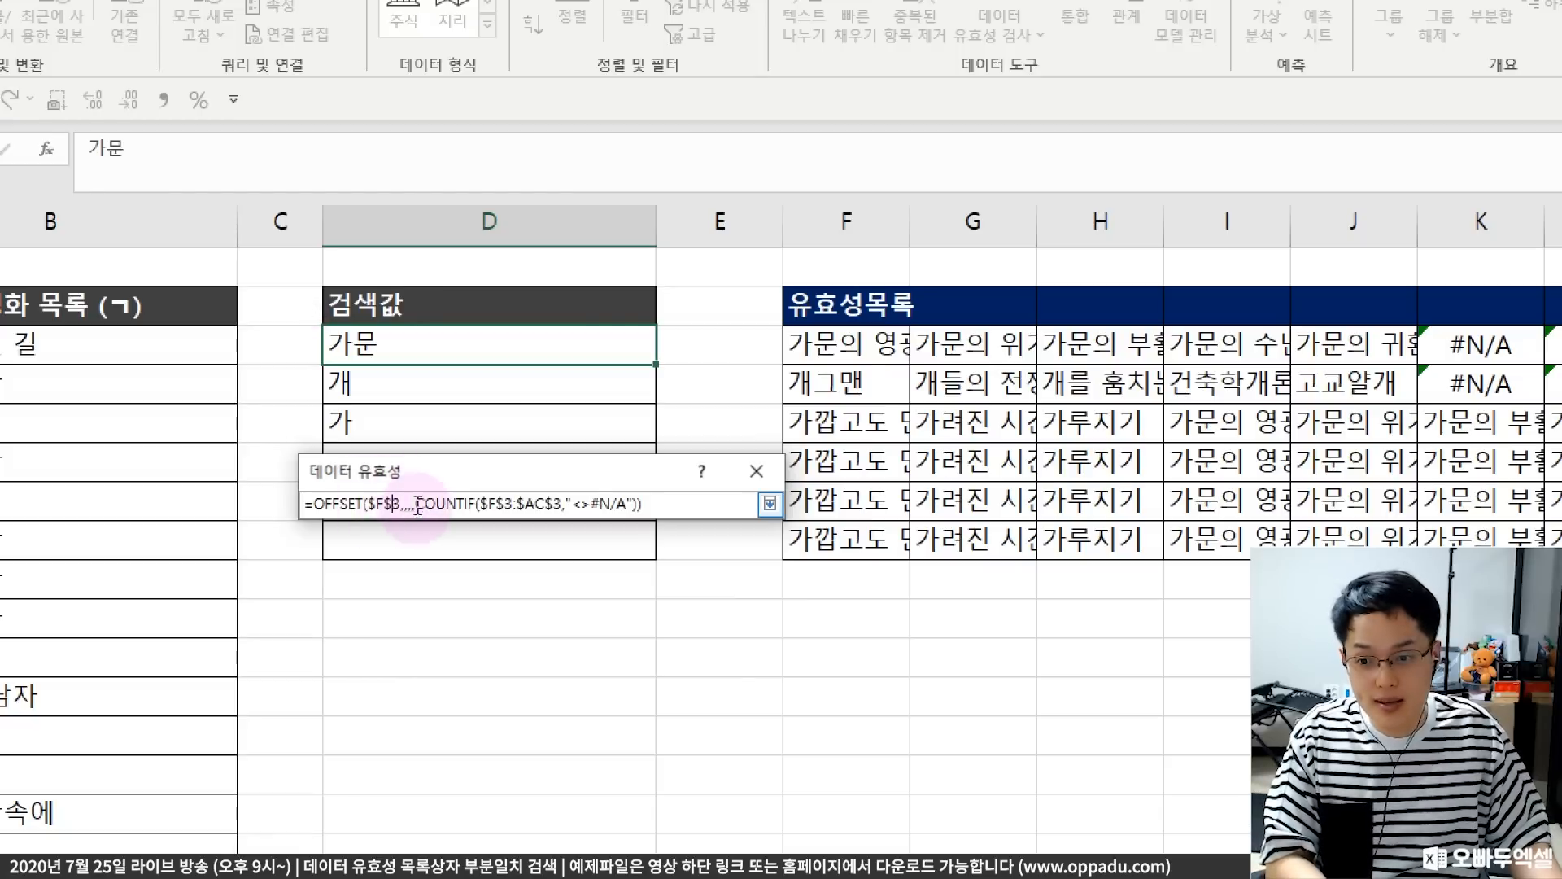
key("BackSpace")
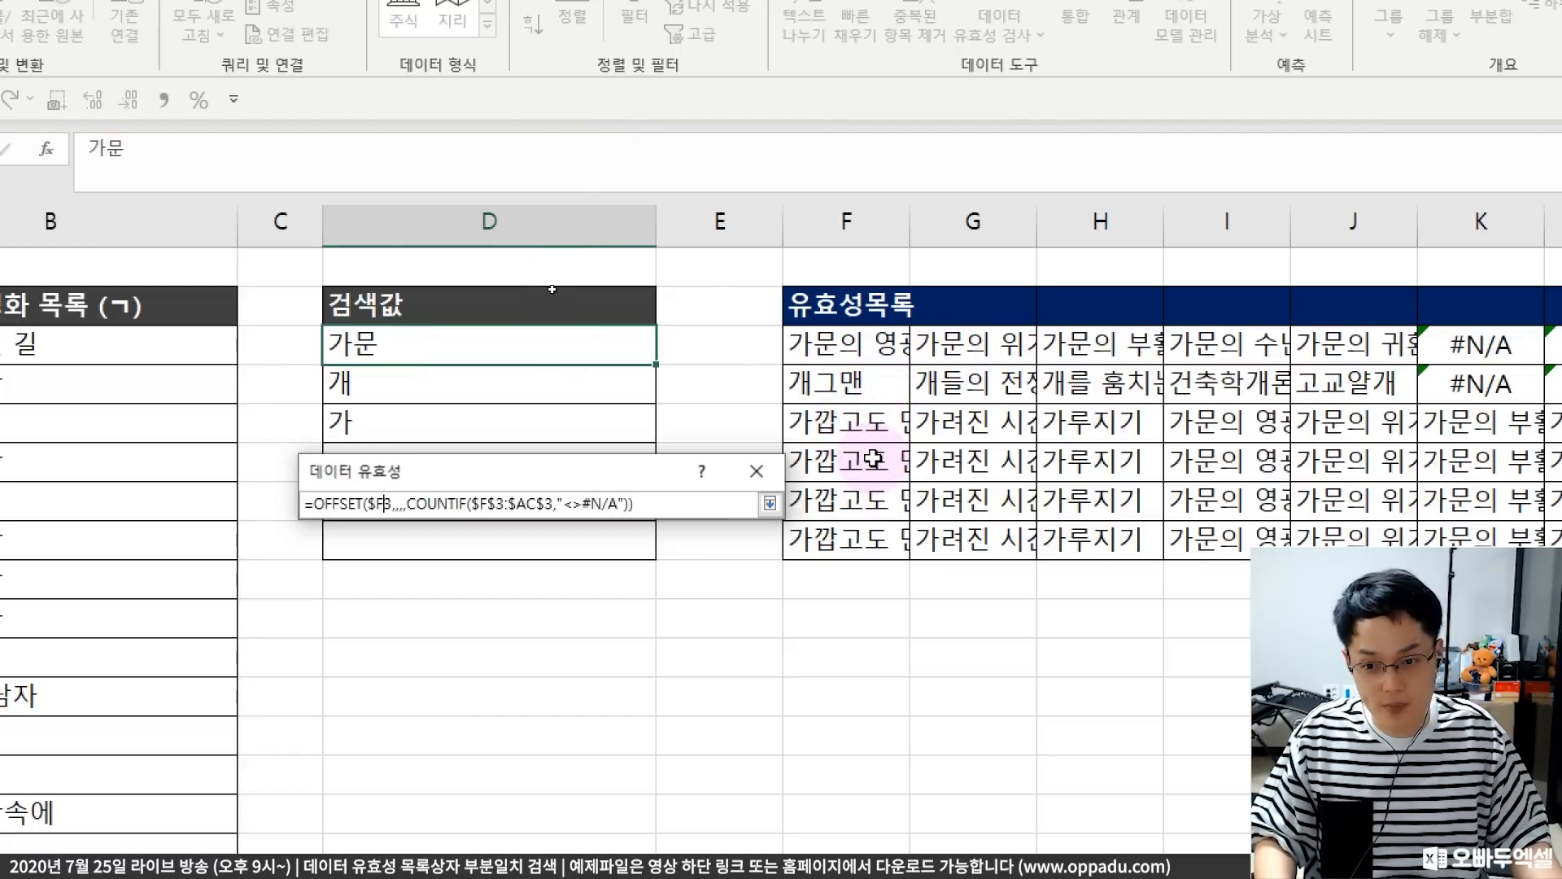
left_click(497, 505)
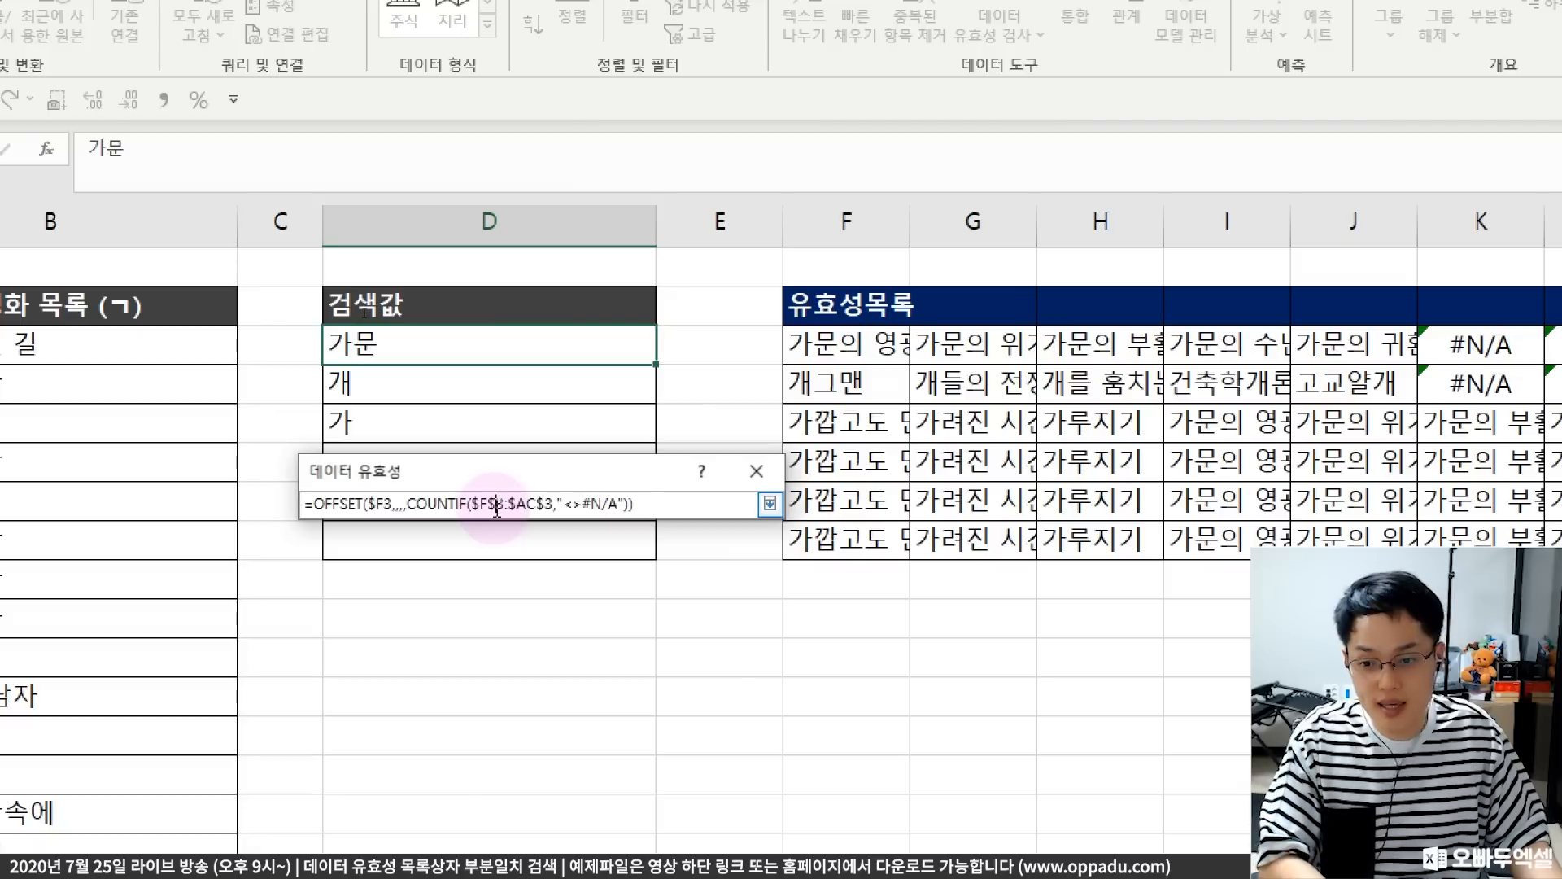
key("BackSpace")
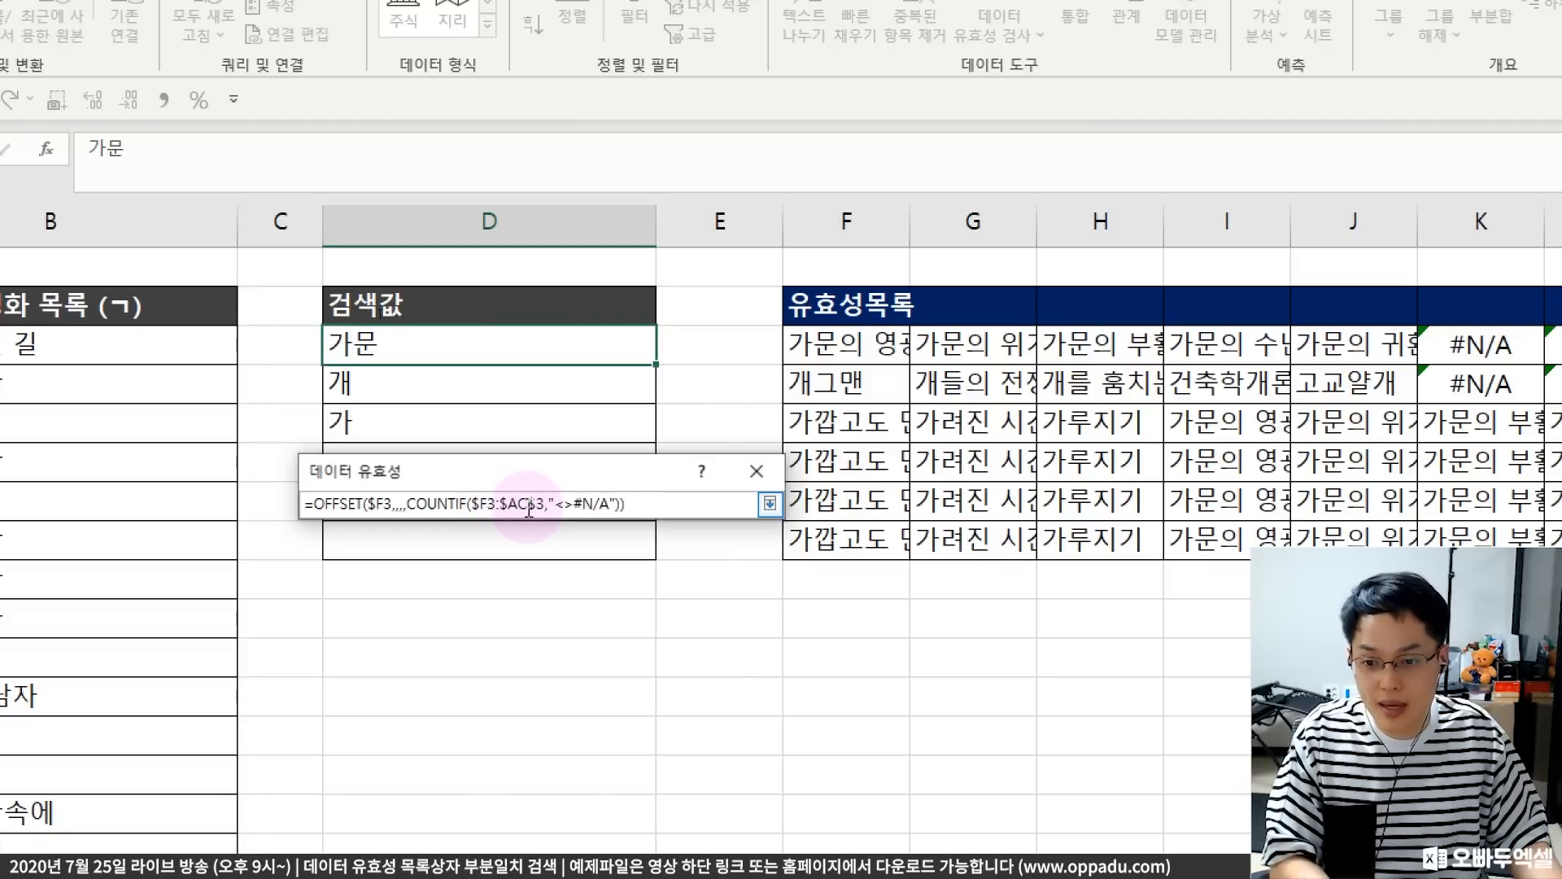
left_click(530, 504)
key("BackSpace")
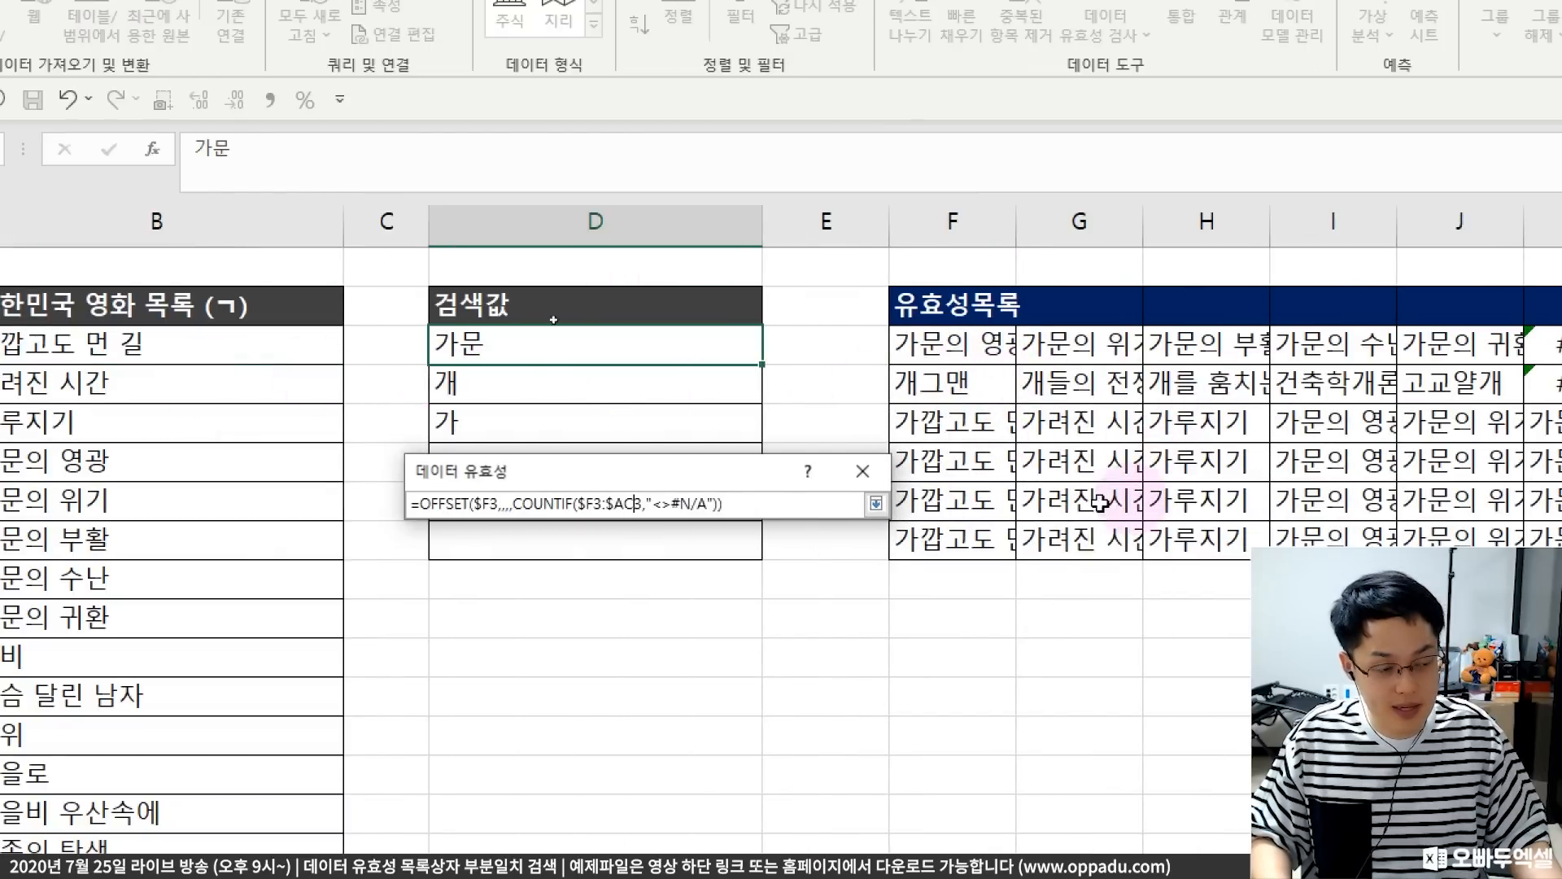
key("Return")
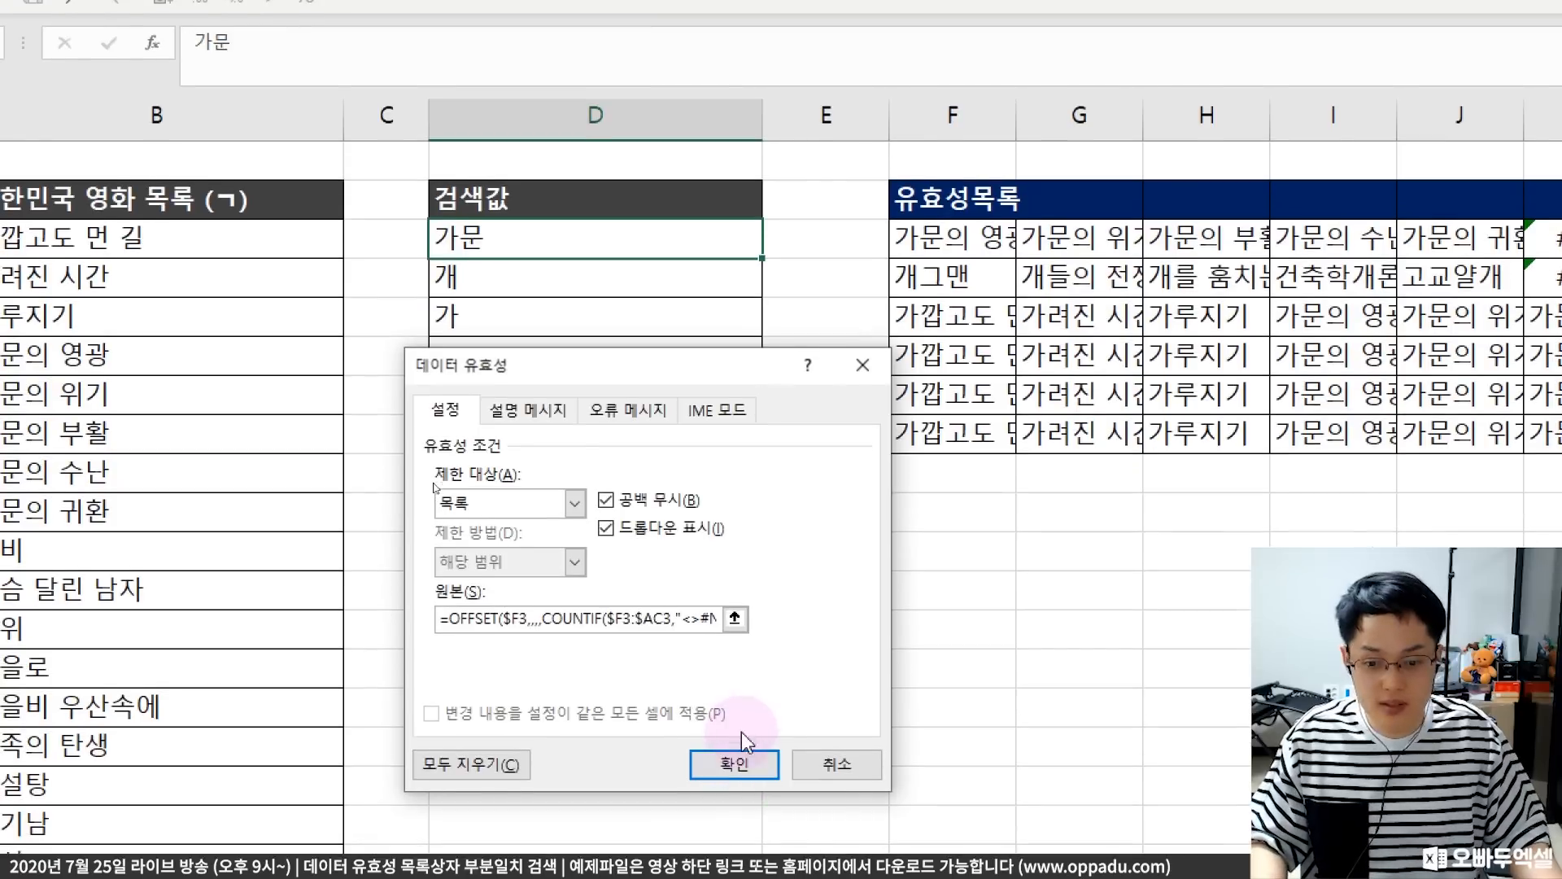
left_click(735, 764)
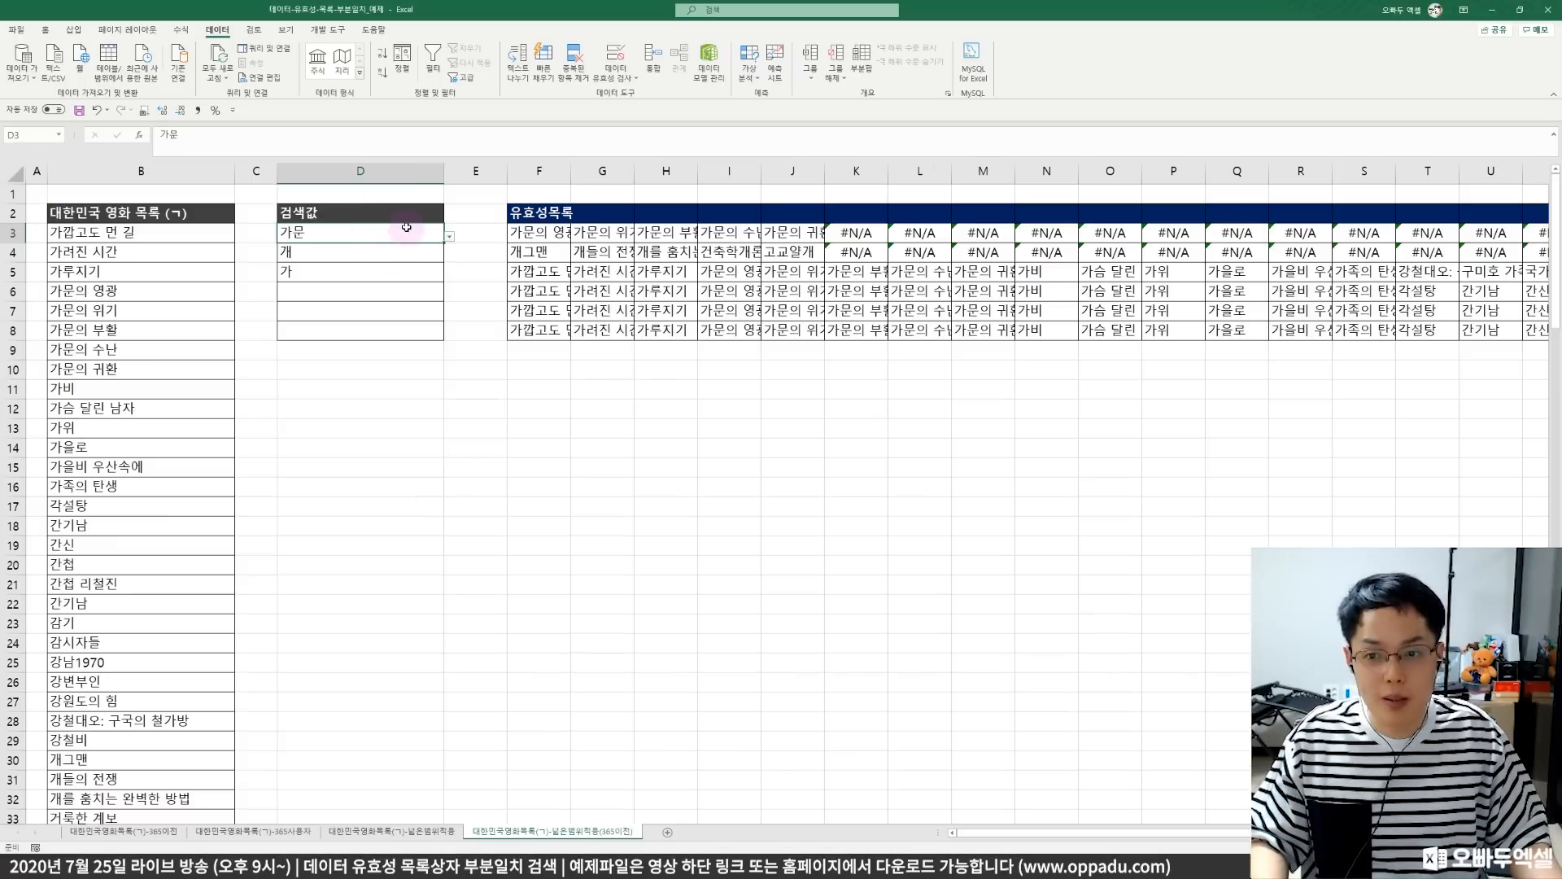
- Test the validation list in D3 by choosing 가문의 영광
left_click(448, 236)
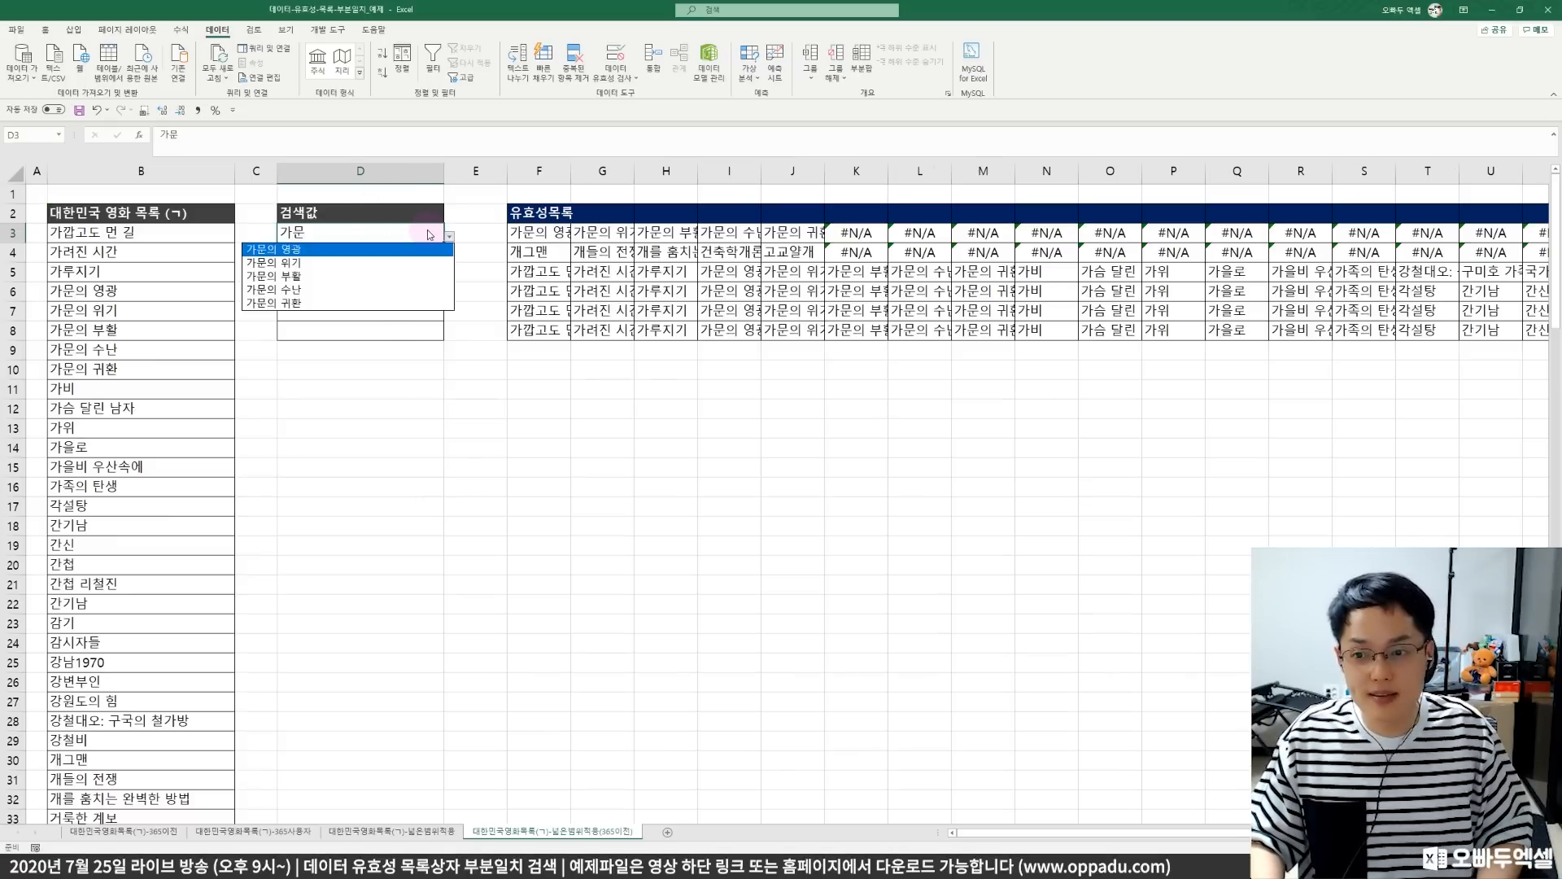
left_click(429, 232)
left_click(449, 236)
left_click(439, 249)
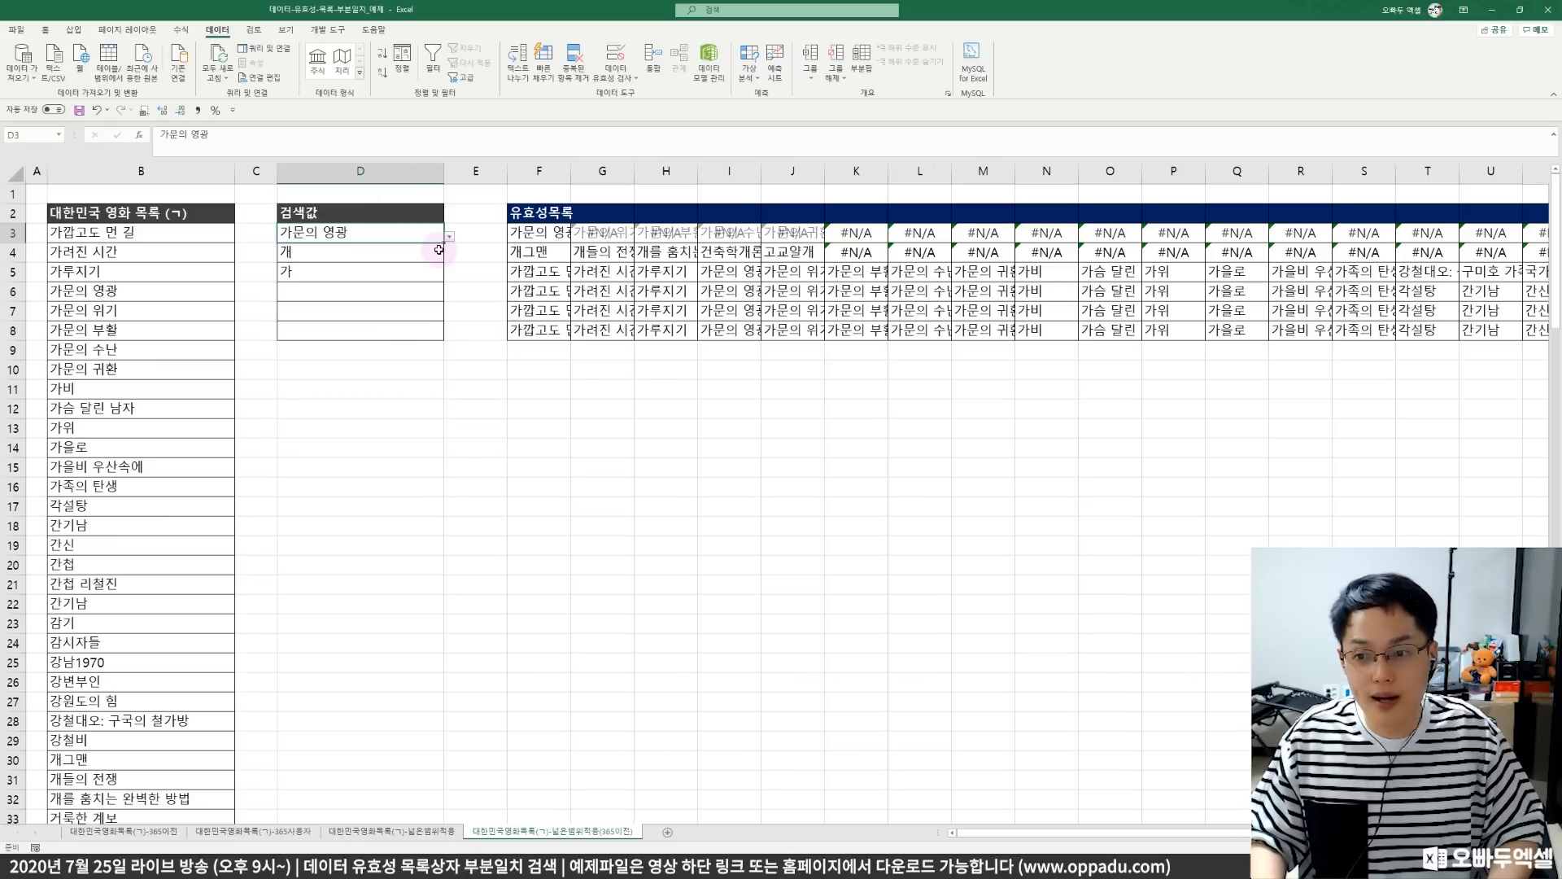
- Clear D3 and fill the empty validated cell down through D8
key("Delete")
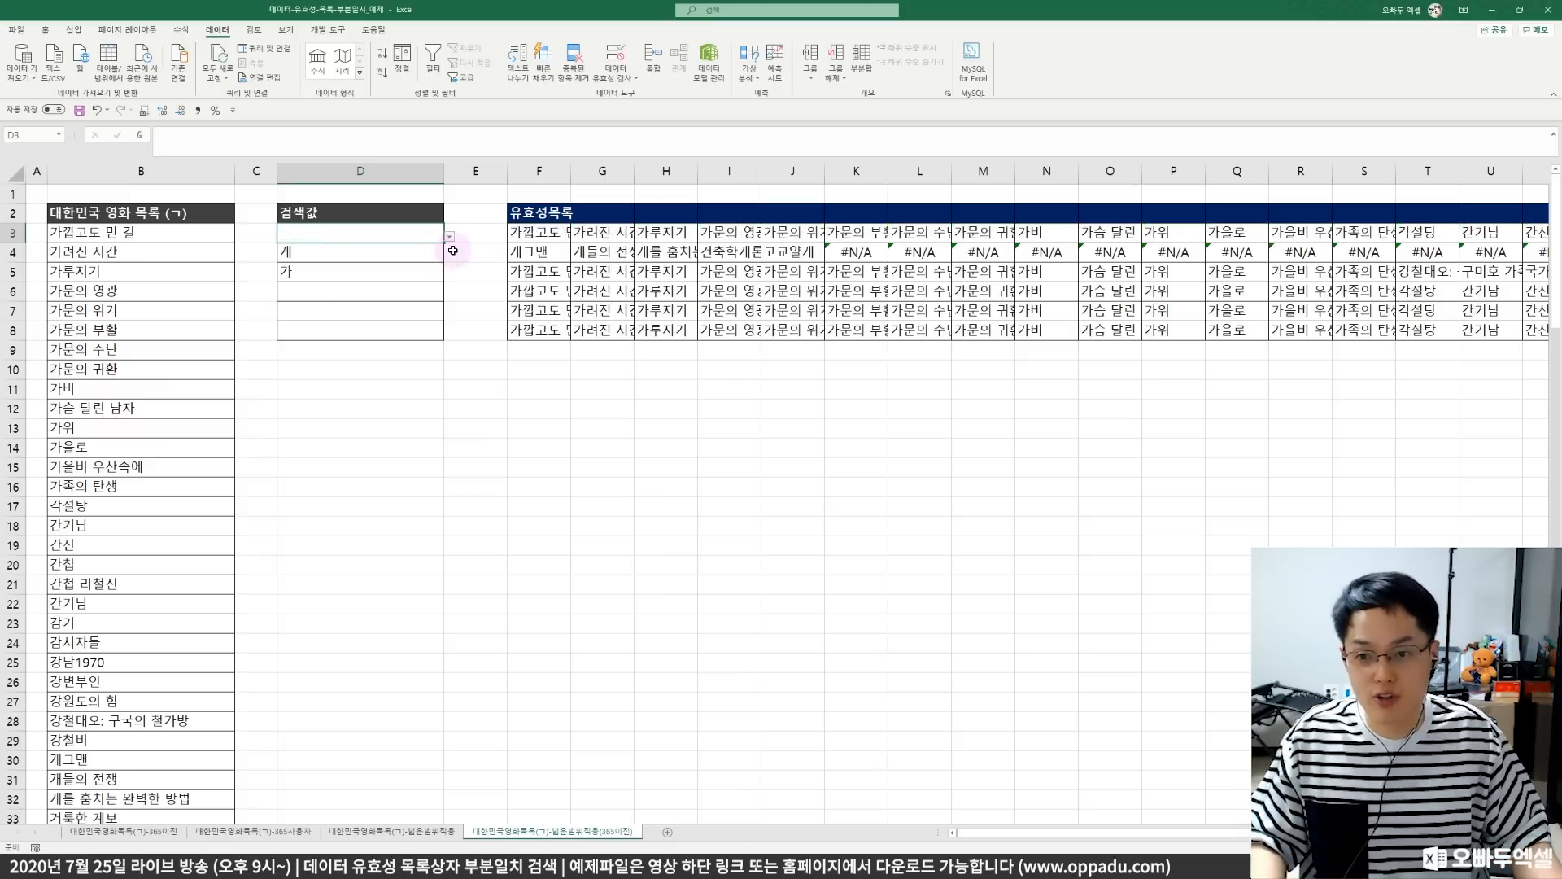
left_click_drag(445, 241, 443, 340)
- Enter 가문 as the search value in D3 and choose 가문의 위기 from its validation list
left_click(411, 246)
left_click(411, 241)
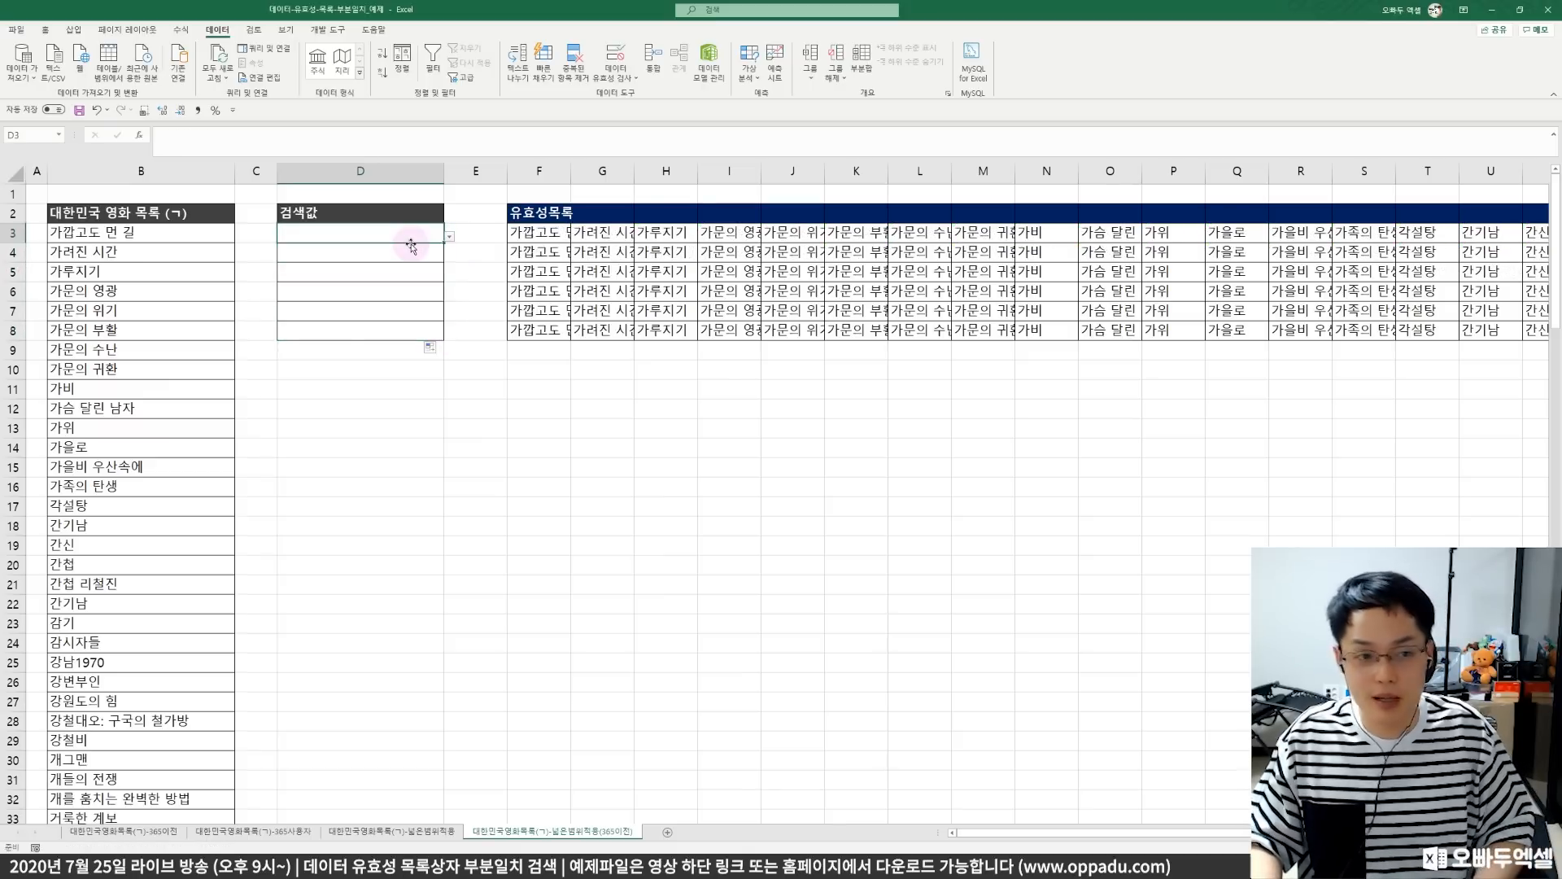
type("rk")
key("BackSpace")
key("BackSpace")
type("가문")
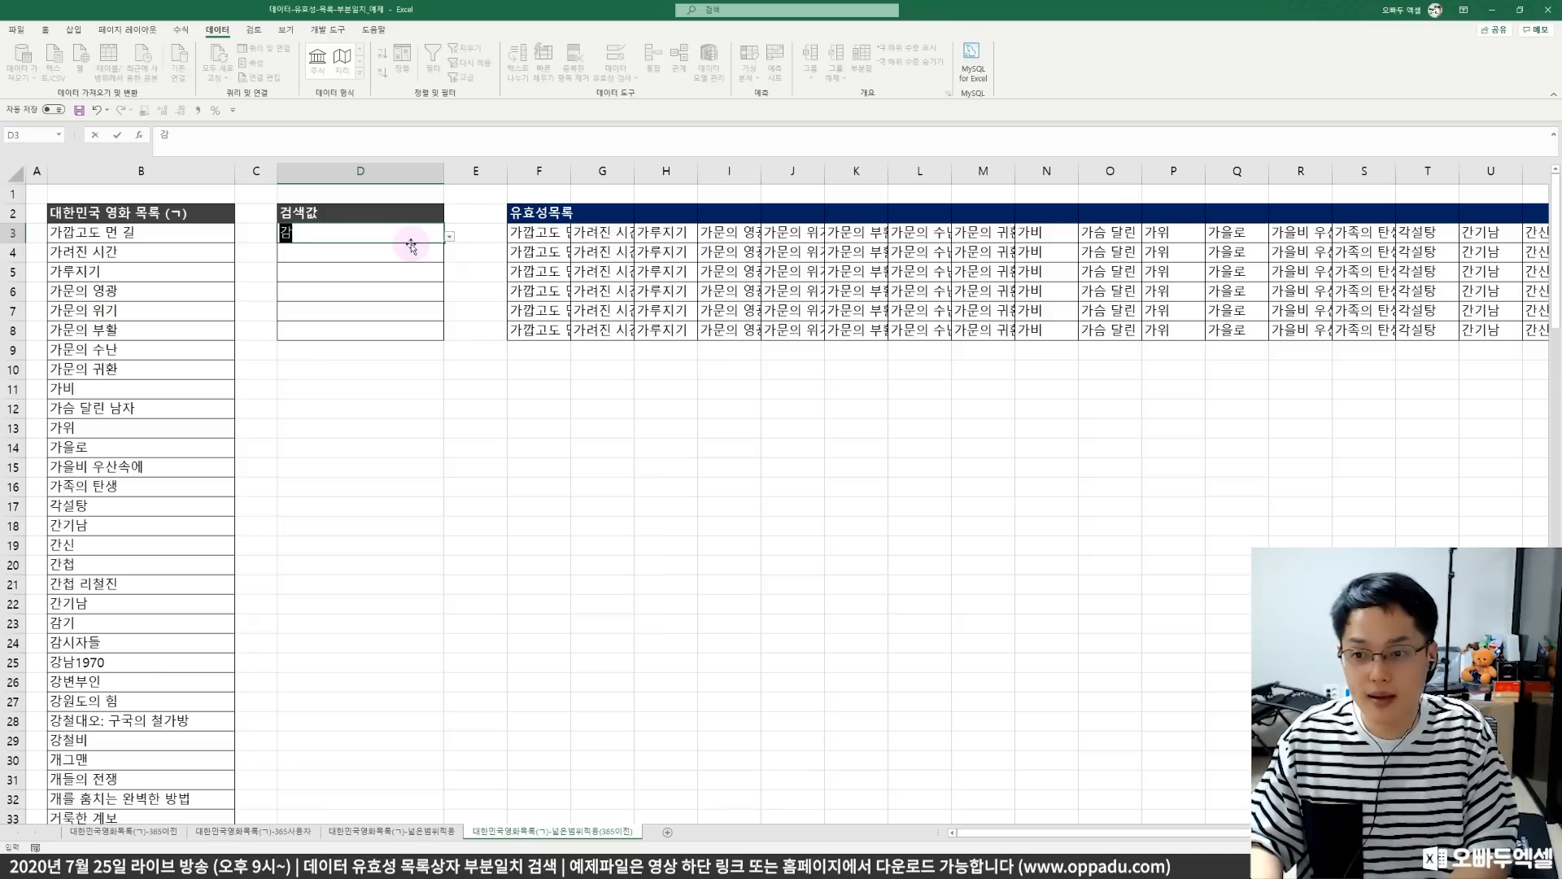
key("ctrl+Return")
key("alt+Down")
key("Down")
key("Return")
key("Return")
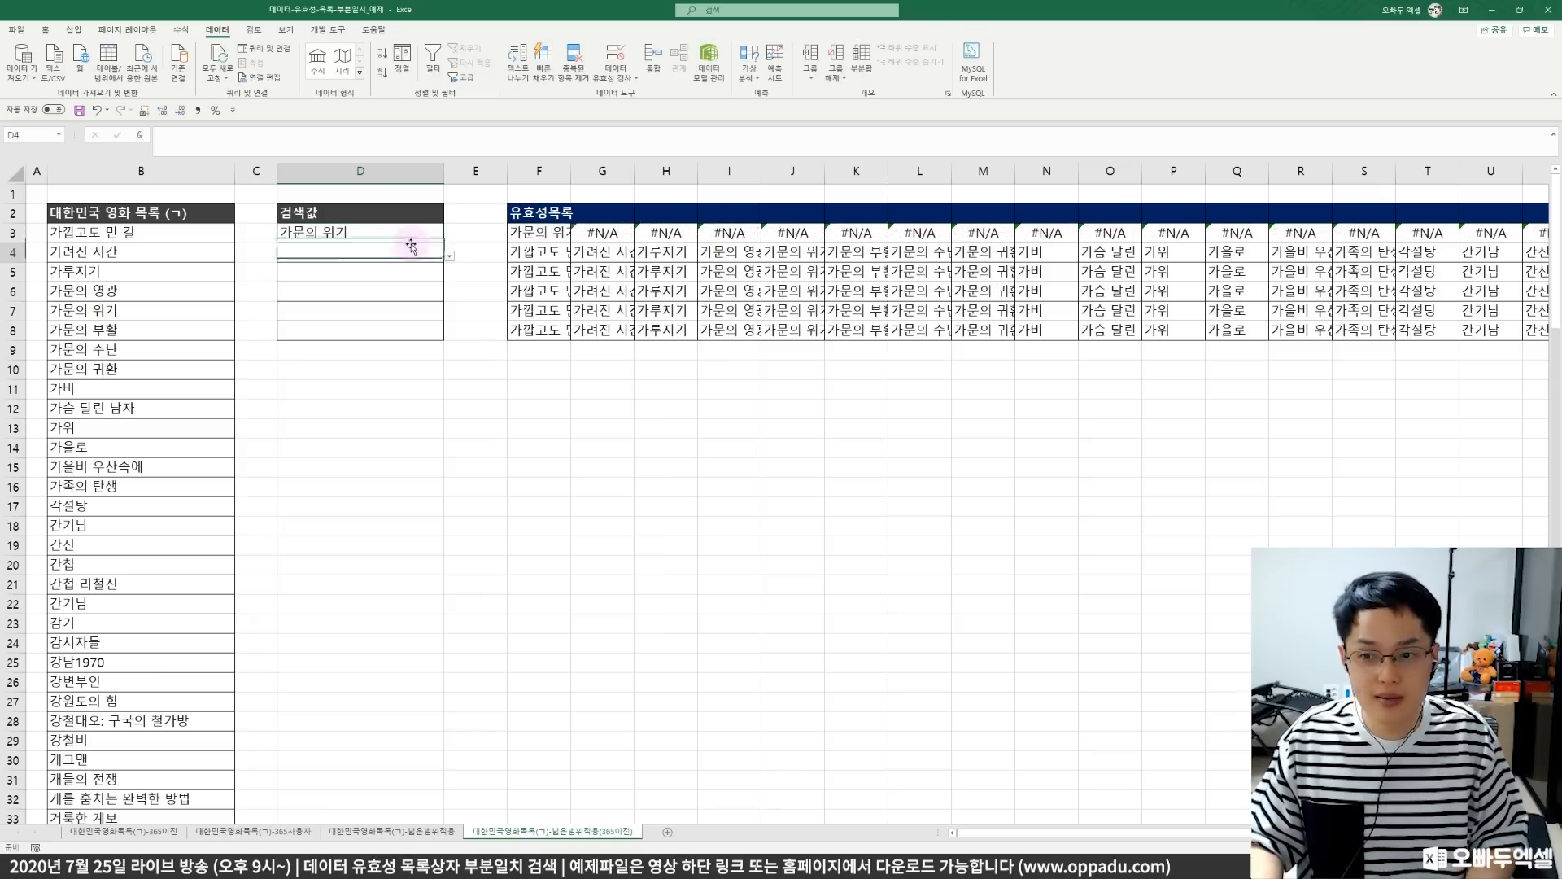
- Enter 개 as the search value in D4 and choose 개들의 전쟁 from its validation list
type("개")
key("ctrl+Return")
key("alt+Down")
key("Down")
key("Down")
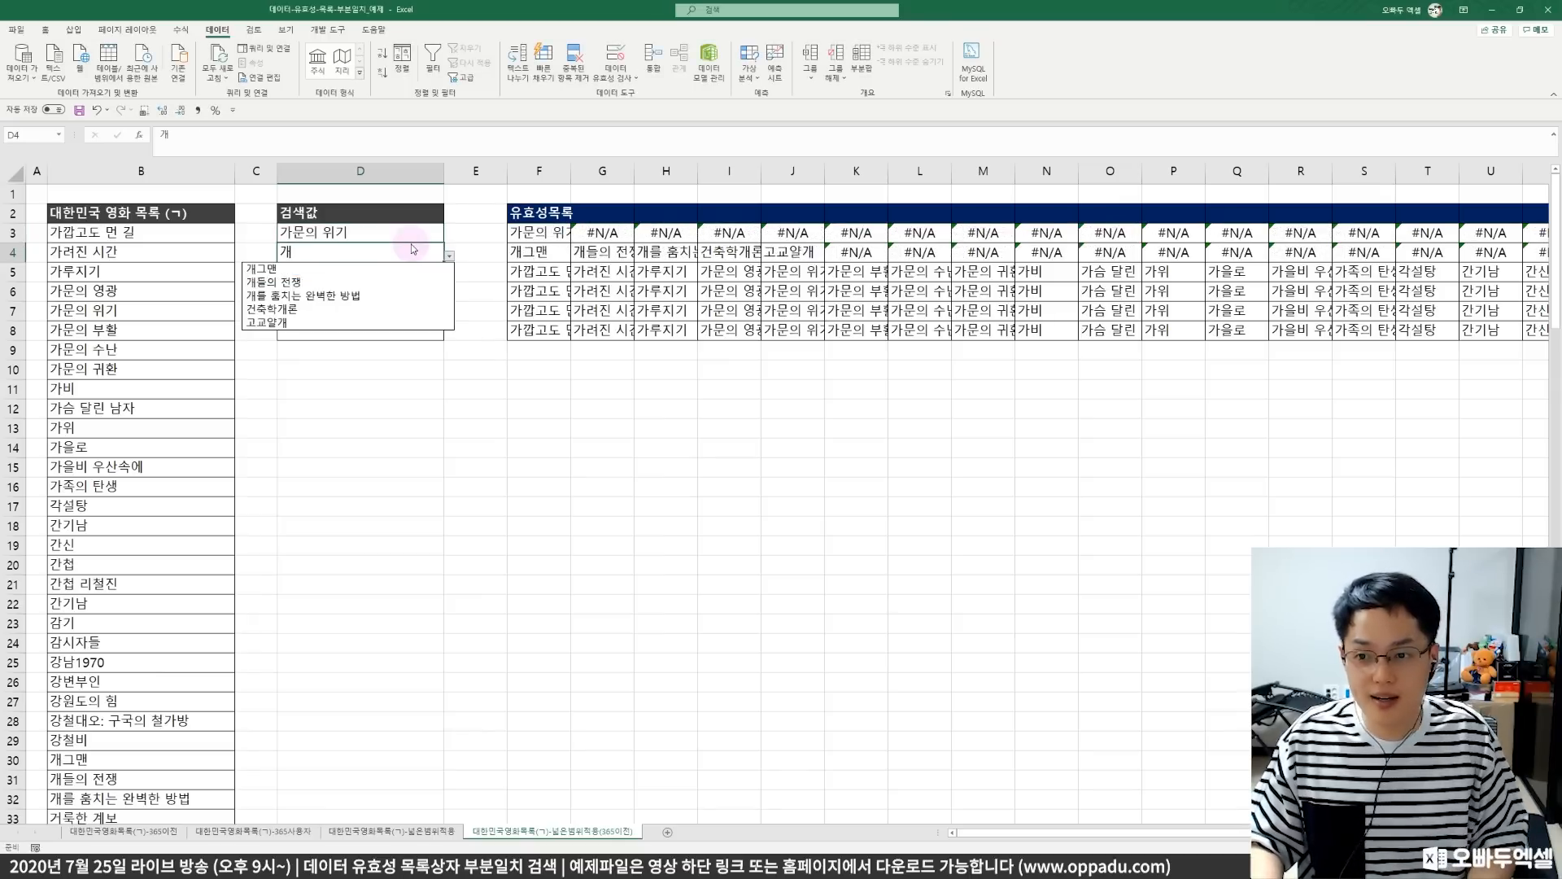
key("Return")
- Enter 간 as the search value in D5 and choose 간신 from its validation list
key("Return")
type("간")
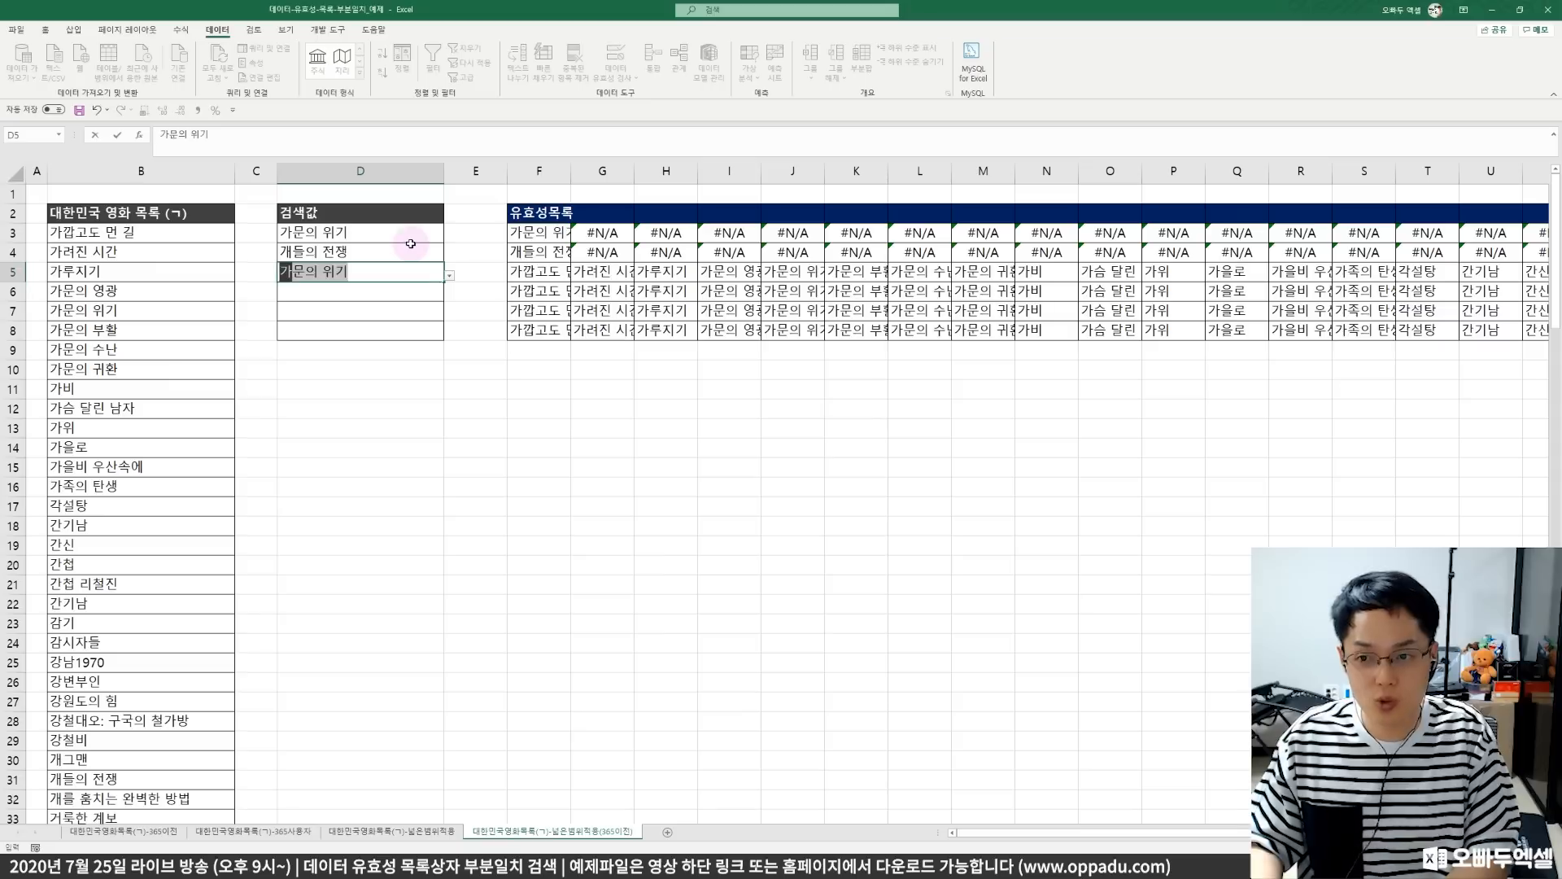
key("ctrl+Return")
key("alt+Down")
key("Down")
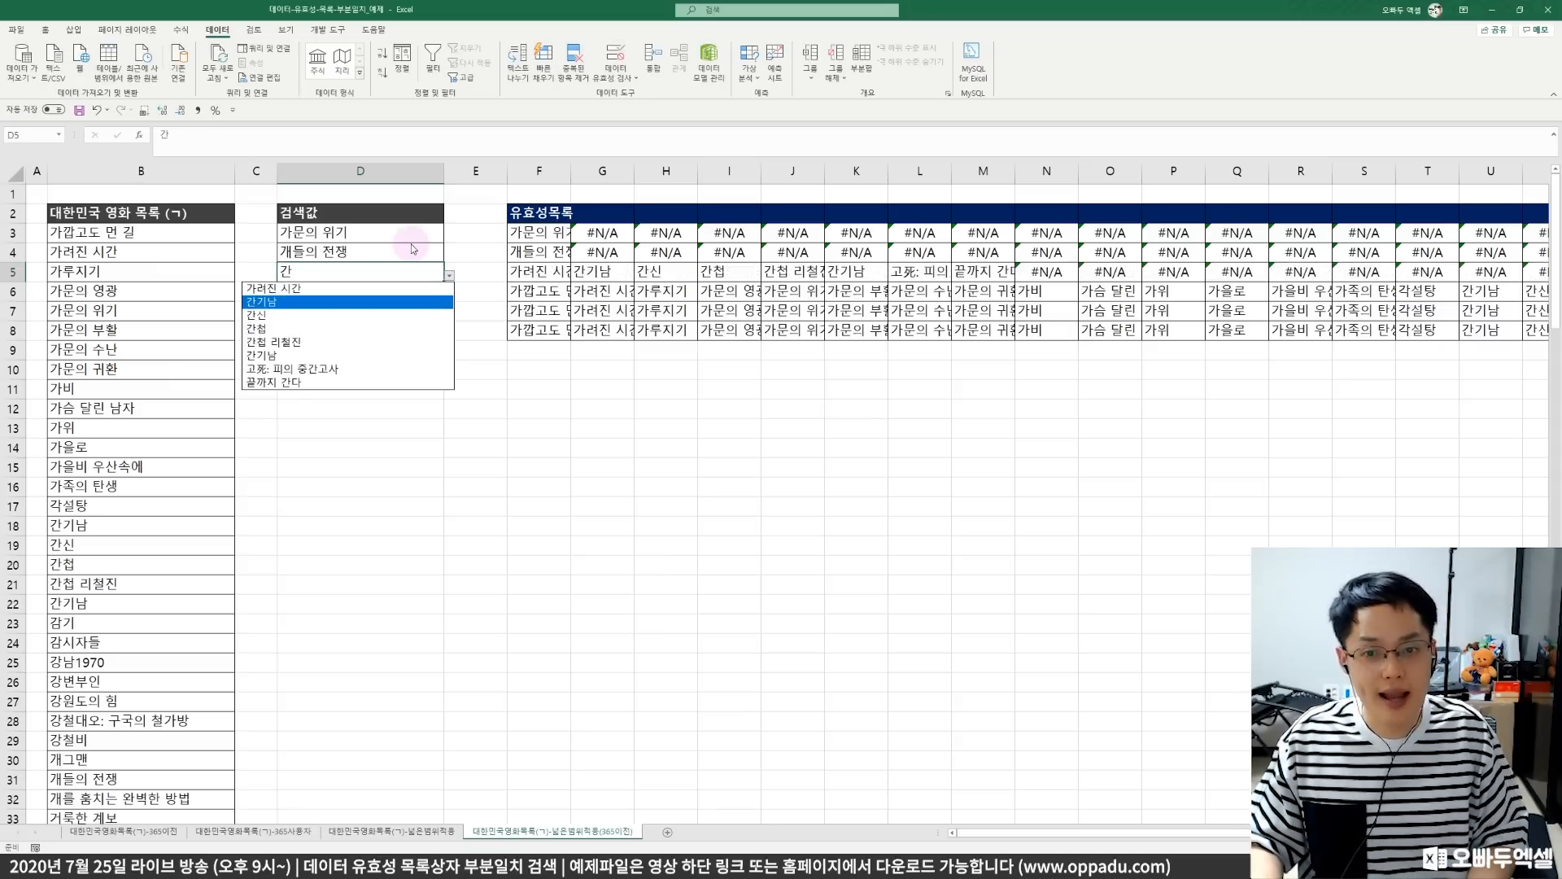
key("Down")
key("Return")
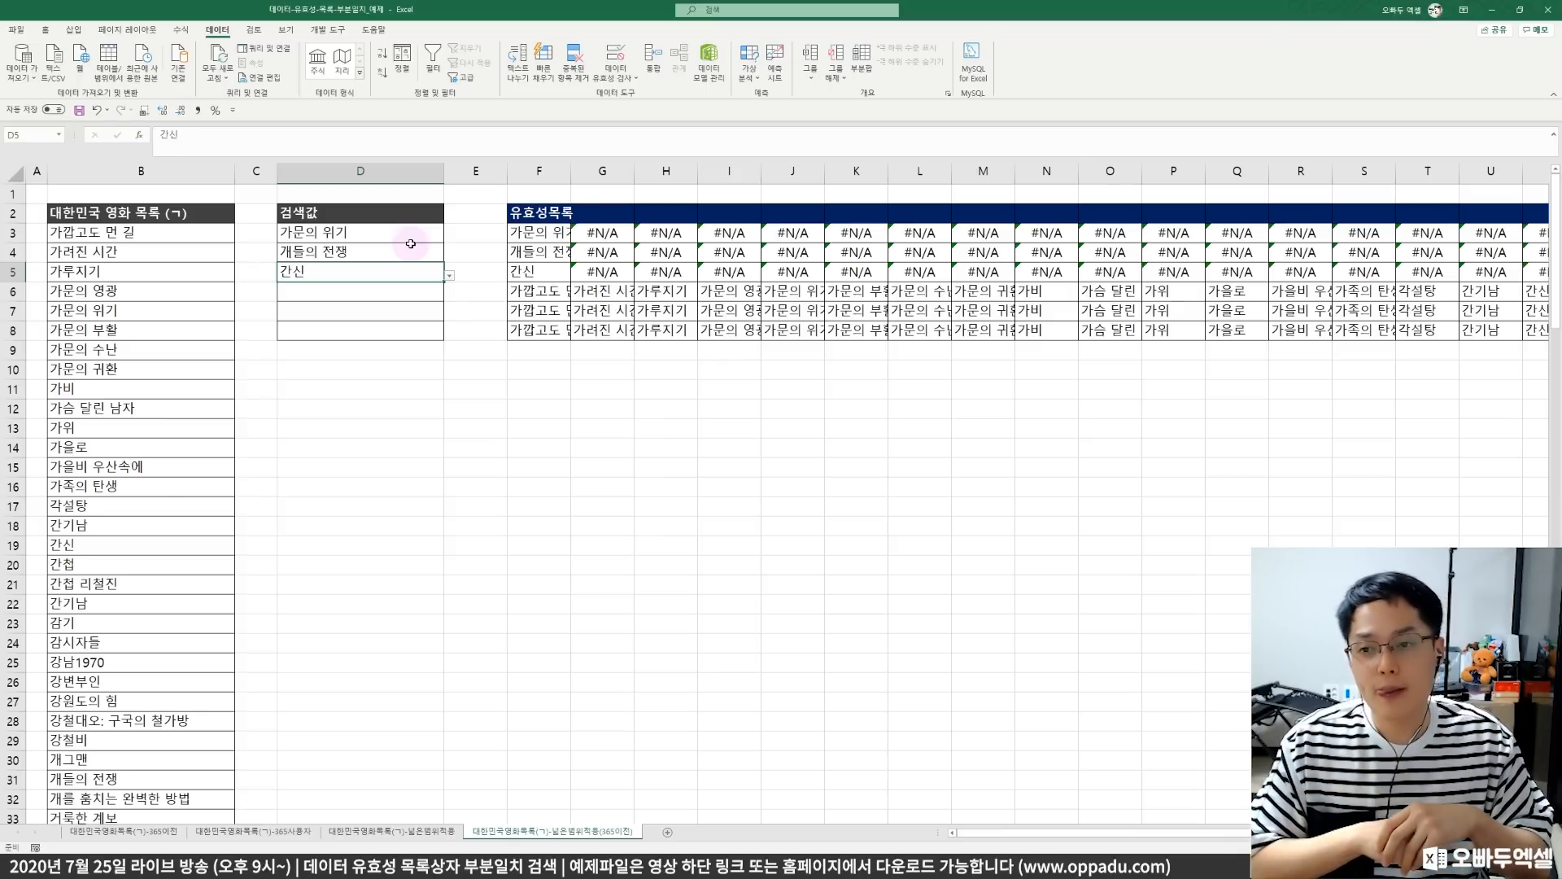
left_click(411, 245)
left_click(395, 267)
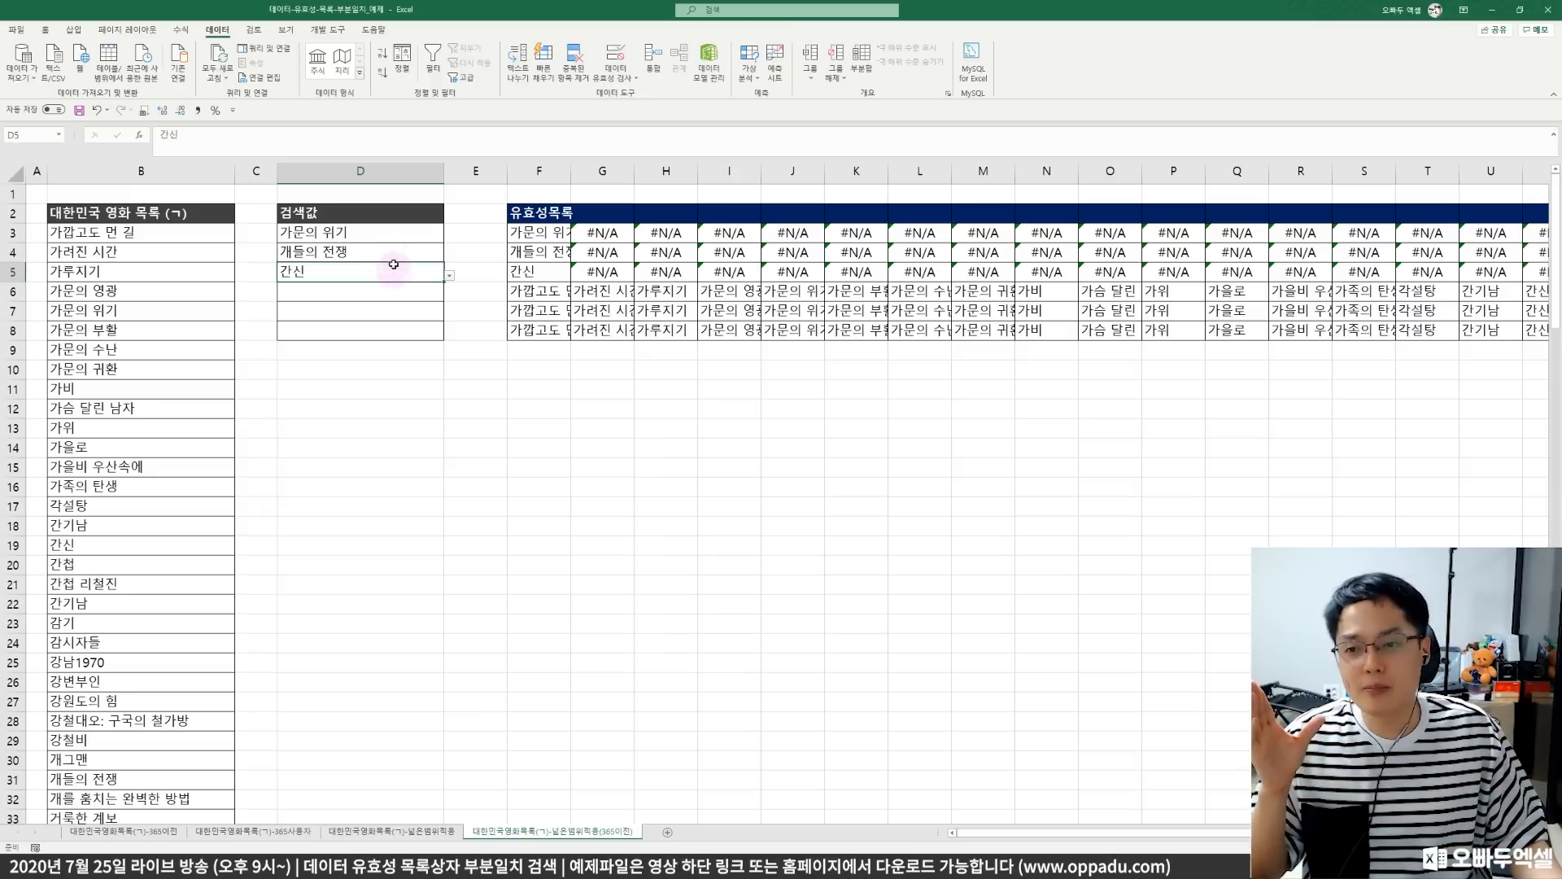
left_click_drag(396, 234, 391, 293)
left_click(372, 354)
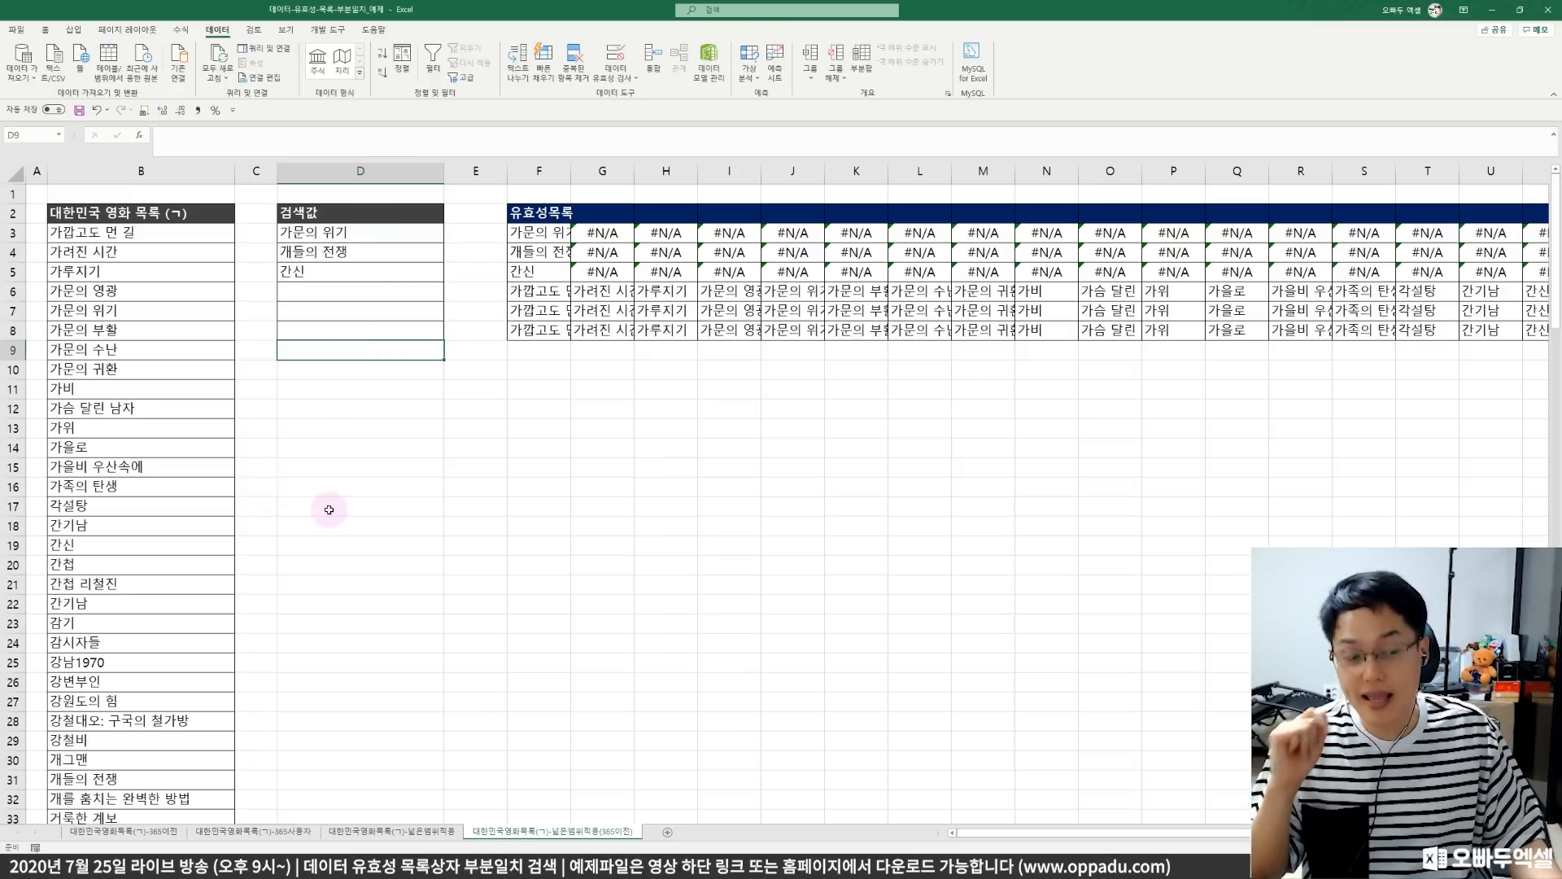
- Review the search cell E3 and the 유효성목록 column on the 대한민국영화목록(ㄱ)-365이전 sheet
left_click(159, 833)
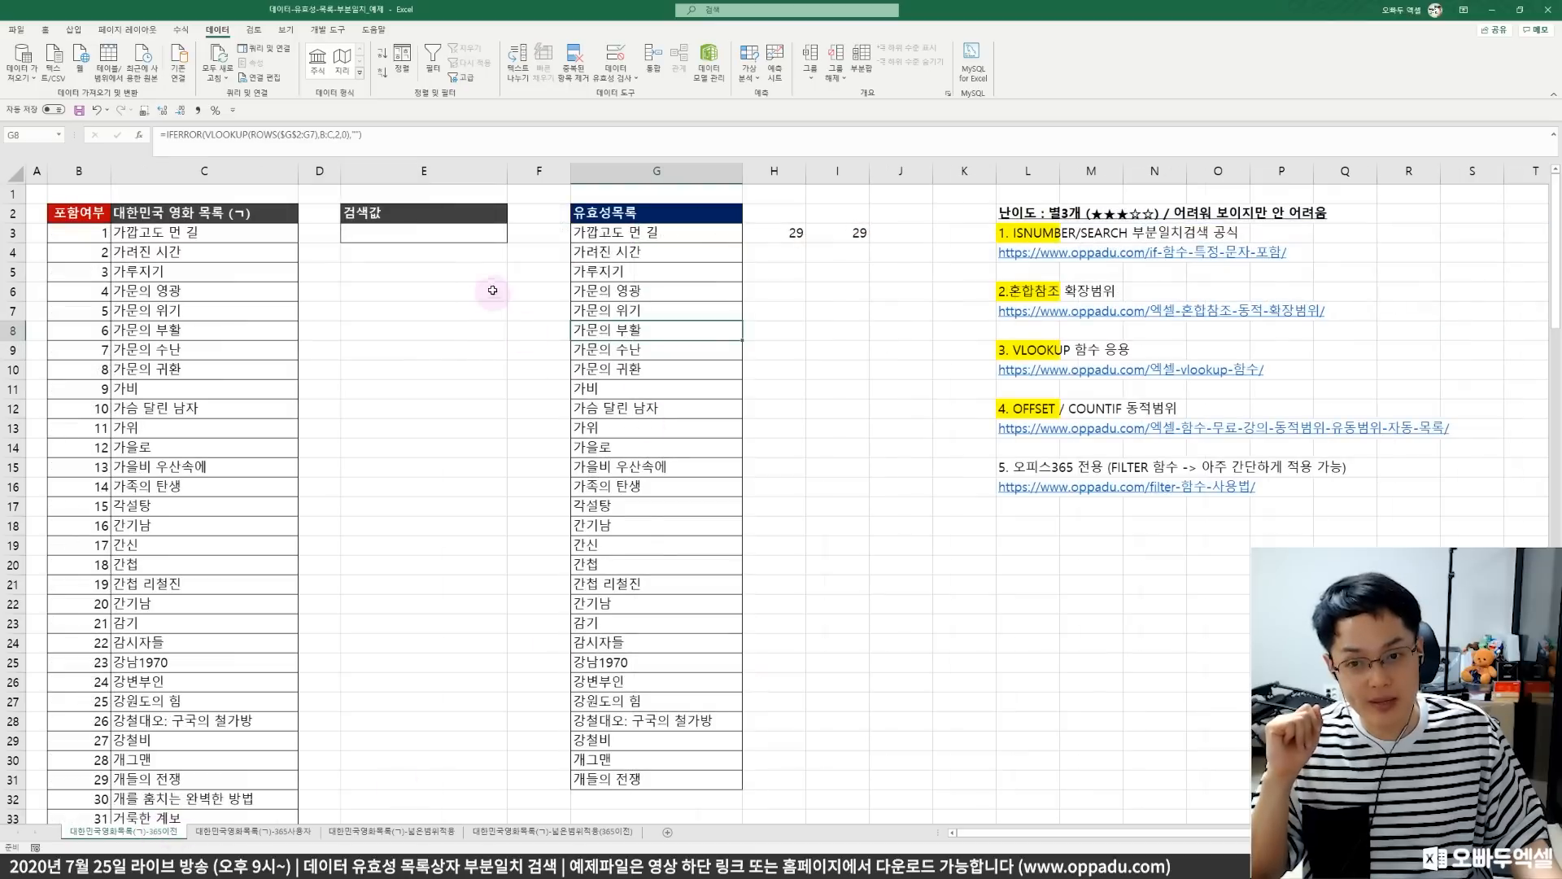
left_click(472, 238)
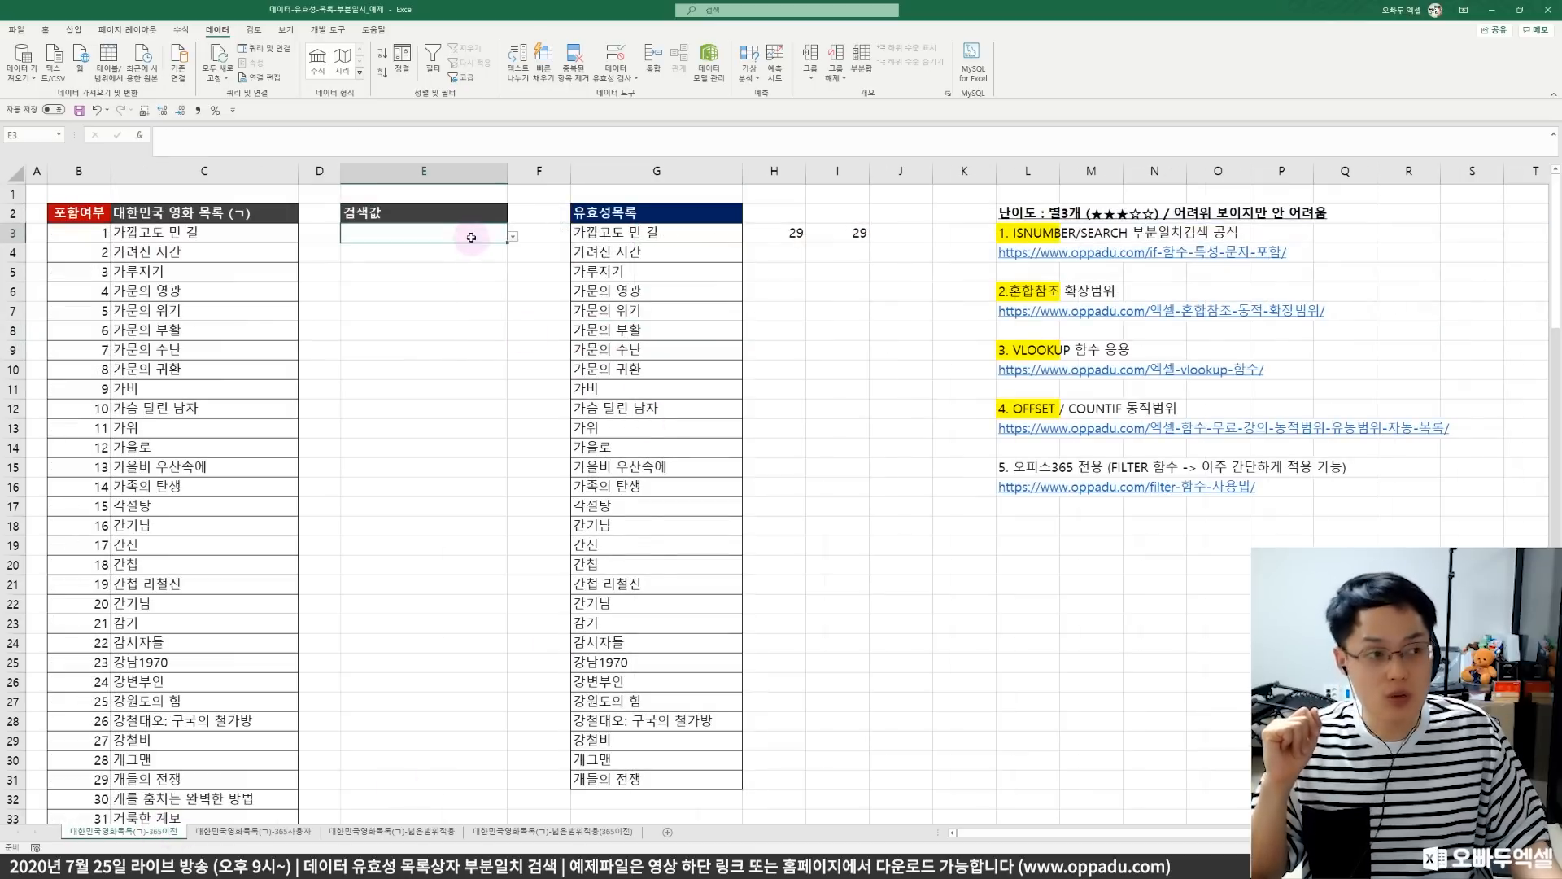
left_click_drag(594, 236, 596, 309)
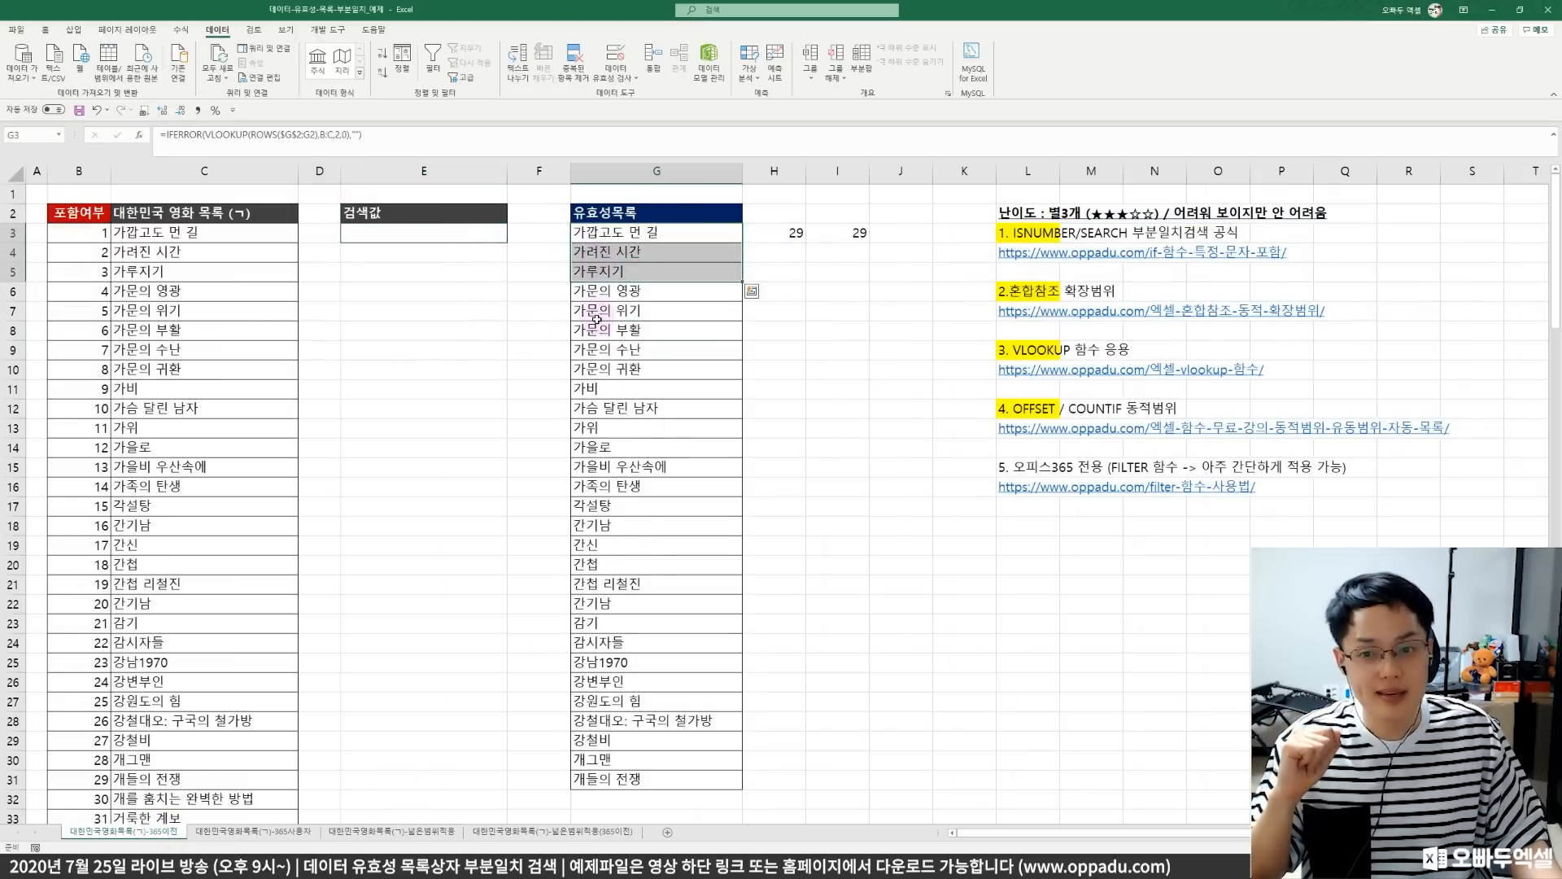
left_click(598, 313)
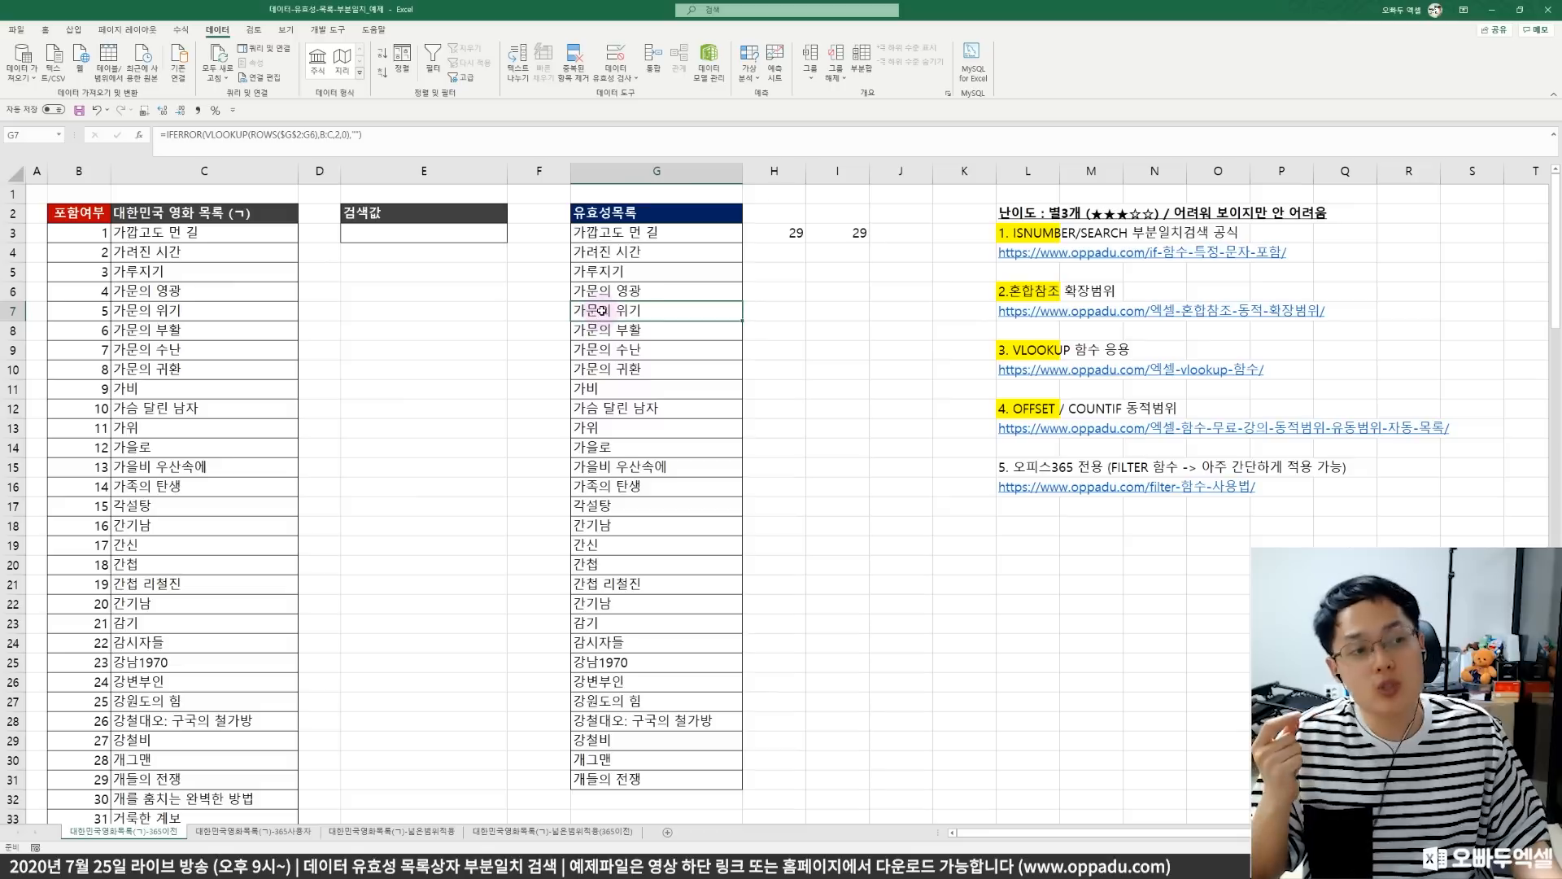
left_click(468, 231)
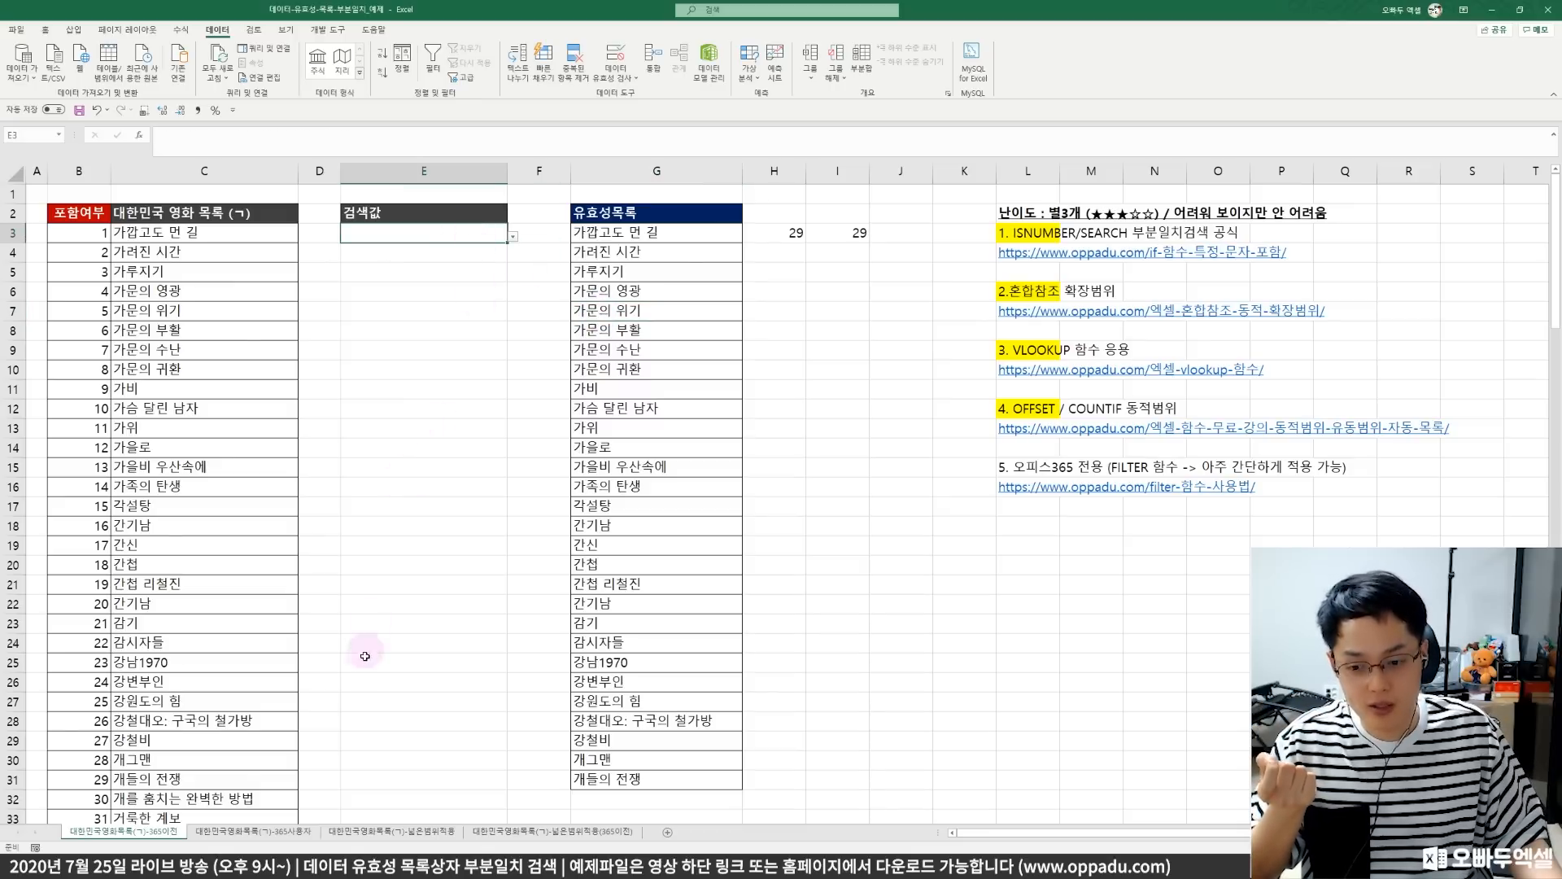
- Review the 대한민국영화목록(ㄱ)-365사용자 sheet and the search cells on the 대한민국영화목록(ㄱ)-넓은범위적용 sheet
left_click(303, 830)
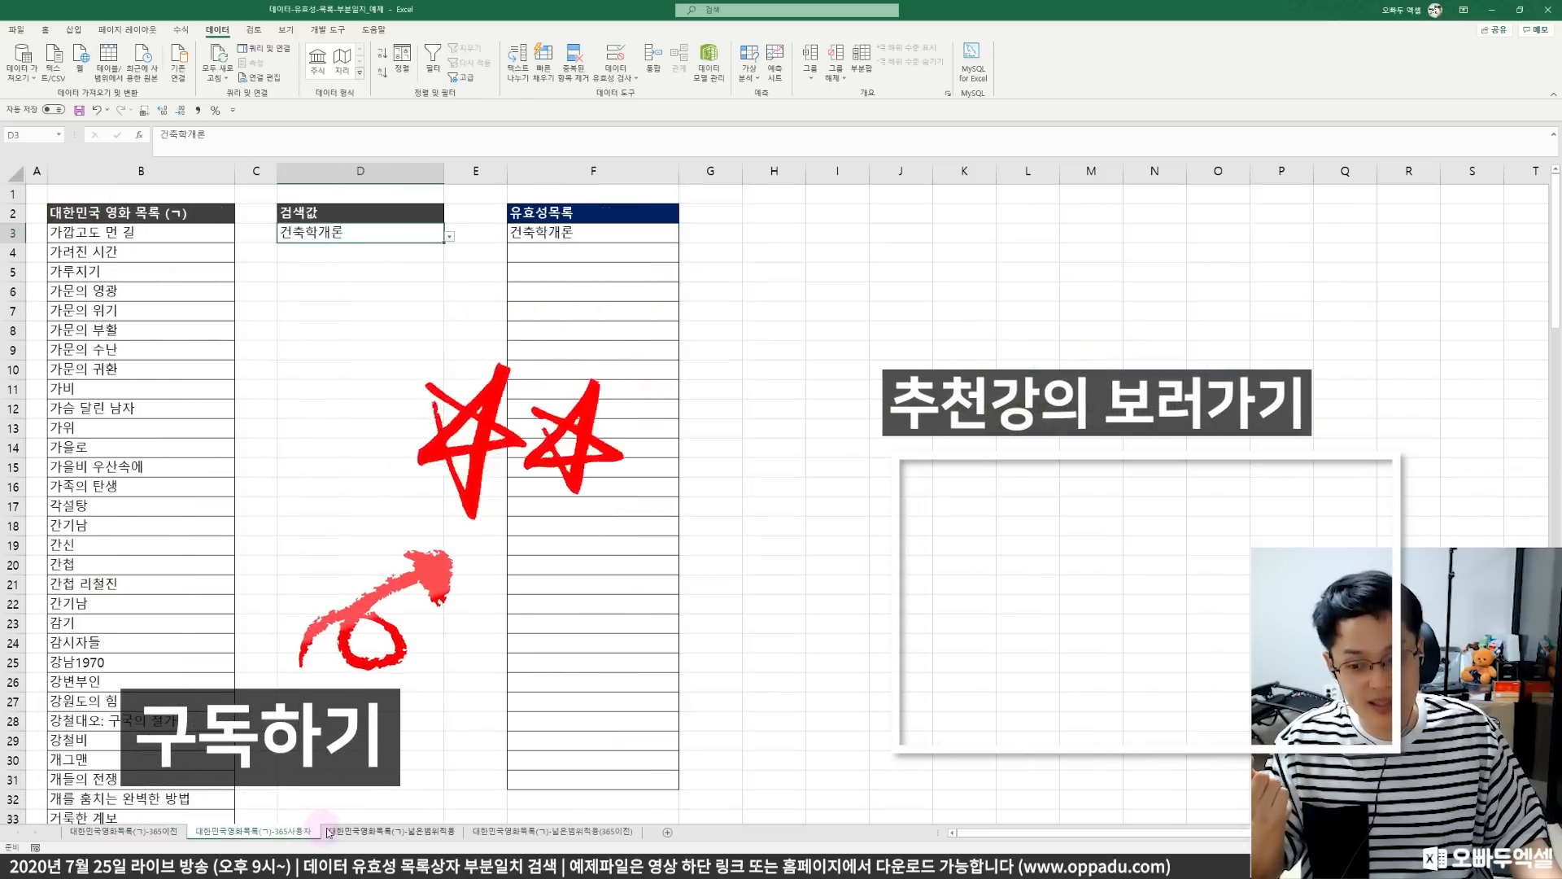
left_click(327, 831)
left_click(301, 831)
left_click(321, 832)
left_click(314, 831)
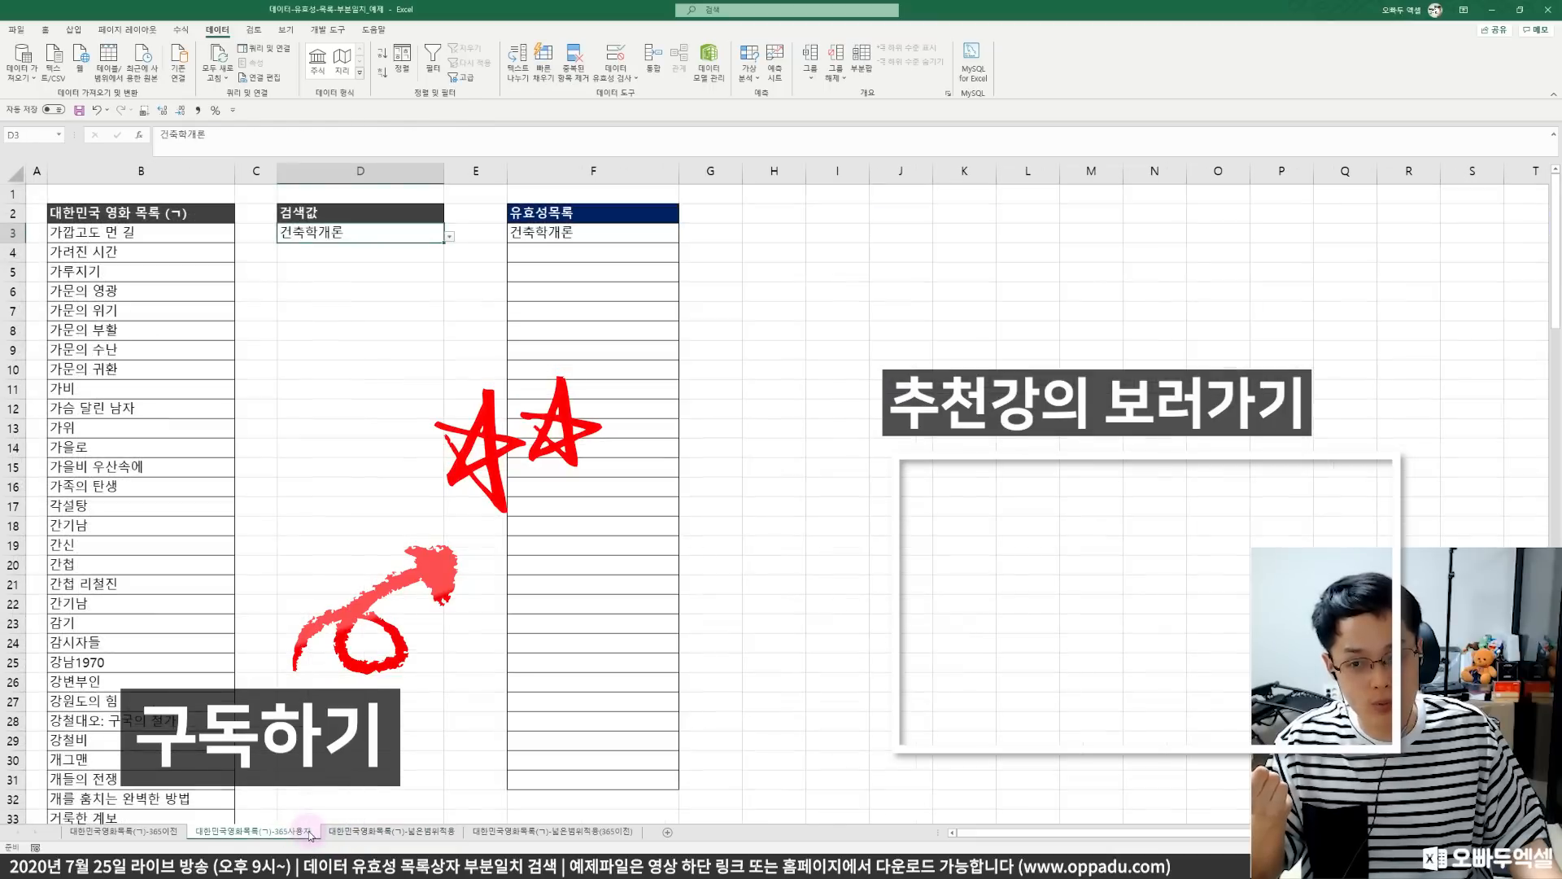
left_click(366, 830)
left_click_drag(398, 257, 398, 281)
left_click(395, 409)
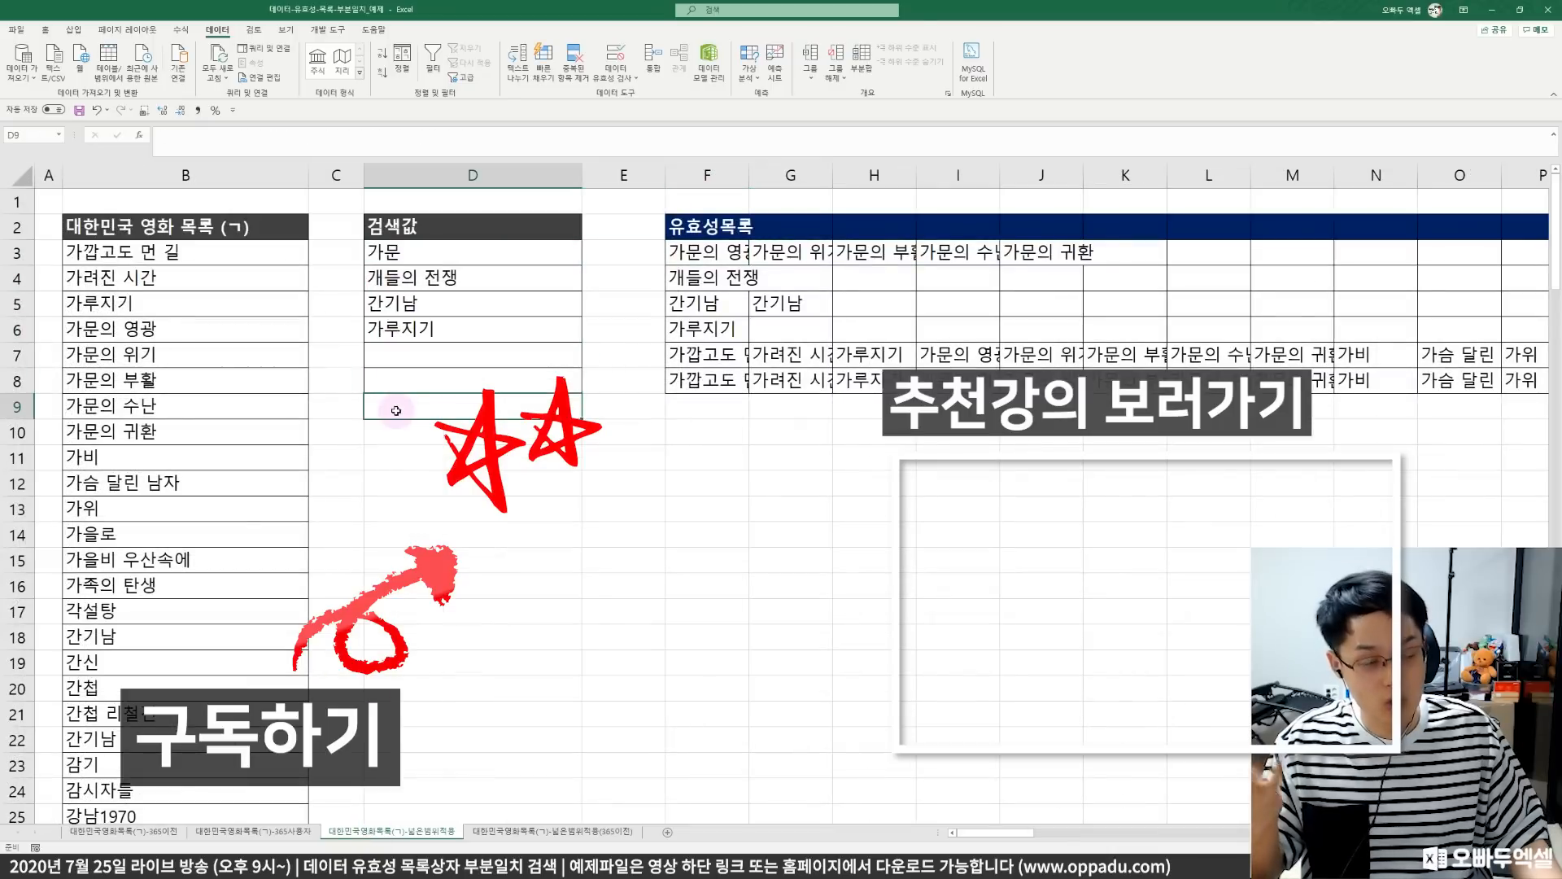